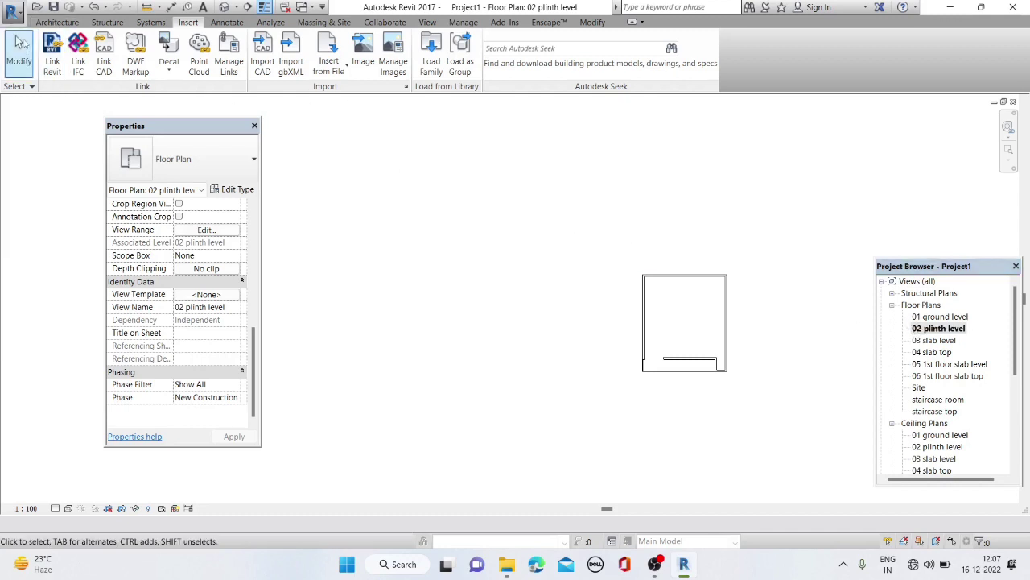
Duplicate the basic wall type as '230 mm' with a 230 structure layer
click(56, 22)
click(50, 71)
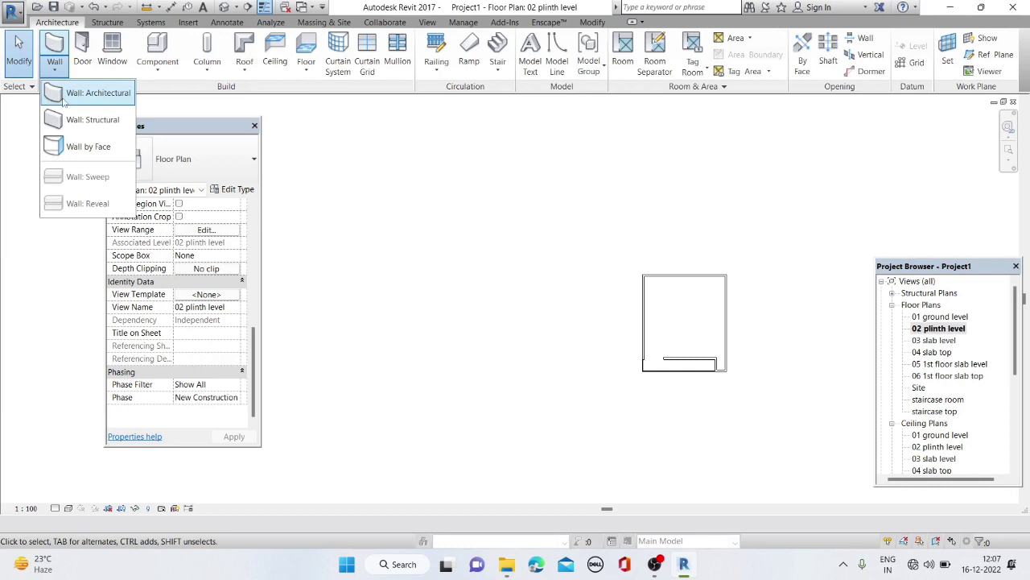
click(85, 92)
click(237, 190)
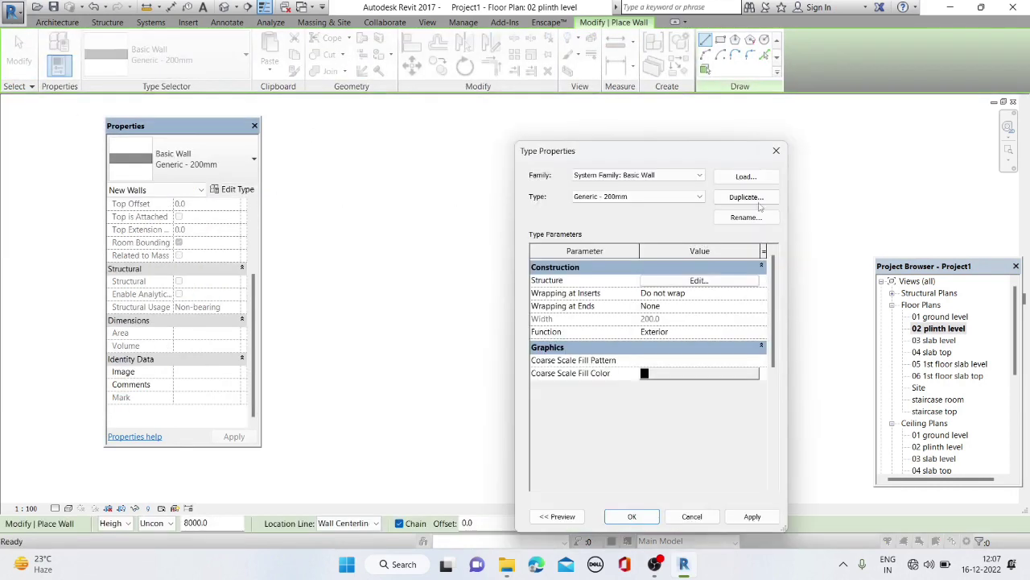
click(746, 196)
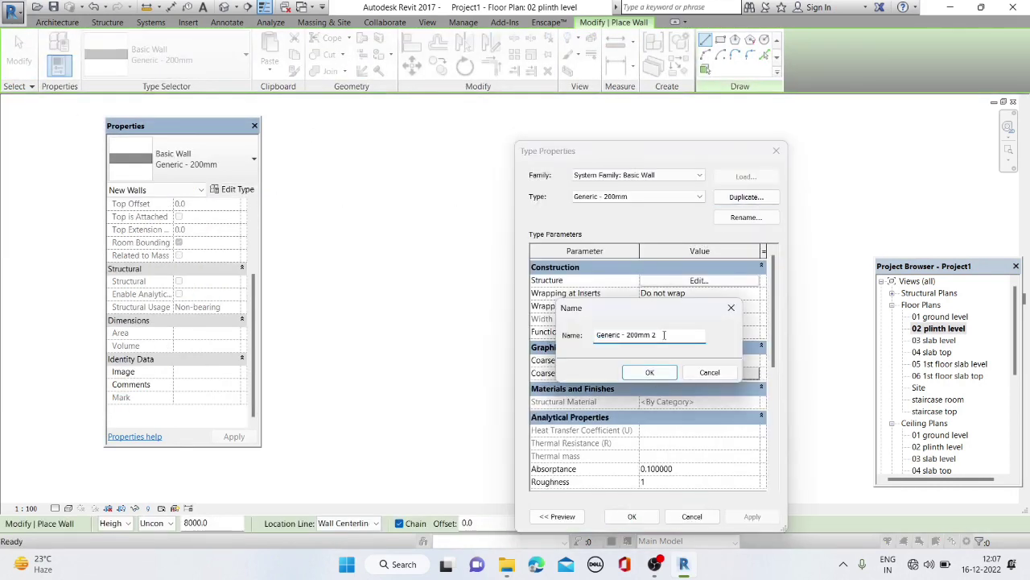
text(230 m)
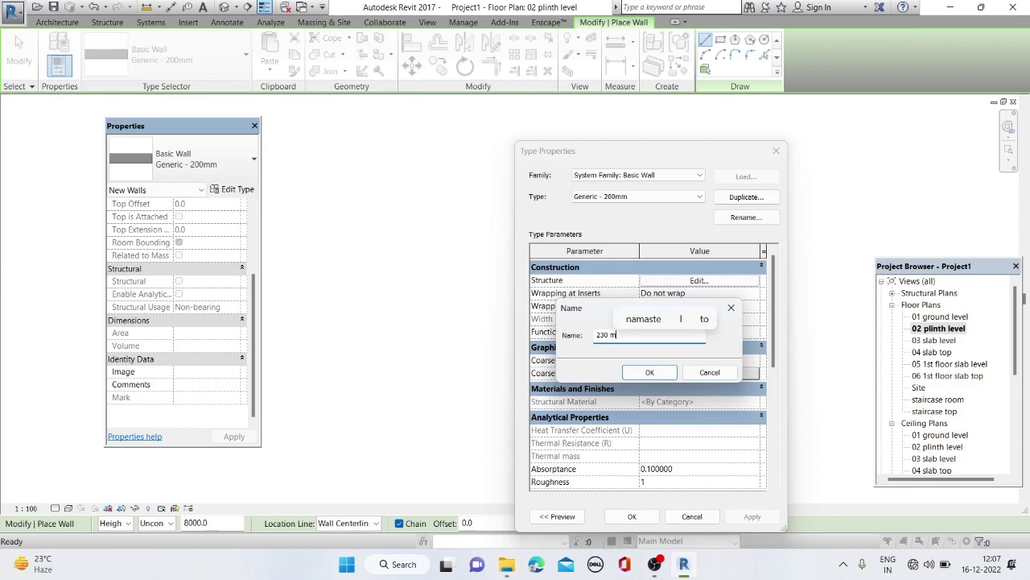
text(wall)
click(649, 372)
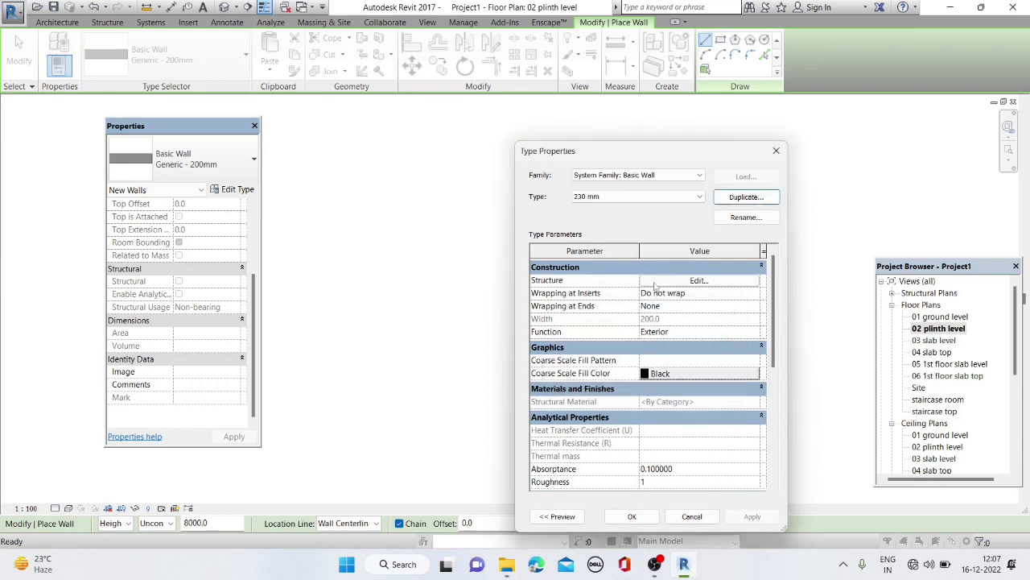
click(655, 285)
click(658, 288)
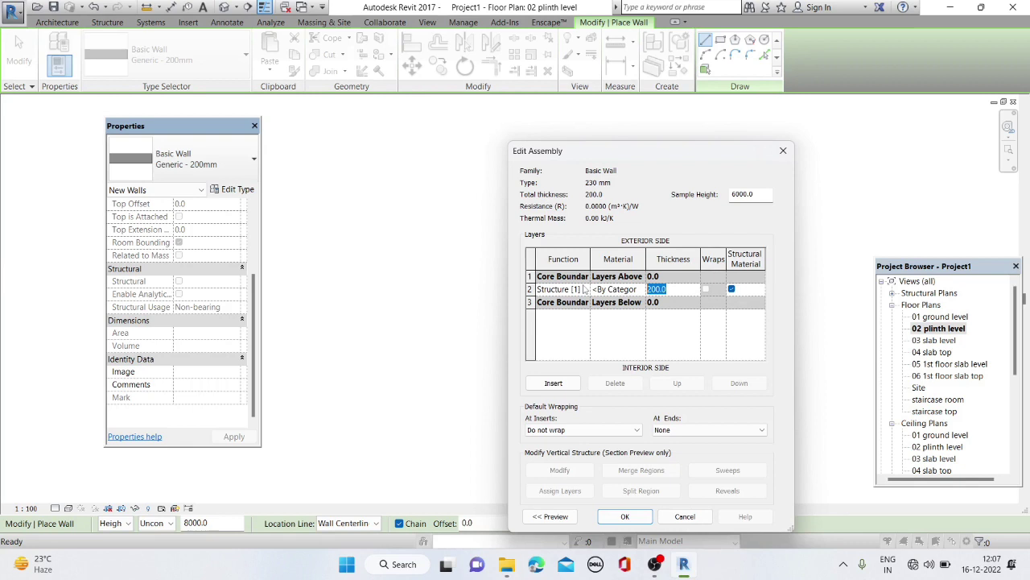
click(624, 516)
scroll(665, 371, down, 3)
click(645, 514)
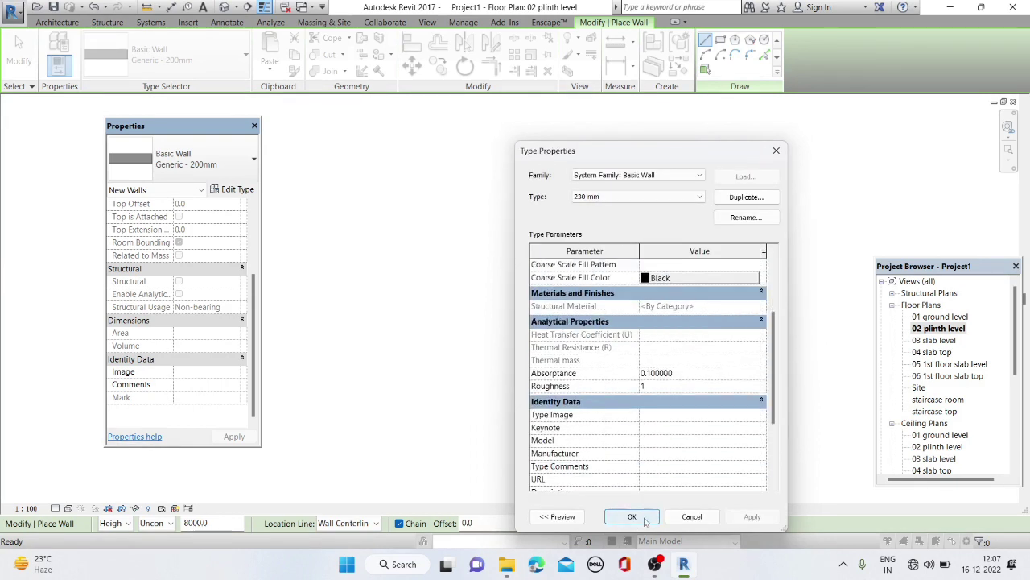
Duplicate the 230 mm type as '100 mm' with a 100 structure layer
click(42, 22)
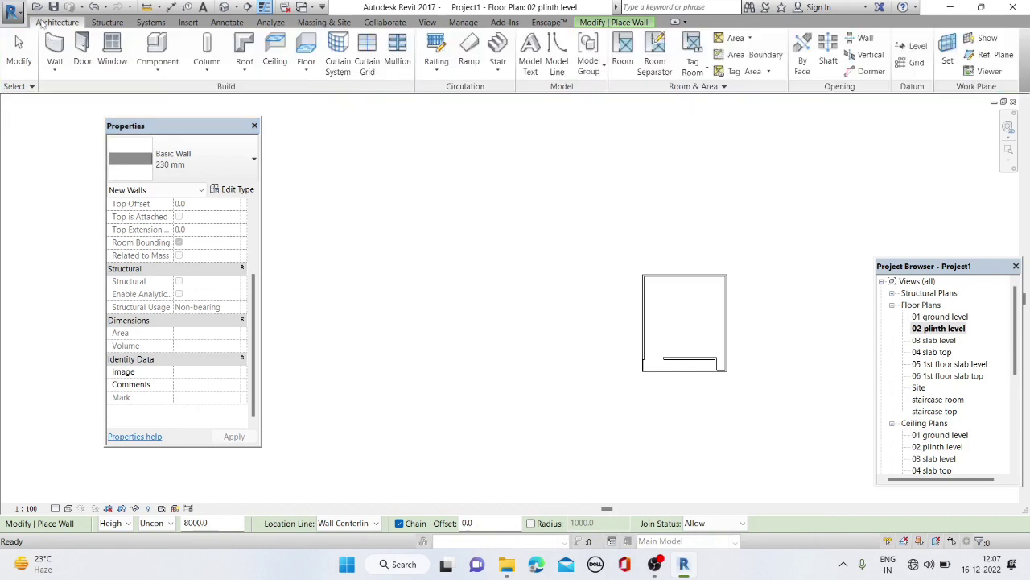
click(54, 70)
click(84, 90)
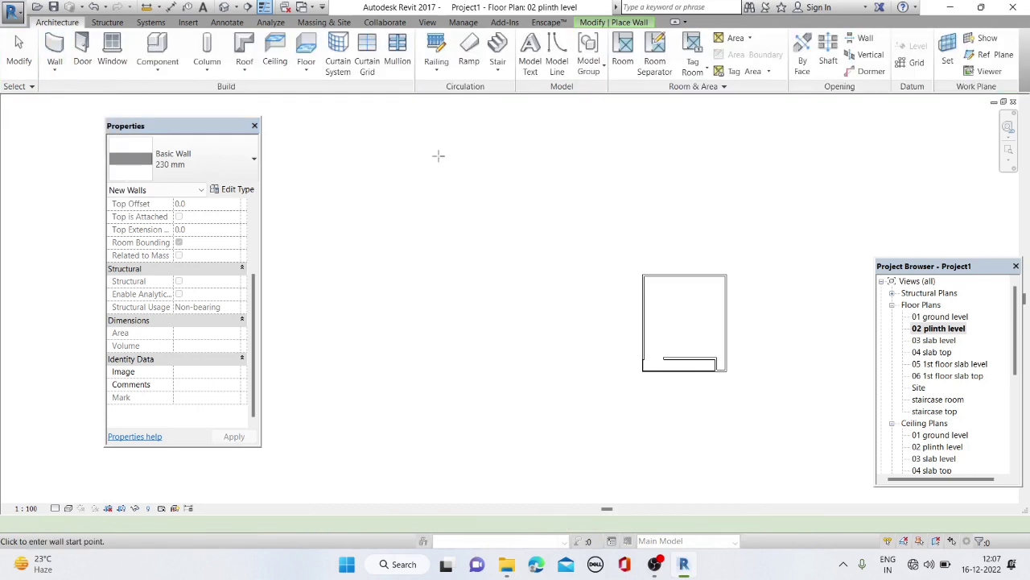
click(233, 189)
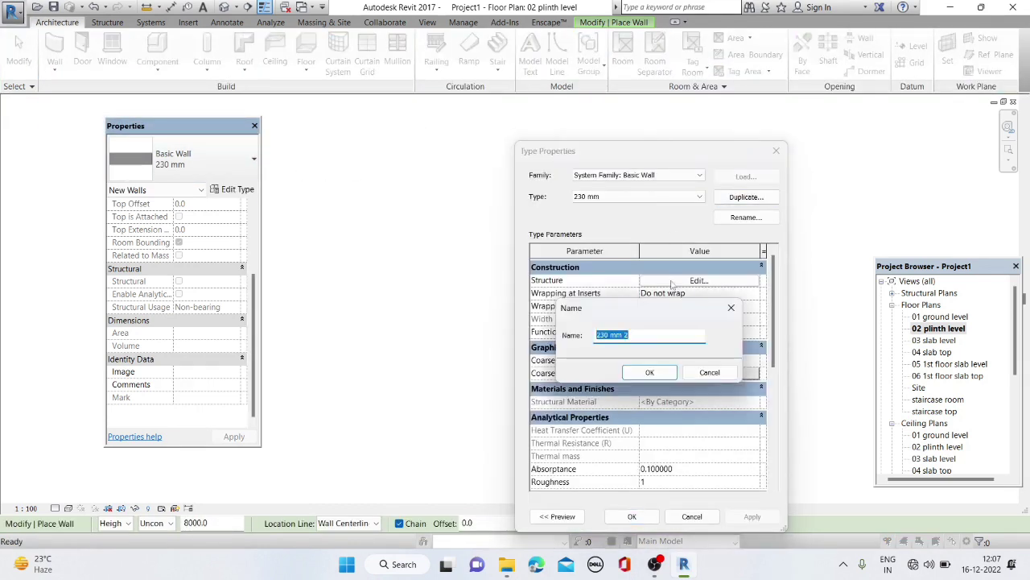
text(0 mm)
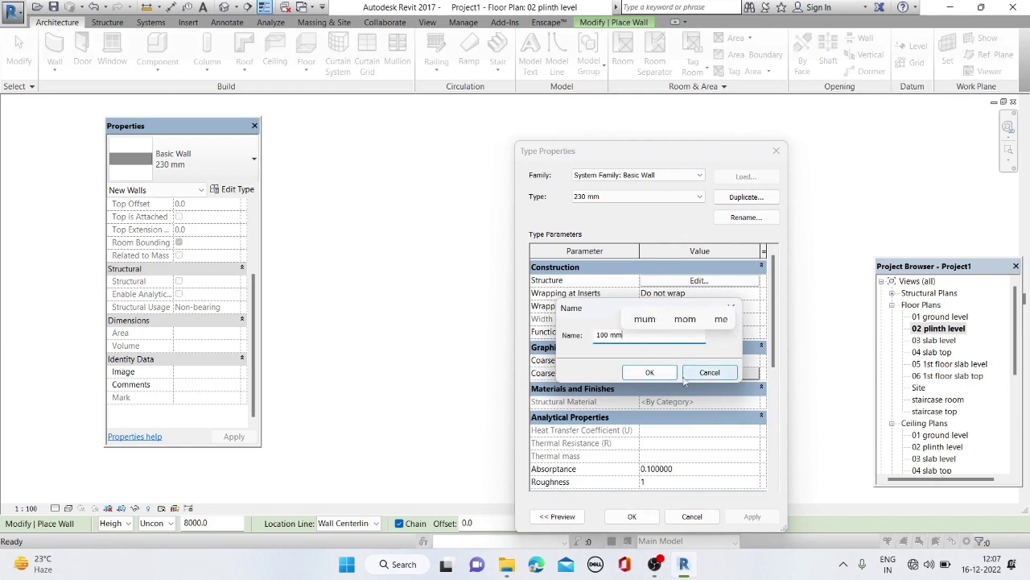
click(649, 372)
click(679, 281)
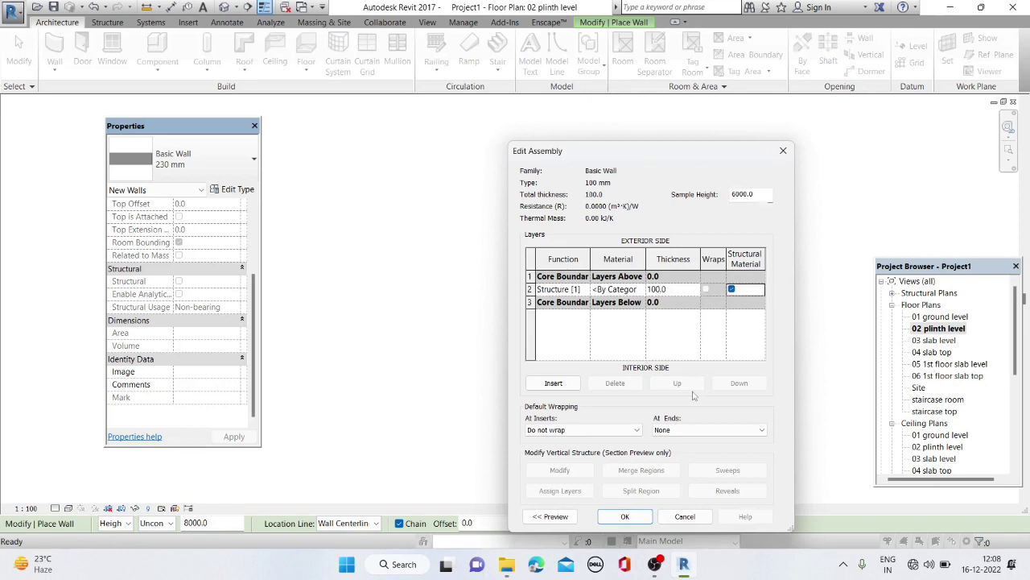
click(625, 516)
click(633, 515)
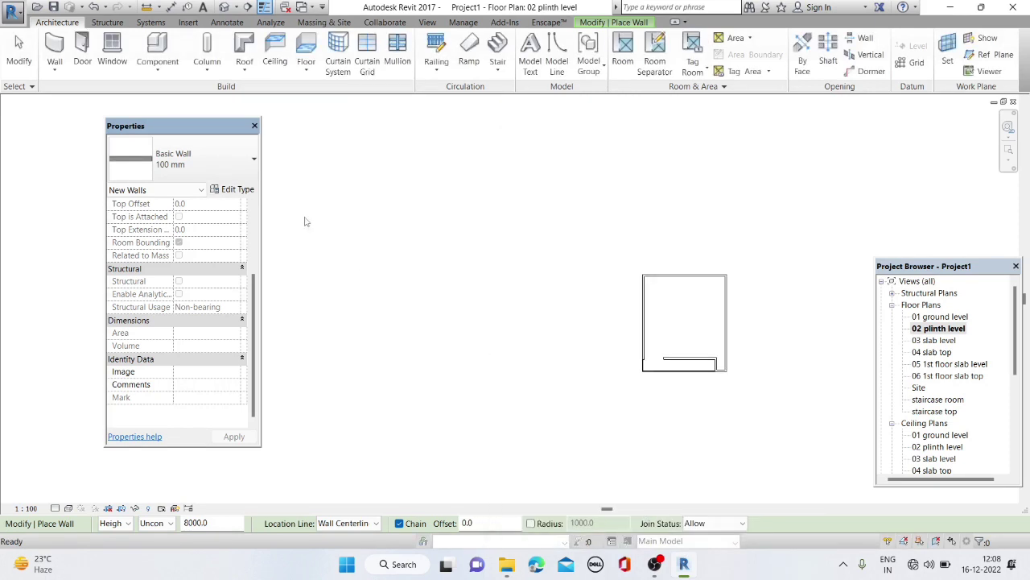
Select the Basic Wall 230 mm type and set its top constraint to 03 slab level
click(233, 161)
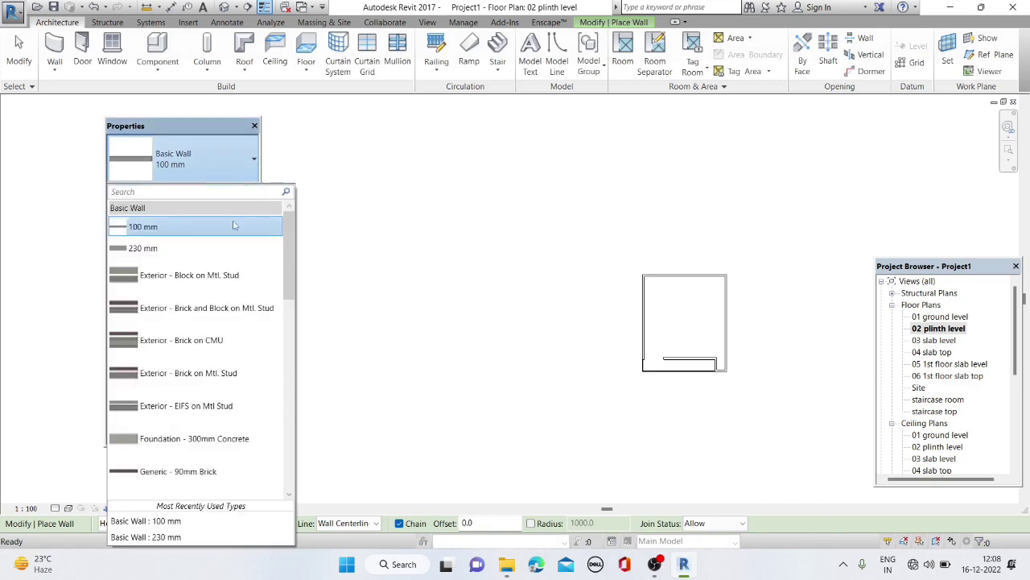
click(221, 266)
click(201, 159)
click(201, 248)
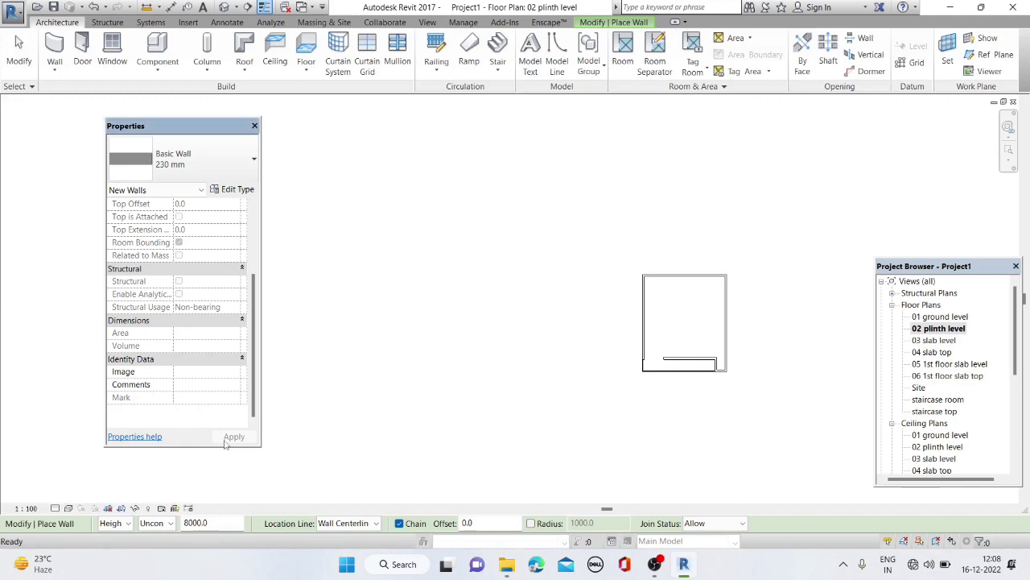
click(198, 161)
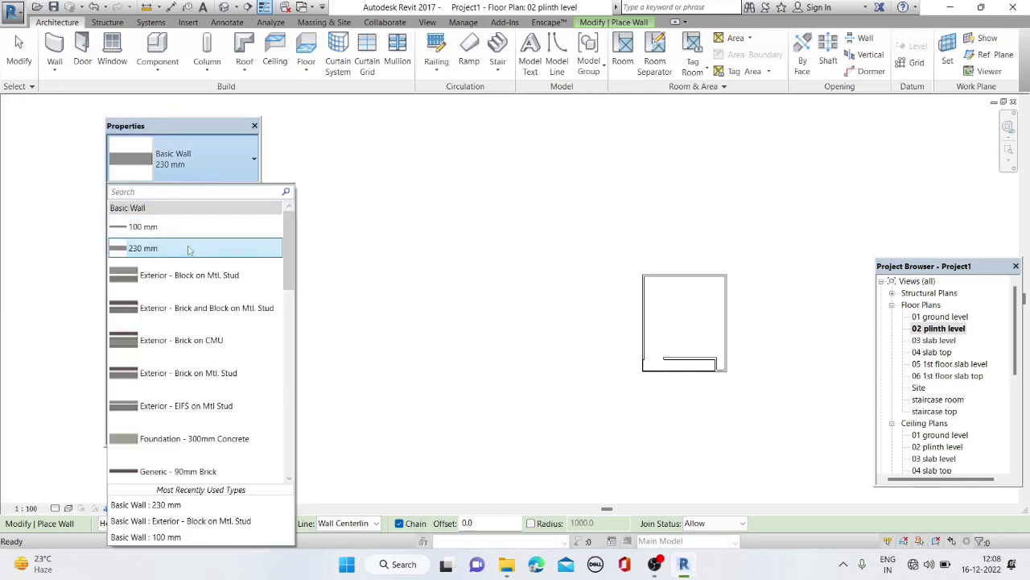
click(193, 248)
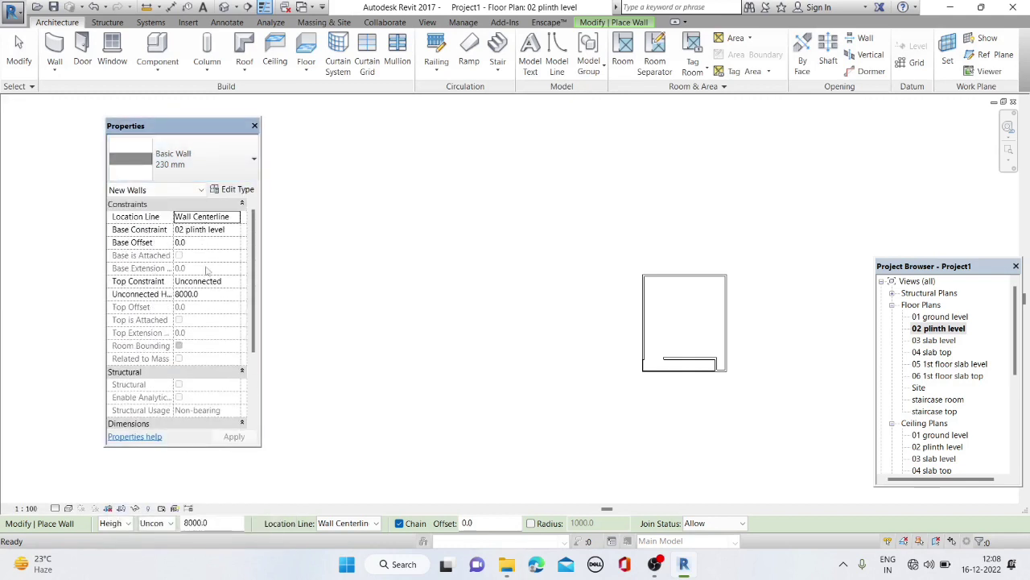
click(234, 281)
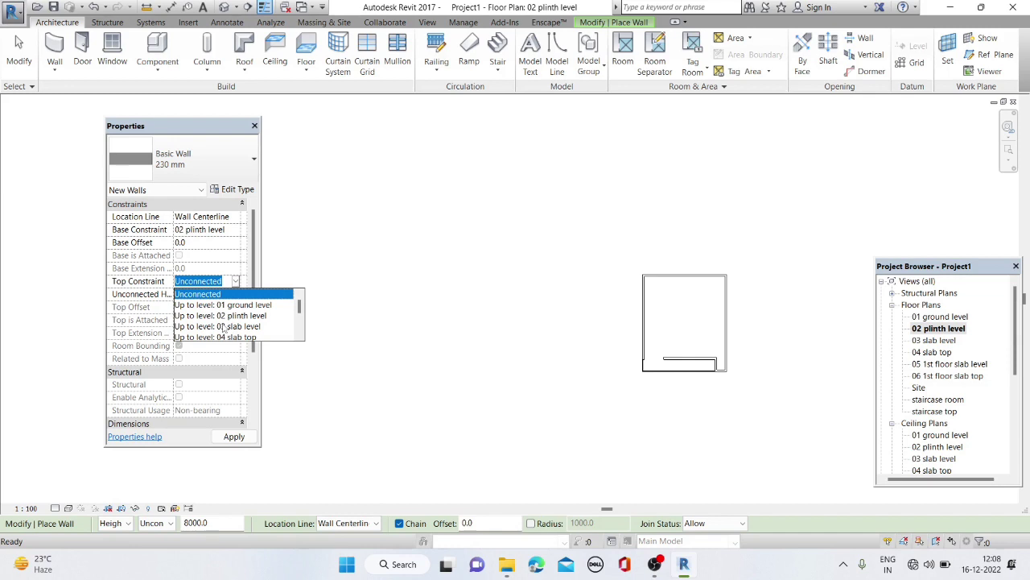
click(233, 327)
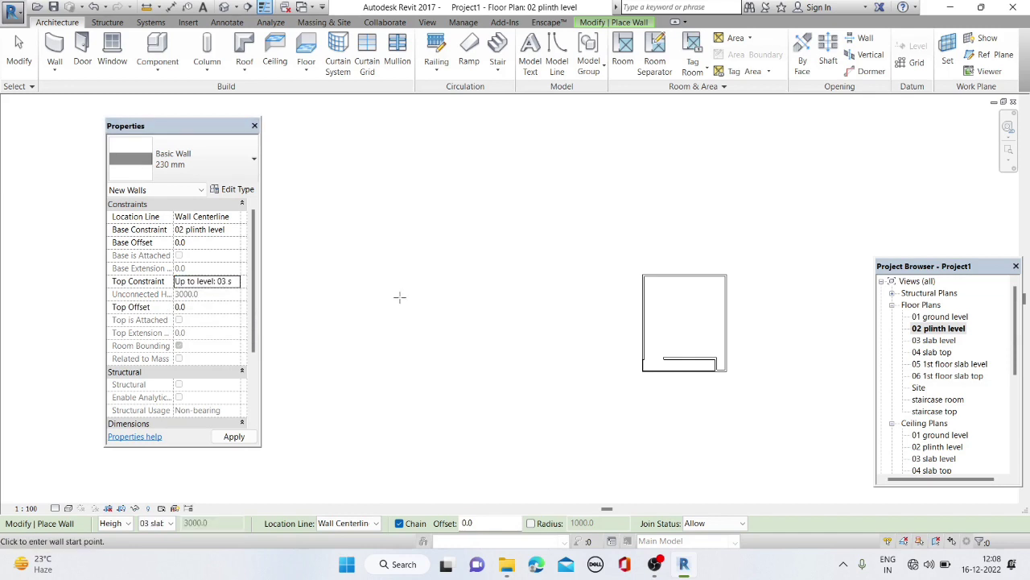
Set the wall location line to Finish Face: Exterior
scroll(796, 336, up, 1)
scroll(771, 335, up, 1)
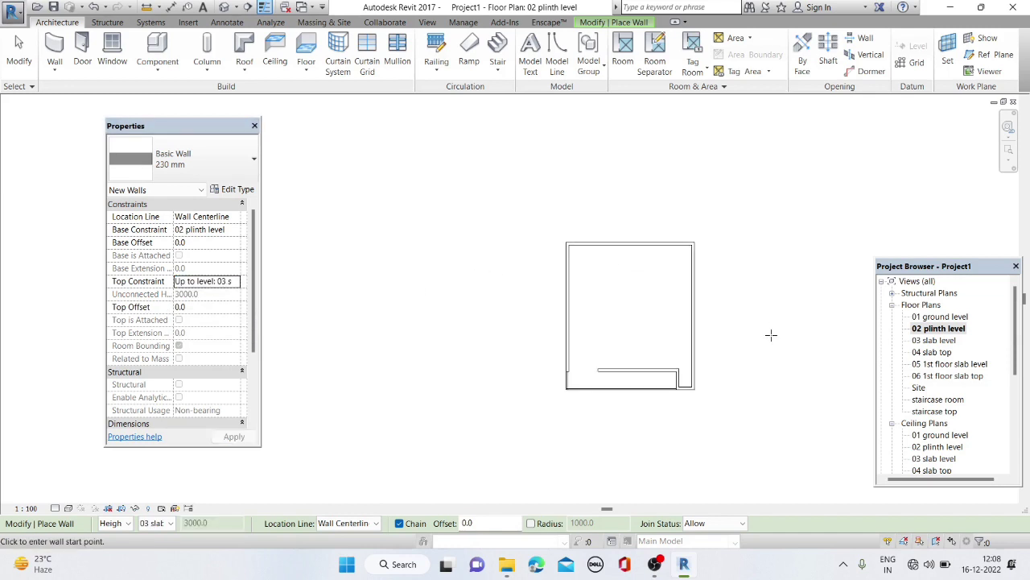
scroll(550, 372, up, 1)
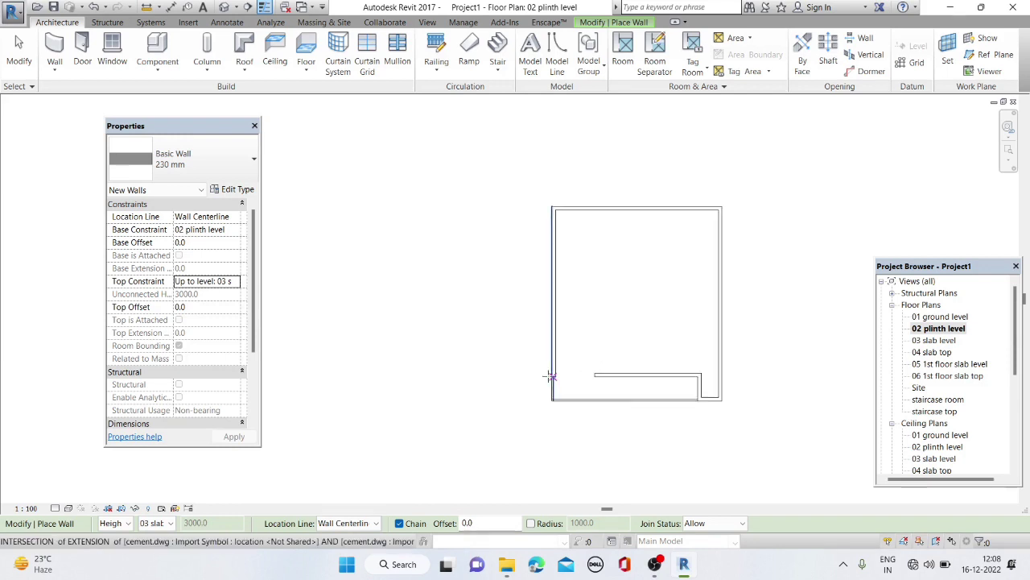
scroll(557, 375, up, 1)
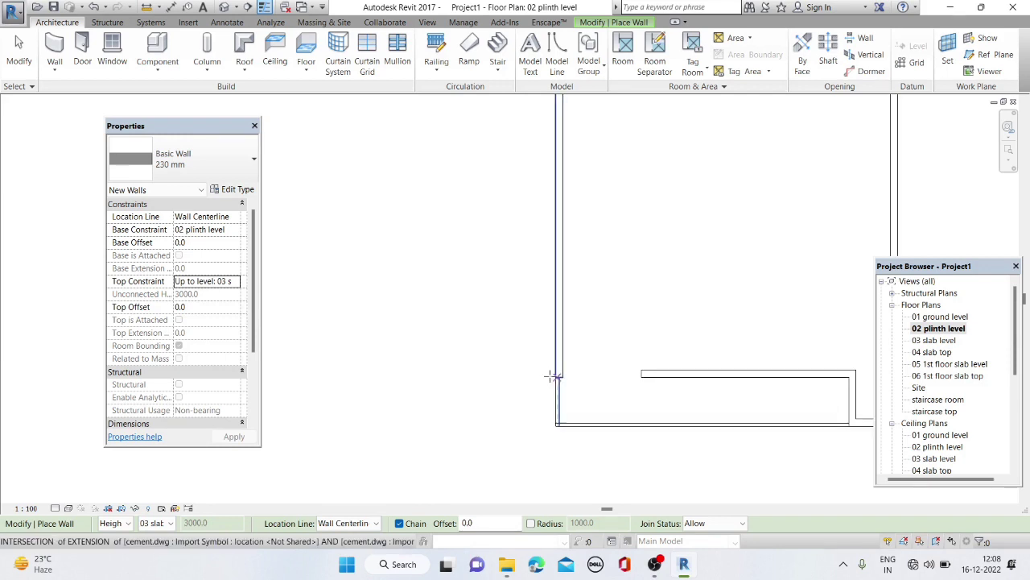
click(358, 524)
click(357, 478)
Chain walls around the outline corners, including the inner ledge wall, then finish placing
click(559, 378)
scroll(562, 346, down, 2)
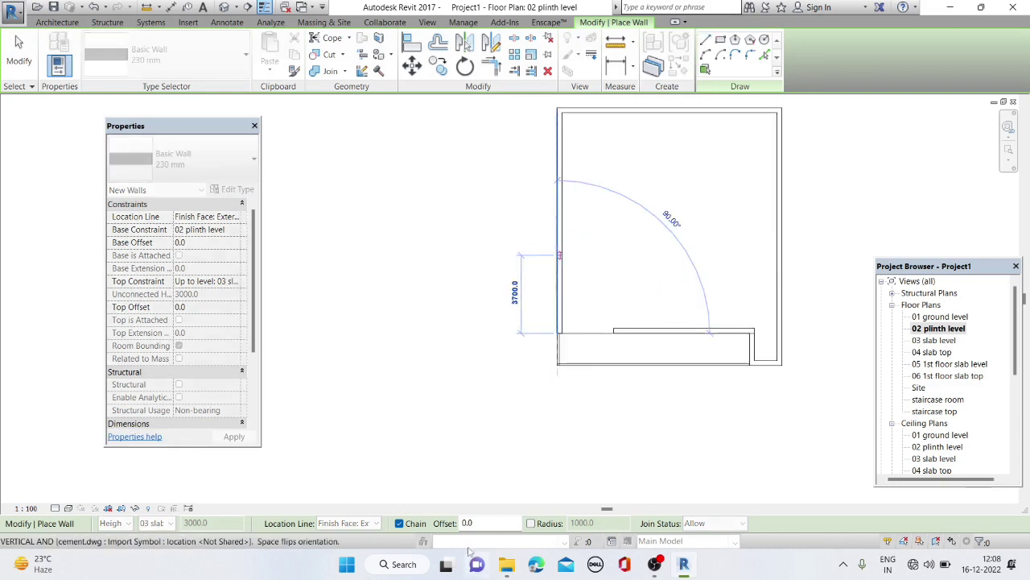
click(625, 113)
click(782, 108)
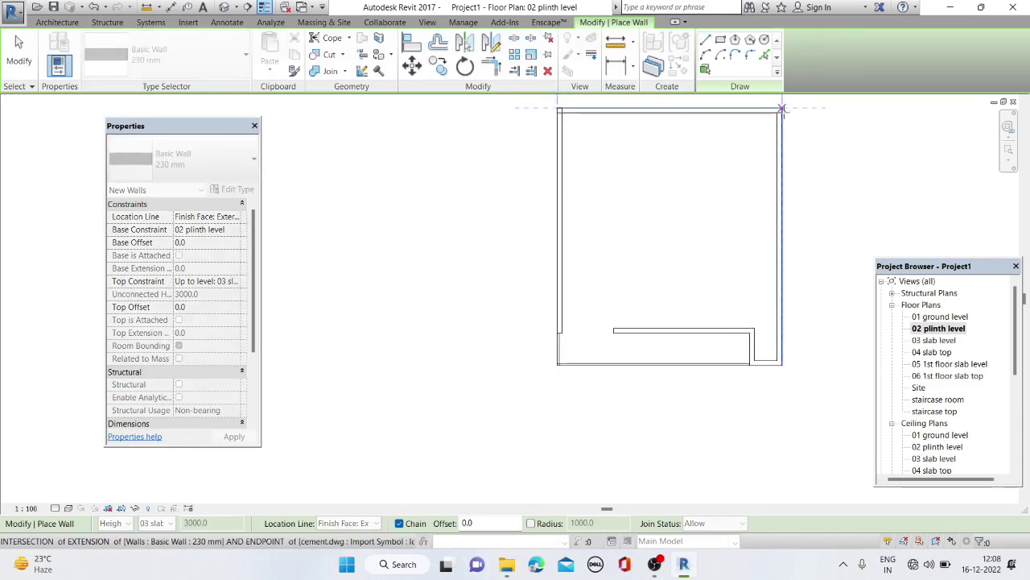
click(782, 364)
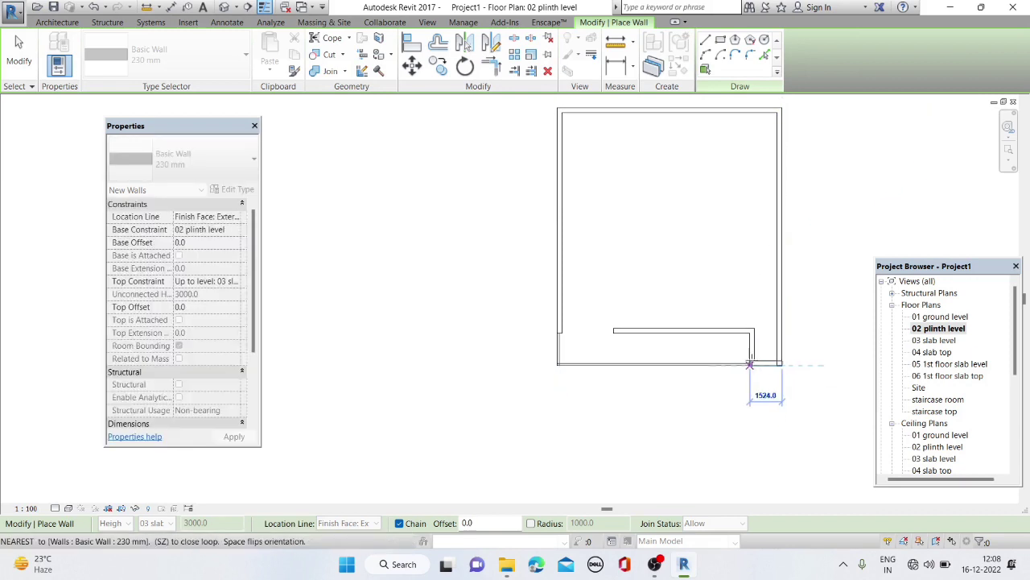
click(749, 364)
scroll(750, 331, up, 2)
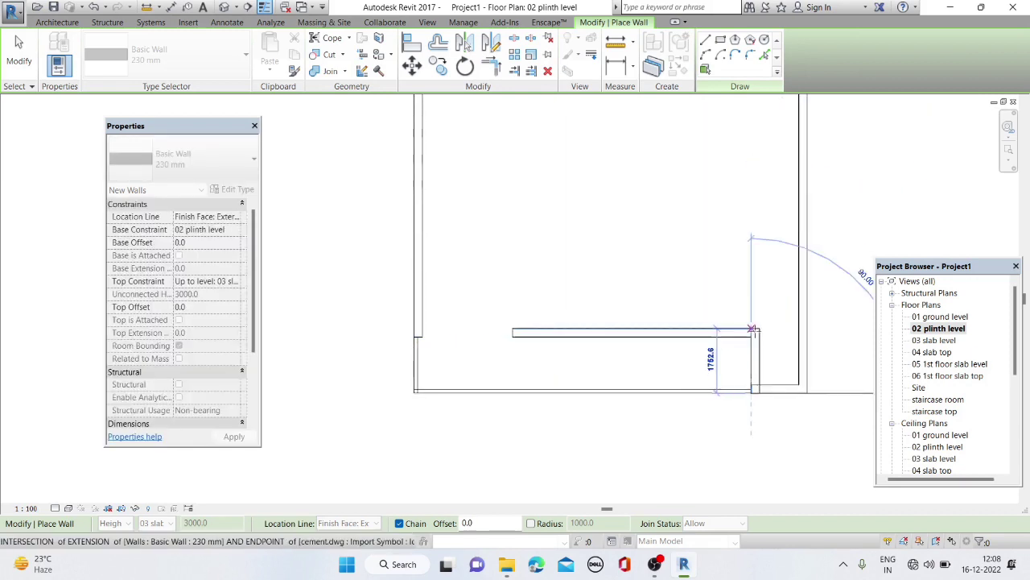
click(751, 329)
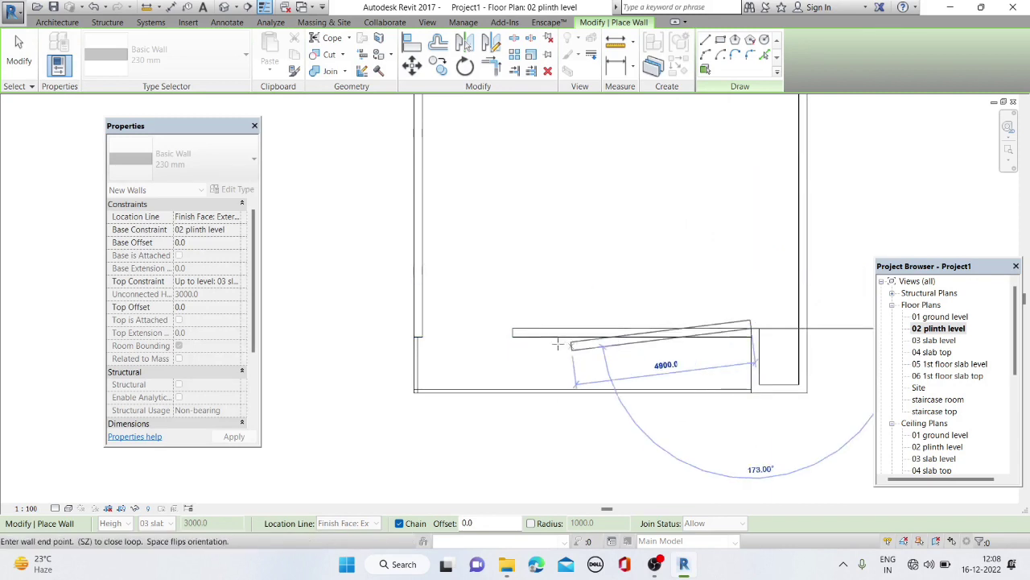
click(511, 328)
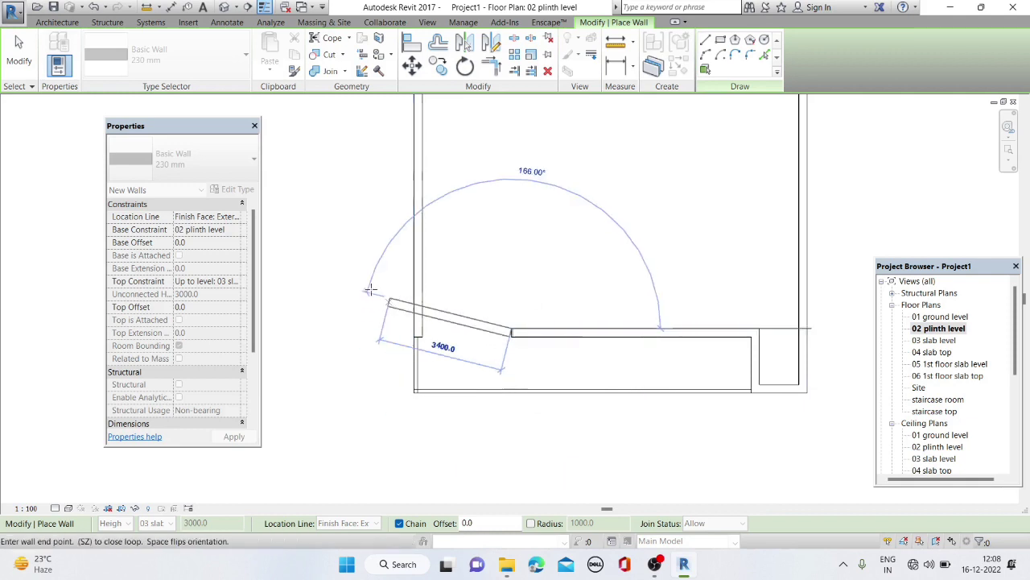
key(Escape)
scroll(487, 462, down, 4)
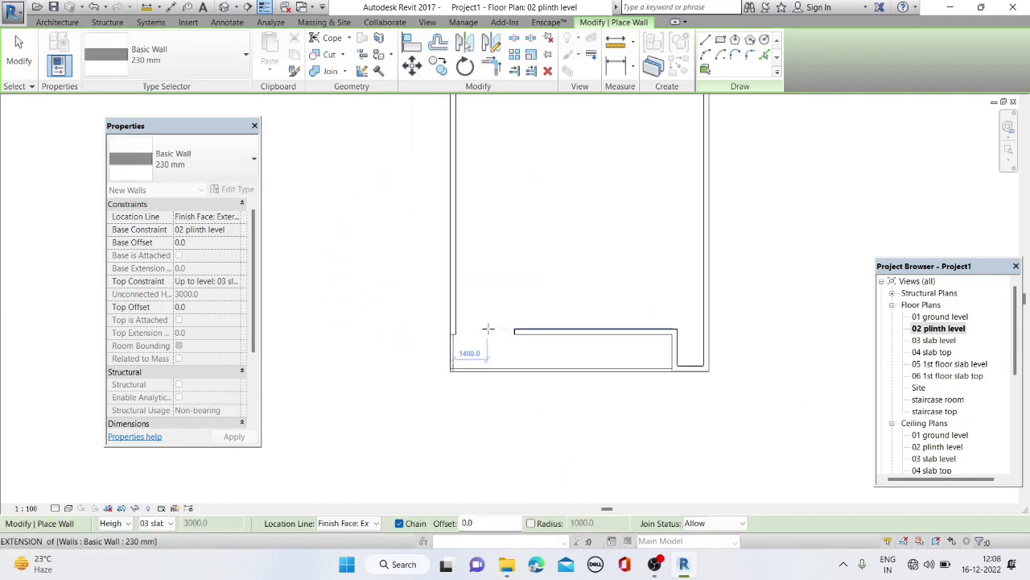
key(Escape)
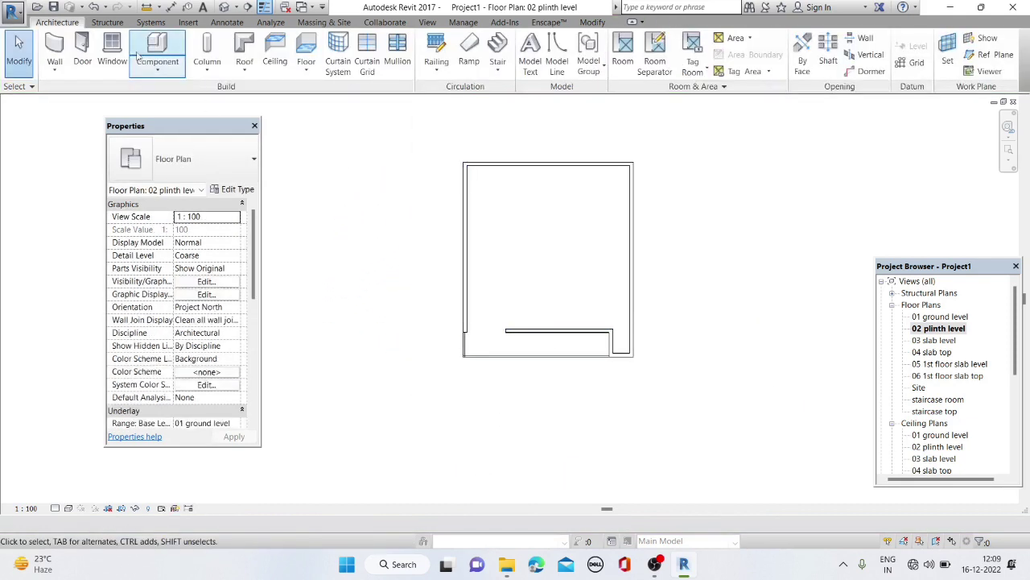
Start a floor and duplicate its type as '900 floor' with a 900 mm structure layer
click(305, 74)
click(331, 108)
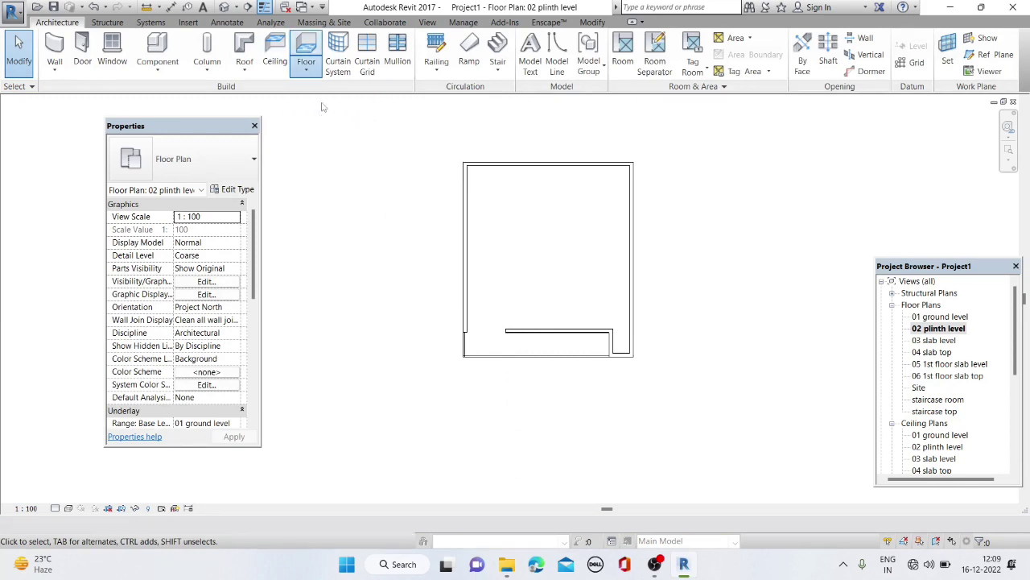
click(237, 189)
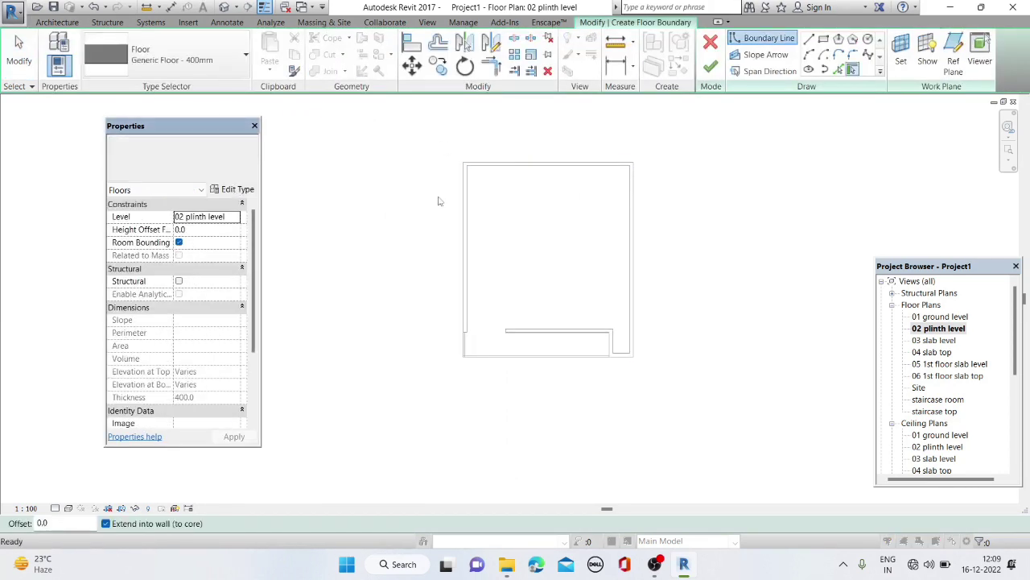
click(747, 198)
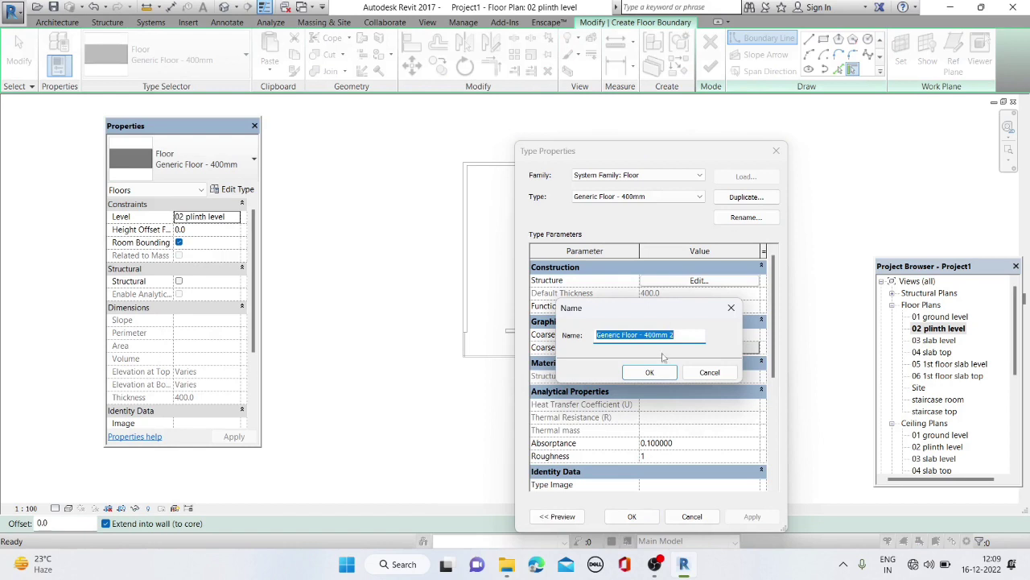
text(900 floor)
key(Return)
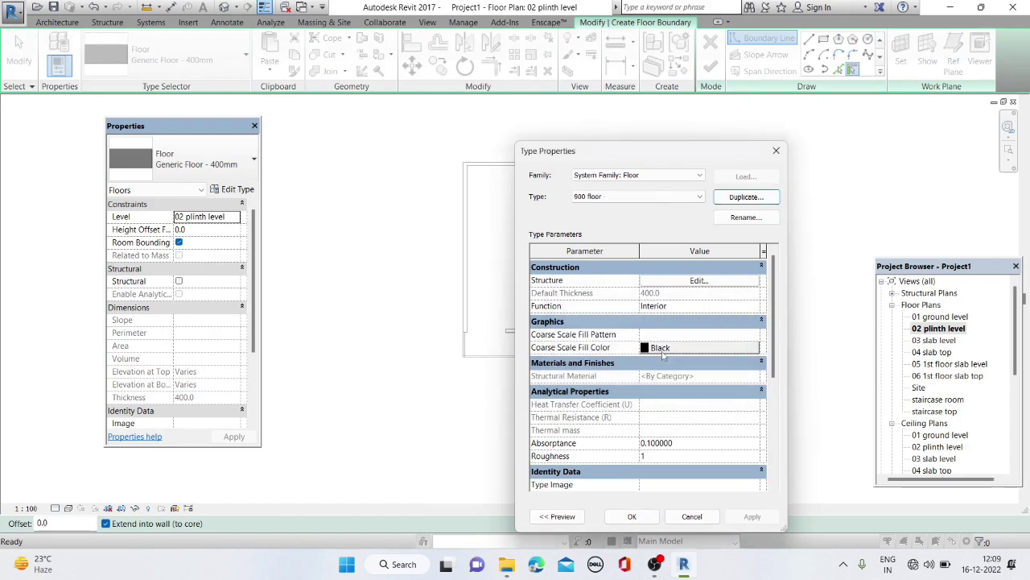
click(677, 282)
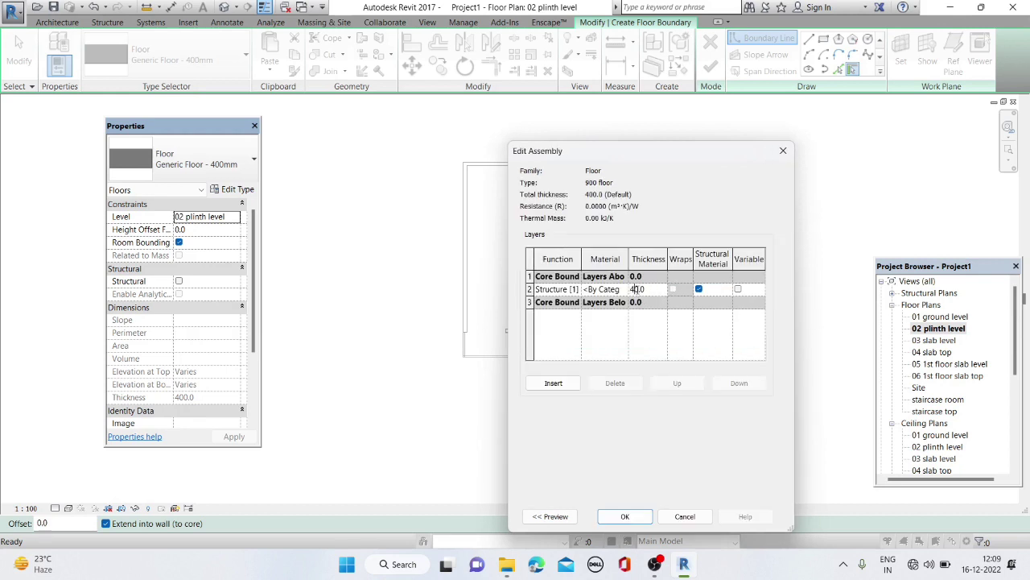
click(631, 519)
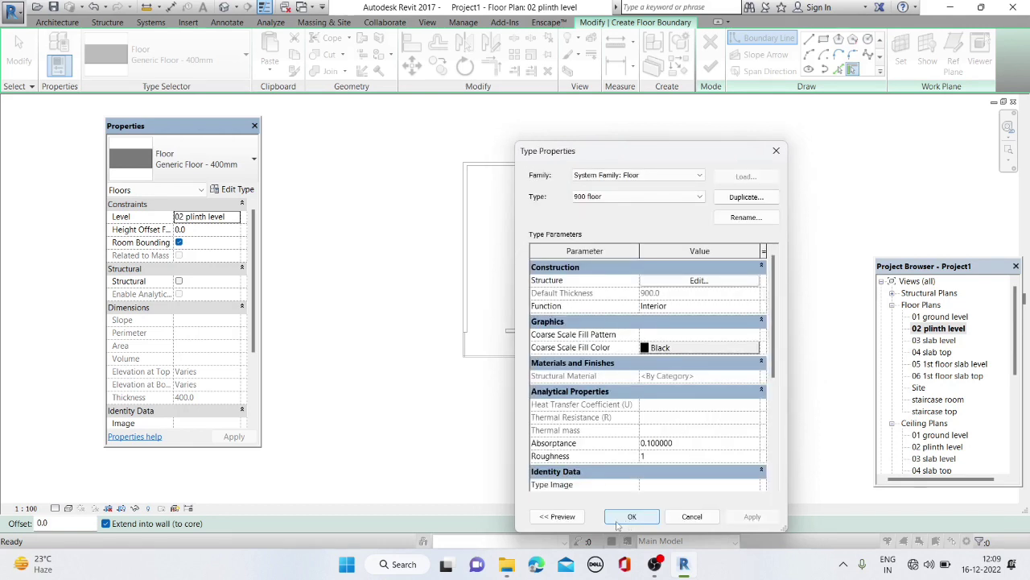
click(618, 521)
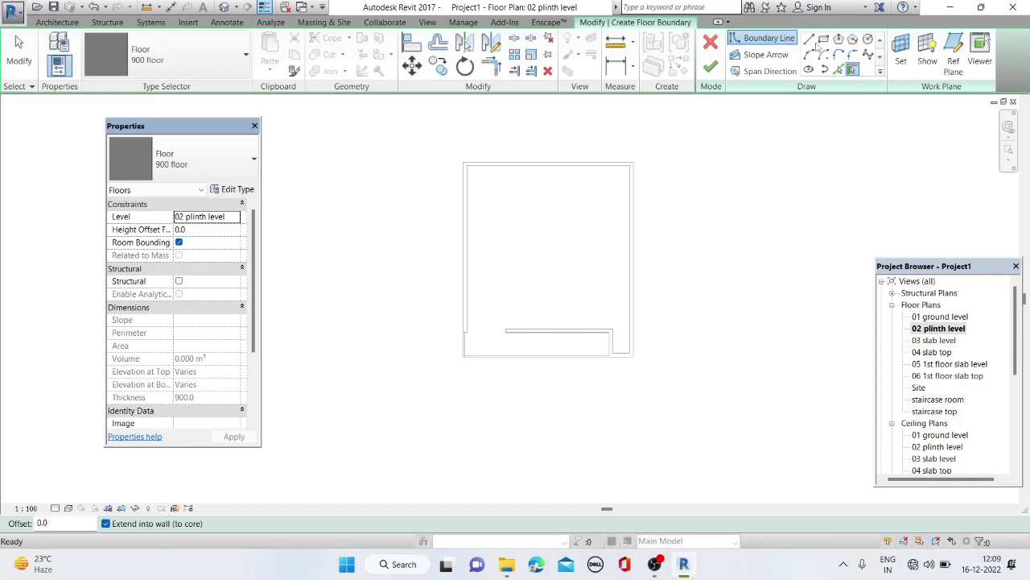
Pick the right and top walls as floor boundary edges
click(844, 70)
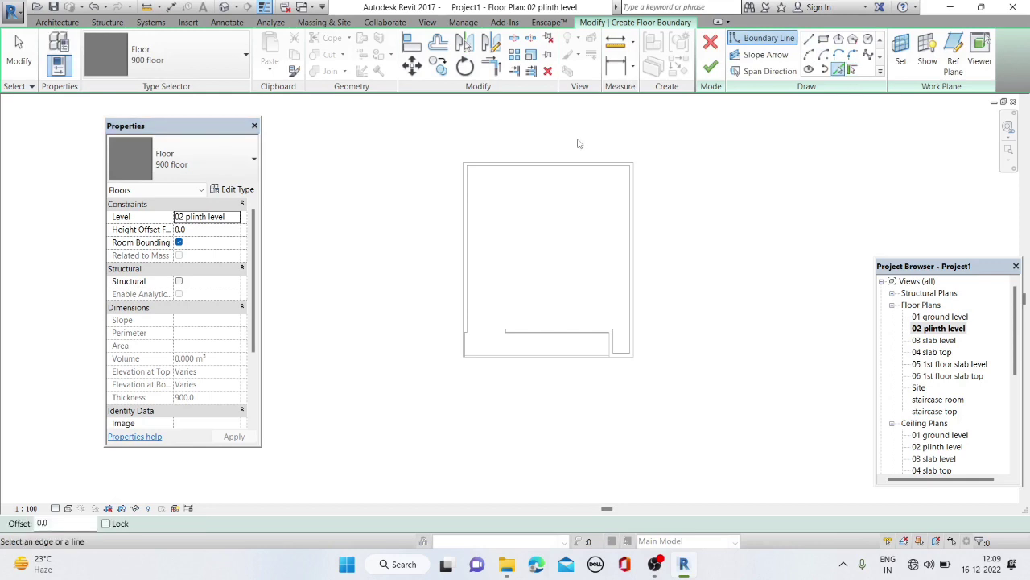
click(635, 201)
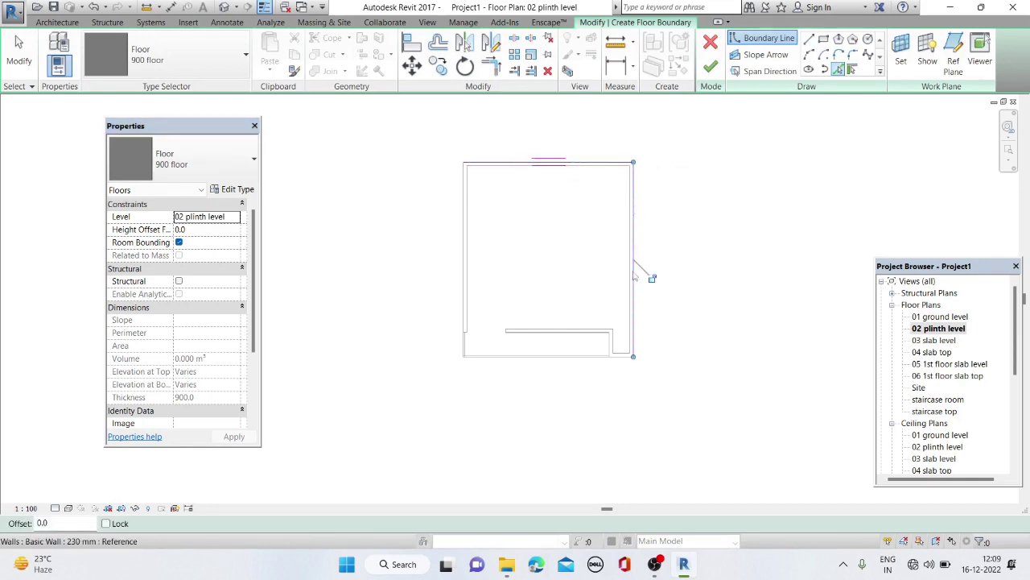
scroll(622, 356, up, 2)
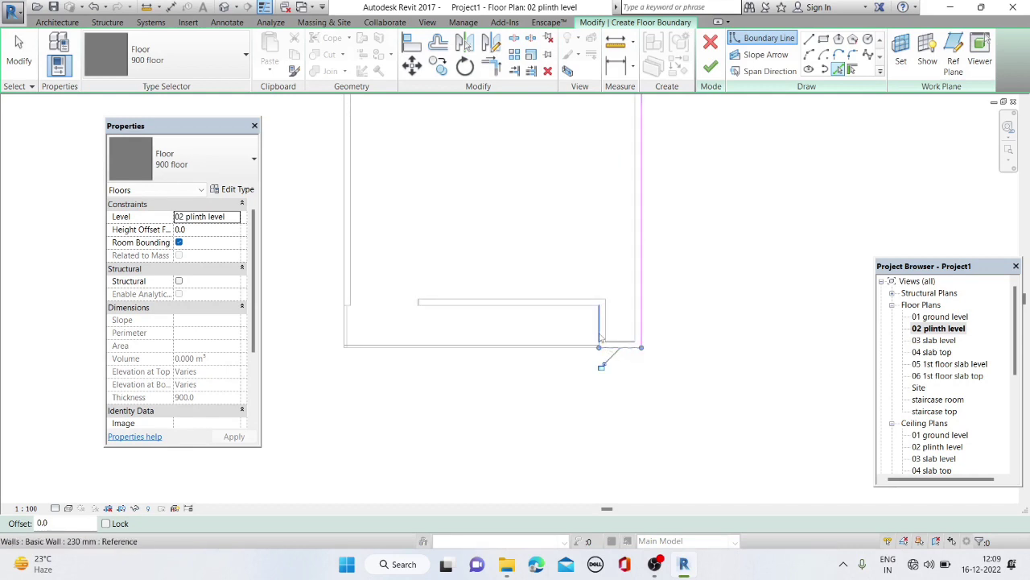
click(533, 310)
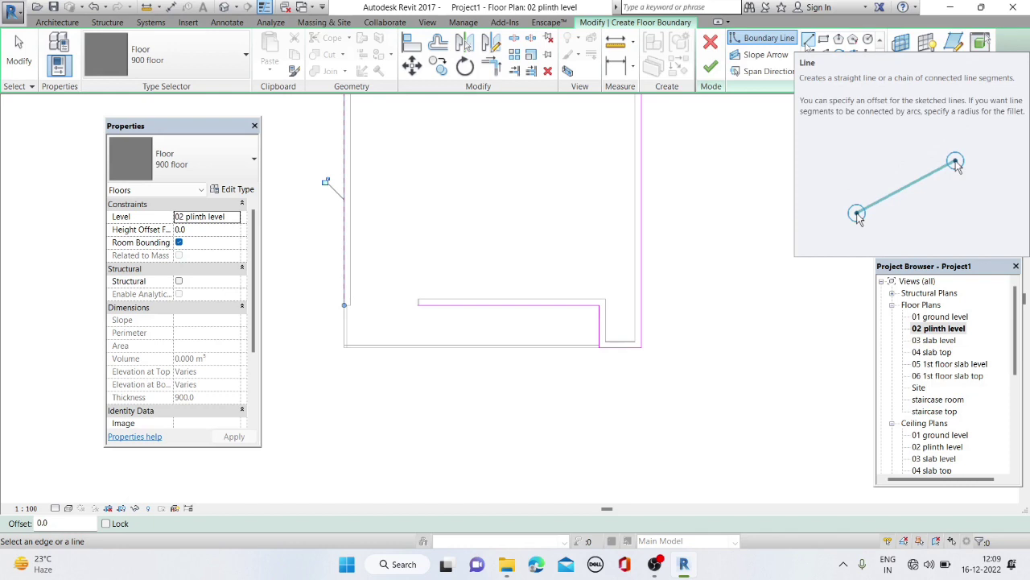
Close the boundary with a line across the front and finish the plinth floor
click(808, 41)
click(419, 304)
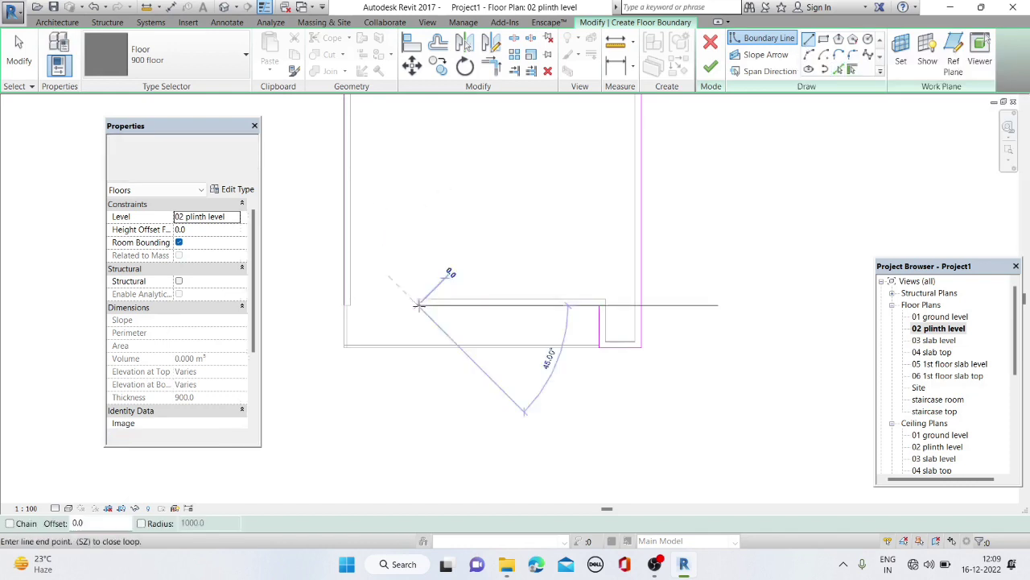
click(345, 304)
scroll(515, 347, down, 2)
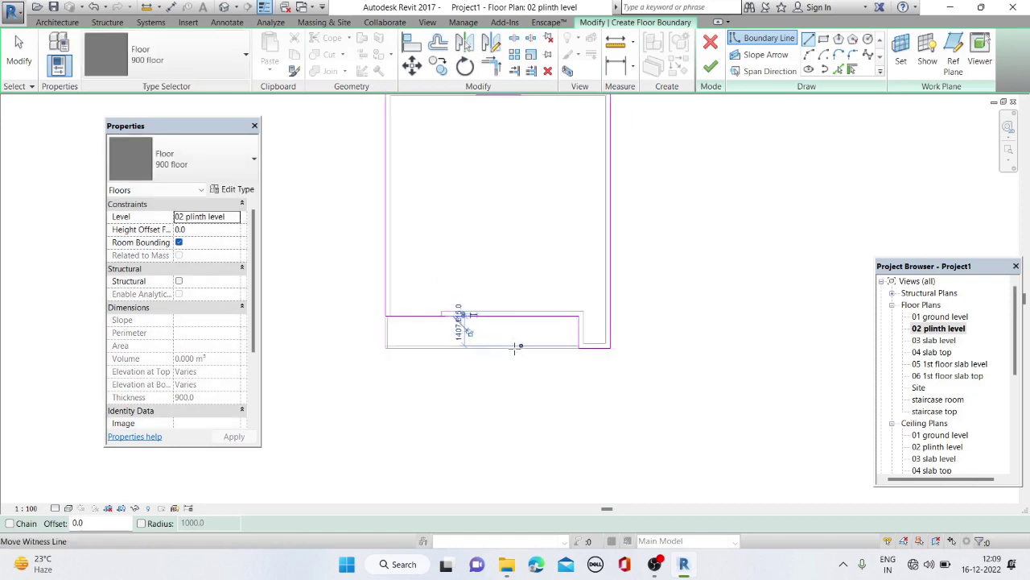
click(710, 66)
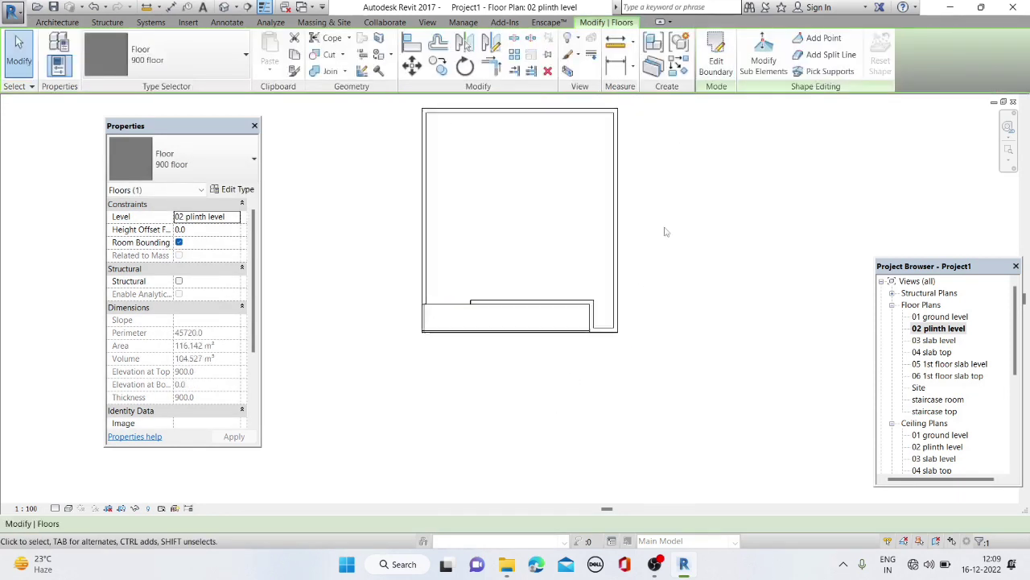
scroll(660, 230, down, 2)
key(Escape)
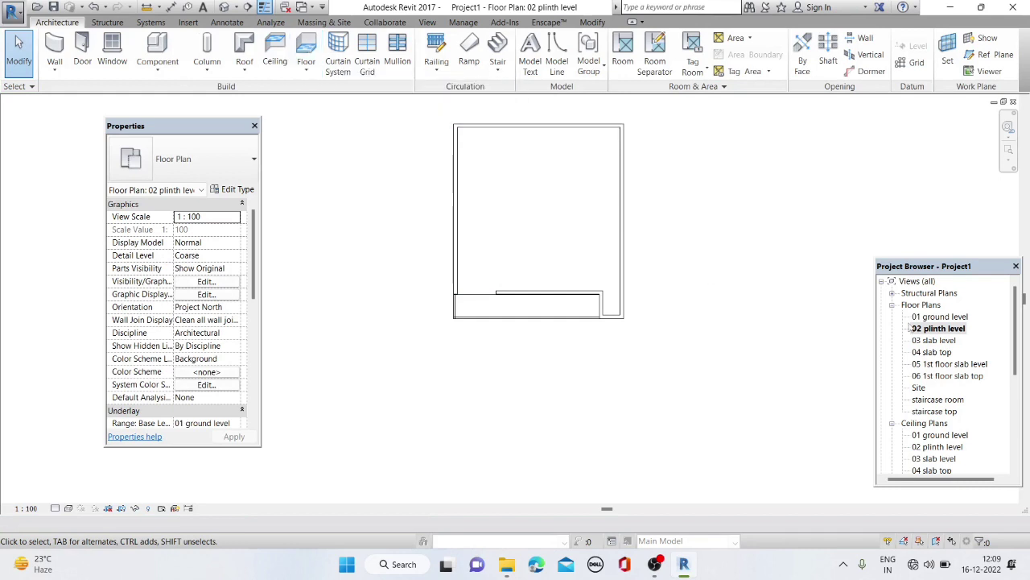
On the 01 ground level plan, start a floor and duplicate its type as 'ground level'
double_click(933, 316)
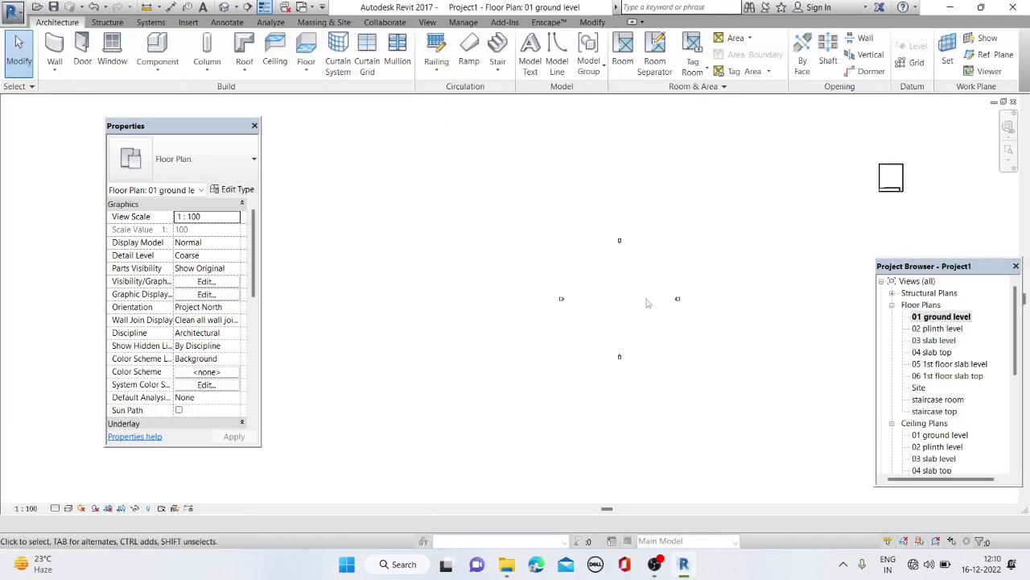
scroll(866, 204, up, 2)
scroll(773, 239, up, 1)
scroll(701, 231, up, 2)
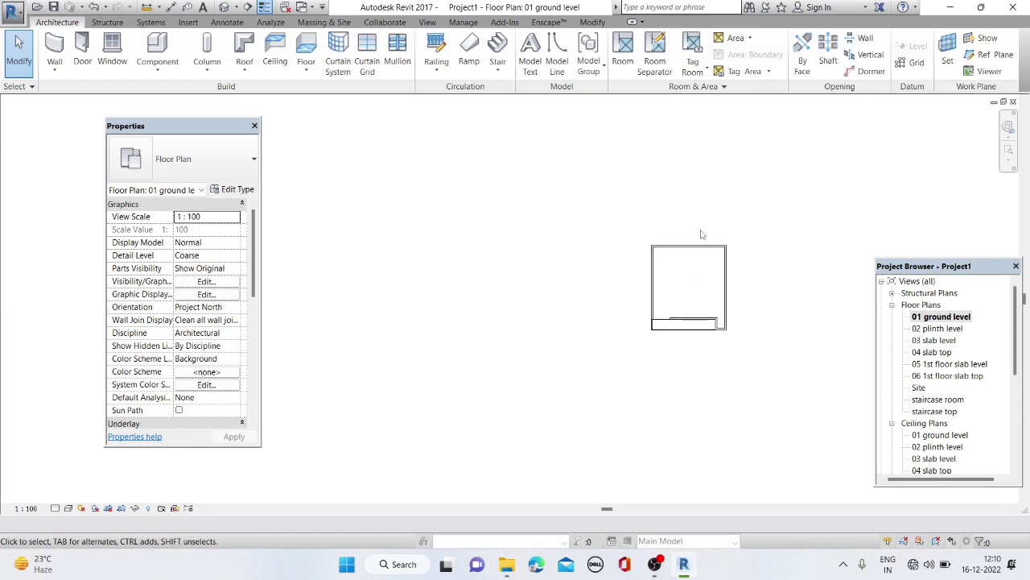
click(306, 48)
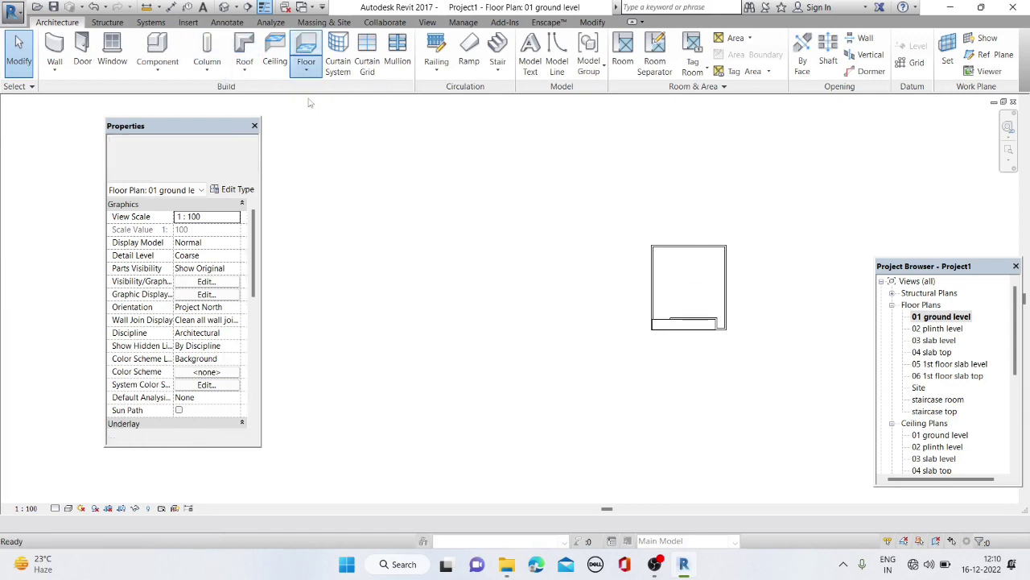
click(235, 189)
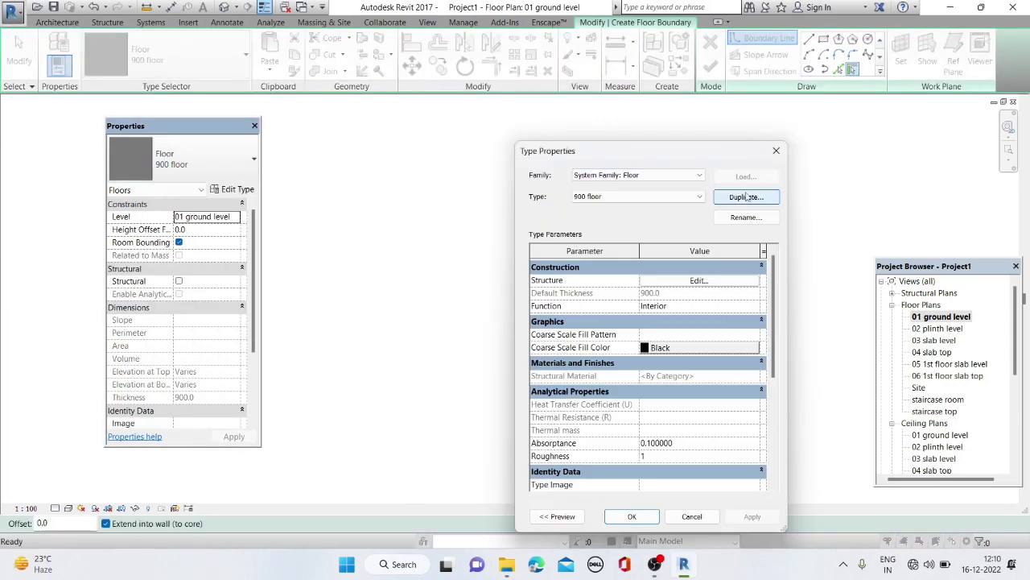
click(746, 196)
text(g)
key(BackSpace)
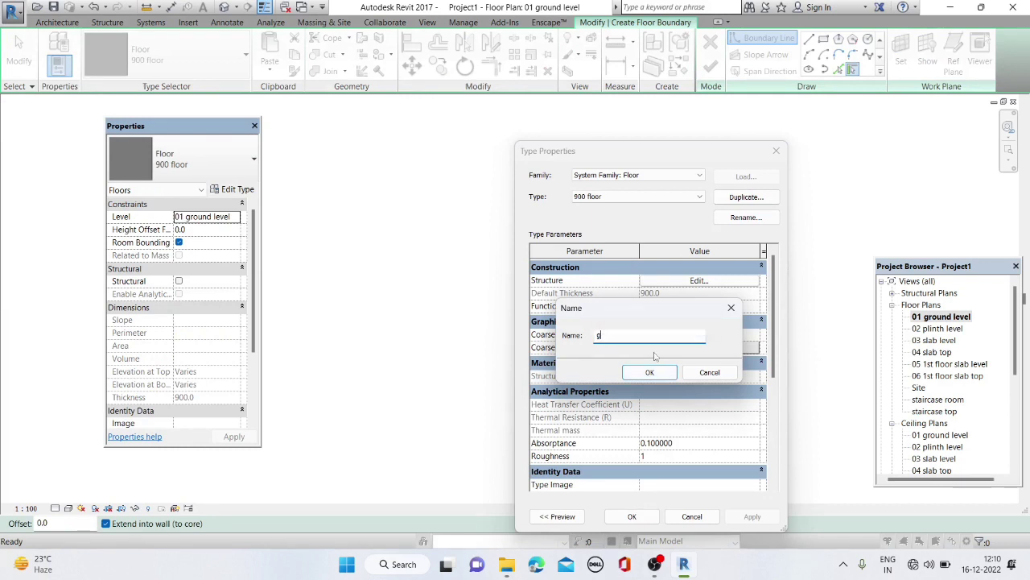
text(und level)
key(Return)
click(642, 521)
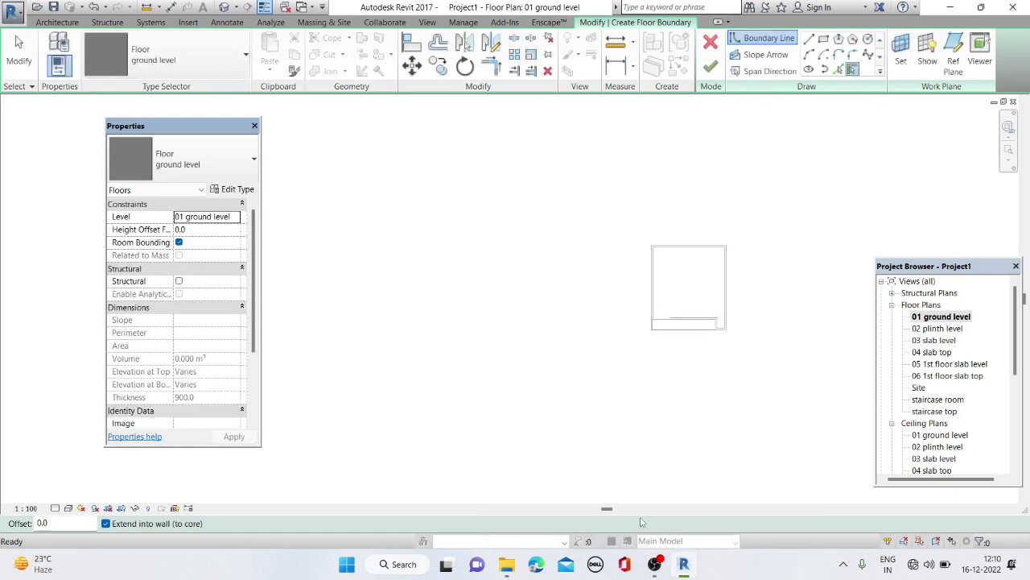
Draw a rectangular floor boundary around the building and finish the sketch
click(823, 39)
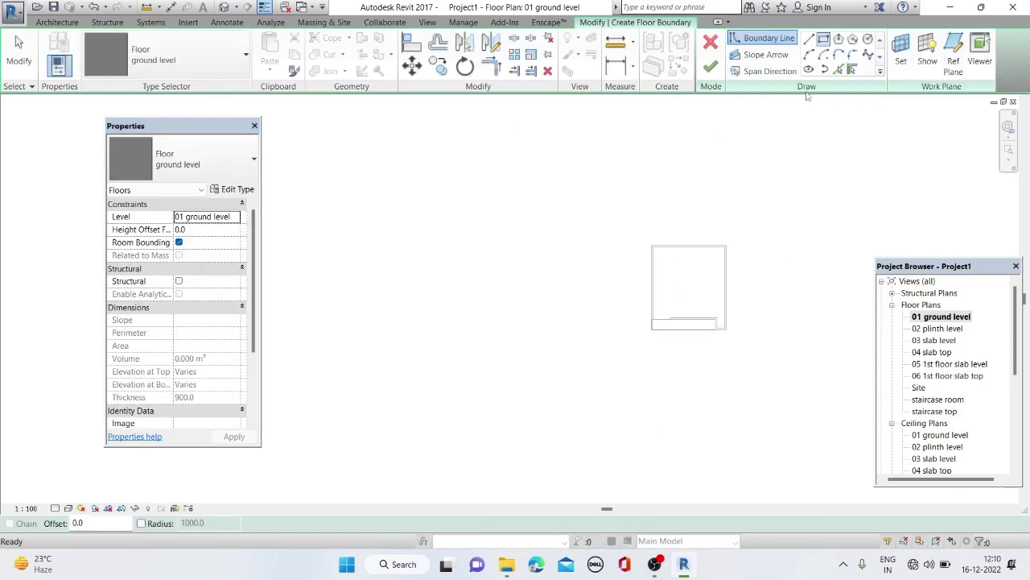
click(748, 227)
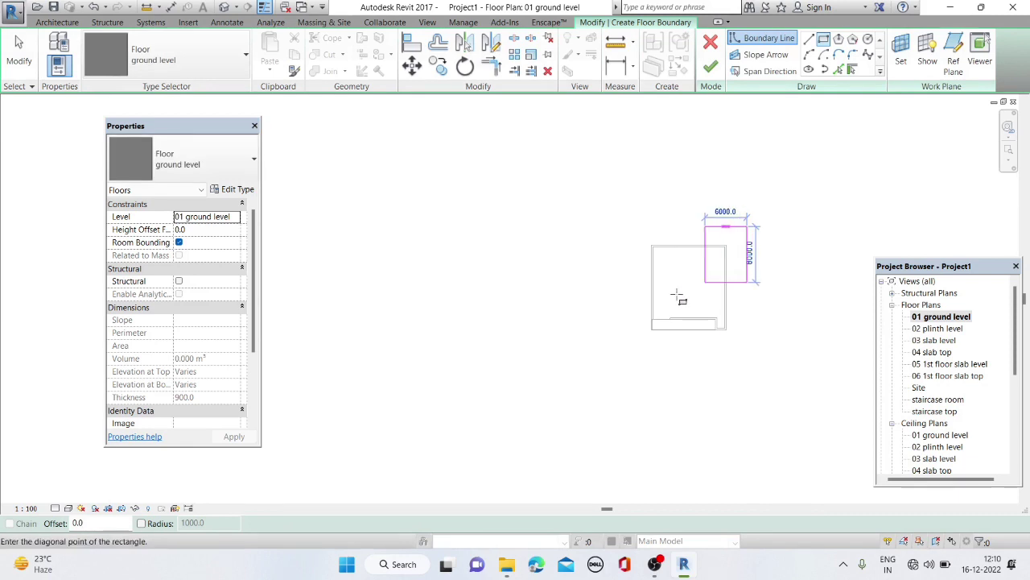
click(622, 360)
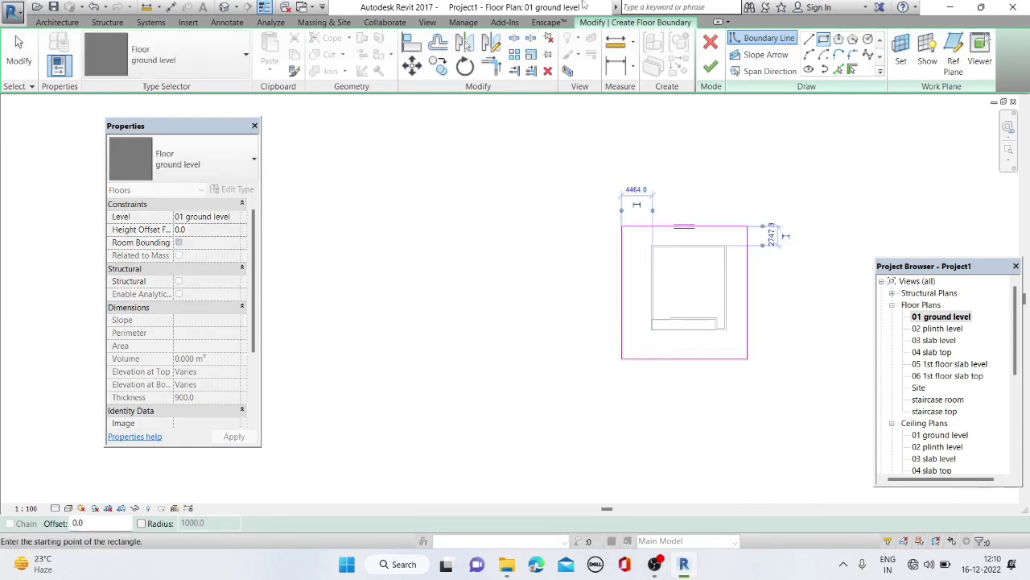
click(710, 66)
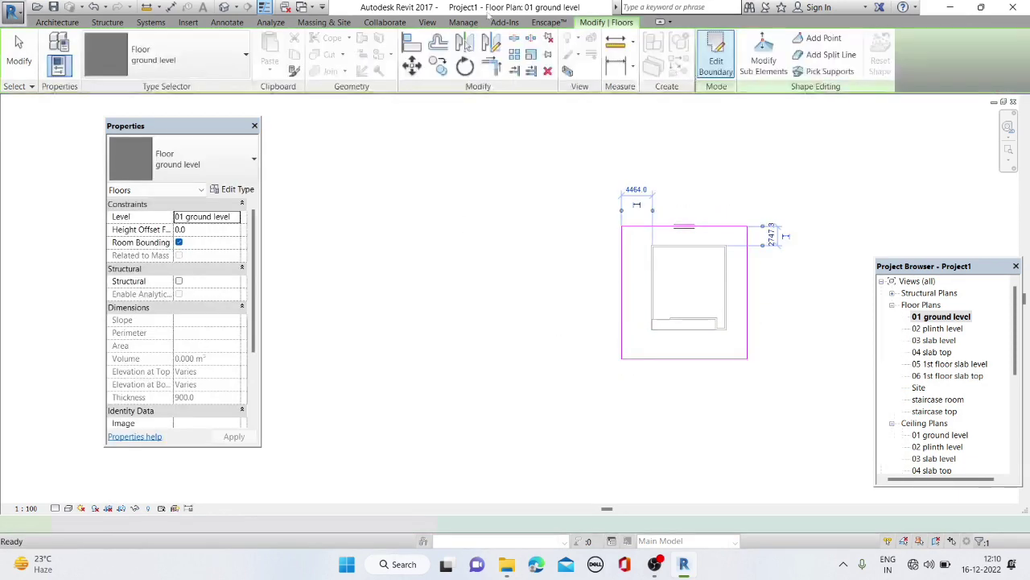
click(225, 8)
Orbit the 3D model, then open the 03 slab level floor plan
mouse_move(322, 258)
shift+middle_down()
mouse_move(594, 236)
mouse_move(451, 266)
mouse_move(418, 453)
mouse_move(731, 340)
shift+middle_up()
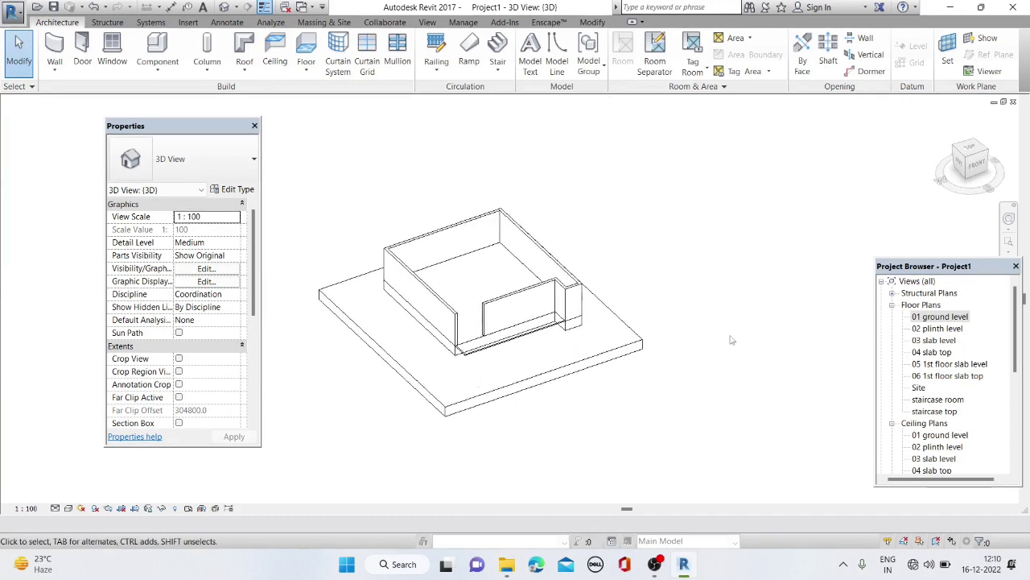
double_click(934, 340)
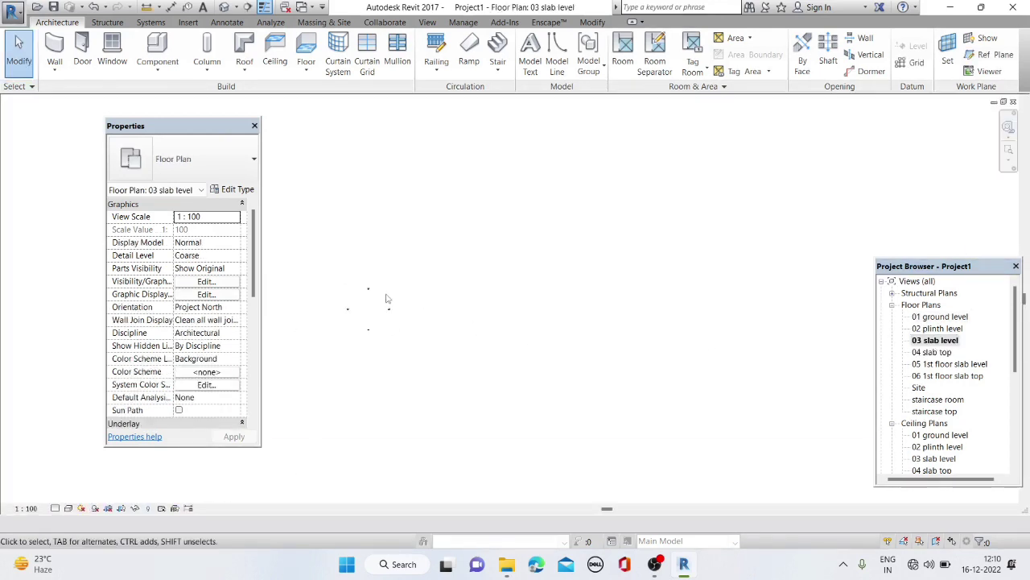
scroll(226, 310, down, 5)
scroll(185, 361, down, 4)
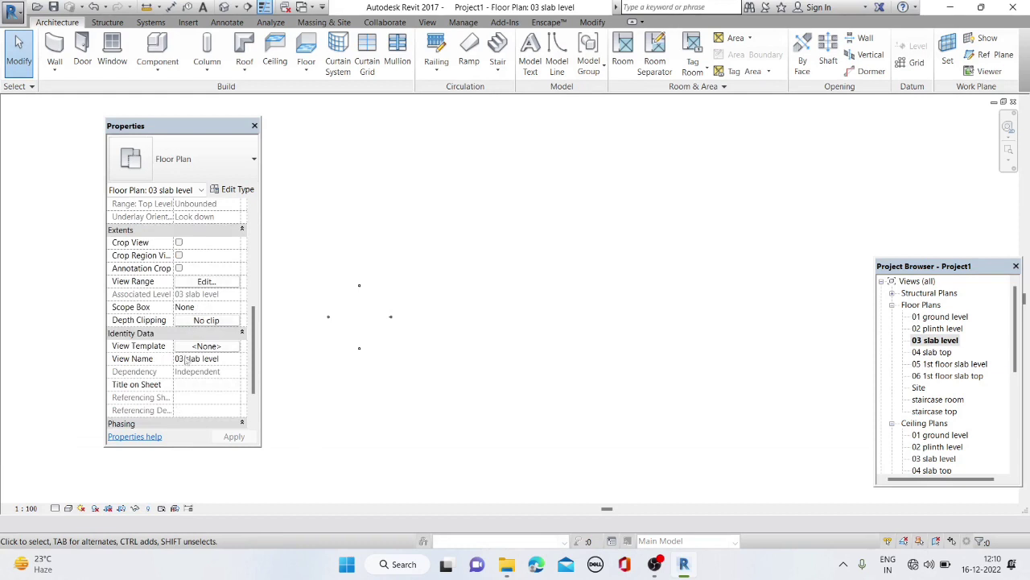
Set the view range Top, Bottom and View Depth all to Unlimited
click(206, 281)
click(663, 224)
click(647, 287)
click(665, 265)
click(636, 303)
click(665, 306)
click(635, 344)
click(734, 354)
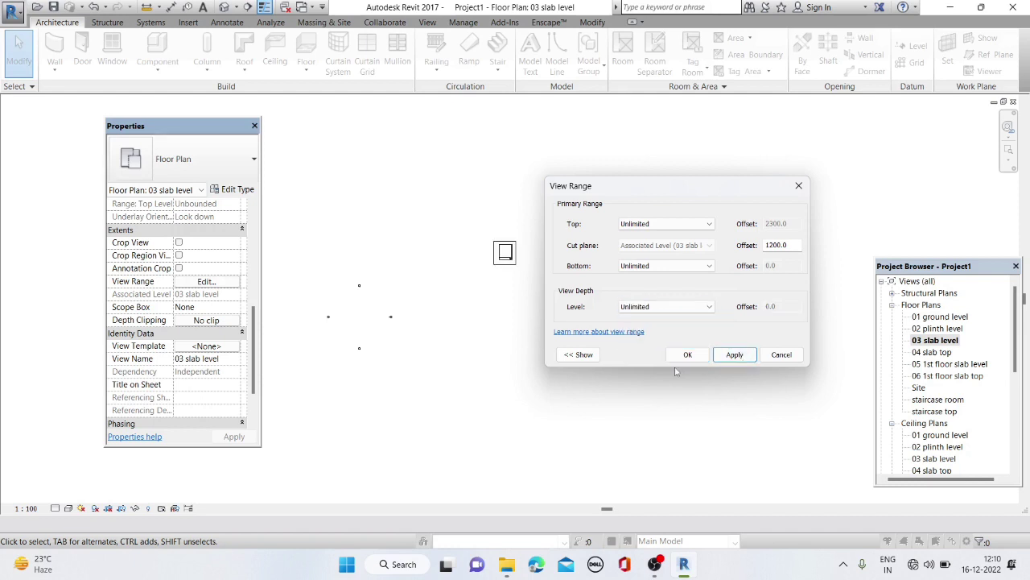
click(688, 354)
scroll(496, 249, up, 5)
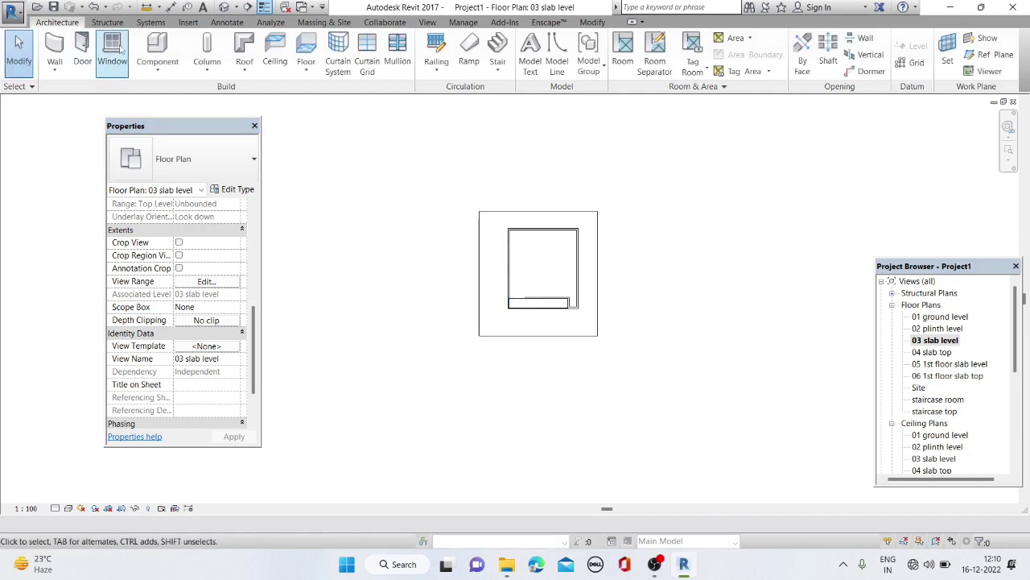
Start a roof soffit and duplicate its type as 'slab level 125'
click(244, 56)
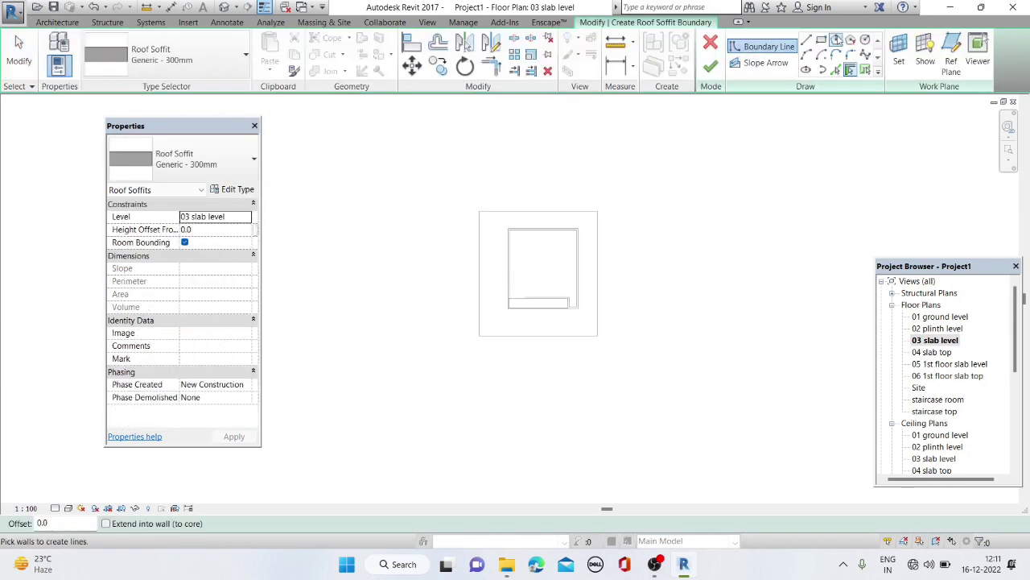
click(233, 190)
click(746, 196)
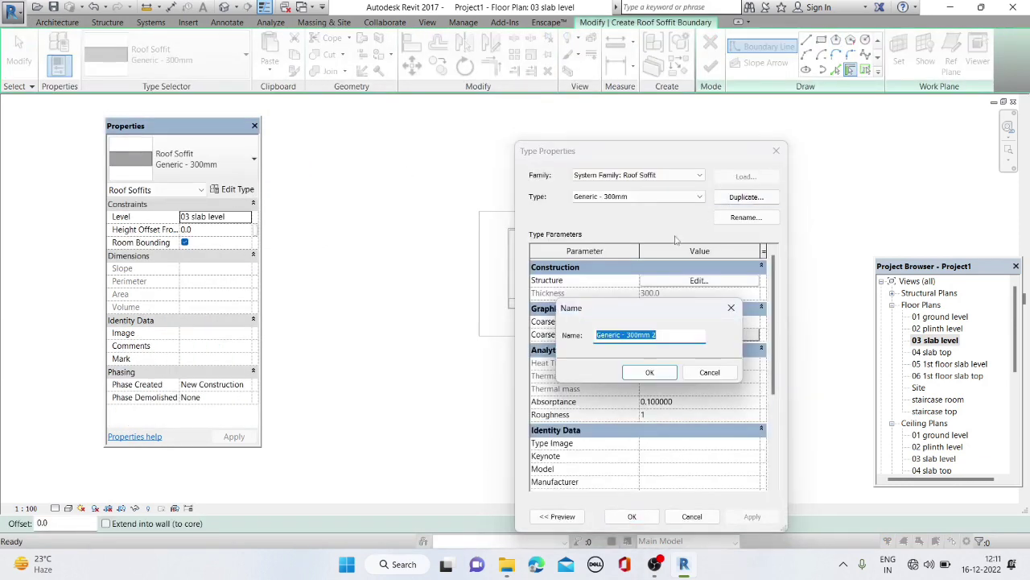
text(sb lvel)
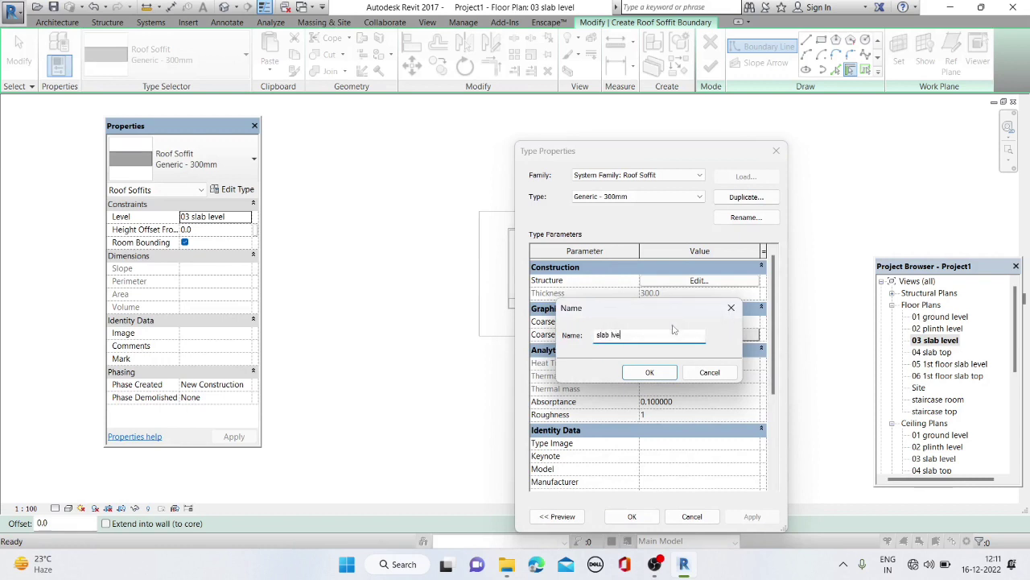
text(l v)
text(vel)
text( 125)
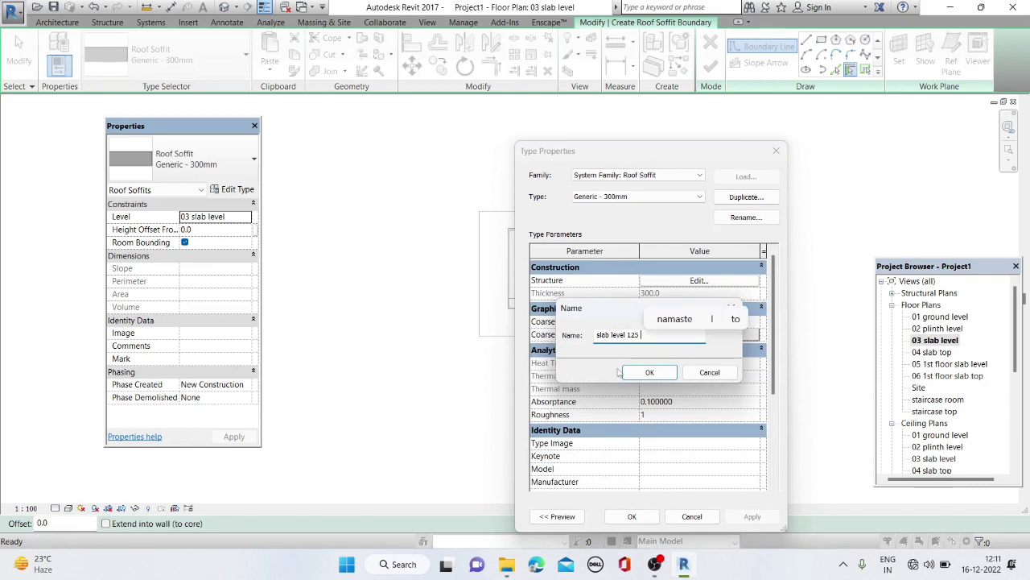
click(650, 371)
click(674, 281)
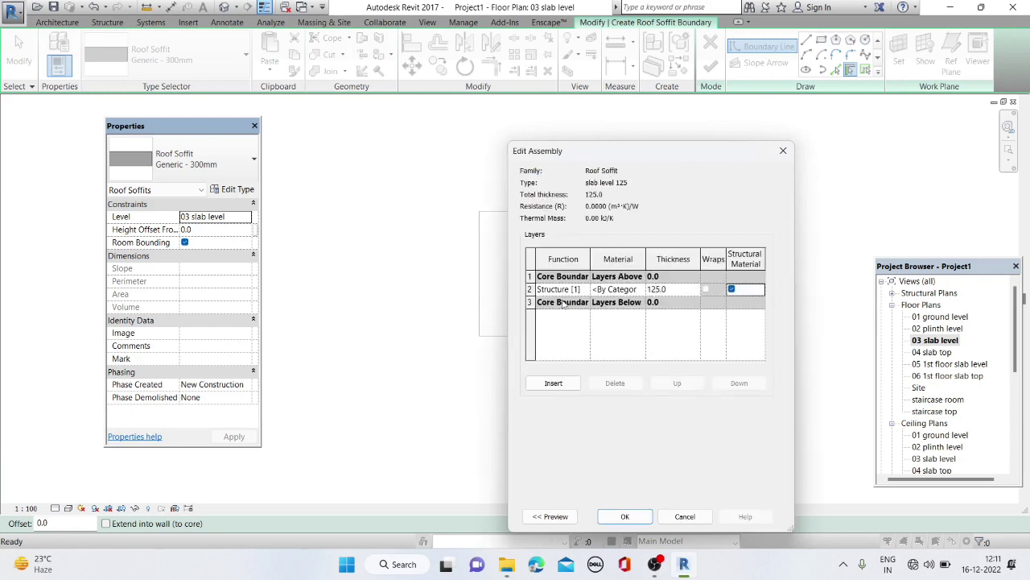
click(618, 517)
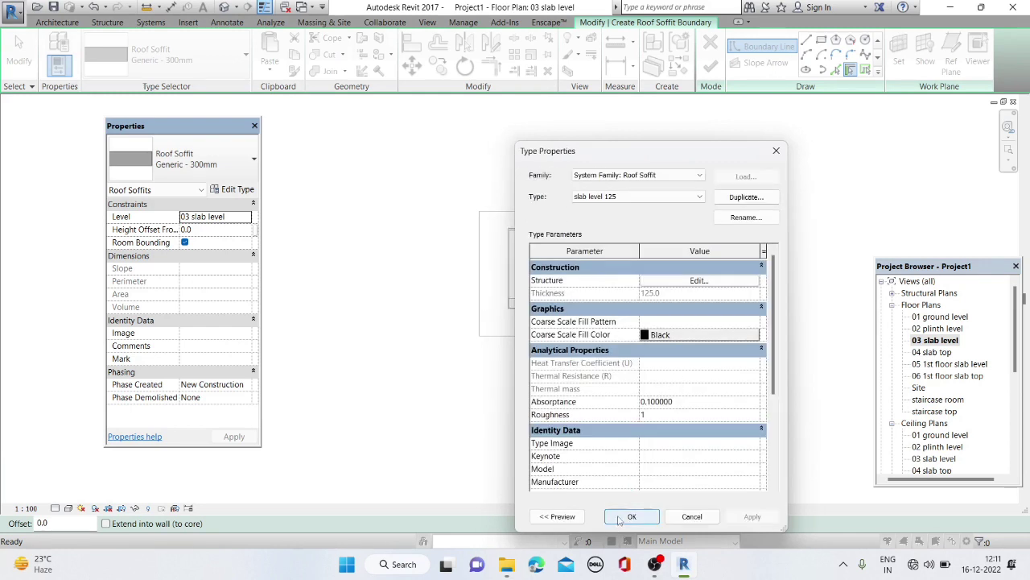
click(618, 517)
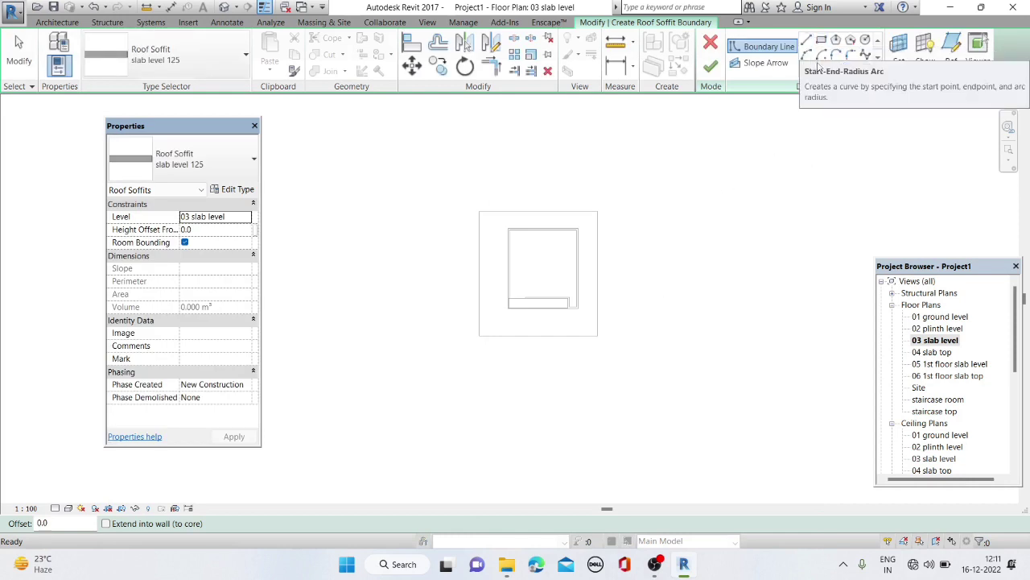
Pick the top, right and bottom walls as boundary, trim the bottom-left corner, and finish
click(836, 69)
scroll(558, 195, up, 2)
scroll(558, 195, up, 1)
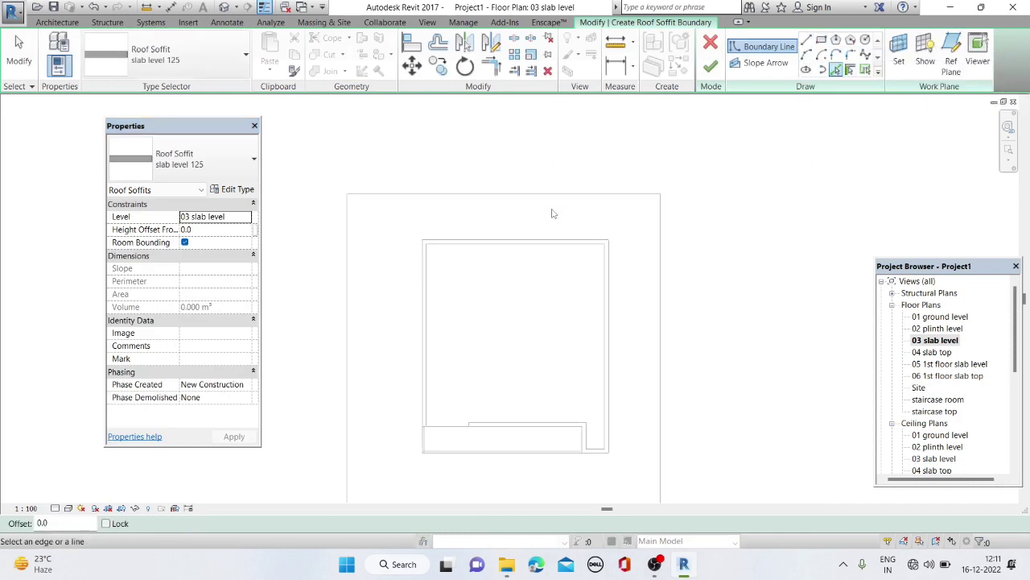
click(536, 239)
click(610, 294)
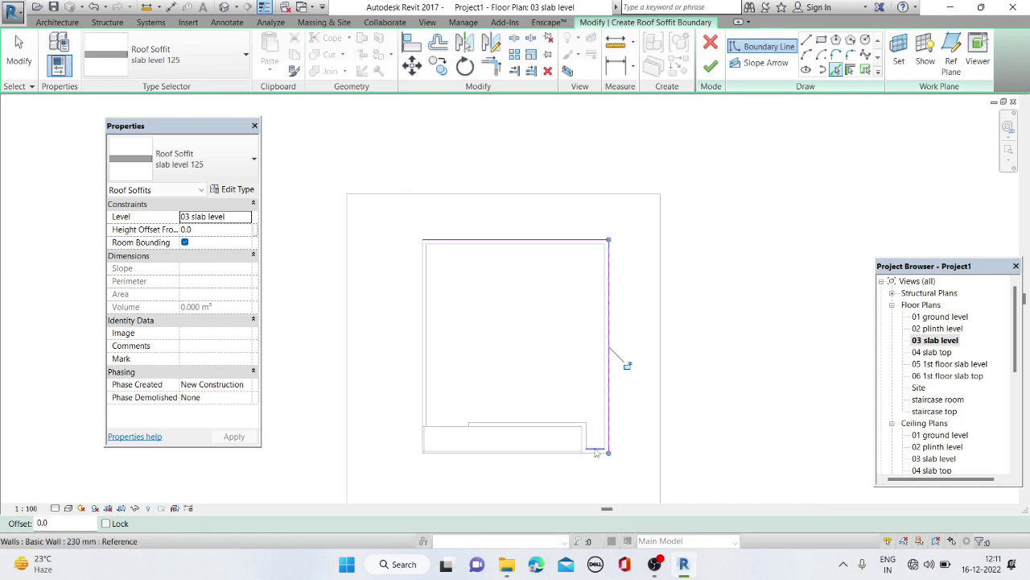
click(563, 424)
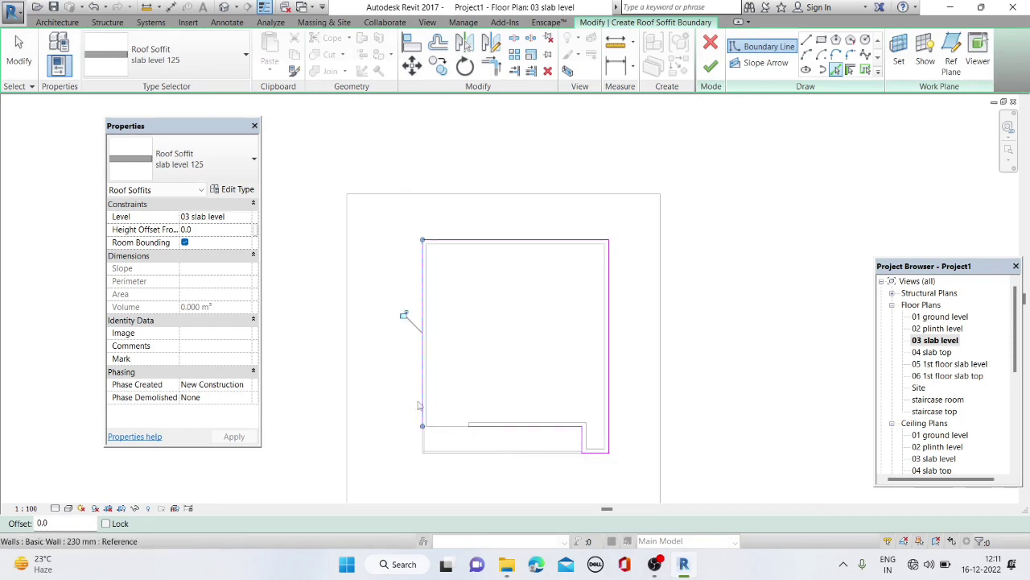
click(491, 68)
click(494, 425)
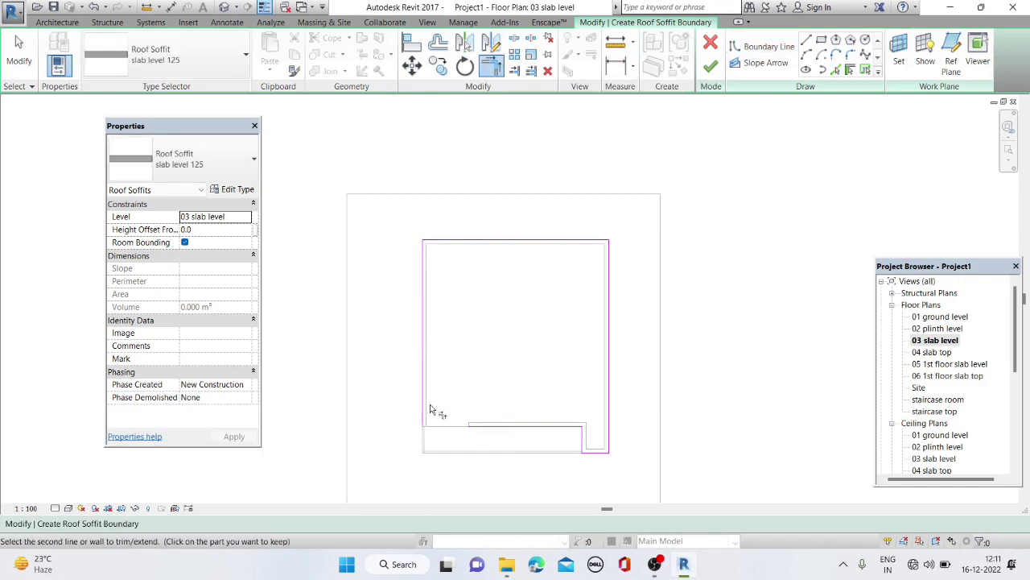
click(581, 435)
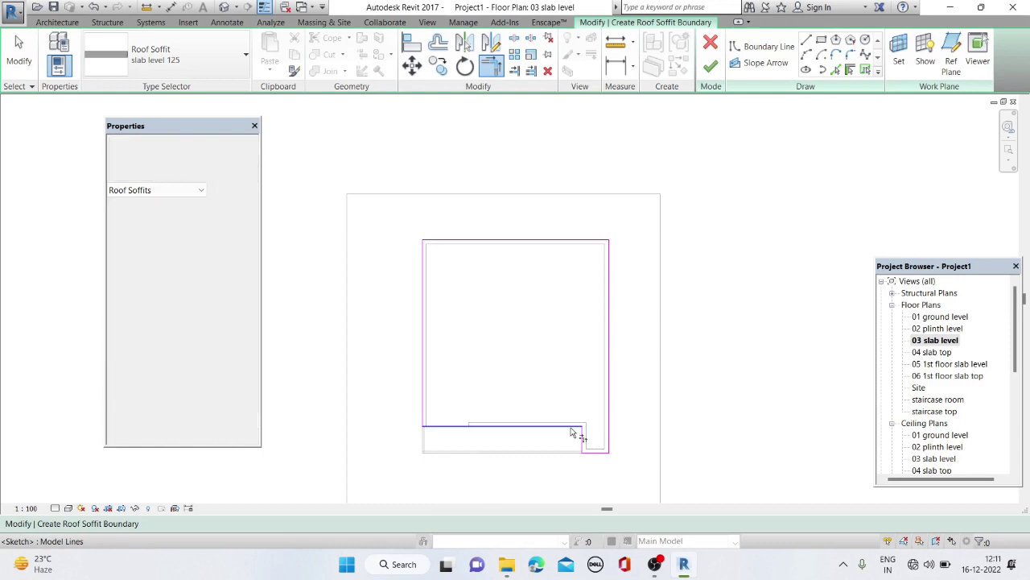
click(720, 73)
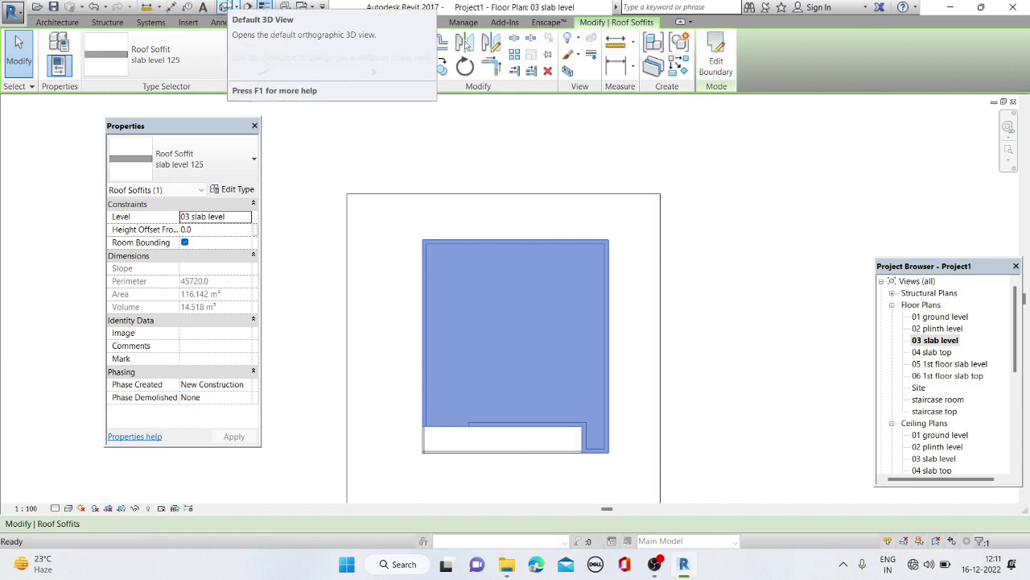
Check the soffit in the default 3D view, then open the South elevation
click(227, 8)
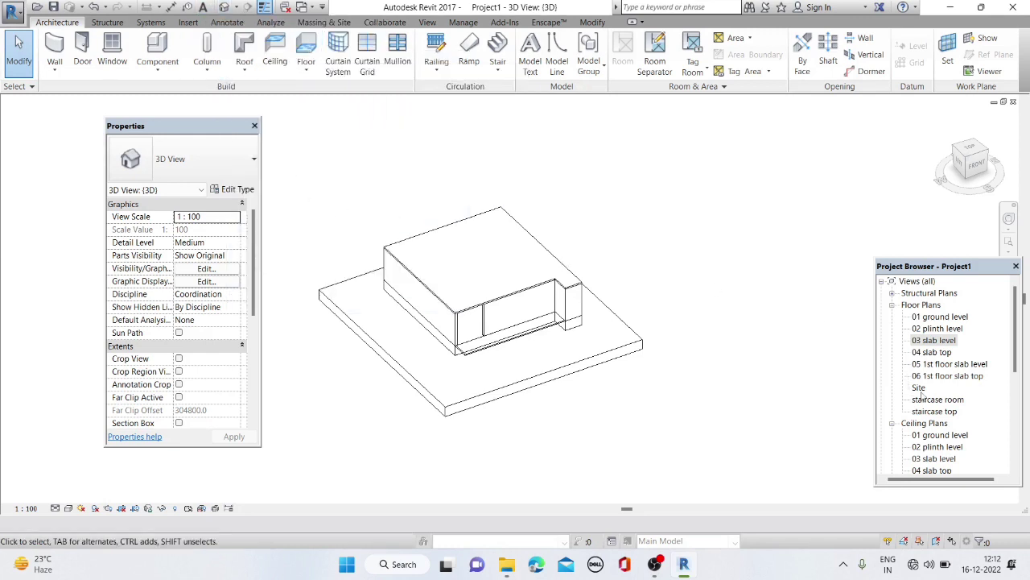
scroll(934, 420, down, 2)
scroll(915, 378, down, 3)
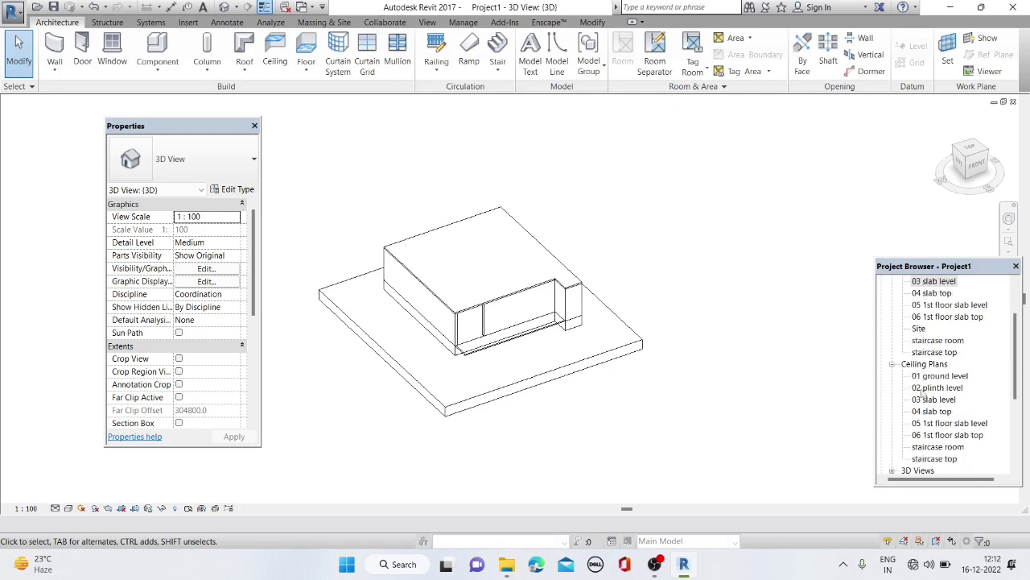
scroll(942, 387, down, 2)
scroll(949, 406, down, 3)
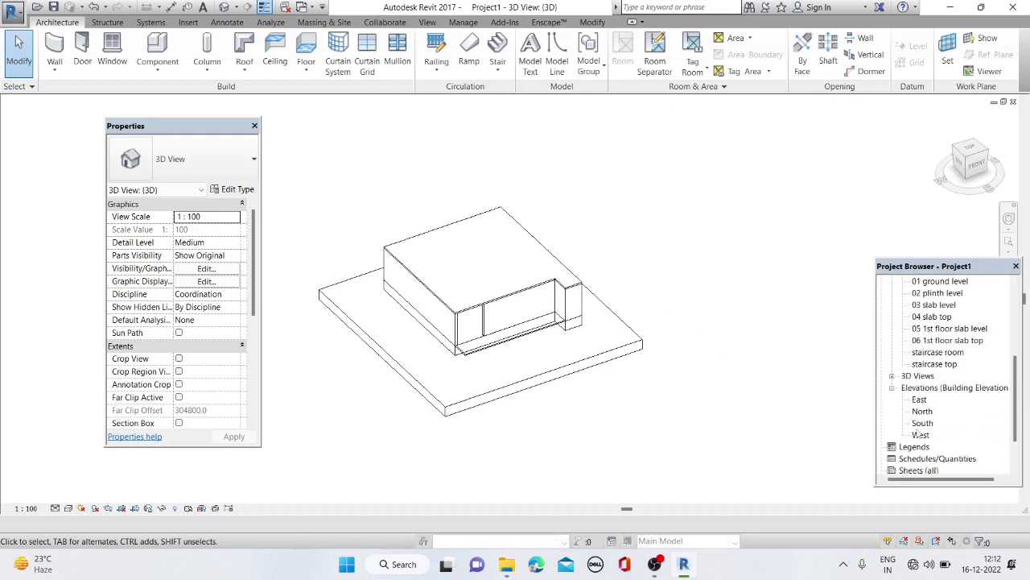
double_click(922, 423)
scroll(644, 341, down, 2)
scroll(563, 326, down, 1)
scroll(561, 324, down, 1)
scroll(595, 322, up, 2)
scroll(604, 322, up, 2)
scroll(607, 320, up, 2)
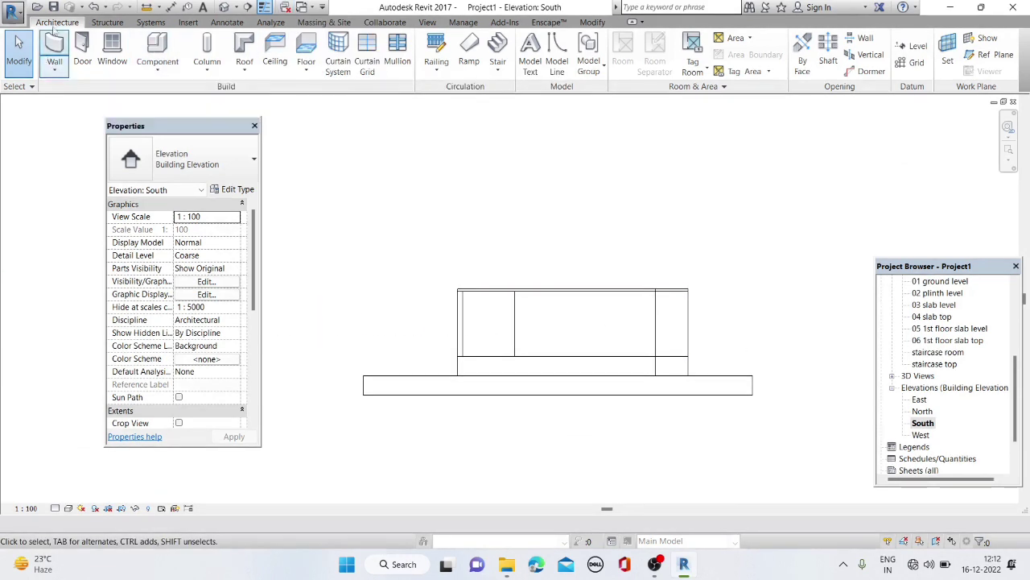
Array the ground-storey walls twice vertically, from wall base to soffit top, then view in 3D
drag(412, 207, 415, 250)
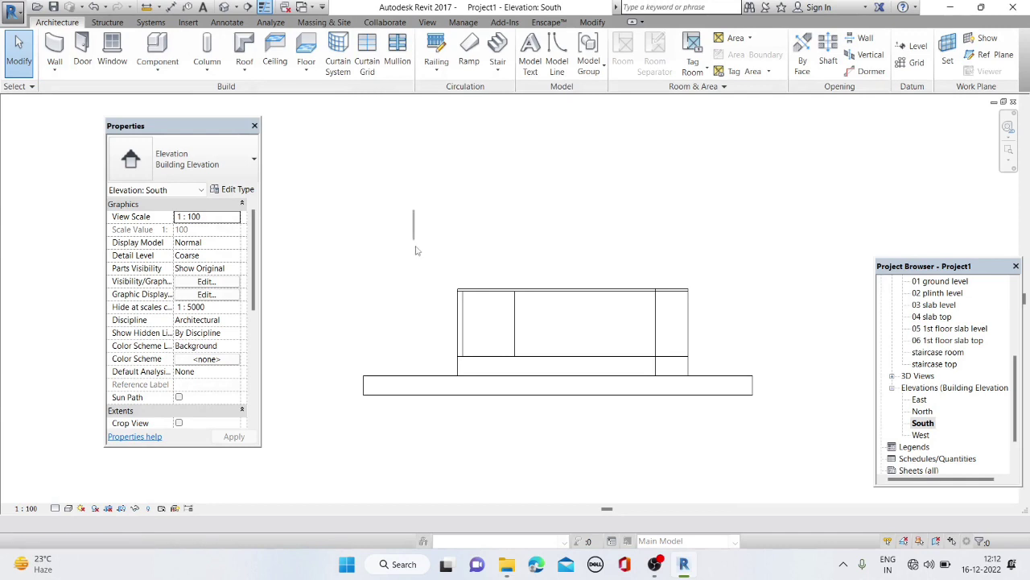
drag(512, 336, 737, 371)
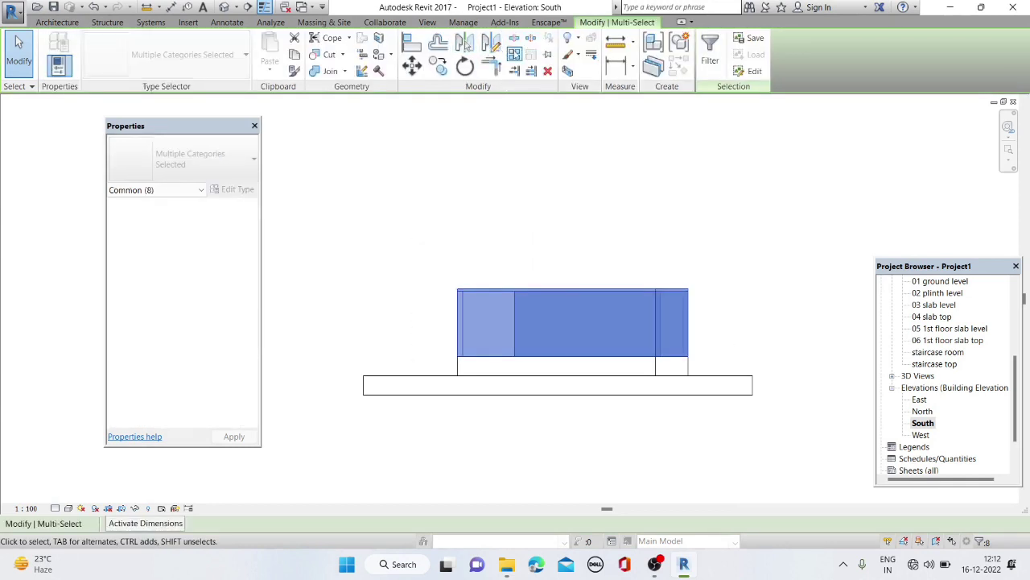
click(514, 53)
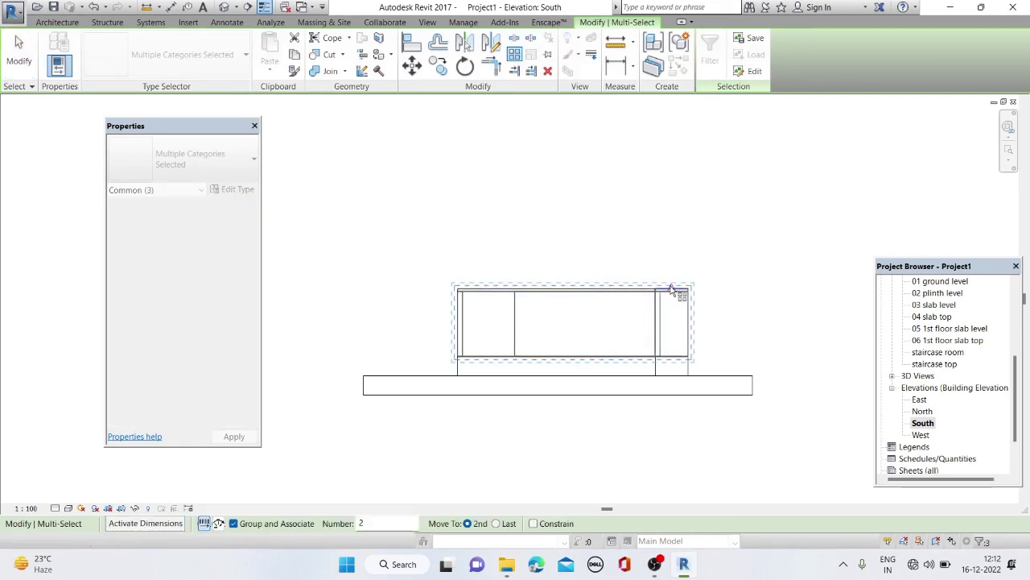
click(685, 356)
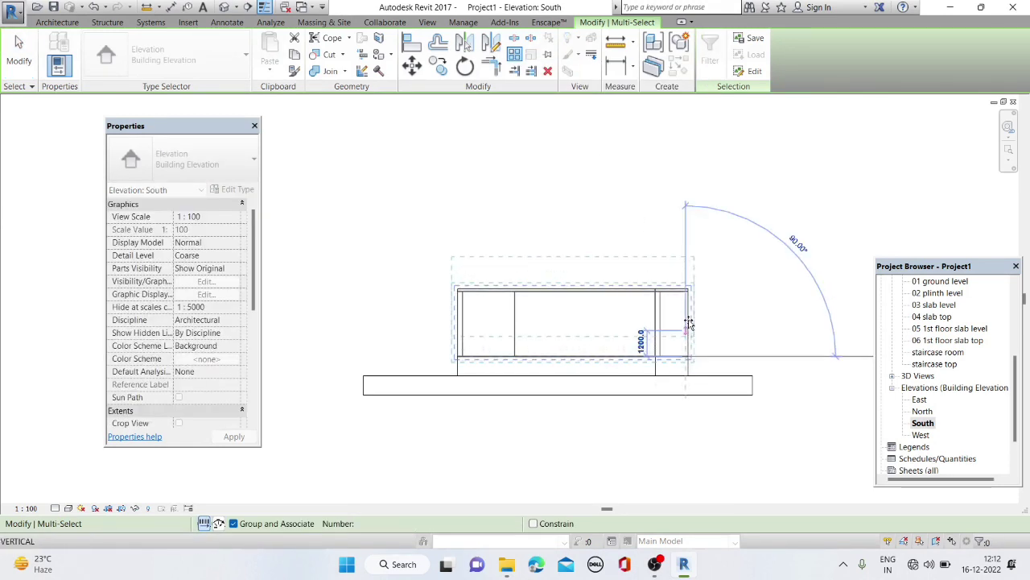
scroll(688, 287, up, 1)
scroll(683, 265, up, 1)
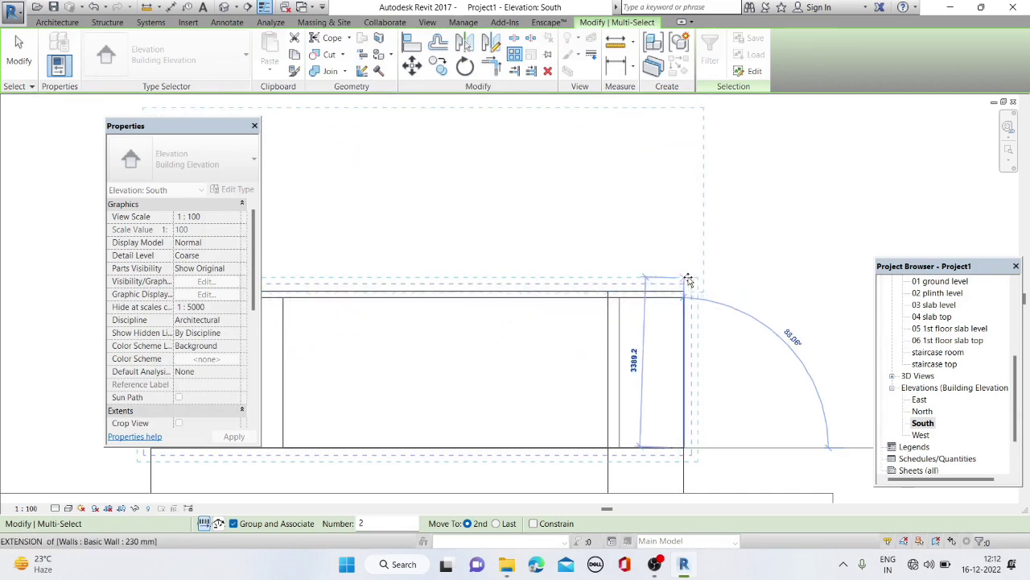
click(685, 291)
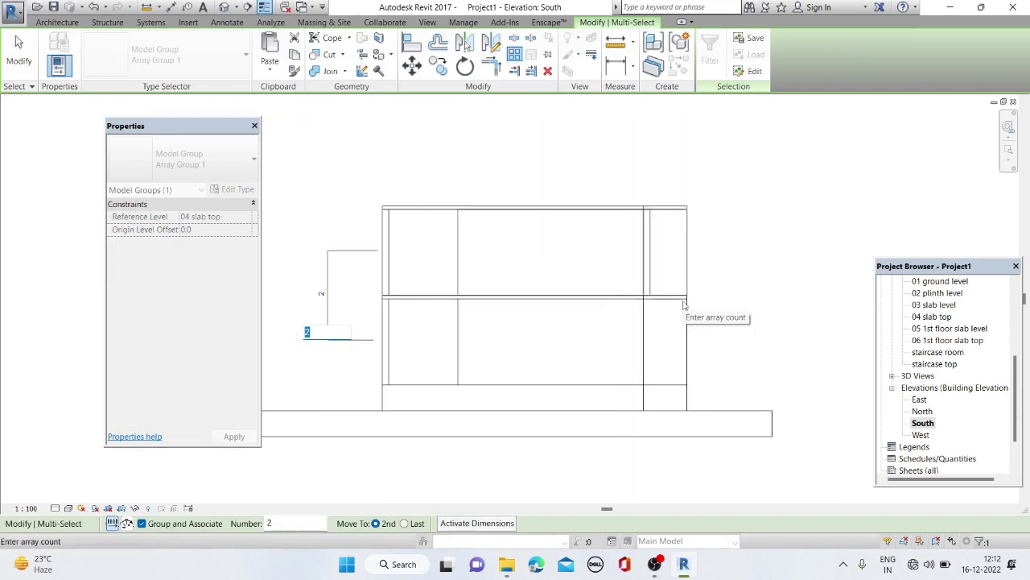
key(Return)
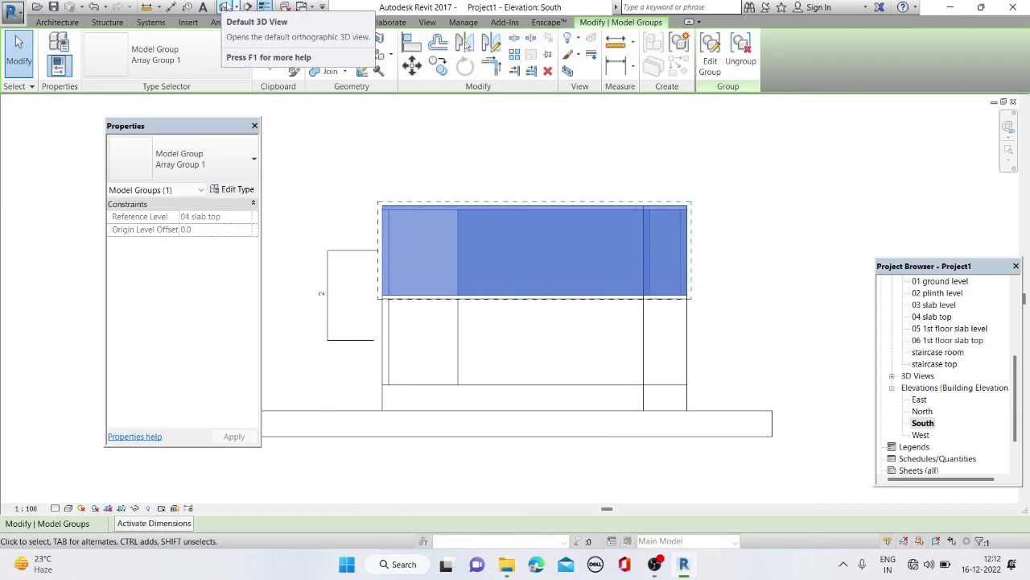
click(225, 7)
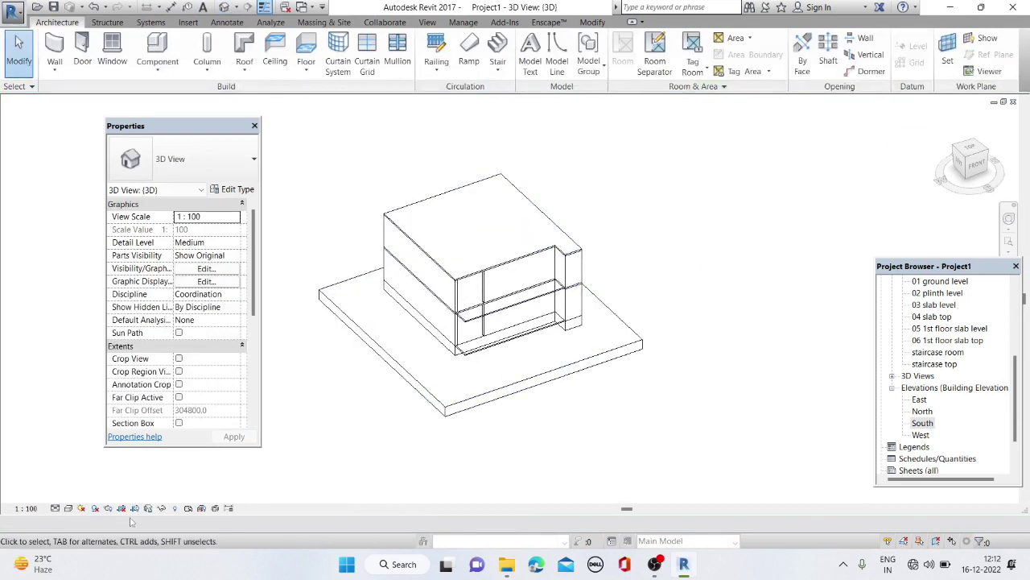
Switch the 3D view's visual style to Shaded
click(67, 508)
click(92, 482)
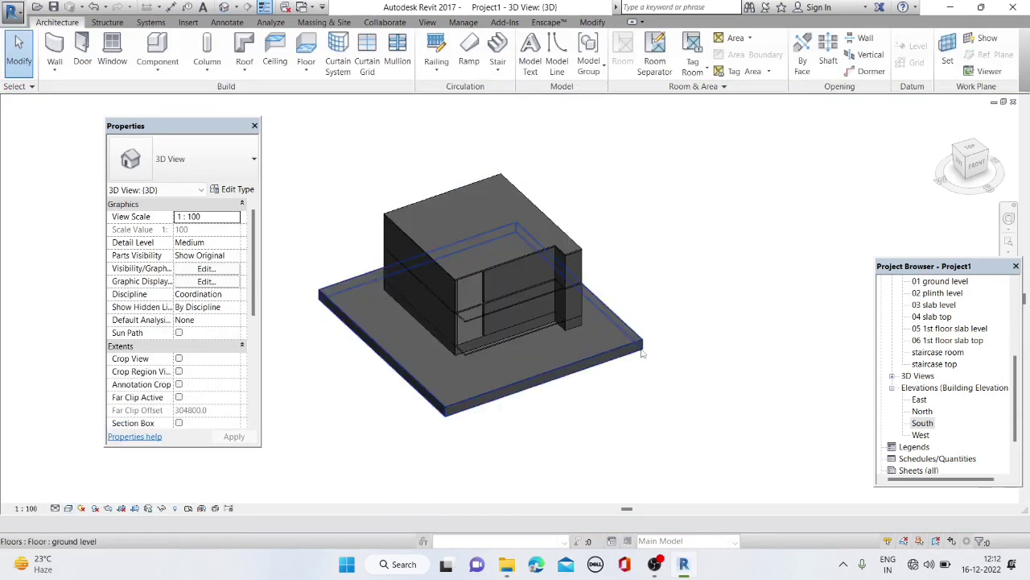
shift+middle_drag(508, 376, 522, 245)
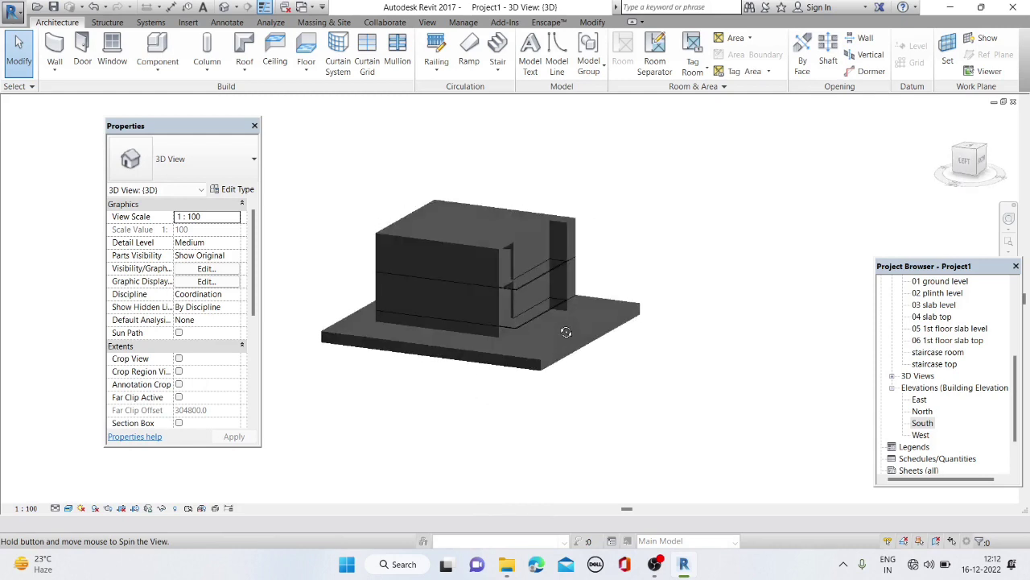
Ungroup the arrayed upper storey wall group, then clear the selection
click(521, 245)
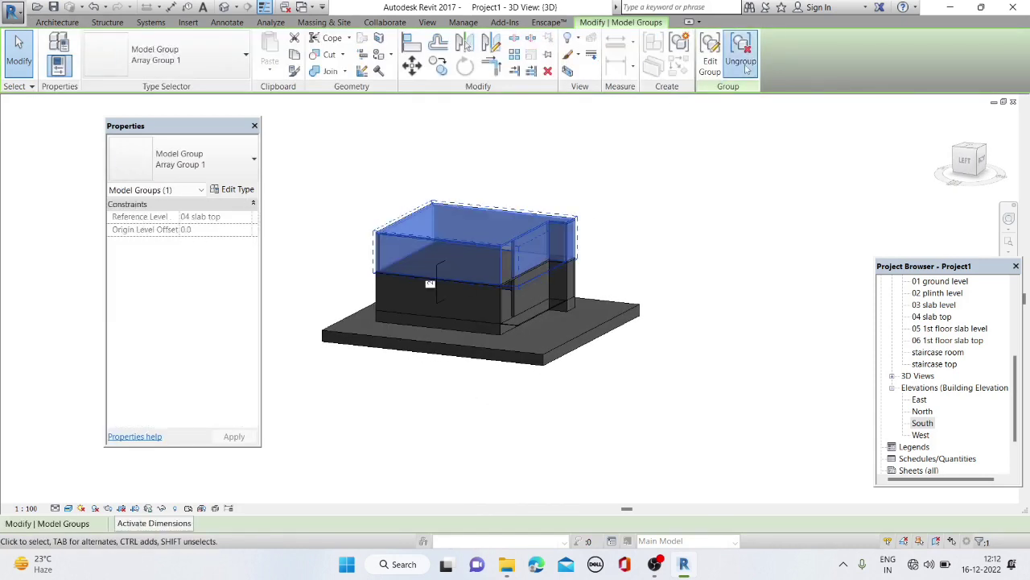
click(571, 282)
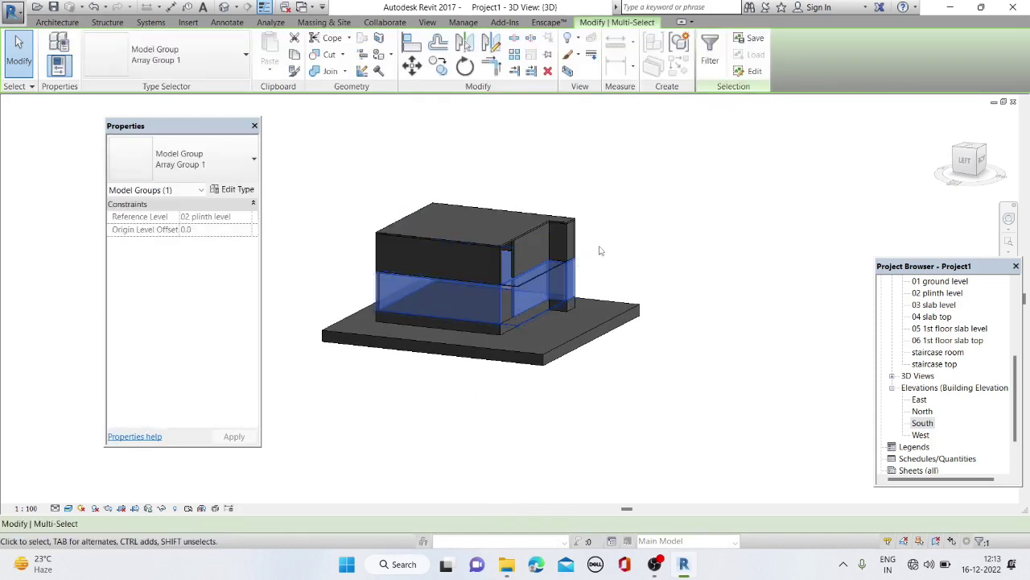
shift+middle_drag(614, 290, 450, 290)
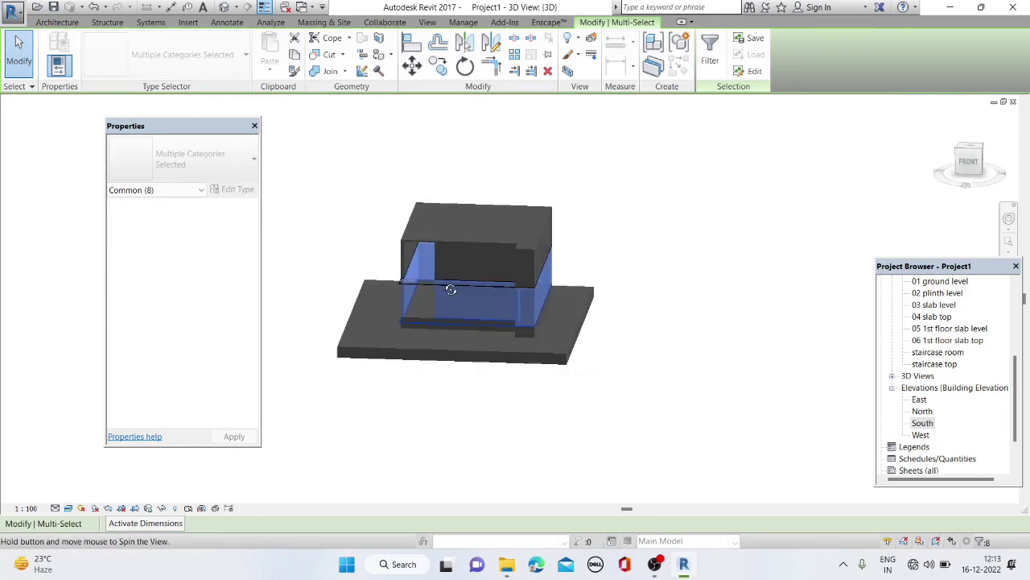
click(501, 322)
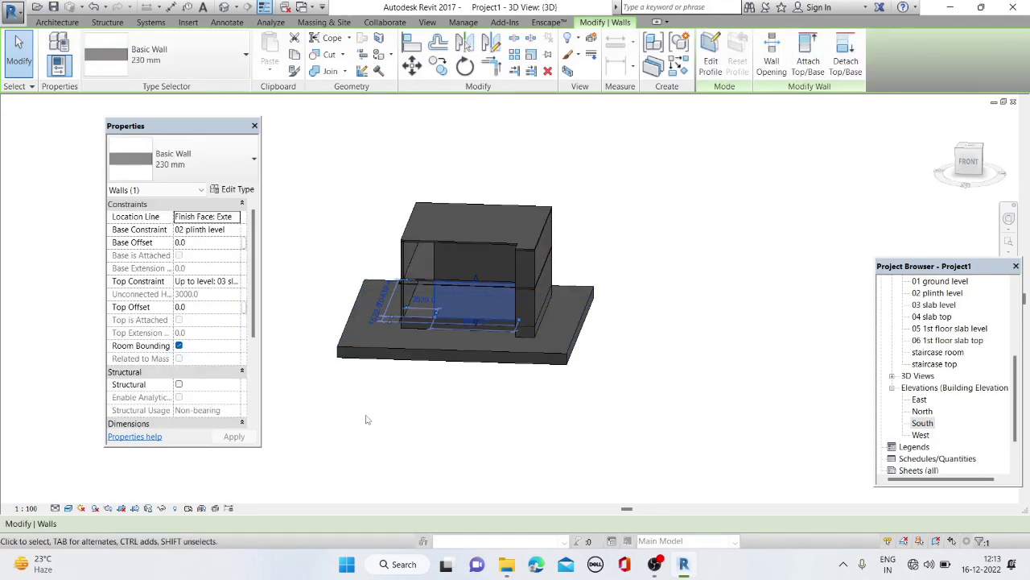
click(365, 418)
Orbit the model to view it from the left and zoom in
mouse_move(384, 427)
shift+middle_down()
mouse_move(571, 411)
mouse_move(395, 467)
mouse_move(443, 419)
mouse_move(491, 319)
mouse_move(483, 443)
mouse_move(548, 429)
shift+middle_up()
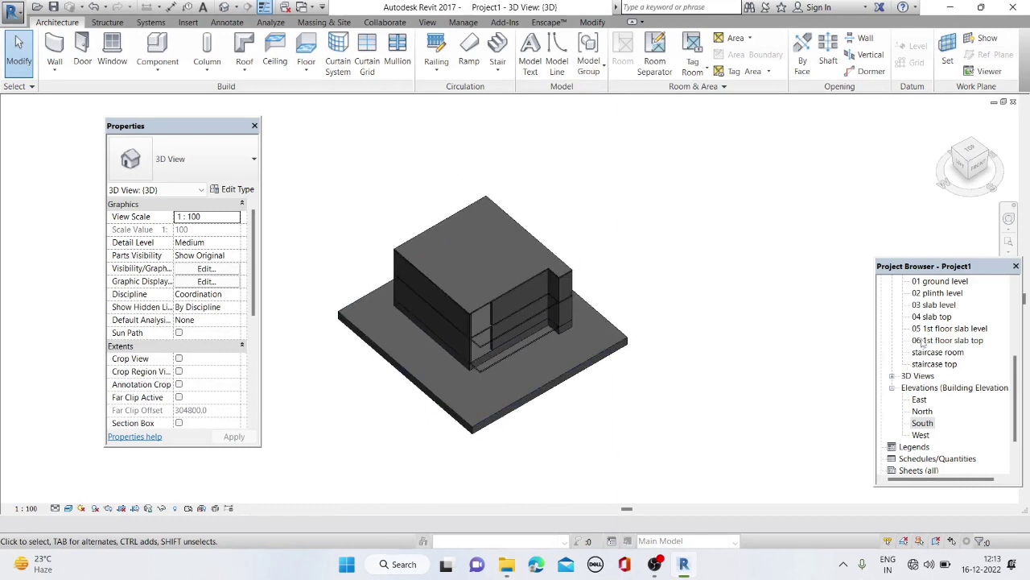
scroll(921, 342, up, 2)
scroll(922, 336, up, 3)
scroll(924, 330, up, 1)
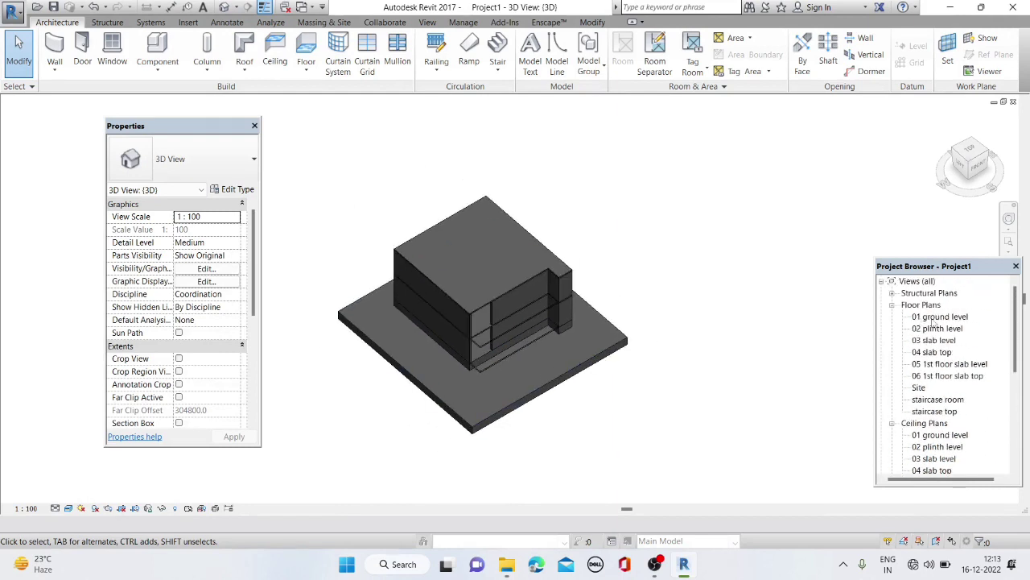
Open the 01 ground level floor plan
double_click(932, 317)
scroll(683, 318, up, 2)
scroll(697, 307, up, 2)
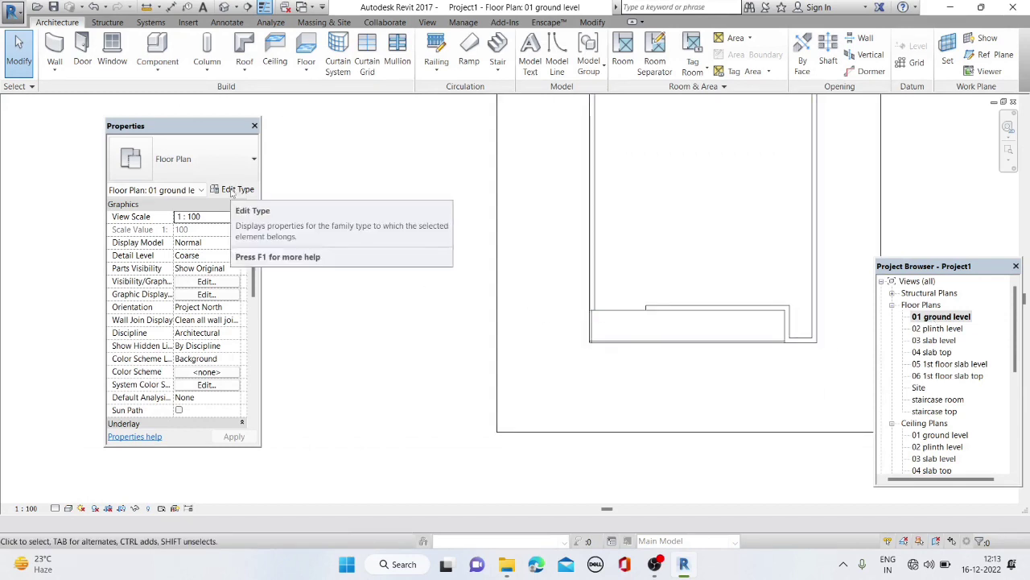
click(182, 159)
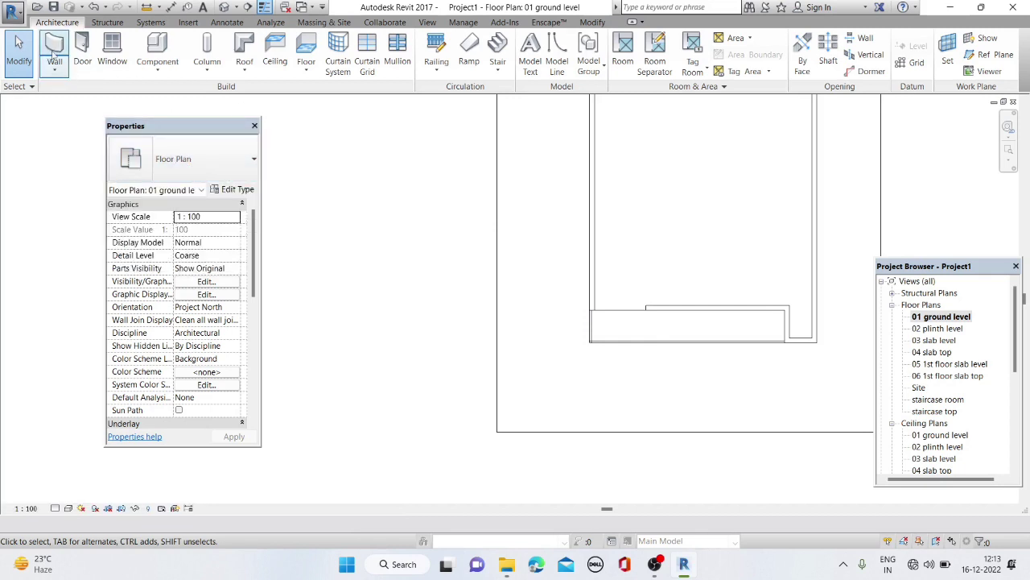
Start a 100 mm Basic Wall with an unconnected height of 2000
click(54, 50)
click(165, 164)
click(204, 251)
click(226, 280)
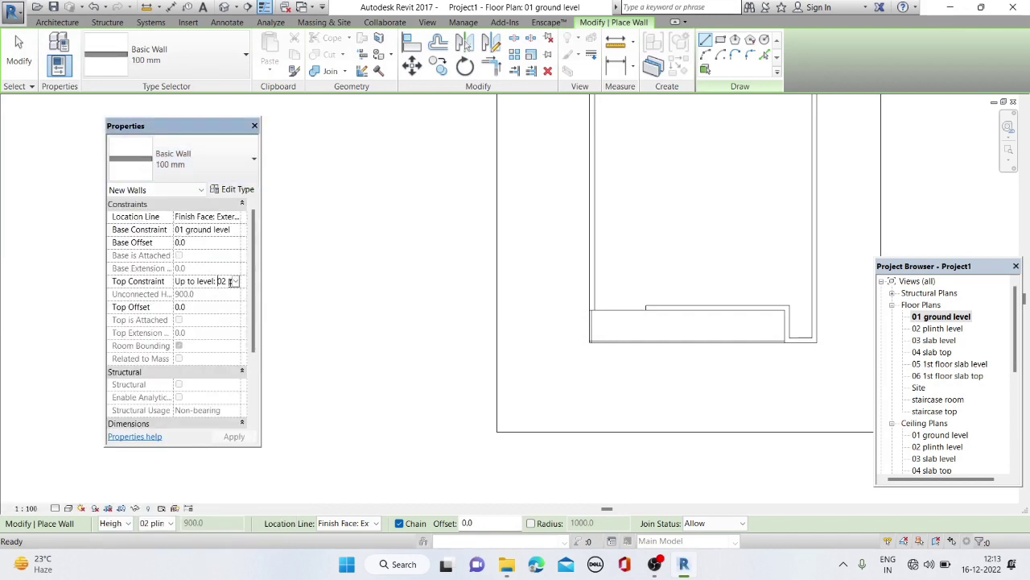
click(234, 282)
scroll(217, 301, down, 2)
scroll(218, 302, up, 2)
click(209, 294)
text(2000)
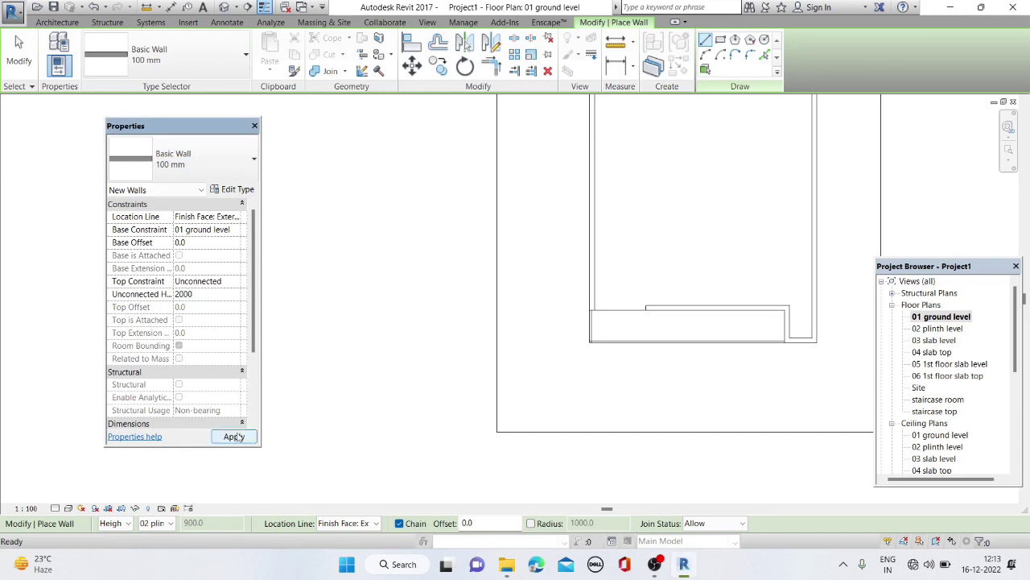
click(234, 436)
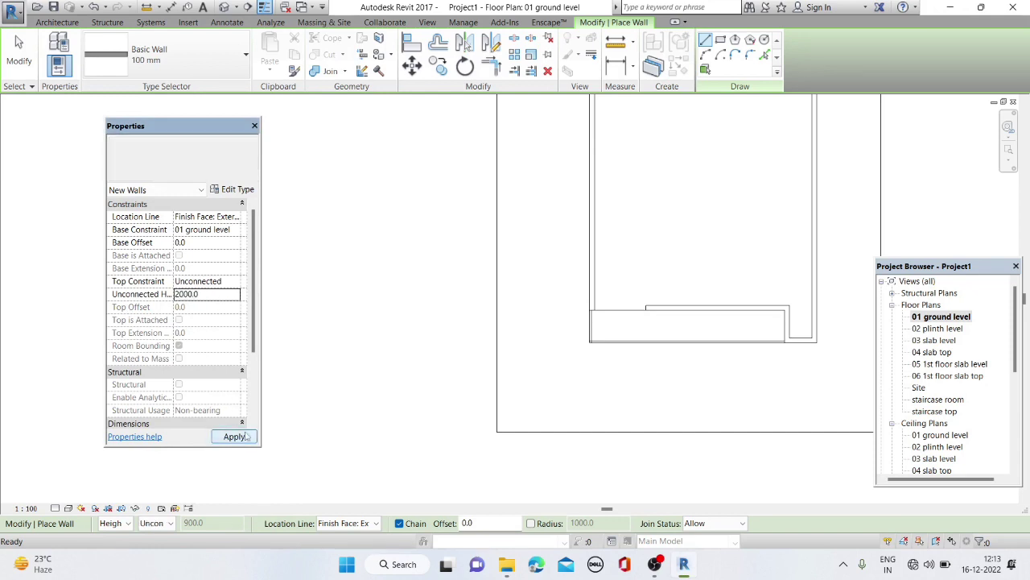
Draw walls along the plan's bottom and left edges, then return to the default 3D view
scroll(817, 323, up, 2)
scroll(761, 360, up, 2)
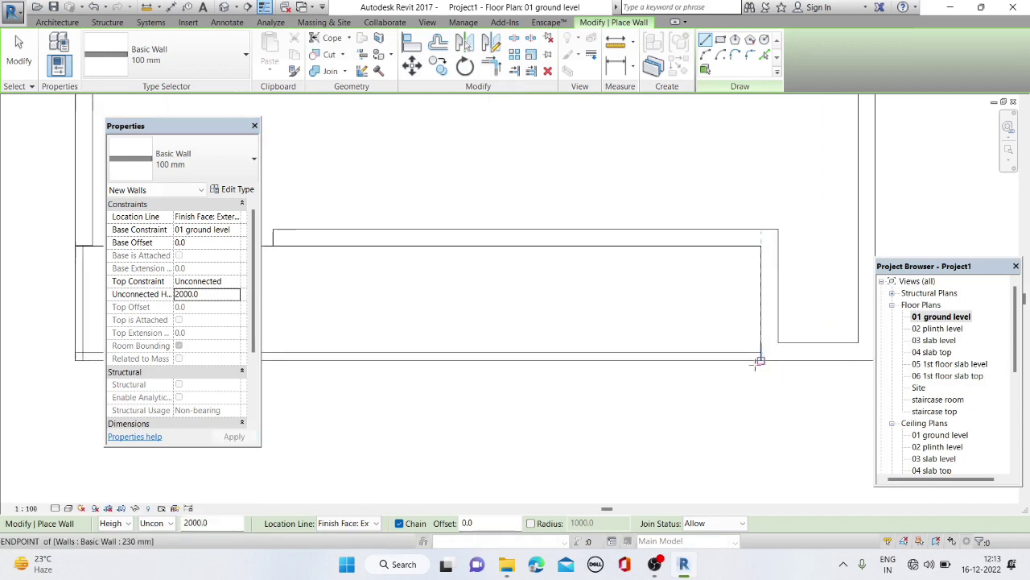
click(761, 360)
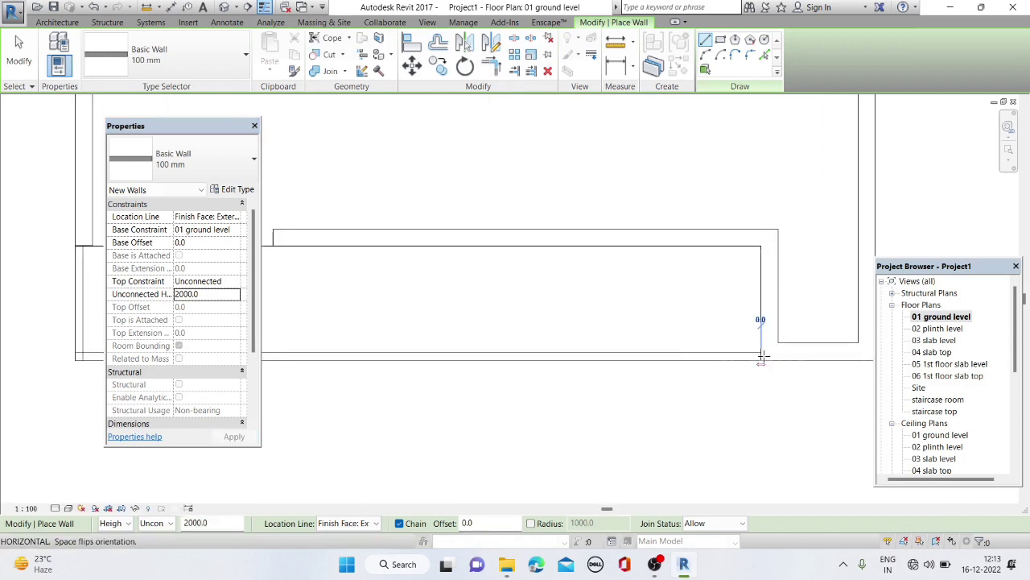
scroll(680, 326, down, 2)
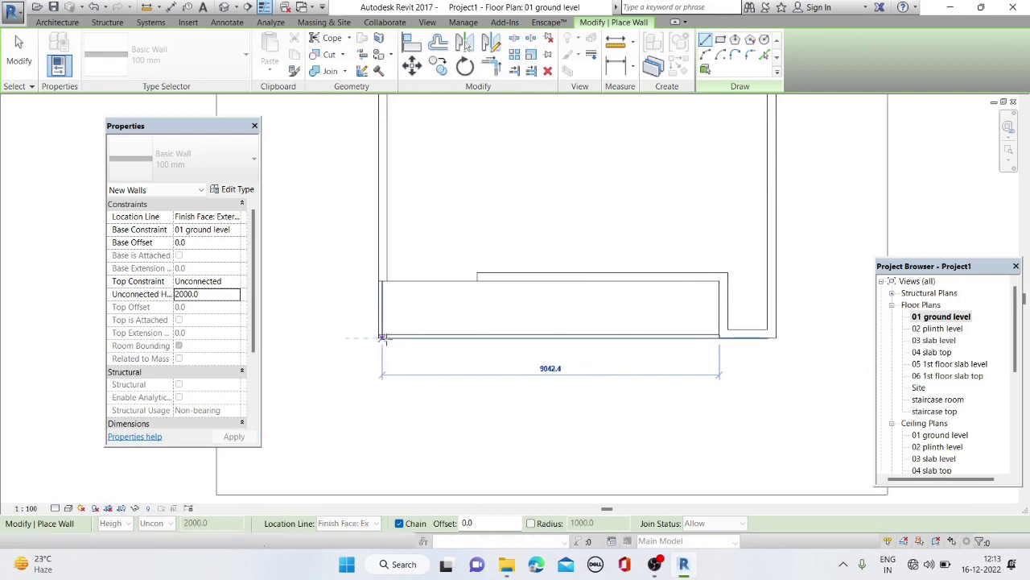
scroll(376, 339, up, 2)
scroll(377, 340, up, 2)
click(377, 339)
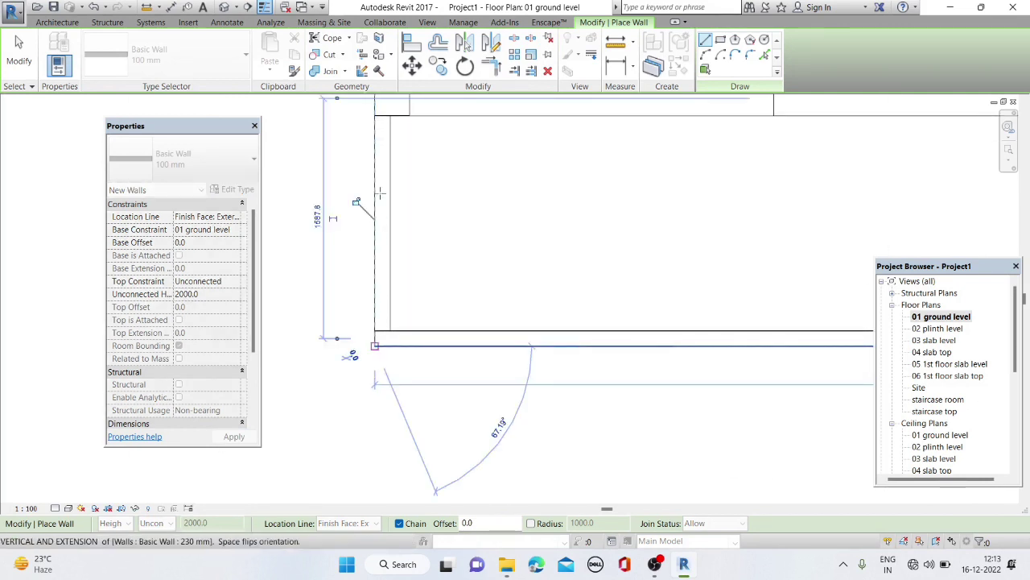
click(382, 131)
scroll(391, 131, down, 1)
middle_drag(391, 131, 552, 278)
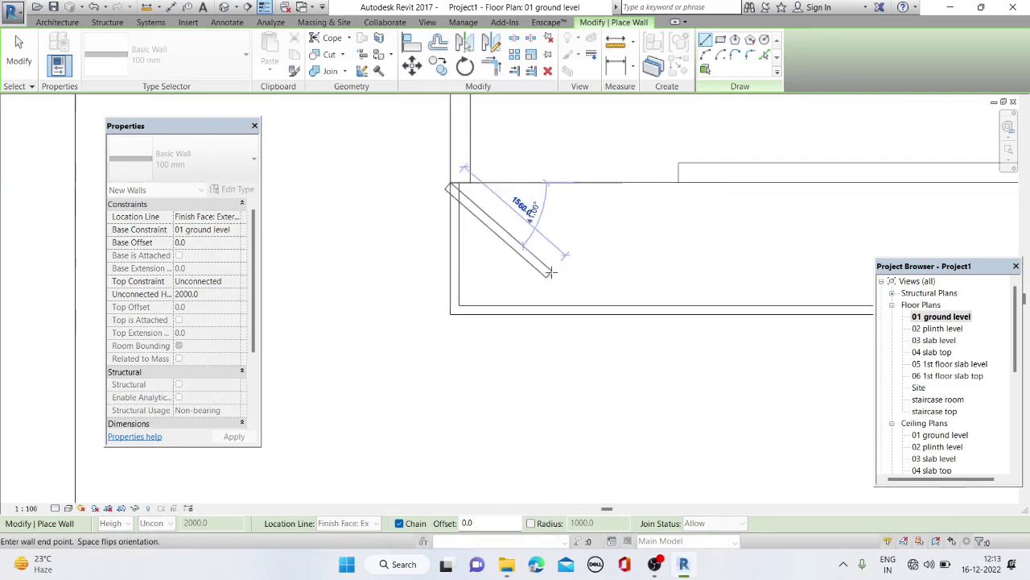
key(Escape)
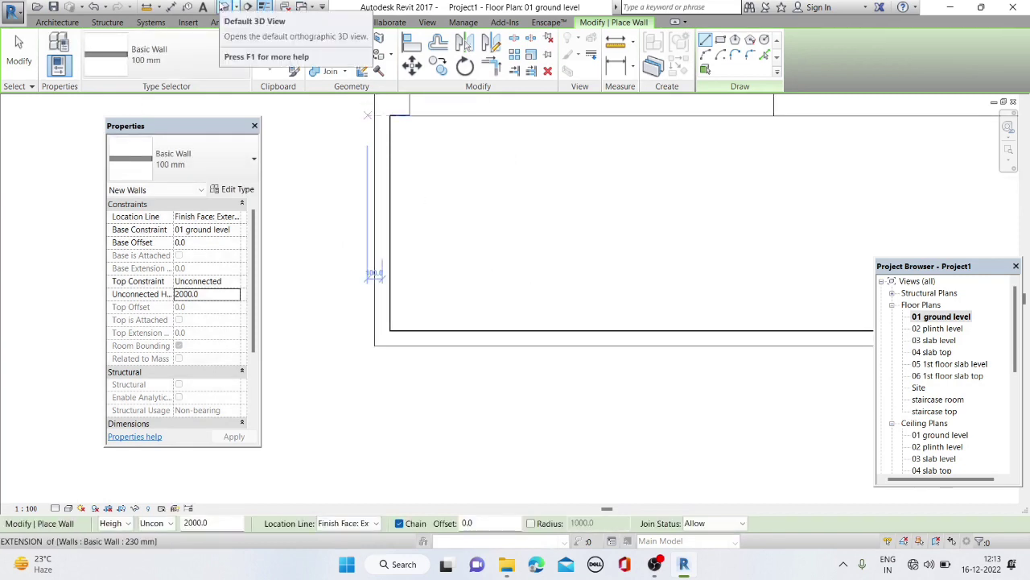
click(264, 6)
Orbit to a near-front view and inspect the front wall and the imported cement.dwg drawing
shift+middle_drag(561, 391, 499, 253)
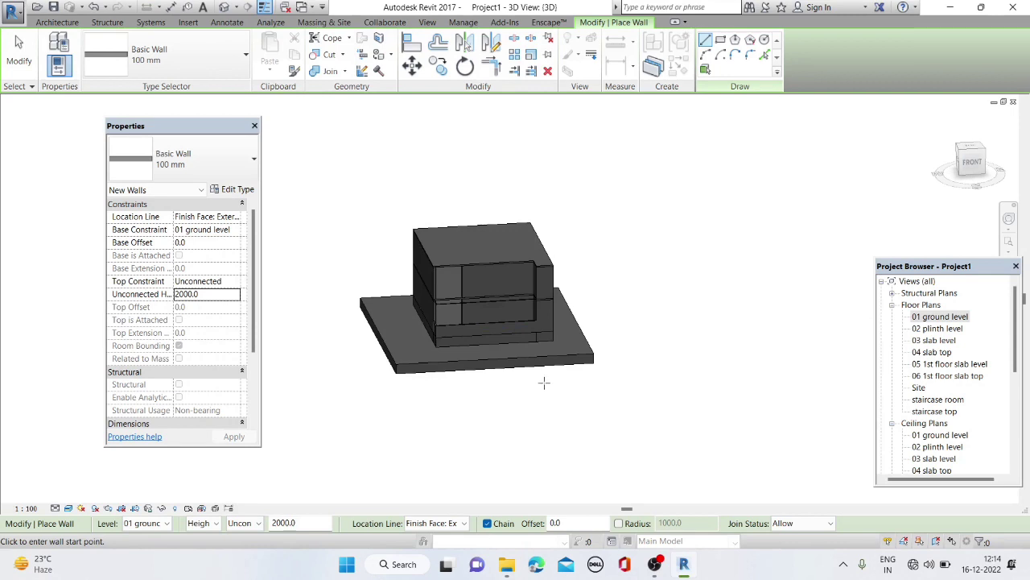
scroll(496, 306, up, 1)
scroll(497, 306, up, 2)
key(Escape)
key(Escape)
click(498, 294)
key(Escape)
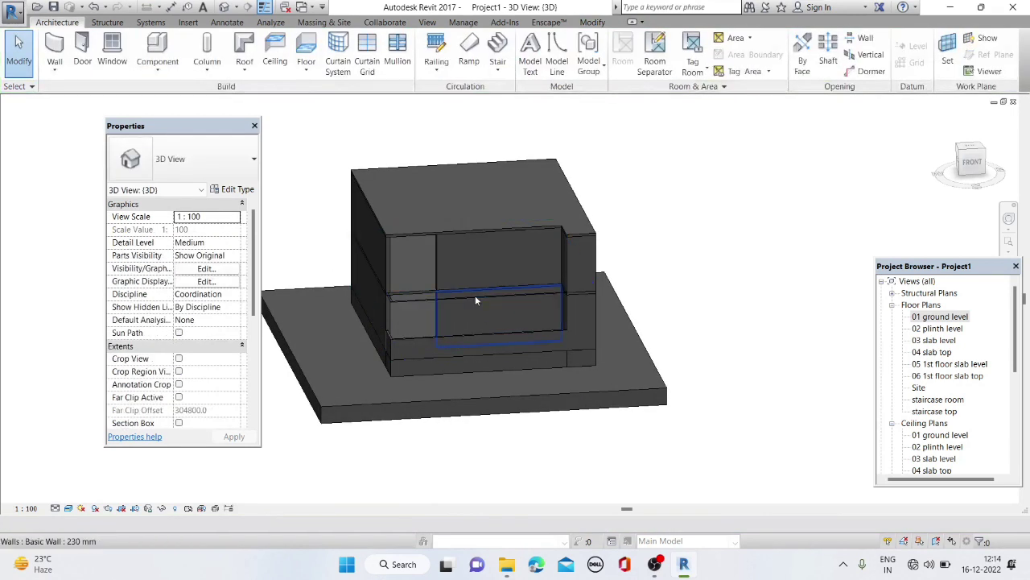
click(475, 301)
right_click(475, 301)
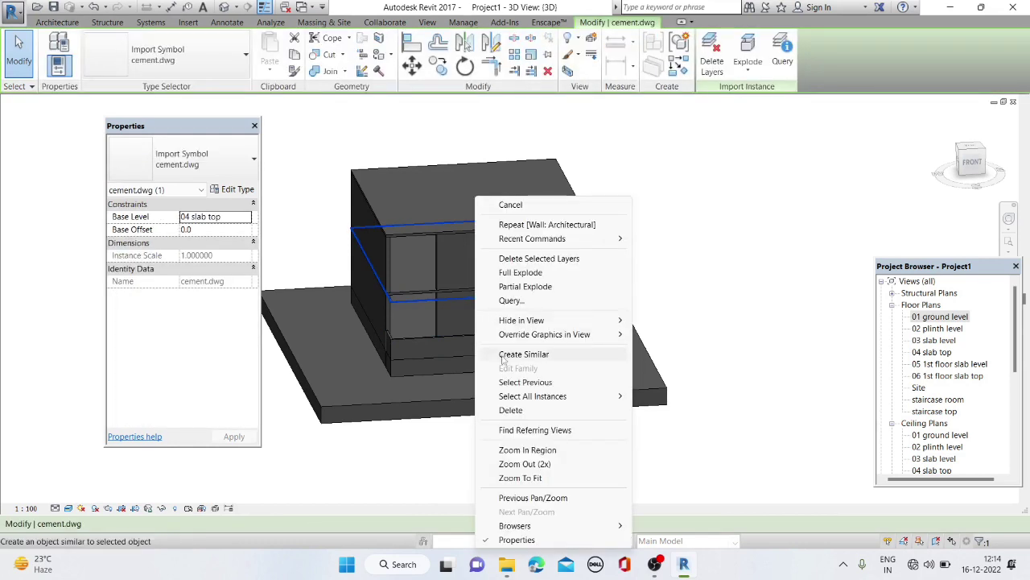
key(Escape)
key(Escape)
Delete both short upper-storey walls at the right end of the front façade
mouse_move(556, 361)
shift+middle_down()
mouse_move(735, 370)
mouse_move(579, 326)
shift+middle_up()
scroll(598, 371, down, 2)
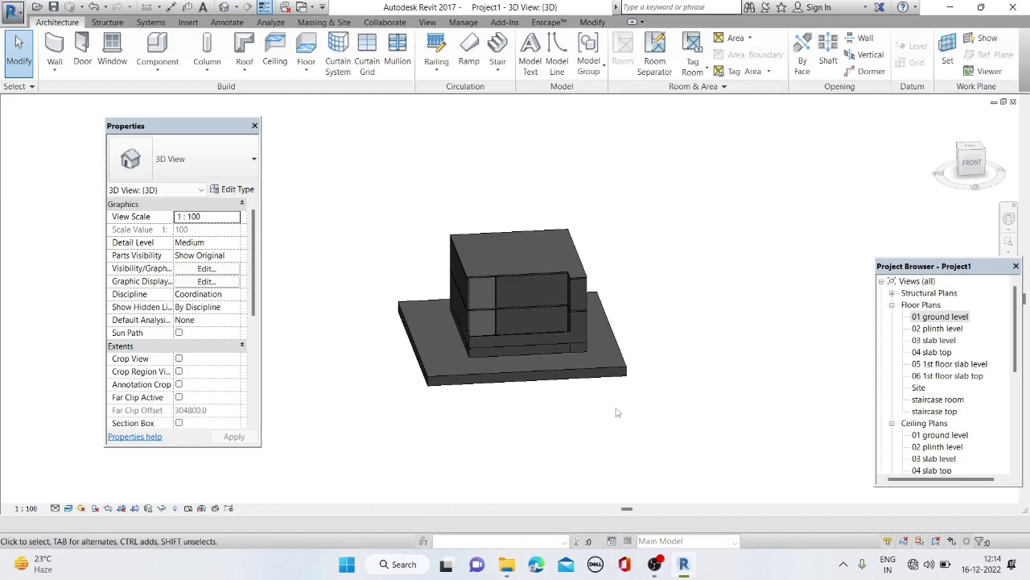
click(574, 299)
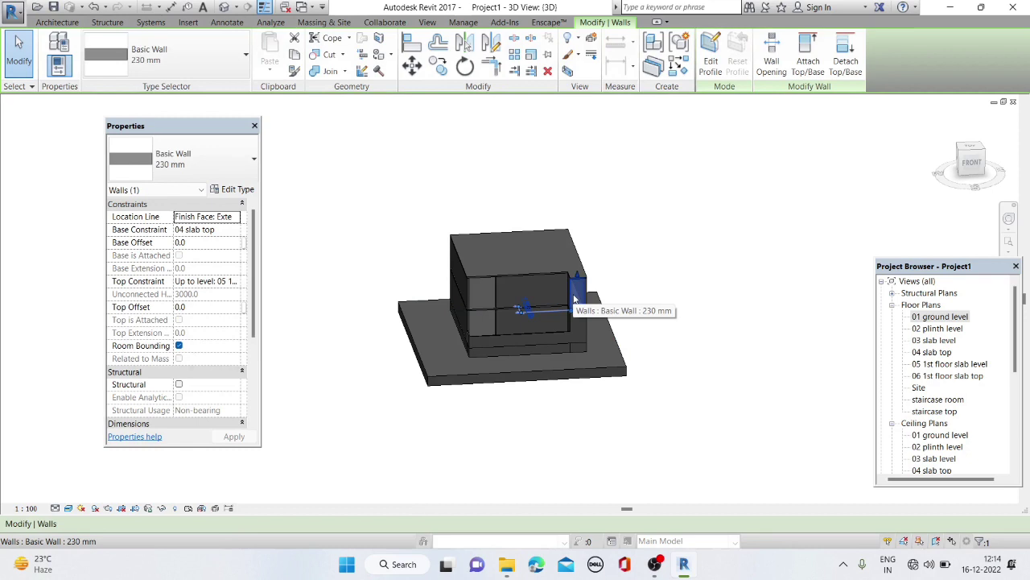
scroll(574, 300, up, 2)
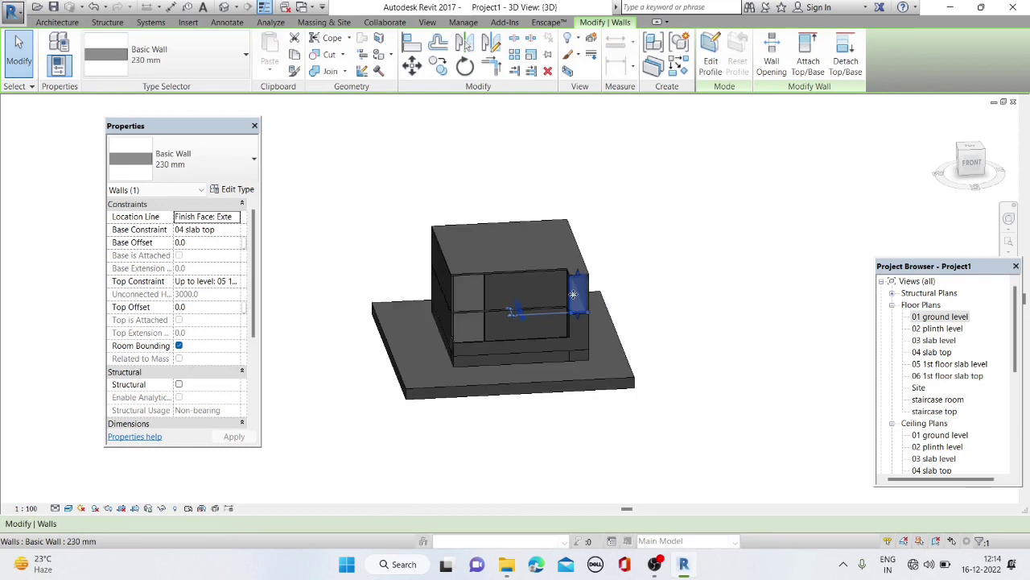
scroll(572, 295, up, 1)
right_click(572, 295)
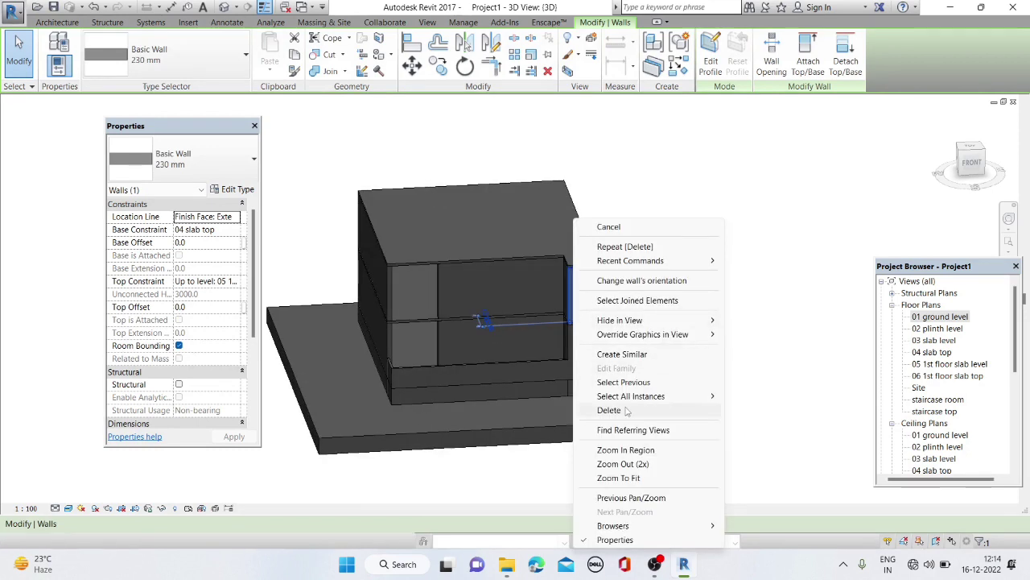
click(592, 224)
shift+middle_drag(552, 309, 598, 268)
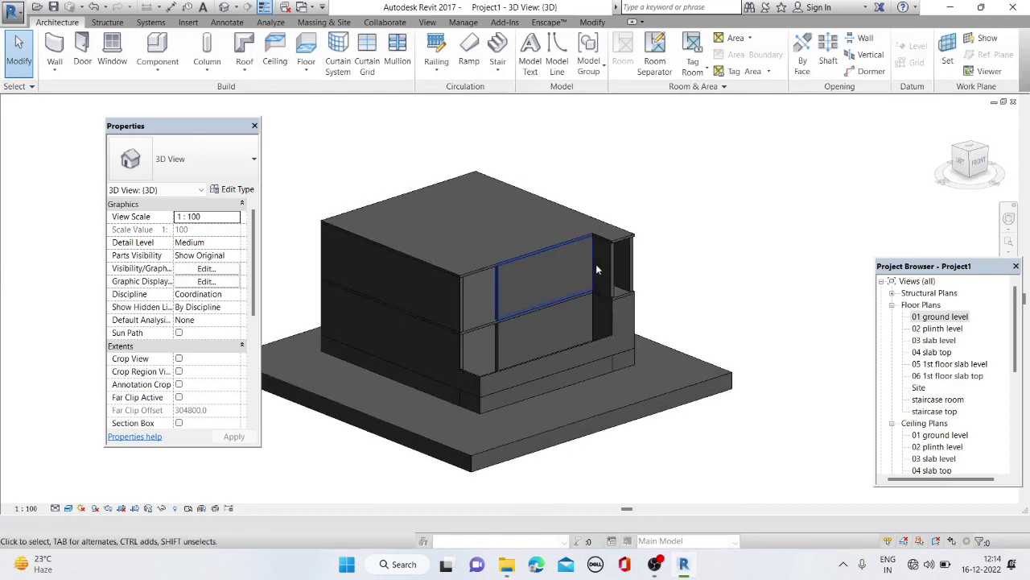
click(618, 272)
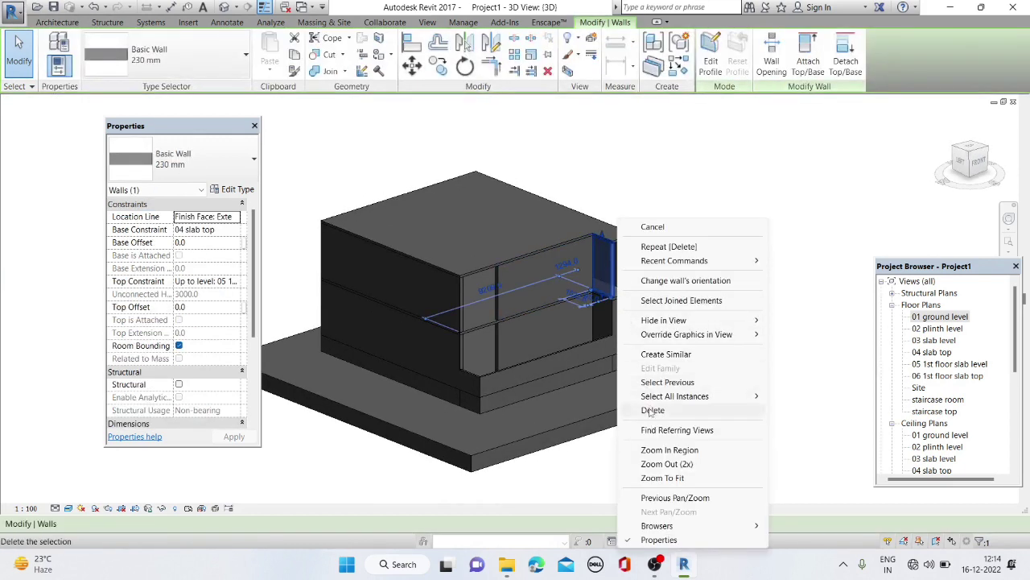
click(644, 226)
scroll(608, 314, up, 3)
Zoom toward the parapet and select the wall above the window
shift+middle_drag(609, 315, 552, 400)
scroll(571, 304, up, 3)
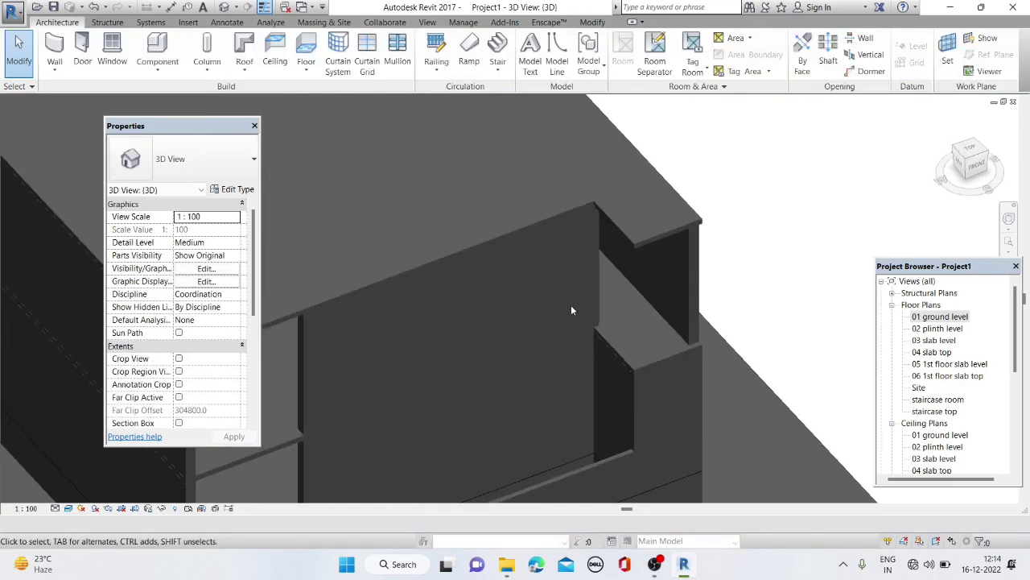
click(599, 303)
shift+middle_drag(612, 313, 545, 285)
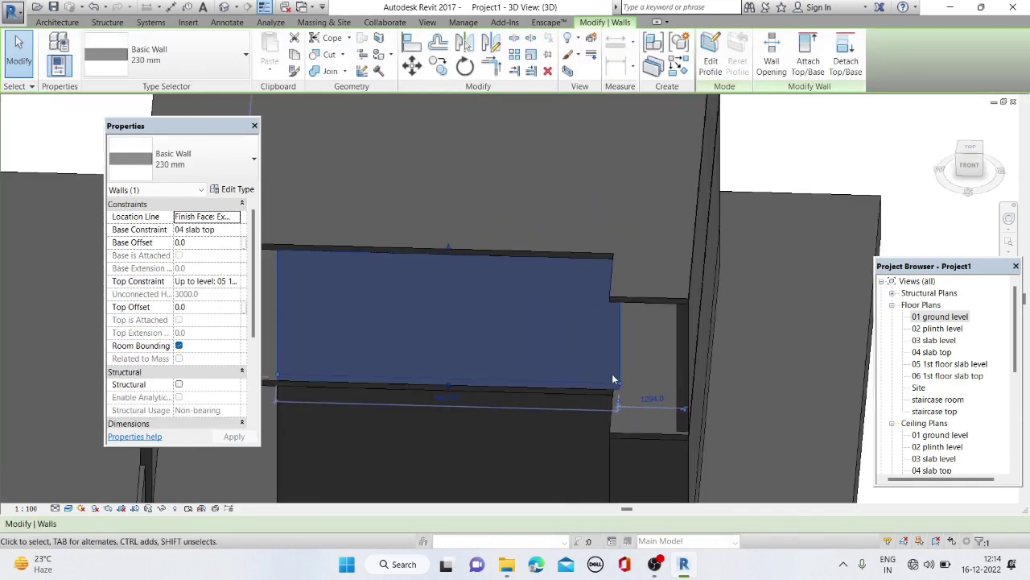
On the 04 slab top plan, stretch the 230 mm wall's end to 7909 and check it in 3D
double_click(932, 352)
scroll(756, 194, up, 2)
scroll(708, 285, up, 3)
double_click(708, 281)
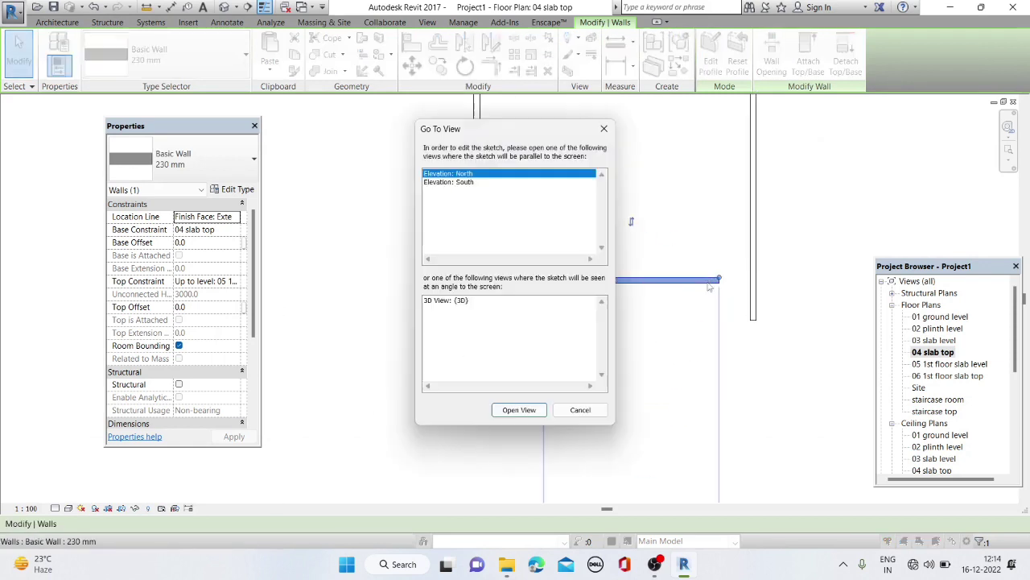
click(603, 128)
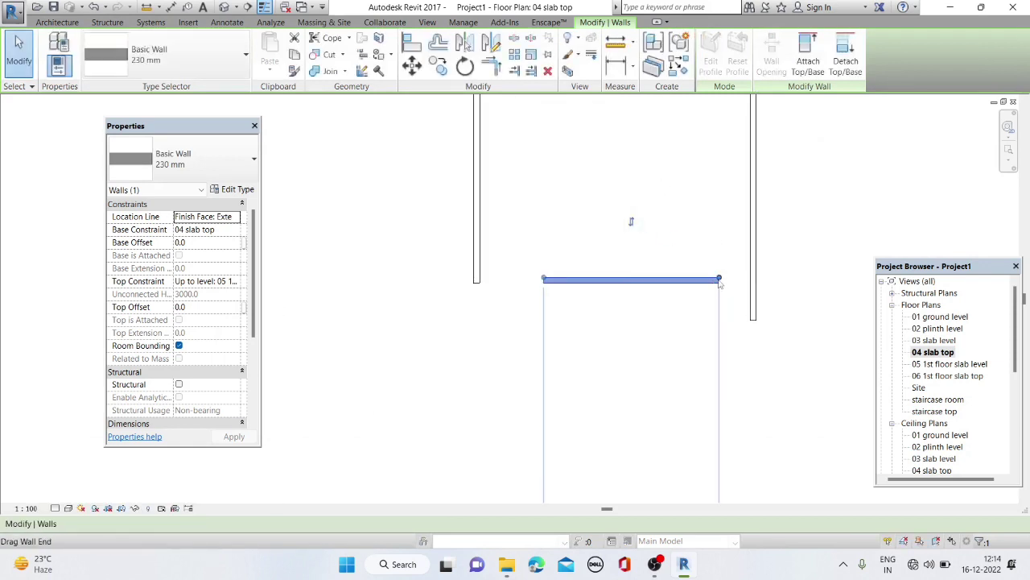
drag(720, 280, 771, 279)
scroll(720, 281, up, 2)
scroll(689, 281, down, 2)
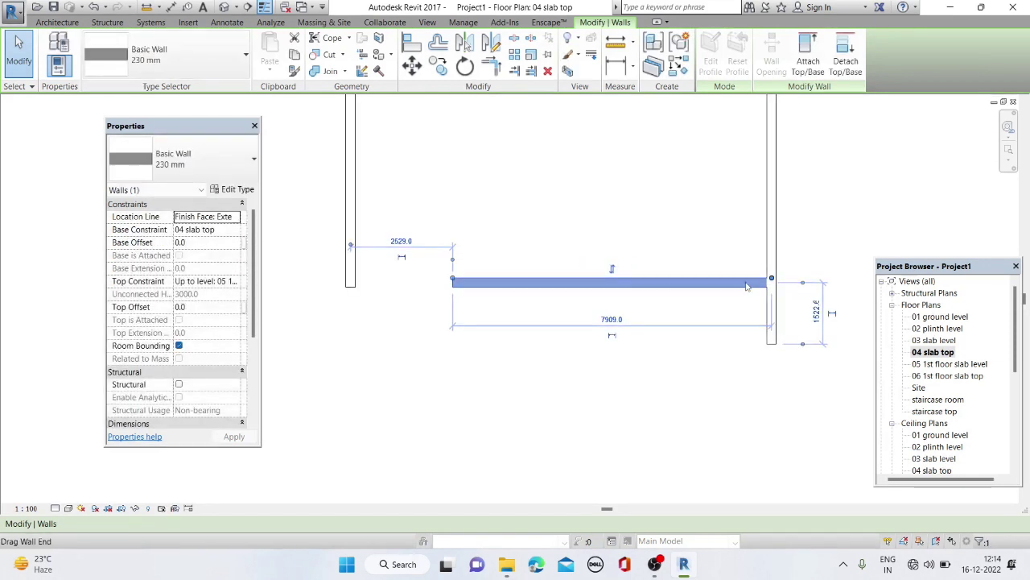
click(226, 8)
mouse_move(496, 314)
shift+middle_down()
mouse_move(619, 307)
mouse_move(635, 356)
mouse_move(655, 341)
mouse_move(665, 348)
mouse_move(583, 276)
mouse_move(505, 356)
shift+middle_up()
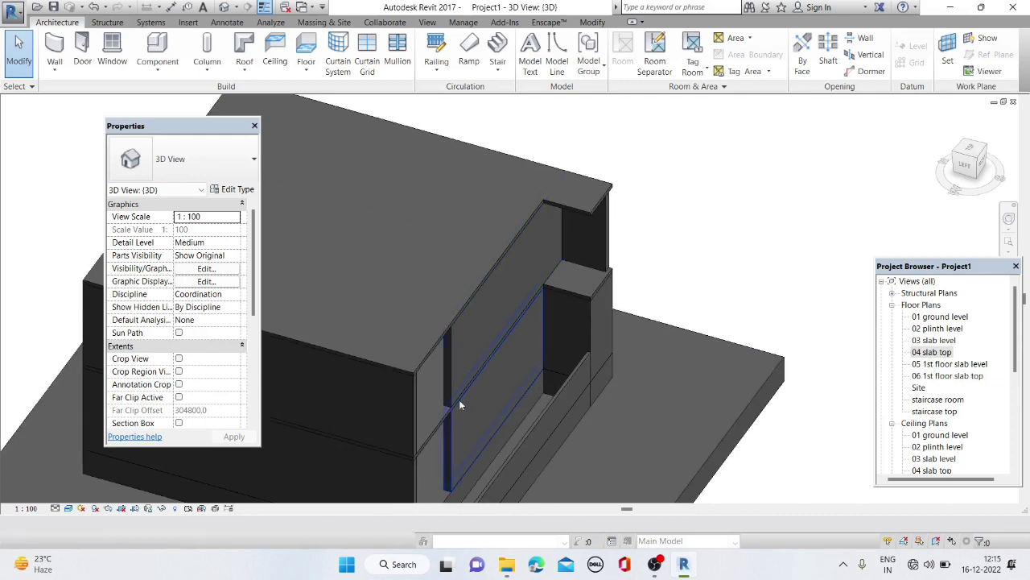
On the 03 slab level plan, drag the soffit's front boundary outward to 124.234 m², then return to 3D
click(441, 425)
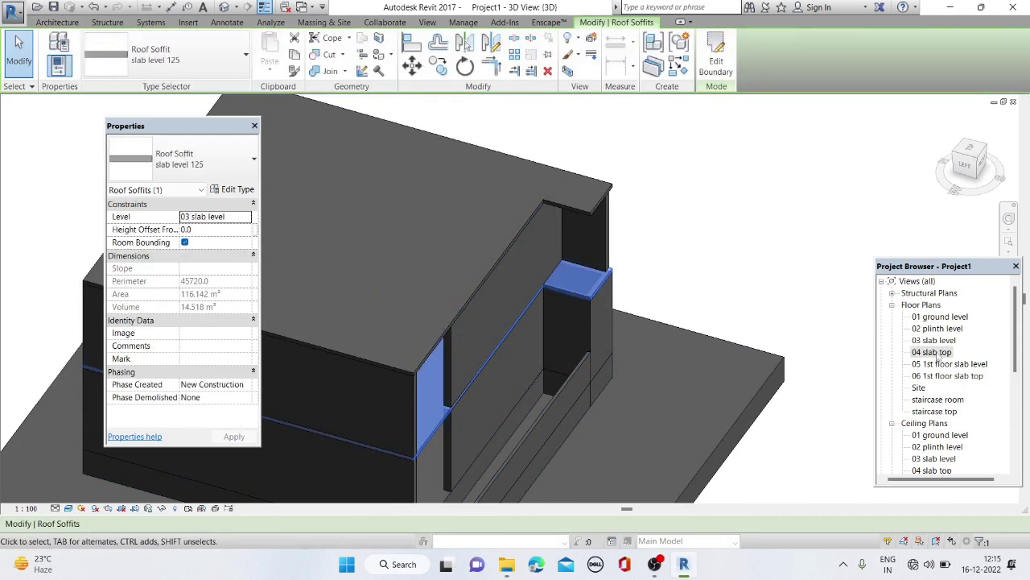
double_click(934, 353)
double_click(934, 340)
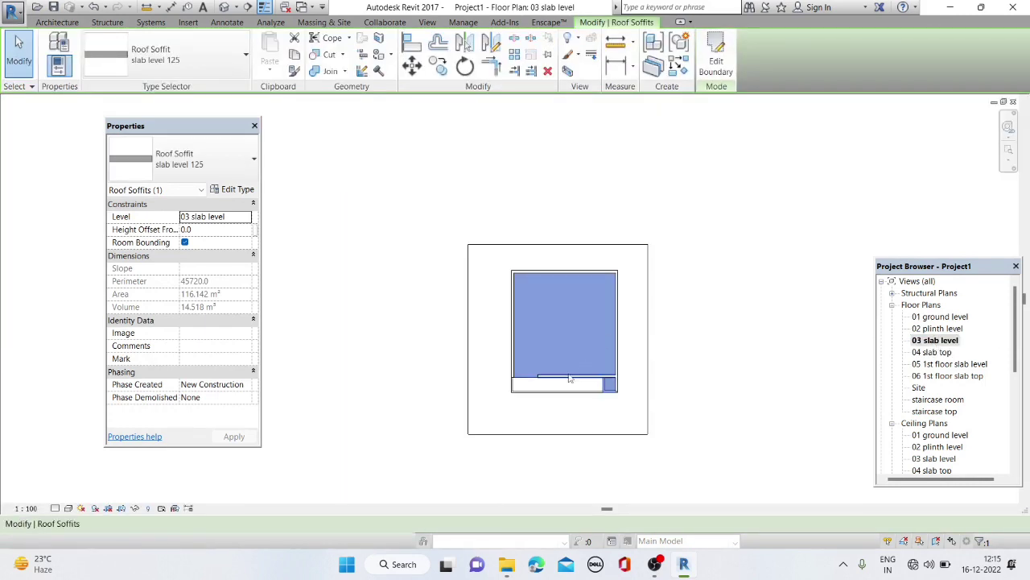
double_click(527, 379)
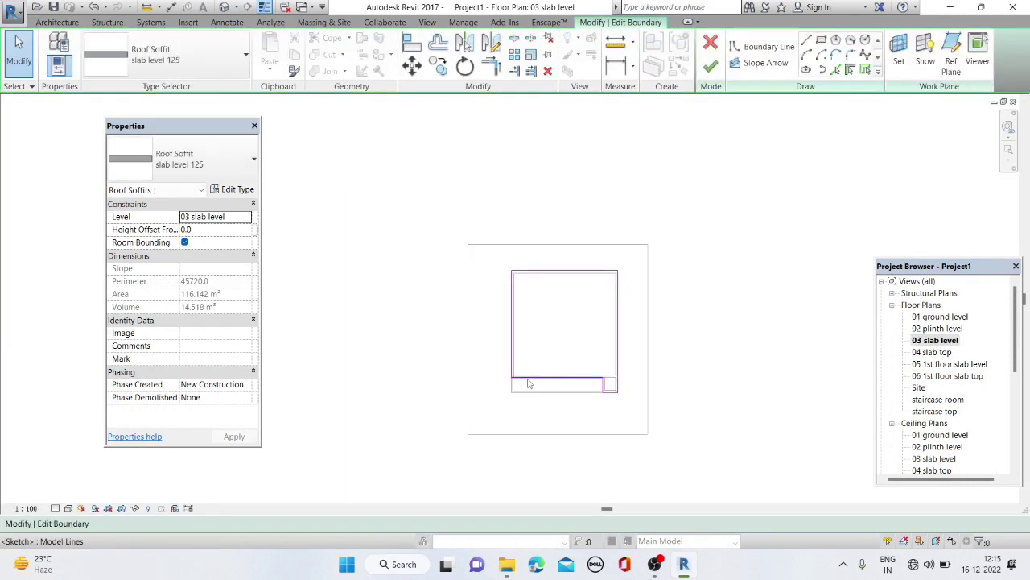
scroll(529, 383, up, 3)
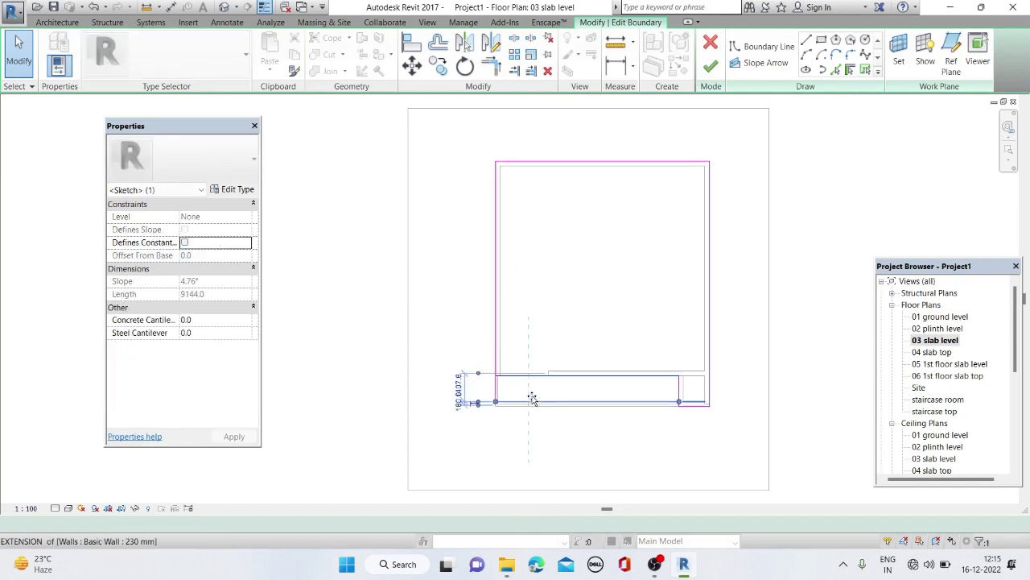
drag(530, 400, 530, 417)
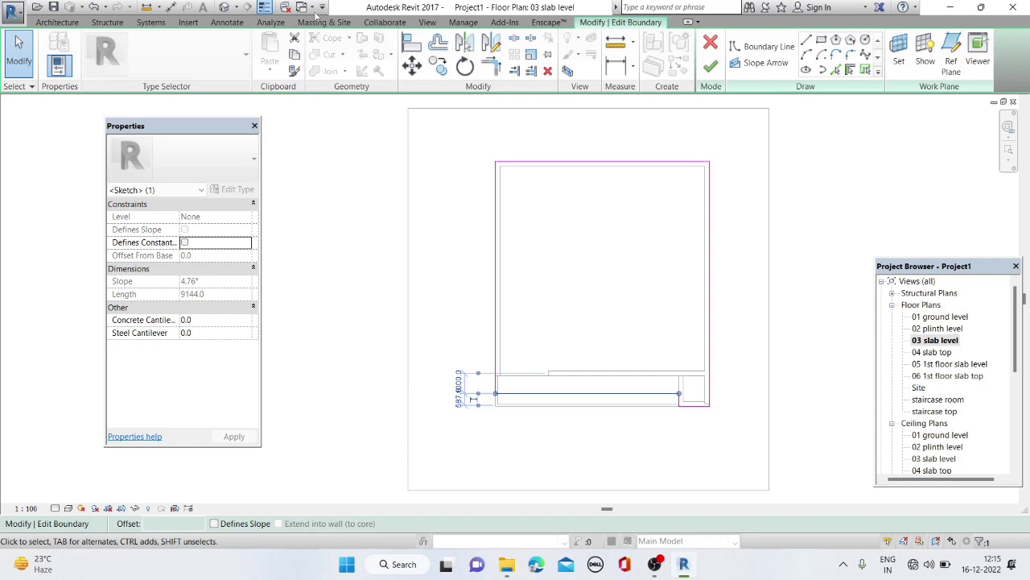
click(711, 67)
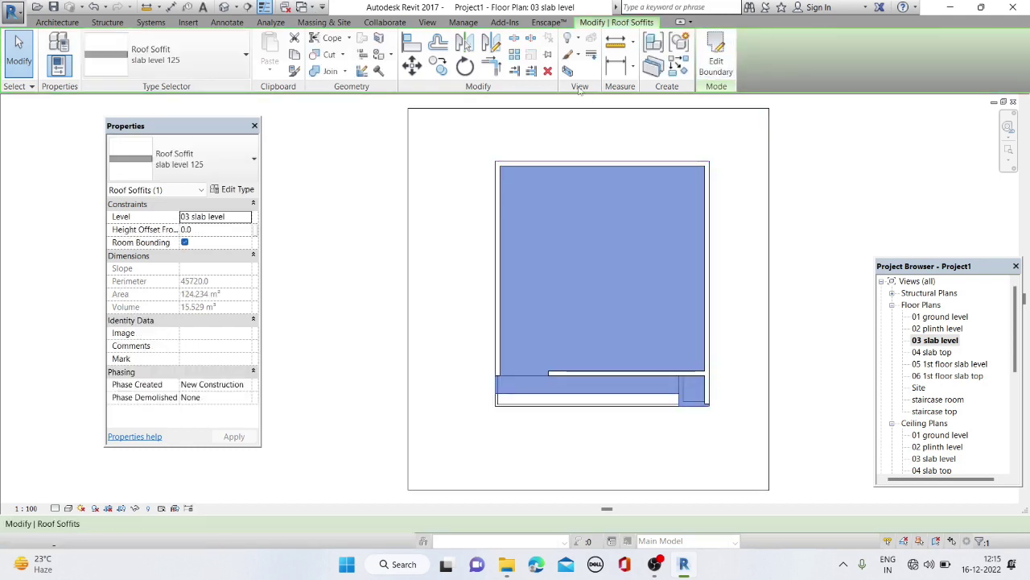
click(225, 7)
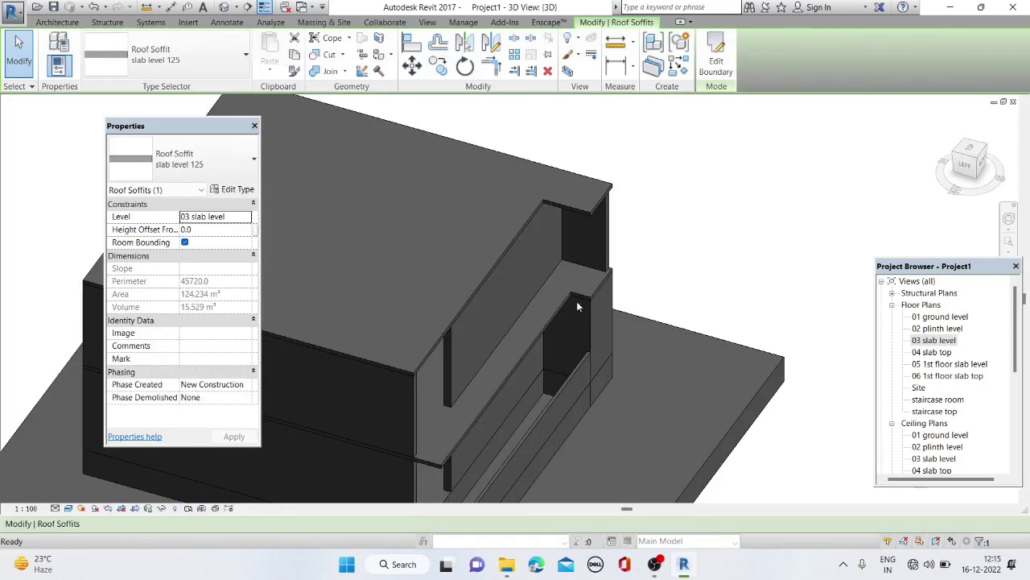
Orbit to an oblique front angle and select the slab level 125 soffit over the upper floor
mouse_move(723, 306)
shift+middle_down()
mouse_move(751, 346)
mouse_move(726, 332)
shift+middle_up()
scroll(726, 332, down, 3)
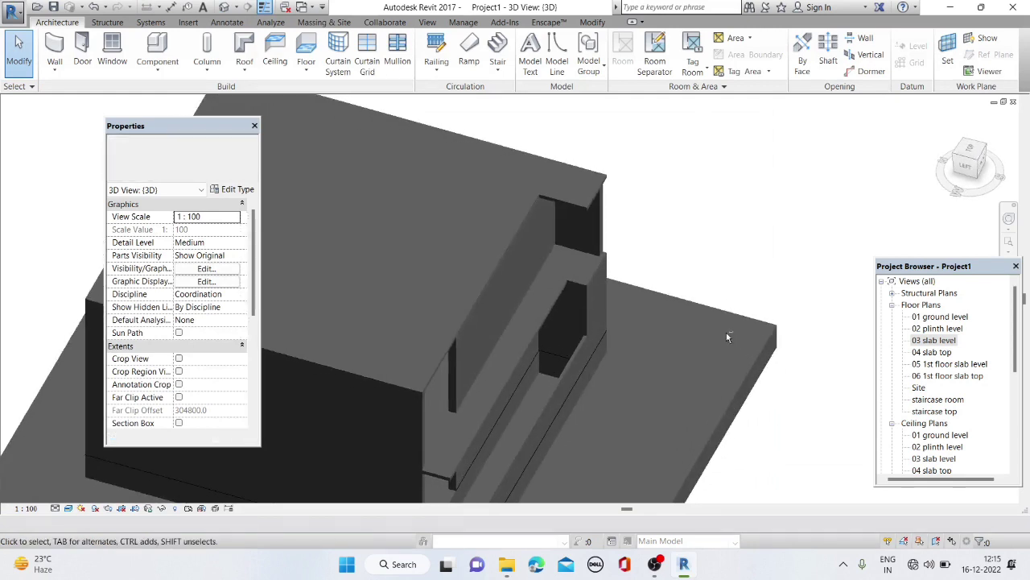
mouse_move(522, 346)
shift+middle_down()
mouse_move(594, 189)
mouse_move(510, 298)
mouse_move(555, 311)
mouse_move(524, 250)
shift+middle_up()
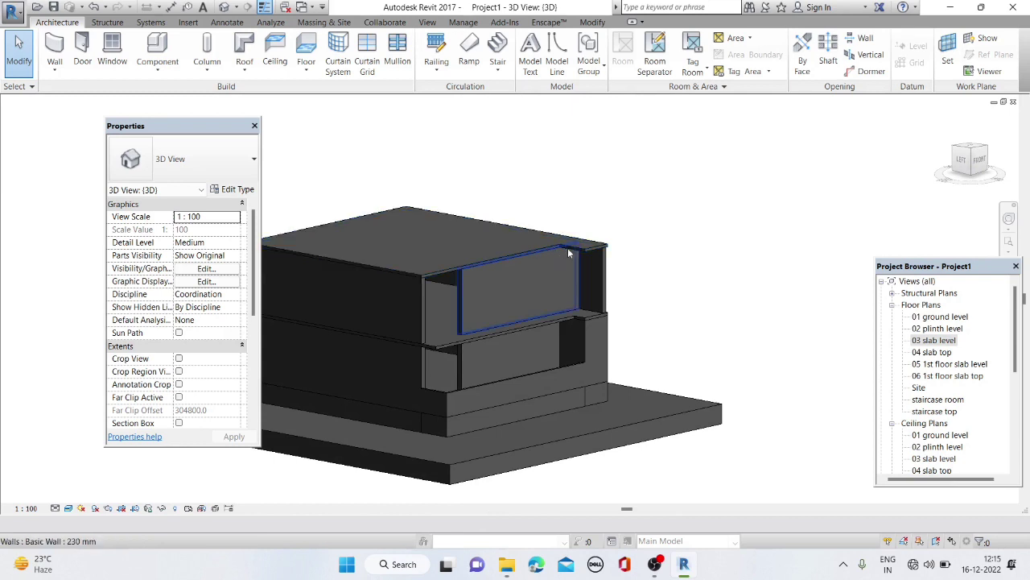
mouse_move(584, 269)
shift+middle_down()
mouse_move(606, 355)
mouse_move(556, 314)
mouse_move(521, 261)
shift+middle_up()
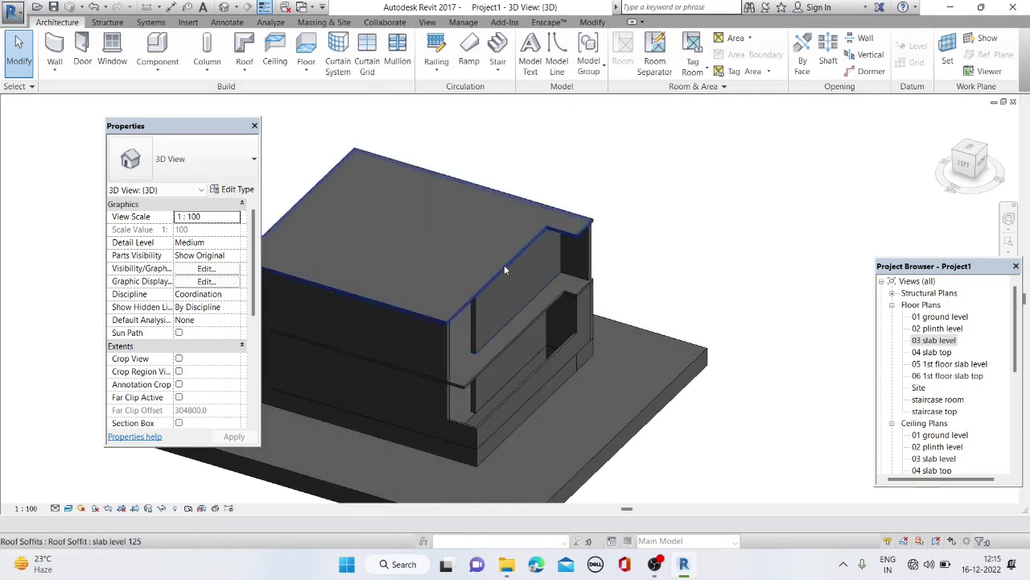
click(504, 265)
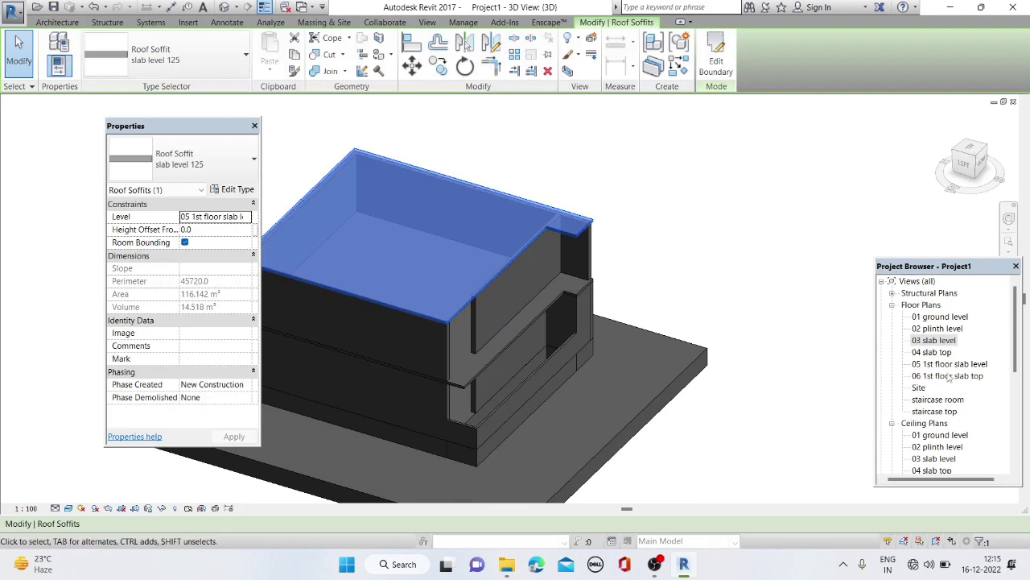
On the 06 1st floor slab top plan, set the view range top, bottom and depth to Unlimited
double_click(949, 375)
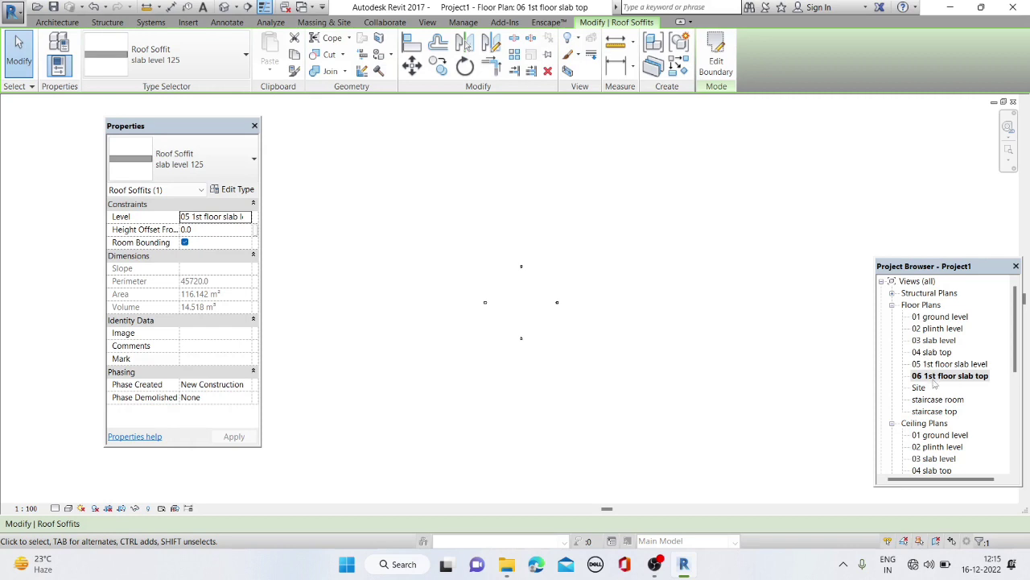
scroll(233, 304, down, 3)
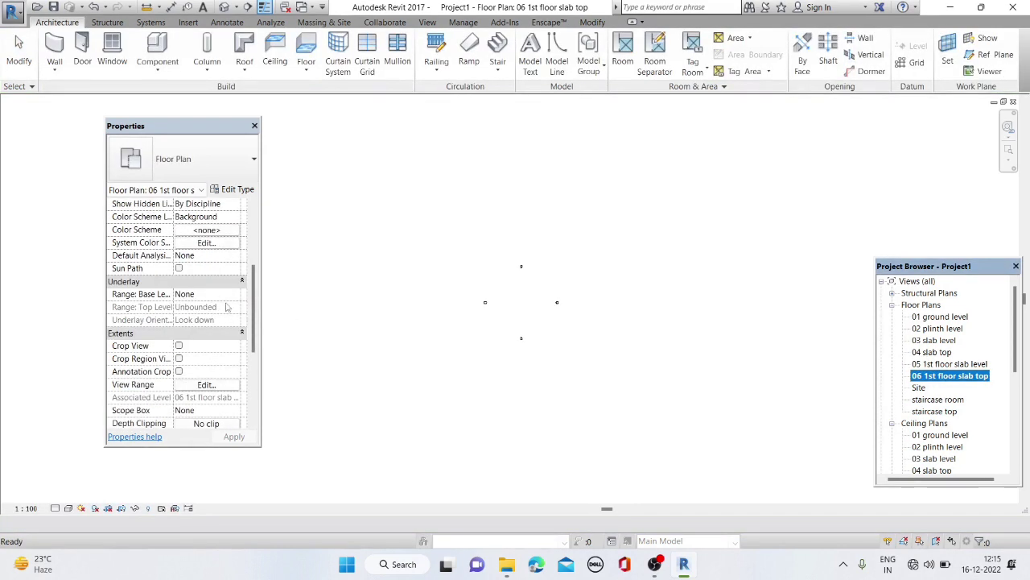
click(221, 386)
click(665, 224)
click(635, 261)
click(665, 266)
click(636, 328)
click(665, 307)
click(635, 369)
click(686, 354)
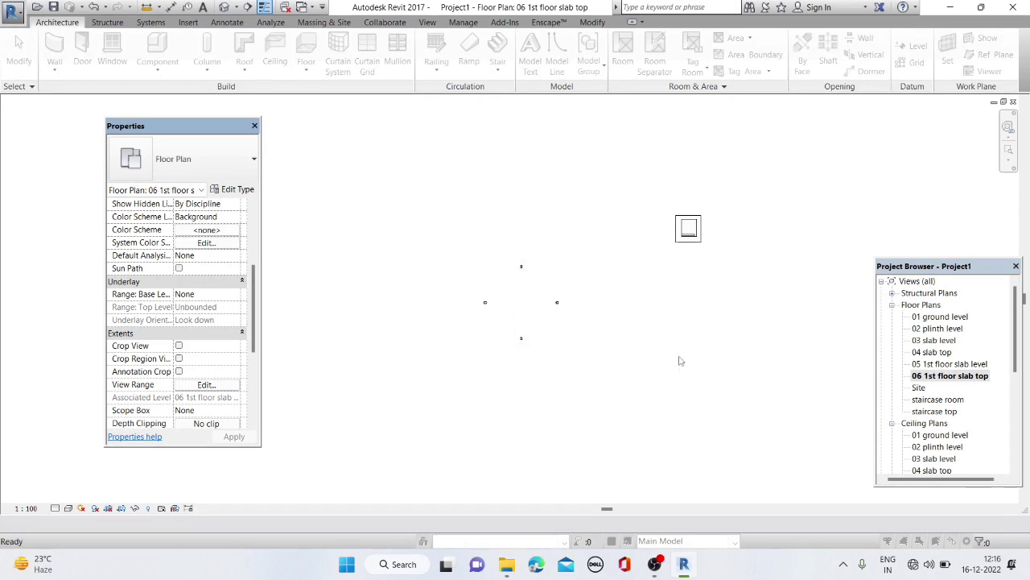
Move the soffit sketch's bottom boundary line, finish the edit, and return to 3D
scroll(693, 231, up, 5)
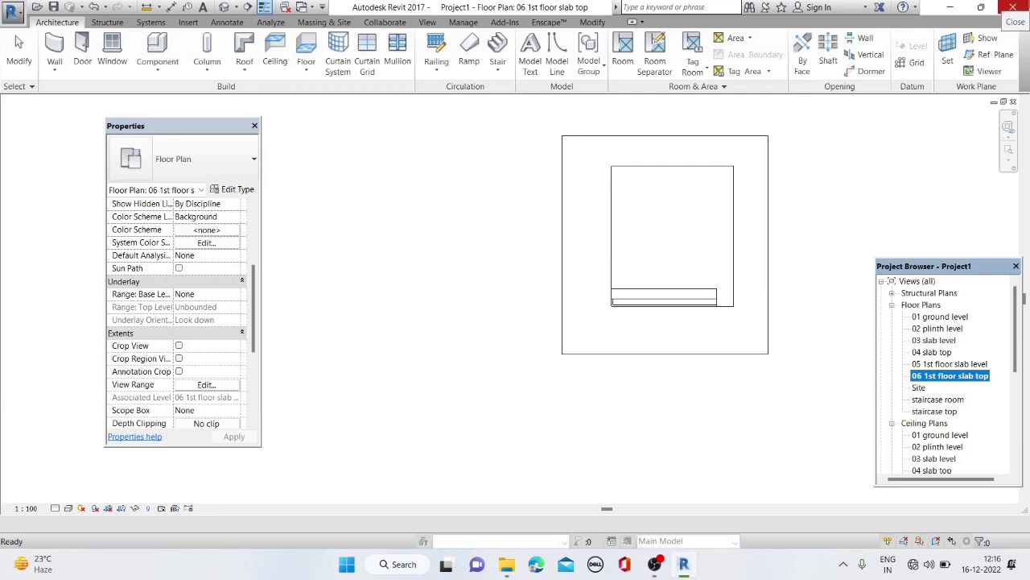
click(688, 291)
key(Escape)
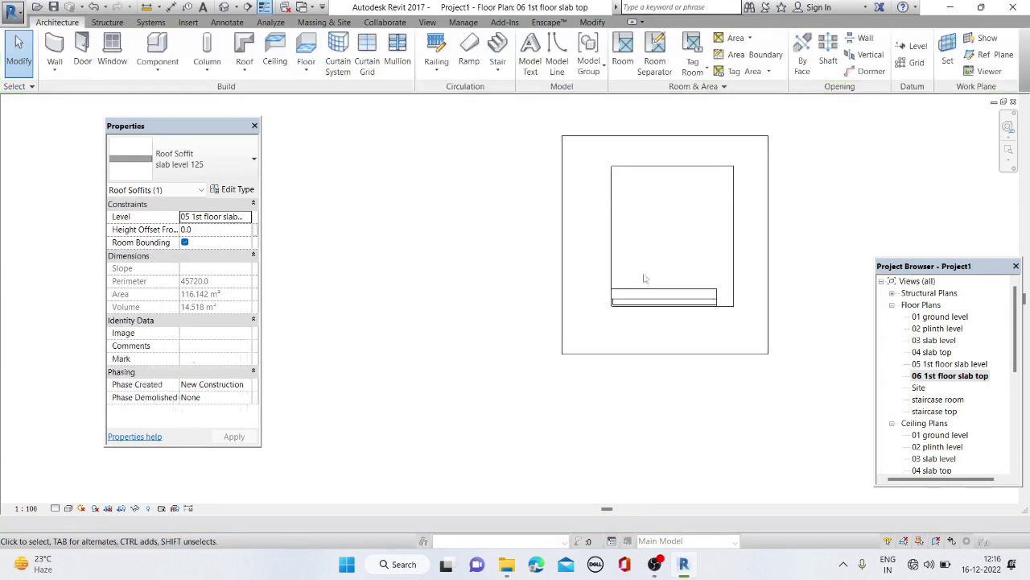
double_click(635, 288)
click(638, 303)
drag(638, 308, 645, 299)
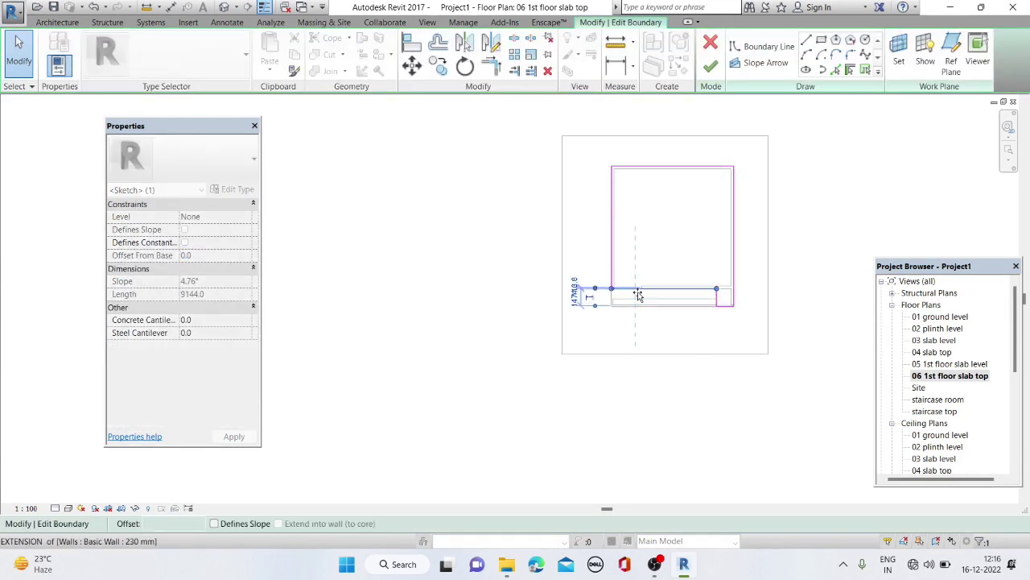
click(710, 66)
click(224, 6)
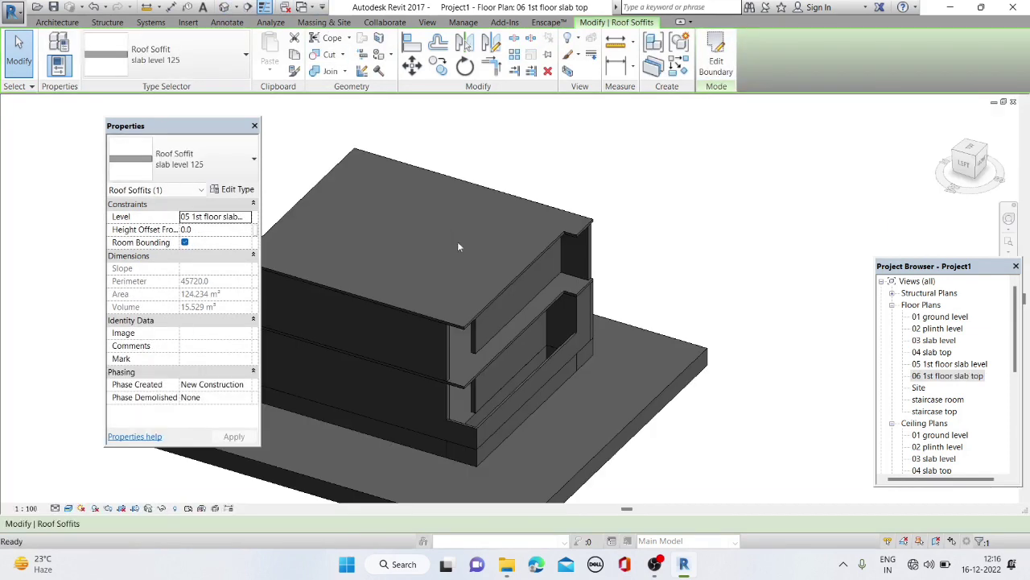
shift+middle_drag(504, 375, 513, 326)
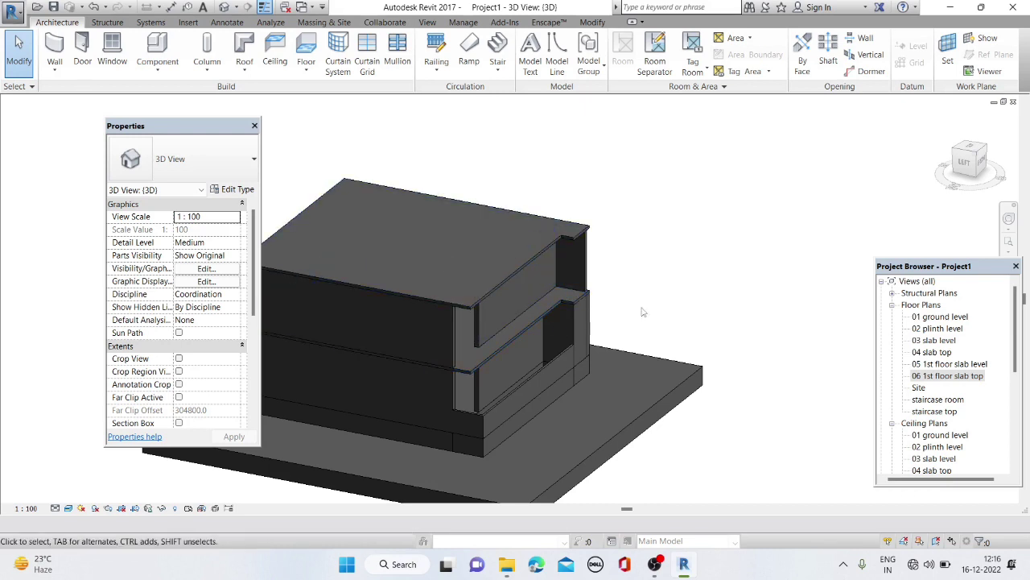
mouse_move(617, 298)
shift+middle_down()
mouse_move(506, 214)
mouse_move(496, 268)
shift+middle_up()
scroll(487, 141, down, 3)
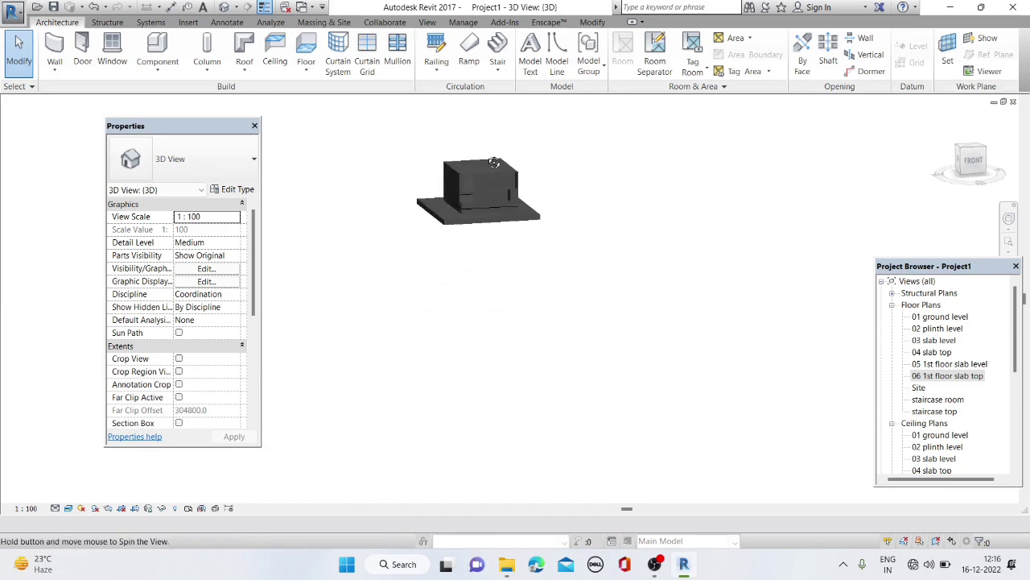
scroll(492, 164, up, 3)
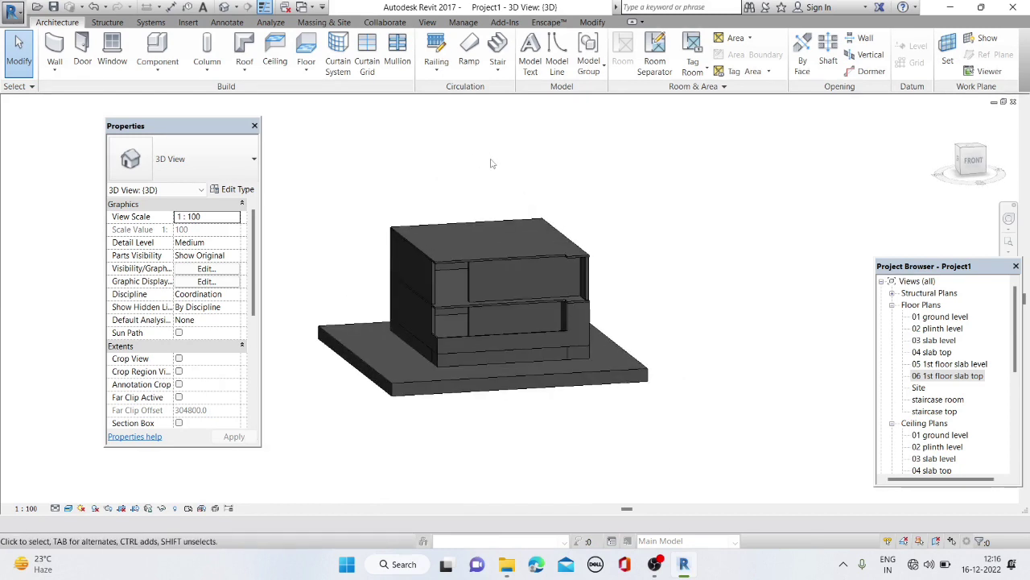
shift+middle_drag(515, 362, 522, 403)
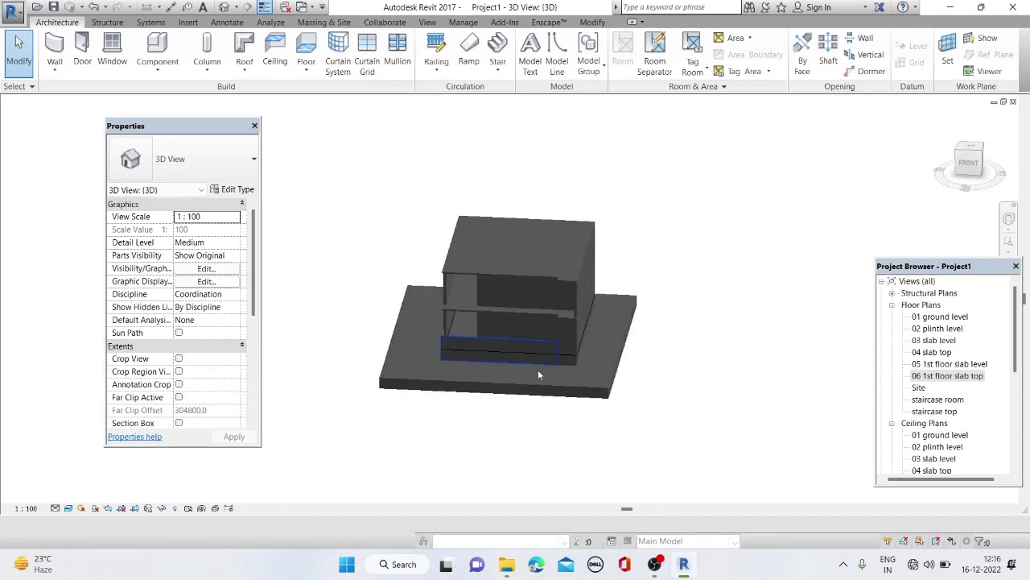
shift+middle_drag(573, 375, 531, 321)
scroll(532, 322, up, 3)
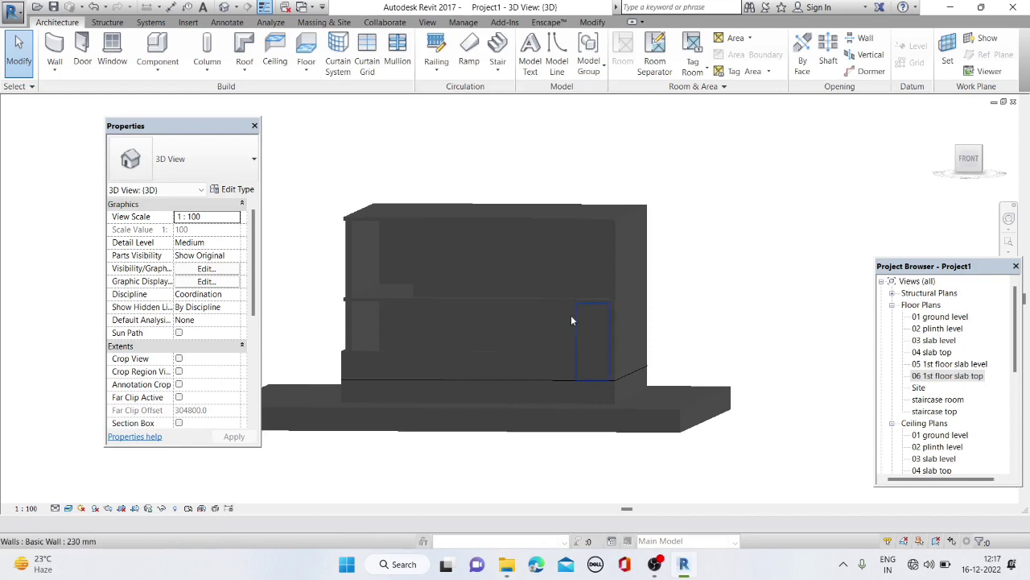
scroll(571, 315, up, 2)
scroll(606, 306, up, 2)
mouse_move(606, 306)
shift+middle_down()
mouse_move(637, 354)
mouse_move(590, 352)
mouse_move(559, 329)
mouse_move(566, 340)
mouse_move(645, 314)
shift+middle_up()
scroll(646, 314, down, 2)
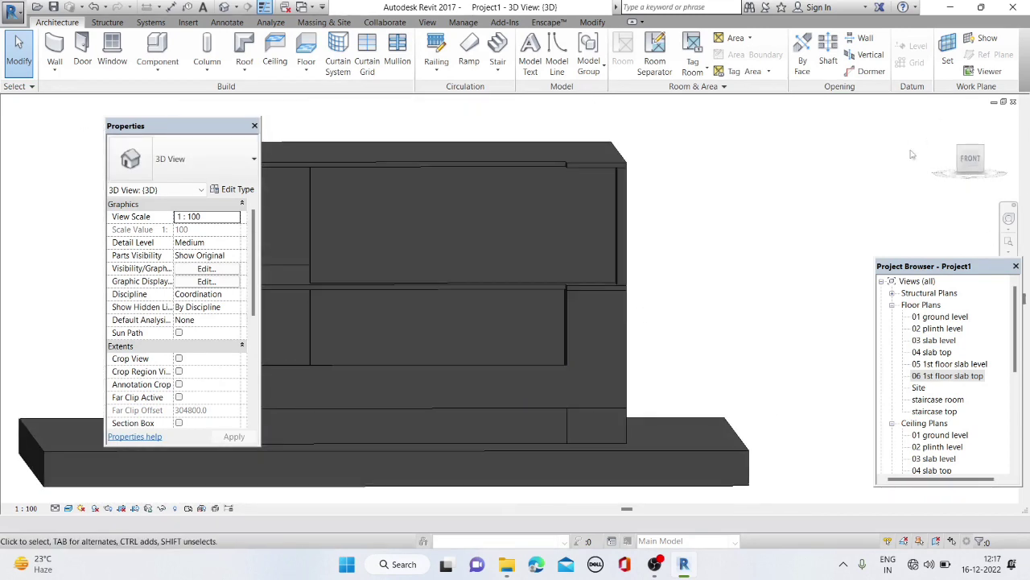
scroll(555, 262, down, 3)
scroll(545, 330, up, 3)
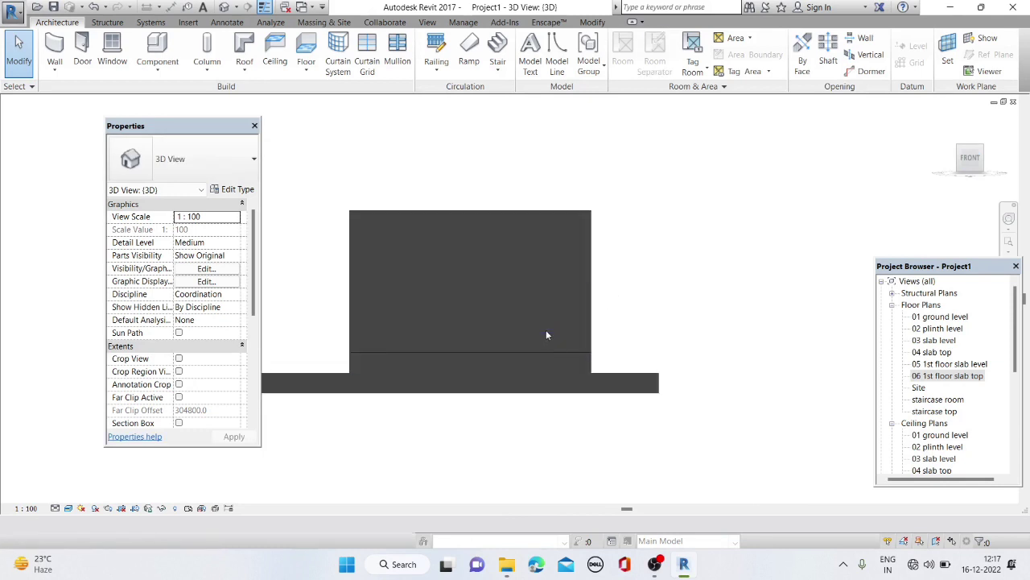
scroll(541, 318, up, 2)
mouse_move(541, 318)
shift+middle_down()
mouse_move(547, 359)
mouse_move(596, 349)
mouse_move(596, 339)
shift+middle_up()
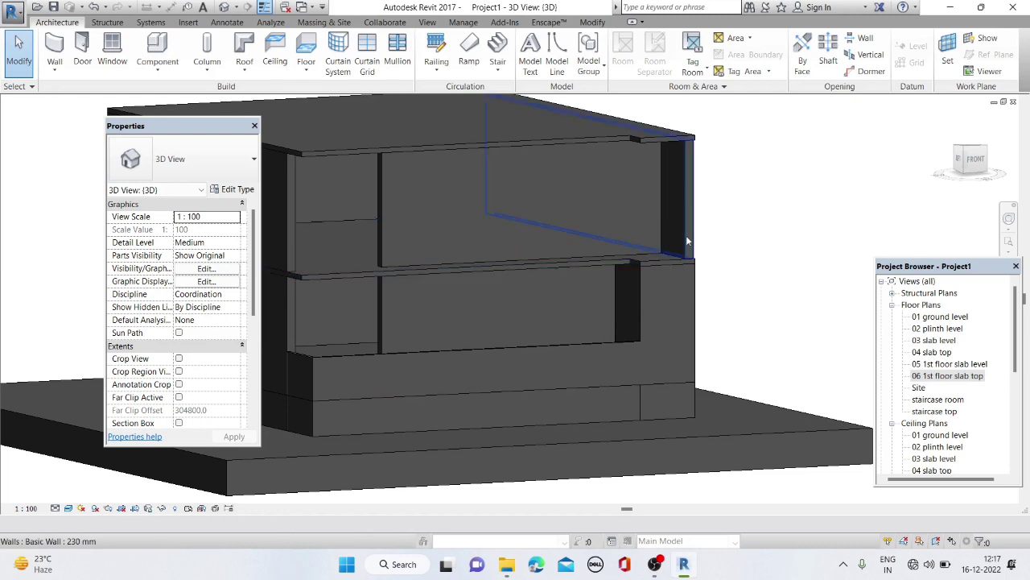
Select the upper right-end 230 mm wall, snap to the FRONT view, and zoom in
click(688, 240)
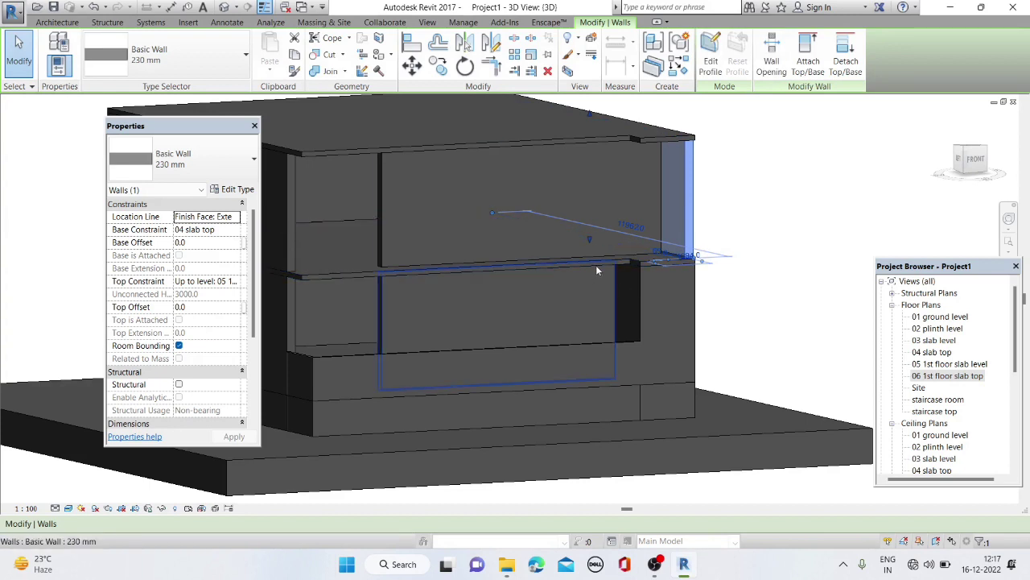
click(972, 160)
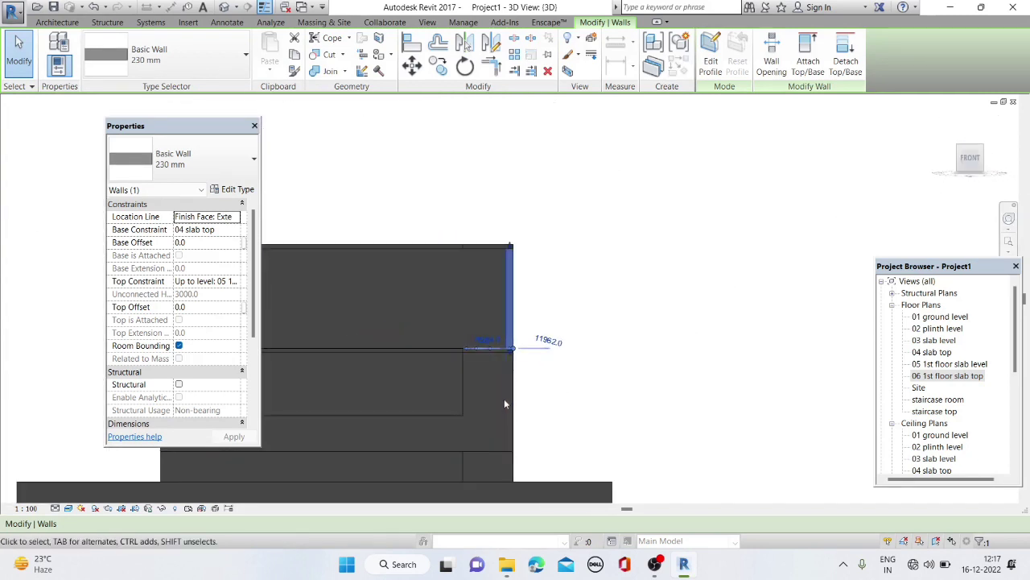
scroll(465, 426, up, 1)
scroll(479, 417, up, 1)
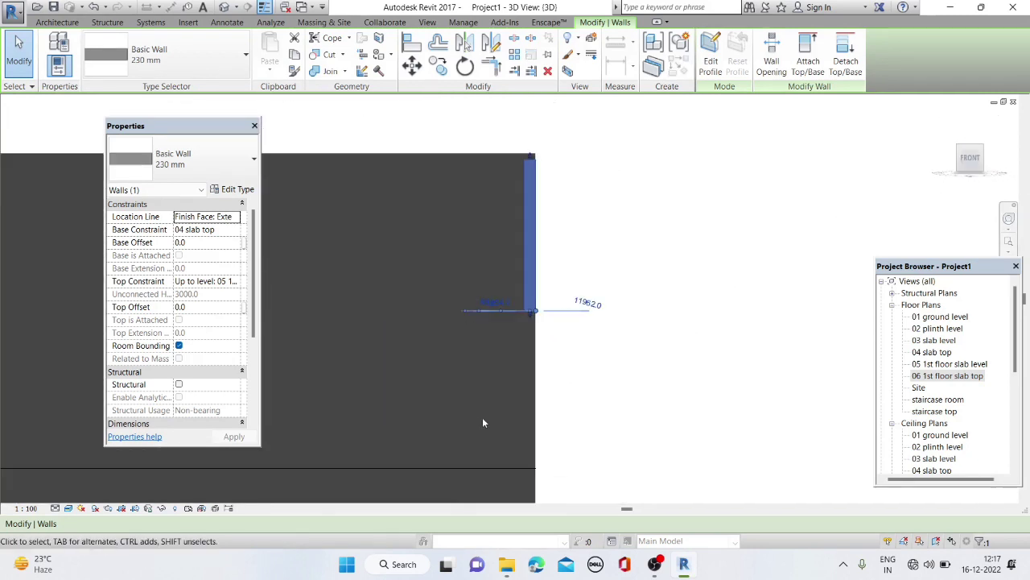
scroll(513, 351, down, 1)
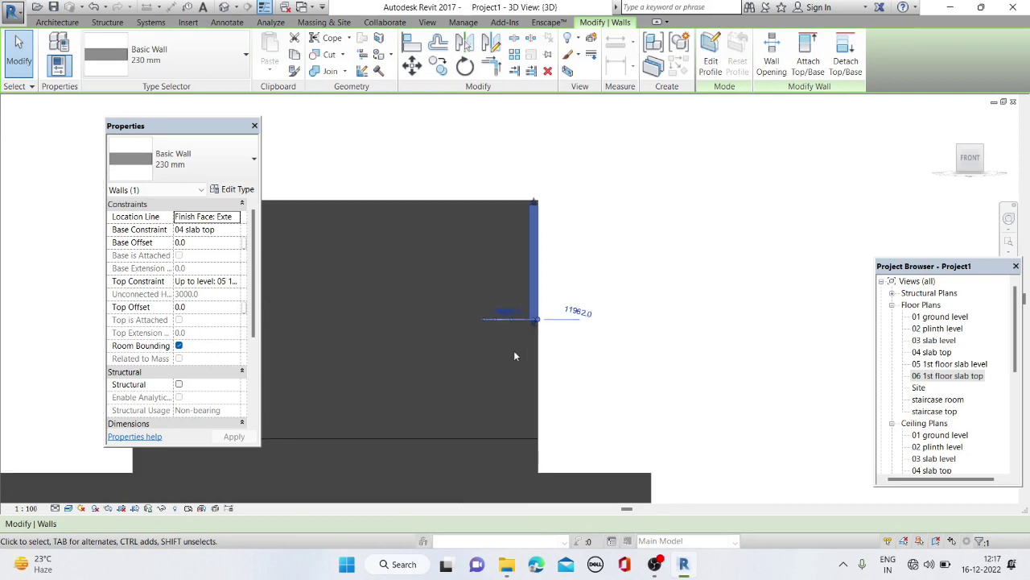
key(Escape)
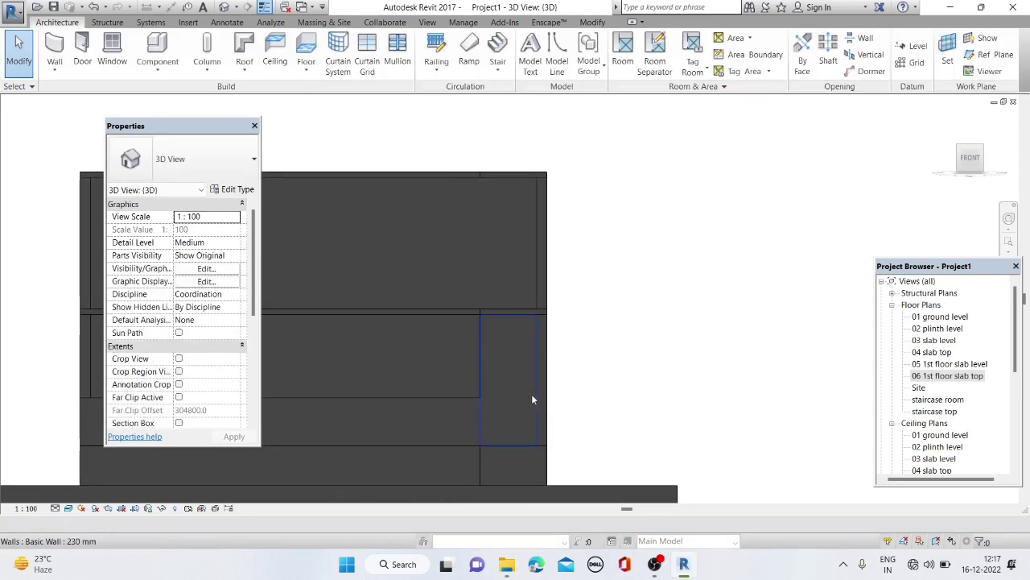
scroll(493, 411, up, 1)
scroll(486, 411, up, 1)
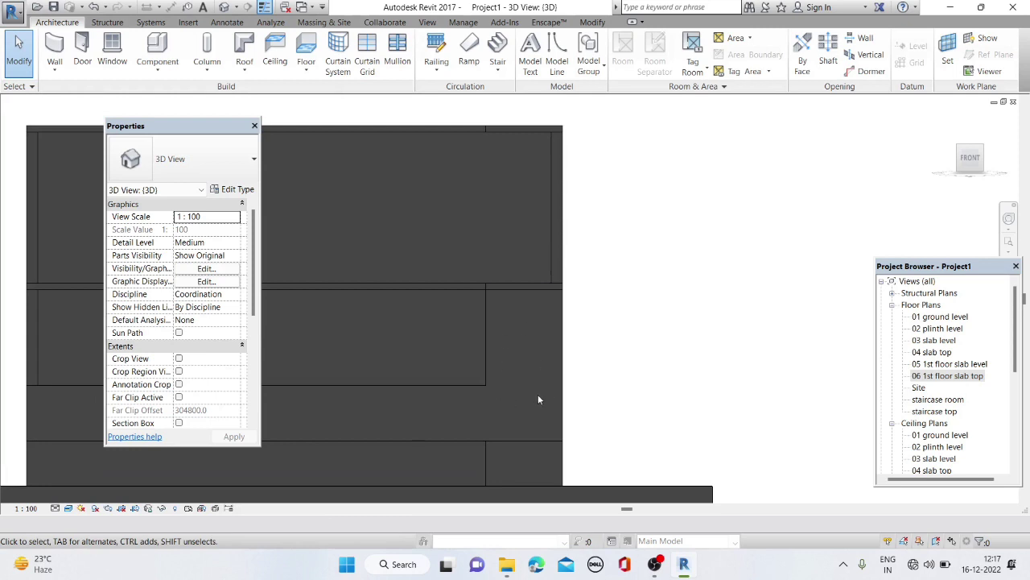
Browse the library to lib_R16.rar > Windows and select the M_Awning with Trim family
click(518, 565)
double_click(449, 206)
scroll(454, 271, down, 5)
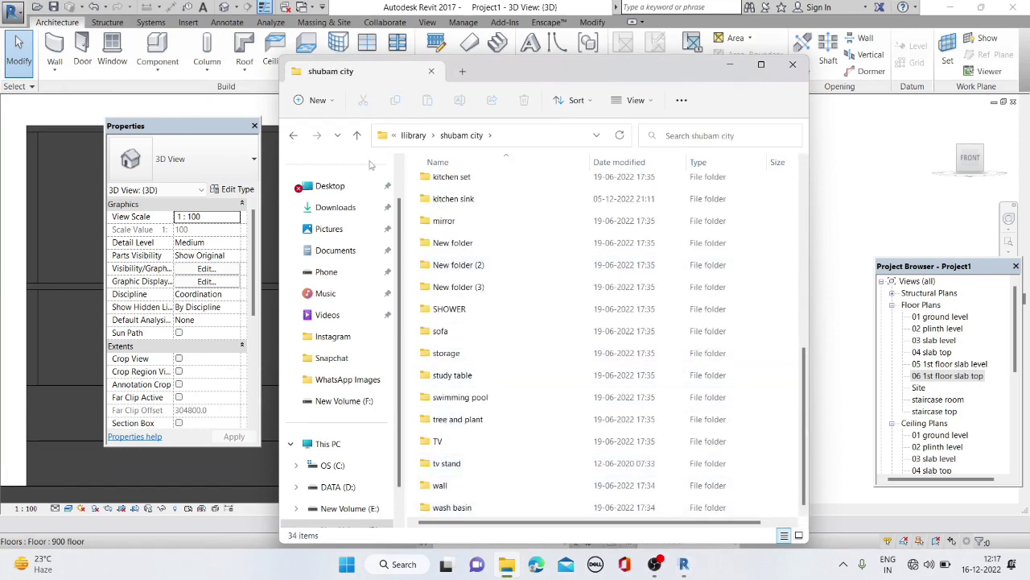
key(alt+Up)
double_click(447, 184)
scroll(455, 370, down, 10)
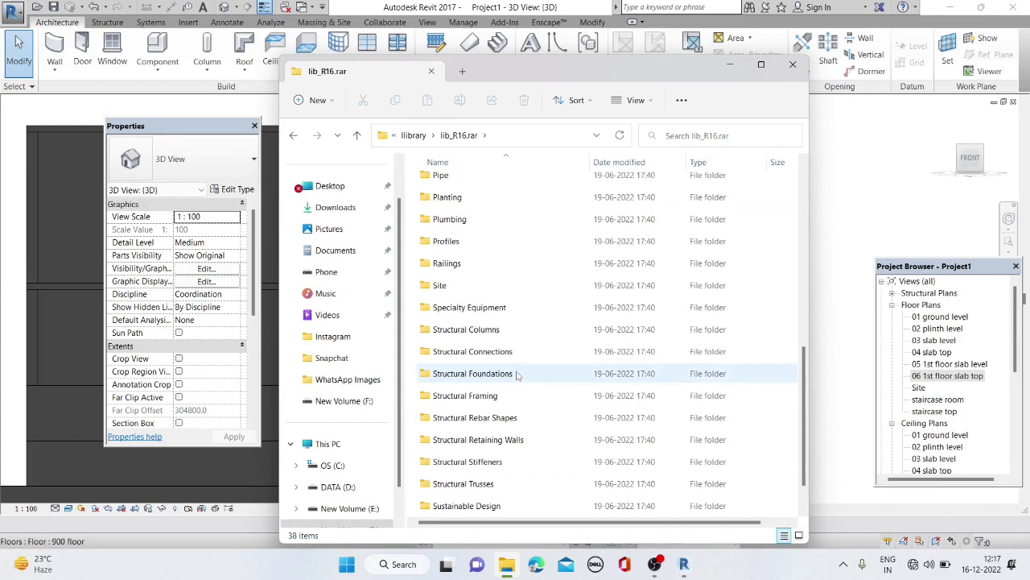
scroll(483, 483, down, 3)
double_click(480, 506)
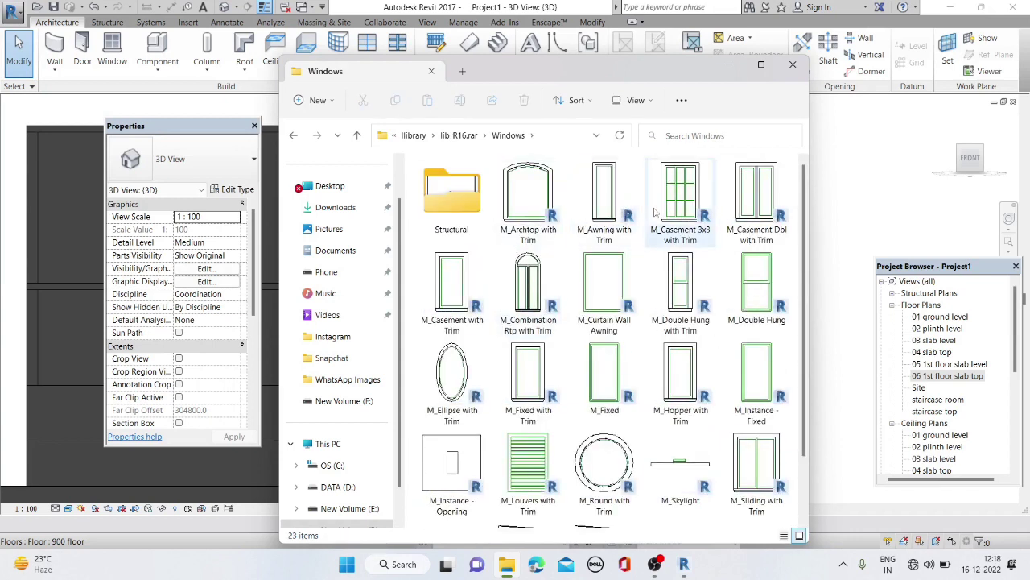
mouse_move(604, 197)
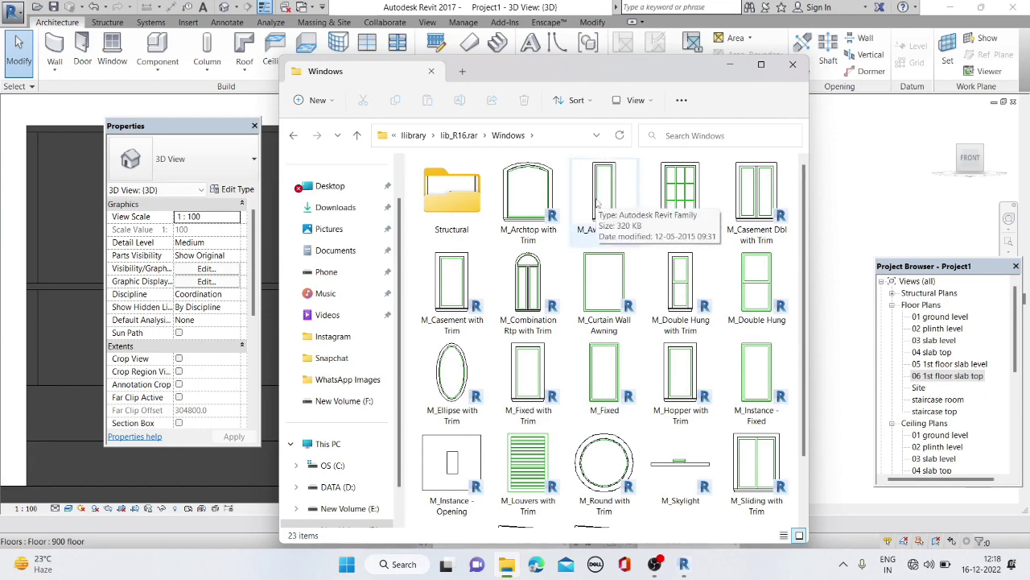
click(597, 204)
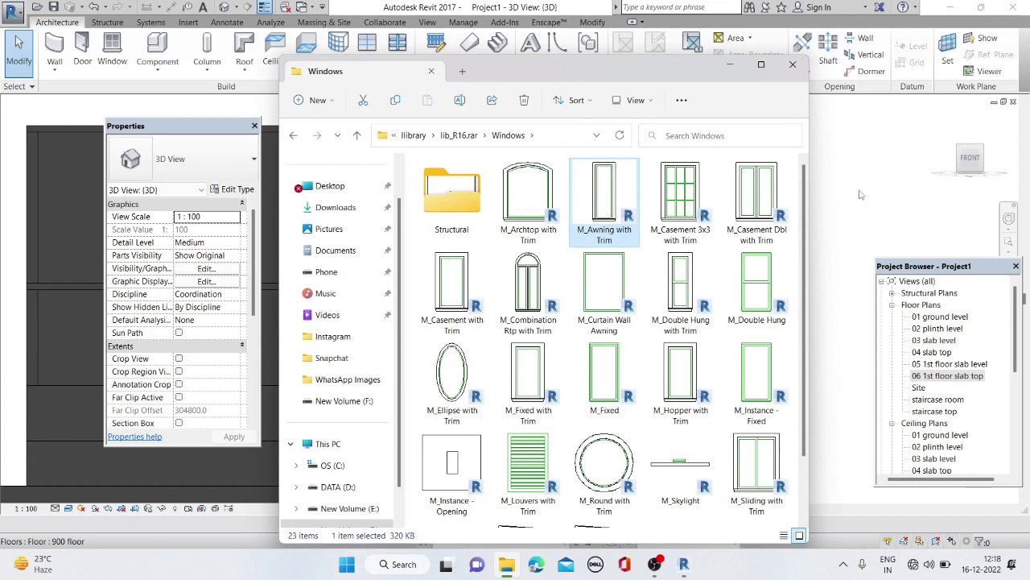
Load the M_Awning with Trim window family into the Revit project
click(730, 71)
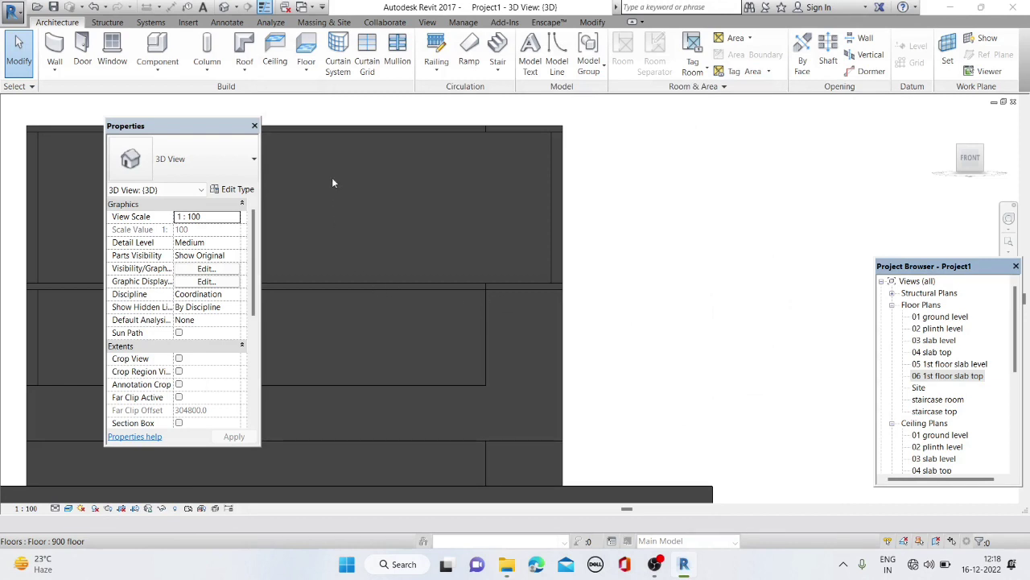
click(682, 565)
mouse_move(506, 564)
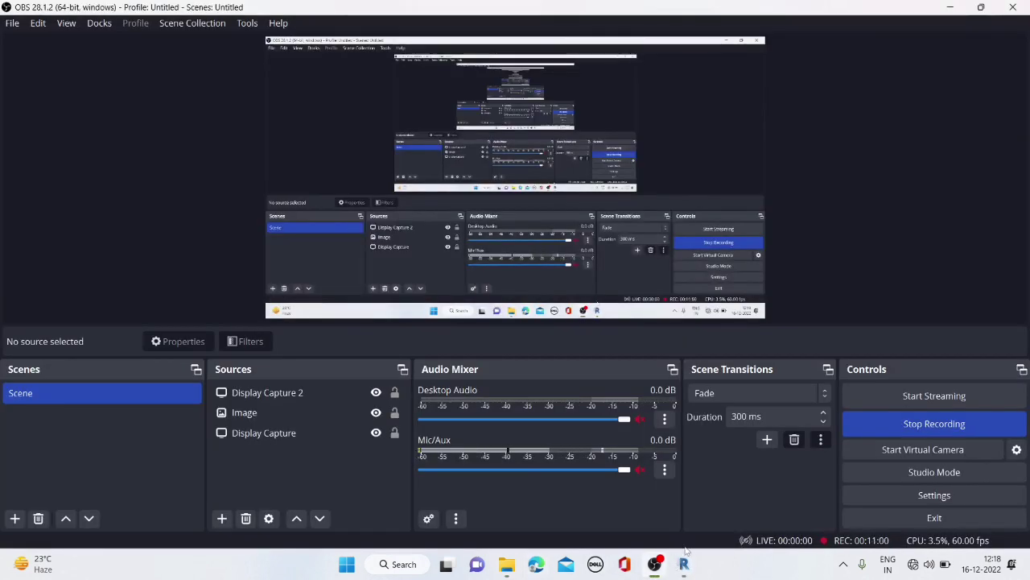
click(682, 566)
click(507, 566)
double_click(603, 184)
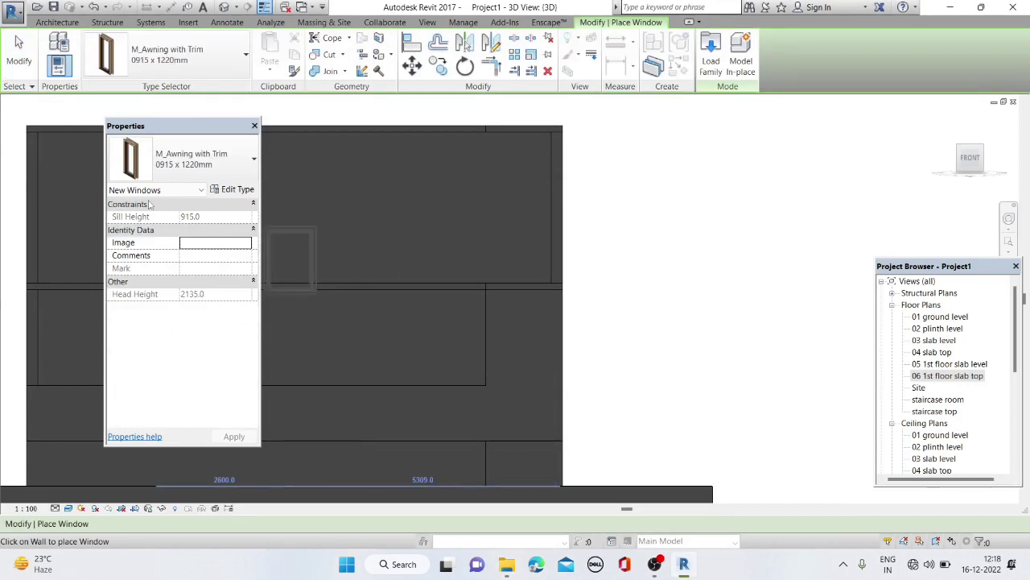
Set the window type's Width to 700.0 in Type Properties
click(232, 189)
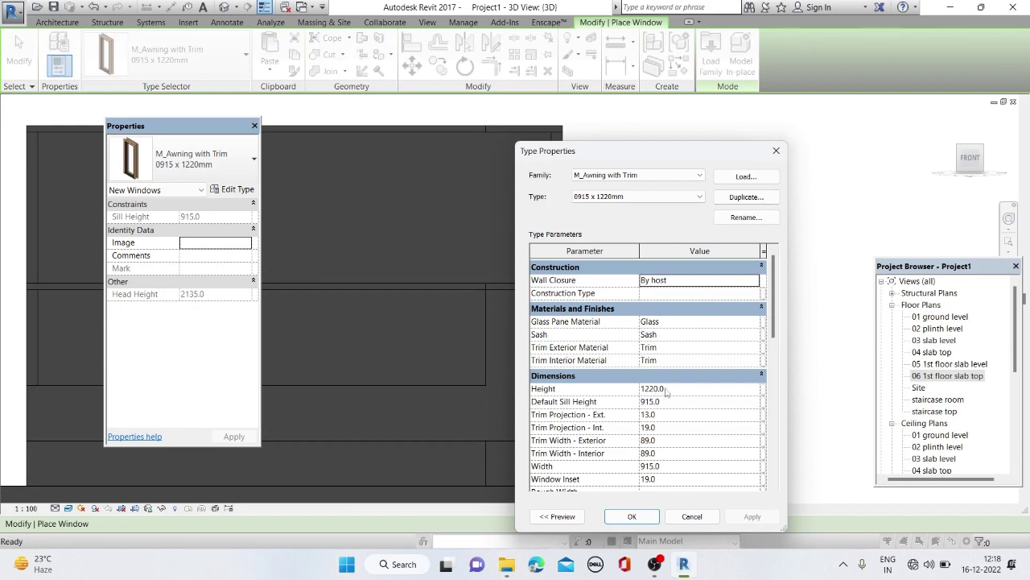
click(657, 466)
text(700)
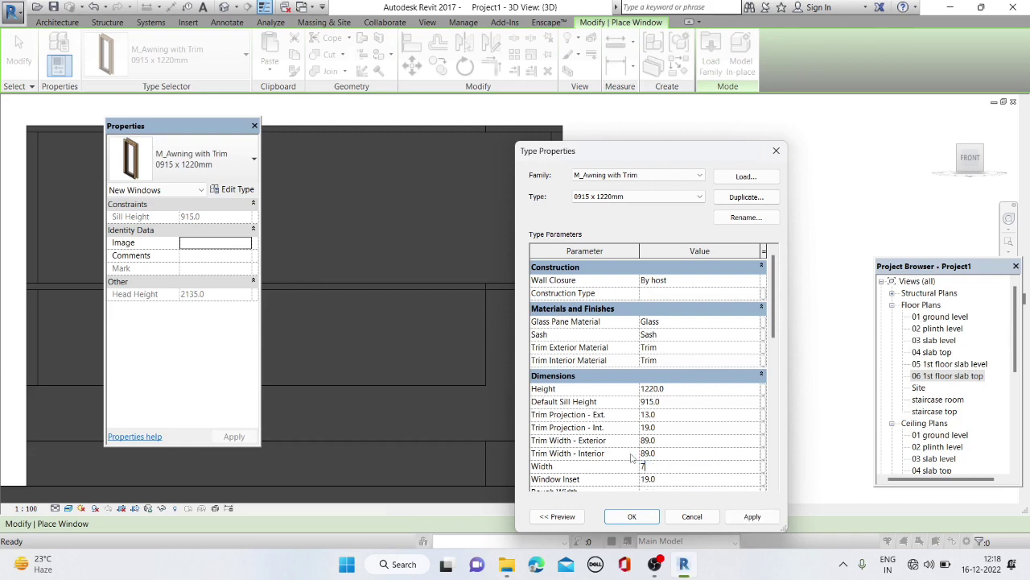
click(752, 516)
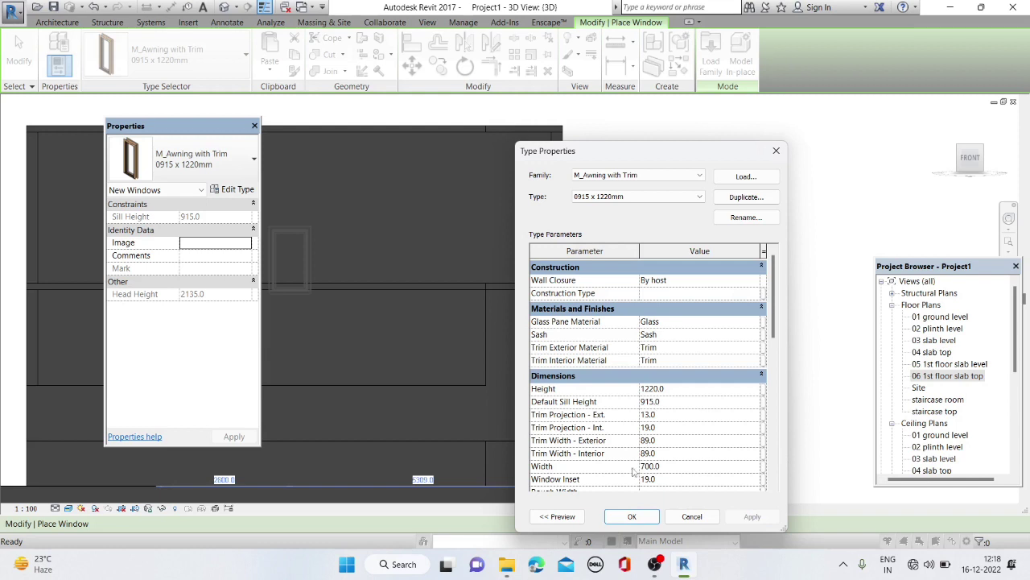
click(632, 516)
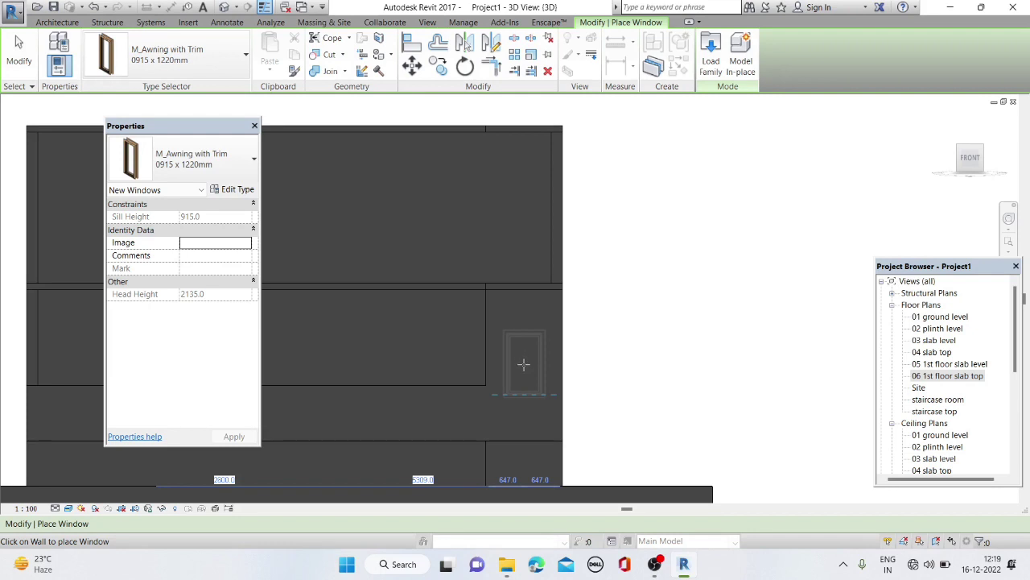
Place the M_Awning with Trim window in the lower-storey wall, then snap to the FRONT view
click(523, 364)
scroll(406, 408, down, 2)
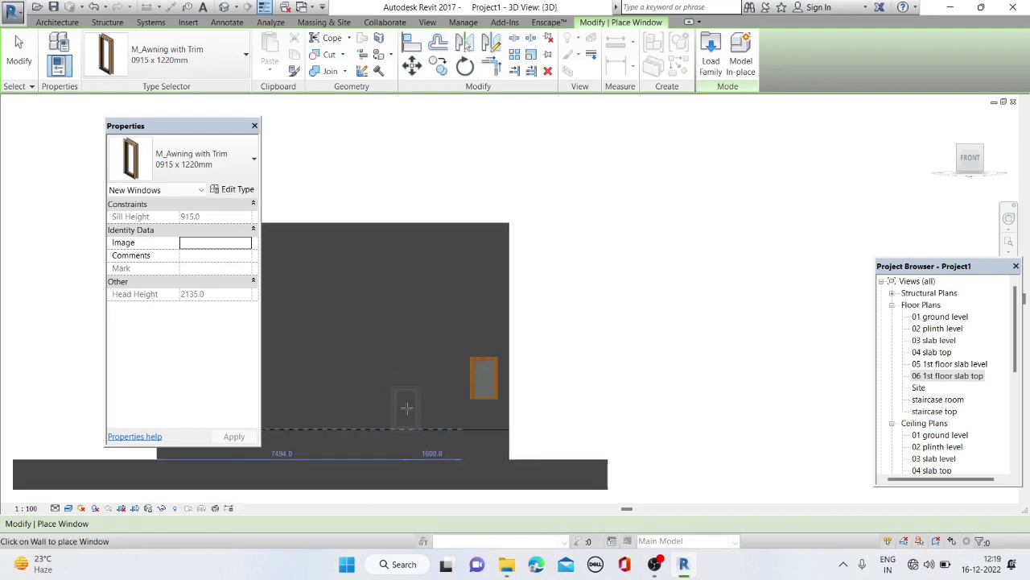
shift+middle_drag(421, 368, 550, 400)
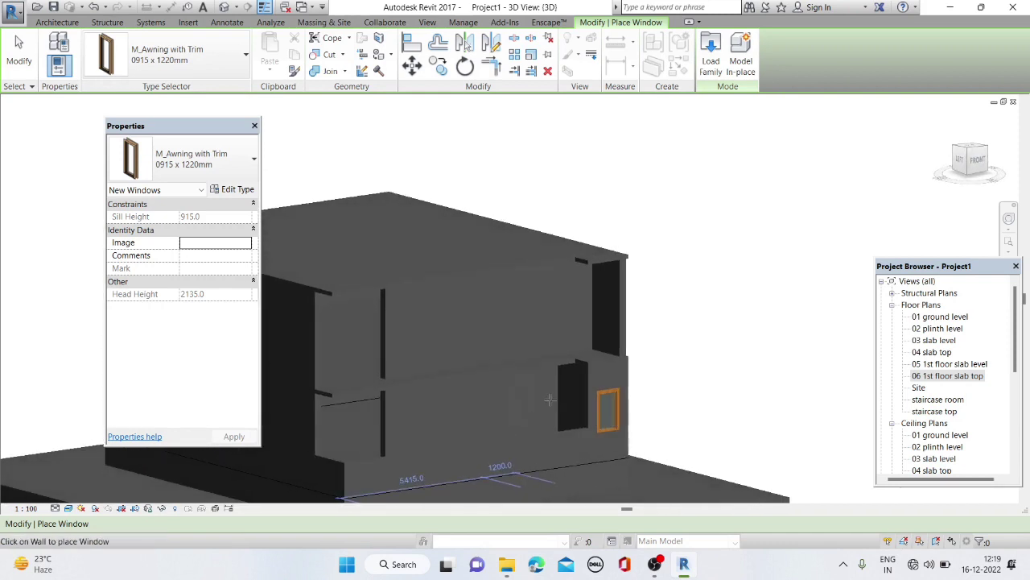
key(Escape)
key(Escape)
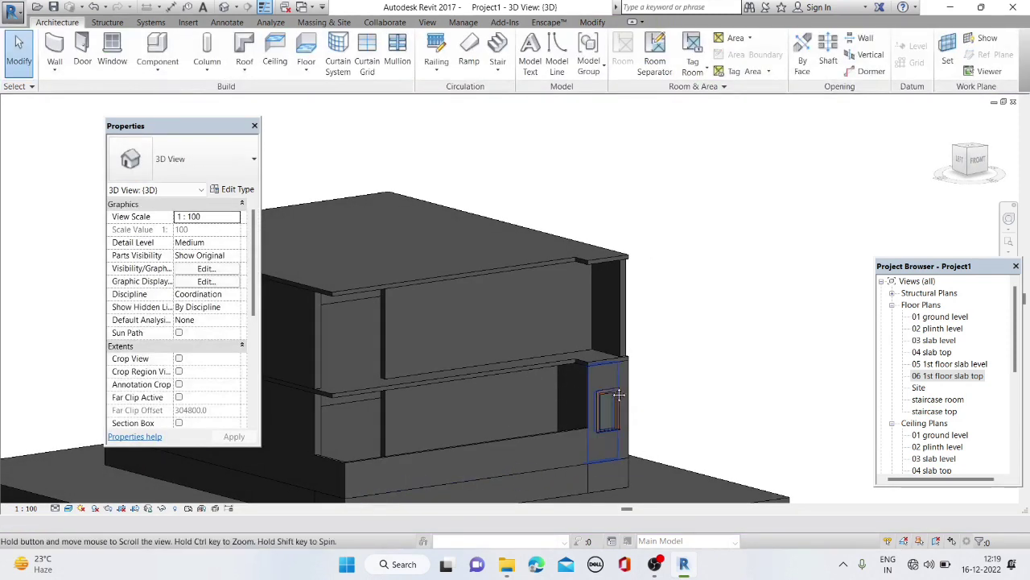
shift+middle_drag(618, 395, 529, 346)
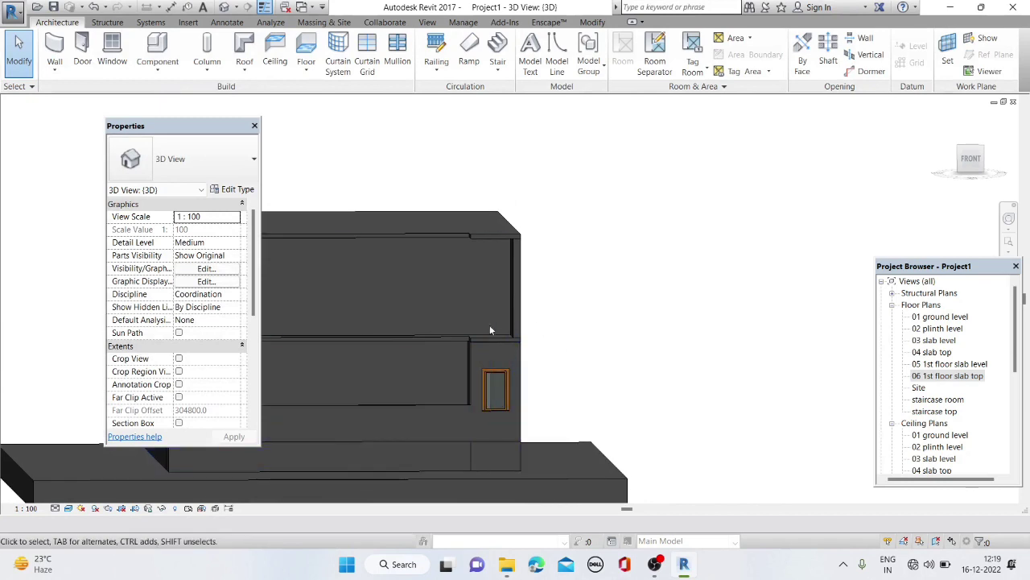
click(971, 159)
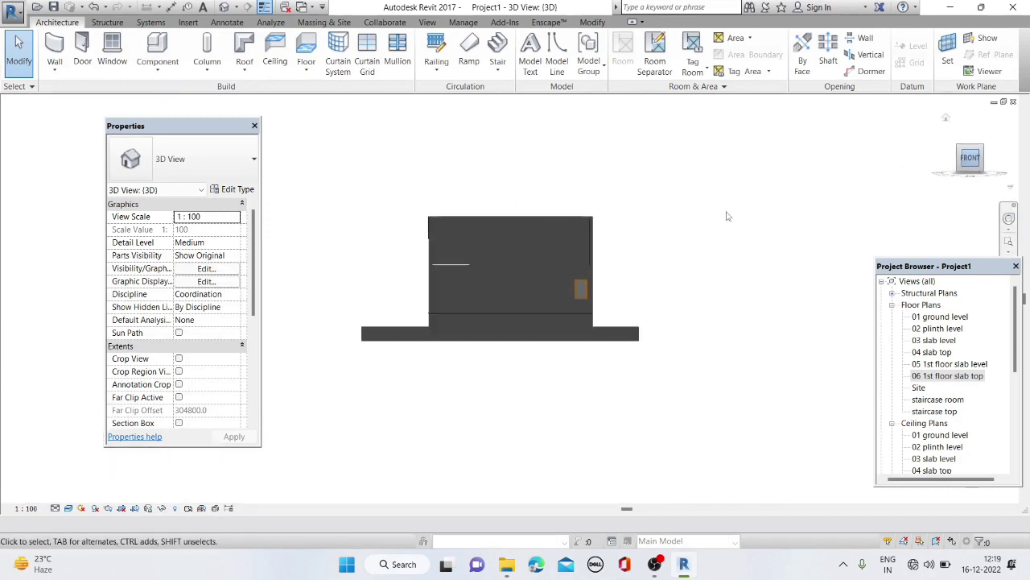
scroll(595, 314, up, 5)
Create an in-place Generic Models component named Generic Models 1
click(158, 71)
click(177, 113)
scroll(451, 242, down, 1)
scroll(450, 273, down, 2)
click(519, 425)
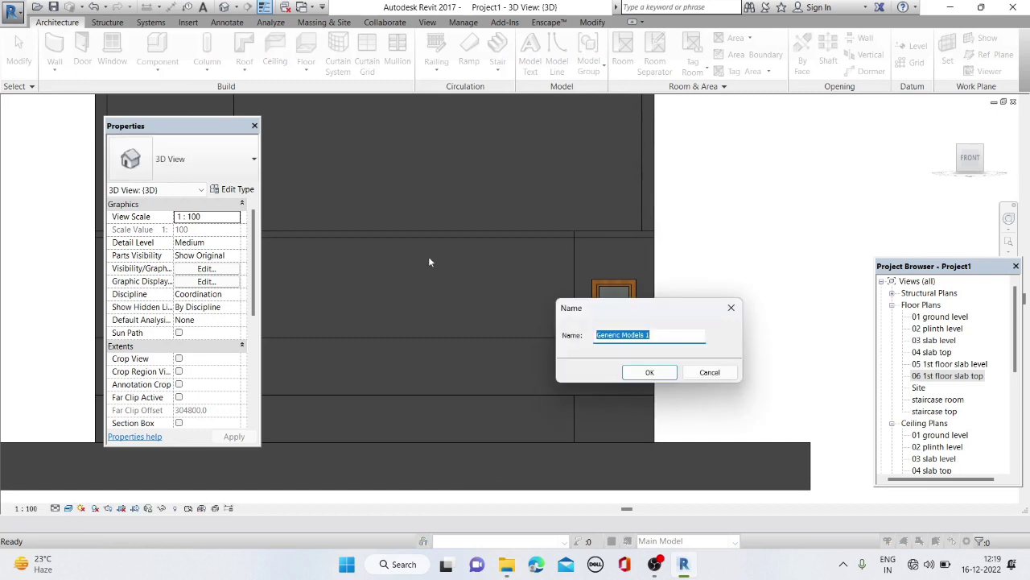
click(643, 372)
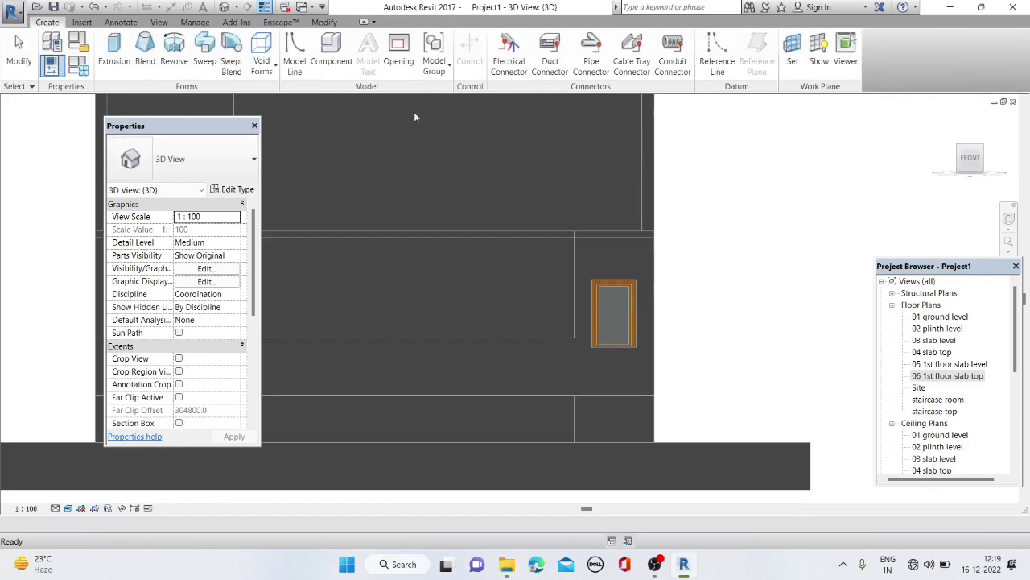
Pick the wall face as work plane and start a rectangle extrusion sketch
click(793, 50)
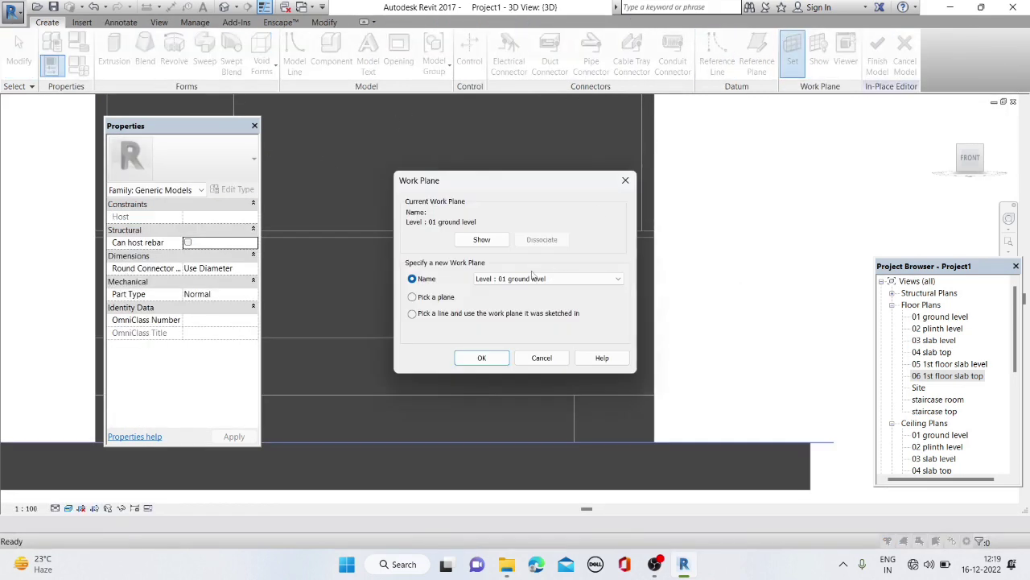
click(480, 357)
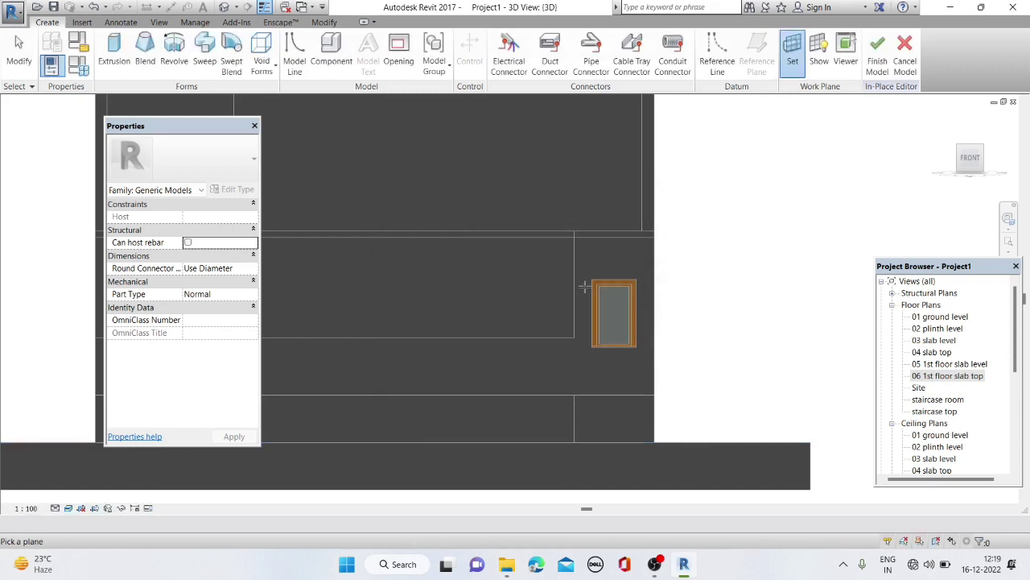
click(338, 198)
click(114, 50)
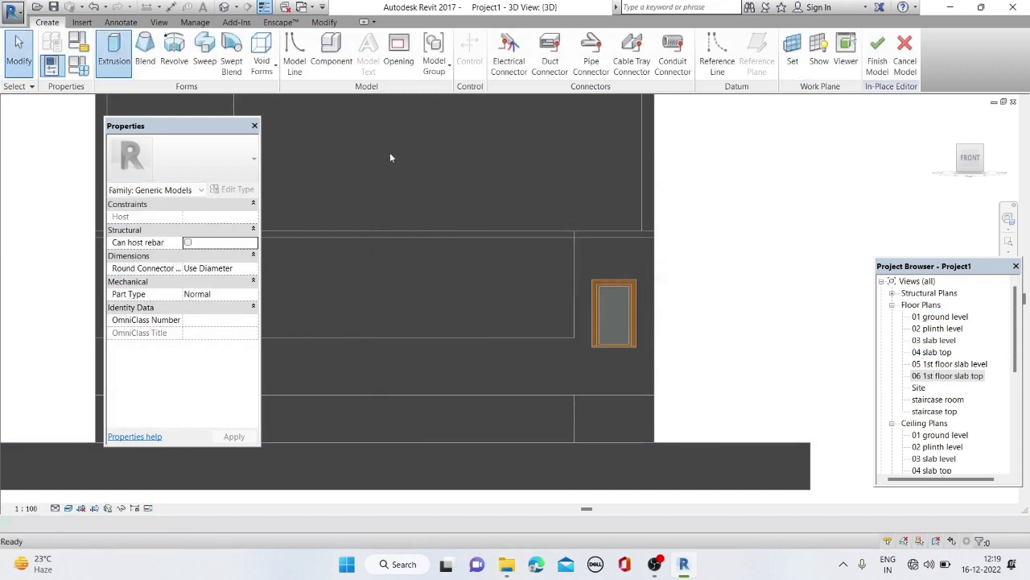
click(674, 41)
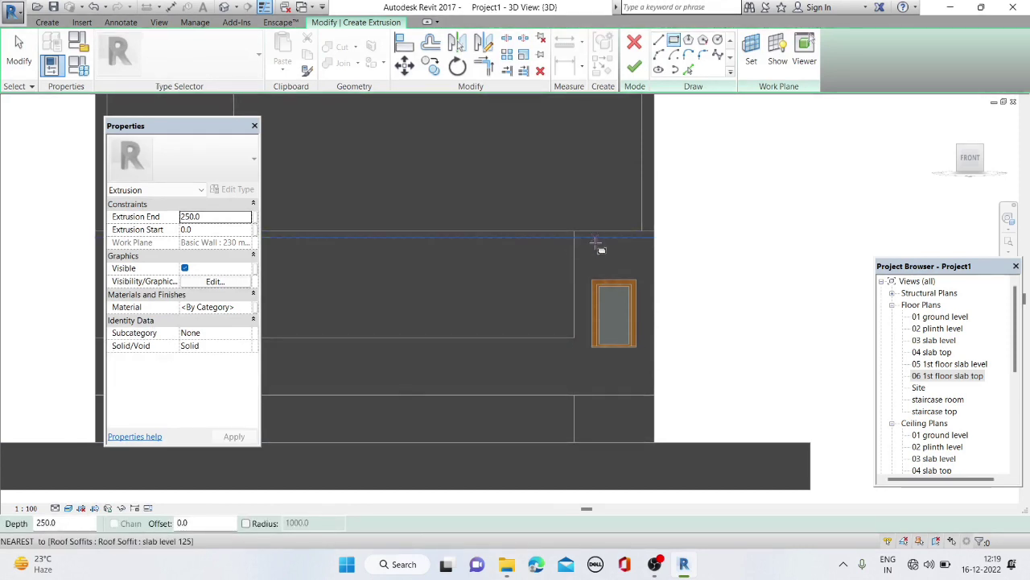
Sketch a thin vertical slot rectangle from the roof soffit edge and nudge one side left
click(595, 240)
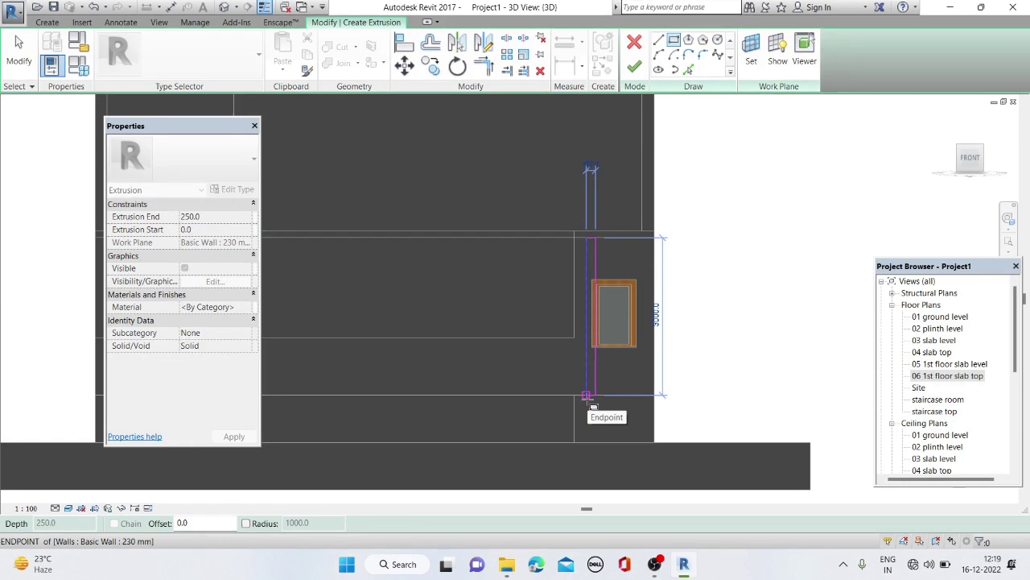
click(587, 396)
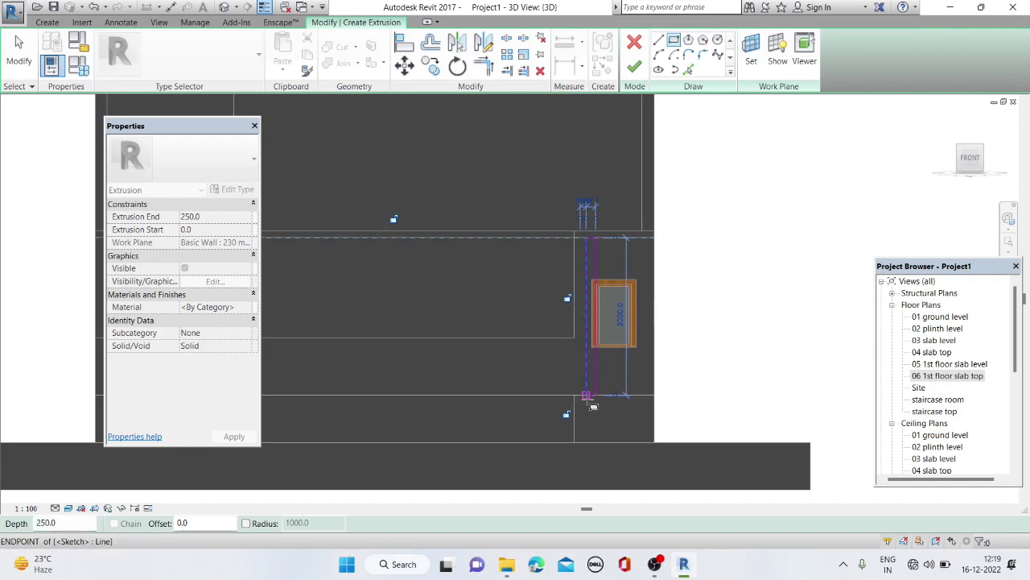
scroll(555, 233, up, 2)
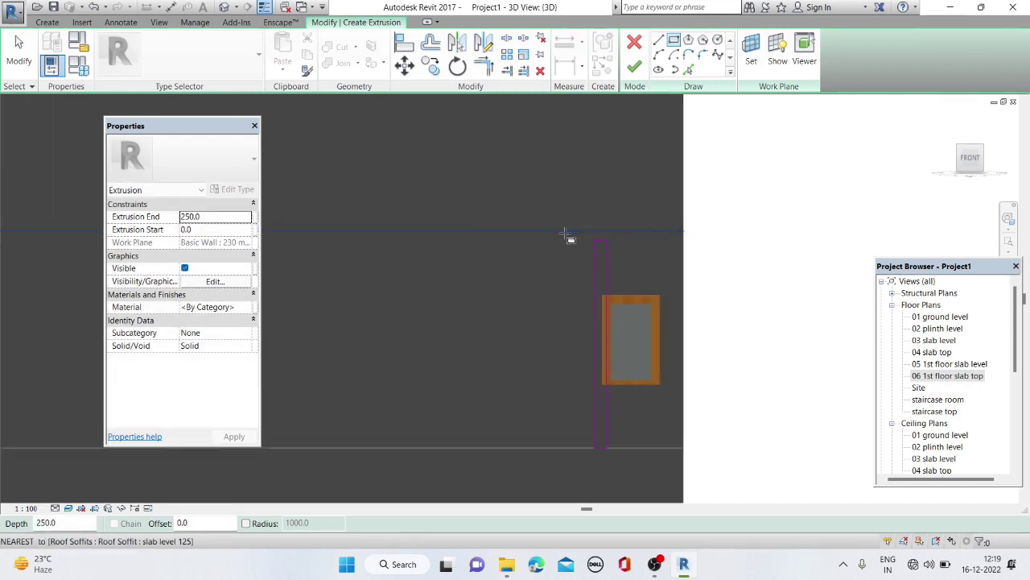
key(Escape)
click(612, 294)
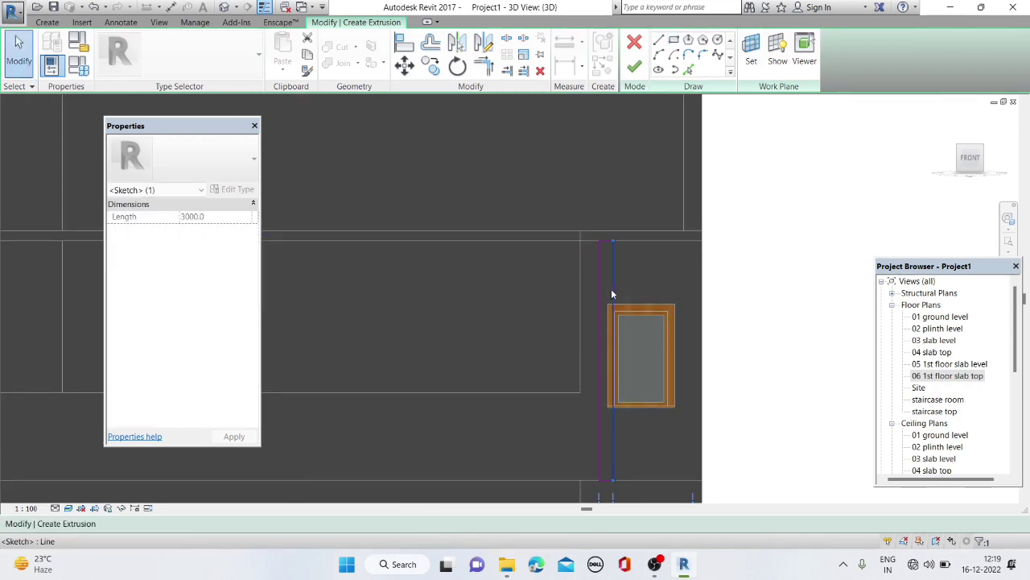
key(Left)
key(Left)
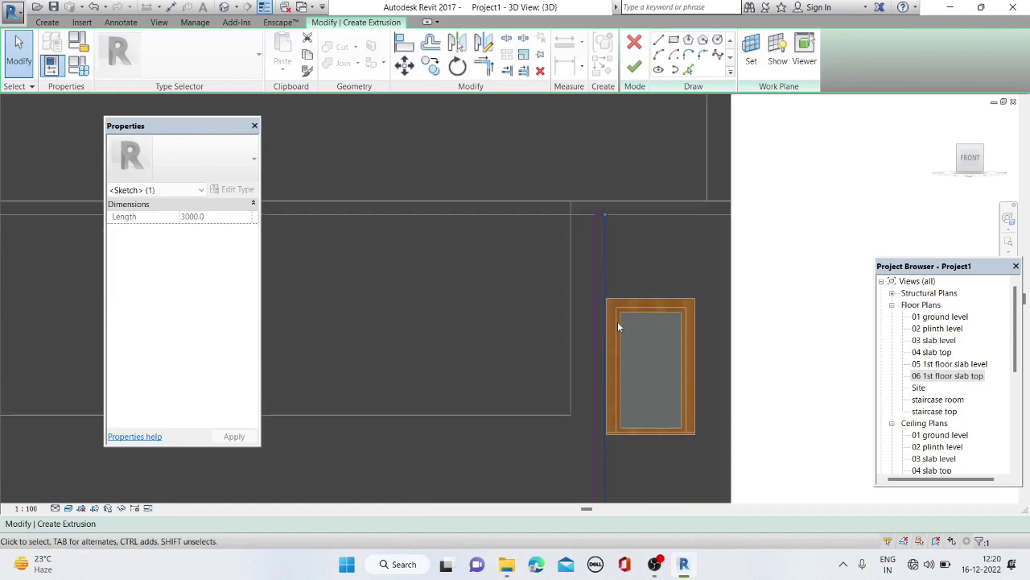
scroll(618, 321, up, 2)
scroll(616, 321, down, 1)
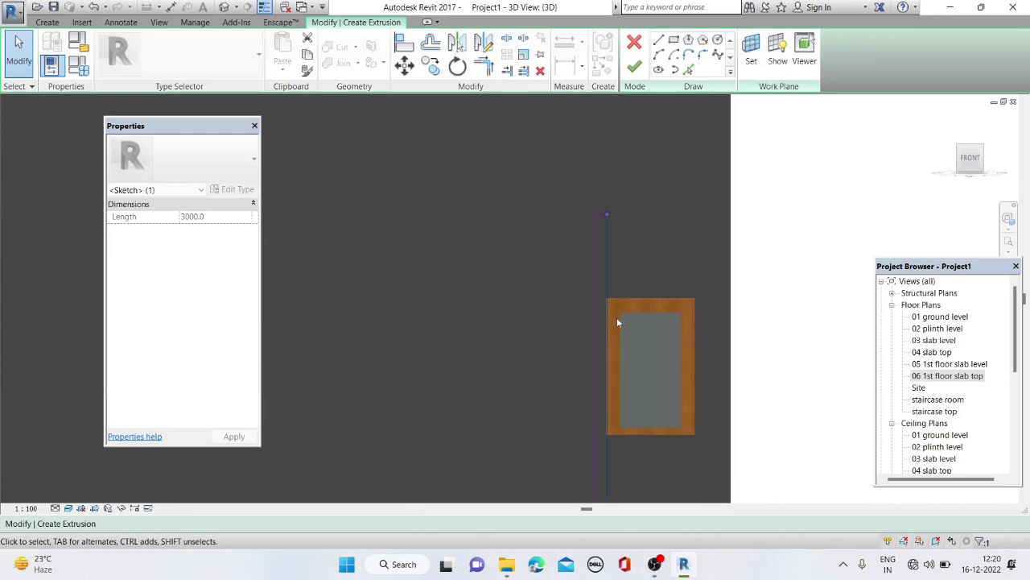
click(584, 255)
scroll(624, 198, down, 1)
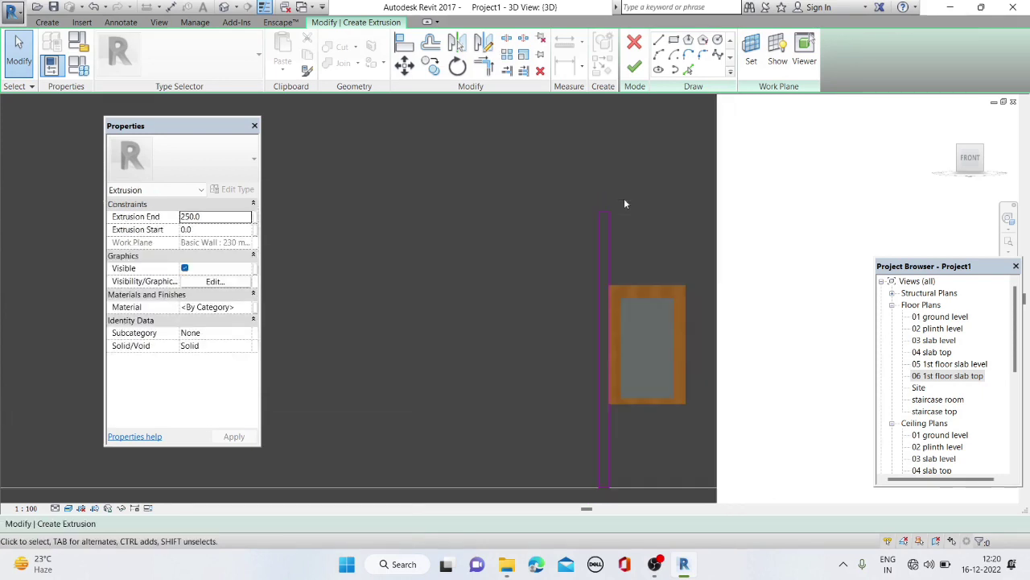
scroll(624, 205, down, 1)
Move the four slot sketch lines to a new position
click(597, 464)
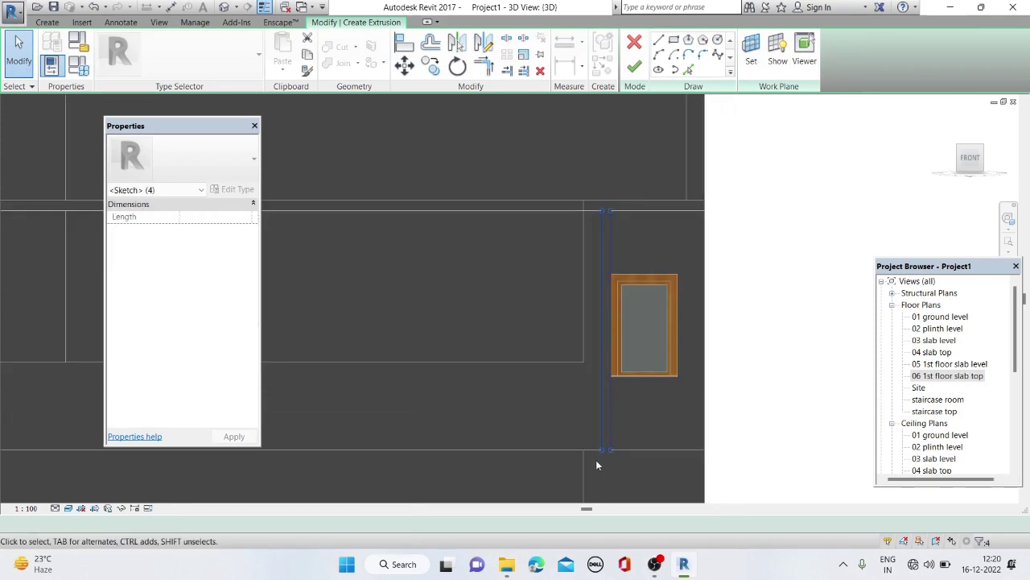
click(431, 66)
scroll(603, 201, up, 1)
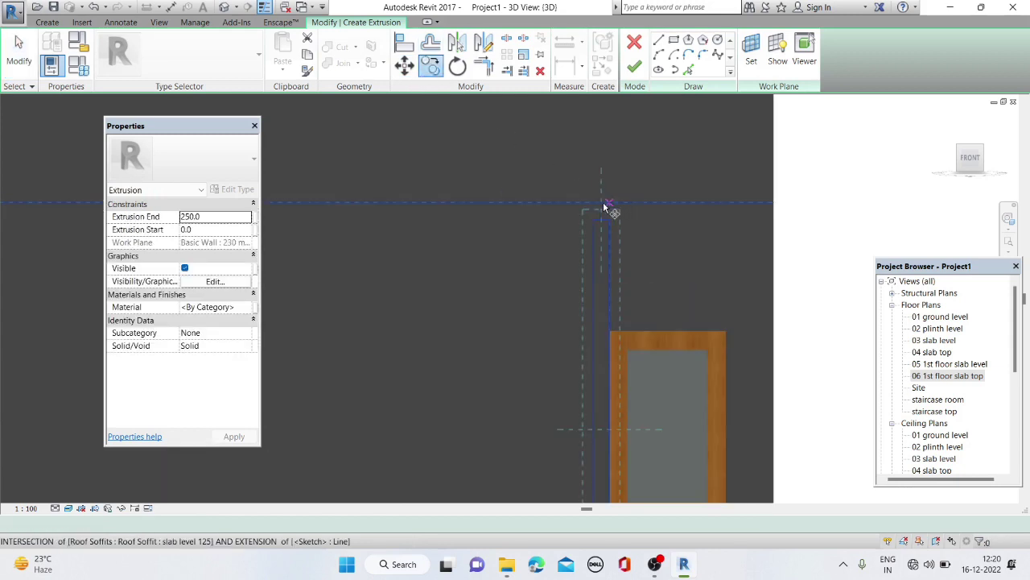
scroll(602, 221, up, 1)
click(585, 213)
scroll(585, 213, down, 1)
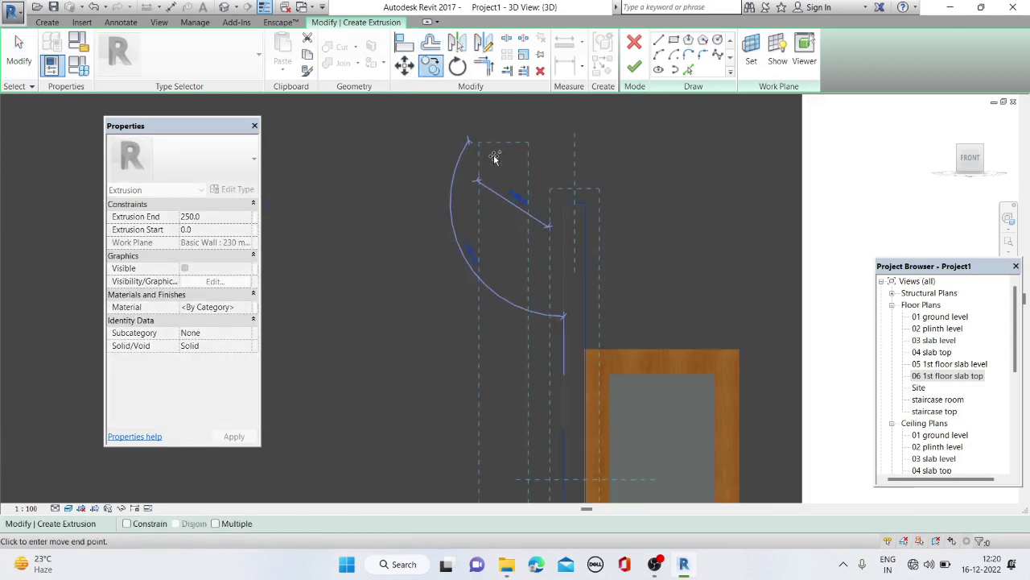
scroll(644, 218, down, 1)
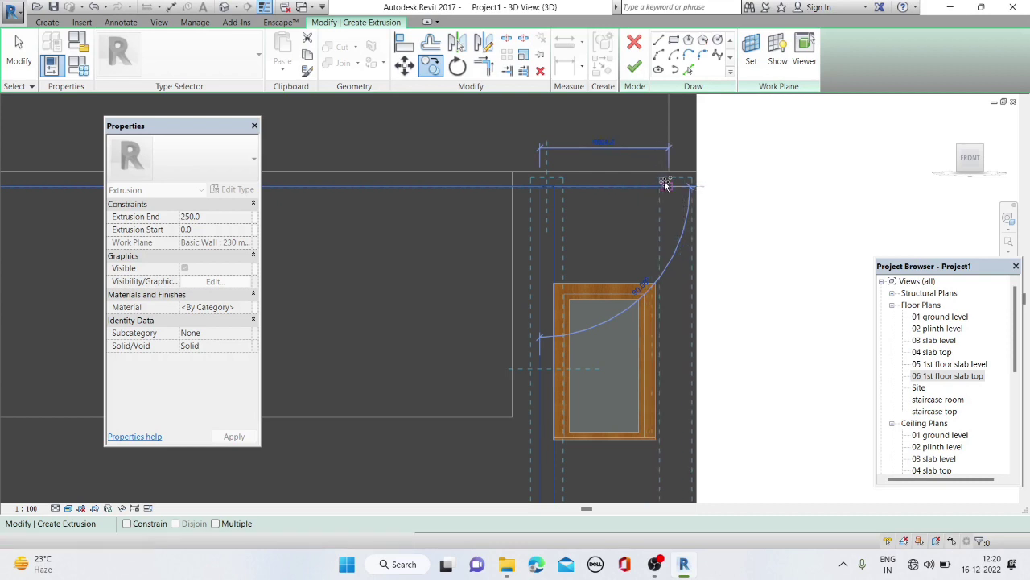
click(660, 184)
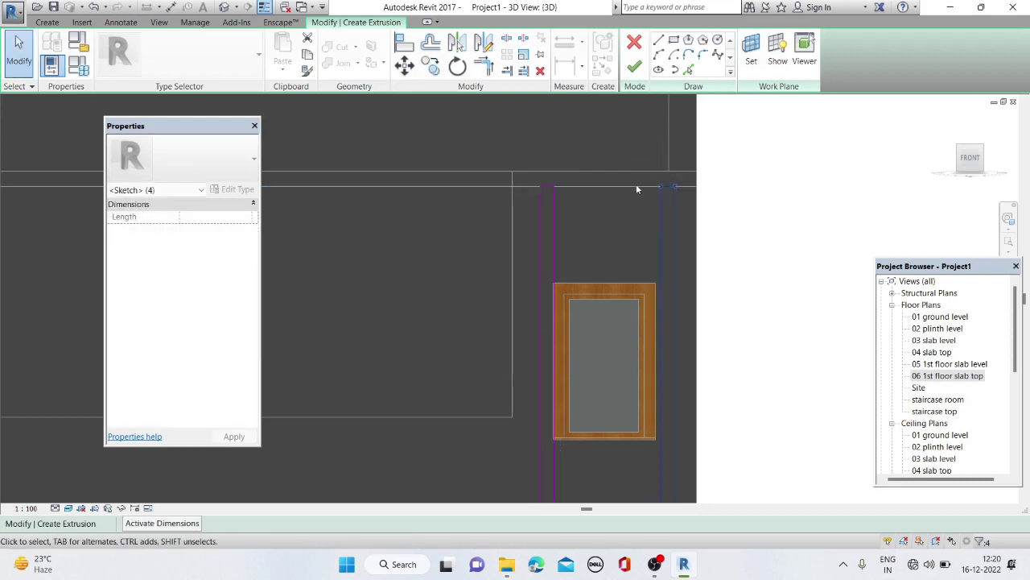
scroll(577, 207, down, 1)
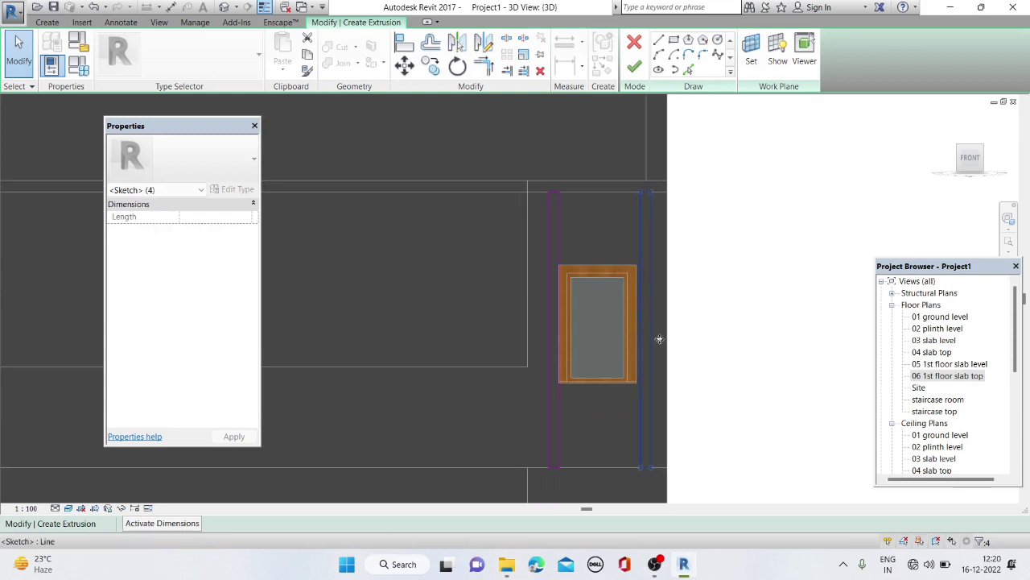
scroll(653, 338, up, 1)
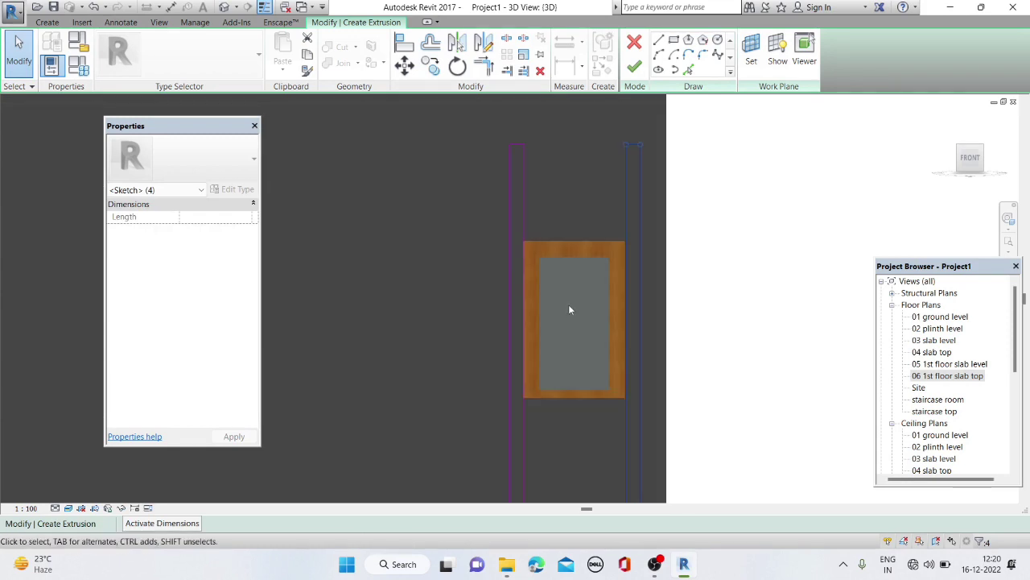
scroll(568, 306, down, 1)
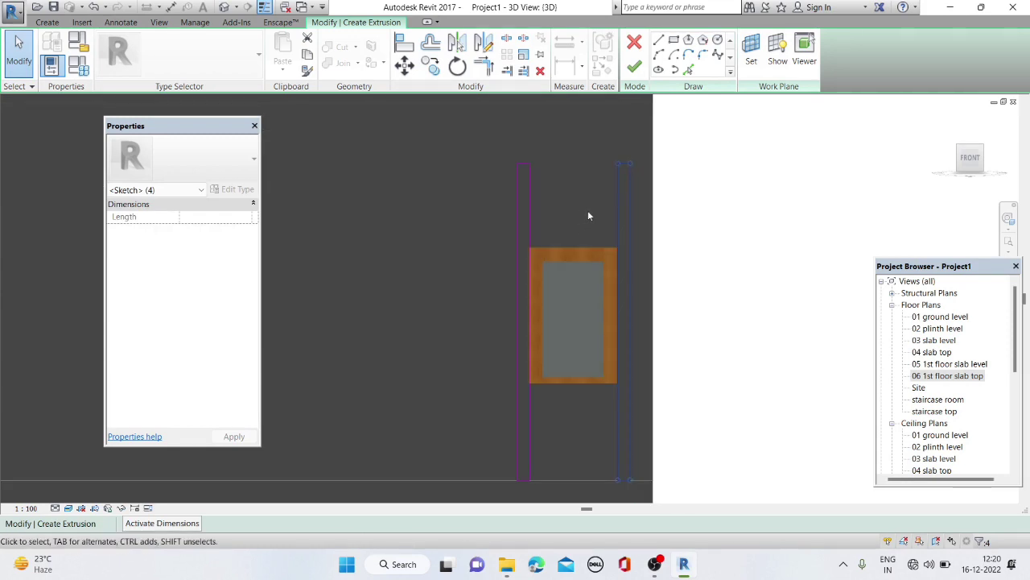
Copy the slot sketch from the wall endpoint to place a second slot to the left
click(431, 67)
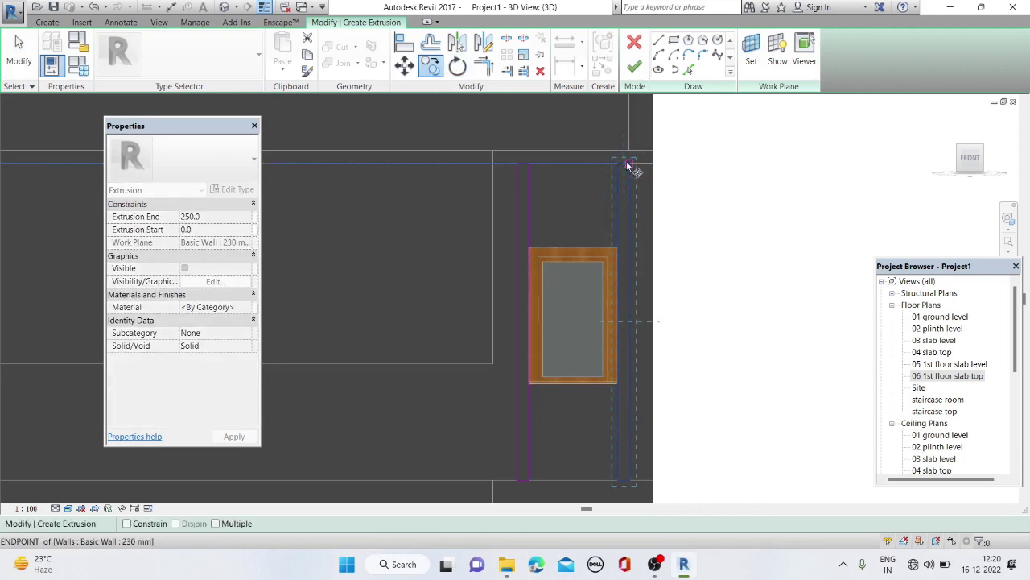
click(629, 164)
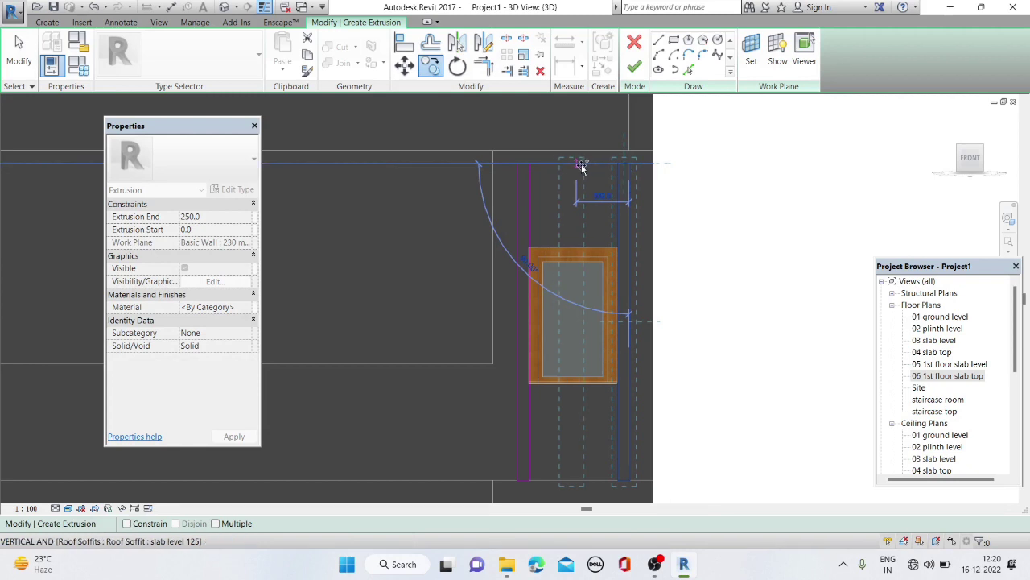
click(581, 166)
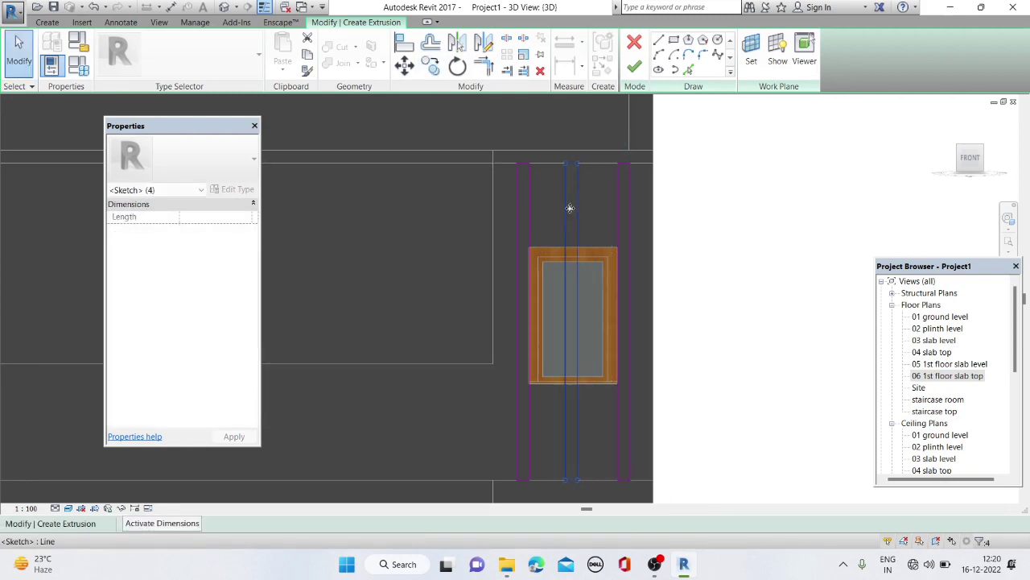
scroll(555, 200, down, 2)
scroll(573, 359, up, 2)
scroll(570, 382, up, 1)
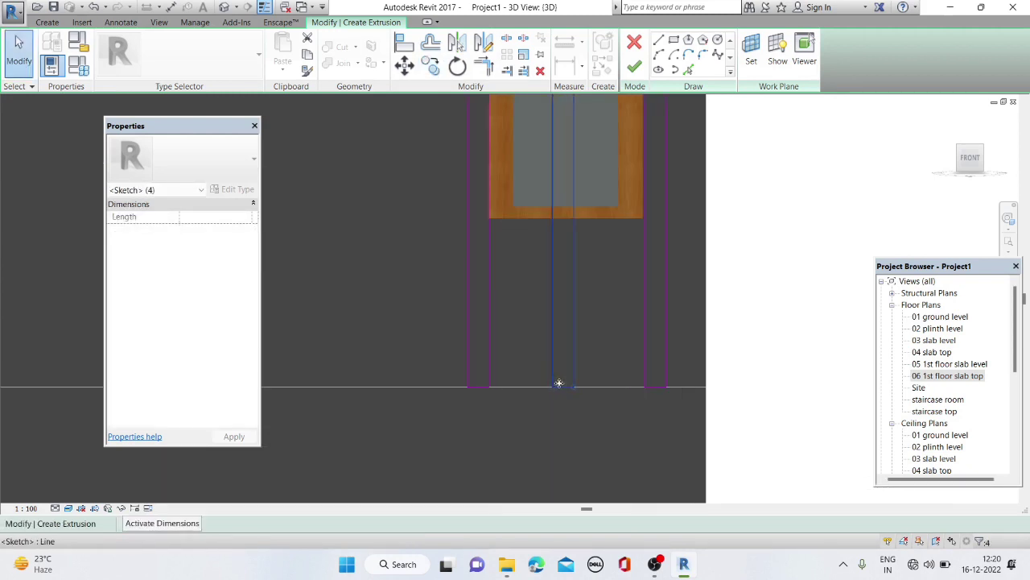
scroll(562, 387, up, 2)
key(Escape)
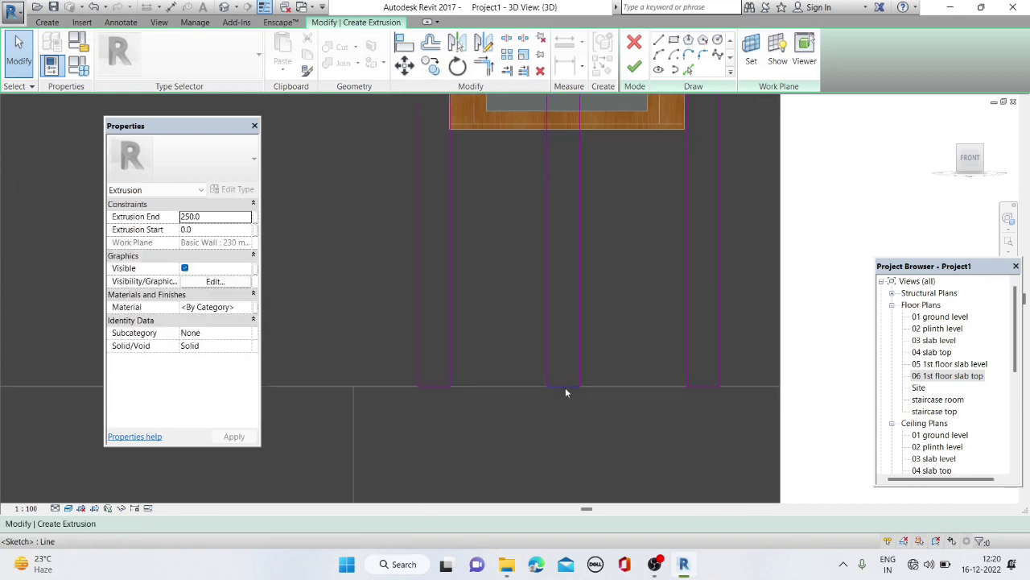
click(541, 152)
scroll(557, 281, down, 2)
Draw a new vertical sketch line with LI and dismiss the overlapping-lines warning
click(562, 256)
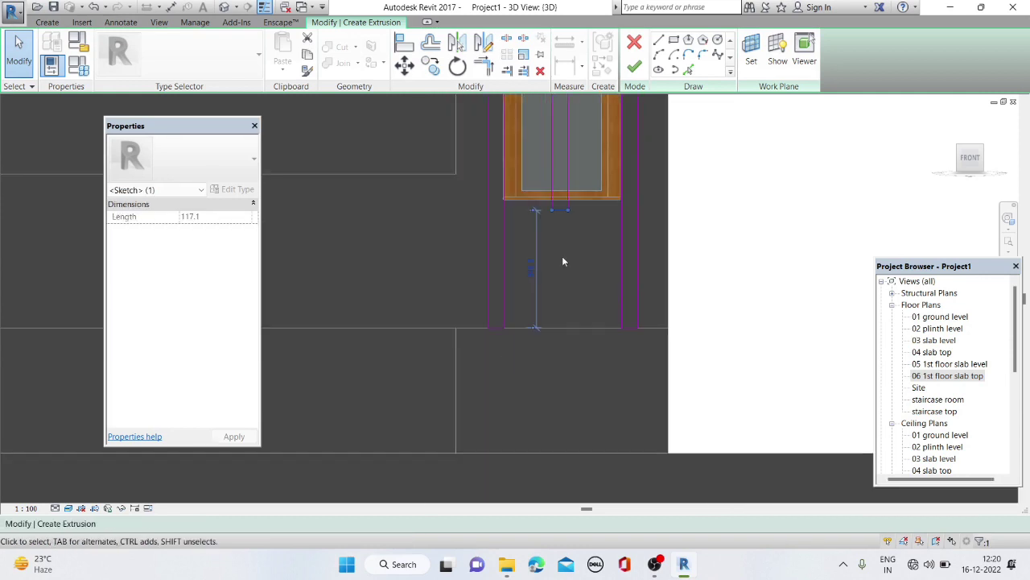
scroll(545, 167, down, 2)
scroll(544, 187, down, 1)
scroll(554, 125, up, 2)
key(l)
key(i)
click(555, 305)
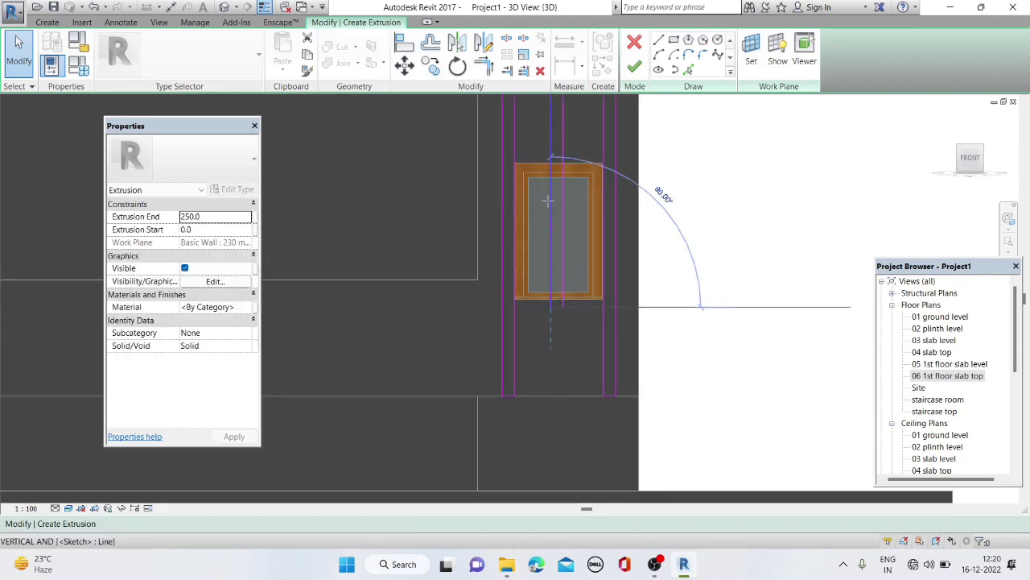
click(549, 157)
key(Escape)
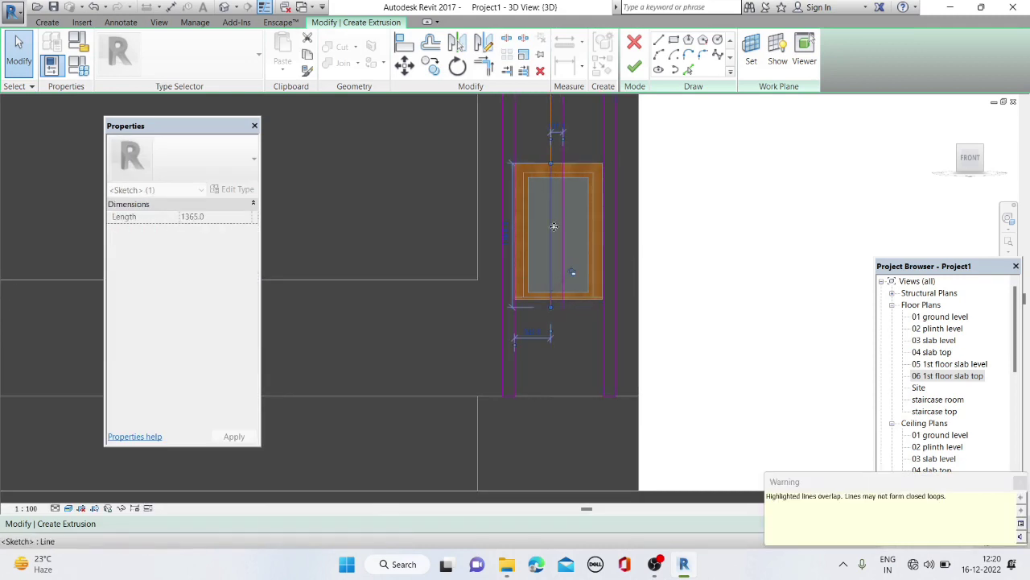
key(Escape)
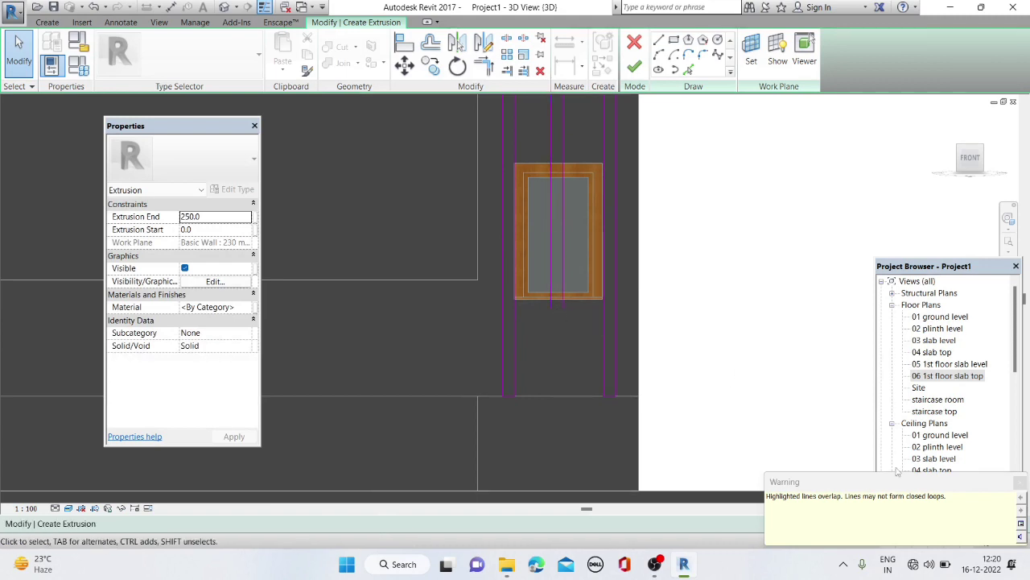
click(1020, 483)
scroll(541, 322, down, 2)
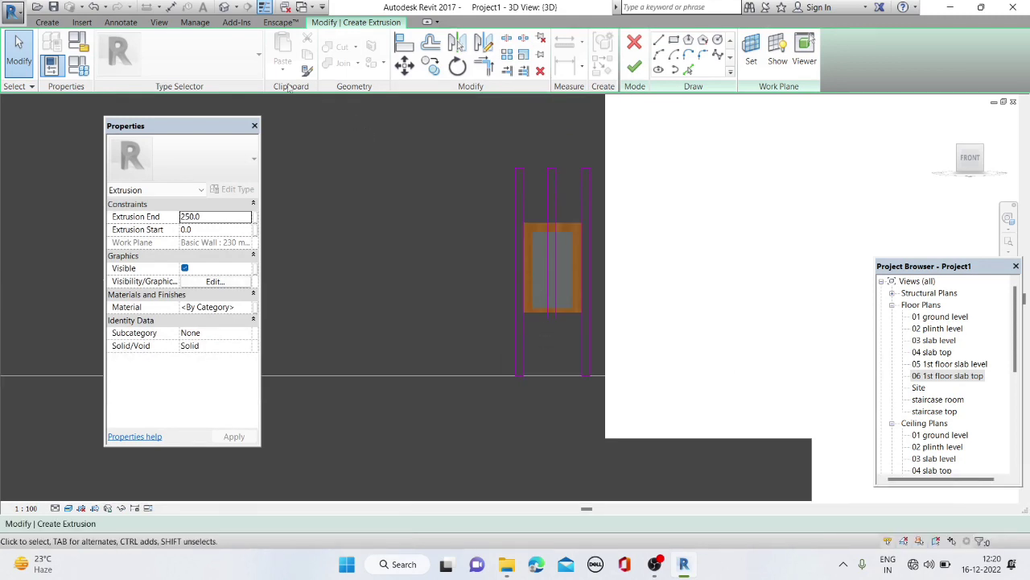
scroll(533, 234, up, 2)
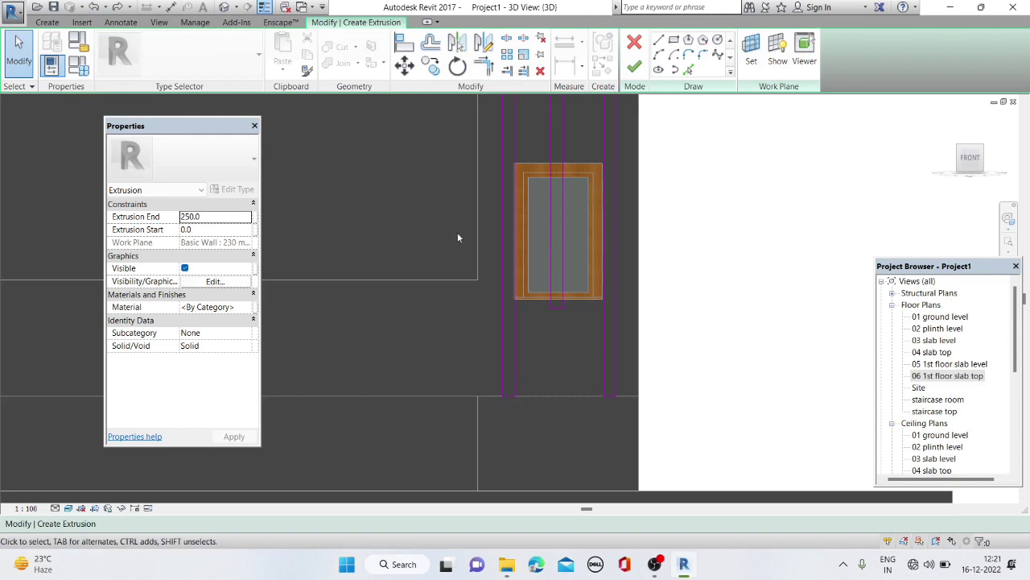
scroll(563, 265, up, 1)
Stretch the vertical line above the window to meet the window top
click(564, 269)
drag(563, 217, 565, 219)
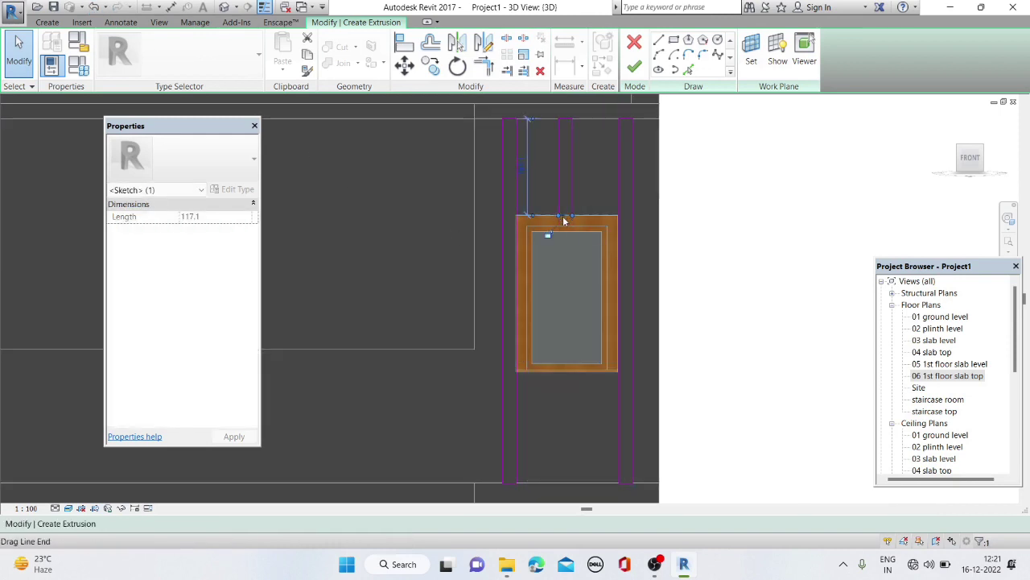
scroll(563, 276, down, 1)
key(Escape)
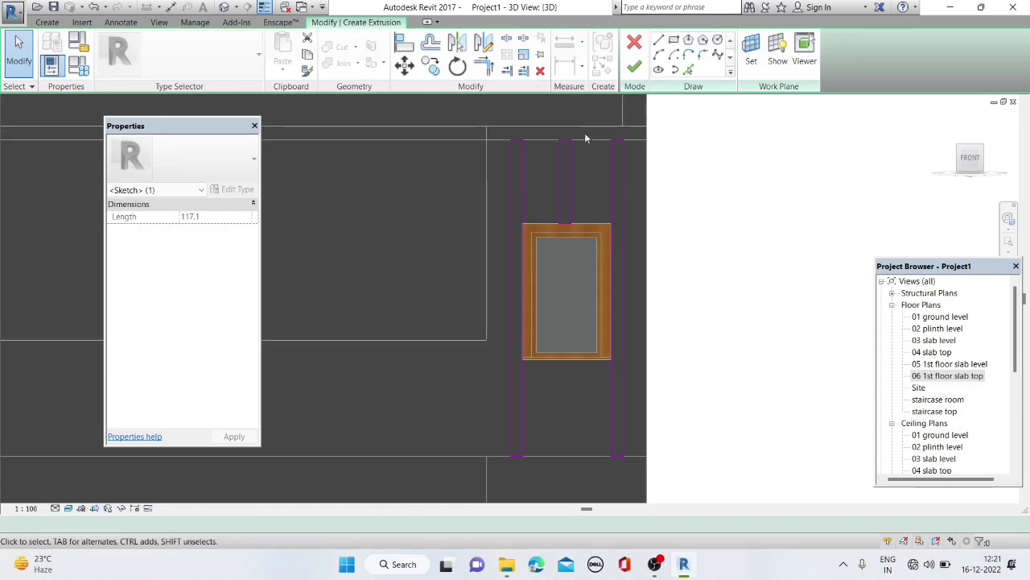
Copy the middle strip below the window and extend it to the wall's bottom edge
click(563, 216)
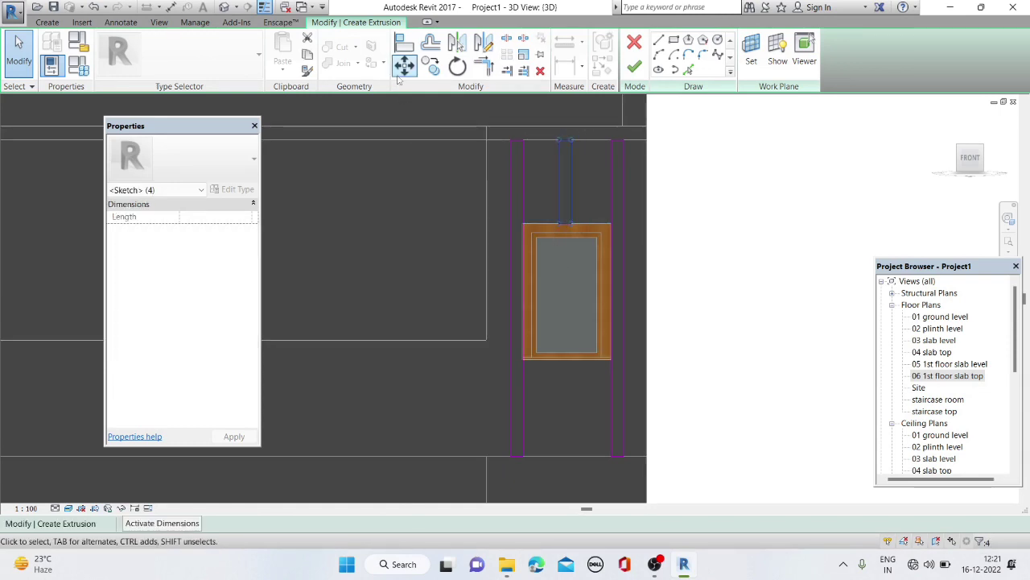
click(431, 66)
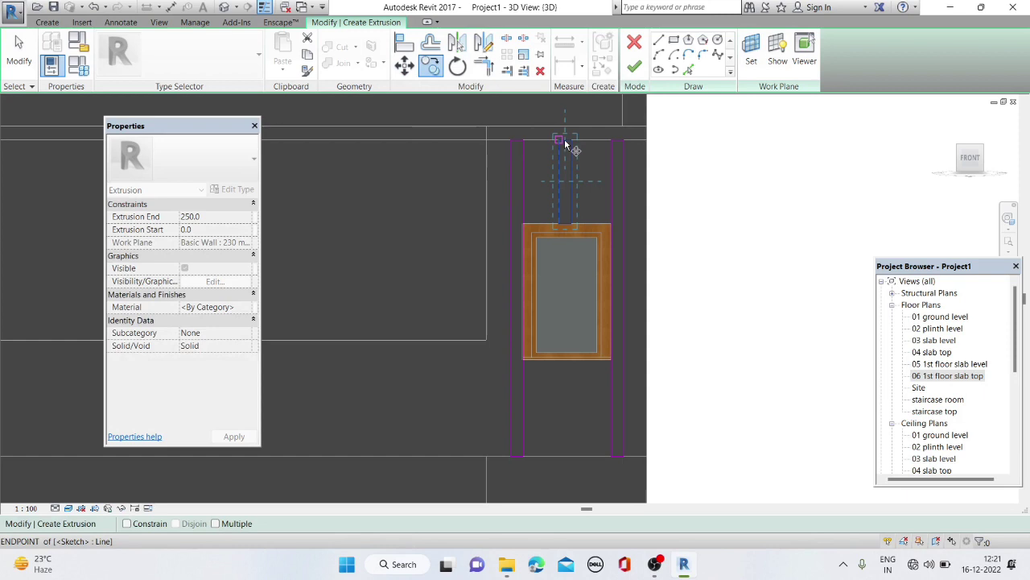
click(569, 143)
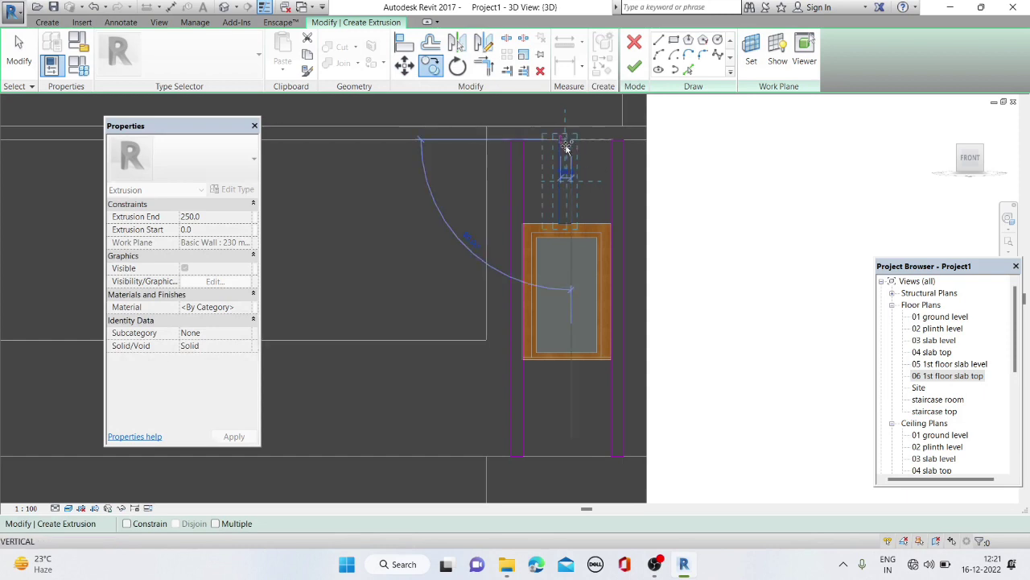
click(577, 359)
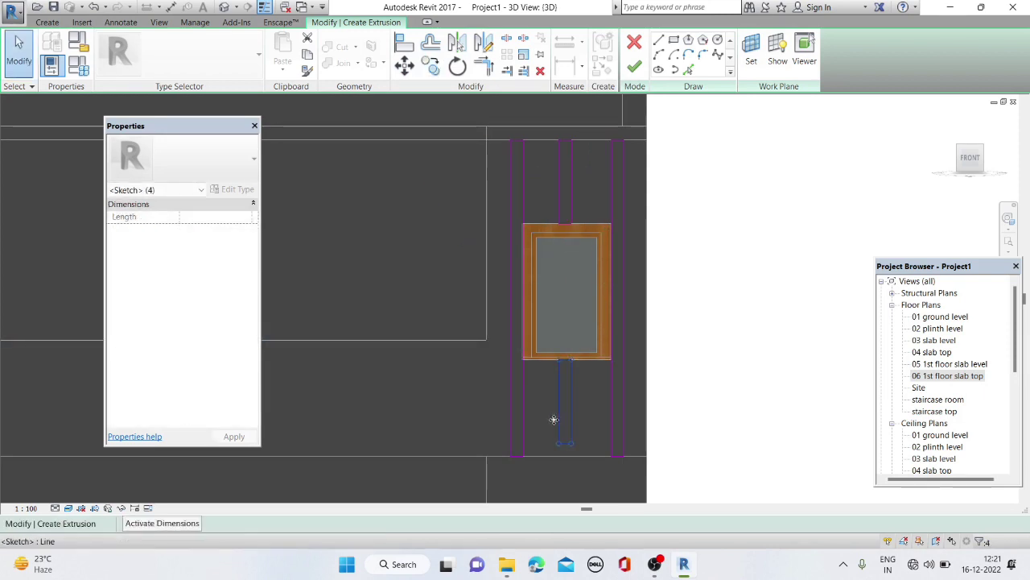
click(525, 386)
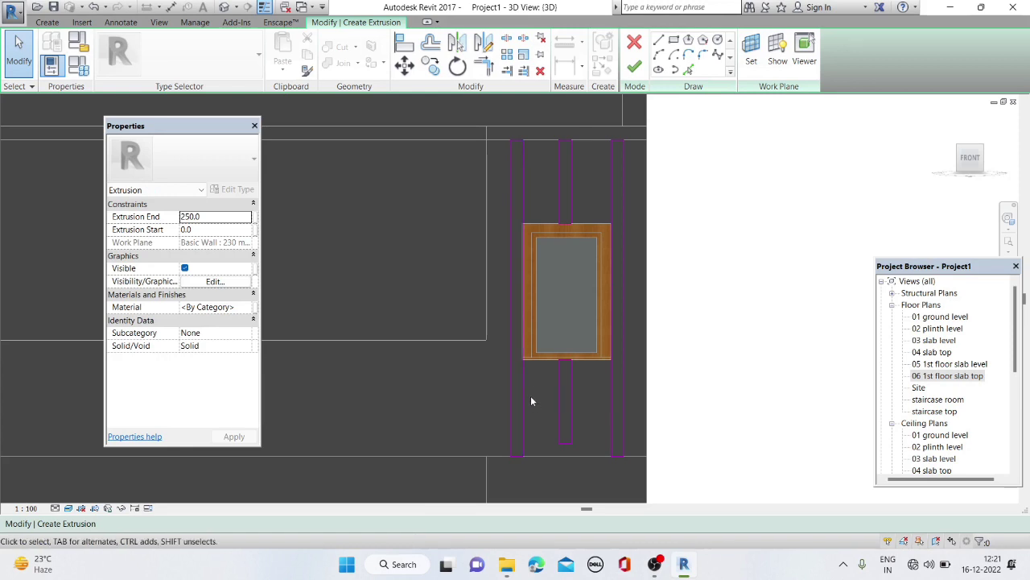
click(528, 407)
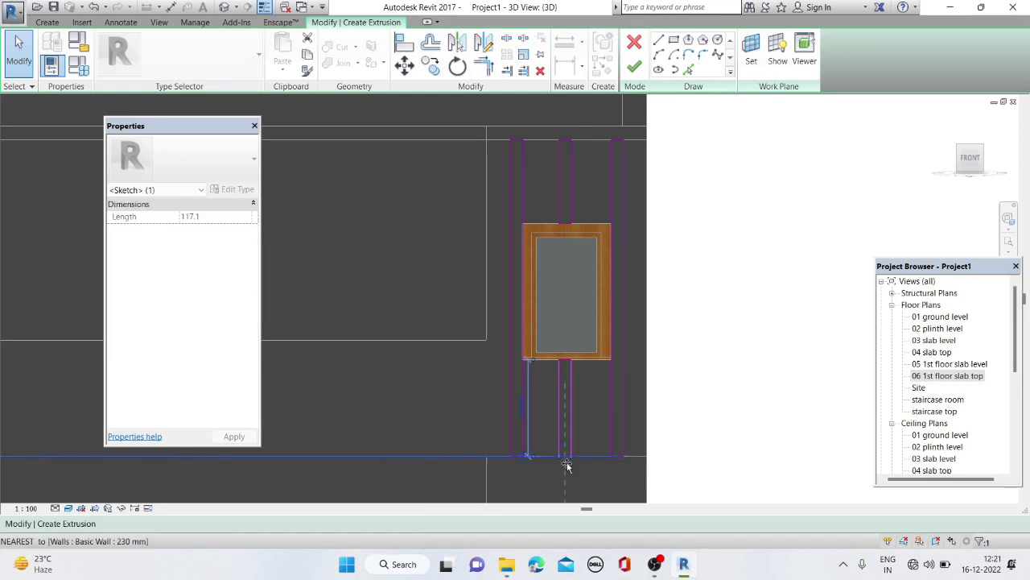
drag(566, 466, 567, 460)
click(413, 400)
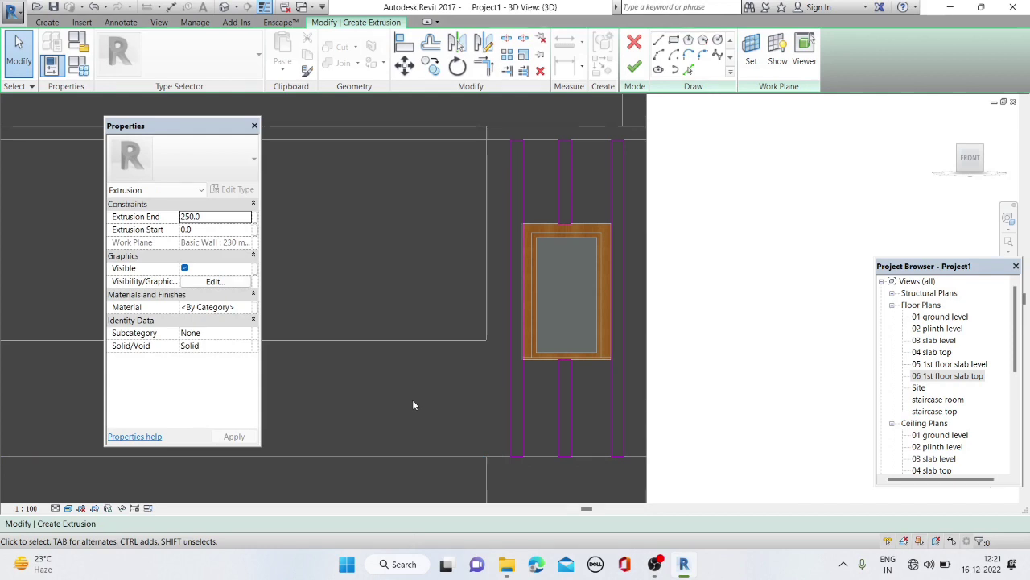
scroll(412, 399, down, 2)
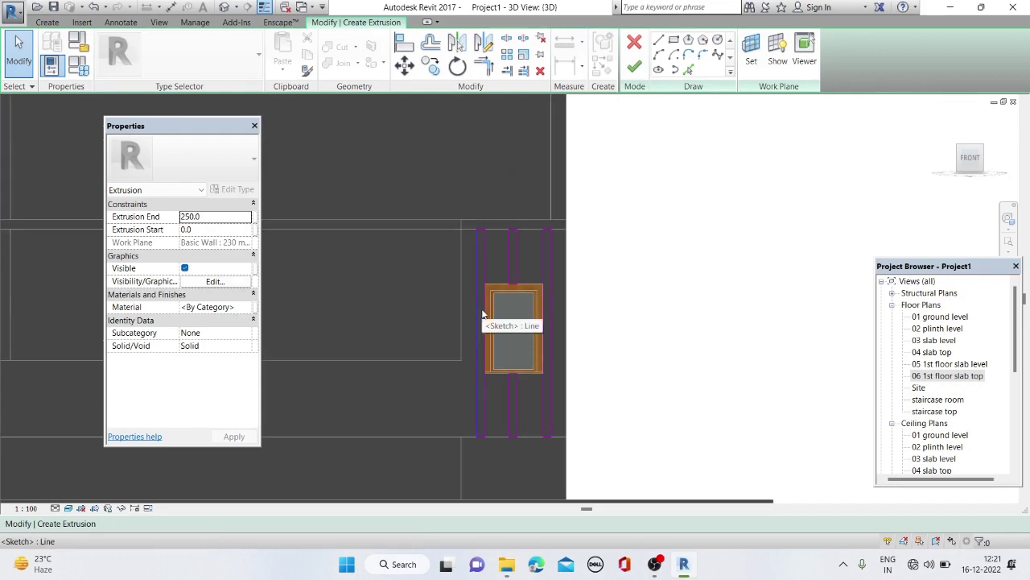
Finish the sketch and set the extrusion end depth to 120
click(627, 71)
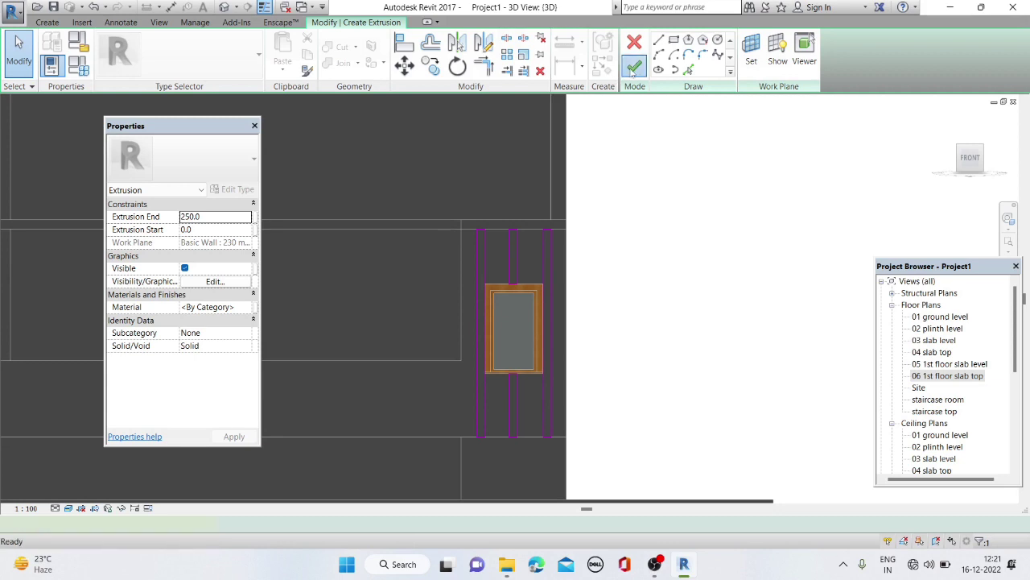
shift+middle_drag(373, 253, 515, 322)
click(211, 217)
text(120)
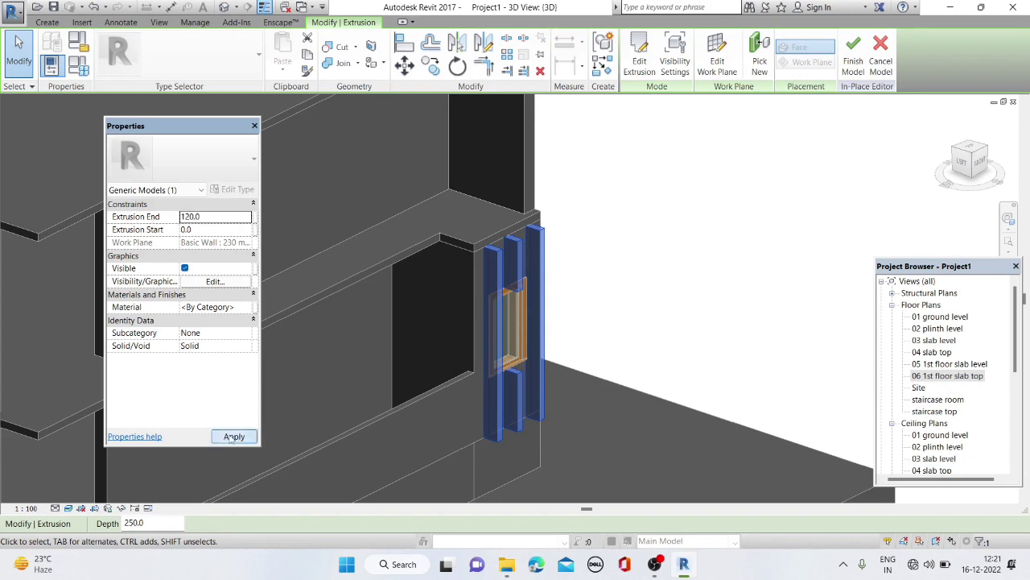
click(234, 437)
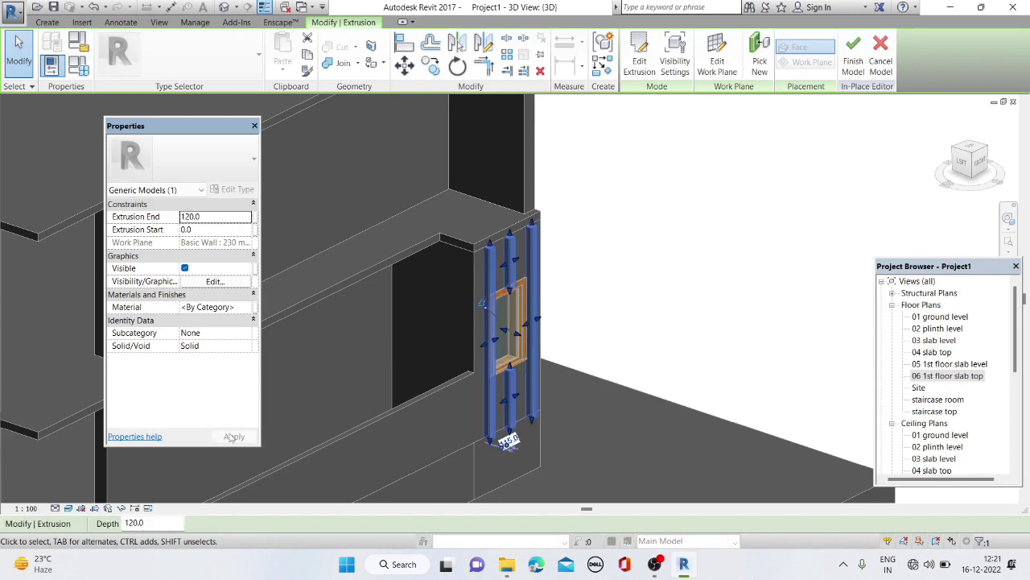
click(613, 394)
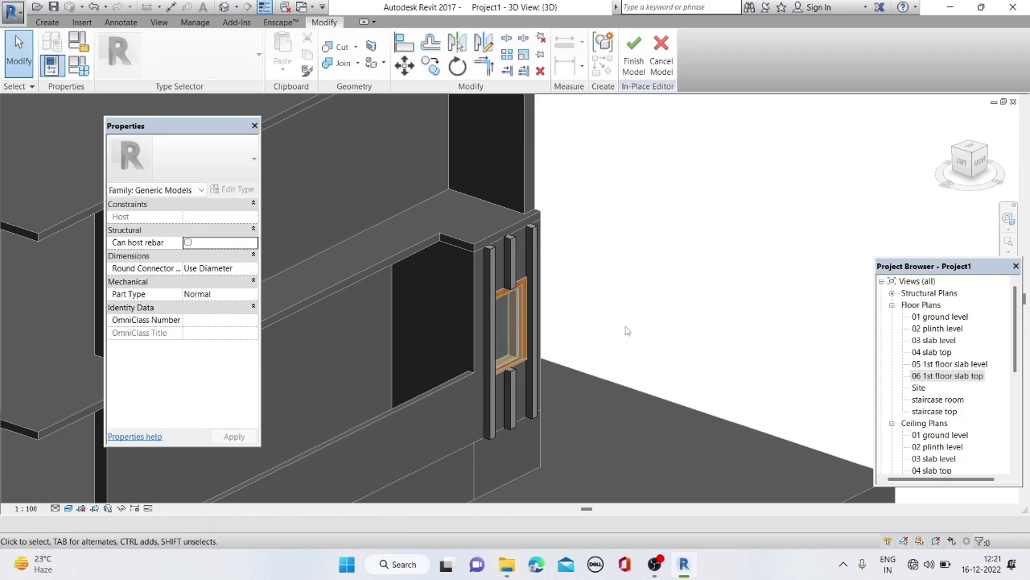
shift+middle_drag(627, 330, 524, 252)
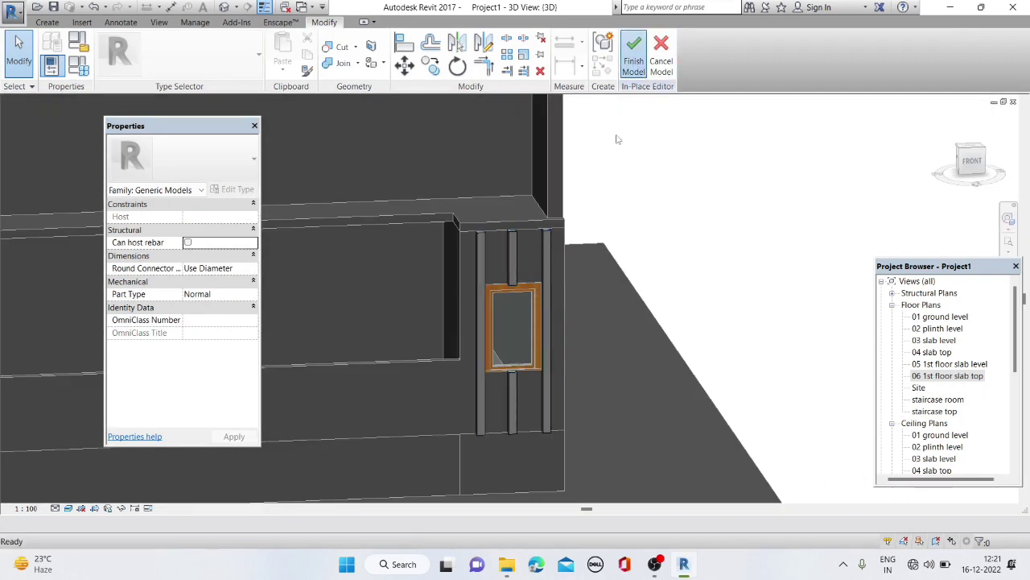
Finish the in-place model and orbit to inspect the fins around the window
click(633, 56)
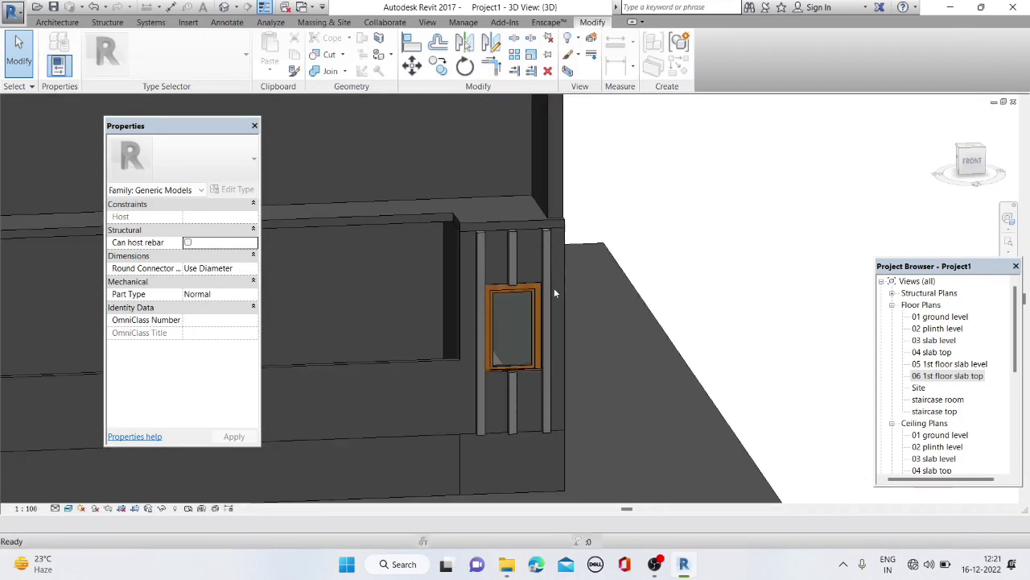
shift+middle_drag(554, 293, 539, 209)
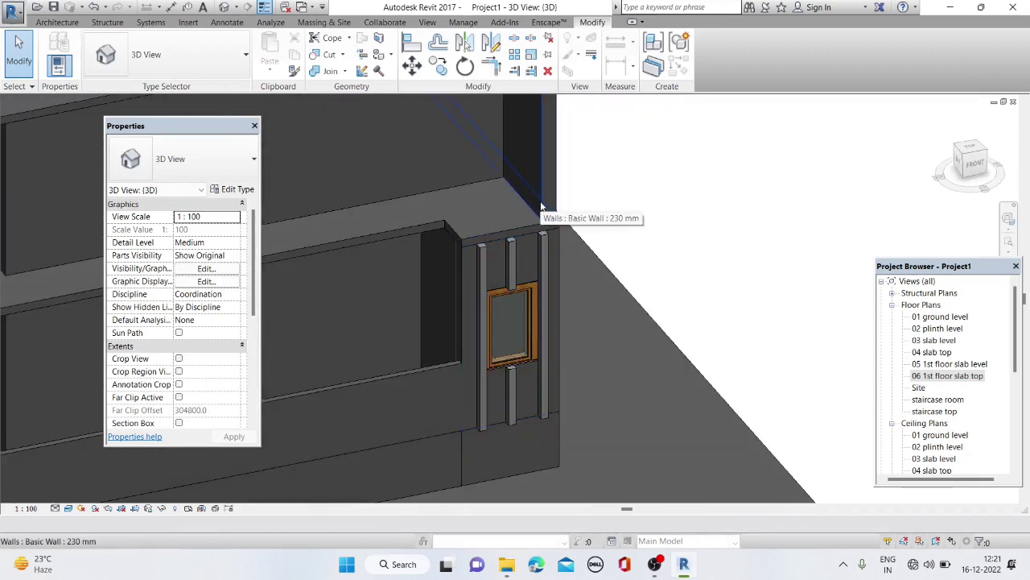
mouse_move(532, 229)
shift+middle_down()
mouse_move(535, 205)
mouse_move(560, 229)
shift+middle_up()
scroll(535, 205, up, 2)
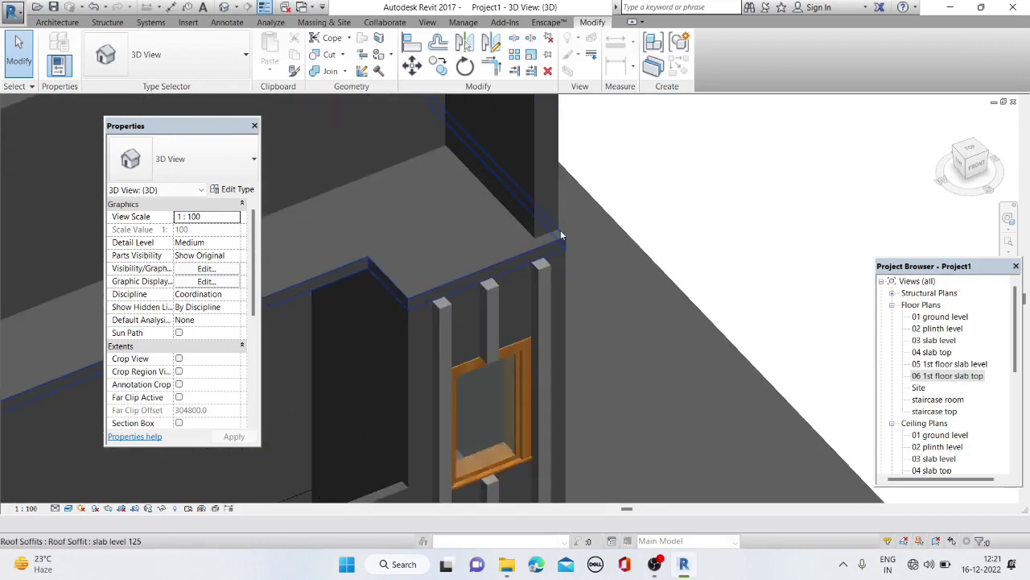
scroll(557, 227, up, 2)
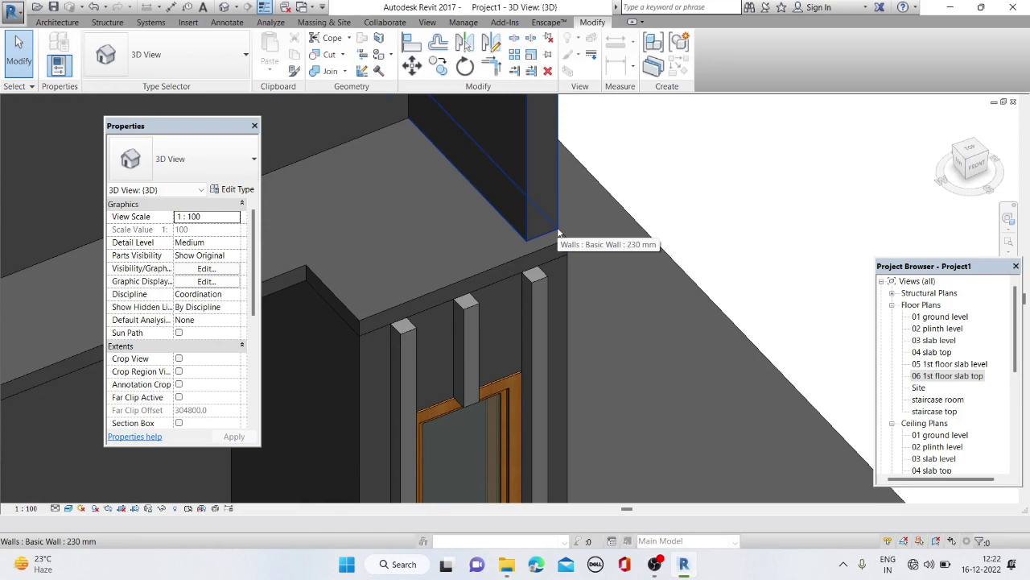
Open the 04 slab top floor plan
double_click(932, 352)
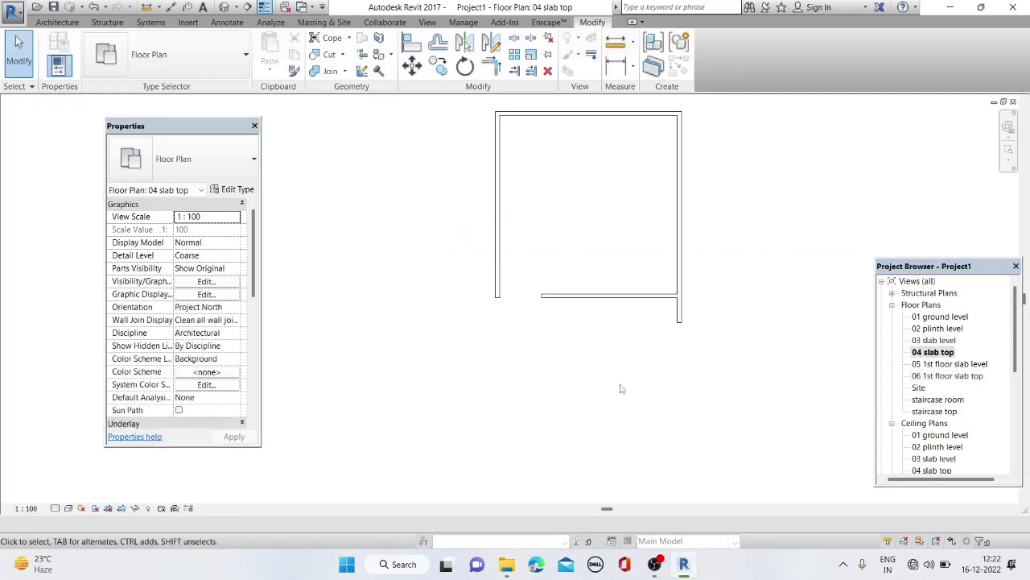
scroll(644, 314, up, 2)
scroll(644, 312, up, 1)
scroll(650, 311, down, 1)
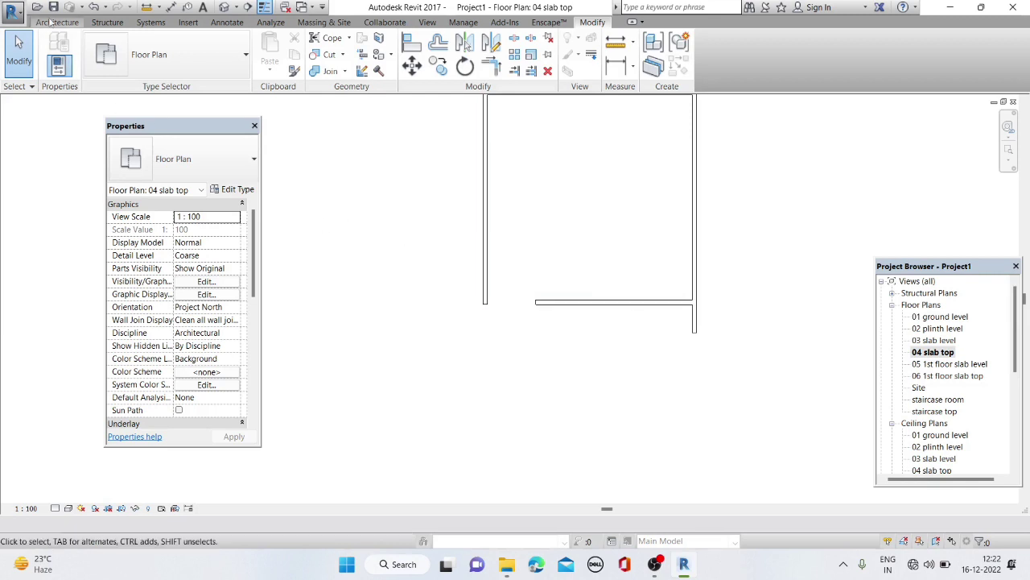
click(184, 159)
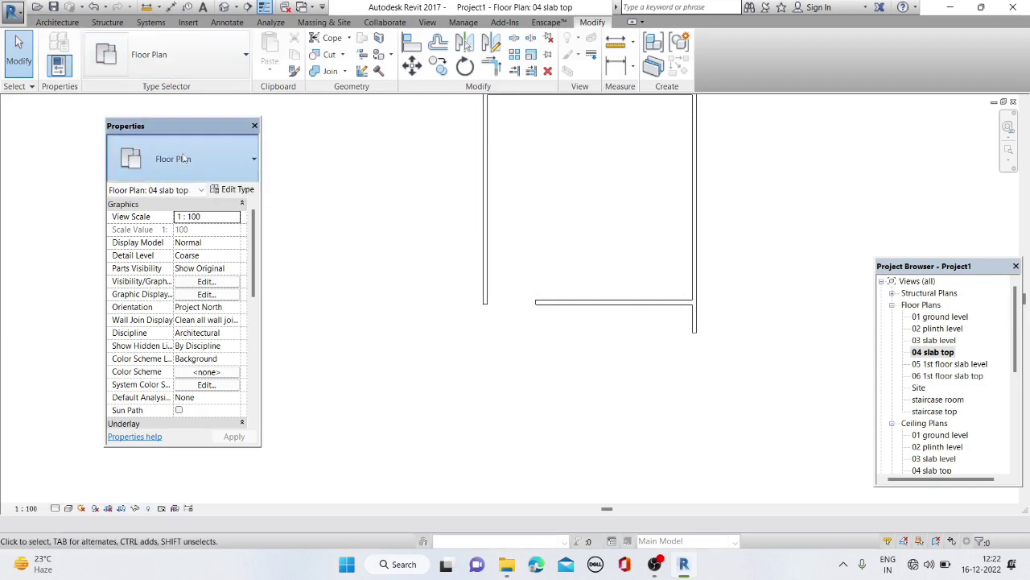
click(50, 23)
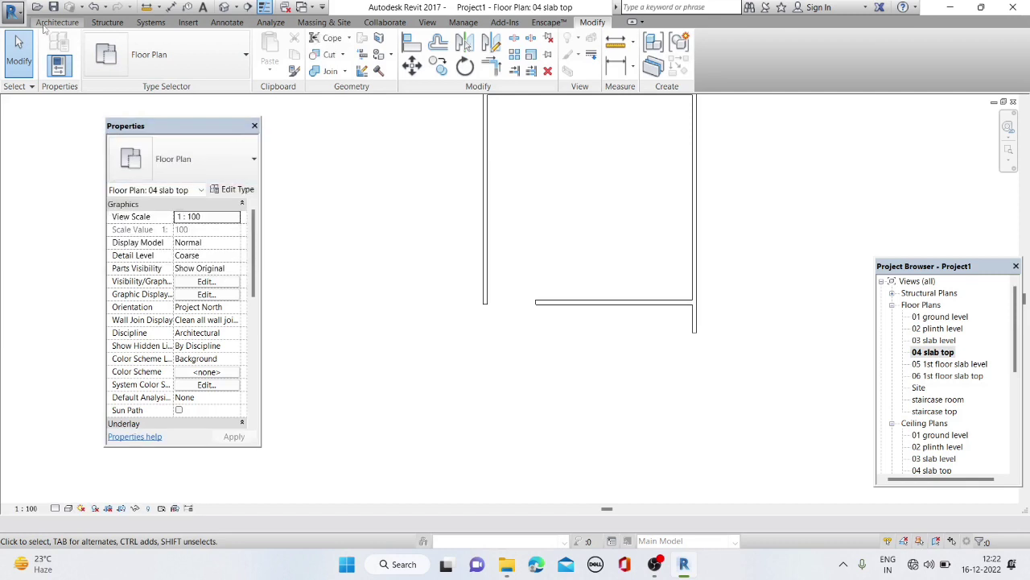
Draw a horizontal 230 mm basic wall starting at the existing wall's endpoint
click(50, 22)
click(55, 48)
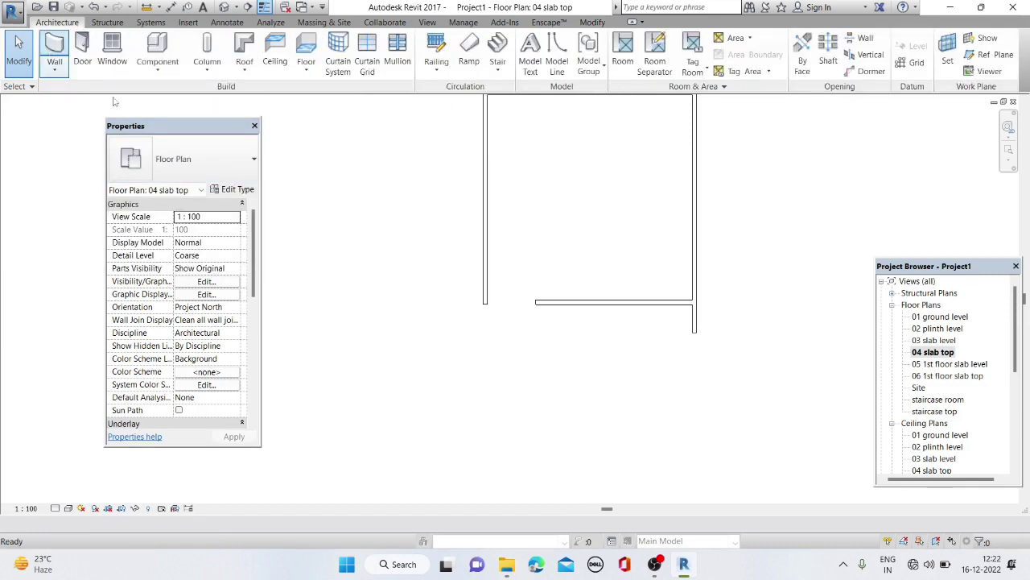
click(170, 161)
click(143, 248)
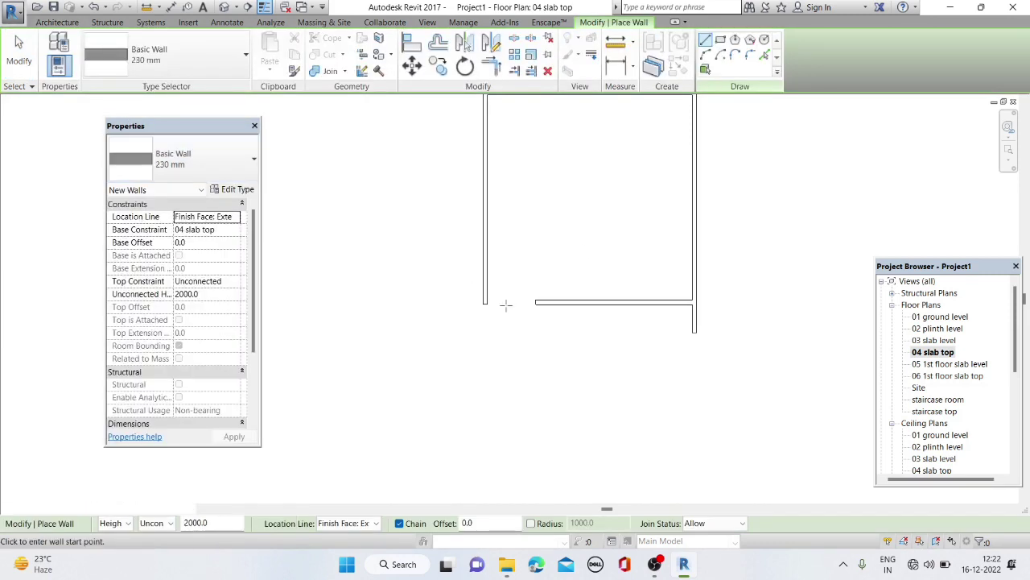
scroll(697, 332, up, 2)
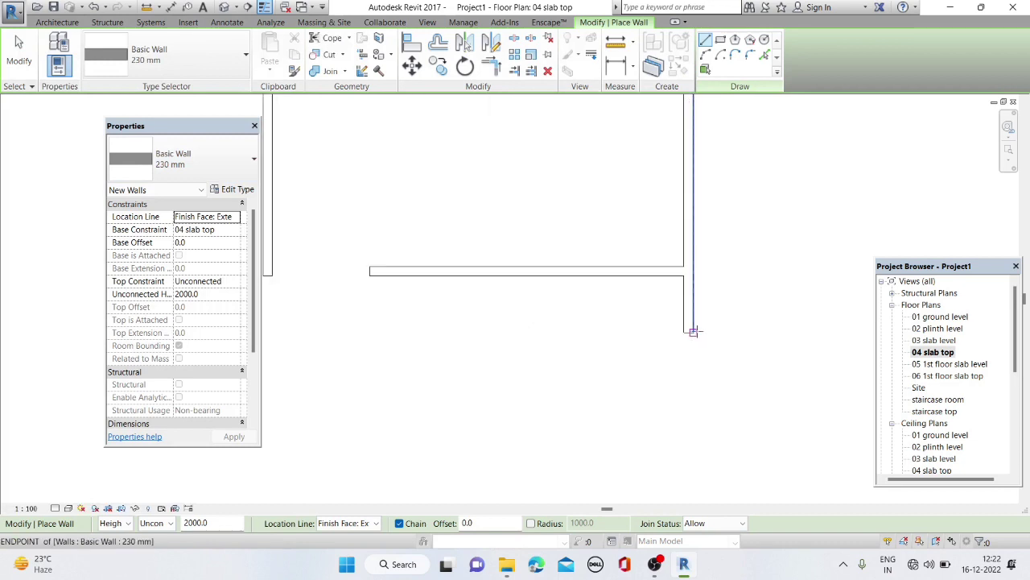
click(693, 332)
scroll(595, 328, down, 1)
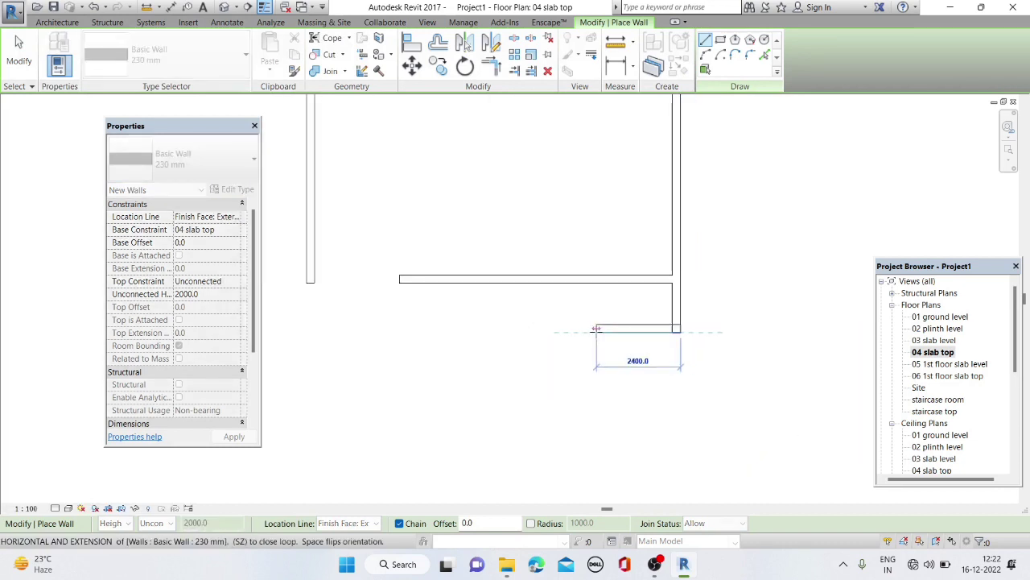
click(614, 330)
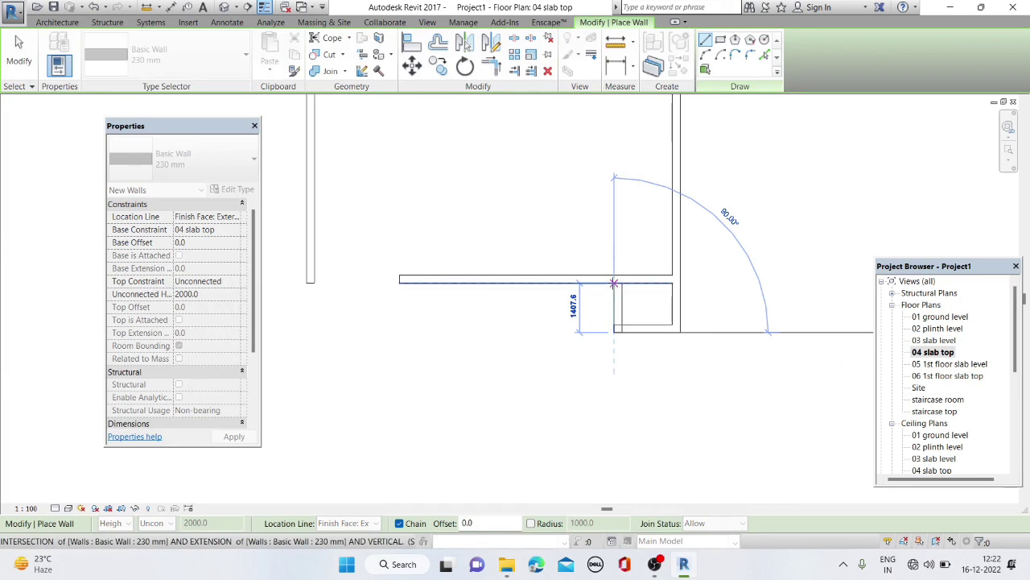
key(Escape)
key(Escape)
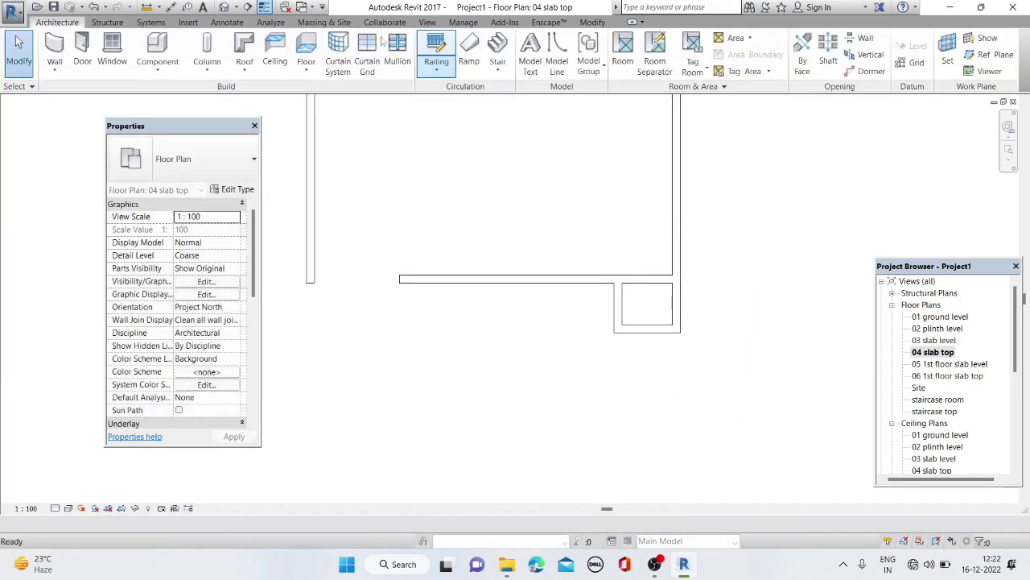
In the default 3D view, lower the new wall above the window to 1238.8 mm
click(224, 7)
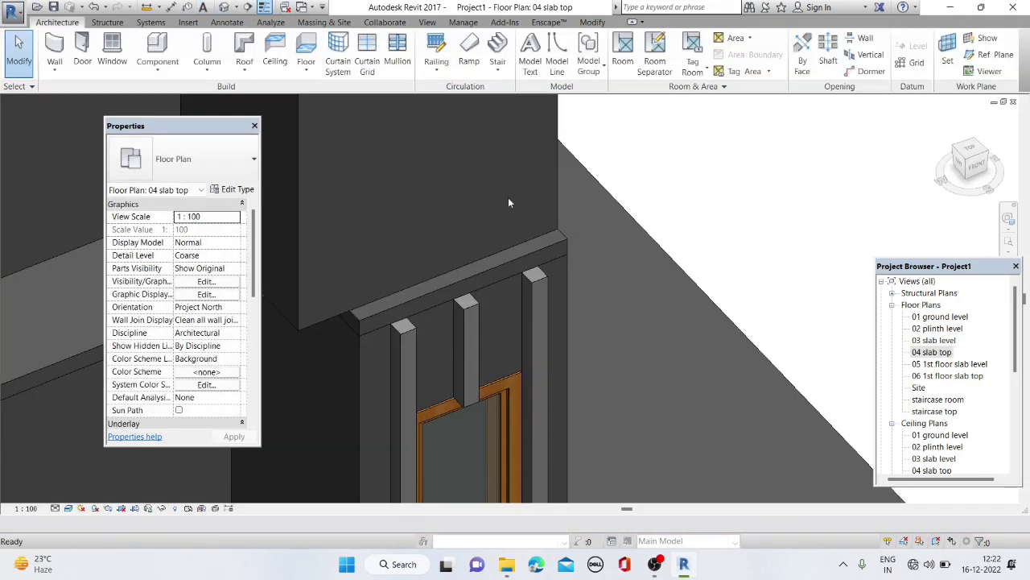
scroll(470, 177, down, 2)
scroll(459, 197, down, 1)
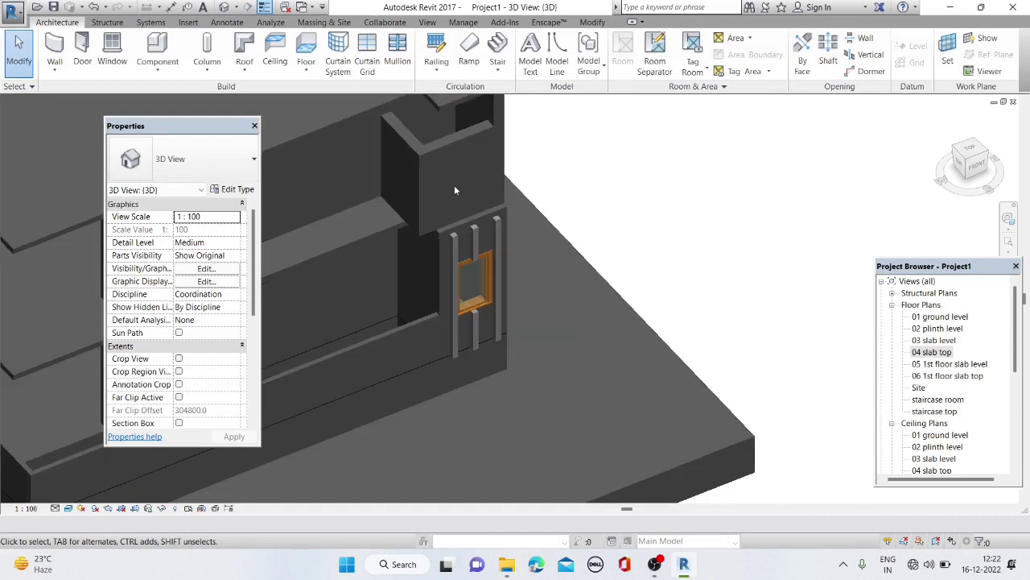
click(463, 139)
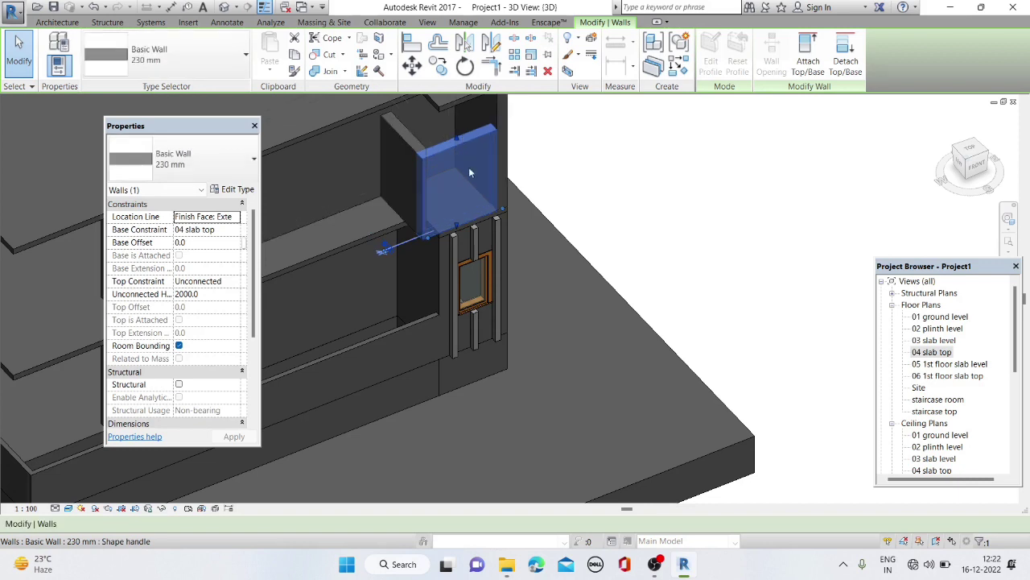
scroll(470, 173, down, 1)
mouse_move(470, 173)
shift+middle_down()
mouse_move(445, 104)
mouse_move(443, 175)
shift+middle_up()
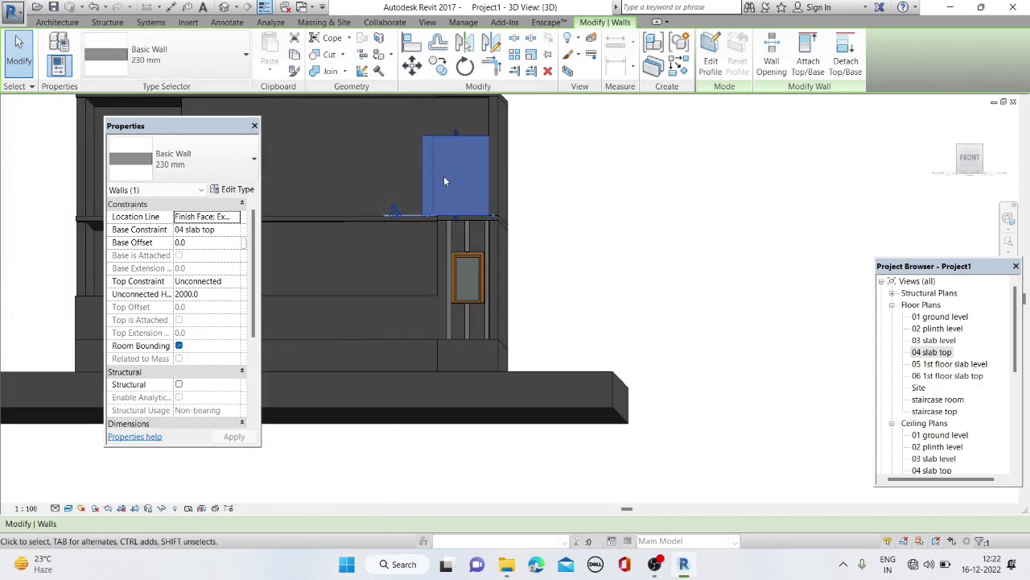
drag(456, 134, 459, 171)
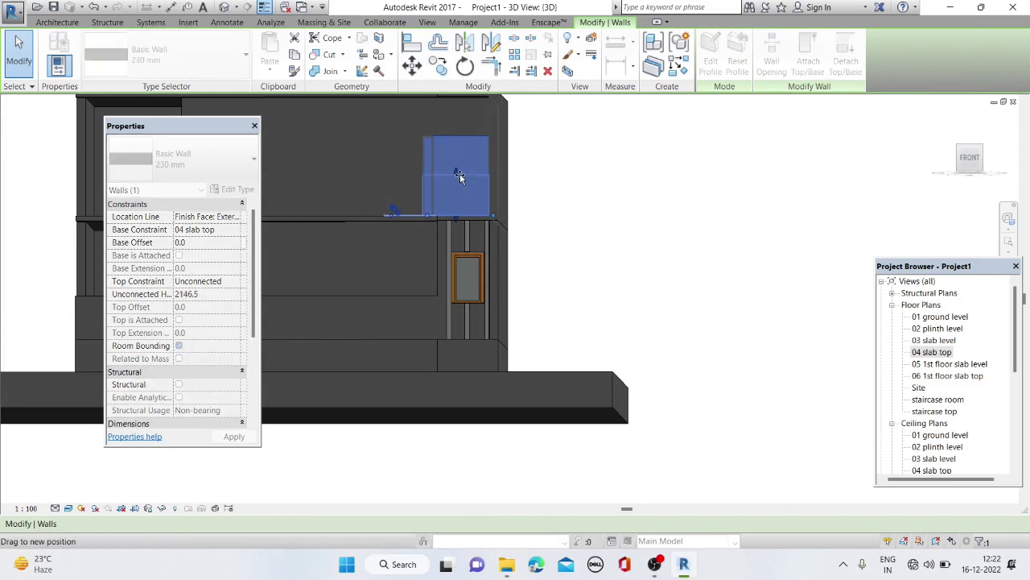
drag(458, 168, 459, 170)
Undo an accidental raise to 2000 mm and drag the wall's end to a new position
mouse_move(431, 172)
shift+middle_down()
mouse_move(454, 254)
mouse_move(434, 201)
shift+middle_up()
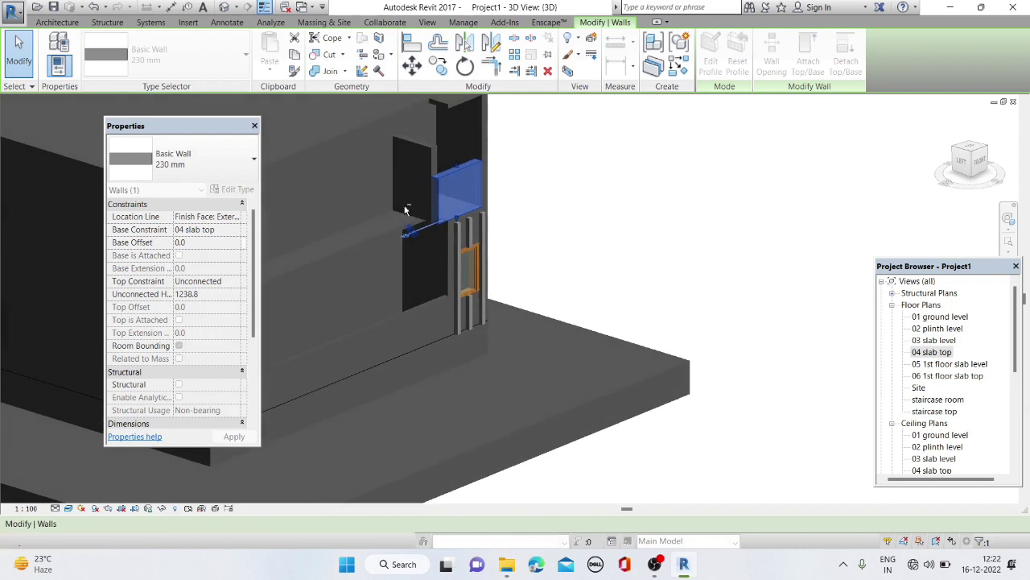
scroll(424, 144, up, 3)
drag(423, 105, 422, 95)
mouse_move(423, 113)
shift+middle_down()
mouse_move(467, 236)
mouse_move(338, 162)
mouse_move(414, 218)
shift+middle_up()
scroll(468, 237, up, 2)
key(ctrl+z)
scroll(419, 226, up, 2)
scroll(426, 242, up, 2)
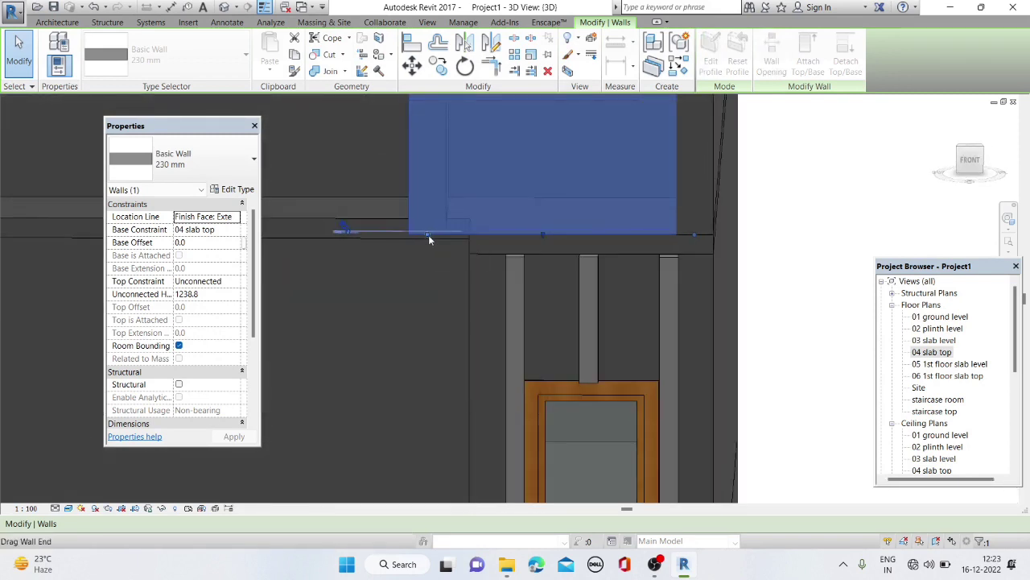
drag(428, 235, 469, 235)
mouse_move(468, 235)
shift+middle_down()
mouse_move(581, 295)
mouse_move(398, 271)
mouse_move(427, 198)
shift+middle_up()
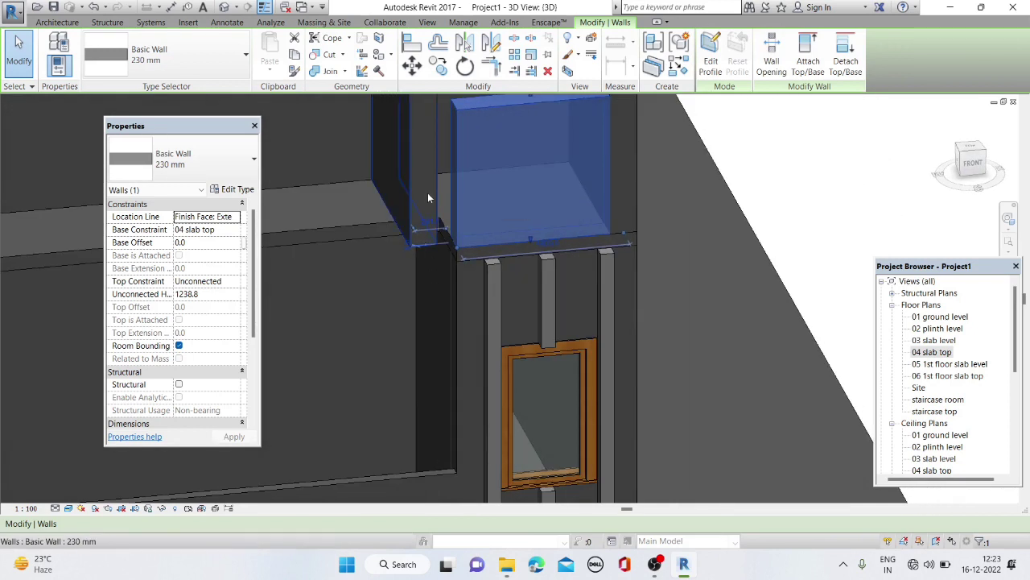
Flip the narrow wall beside the large one to the other side of its line
click(427, 193)
shift+middle_drag(428, 193, 427, 188)
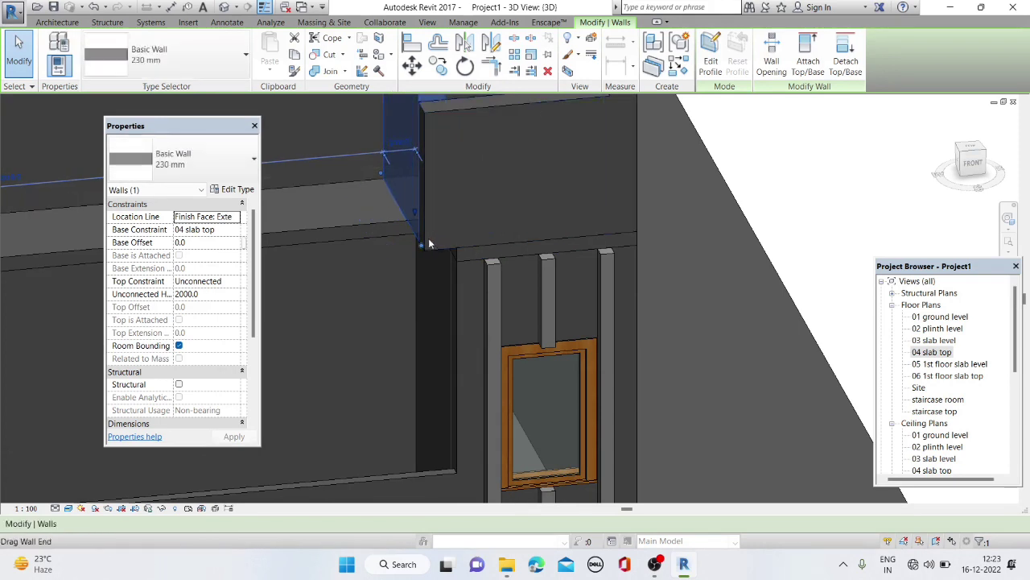
scroll(425, 295, down, 2)
key(space)
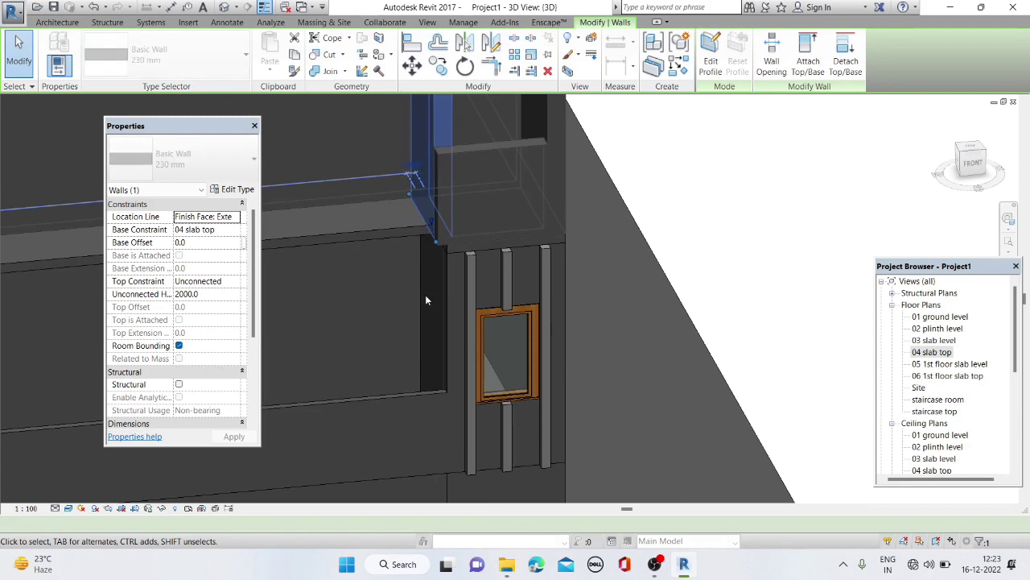
mouse_move(425, 273)
shift+middle_down()
mouse_move(464, 254)
mouse_move(413, 202)
shift+middle_up()
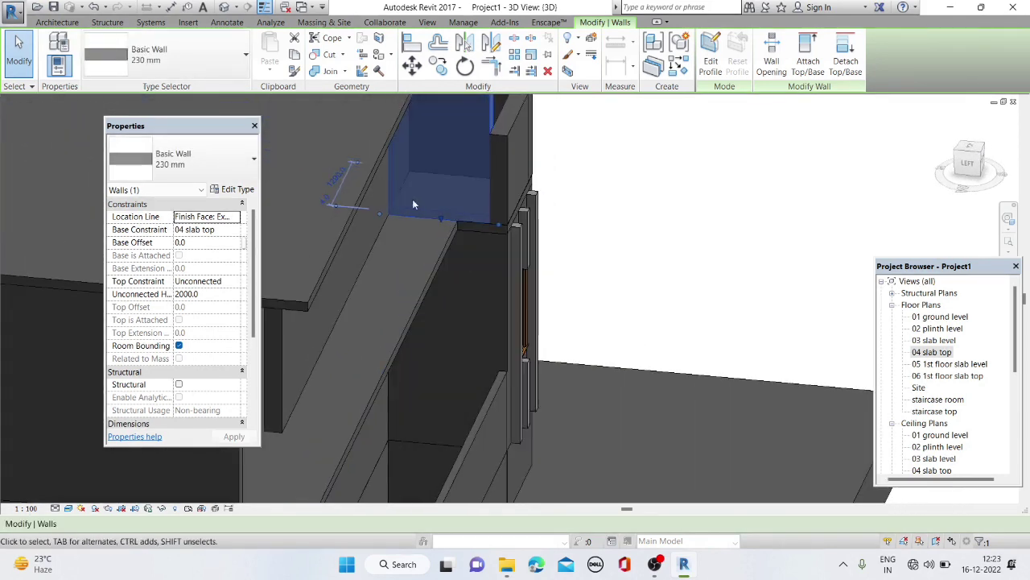
Check the 04 slab top plan, cancel a room separation line, and return to 3D
double_click(933, 353)
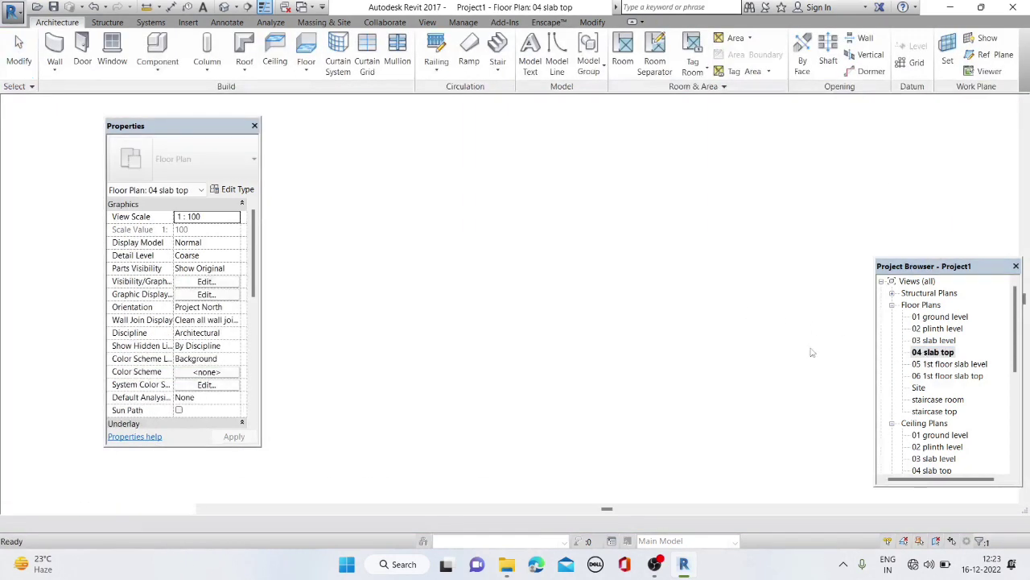
scroll(630, 280, up, 2)
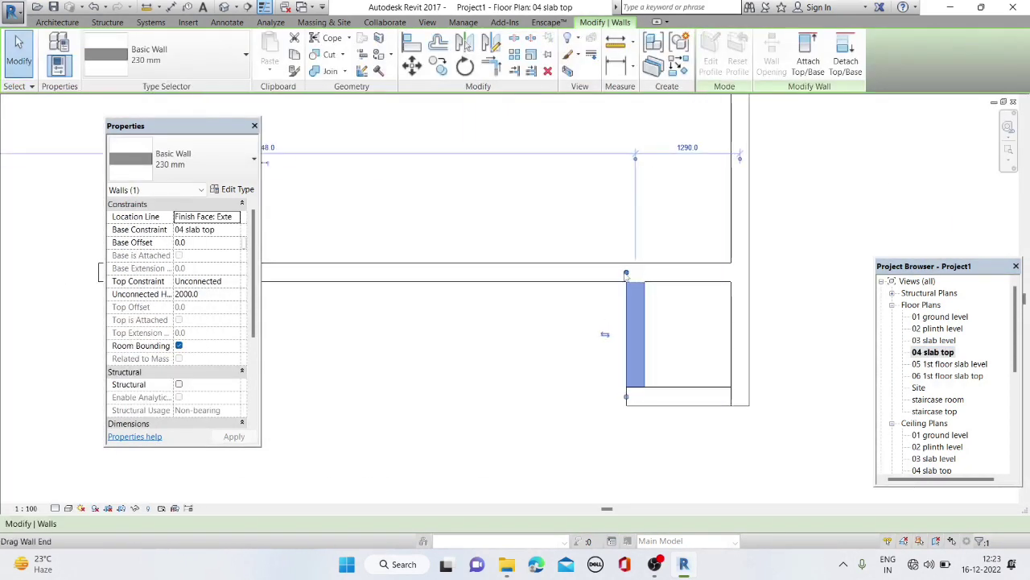
key(r)
key(s)
click(626, 394)
key(Escape)
key(Escape)
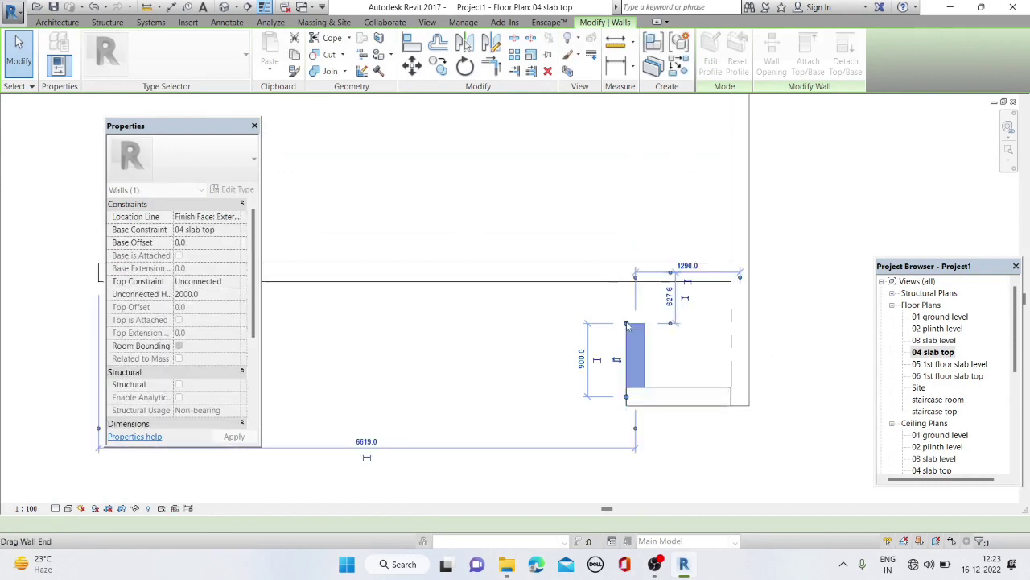
click(223, 6)
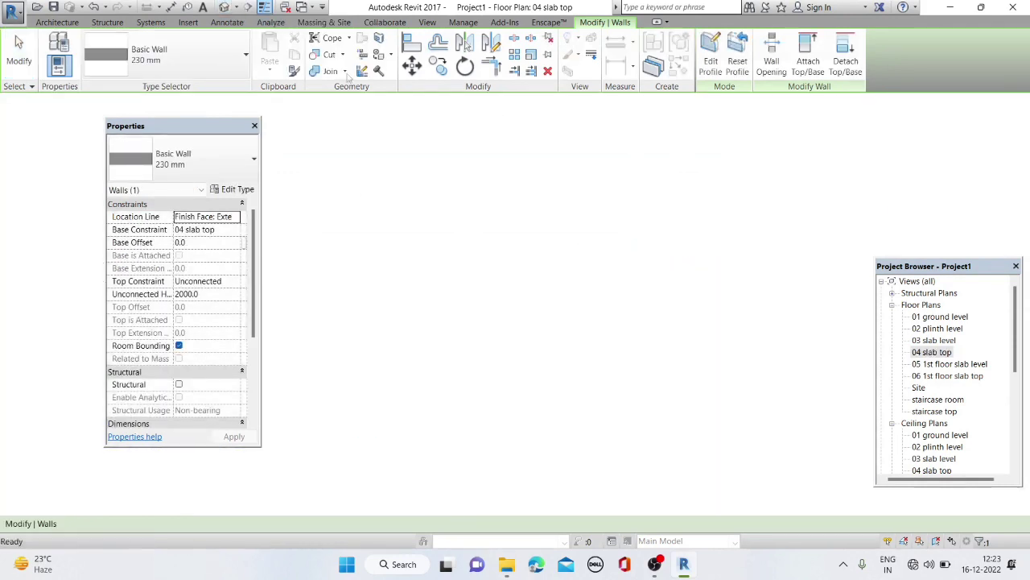
Move the narrow wall's end along the slab and set its height to about 1236 mm
mouse_move(452, 200)
shift+middle_down()
mouse_move(460, 223)
mouse_move(420, 93)
mouse_move(460, 123)
shift+middle_up()
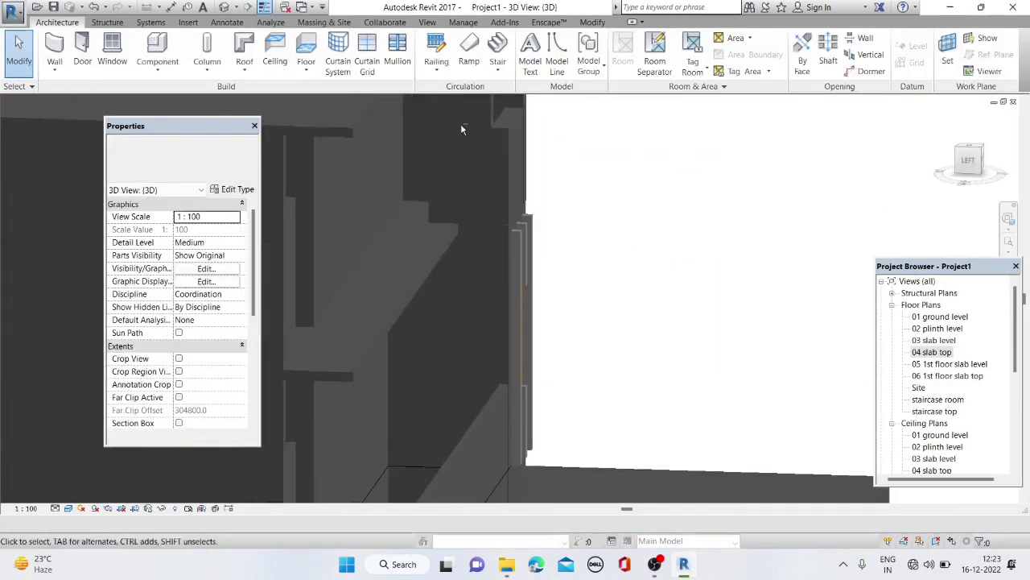
scroll(433, 165, up, 2)
scroll(431, 199, up, 1)
click(431, 198)
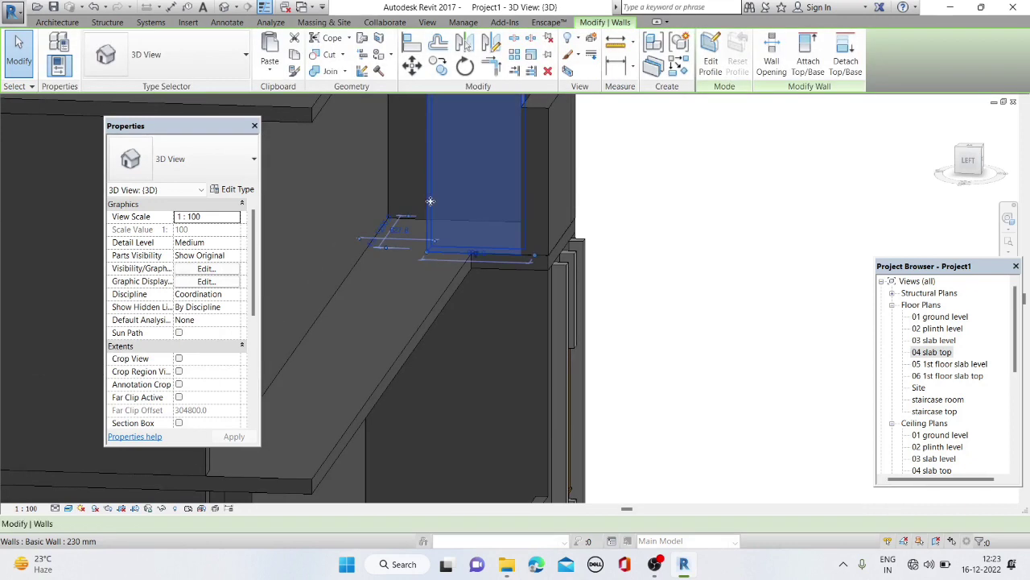
shift+middle_drag(431, 199, 425, 273)
drag(425, 273, 540, 271)
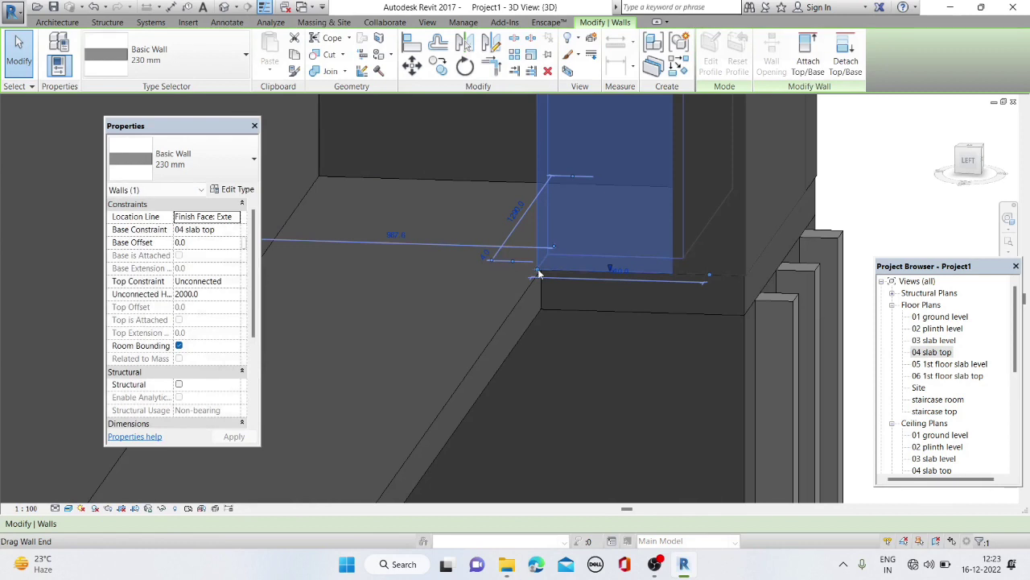
shift+middle_drag(540, 271, 557, 269)
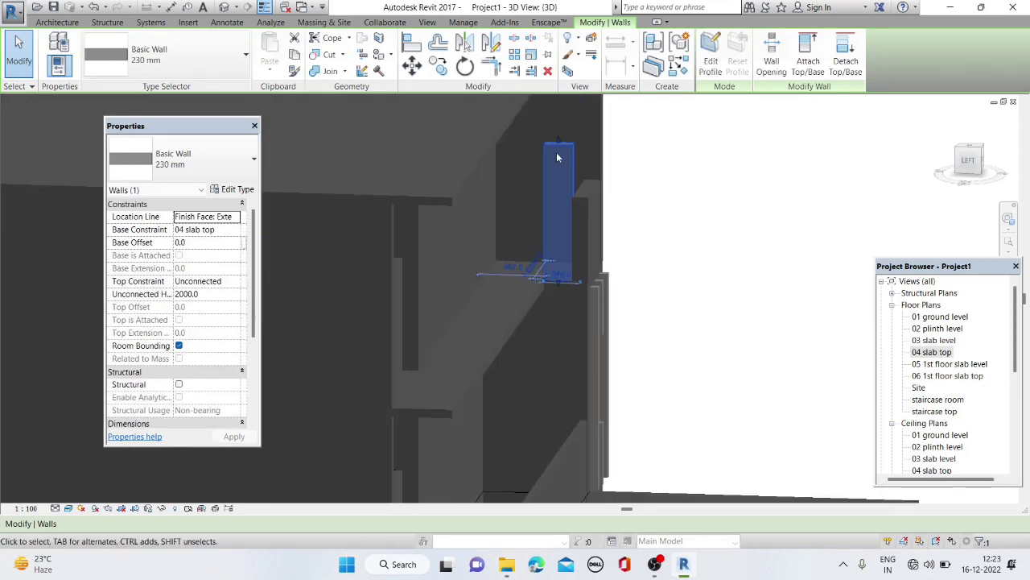
mouse_move(557, 158)
mouse_down()
mouse_move(561, 203)
mouse_move(580, 212)
mouse_move(573, 202)
mouse_up()
scroll(568, 201, up, 2)
scroll(573, 210, up, 2)
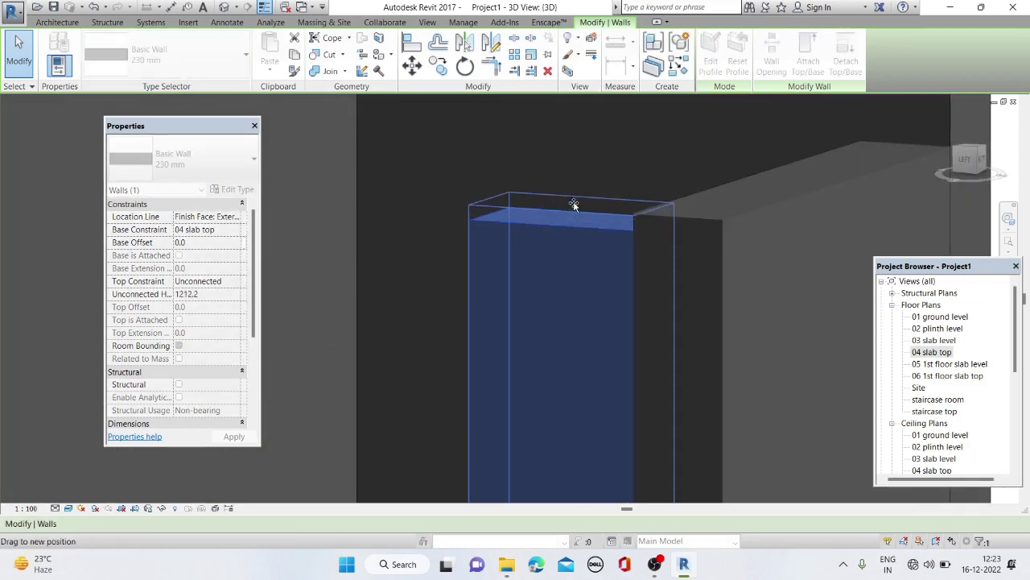
mouse_move(573, 202)
shift+middle_down()
mouse_move(613, 221)
mouse_move(446, 181)
shift+middle_up()
key(Escape)
mouse_move(502, 250)
shift+middle_down()
mouse_move(597, 325)
mouse_move(593, 292)
mouse_move(671, 355)
mouse_move(639, 292)
mouse_move(683, 349)
mouse_move(583, 303)
mouse_move(507, 236)
shift+middle_up()
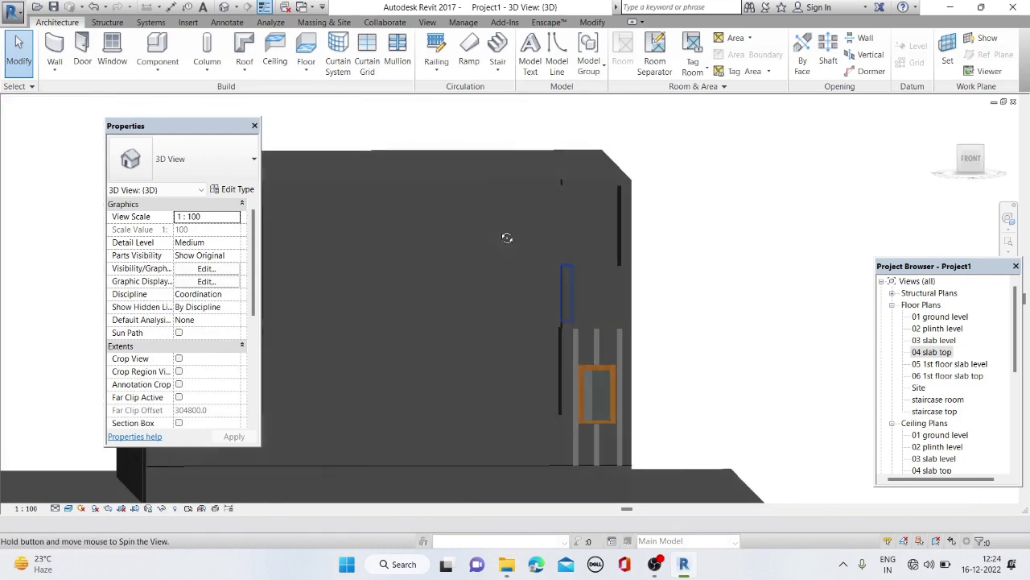
From the FRONT view, zoom in and open the 230 mm wall above the window in Edit Profile
click(970, 158)
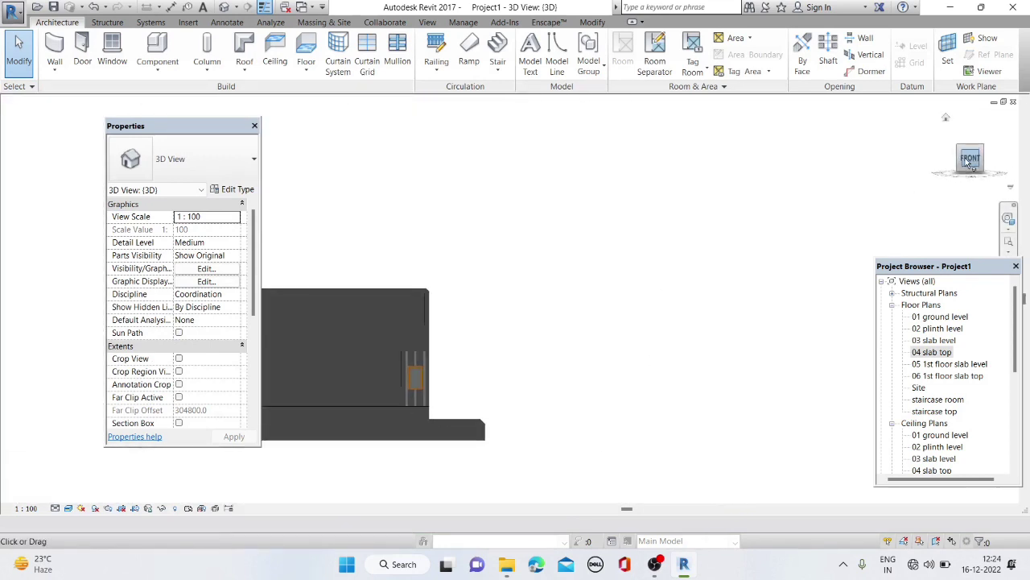
scroll(583, 279, up, 2)
scroll(583, 279, up, 2)
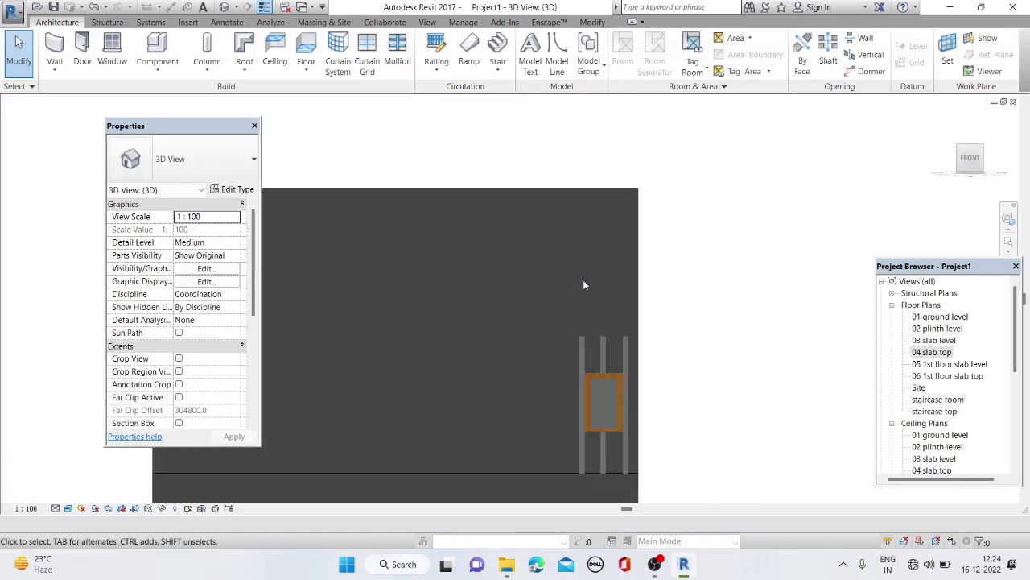
scroll(583, 279, up, 2)
scroll(582, 279, up, 1)
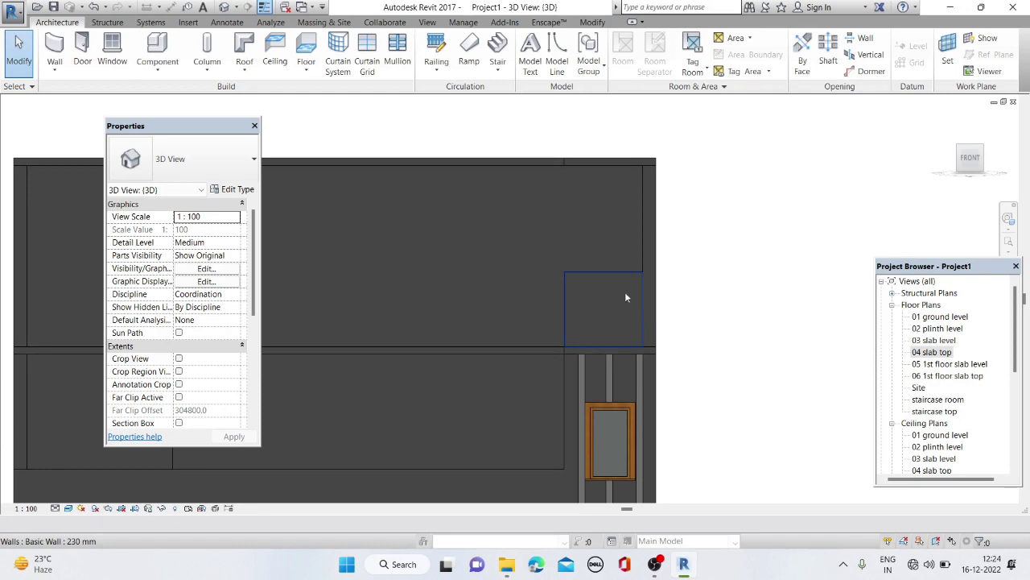
scroll(610, 309, up, 2)
scroll(611, 309, up, 1)
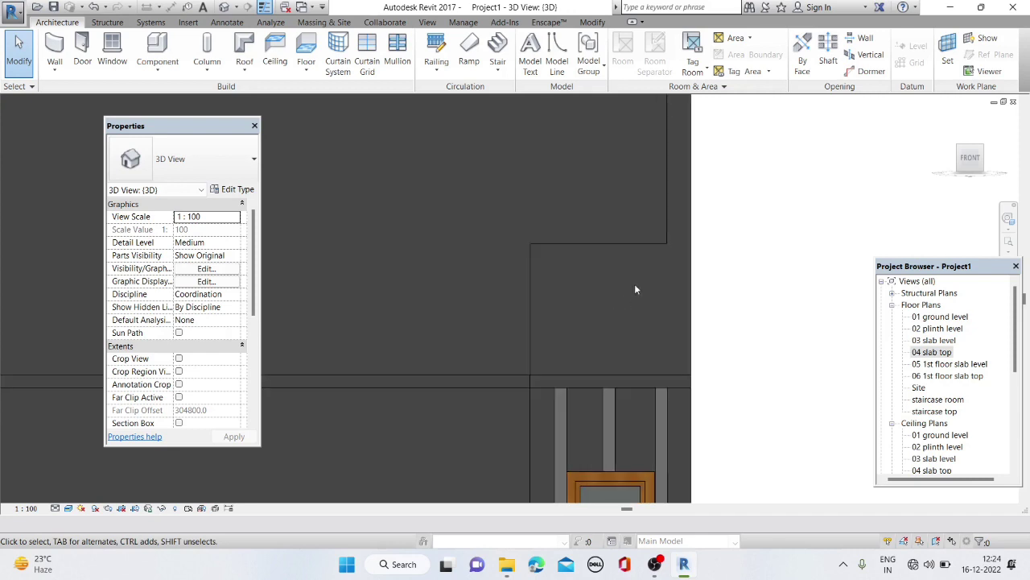
scroll(635, 289, up, 1)
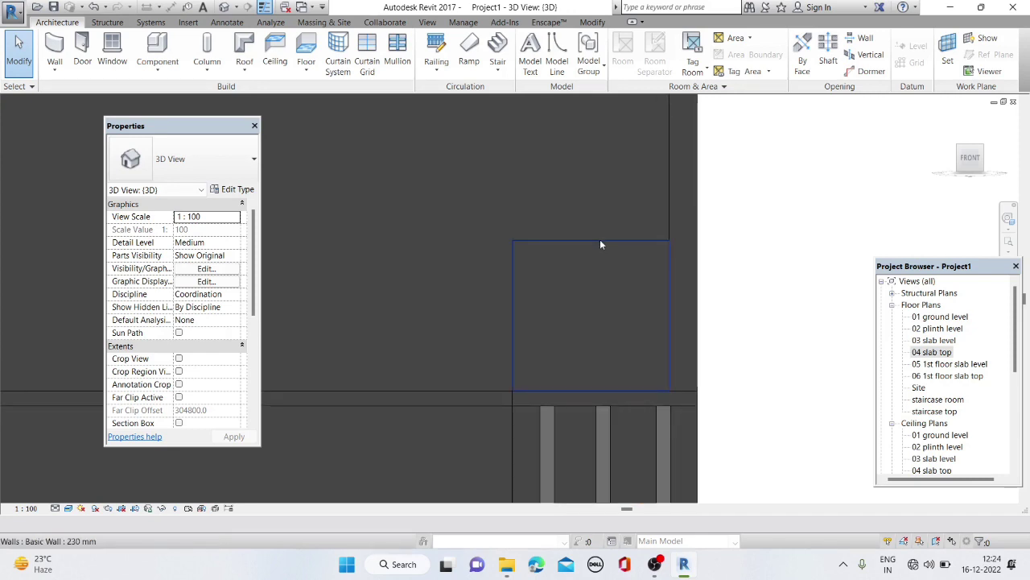
double_click(600, 240)
scroll(591, 285, up, 1)
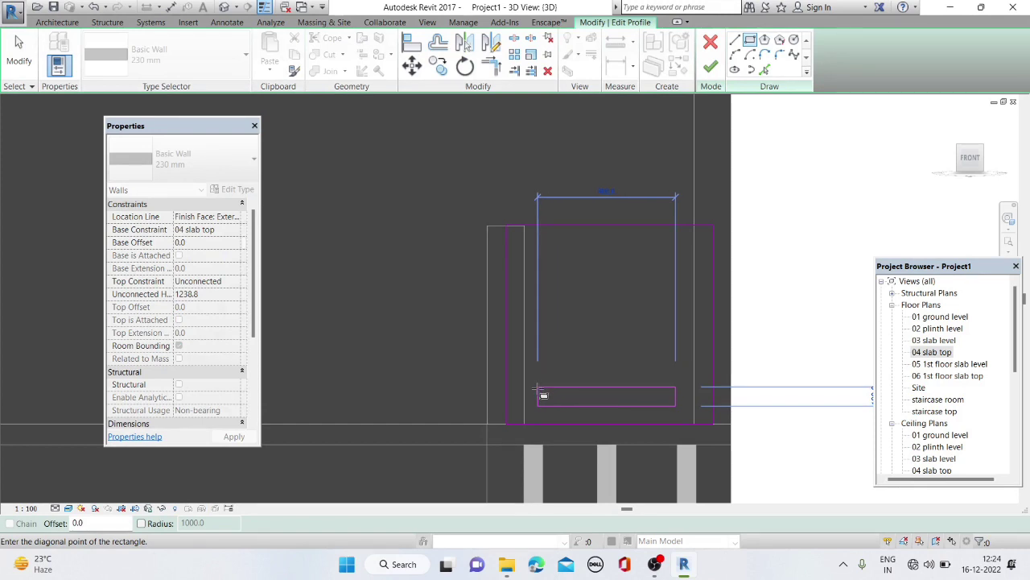
Sketch a small vertical slot rectangle inside the wall outline
key(Escape)
click(539, 390)
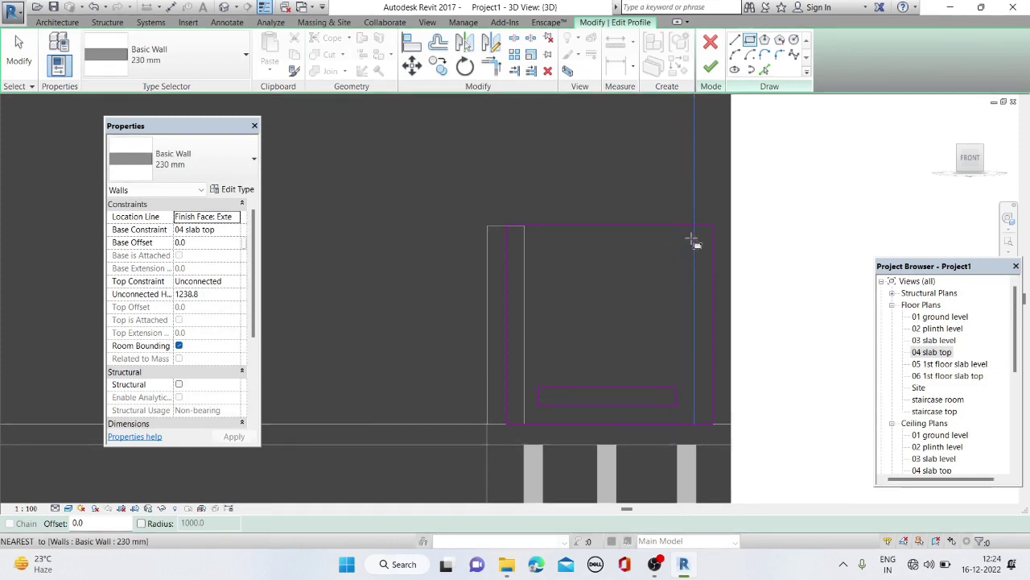
scroll(695, 240, up, 1)
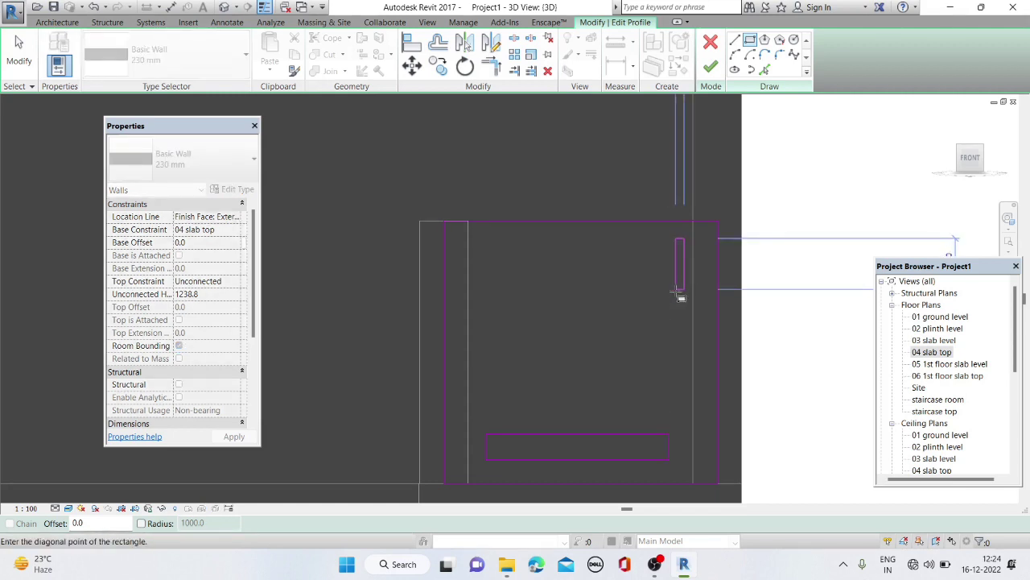
click(674, 291)
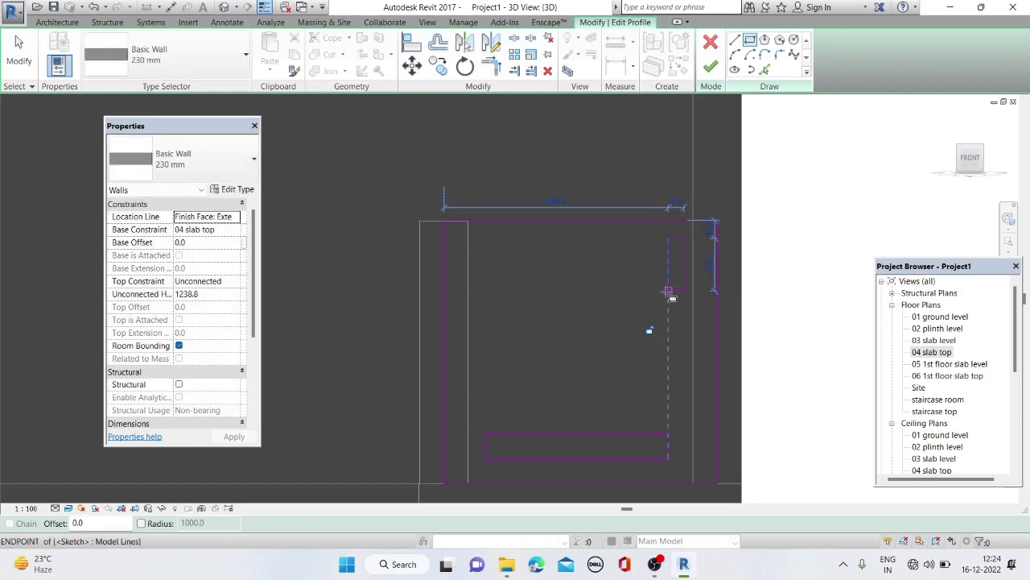
key(Escape)
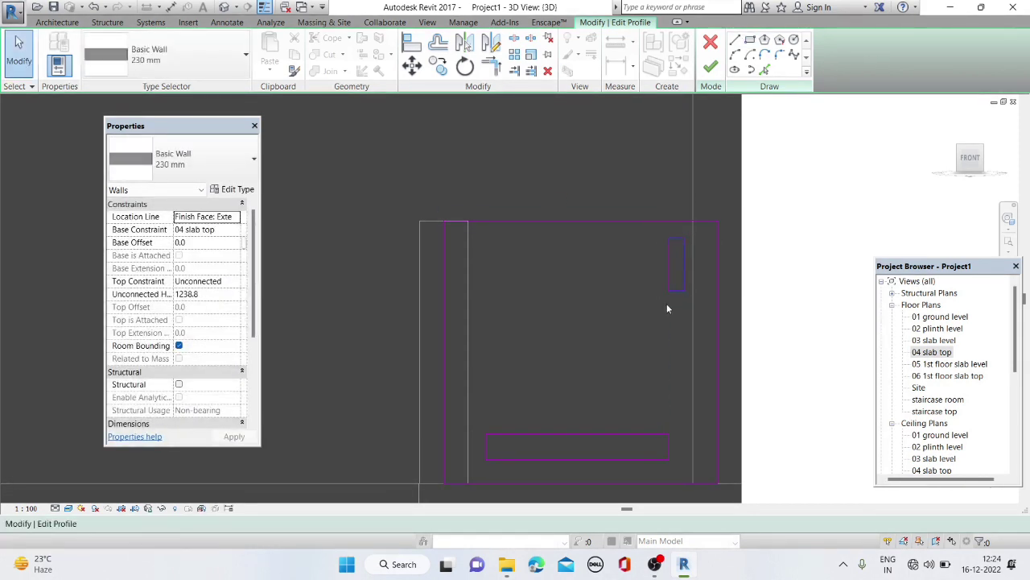
Copy the slot rectangle repeatedly leftward into a row of slots and finish the profile
drag(659, 309, 691, 232)
click(438, 66)
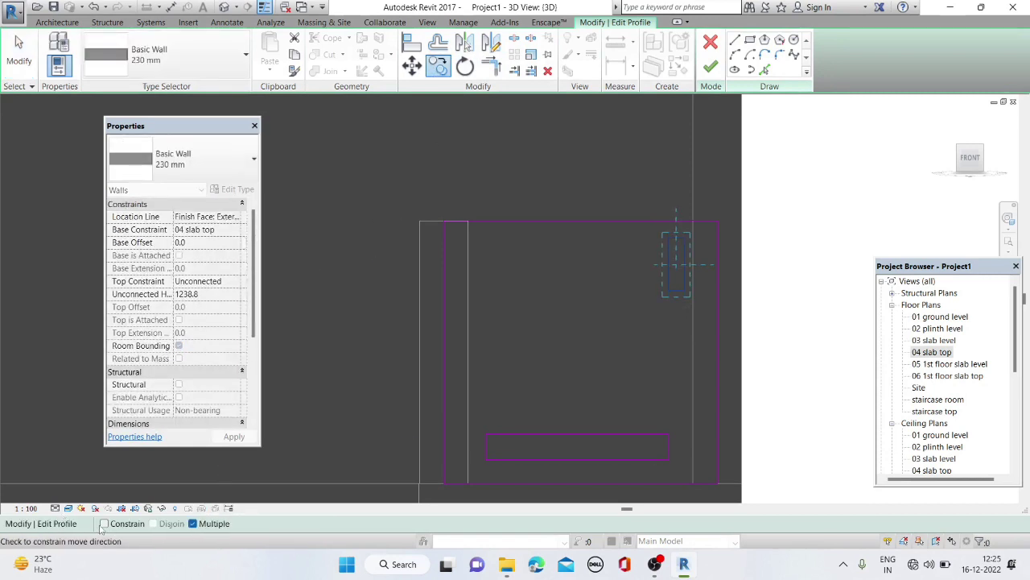
click(686, 237)
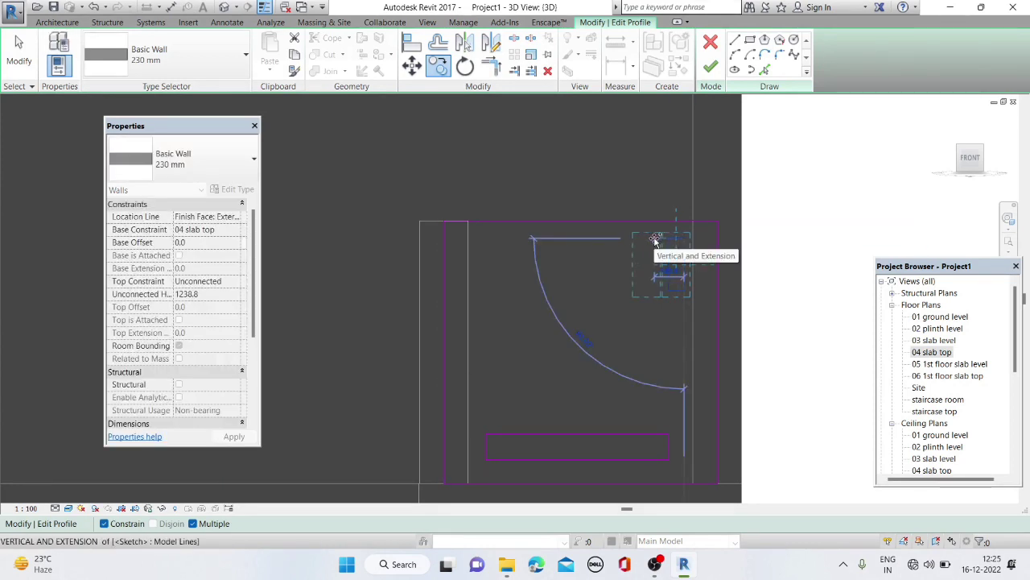
click(624, 237)
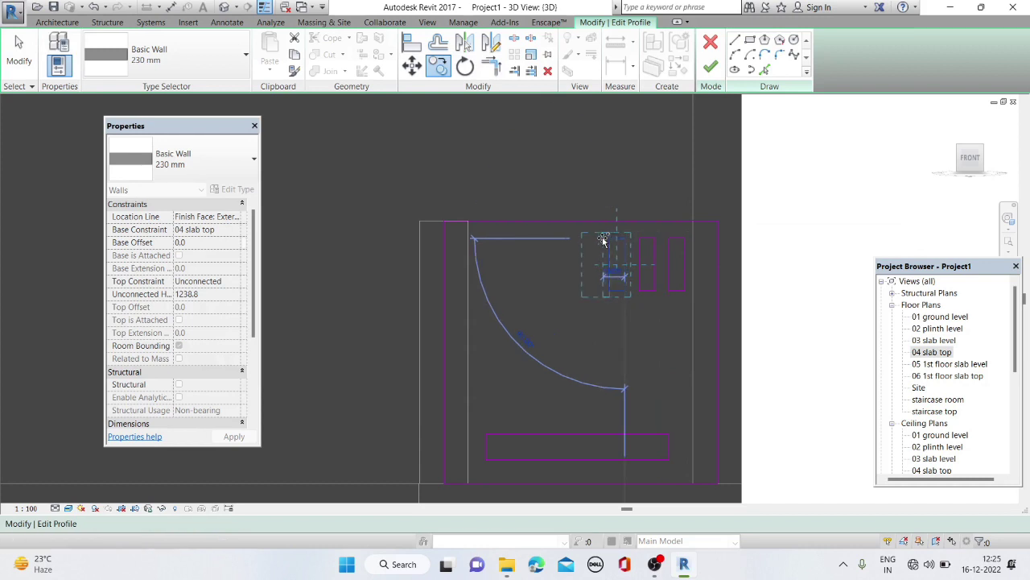
drag(596, 240, 487, 237)
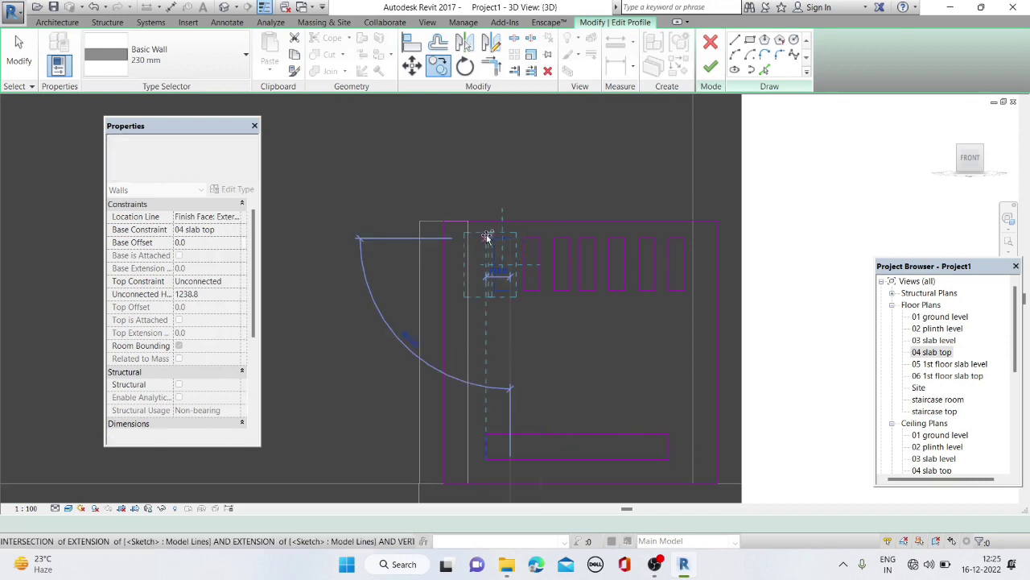
click(487, 237)
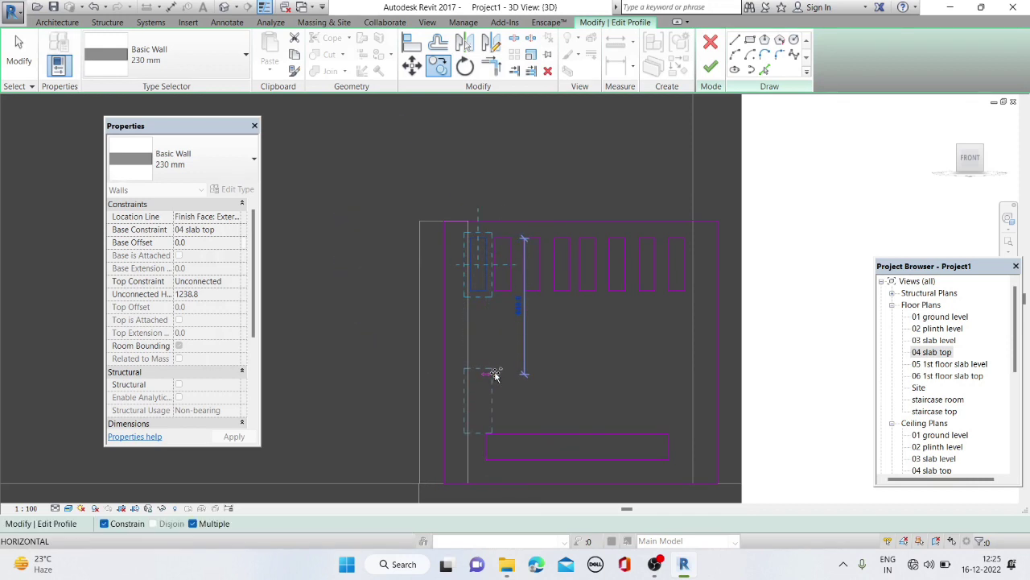
click(498, 375)
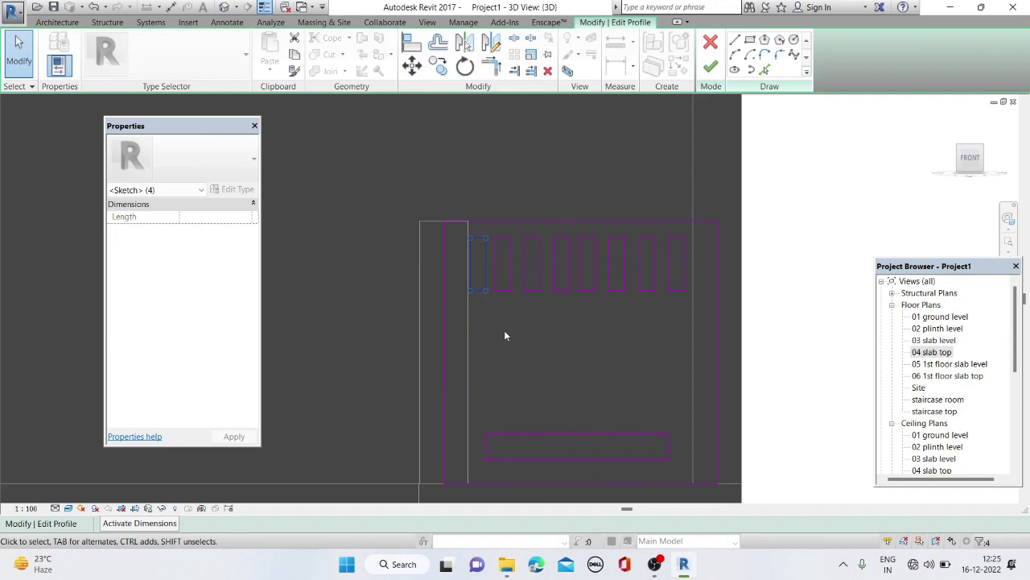
scroll(504, 330, down, 1)
click(591, 340)
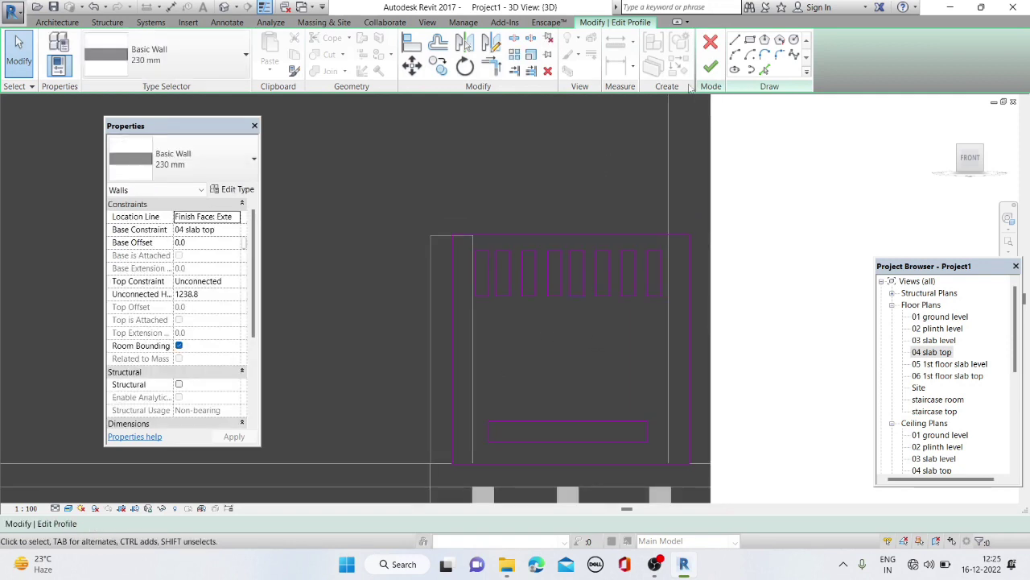
click(710, 67)
Re-edit the profile, raise the horizontal opening's bottom edge to shorten it, and finish
mouse_move(515, 304)
shift+middle_down()
mouse_move(555, 353)
mouse_move(623, 394)
shift+middle_up()
key(Escape)
mouse_move(578, 360)
shift+middle_down()
mouse_move(603, 375)
mouse_move(523, 317)
mouse_move(504, 249)
mouse_move(562, 420)
shift+middle_up()
double_click(562, 420)
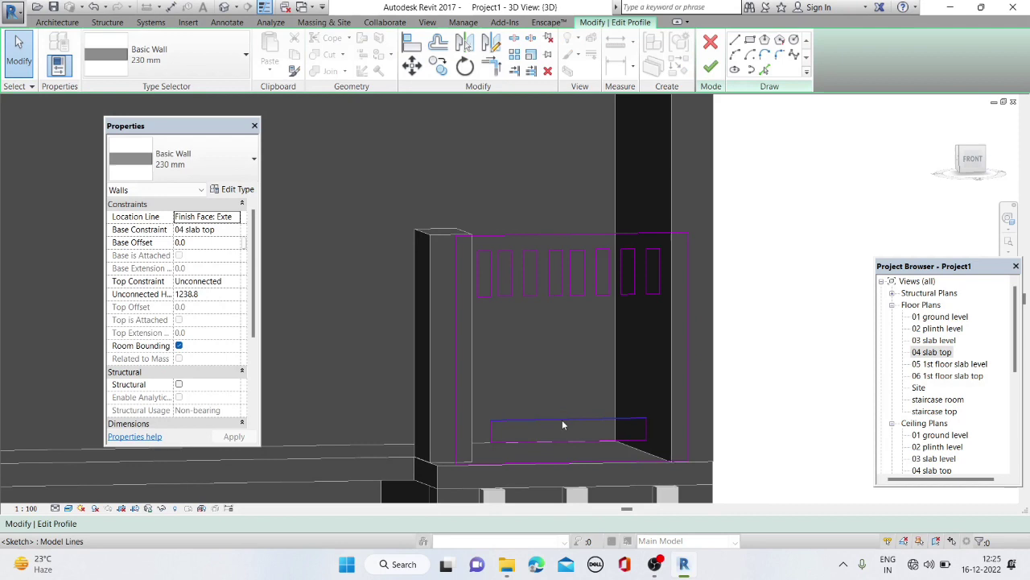
scroll(562, 419, up, 2)
click(563, 367)
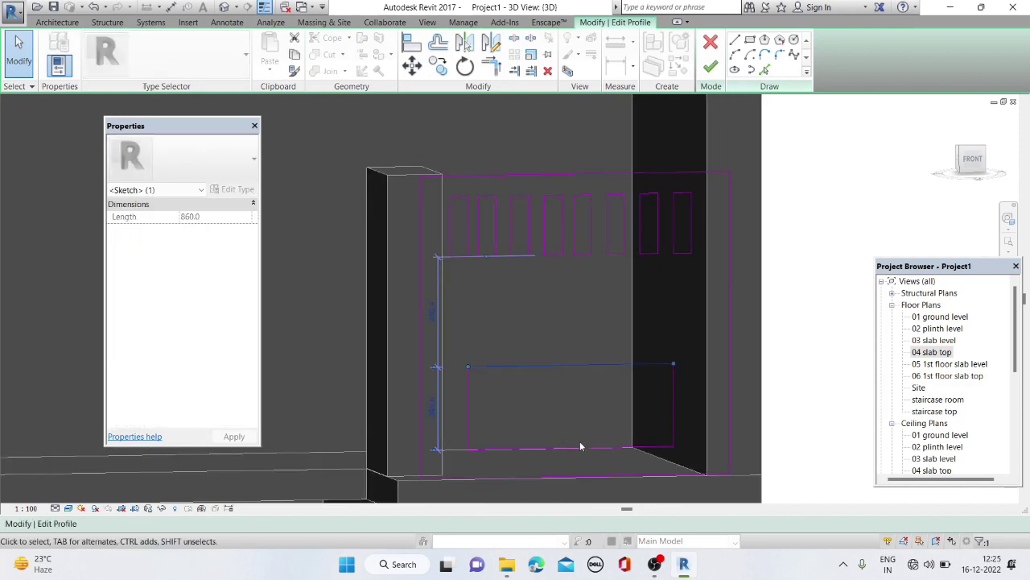
drag(580, 445, 582, 417)
click(710, 67)
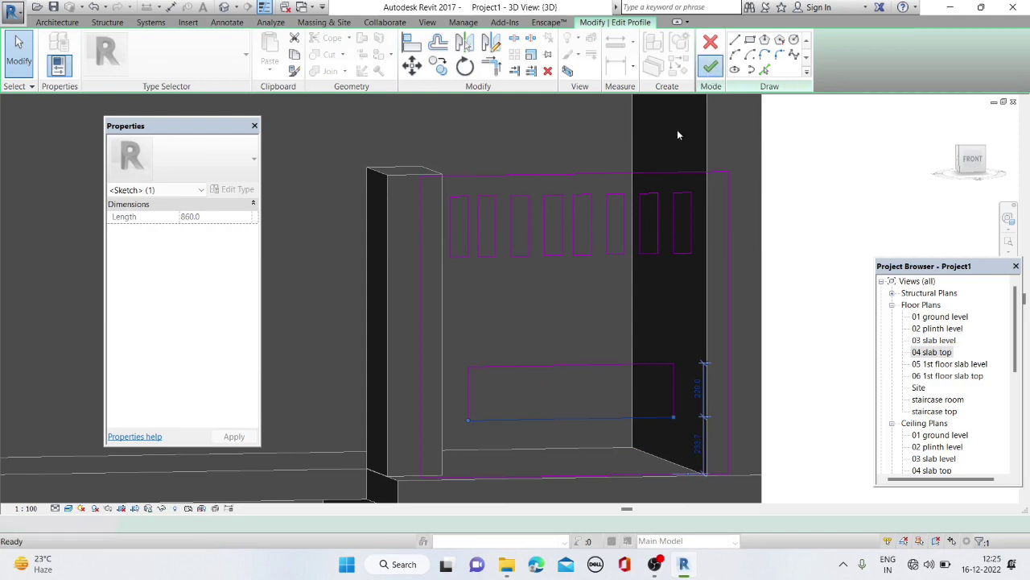
key(Escape)
mouse_move(583, 344)
shift+middle_down()
mouse_move(541, 277)
mouse_move(526, 301)
shift+middle_up()
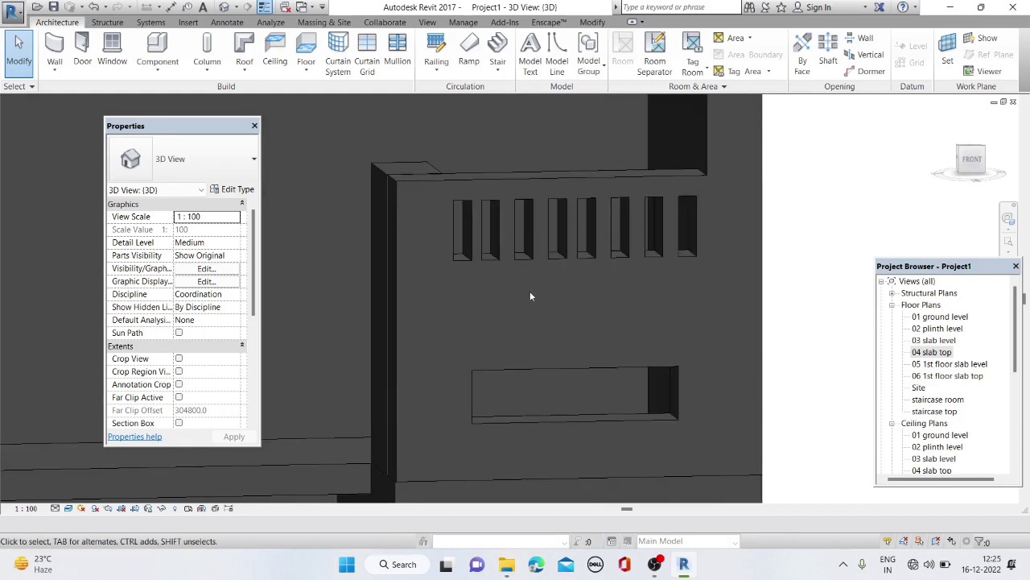
scroll(530, 291, down, 2)
scroll(530, 288, down, 2)
mouse_move(534, 259)
shift+middle_down()
mouse_move(634, 307)
mouse_move(656, 258)
mouse_move(616, 298)
mouse_move(604, 253)
mouse_move(502, 291)
mouse_move(530, 369)
mouse_move(471, 340)
mouse_move(502, 362)
shift+middle_up()
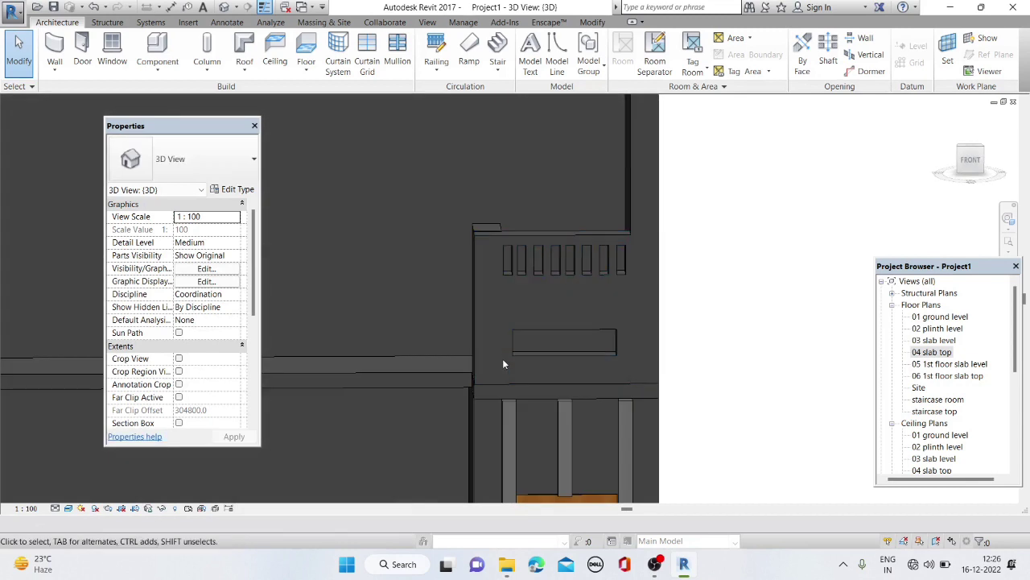
scroll(502, 364, down, 2)
scroll(515, 354, down, 2)
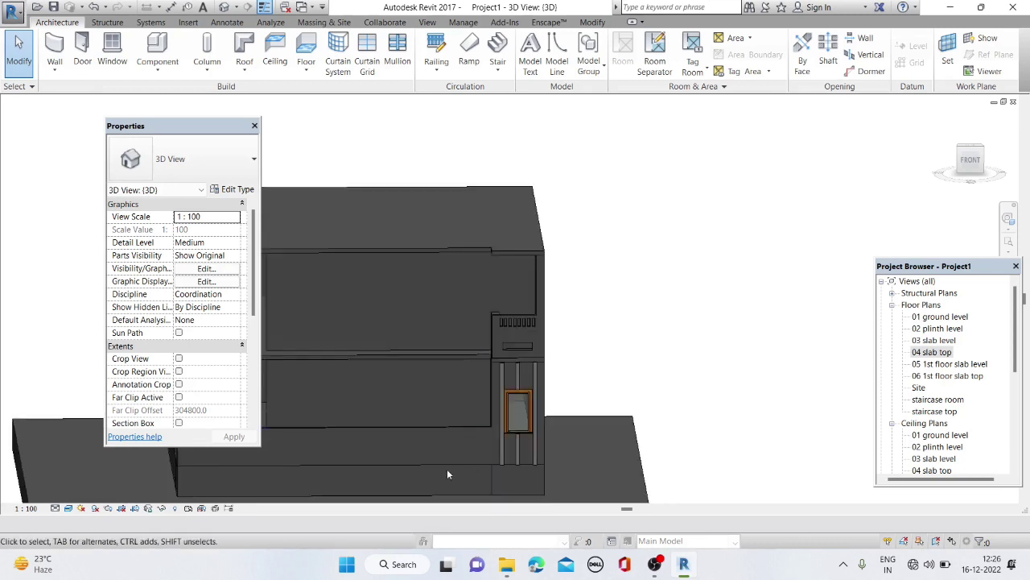
mouse_move(443, 441)
shift+middle_down()
mouse_move(445, 350)
mouse_move(499, 416)
shift+middle_up()
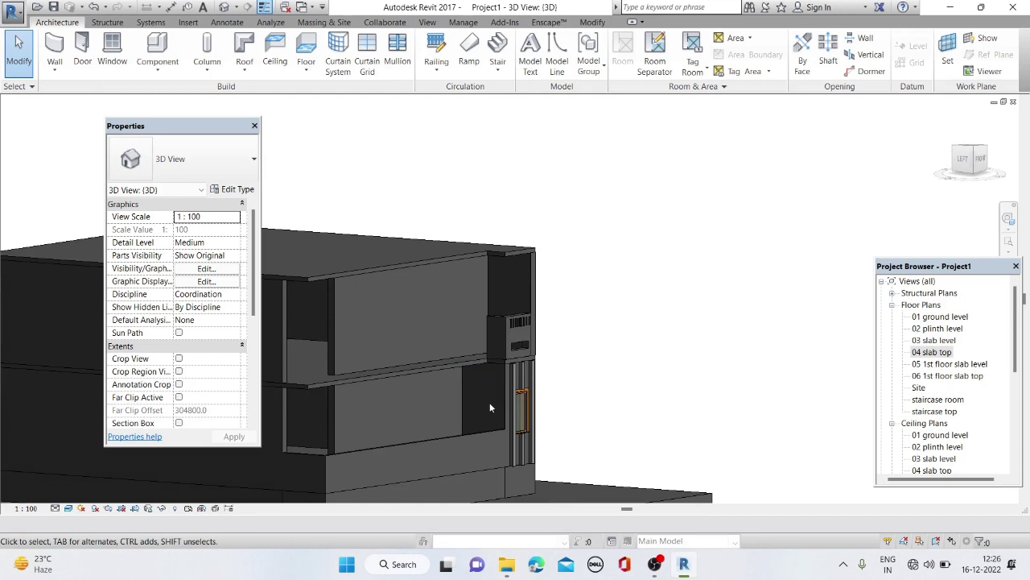
mouse_move(488, 367)
shift+middle_down()
mouse_move(499, 325)
mouse_move(421, 497)
mouse_move(340, 392)
mouse_move(491, 345)
mouse_move(520, 405)
mouse_move(525, 380)
mouse_move(486, 376)
shift+middle_up()
scroll(483, 354, up, 2)
scroll(475, 322, up, 2)
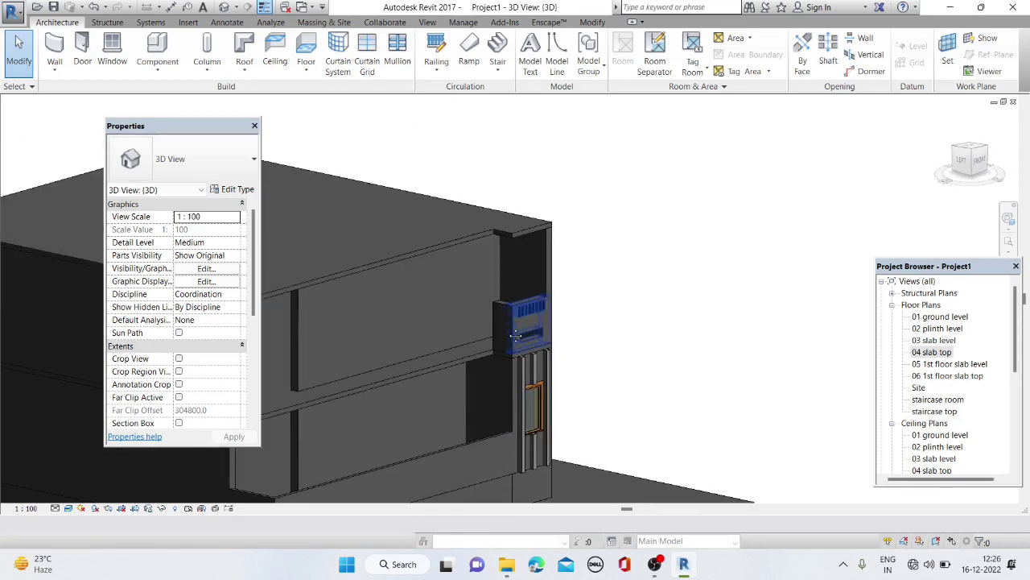
scroll(467, 296, up, 2)
scroll(526, 289, up, 1)
shift+middle_drag(525, 289, 630, 291)
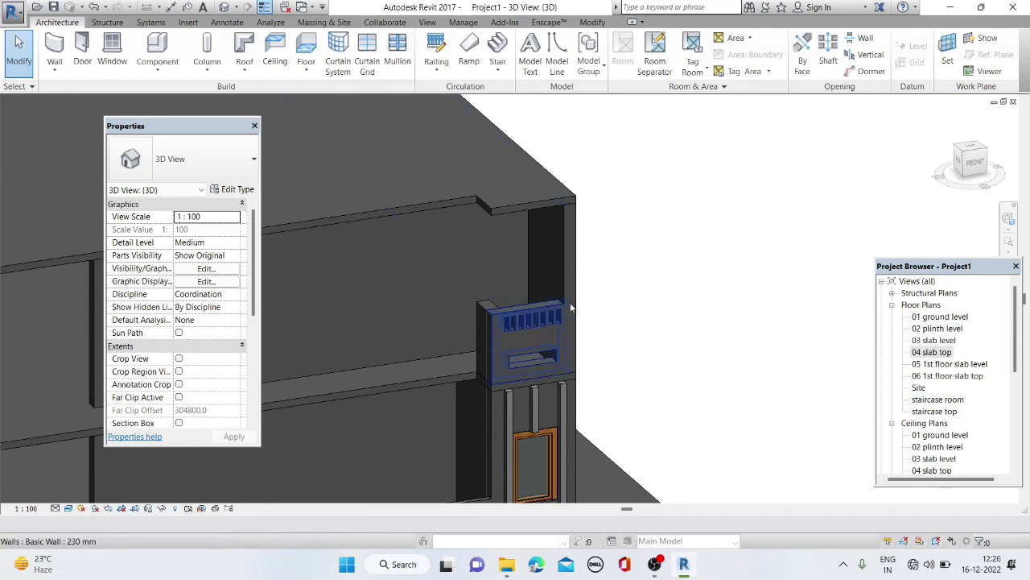
scroll(469, 302, down, 2)
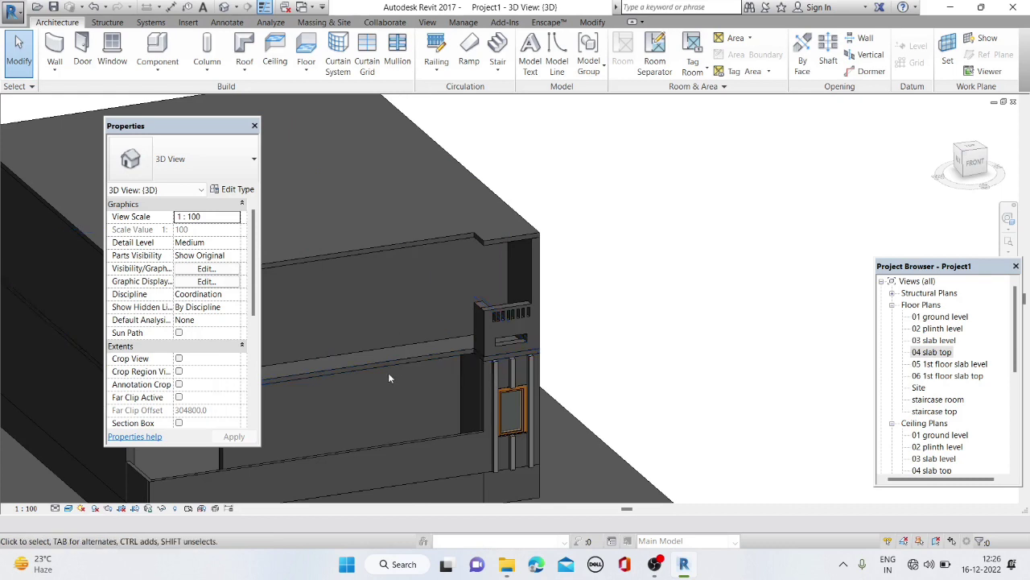
mouse_move(388, 373)
shift+middle_down()
mouse_move(363, 337)
mouse_move(330, 333)
mouse_move(283, 283)
mouse_move(306, 297)
shift+middle_up()
scroll(303, 291, down, 3)
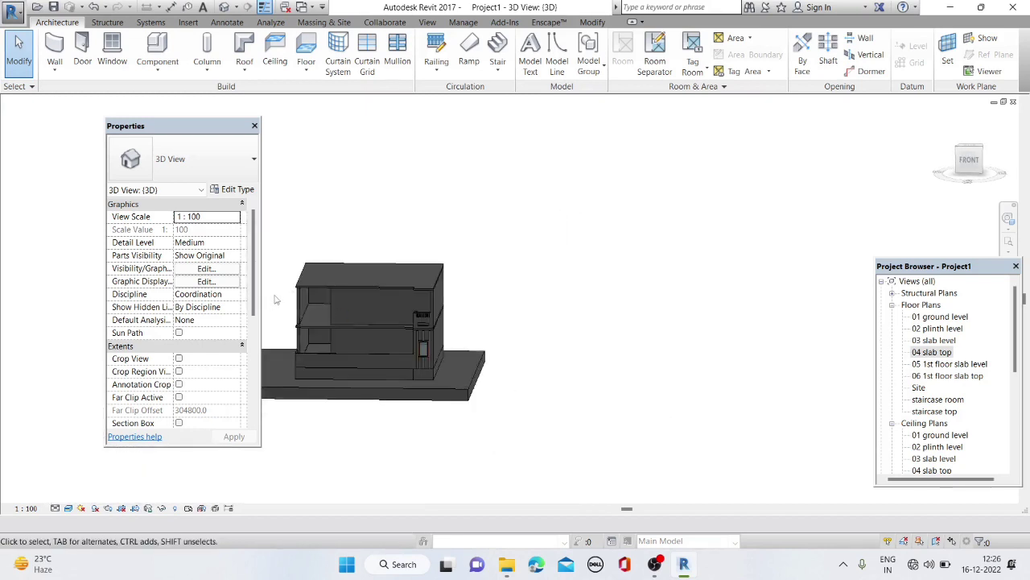
scroll(299, 291, up, 4)
click(373, 349)
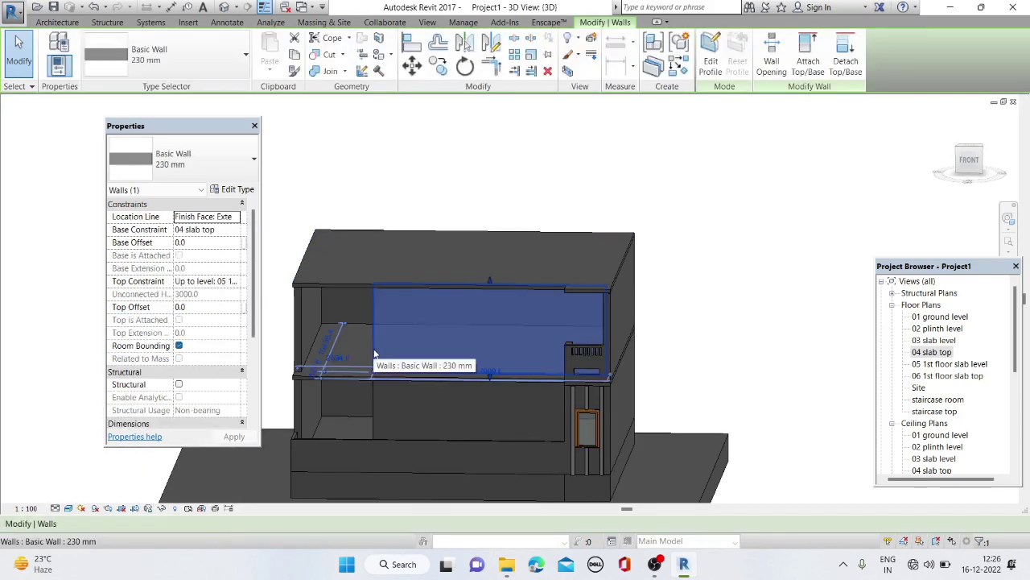
double_click(932, 353)
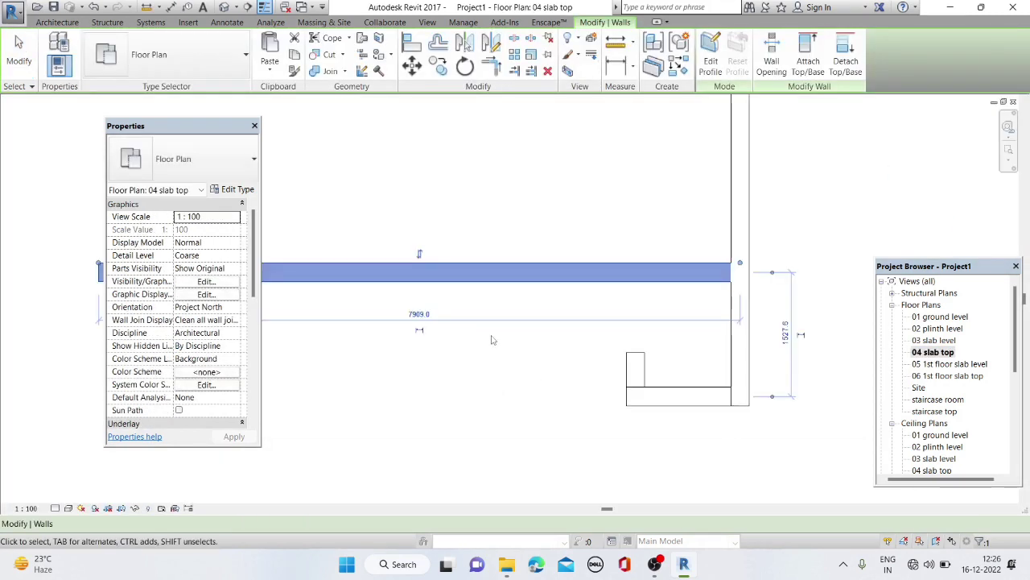
scroll(314, 293, up, 2)
scroll(314, 293, up, 2)
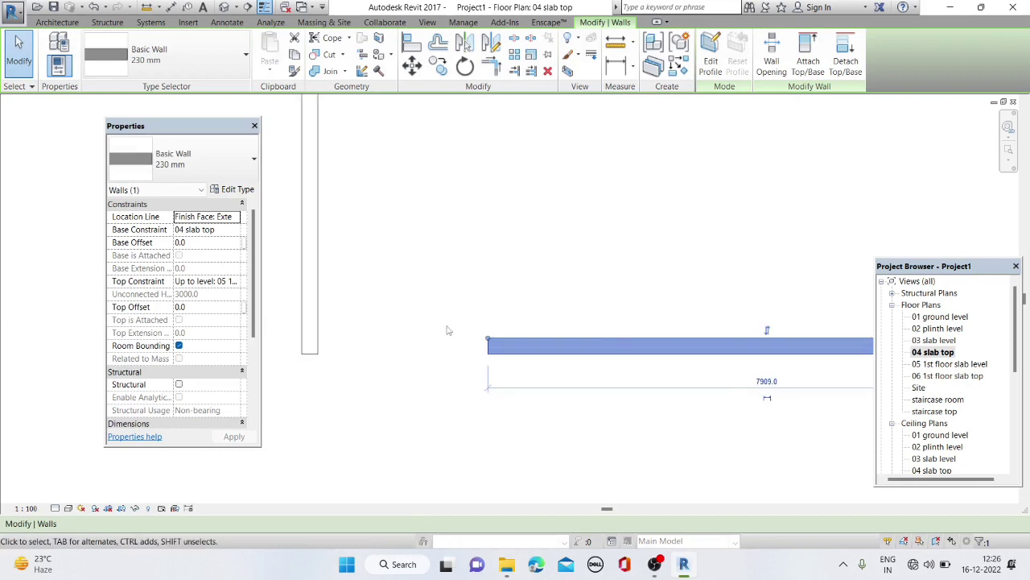
key(r)
key(s)
scroll(430, 316, down, 1)
key(Escape)
key(3)
key(d)
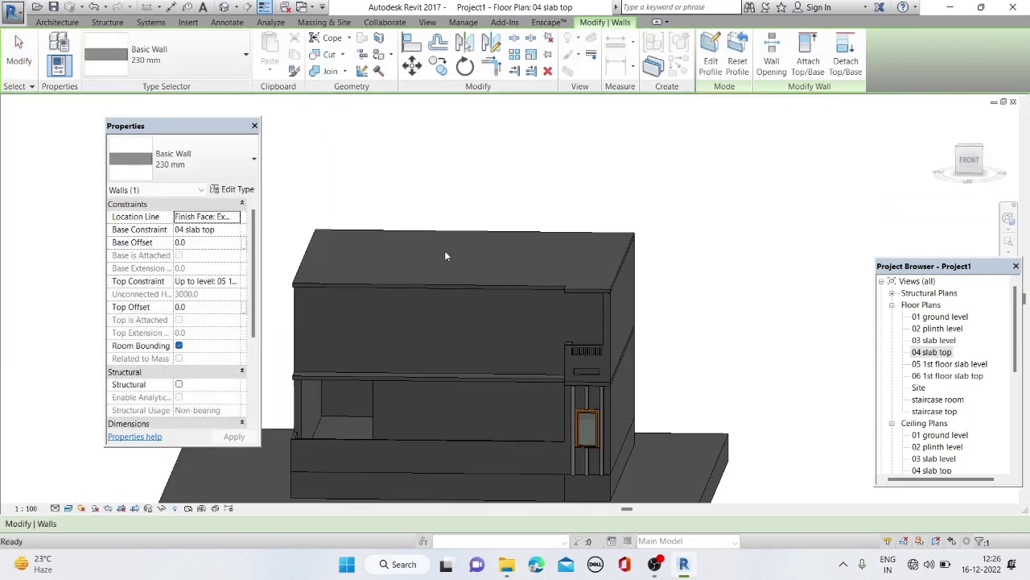
mouse_move(444, 268)
shift+middle_down()
mouse_move(435, 207)
mouse_move(457, 350)
mouse_move(478, 301)
mouse_move(480, 359)
mouse_move(531, 278)
shift+middle_up()
scroll(509, 292, up, 2)
scroll(486, 376, up, 1)
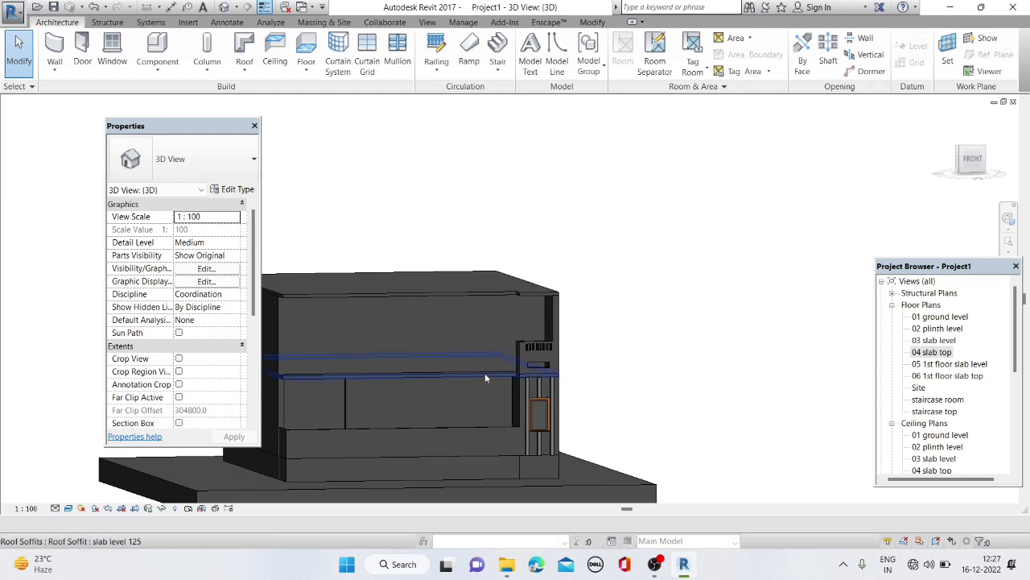
click(975, 161)
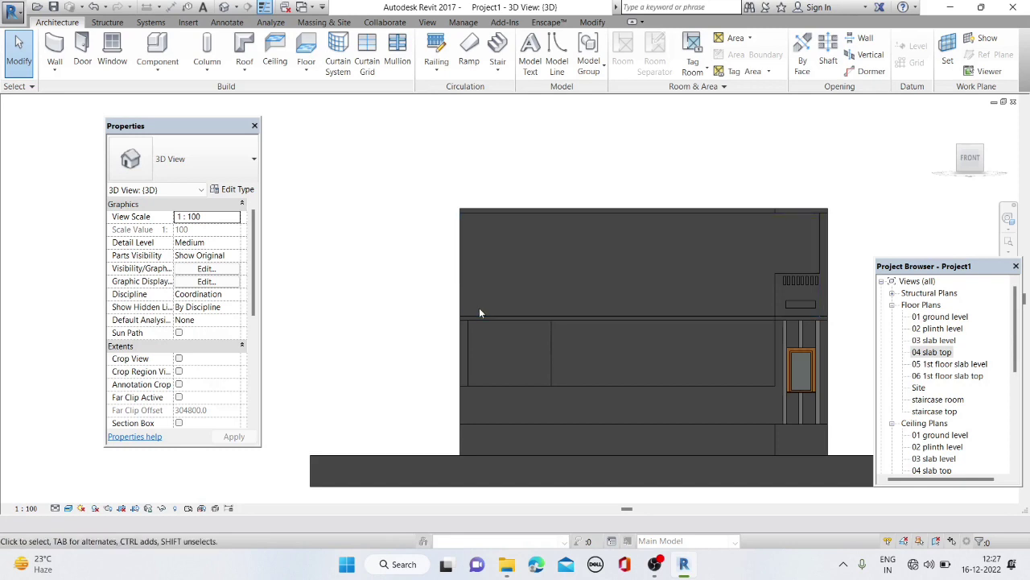
Open the upper 230 mm wall's profile and draw a tall 600.0-wide rectangle near its left end
double_click(473, 308)
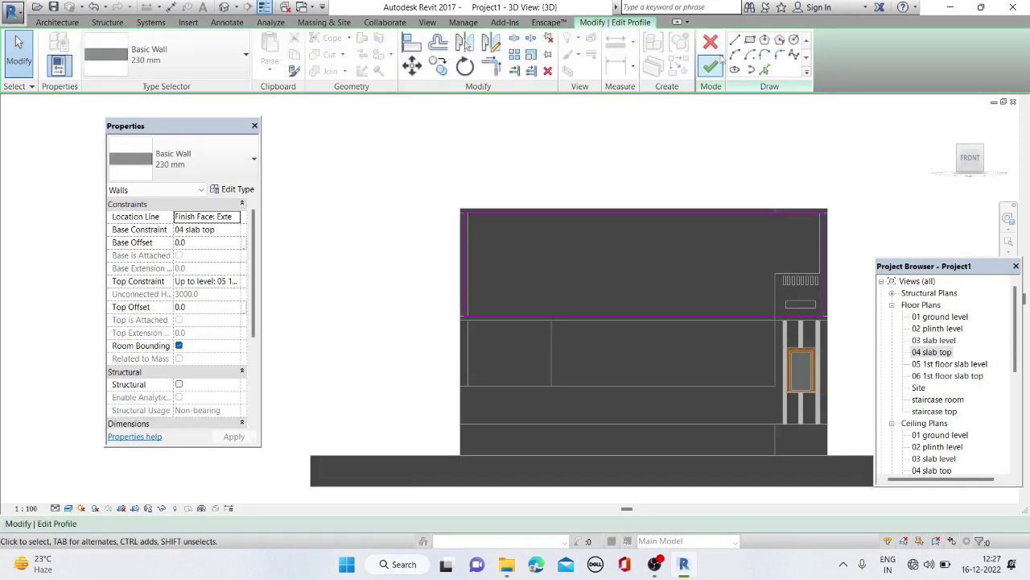
click(750, 39)
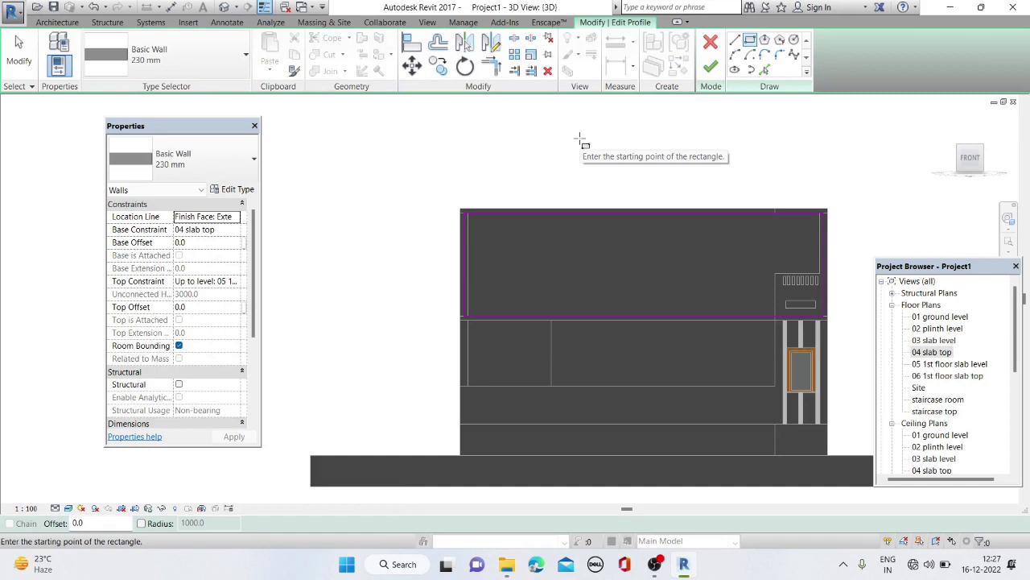
click(478, 223)
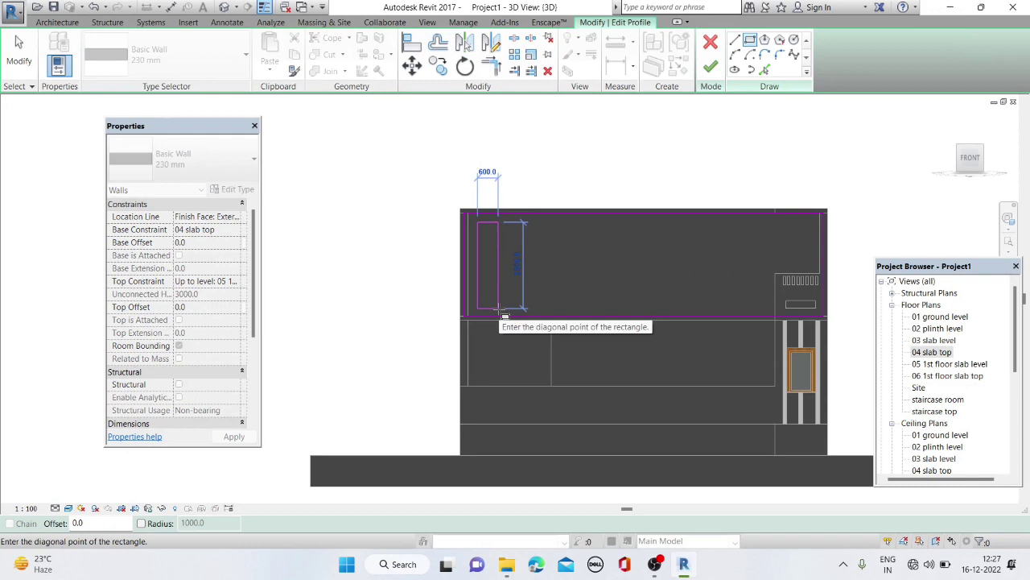
click(499, 309)
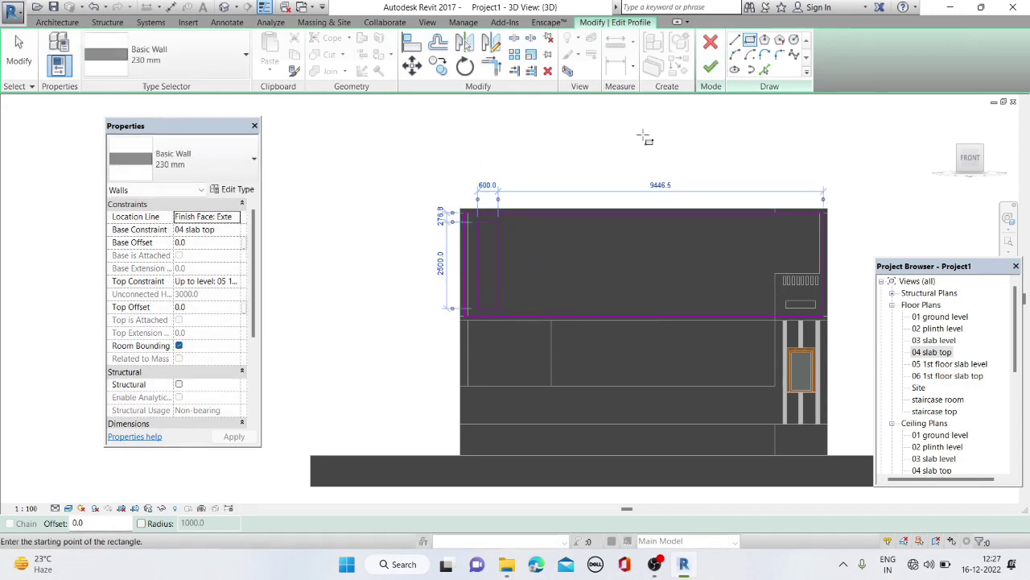
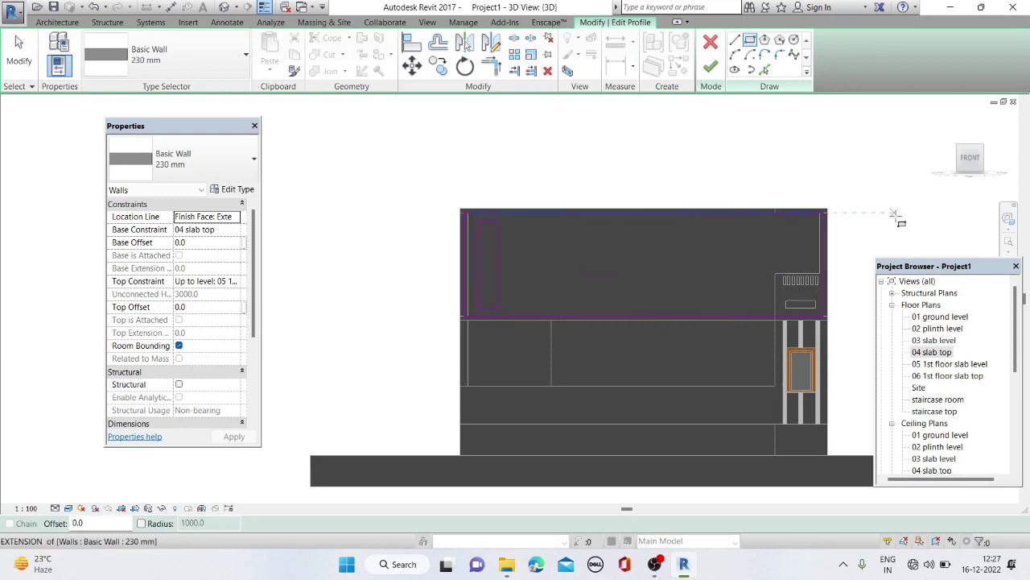
Finish the upper wall's profile edit, orbit the model, and open the 04 slab top plan
click(710, 67)
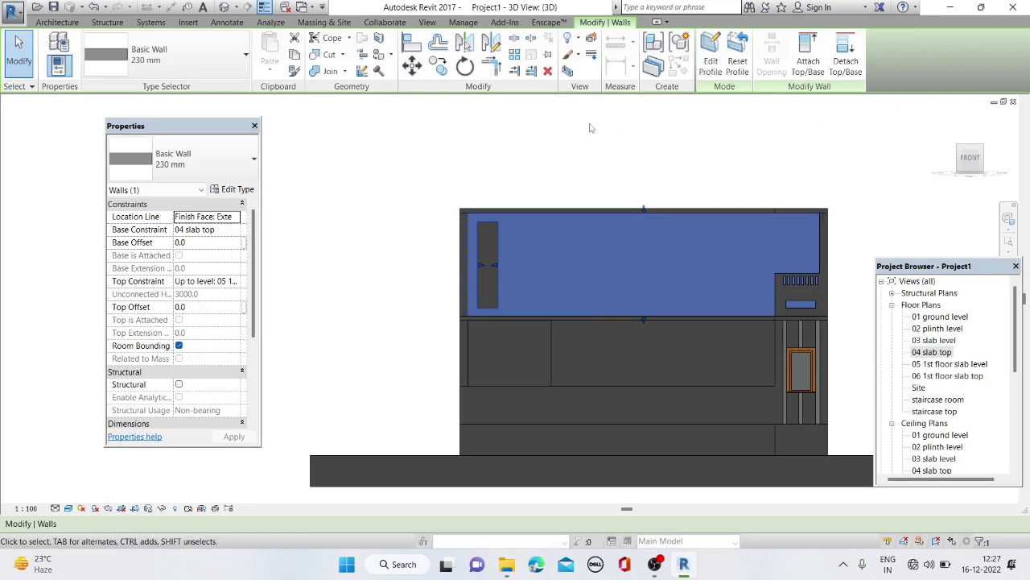
click(523, 177)
shift+middle_drag(489, 202, 539, 303)
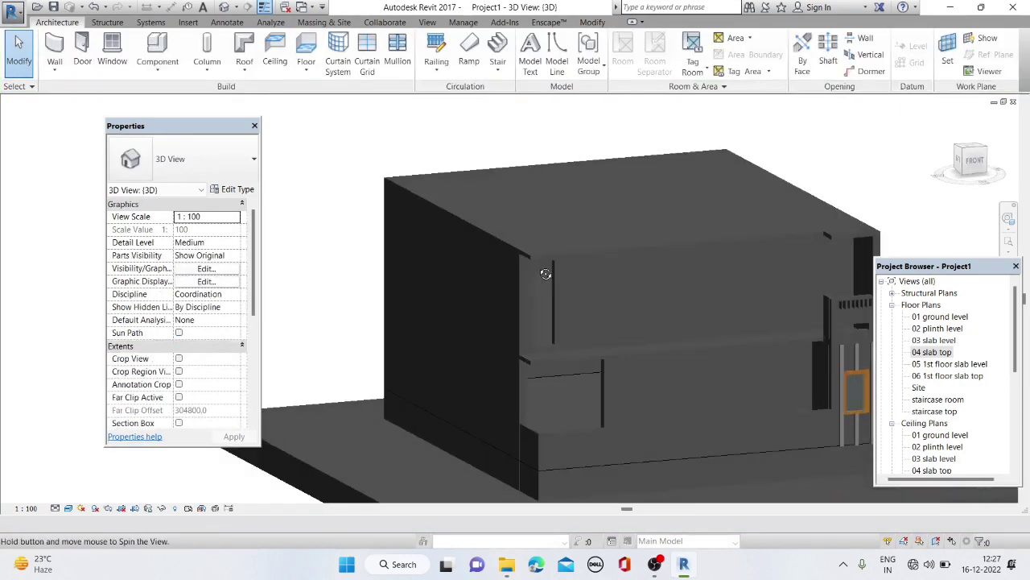
scroll(539, 303, down, 3)
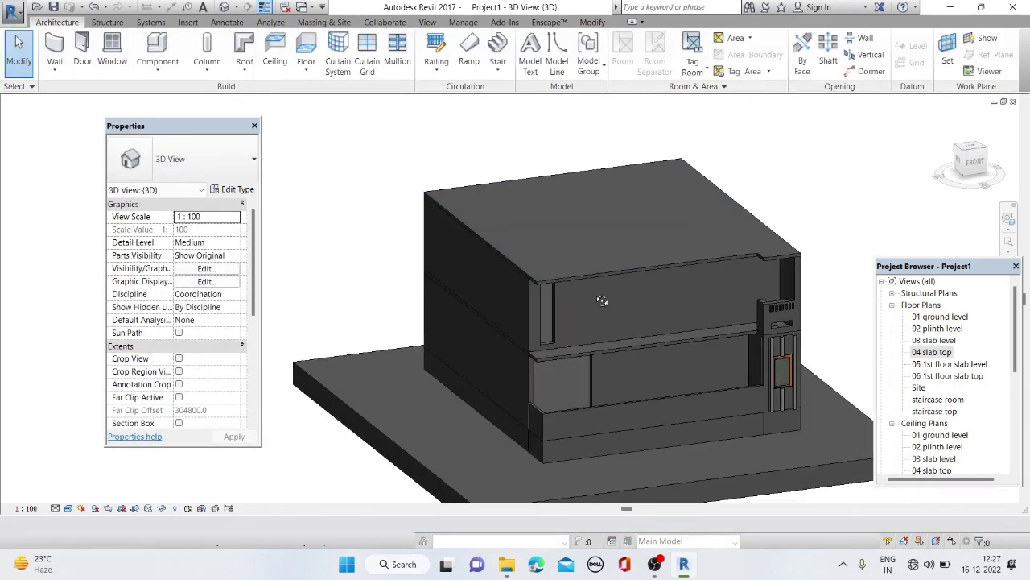
shift+middle_drag(598, 295, 725, 322)
double_click(932, 352)
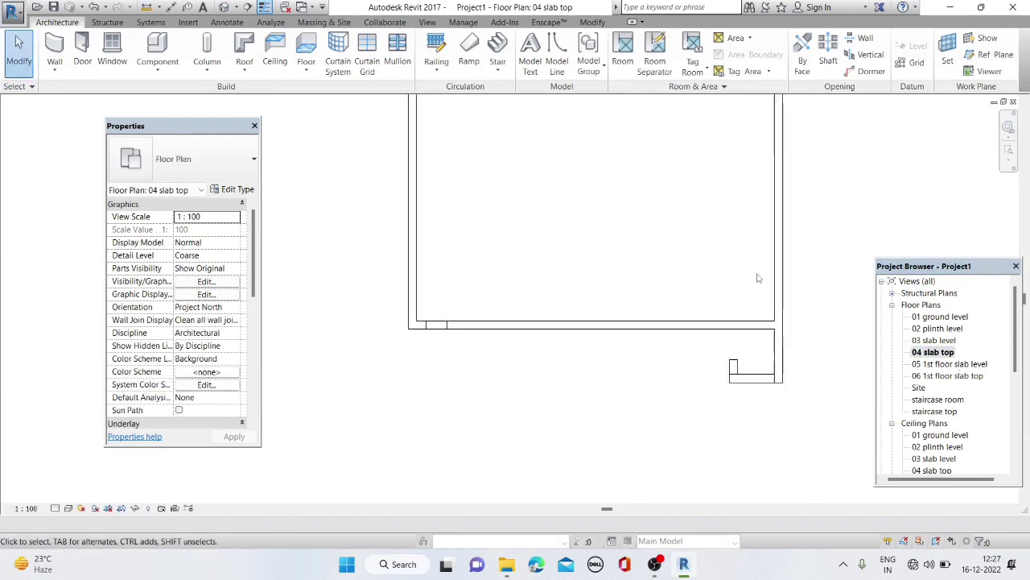
Drag the M_Casement 3x3 with Trim family from the library's Windows folder into Revit
scroll(714, 265, down, 2)
scroll(609, 249, up, 2)
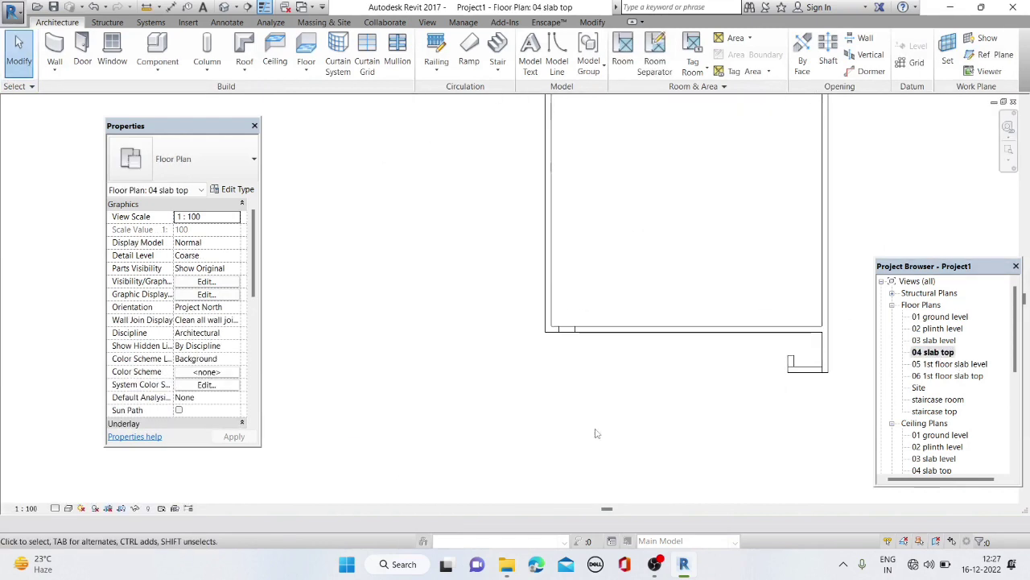
click(506, 564)
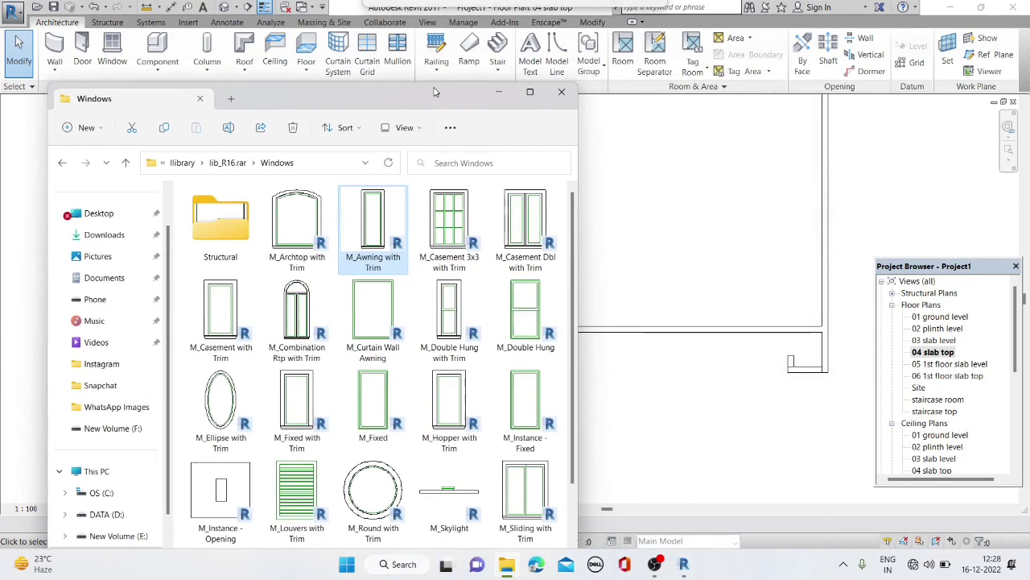
drag(666, 64, 433, 83)
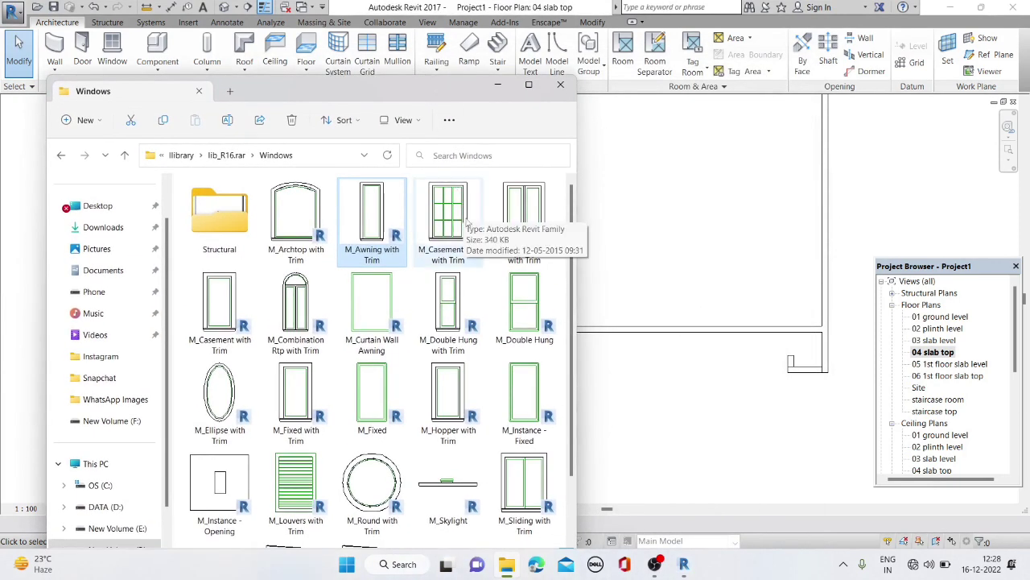
drag(465, 218, 689, 397)
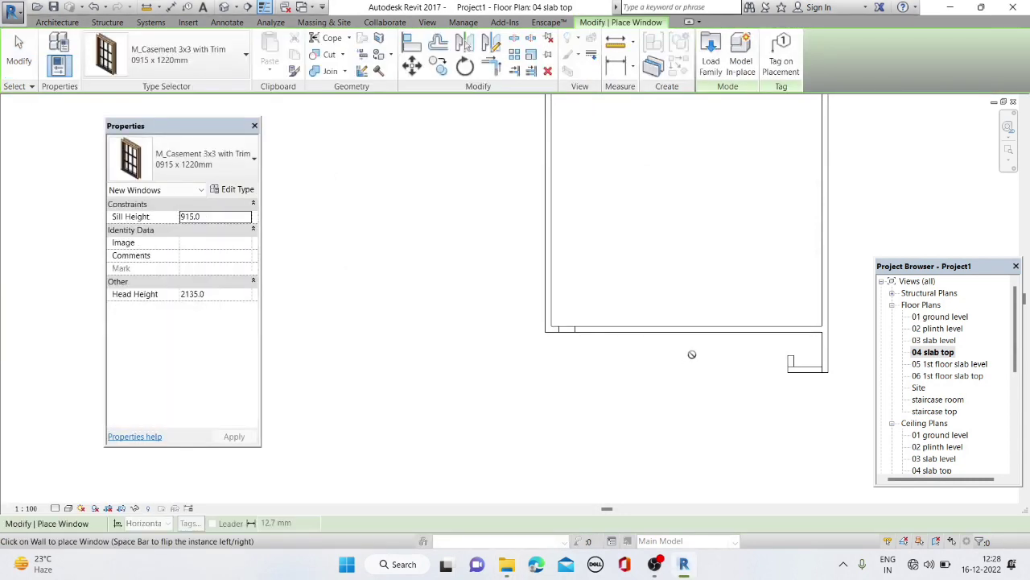
Duplicate the casement type as 0915 x 1220mm 2 and place one in the bottom wall
click(227, 189)
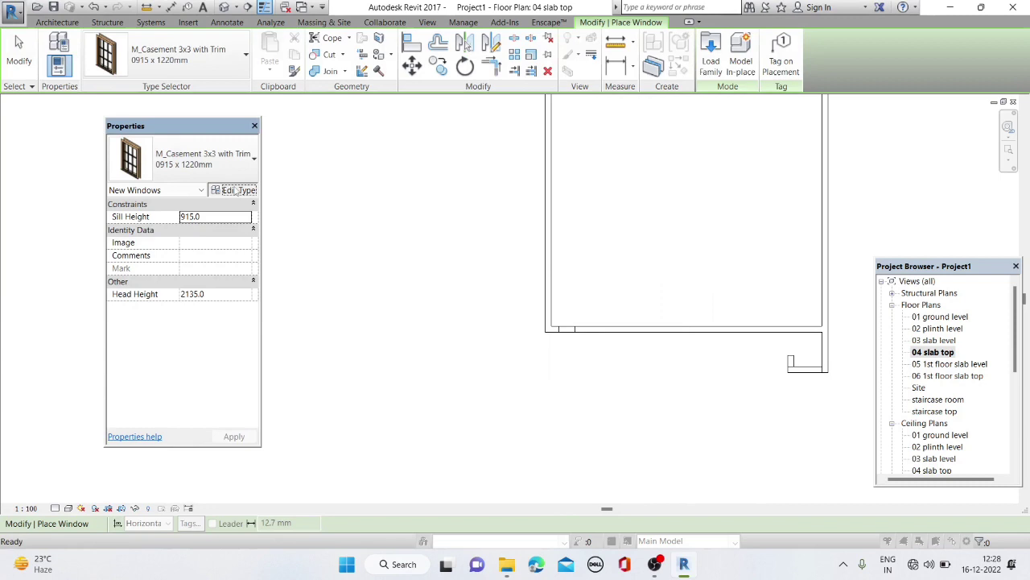
click(746, 196)
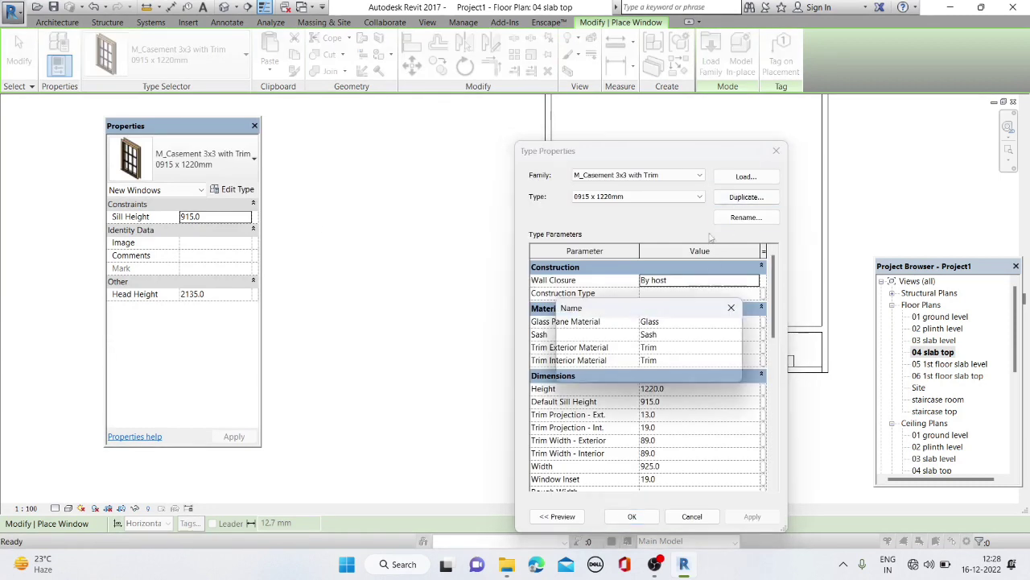
click(639, 376)
click(651, 466)
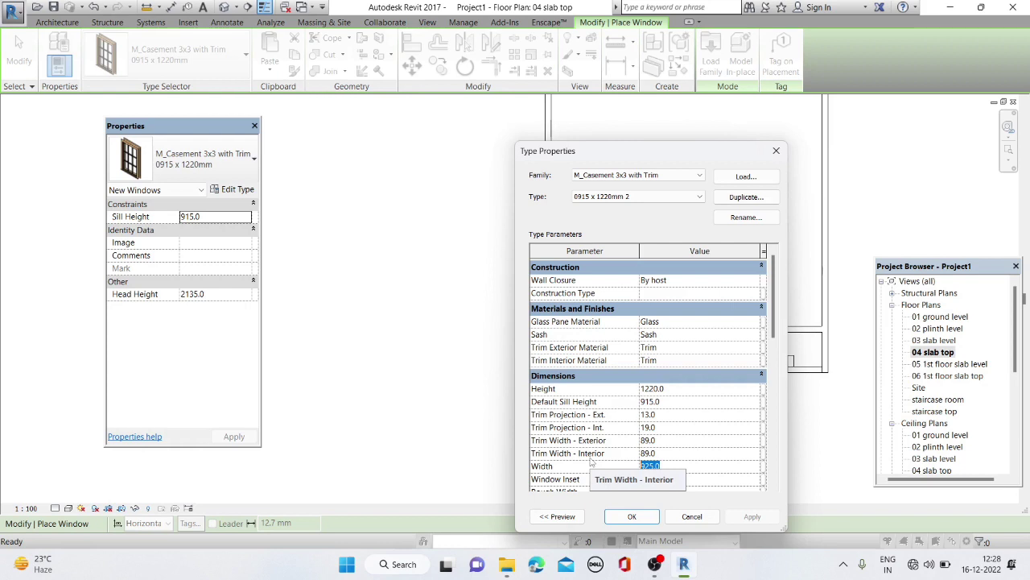
text(100)
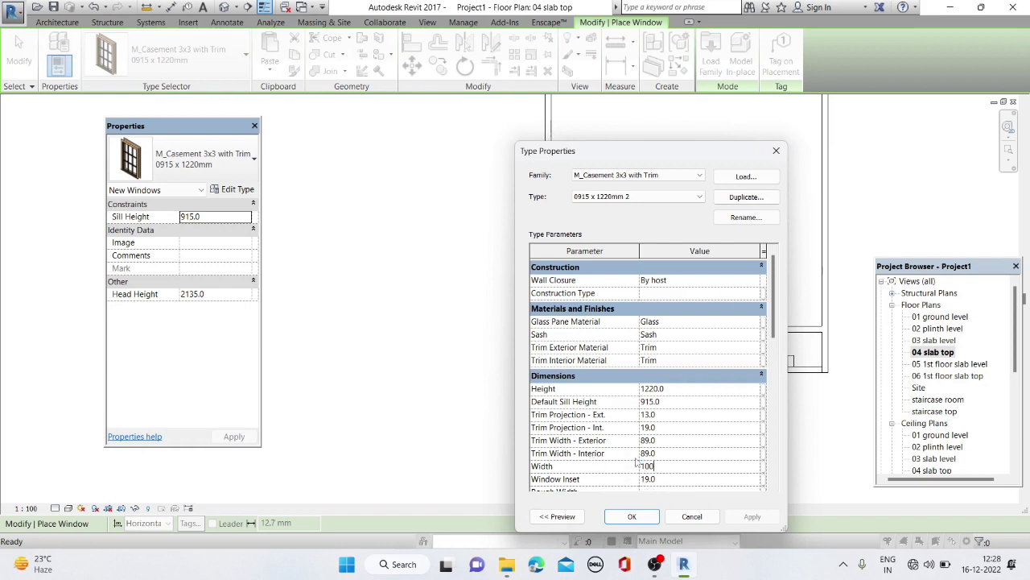
key(Return)
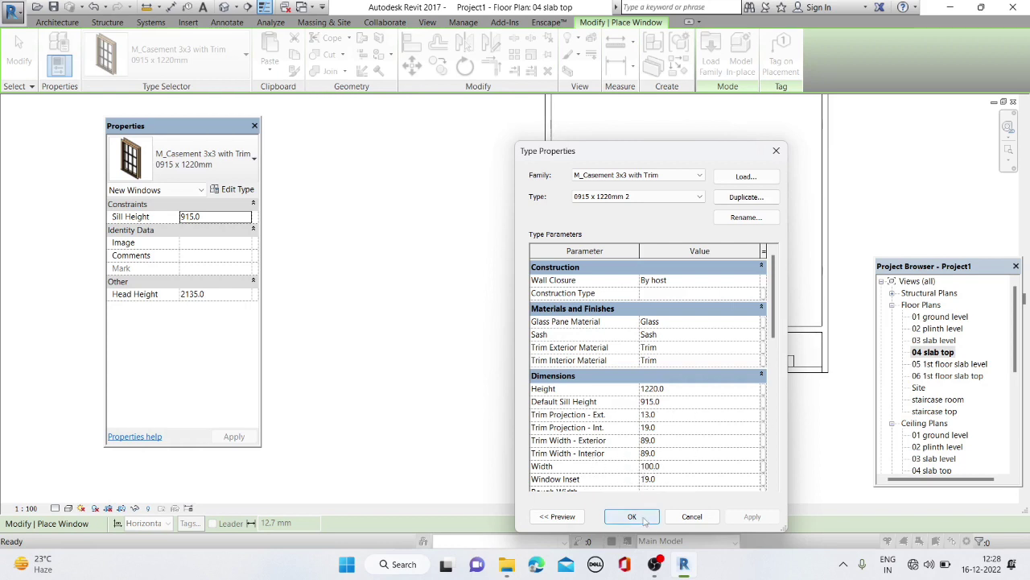
click(632, 516)
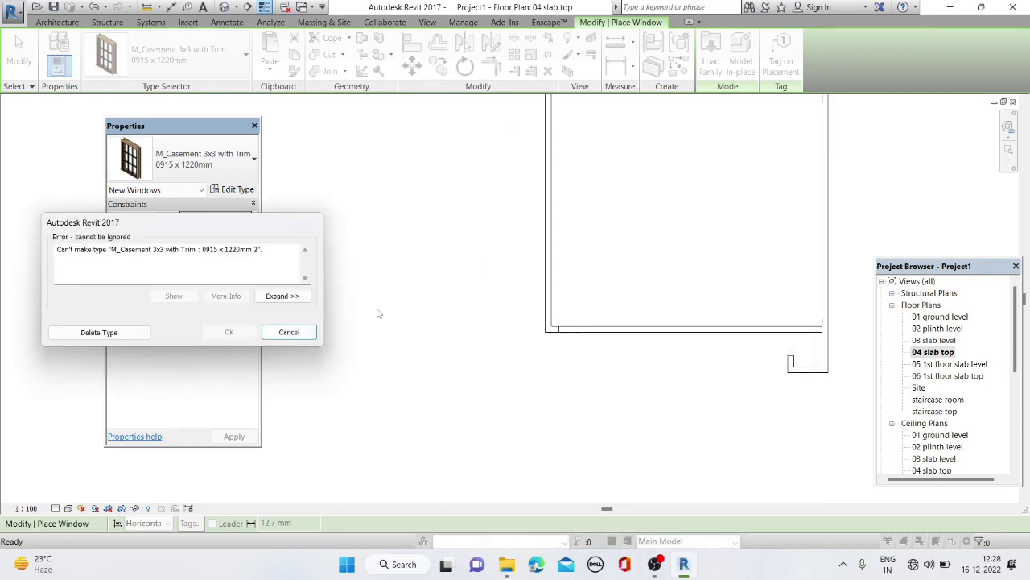
click(289, 331)
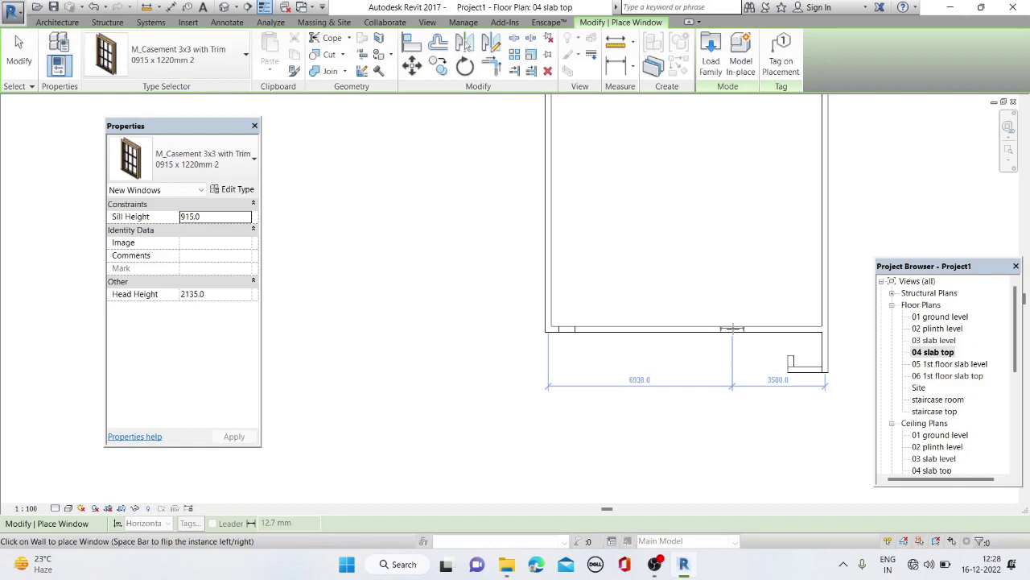
click(736, 329)
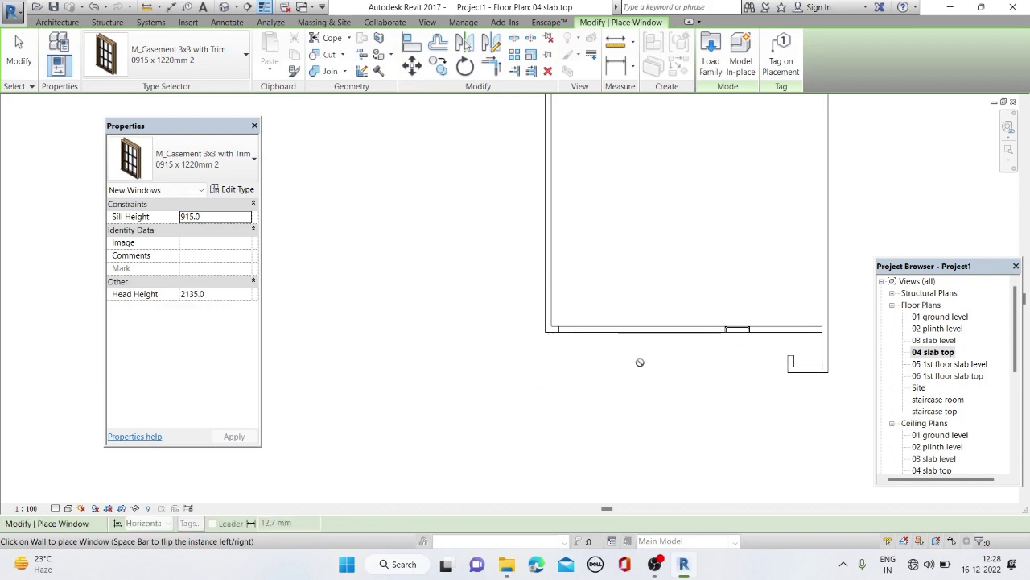
key(Escape)
key(Escape)
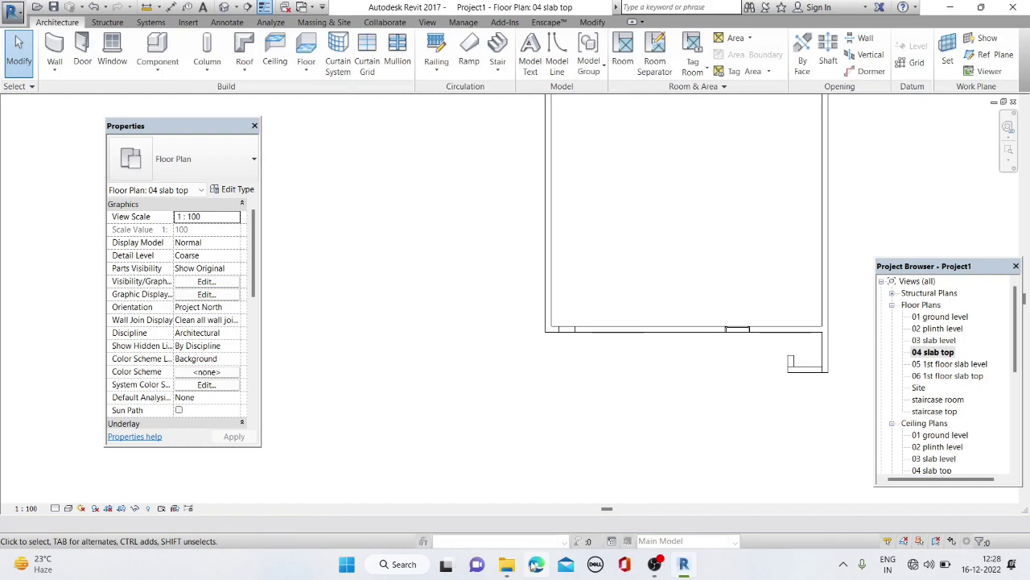
Load door_with_windows_14620 from the shubam city door folder into the Revit project
click(506, 564)
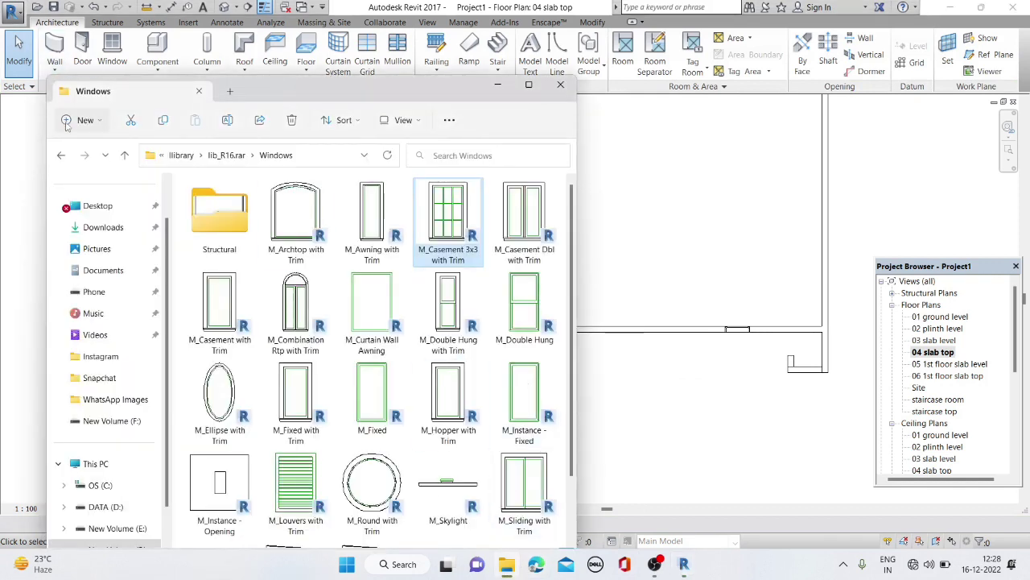
click(60, 155)
click(60, 155)
click(233, 227)
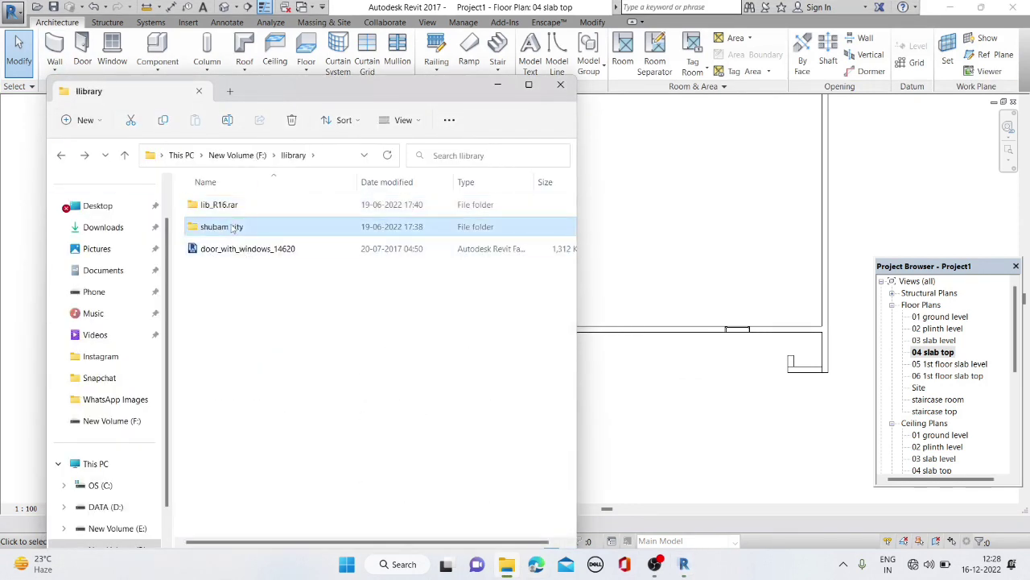
double_click(233, 227)
scroll(265, 350, down, 2)
double_click(257, 335)
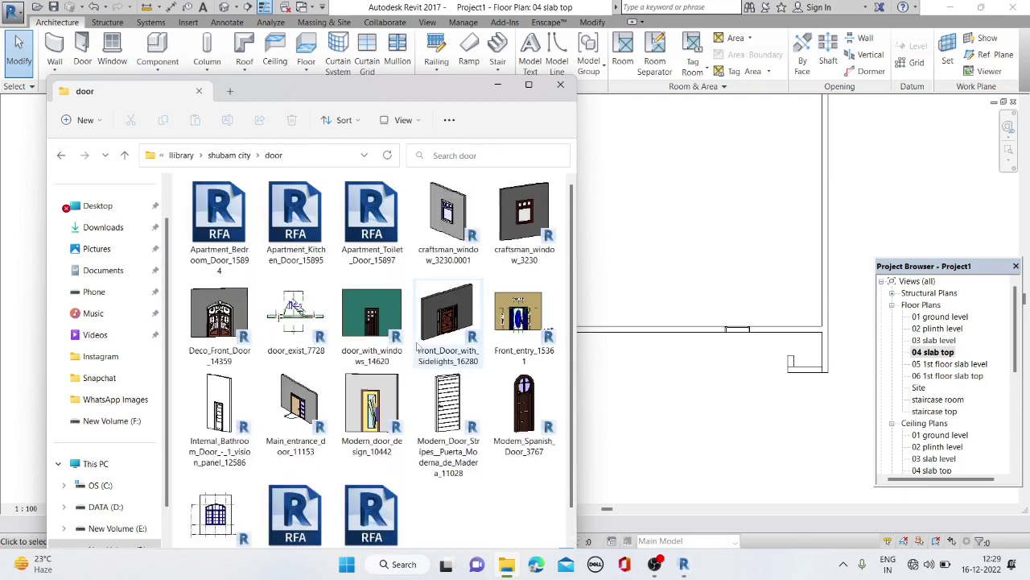
click(369, 330)
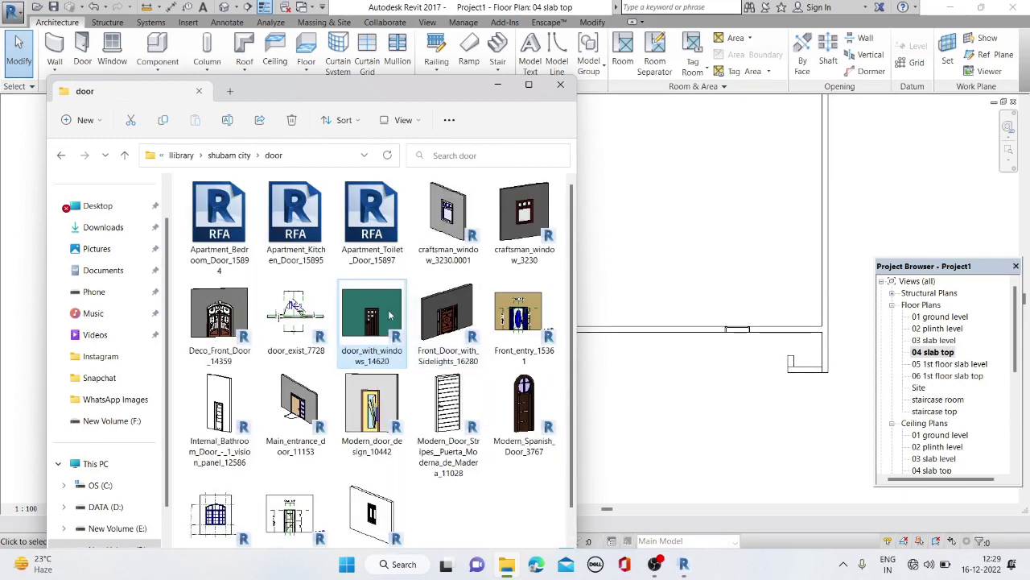
drag(389, 315, 668, 349)
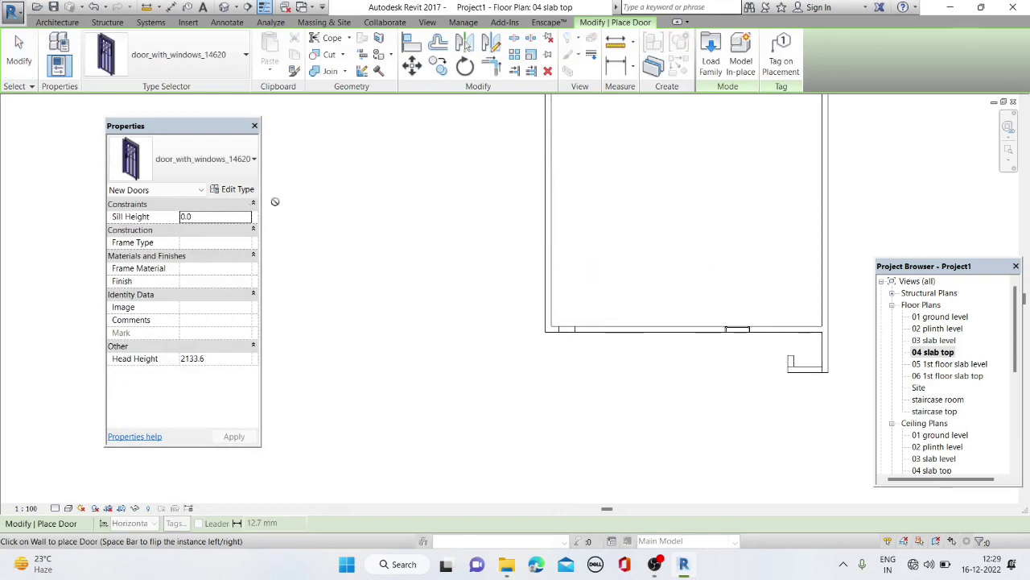
Duplicate the door type as door_with_windows_14620 2 and place it left of the window
click(234, 193)
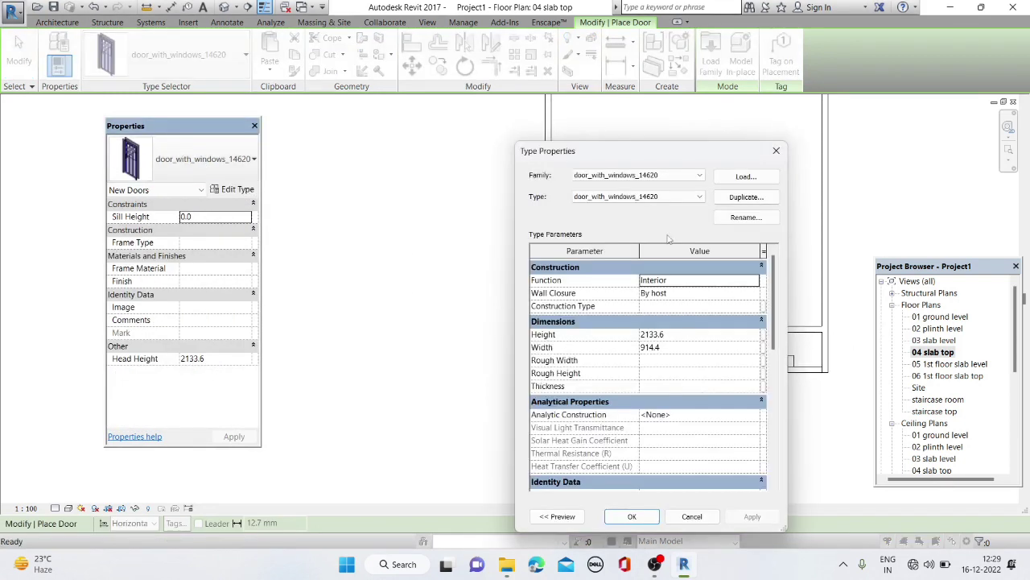
click(743, 201)
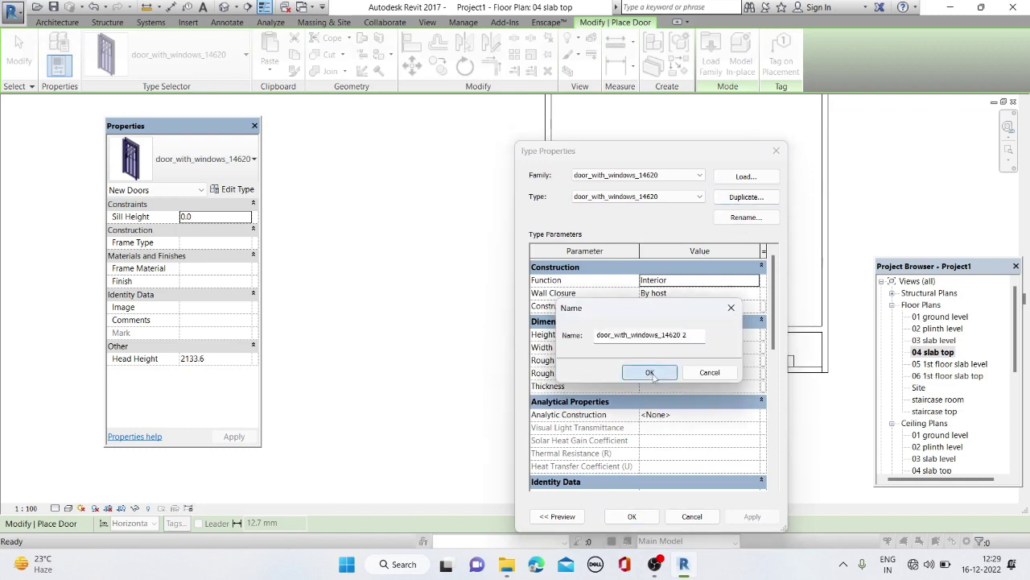
click(650, 372)
click(632, 516)
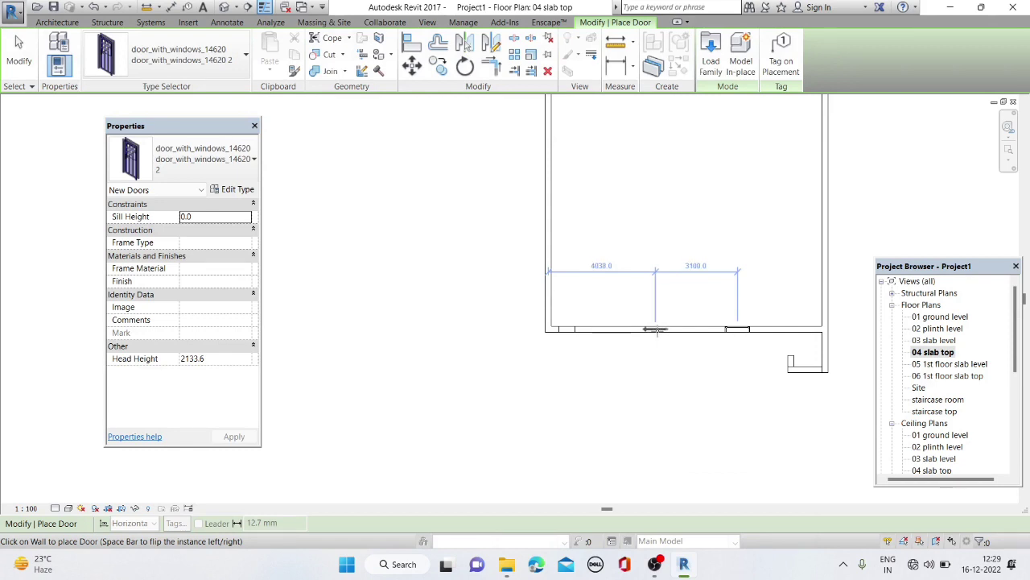
click(658, 329)
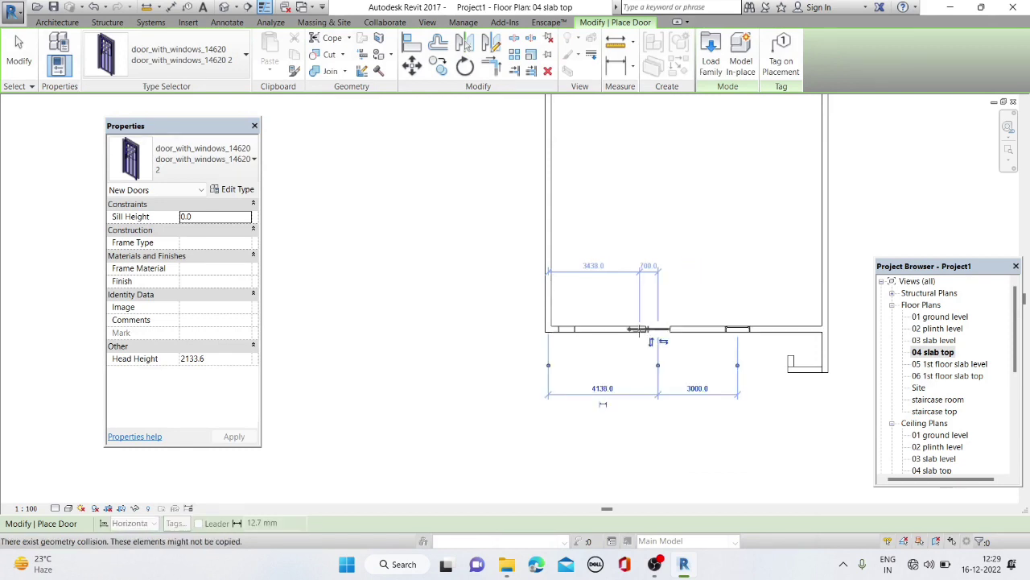
click(220, 5)
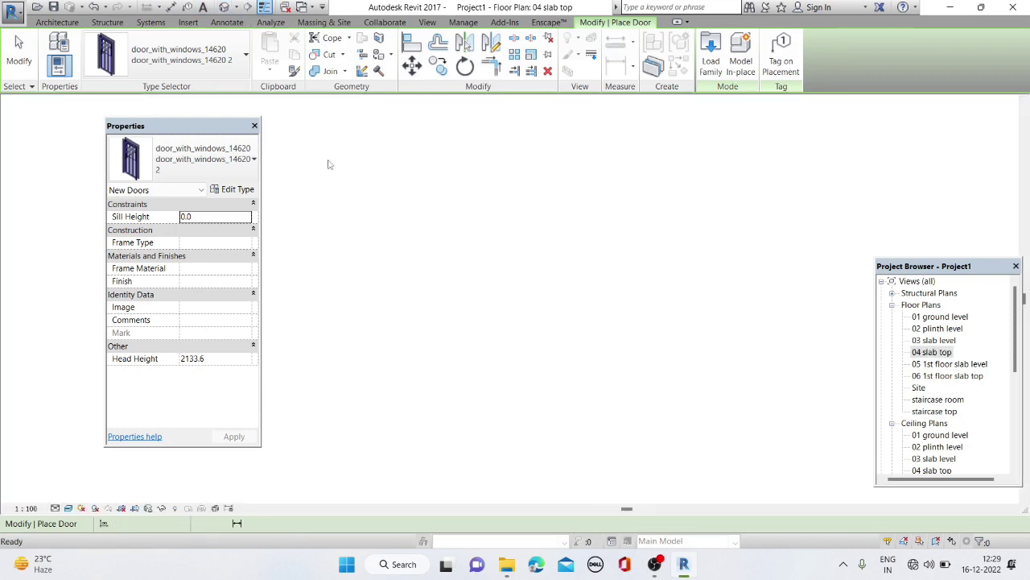
key(Escape)
key(Escape)
Orbit the 3D model and set the ViewCube to FRONT to inspect the door and window
mouse_move(533, 298)
shift+middle_down()
mouse_move(603, 260)
mouse_move(548, 249)
mouse_move(564, 350)
shift+middle_up()
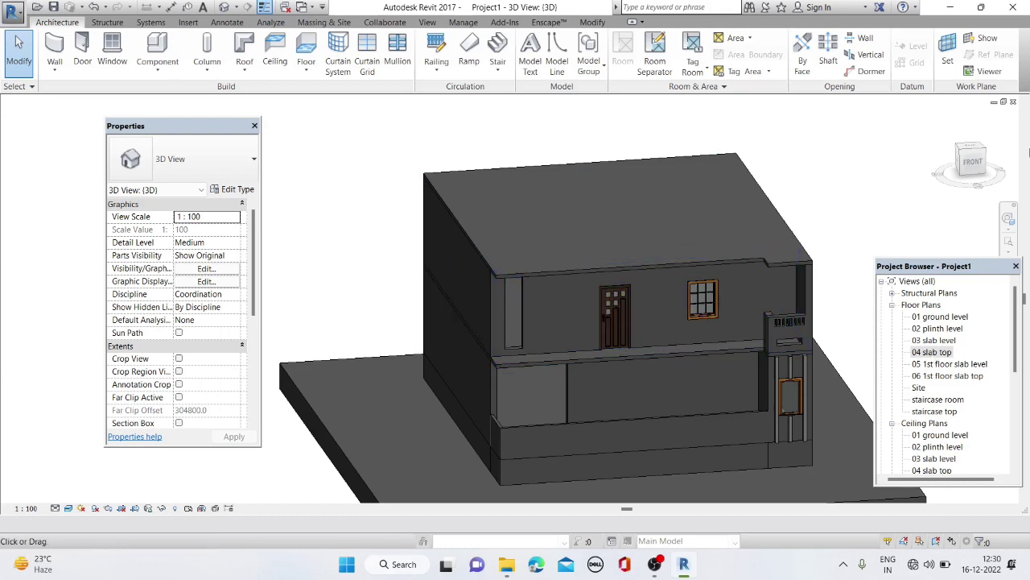
click(972, 165)
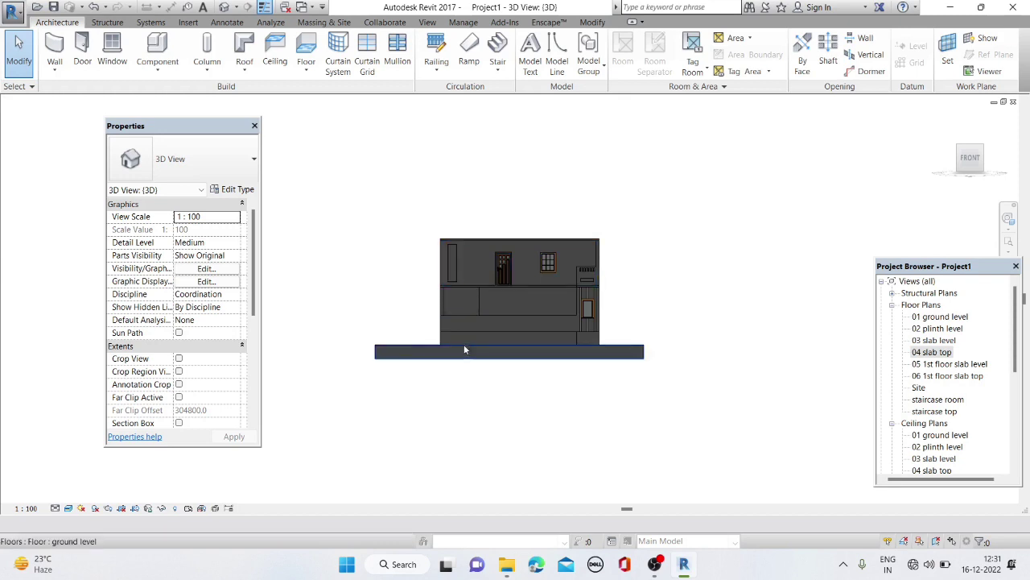
Open the upper-floor front wall's profile for editing
click(460, 260)
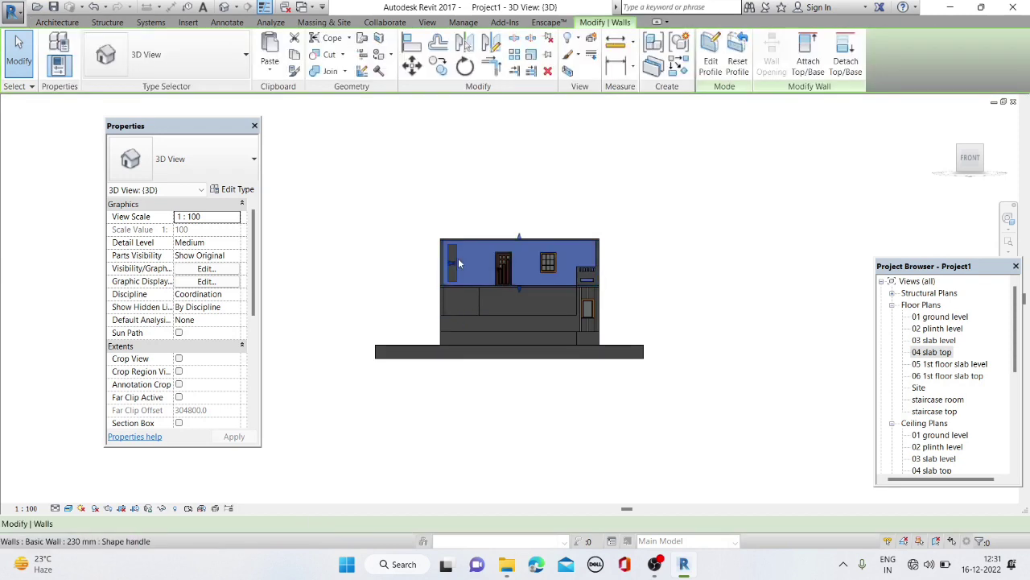
scroll(456, 266, up, 2)
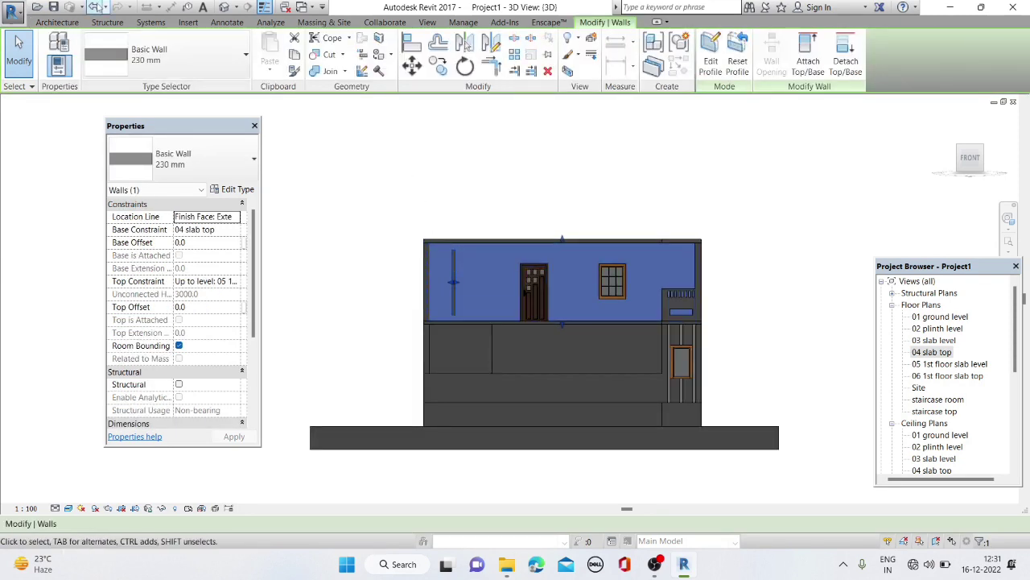
click(94, 7)
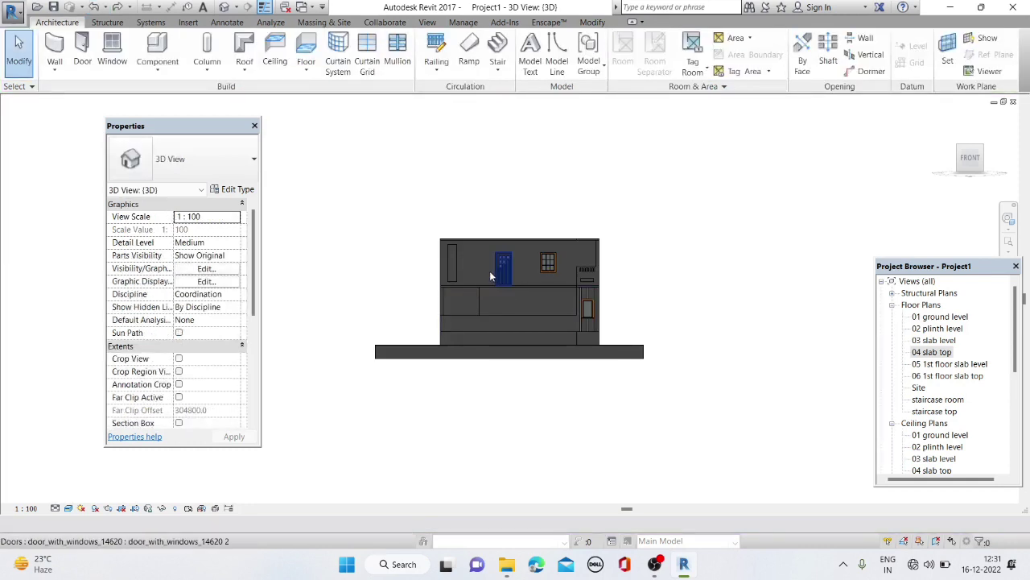
double_click(445, 255)
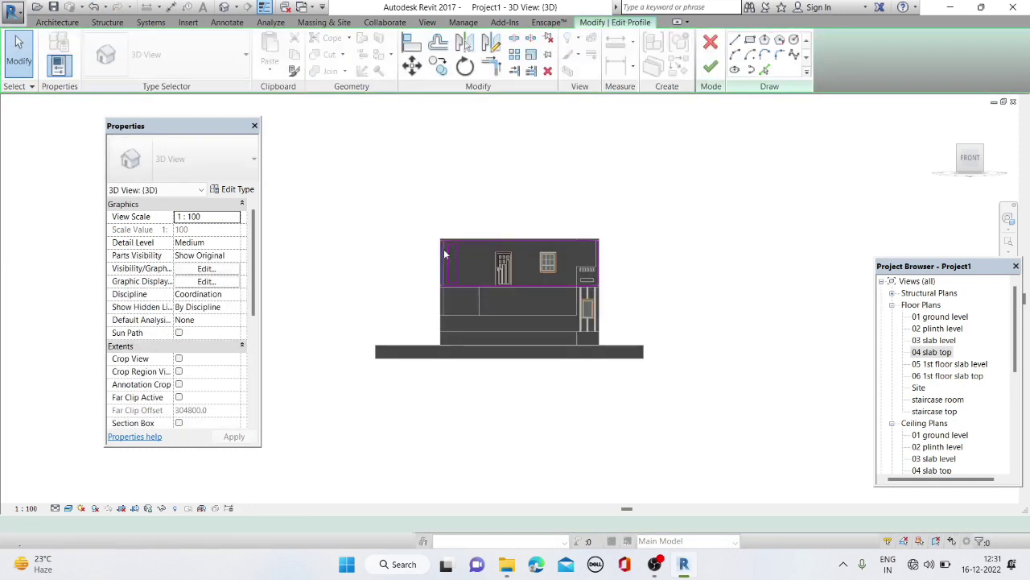
scroll(475, 241, up, 4)
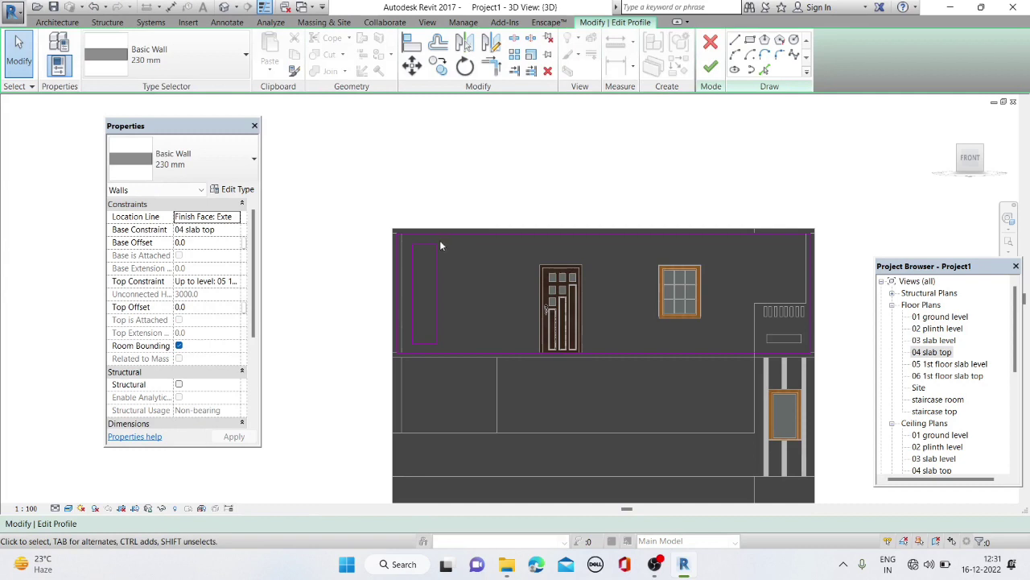
scroll(441, 245, up, 2)
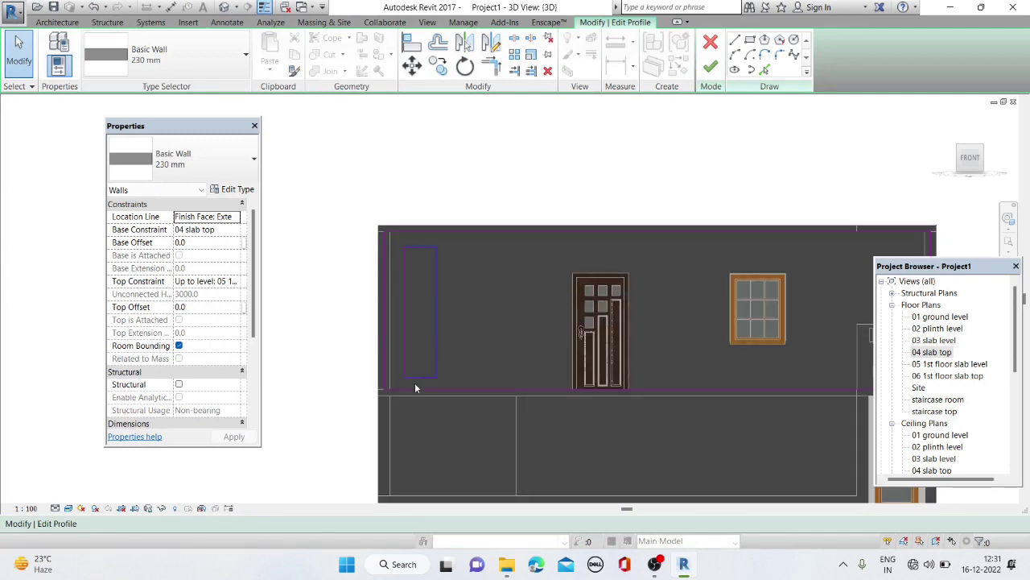
Copy the opening rectangle to the right and finish the wall profile edit
drag(402, 388, 444, 238)
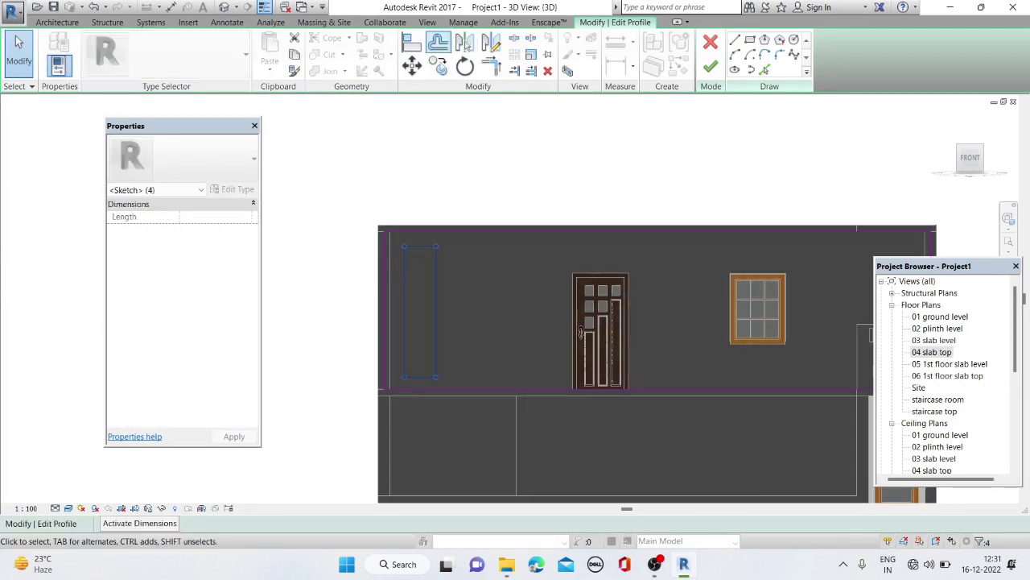
click(438, 66)
click(402, 253)
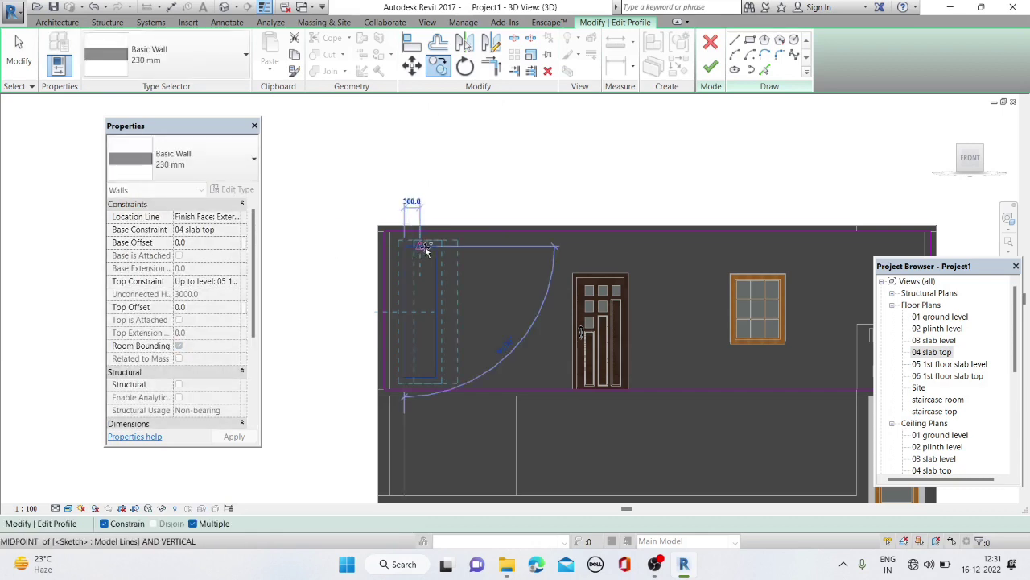
click(466, 247)
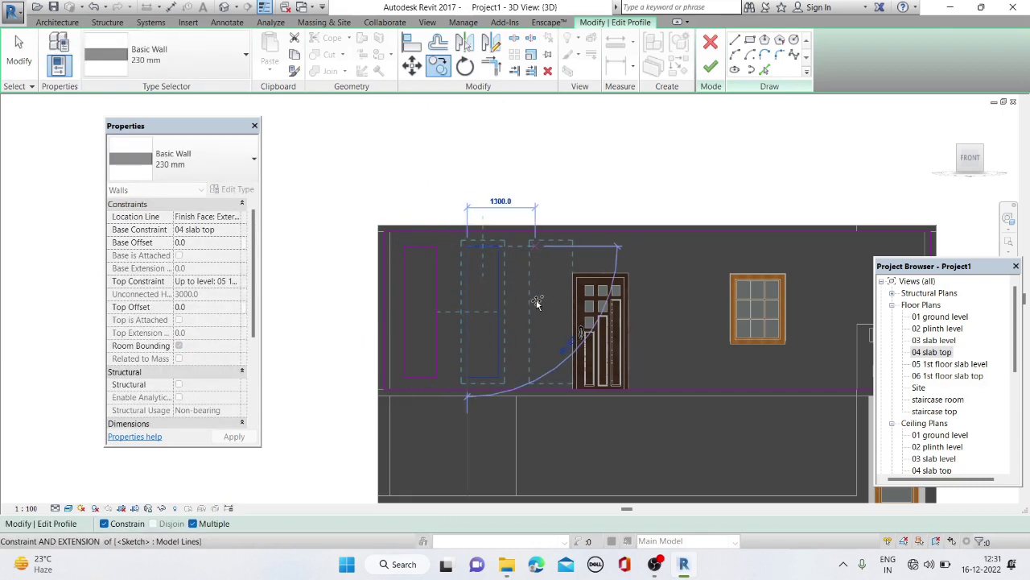
key(Escape)
scroll(537, 293, down, 2)
click(710, 66)
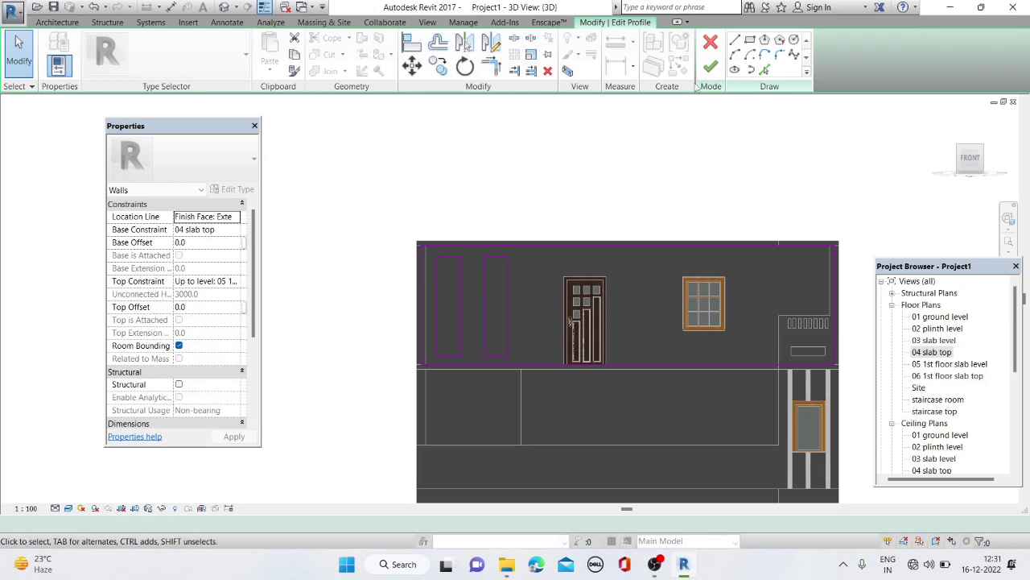
shift+middle_drag(666, 190, 660, 264)
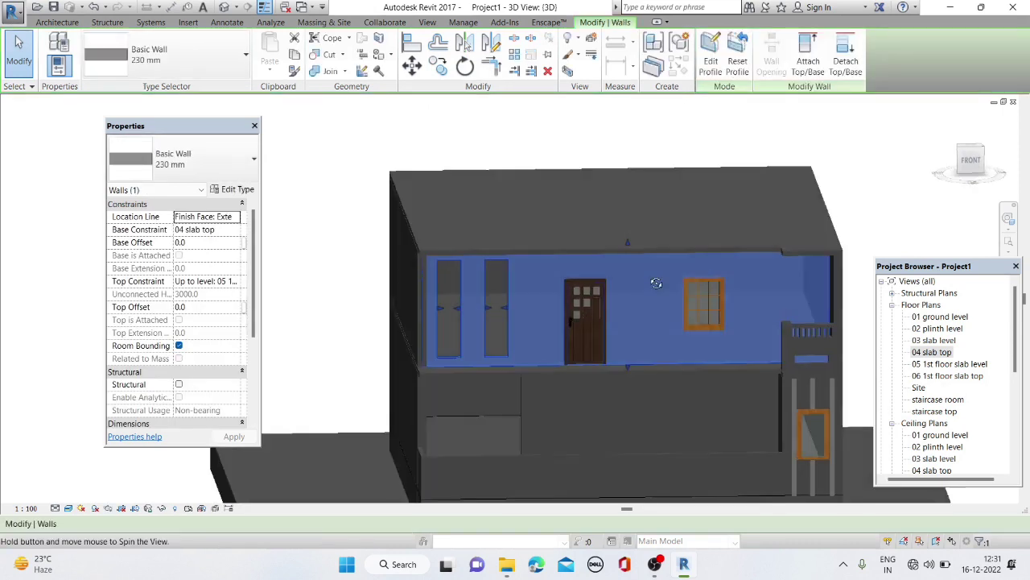
key(Escape)
In the 04 slab top plan, start a wall using the Curtain Wall: Storefront type
shift+middle_drag(556, 260, 718, 315)
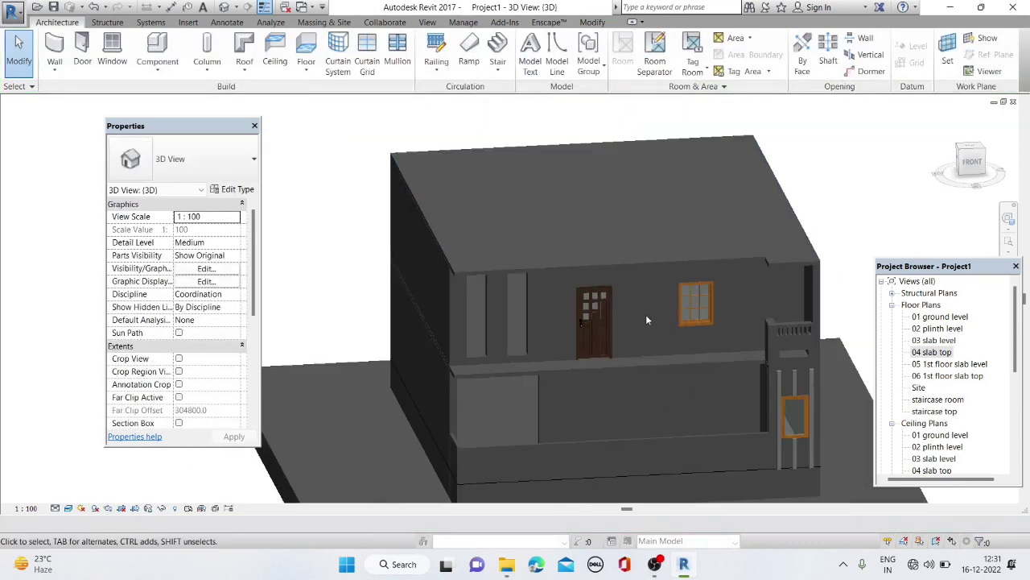
double_click(931, 352)
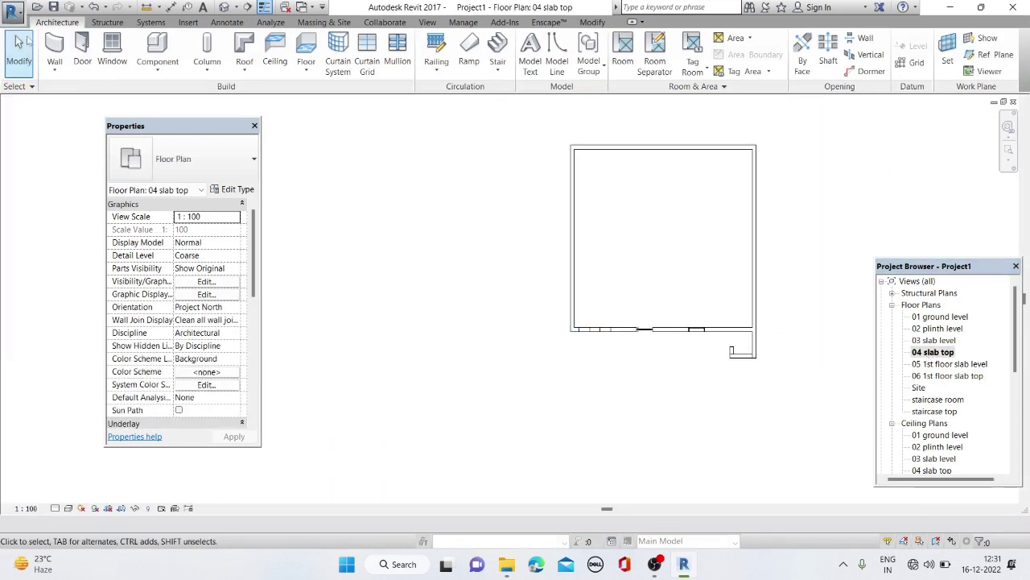
click(55, 69)
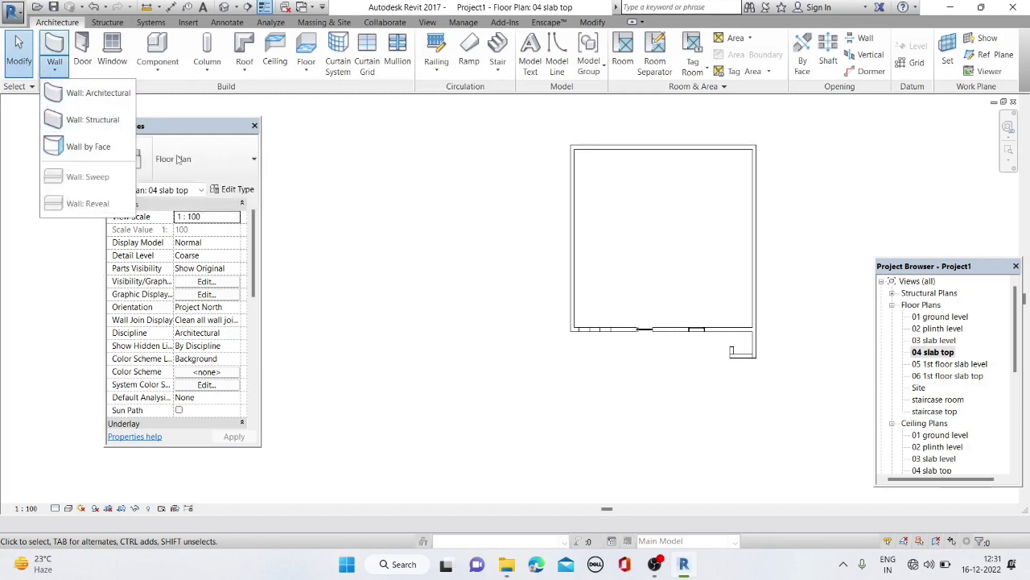
key(Escape)
click(50, 50)
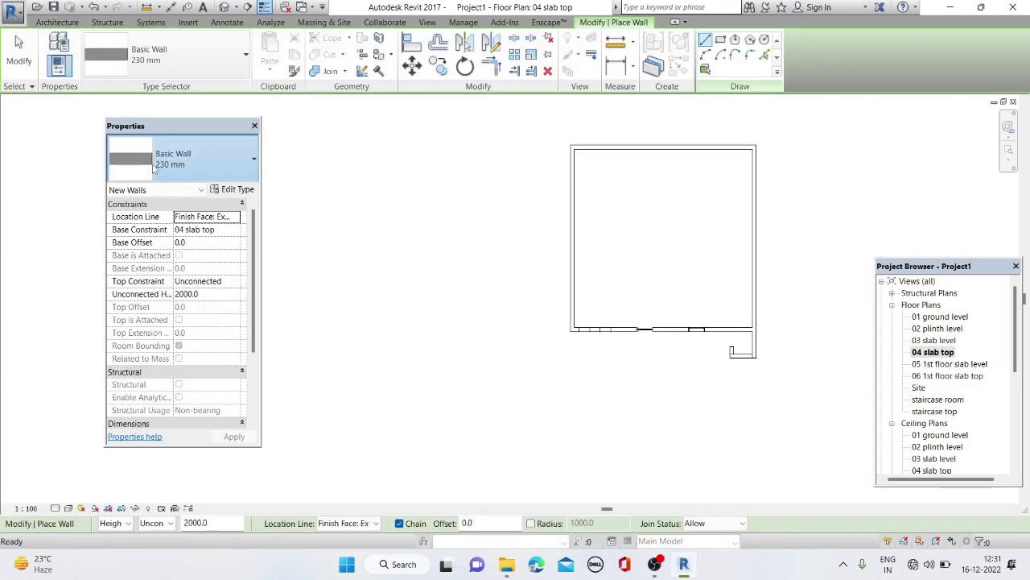
click(185, 158)
scroll(181, 401, down, 2)
scroll(181, 400, down, 2)
scroll(184, 399, down, 1)
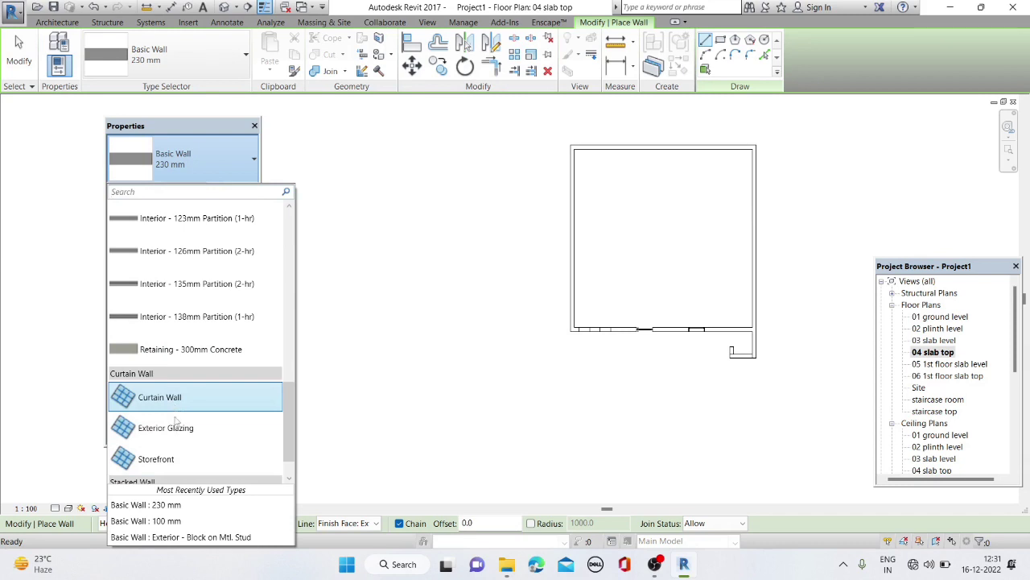
click(176, 457)
Draw the Storefront curtain wall along the front wall and check it in 3D
scroll(598, 324, up, 1)
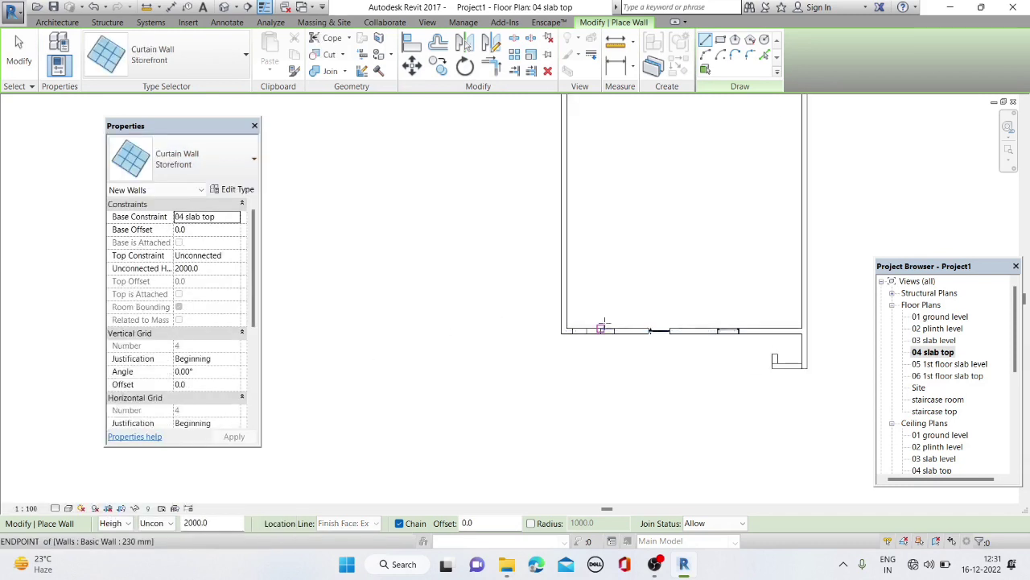
scroll(604, 325, up, 1)
click(648, 343)
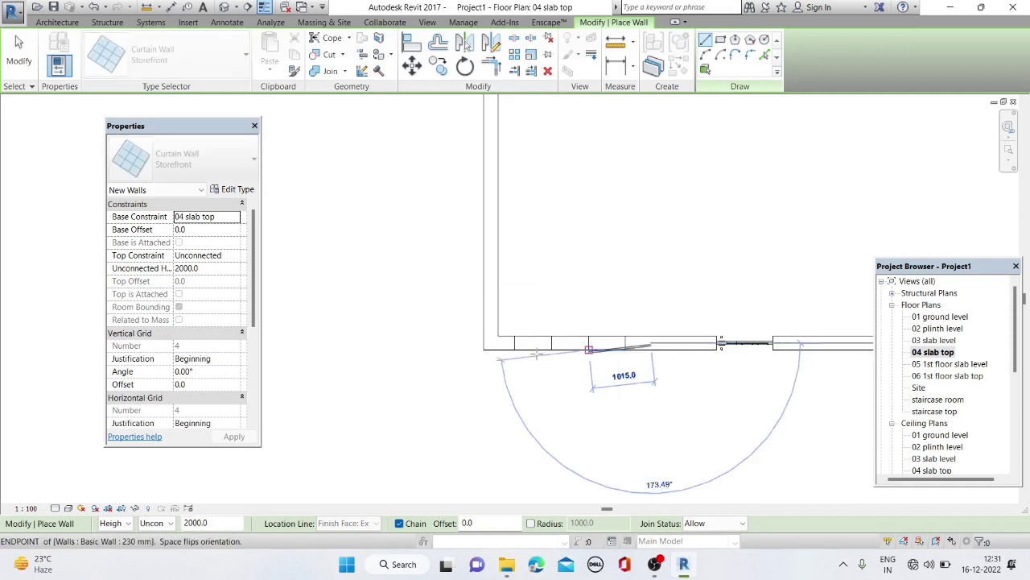
click(497, 343)
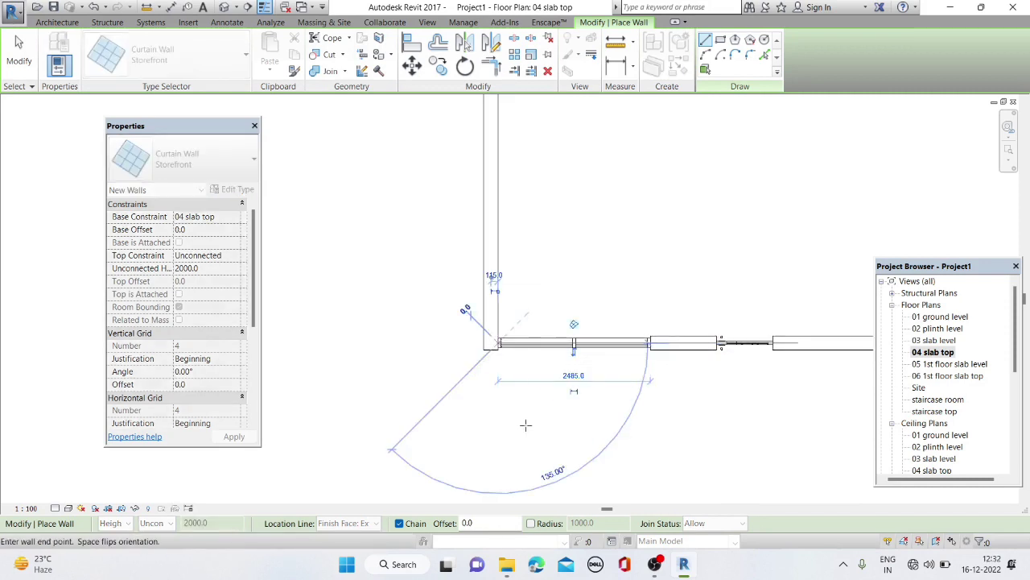
key(Escape)
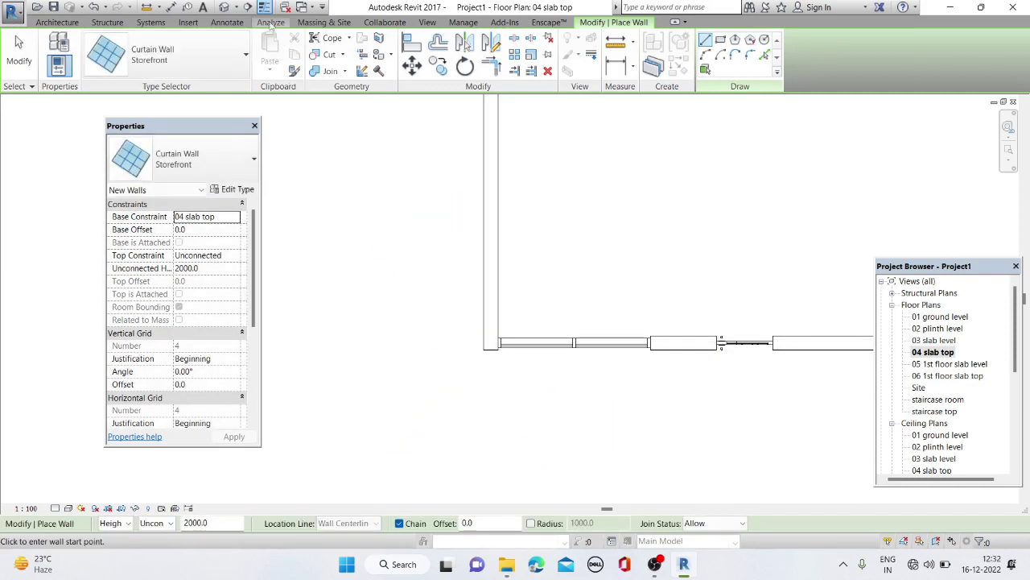
click(220, 6)
mouse_move(408, 329)
shift+middle_down()
mouse_move(475, 249)
mouse_move(463, 290)
shift+middle_up()
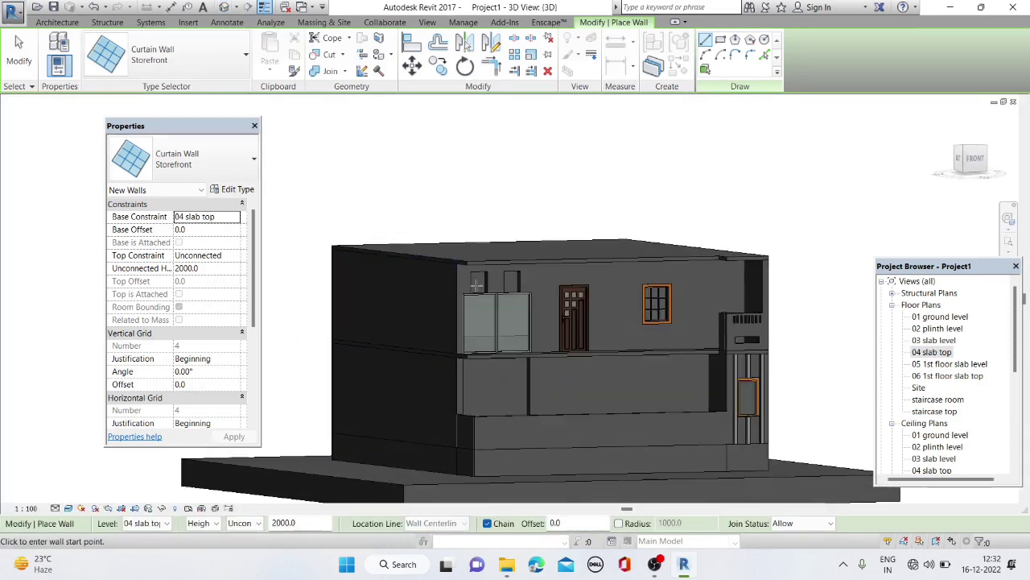
scroll(462, 290, up, 3)
Delete the Storefront curtain wall and reopen the 04 slab top floor plan
key(Escape)
key(Escape)
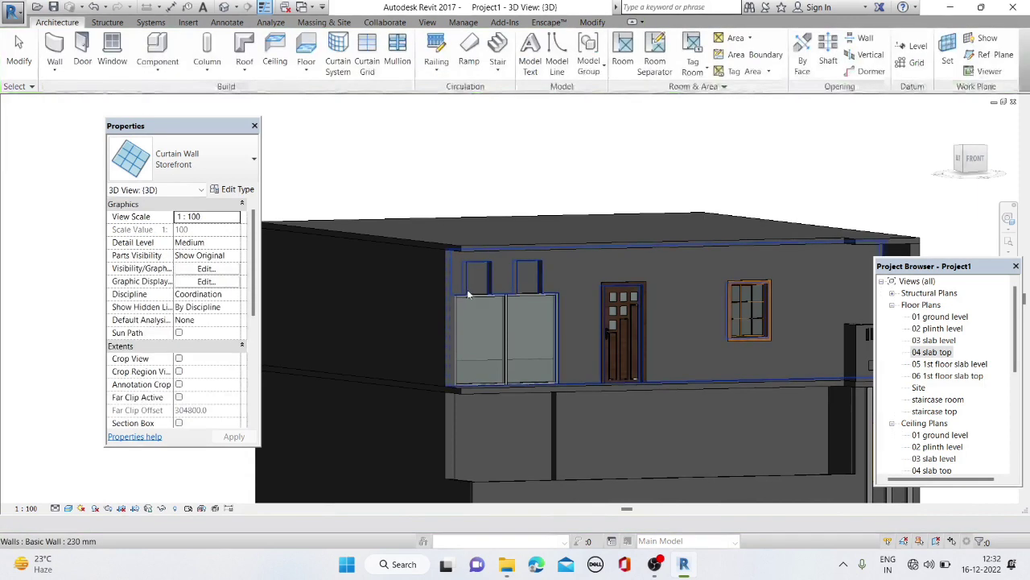
click(475, 295)
right_click(476, 295)
click(512, 410)
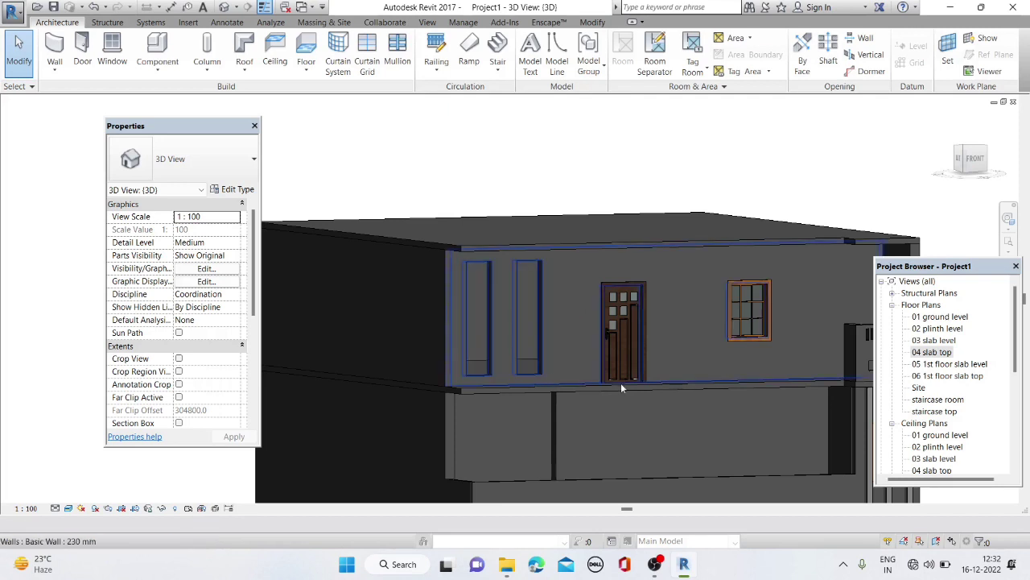
double_click(931, 352)
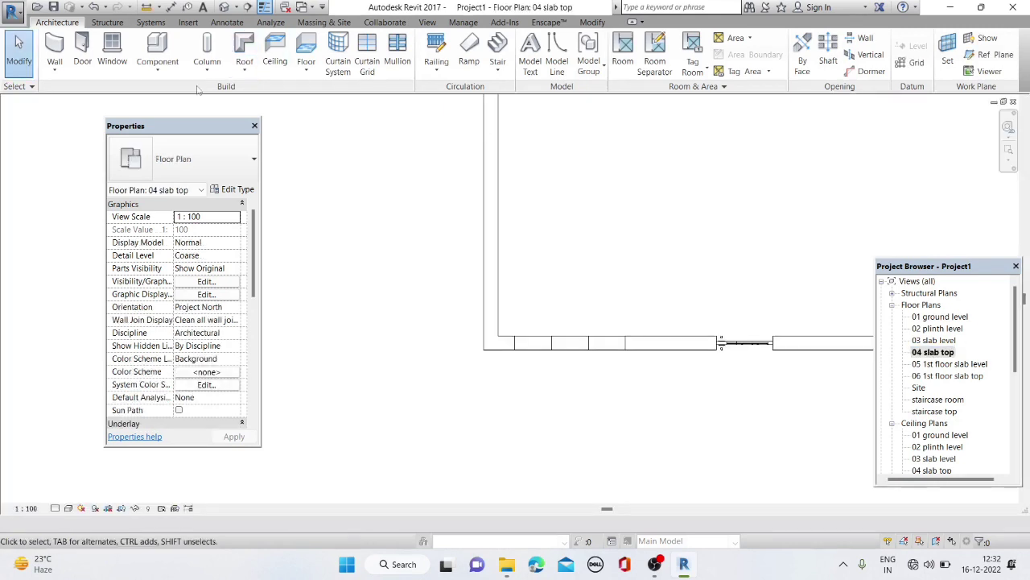
Start a Curtain Wall: Exterior Glazing wall with Unconnected Height 3000
click(49, 42)
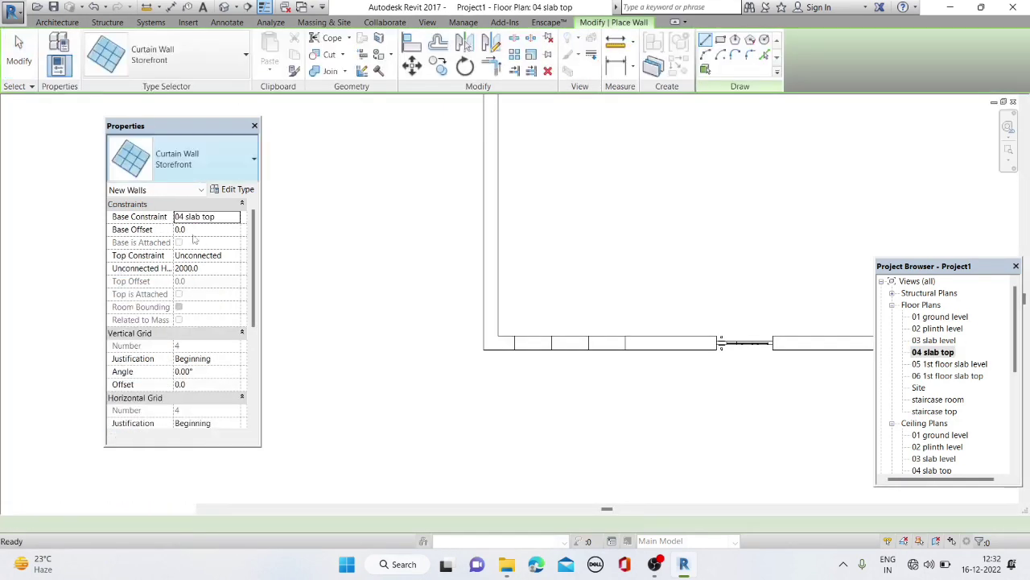
click(193, 158)
click(182, 372)
scroll(603, 322, up, 2)
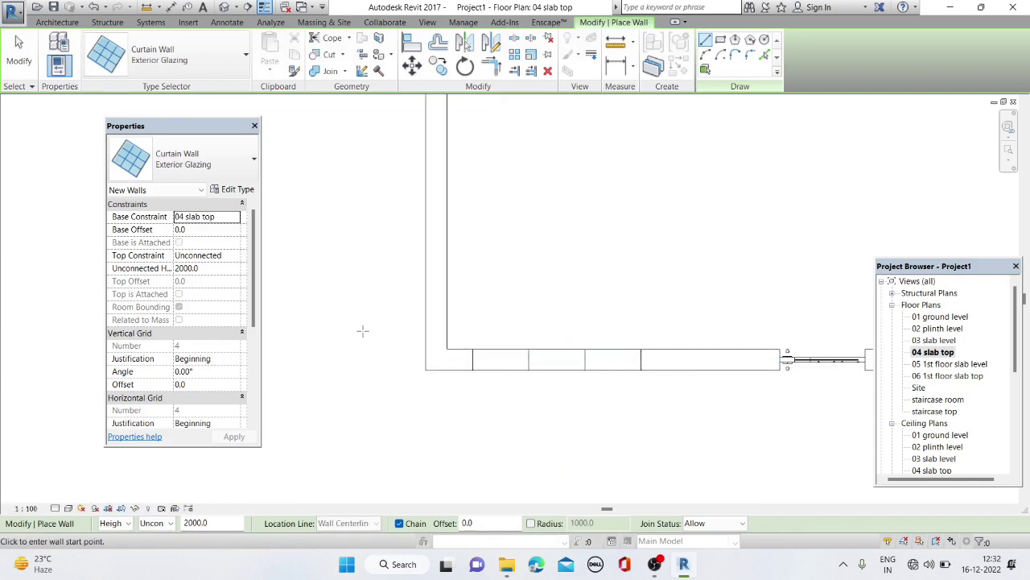
click(226, 268)
text(30)
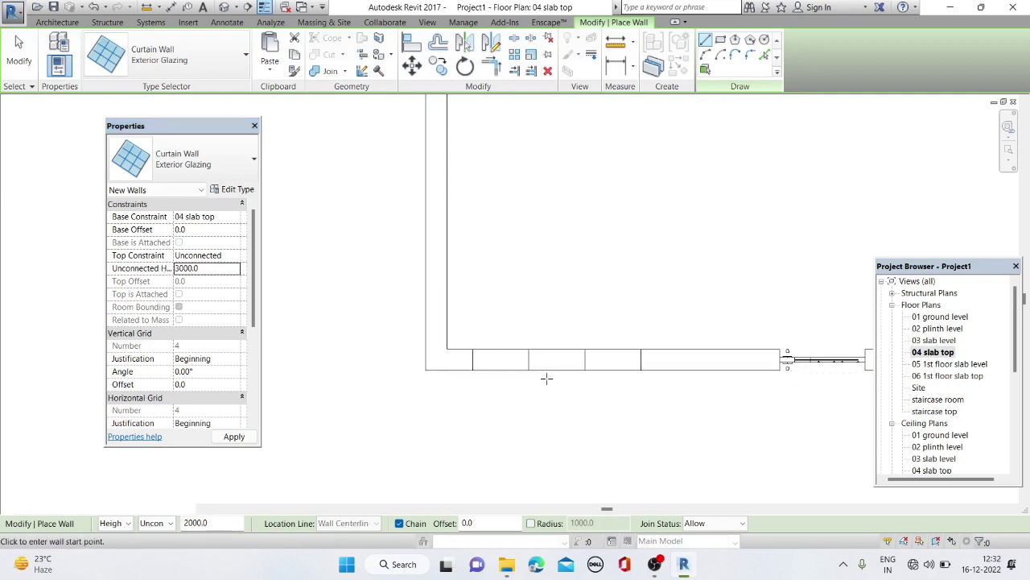
Draw the glazing wall along the upper front wall and view it in 3D
click(658, 360)
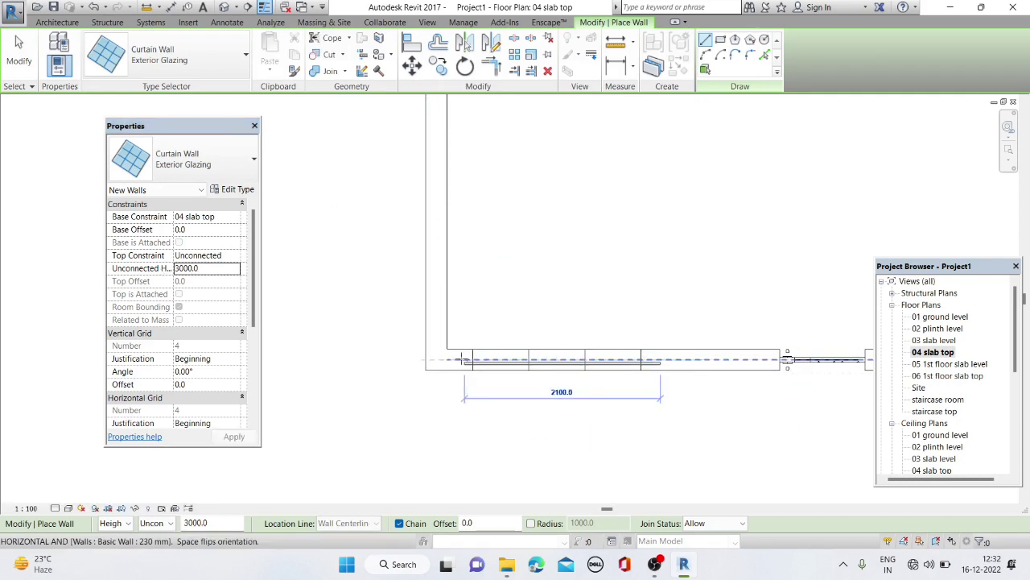
click(451, 360)
key(Escape)
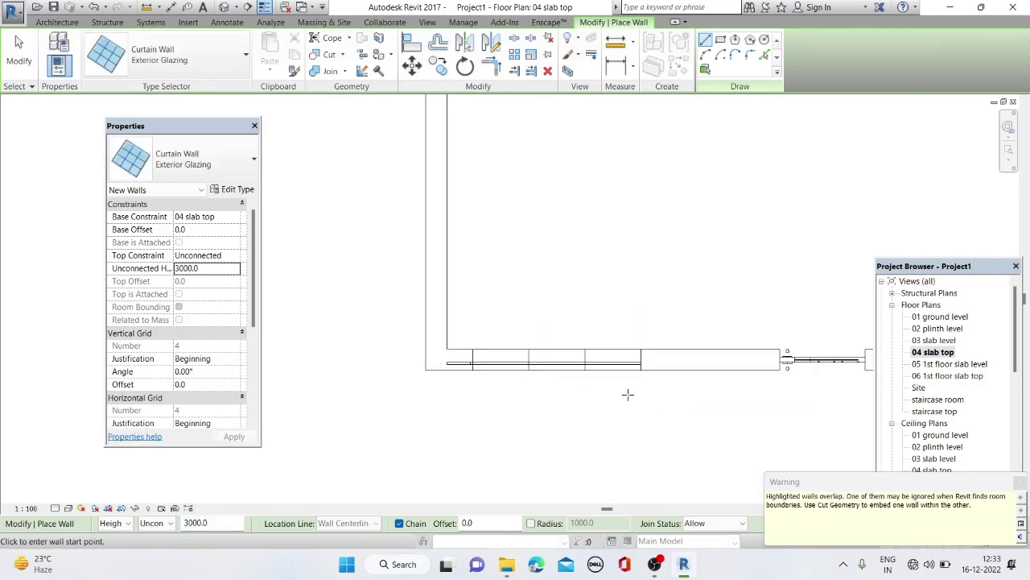
click(221, 7)
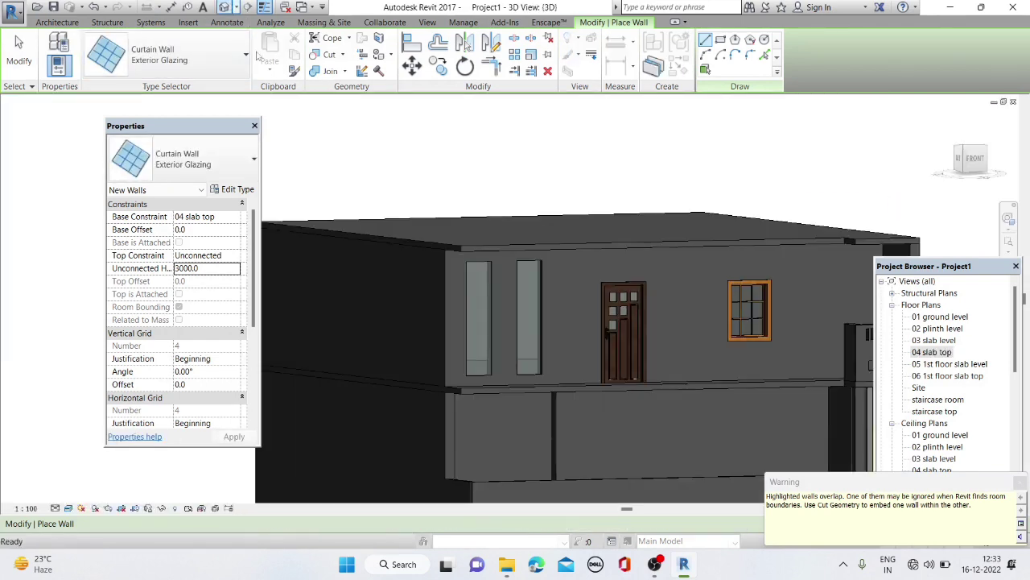
mouse_move(414, 289)
shift+middle_down()
mouse_move(489, 293)
mouse_move(461, 293)
shift+middle_up()
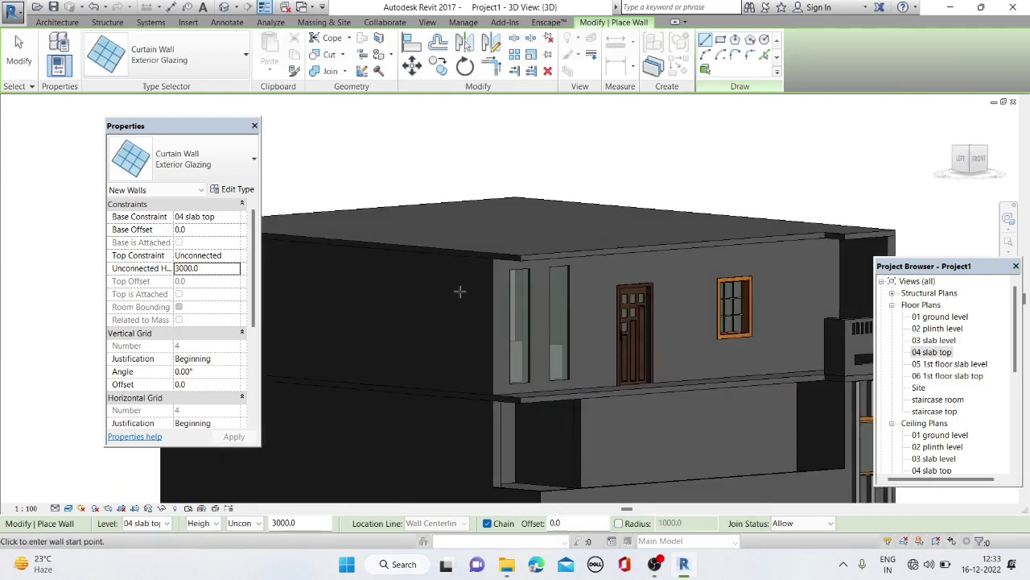
key(Escape)
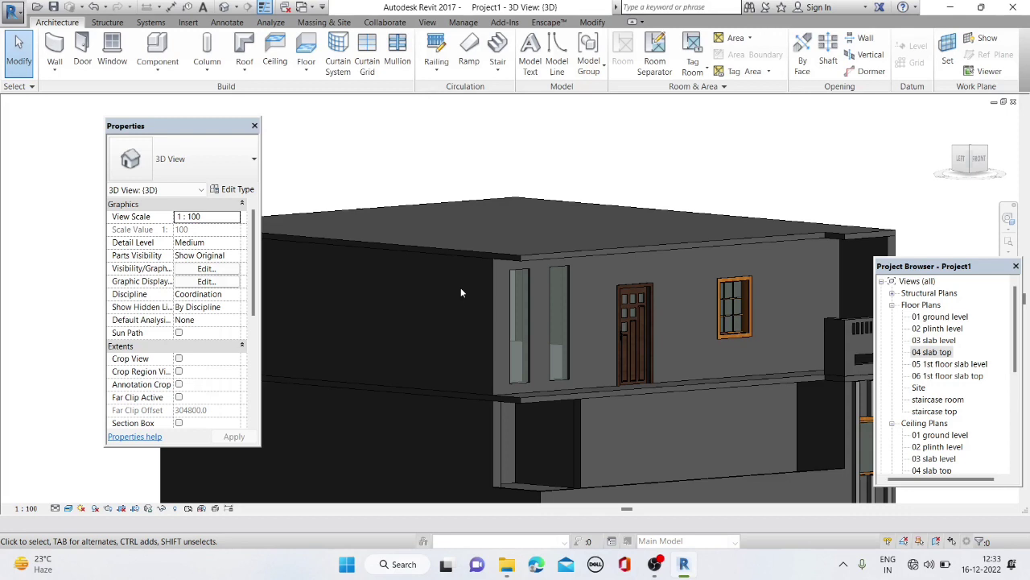
mouse_move(483, 302)
middle_down()
mouse_move(559, 352)
mouse_move(465, 368)
middle_up()
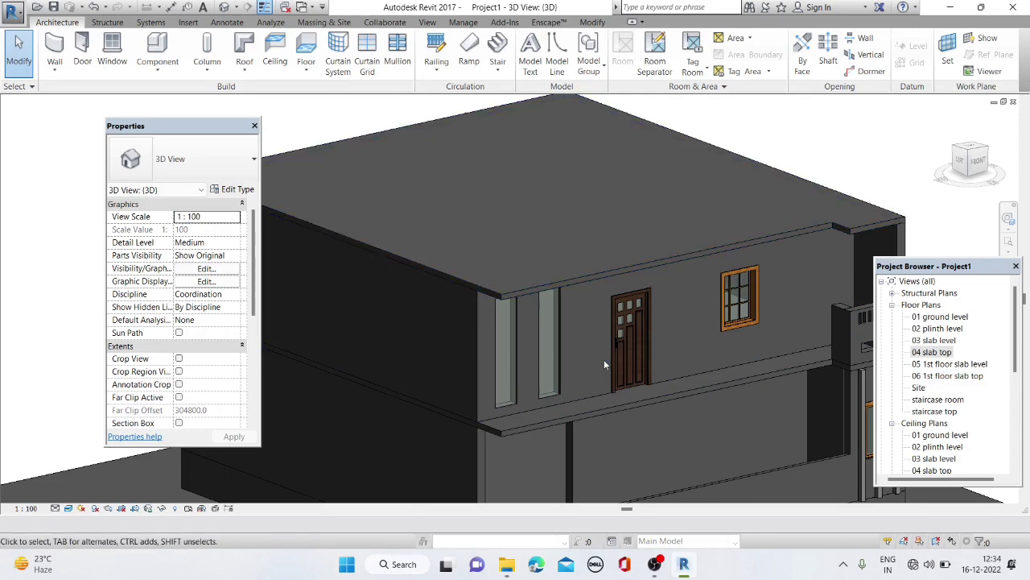
click(976, 160)
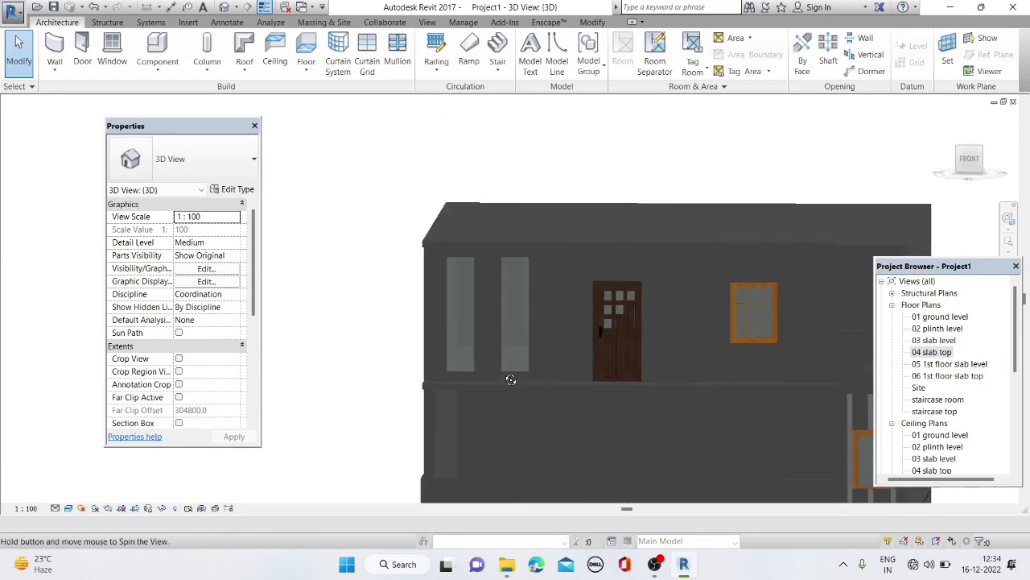
mouse_move(515, 342)
shift+middle_down()
mouse_move(585, 312)
mouse_move(655, 425)
mouse_move(551, 364)
shift+middle_up()
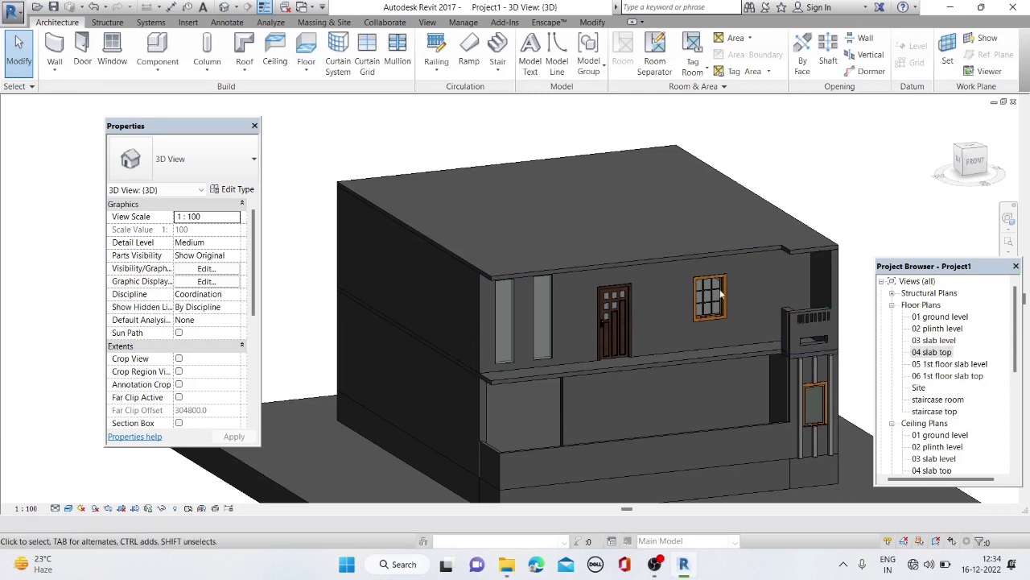
Open the 03 slab level floor plan, passing through 04 slab top, and zoom in on the front balcony edge
double_click(938, 353)
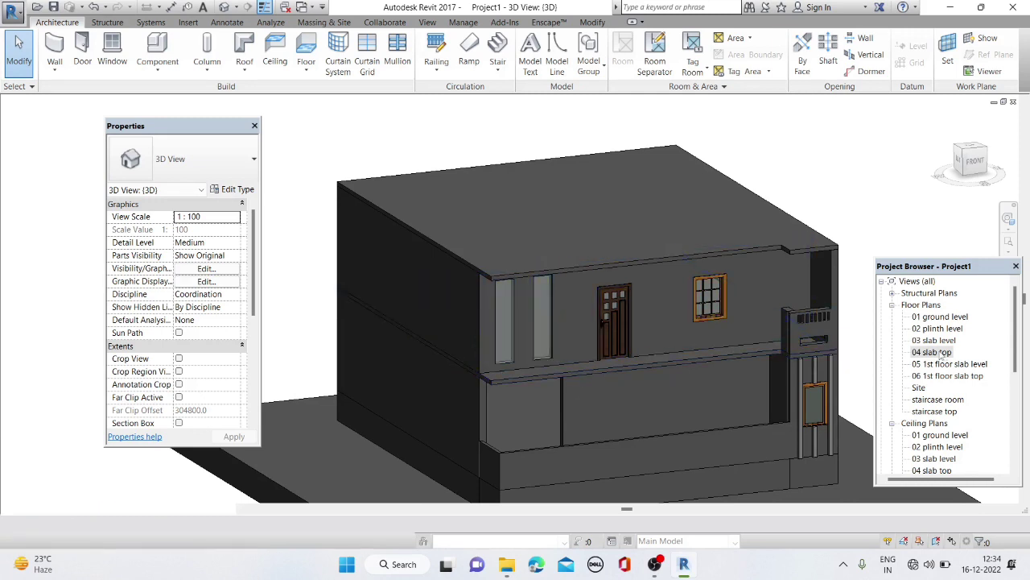
scroll(604, 297, down, 2)
scroll(603, 297, down, 1)
scroll(781, 290, up, 1)
scroll(776, 290, up, 1)
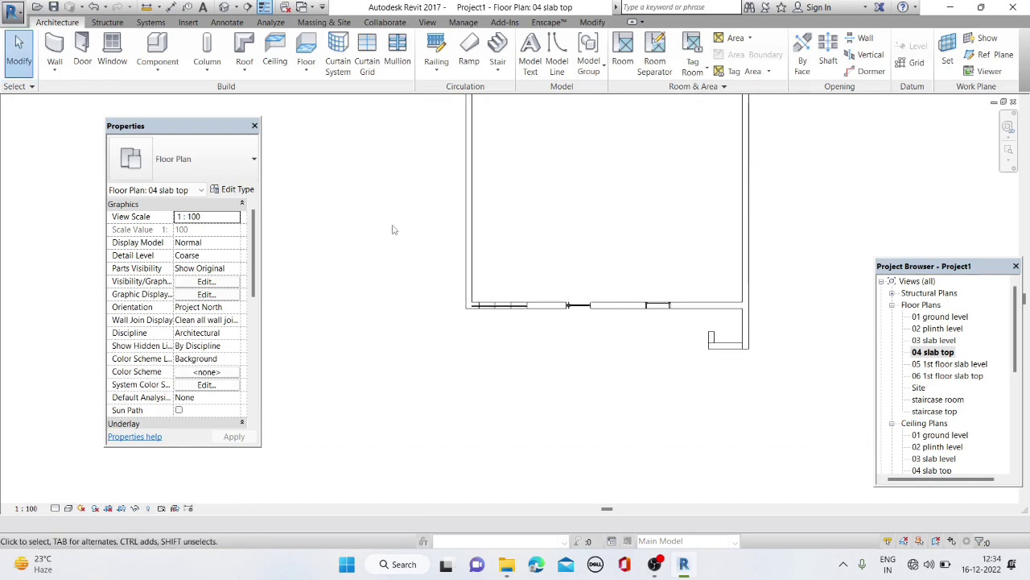
double_click(935, 340)
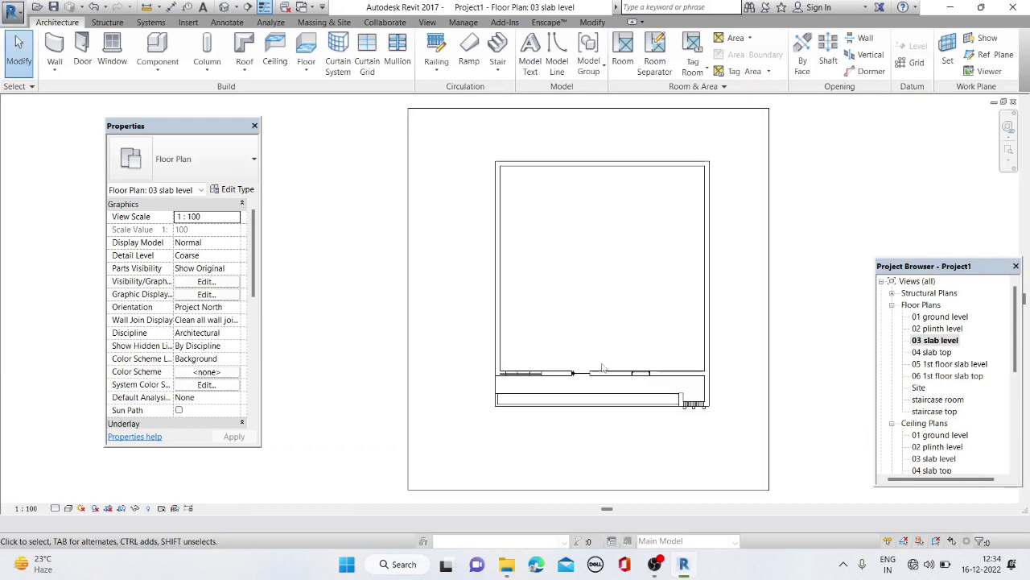
click(541, 399)
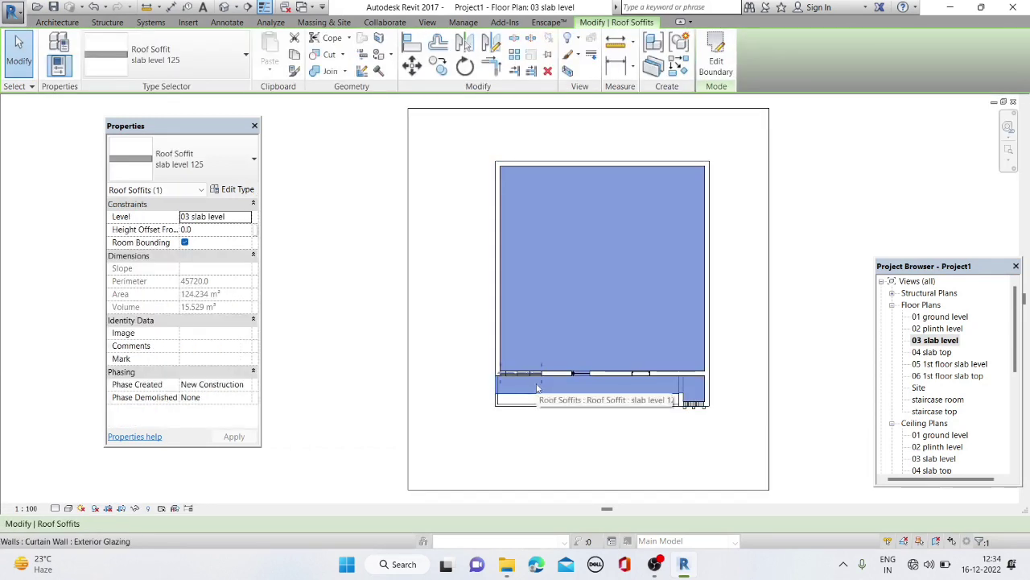
key(Escape)
scroll(526, 388, up, 1)
scroll(525, 388, up, 2)
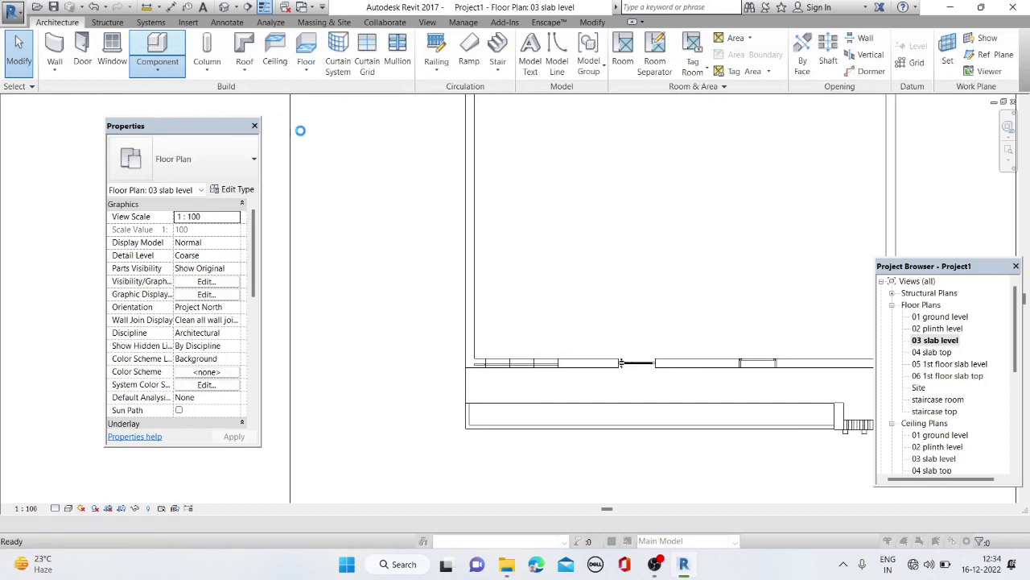
Create an in-place Generic Models element with the default name Generic Models 2
click(621, 166)
scroll(478, 227, down, 2)
scroll(456, 256, down, 1)
click(457, 268)
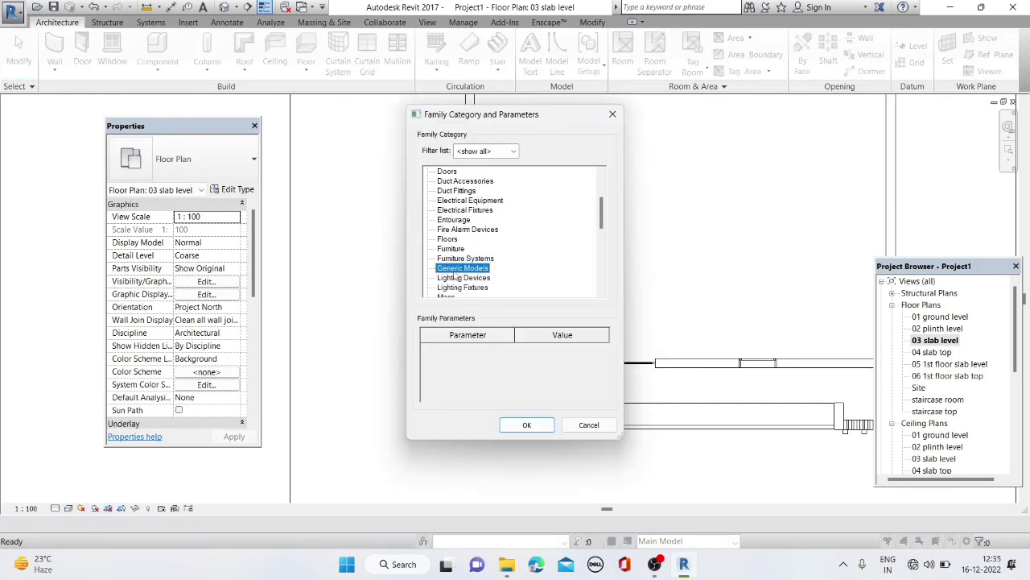
click(527, 425)
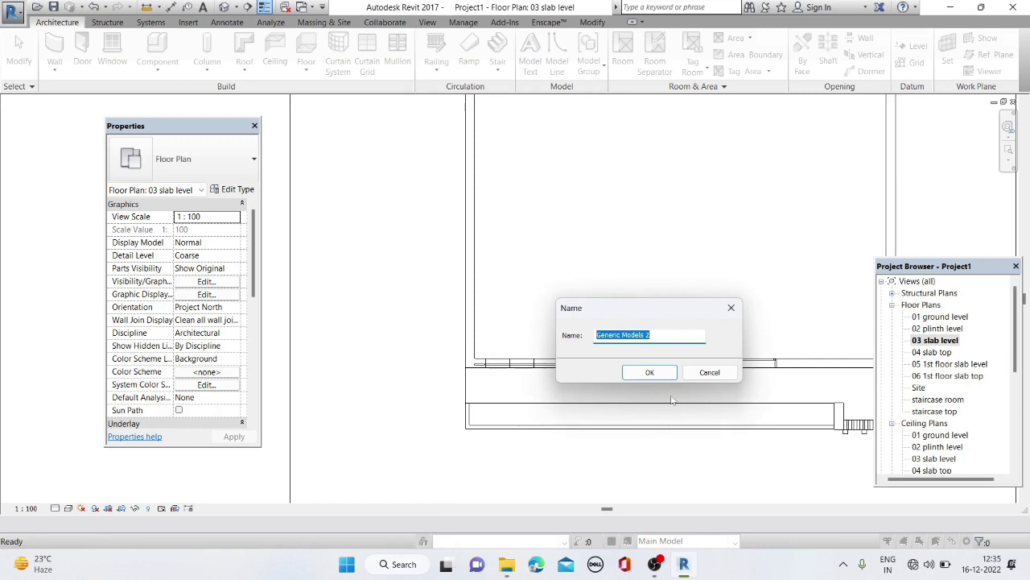
click(652, 372)
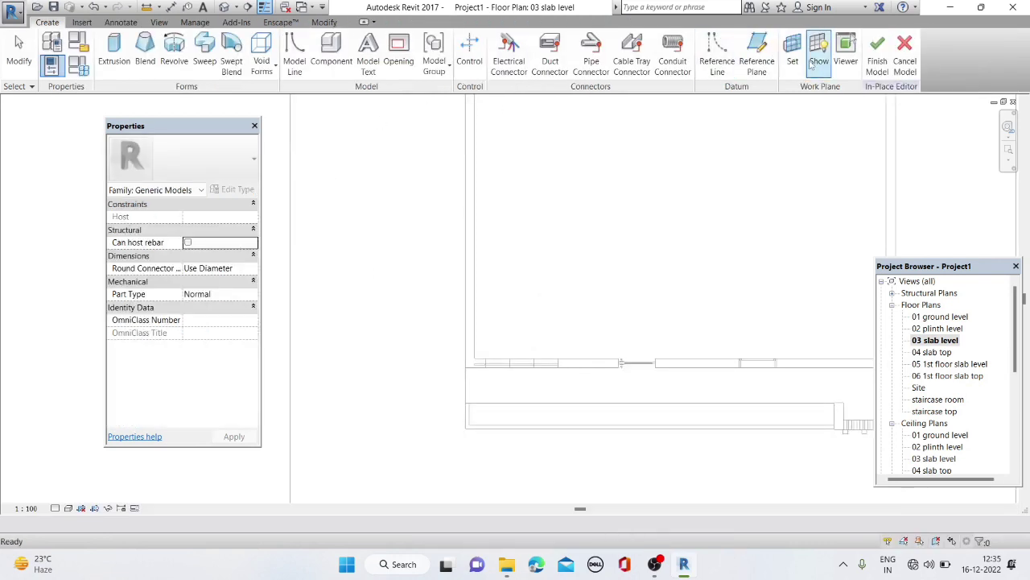
Set the work plane to Level : 03 slab level
click(793, 50)
click(441, 298)
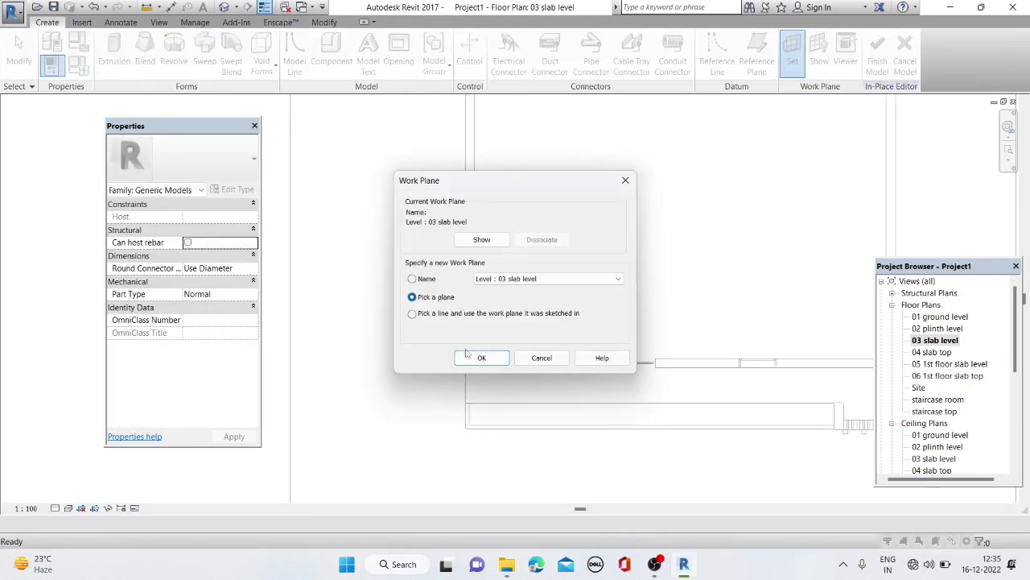
click(531, 280)
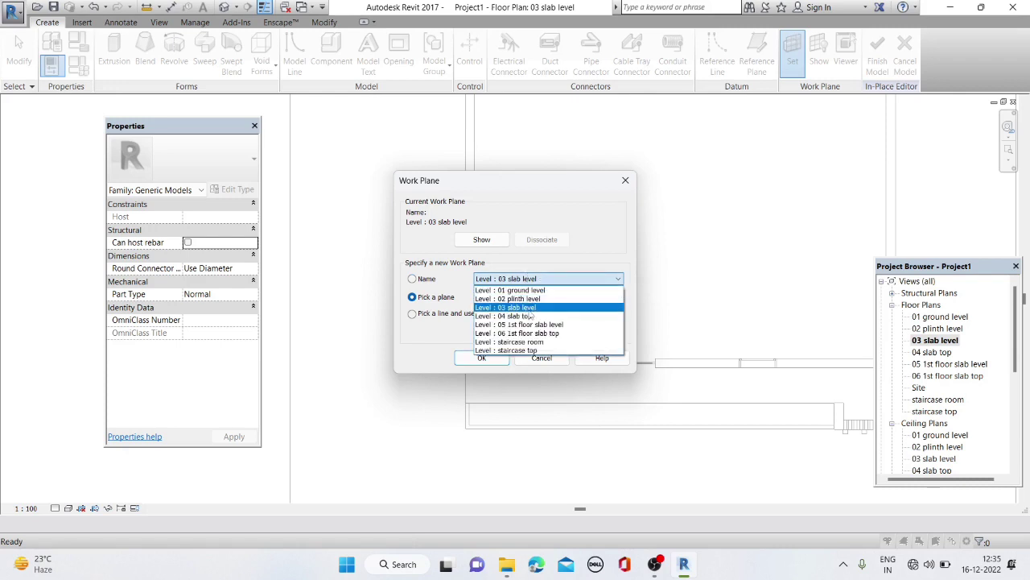
click(528, 315)
click(482, 357)
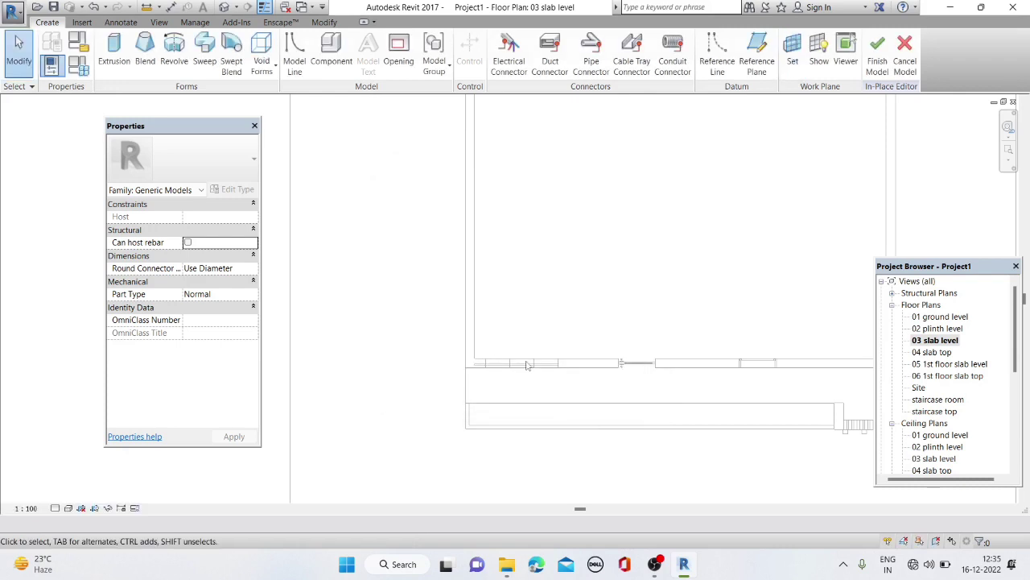
Start an extrusion and sketch a small rectangle twice, cancelling each 'Element is too small on screen' error
click(114, 50)
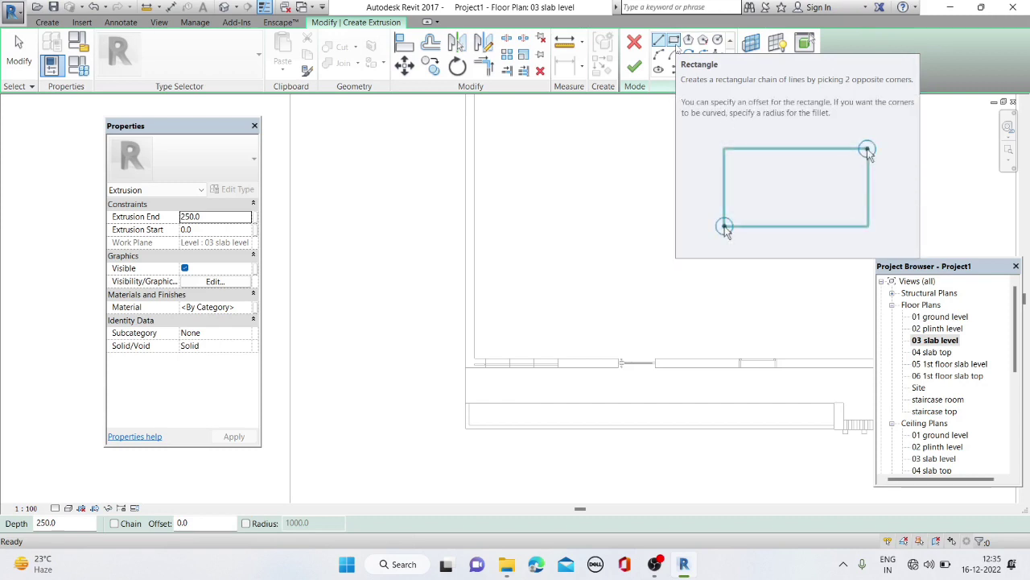
click(674, 39)
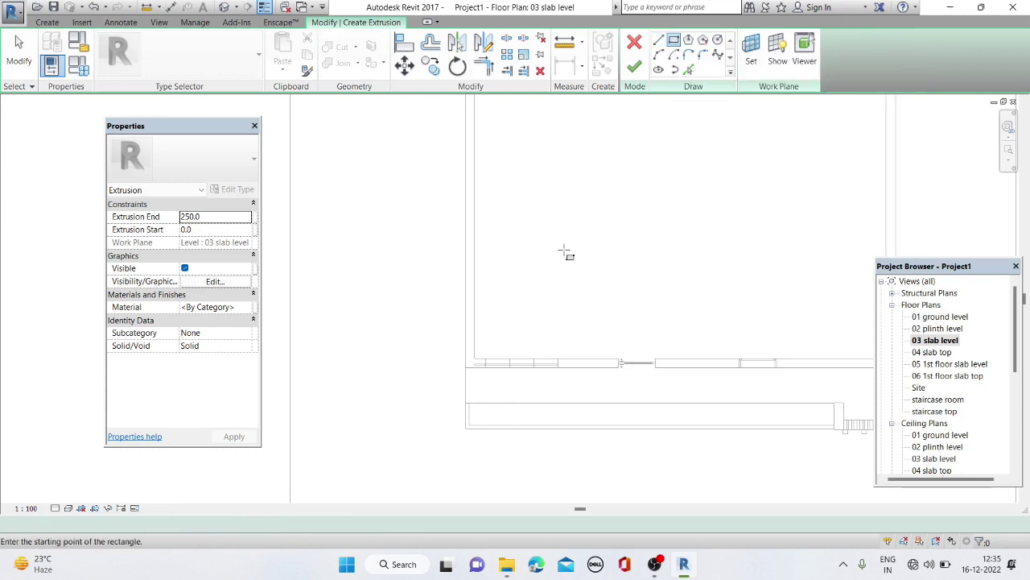
click(537, 401)
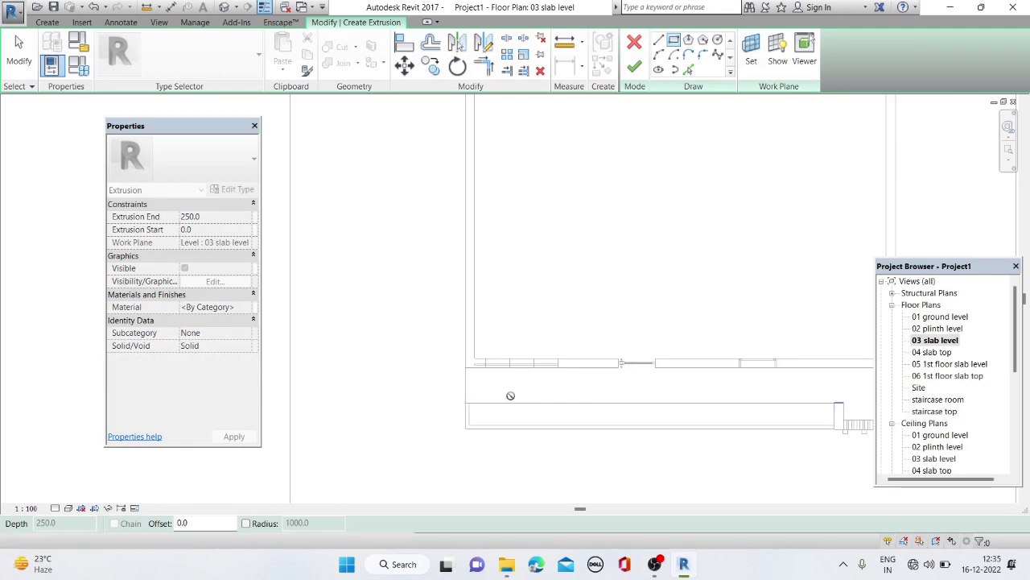
scroll(520, 400, up, 1)
scroll(515, 401, up, 1)
click(510, 400)
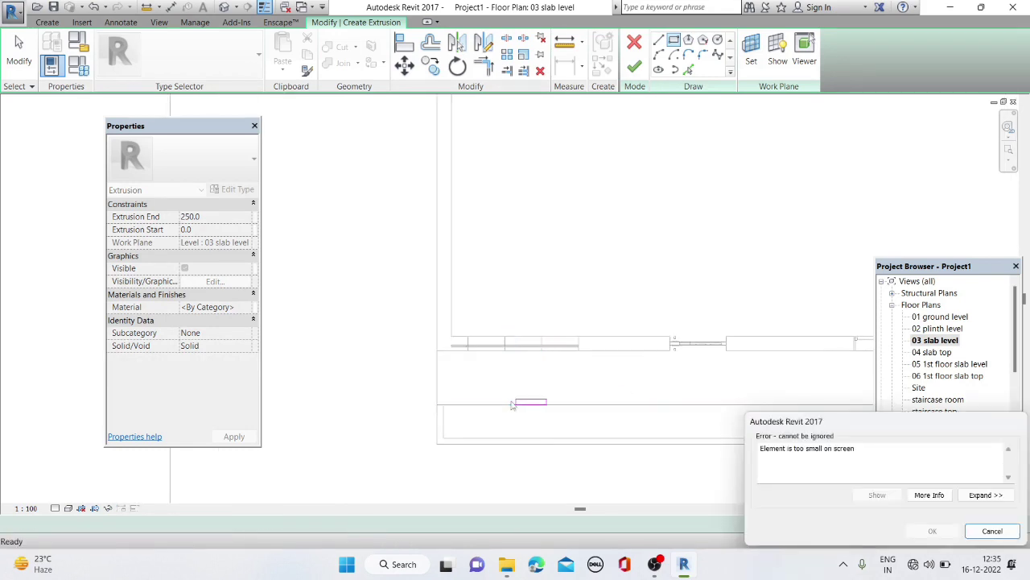
click(993, 533)
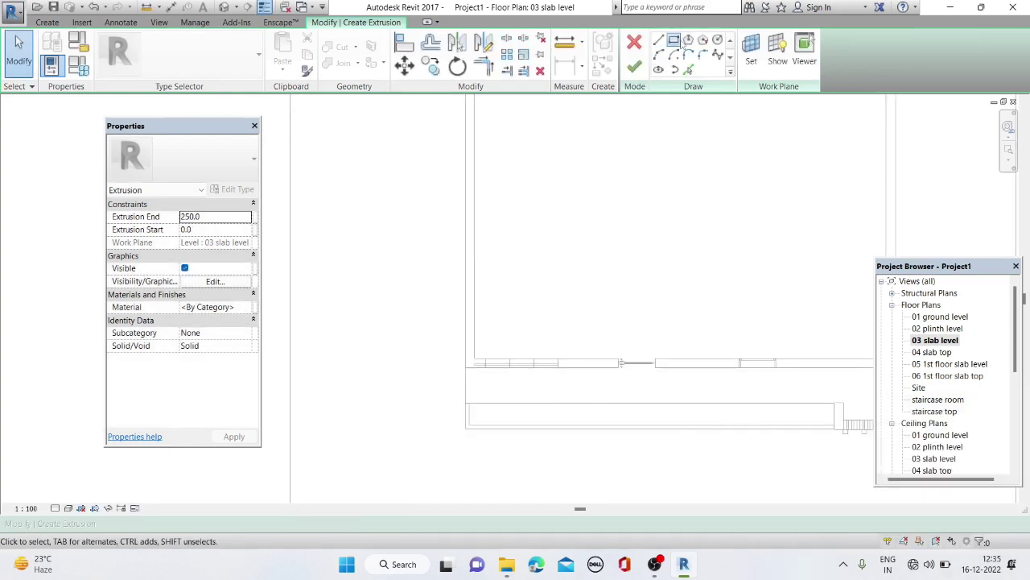
scroll(547, 403, up, 2)
scroll(520, 403, up, 2)
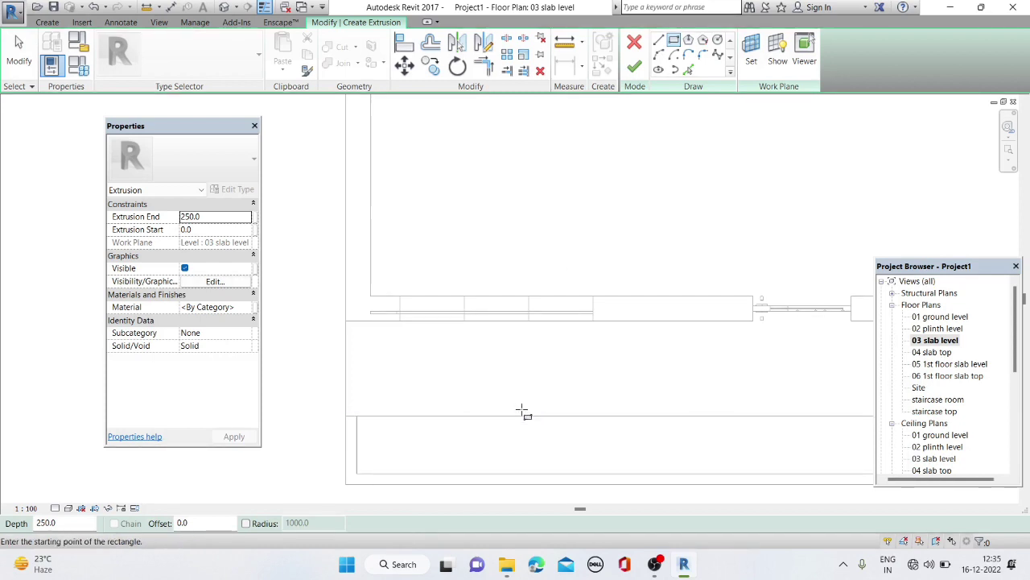
click(521, 411)
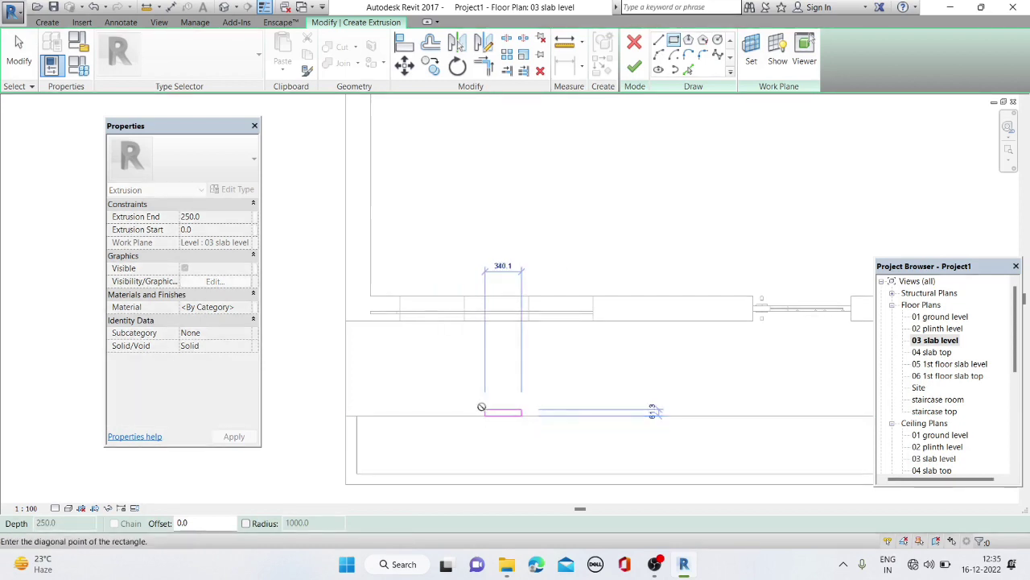
click(486, 405)
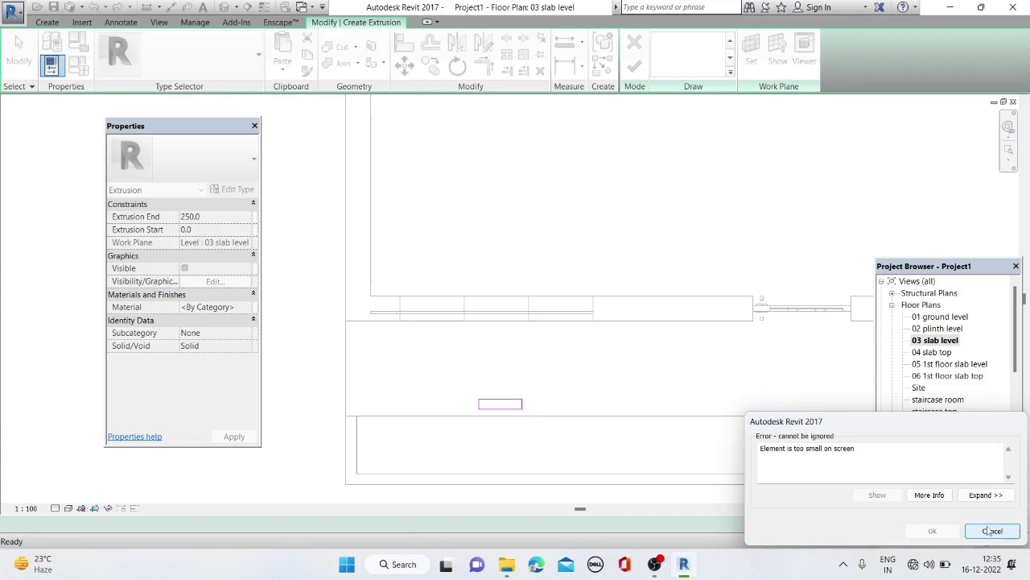
click(992, 532)
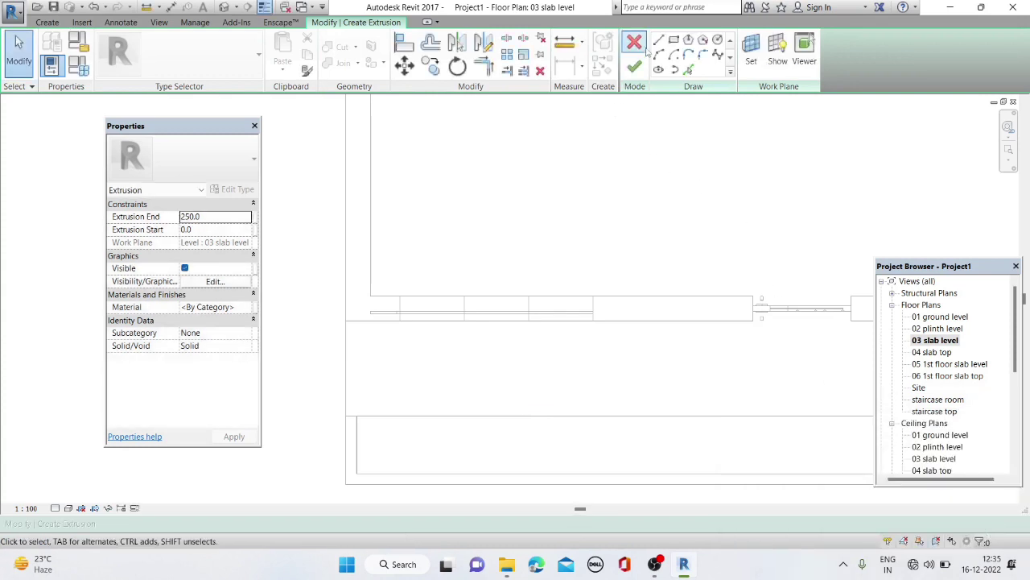
Reset the work plane by picking the roof soffit face in the 3D view
click(751, 50)
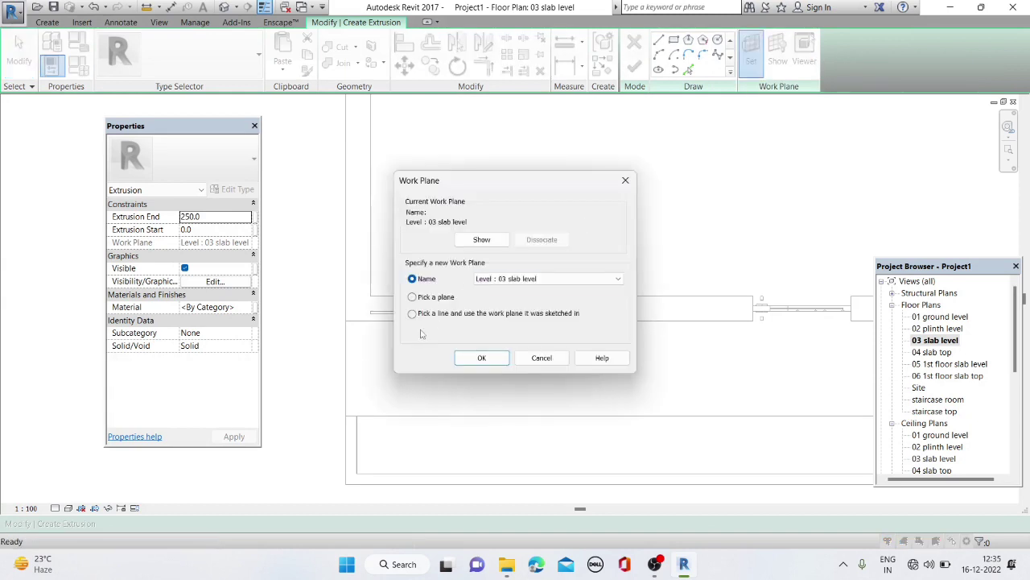
click(484, 358)
middle_drag(483, 386, 481, 287)
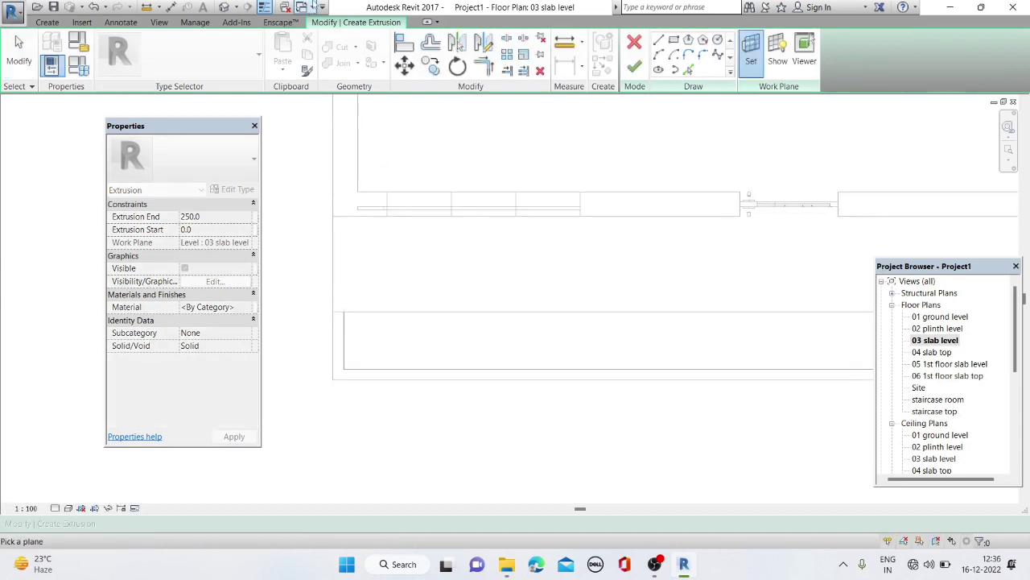
click(227, 6)
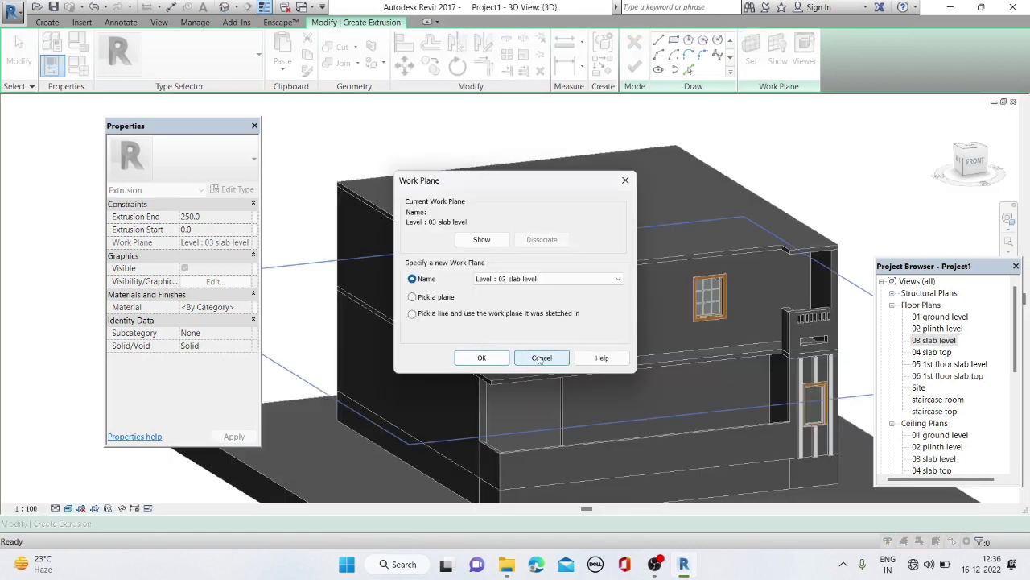
click(480, 357)
scroll(535, 386, up, 5)
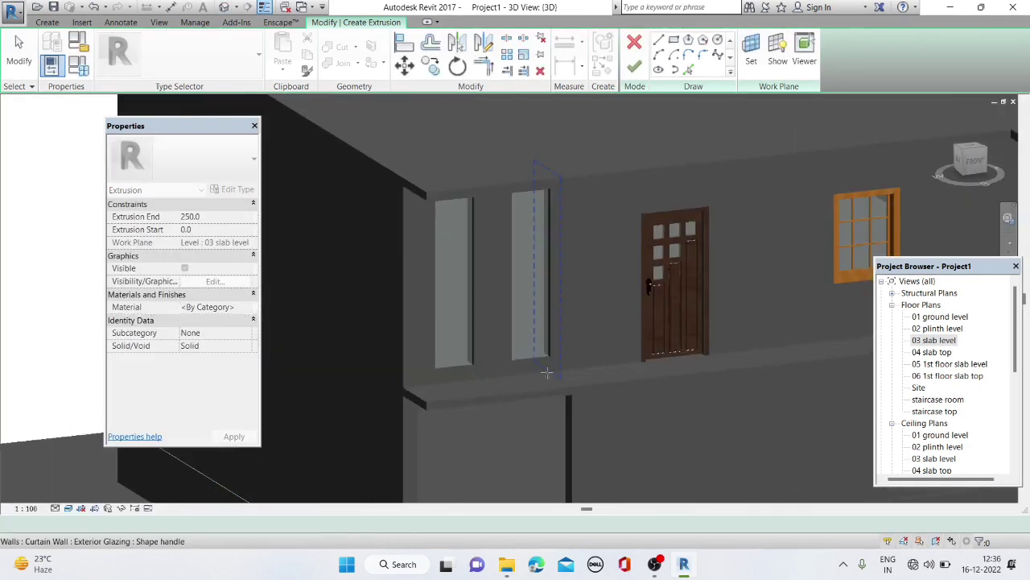
click(542, 390)
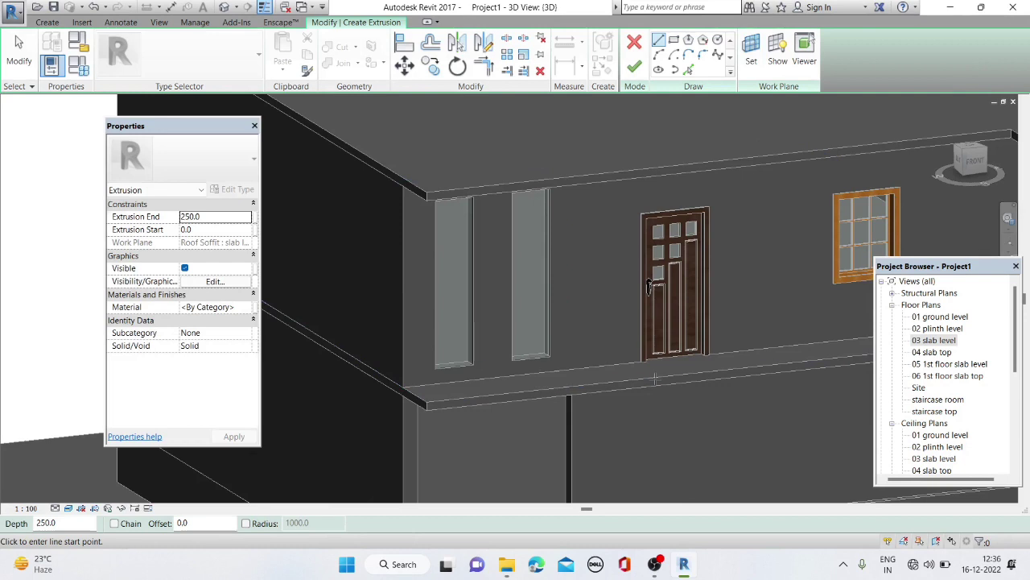
Back in the 03 slab level plan, sketch a small rectangle and finish the 250-deep extrusion
double_click(931, 340)
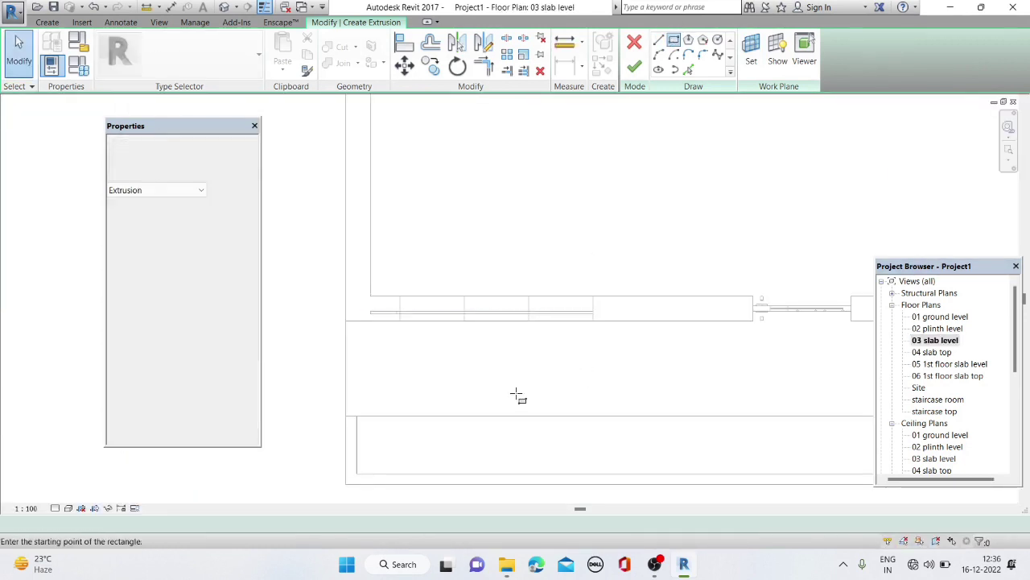
click(517, 406)
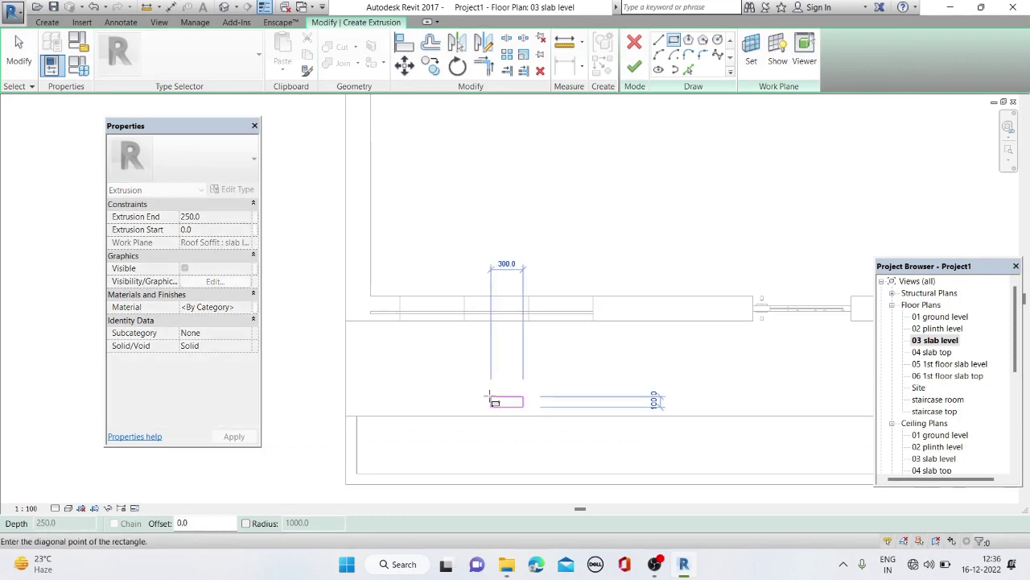
click(481, 396)
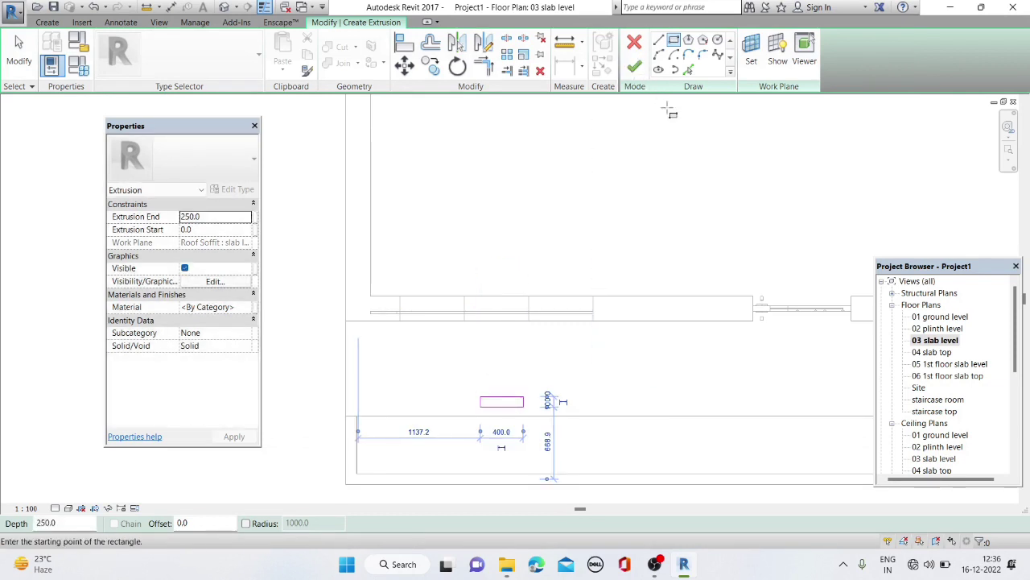
click(634, 64)
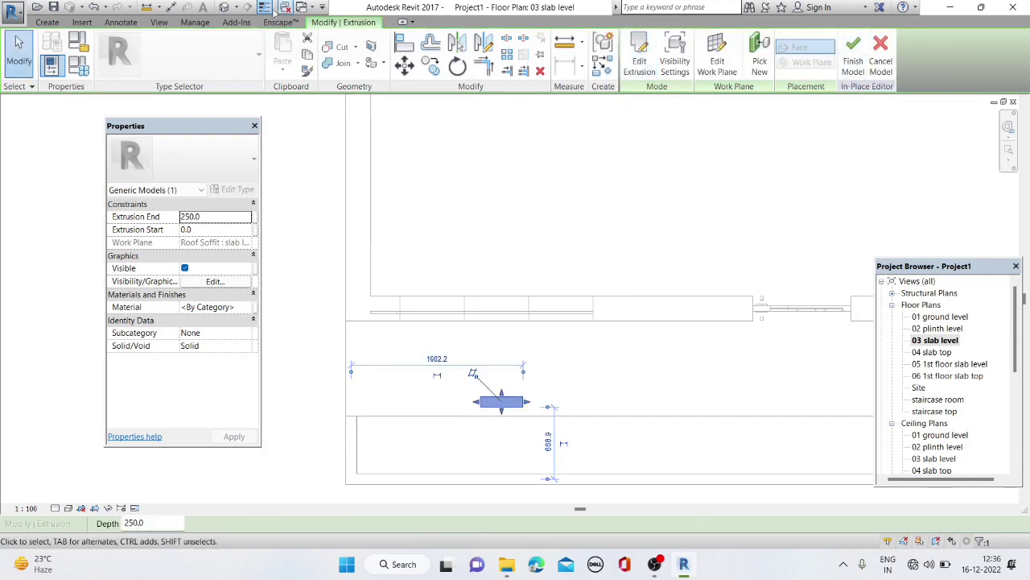
In a front 3D view, stretch the extrusion block upward to 1981.2, then 3424.7
click(222, 7)
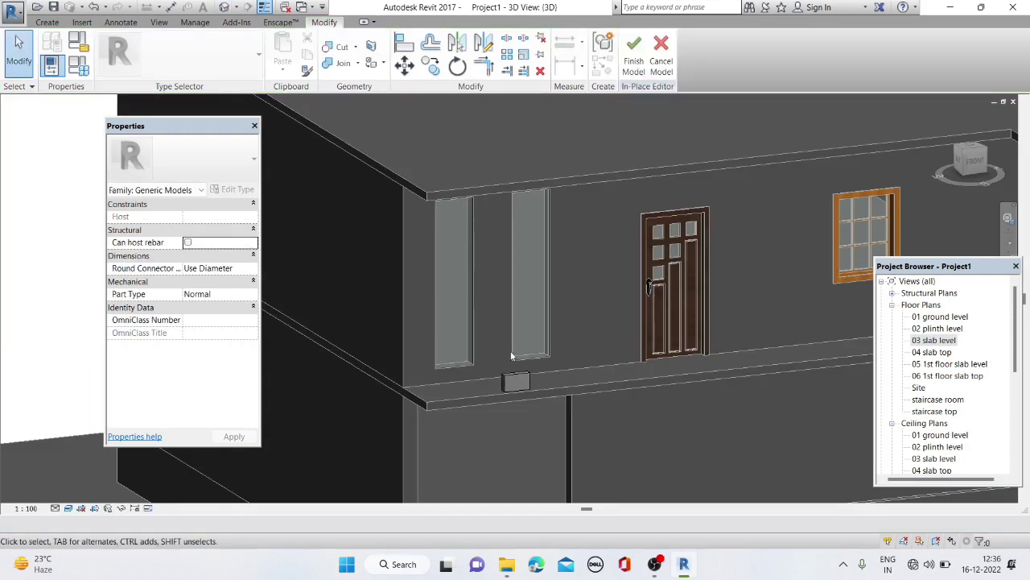
click(972, 160)
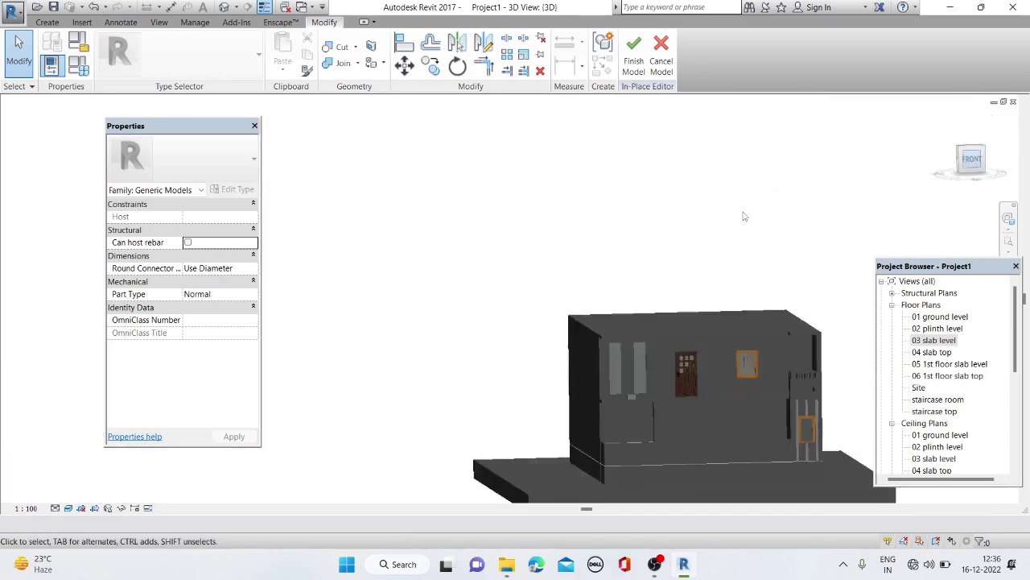
scroll(457, 275, up, 3)
scroll(470, 332, up, 2)
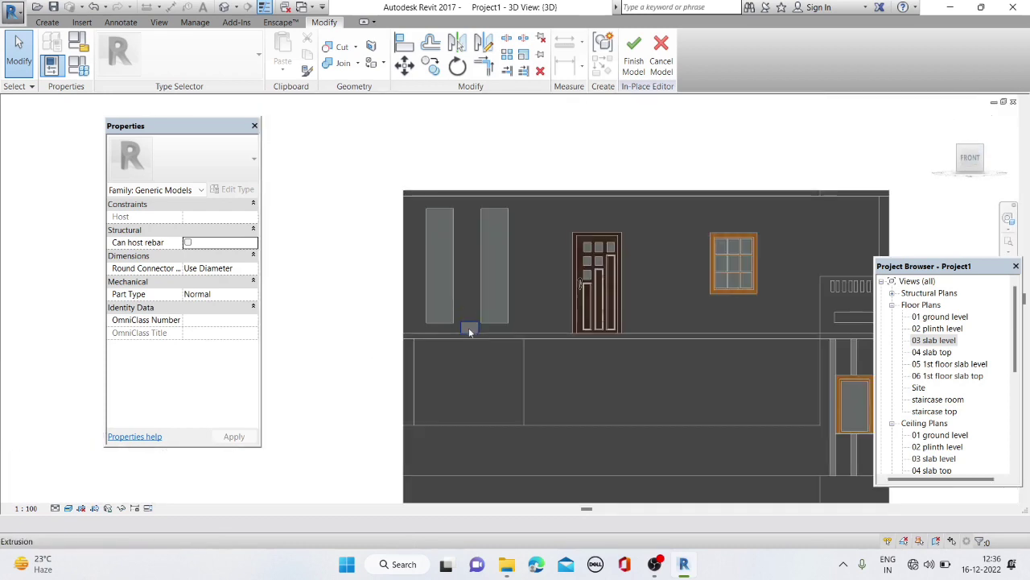
click(470, 332)
scroll(470, 332, up, 2)
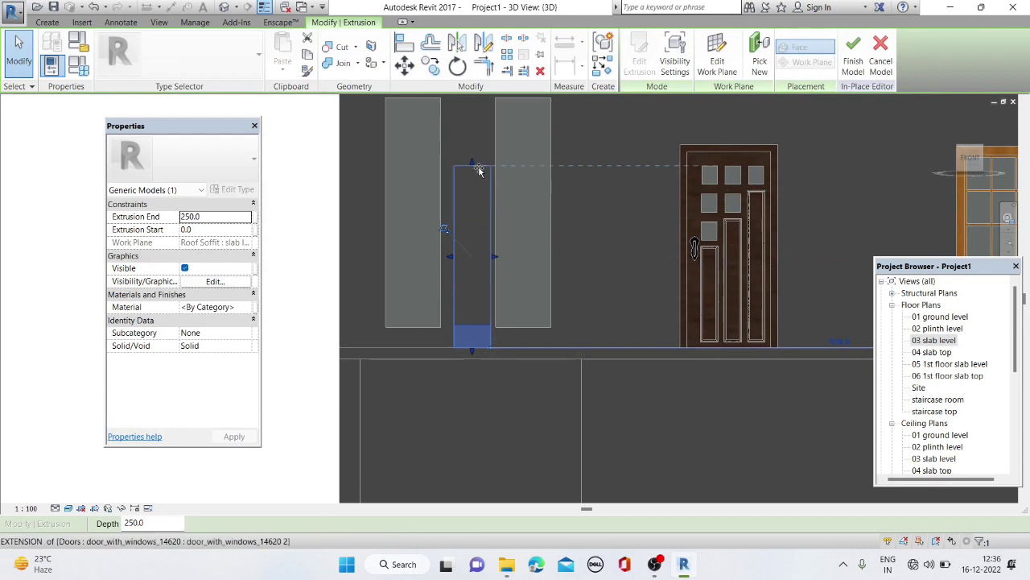
drag(478, 171, 476, 299)
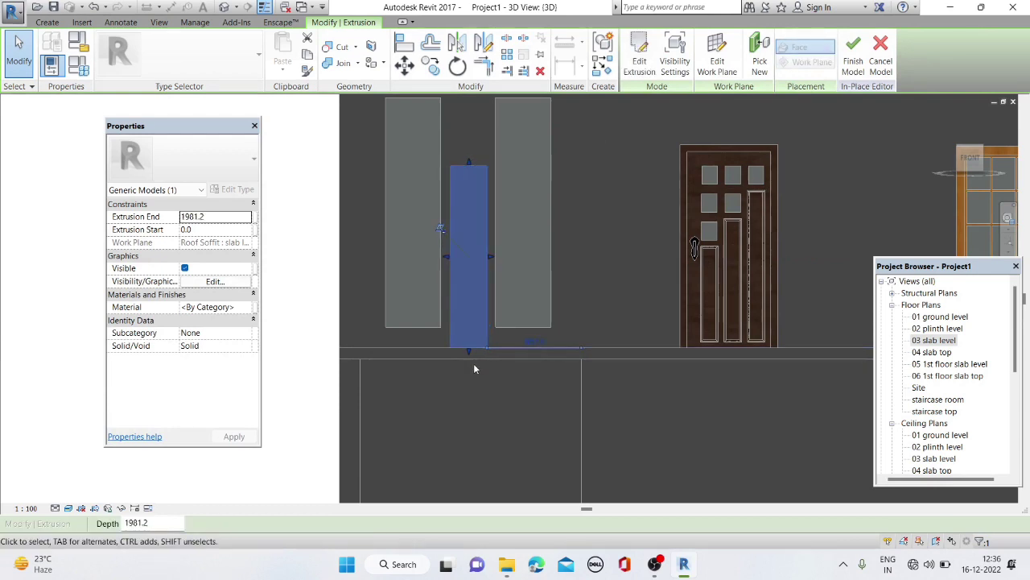
scroll(475, 372, down, 3)
scroll(479, 265, up, 2)
drag(471, 307, 471, 196)
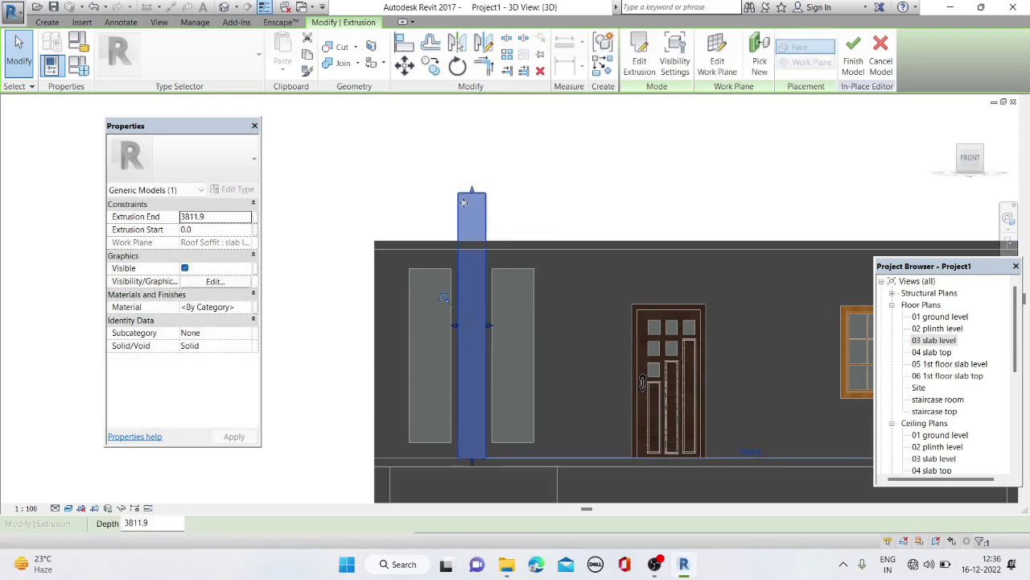
From an angled view, widen the thin extrusion sideways
mouse_move(464, 202)
shift+middle_down()
mouse_move(571, 342)
mouse_move(452, 397)
shift+middle_up()
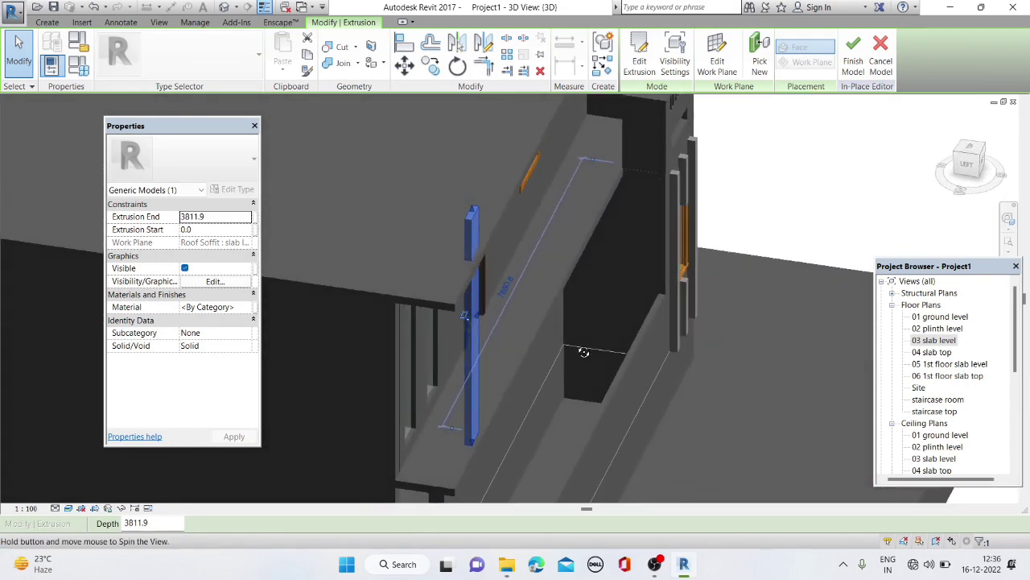
click(451, 390)
click(462, 400)
scroll(472, 359, up, 2)
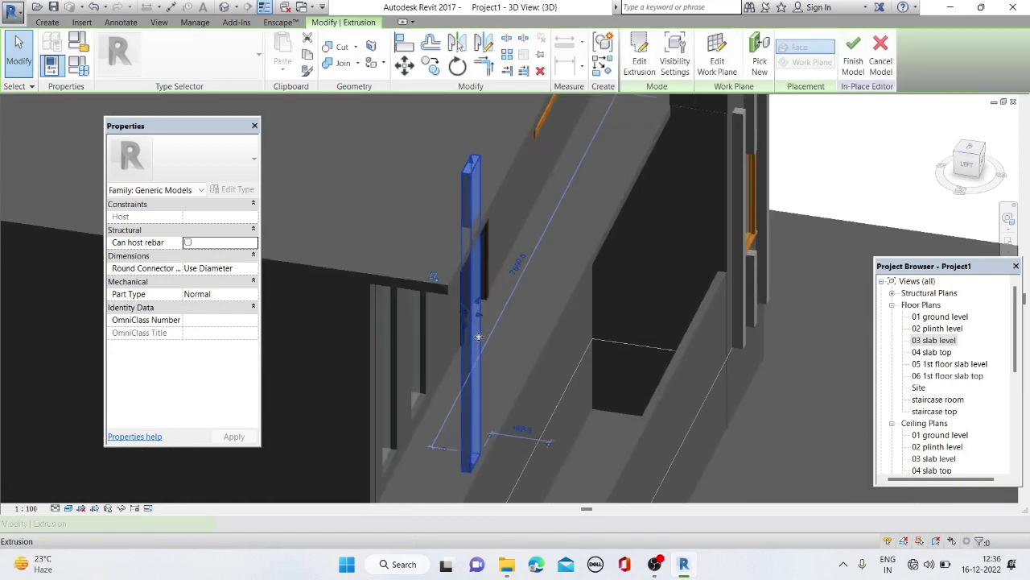
drag(485, 318, 488, 317)
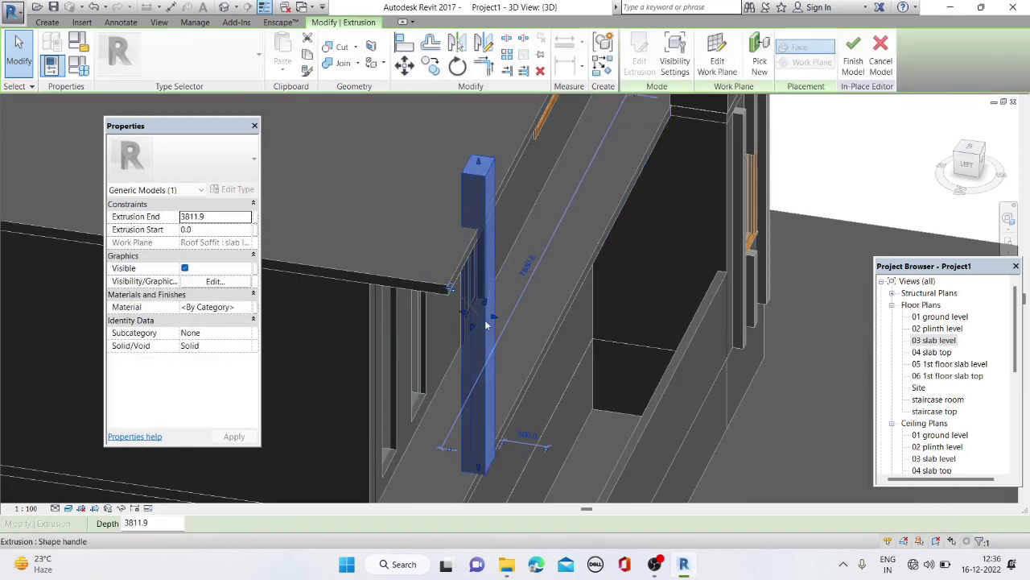
key(Escape)
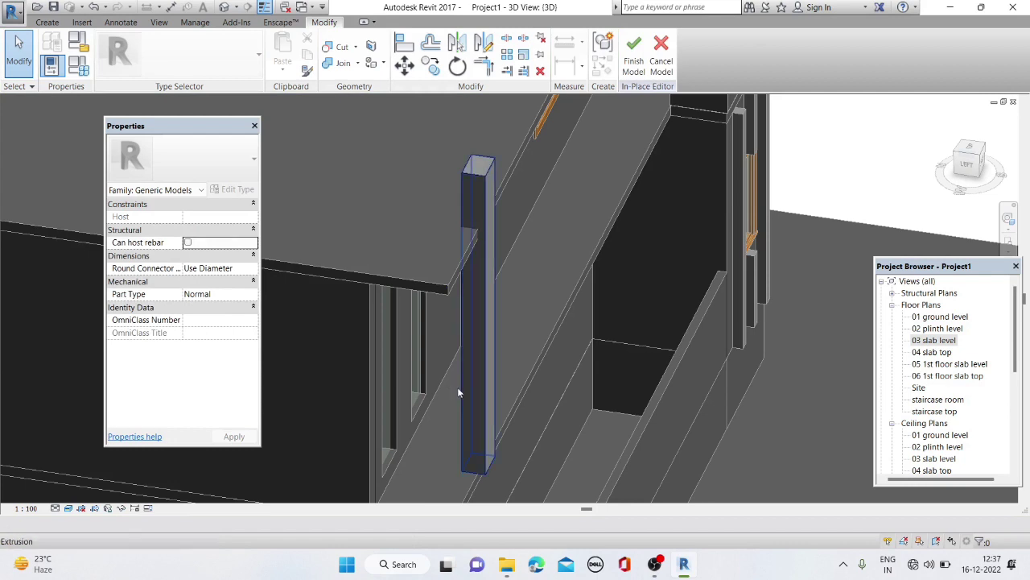
Raise the post's top further until Extrusion End reads 4480.7, returning to the front view
click(467, 391)
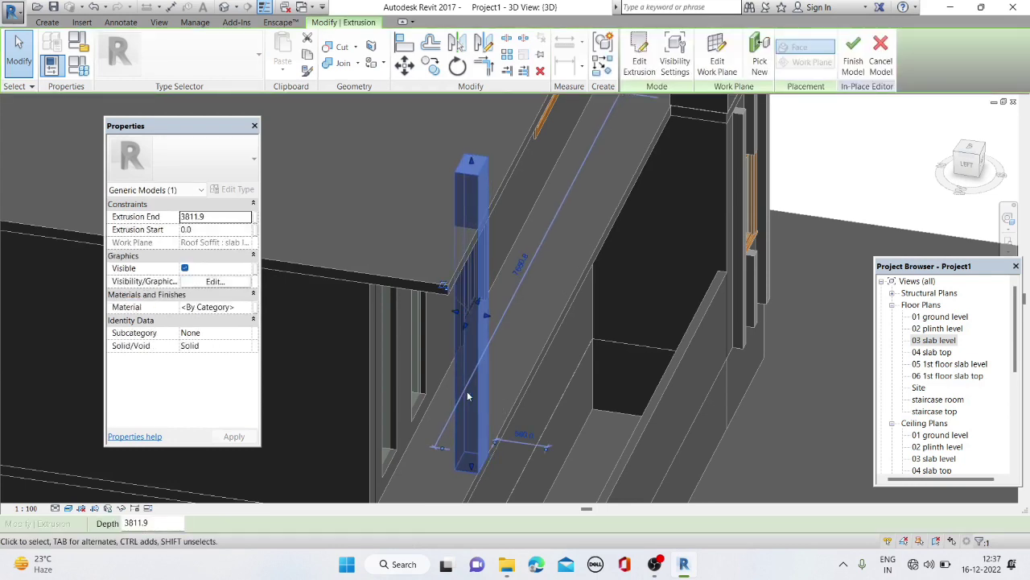
mouse_move(562, 363)
middle_down()
mouse_move(473, 390)
mouse_move(492, 325)
middle_up()
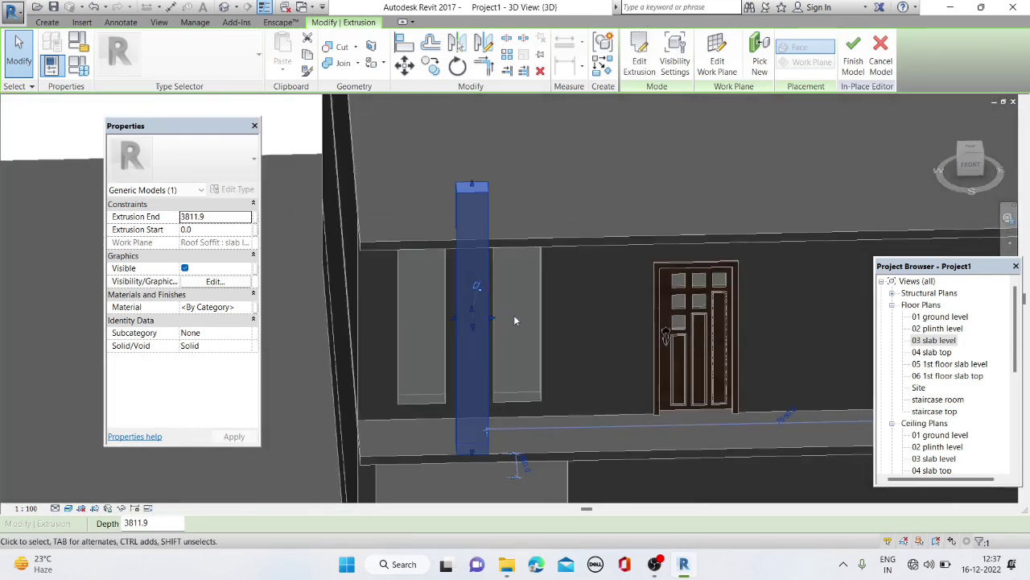
mouse_move(486, 242)
shift+middle_down()
mouse_move(469, 232)
mouse_move(474, 208)
shift+middle_up()
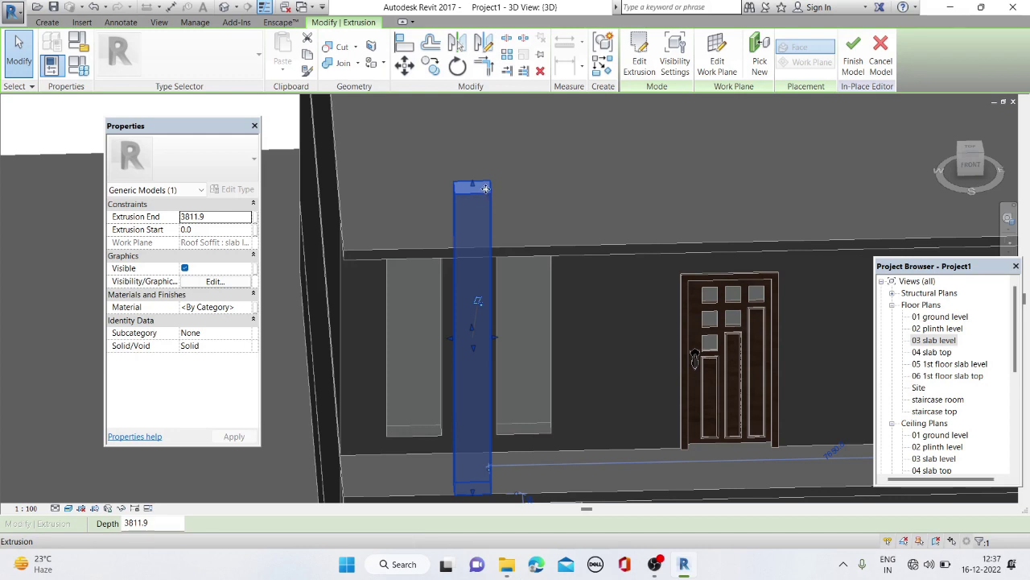
drag(472, 186, 472, 132)
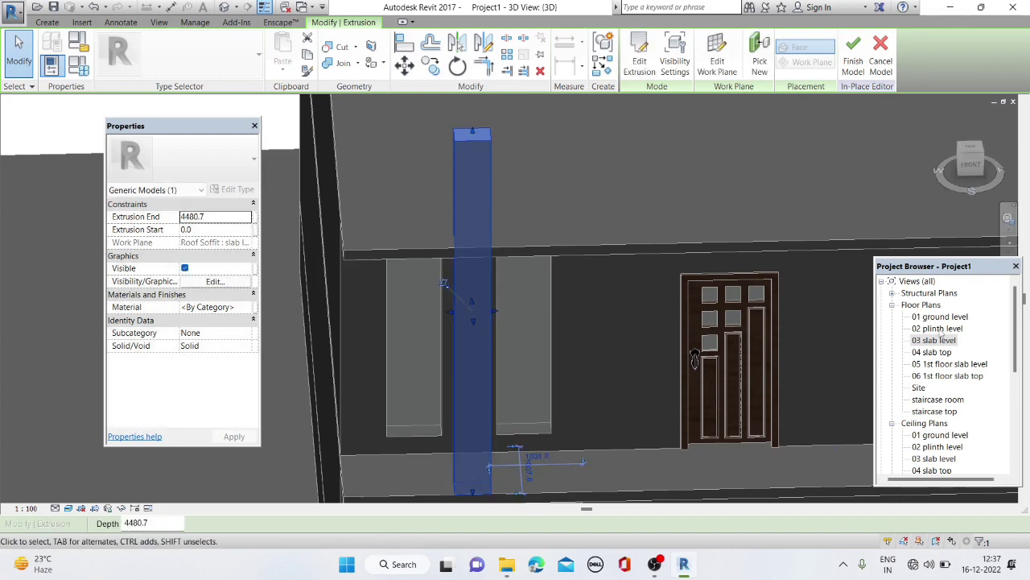
click(970, 165)
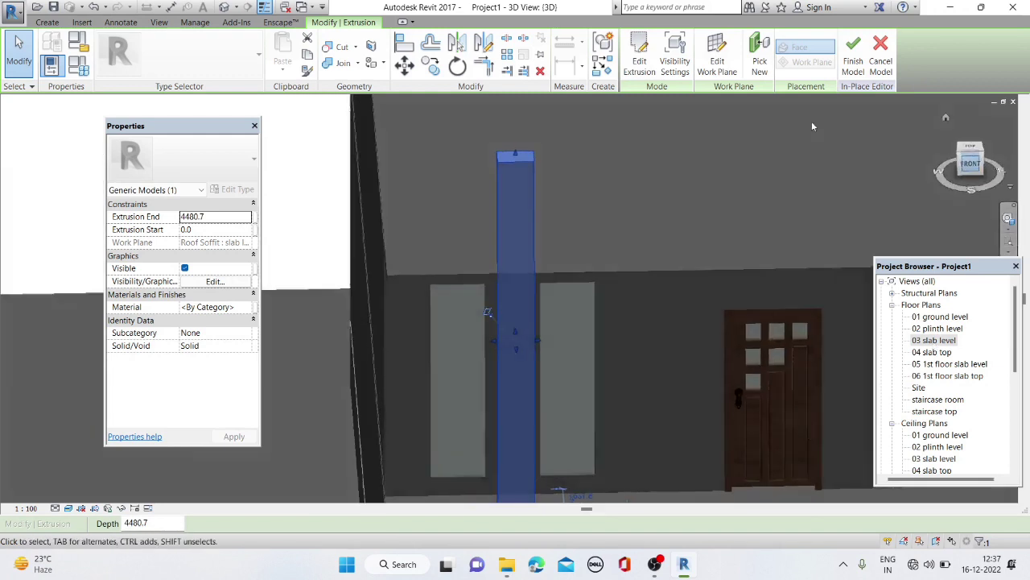
click(47, 22)
Sketch a 250-deep rectangle extrusion on the post's face, spanning from its top to its base
click(111, 50)
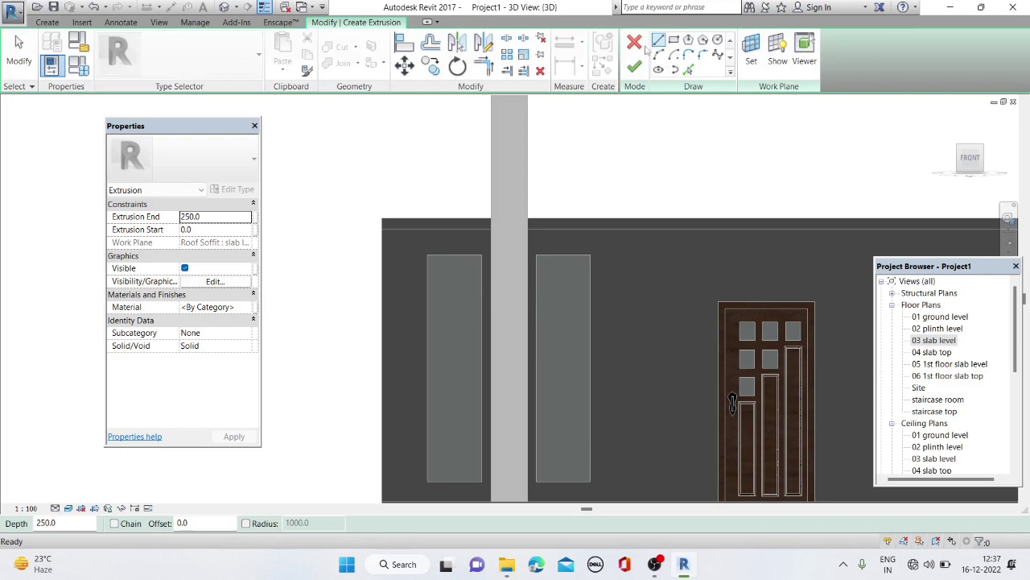
click(751, 50)
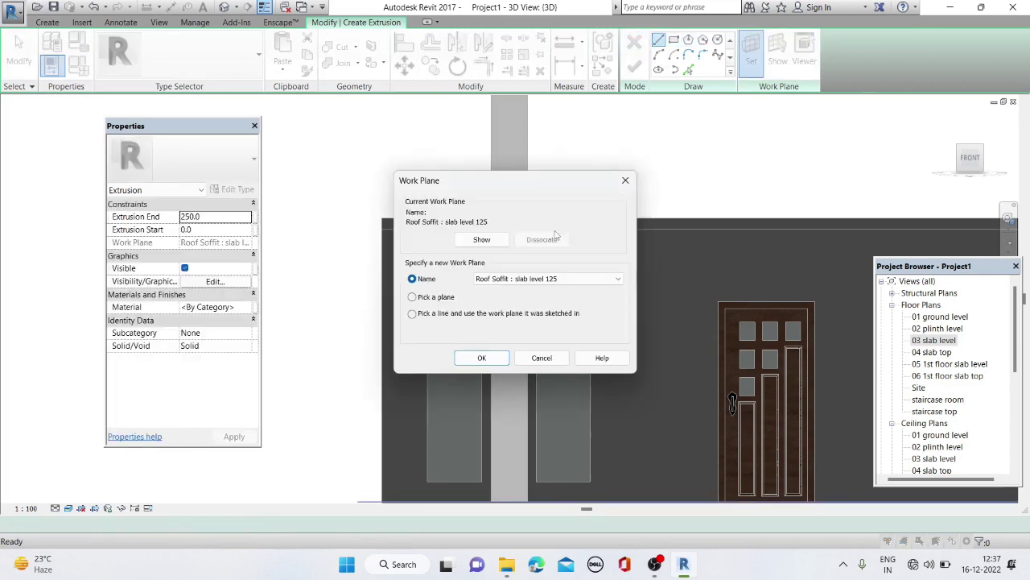
click(483, 358)
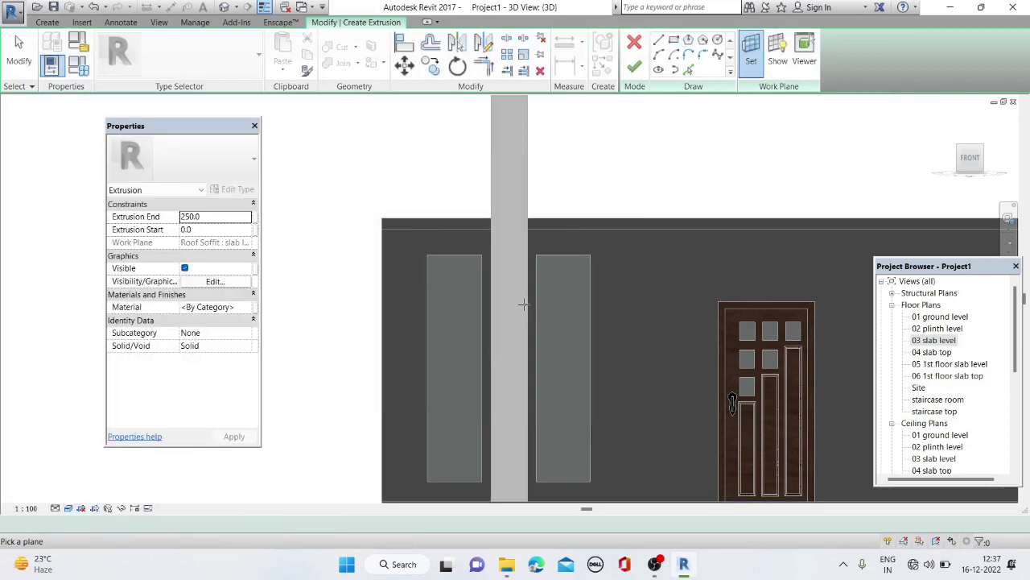
click(516, 305)
click(674, 39)
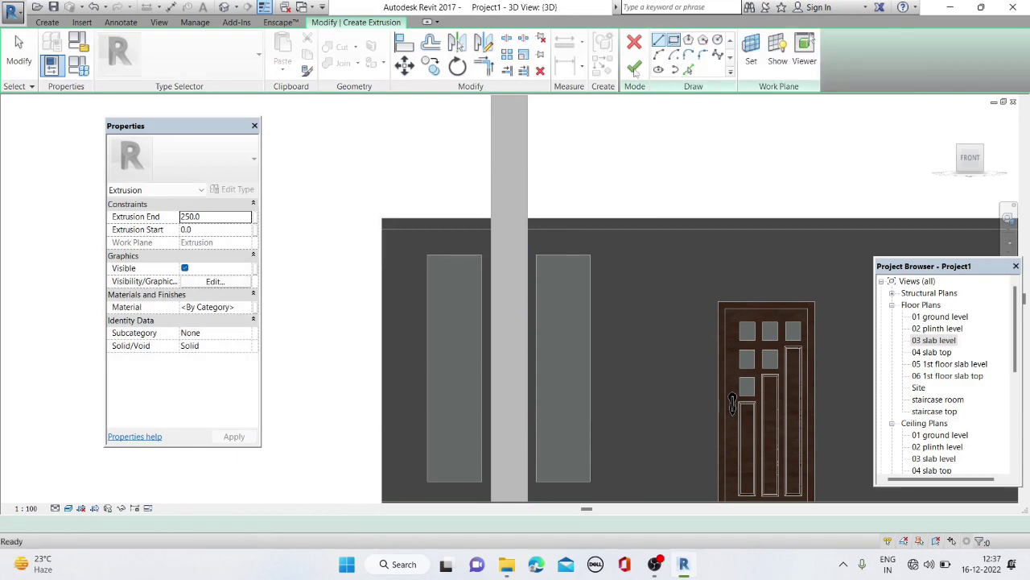
scroll(503, 294, down, 2)
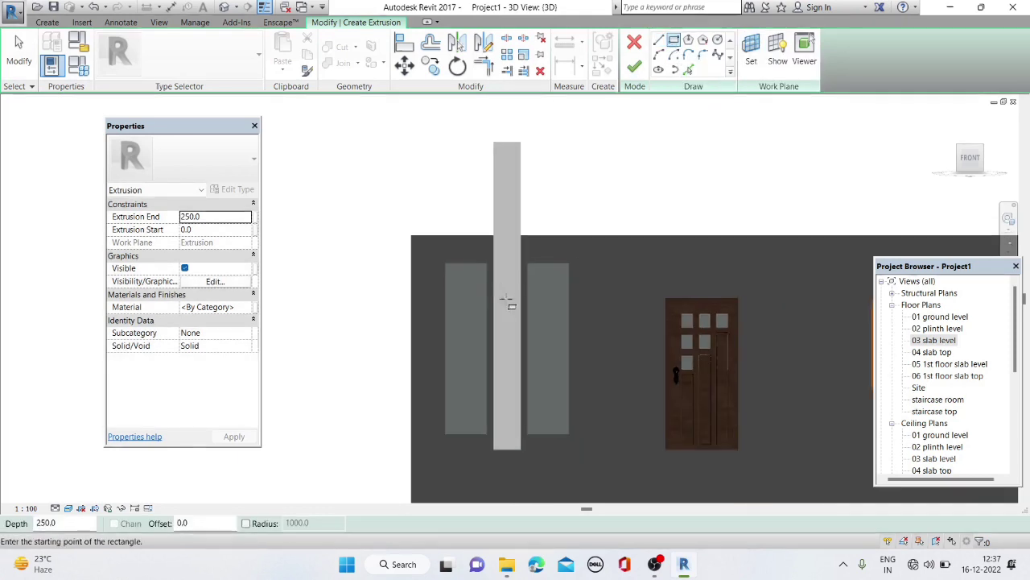
click(495, 143)
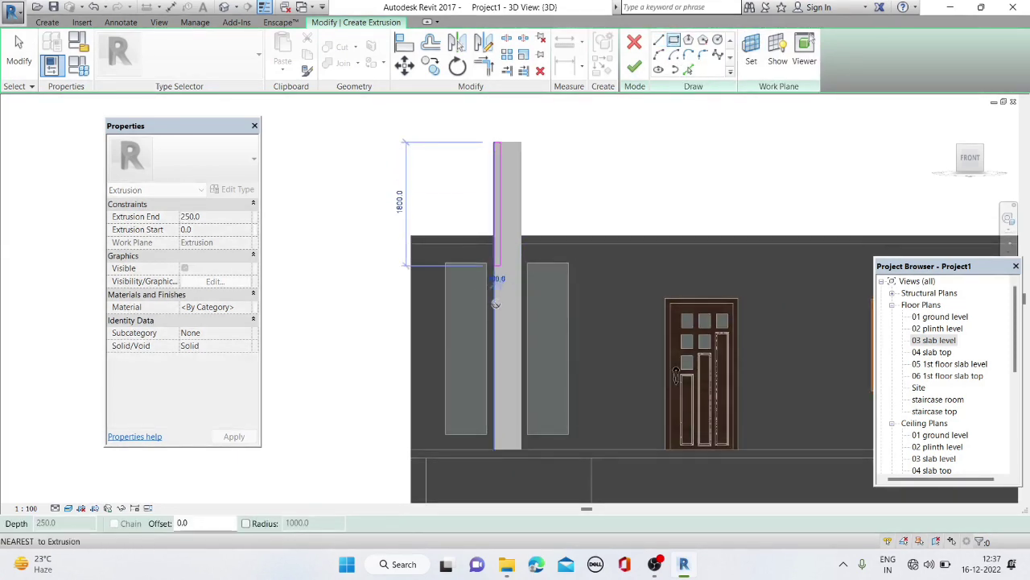
click(501, 451)
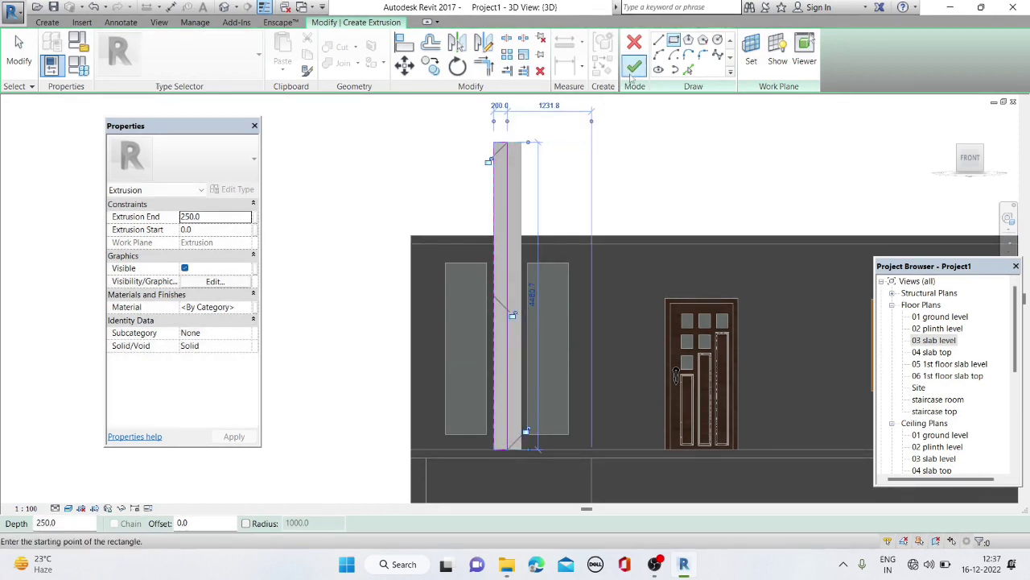
click(634, 69)
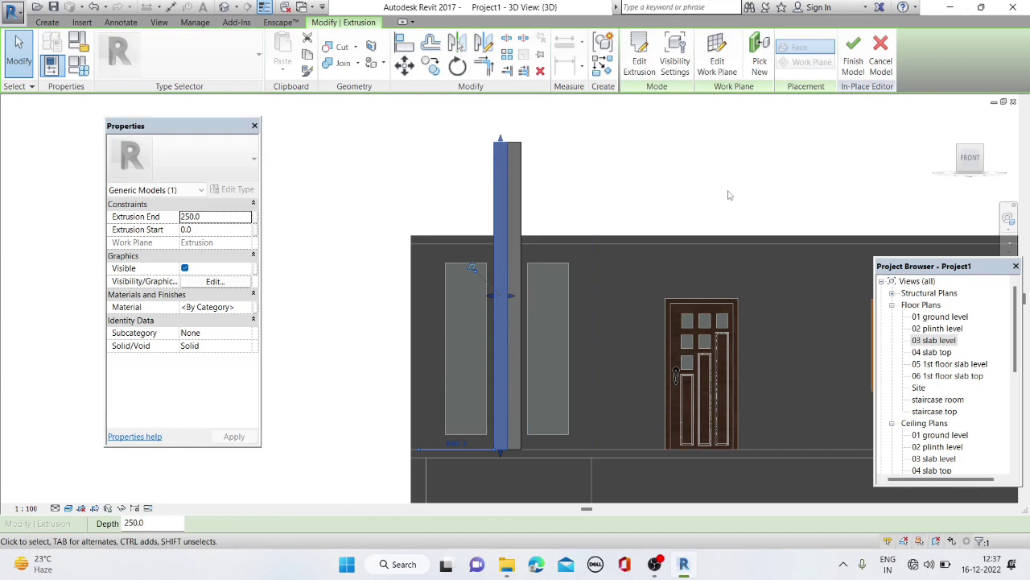
click(714, 263)
mouse_move(644, 287)
shift+middle_down()
mouse_move(744, 401)
mouse_move(550, 217)
shift+middle_up()
click(515, 181)
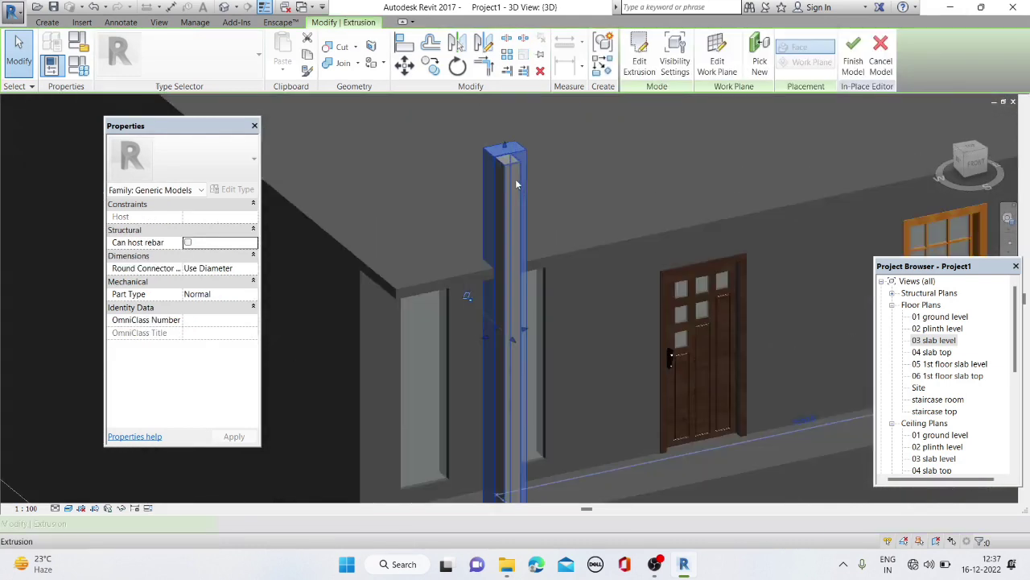
scroll(515, 179, up, 2)
click(508, 169)
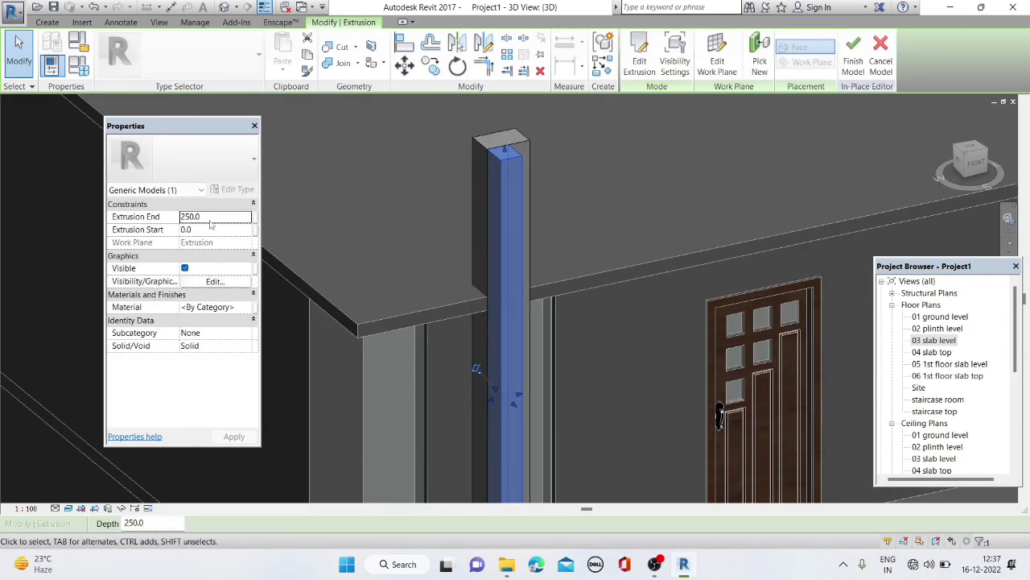
text(50)
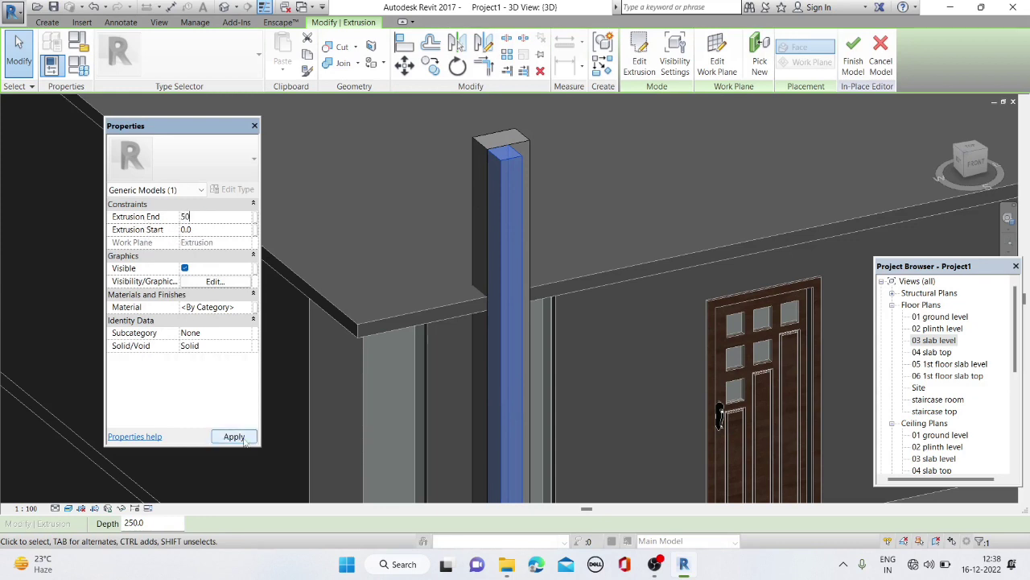
click(234, 436)
drag(502, 391, 505, 402)
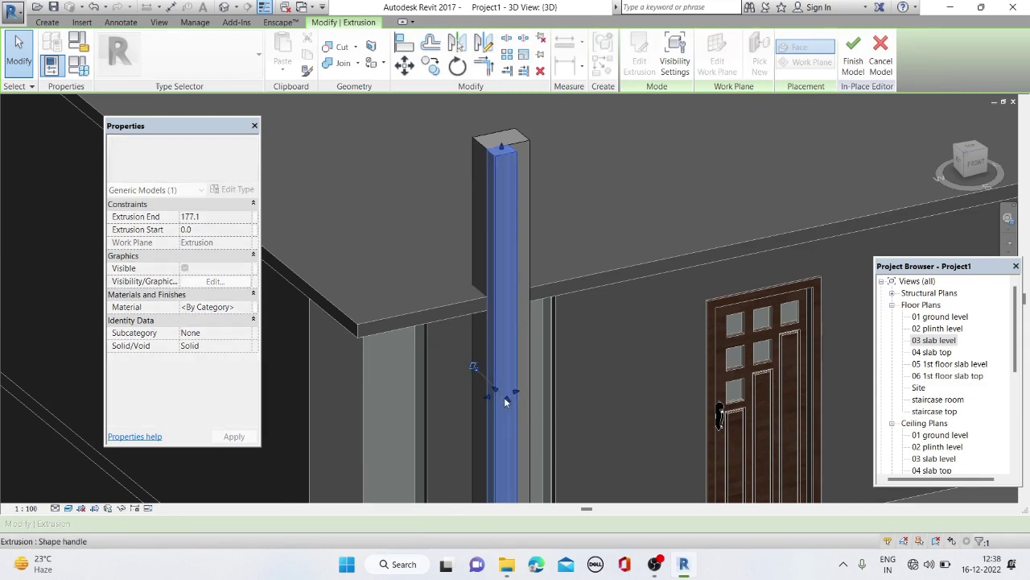
click(586, 368)
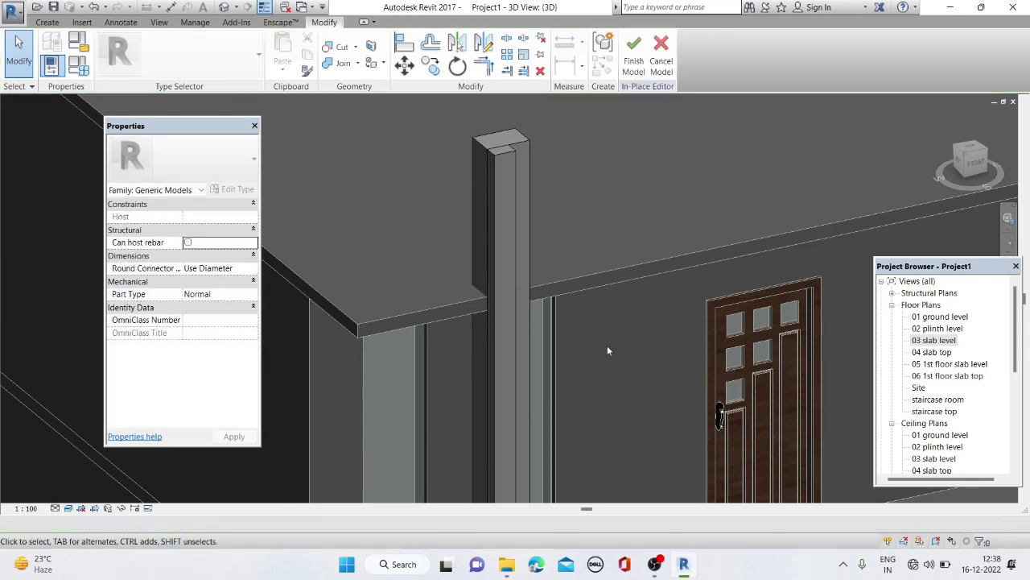
shift+middle_drag(605, 324, 578, 303)
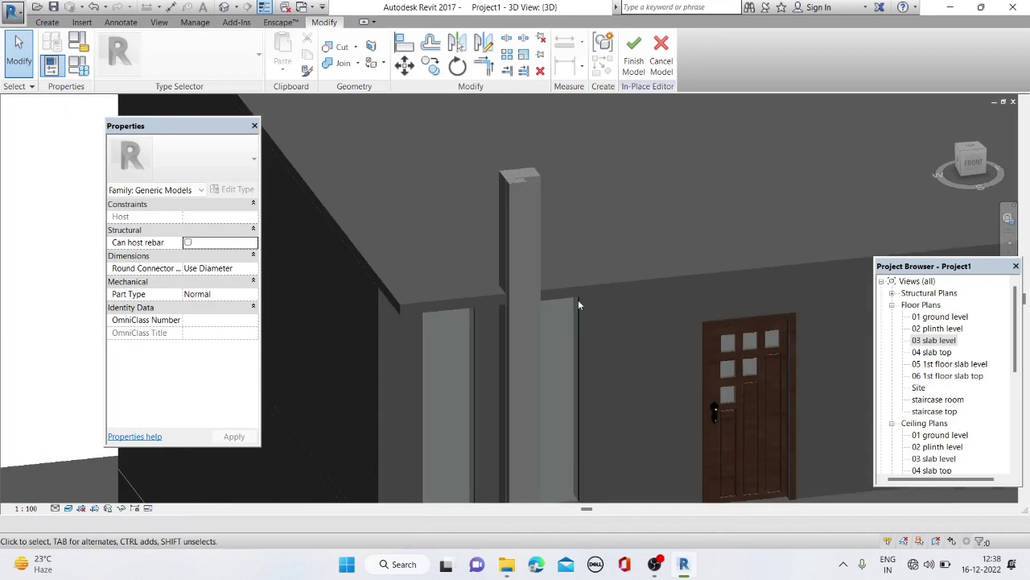
scroll(579, 304, down, 3)
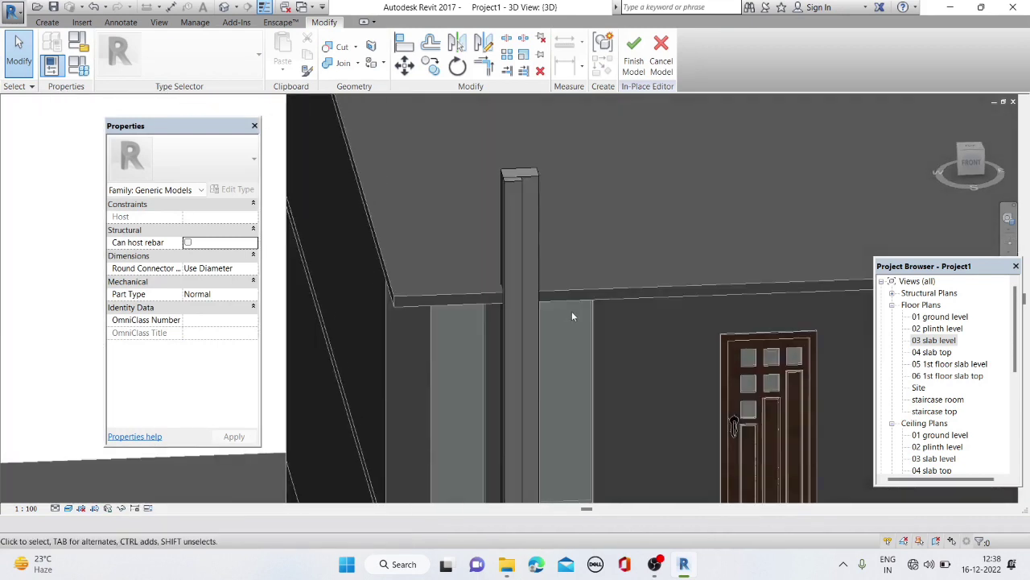
scroll(578, 303, down, 3)
click(633, 57)
mouse_move(634, 284)
shift+middle_down()
mouse_move(666, 316)
mouse_move(633, 287)
mouse_move(775, 341)
mouse_move(648, 301)
shift+middle_up()
scroll(649, 310, down, 2)
scroll(649, 301, up, 2)
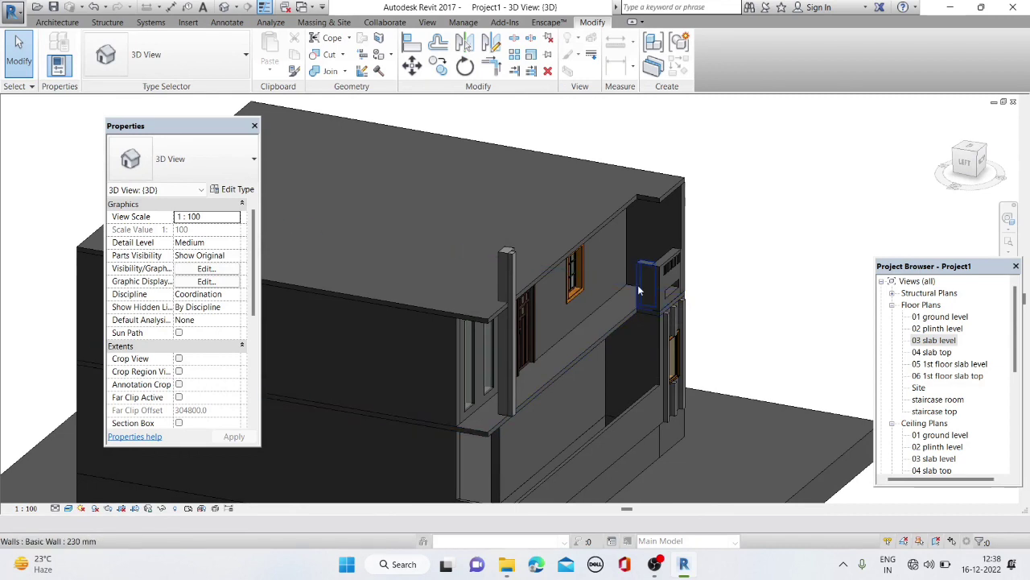
In the 04 slab top plan, start a wall using the Basic Wall 230 mm type
double_click(934, 352)
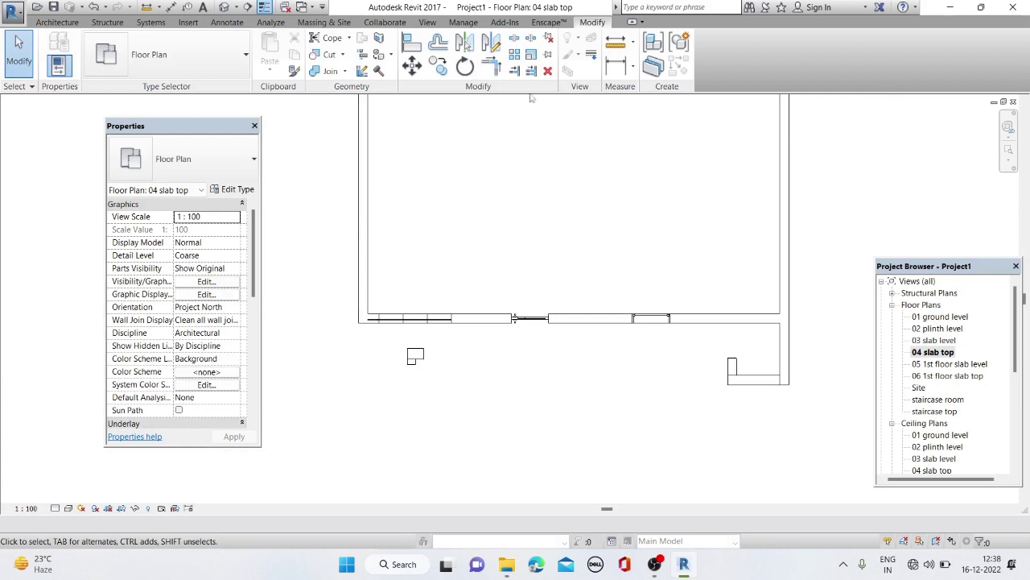
click(53, 24)
click(53, 58)
click(185, 159)
scroll(191, 226, up, 5)
scroll(191, 226, up, 3)
scroll(191, 226, up, 5)
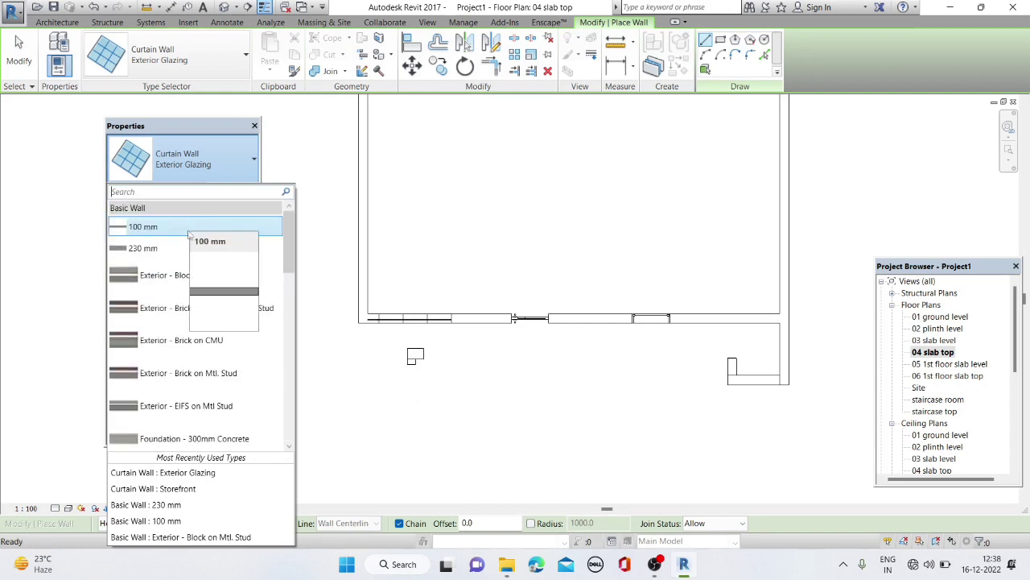
click(191, 245)
click(730, 359)
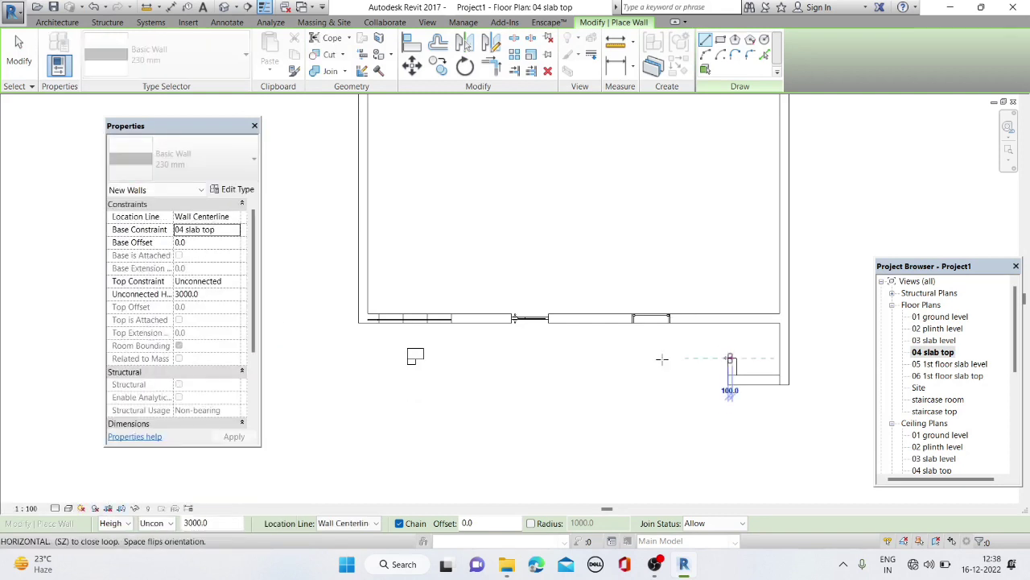
key(Escape)
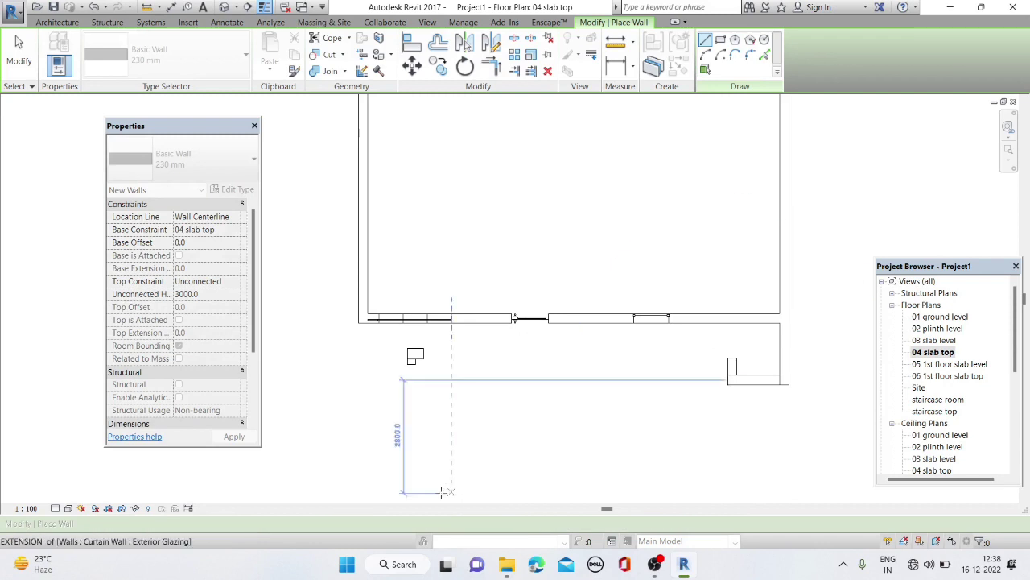
With Location Line set to Finish Face: Exterior, draw the wall along the balcony edge, right to left
click(356, 523)
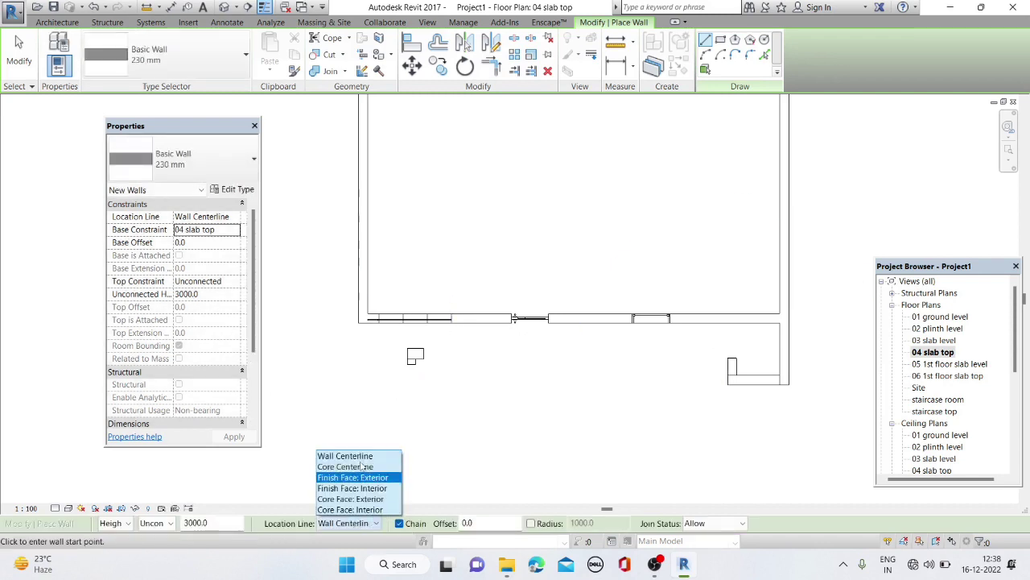
click(357, 476)
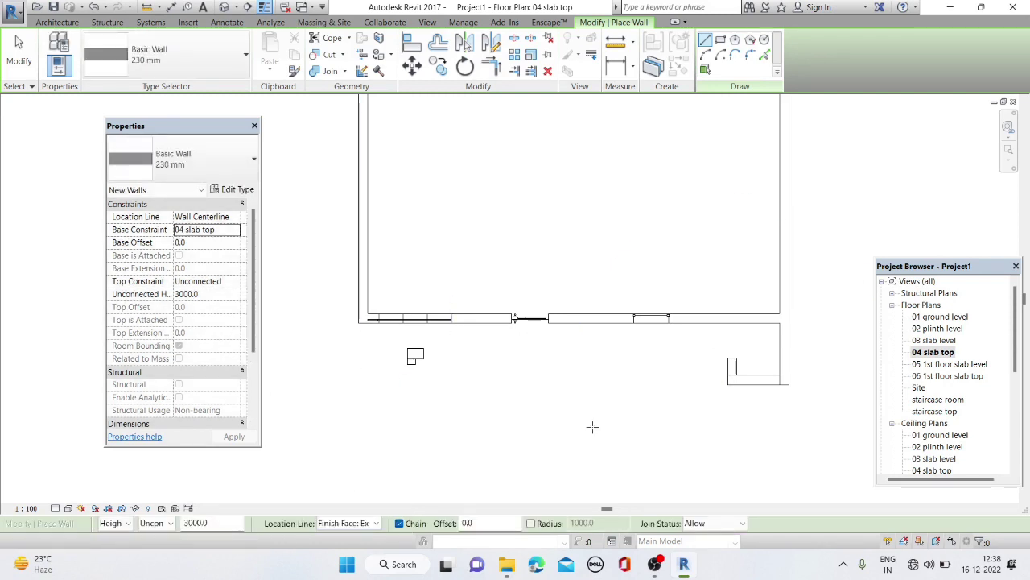
click(728, 355)
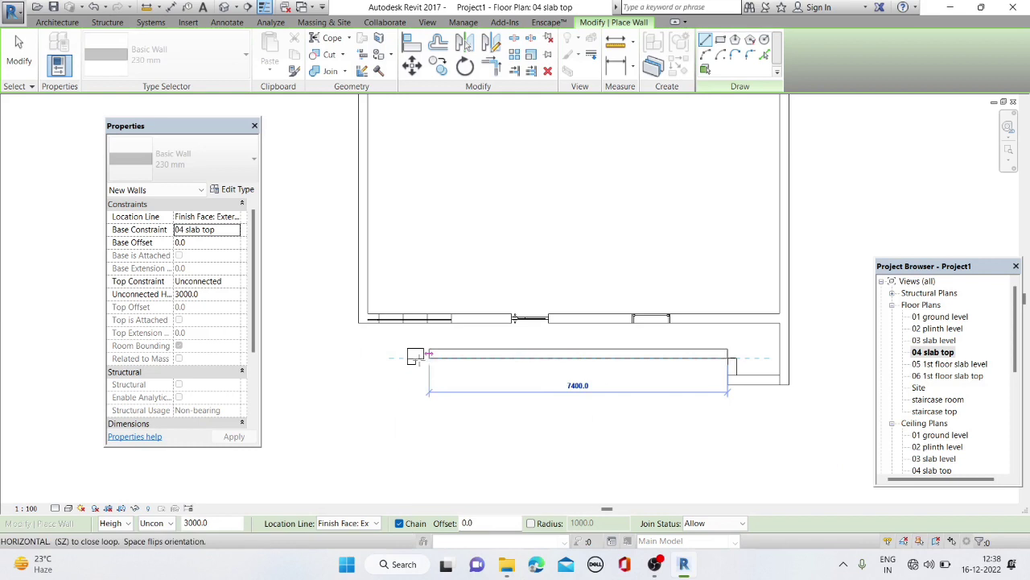
click(358, 357)
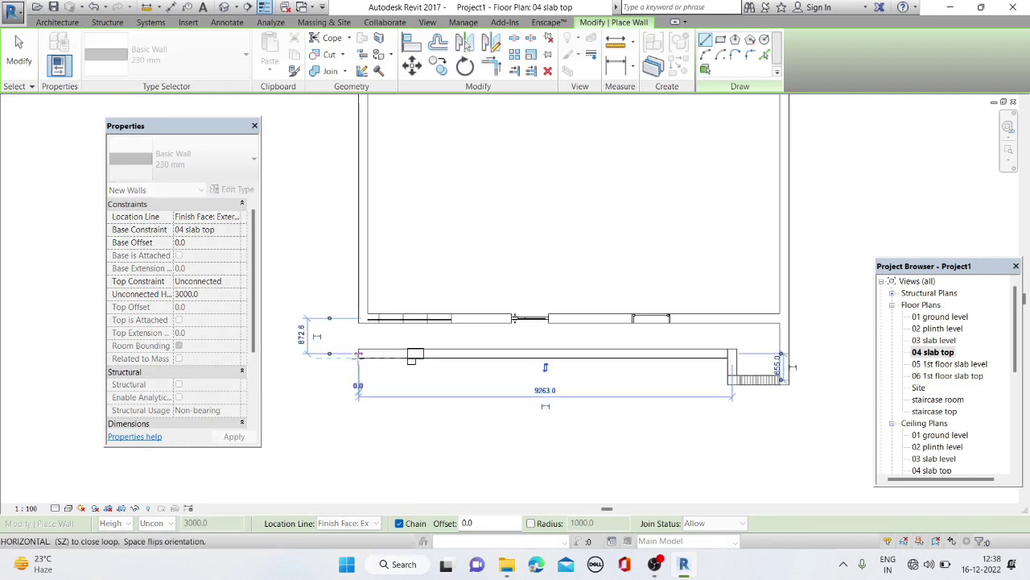
key(Escape)
key(Escape)
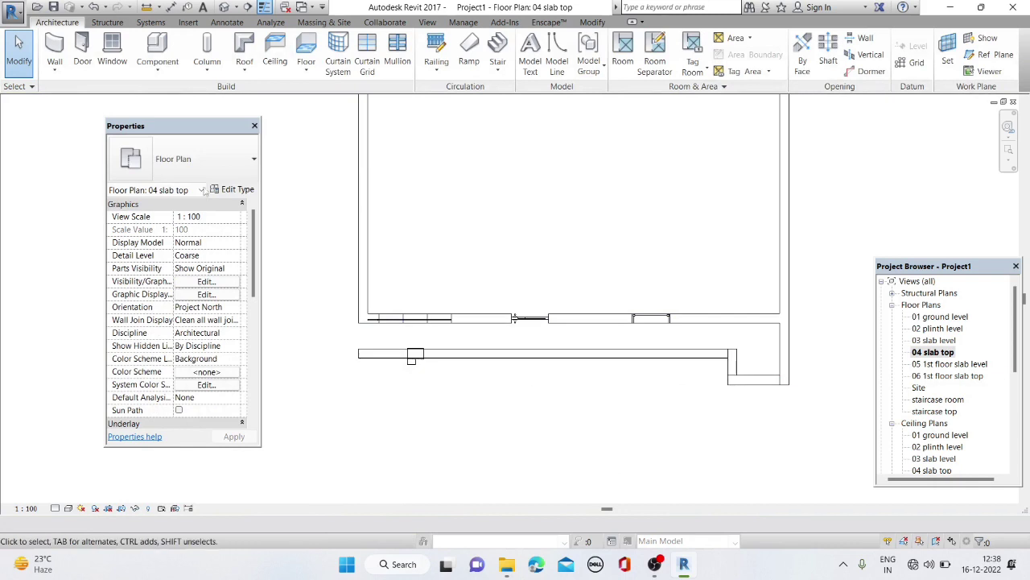
Abandon an extra angled wall and return to the default 3D view
click(67, 68)
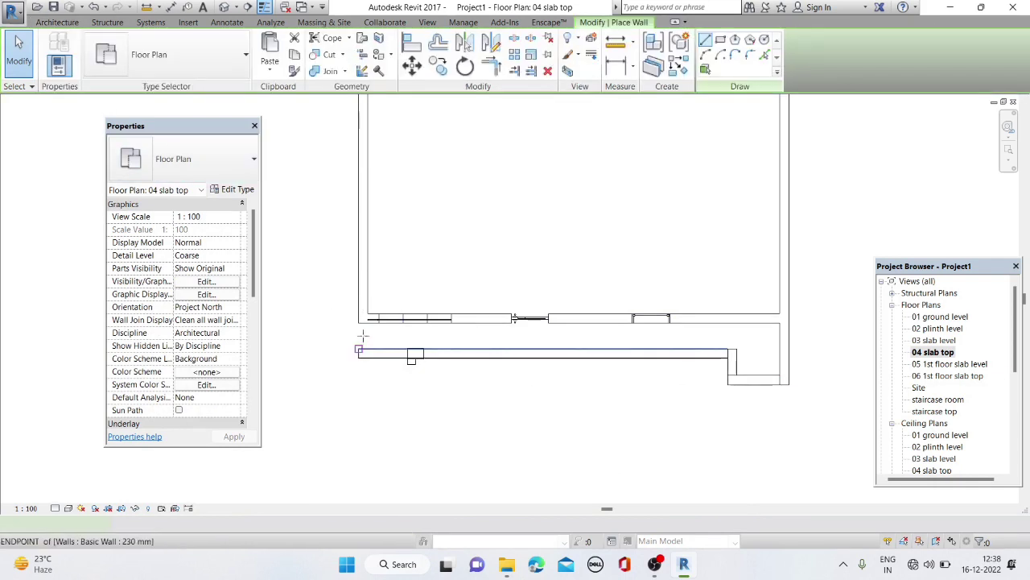
click(354, 329)
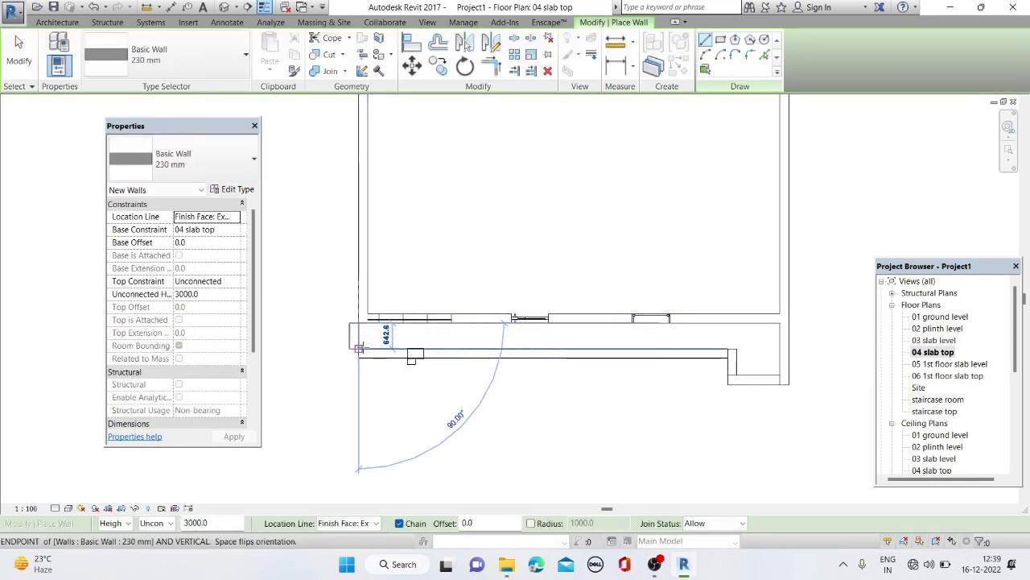
click(360, 346)
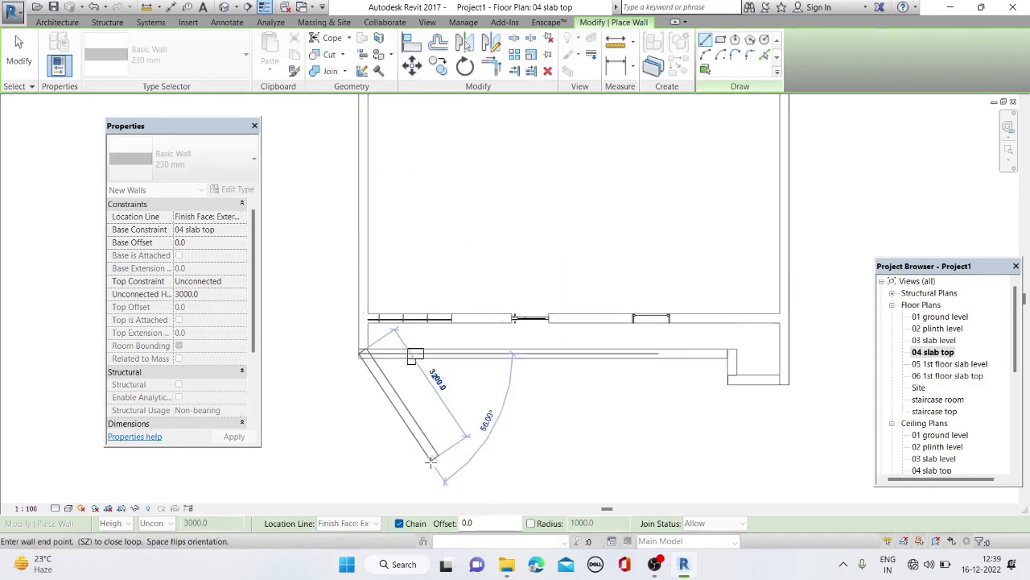
key(Escape)
key(Escape)
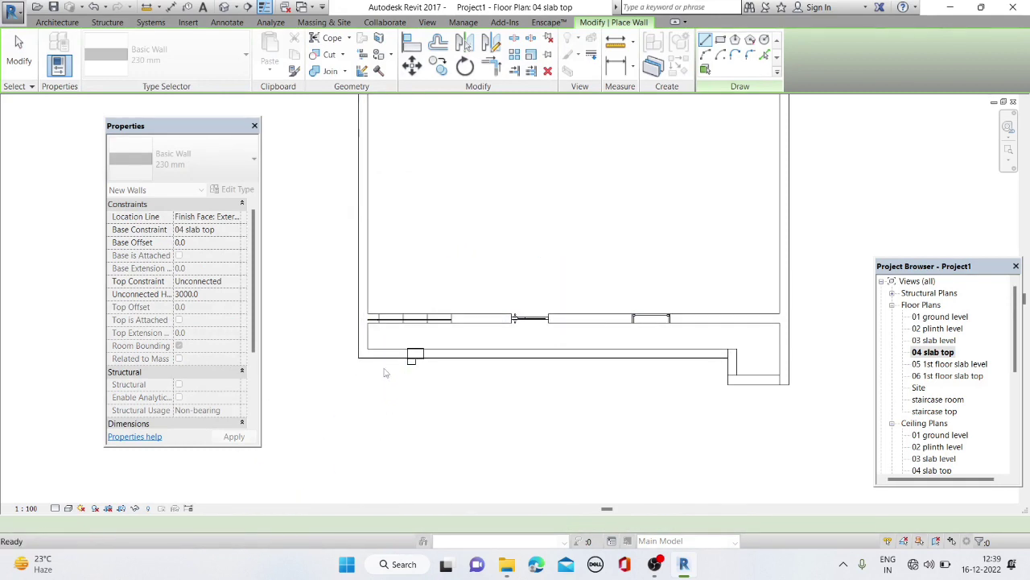
click(219, 7)
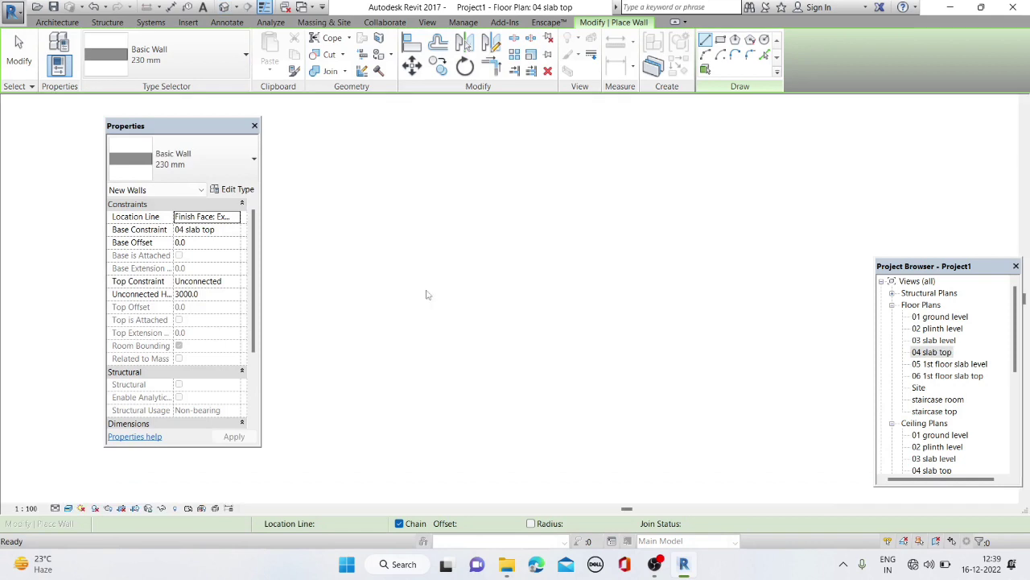
key(Escape)
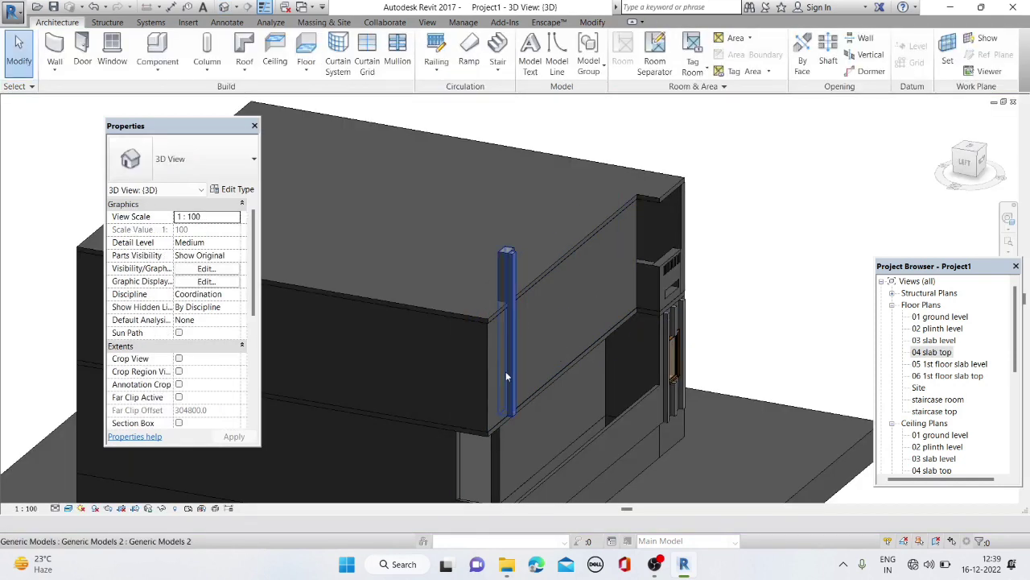
Try a 900 mm height on the balcony wall, undo it, then drag its top to about 1208 mm
scroll(489, 379, up, 3)
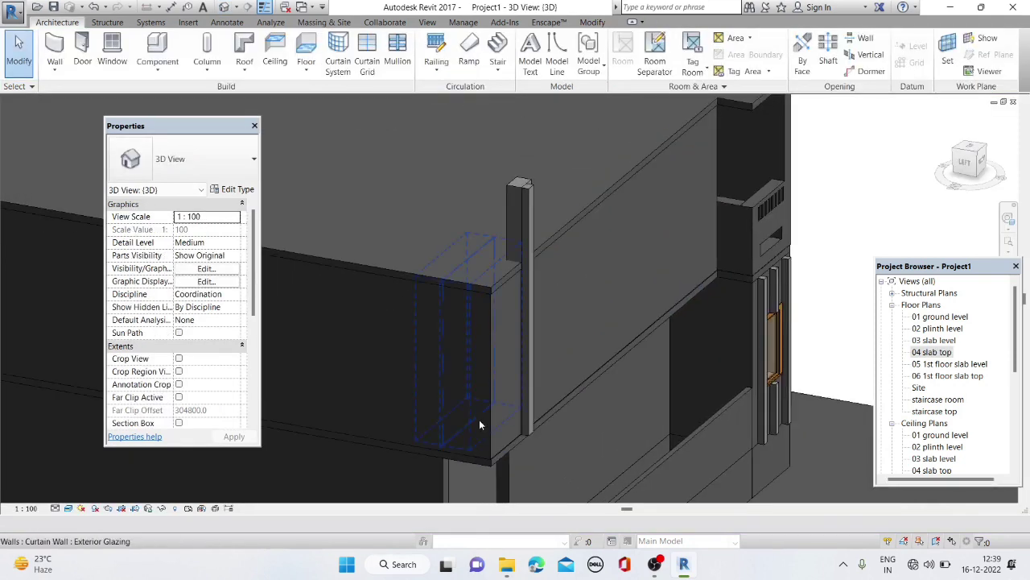
click(608, 354)
text(900)
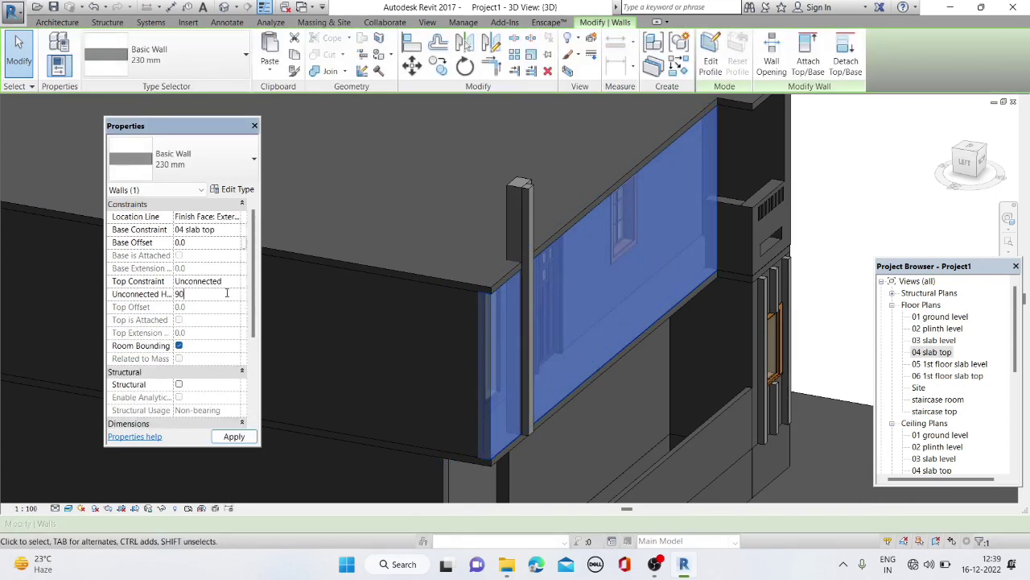
click(243, 444)
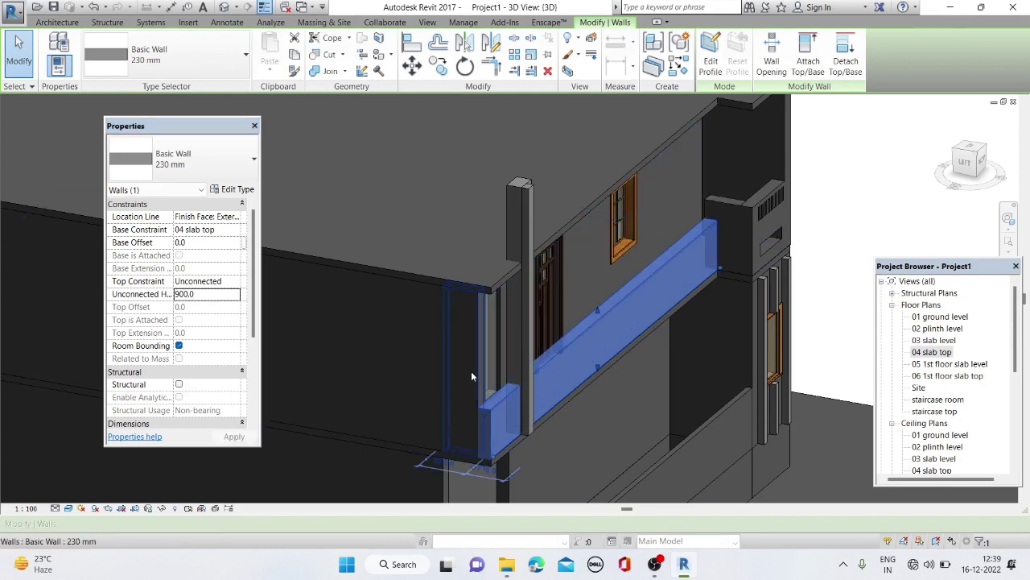
key(ctrl+z)
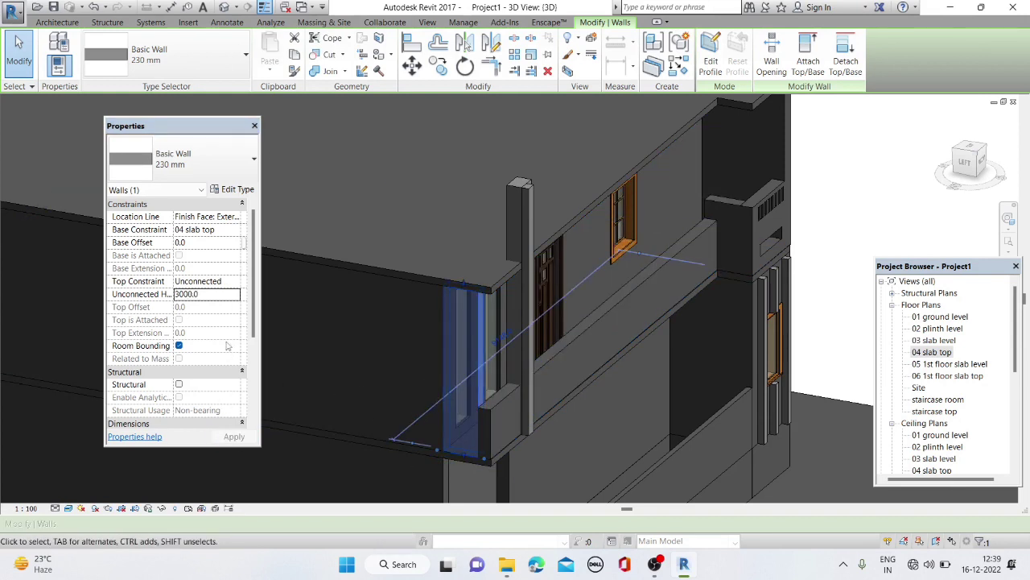
click(213, 293)
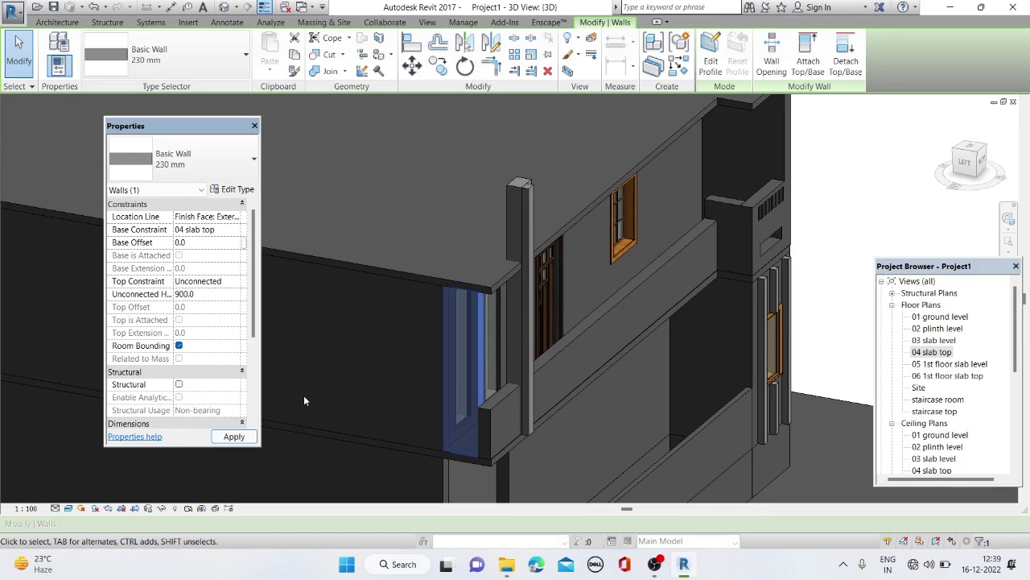
mouse_move(660, 442)
shift+middle_down()
mouse_move(571, 401)
mouse_move(821, 382)
shift+middle_up()
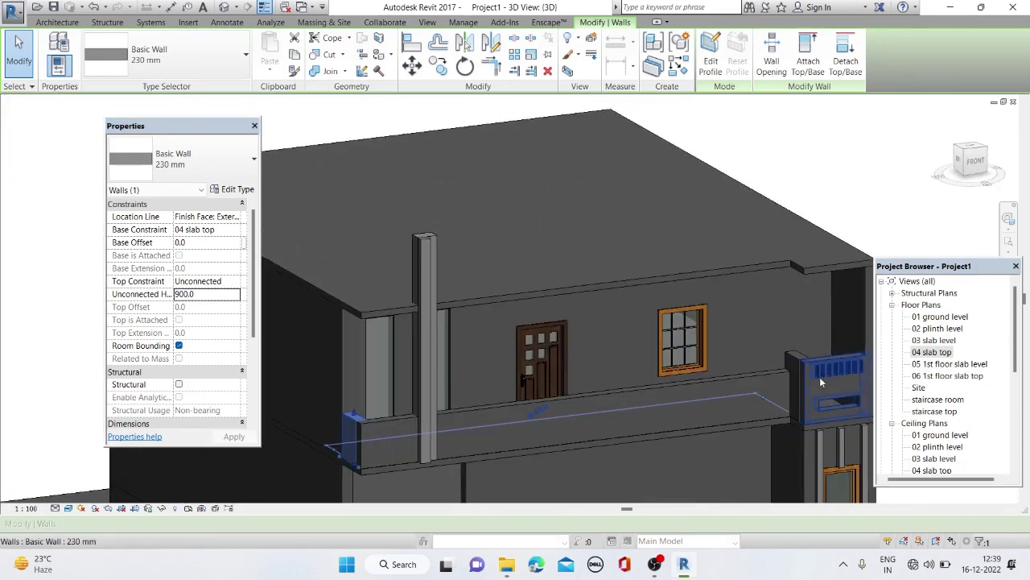
scroll(737, 376, up, 3)
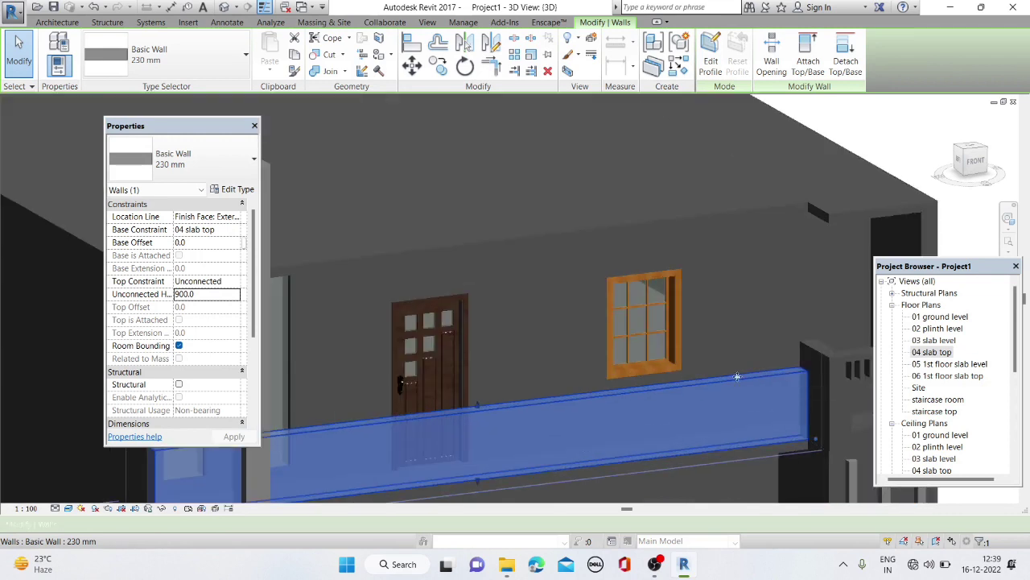
drag(477, 404, 477, 380)
shift+middle_drag(539, 408, 626, 407)
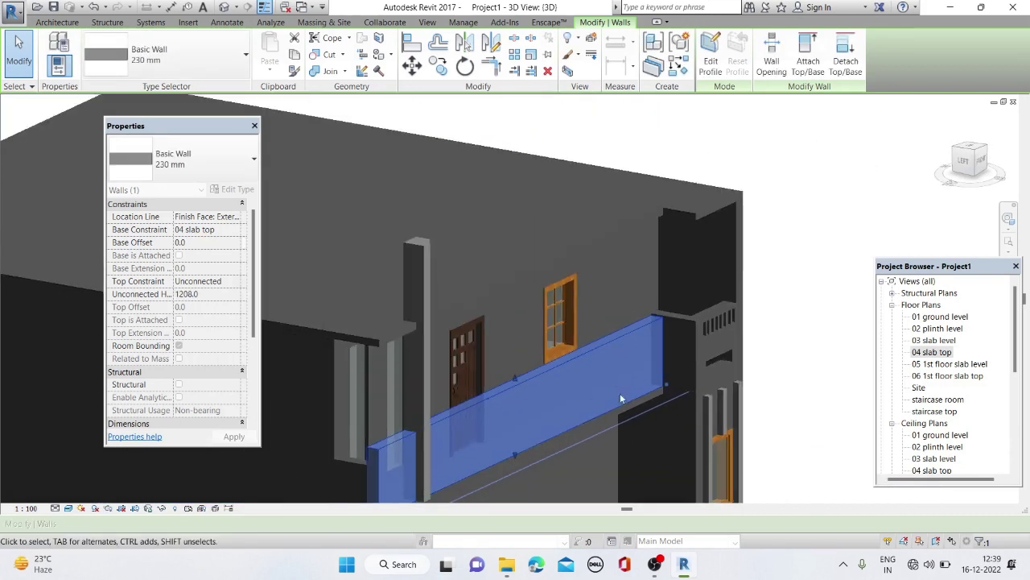
key(Escape)
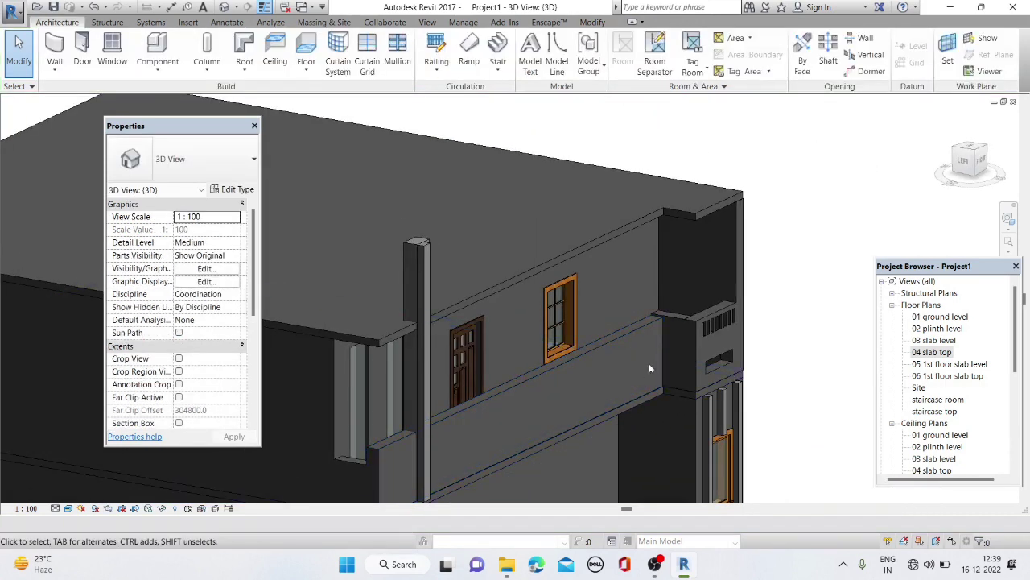
Reselect the balcony wall and raise its top to about 1256 mm
click(542, 367)
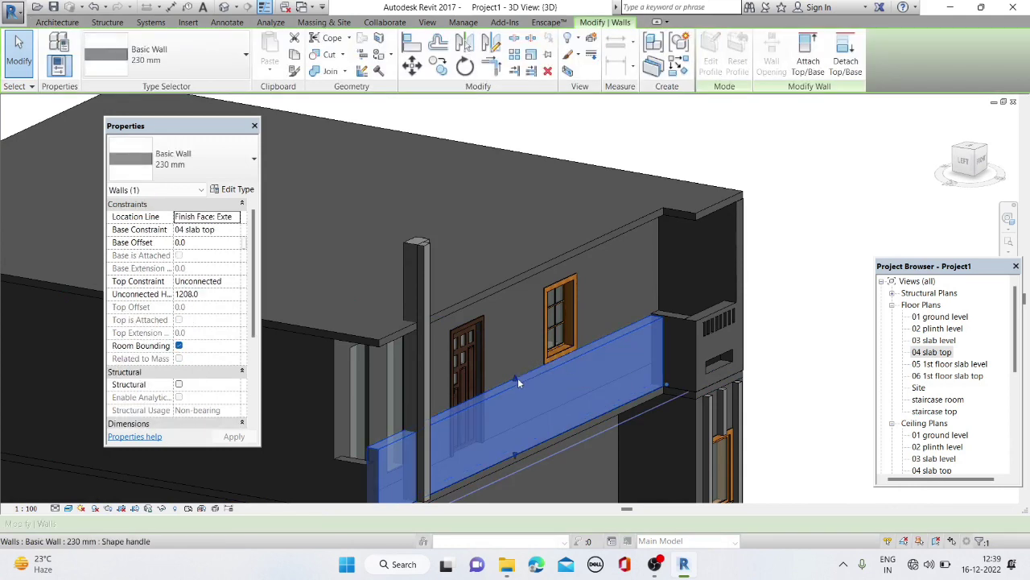
scroll(517, 378, up, 2)
scroll(517, 379, up, 2)
drag(513, 383, 516, 388)
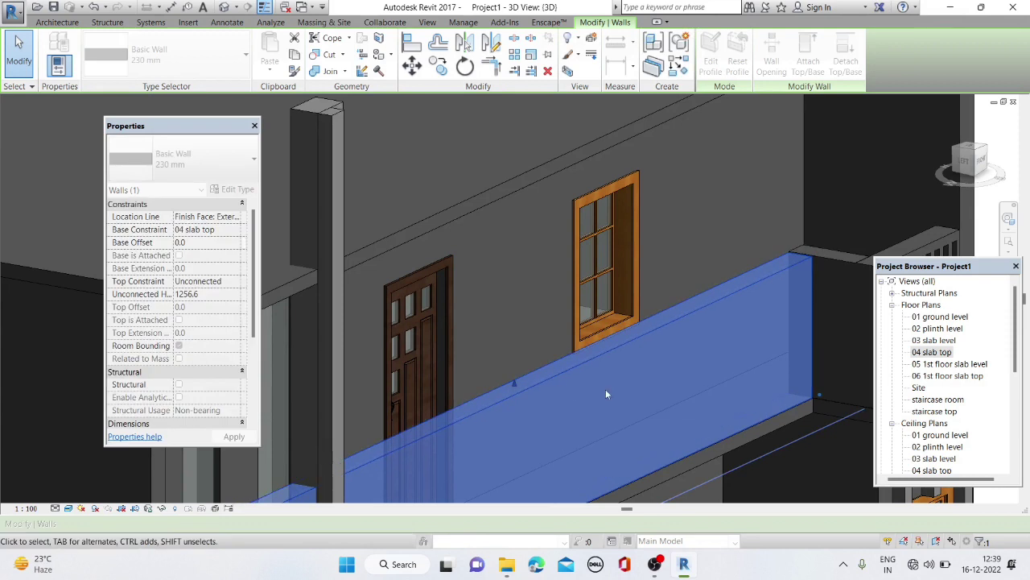
scroll(605, 388, down, 1)
scroll(412, 446, down, 2)
scroll(354, 491, up, 1)
scroll(354, 492, up, 1)
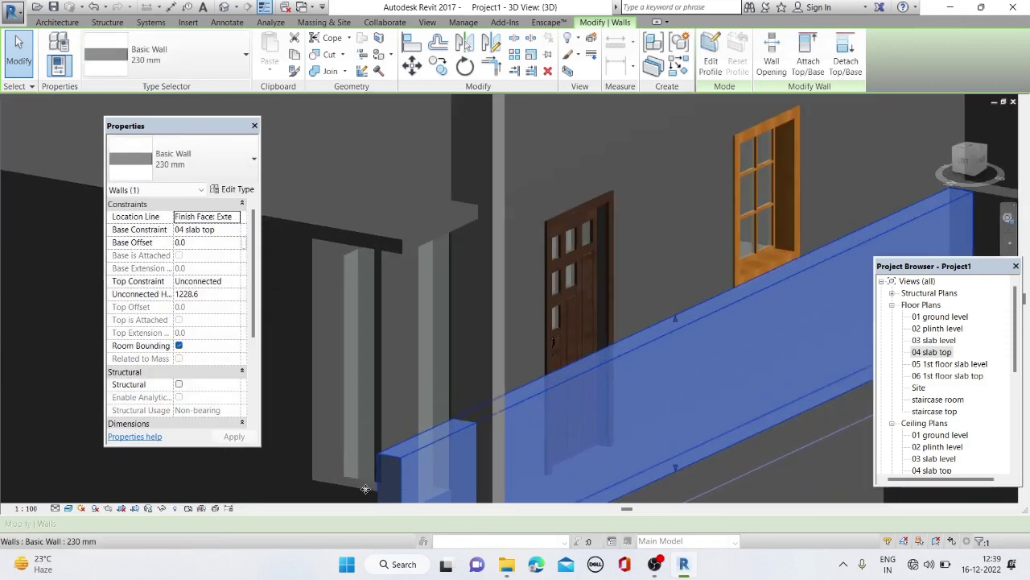
scroll(352, 494, up, 1)
scroll(354, 493, up, 1)
Readjust the wall top down to about 1173 mm, then up to roughly 1226 mm
drag(352, 472, 355, 433)
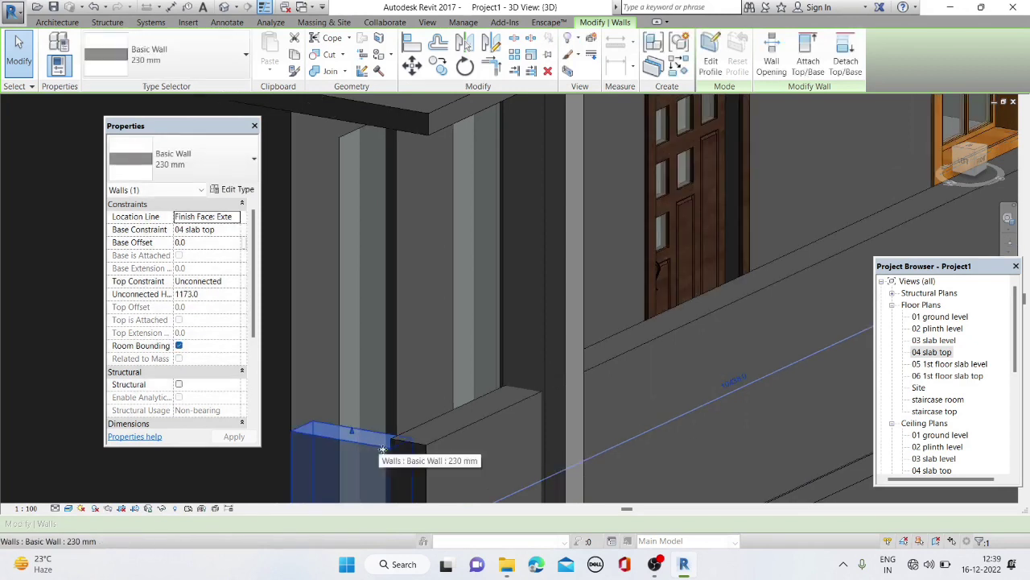
shift+middle_drag(418, 446, 493, 451)
scroll(351, 432, up, 1)
scroll(346, 429, up, 1)
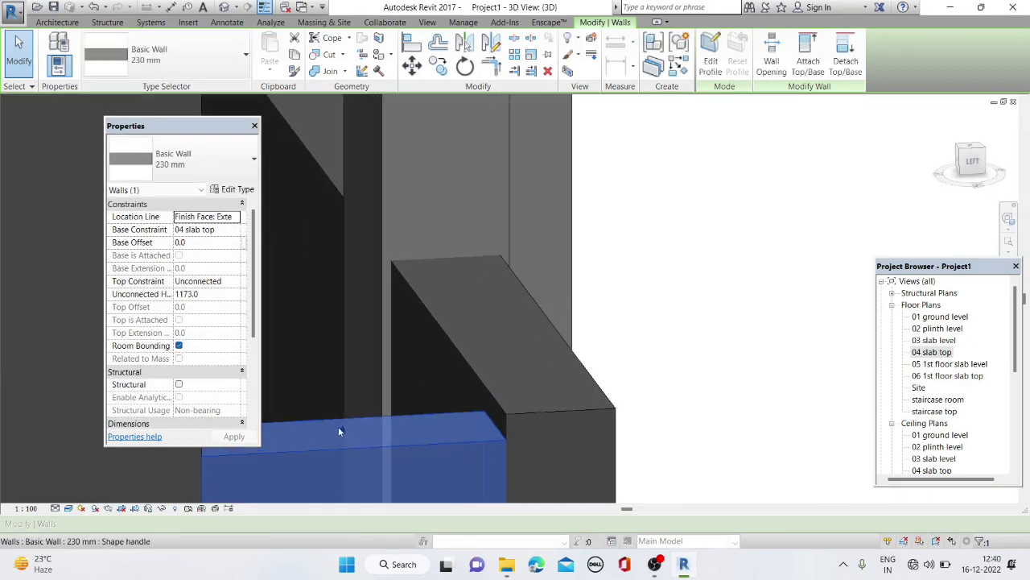
drag(344, 429, 343, 405)
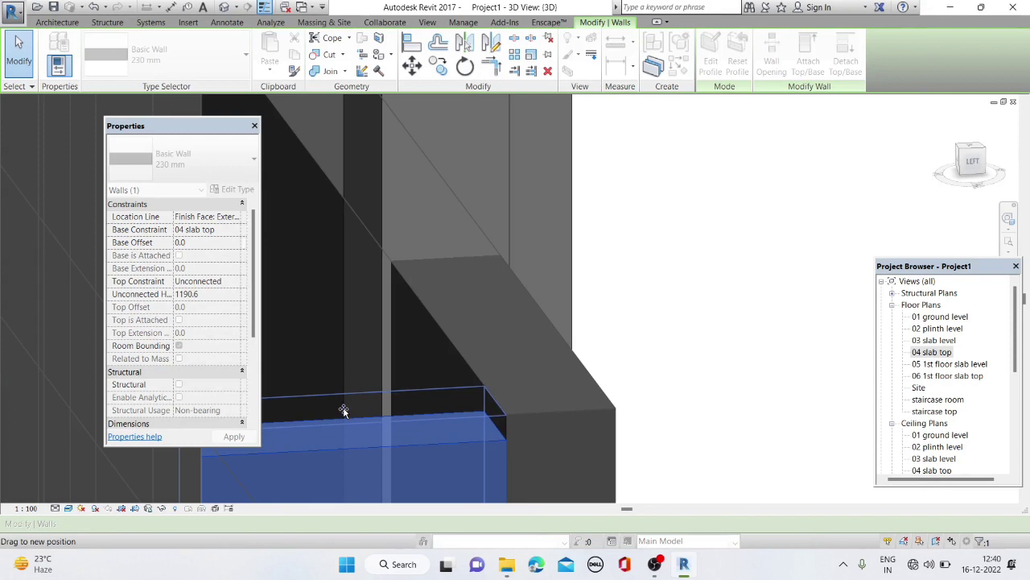
scroll(418, 425, down, 2)
Face the house front squarely via the ViewCube and select the upper balcony-level wall
mouse_move(556, 423)
shift+middle_down()
mouse_move(478, 372)
mouse_move(700, 439)
mouse_move(628, 417)
mouse_move(637, 422)
shift+middle_up()
scroll(488, 378, down, 2)
scroll(488, 378, down, 2)
scroll(594, 398, down, 1)
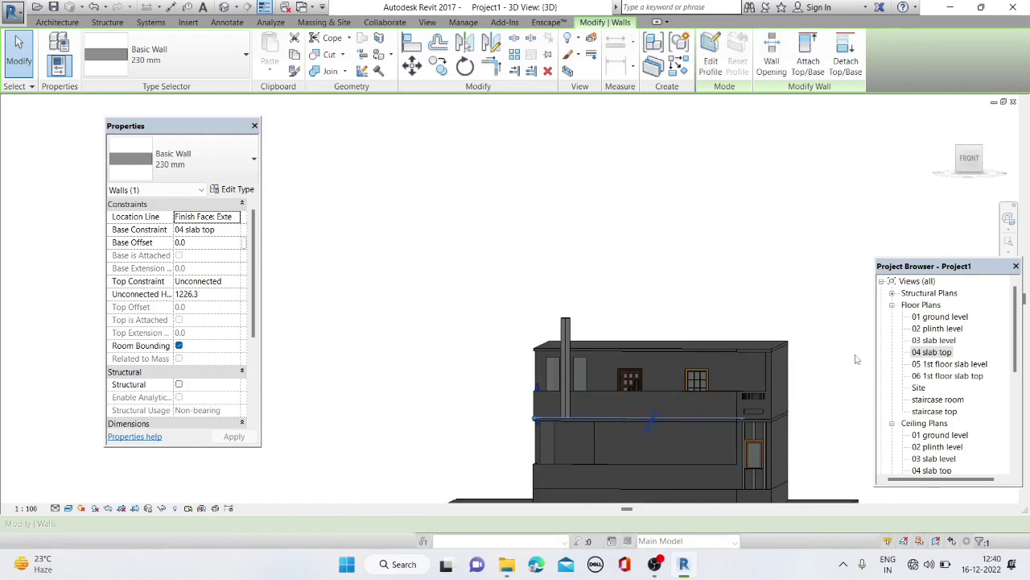
click(971, 161)
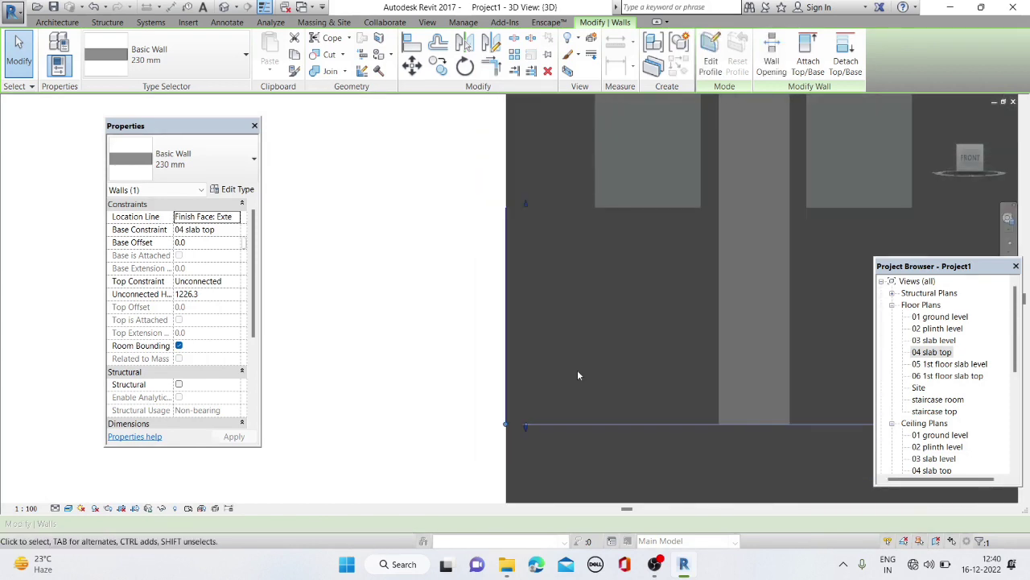
key(Escape)
click(970, 158)
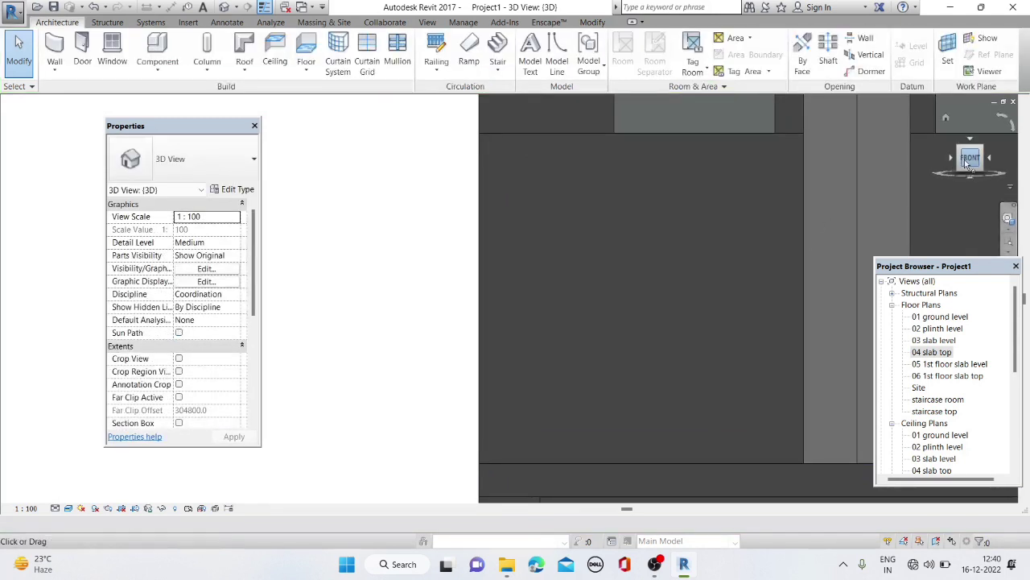
scroll(502, 318, up, 2)
scroll(501, 305, up, 2)
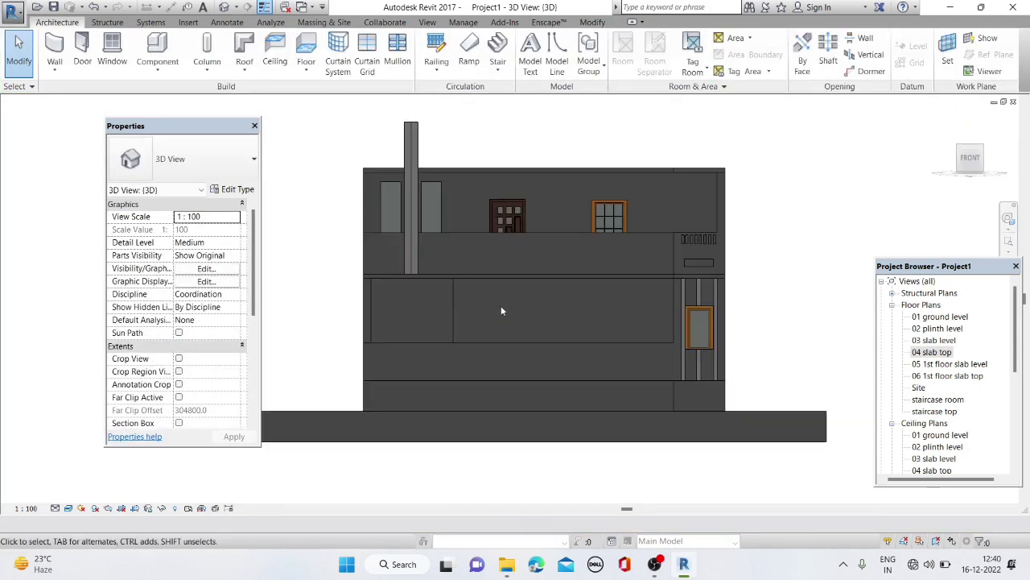
click(468, 230)
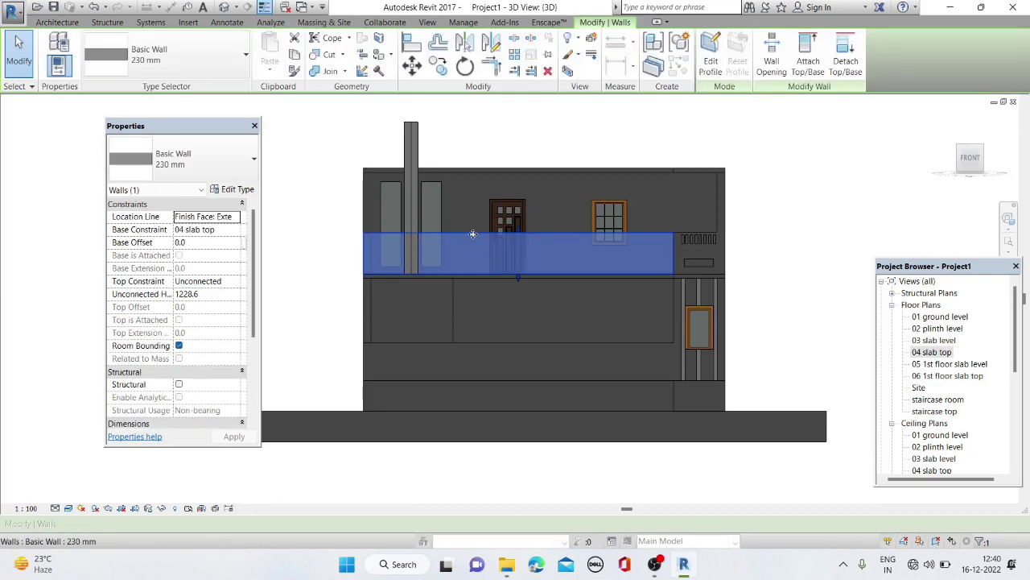
Open the balcony wall's profile and draw a horizontal sketch line across to its right corner
double_click(473, 233)
scroll(570, 229, up, 1)
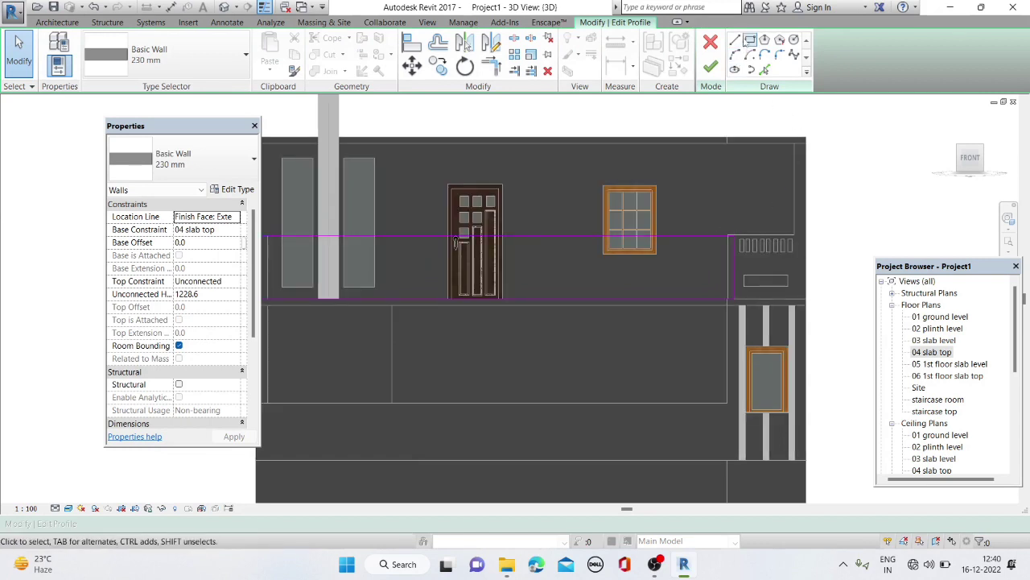
key(l)
key(i)
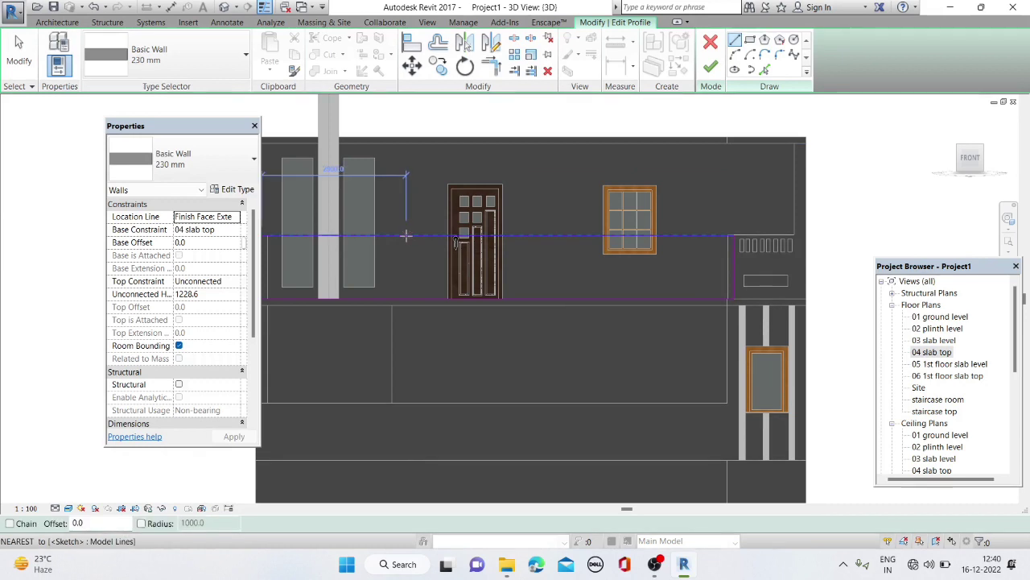
click(406, 258)
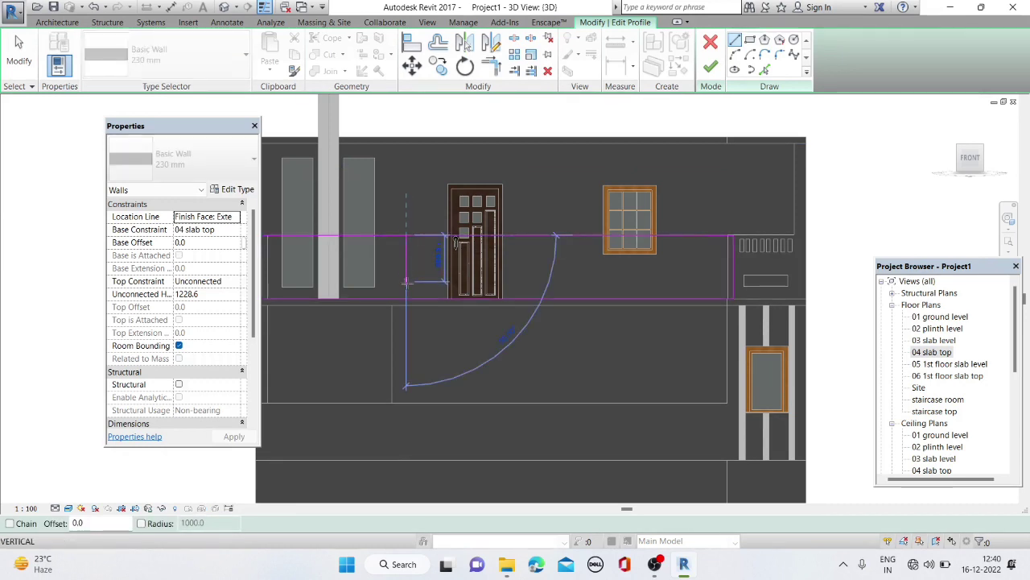
click(407, 281)
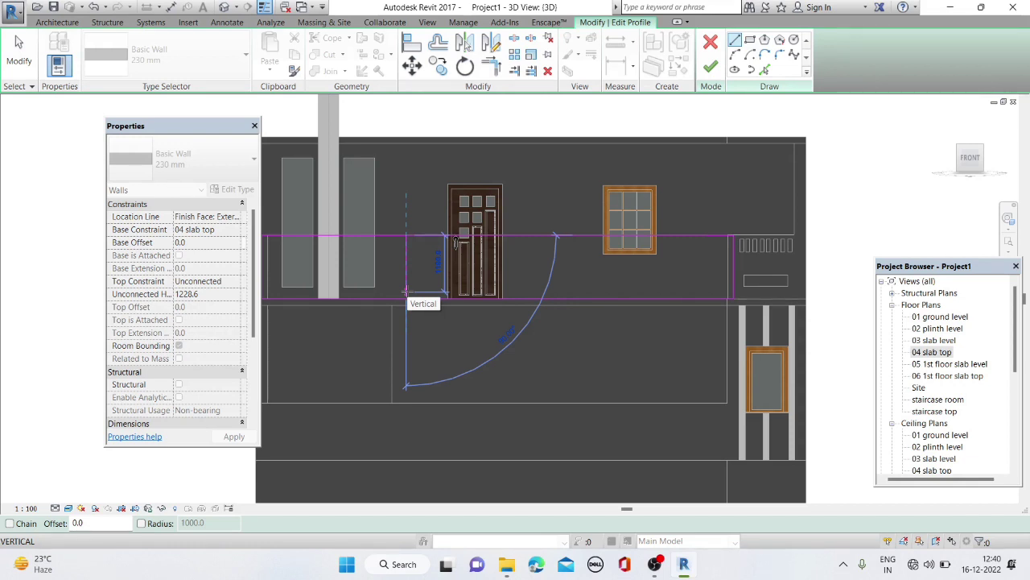
key(ctrl+z)
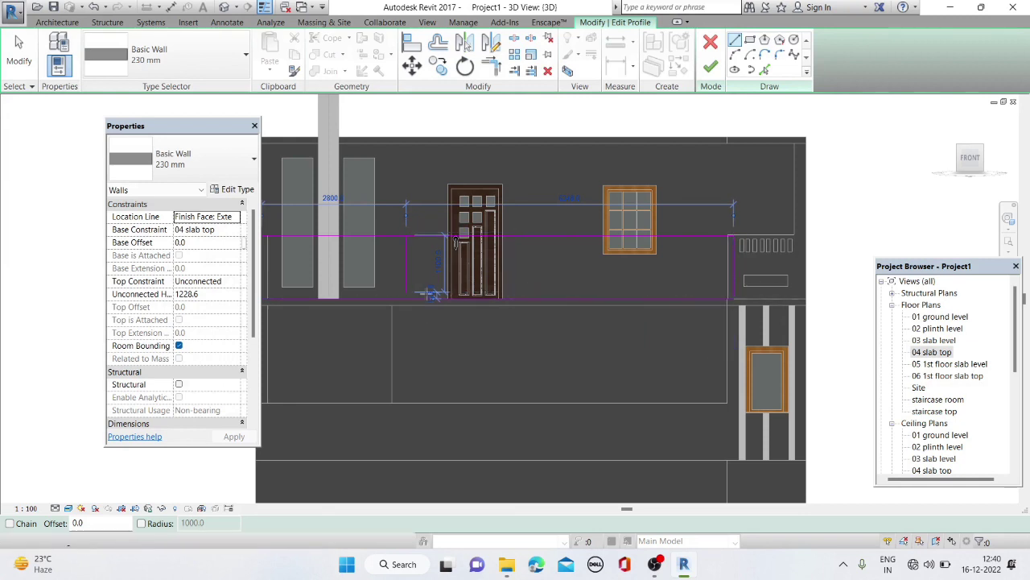
click(409, 286)
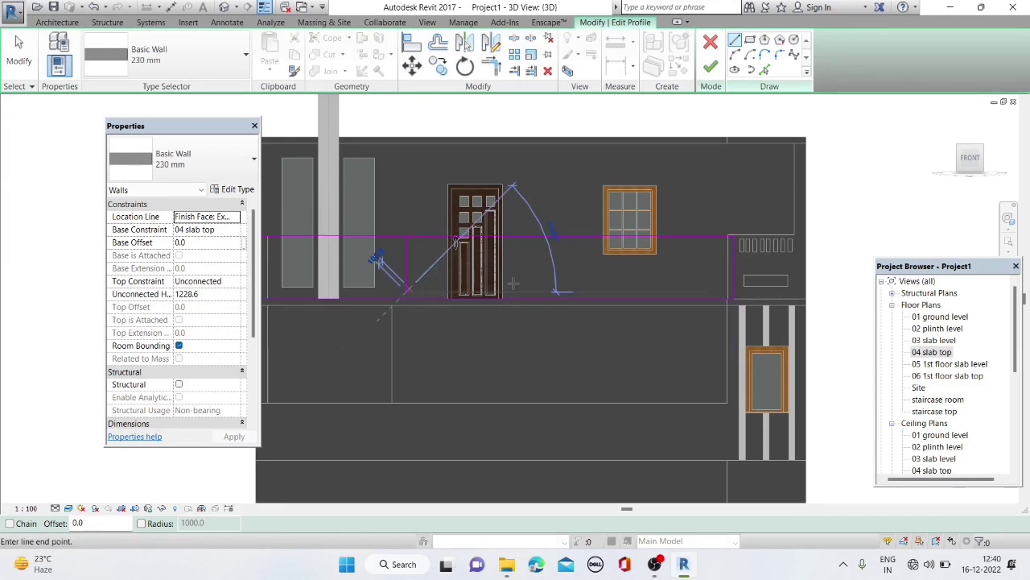
click(716, 285)
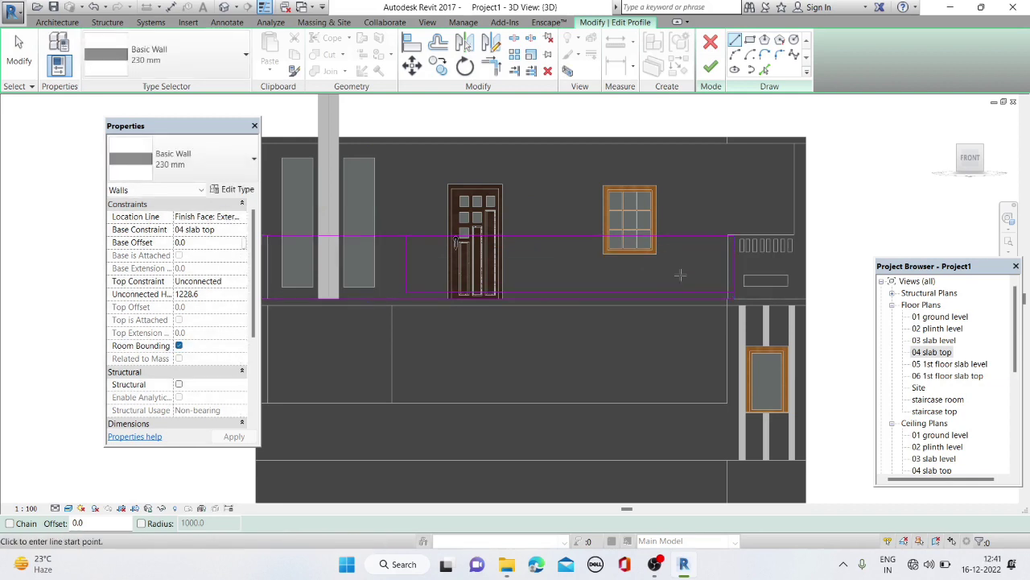
key(Escape)
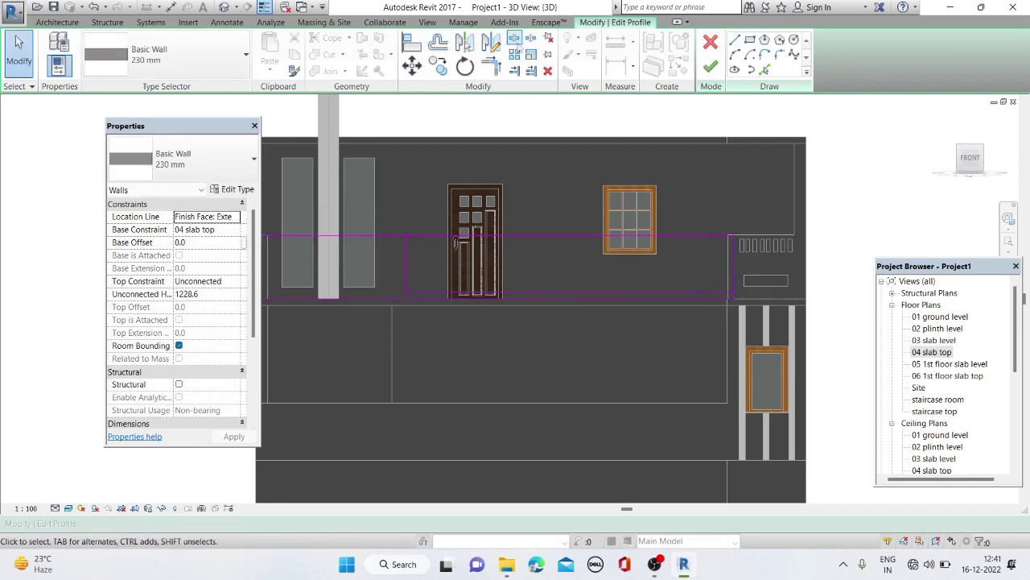
Split the sketch lines, delete the unwanted and top profile lines, and finish the profile
scroll(737, 274, up, 5)
key(s)
key(l)
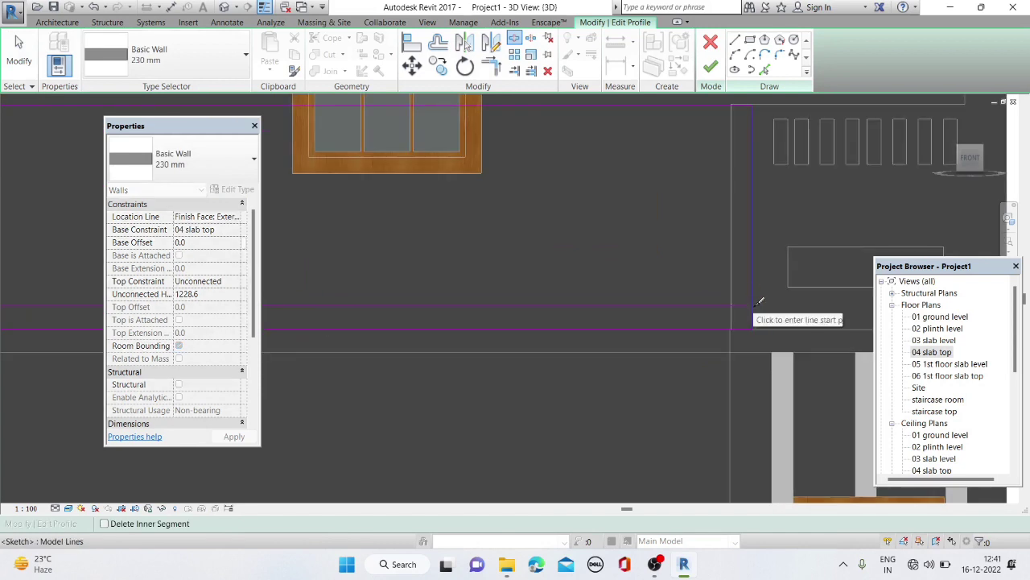
scroll(757, 302, down, 3)
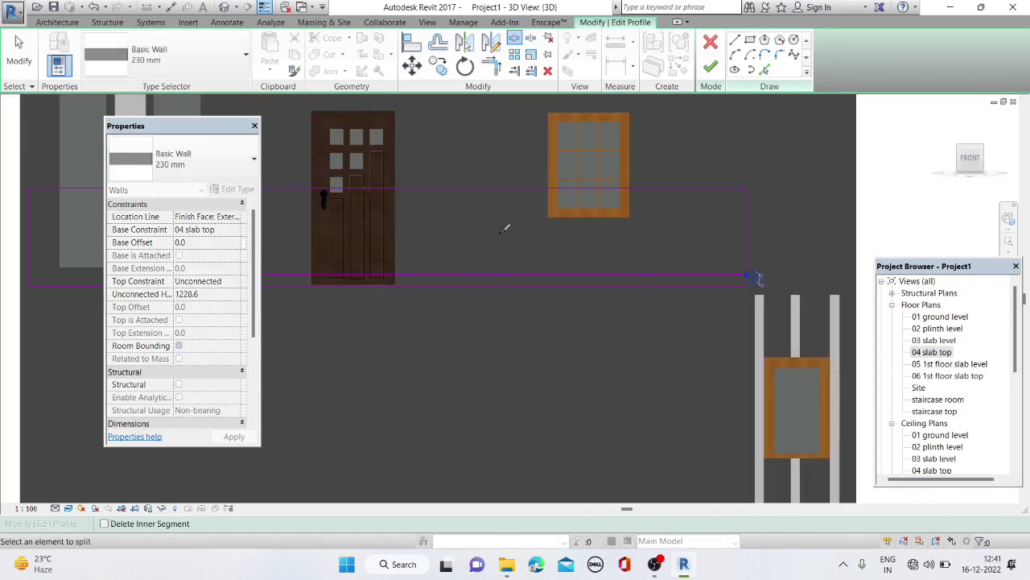
scroll(504, 229, down, 2)
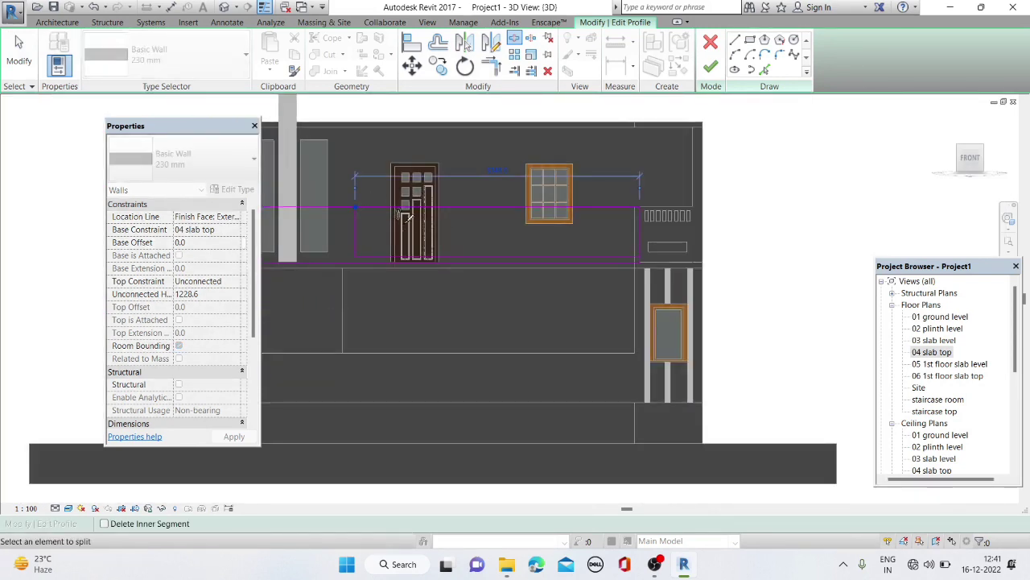
right_click(416, 207)
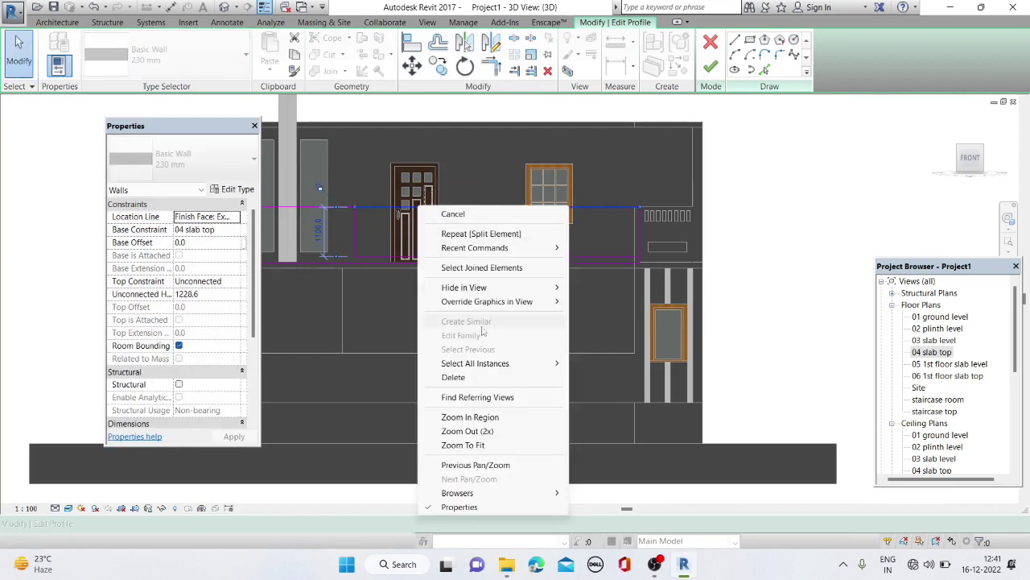
click(481, 382)
click(641, 223)
right_click(641, 224)
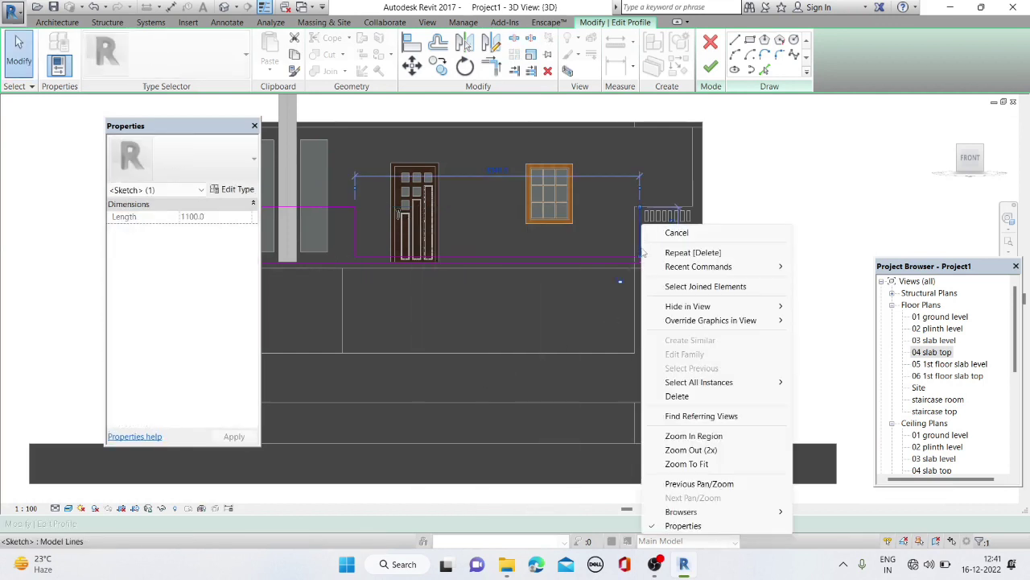
click(676, 395)
scroll(675, 370, down, 2)
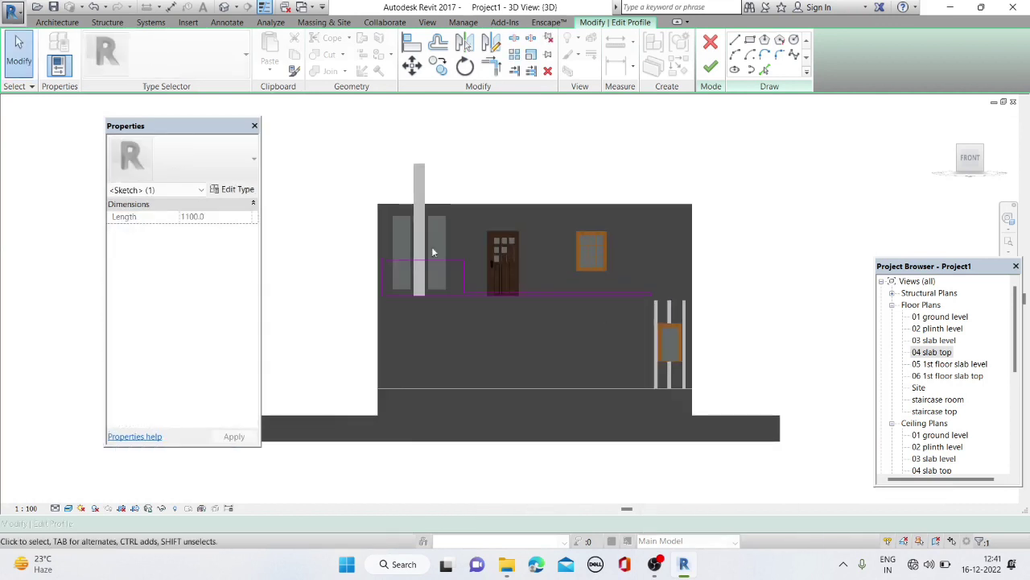
click(709, 67)
Orbit the 3D view around the shortened balcony wall, then open the 04 slab top plan
mouse_move(491, 217)
shift+middle_down()
mouse_move(595, 304)
mouse_move(596, 270)
shift+middle_up()
key(Escape)
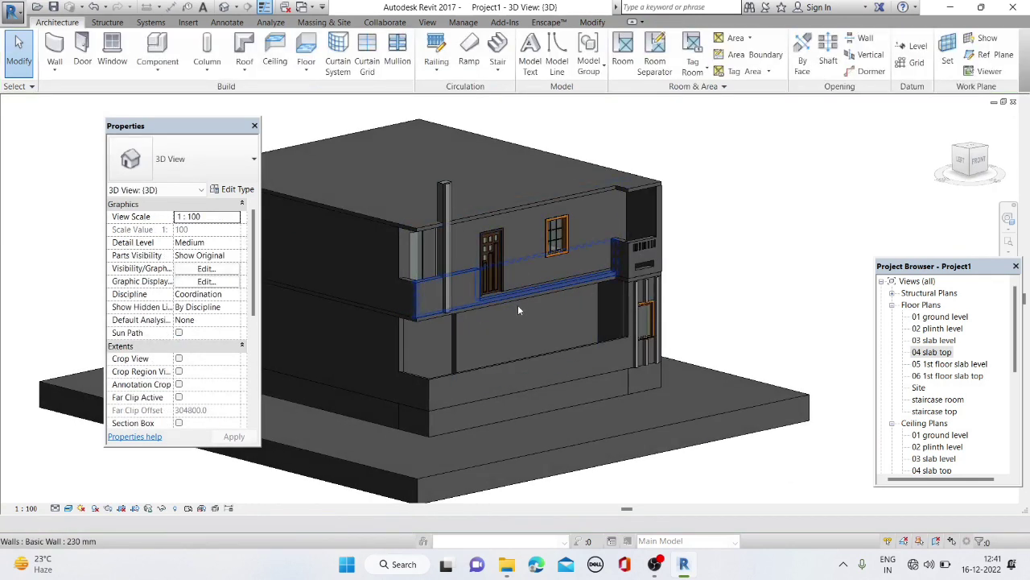
mouse_move(511, 412)
shift+middle_down()
mouse_move(445, 331)
mouse_move(431, 266)
mouse_move(571, 317)
mouse_move(561, 300)
mouse_move(450, 258)
mouse_move(469, 340)
mouse_move(391, 311)
mouse_move(382, 284)
mouse_move(394, 289)
shift+middle_up()
scroll(431, 267, up, 2)
scroll(437, 256, up, 2)
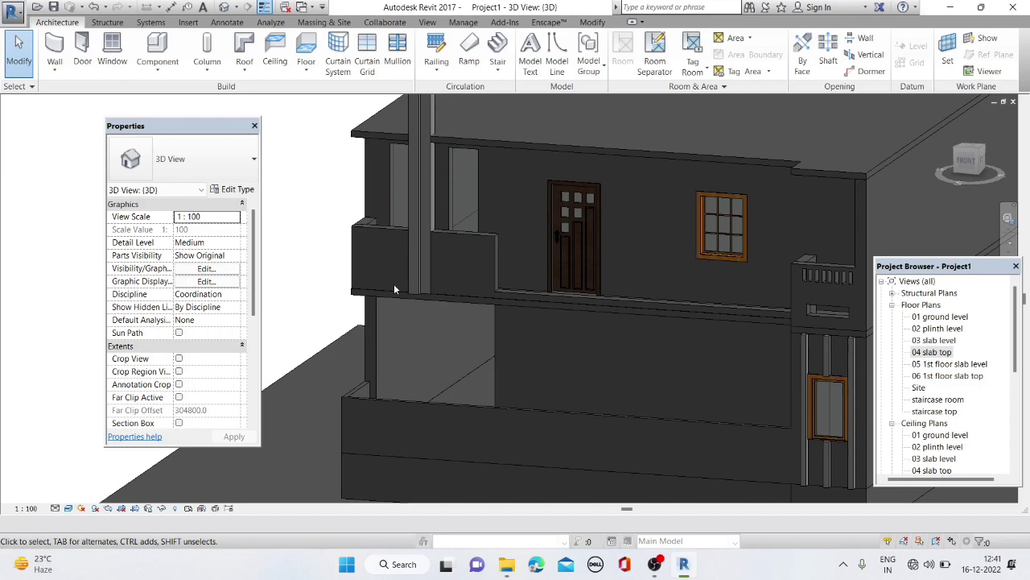
double_click(933, 352)
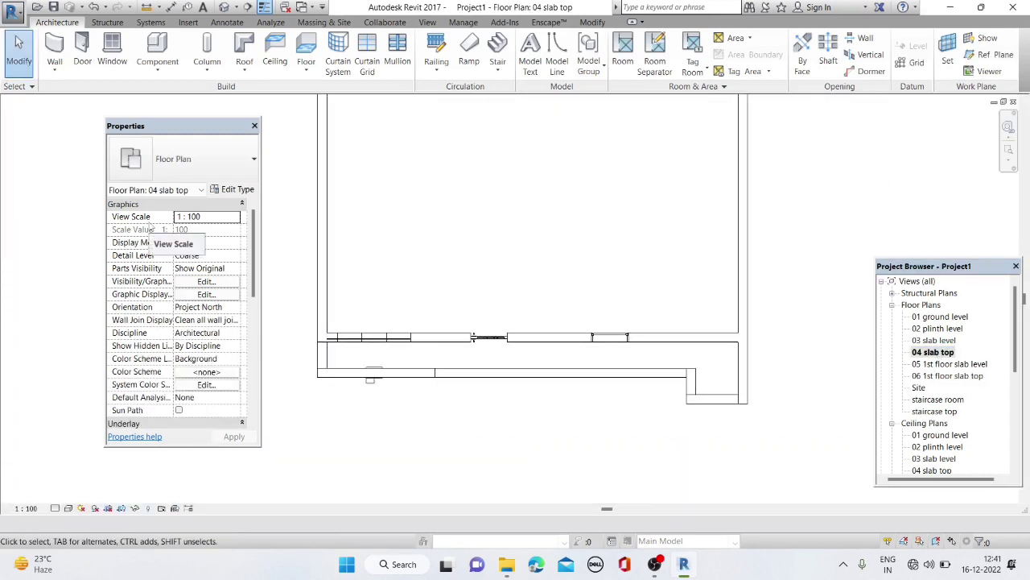
Start an architectural wall and choose the Curtain Wall type
click(57, 69)
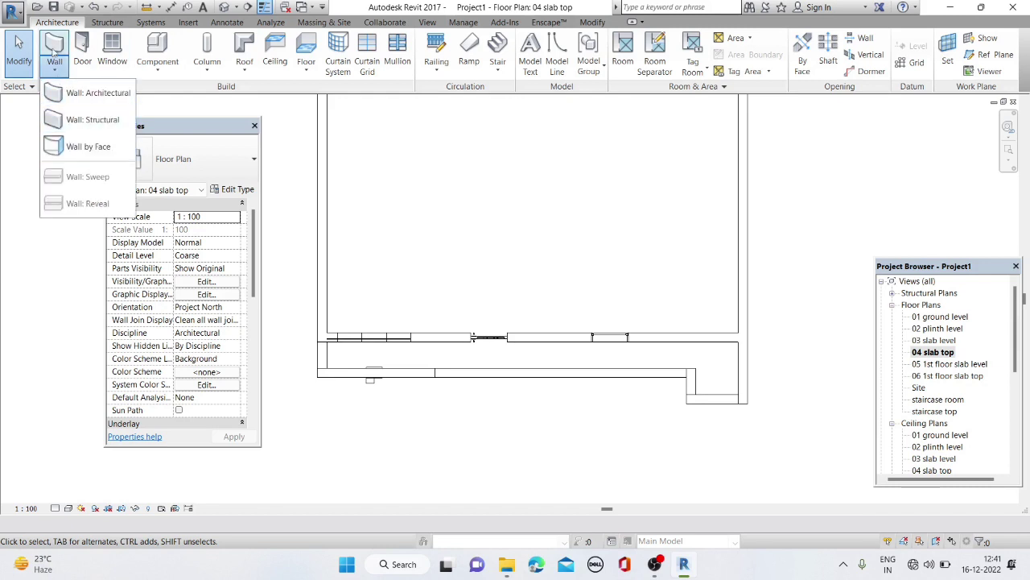
click(97, 93)
click(201, 159)
scroll(184, 389, down, 2)
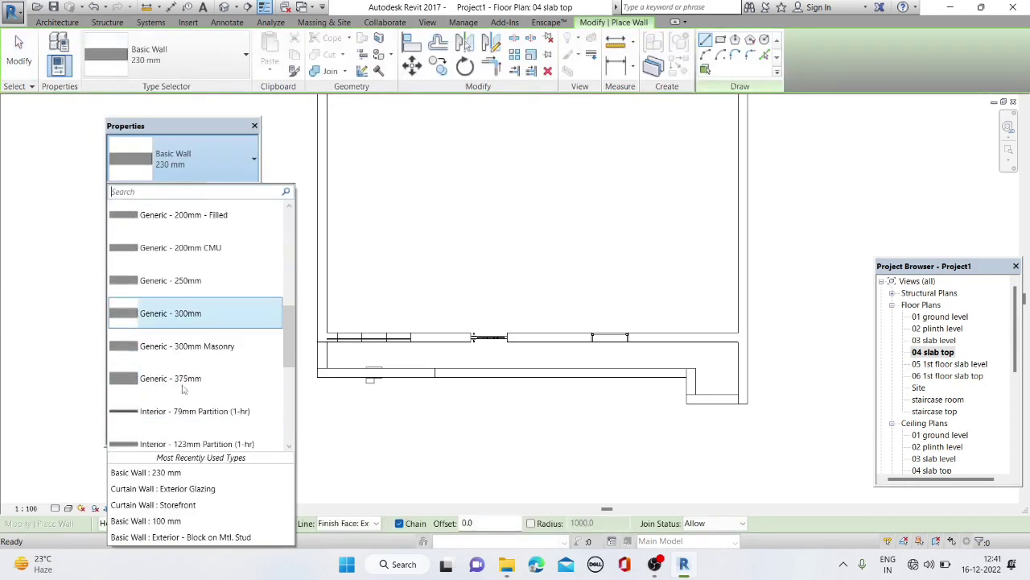
scroll(183, 390, down, 3)
scroll(184, 362, down, 3)
key(Escape)
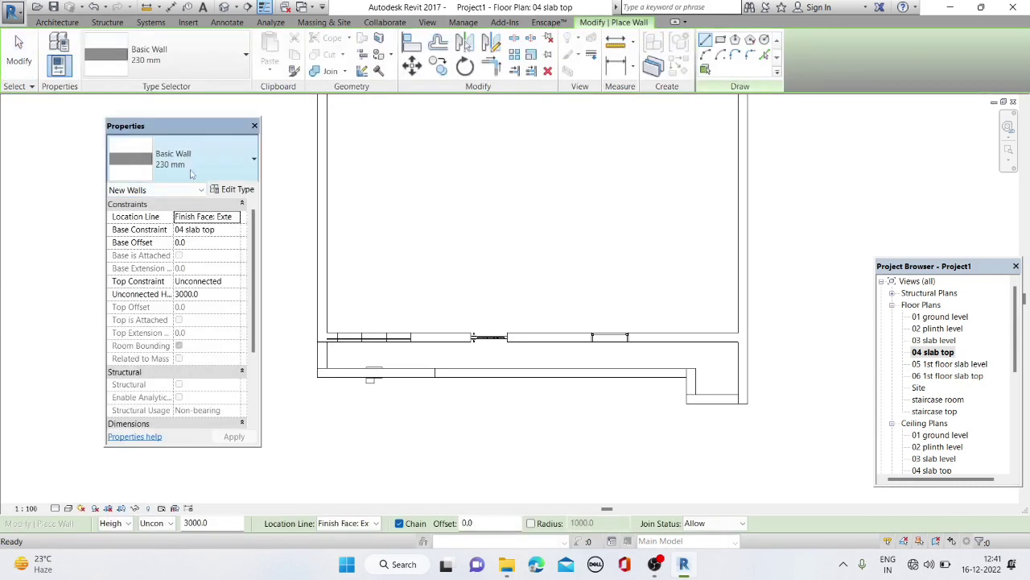
click(192, 173)
scroll(169, 386, down, 3)
scroll(165, 339, down, 3)
scroll(164, 317, down, 3)
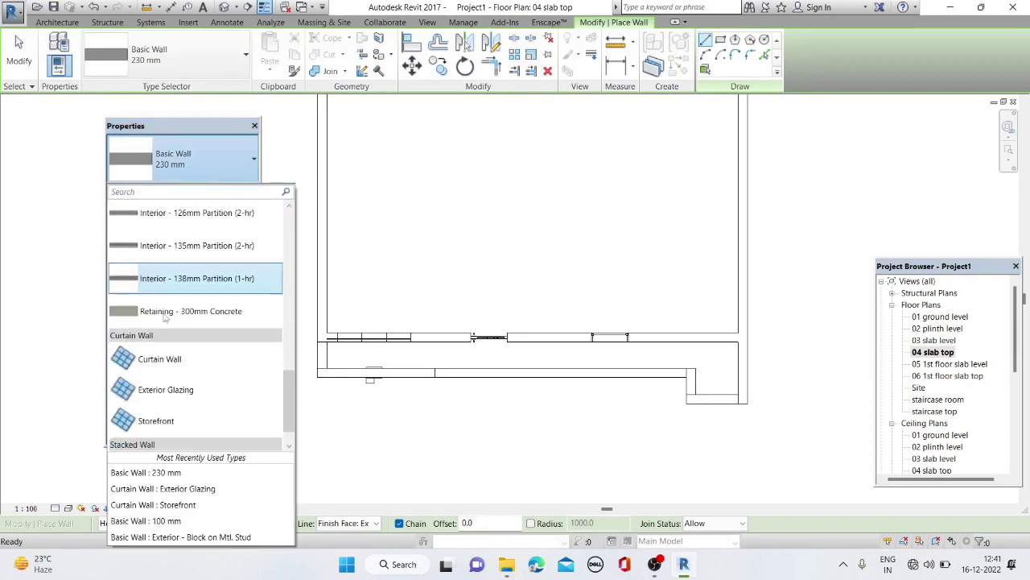
click(159, 359)
Draw the curtain wall along the balcony edge and dismiss the overlapping walls warning
click(318, 372)
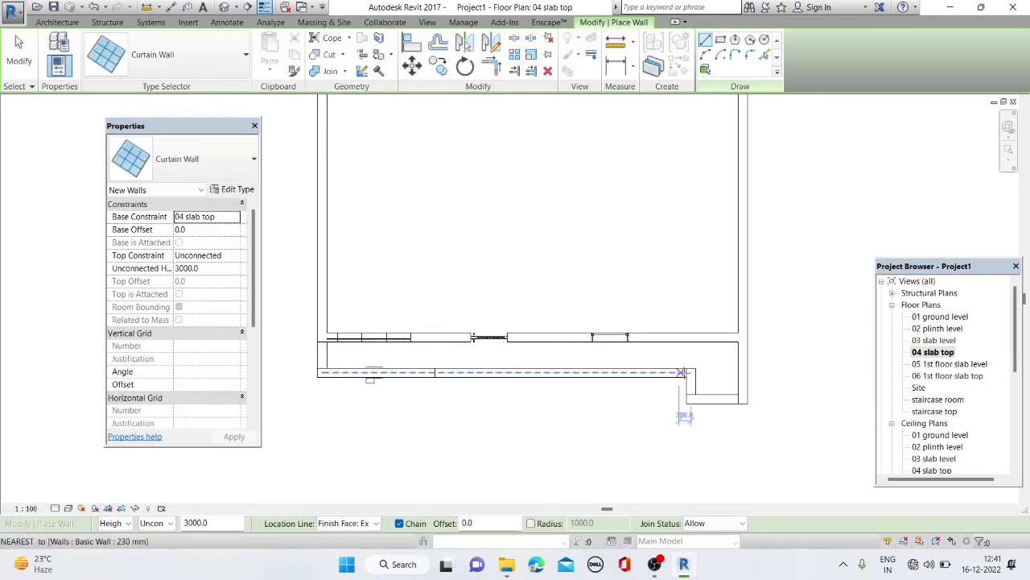
click(692, 372)
click(433, 372)
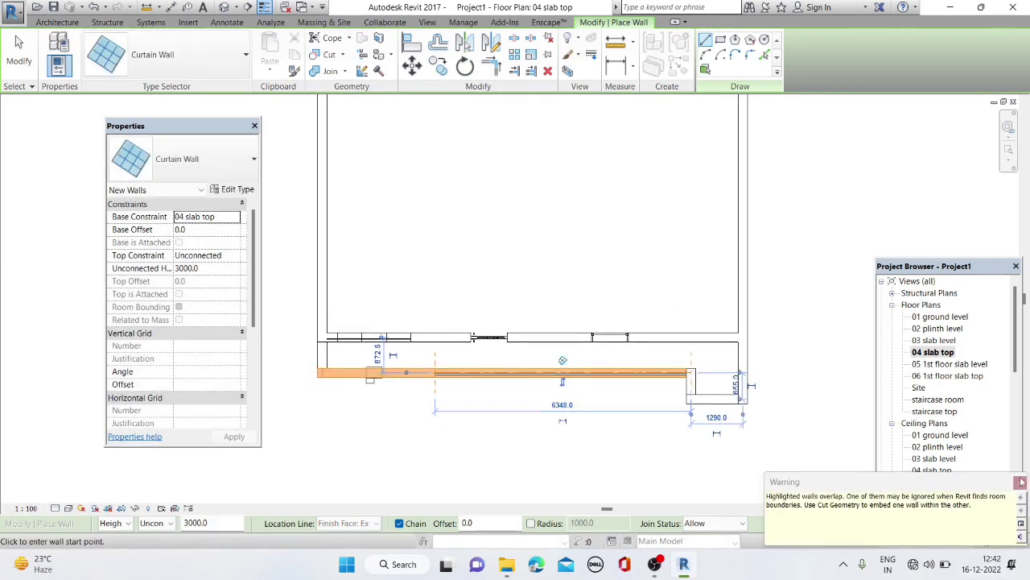
click(1021, 482)
In 3D, set the curtain wall's unconnected height to 850, then drag its top to about 1228.6
click(223, 7)
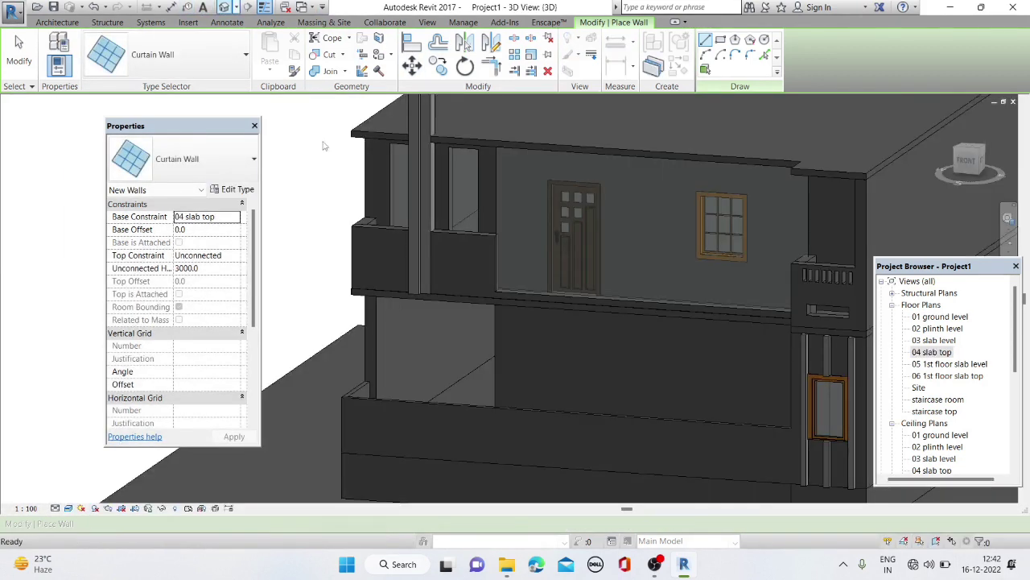
key(Escape)
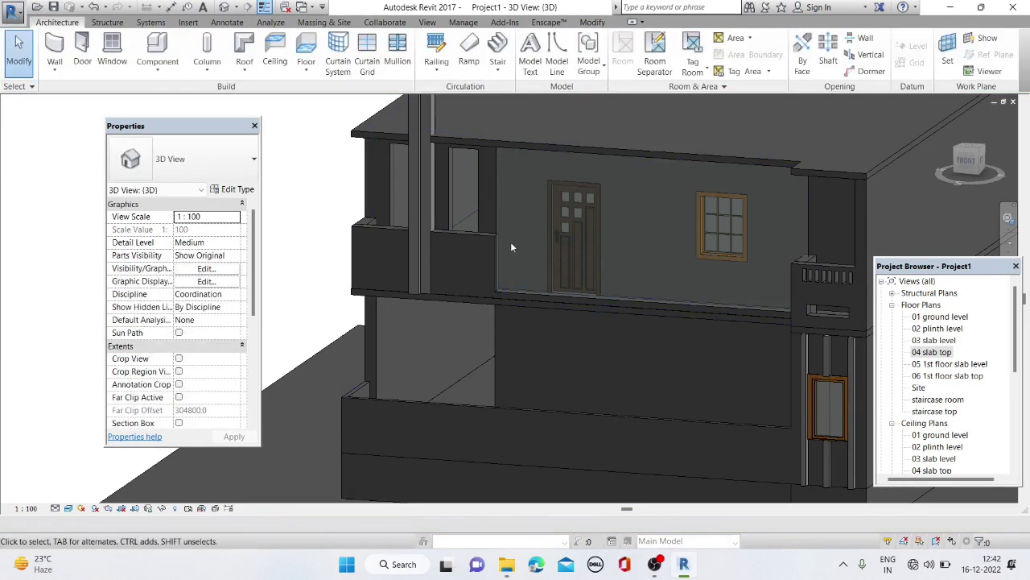
click(505, 199)
right_click(639, 217)
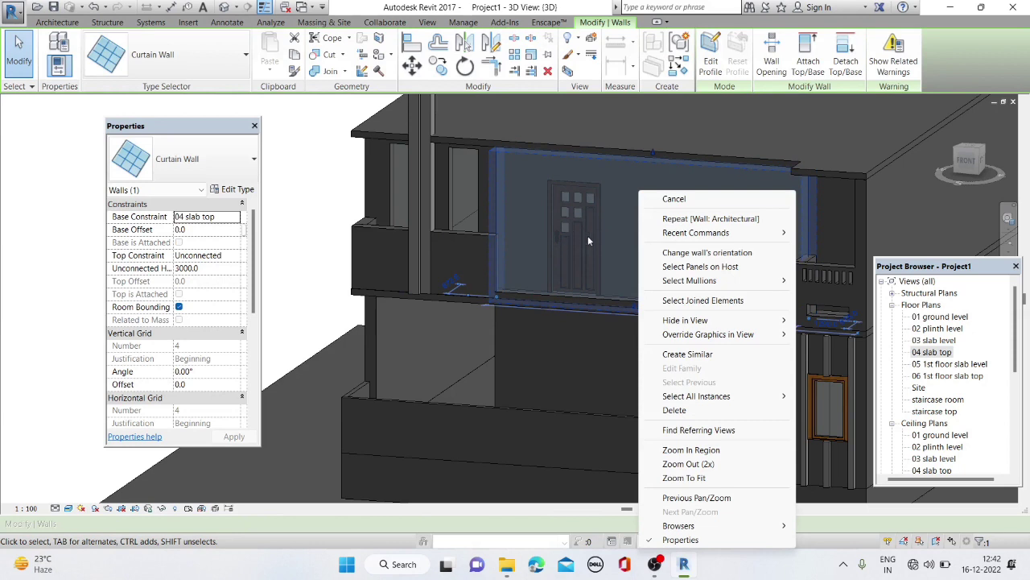
key(Escape)
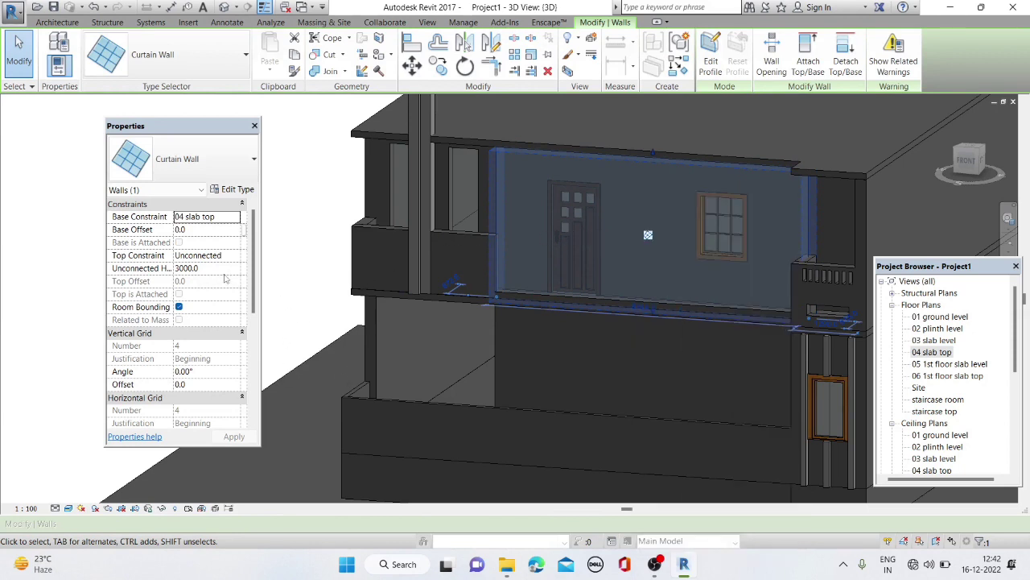
click(221, 271)
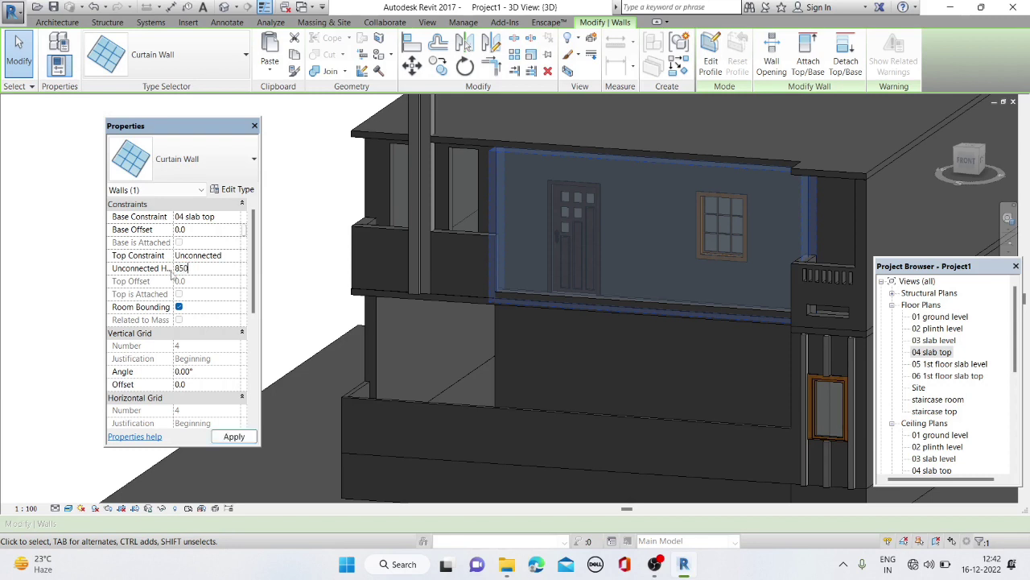
click(240, 438)
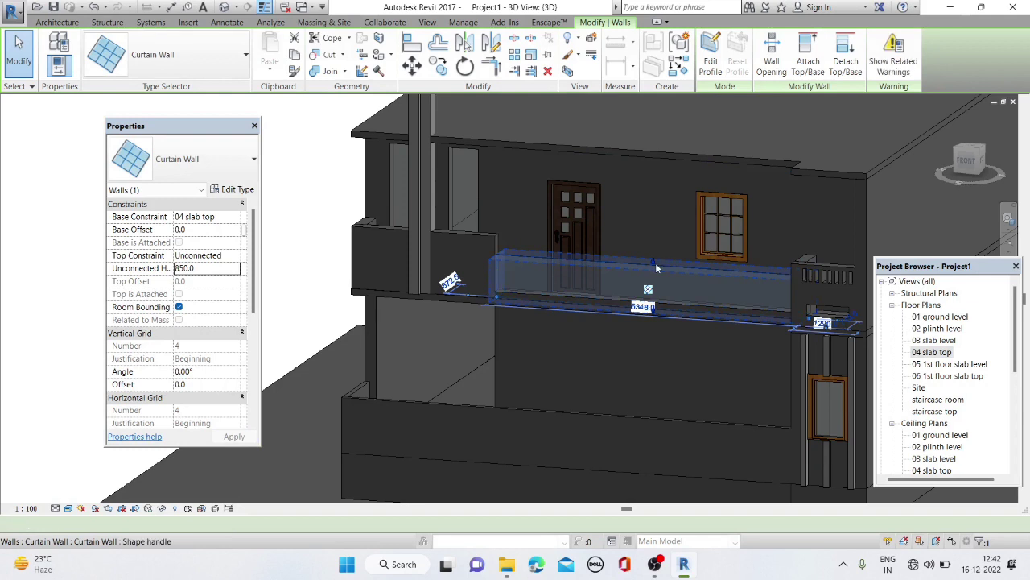
drag(653, 265, 206, 187)
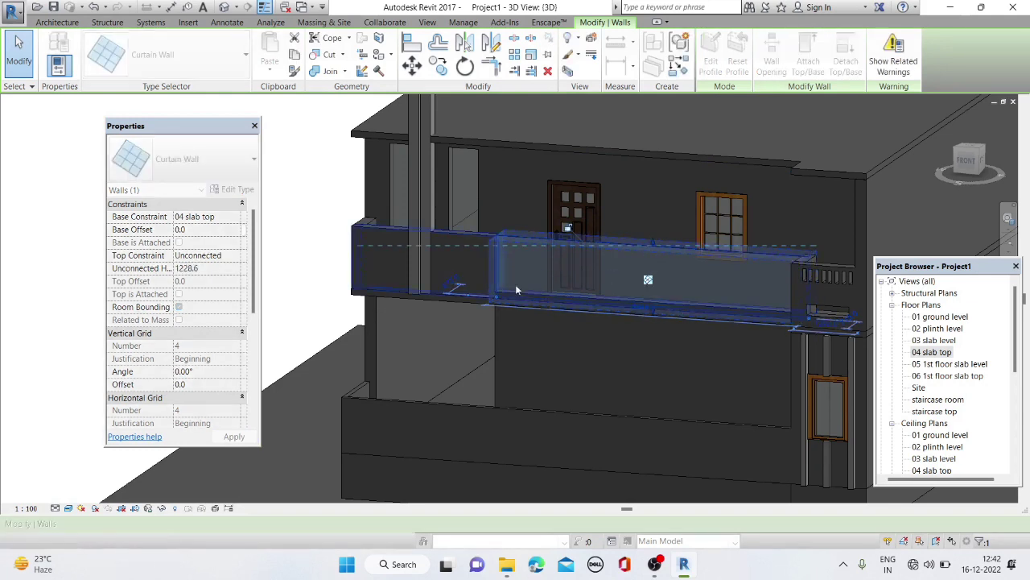
Change the curtain wall type to Exterior Glazing and orbit to check the paneled railing
click(231, 189)
scroll(694, 276, down, 5)
scroll(669, 332, down, 3)
scroll(669, 332, down, 2)
scroll(664, 322, up, 8)
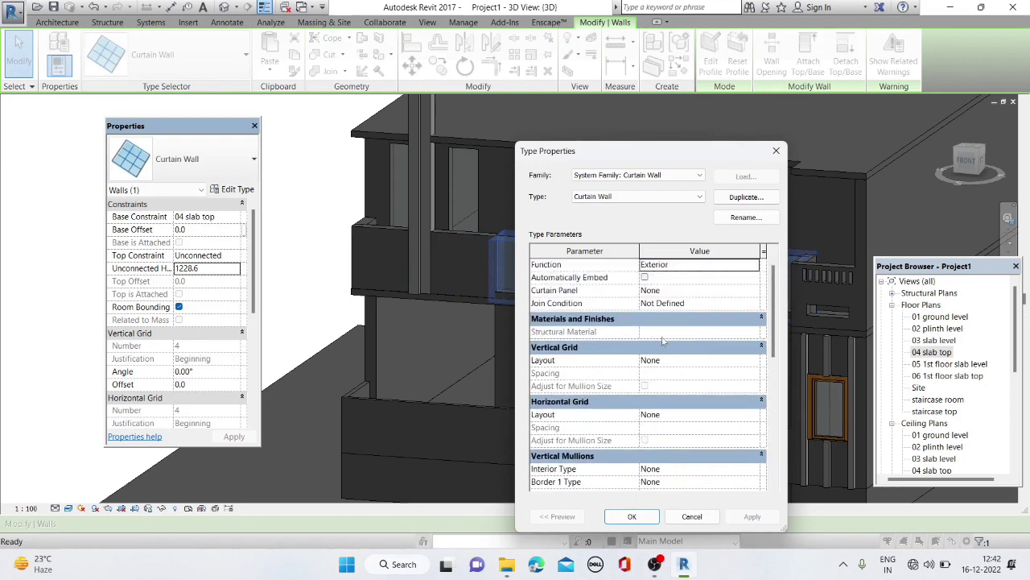
scroll(660, 318, up, 2)
click(678, 196)
click(677, 195)
click(677, 196)
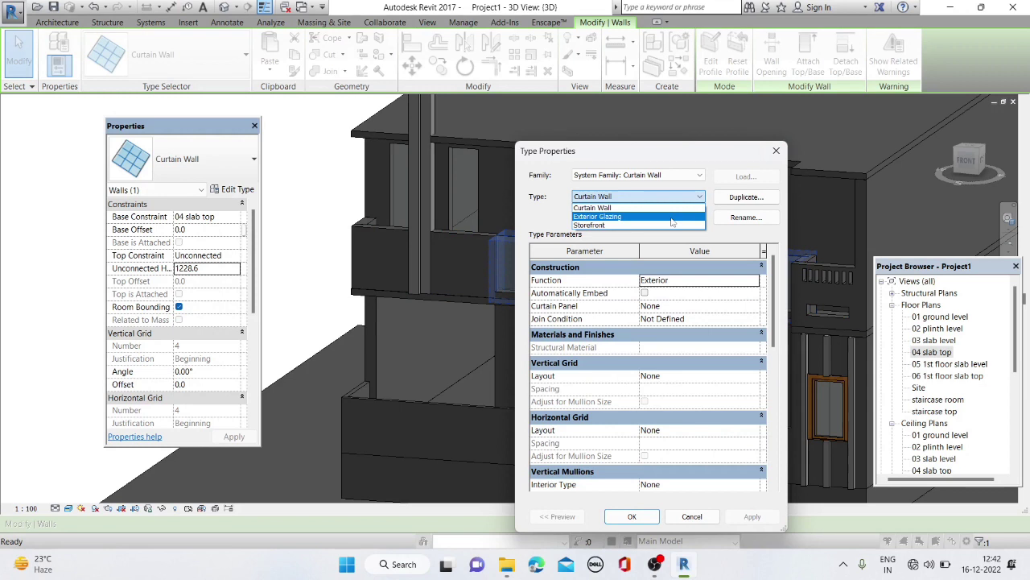
click(675, 217)
click(632, 516)
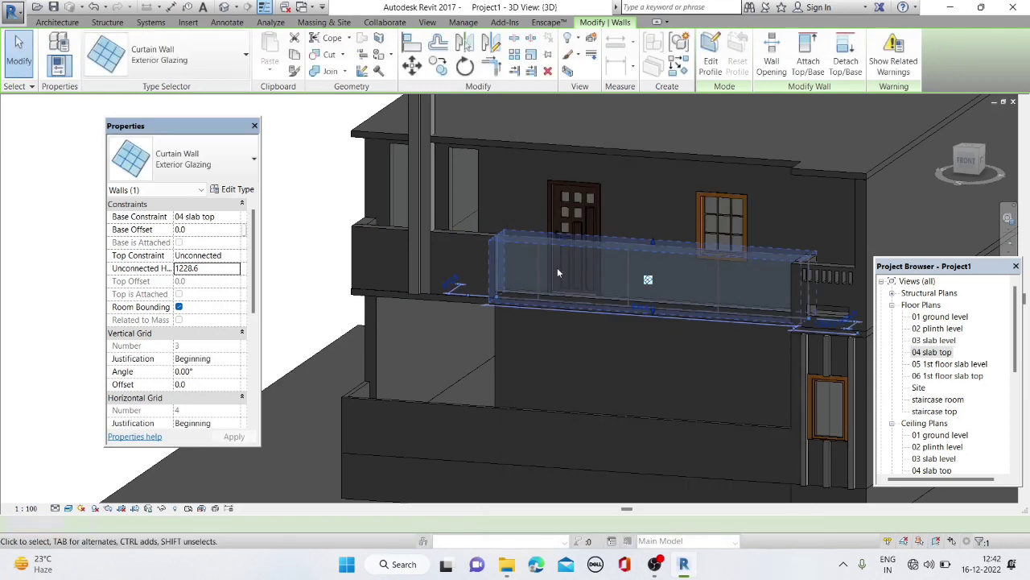
key(Escape)
mouse_move(493, 340)
shift+middle_down()
mouse_move(604, 362)
mouse_move(635, 414)
mouse_move(608, 284)
mouse_move(614, 391)
shift+middle_up()
scroll(244, 317, down, 1)
Set the 3D view scale to 1:50
scroll(244, 317, up, 1)
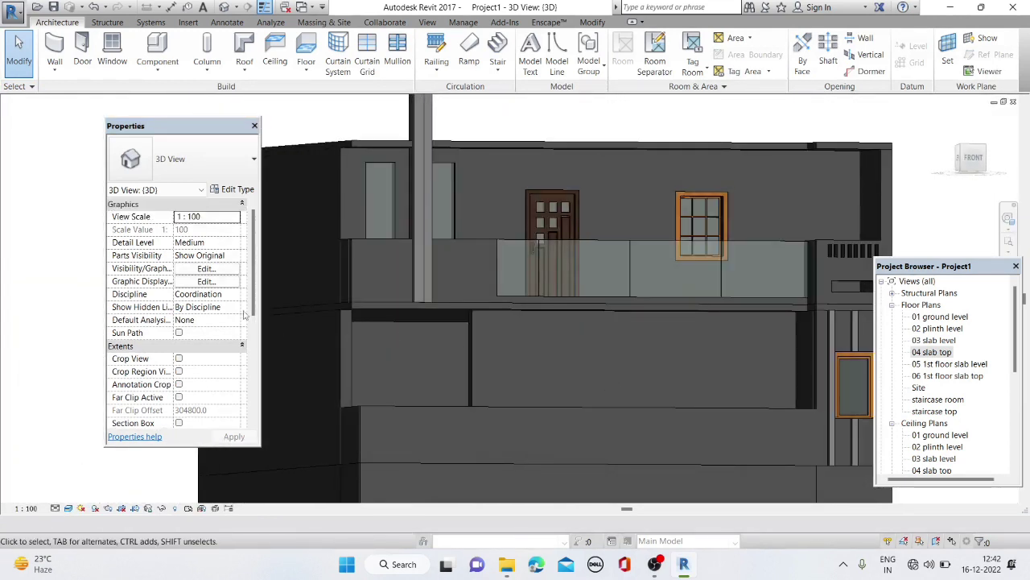
click(215, 217)
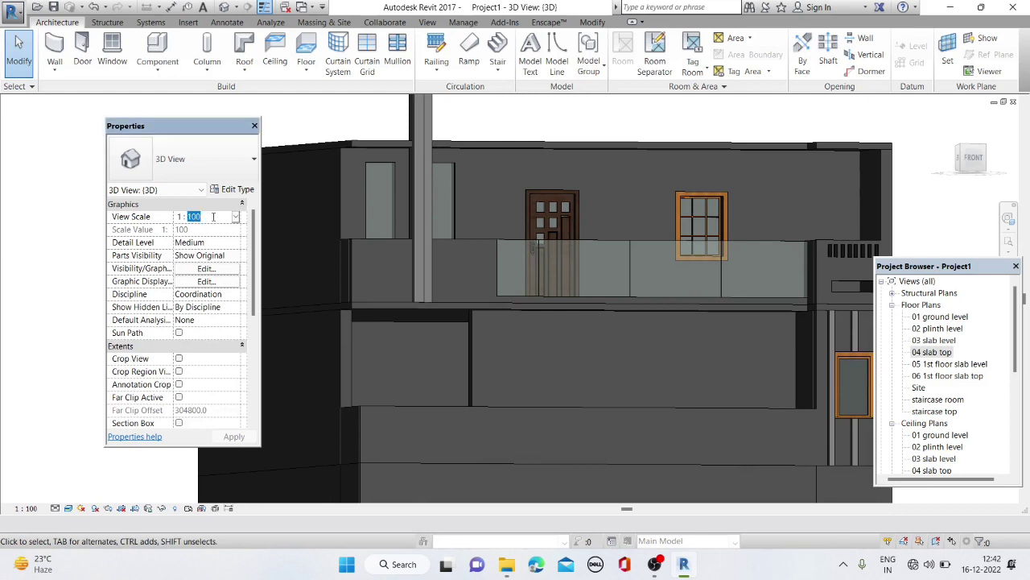
text(50)
click(187, 230)
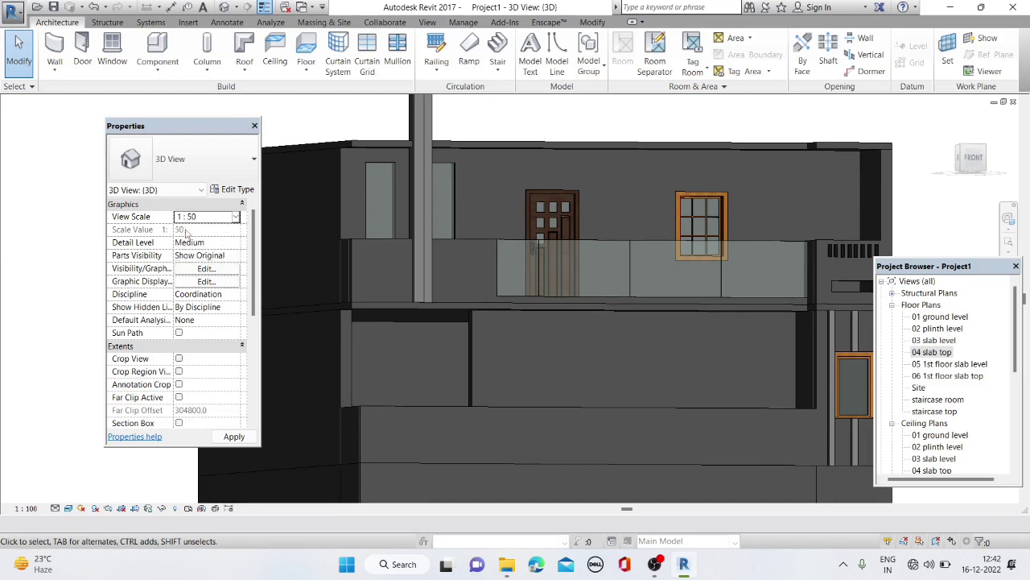
click(233, 437)
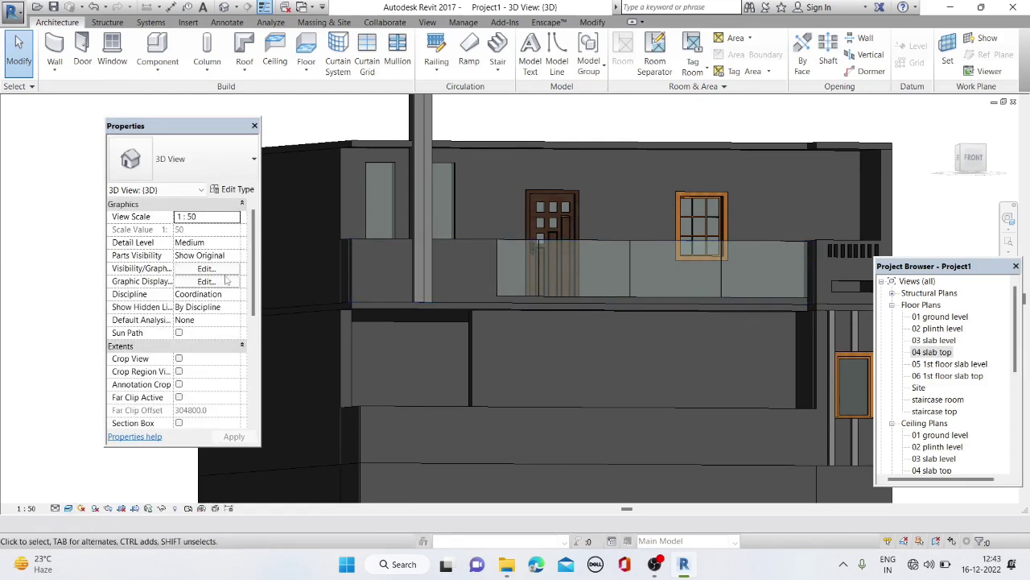
Orbit and zoom around the glazed railing, selecting the curtain wall to inspect its ends
scroll(226, 279, down, 2)
scroll(226, 279, down, 3)
scroll(226, 279, down, 3)
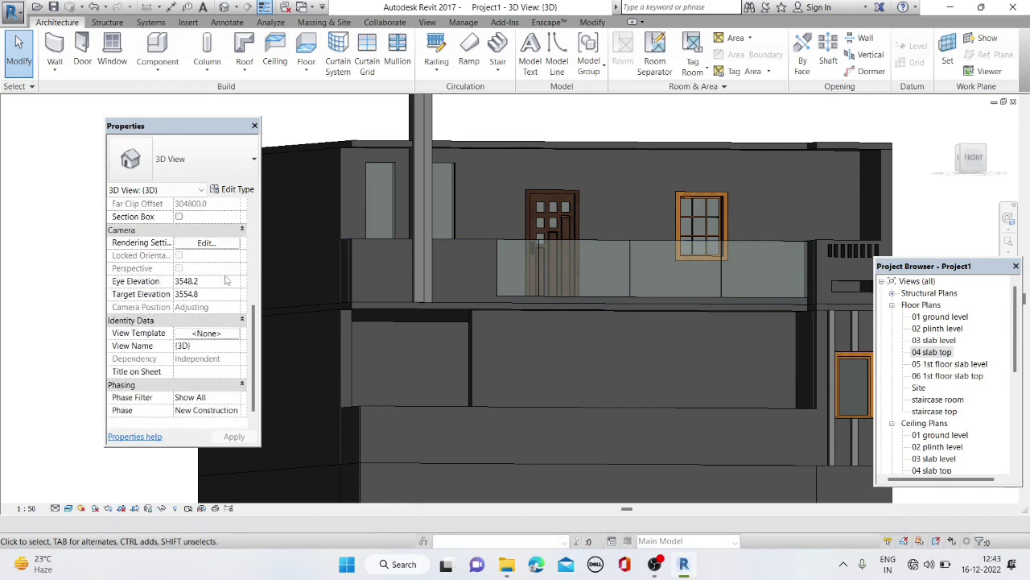
scroll(226, 280, down, 1)
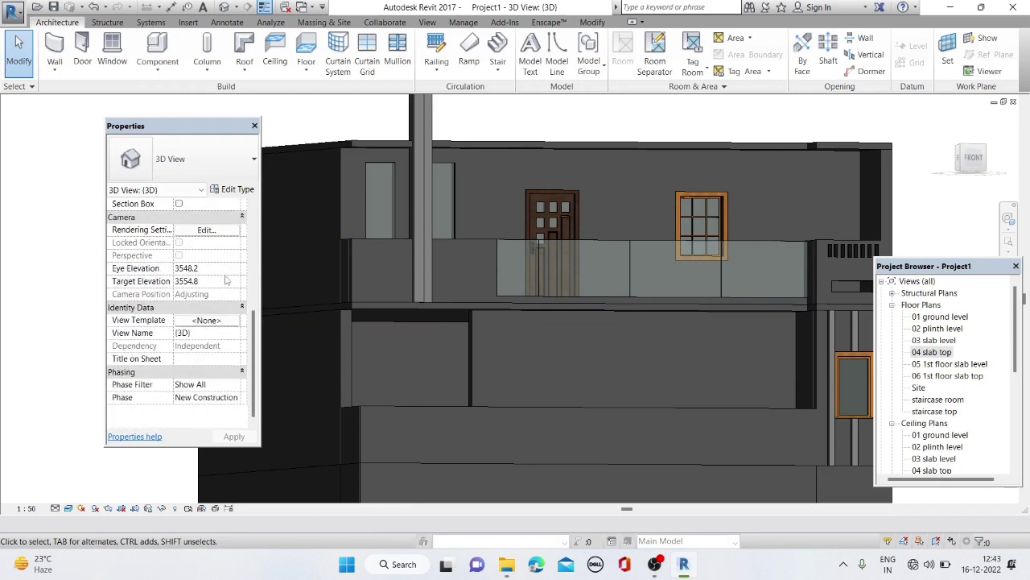
mouse_move(600, 340)
shift+middle_down()
mouse_move(629, 383)
mouse_move(629, 337)
mouse_move(485, 272)
mouse_move(536, 249)
mouse_move(511, 250)
mouse_move(525, 206)
shift+middle_up()
scroll(552, 229, up, 3)
scroll(552, 227, up, 3)
scroll(552, 227, up, 2)
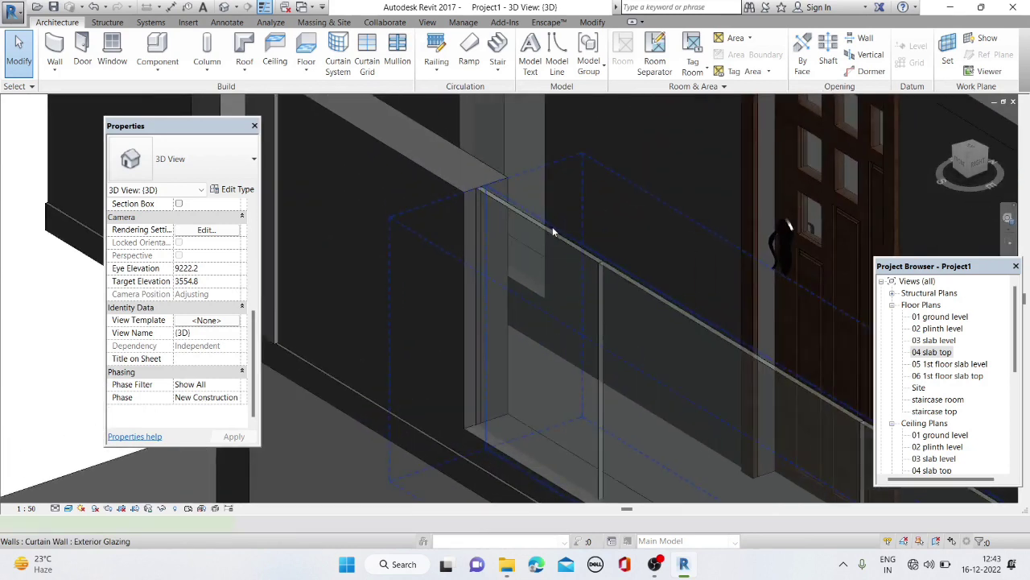
click(553, 231)
scroll(577, 243, down, 3)
shift+middle_drag(654, 177, 682, 262)
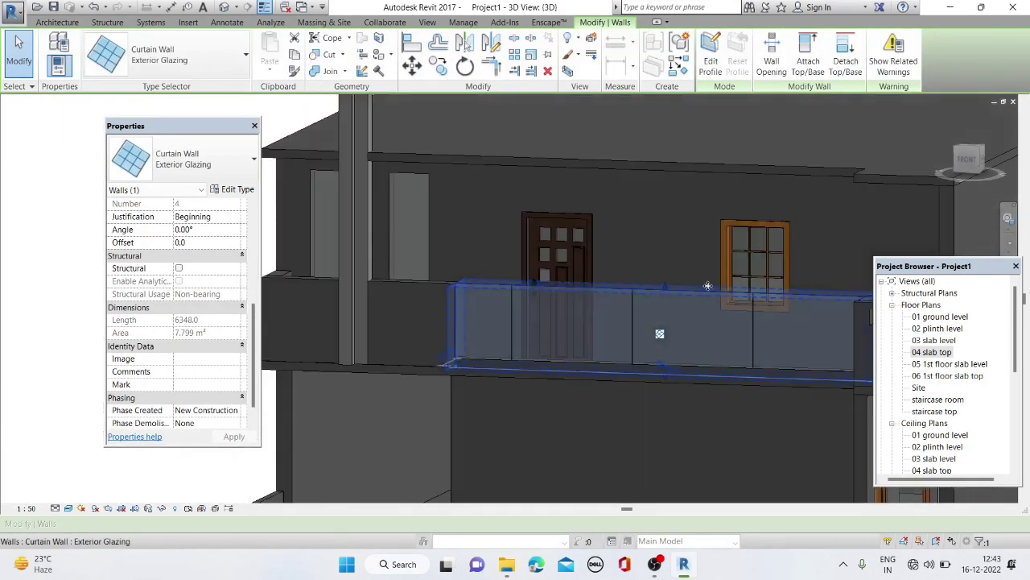
scroll(683, 262, up, 3)
scroll(645, 303, up, 2)
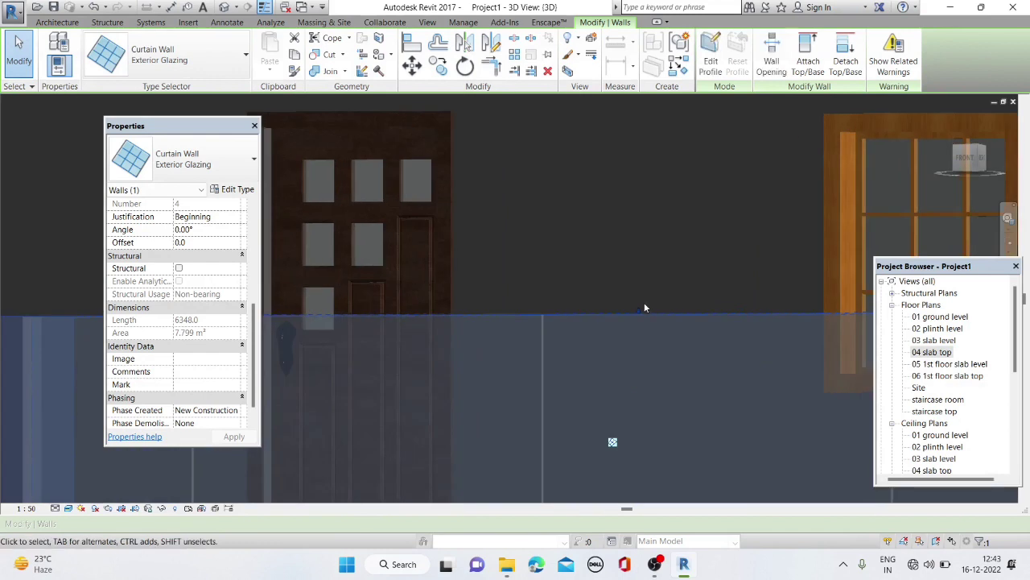
mouse_move(637, 332)
shift+middle_down()
mouse_move(637, 379)
mouse_move(520, 355)
mouse_move(519, 391)
mouse_move(503, 255)
shift+middle_up()
scroll(488, 239, up, 2)
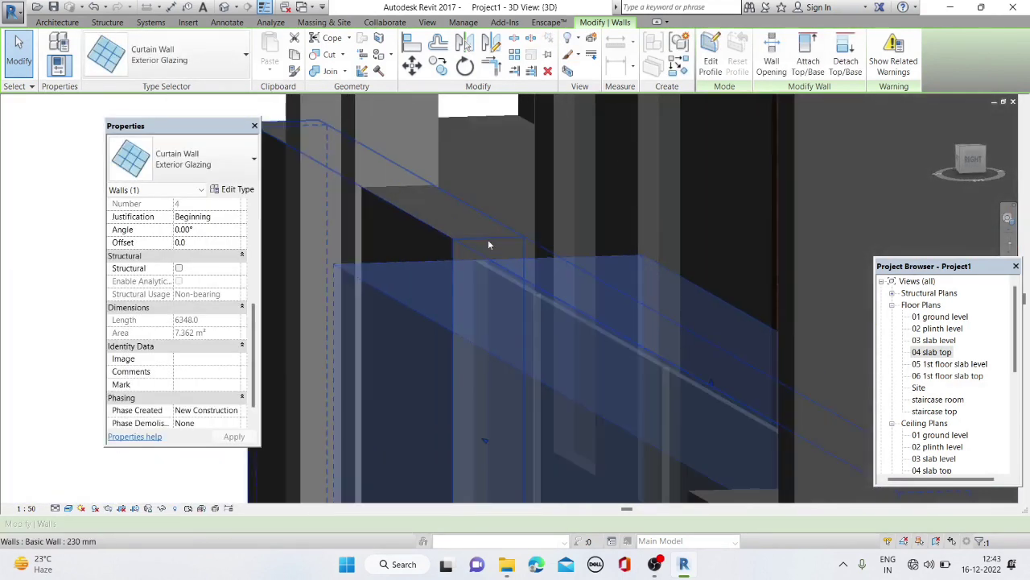
scroll(464, 233, up, 2)
key(Escape)
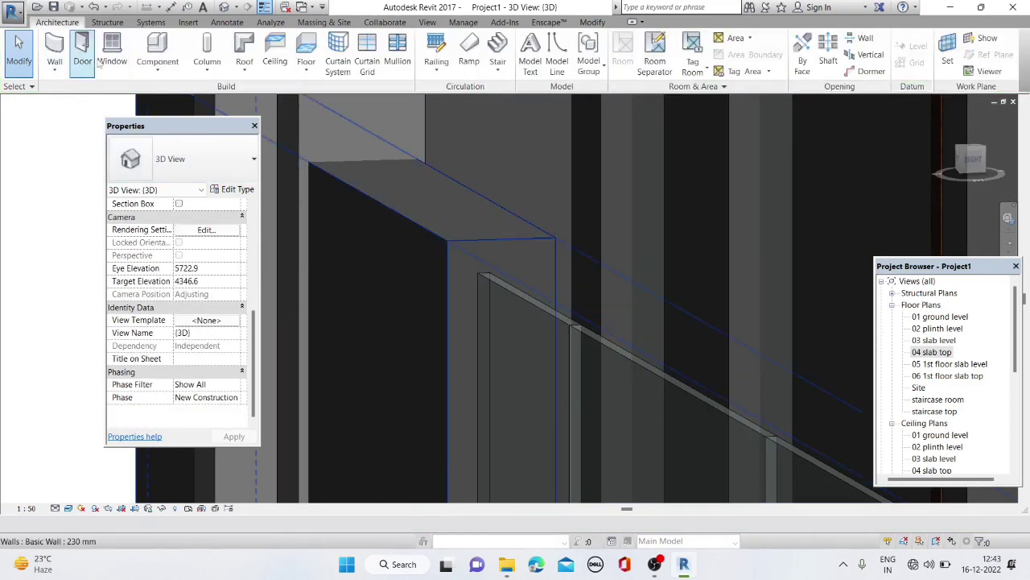
Create a new in-place Generic Models family with the default name
click(157, 70)
click(173, 134)
scroll(471, 272, down, 1)
click(537, 431)
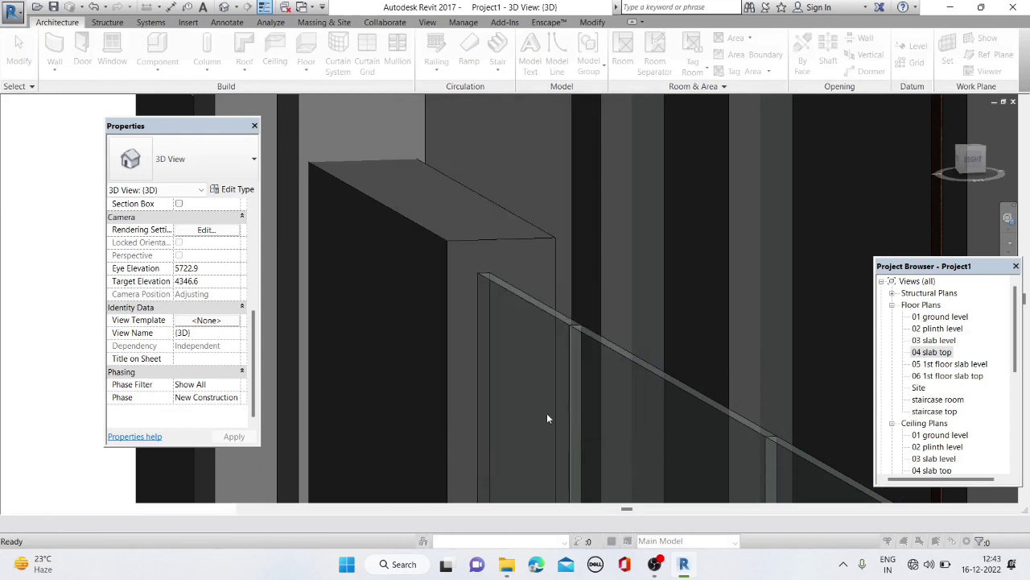
click(650, 373)
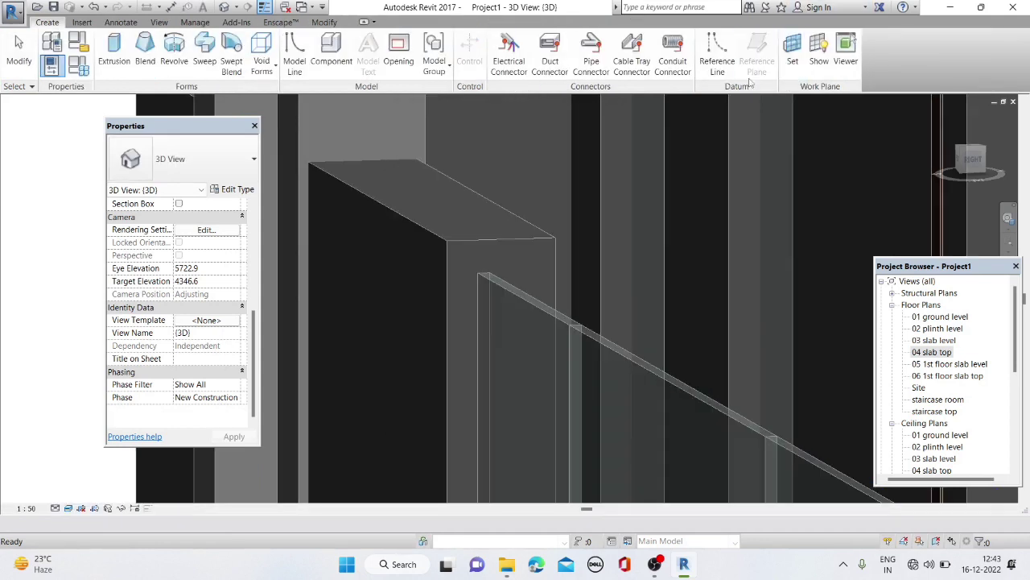
Set the work plane by picking the wall's end face
click(792, 50)
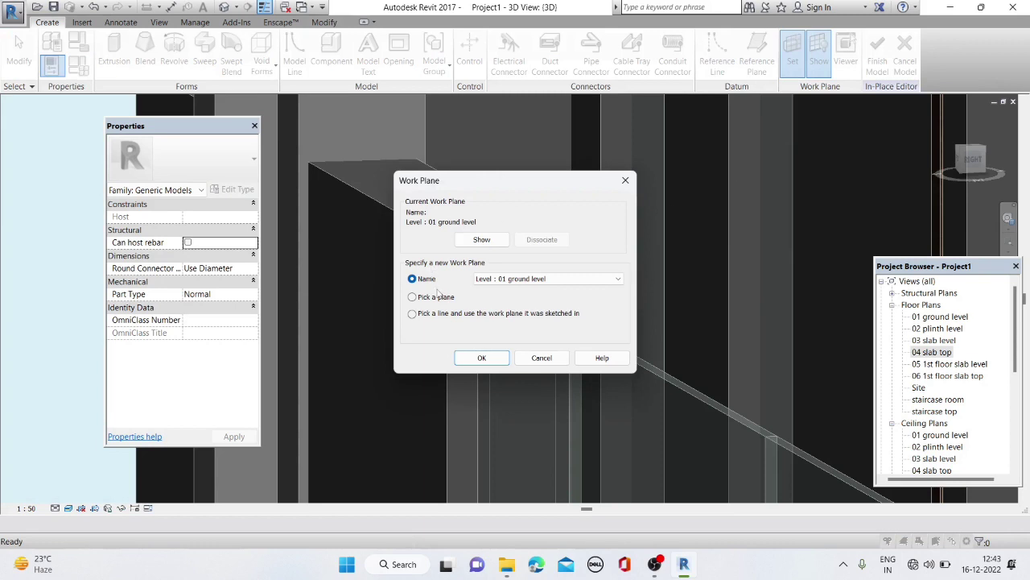
click(479, 357)
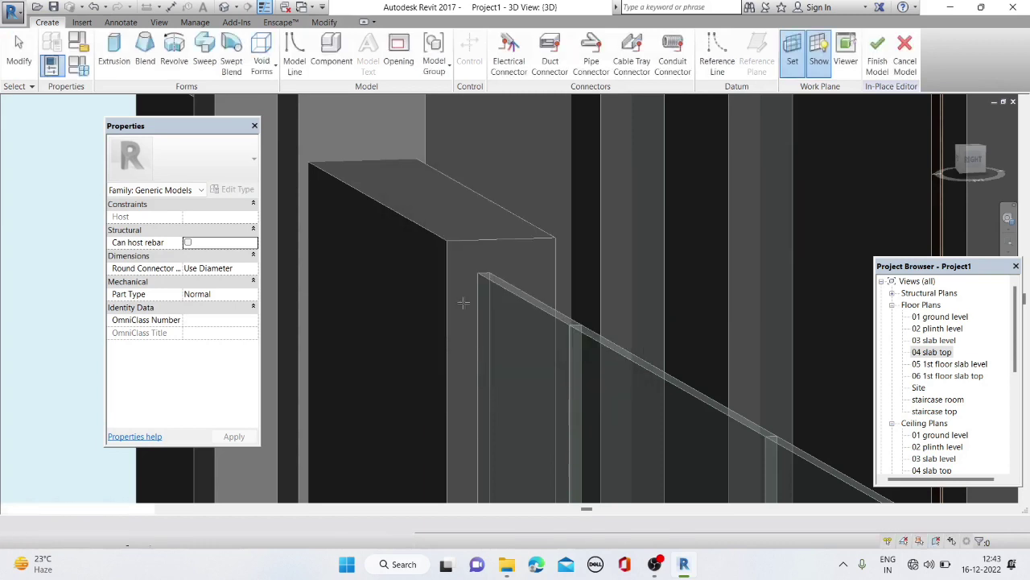
click(454, 258)
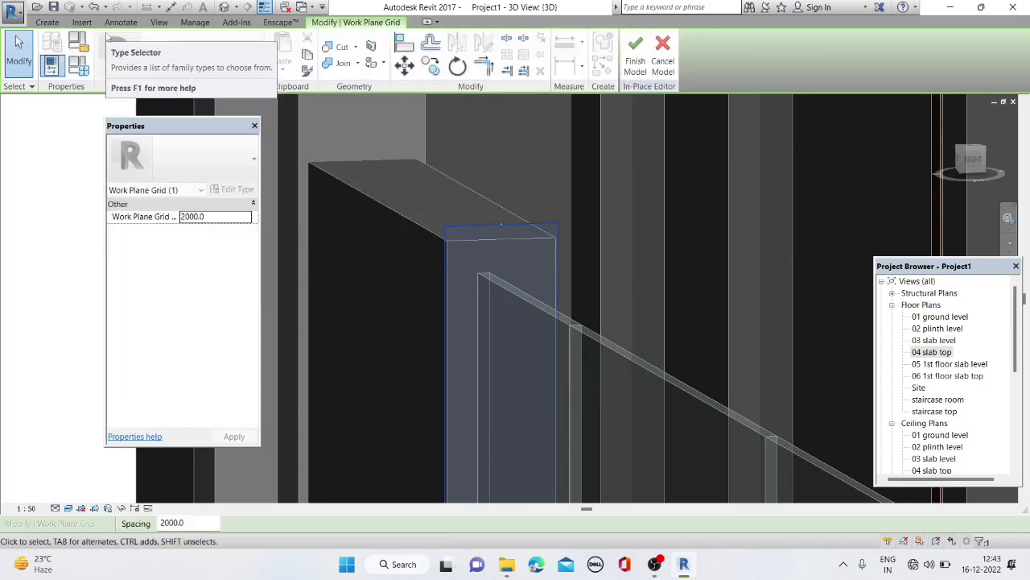
Start an extrusion sketch and orbit to the left elevation view of the wall top
click(50, 22)
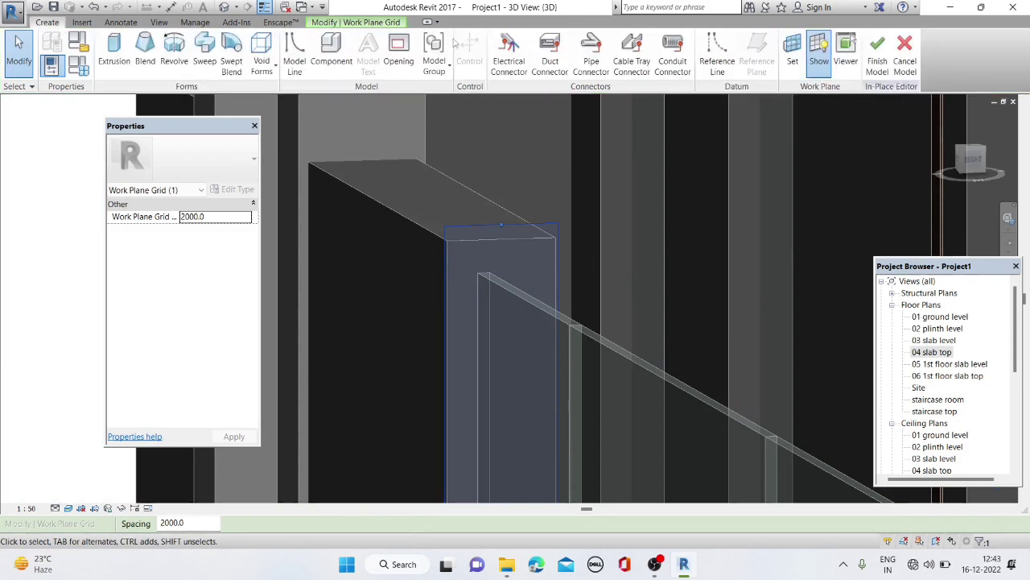
click(820, 60)
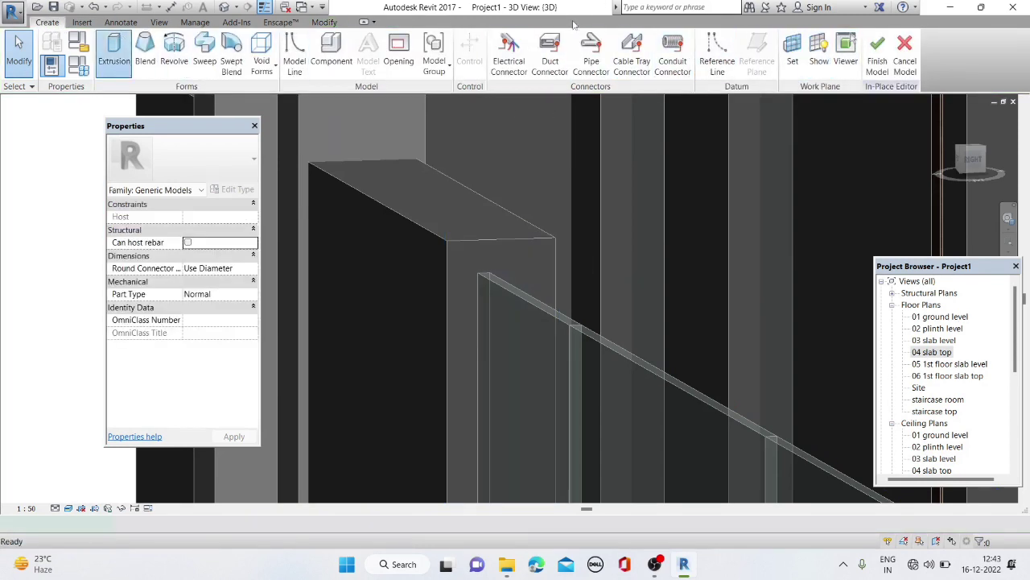
scroll(552, 235, up, 2)
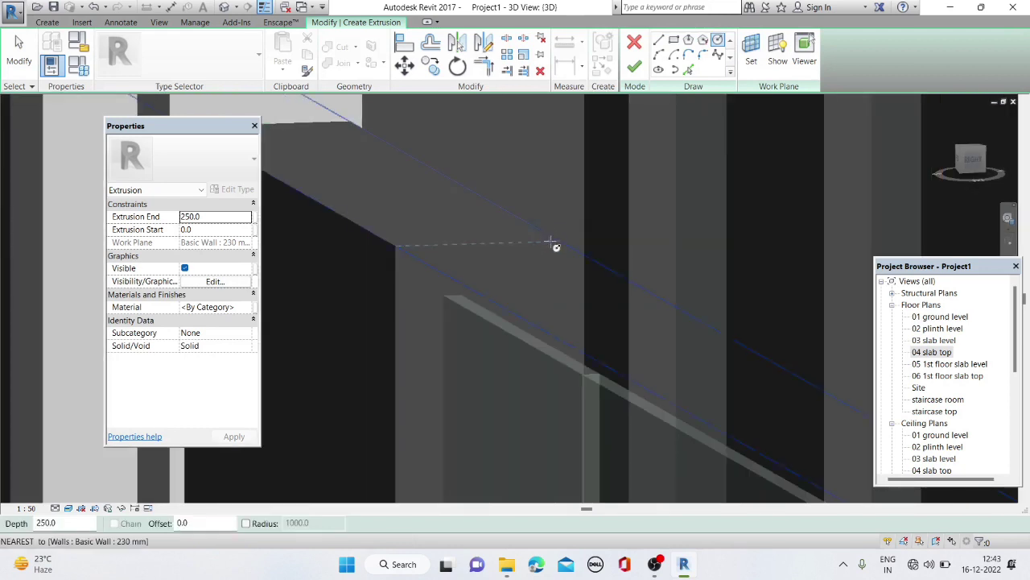
shift+middle_drag(603, 295, 657, 309)
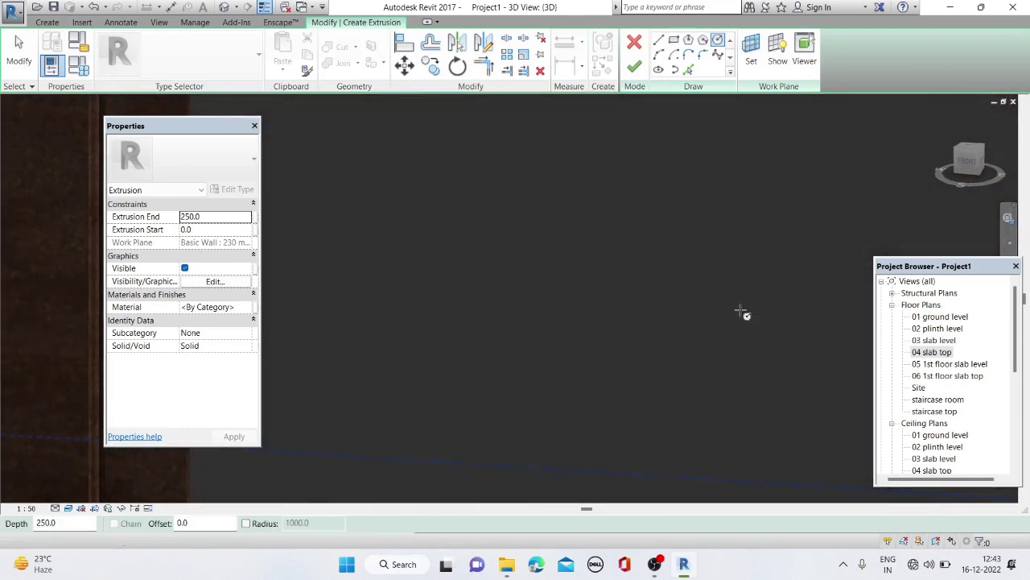
mouse_move(657, 309)
shift+middle_down()
mouse_move(722, 281)
mouse_move(845, 293)
mouse_move(796, 216)
mouse_move(752, 221)
mouse_move(701, 247)
shift+middle_up()
scroll(718, 282, down, 2)
scroll(777, 193, up, 3)
click(969, 164)
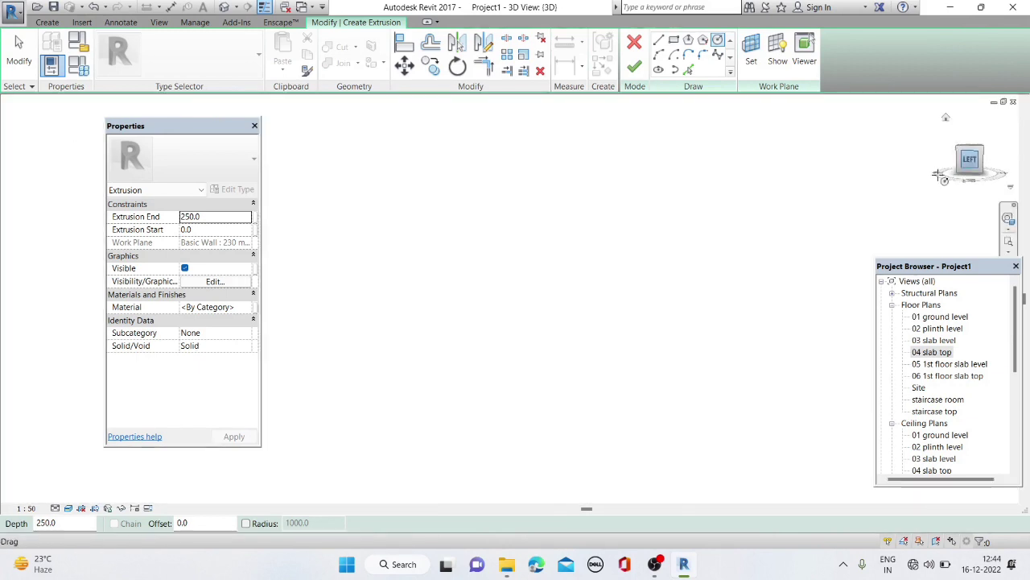
scroll(597, 294, up, 3)
scroll(607, 271, up, 3)
scroll(591, 258, up, 2)
scroll(545, 289, up, 2)
mouse_move(546, 290)
shift+middle_down()
mouse_move(593, 309)
mouse_move(569, 311)
mouse_move(575, 317)
mouse_move(561, 311)
mouse_move(633, 298)
shift+middle_up()
scroll(561, 311, up, 3)
scroll(598, 298, up, 3)
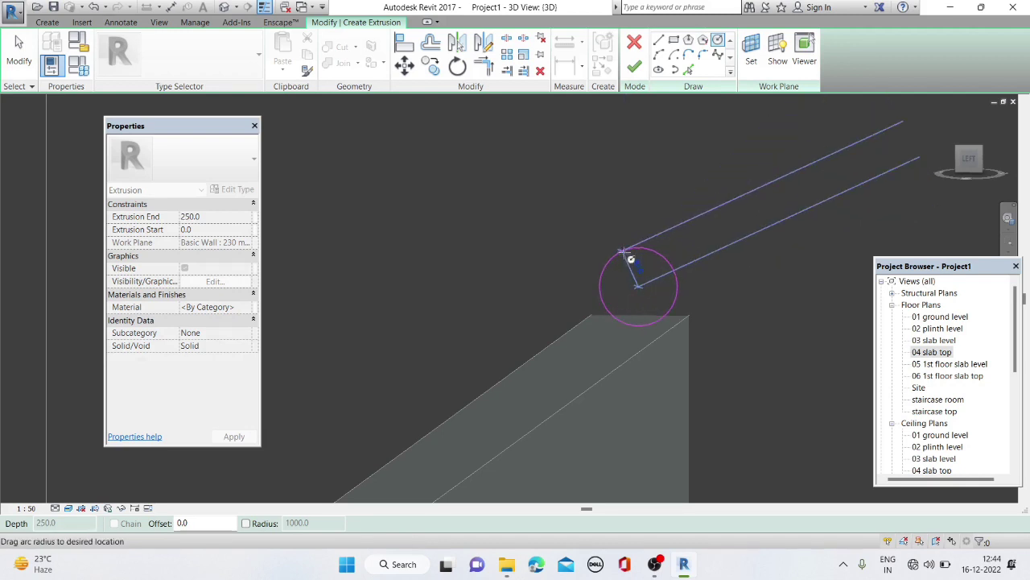
Sketch the circular profile and finish it as a 250-deep cylinder
click(630, 256)
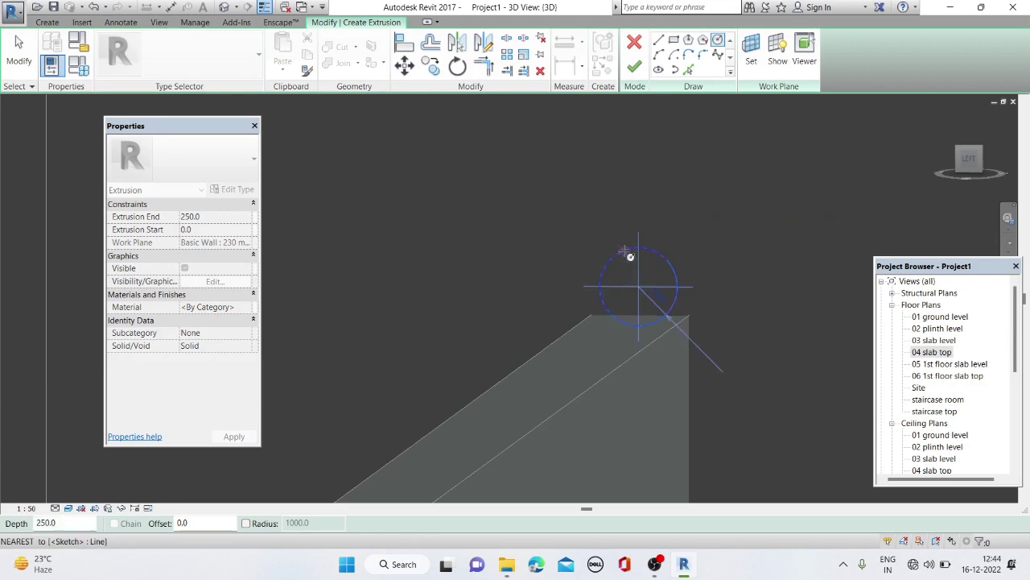
click(635, 68)
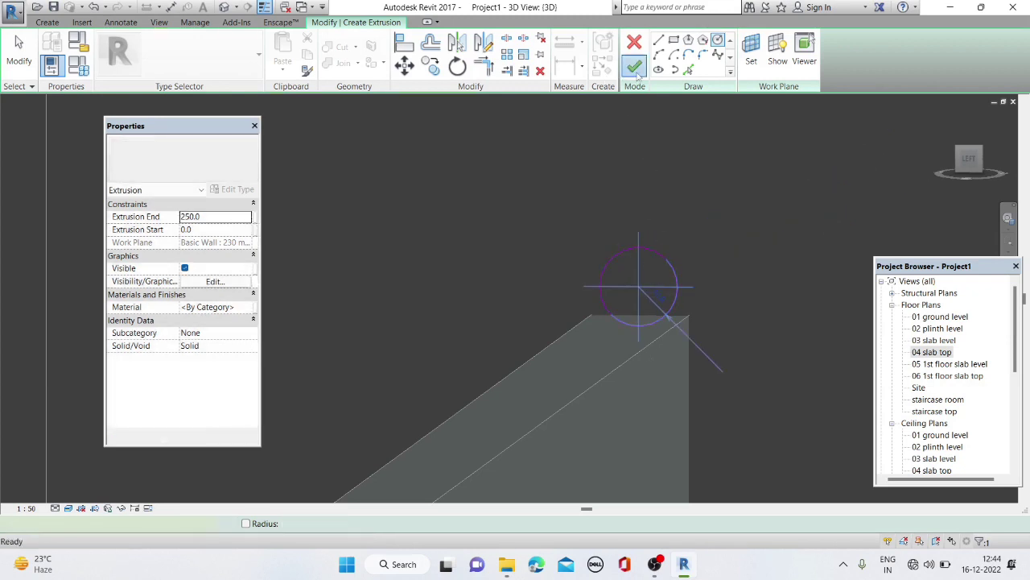
scroll(704, 254, down, 2)
shift+middle_drag(703, 253, 656, 251)
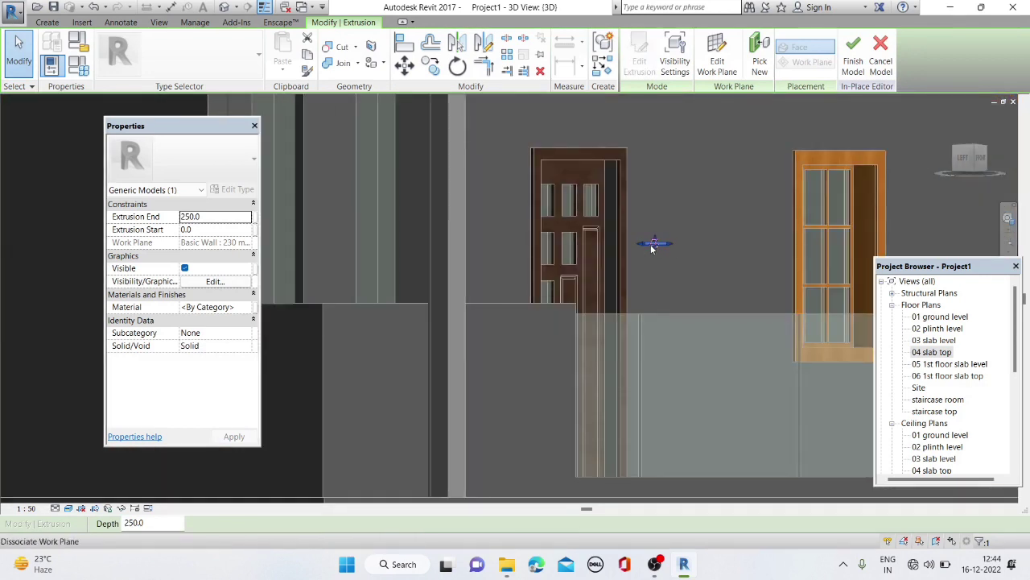
Delete the misplaced cylinder extrusion
scroll(656, 246, up, 2)
drag(656, 244, 657, 246)
right_click(656, 245)
click(685, 362)
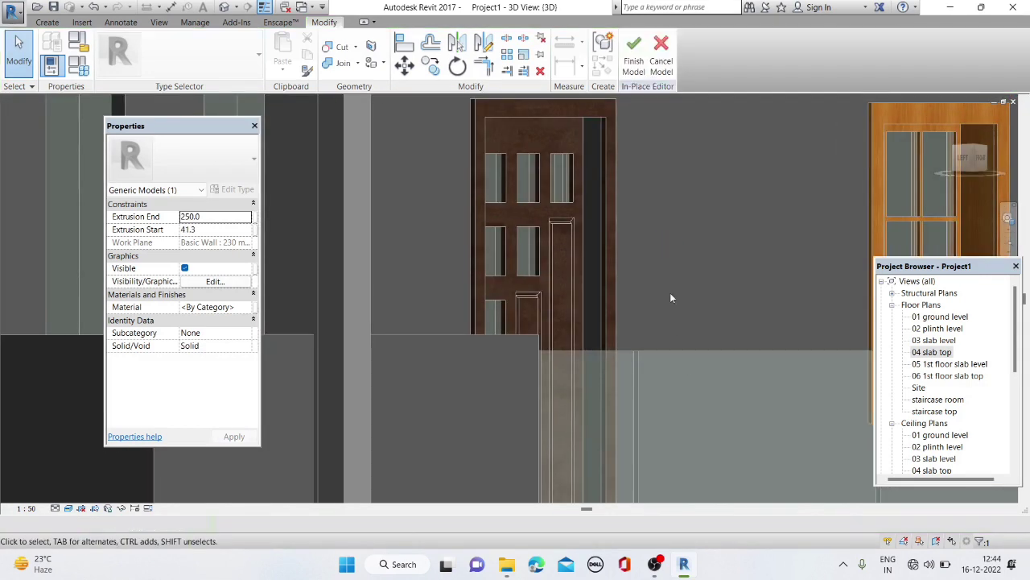
scroll(670, 290, down, 3)
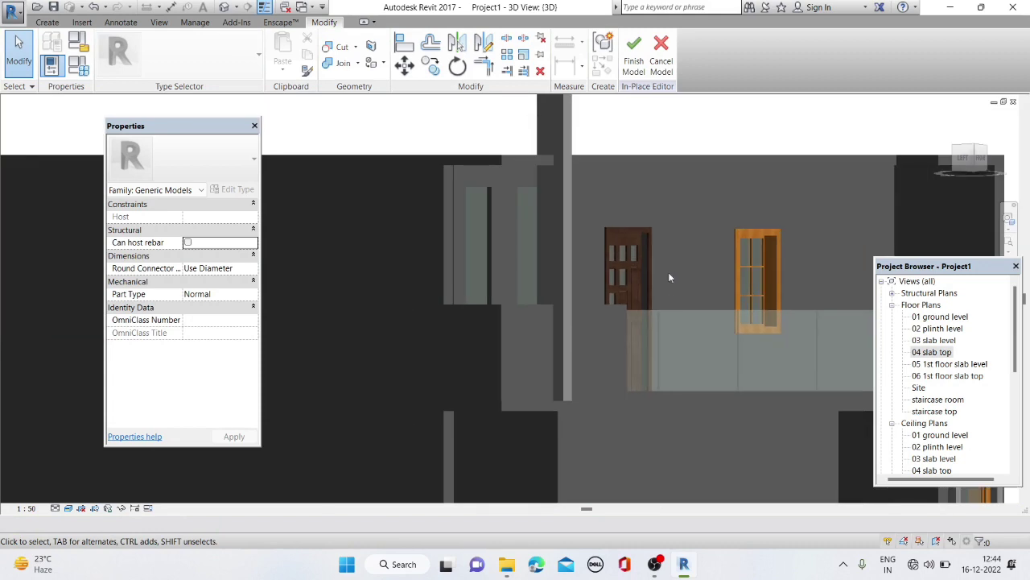
Set the work plane by picking the glass railing's end face
click(47, 22)
click(792, 54)
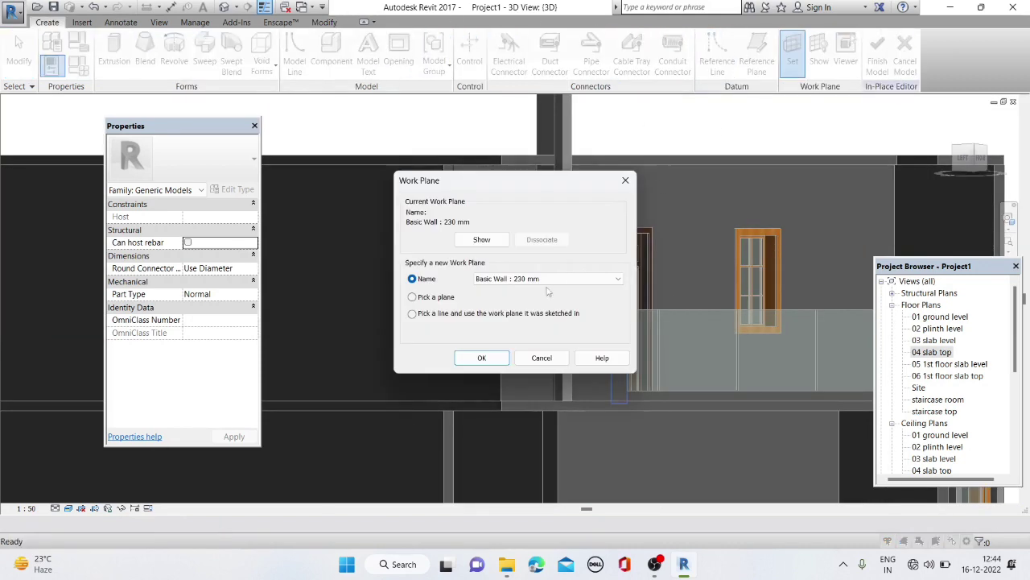
click(481, 357)
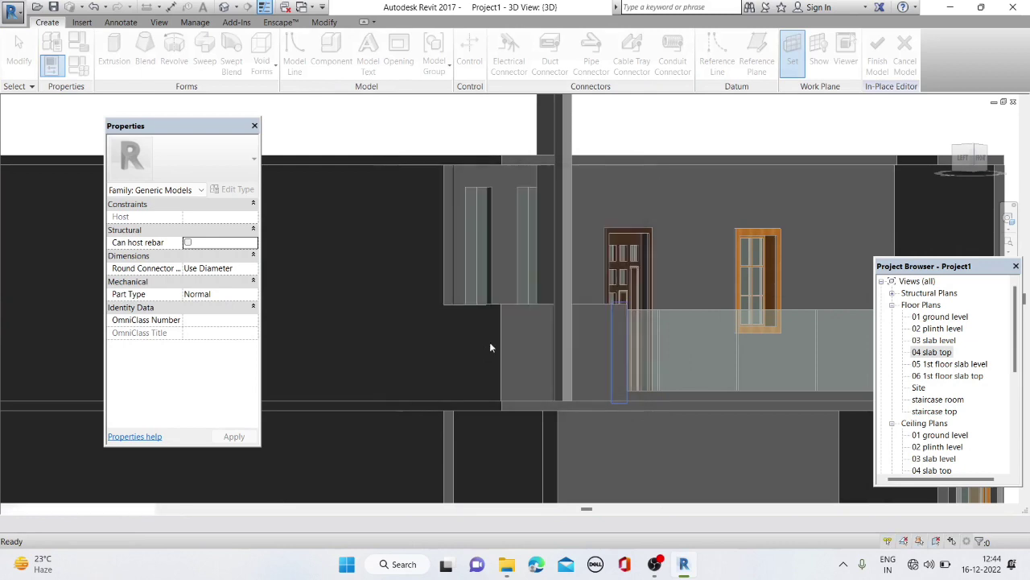
shift+middle_drag(483, 347, 670, 293)
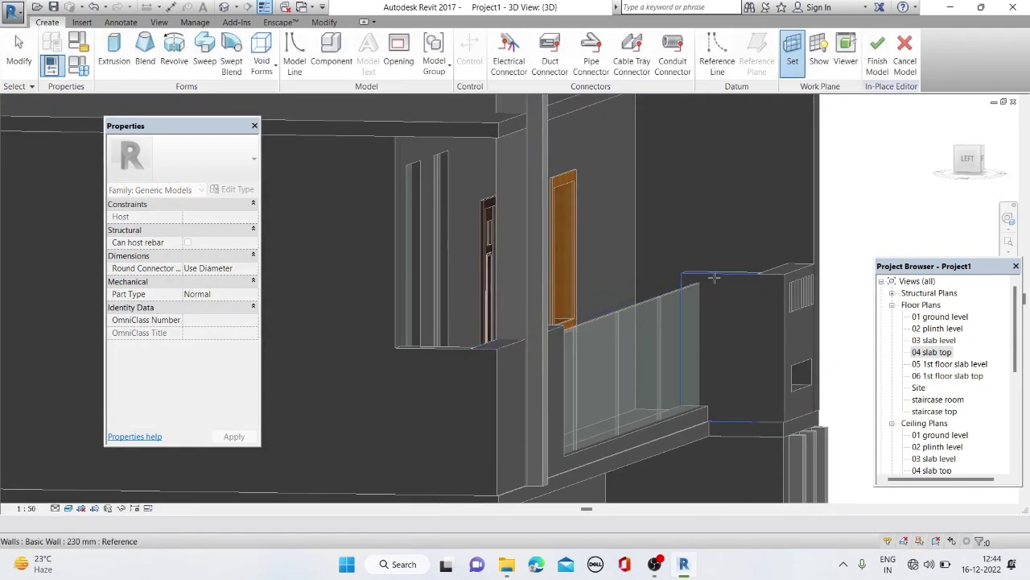
shift+middle_drag(725, 279, 594, 216)
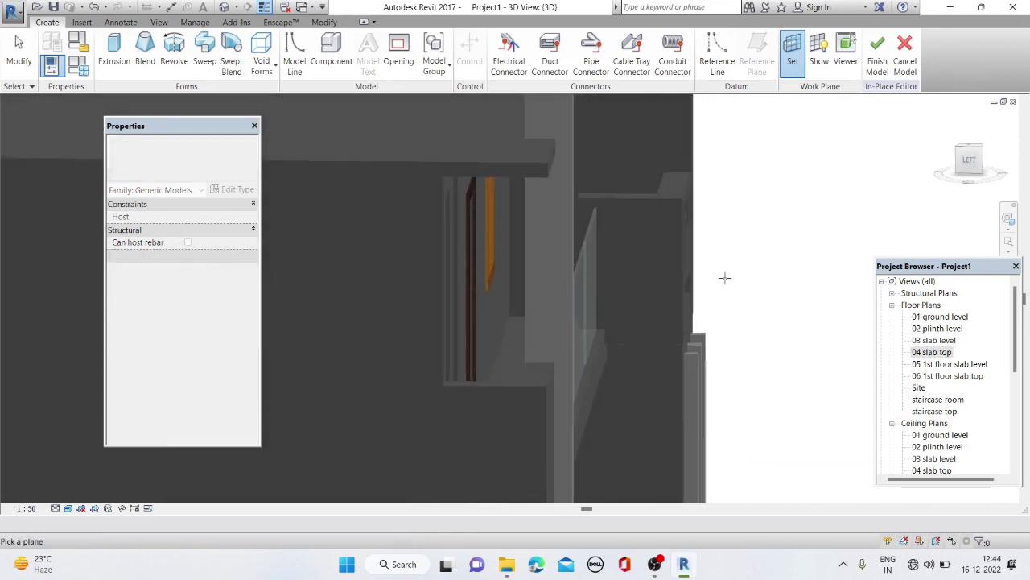
click(621, 207)
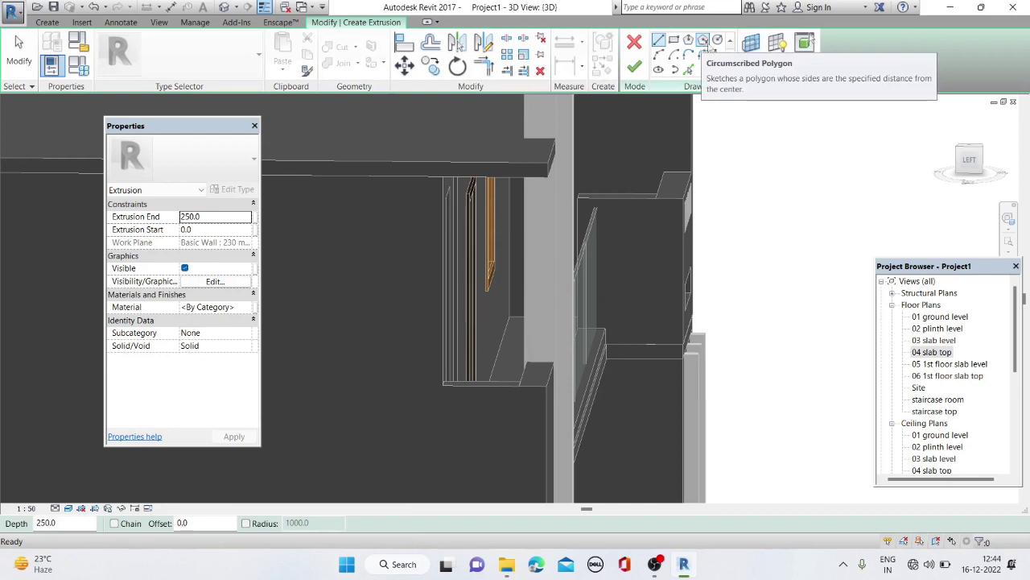
Sketch a circle just above the railing top and finish it as a 250-deep extrusion
scroll(610, 193, up, 2)
scroll(582, 227, up, 2)
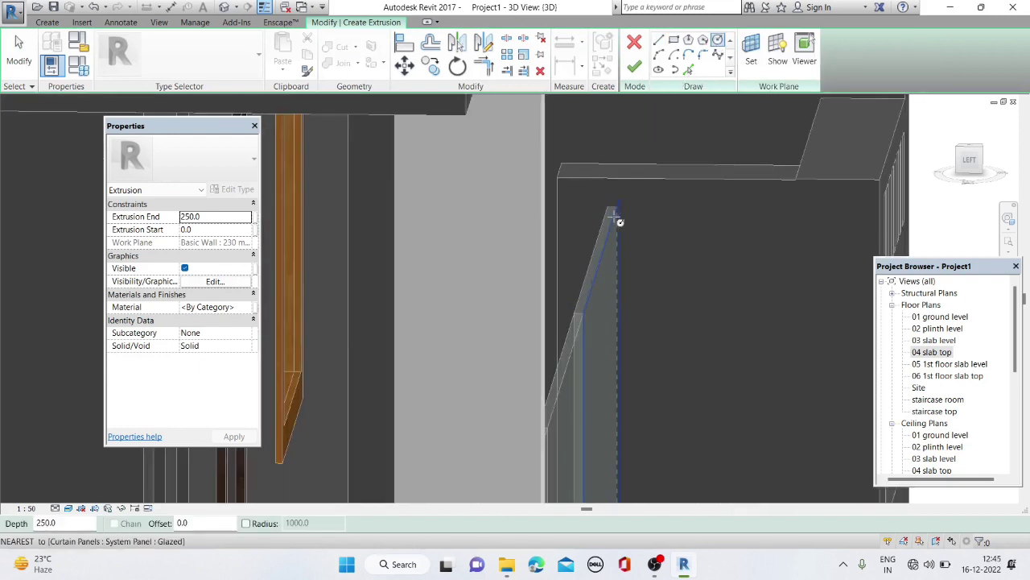
scroll(617, 219, up, 2)
middle_drag(621, 214, 594, 268)
scroll(590, 266, up, 2)
scroll(583, 275, up, 1)
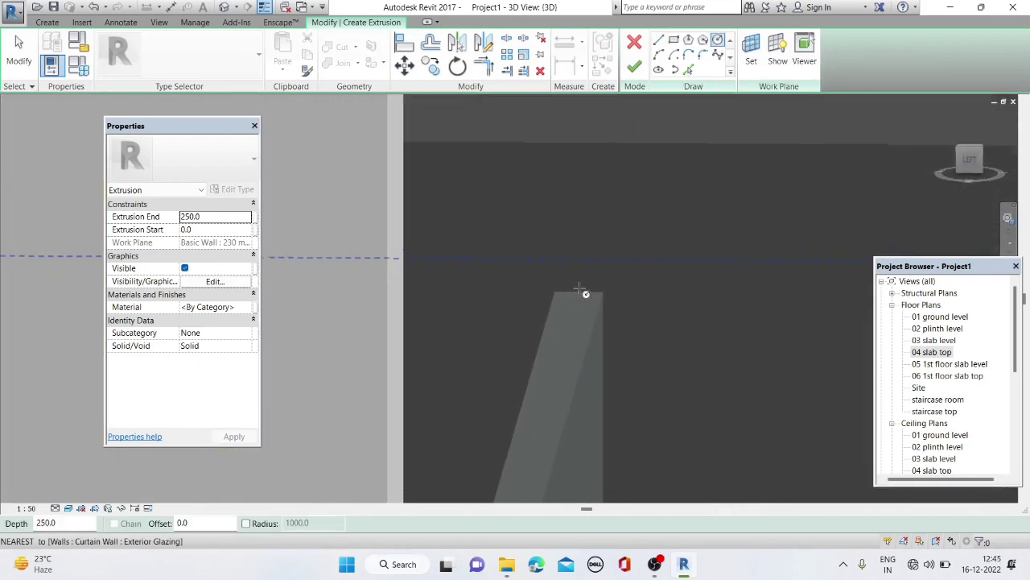
scroll(580, 281, up, 1)
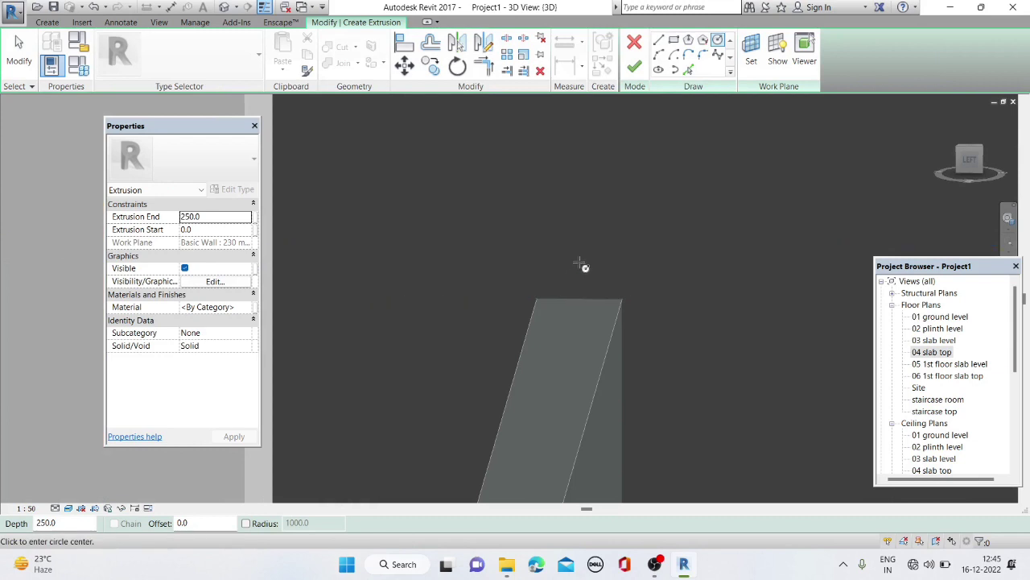
click(579, 261)
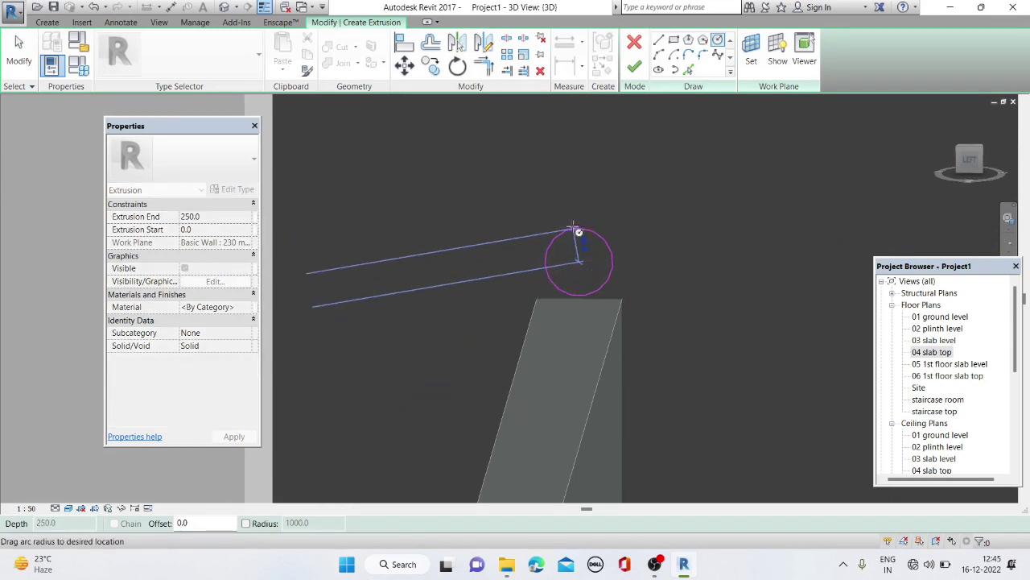
click(574, 221)
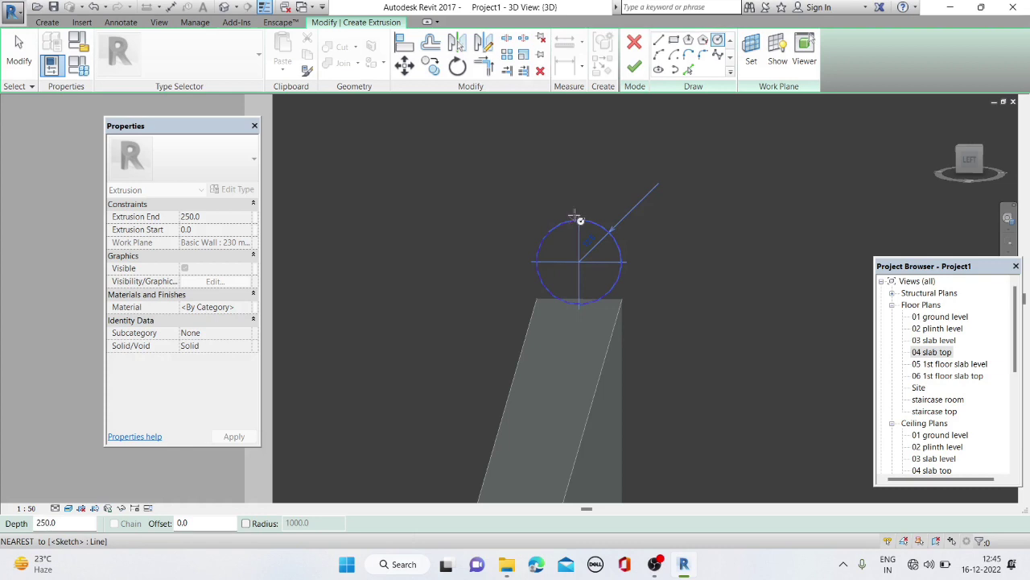
click(634, 66)
mouse_move(699, 235)
shift+middle_down()
mouse_move(611, 264)
mouse_move(621, 280)
mouse_move(913, 229)
mouse_move(679, 272)
mouse_move(669, 303)
mouse_move(689, 308)
mouse_move(639, 291)
shift+middle_up()
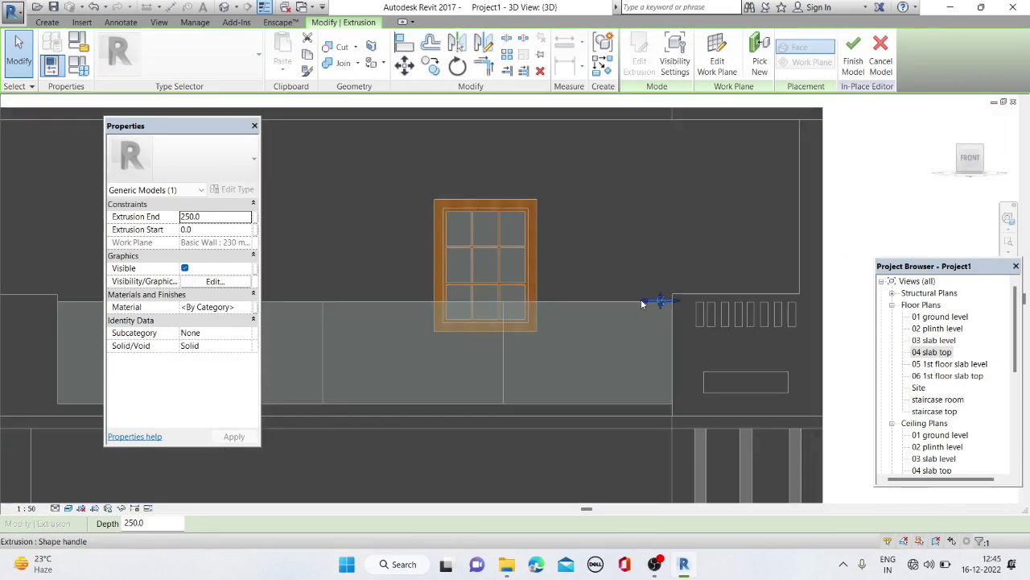
Stretch the round handrail extrusion along the glass railing to an Extrusion End of 6233.0
drag(640, 299, 400, 281)
scroll(741, 354, down, 3)
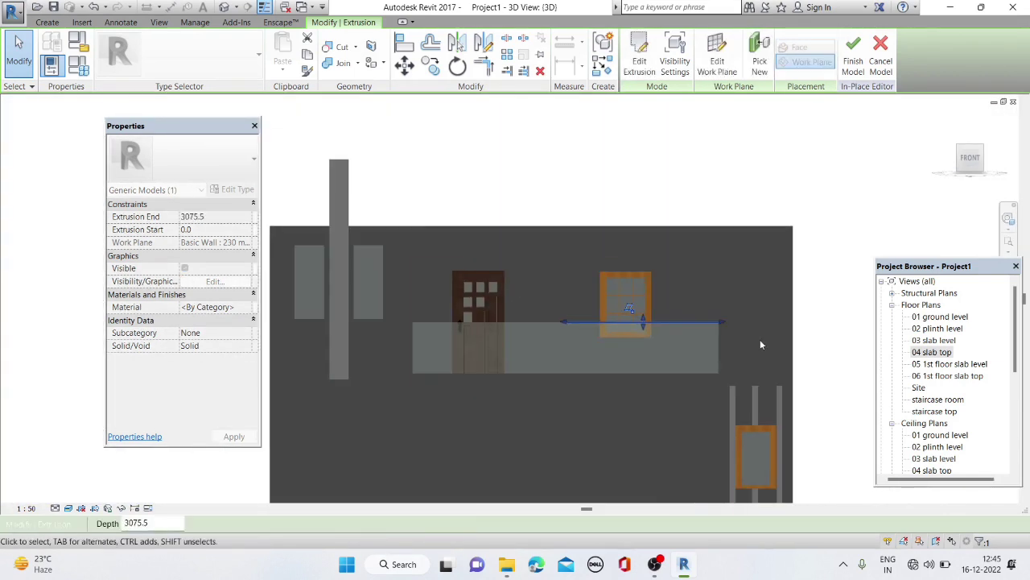
scroll(387, 324, up, 4)
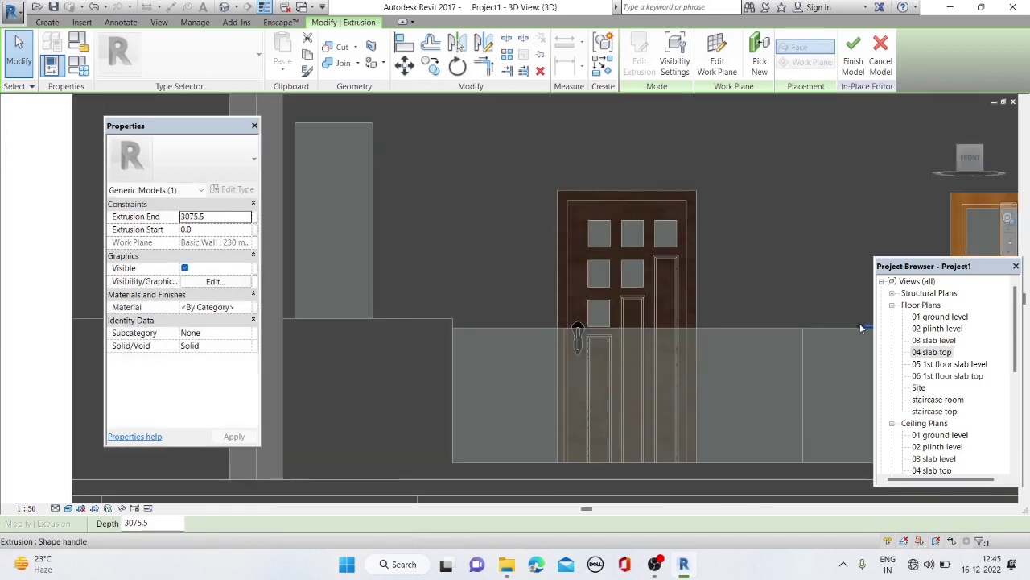
drag(861, 327, 608, 327)
drag(453, 337, 453, 336)
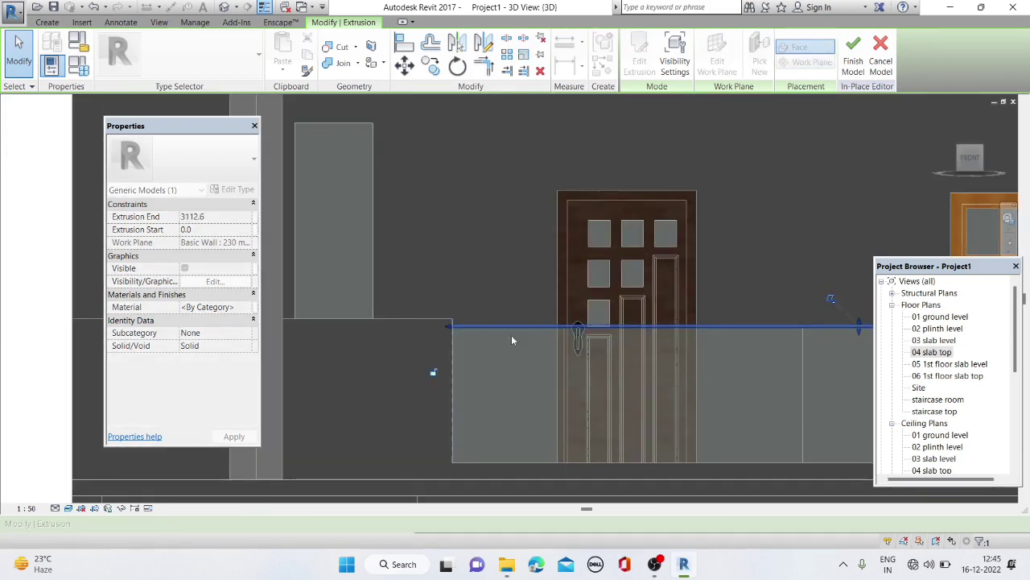
scroll(531, 336, down, 2)
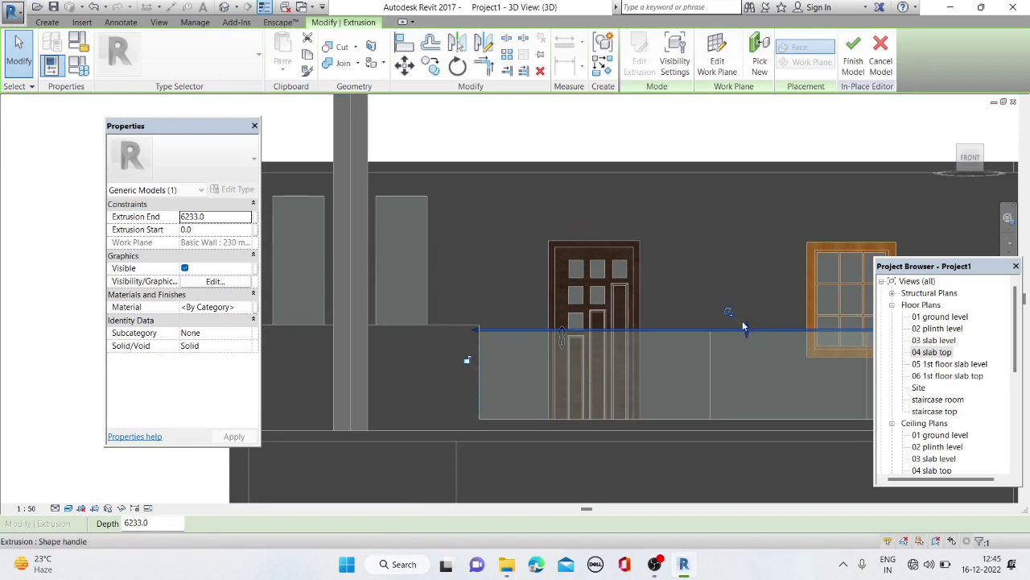
drag(747, 325, 746, 329)
scroll(742, 325, up, 1)
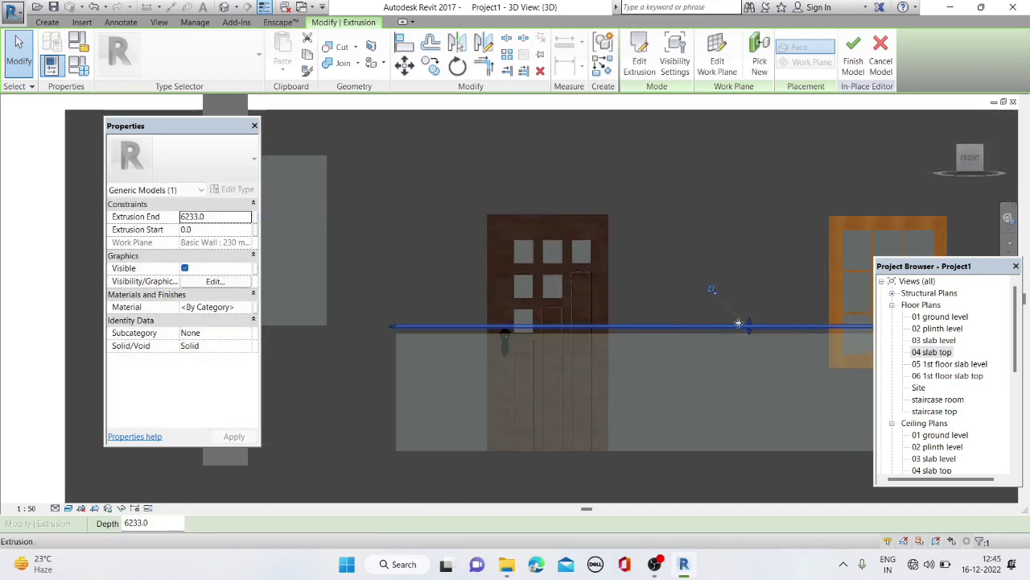
scroll(516, 343, up, 2)
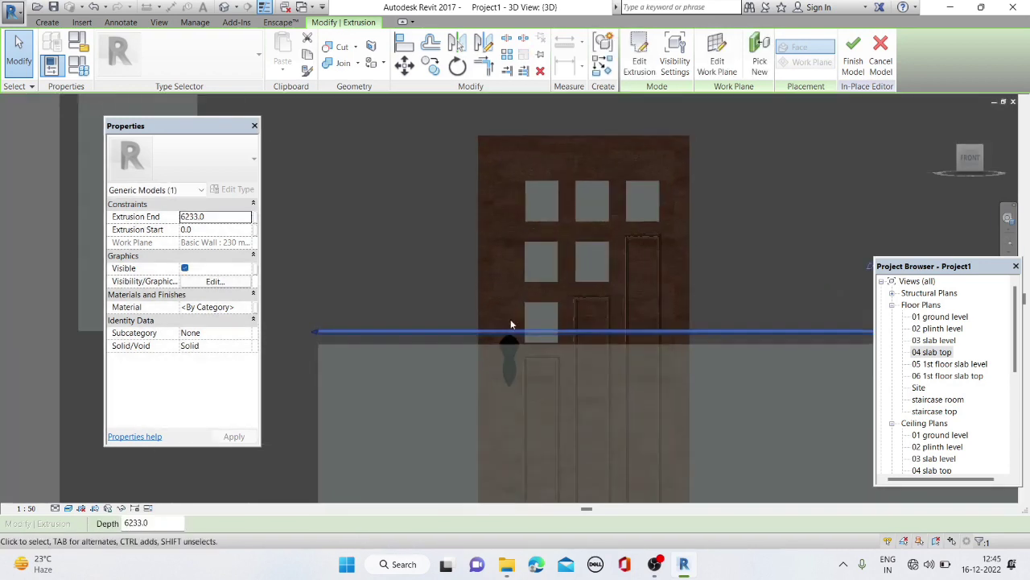
click(646, 343)
scroll(609, 315, down, 2)
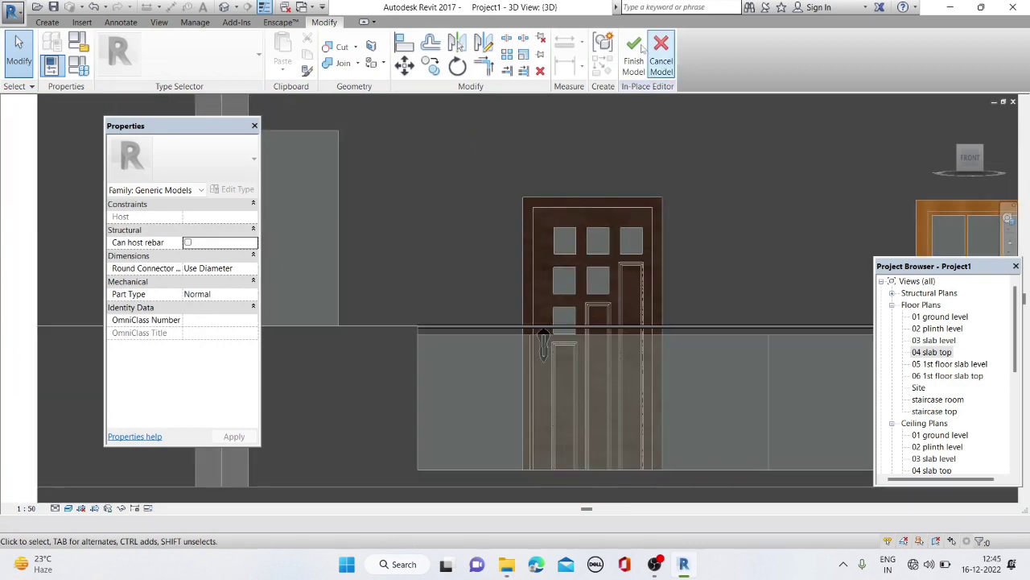
Finish the in-place handrail model and trim the glass railing to 1208.8 unconnected height
click(636, 56)
click(699, 337)
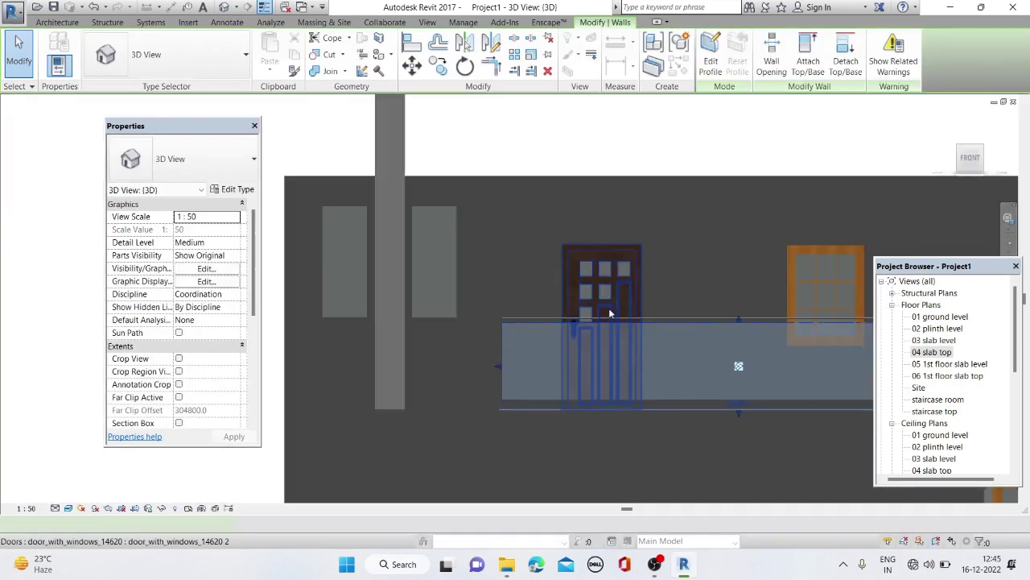
scroll(815, 316, up, 2)
drag(655, 339, 649, 340)
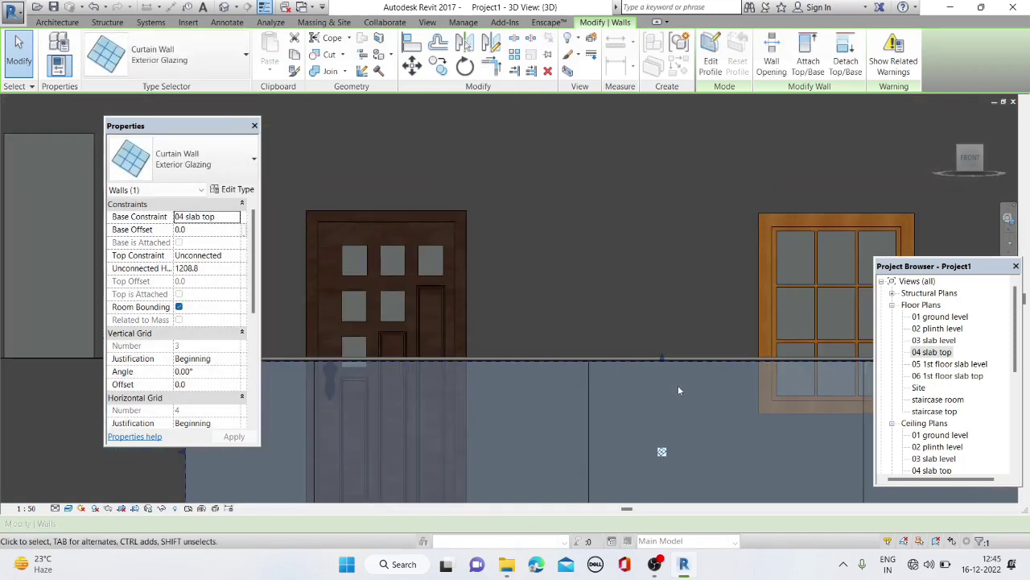
key(Escape)
Orbit and zoom out to a front view of the whole house with its handrail
shift+middle_drag(677, 365, 712, 439)
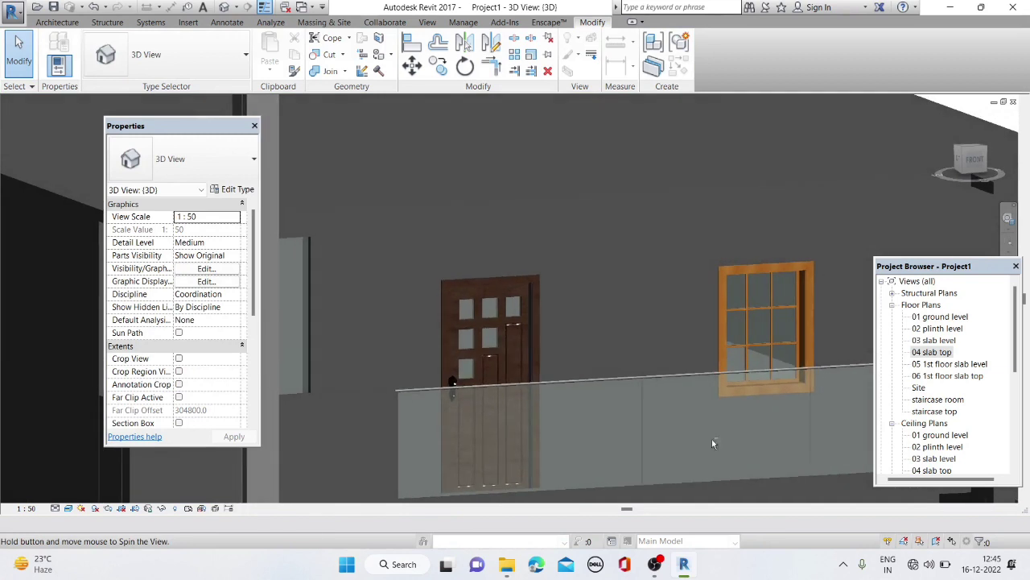
scroll(497, 395, up, 5)
scroll(700, 365, down, 2)
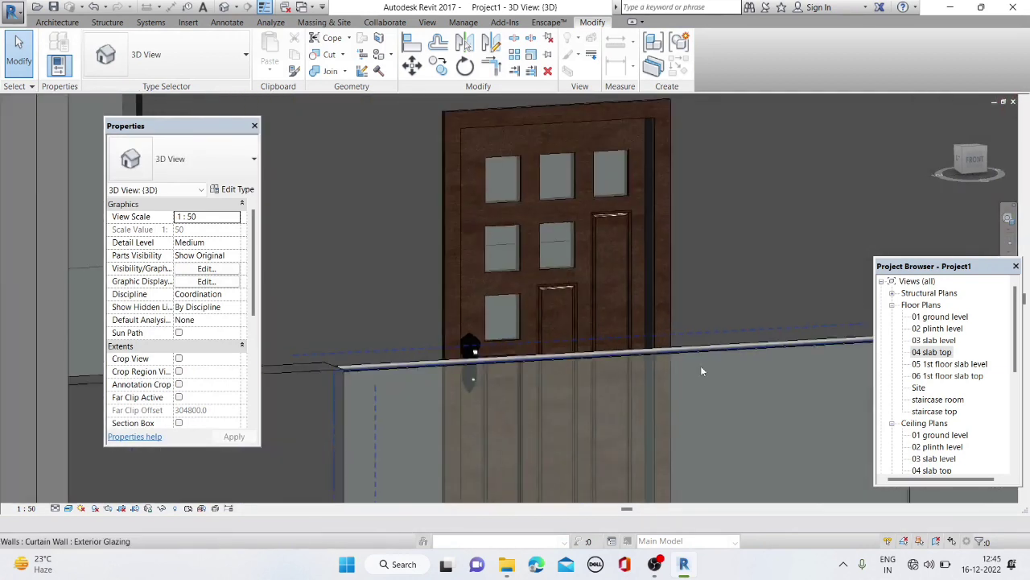
scroll(700, 366, down, 5)
scroll(619, 355, down, 2)
mouse_move(684, 364)
shift+middle_down()
mouse_move(661, 359)
mouse_move(676, 339)
shift+middle_up()
scroll(661, 359, down, 1)
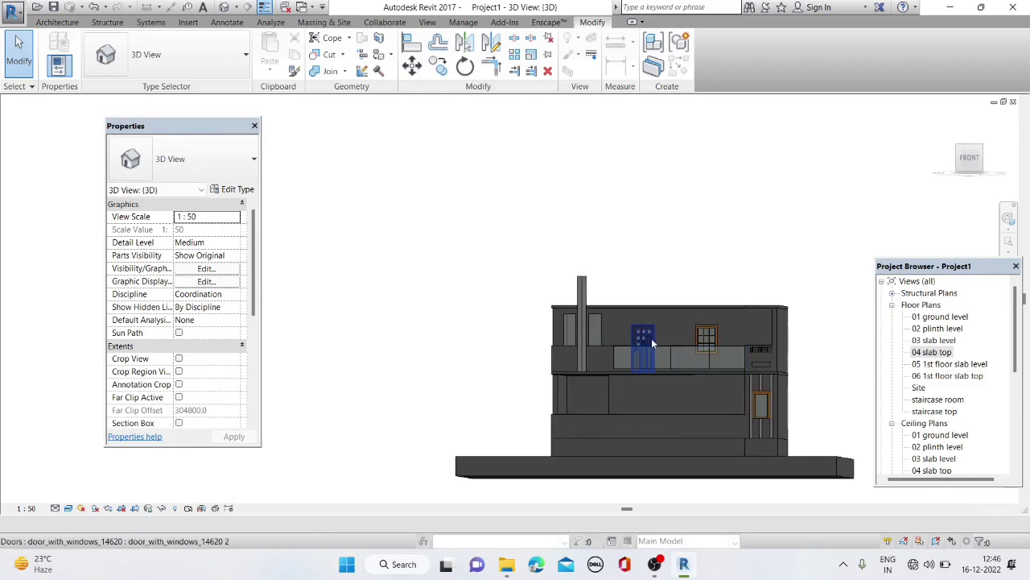
scroll(652, 344, down, 2)
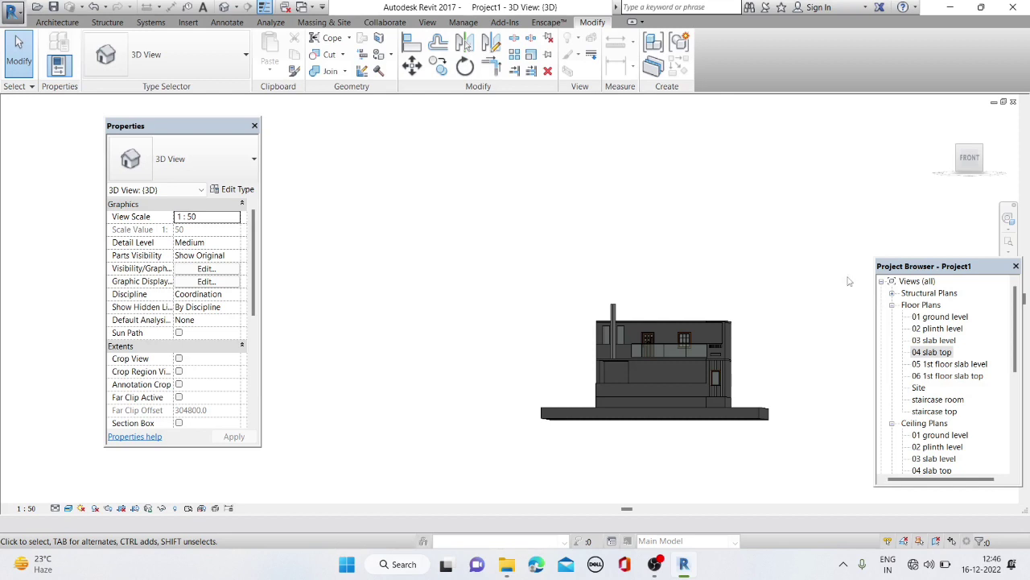
Orbit and zoom the 3D view to inspect the house model and its flat roof slab
mouse_move(641, 352)
shift+middle_down()
mouse_move(741, 384)
mouse_move(683, 431)
shift+middle_up()
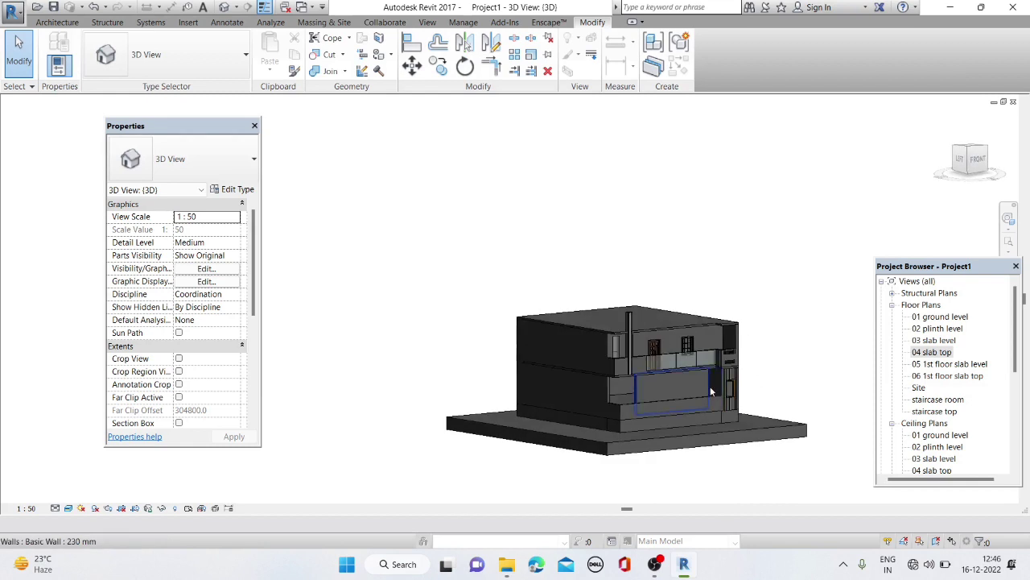
mouse_move(649, 367)
shift+middle_down()
mouse_move(690, 382)
mouse_move(736, 296)
mouse_move(773, 330)
shift+middle_up()
scroll(701, 377, up, 3)
scroll(735, 296, up, 3)
scroll(772, 330, down, 2)
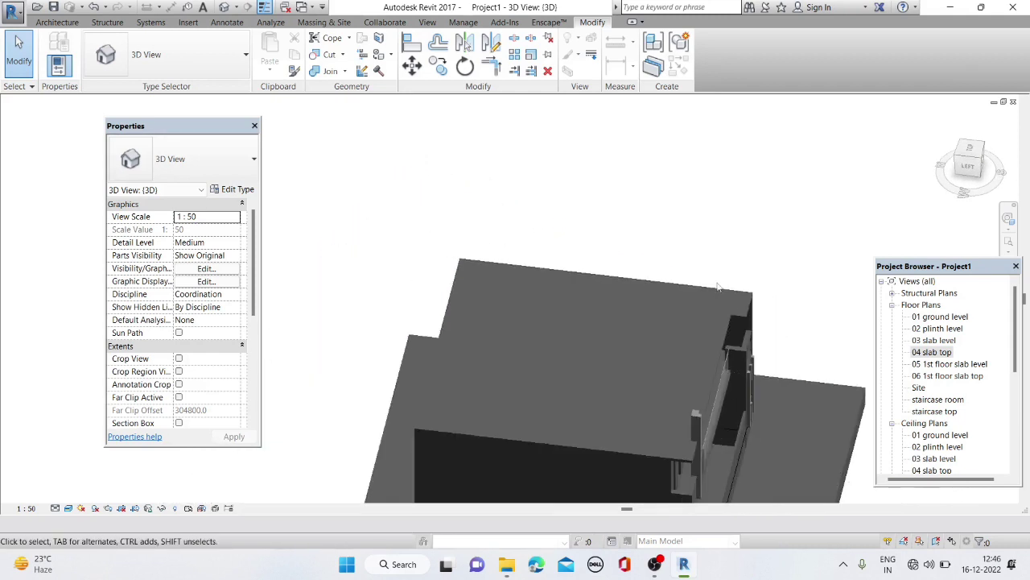
Open the 06 1st floor slab top floor plan
double_click(949, 375)
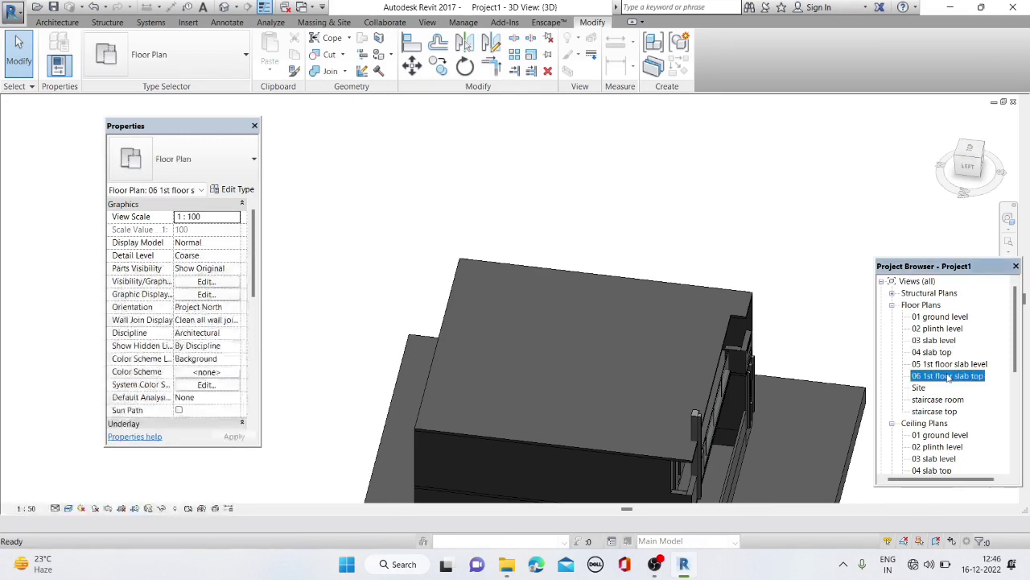
scroll(691, 233, up, 1)
scroll(692, 193, up, 1)
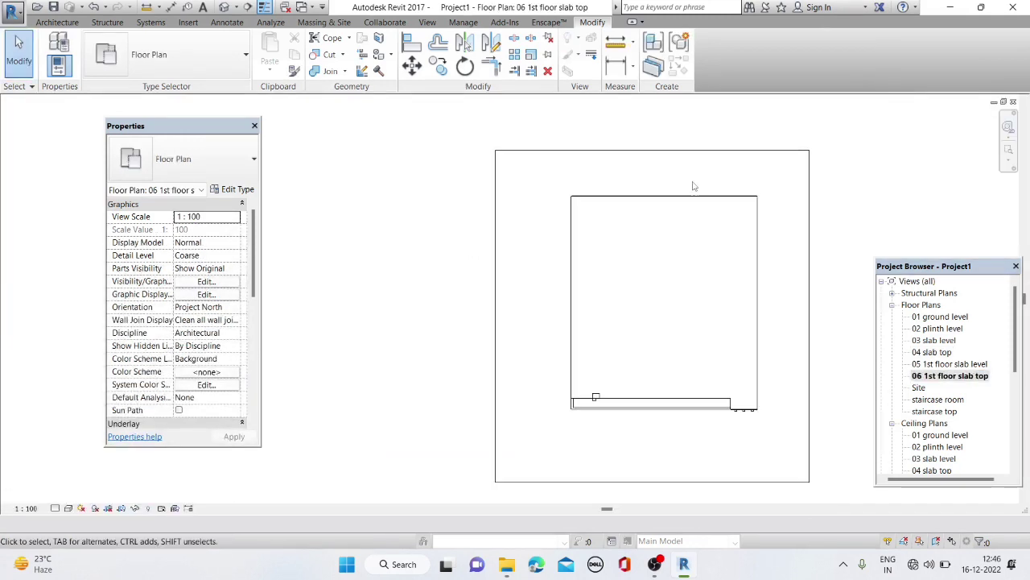
click(207, 159)
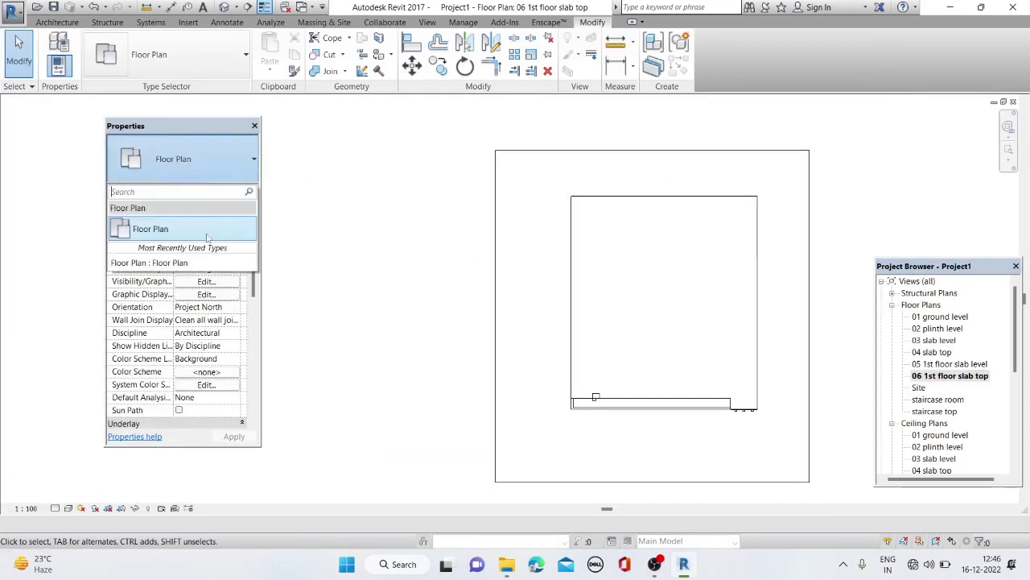
click(50, 31)
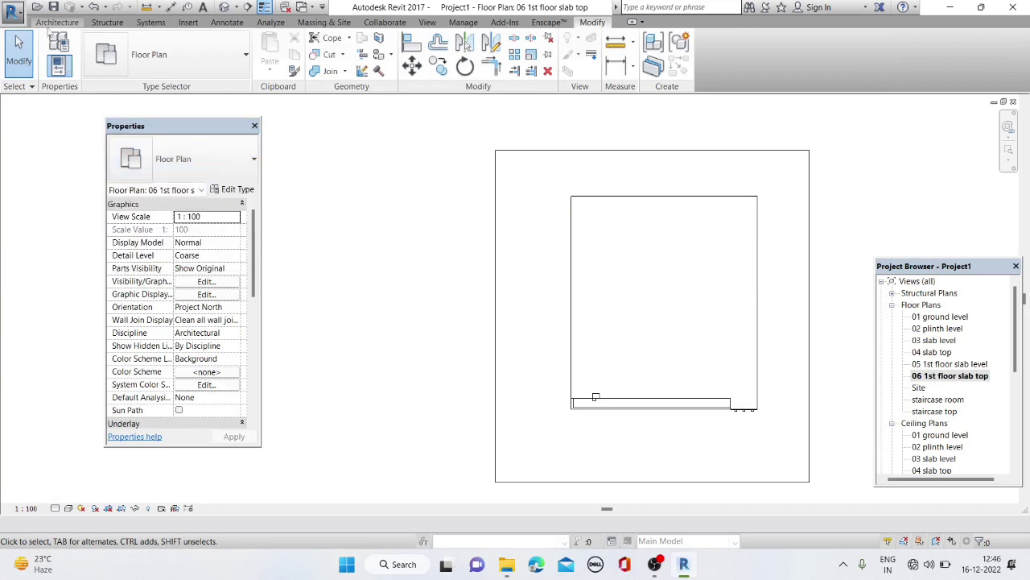
Start the Wall tool with WA and try the 230 mm and 100 mm Basic Wall types
click(59, 23)
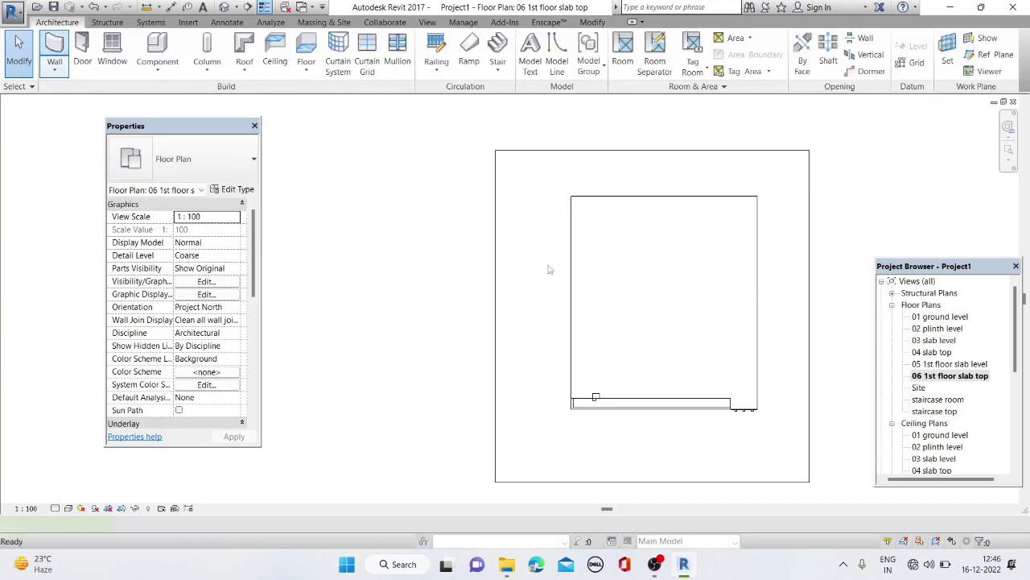
key(w)
key(a)
click(207, 159)
scroll(200, 227, up, 3)
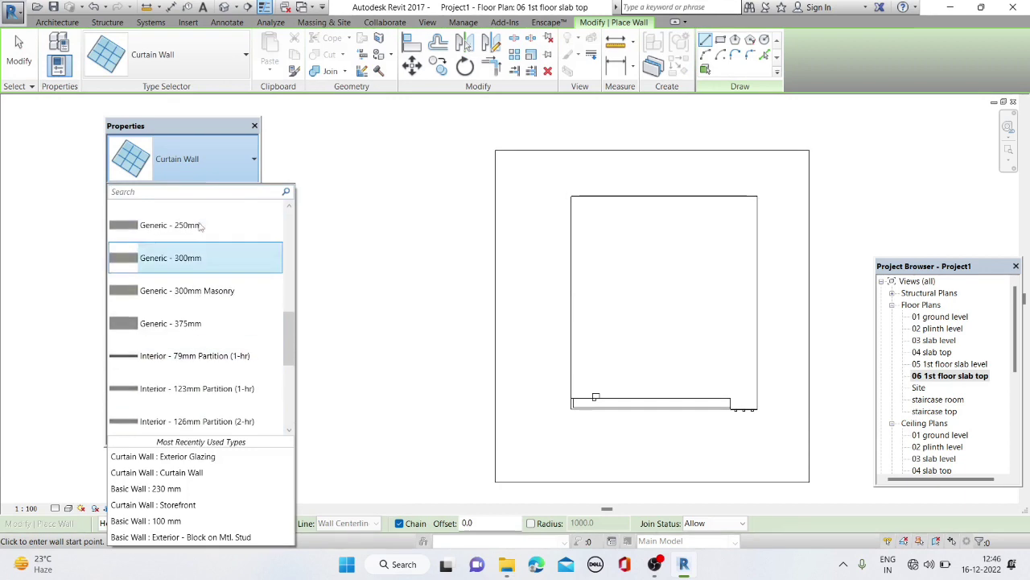
scroll(200, 227, up, 5)
scroll(193, 234, up, 3)
click(190, 245)
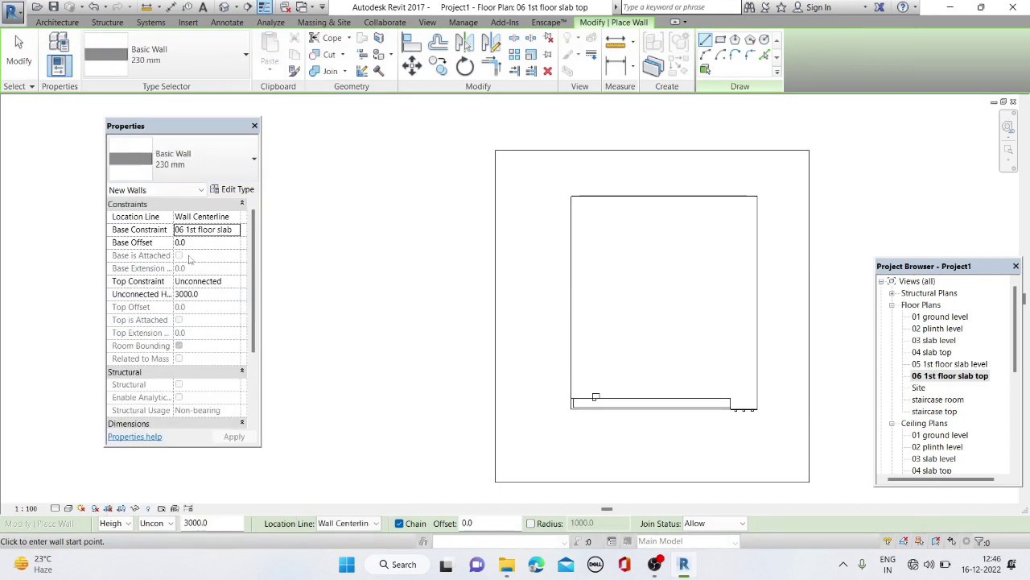
click(193, 170)
click(188, 225)
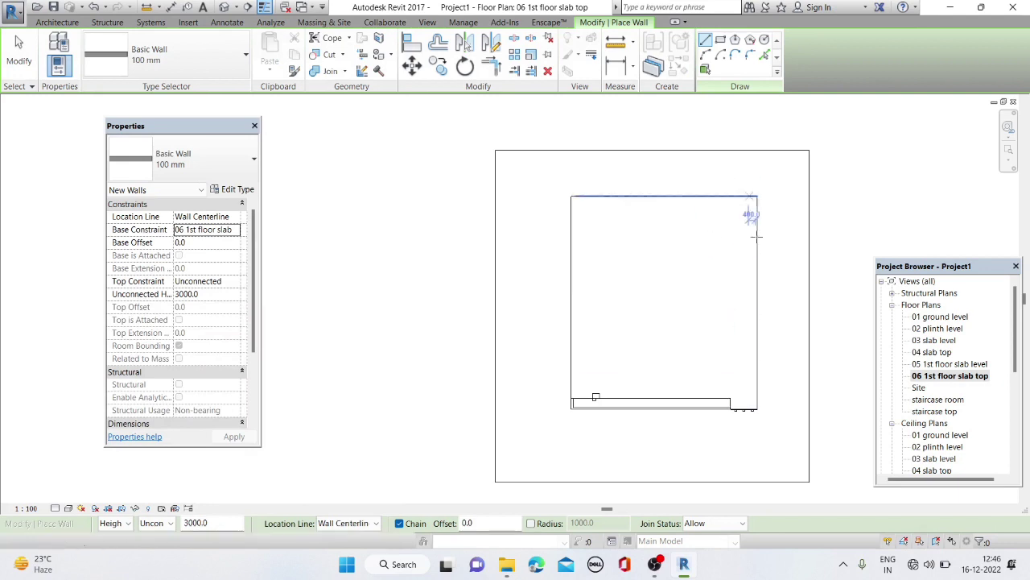
Cancel the trial 100 mm wall and restart with the 230 mm Basic Wall at the slab corner
click(571, 398)
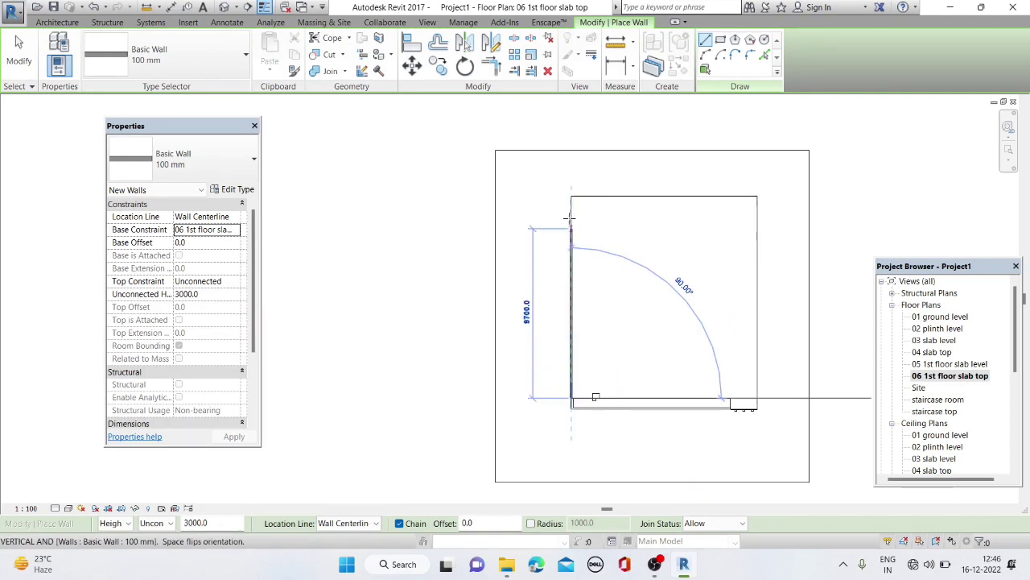
key(Escape)
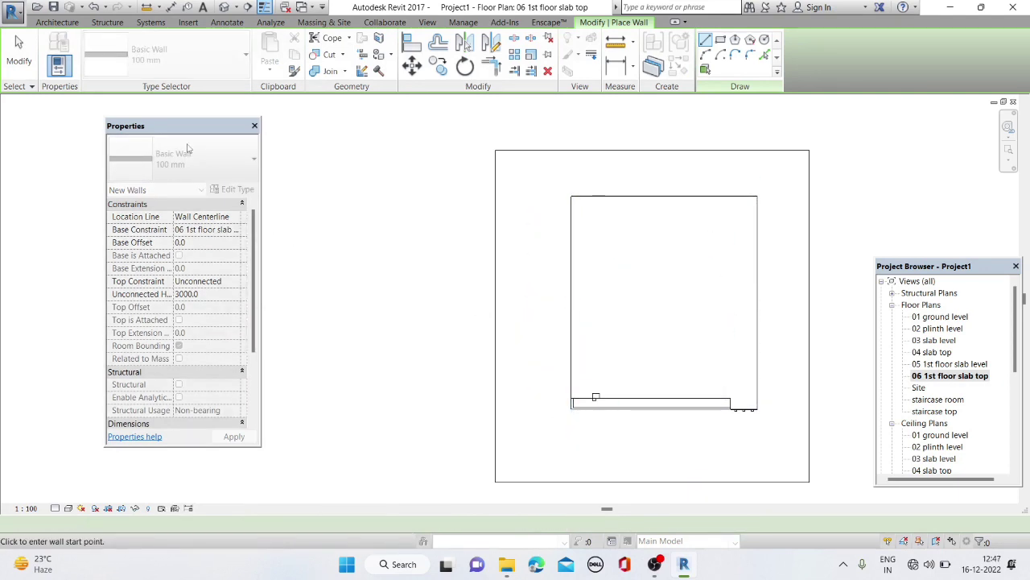
click(160, 146)
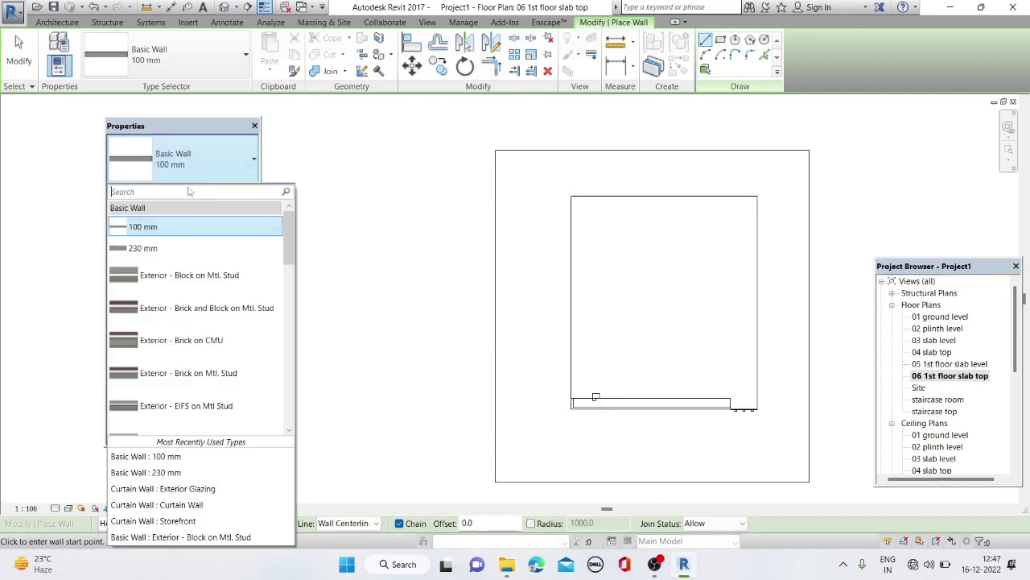
click(186, 243)
scroll(573, 406, up, 3)
click(563, 398)
scroll(580, 259, down, 1)
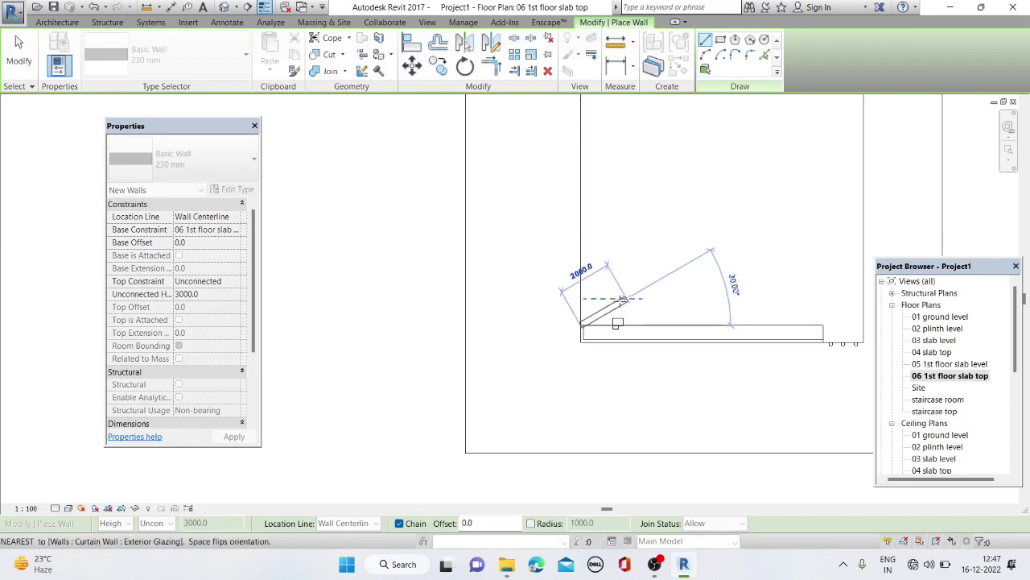
click(355, 524)
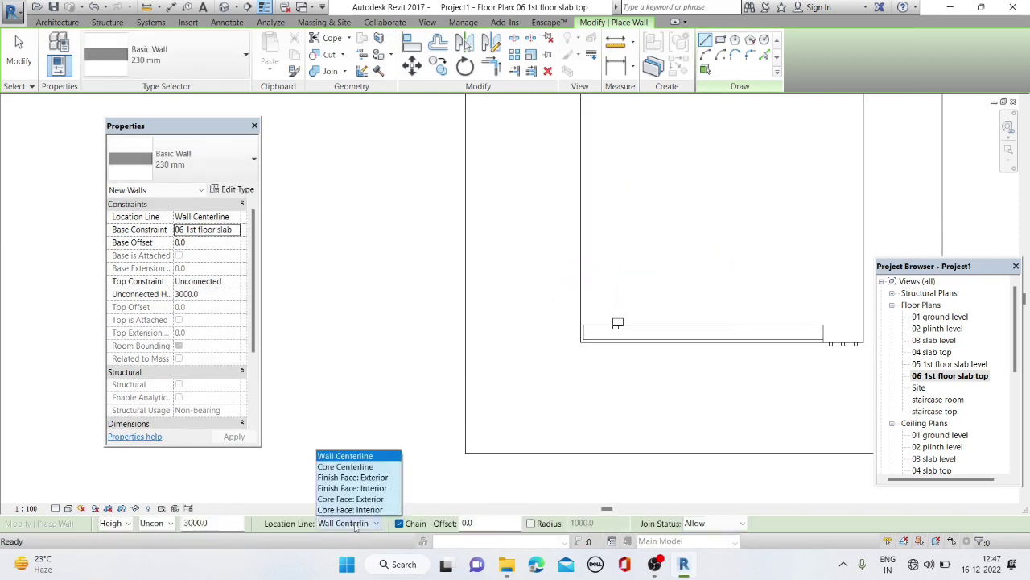
Set Location Line to Finish Face: Exterior and draw the top wall along the slab edge
click(352, 478)
click(581, 325)
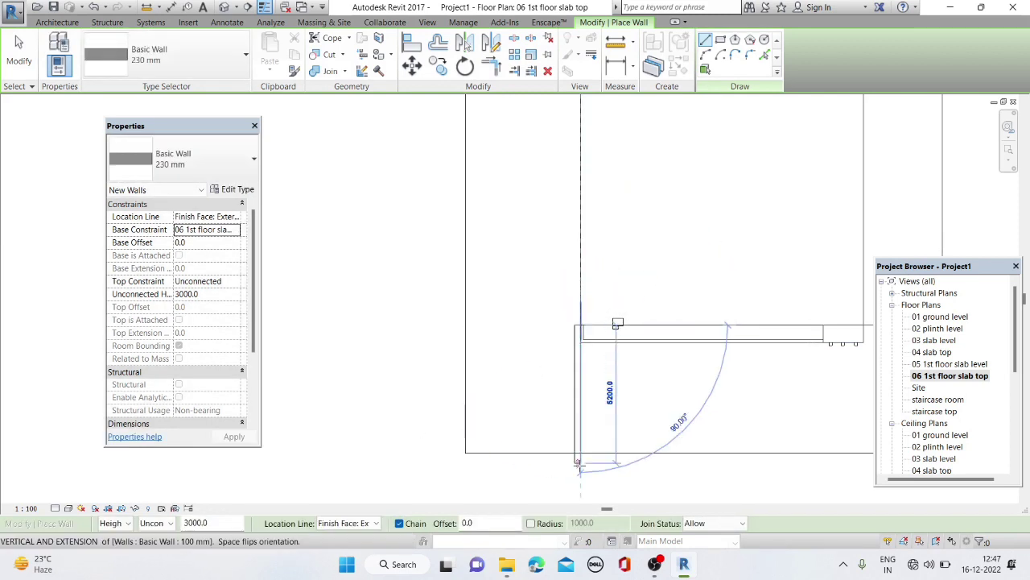
scroll(592, 290, down, 2)
scroll(584, 242, up, 3)
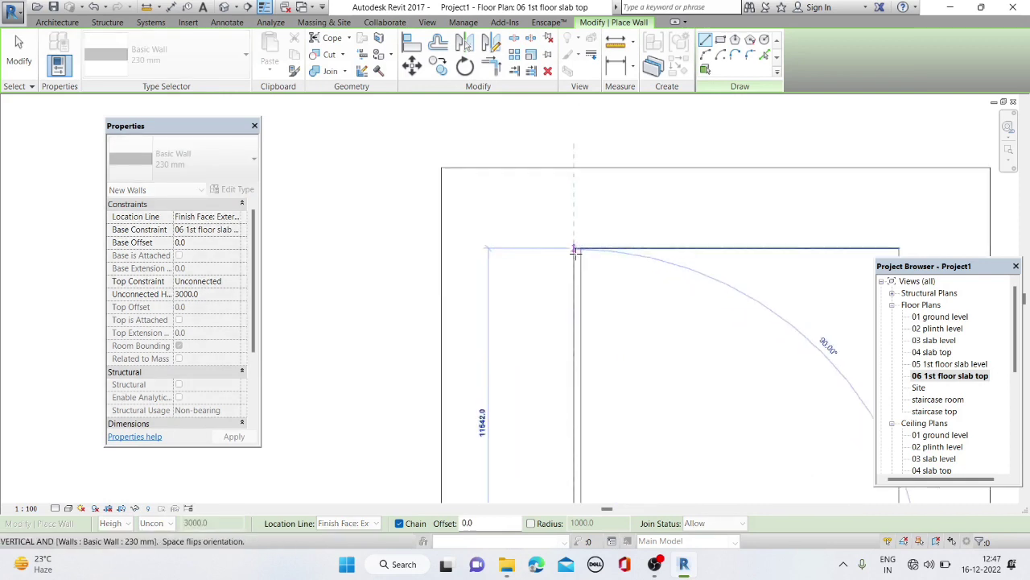
scroll(502, 265, down, 2)
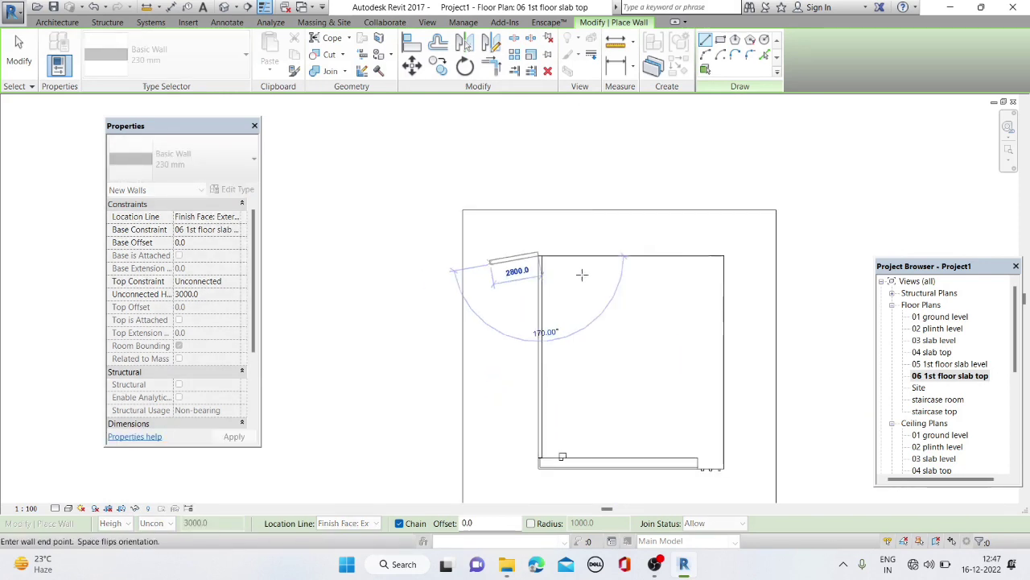
click(724, 256)
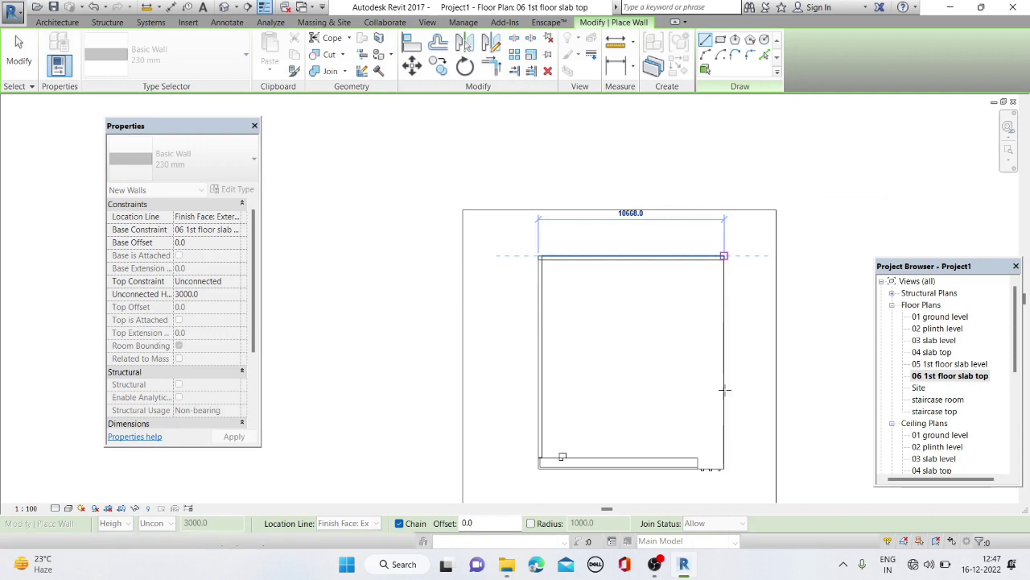
Continue the walls down the right side, around the corner notch, and back to the left end
scroll(723, 467, up, 2)
click(721, 468)
scroll(695, 469, up, 2)
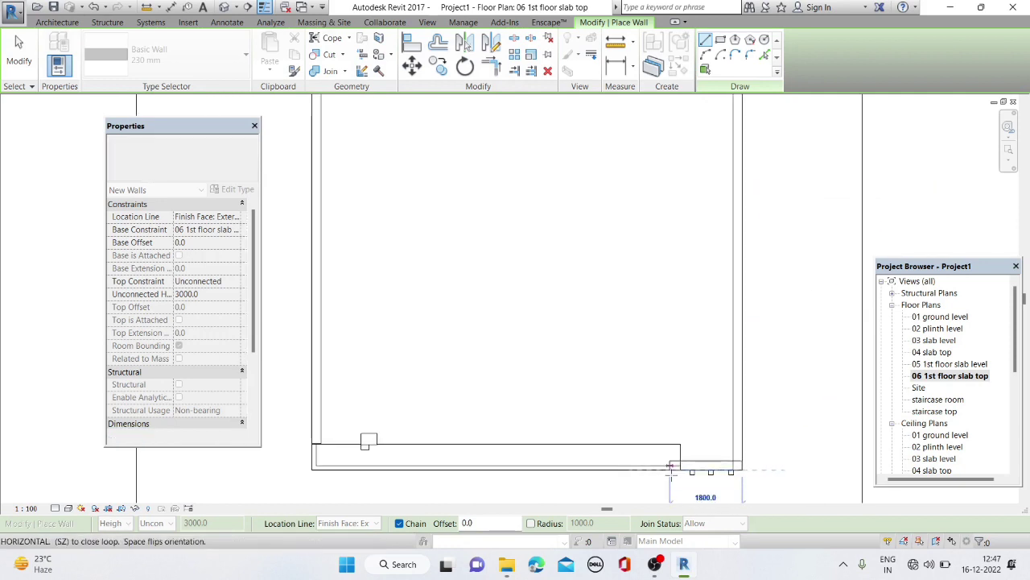
click(682, 470)
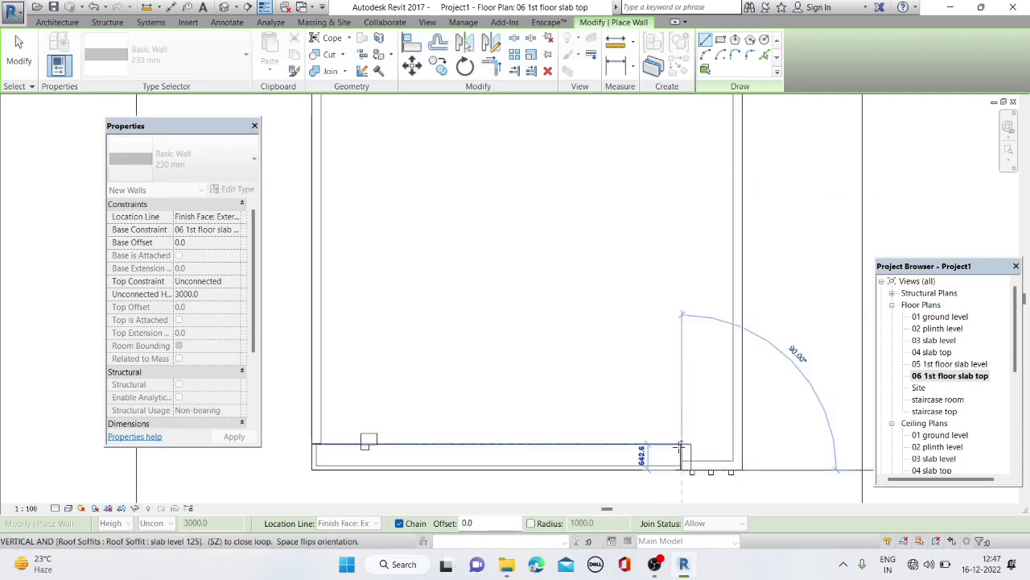
click(683, 439)
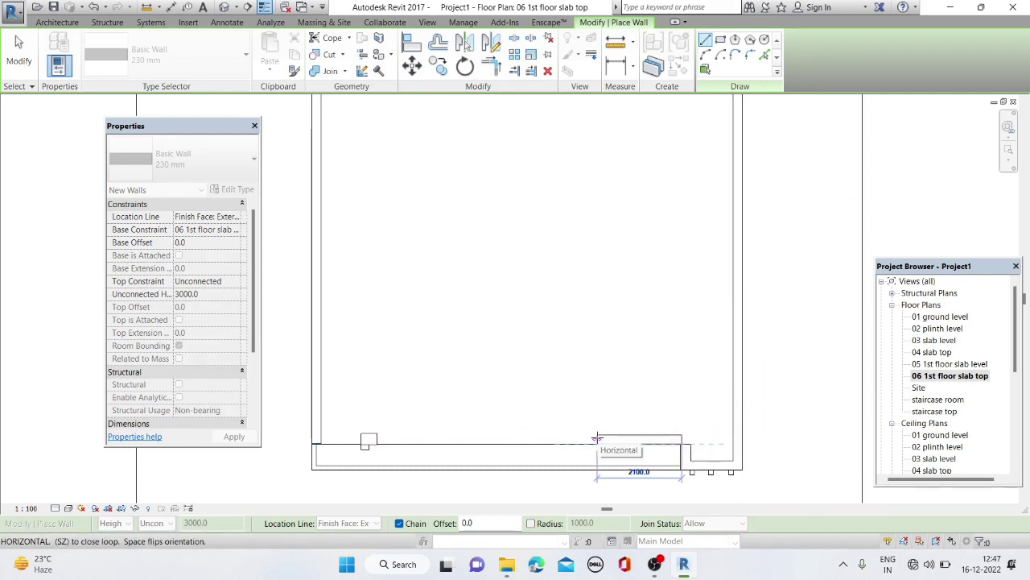
scroll(686, 441, up, 2)
scroll(343, 436, down, 3)
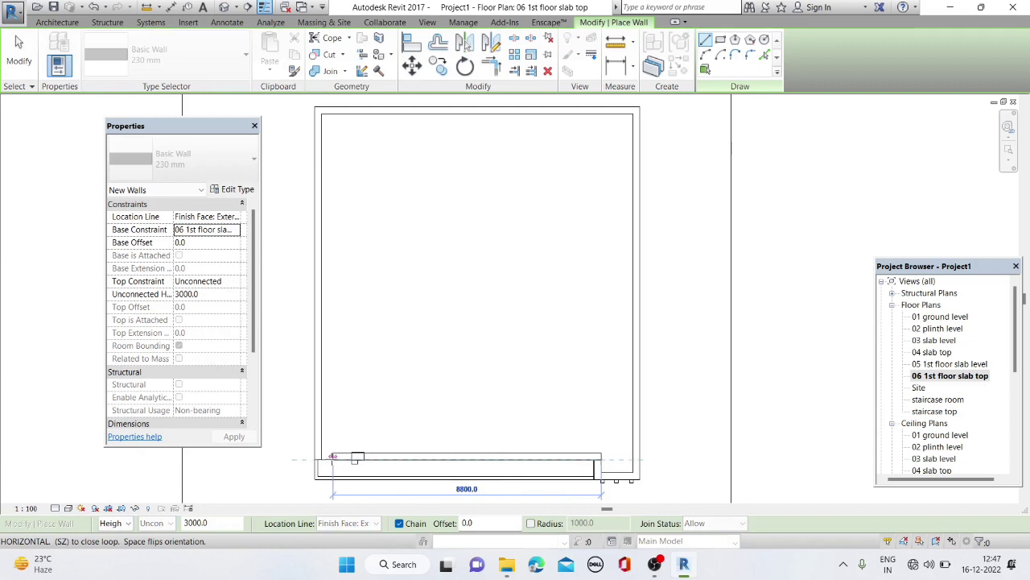
click(330, 459)
key(Escape)
key(Escape)
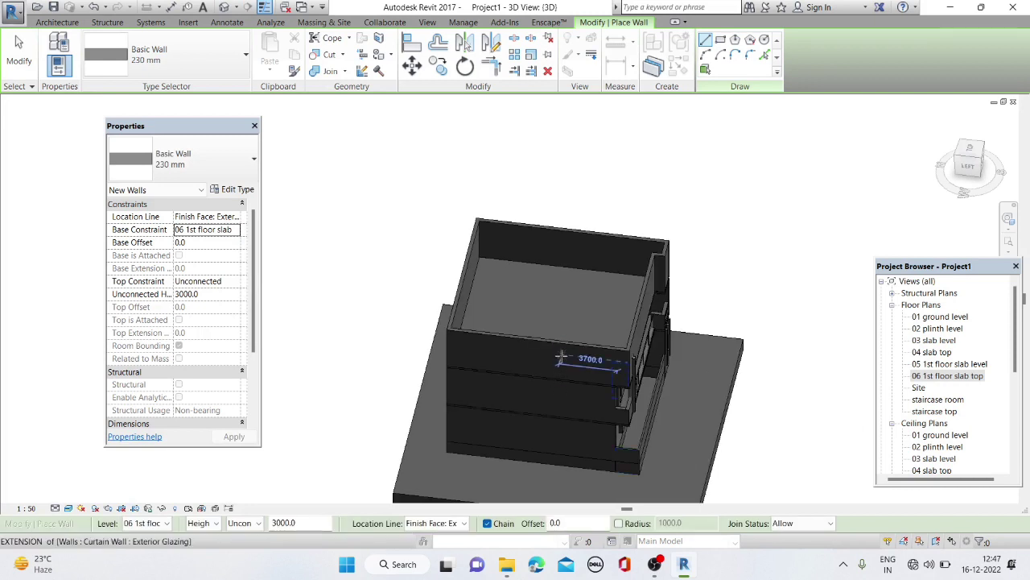
Set the front rooftop wall's Unconnected Height to 900
key(Escape)
key(Escape)
click(530, 337)
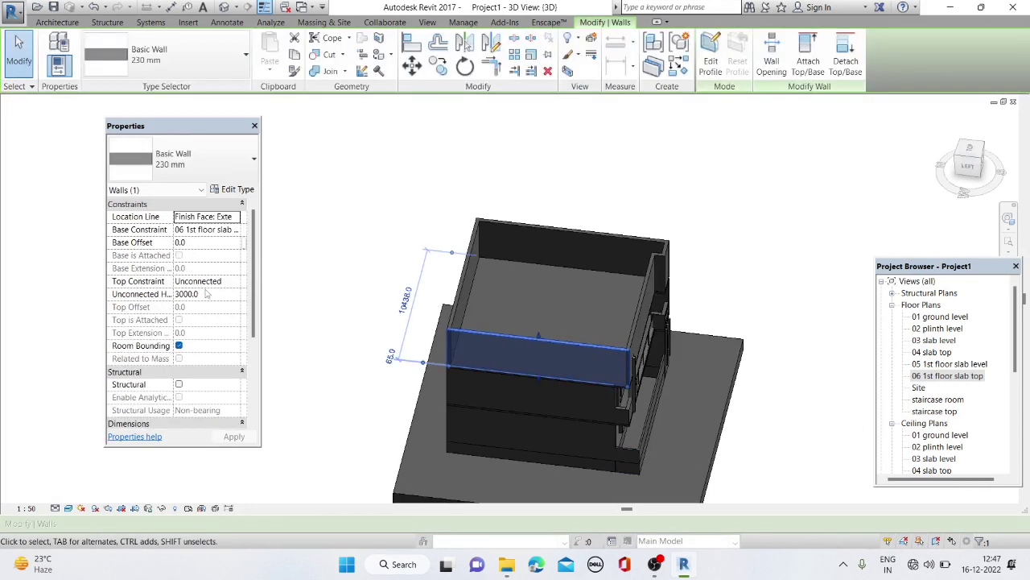
click(206, 294)
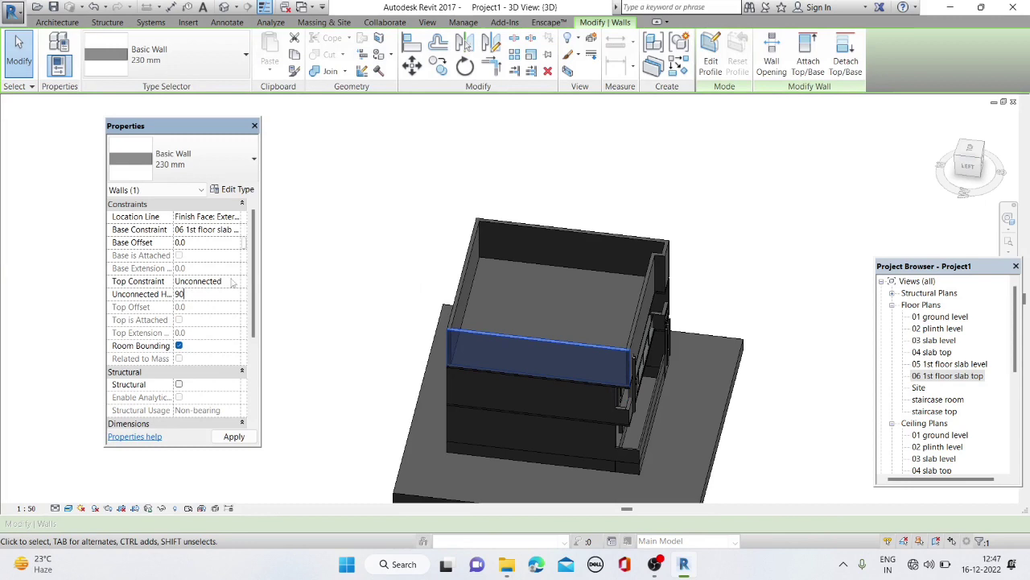
text(0)
key(Return)
Give the left, back, right and short corner walls the same 900 height, then check in 3D
click(472, 278)
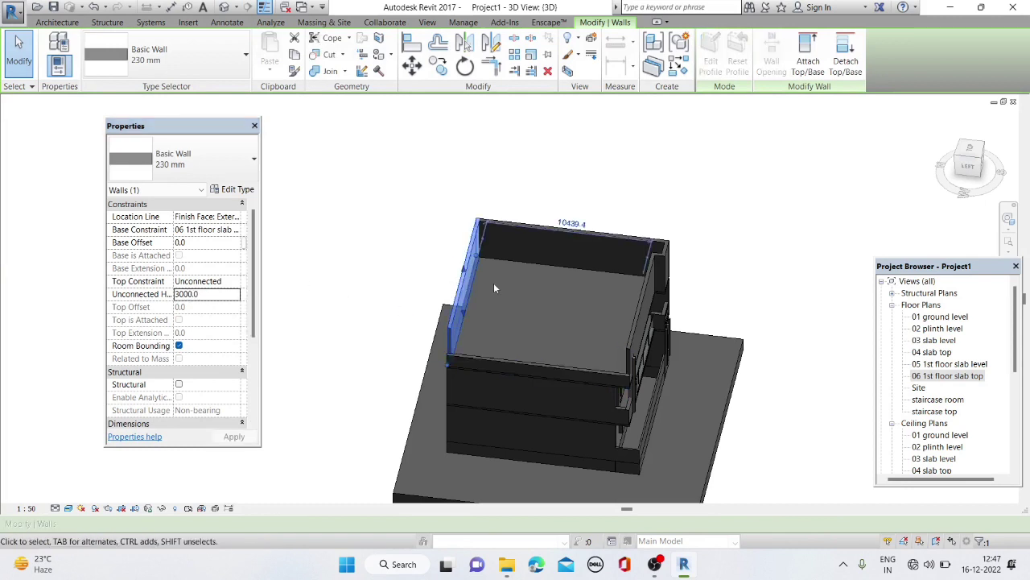
ctrl+click(602, 241)
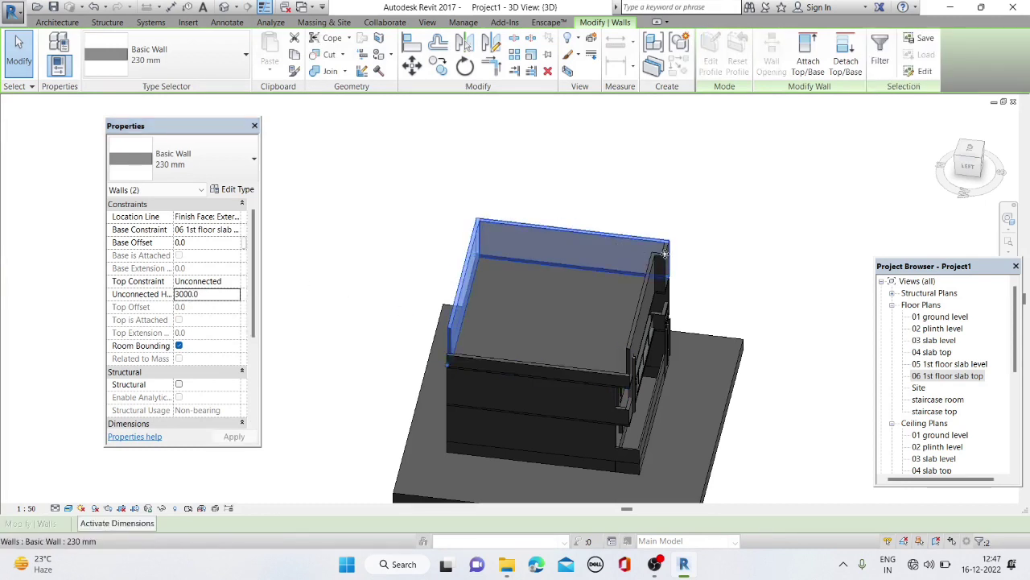
scroll(664, 254, up, 1)
scroll(667, 249, up, 1)
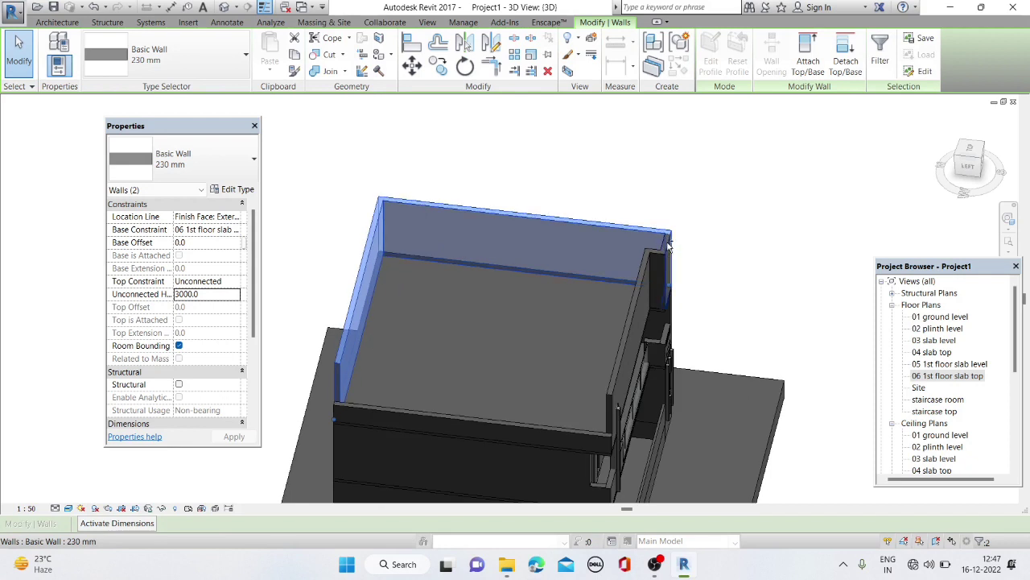
ctrl+click(644, 265)
ctrl+click(667, 247)
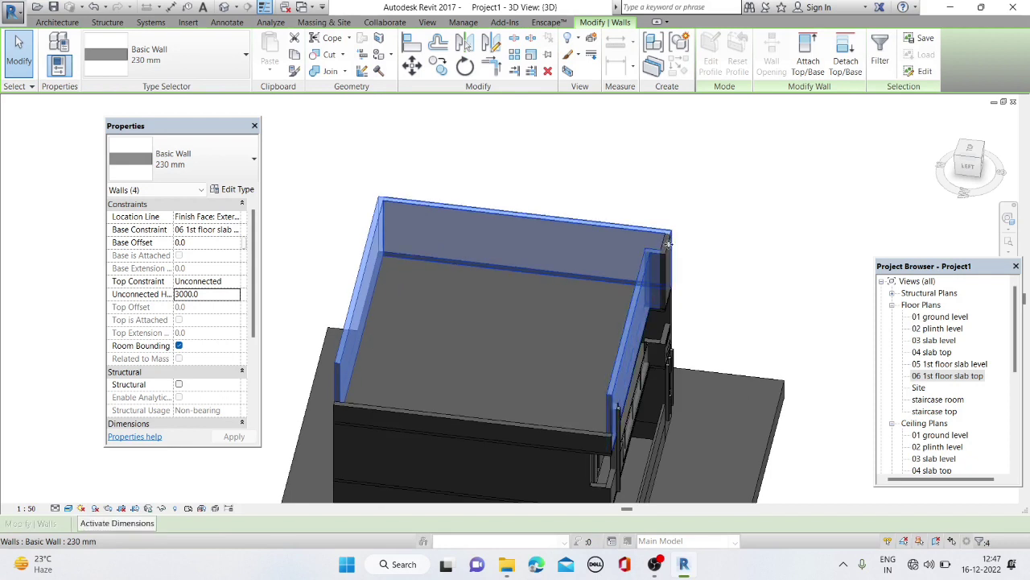
ctrl+click(668, 251)
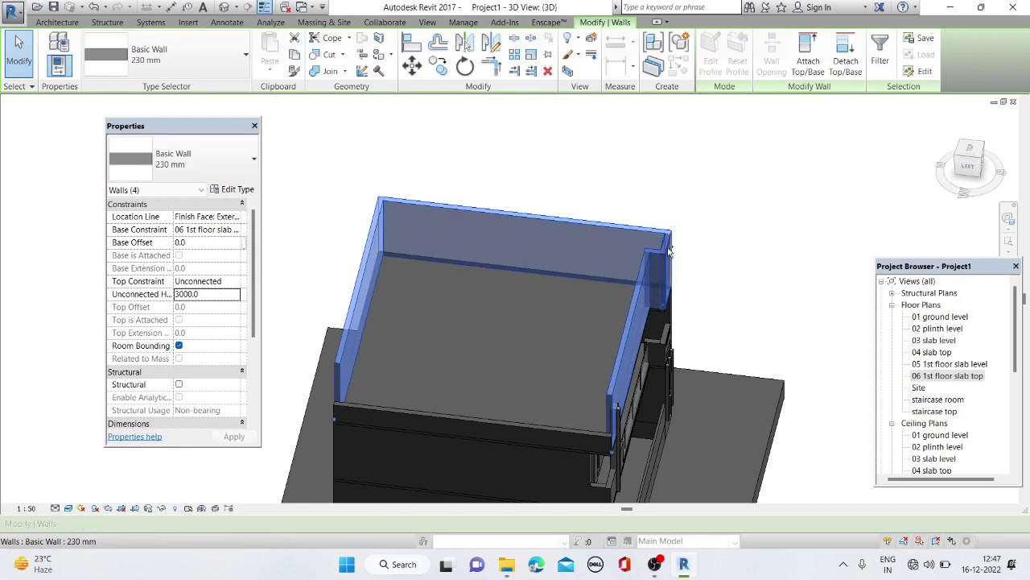
click(187, 294)
text(900)
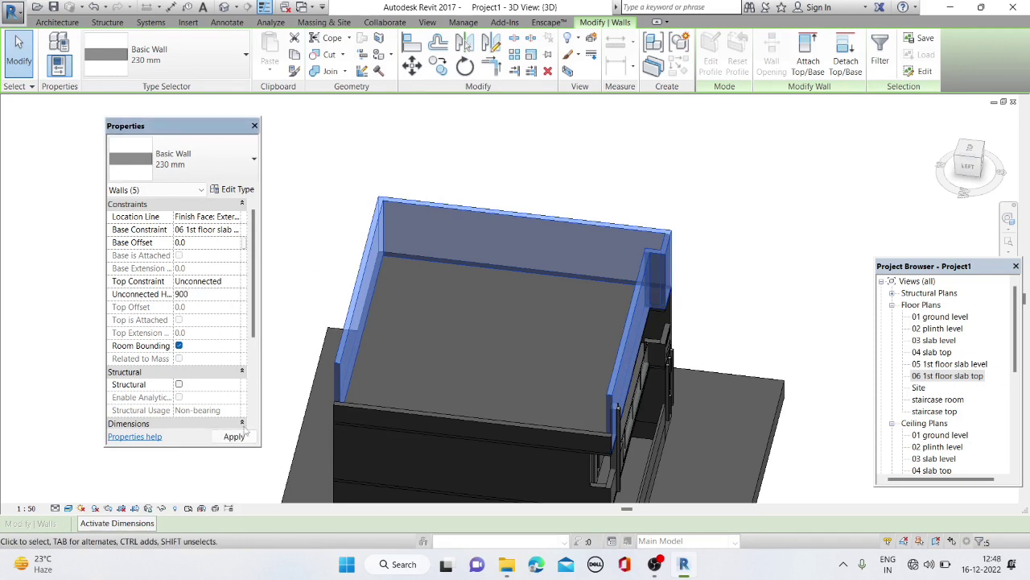
mouse_move(445, 411)
shift+middle_down()
mouse_move(358, 350)
mouse_move(432, 392)
mouse_move(407, 341)
shift+middle_up()
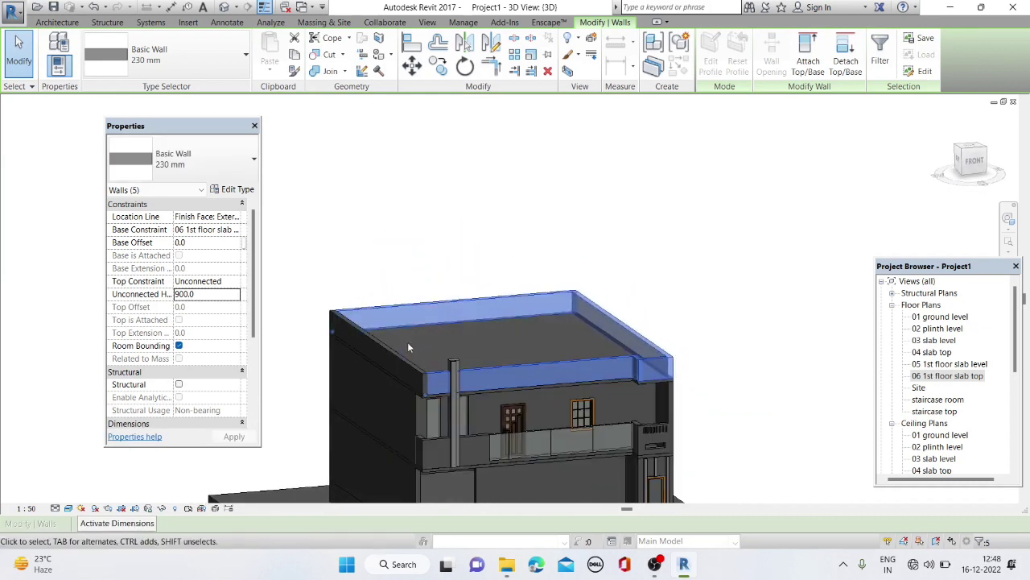
key(Escape)
shift+middle_drag(503, 387, 474, 369)
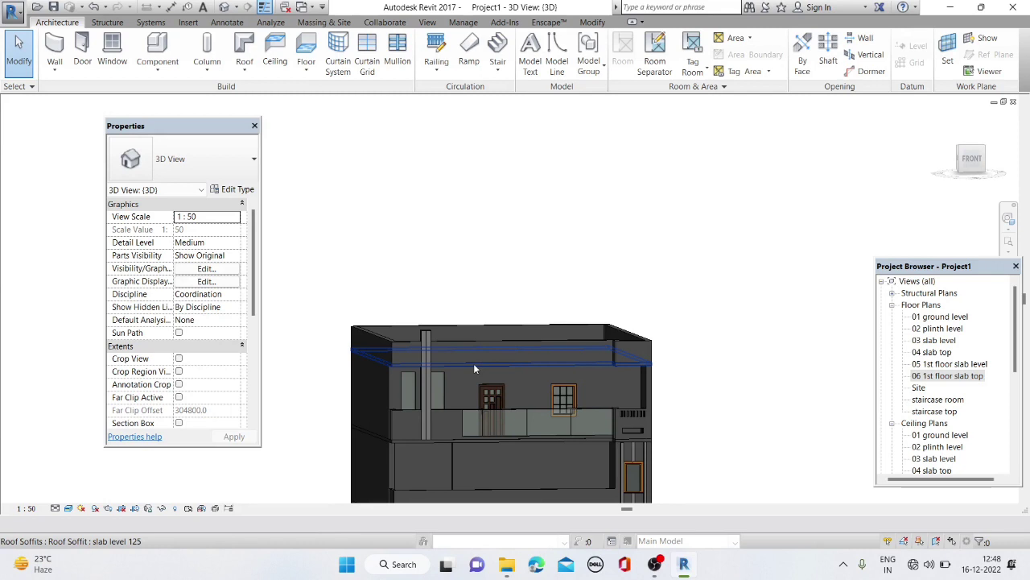
Switch to the FRONT view, zoom in, and select the first-floor balcony wall
scroll(452, 425, up, 2)
scroll(452, 425, up, 1)
click(971, 159)
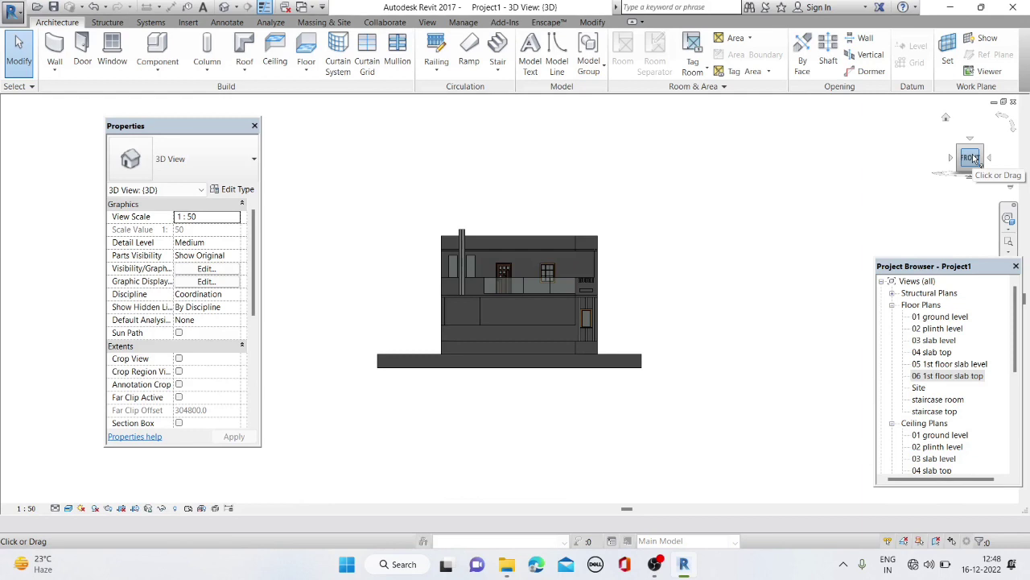
scroll(475, 285, up, 2)
scroll(464, 274, up, 3)
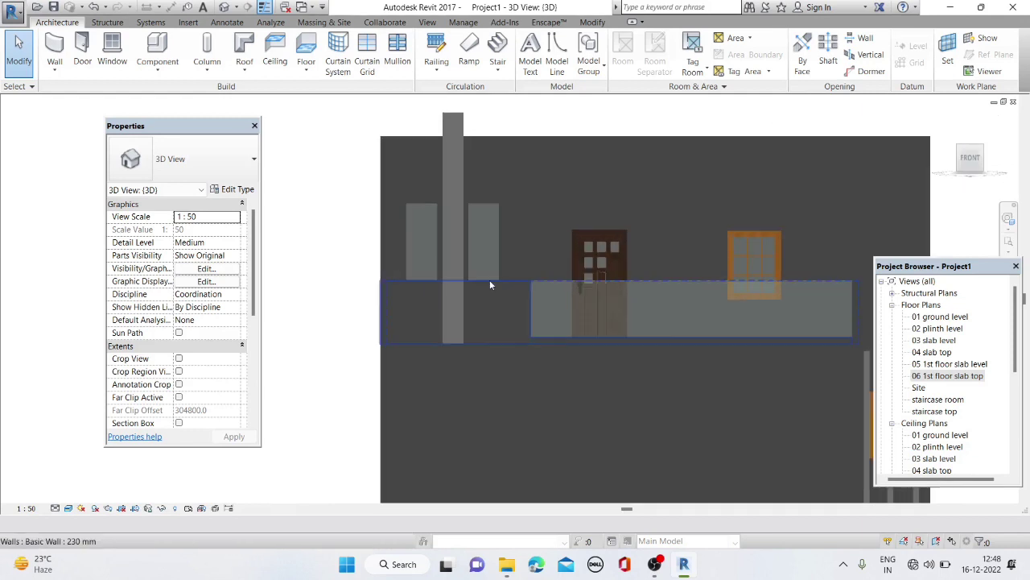
click(490, 284)
scroll(489, 282, up, 2)
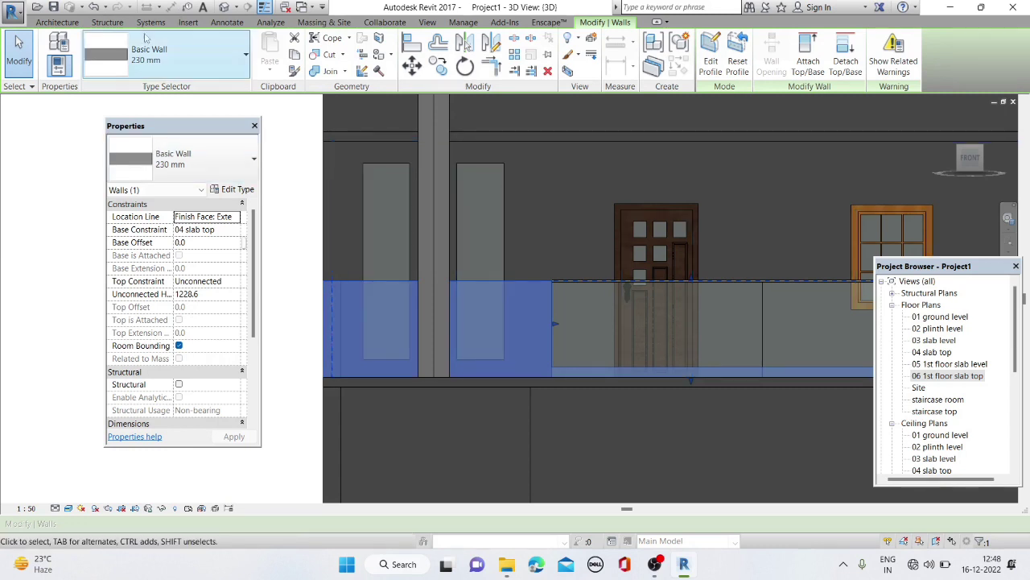
click(58, 22)
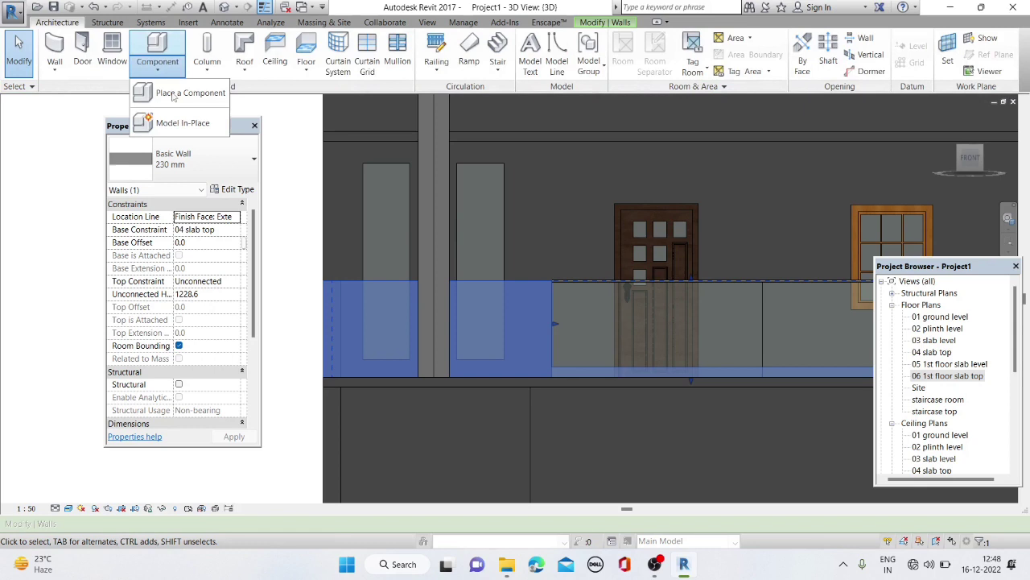
Create an in-place Generic Models family named Generic Models 4 and set its work plane by picking a plane
scroll(507, 237, down, 2)
scroll(507, 238, down, 3)
scroll(507, 237, down, 1)
scroll(507, 238, down, 2)
scroll(507, 237, down, 1)
scroll(483, 233, down, 1)
scroll(478, 234, up, 3)
scroll(478, 234, up, 3)
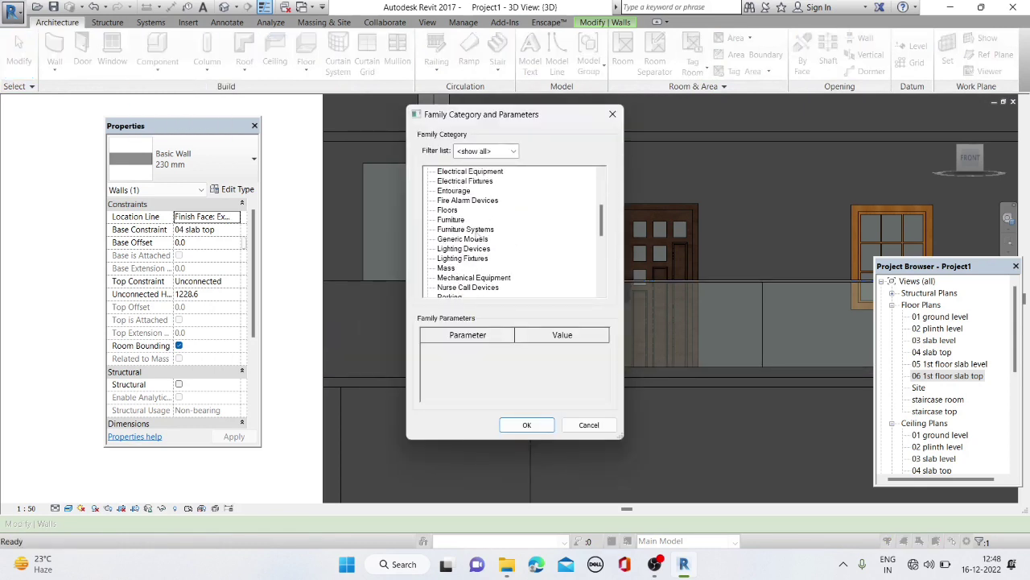
click(516, 429)
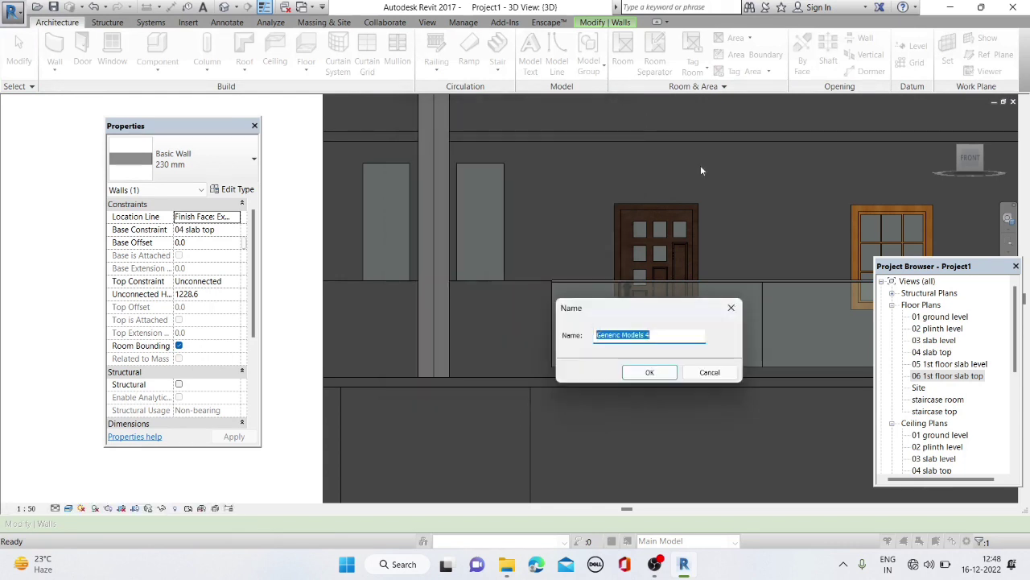
click(628, 372)
click(792, 52)
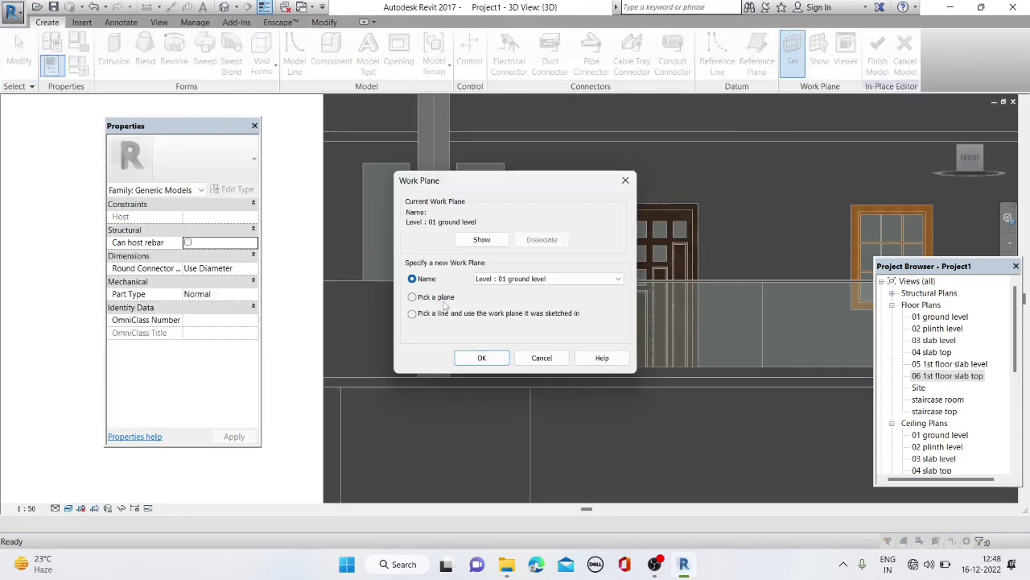
click(482, 358)
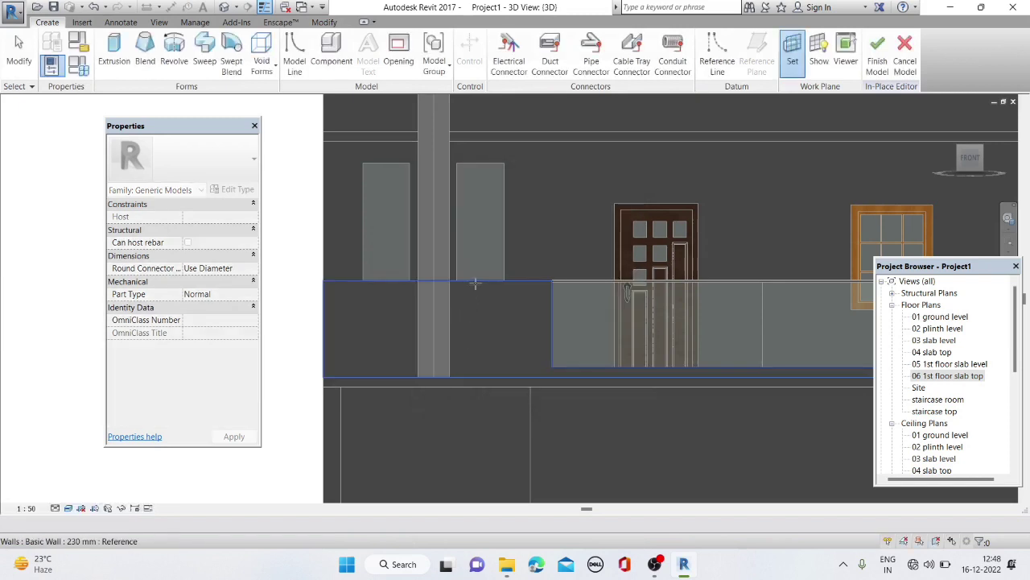
Use the balcony wall face as work plane and sketch a rectangular extrusion profile
click(435, 322)
click(115, 47)
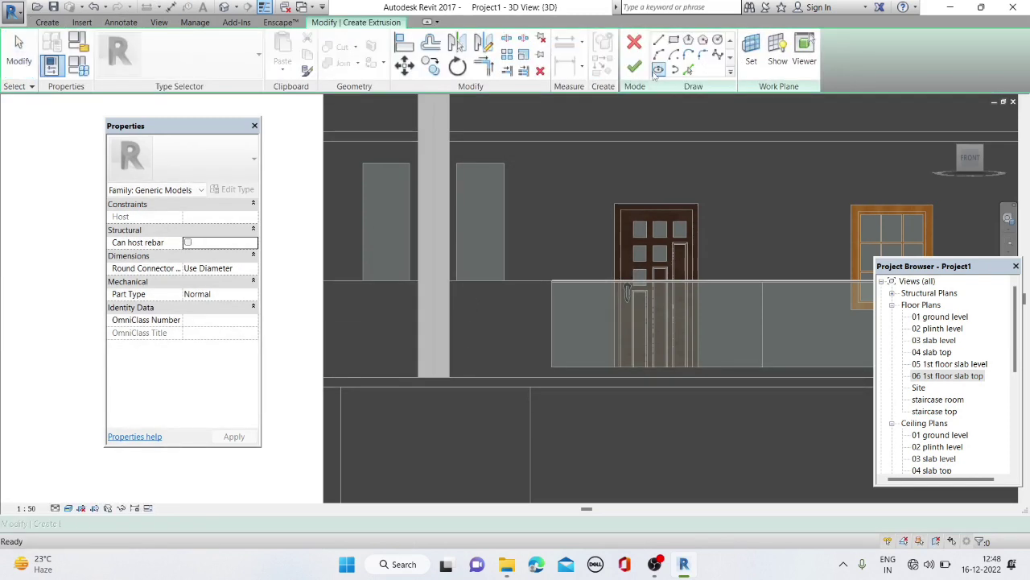
click(675, 40)
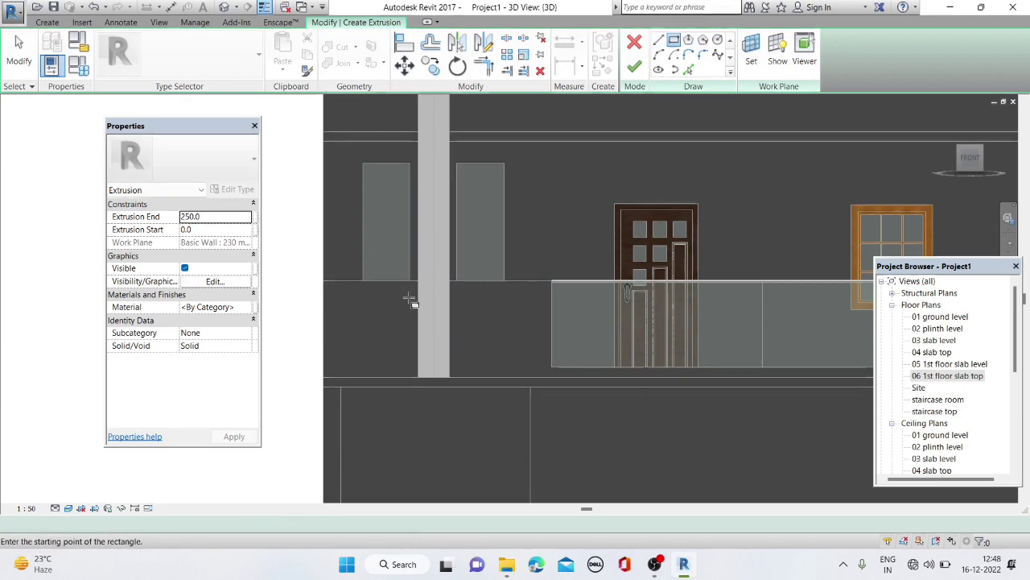
scroll(595, 294, up, 2)
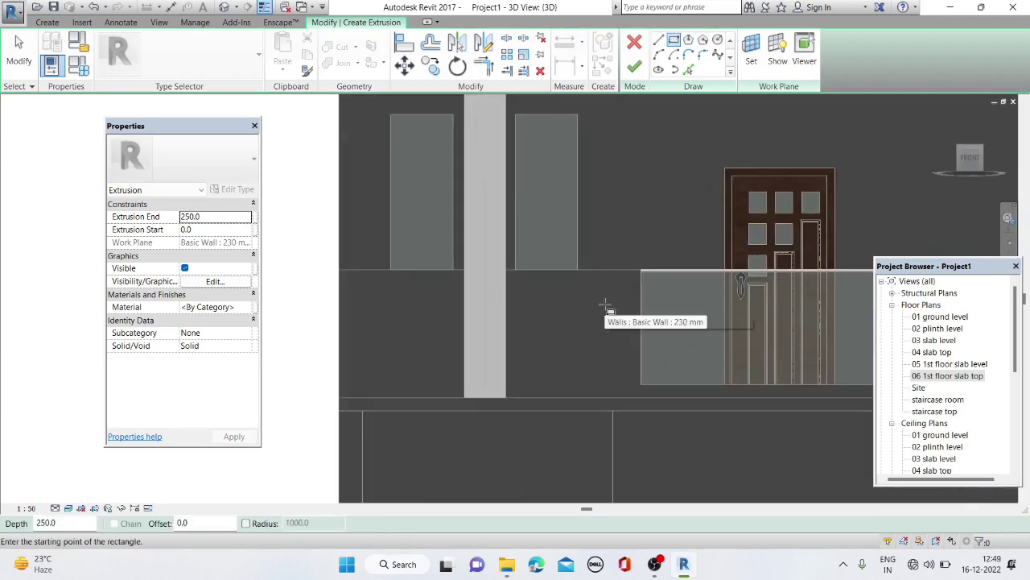
click(613, 289)
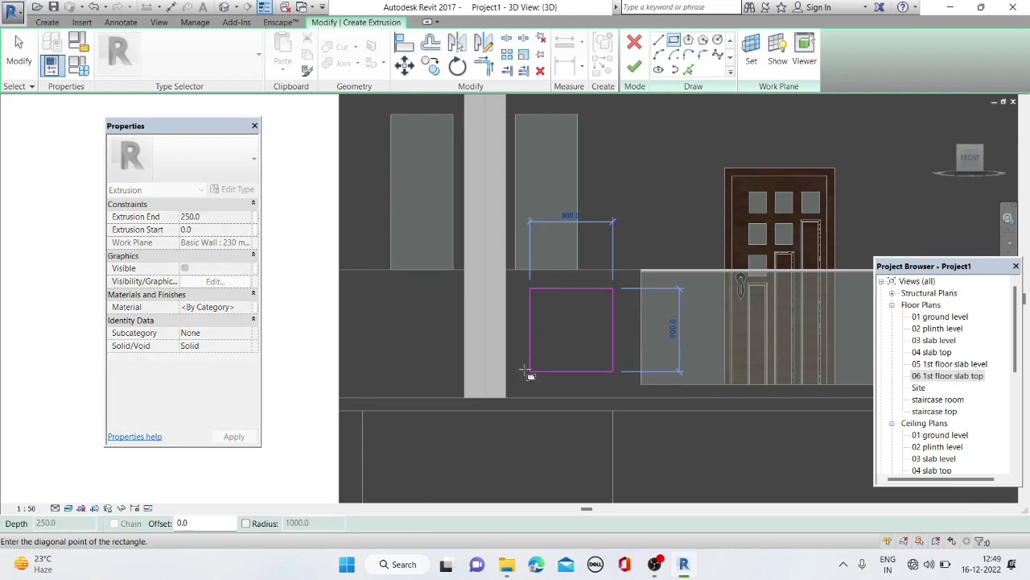
click(528, 371)
key(Escape)
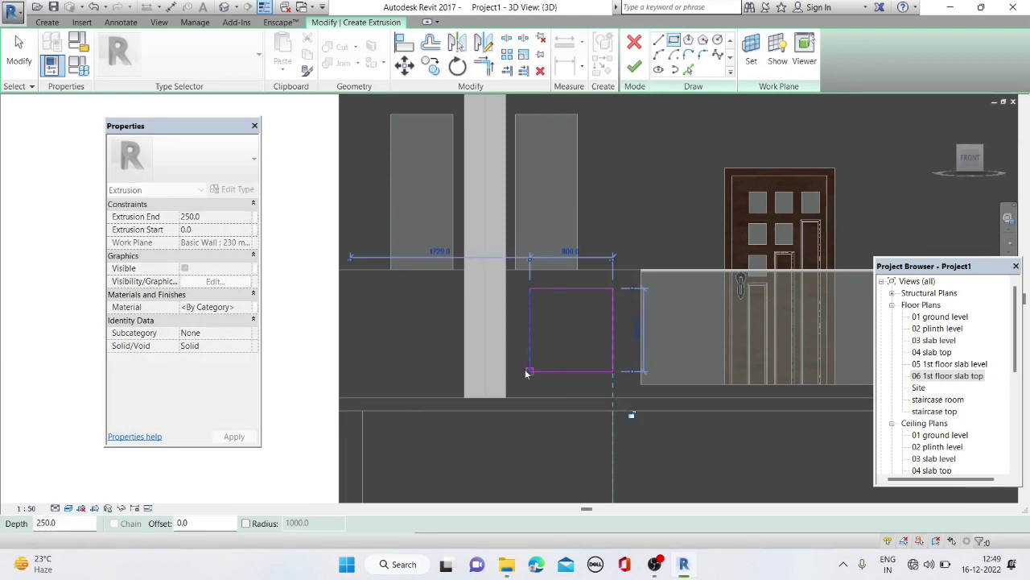
Add inner lines offset 75 from the rectangle's top, bottom and left edges
scroll(540, 352, up, 1)
click(688, 70)
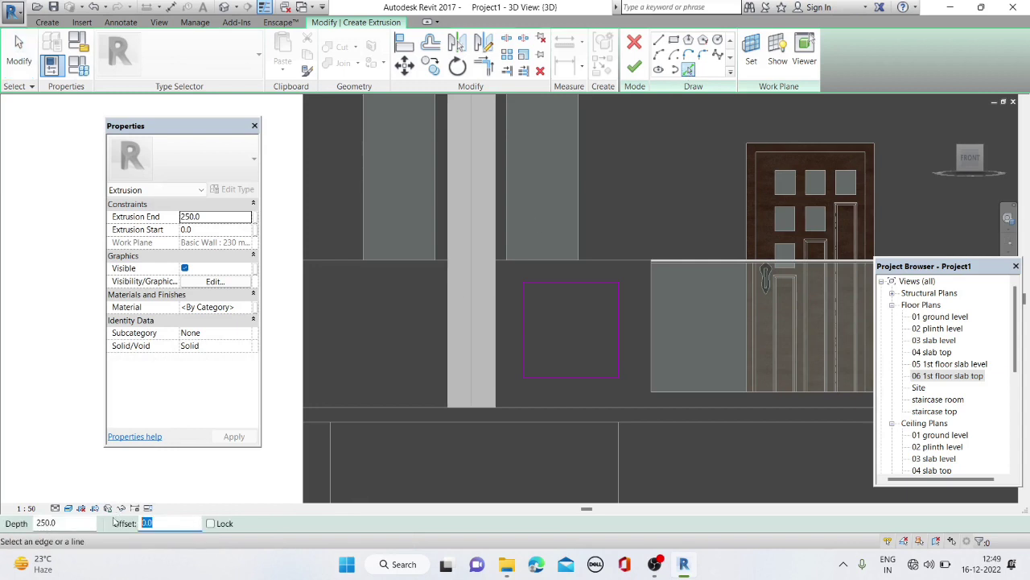
text(150)
key(Return)
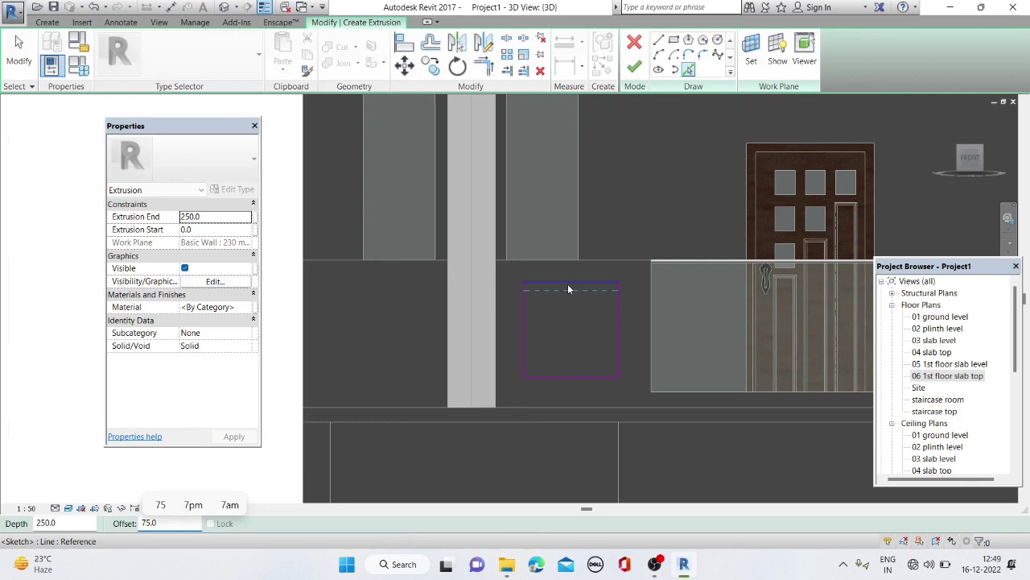
click(568, 288)
click(561, 375)
click(527, 324)
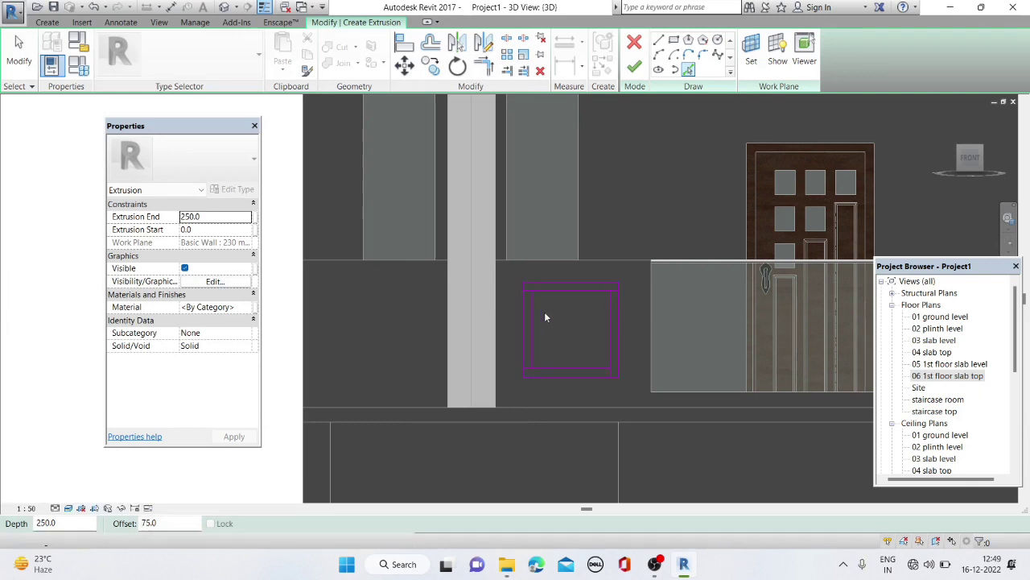
Trim the inner outline lines into closed corners
scroll(531, 293, up, 5)
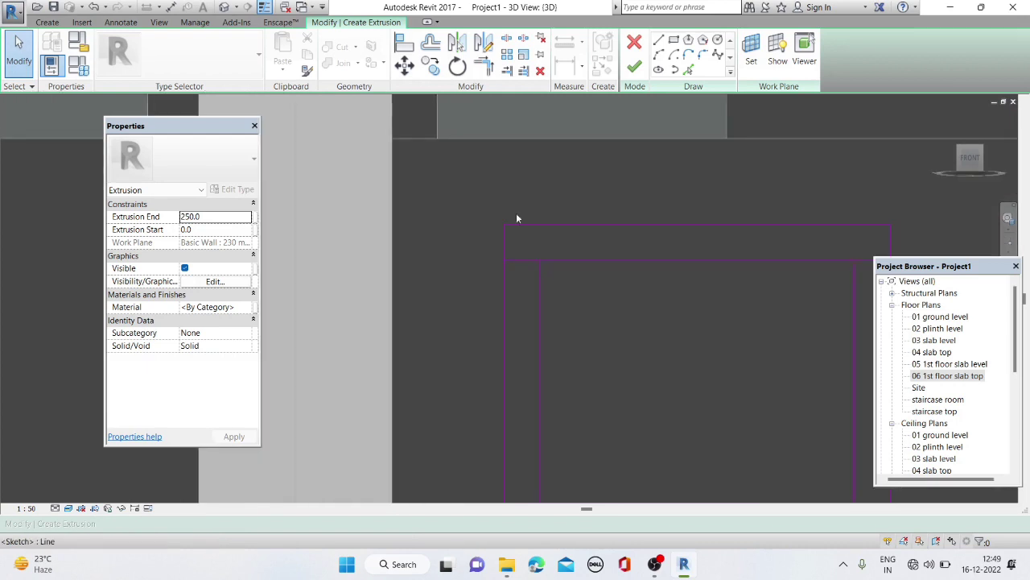
click(484, 66)
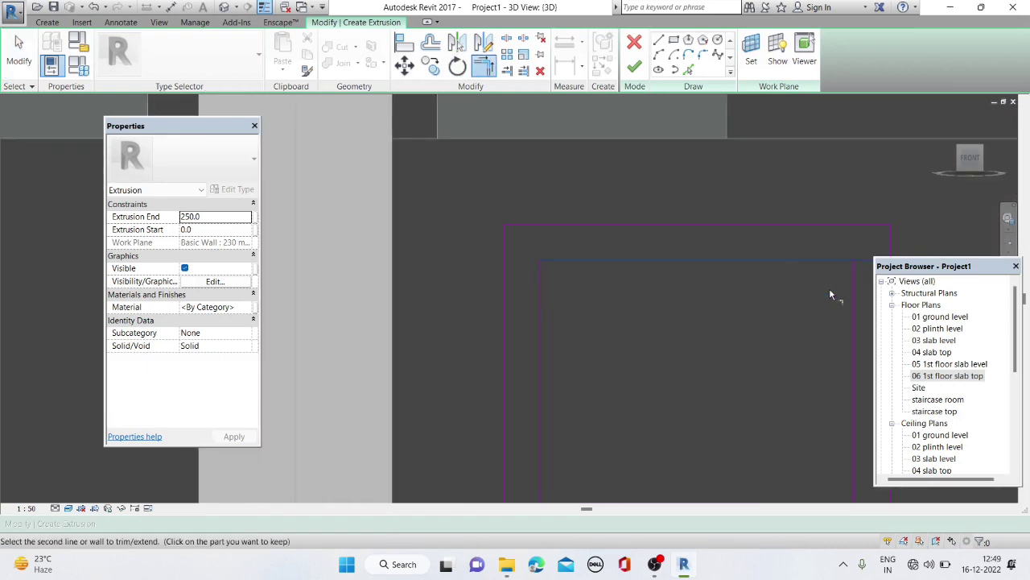
scroll(781, 258, down, 3)
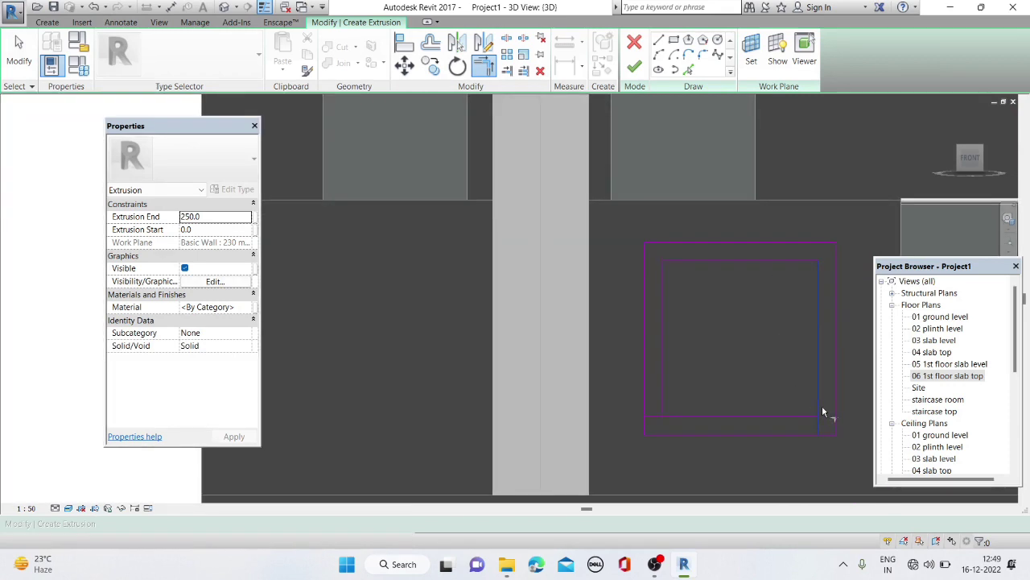
click(796, 418)
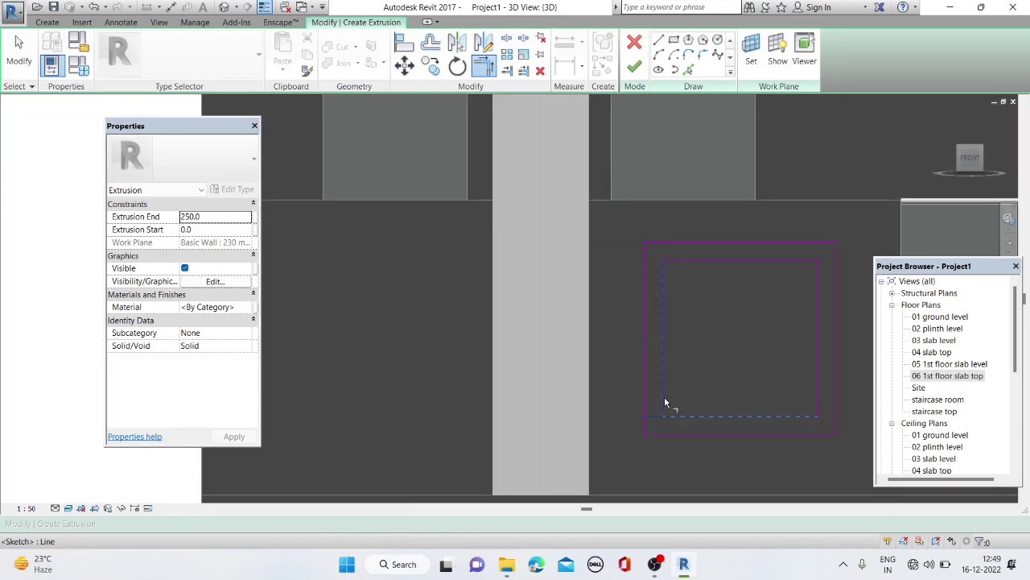
key(Escape)
key(Escape)
scroll(606, 327, down, 2)
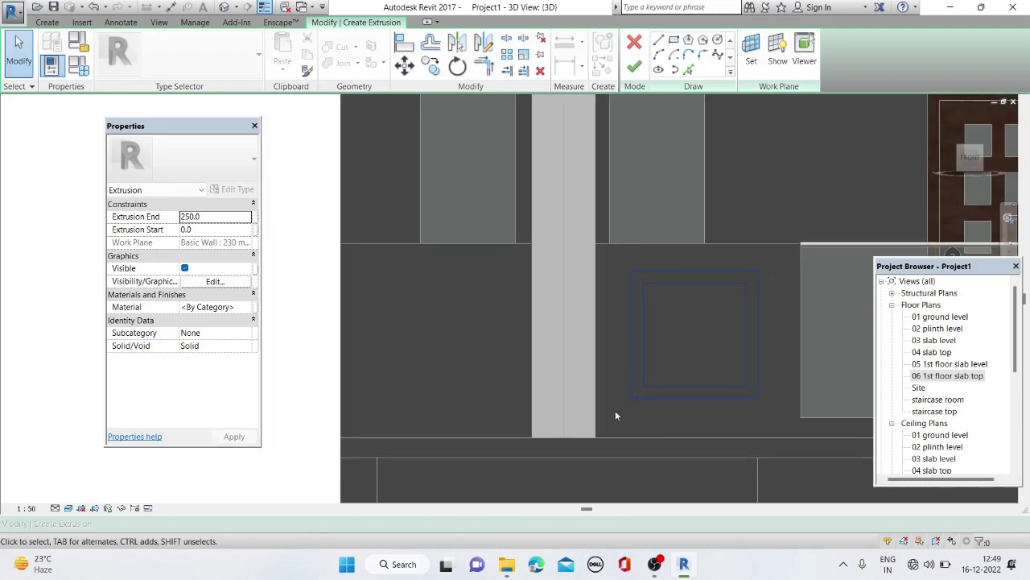
Copy all eight sketch lines to a second spot left of the pillar
drag(615, 415, 395, 91)
click(431, 66)
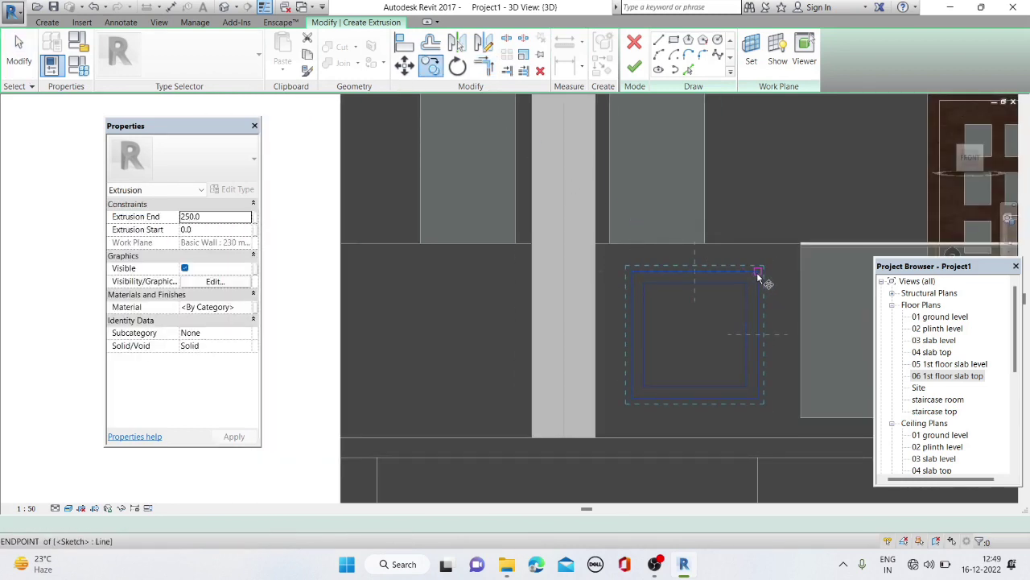
click(761, 274)
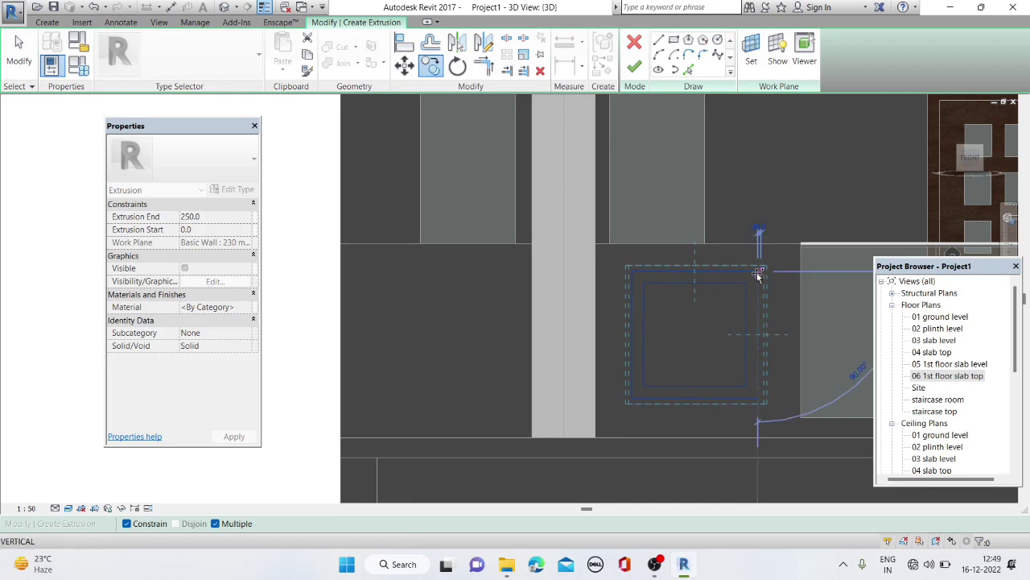
click(503, 276)
scroll(499, 355, down, 2)
scroll(439, 355, down, 2)
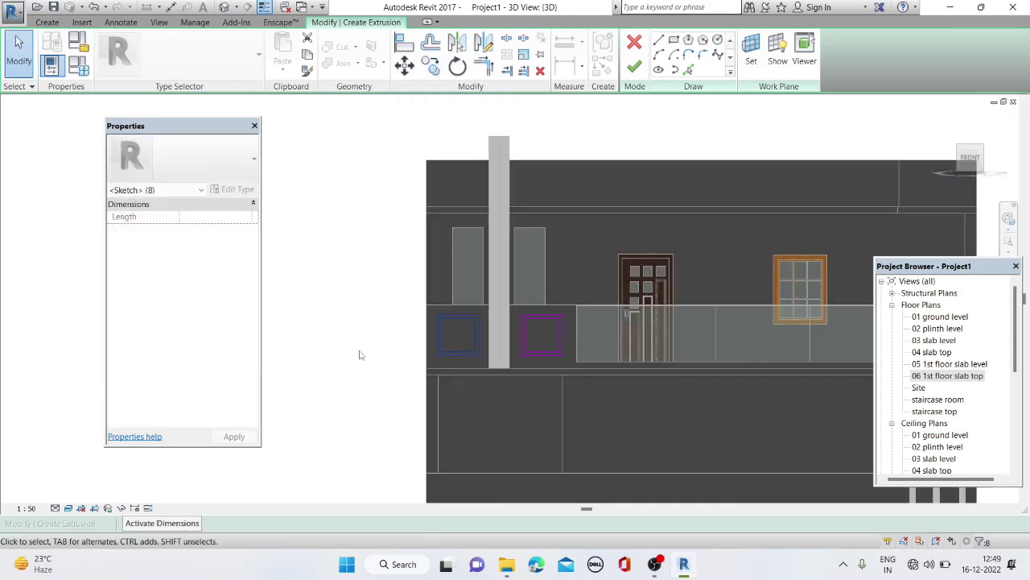
shift+middle_drag(439, 355, 486, 384)
Finish the extrusion sketch and set Extrusion End to 100 for both blocks
click(634, 66)
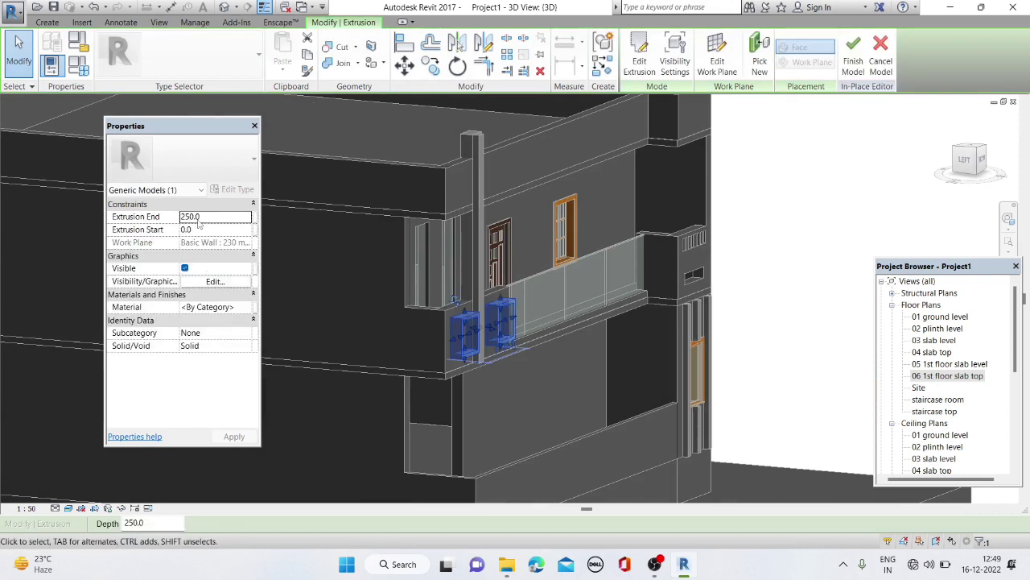
click(204, 217)
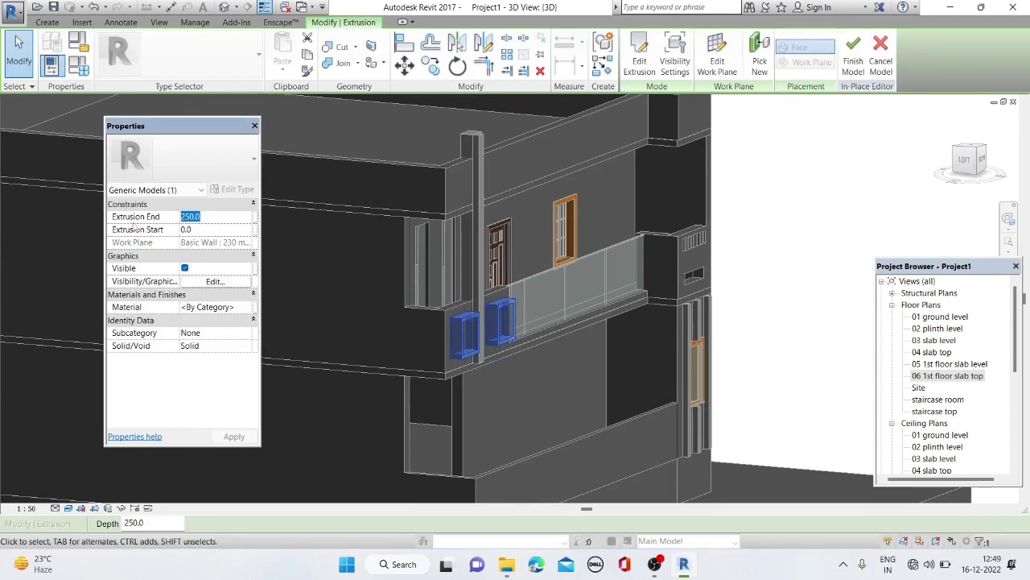
click(235, 436)
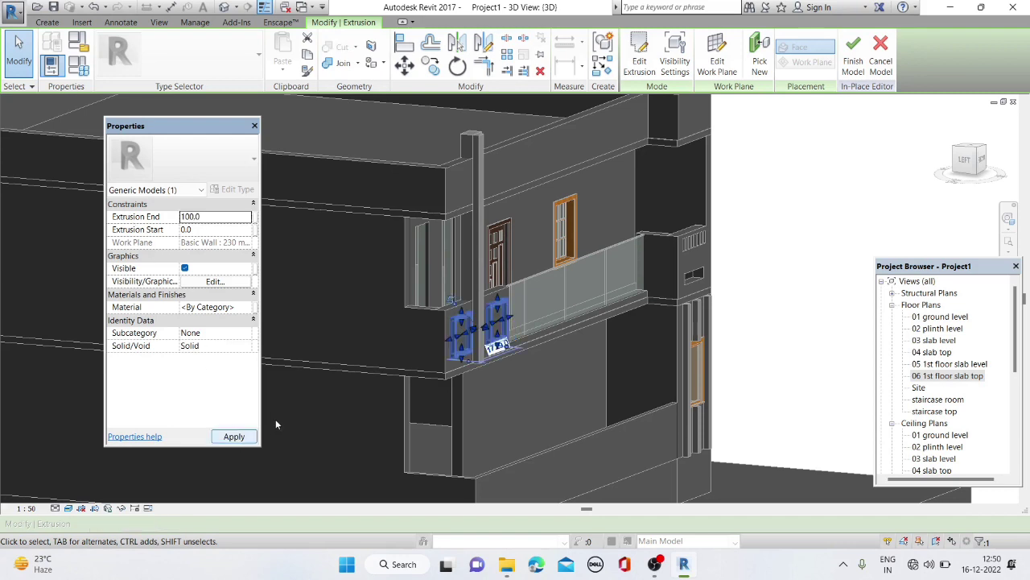
click(454, 412)
Check the whole house from a frontal angle and finish the in-place model
shift+middle_drag(456, 410, 423, 336)
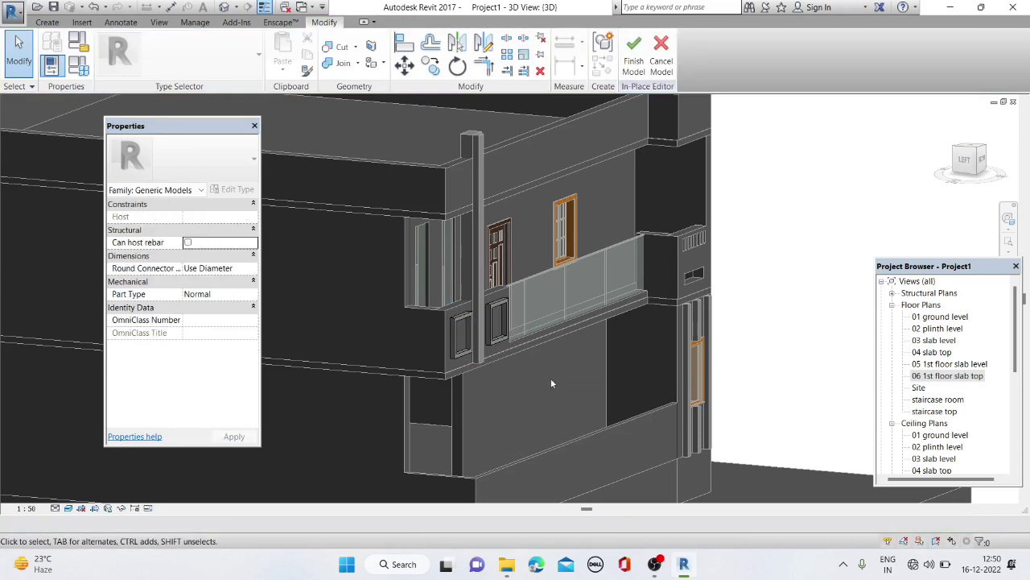
scroll(423, 336, down, 3)
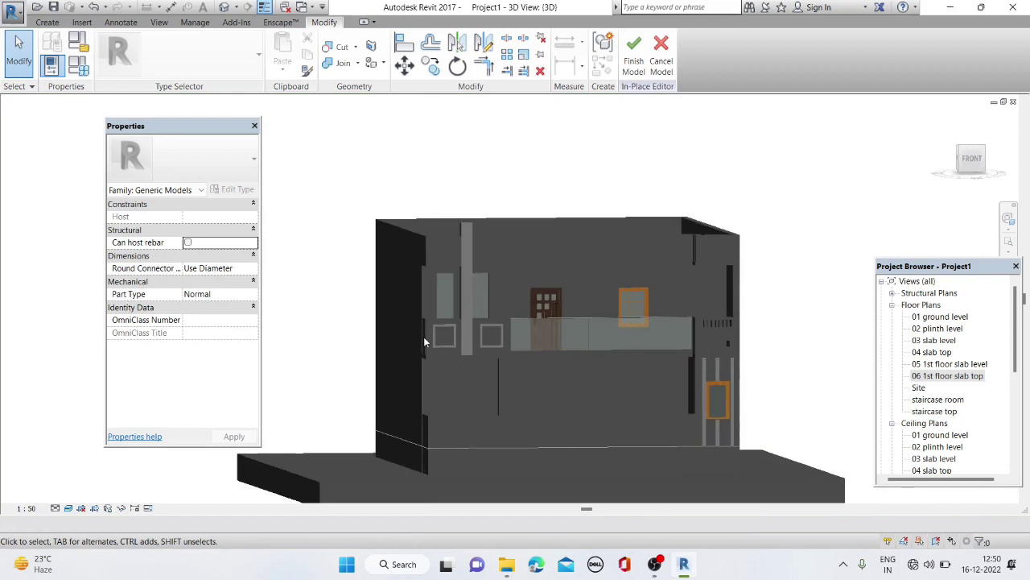
shift+middle_drag(423, 337, 534, 295)
scroll(453, 270, down, 1)
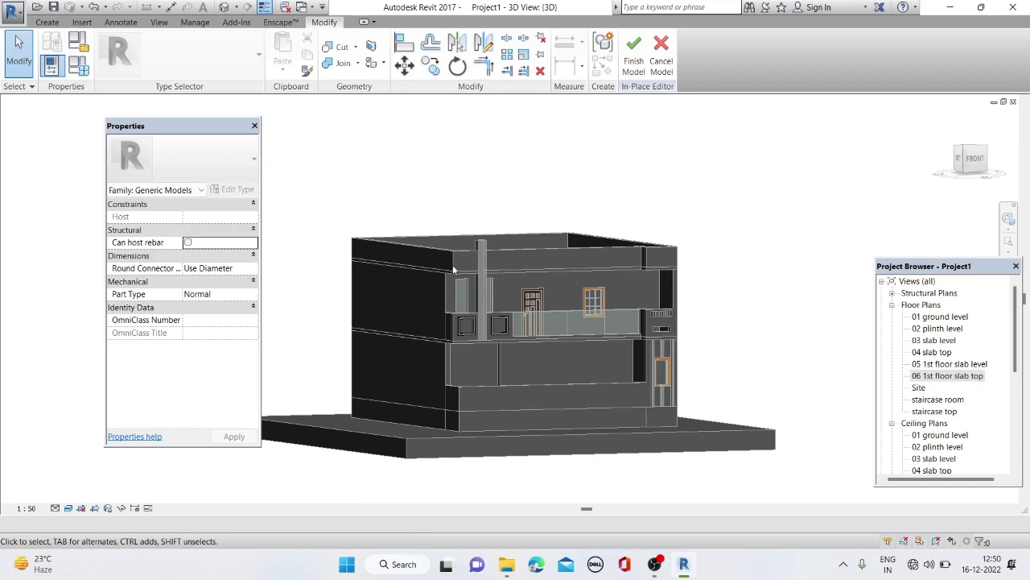
click(633, 61)
Face the house from the front, zoom in on the vents, and select the short top-right wall
click(975, 160)
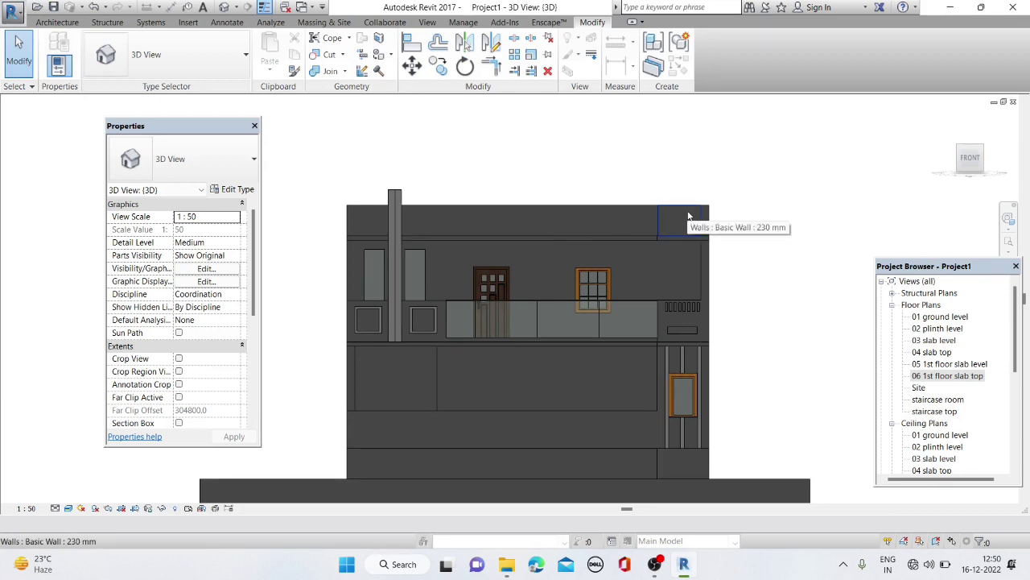
scroll(672, 283, up, 2)
scroll(677, 331, up, 2)
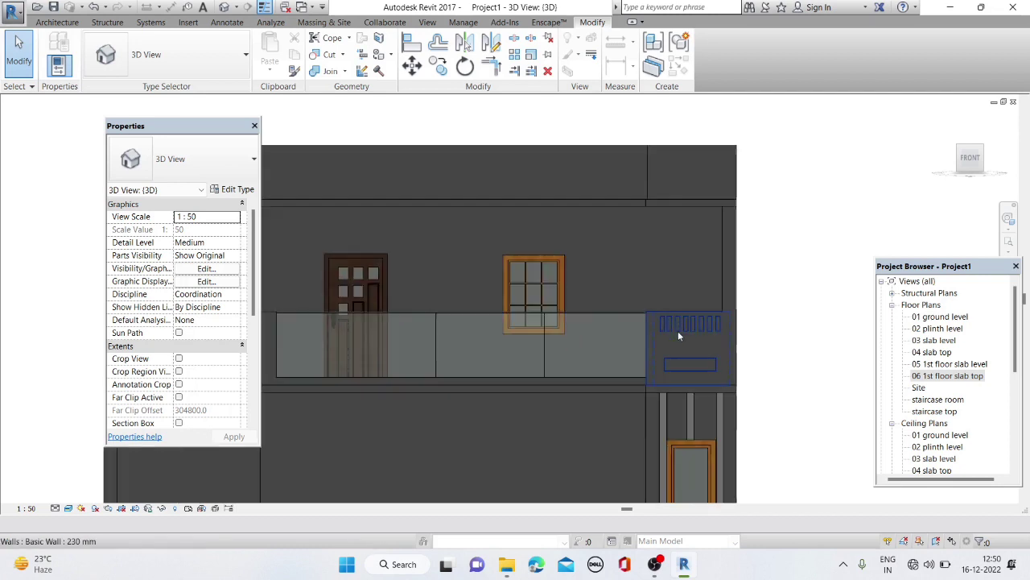
scroll(667, 327, up, 3)
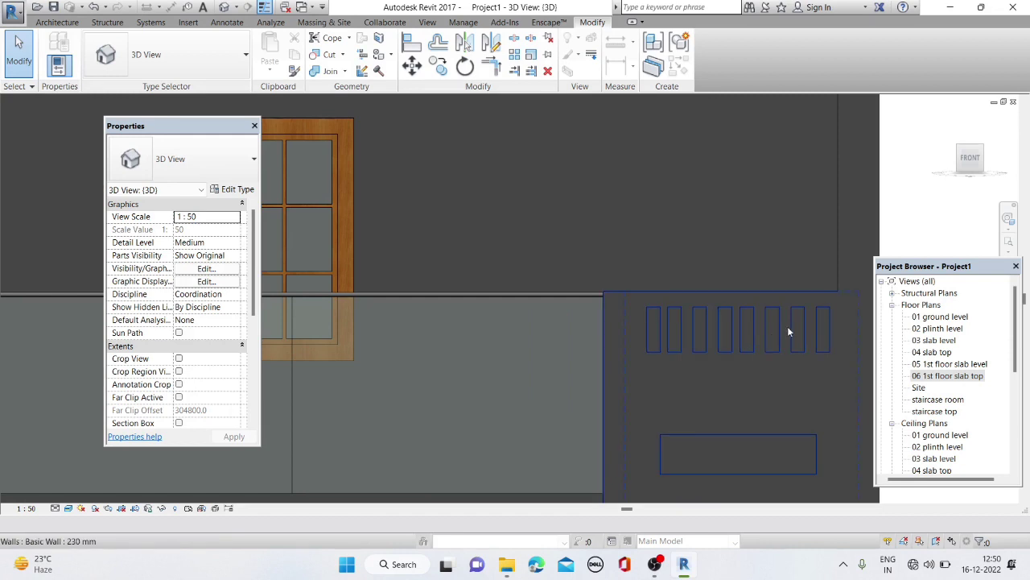
mouse_move(808, 326)
shift+middle_down()
mouse_move(819, 329)
mouse_move(729, 348)
shift+middle_up()
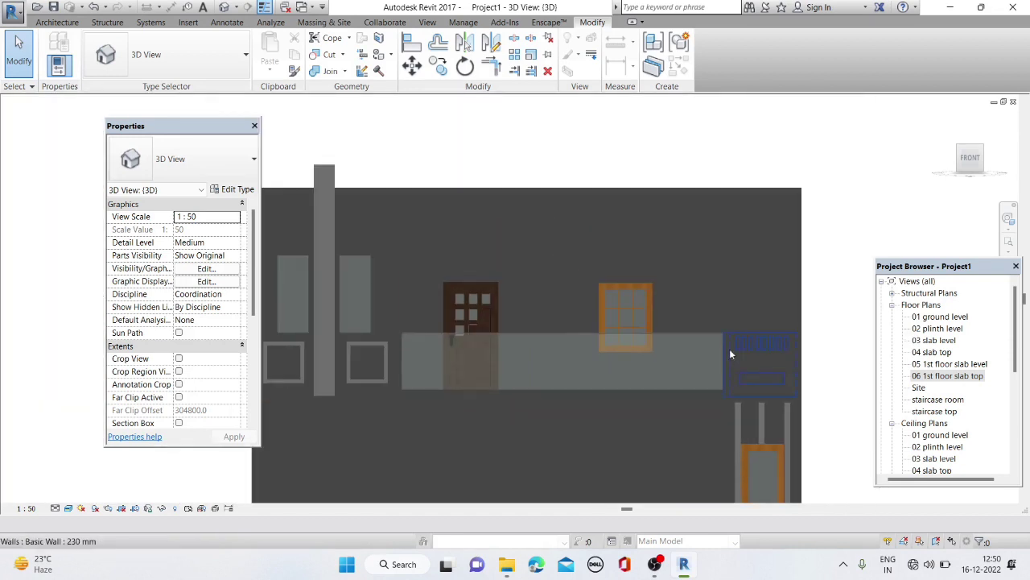
click(775, 190)
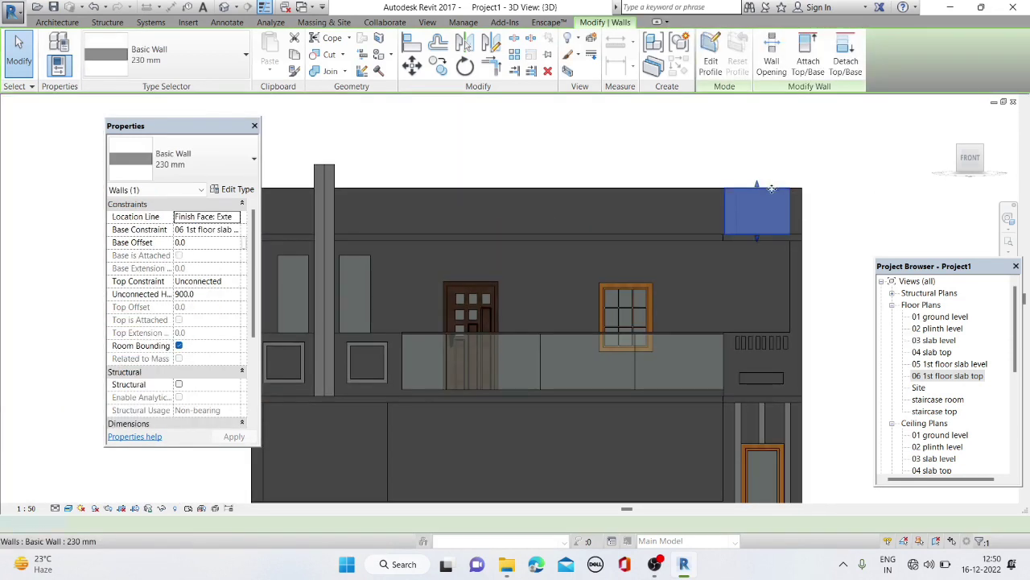
Open the top-right wall's profile and sketch a wide rectangular opening in it
double_click(772, 188)
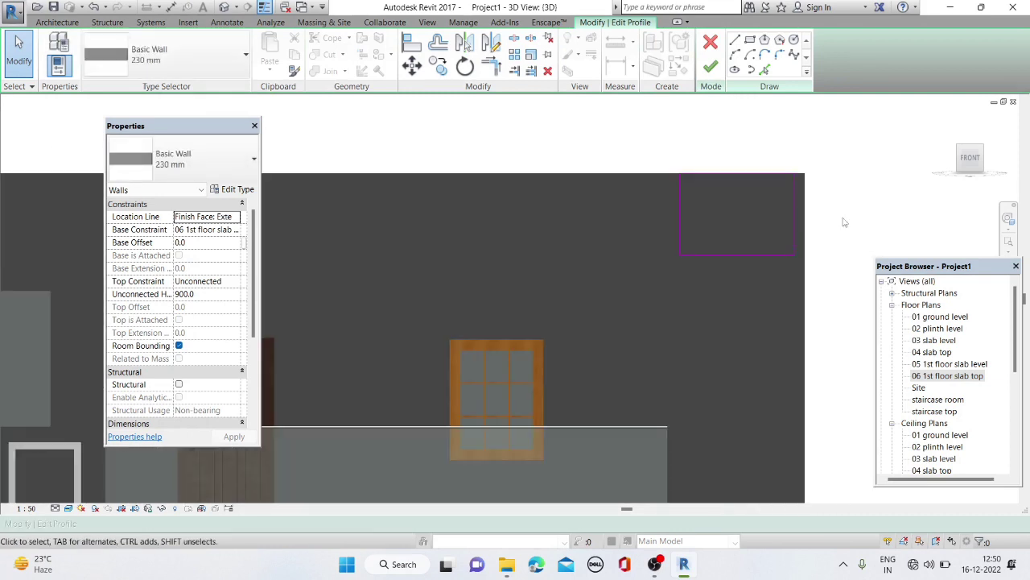
scroll(791, 177, up, 2)
click(749, 39)
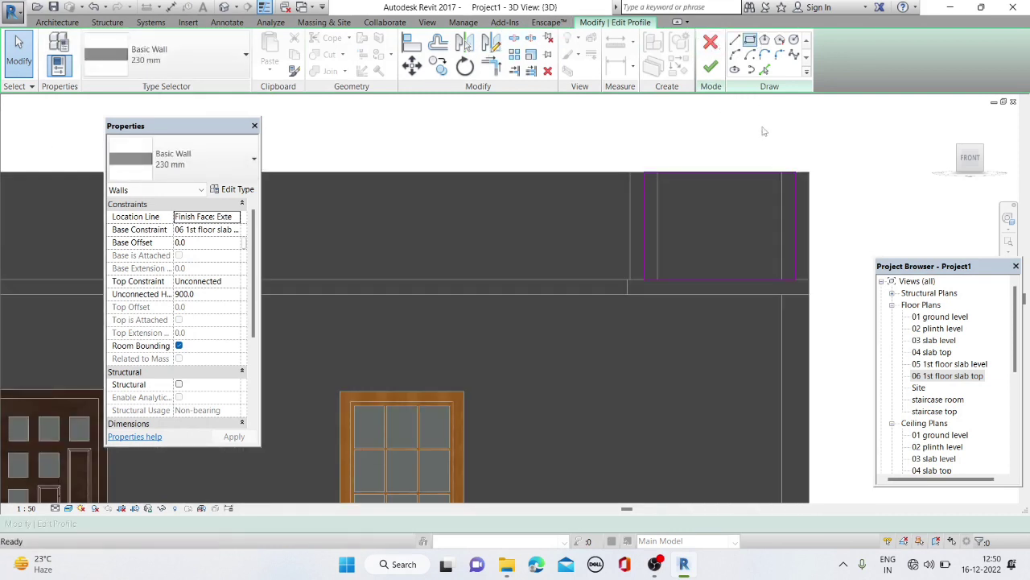
scroll(758, 246, up, 1)
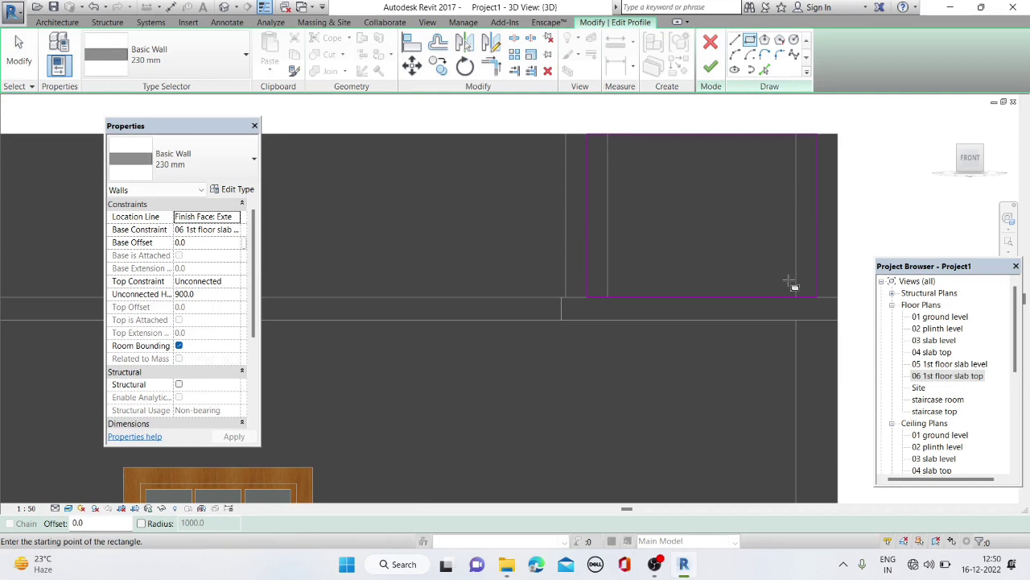
click(796, 152)
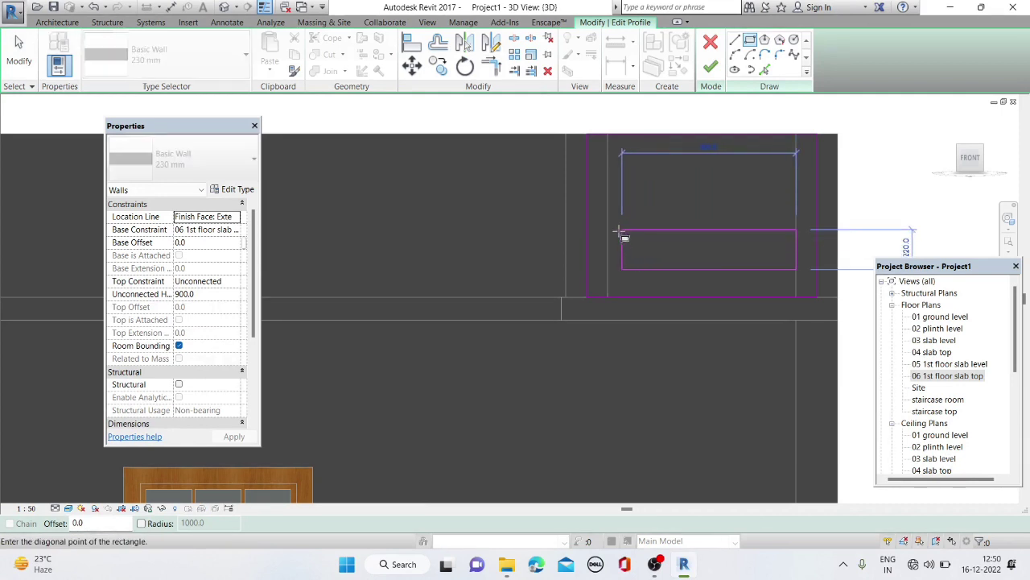
click(620, 233)
Sketch a narrow vertical slot rectangle beside the opening and select its four lines
scroll(619, 237, down, 2)
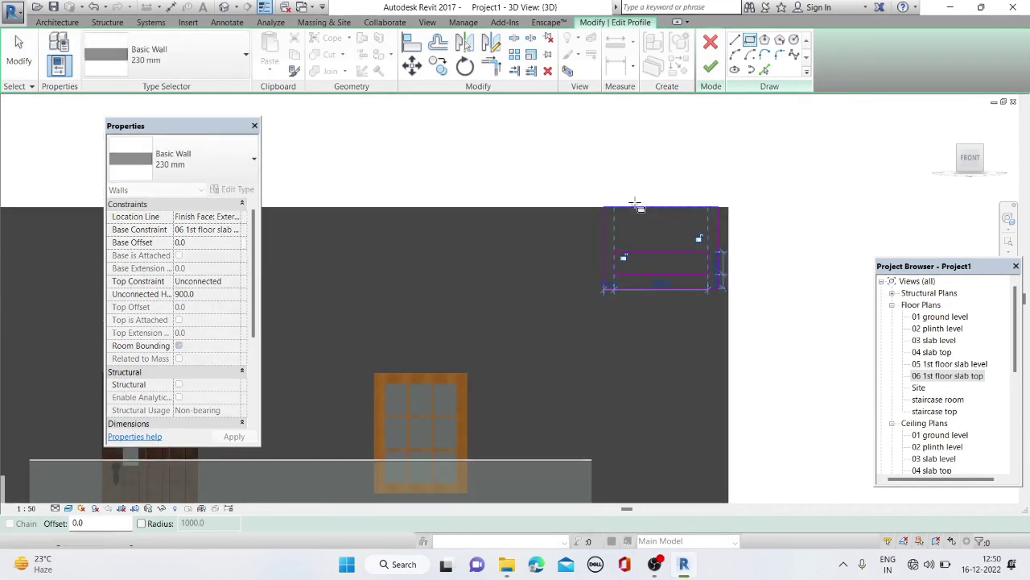
scroll(636, 205, up, 2)
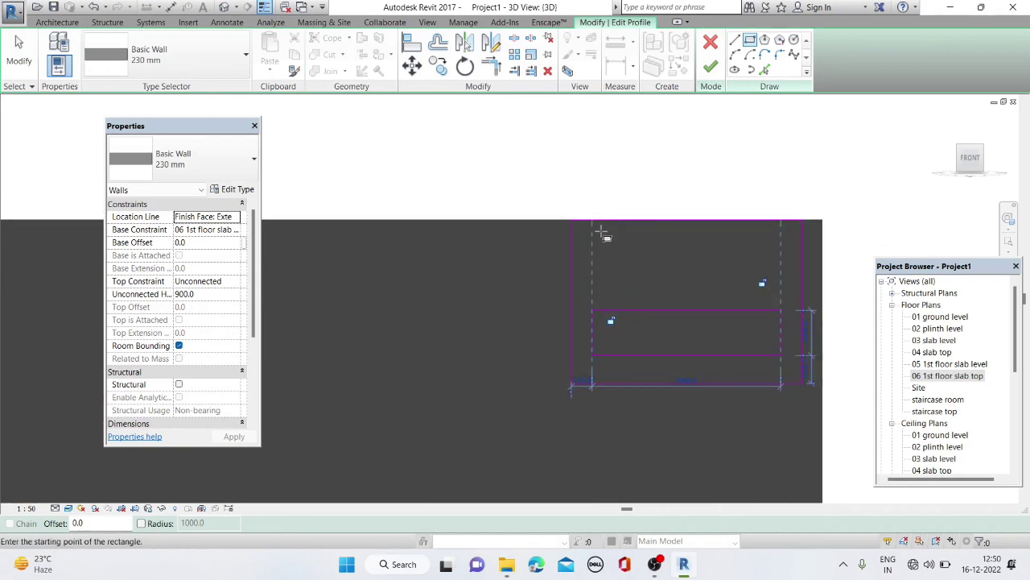
click(597, 230)
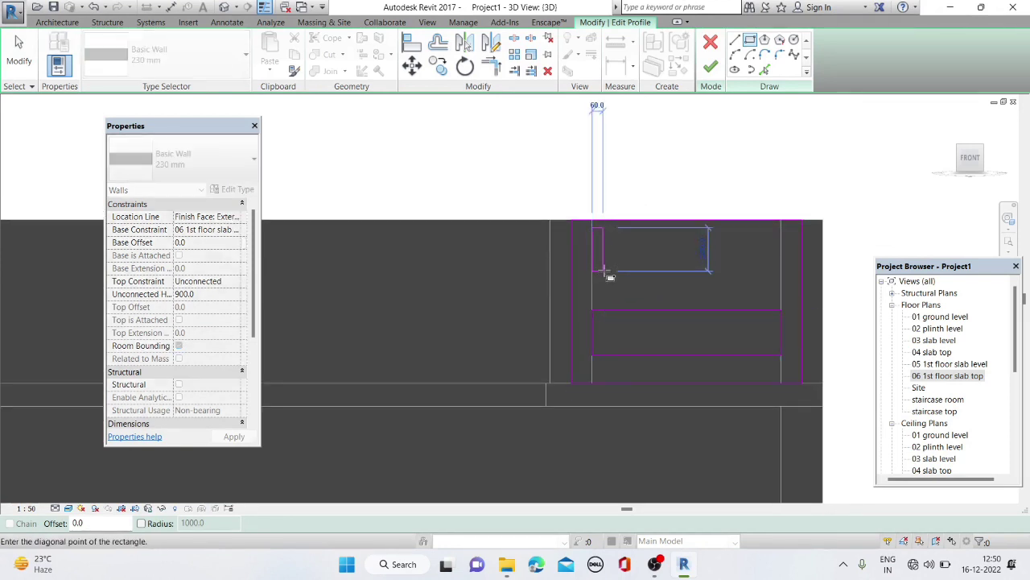
click(604, 271)
scroll(602, 244, up, 1)
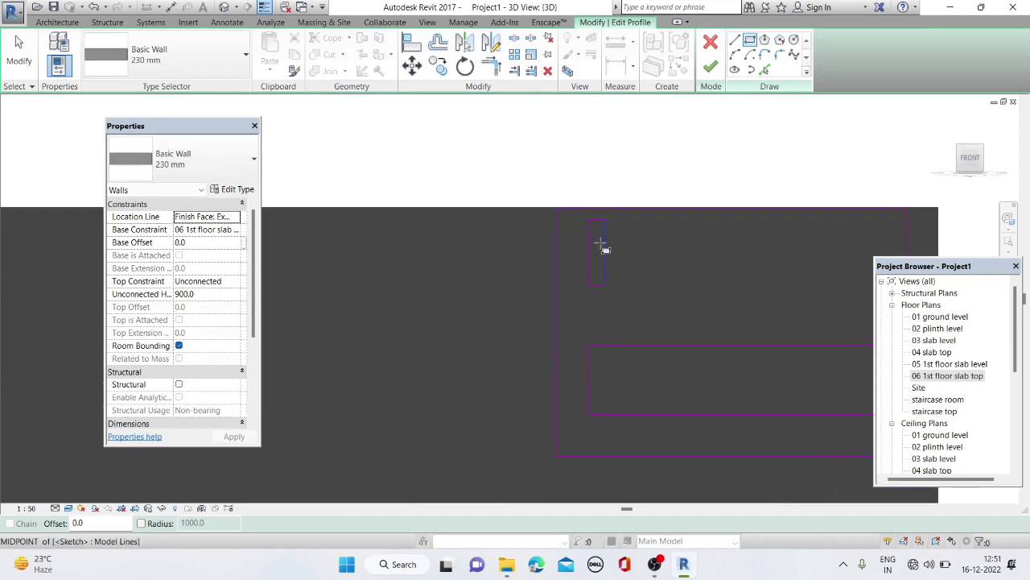
key(Escape)
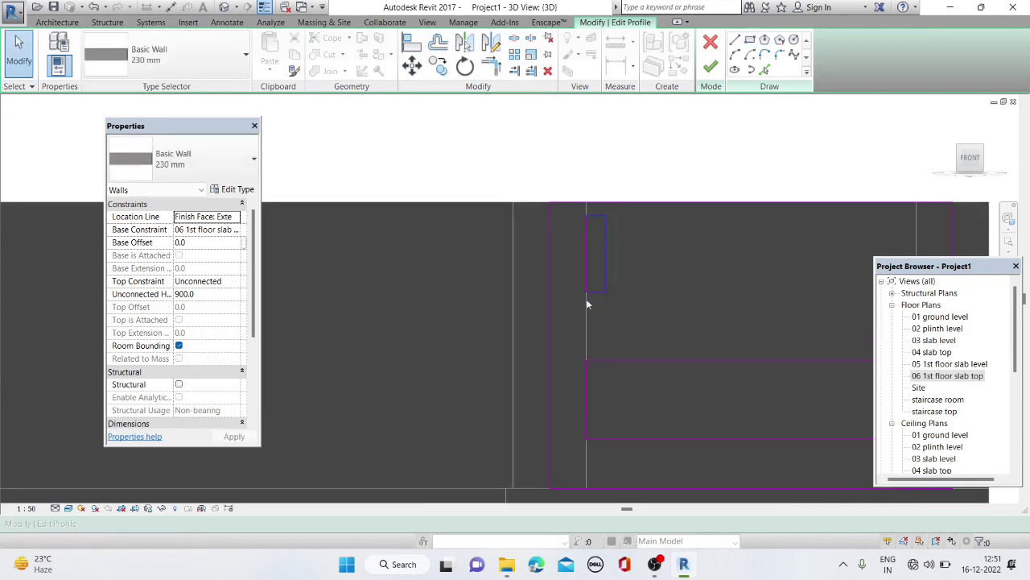
drag(585, 305, 575, 206)
Copy the narrow slot repeatedly along the row above the wide opening
key(m)
key(v)
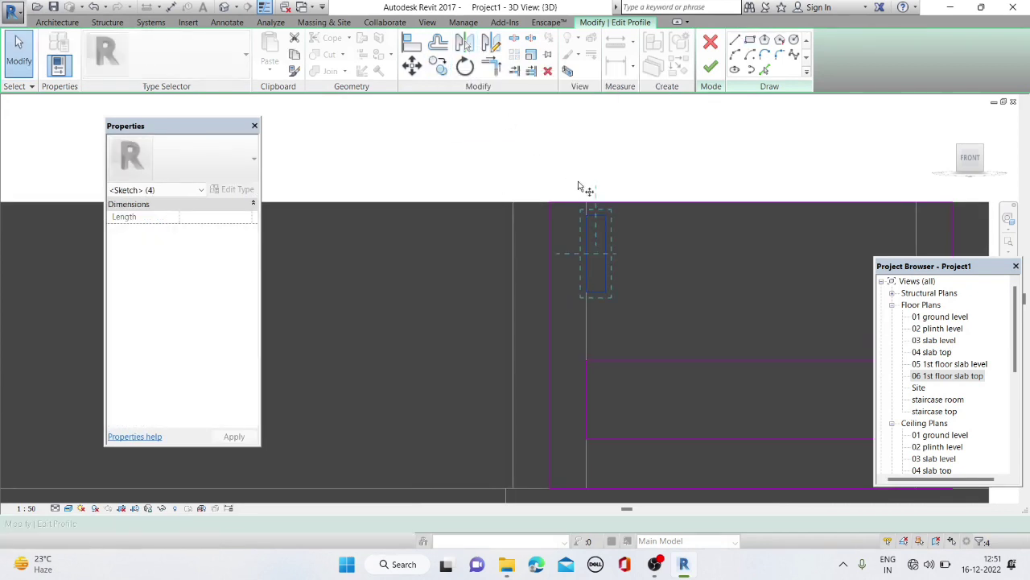
click(588, 212)
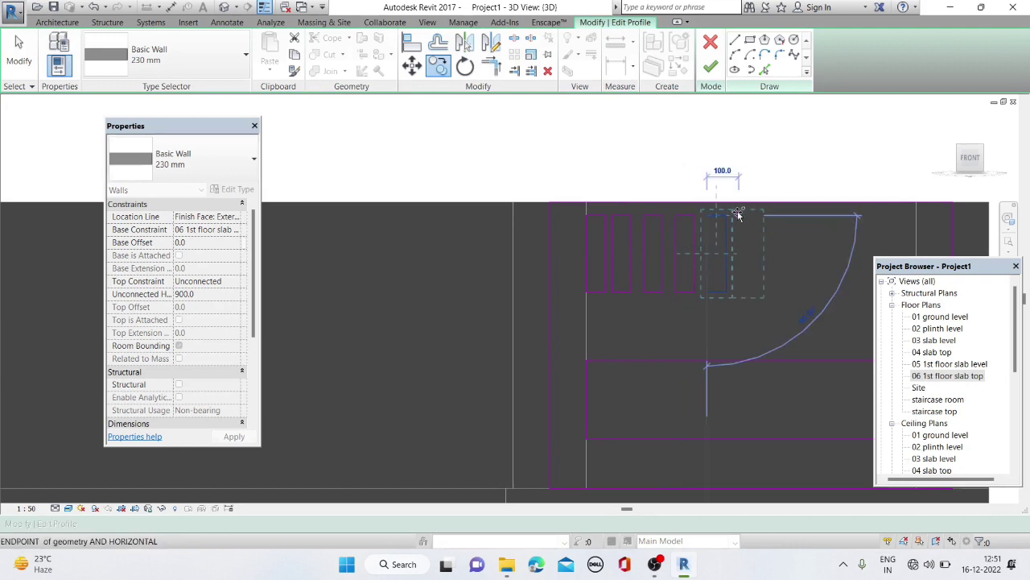
click(830, 211)
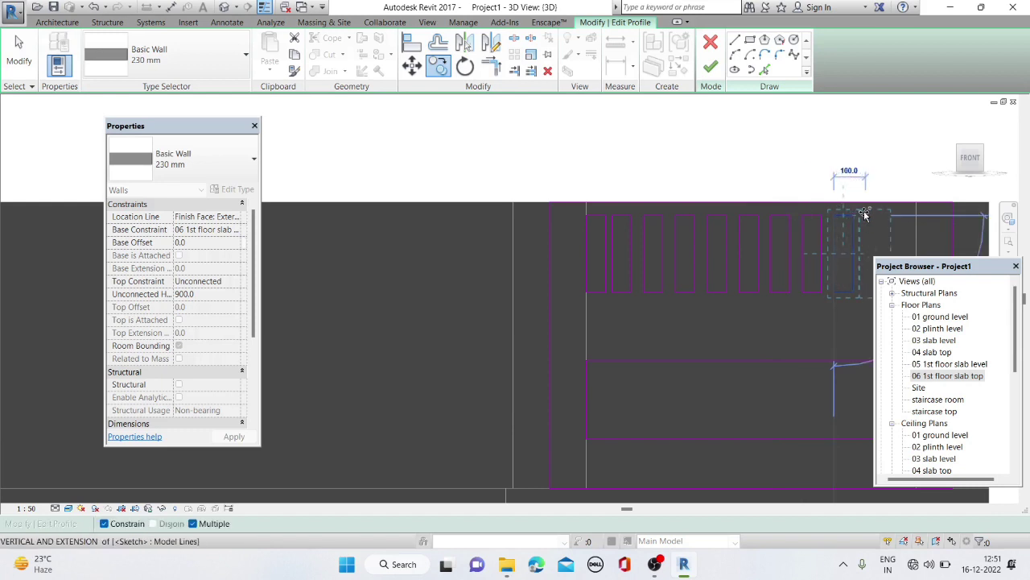
key(Escape)
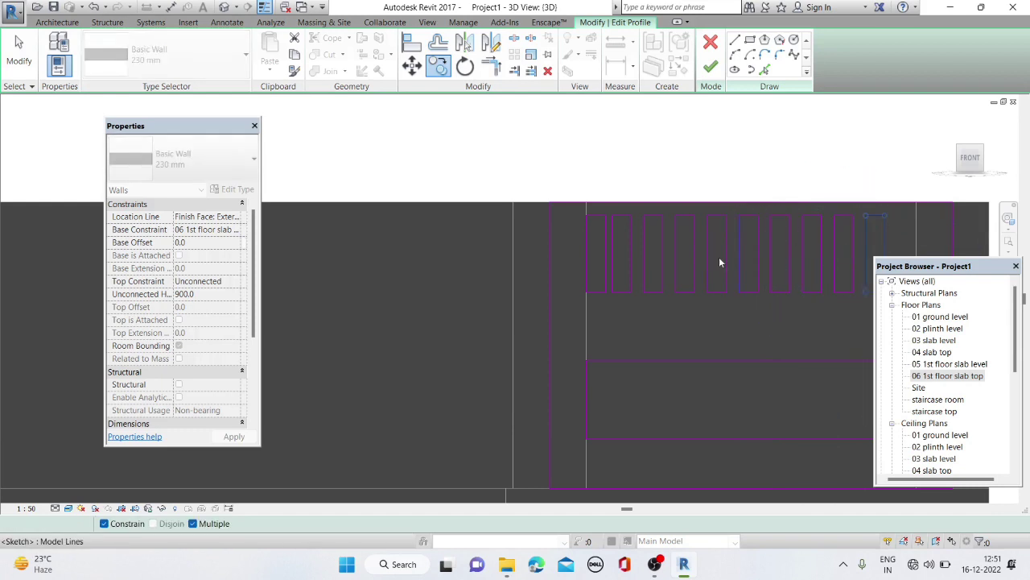
key(Escape)
Nudge the row of slot rectangles slightly to the right
scroll(563, 258, down, 1)
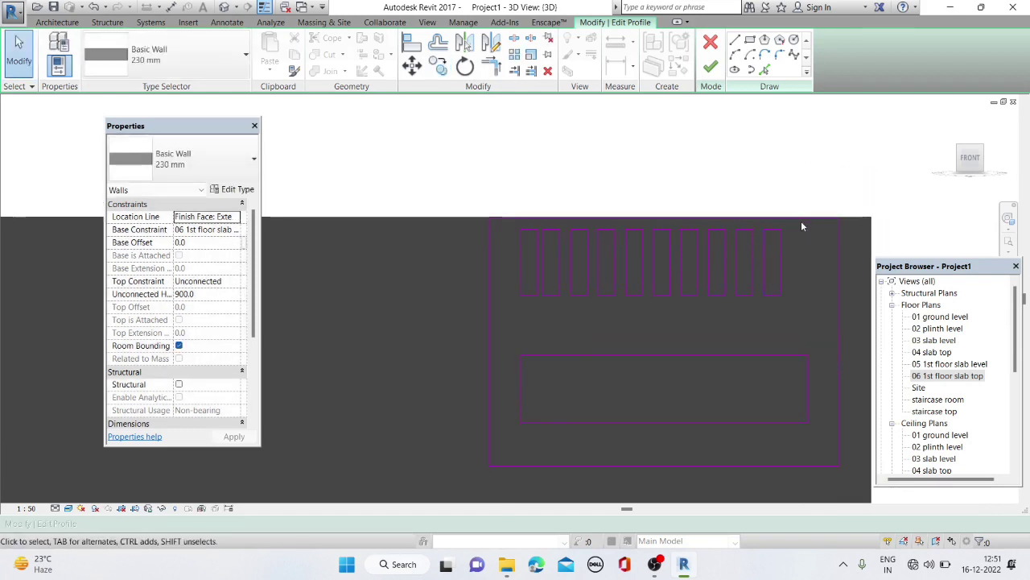
drag(792, 236, 706, 309)
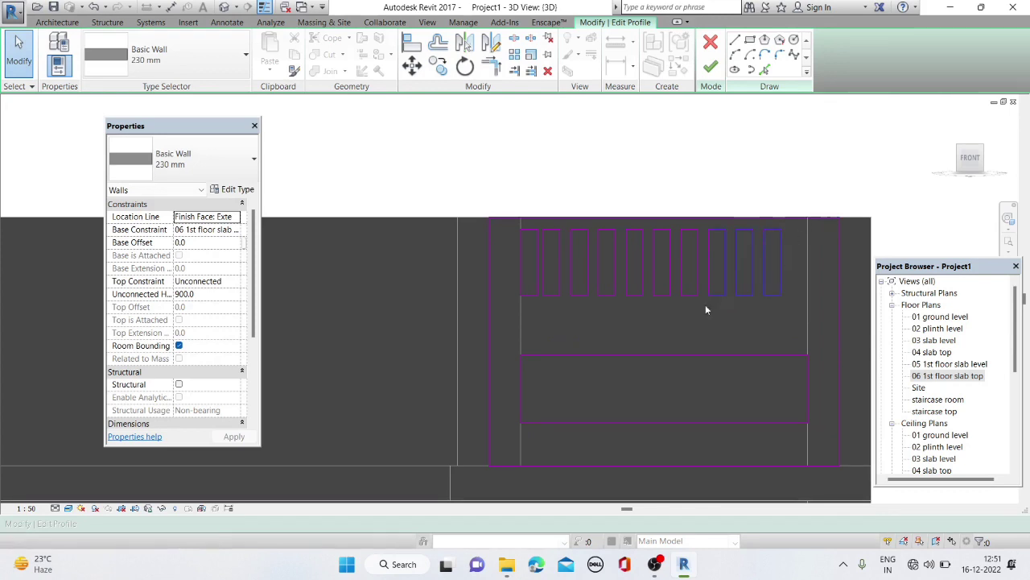
key(Right)
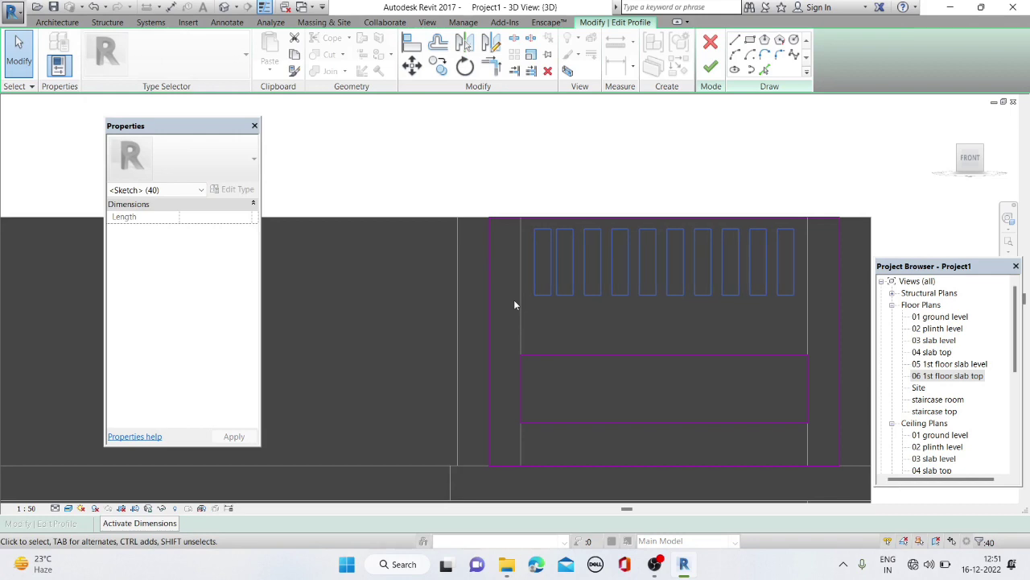
key(Escape)
Finish the slotted wall profile, cancelling the first joining error and choosing Unjoin Elements the second time
click(709, 66)
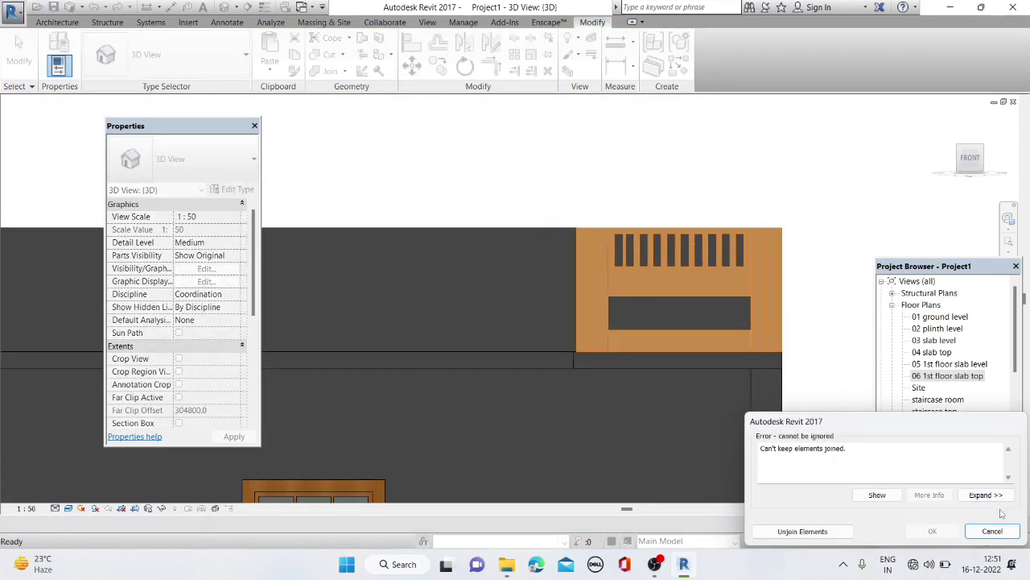
click(992, 532)
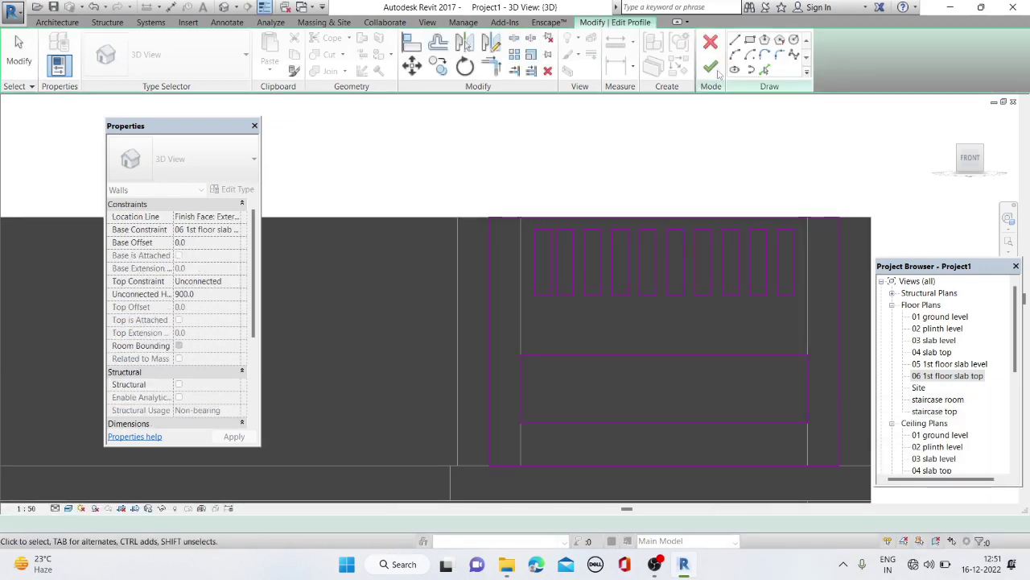
click(712, 67)
scroll(700, 217, down, 2)
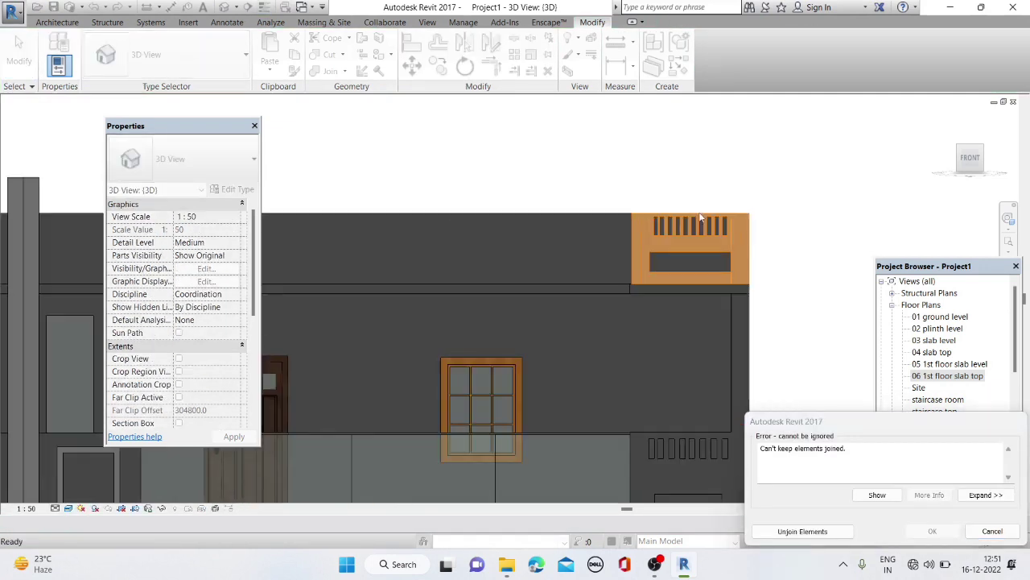
scroll(644, 216, up, 1)
scroll(651, 214, up, 1)
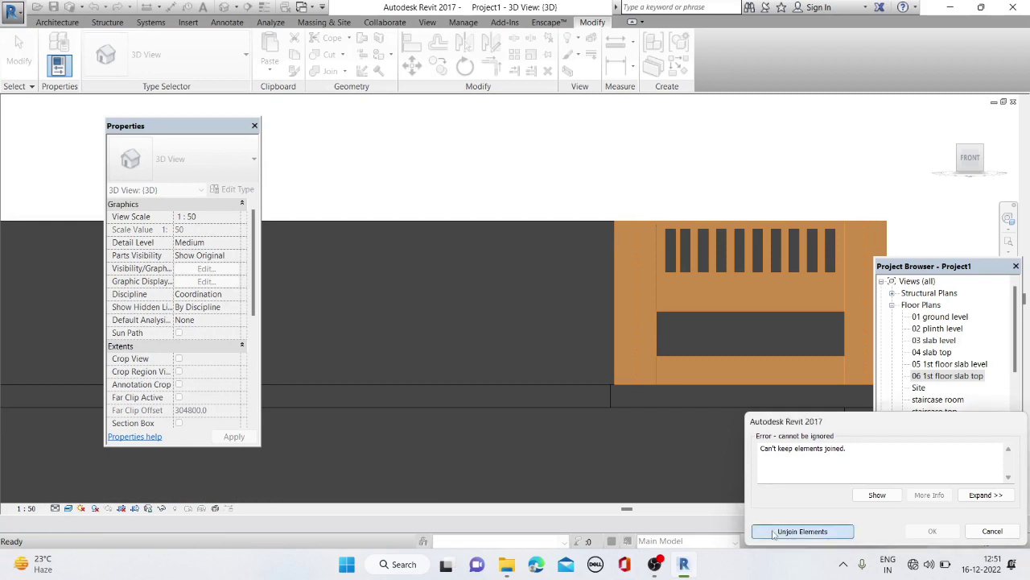
click(775, 530)
Orbit around the slotted wall in 3D, then open the 04 slab top floor plan
click(510, 220)
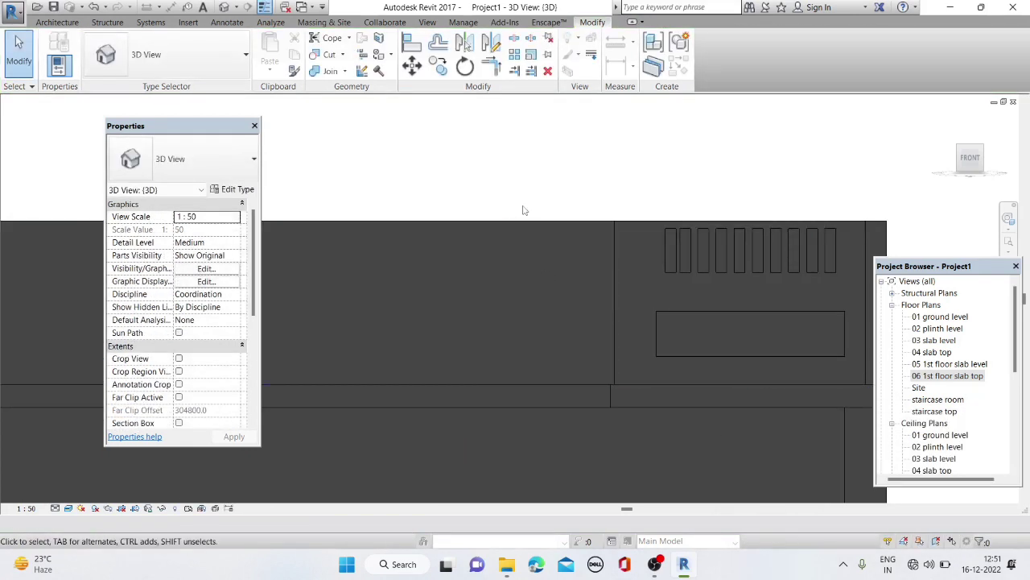
shift+middle_drag(536, 211, 559, 242)
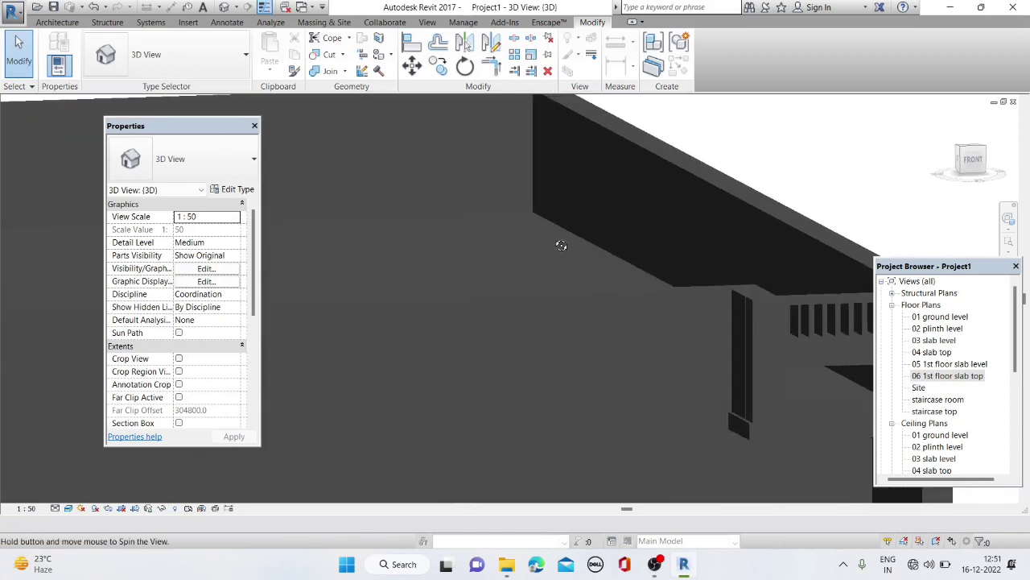
shift+middle_drag(750, 394, 733, 432)
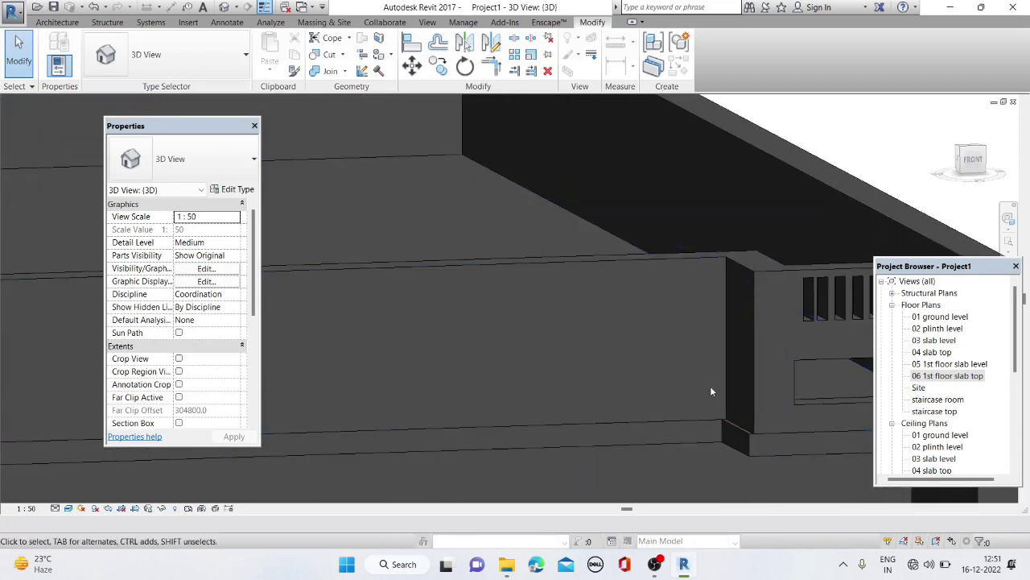
click(747, 265)
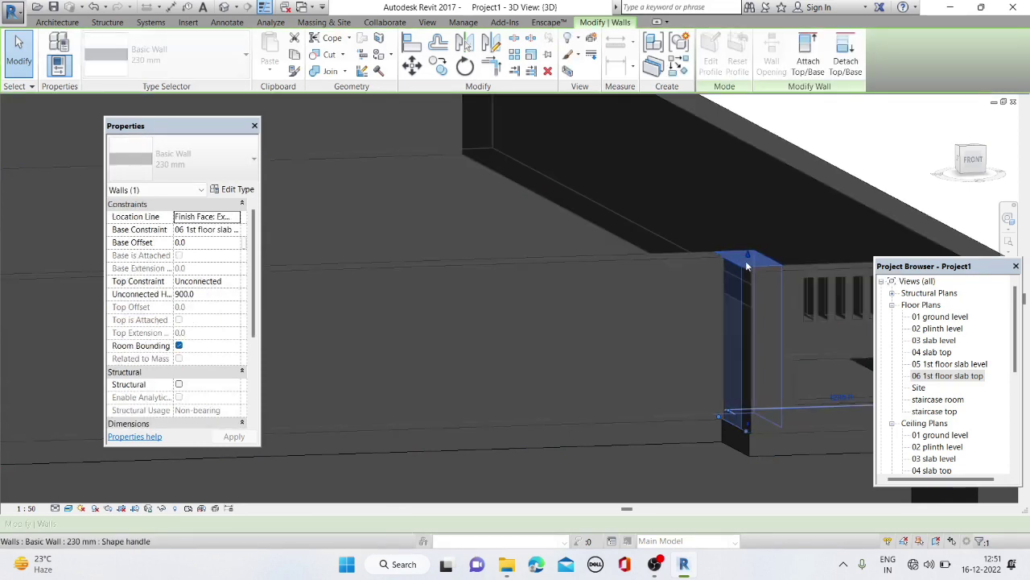
key(Escape)
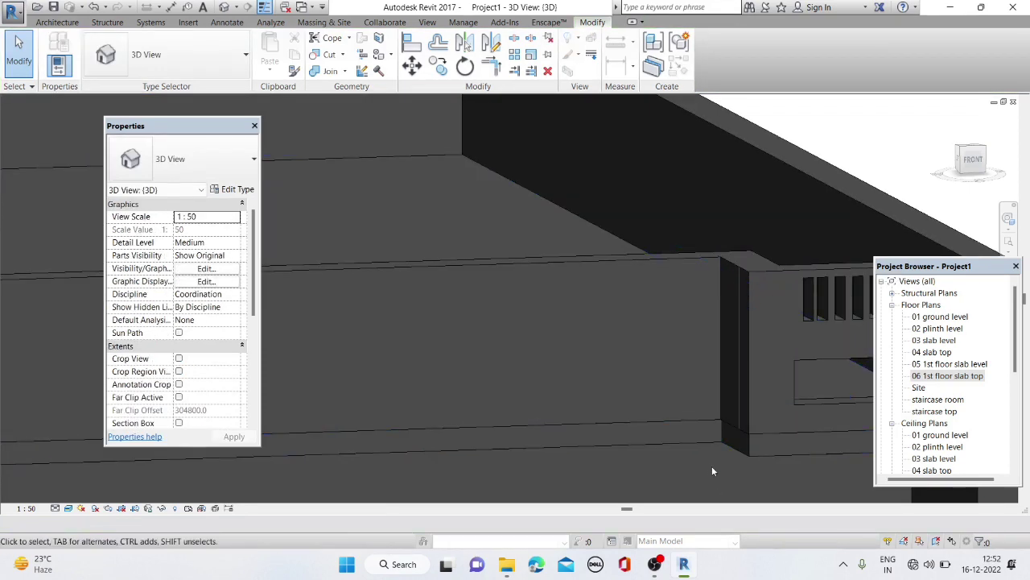
mouse_move(720, 475)
shift+middle_down()
mouse_move(771, 479)
mouse_move(704, 360)
mouse_move(696, 396)
mouse_move(590, 329)
mouse_move(609, 271)
mouse_move(640, 316)
mouse_move(641, 290)
shift+middle_up()
scroll(641, 314, down, 3)
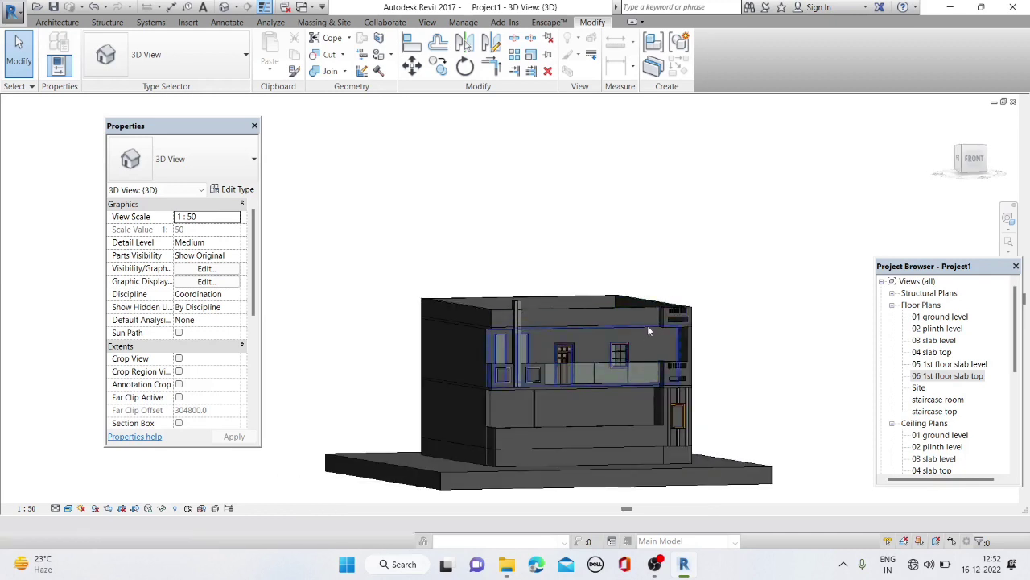
scroll(652, 333, up, 2)
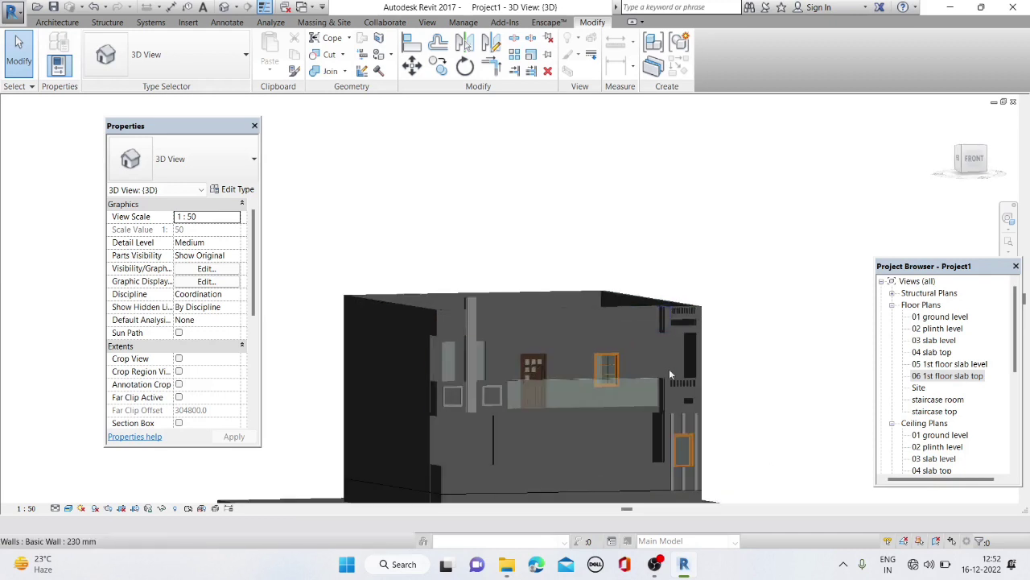
double_click(935, 352)
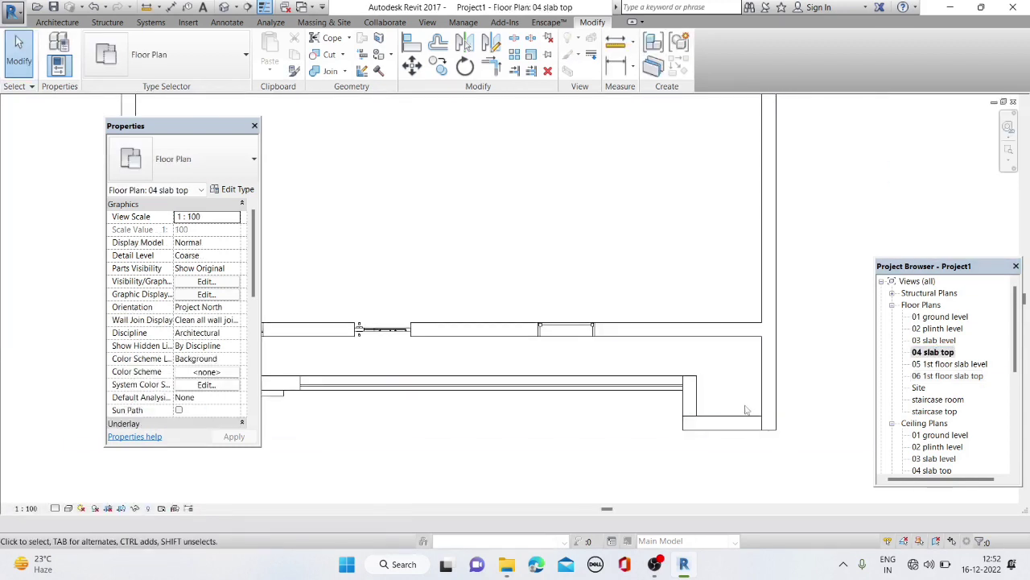
Start an architectural wall using the Curtain Wall type with 200 Unconnected Height
click(57, 22)
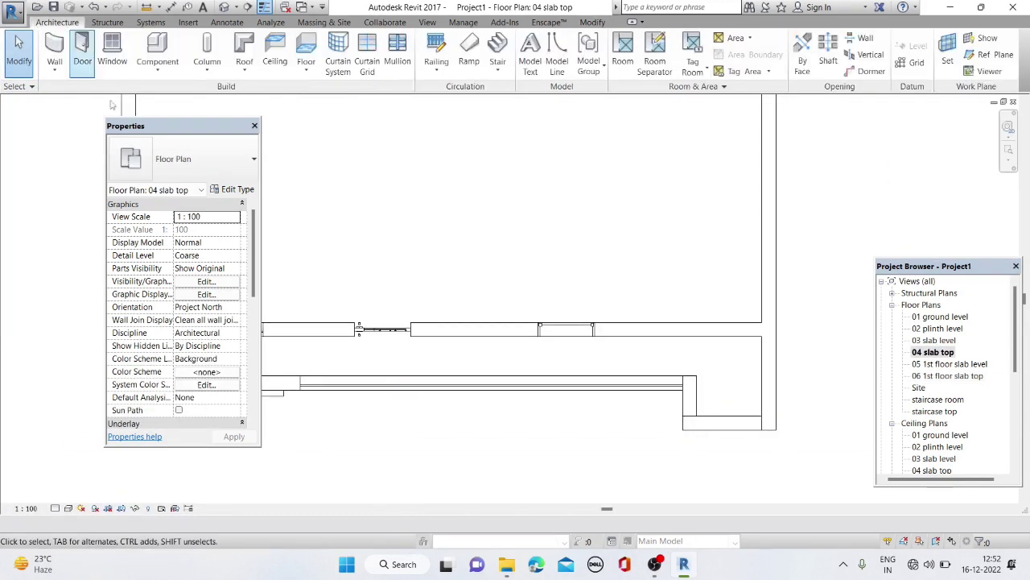
click(55, 68)
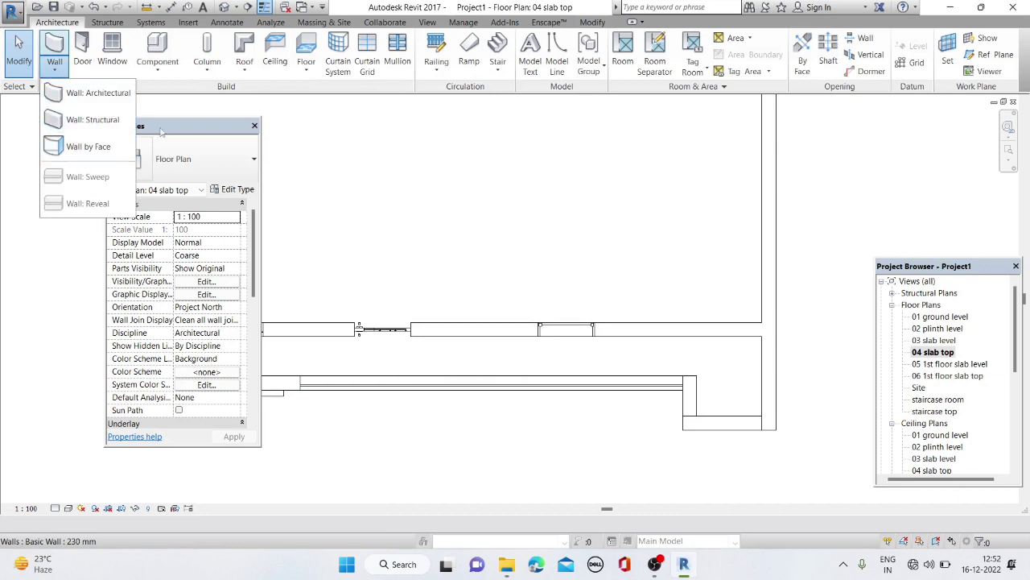
click(89, 92)
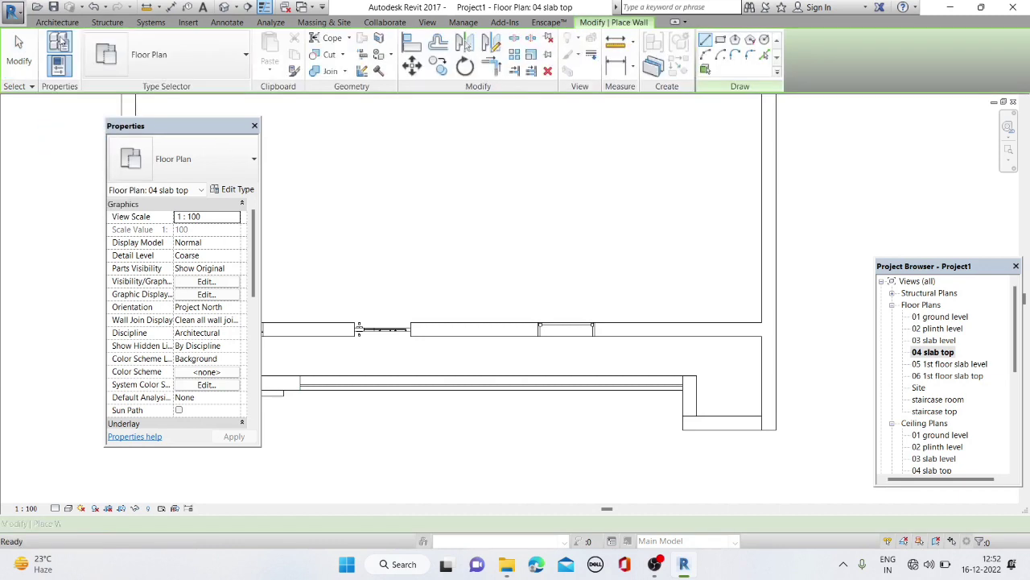
click(776, 151)
scroll(177, 236, down, 1)
scroll(180, 266, down, 2)
scroll(182, 281, down, 2)
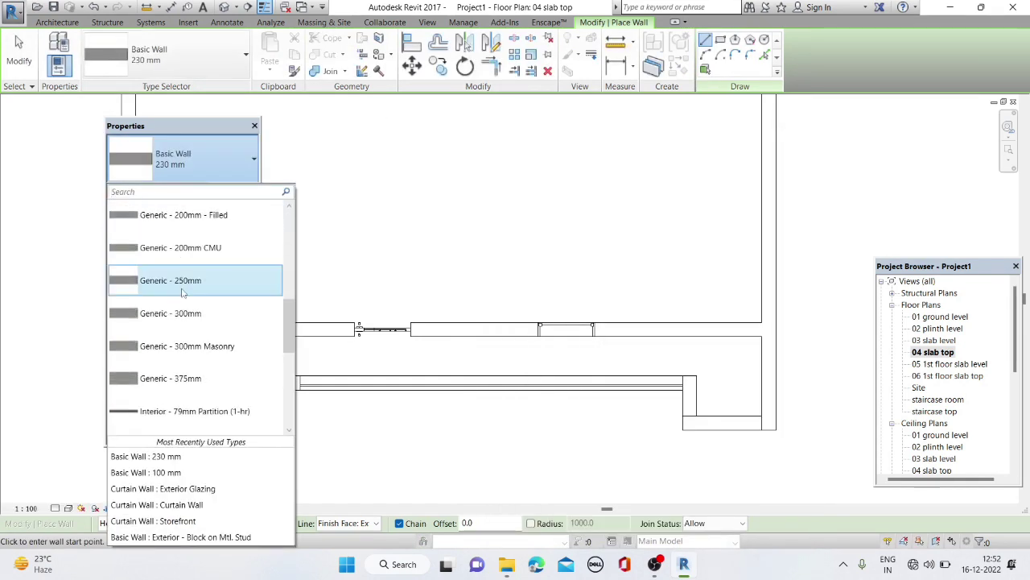
scroll(182, 293, down, 2)
scroll(182, 293, down, 3)
click(184, 308)
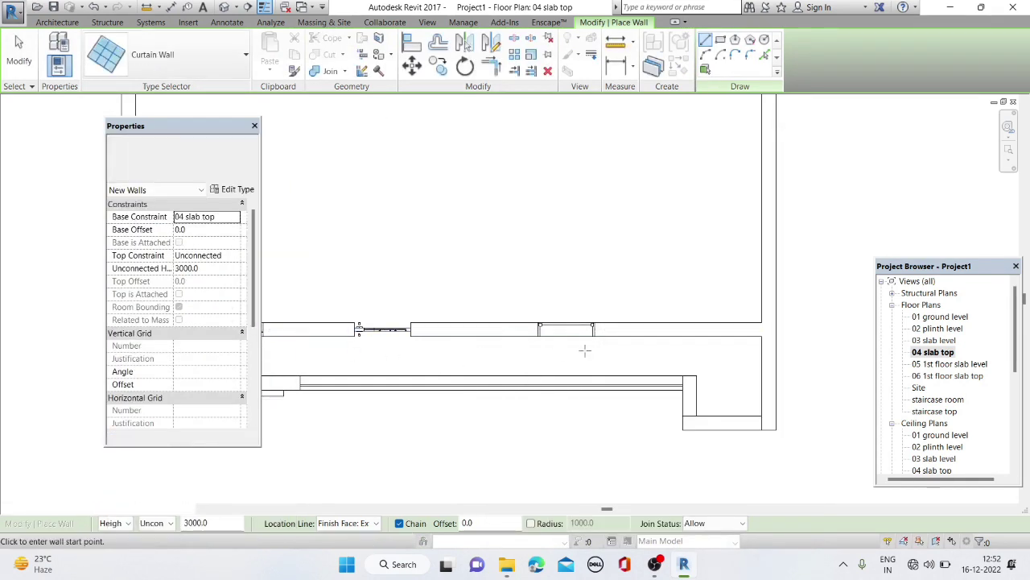
click(208, 265)
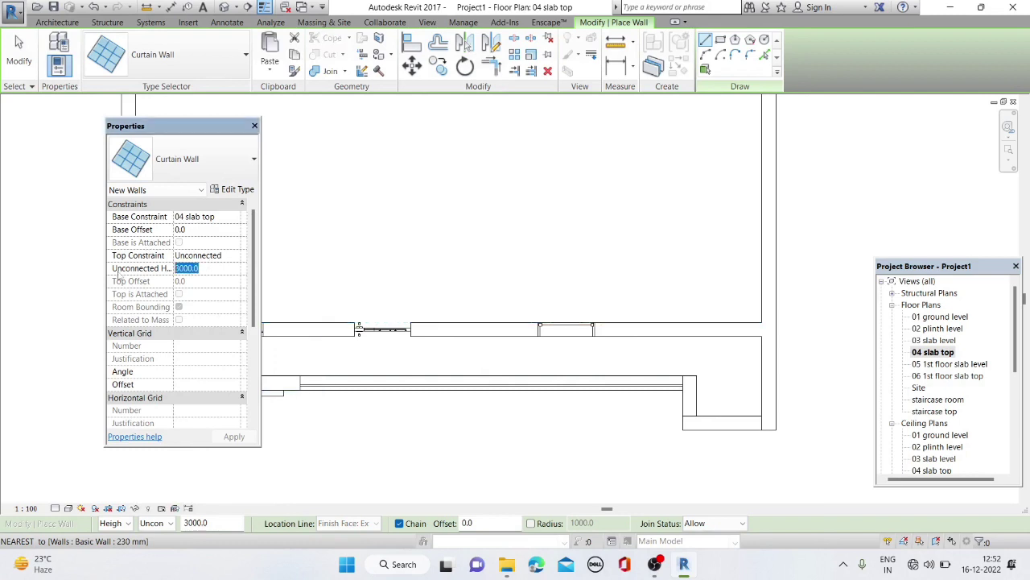
text(2)
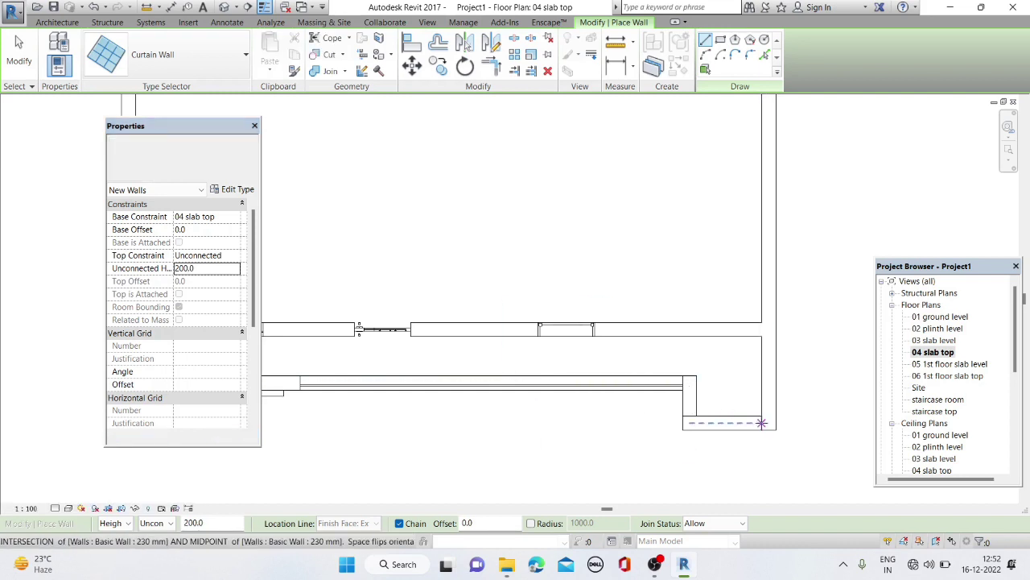
Draw the curtain wall along the lower-right ledge, dismissing the overlap warning
click(761, 423)
click(679, 422)
key(Escape)
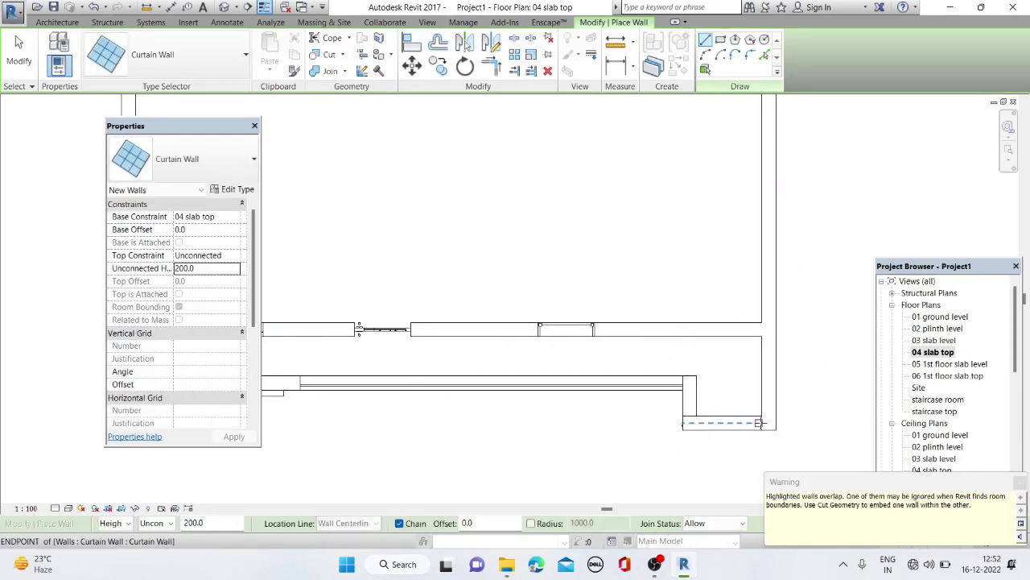
click(759, 422)
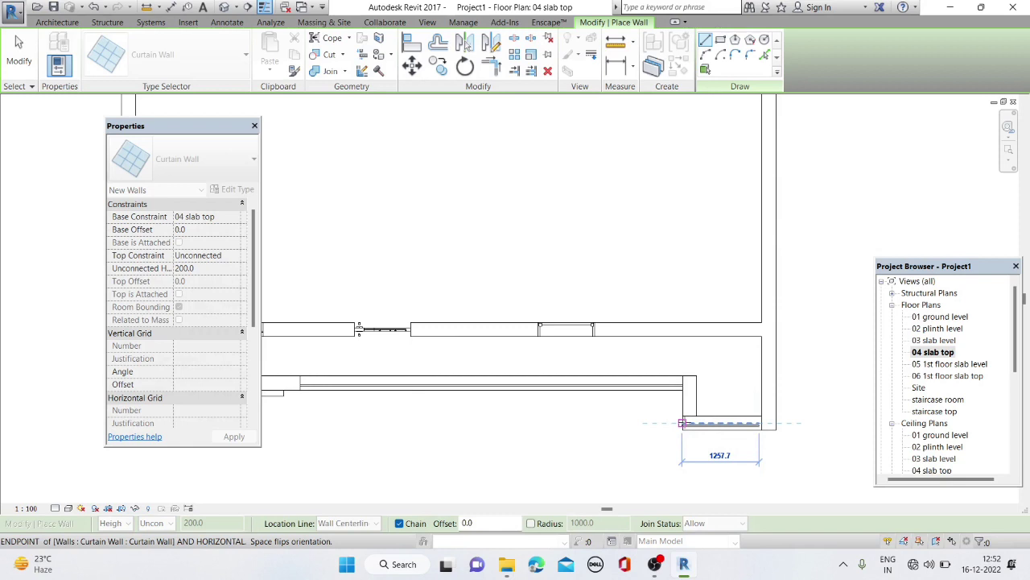
click(682, 423)
click(1020, 483)
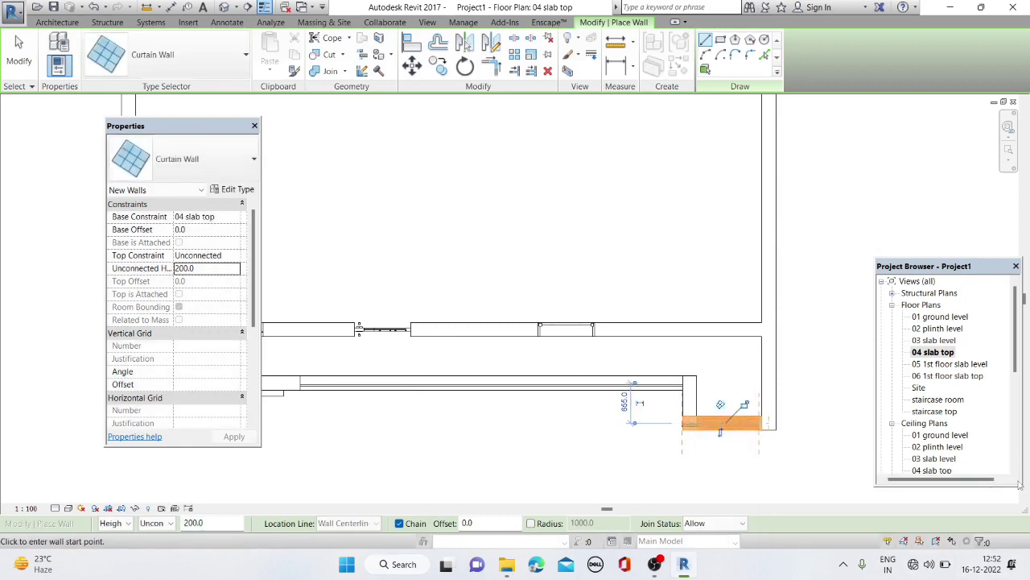
Check the 200-high curtain wall in 3D, then return to the 04 slab top plan
click(224, 7)
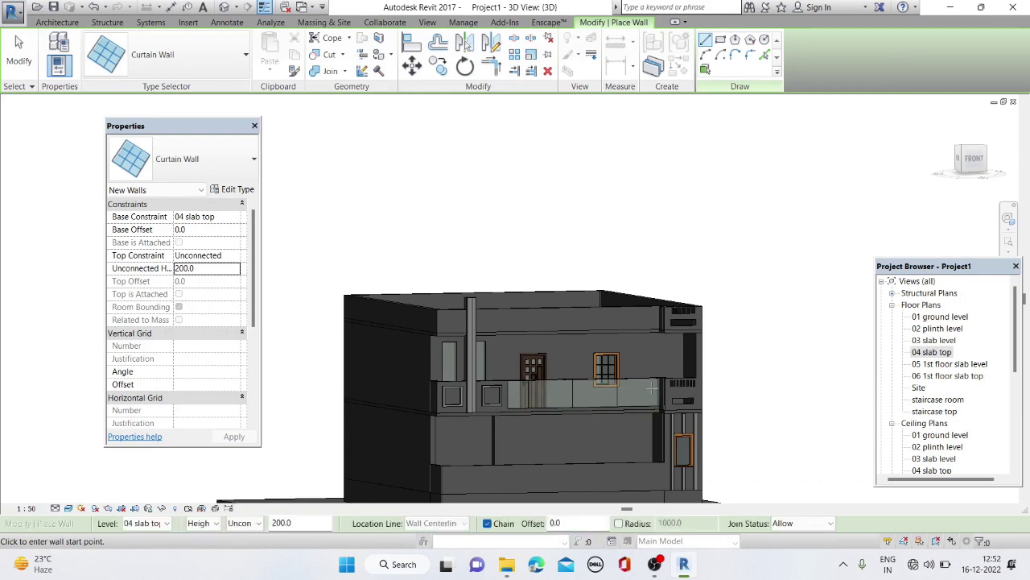
scroll(651, 388, up, 2)
scroll(648, 402, up, 2)
scroll(639, 418, up, 2)
scroll(631, 429, up, 1)
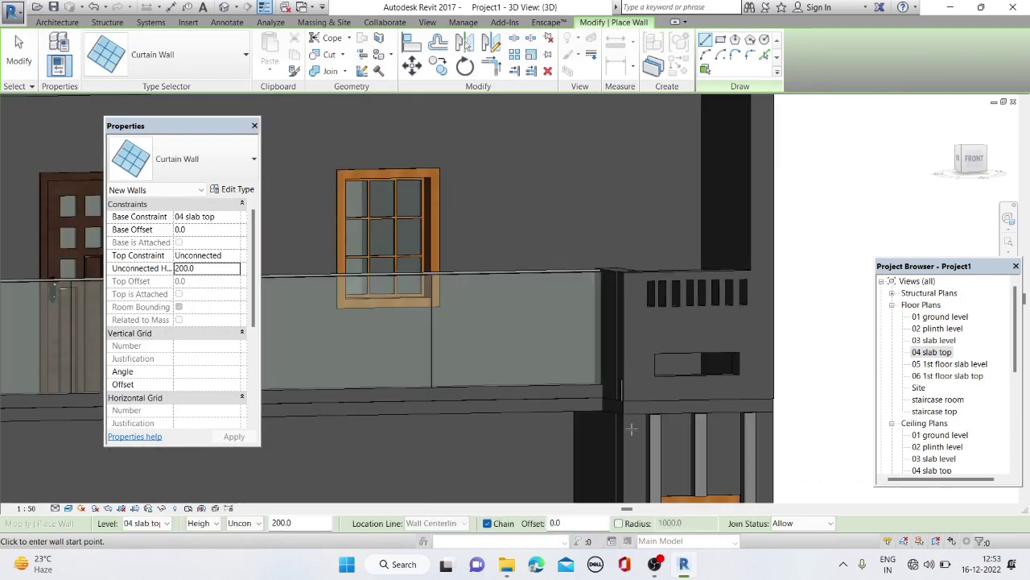
double_click(932, 352)
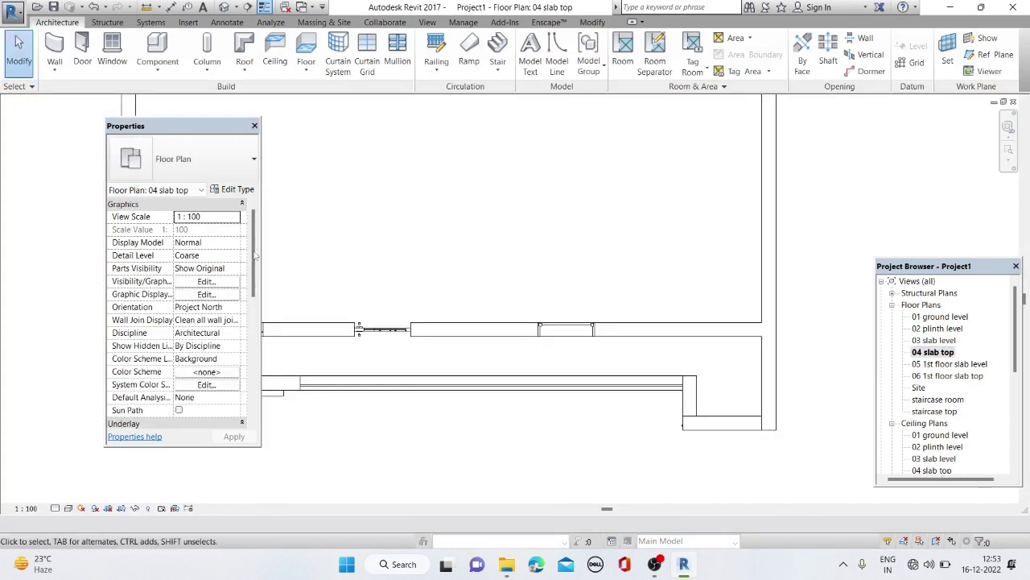
Draw a curtain wall along the corner ledge and apply a 2000 Unconnected Height
click(57, 48)
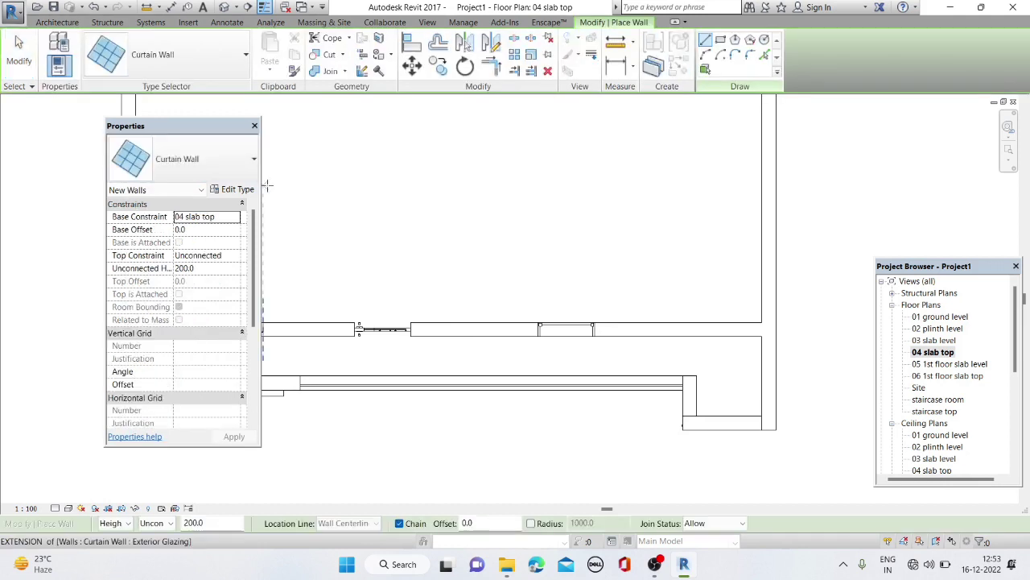
click(766, 423)
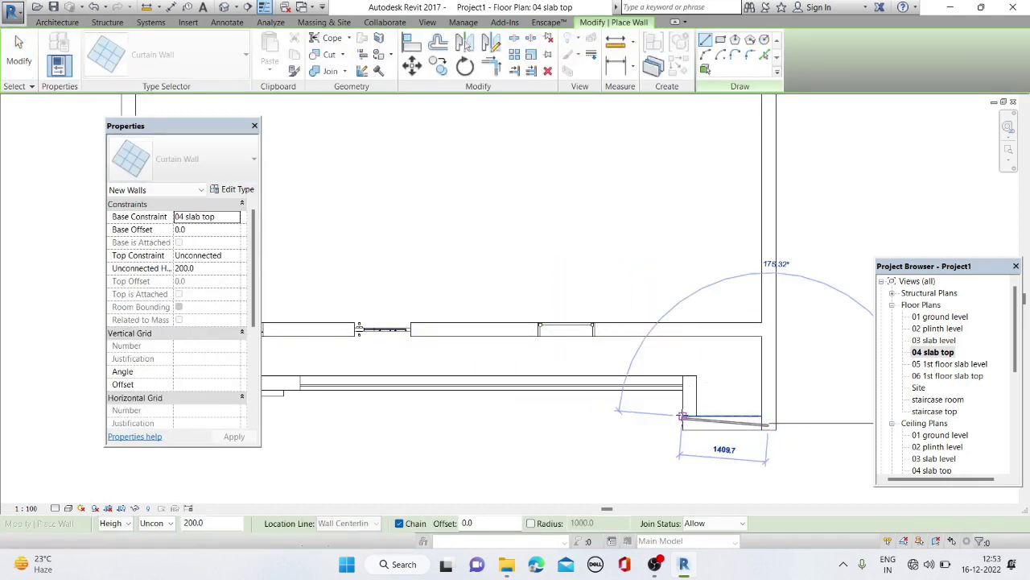
click(682, 423)
key(Escape)
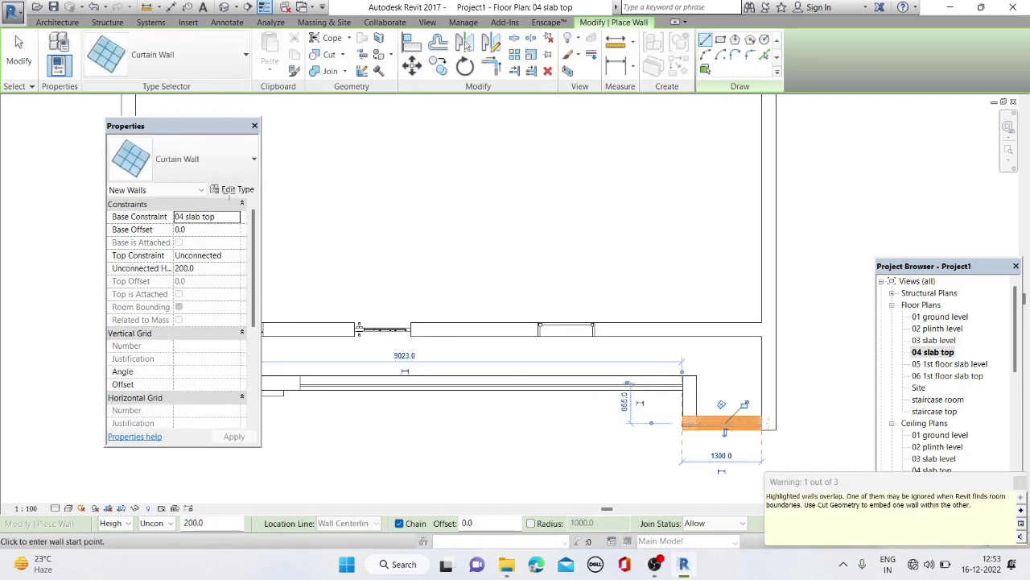
click(200, 268)
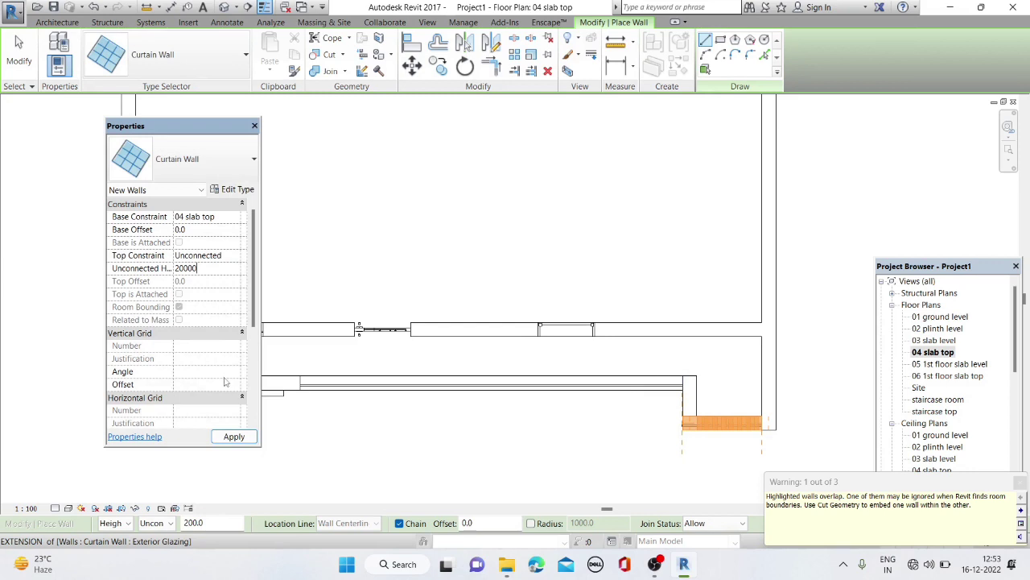
click(234, 437)
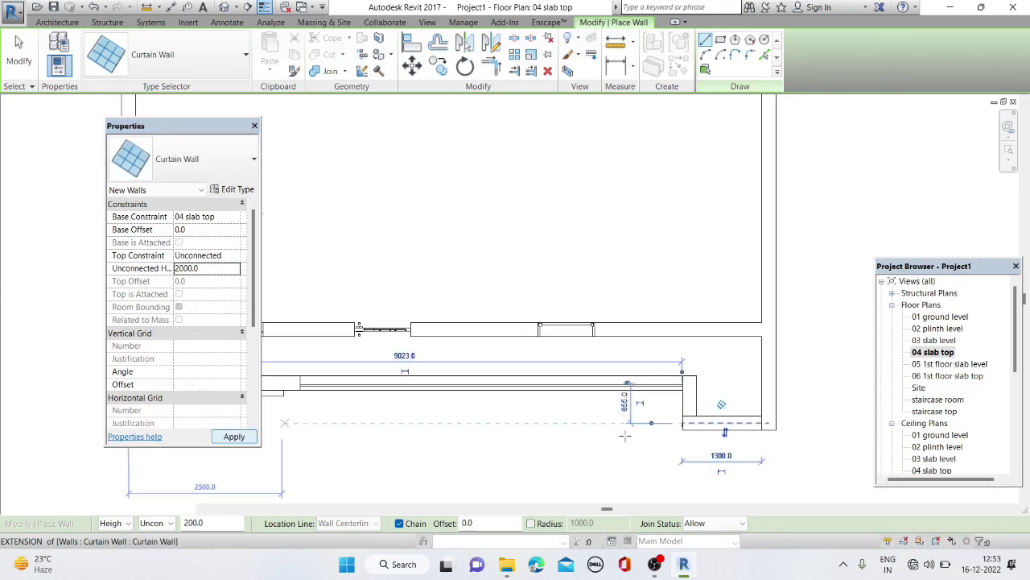
Draw another short curtain wall to the corner, dismissing the overlap warning, and view it in 3D
click(763, 425)
click(683, 423)
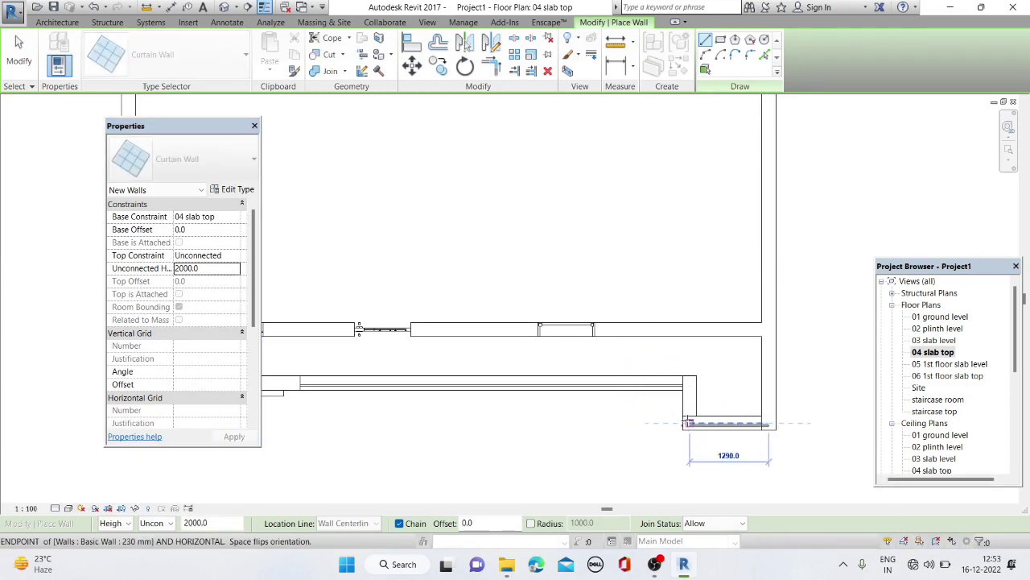
key(Escape)
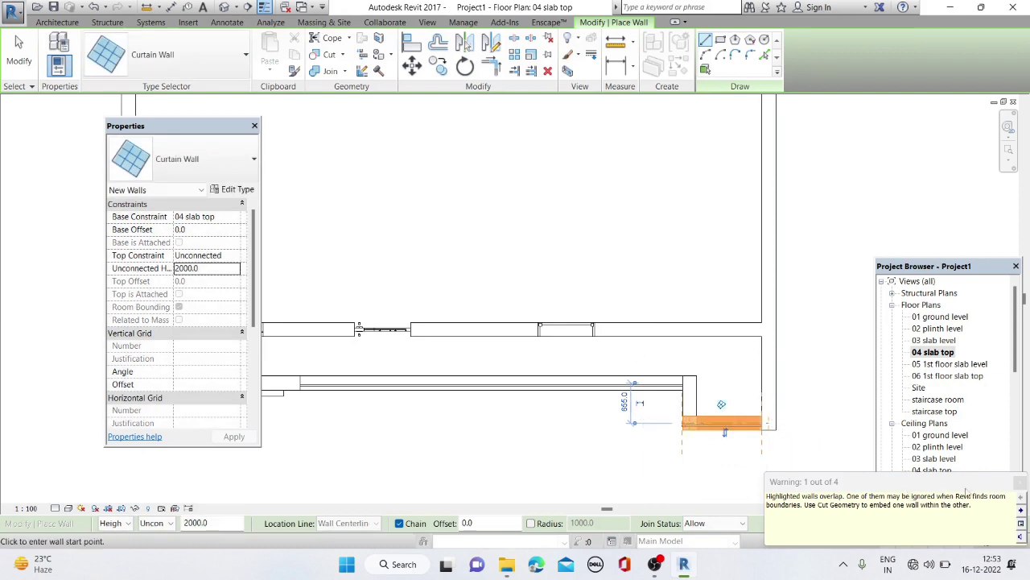
click(1020, 482)
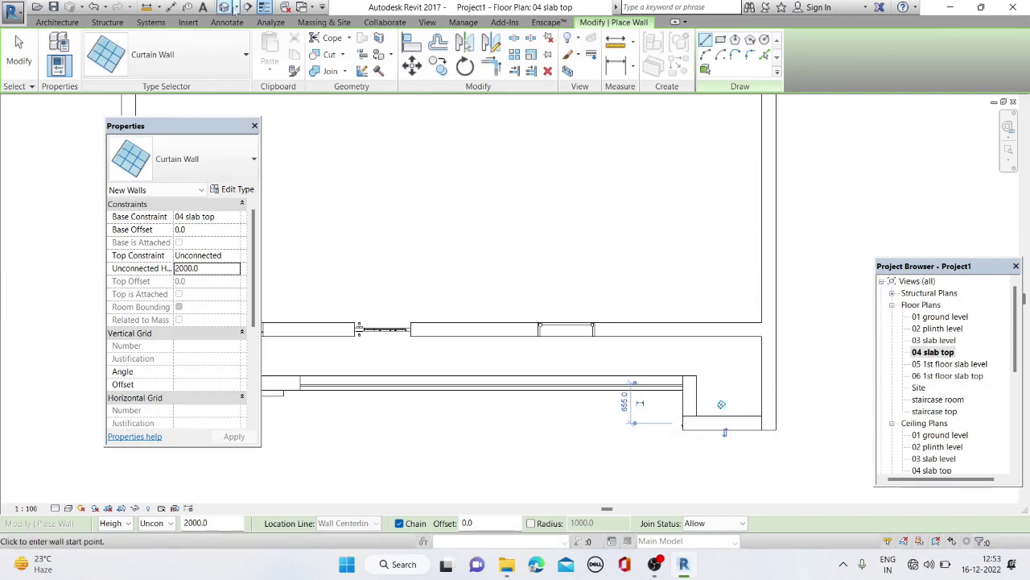
click(230, 7)
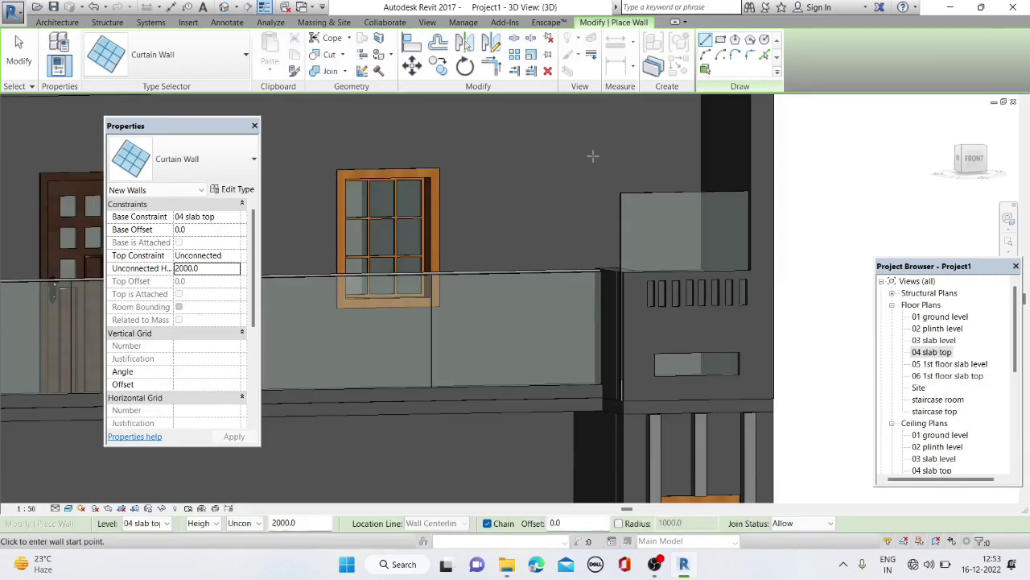
Delete the tall new curtain wall on the ledge
key(Escape)
click(630, 193)
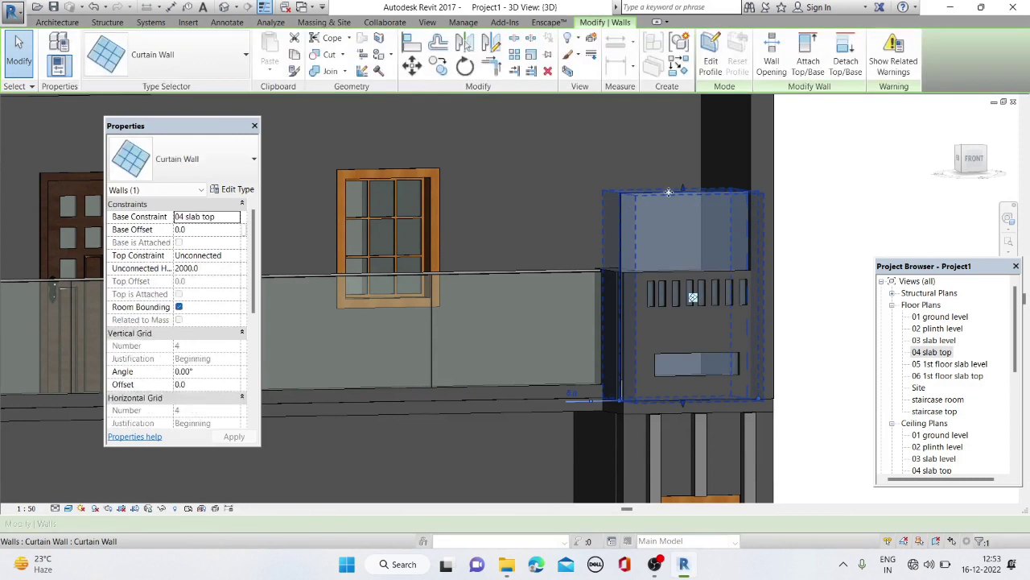
shift+middle_drag(665, 180, 688, 218)
right_click(689, 216)
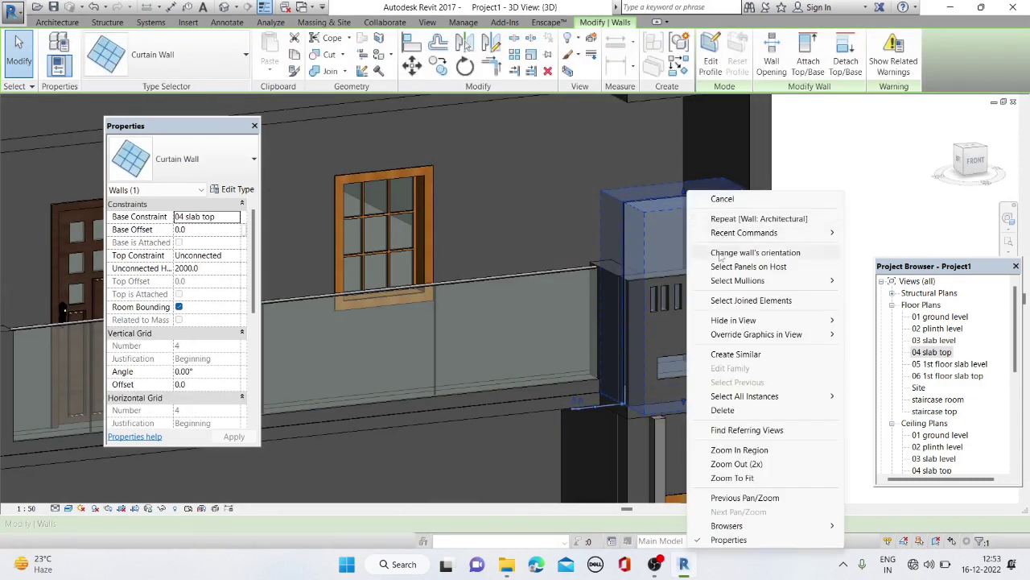
click(728, 409)
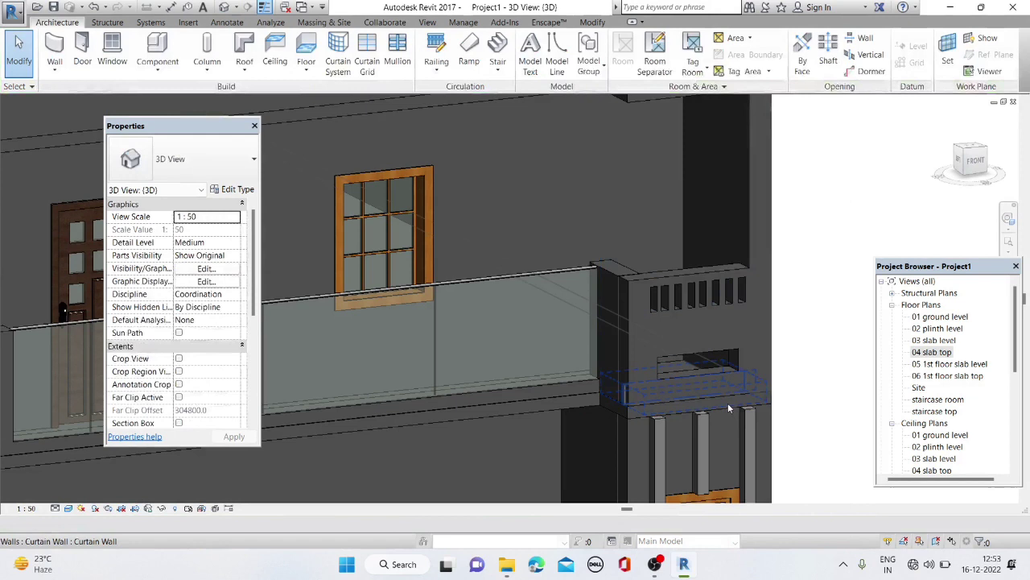
Delete the short curtain wall on the slab several times, then undo to restore it
click(663, 400)
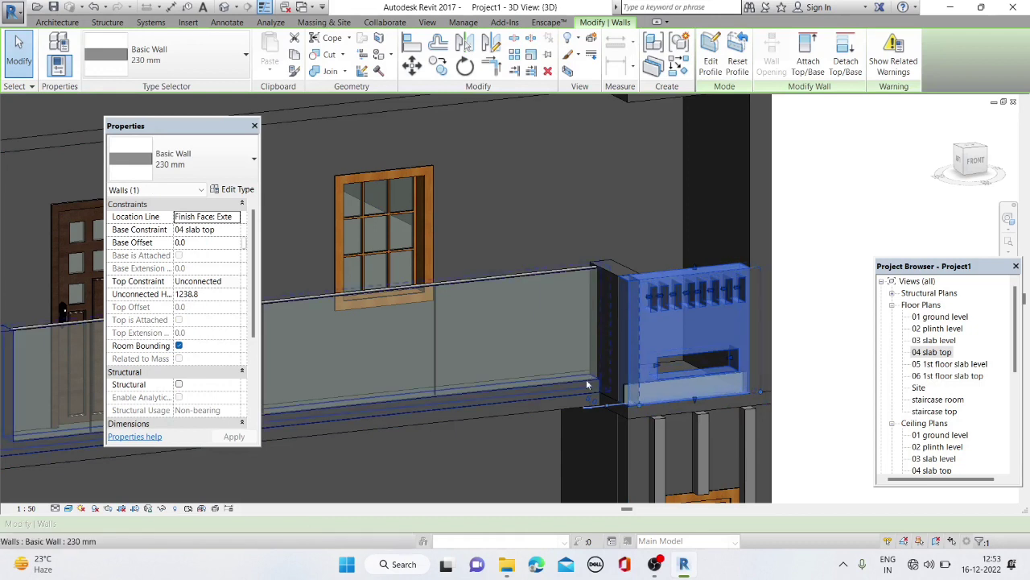
scroll(608, 386, up, 2)
scroll(610, 376, up, 2)
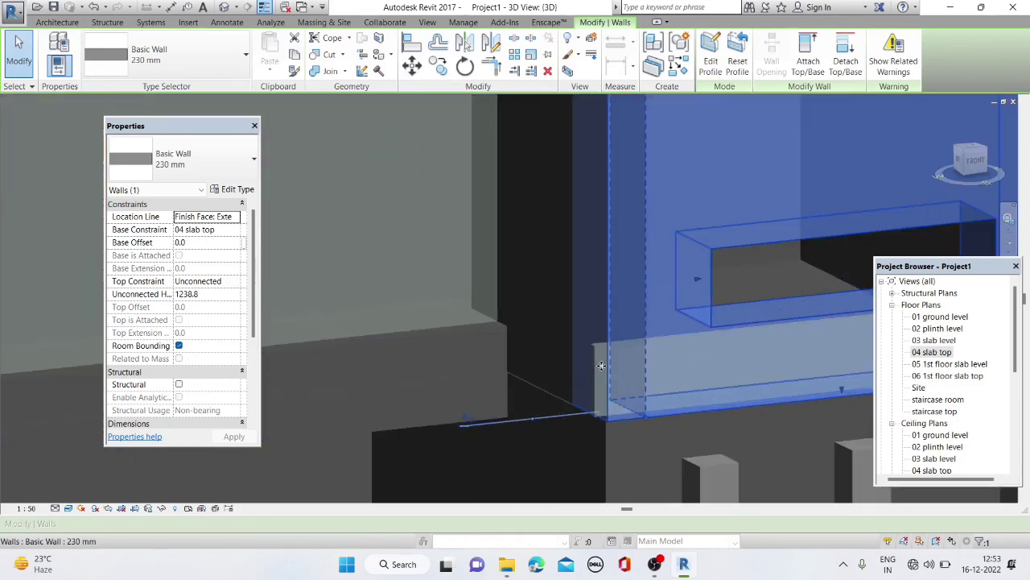
click(611, 354)
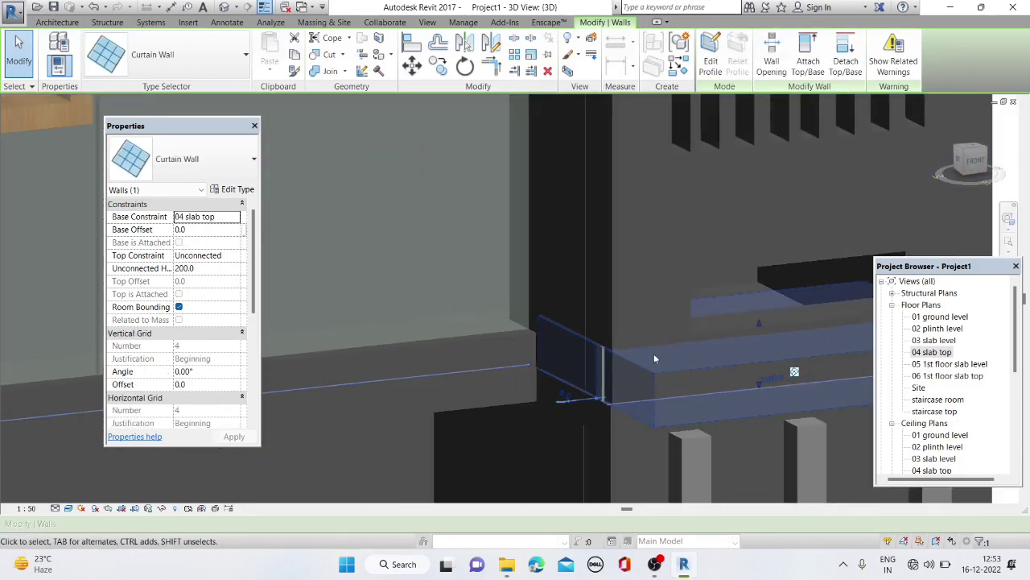
right_click(607, 360)
click(655, 228)
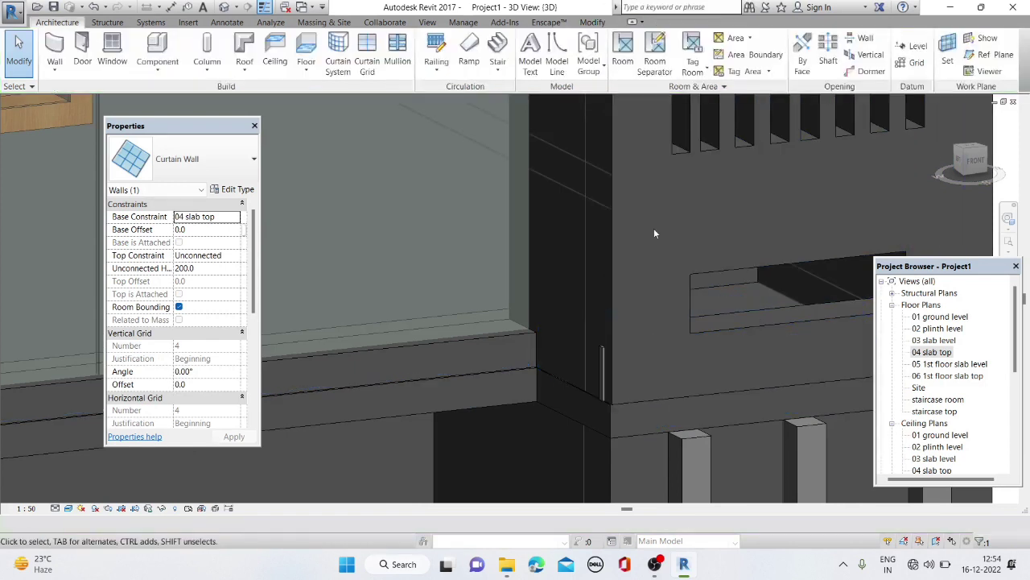
click(602, 358)
right_click(603, 358)
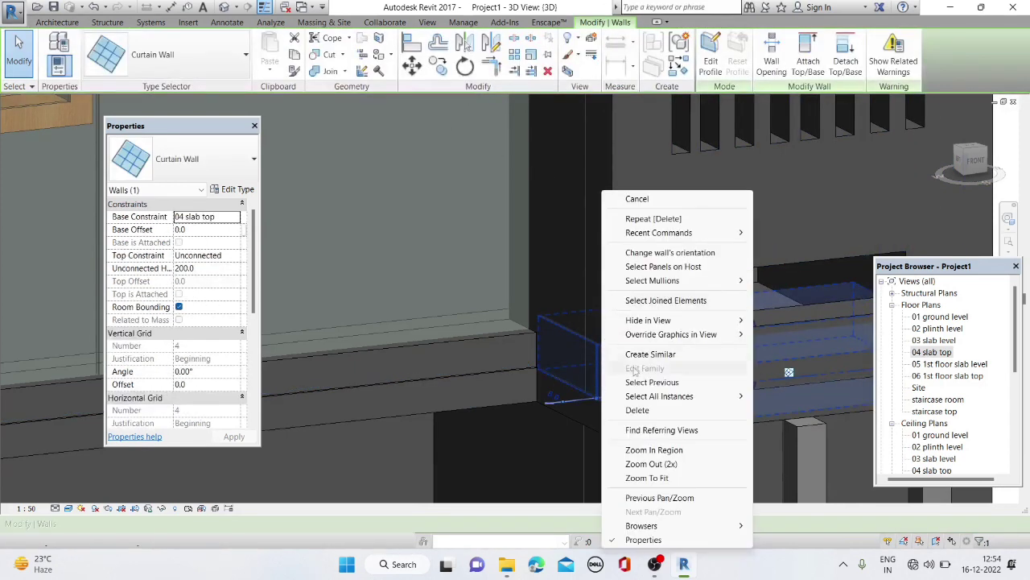
click(632, 410)
click(602, 362)
right_click(602, 362)
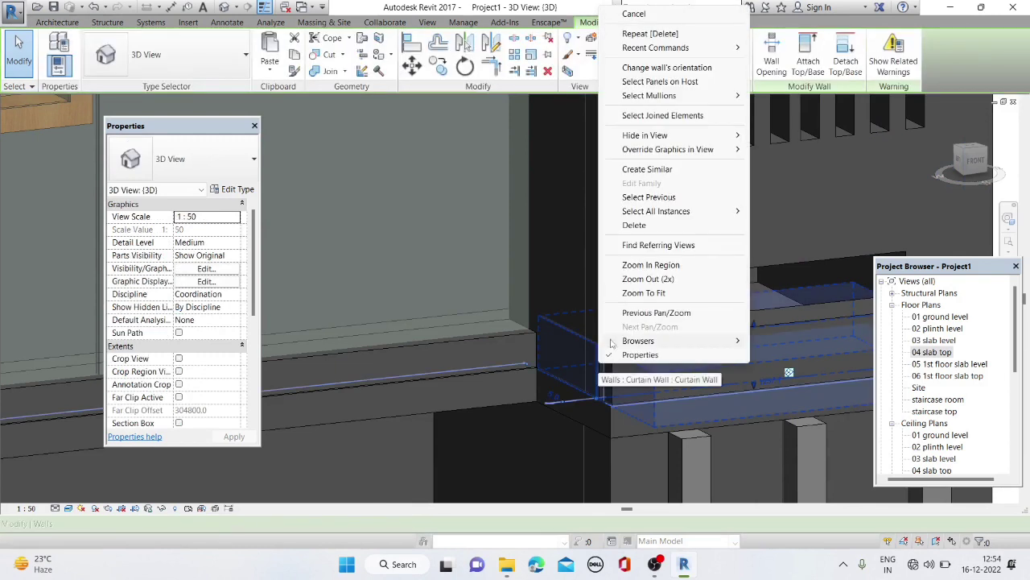
click(633, 226)
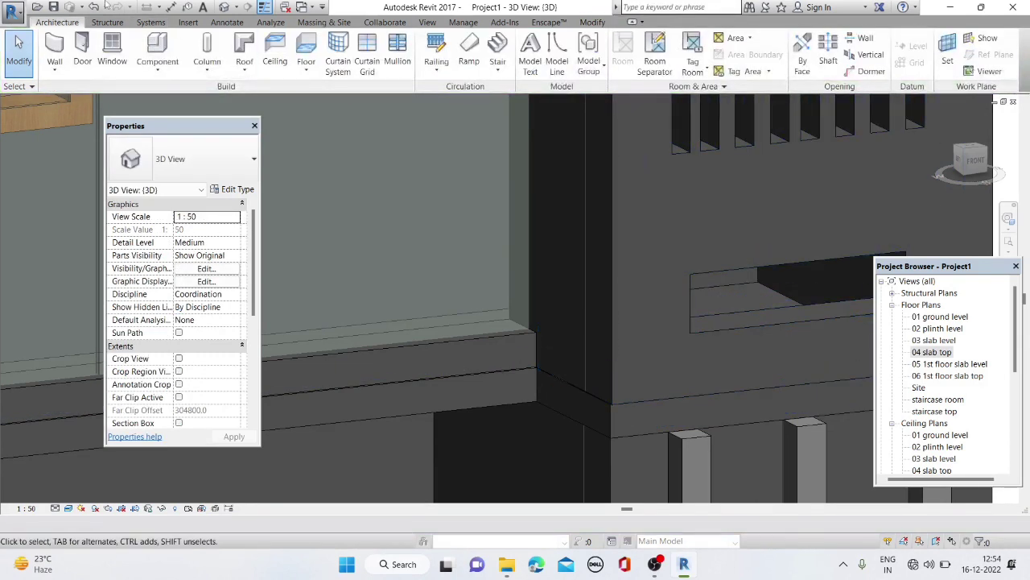
click(95, 8)
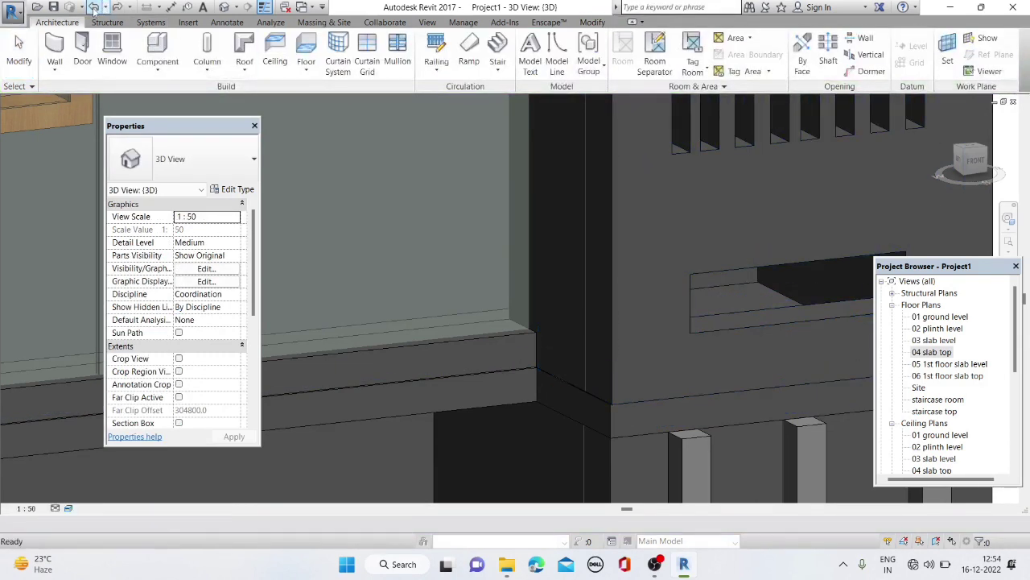
Drag the short curtain wall's top handle up to a height of 539.6
click(590, 351)
shift+middle_drag(590, 351, 660, 311)
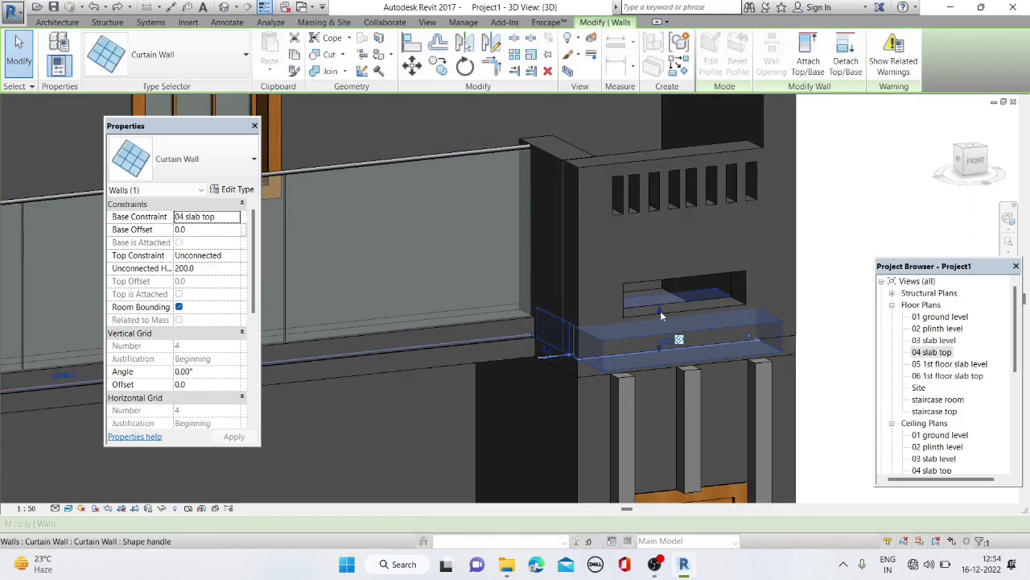
drag(656, 270, 656, 241)
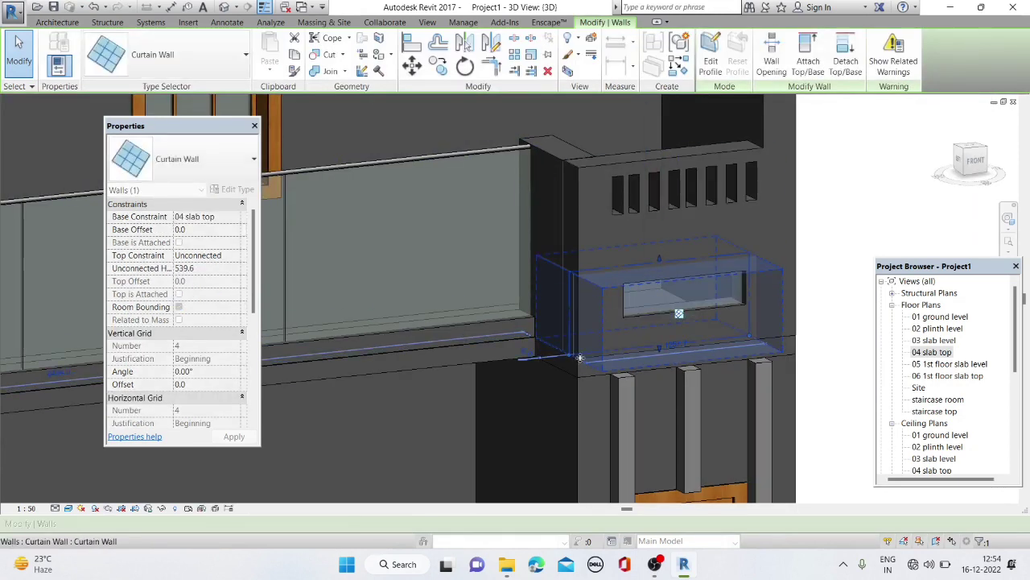
key(Escape)
Inspect the raised curtain wall, then select the 1238.8-high 230 mm basic wall behind it
mouse_move(735, 341)
shift+middle_down()
mouse_move(747, 313)
mouse_move(589, 295)
mouse_move(531, 331)
mouse_move(571, 232)
shift+middle_up()
click(589, 295)
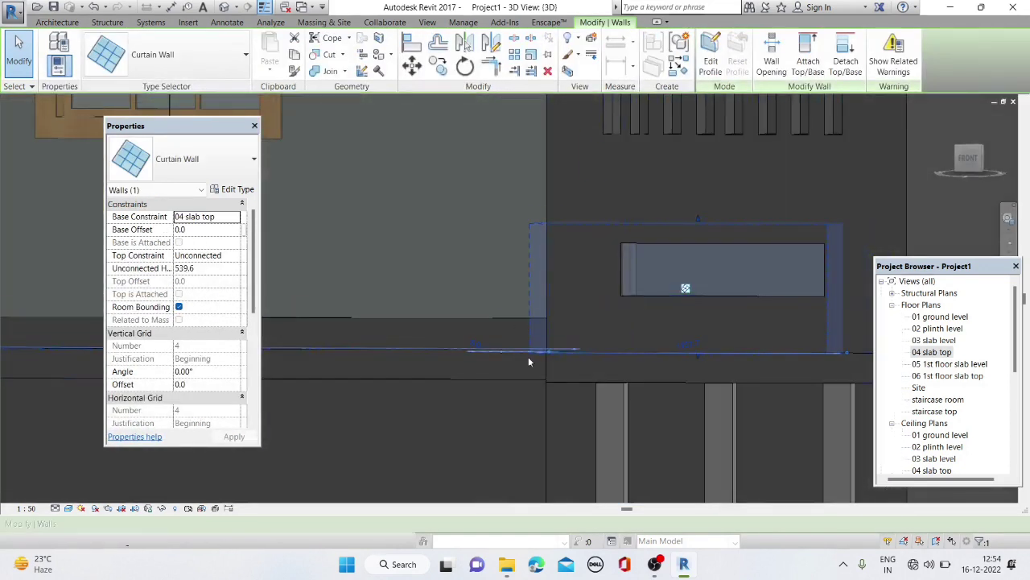
scroll(528, 357, up, 2)
key(Escape)
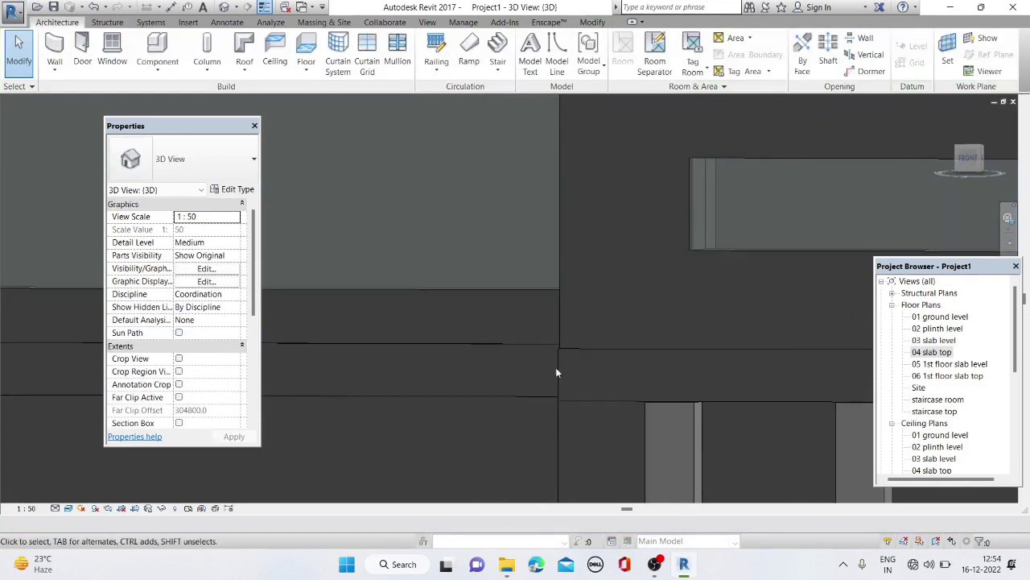
click(705, 186)
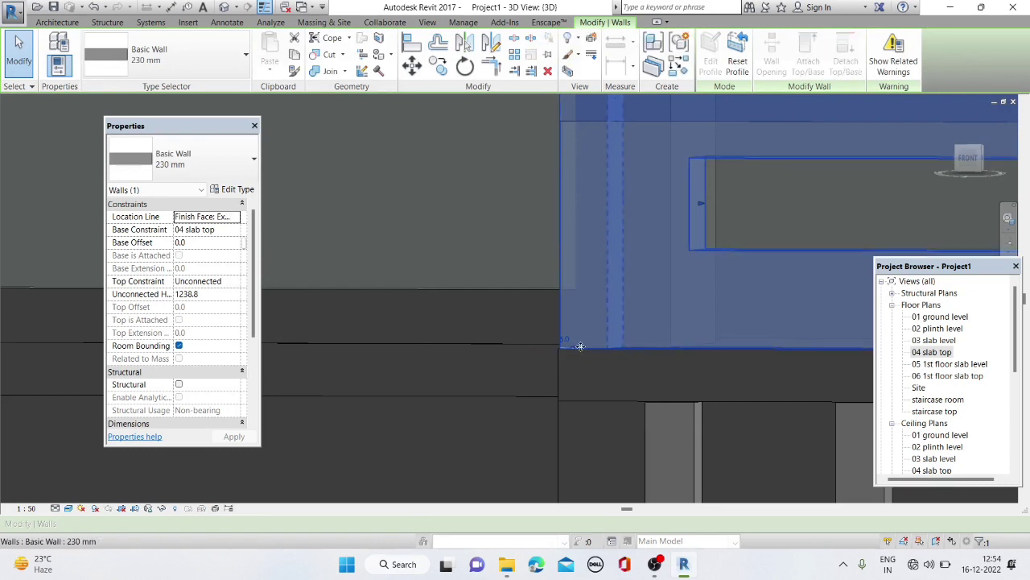
double_click(711, 248)
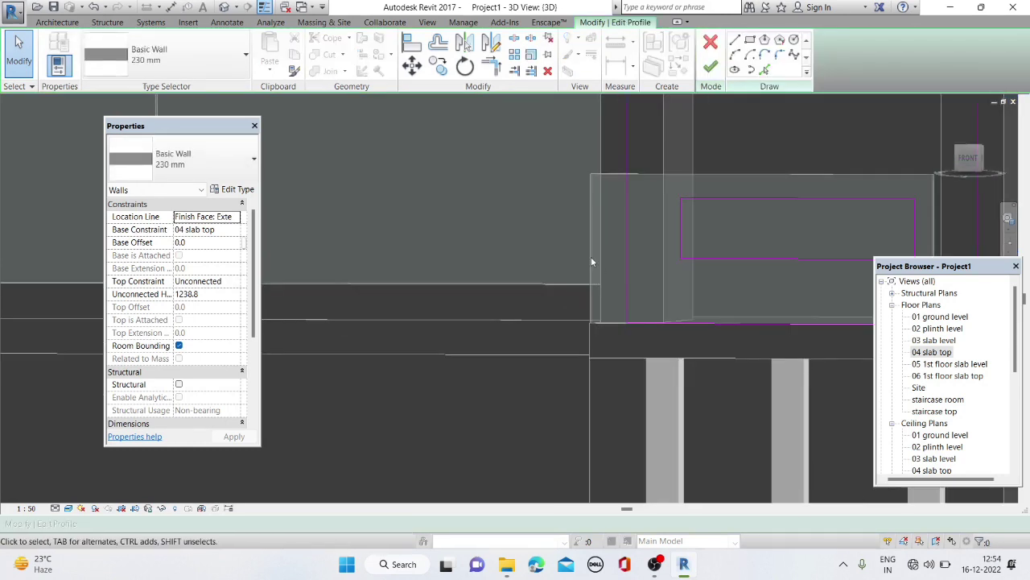
click(710, 69)
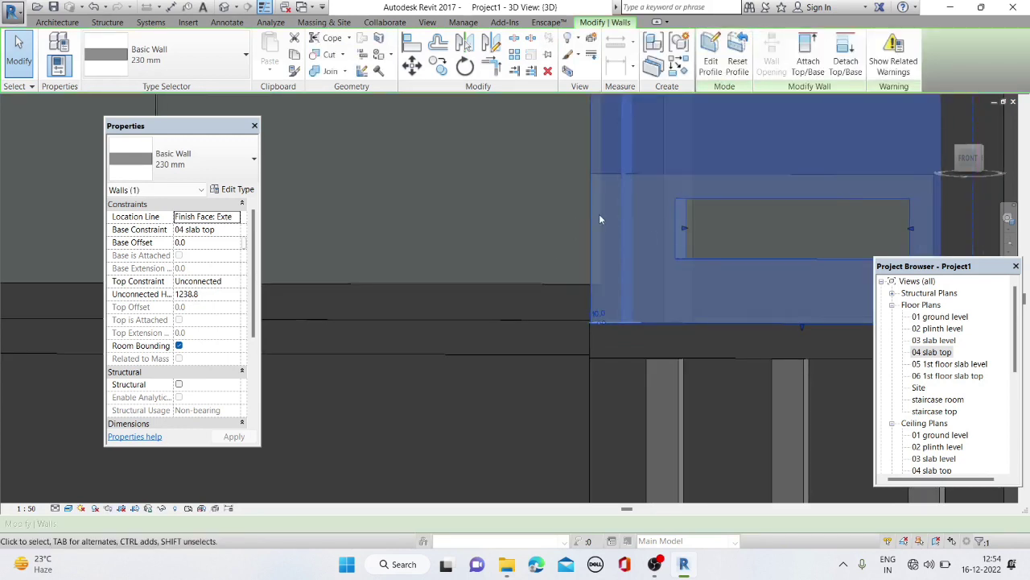
key(Escape)
scroll(581, 260, down, 2)
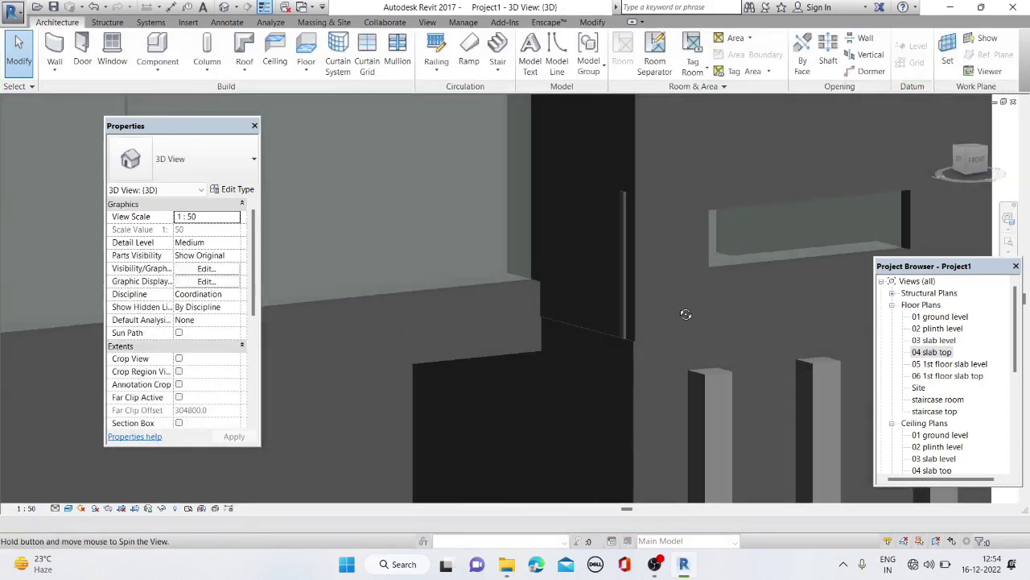
click(631, 266)
double_click(631, 267)
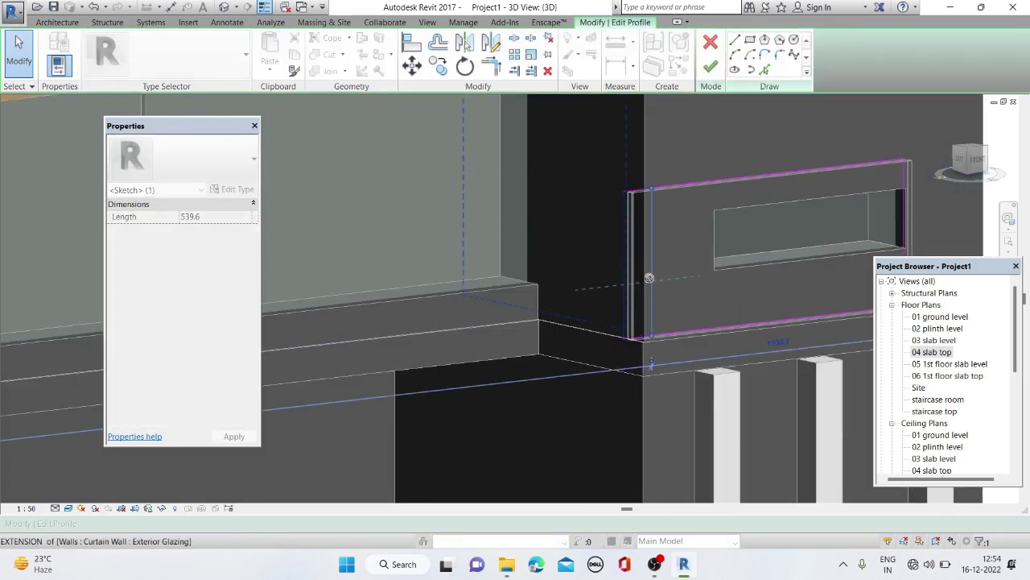
drag(646, 278, 663, 278)
click(805, 531)
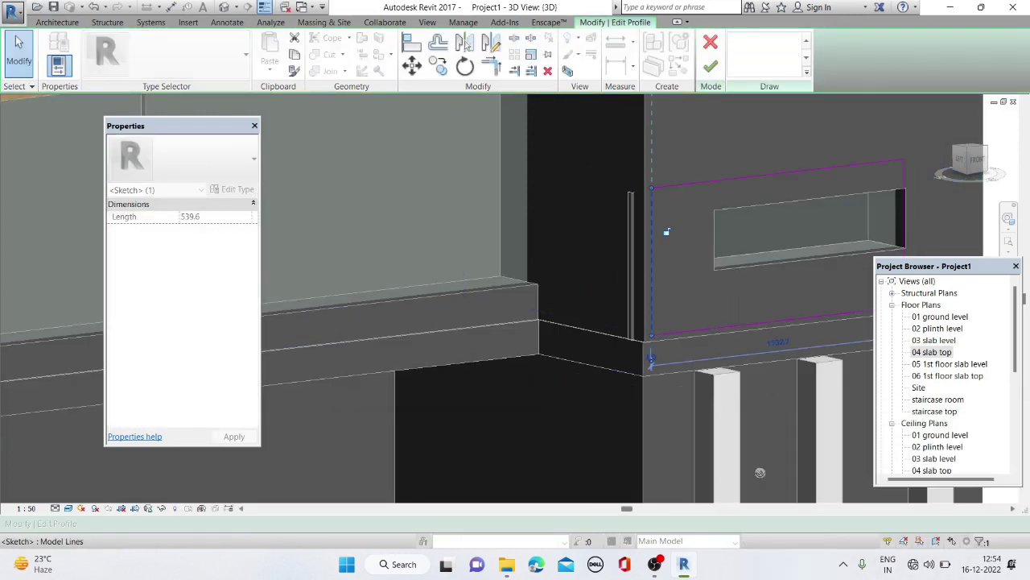
click(711, 66)
shift+middle_drag(668, 202, 613, 141)
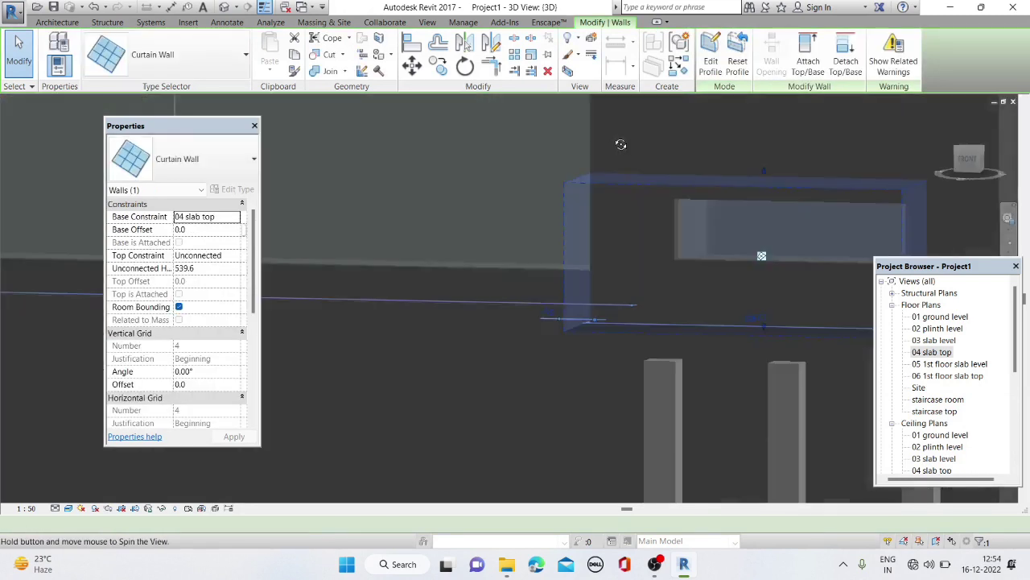
key(Escape)
mouse_move(503, 172)
shift+middle_down()
mouse_move(606, 256)
mouse_move(684, 257)
mouse_move(652, 223)
mouse_move(617, 230)
shift+middle_up()
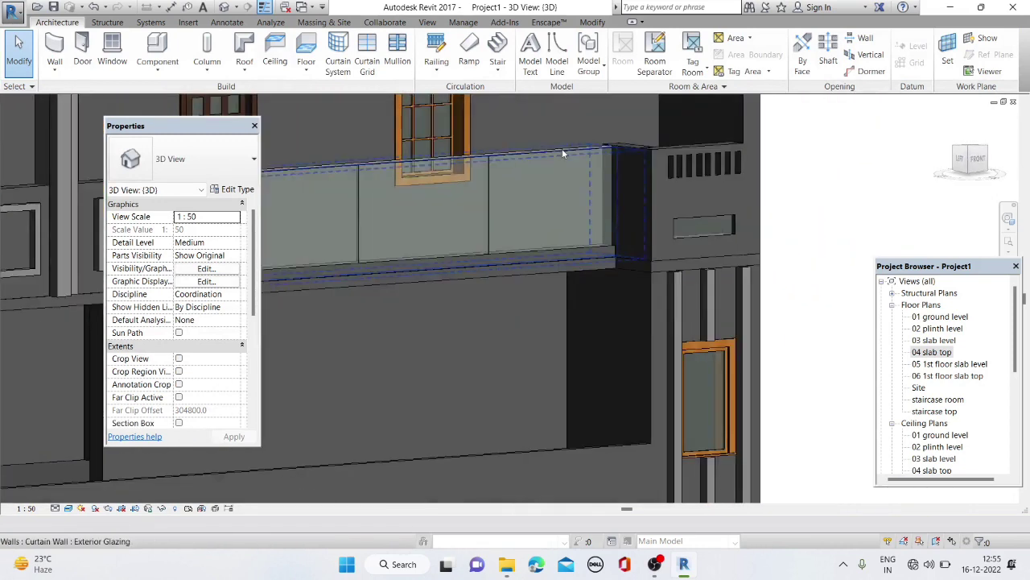
On the 06 1st floor slab top plan, draw a curtain wall ending at the corner endpoint
scroll(617, 230, down, 2)
scroll(585, 276, down, 2)
scroll(600, 233, down, 1)
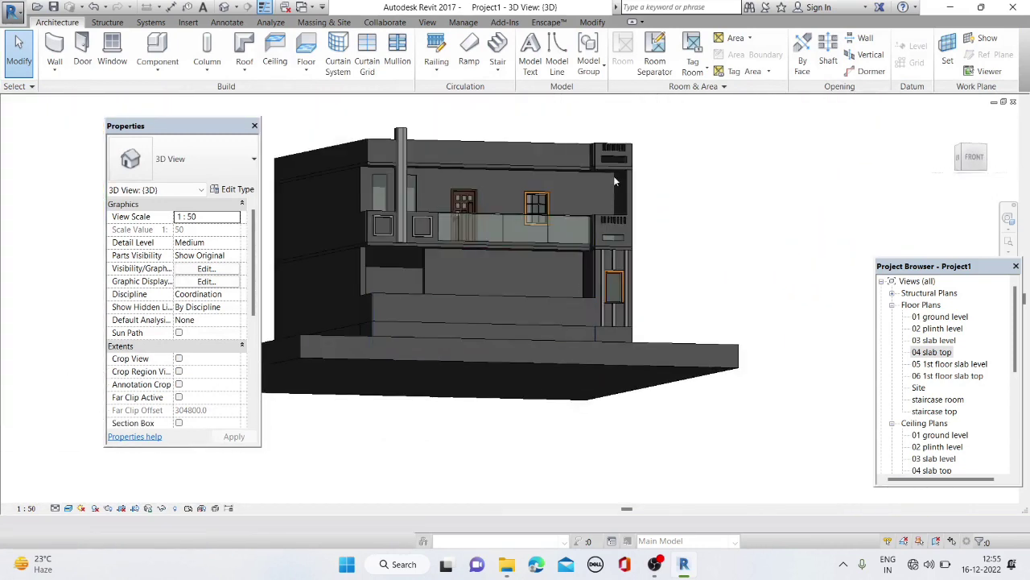
double_click(947, 375)
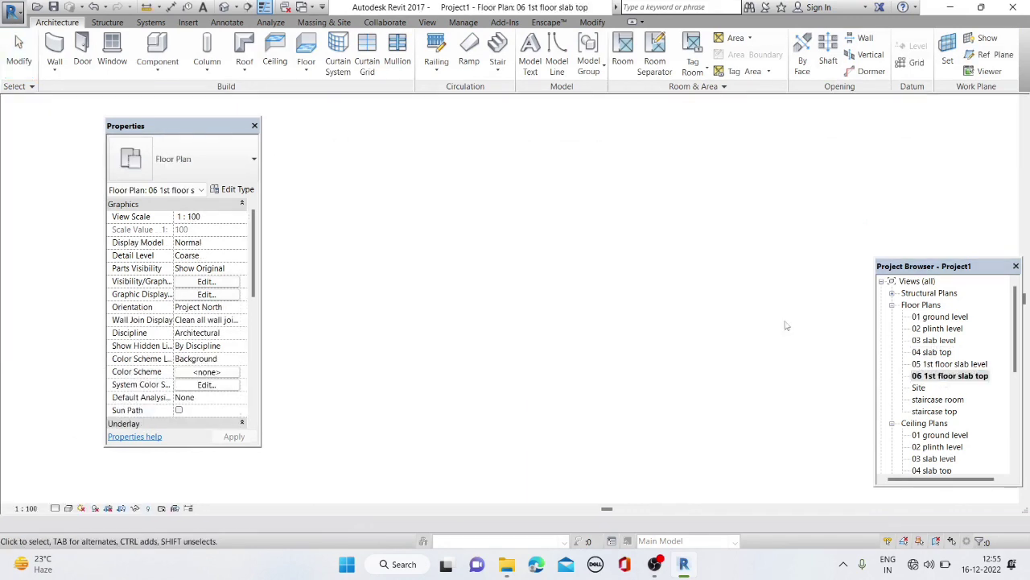
scroll(624, 442, up, 4)
scroll(564, 402, up, 1)
click(54, 47)
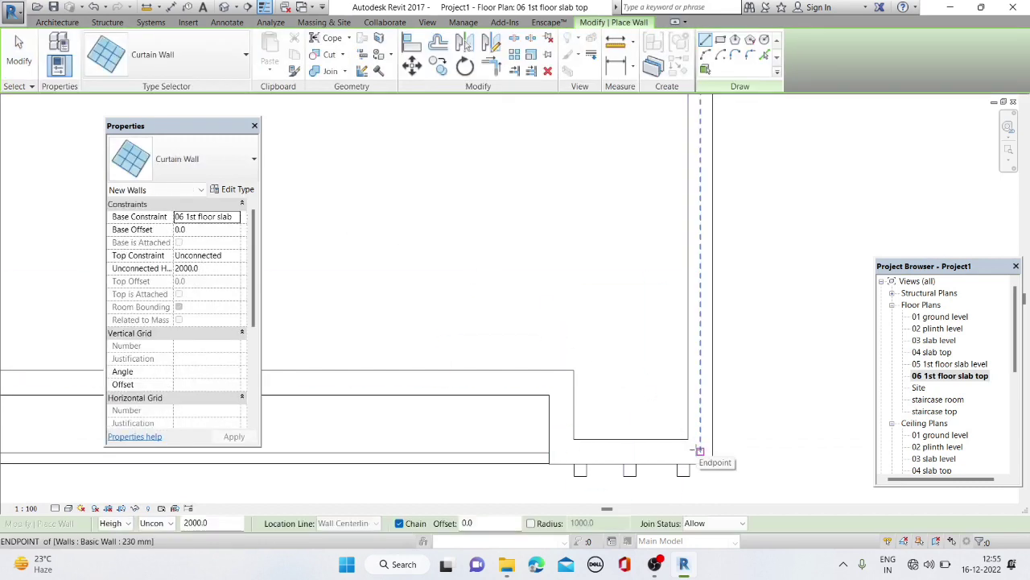
click(561, 451)
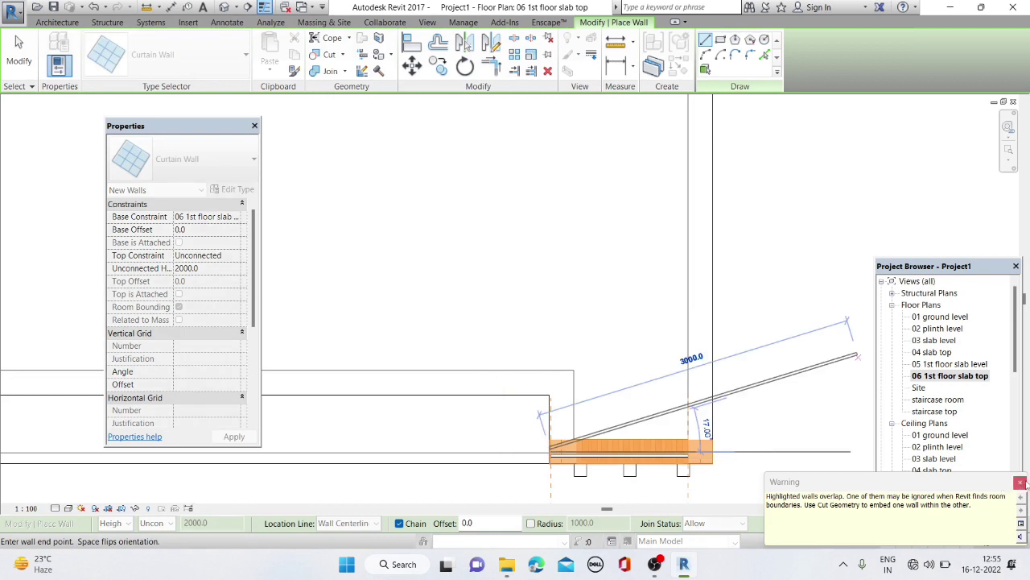
click(1019, 482)
key(Escape)
key(Escape)
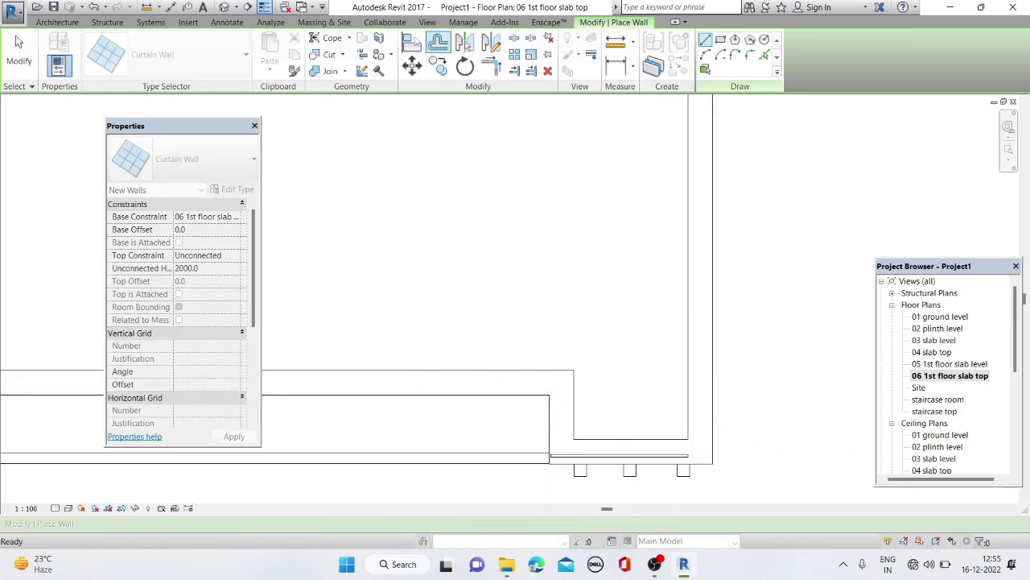
In 3D, lower the new curtain wall's top to 480.4 and orbit to review the balustrade
click(230, 6)
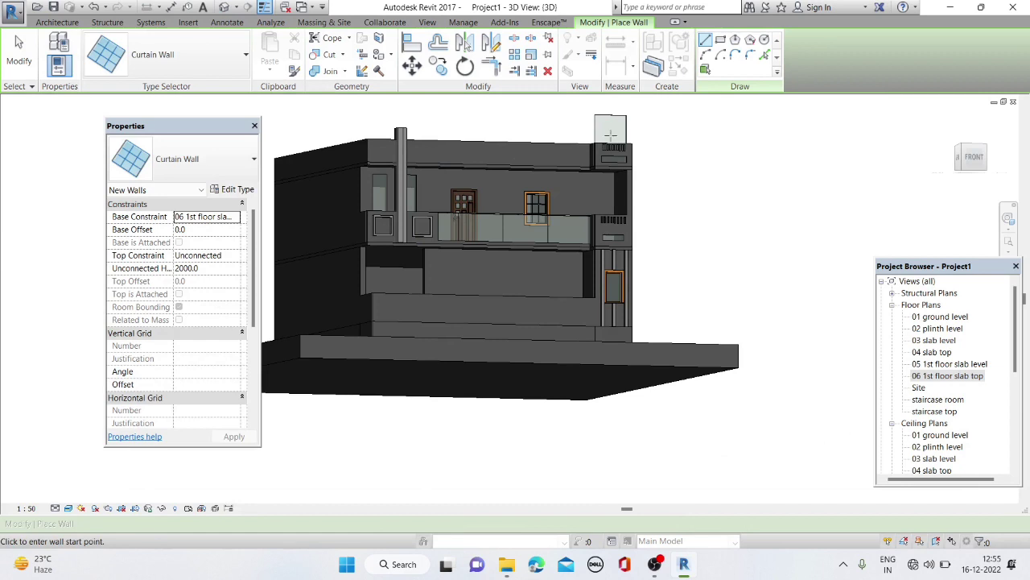
scroll(610, 135, up, 4)
key(Escape)
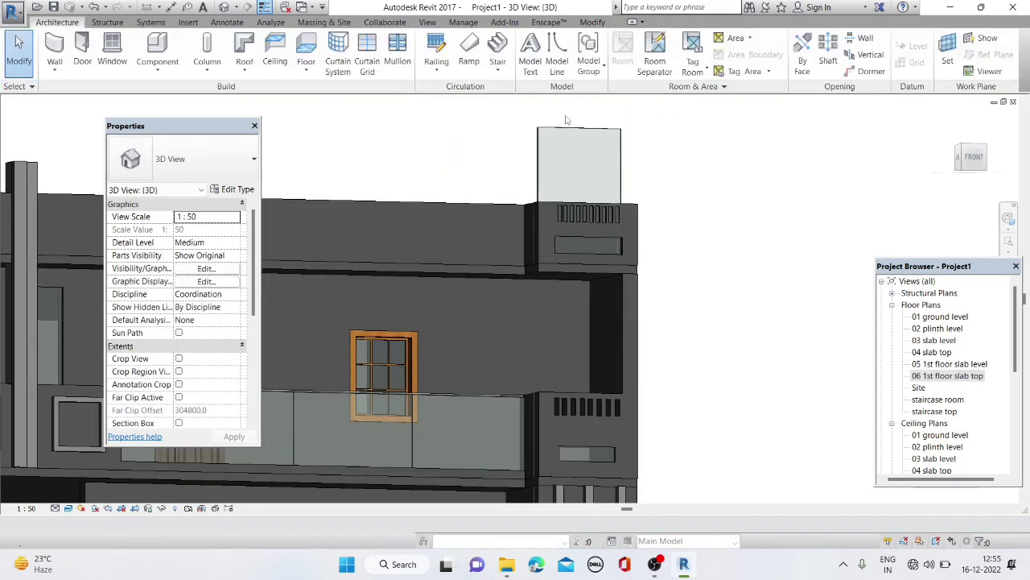
click(574, 147)
scroll(578, 137, up, 2)
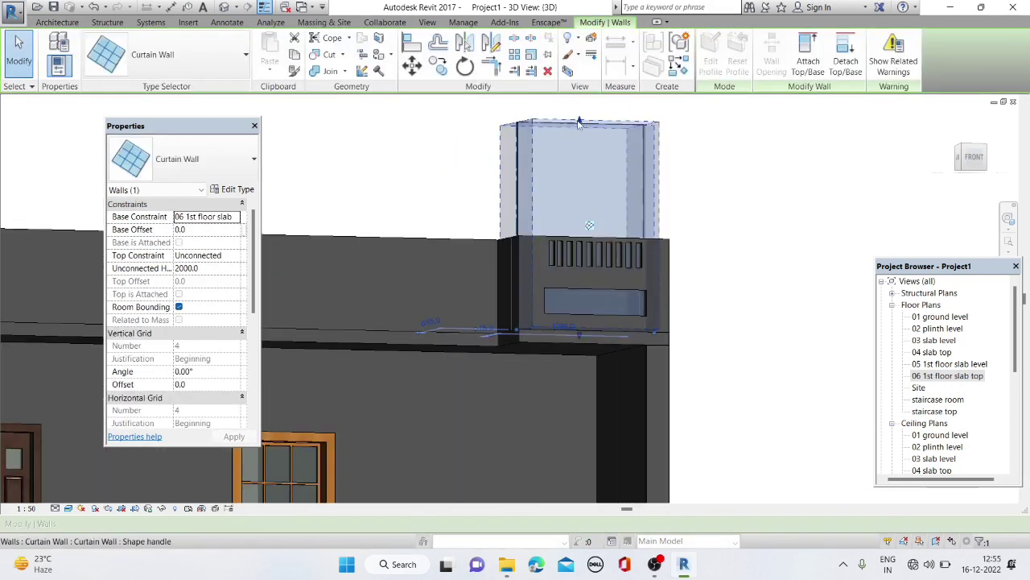
drag(599, 282, 599, 280)
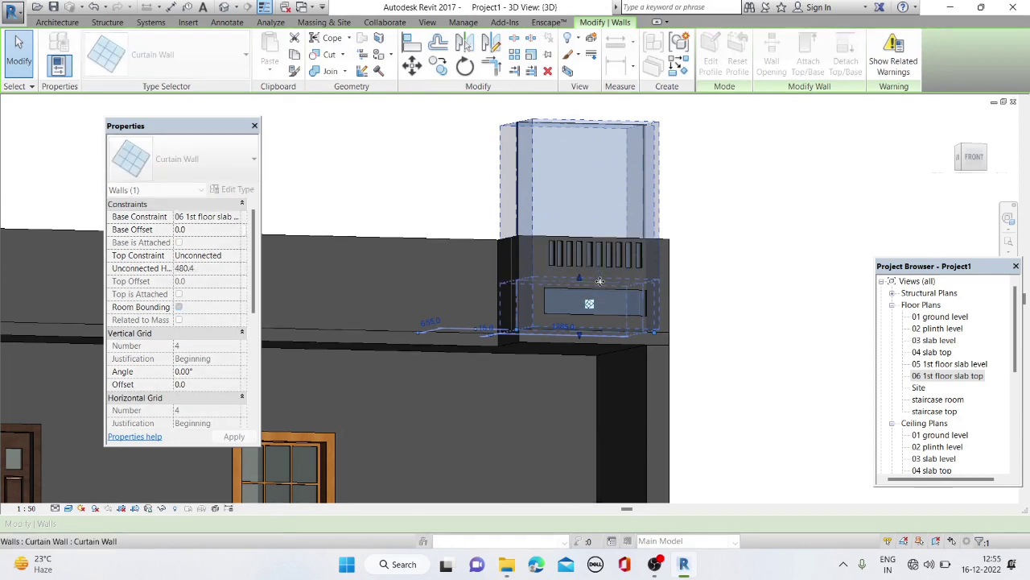
key(Escape)
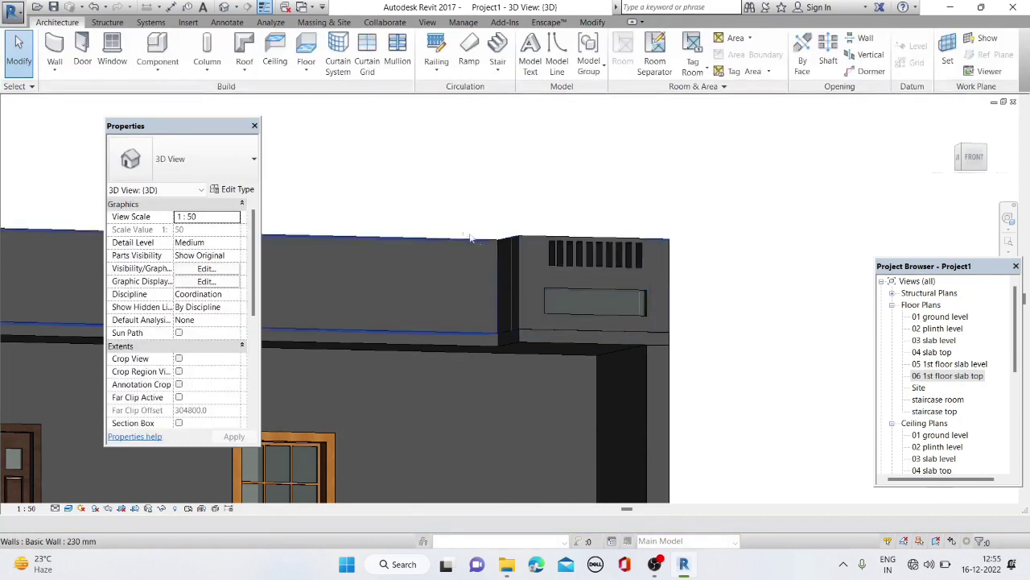
mouse_move(384, 126)
shift+middle_down()
mouse_move(544, 312)
mouse_move(729, 230)
mouse_move(619, 310)
mouse_move(444, 228)
mouse_move(547, 177)
mouse_move(521, 161)
mouse_move(475, 168)
mouse_move(603, 230)
mouse_move(486, 143)
mouse_move(354, 161)
mouse_move(375, 202)
shift+middle_up()
scroll(499, 165, down, 3)
scroll(380, 172, up, 2)
scroll(354, 161, up, 2)
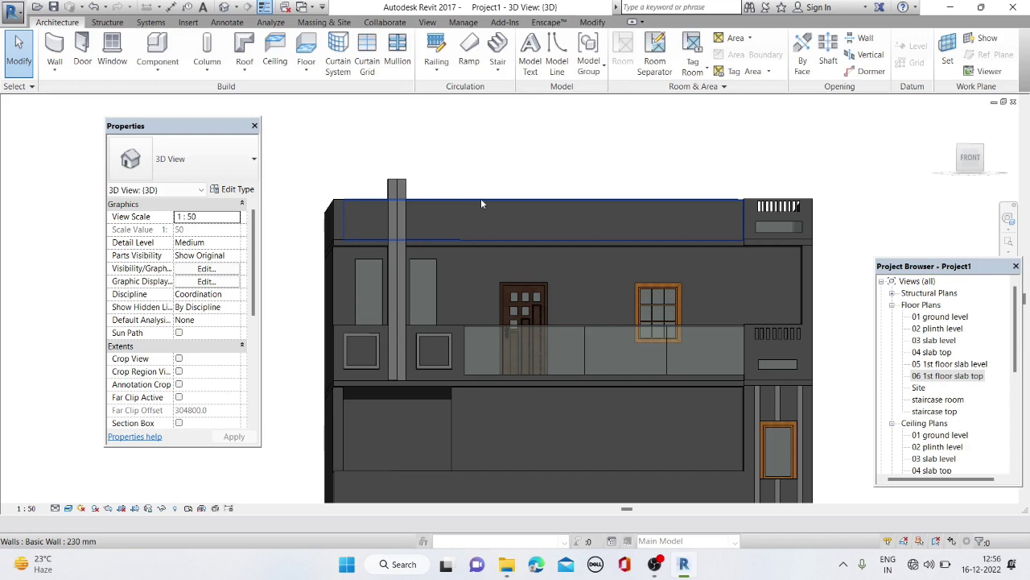
click(401, 181)
shift+middle_drag(409, 234, 405, 100)
scroll(389, 210, up, 3)
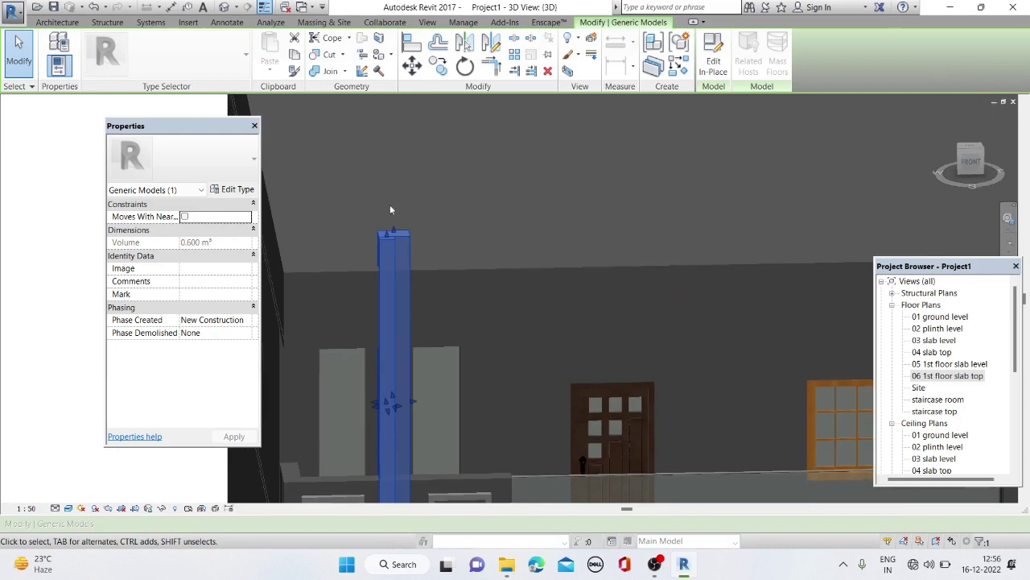
drag(394, 232, 395, 175)
drag(387, 235, 383, 180)
click(427, 216)
mouse_move(410, 175)
shift+middle_down()
mouse_move(394, 174)
mouse_move(375, 198)
shift+middle_up()
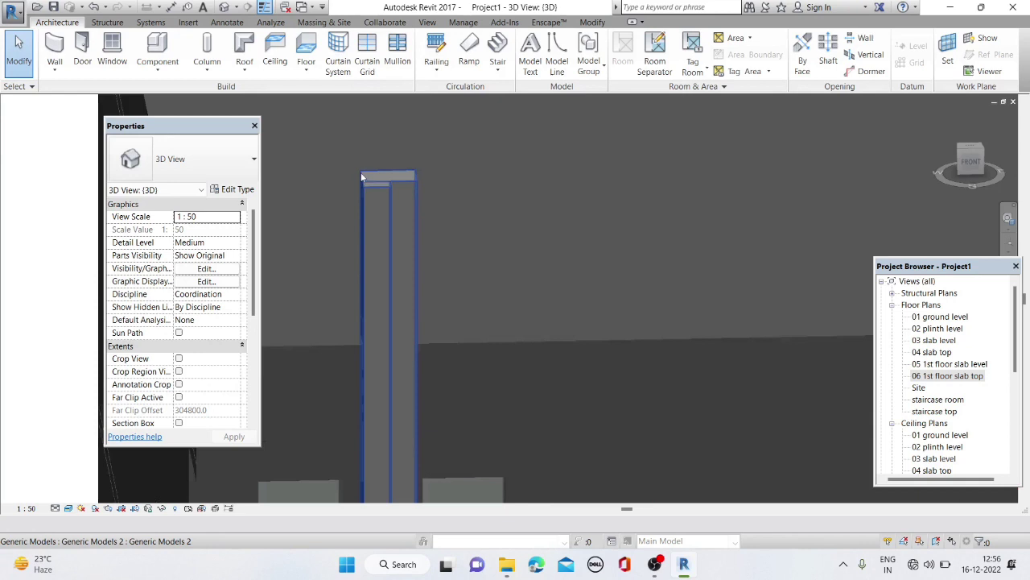
scroll(398, 236, down, 2)
shift+middle_drag(399, 234, 472, 228)
click(970, 159)
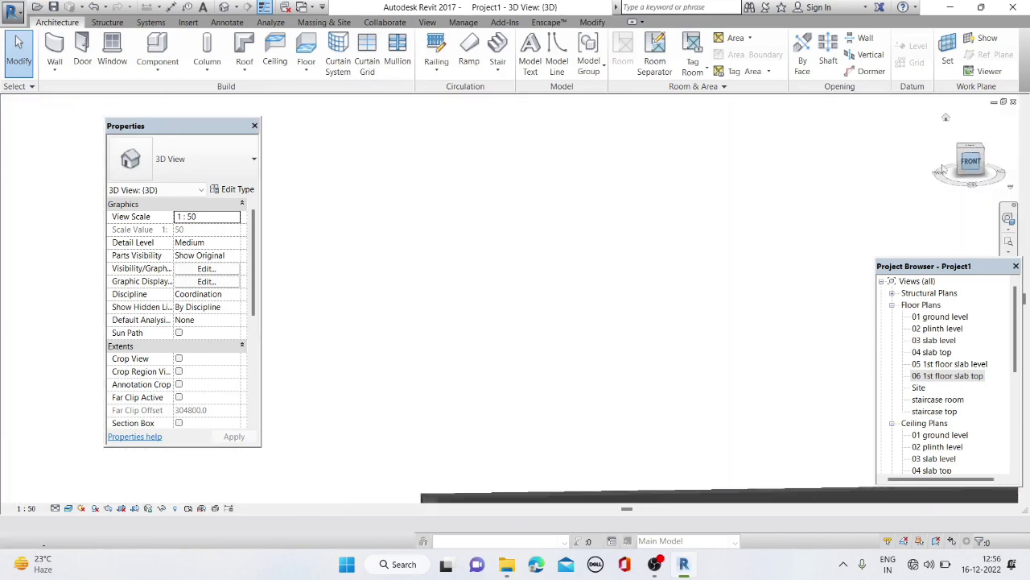
scroll(474, 230, up, 2)
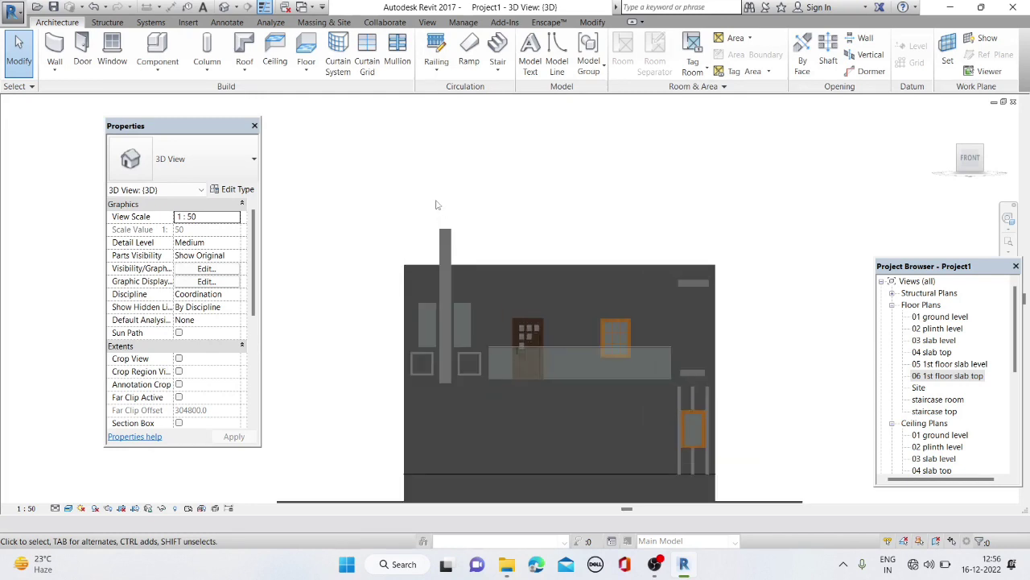
scroll(454, 205, up, 2)
shift+middle_drag(612, 221, 603, 262)
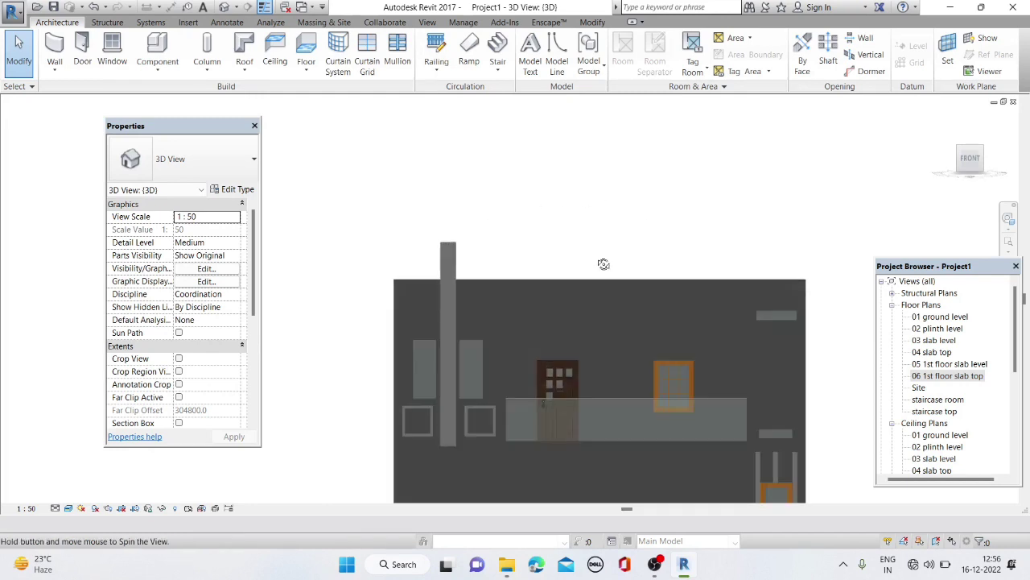
Start an in-place Generic Models element with the default name and set its work plane on the column top
click(147, 66)
click(173, 127)
scroll(447, 255, down, 1)
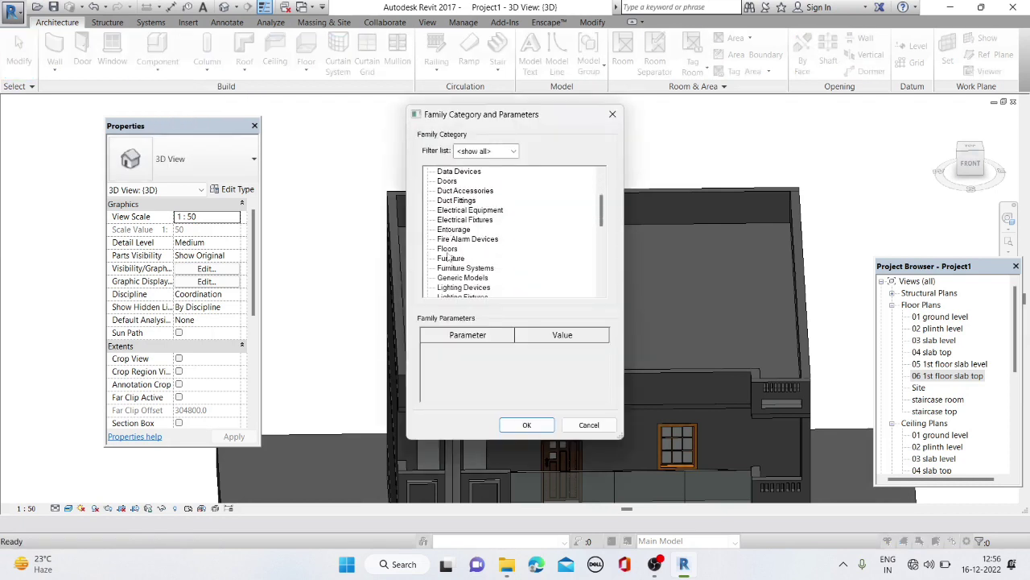
click(526, 424)
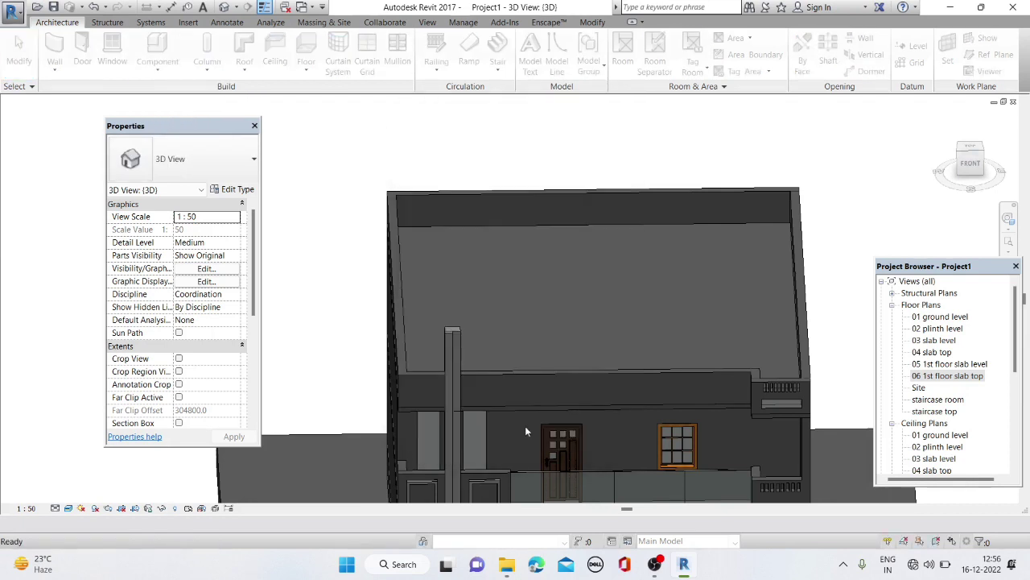
click(649, 373)
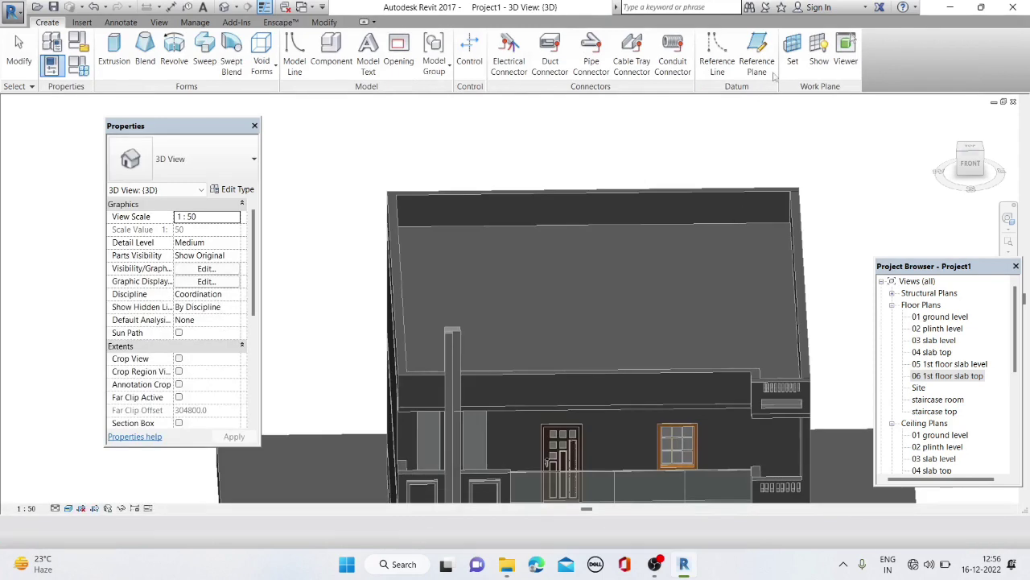
click(793, 53)
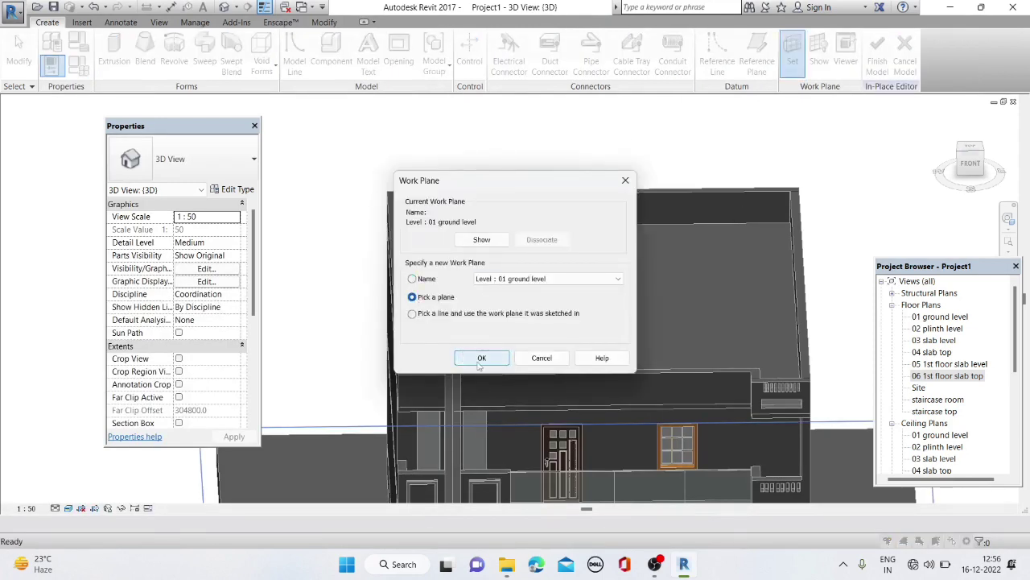
click(480, 357)
scroll(483, 342, up, 5)
scroll(486, 341, up, 2)
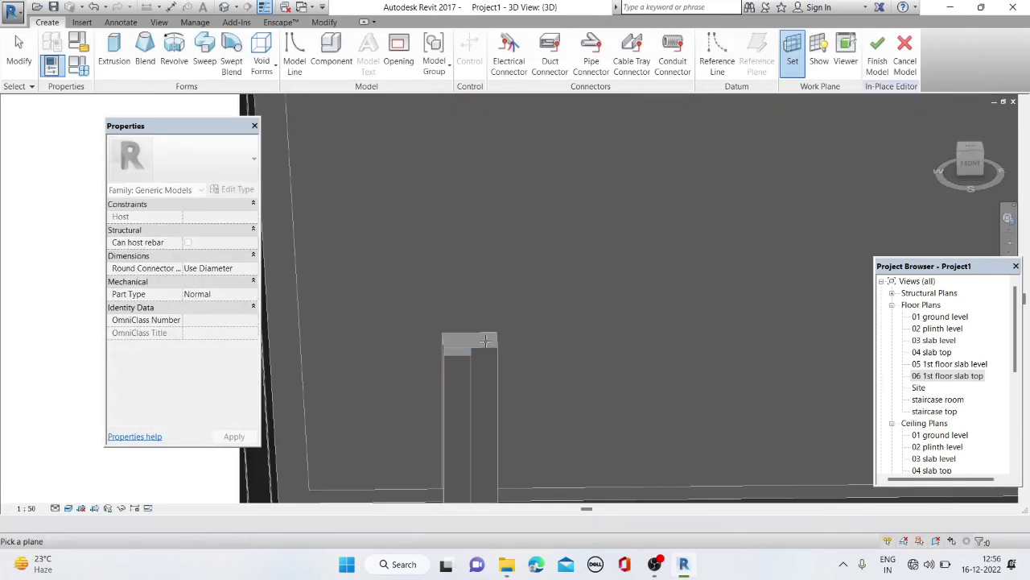
Sketch a 1620-long rectangular extrusion from the column's top corner and finish it
click(113, 53)
click(674, 41)
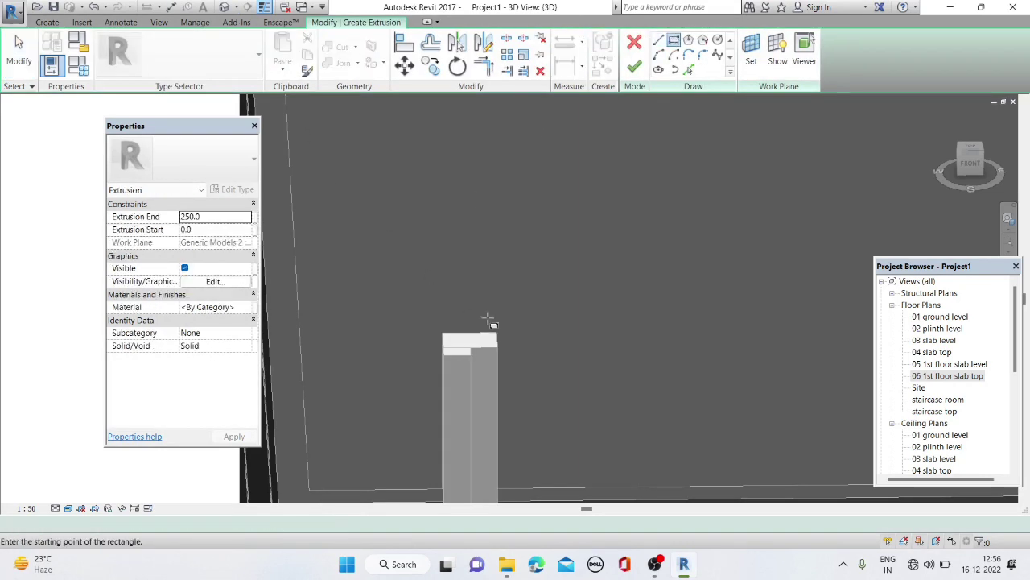
scroll(487, 322, up, 2)
scroll(467, 322, up, 2)
click(323, 323)
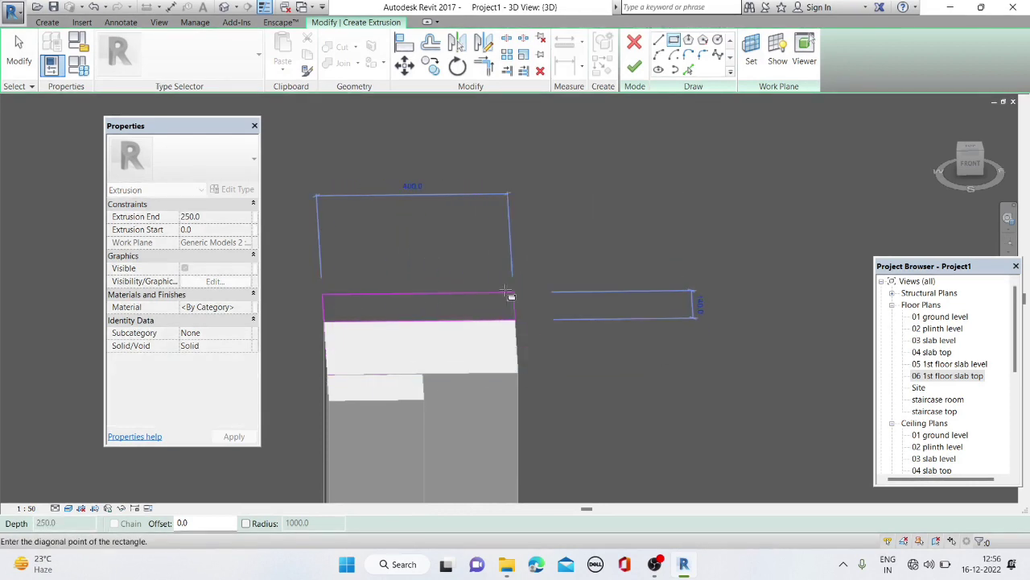
scroll(564, 307, down, 2)
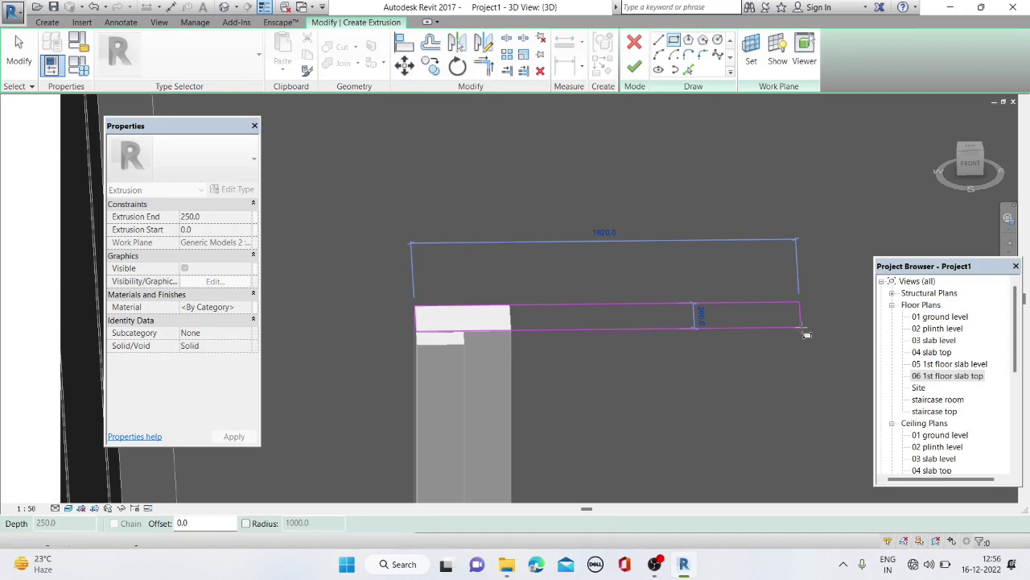
click(806, 334)
click(635, 66)
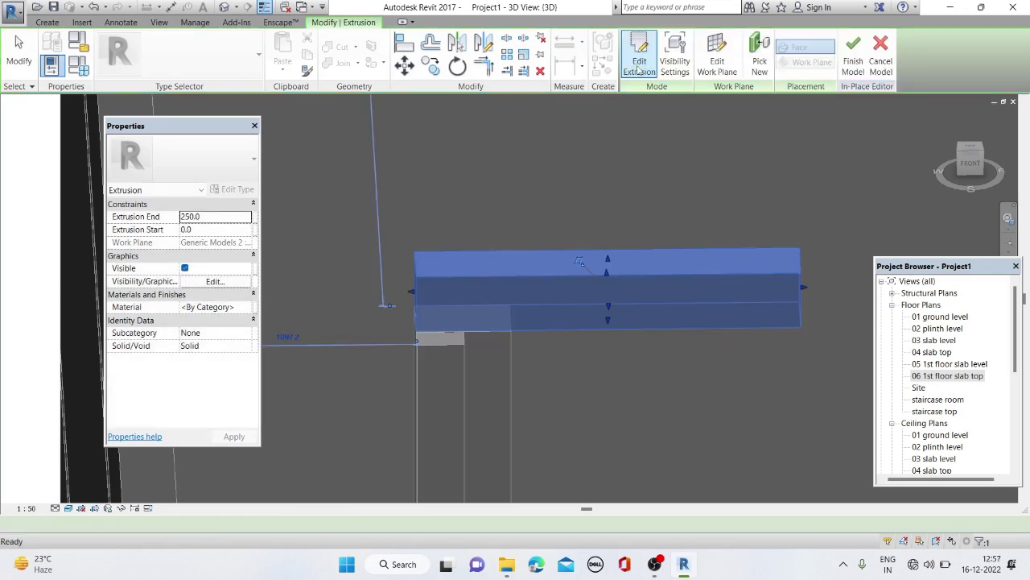
Drag the block's top face down so its extrusion end is 109.1
shift+middle_drag(617, 333, 608, 253)
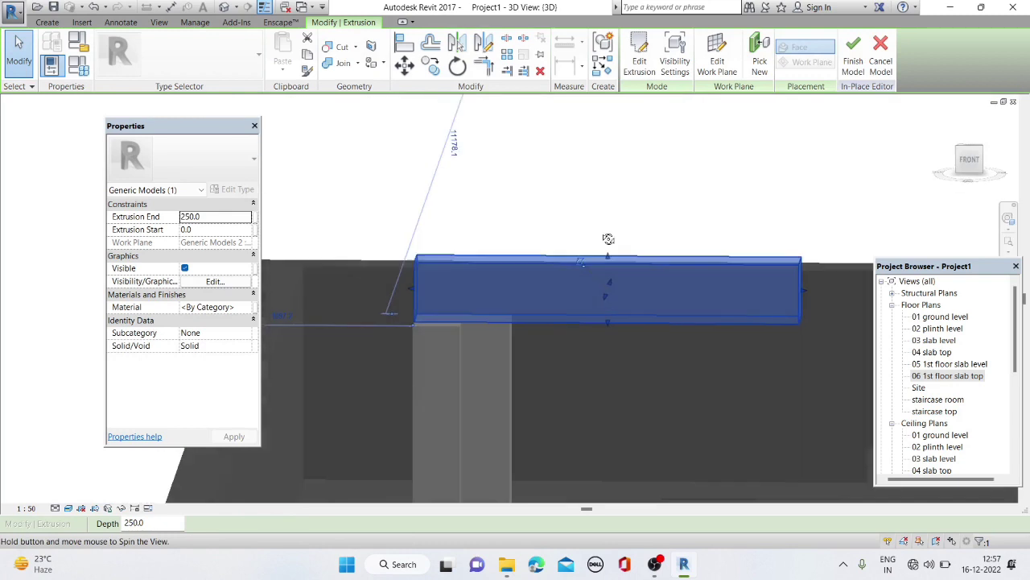
drag(609, 258, 609, 287)
mouse_move(610, 287)
shift+middle_down()
mouse_move(522, 363)
mouse_move(534, 426)
shift+middle_up()
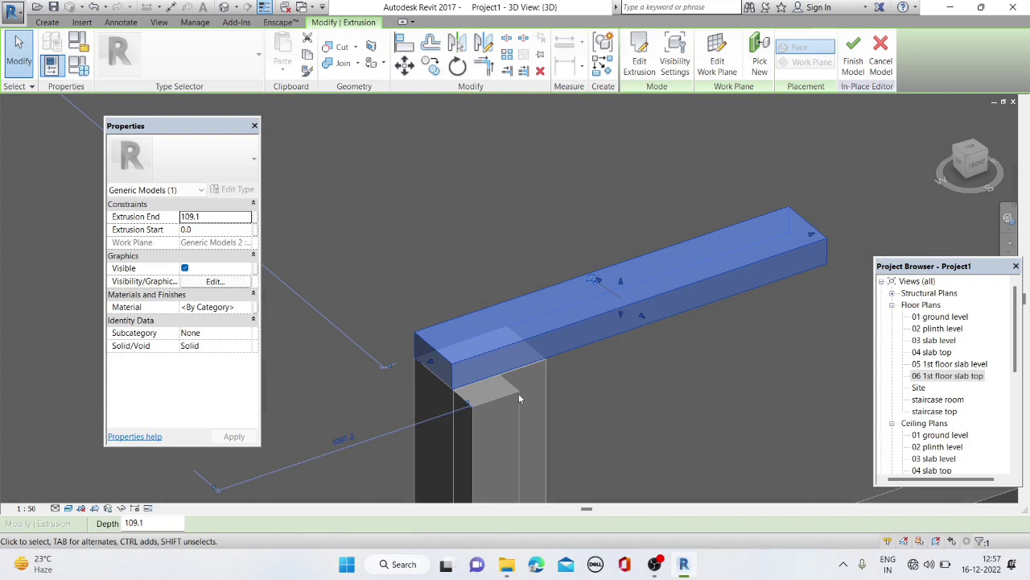
key(Escape)
mouse_move(518, 393)
shift+middle_down()
mouse_move(485, 264)
mouse_move(525, 292)
shift+middle_up()
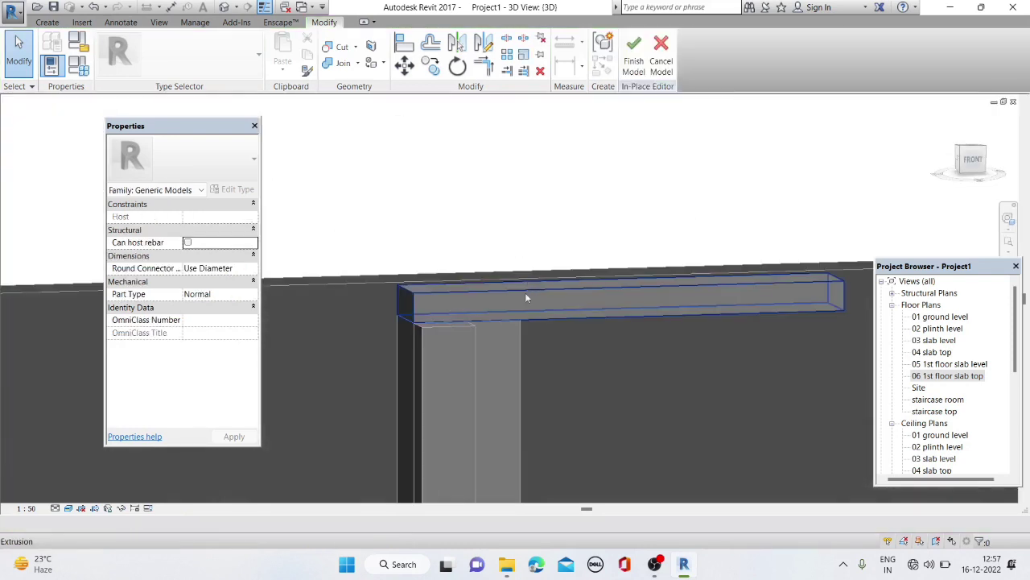
Set the work plane to the beam's front face
click(48, 23)
click(793, 65)
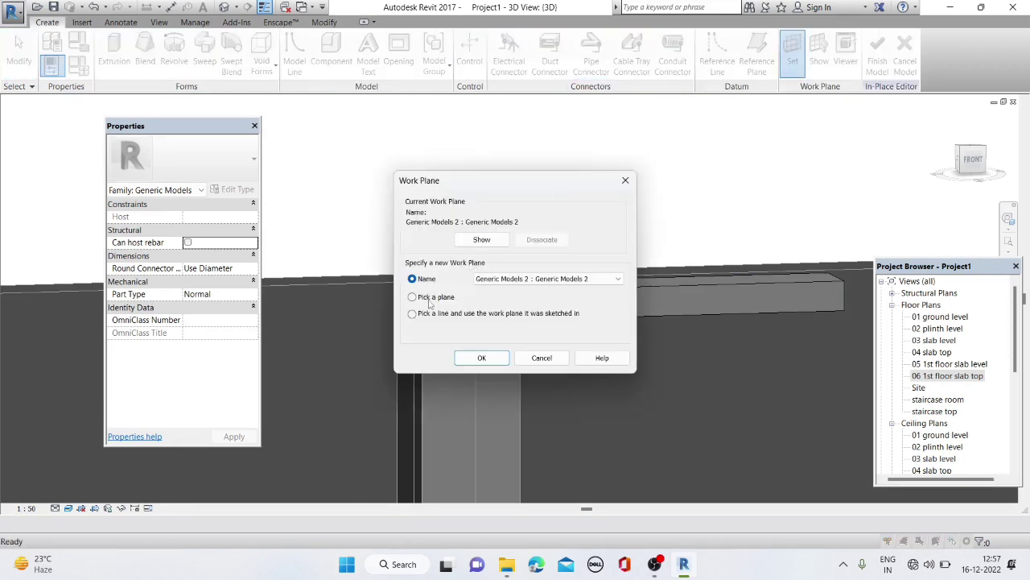
click(481, 358)
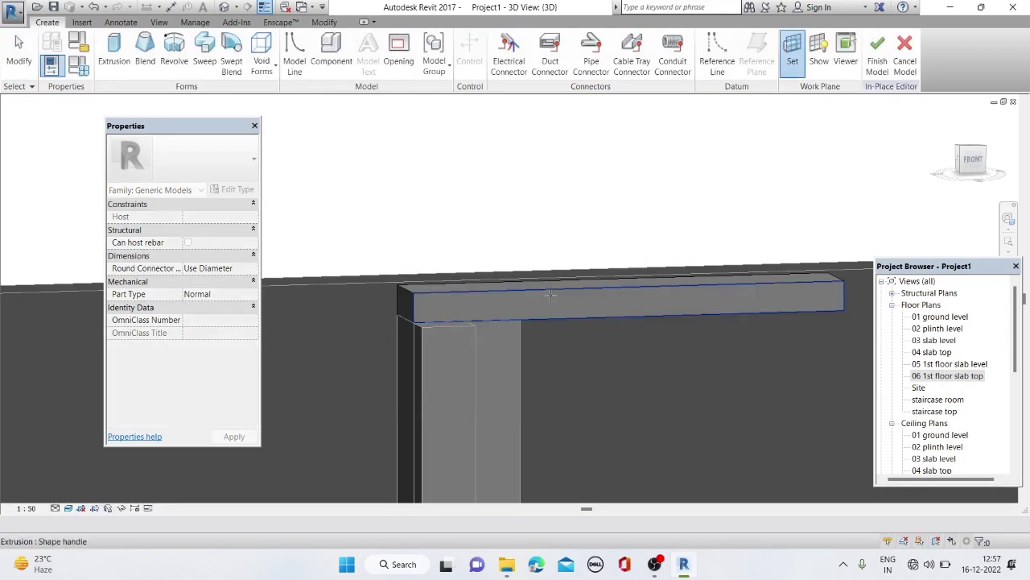
click(549, 295)
In the FRONT view, extrude a 1620-long rectangle over the beam, 250 deep
click(114, 52)
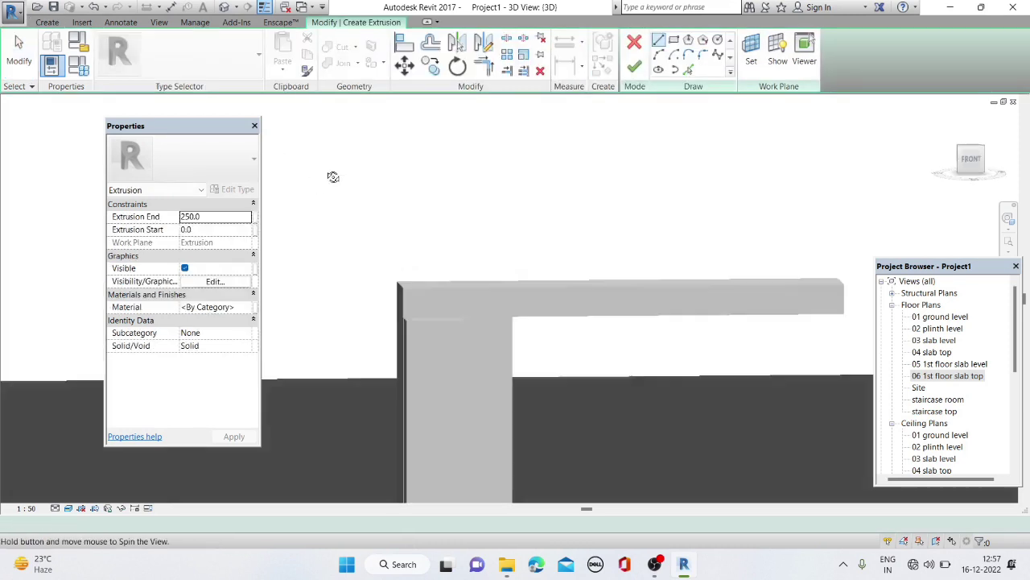
shift+middle_drag(333, 177, 303, 164)
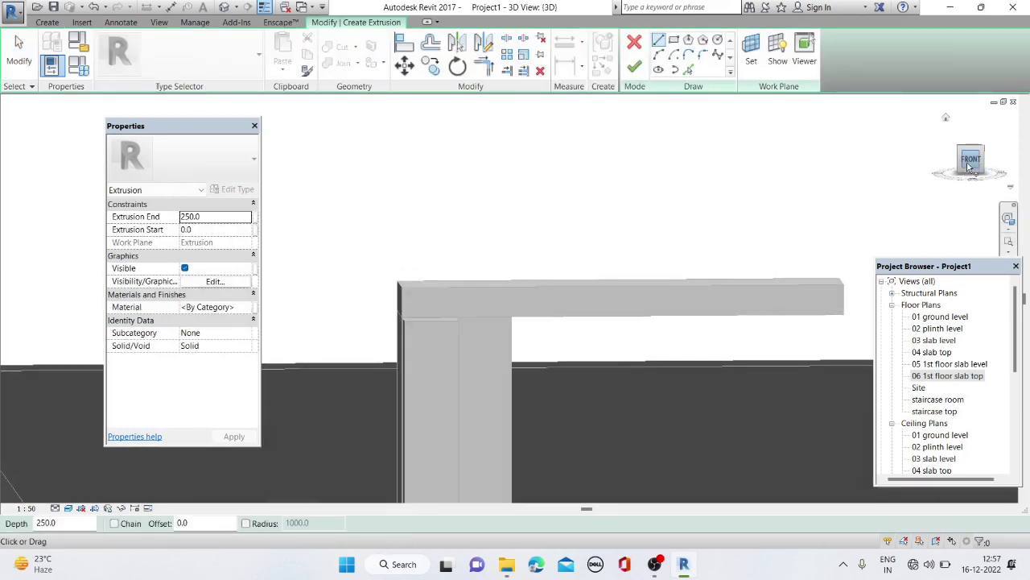
click(970, 161)
click(674, 39)
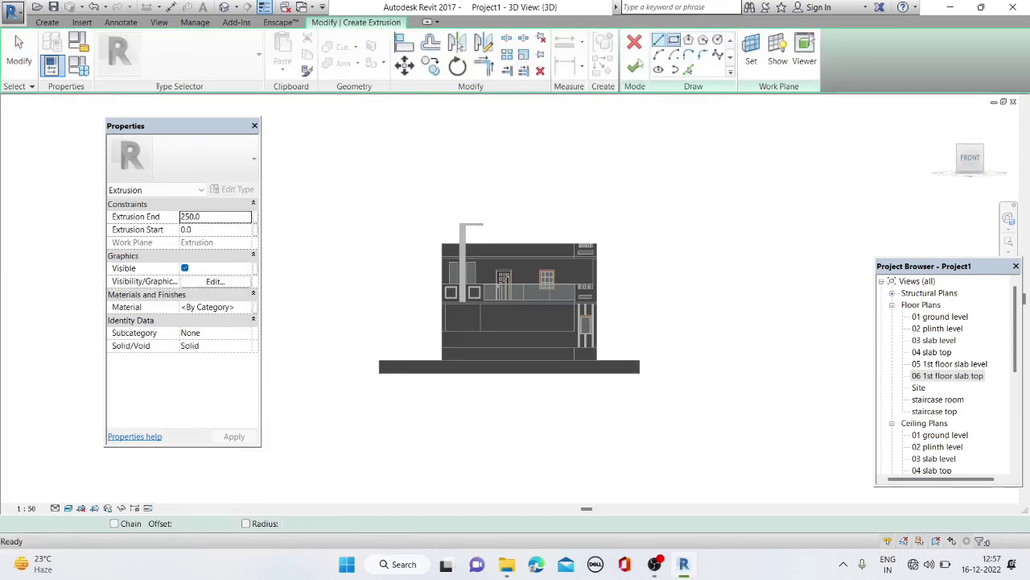
scroll(469, 254, up, 2)
scroll(469, 254, up, 3)
scroll(467, 249, up, 3)
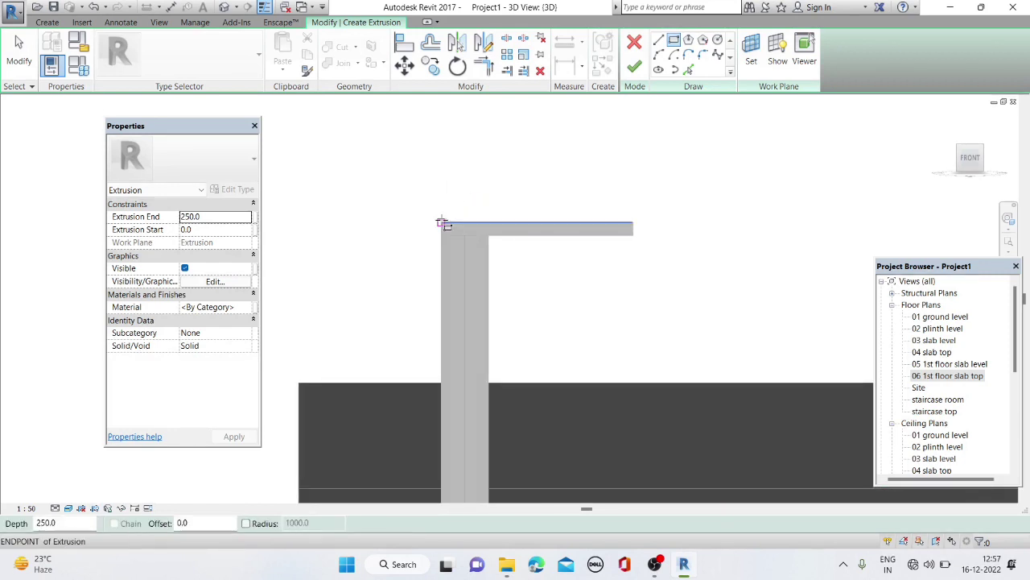
click(441, 223)
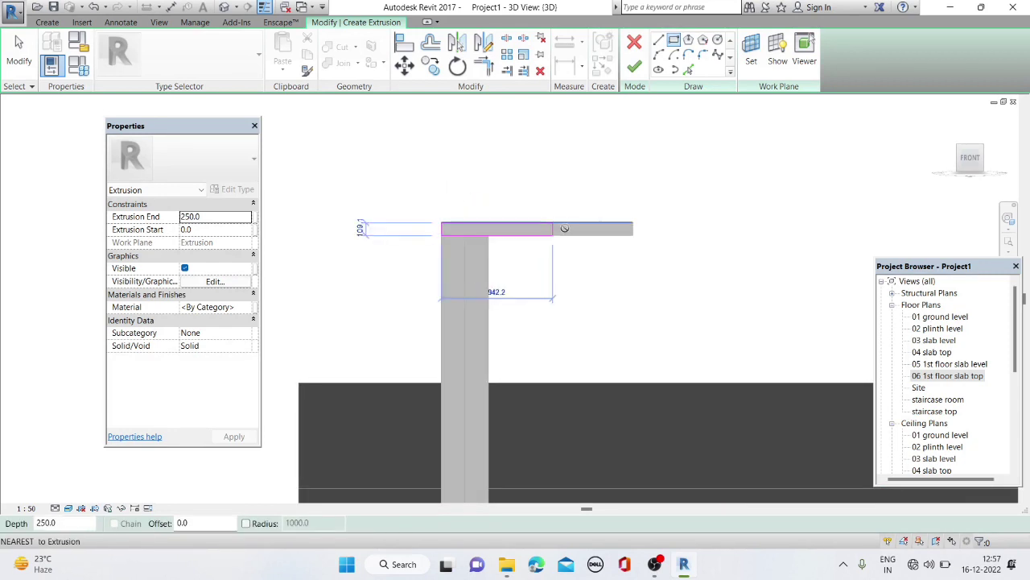
click(634, 234)
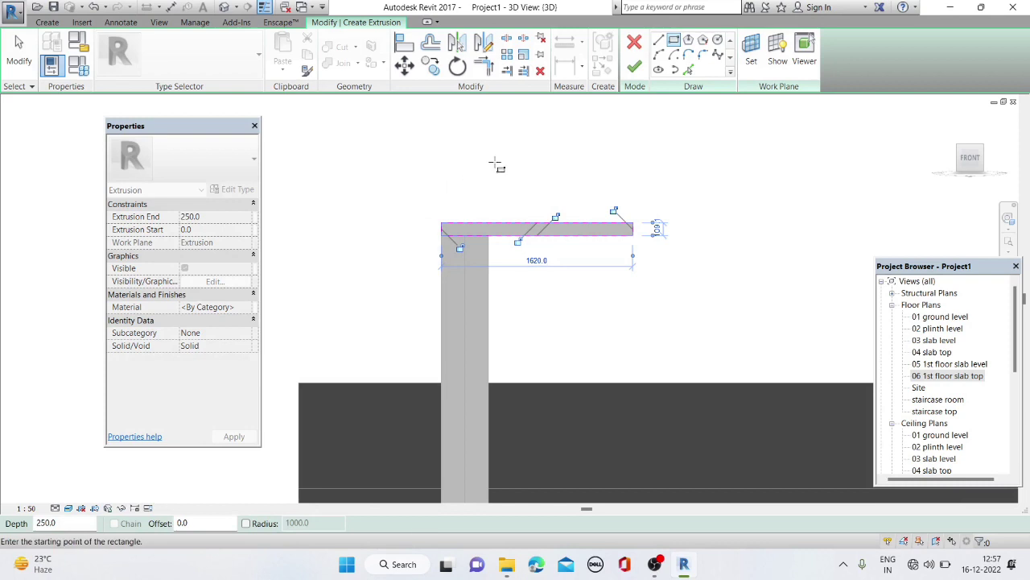
click(634, 66)
shift+middle_drag(511, 202, 595, 252)
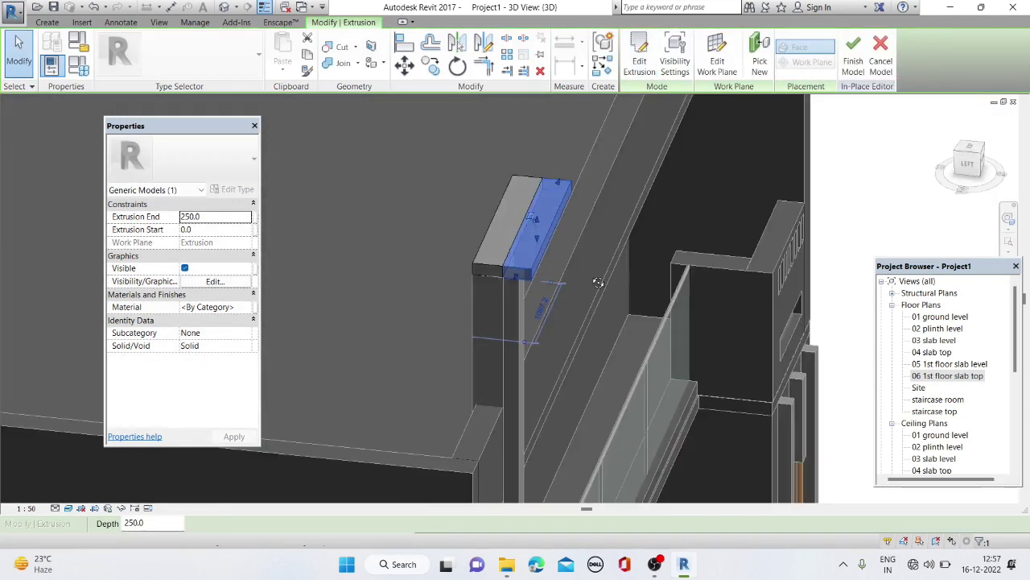
Pull the front block's face outward to thicken it
click(596, 252)
click(544, 238)
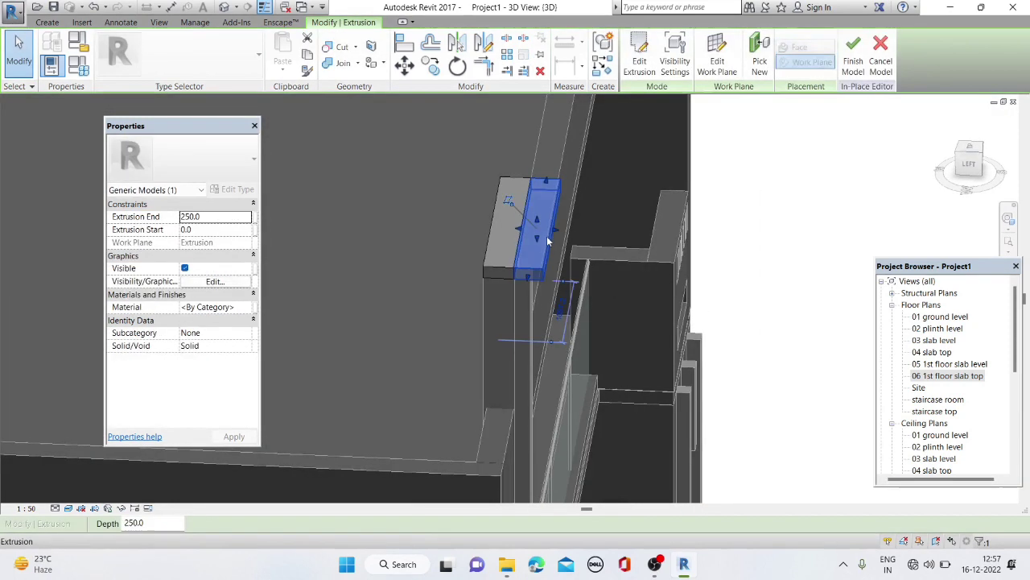
scroll(546, 240, up, 3)
mouse_move(562, 222)
mouse_down()
mouse_move(520, 211)
mouse_move(529, 217)
mouse_up()
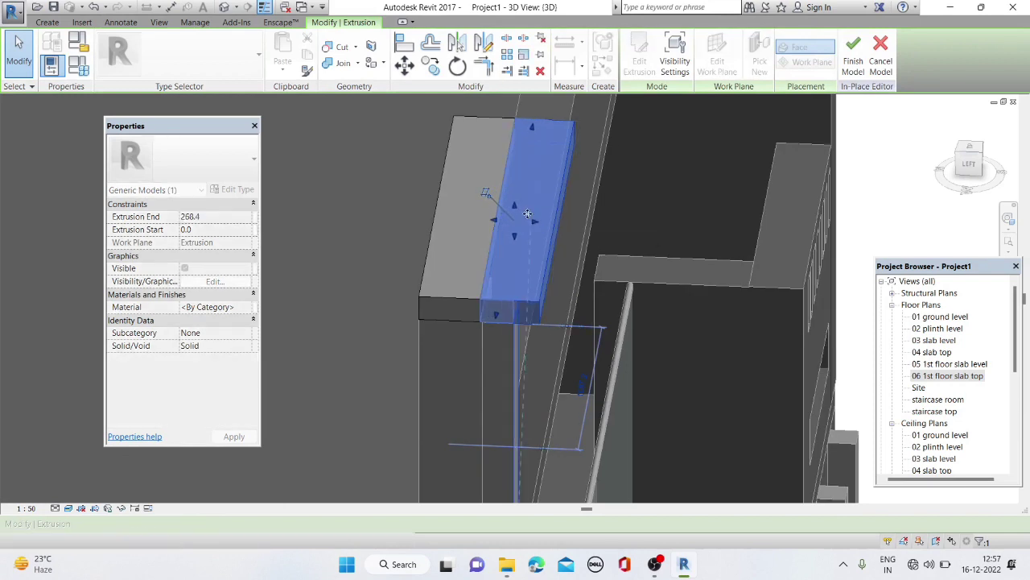
click(452, 263)
mouse_move(449, 257)
shift+middle_down()
mouse_move(501, 237)
mouse_move(457, 200)
mouse_move(547, 252)
mouse_move(506, 284)
shift+middle_up()
Drag the column-top block's start face to 70.1, leaving it 39.0 deep
click(554, 246)
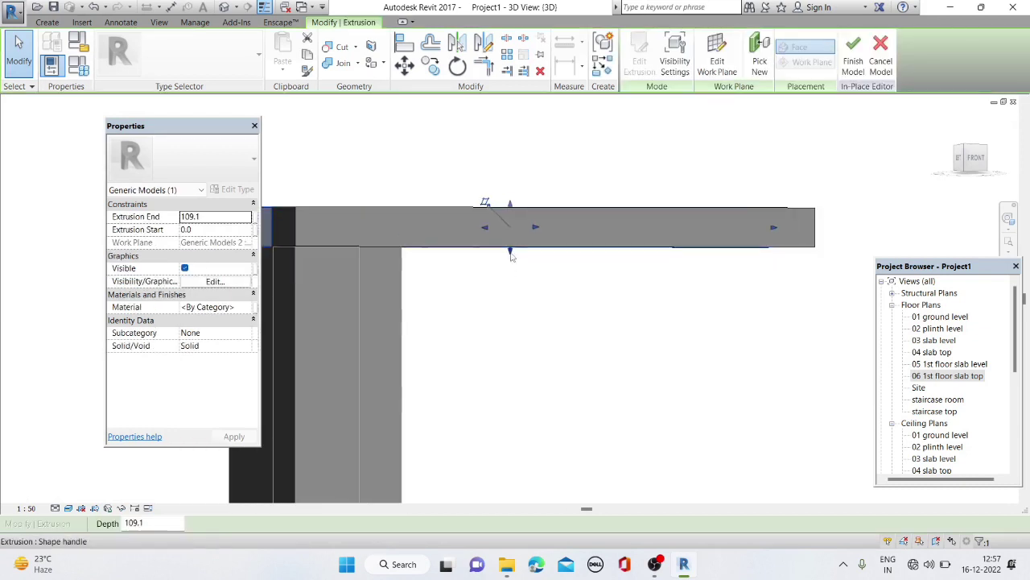
drag(511, 256, 510, 241)
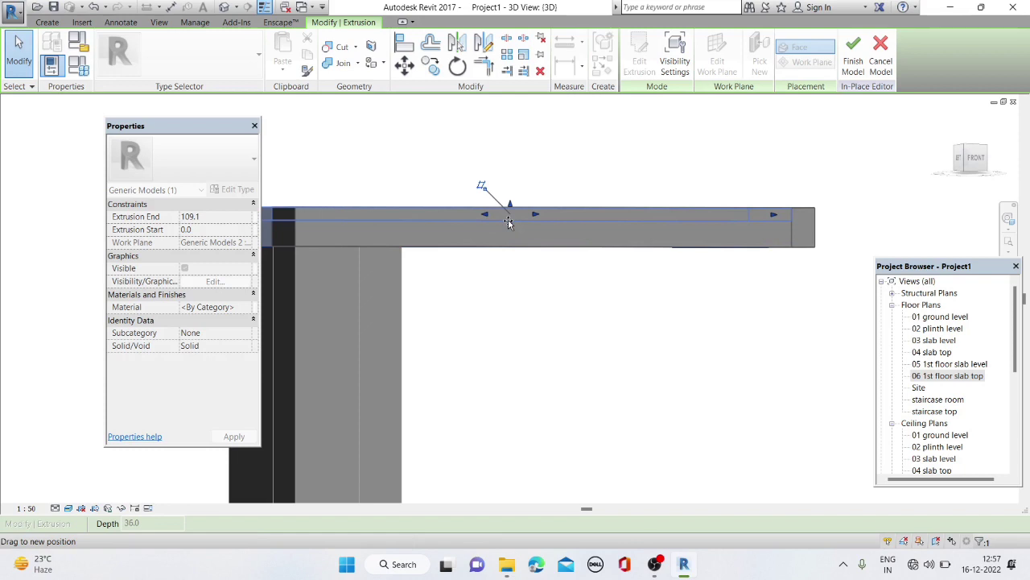
drag(508, 220, 543, 228)
shift+middle_drag(542, 229, 415, 217)
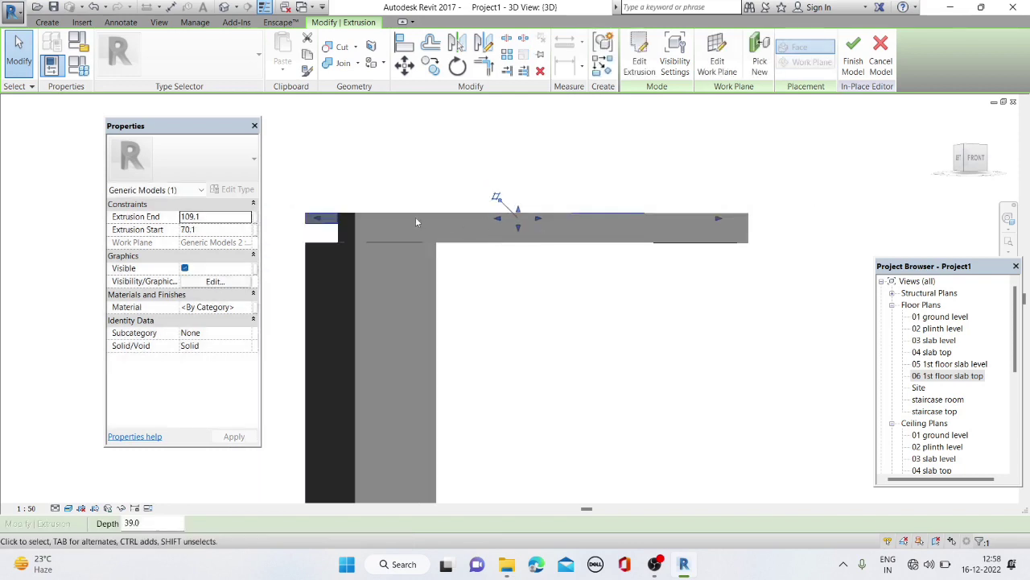
click(93, 6)
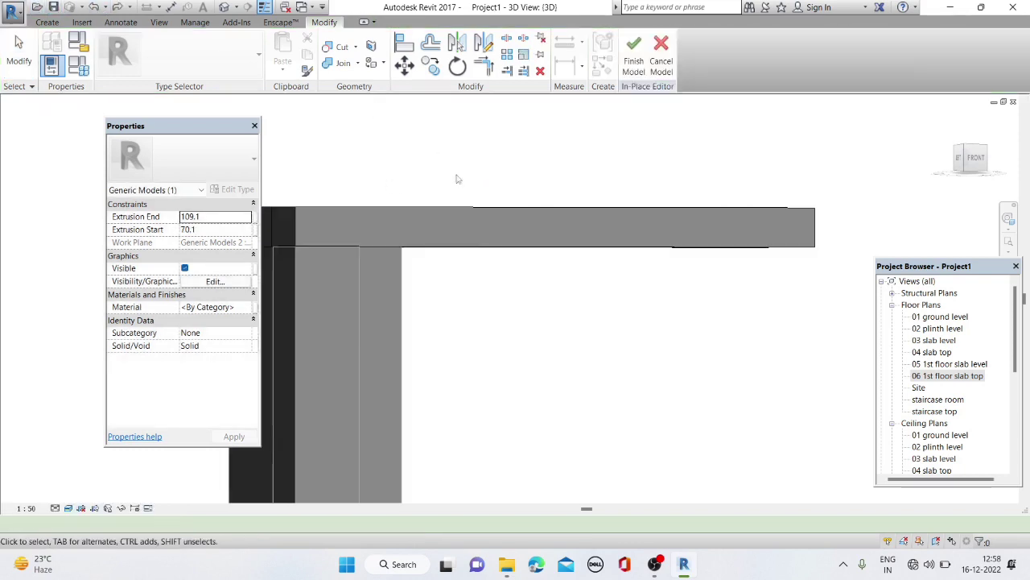
Drag the beam block's bottom face to resize it
click(484, 210)
scroll(522, 223, up, 1)
drag(546, 260, 541, 226)
scroll(375, 294, down, 1)
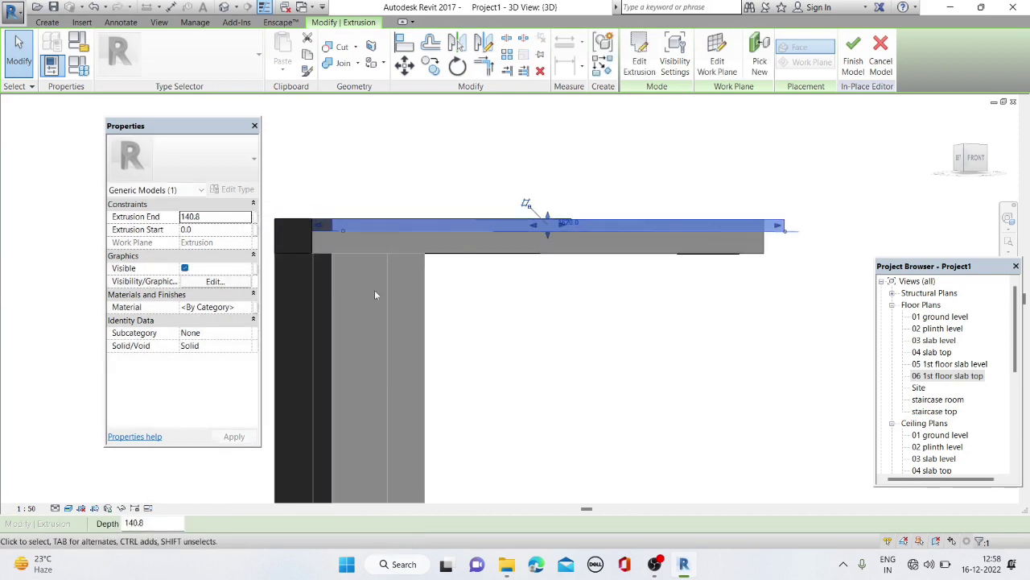
shift+middle_drag(428, 325, 471, 350)
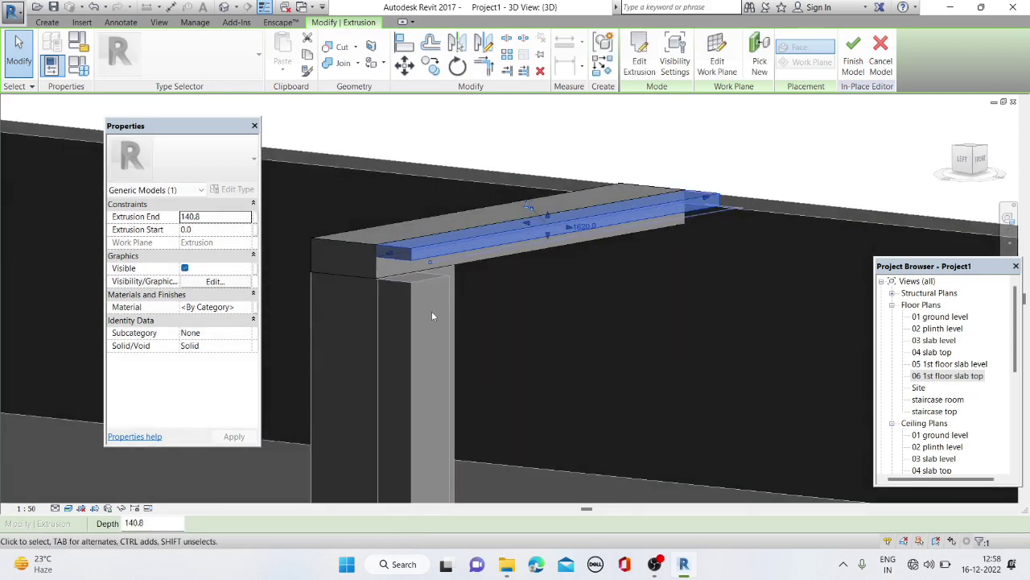
click(416, 279)
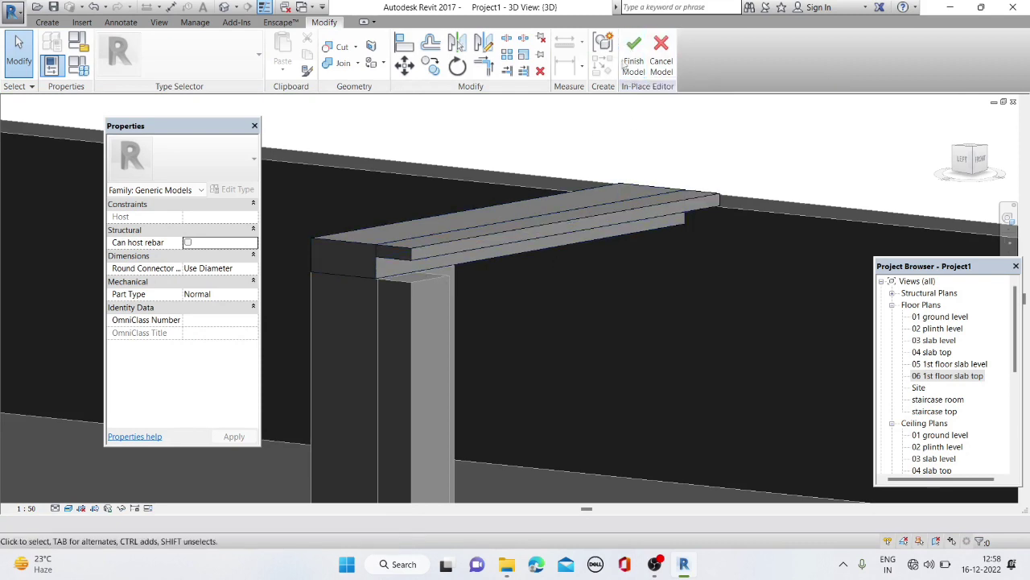
Confirm the beam's 1620.0 length in the FRONT view and finish the in-place model
click(981, 161)
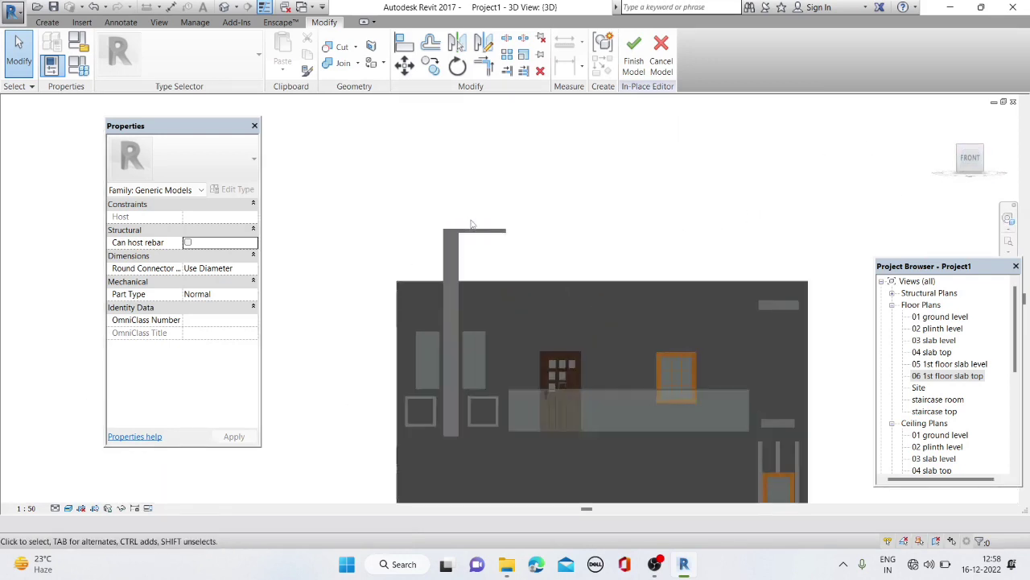
scroll(471, 224, up, 5)
click(493, 264)
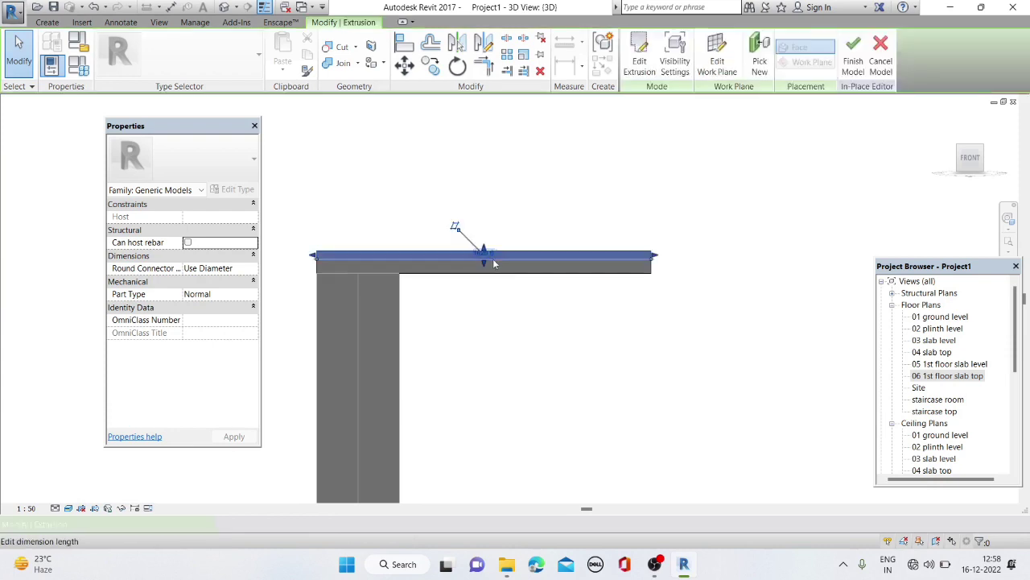
scroll(485, 257, up, 3)
click(470, 266)
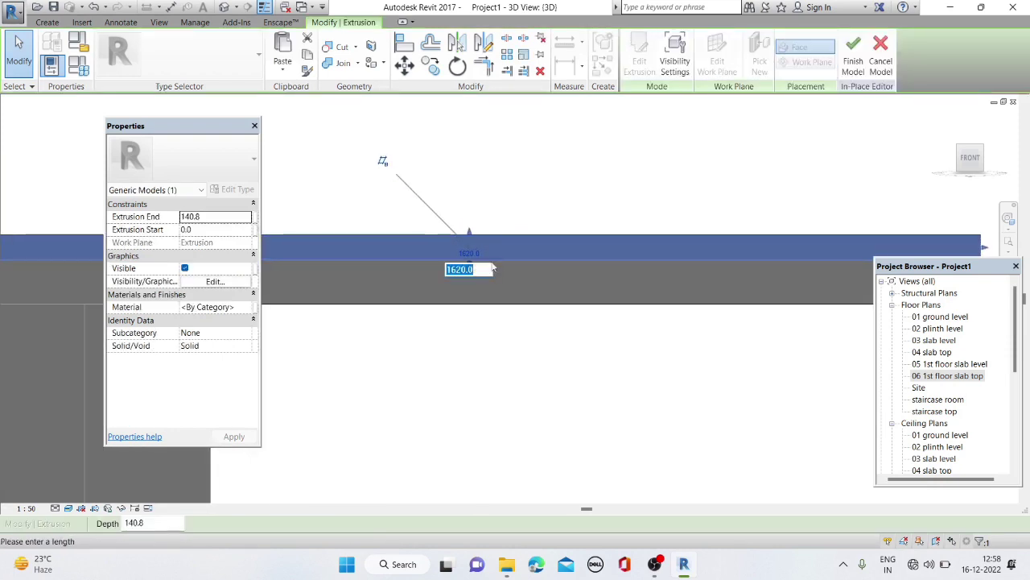
key(Return)
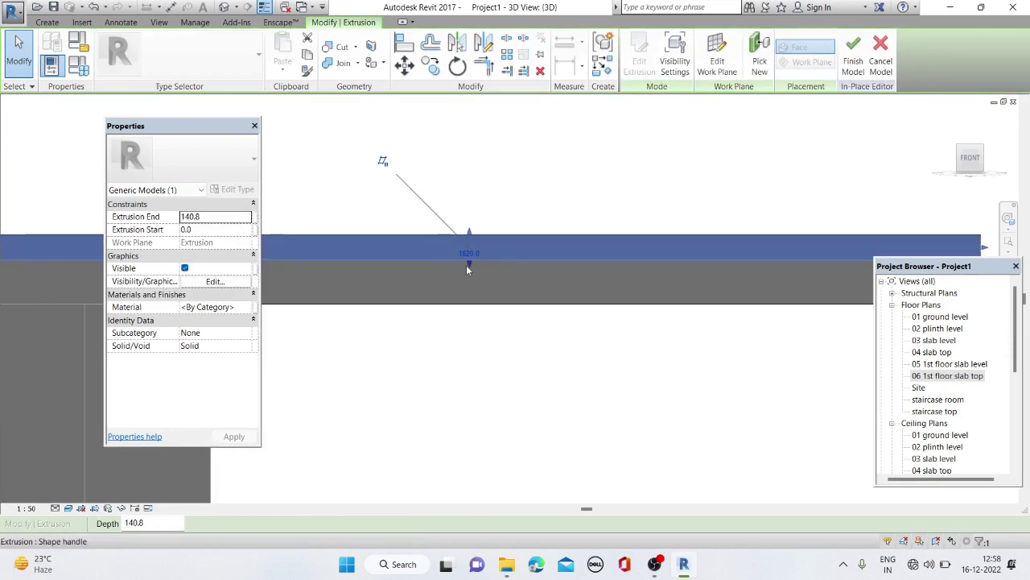
click(466, 265)
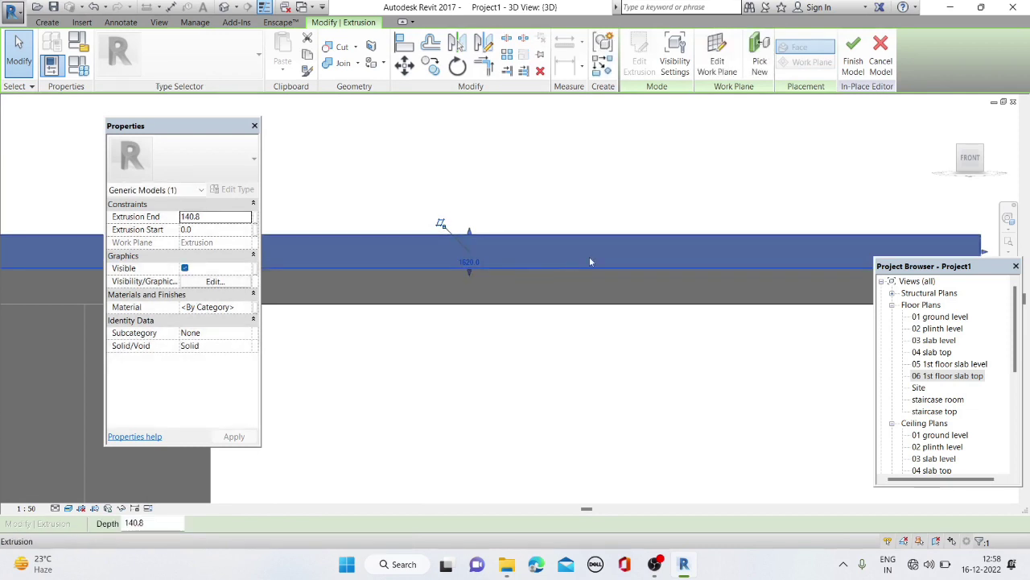
key(Escape)
click(634, 52)
shift+middle_drag(432, 321, 732, 367)
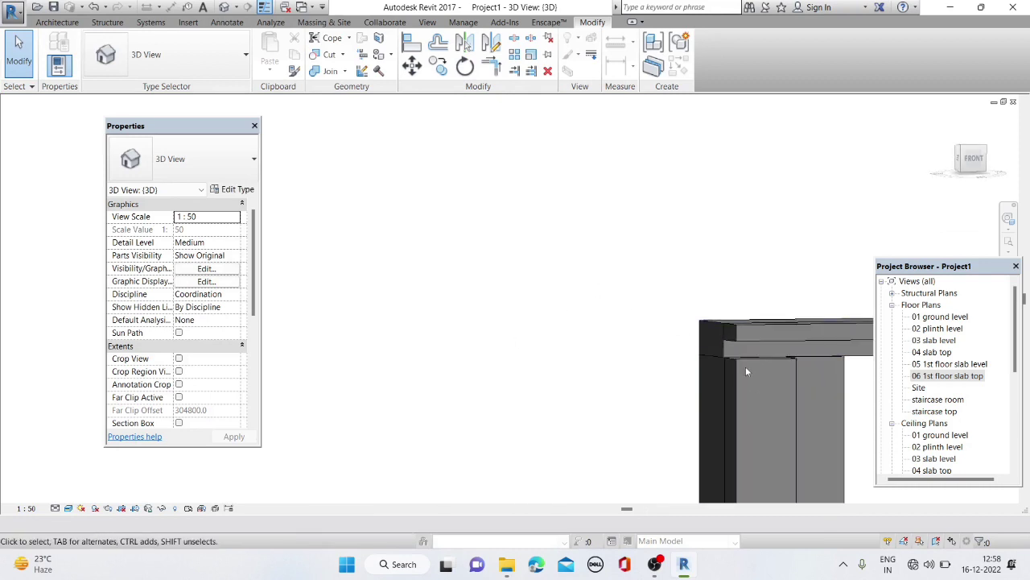
Raise the column's top face up to meet the beam
click(746, 360)
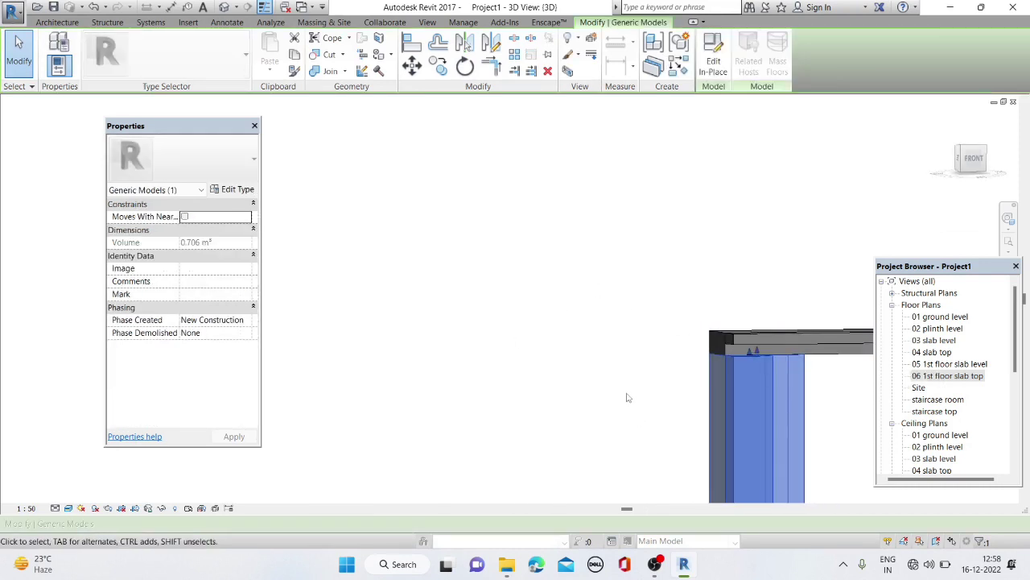
shift+middle_drag(633, 402, 781, 411)
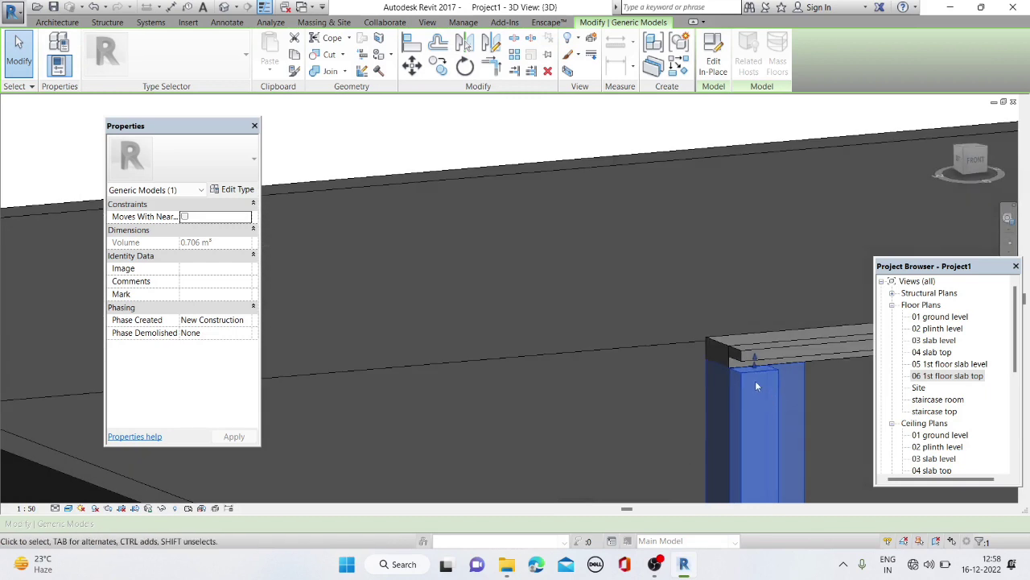
scroll(757, 384, up, 2)
scroll(760, 382, up, 1)
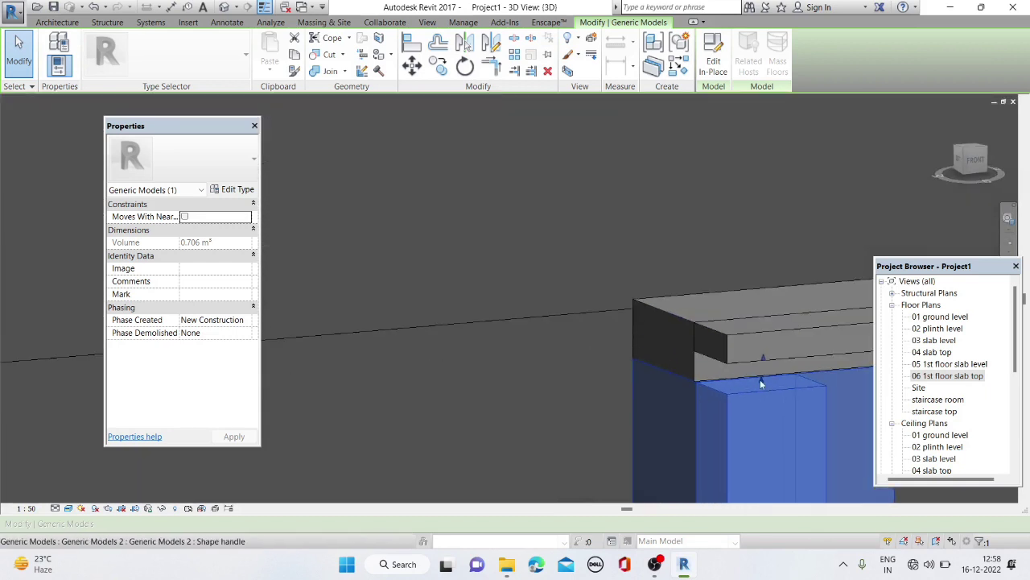
drag(759, 379, 758, 357)
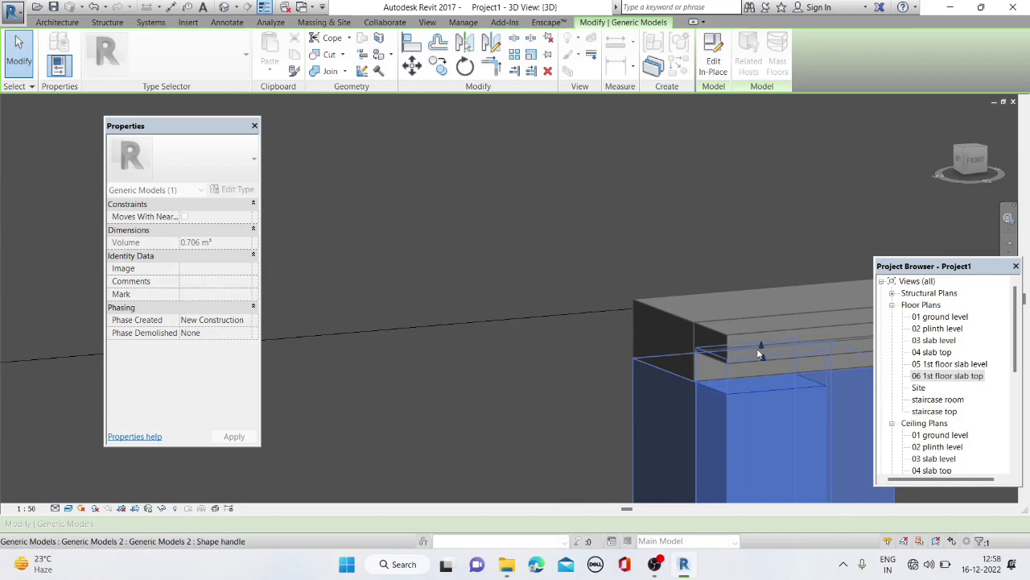
key(Escape)
mouse_move(680, 365)
shift+middle_down()
mouse_move(635, 331)
mouse_move(655, 335)
shift+middle_up()
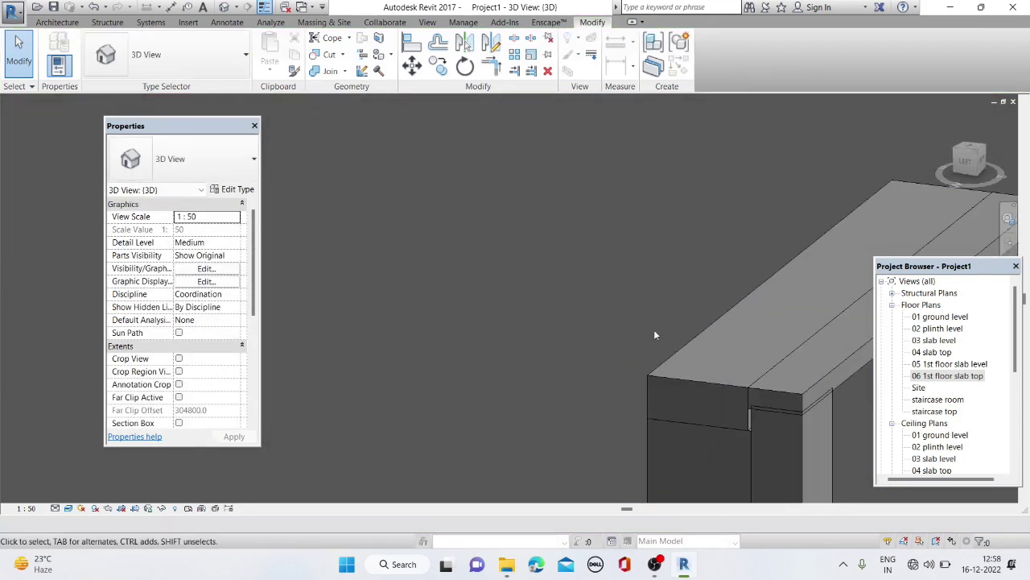
Stretch a beam piece slightly larger and check it from a corner view
click(731, 415)
scroll(673, 394, down, 2)
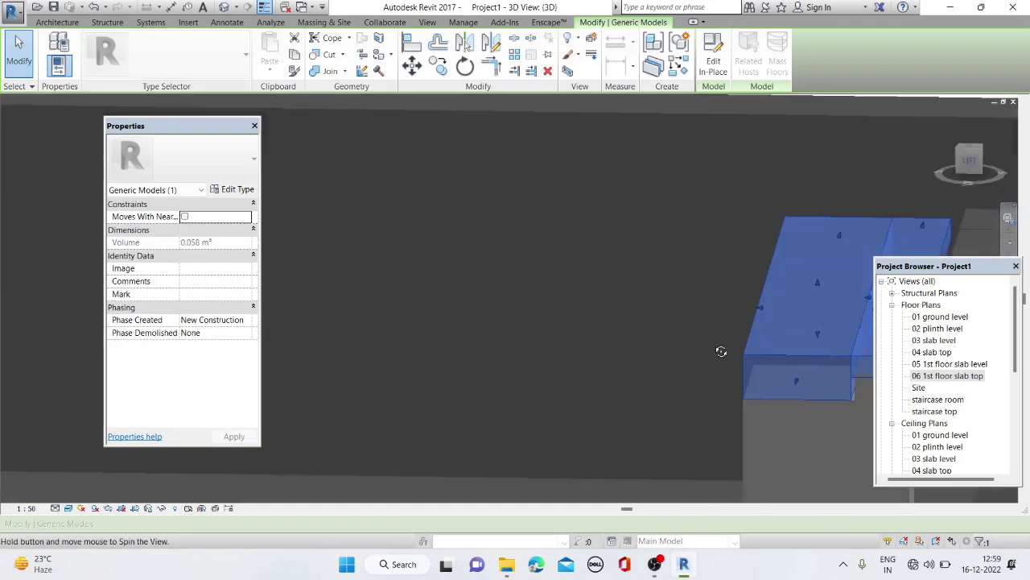
shift+middle_drag(574, 276, 653, 277)
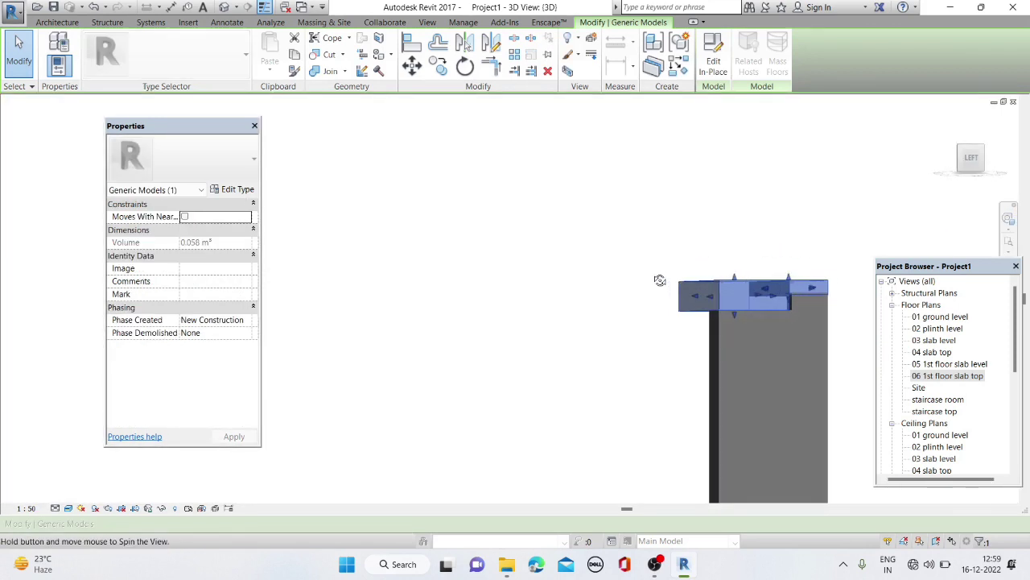
click(653, 277)
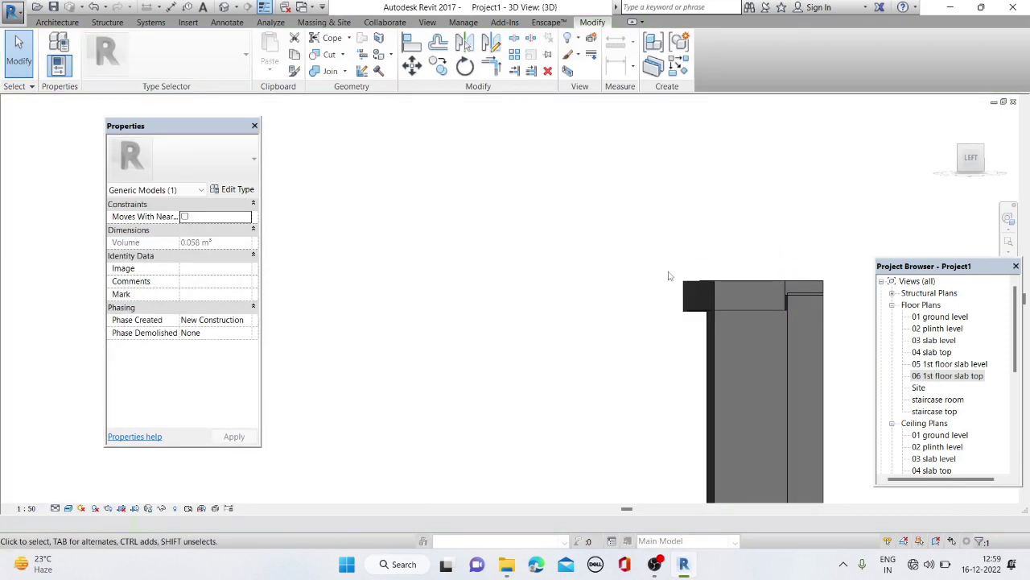
click(715, 292)
scroll(790, 295, up, 3)
click(789, 298)
scroll(789, 298, up, 2)
drag(718, 299, 654, 304)
scroll(660, 304, down, 2)
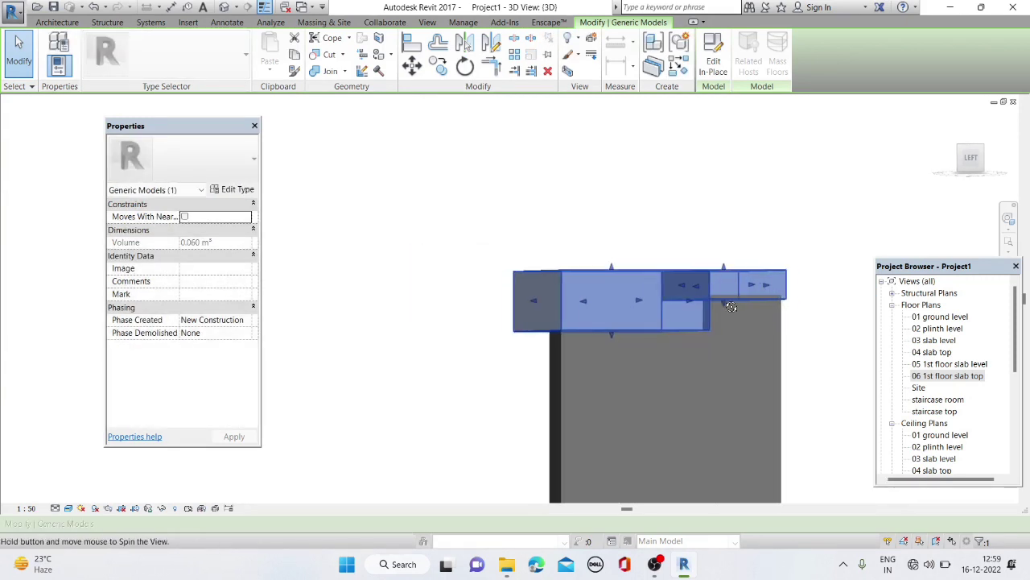
scroll(762, 290, up, 2)
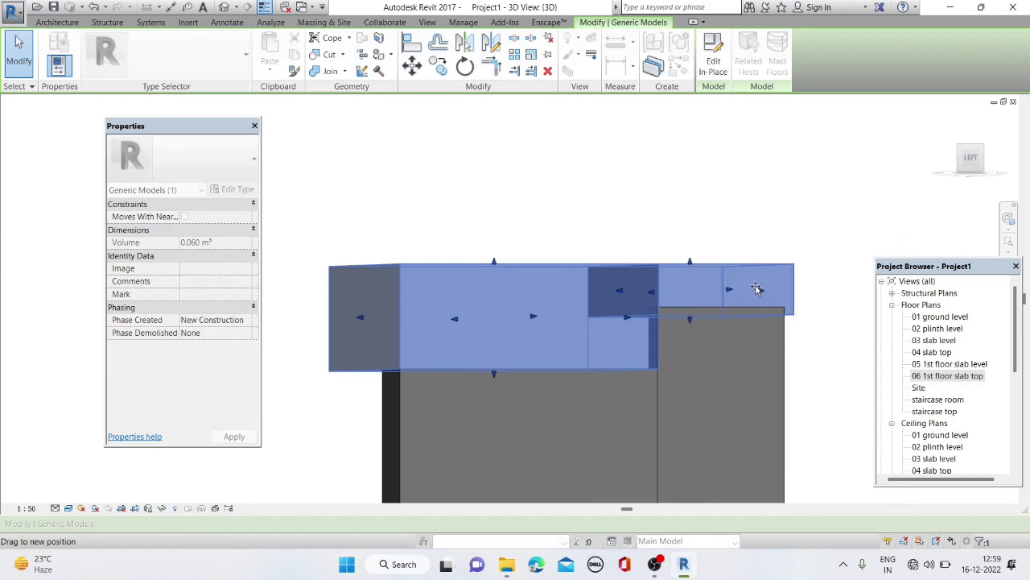
shift+middle_drag(751, 288, 685, 382)
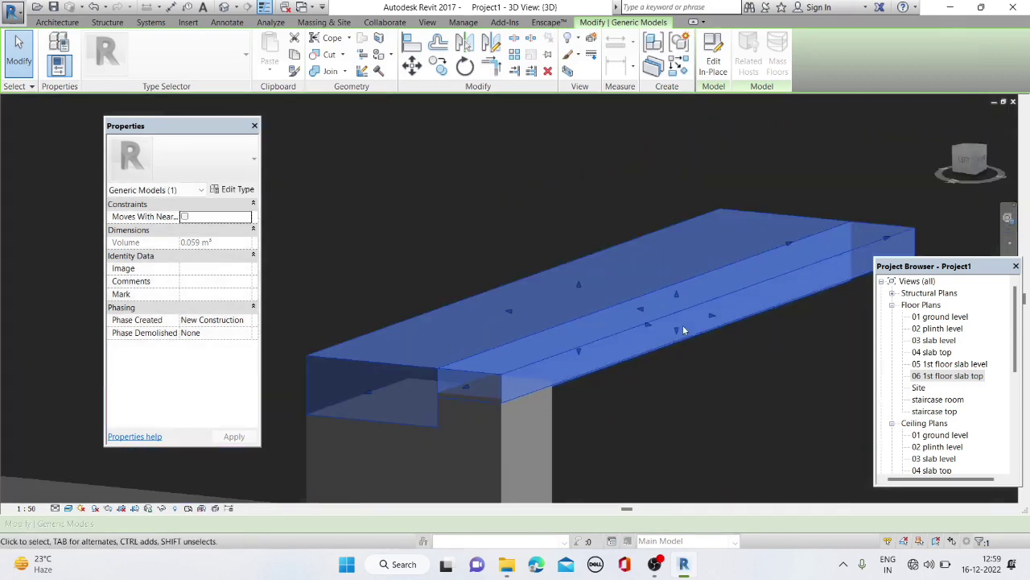
shift+middle_drag(682, 324, 599, 258)
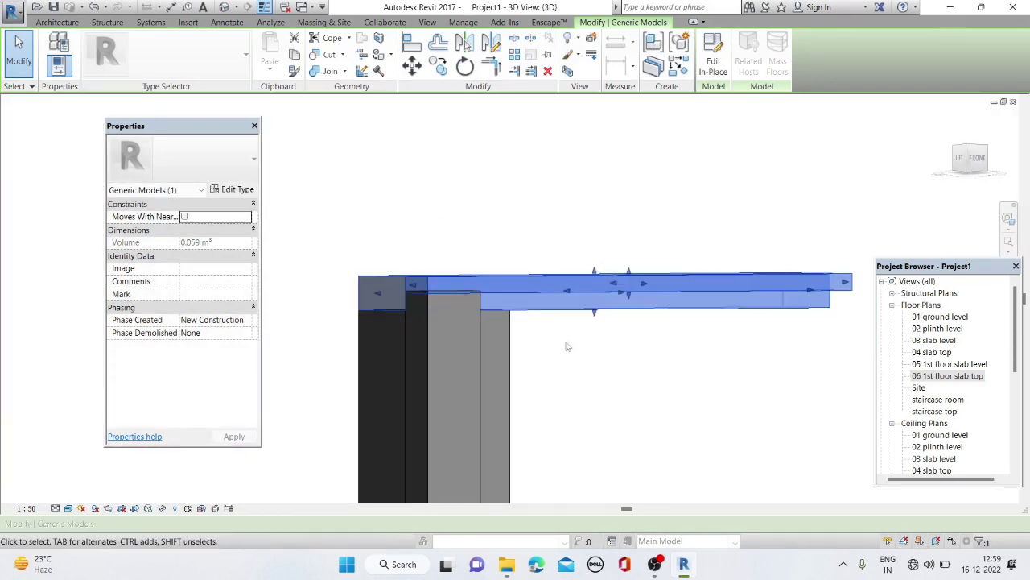
key(Escape)
mouse_move(643, 364)
shift+middle_down()
mouse_move(545, 414)
mouse_move(572, 417)
mouse_move(598, 327)
mouse_move(650, 329)
mouse_move(620, 282)
mouse_move(619, 301)
shift+middle_up()
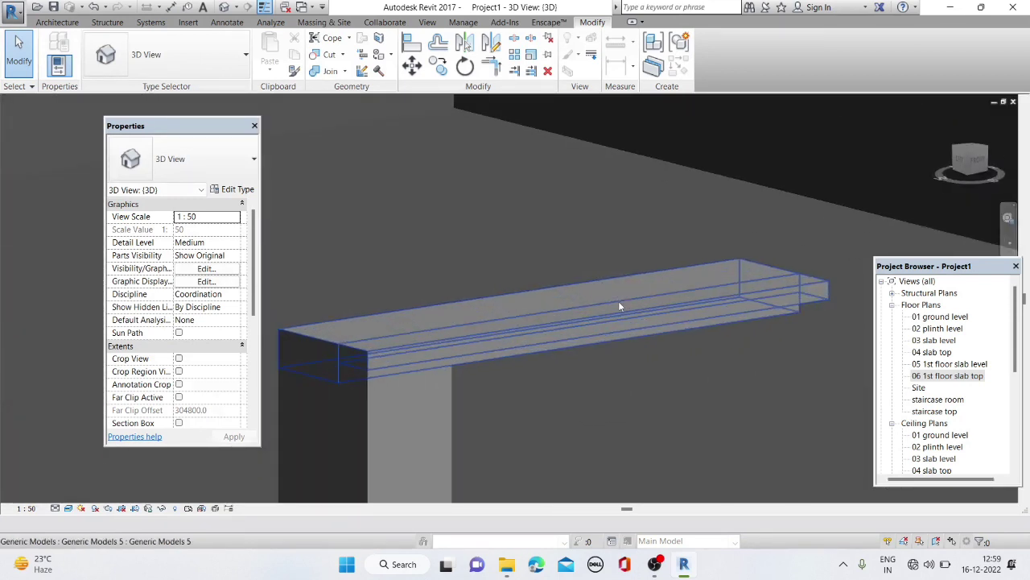
Thicken the top beam upward to 0.082 m³, then minimize and restore Revit
click(557, 302)
drag(537, 295, 537, 282)
click(557, 360)
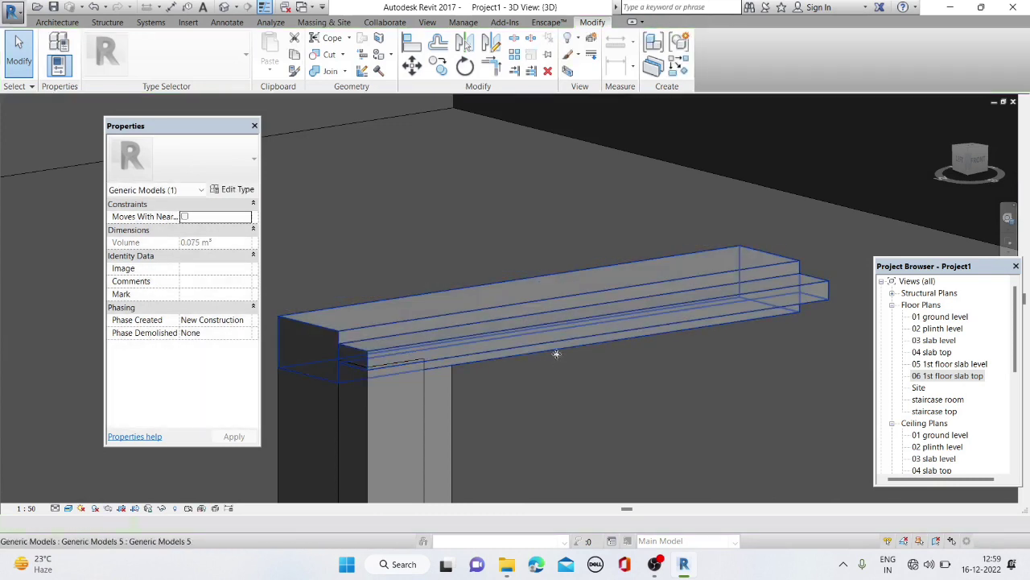
click(514, 333)
scroll(572, 311, up, 3)
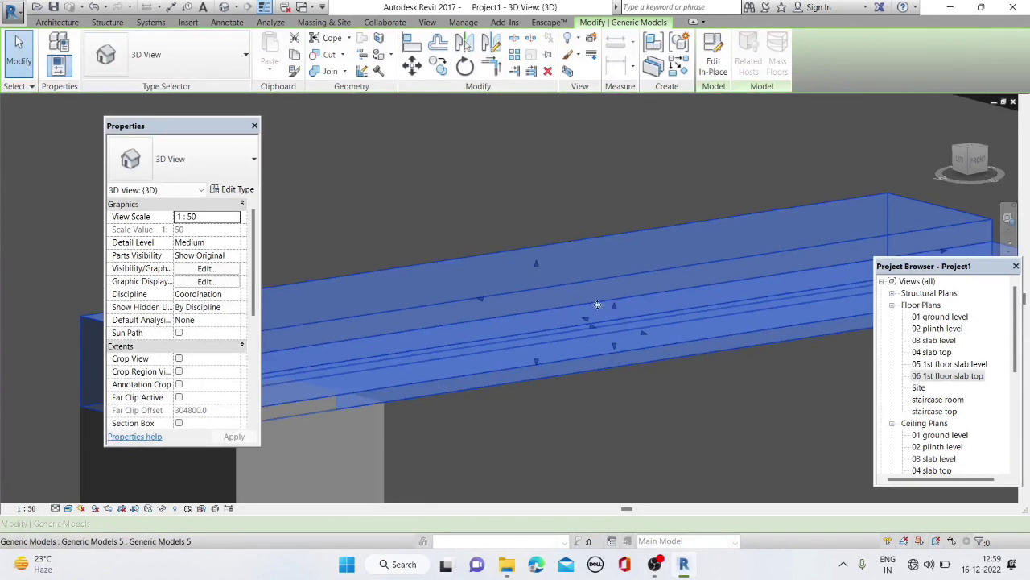
drag(614, 304, 615, 289)
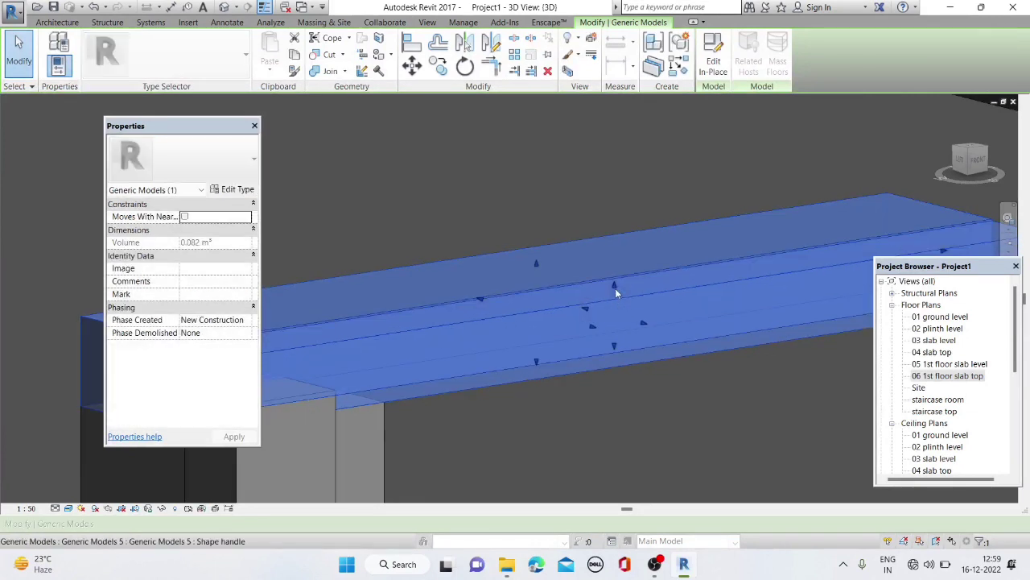
click(604, 424)
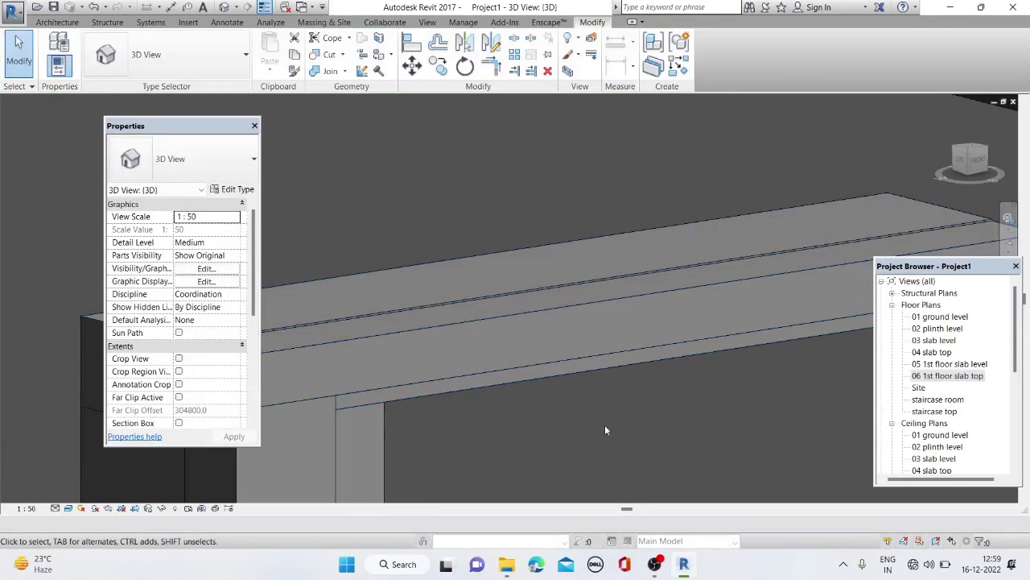
mouse_move(604, 421)
shift+middle_down()
mouse_move(578, 398)
mouse_move(560, 351)
mouse_move(578, 393)
shift+middle_up()
click(685, 564)
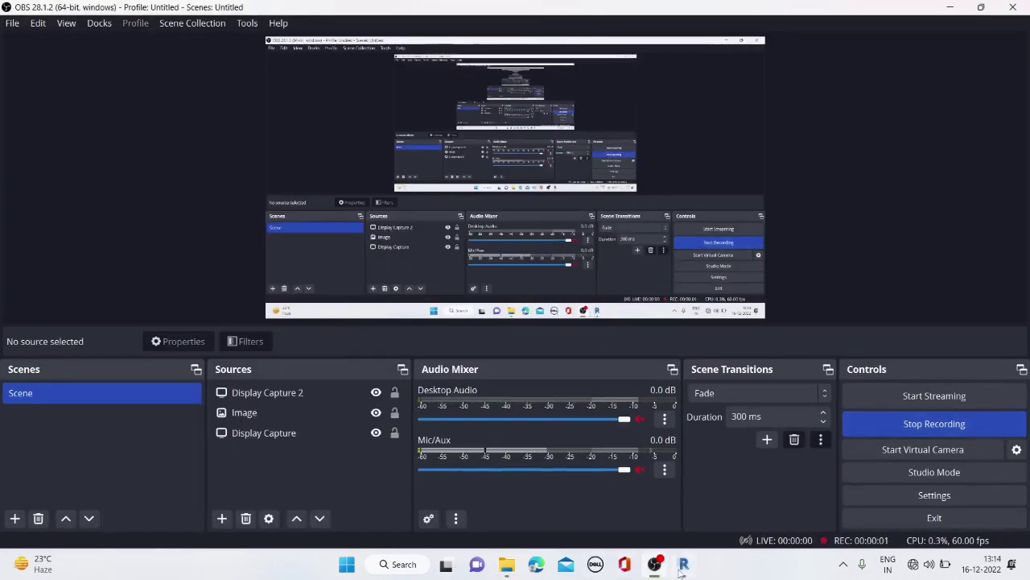
click(683, 564)
Start in-place Generic Models 6 with its work plane on the upper wall face
click(57, 22)
click(157, 66)
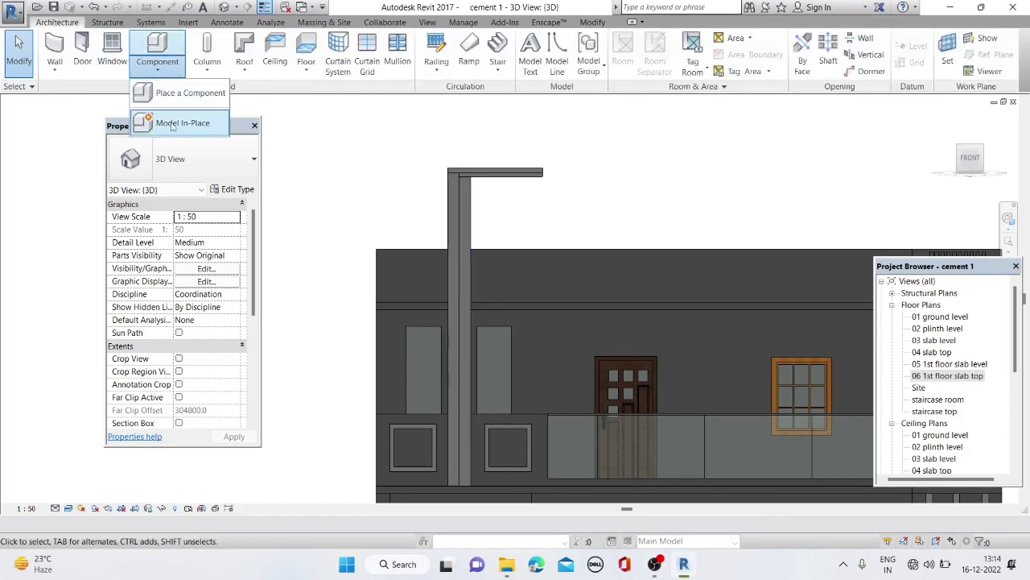
click(172, 123)
scroll(444, 241, down, 2)
scroll(444, 249, down, 1)
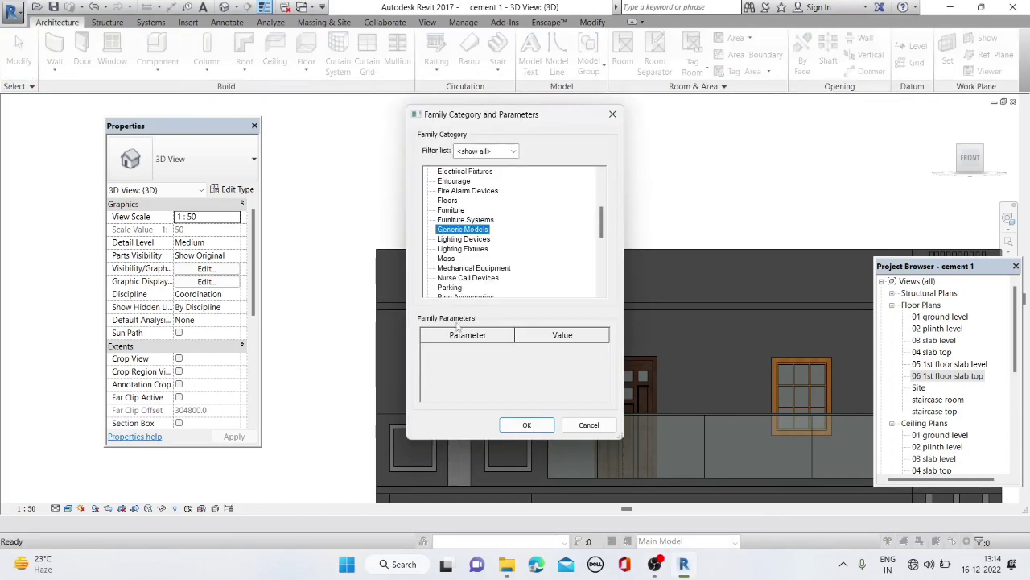
click(536, 429)
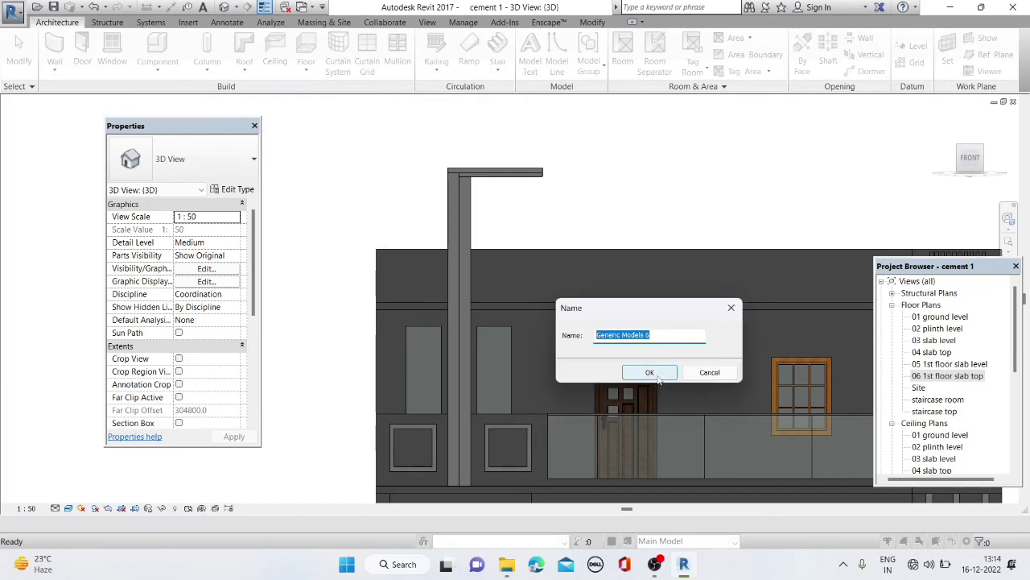
click(658, 378)
click(784, 50)
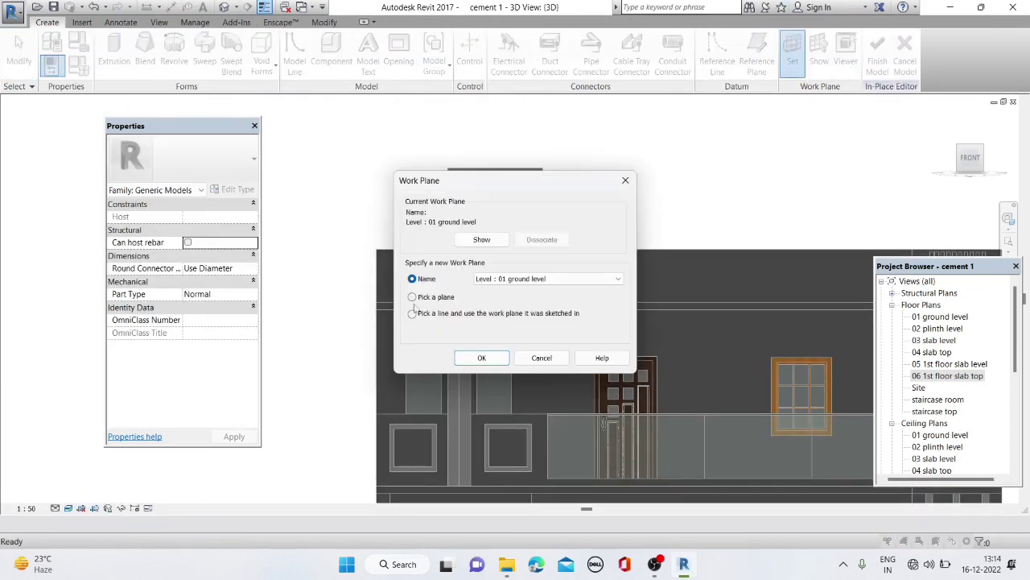
click(481, 357)
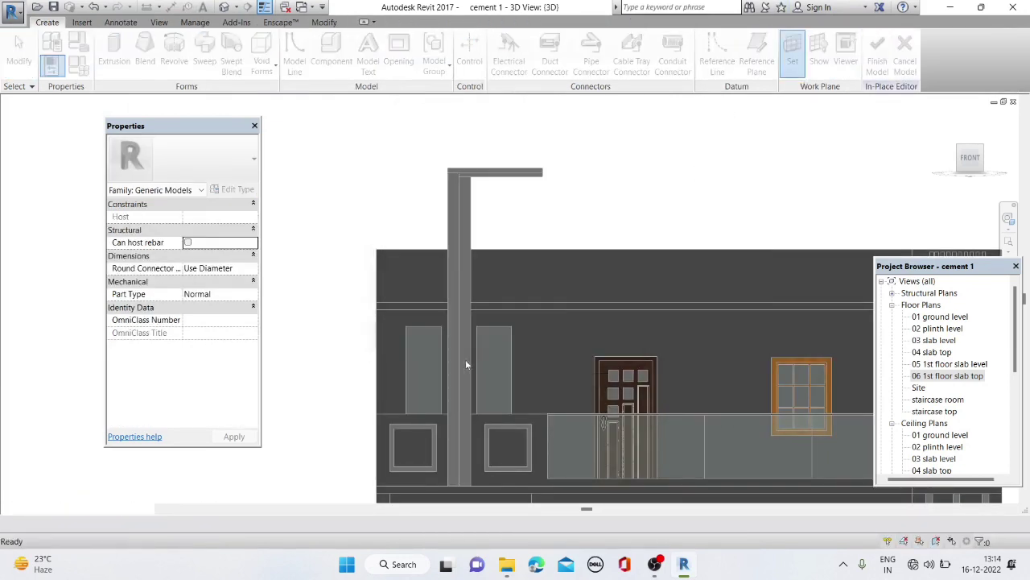
click(387, 251)
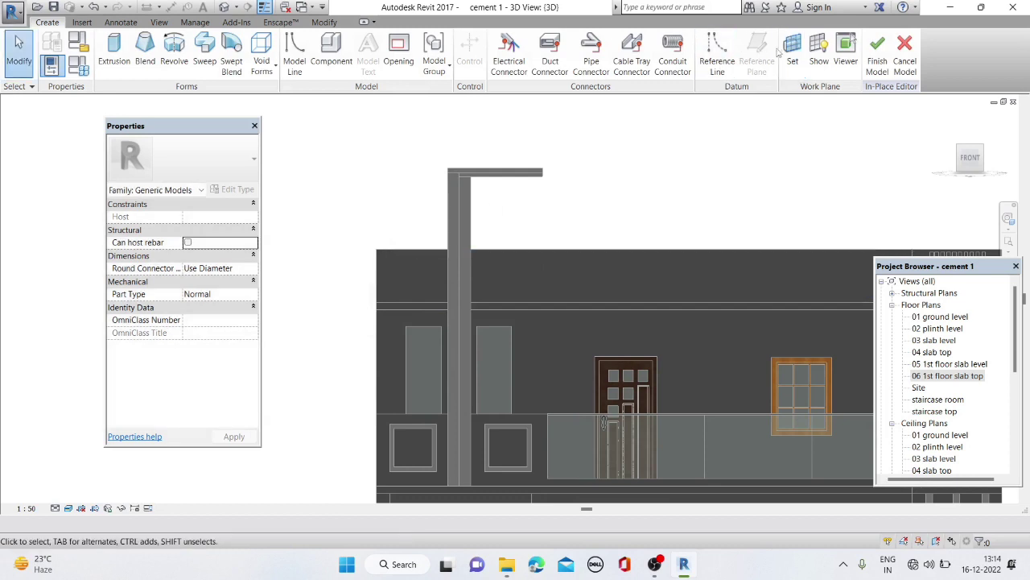
click(785, 50)
click(469, 360)
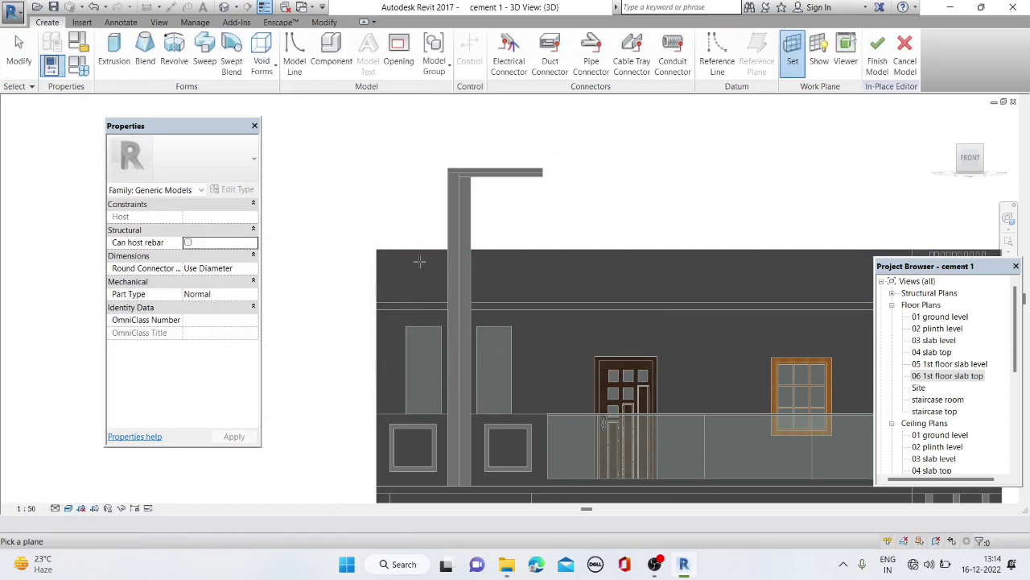
Sketch a 1200-tall rectangle on the wall beside the pillar
click(119, 46)
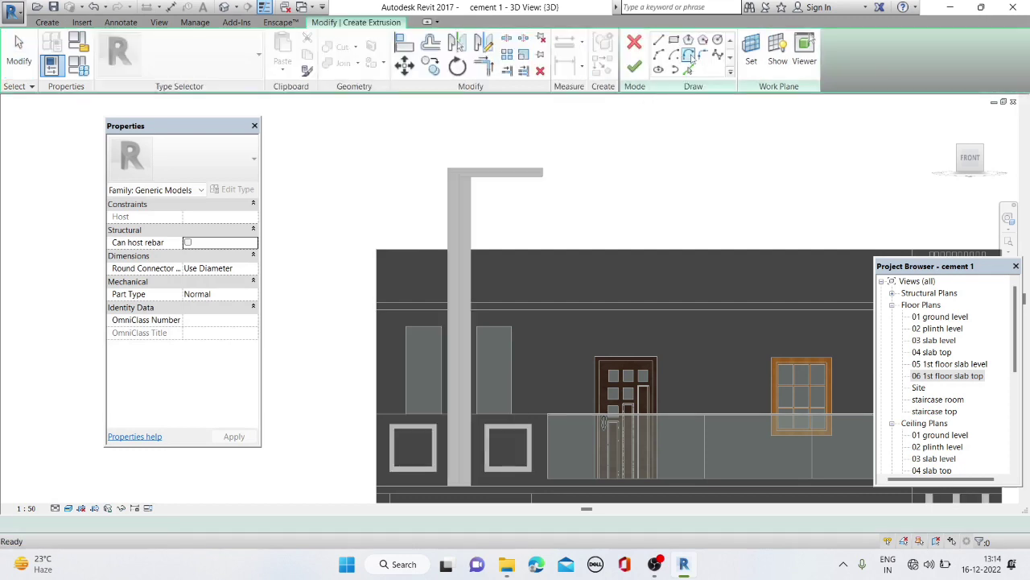
scroll(400, 270, up, 2)
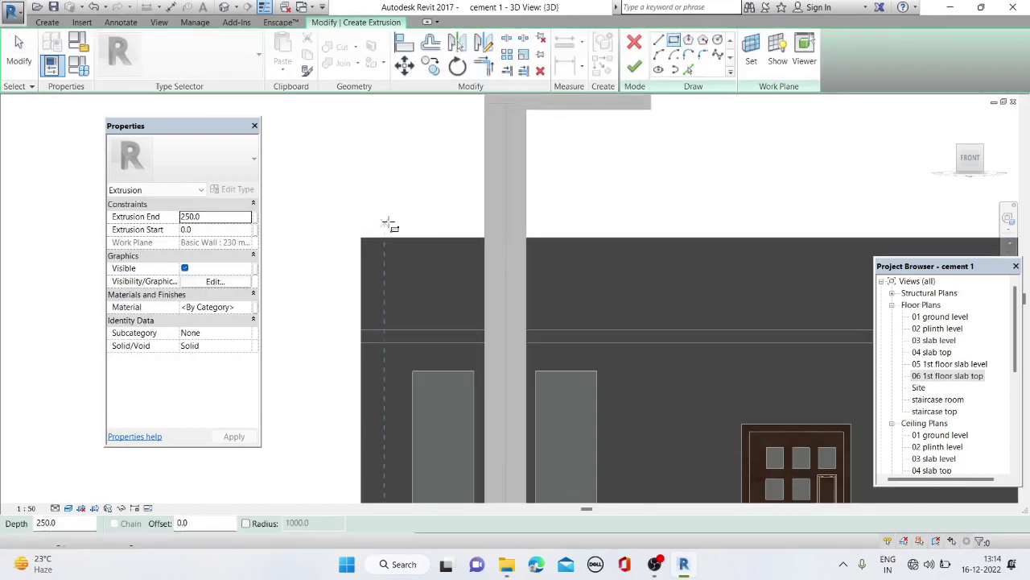
click(386, 330)
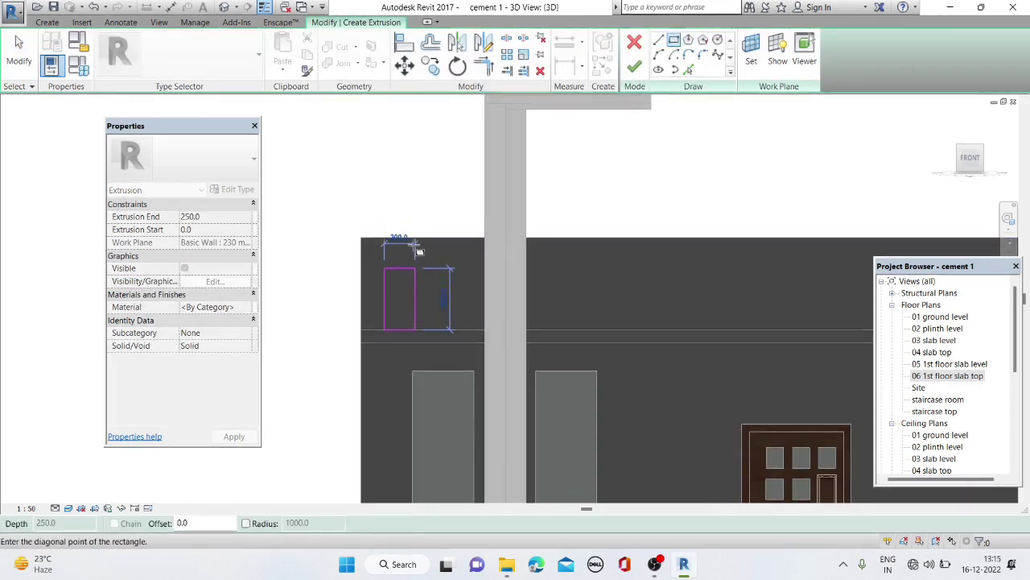
click(416, 207)
key(Escape)
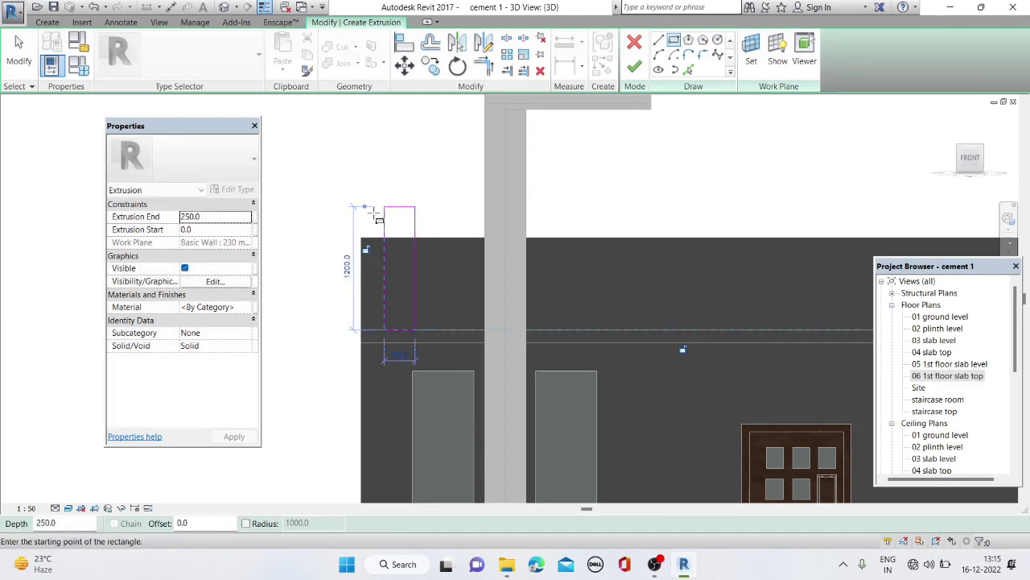
key(Escape)
Copy the rectangle 300 to the right and finish the sketch into two blocks
drag(369, 346, 425, 119)
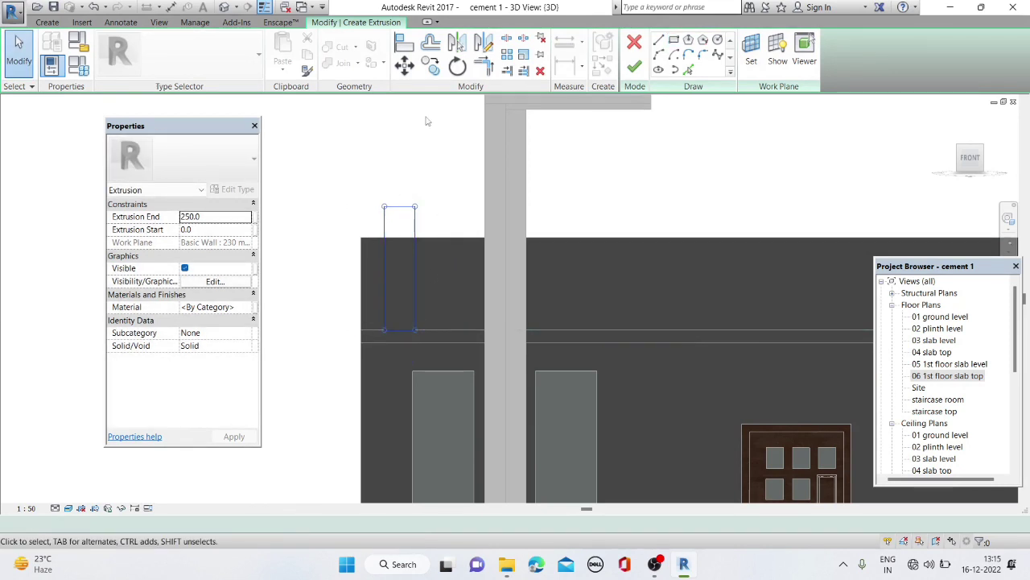
key(m)
key(v)
click(385, 208)
click(423, 210)
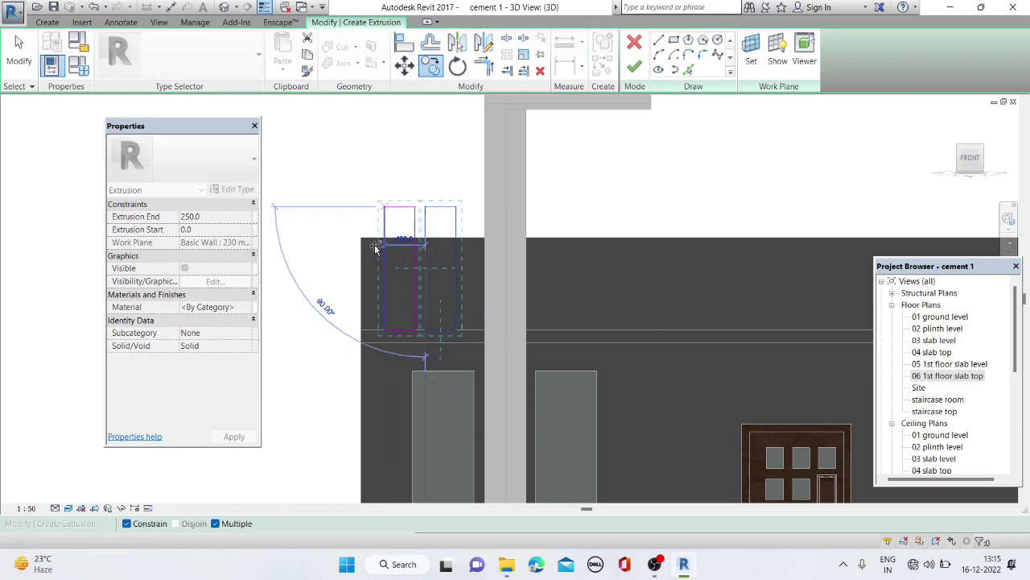
key(Escape)
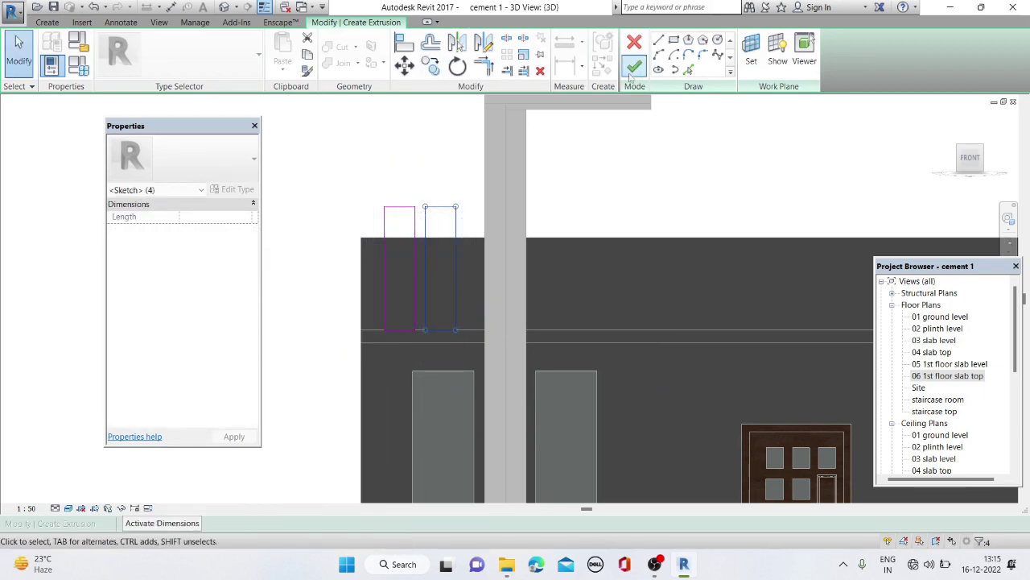
click(634, 71)
Extend the blocks' extrusion end to 139.5 into the wall and finish the model
mouse_move(396, 131)
shift+middle_down()
mouse_move(451, 218)
mouse_move(419, 246)
mouse_move(471, 238)
mouse_move(409, 276)
mouse_move(458, 247)
mouse_move(427, 275)
mouse_move(387, 270)
shift+middle_up()
click(471, 238)
click(425, 240)
mouse_move(386, 269)
mouse_down()
mouse_move(433, 261)
mouse_move(433, 276)
mouse_up()
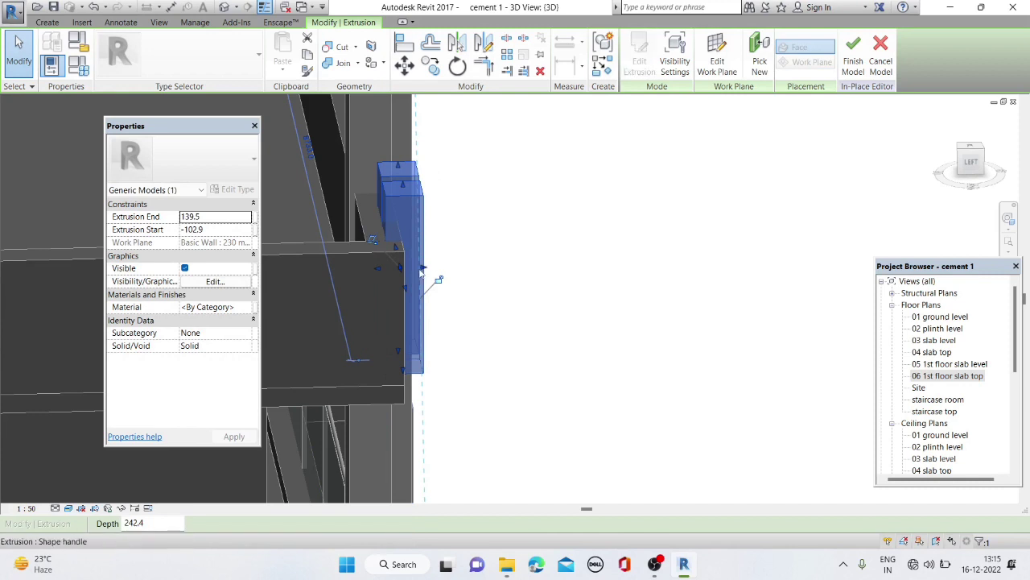
key(Escape)
mouse_move(414, 291)
shift+middle_down()
mouse_move(313, 286)
mouse_move(295, 233)
mouse_move(376, 215)
mouse_move(352, 230)
mouse_move(402, 299)
mouse_move(432, 223)
mouse_move(488, 284)
mouse_move(604, 190)
shift+middle_up()
click(47, 22)
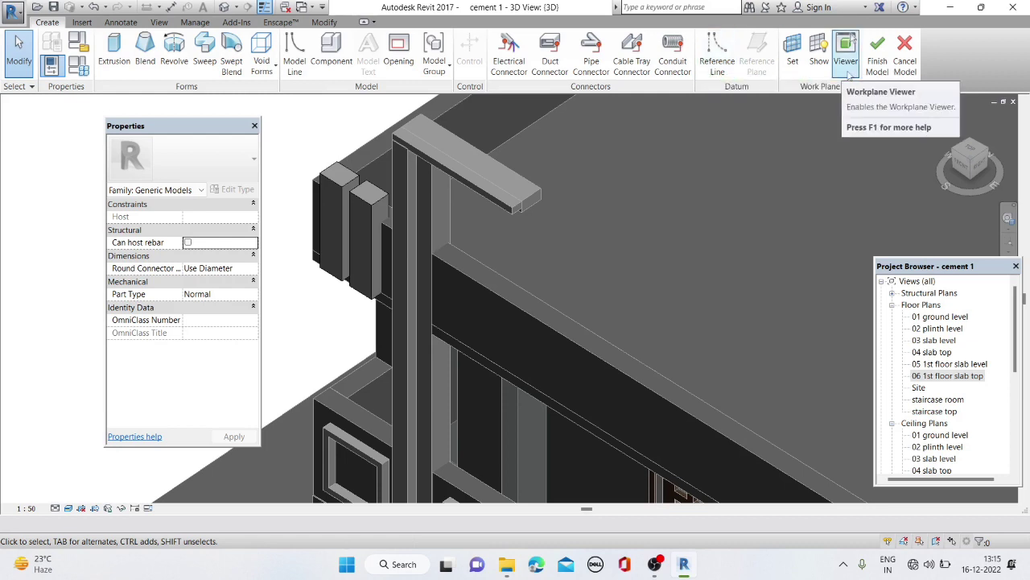
click(877, 48)
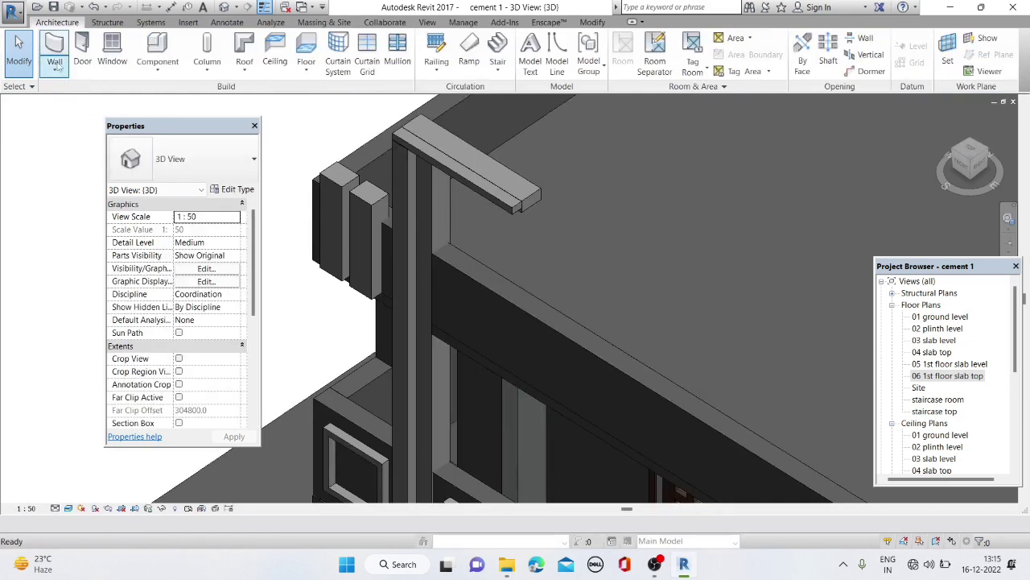
Start a new in-place Generic Models component with the default name
click(157, 71)
click(169, 123)
scroll(462, 209, down, 3)
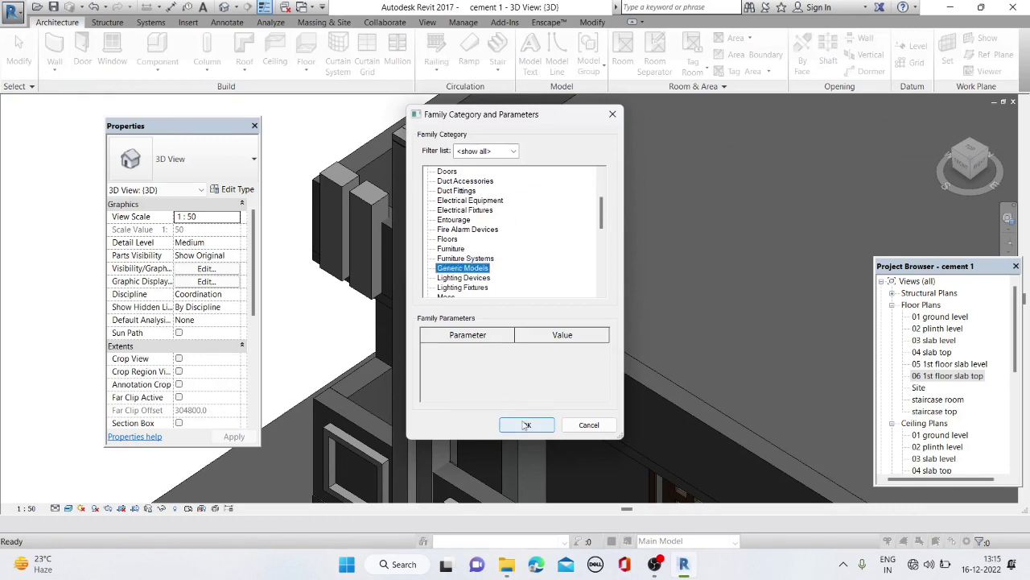
click(526, 425)
click(650, 372)
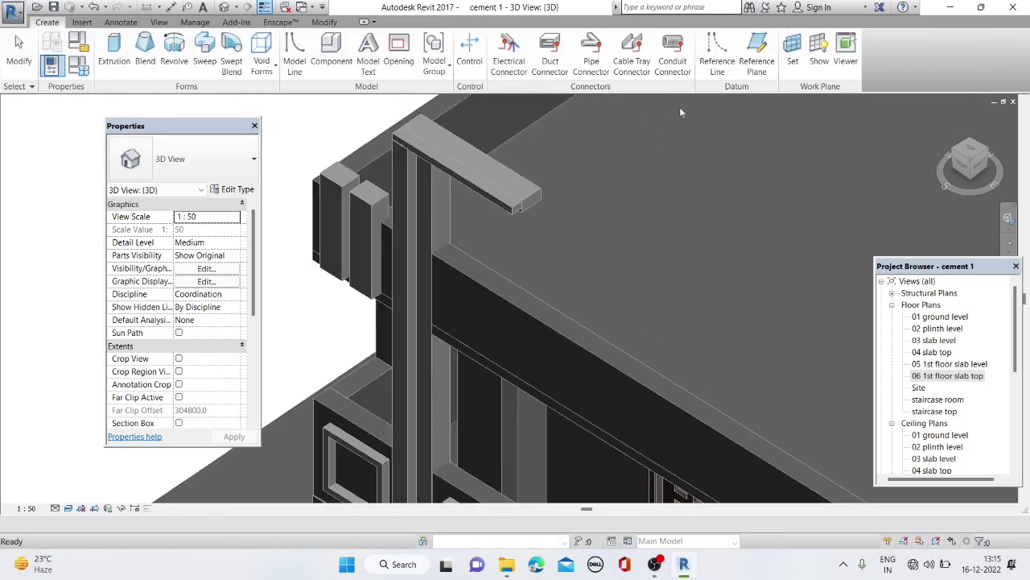
Set the sketch work plane to the top beam's face
click(793, 56)
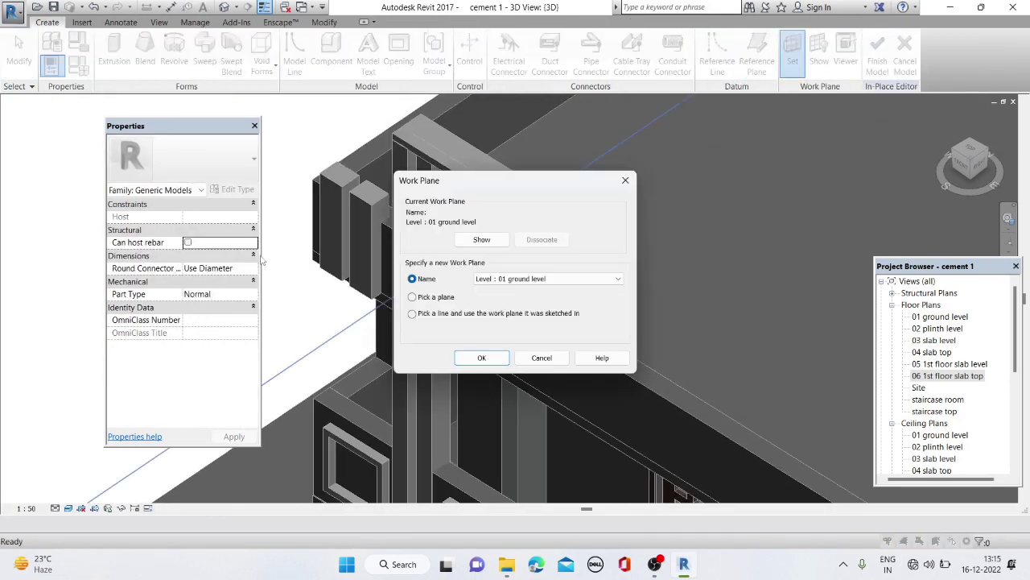
click(463, 360)
click(531, 300)
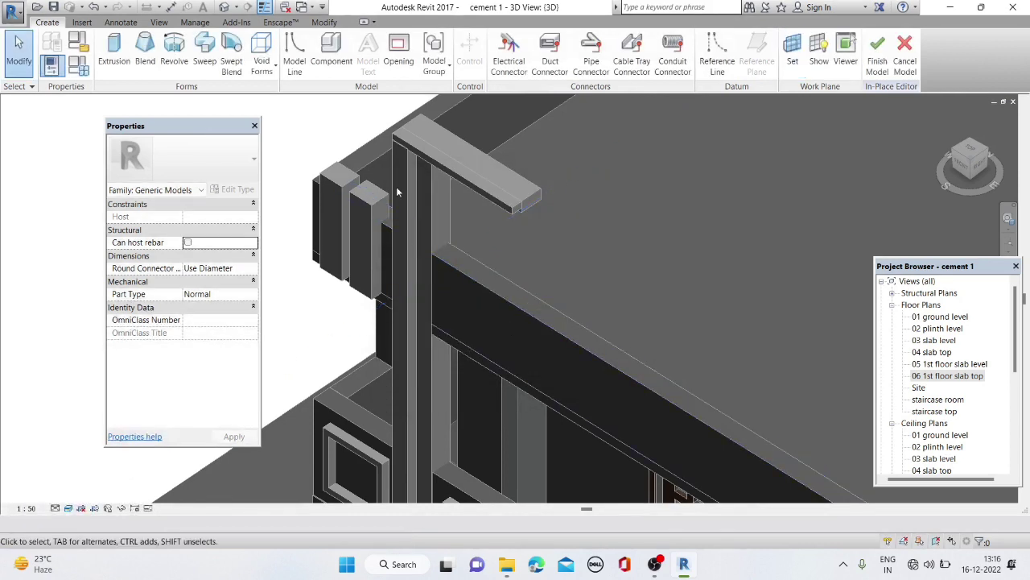
click(793, 55)
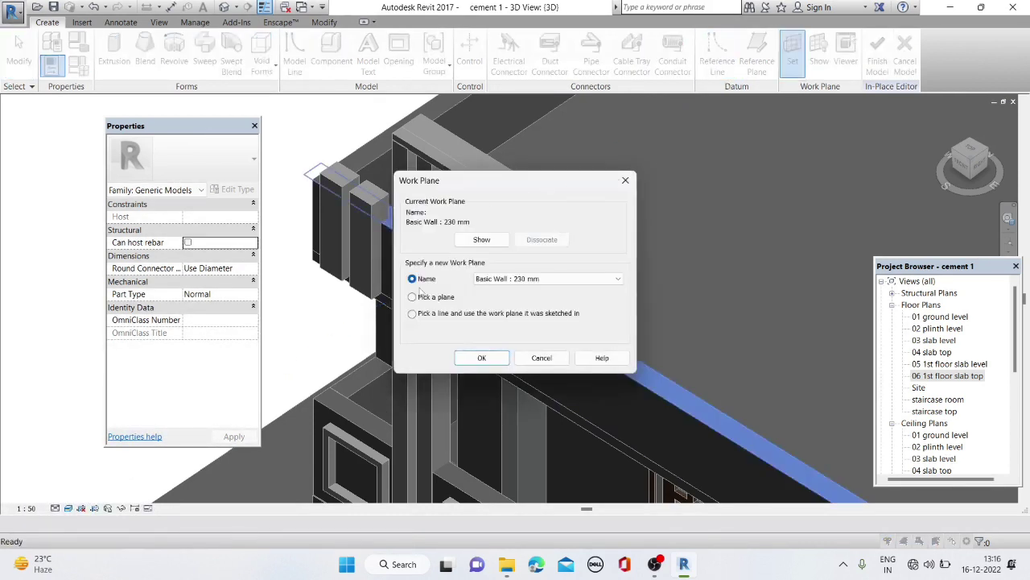
click(481, 357)
click(507, 197)
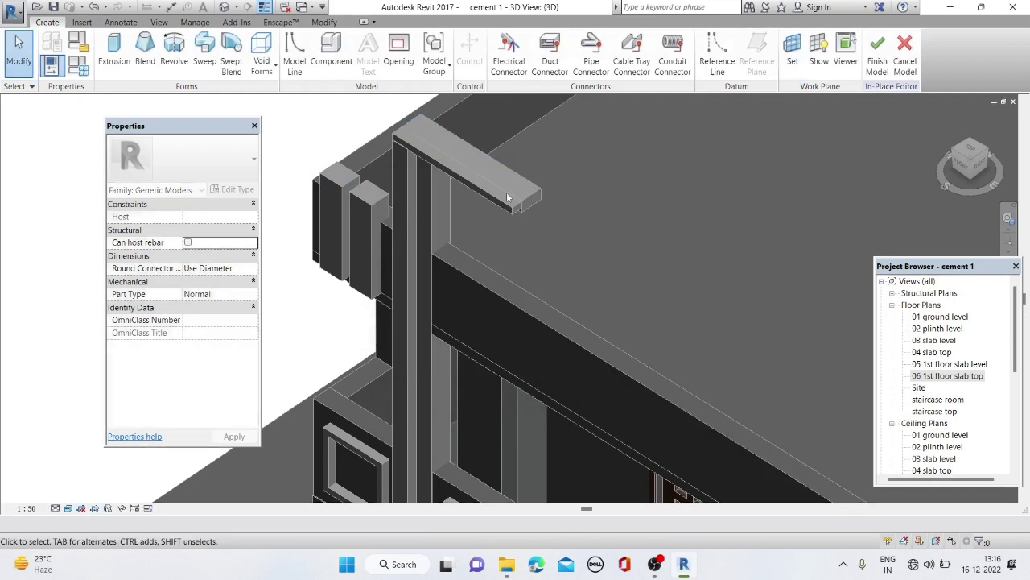
Sketch a radius-120 extrusion circle on the top beam, nudged slightly right
click(113, 55)
click(717, 39)
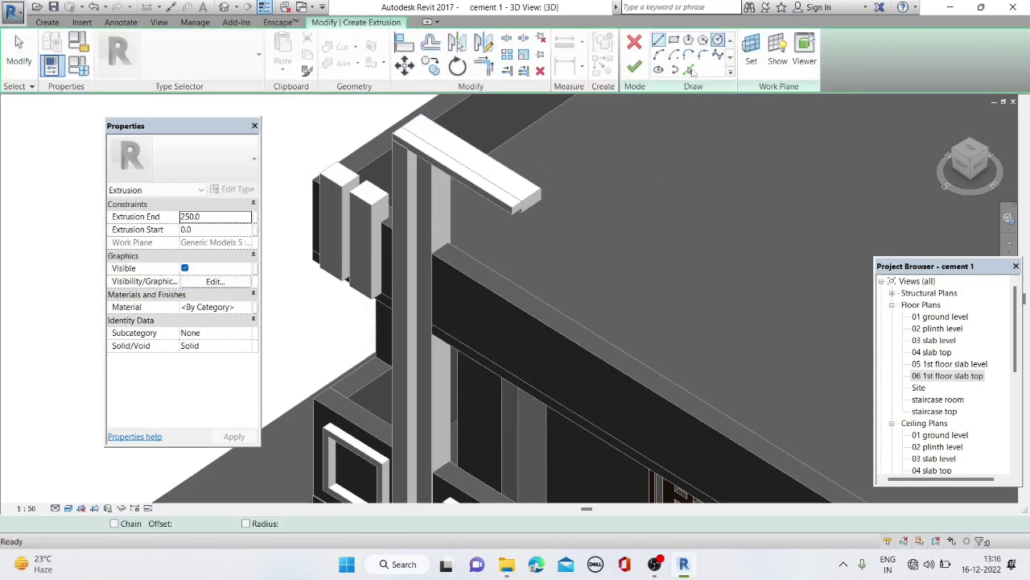
scroll(509, 217, up, 3)
scroll(510, 217, up, 2)
click(512, 200)
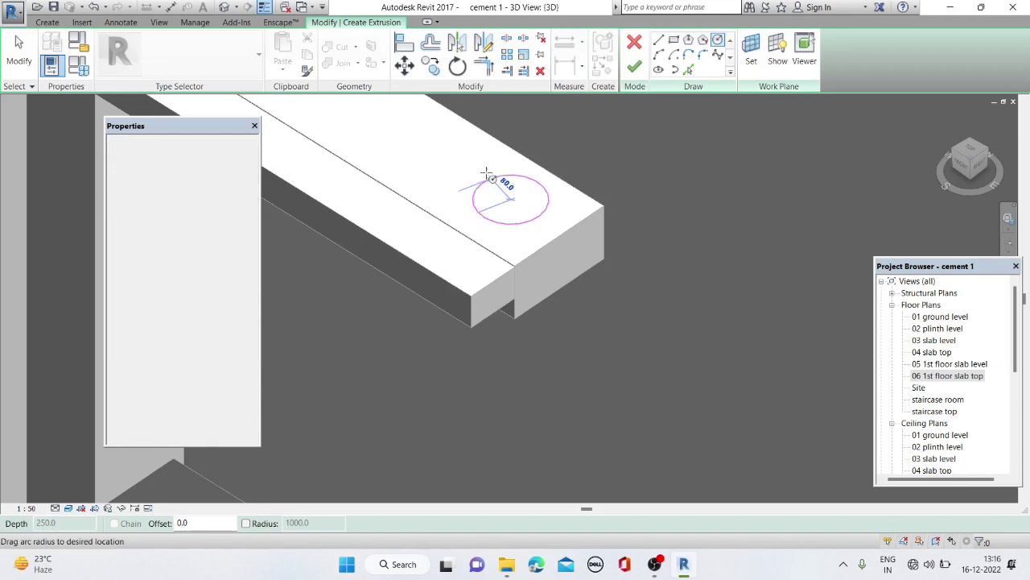
click(480, 167)
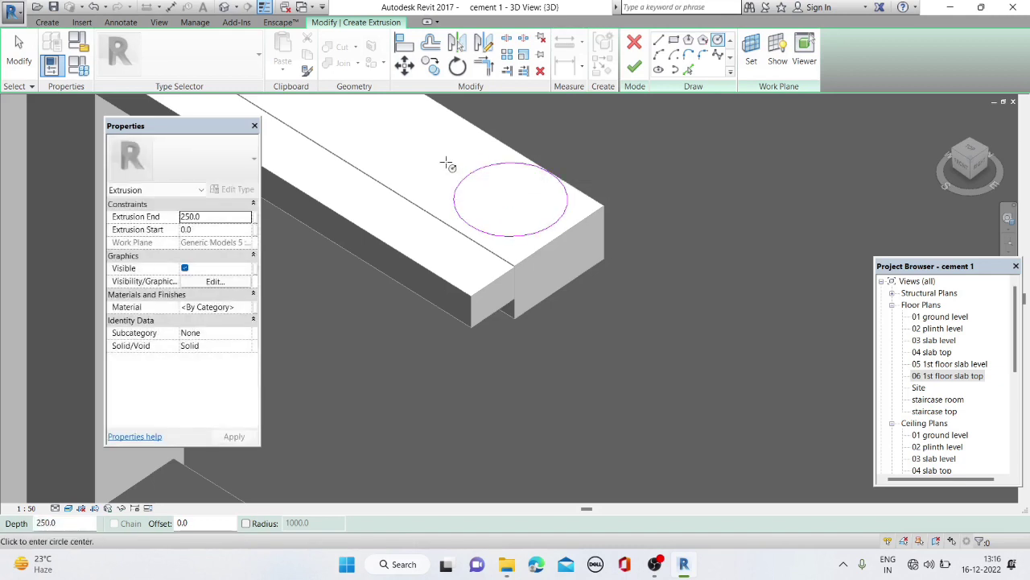
key(Escape)
click(464, 236)
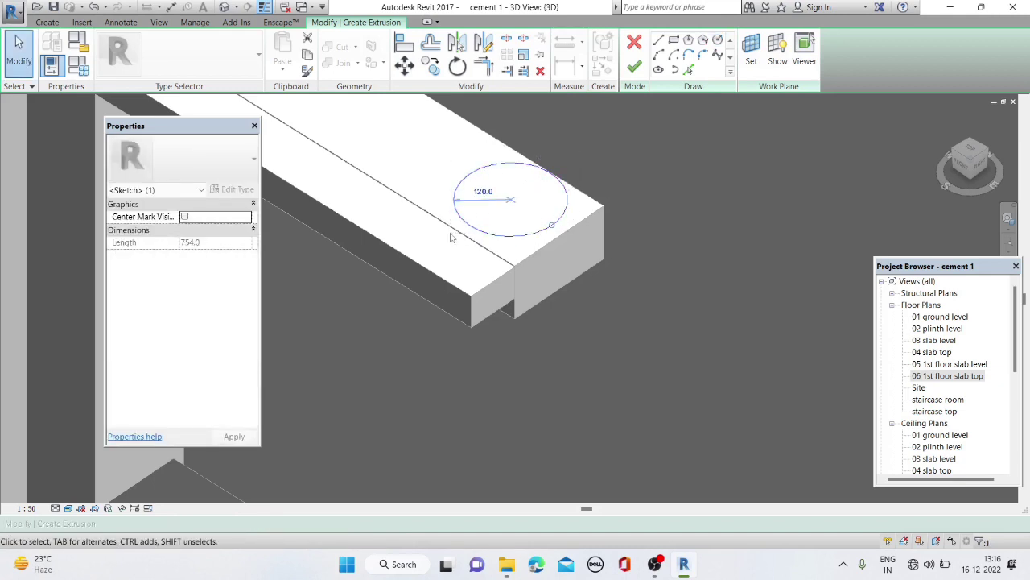
key(Right)
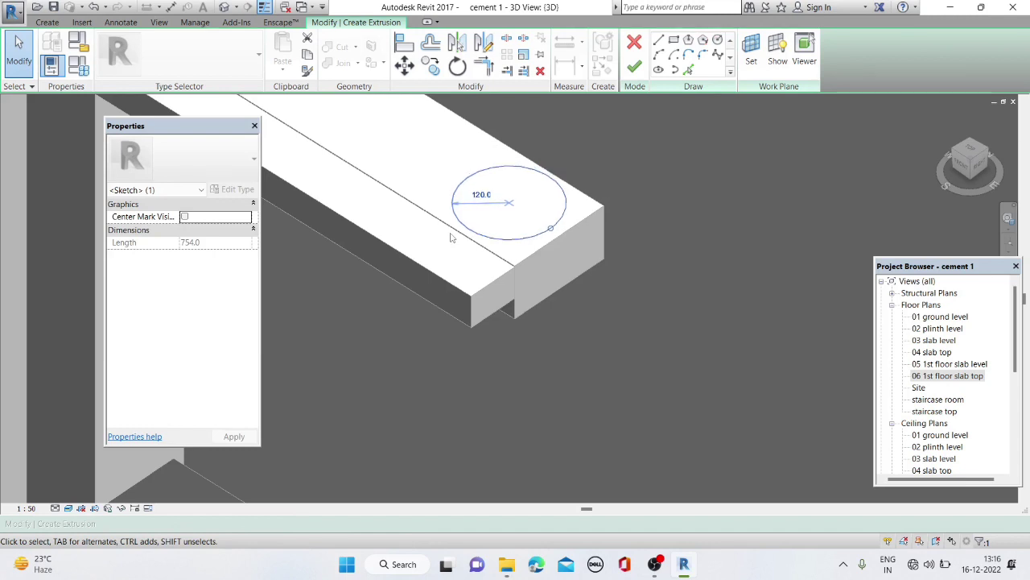
Finish the sketch and stretch the cylinder from the ledge up to the beam's underside
click(634, 66)
shift+middle_drag(452, 317, 497, 257)
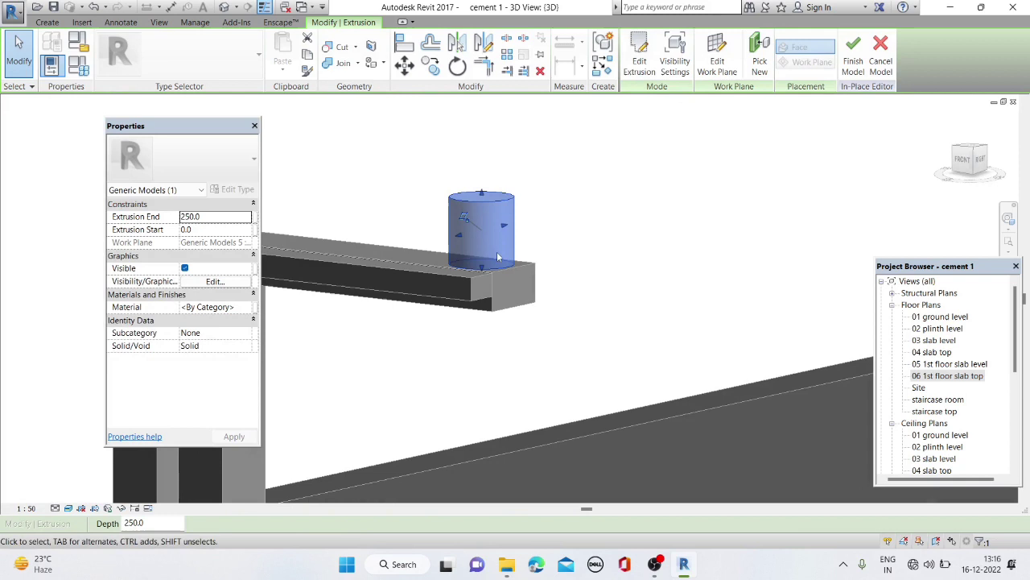
drag(483, 274, 458, 316)
scroll(458, 316, down, 2)
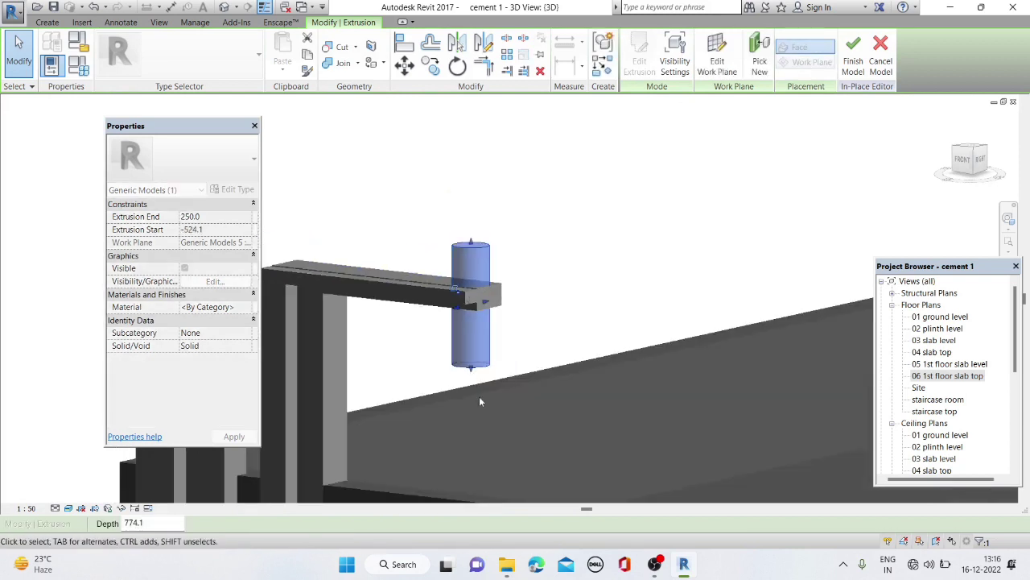
scroll(471, 457, up, 2)
drag(469, 274, 468, 417)
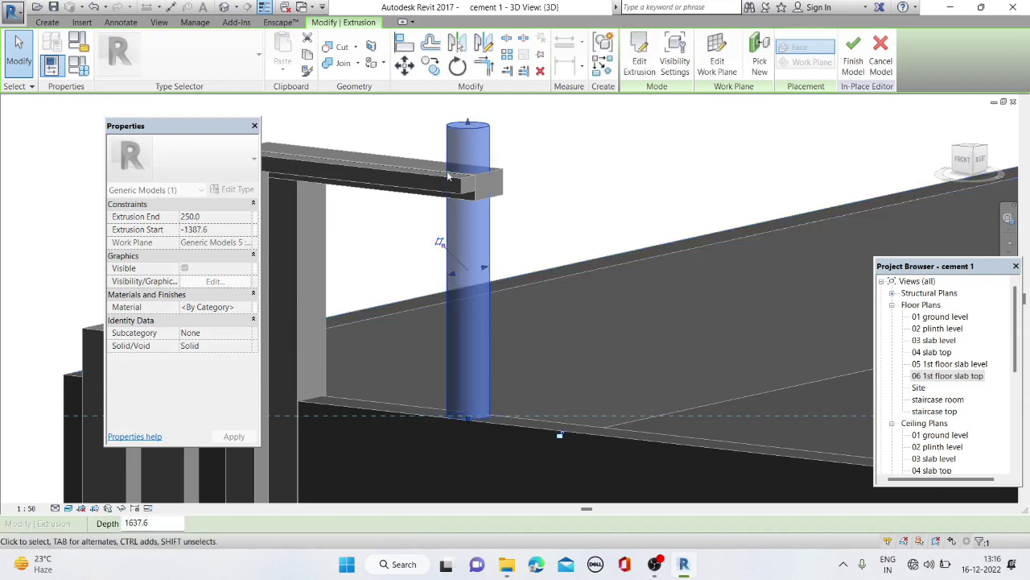
drag(471, 139, 457, 204)
mouse_move(458, 204)
shift+middle_down()
mouse_move(581, 280)
mouse_move(535, 346)
shift+middle_up()
Deselect, orbit to view the round post, and finish the in-place model
click(512, 354)
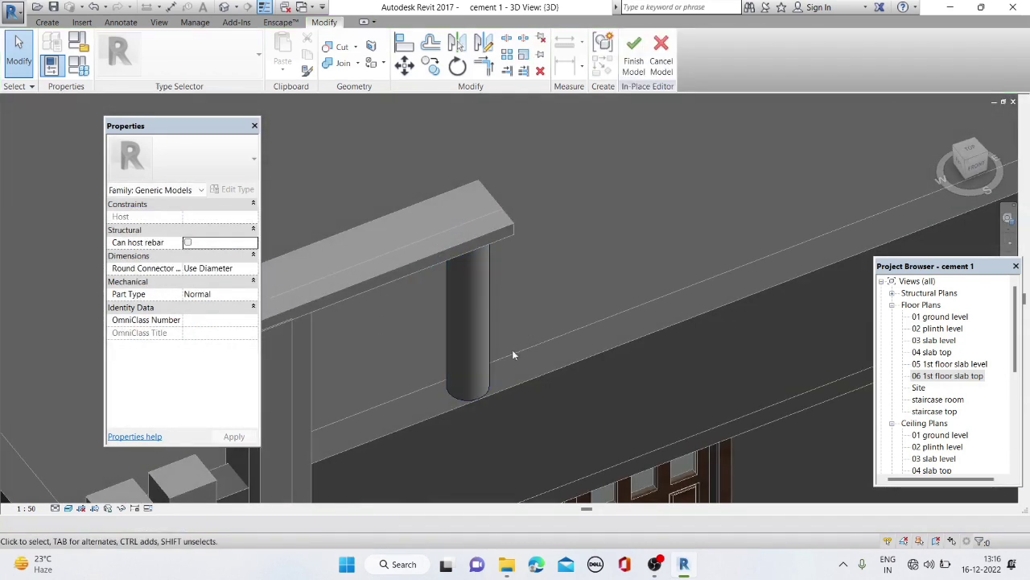
mouse_move(418, 346)
shift+middle_down()
mouse_move(379, 293)
mouse_move(522, 228)
shift+middle_up()
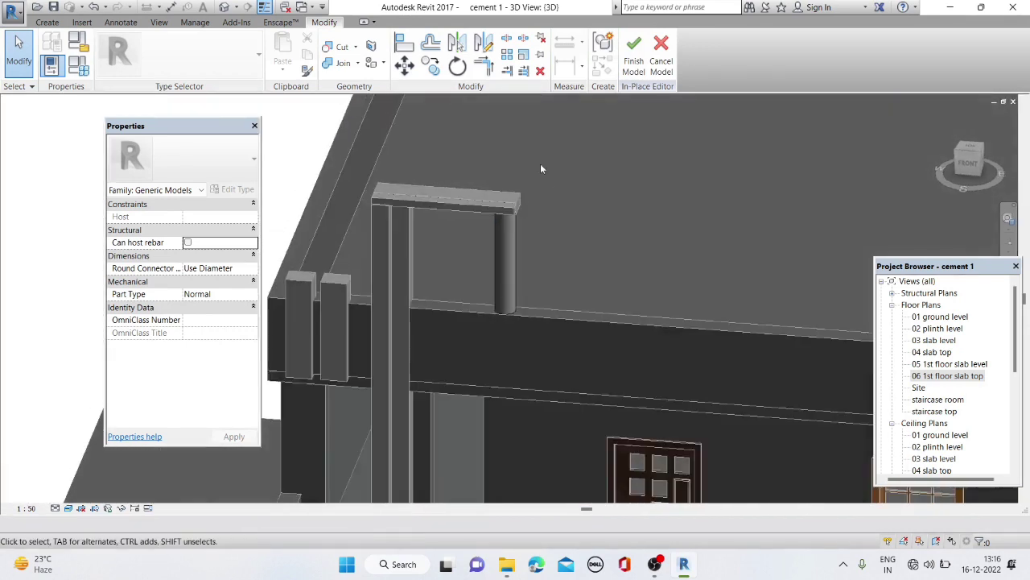
click(633, 58)
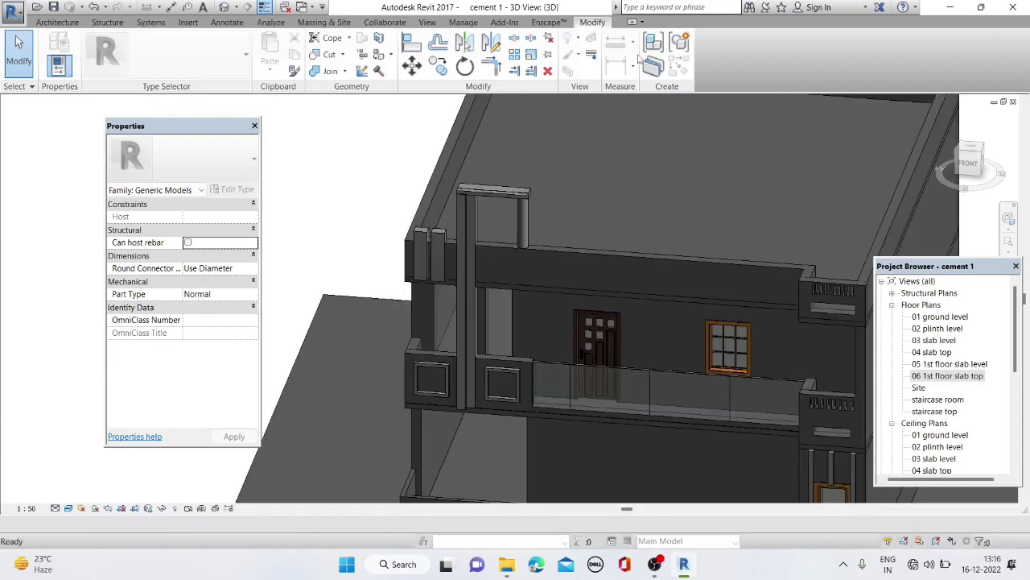
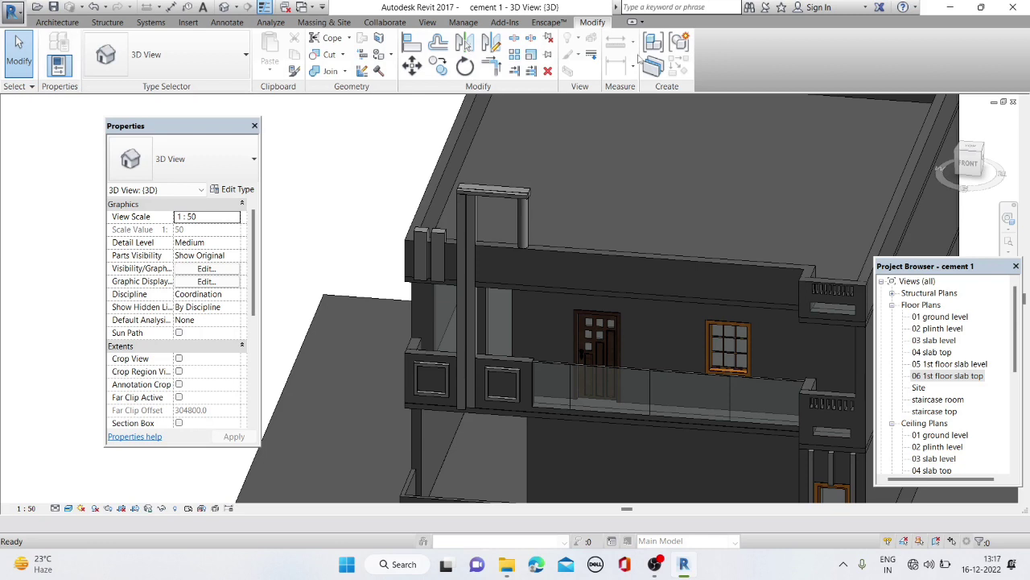
In the Front view, edit the parapet wall's profile and sketch a tall narrow rectangular slot
click(968, 163)
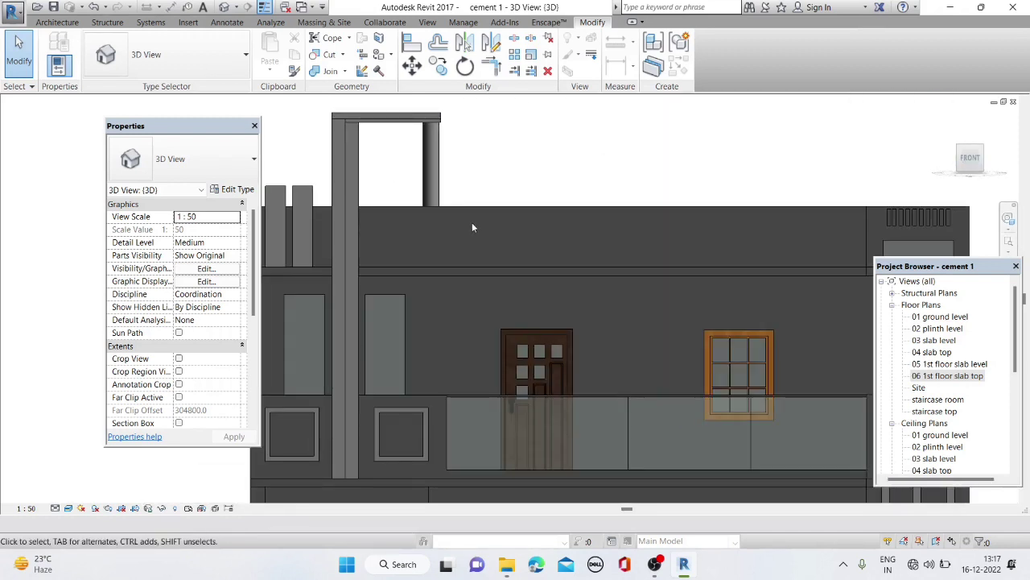
click(505, 210)
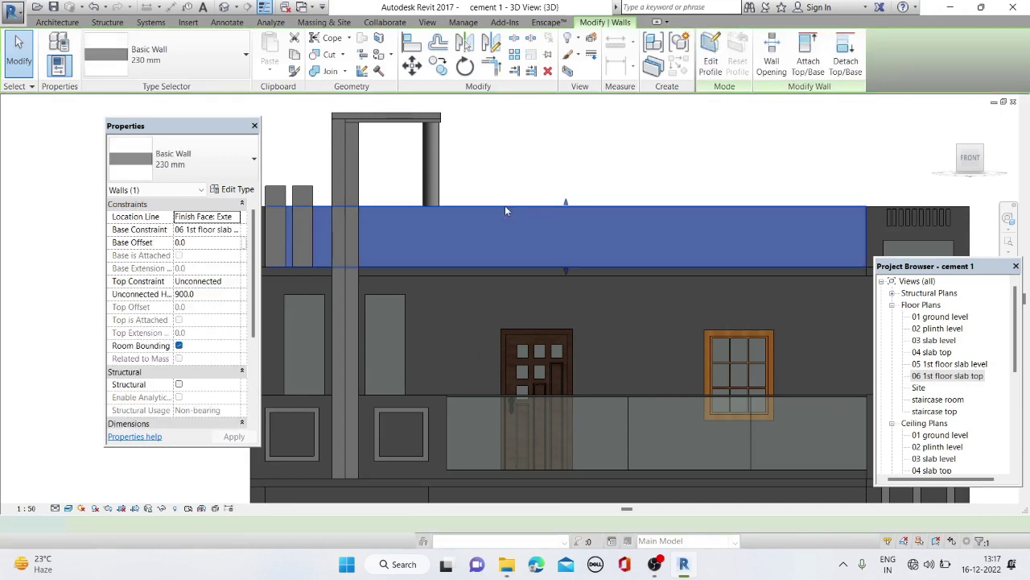
double_click(505, 207)
click(749, 38)
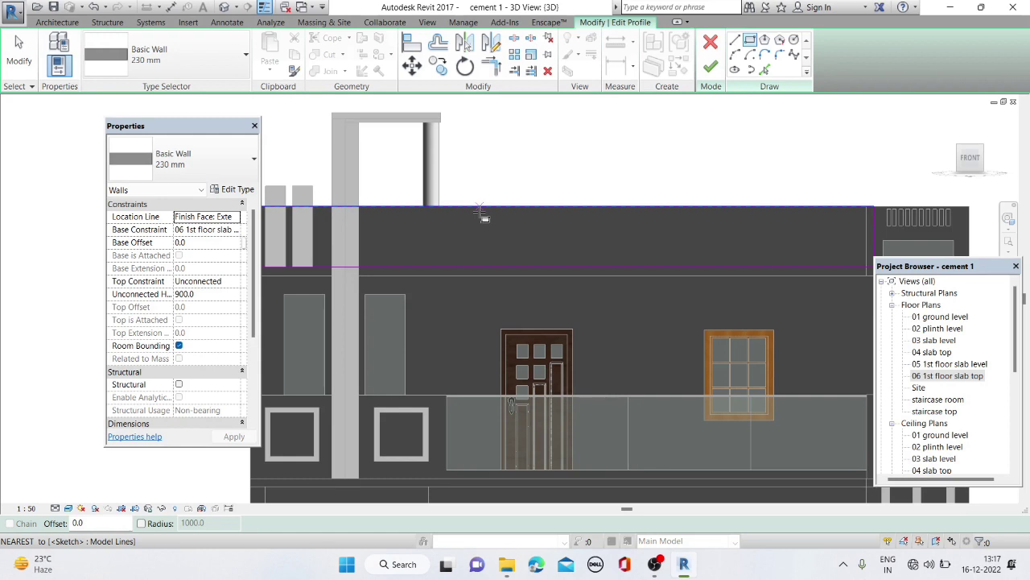
scroll(483, 216, up, 2)
scroll(482, 217, up, 2)
scroll(475, 221, up, 2)
scroll(464, 215, up, 2)
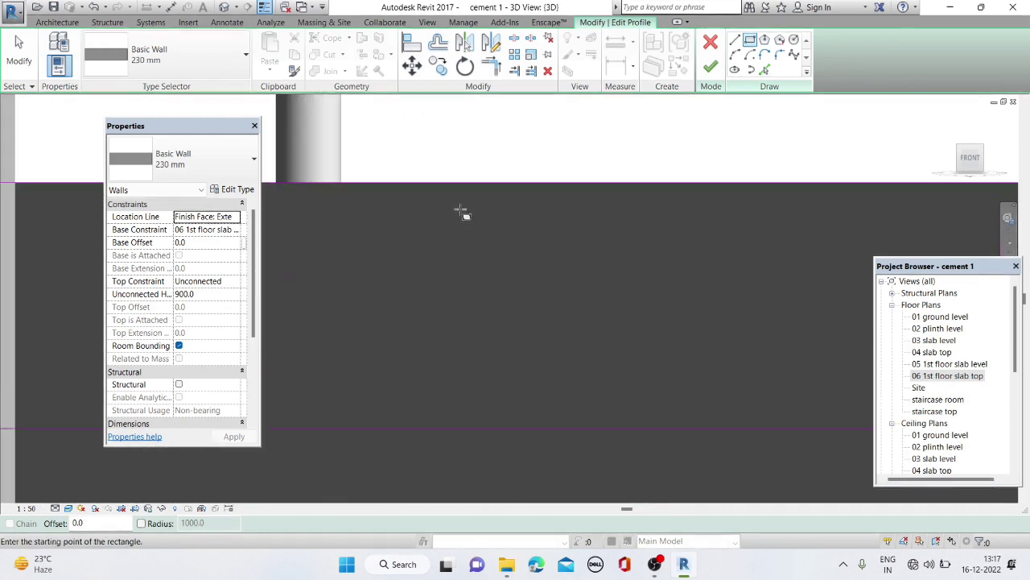
click(429, 198)
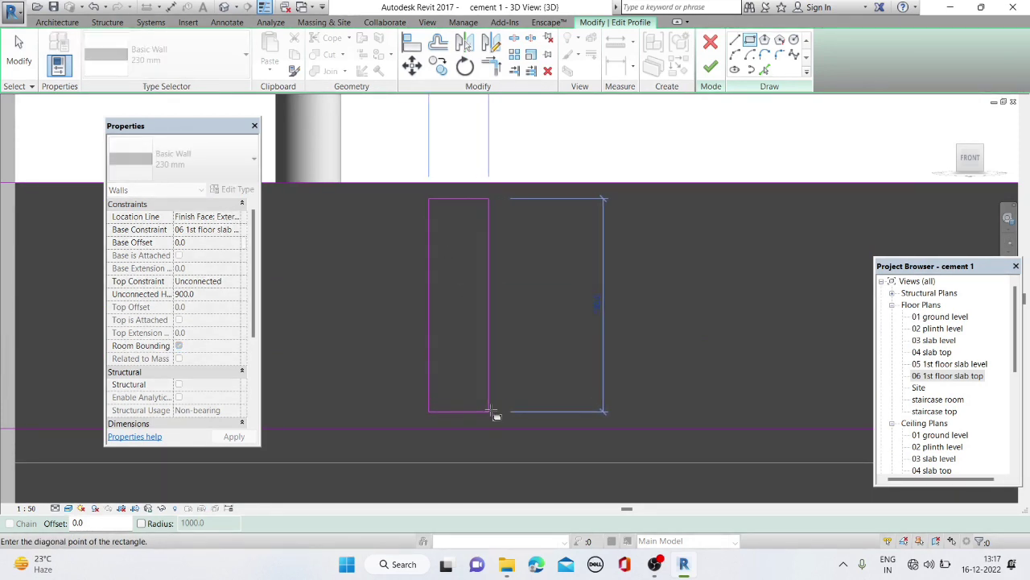
click(489, 411)
key(Escape)
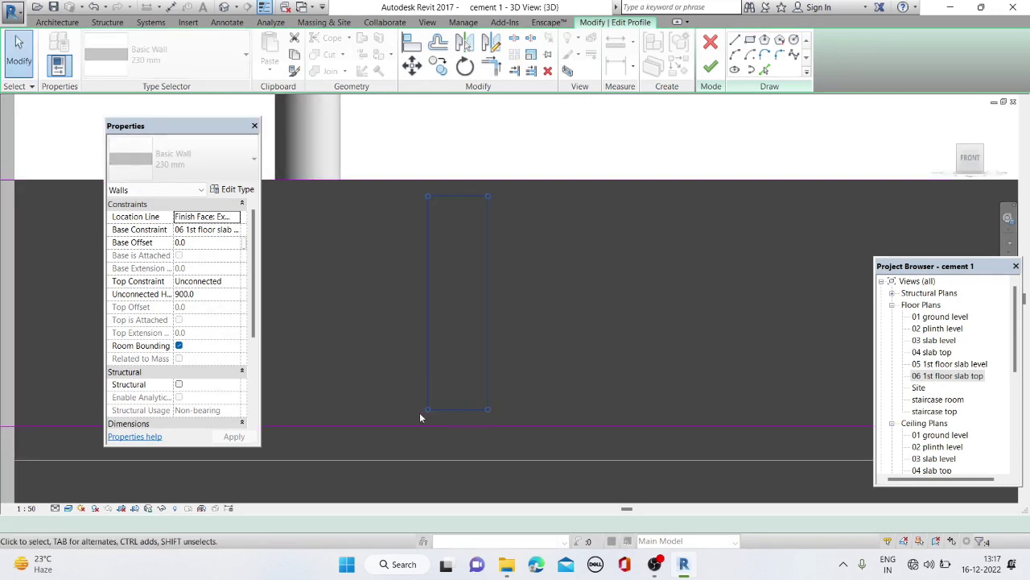
Copy the slot rectangle to further positions along the parapet profile
drag(419, 417, 495, 189)
click(439, 66)
click(428, 200)
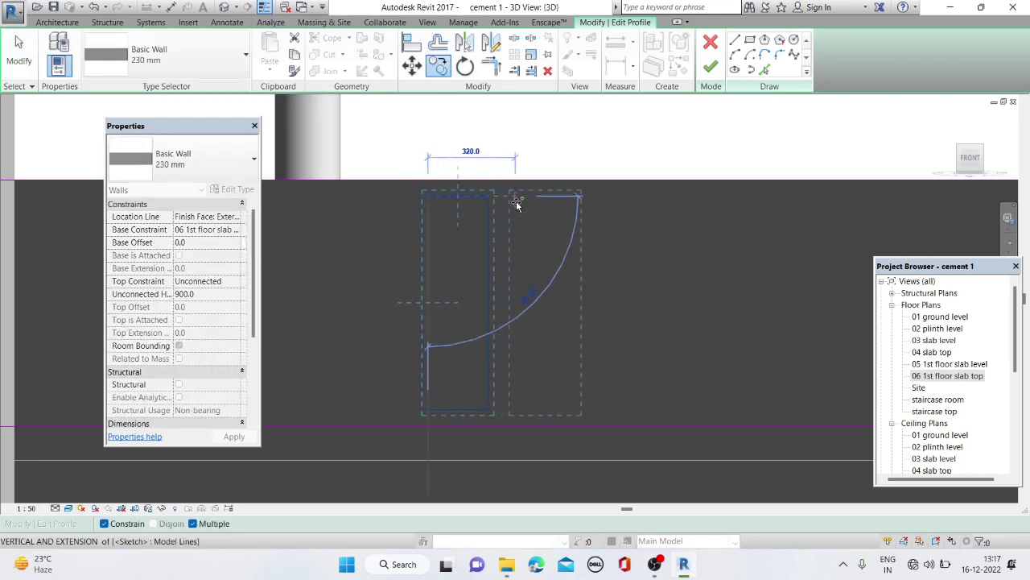
scroll(492, 200, down, 2)
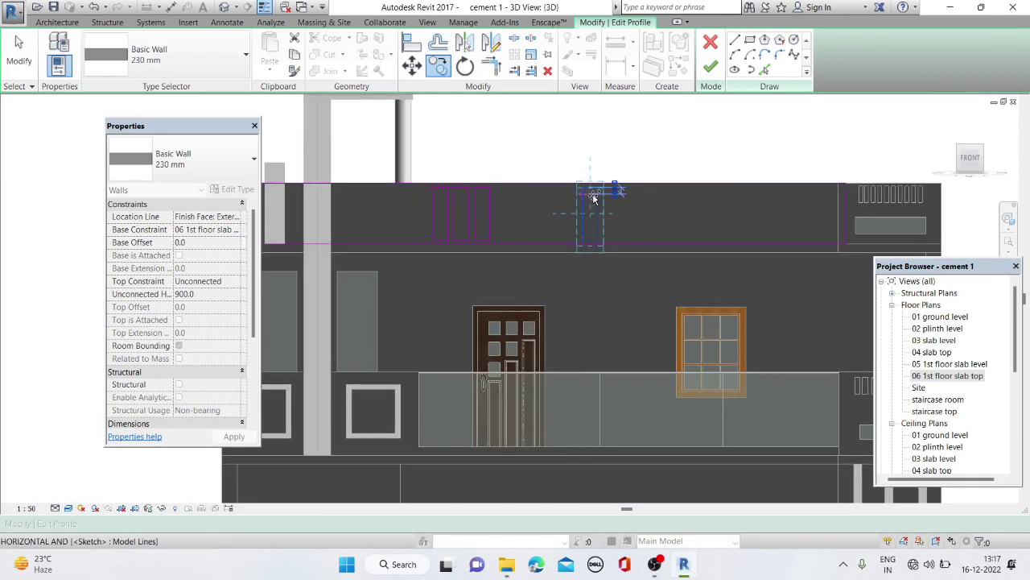
scroll(608, 197, up, 3)
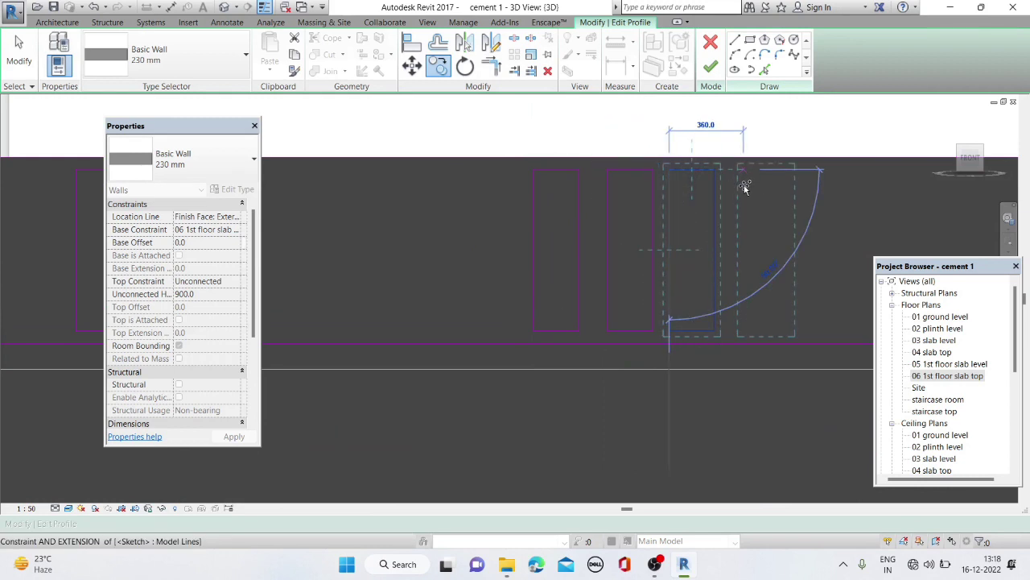
scroll(744, 193, down, 3)
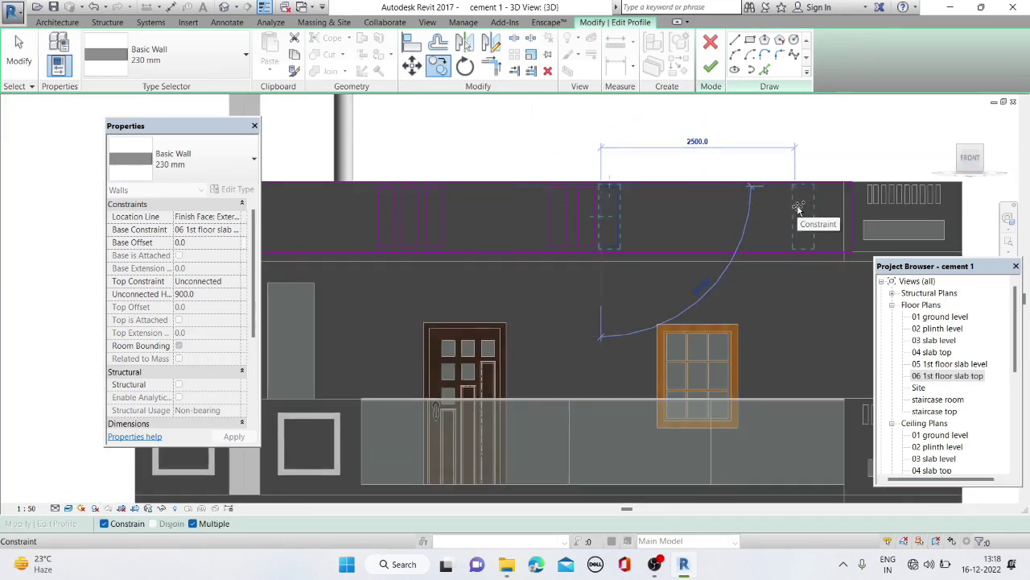
click(788, 208)
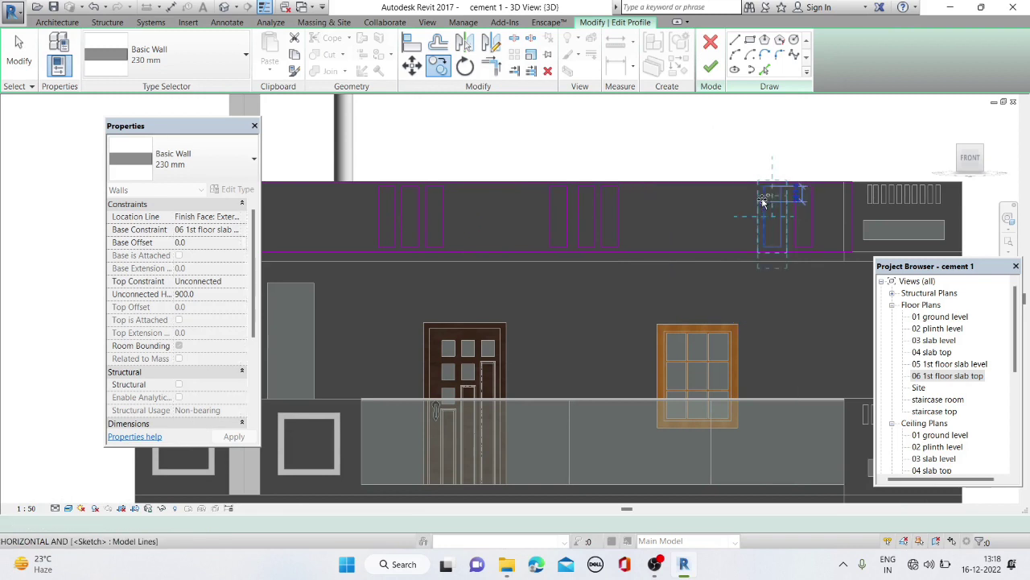
scroll(742, 207, up, 1)
scroll(728, 204, up, 2)
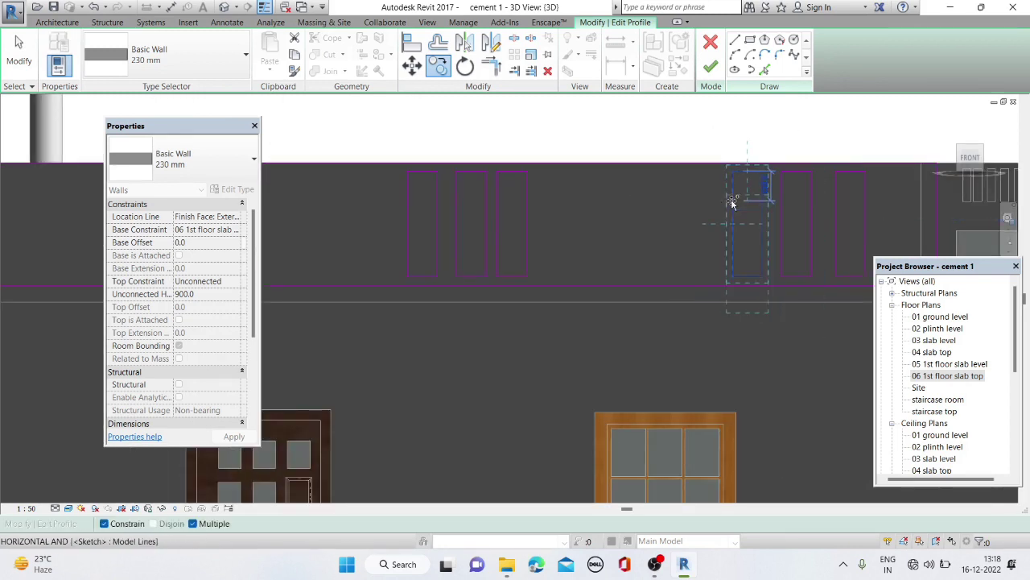
key(Escape)
Clear the sketch selection and finish the edited wall profile
scroll(614, 251, down, 2)
click(614, 241)
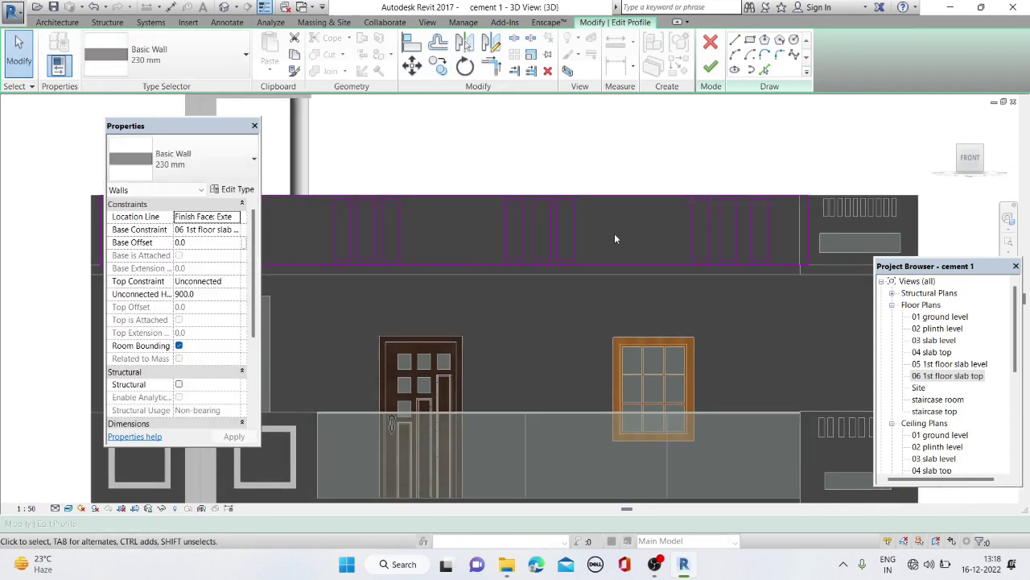
click(711, 69)
Orbit the 3D view to inspect the new parapet openings
mouse_move(515, 295)
shift+middle_down()
mouse_move(494, 362)
mouse_move(519, 191)
shift+middle_up()
key(Escape)
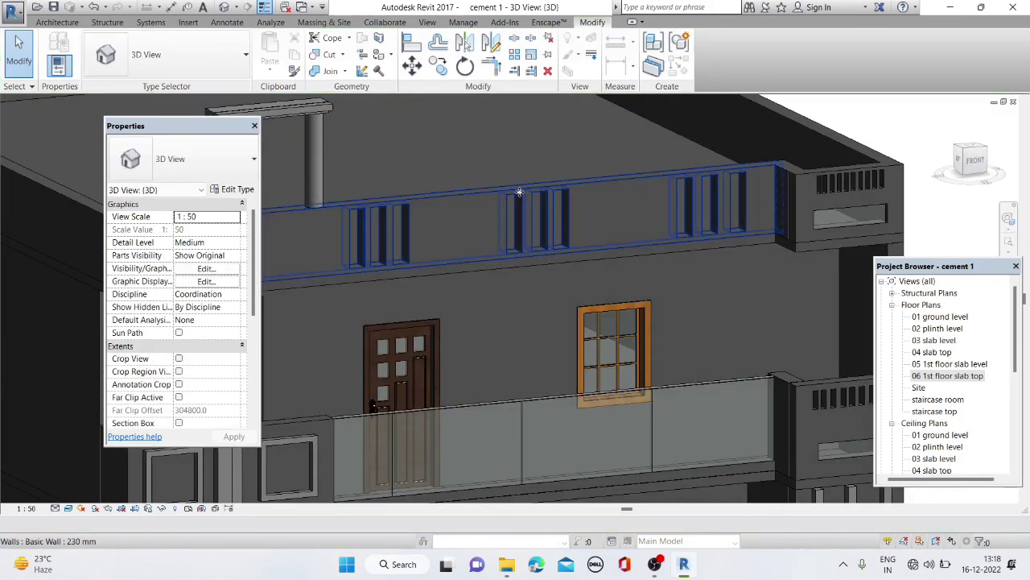
mouse_move(332, 177)
shift+middle_down()
mouse_move(416, 159)
mouse_move(354, 193)
mouse_move(458, 177)
shift+middle_up()
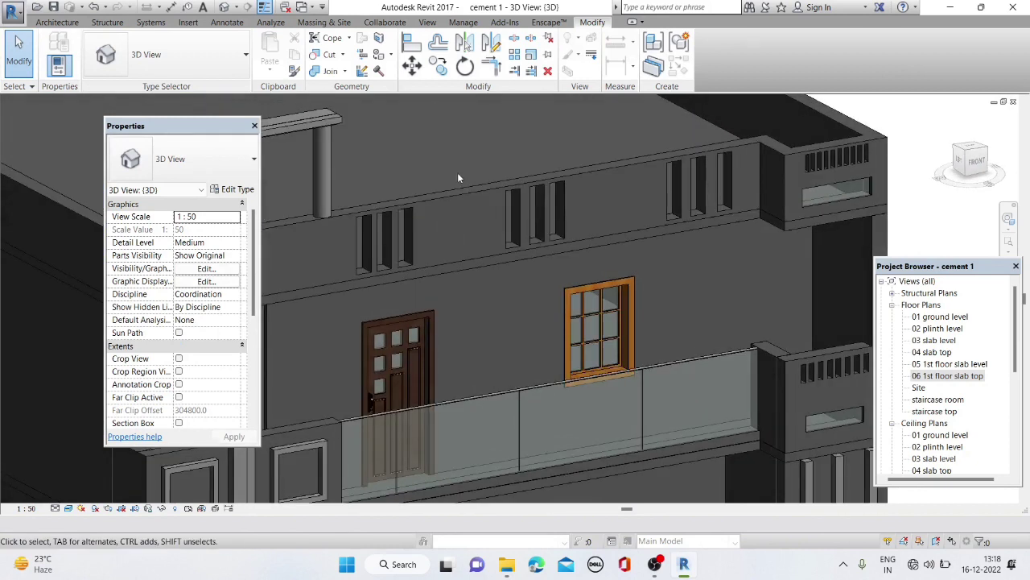
mouse_move(444, 246)
shift+middle_down()
mouse_move(658, 232)
mouse_move(510, 219)
mouse_move(582, 218)
shift+middle_up()
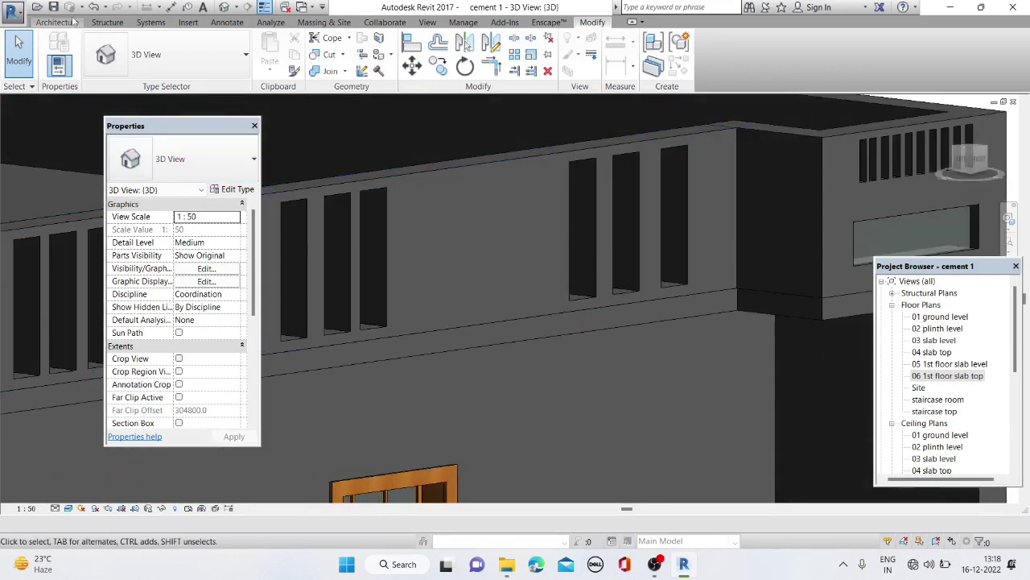
Start a Model In-Place element from Architecture > Component
click(57, 22)
click(157, 64)
click(167, 127)
scroll(474, 271, down, 2)
Create a Generic Models in-place element with the default name, working on the parapet wall face
click(526, 424)
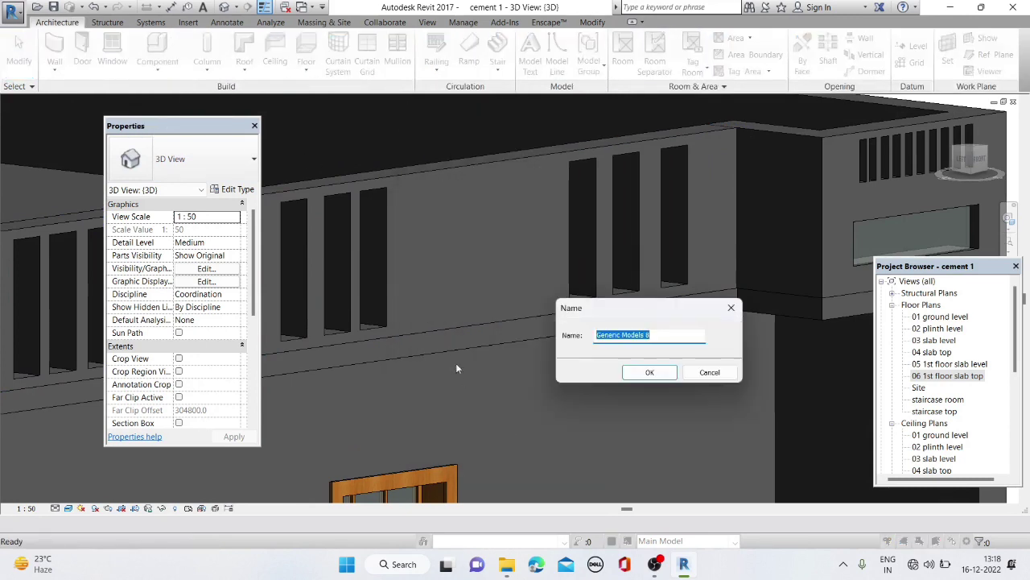
click(640, 372)
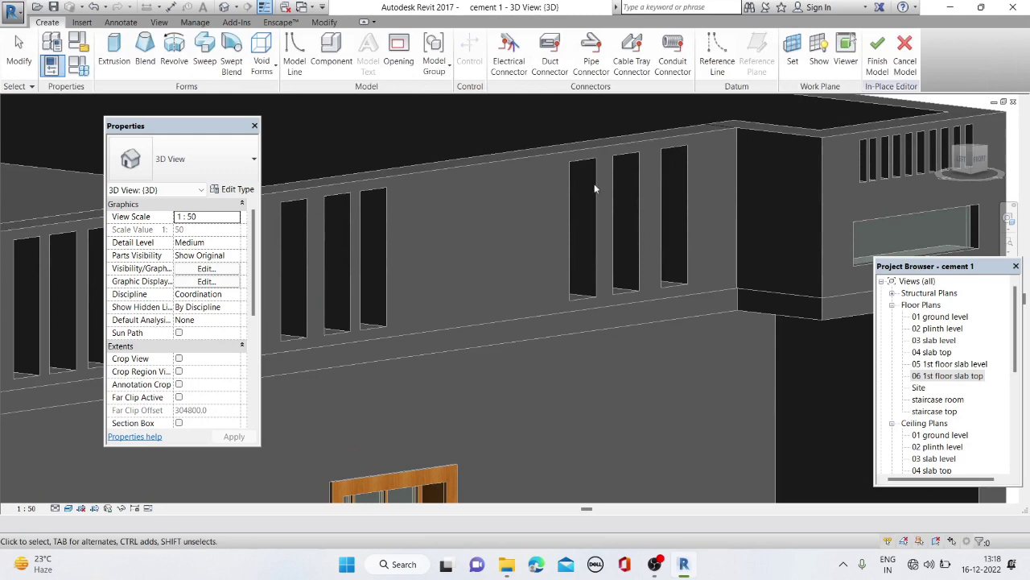
click(793, 52)
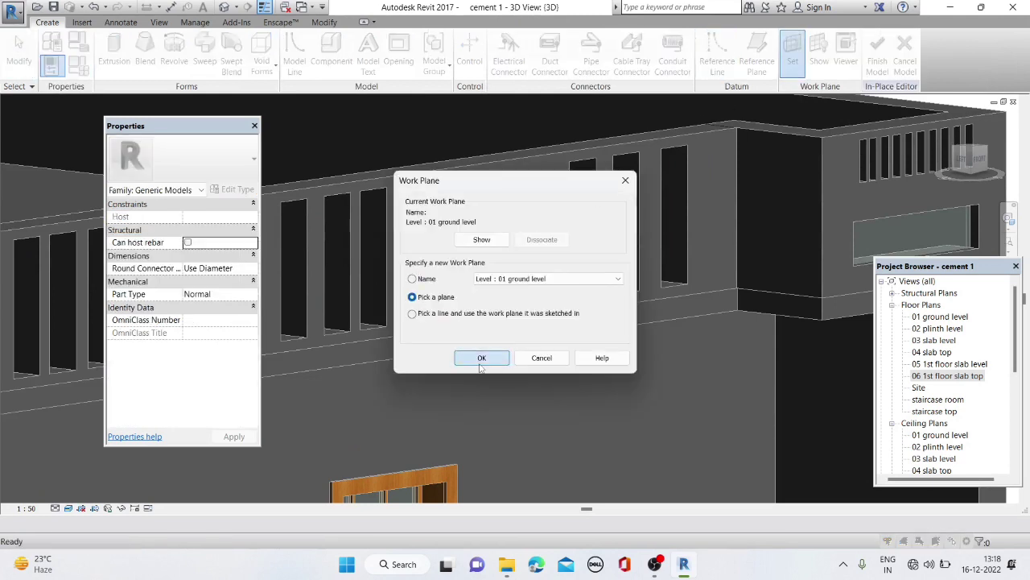
click(481, 359)
scroll(690, 218, up, 4)
click(690, 218)
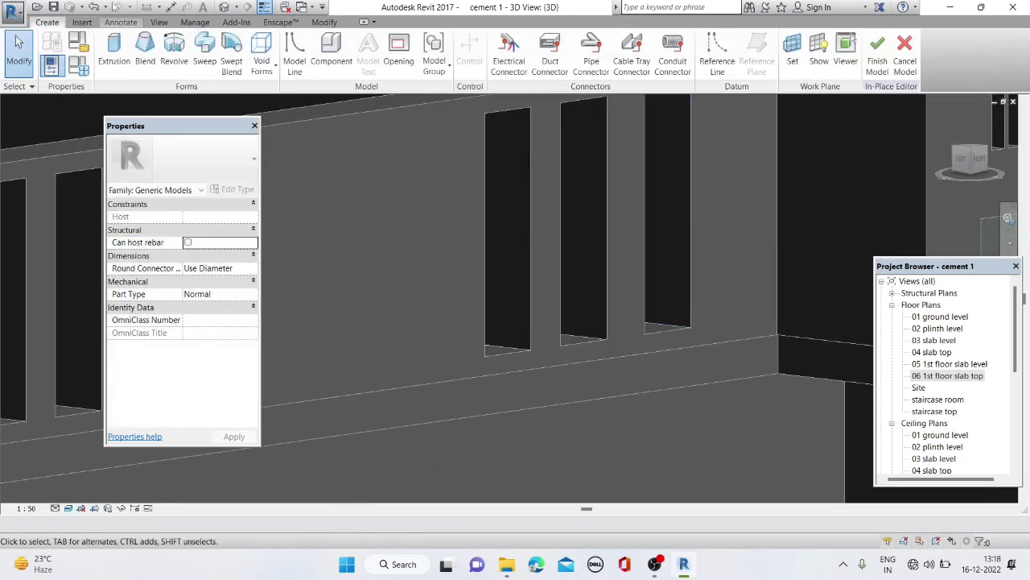
Start an extrusion and sketch a circle inside the right parapet slot
click(105, 69)
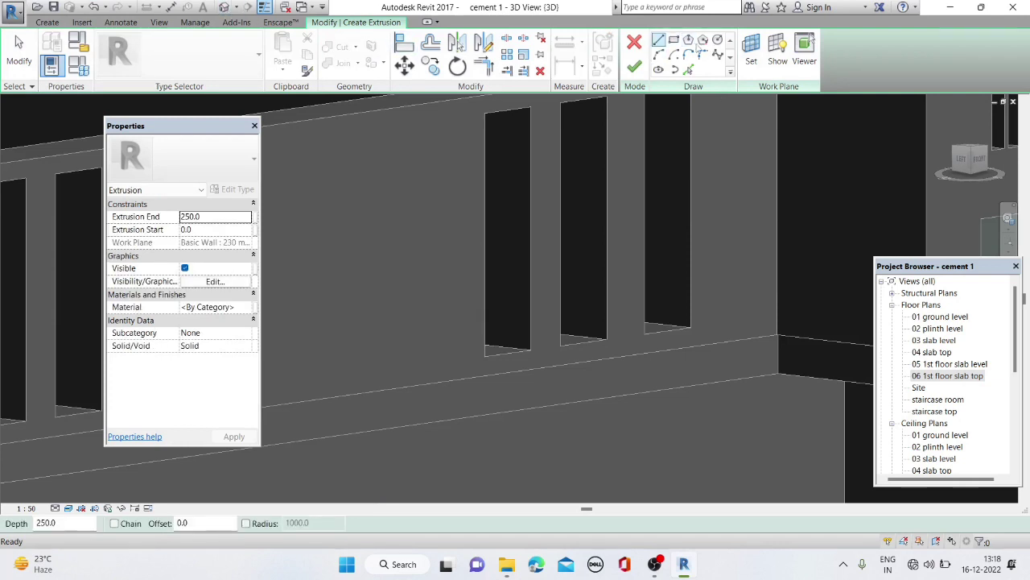
click(716, 39)
mouse_move(591, 225)
shift+middle_down()
mouse_move(632, 192)
mouse_move(747, 170)
shift+middle_up()
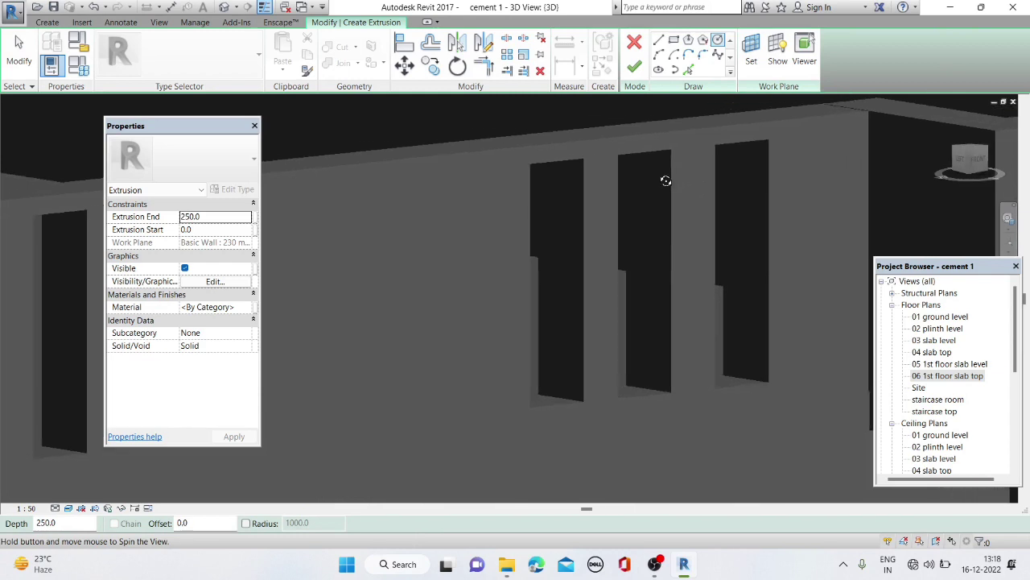
scroll(747, 171, up, 2)
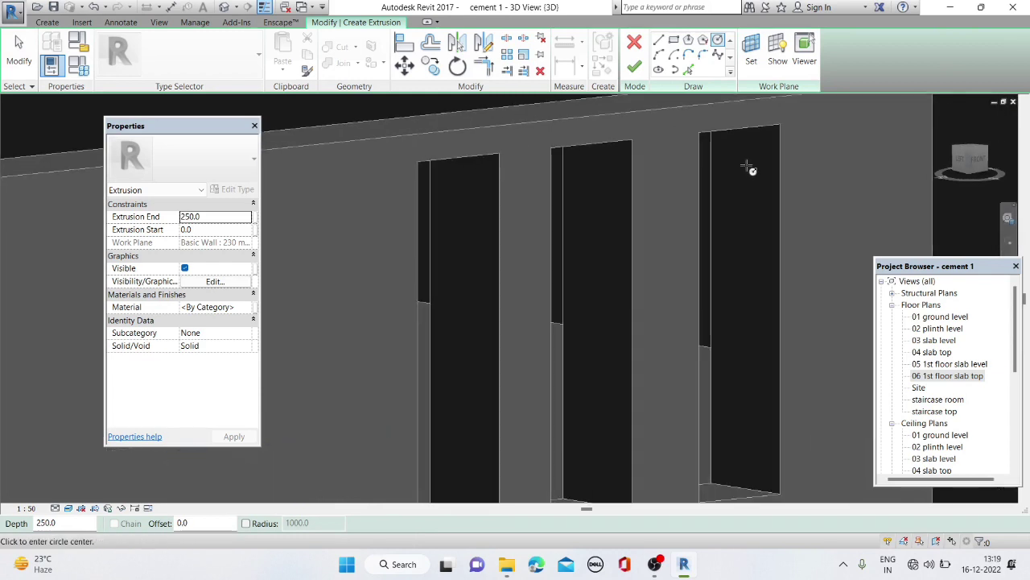
click(749, 167)
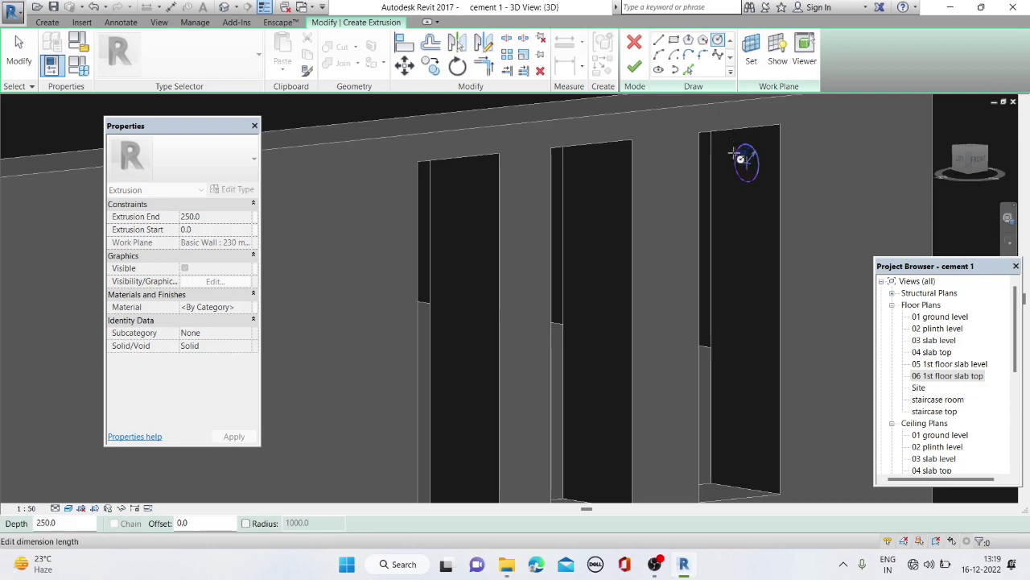
click(737, 160)
scroll(644, 181, down, 3)
key(Escape)
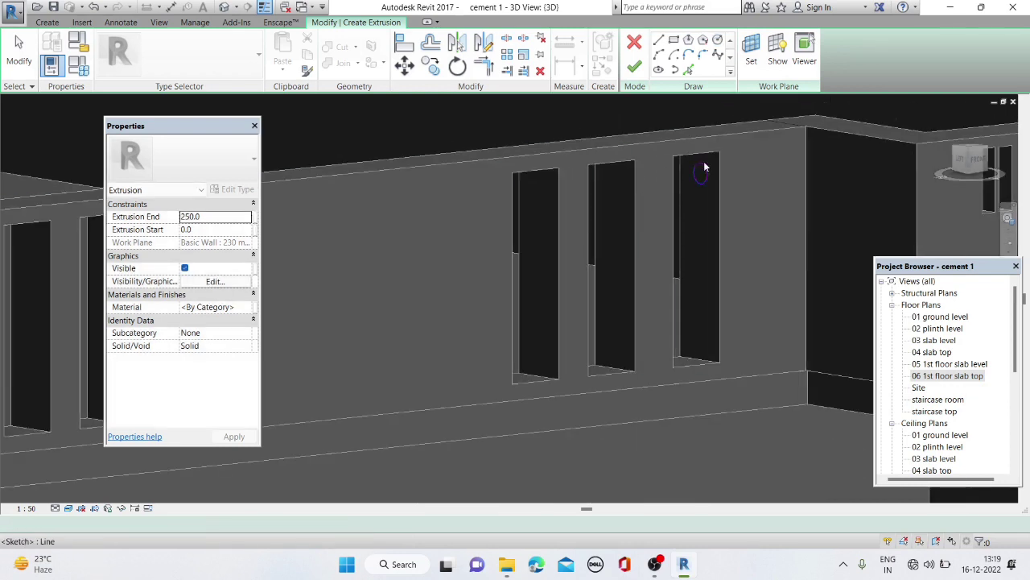
Copy the circle to two more positions lower in the slot
scroll(709, 161, up, 3)
click(673, 192)
click(431, 66)
click(688, 165)
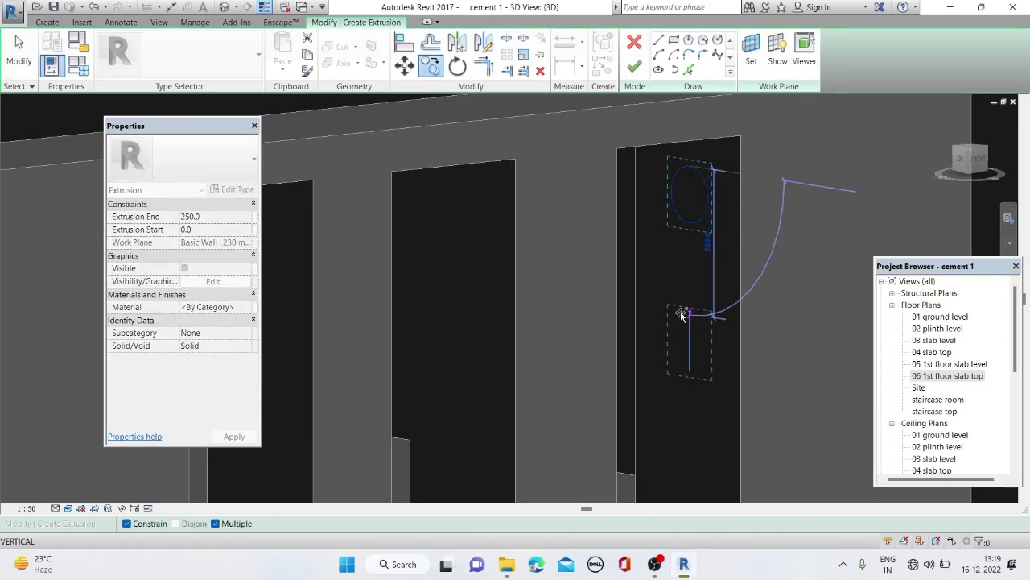
scroll(681, 314, down, 3)
click(692, 385)
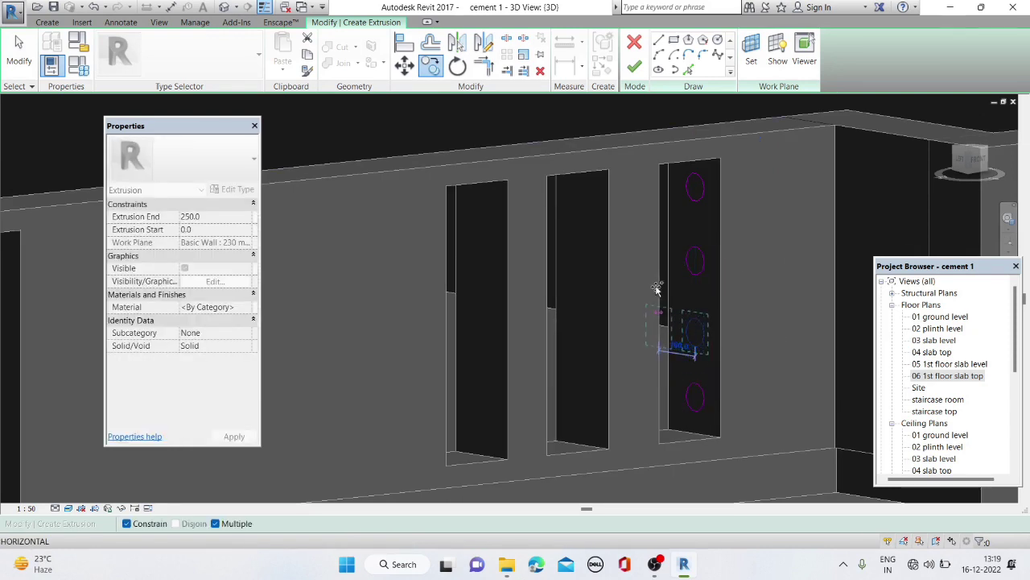
click(664, 253)
key(Escape)
Nudge one circle slightly upward and finish the sketch as round bar extrusions
scroll(604, 274, down, 2)
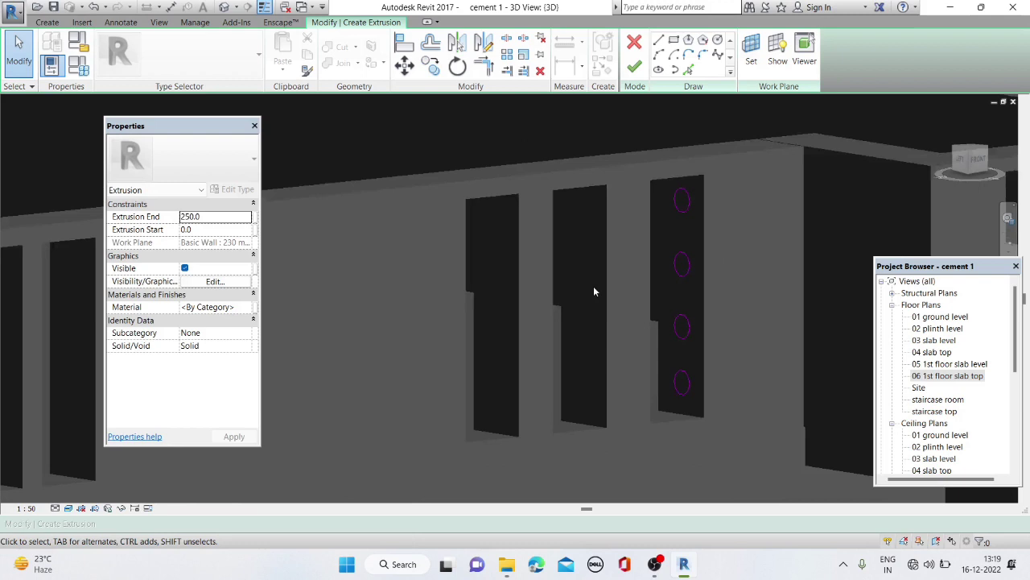
shift+middle_drag(563, 306, 607, 143)
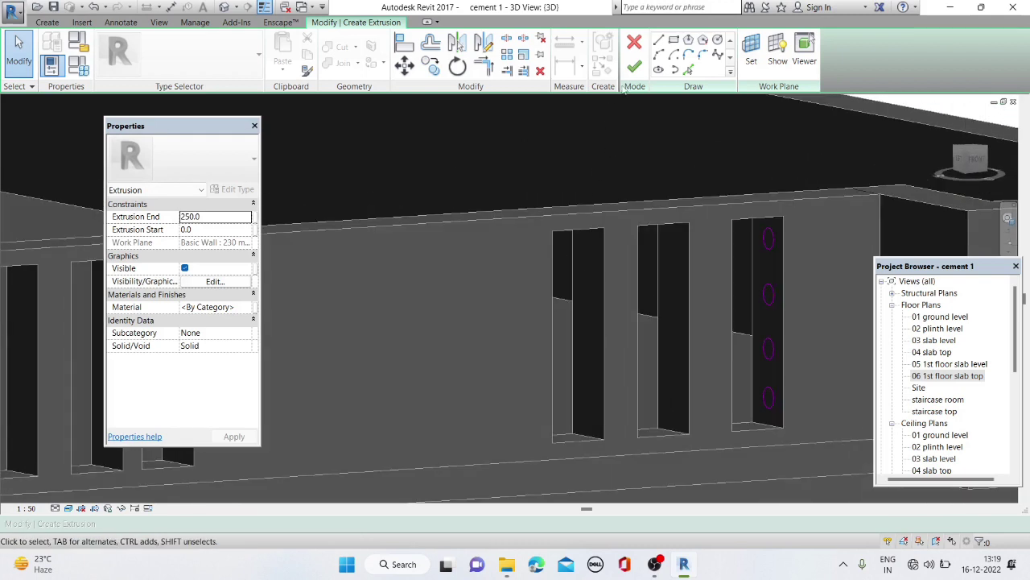
scroll(773, 306, up, 3)
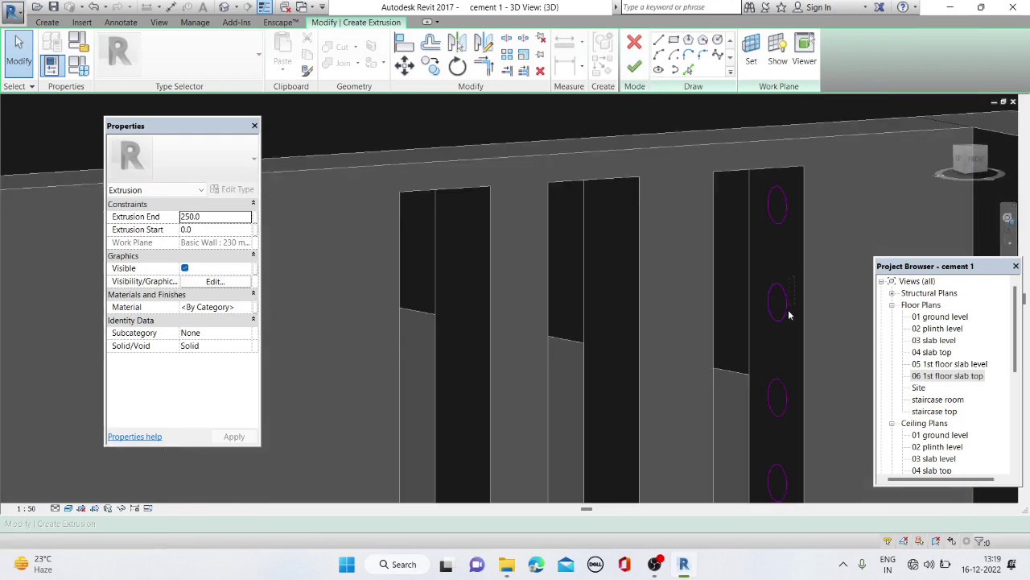
click(771, 325)
key(Up)
key(Up)
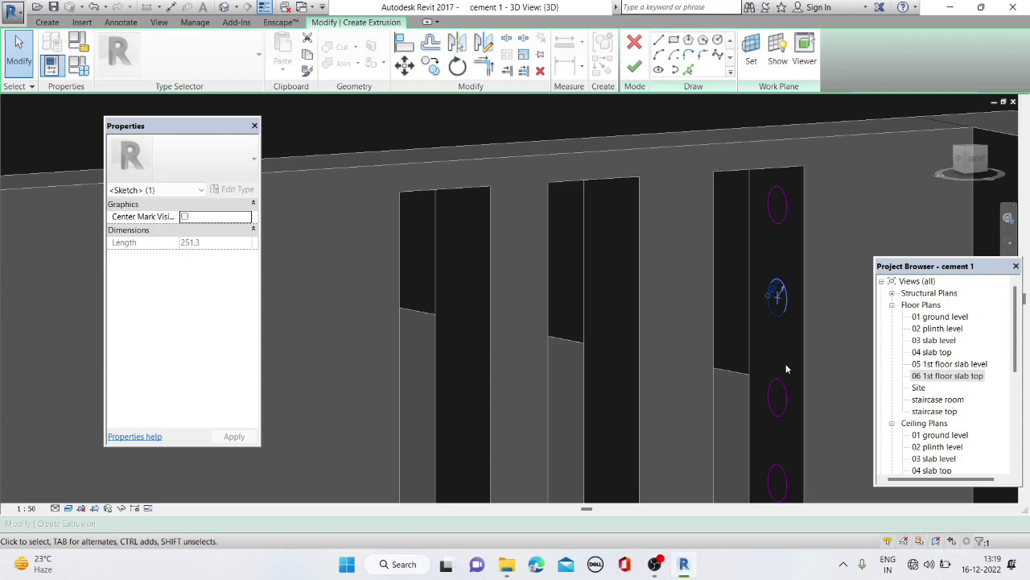
key(Up)
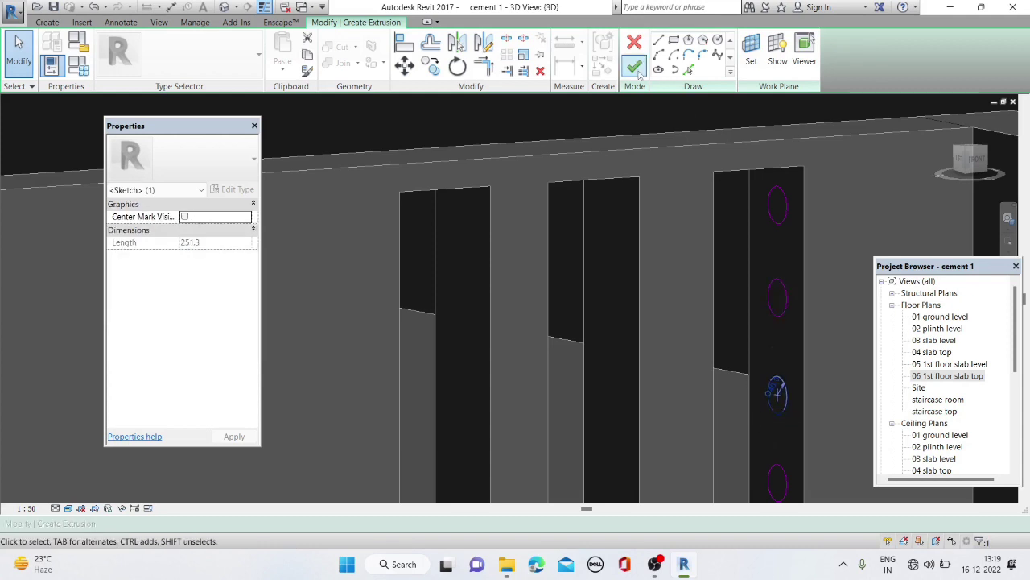
click(635, 68)
Stretch the round bars across all upper openings to Extrusion End 6314.1
scroll(700, 245, down, 3)
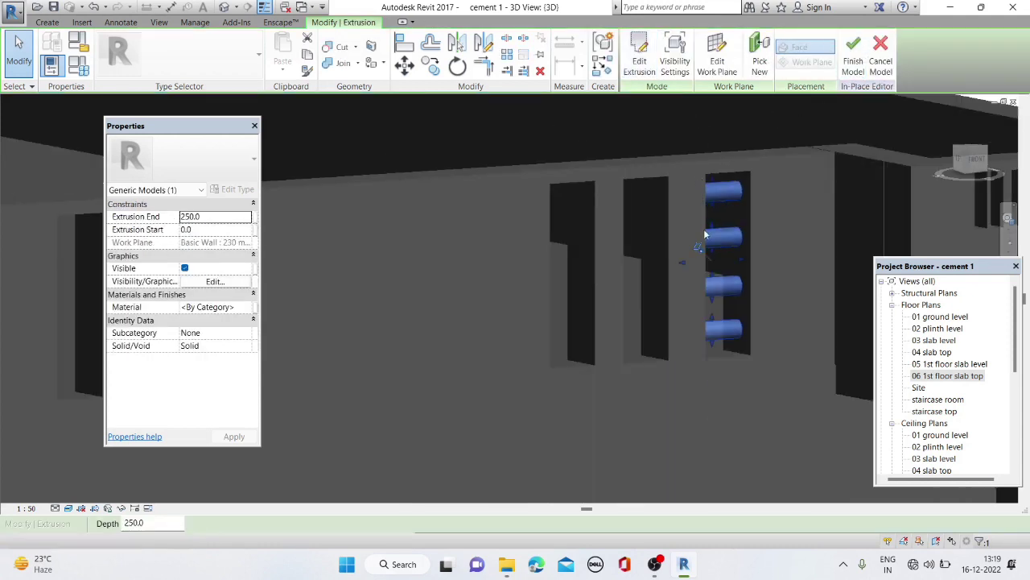
scroll(705, 241, down, 2)
drag(689, 251, 647, 344)
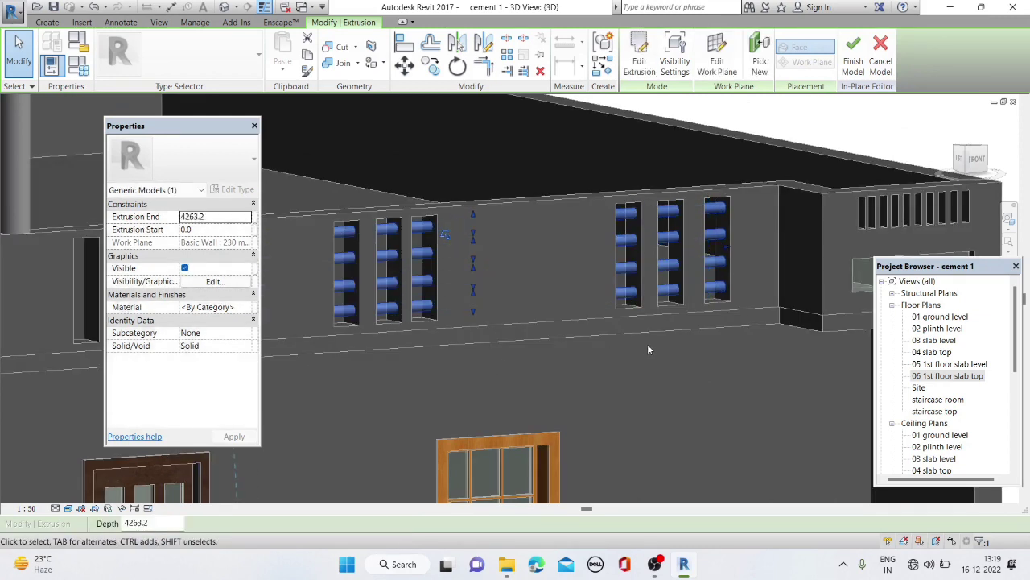
scroll(600, 333, down, 3)
scroll(430, 320, up, 3)
scroll(430, 323, down, 2)
drag(560, 325, 366, 346)
Finish the in-place model, review the house from front and left-front, and open the 06 1st floor slab top plan
click(850, 61)
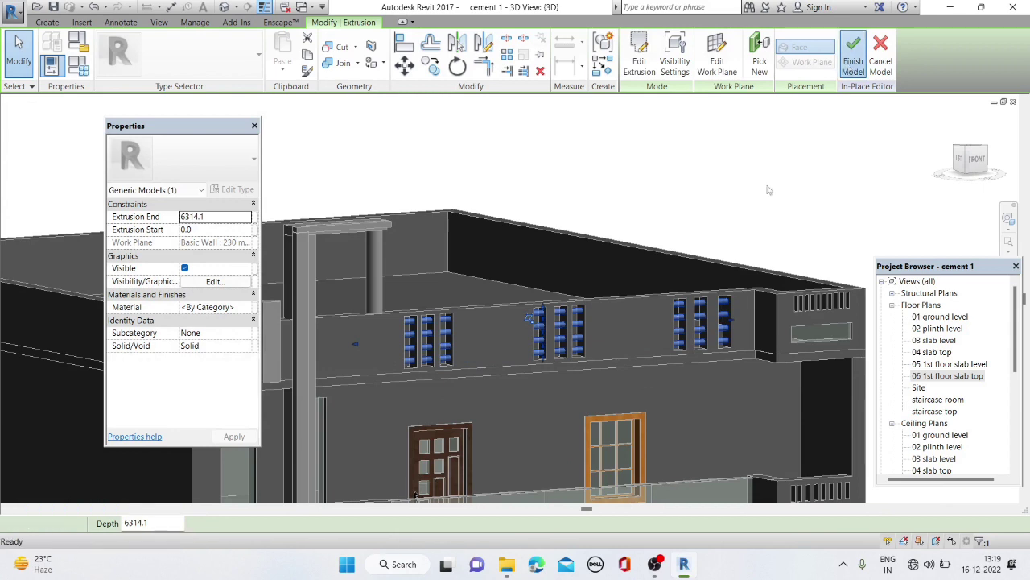
scroll(618, 321, down, 2)
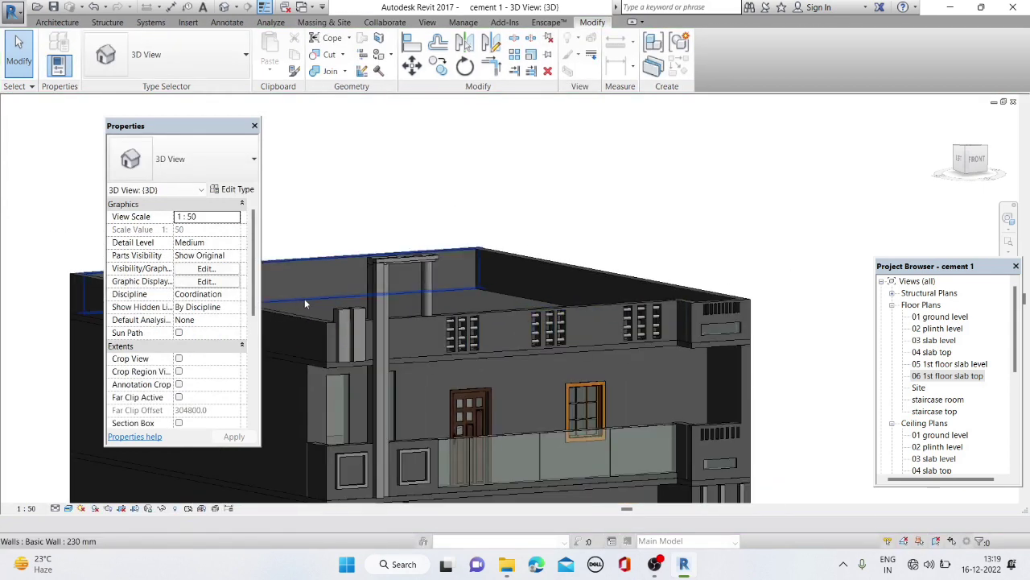
mouse_move(415, 361)
shift+middle_down()
mouse_move(438, 411)
mouse_move(476, 342)
mouse_move(506, 323)
mouse_move(389, 256)
mouse_move(372, 417)
mouse_move(413, 387)
shift+middle_up()
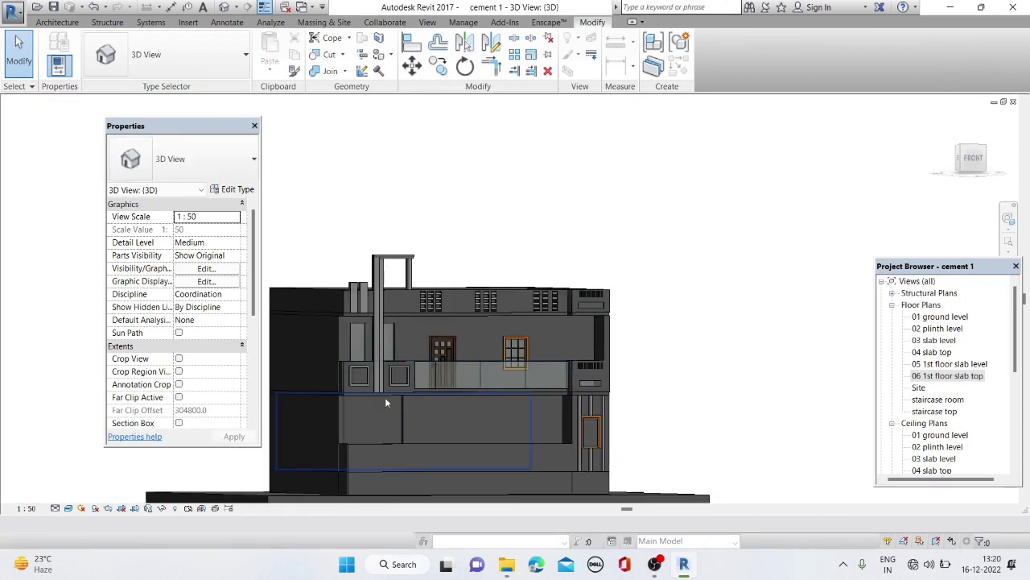
shift+middle_drag(403, 300, 474, 338)
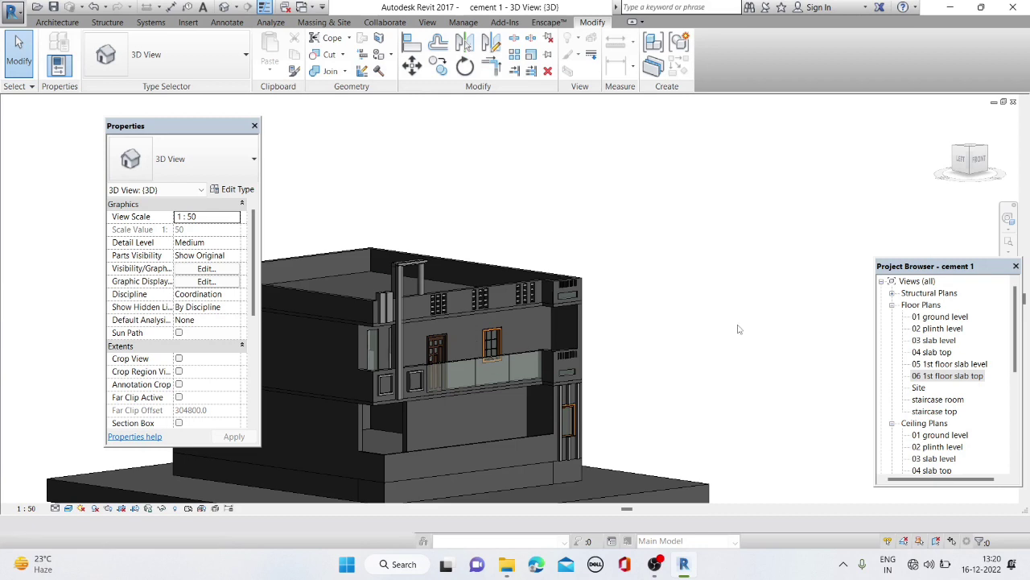
double_click(958, 376)
Start a wall using the Basic Wall 230 mm type
scroll(531, 330, down, 3)
scroll(540, 308, up, 3)
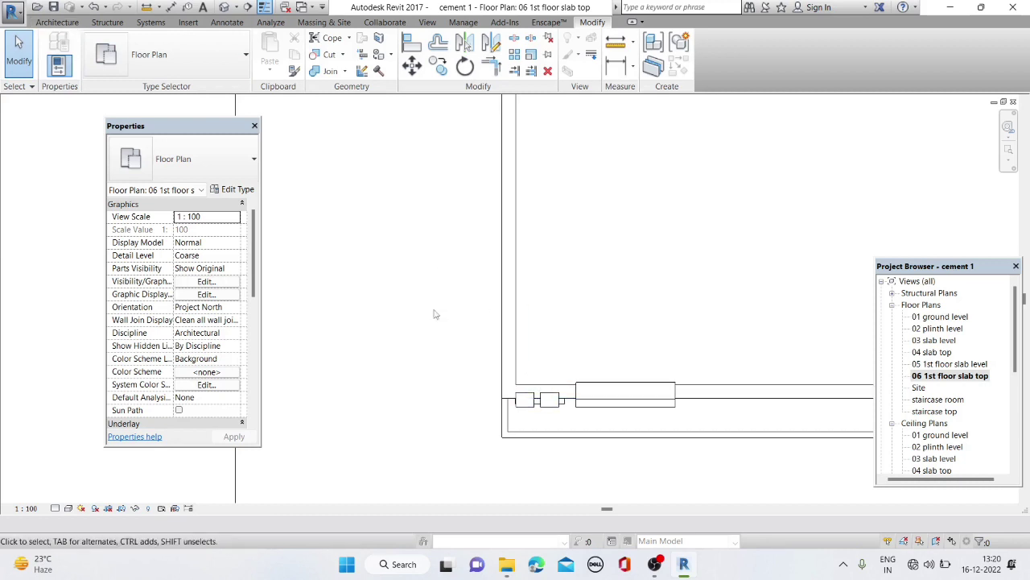
scroll(439, 306, down, 2)
scroll(439, 301, down, 1)
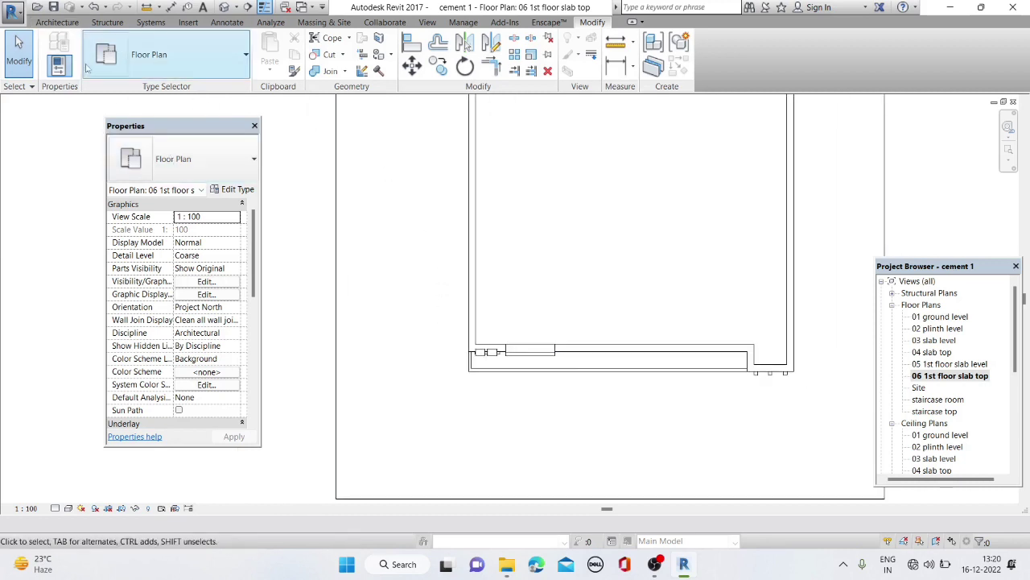
click(58, 23)
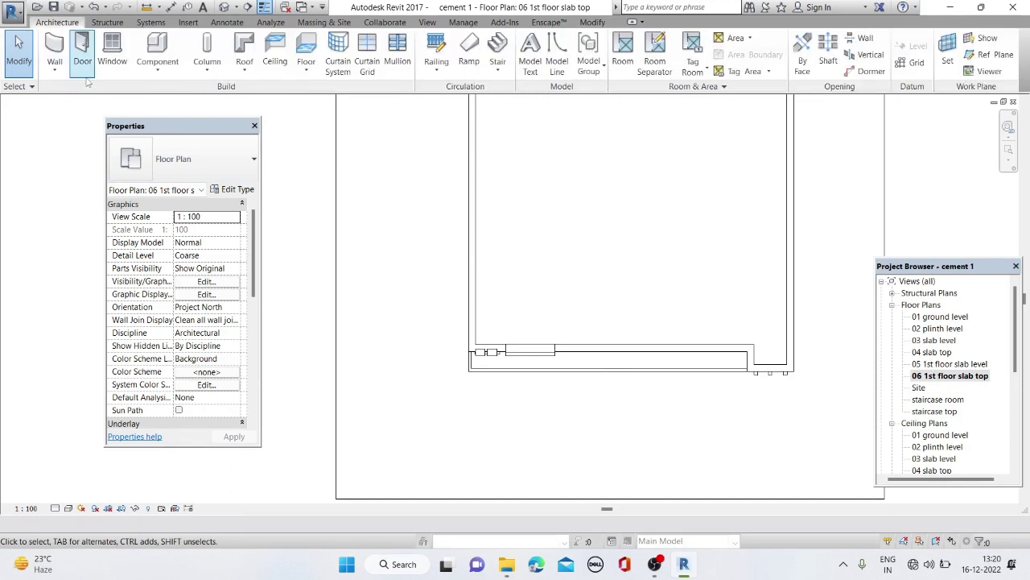
click(58, 49)
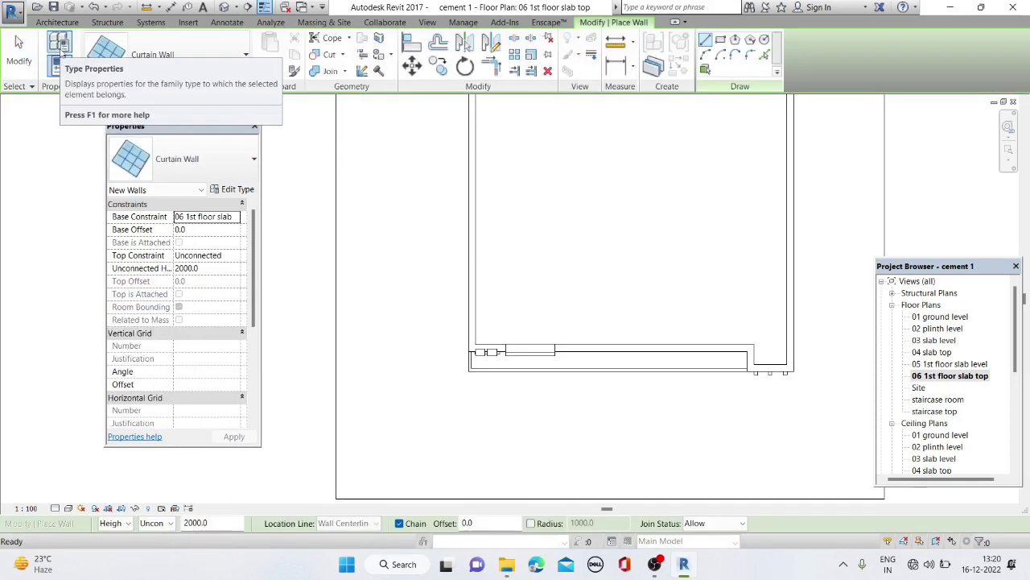
click(174, 176)
scroll(189, 257, up, 3)
scroll(189, 274, up, 3)
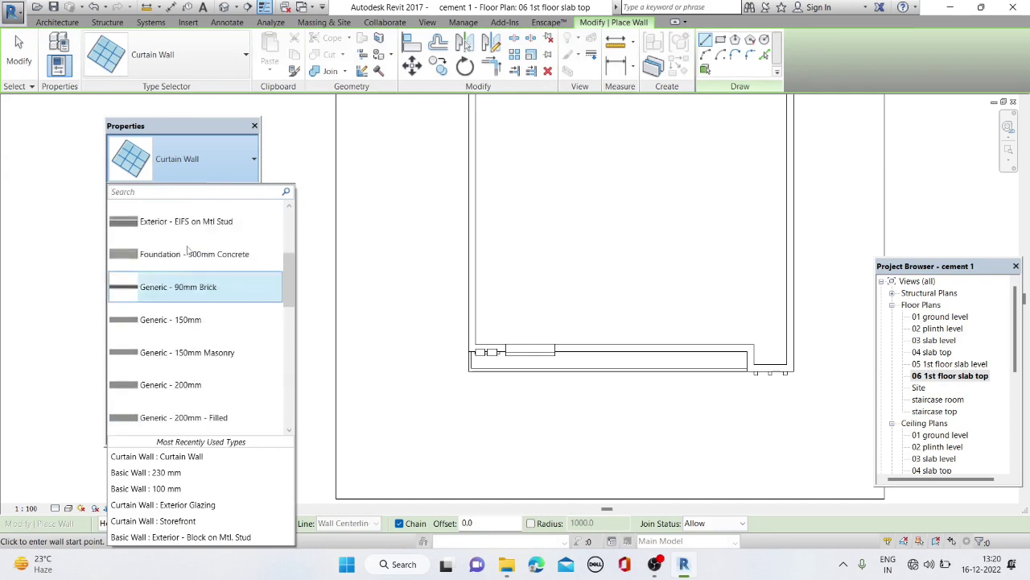
scroll(189, 249, up, 3)
click(190, 246)
scroll(465, 360, down, 3)
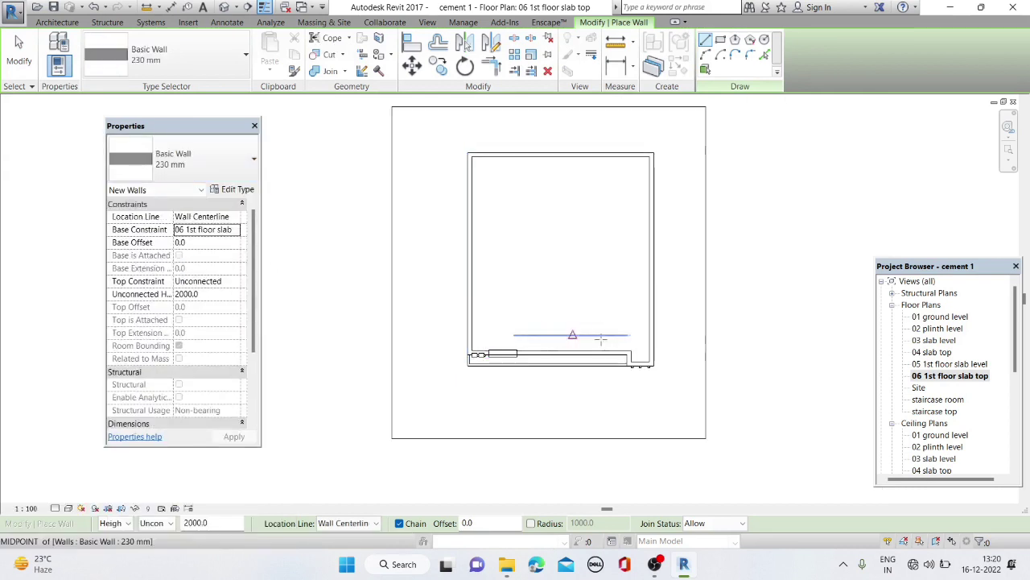
Set the plan's visual style to Wireframe
click(68, 508)
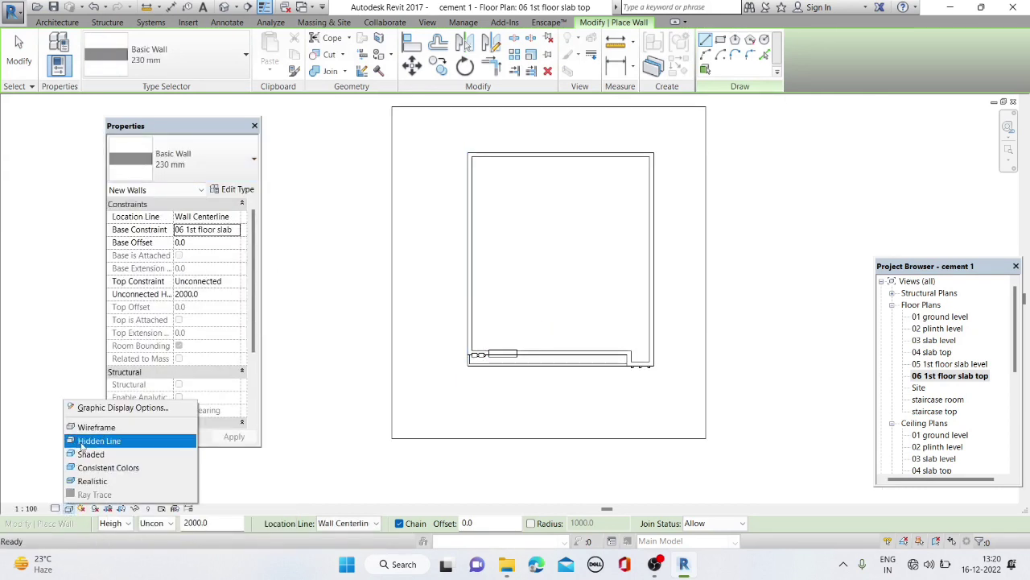
click(78, 444)
click(68, 508)
click(85, 425)
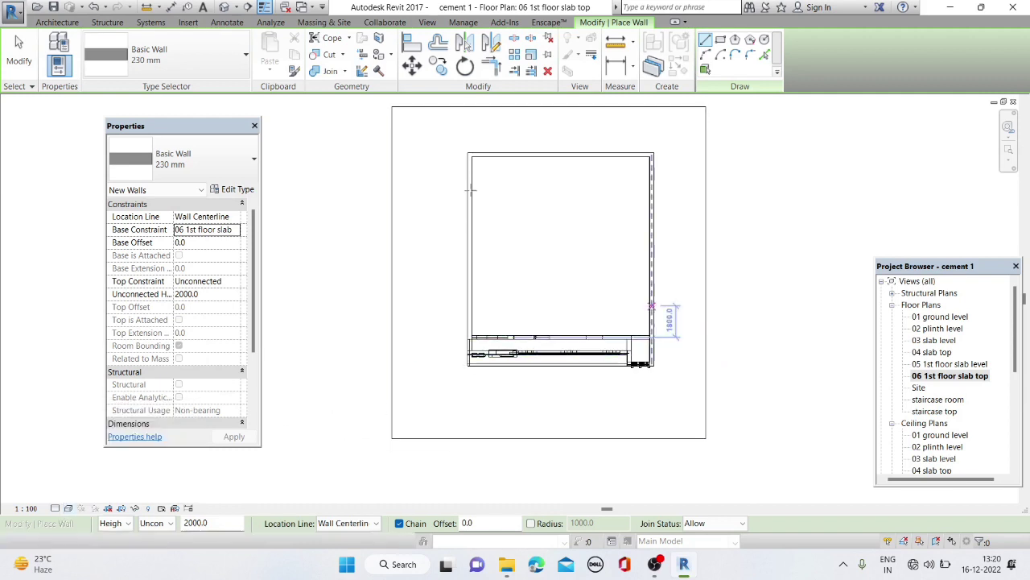
Place a short 230 mm wall at the front in 3D, then return to the 06 1st floor slab top plan
click(224, 7)
mouse_move(371, 419)
shift+middle_down()
mouse_move(338, 427)
mouse_move(380, 400)
mouse_move(382, 378)
shift+middle_up()
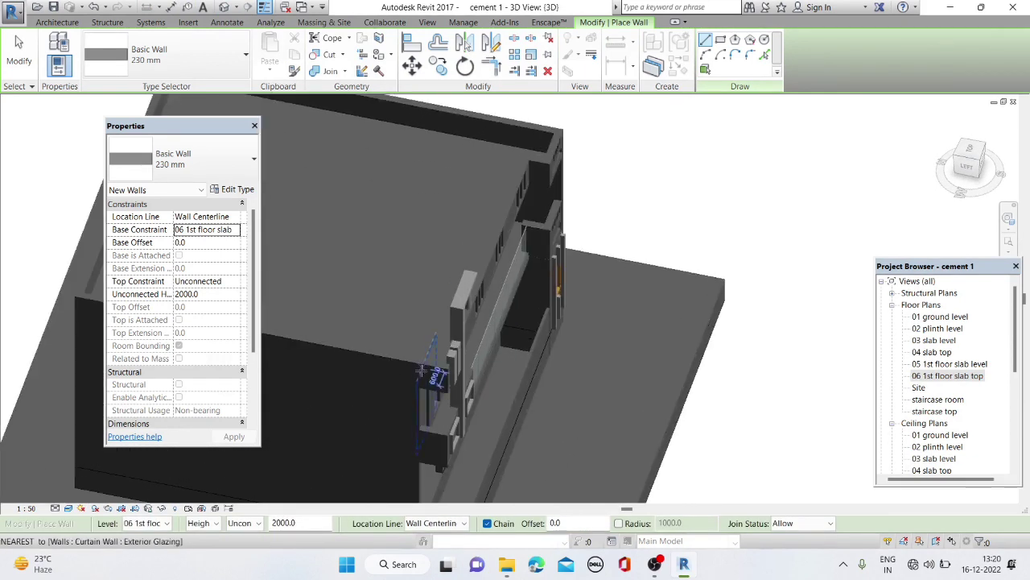
scroll(382, 356, up, 3)
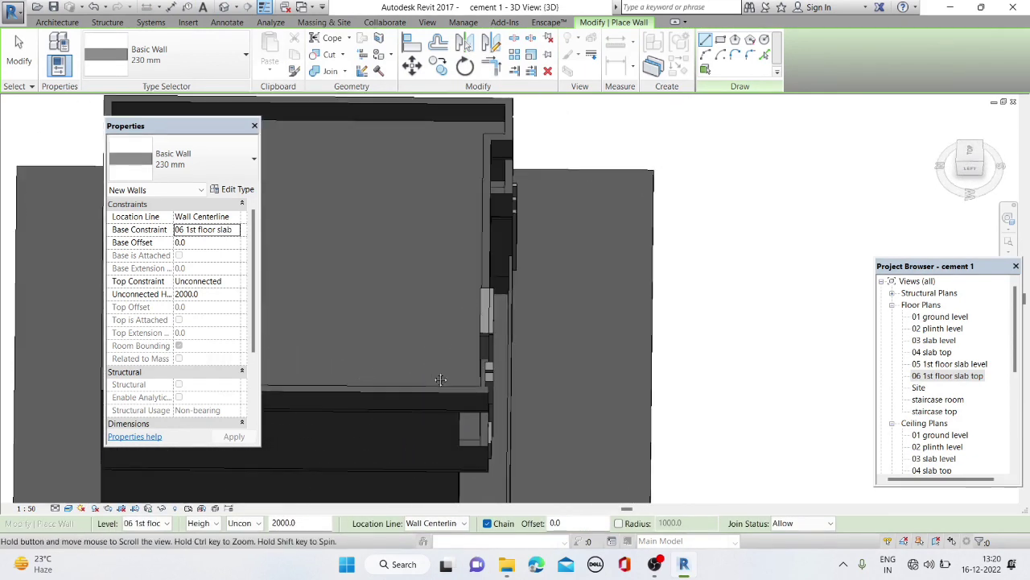
scroll(452, 354, down, 2)
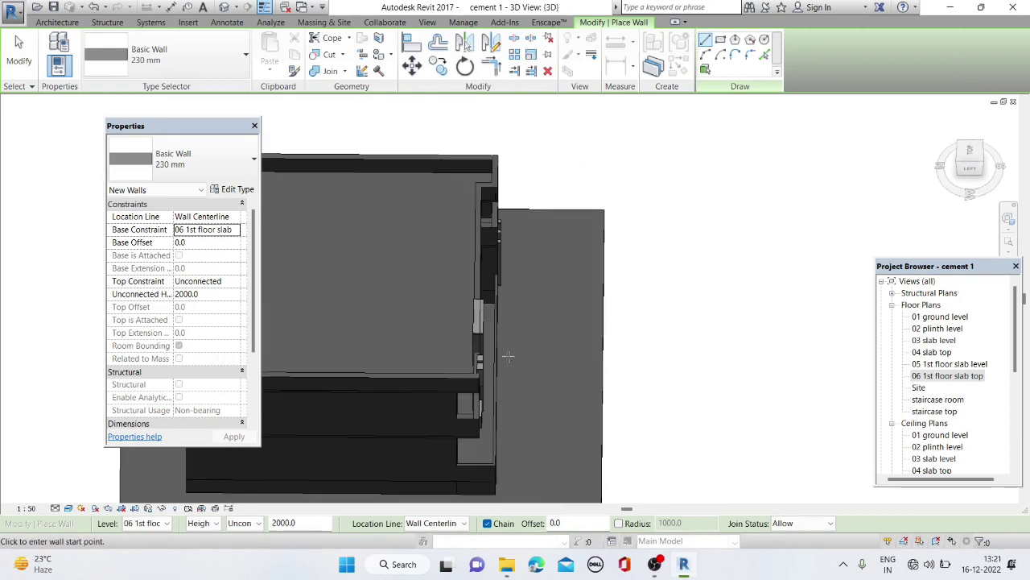
click(475, 392)
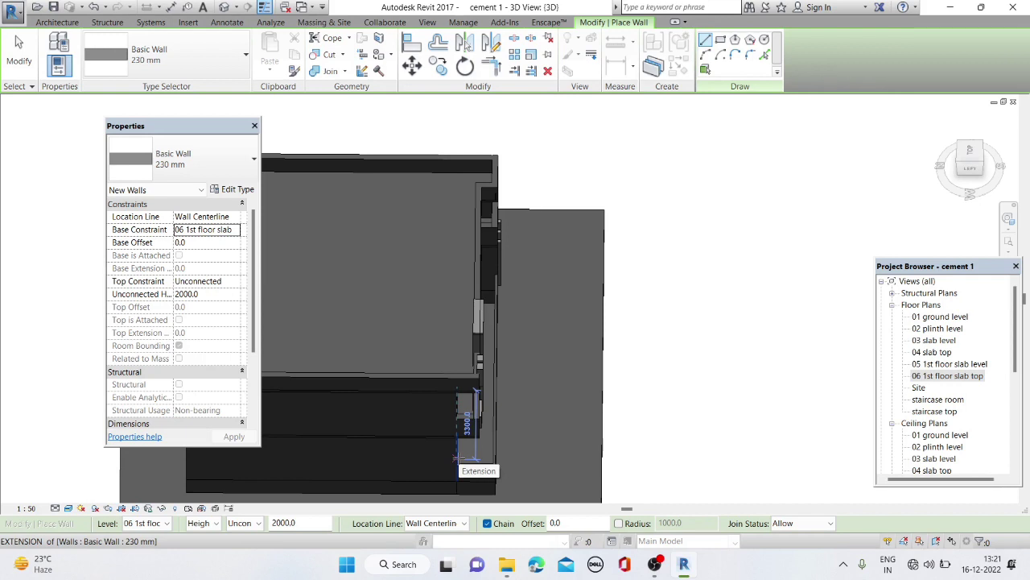
click(456, 457)
key(Escape)
double_click(938, 375)
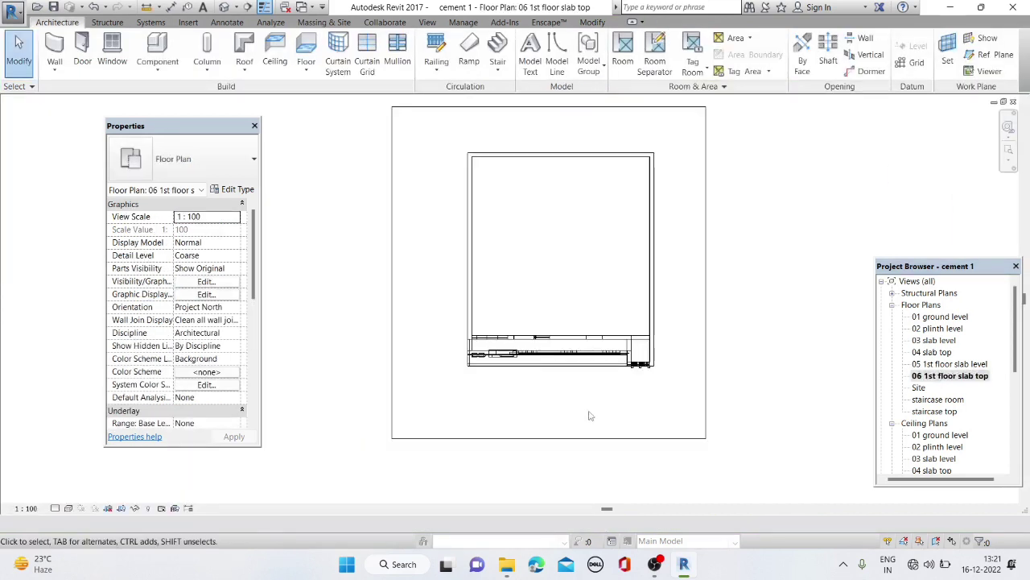
Switch the plan's visual style to Shaded, then to Hidden Line
click(67, 508)
click(87, 455)
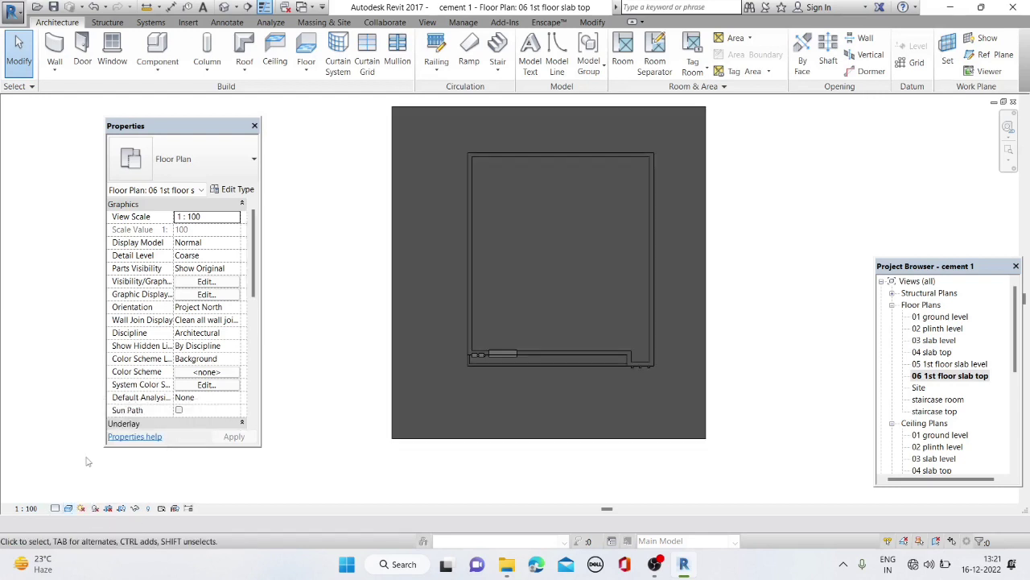
click(70, 507)
click(93, 440)
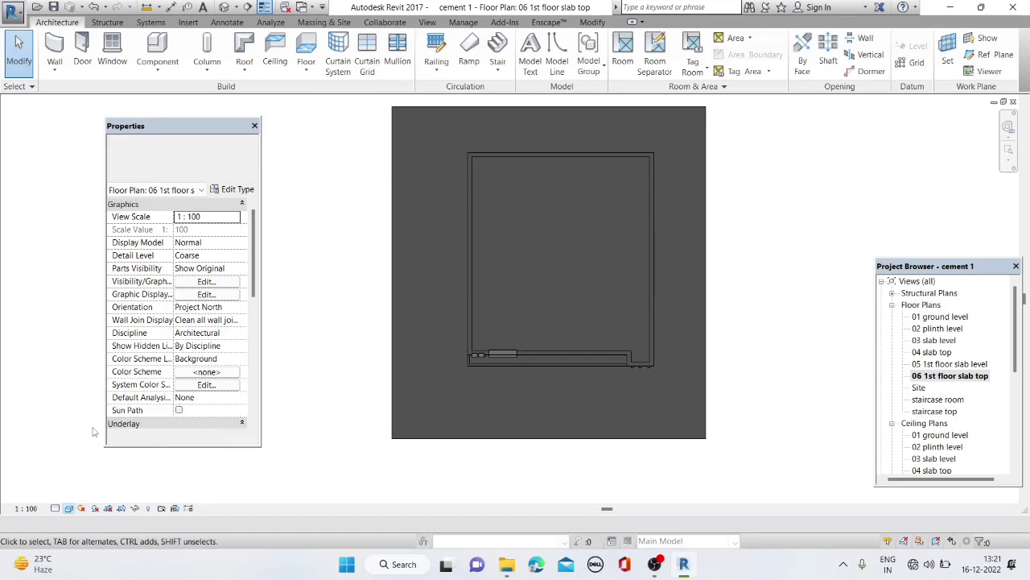
click(67, 508)
click(92, 440)
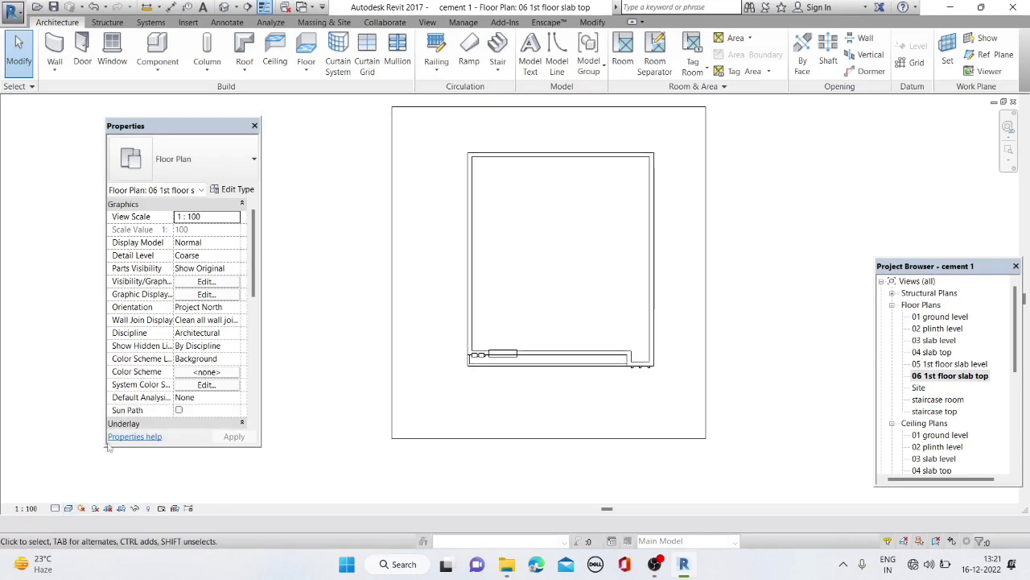
scroll(439, 350, up, 3)
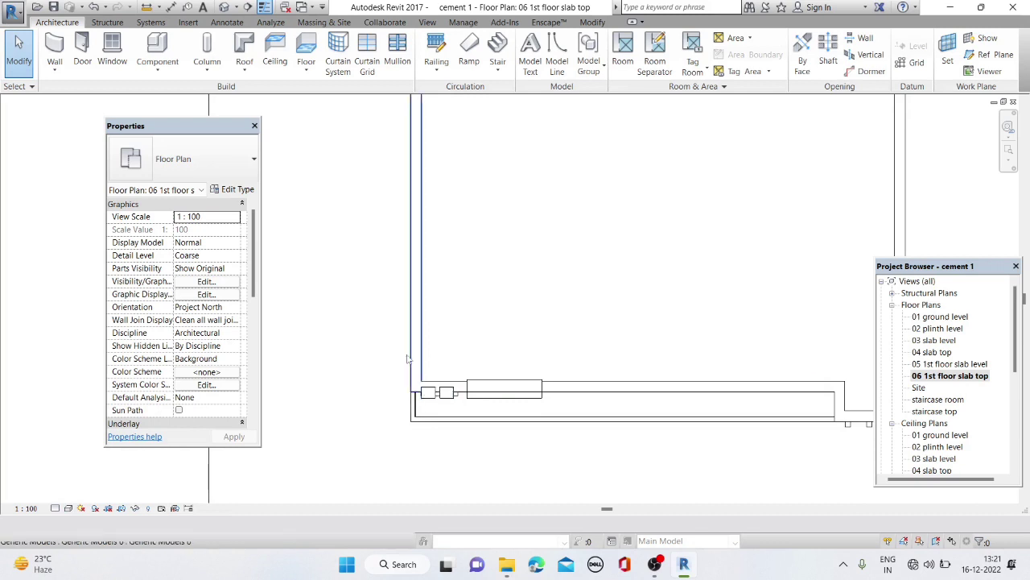
Inspect the plinth-level floor in 3D, then start a 230 mm Basic Wall on the 06 1st floor slab top plan
click(225, 7)
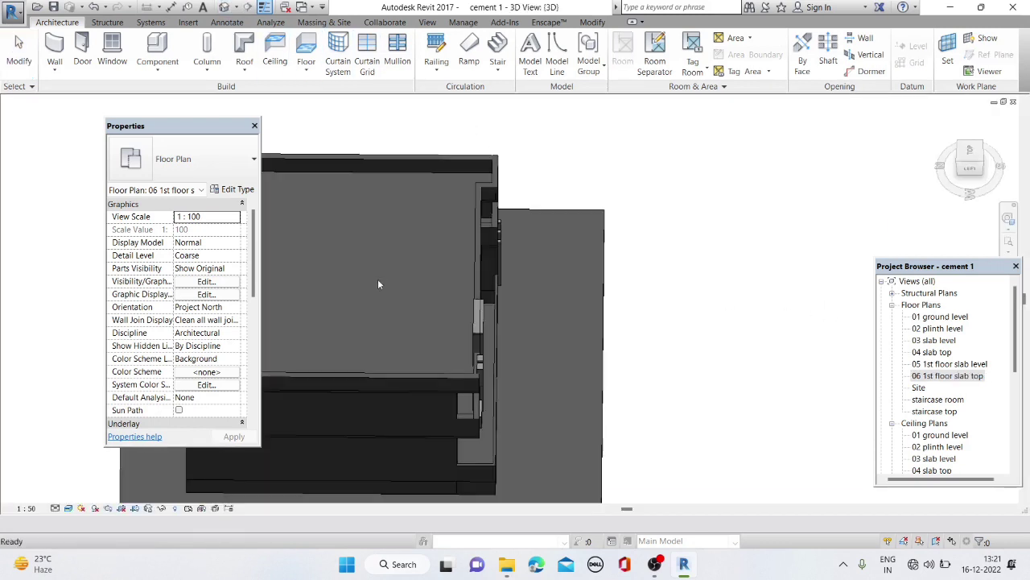
mouse_move(470, 404)
shift+middle_down()
mouse_move(467, 265)
mouse_move(441, 354)
mouse_move(358, 399)
mouse_move(400, 438)
shift+middle_up()
mouse_move(418, 485)
shift+middle_down()
mouse_move(387, 398)
mouse_move(413, 416)
mouse_move(505, 361)
mouse_move(480, 448)
mouse_move(445, 376)
shift+middle_up()
scroll(387, 397, up, 2)
click(390, 396)
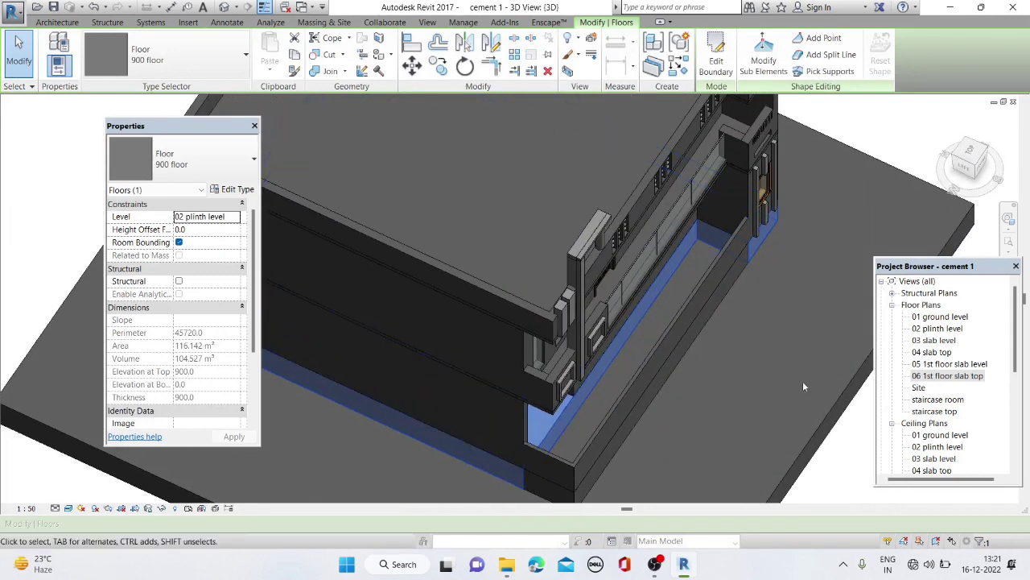
double_click(947, 375)
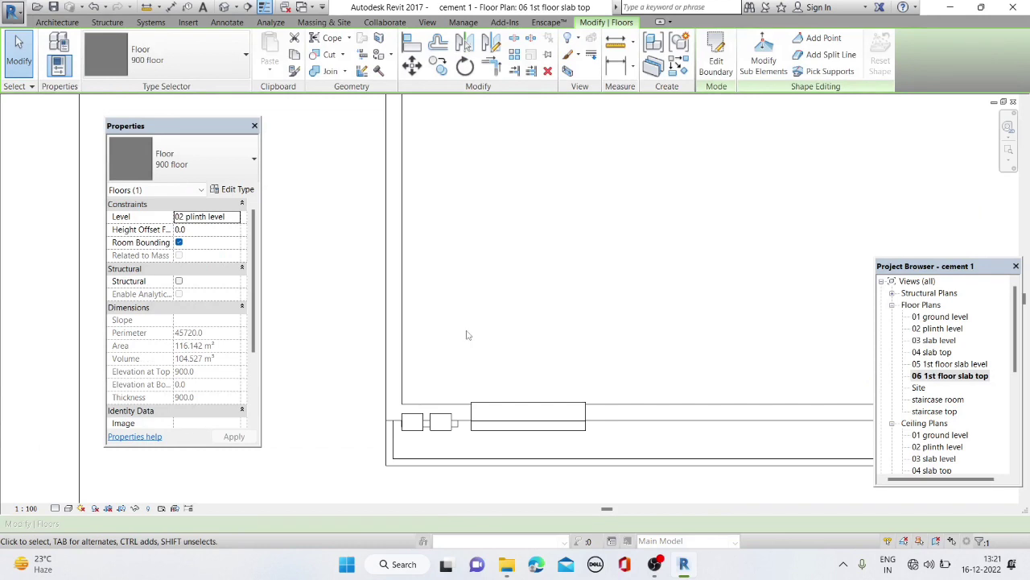
click(57, 22)
click(55, 48)
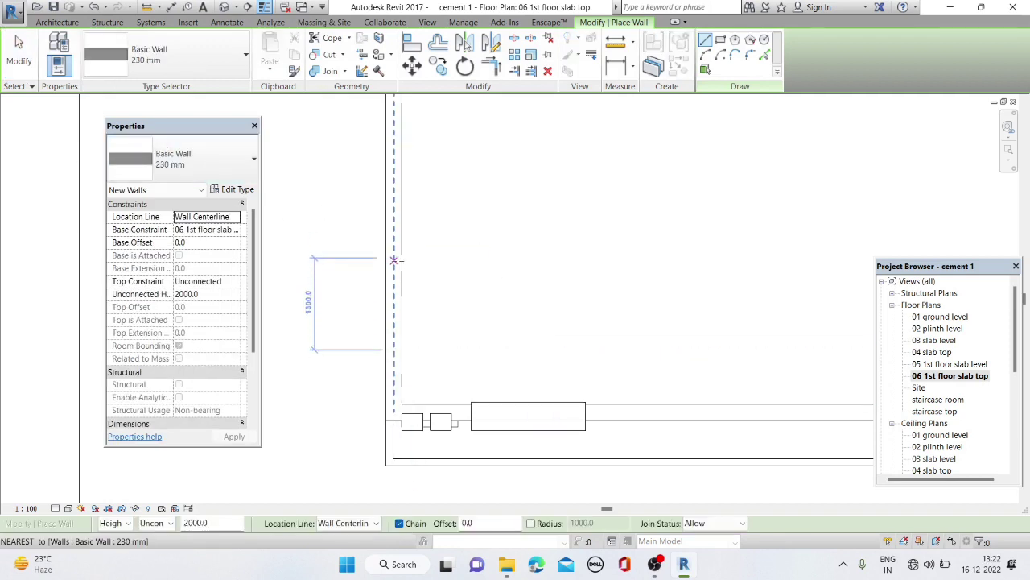
Draw a vertical wall run turning into a horizontal wall about 2685 long
click(394, 349)
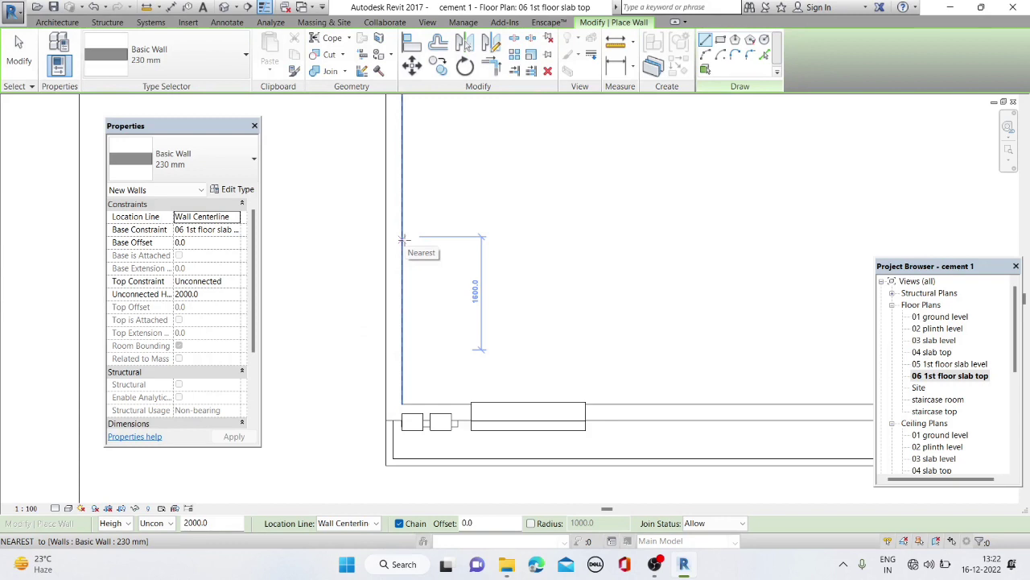
click(403, 239)
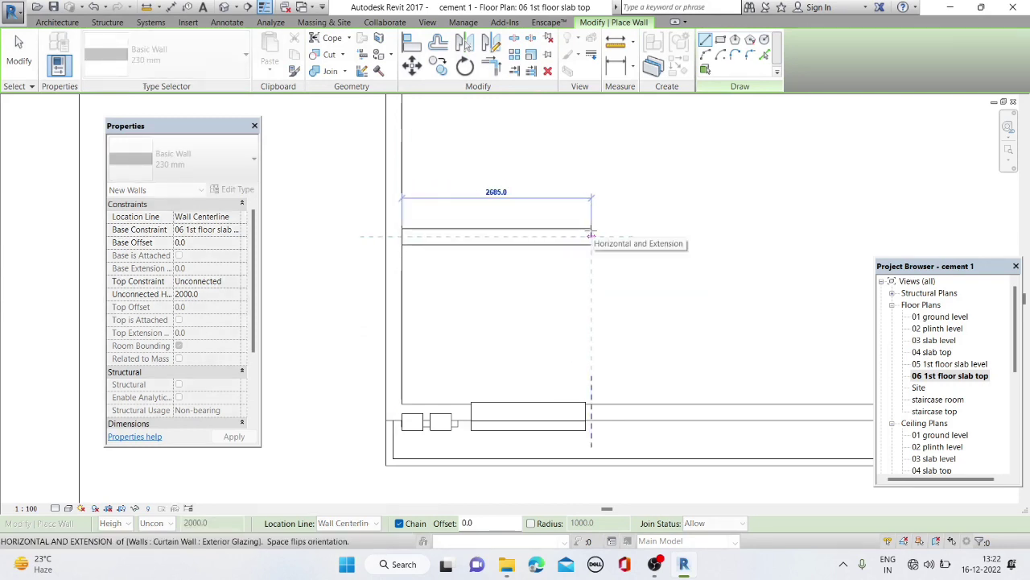
click(591, 235)
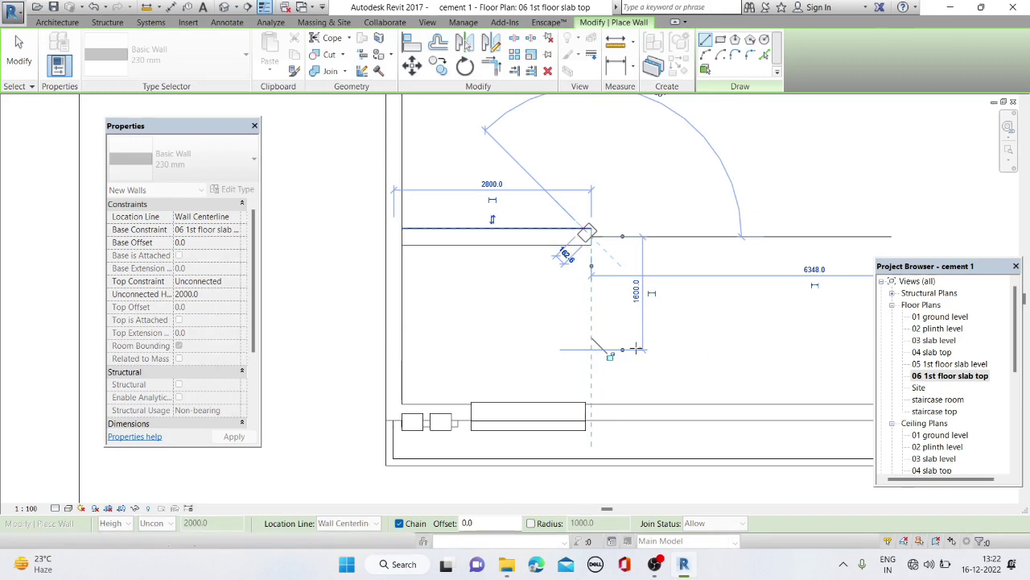
key(Escape)
key(Escape)
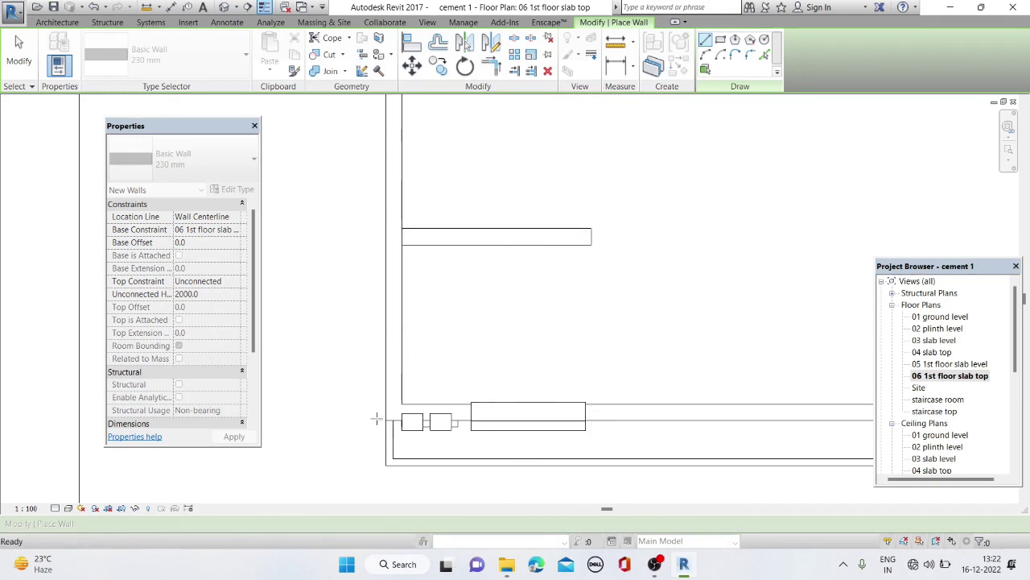
Set Location Line to Finish Face: Exterior and draw a vertical wall between the top and bottom endpoints
click(354, 522)
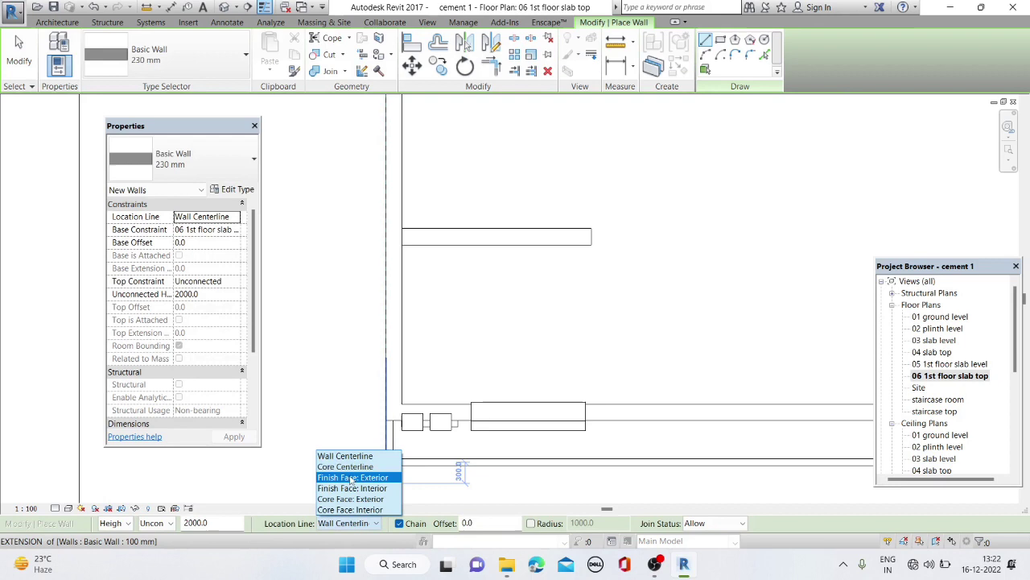
click(352, 477)
click(592, 244)
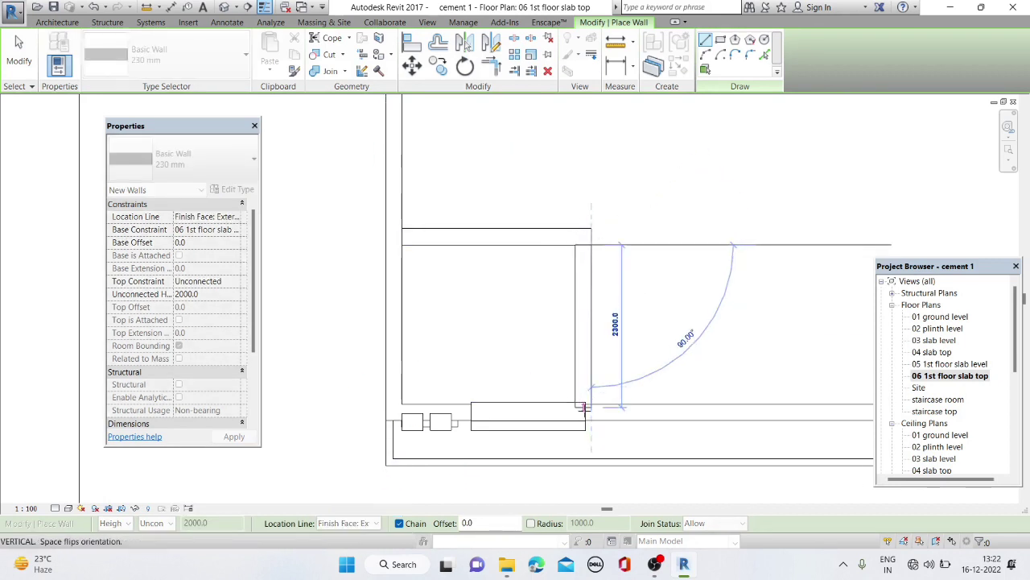
scroll(583, 407, up, 2)
scroll(582, 404, up, 2)
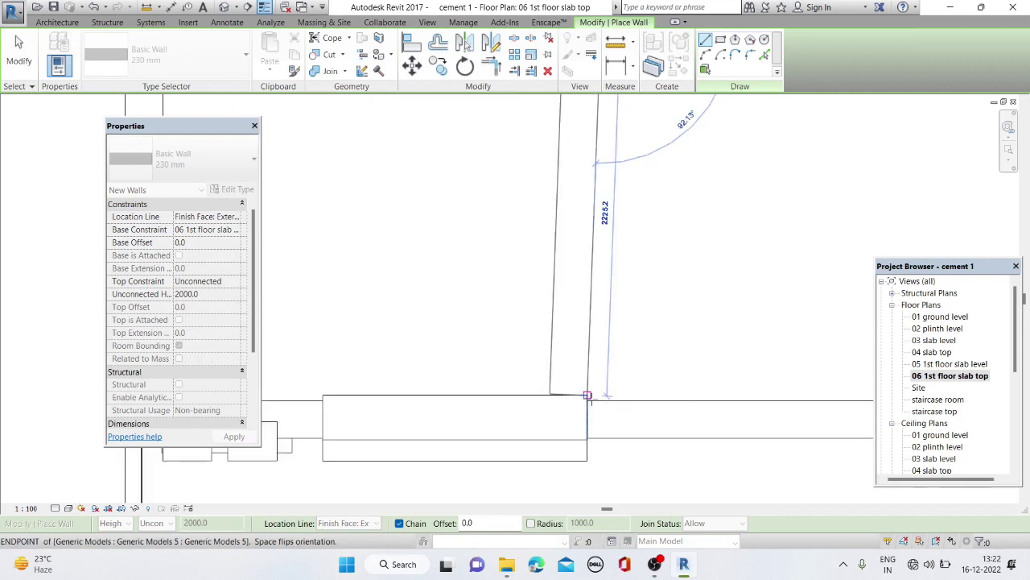
click(592, 400)
key(Escape)
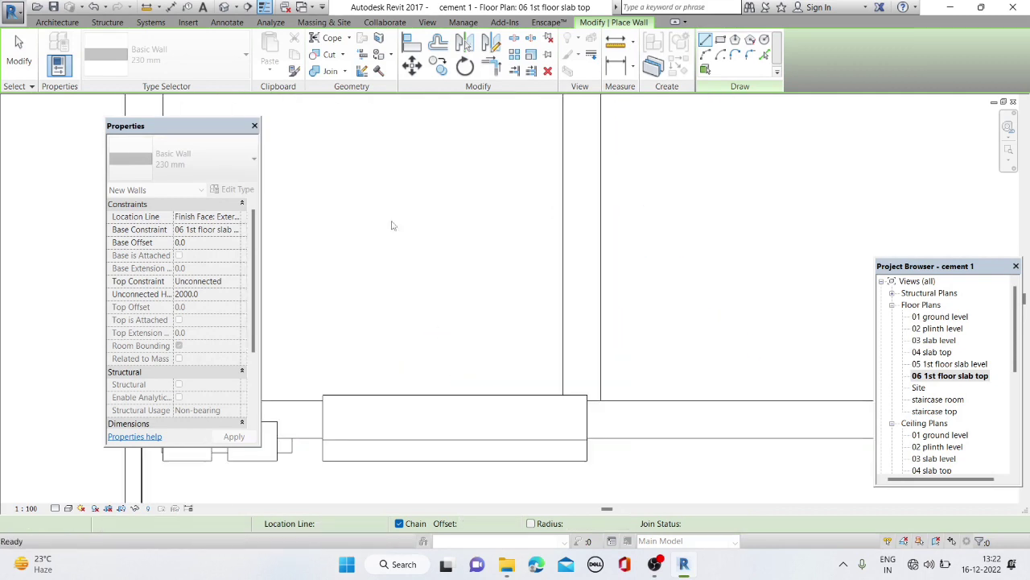
click(234, 7)
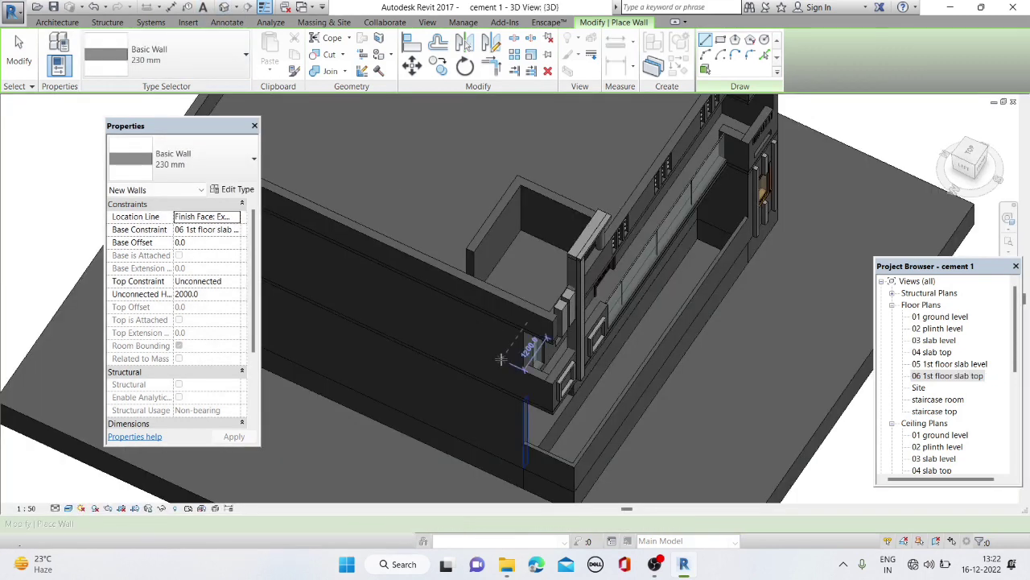
Orbit and zoom around the front facade and staircase block, then reopen the 06 1st floor slab top plan
shift+middle_drag(594, 367, 497, 310)
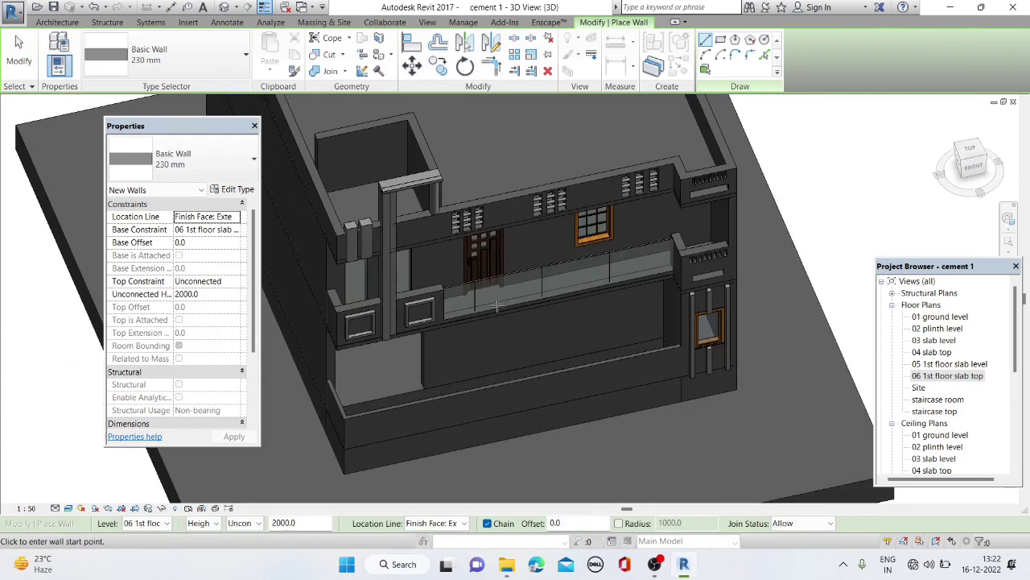
scroll(496, 307, down, 1)
scroll(412, 176, up, 1)
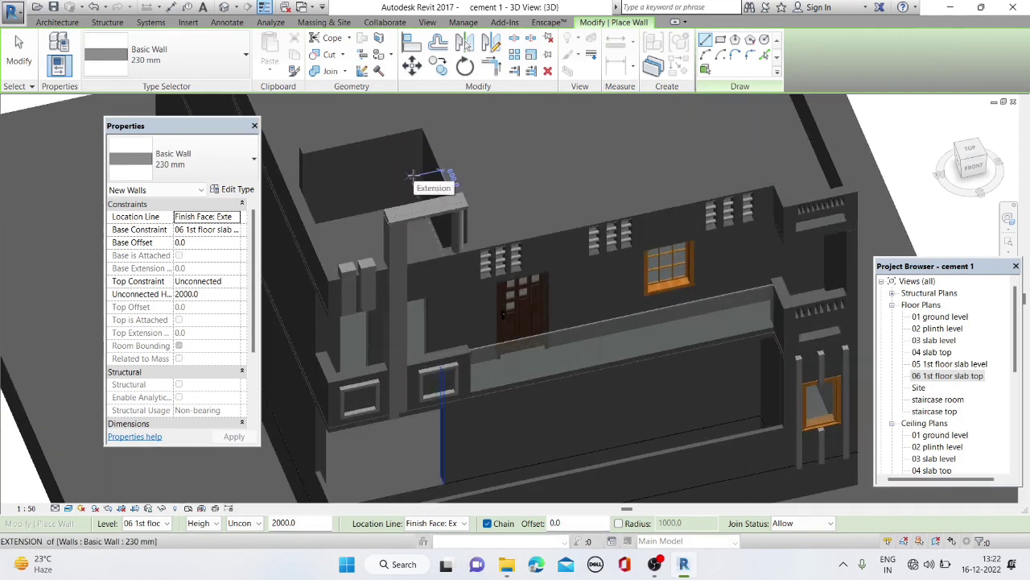
scroll(416, 176, up, 1)
scroll(419, 177, up, 1)
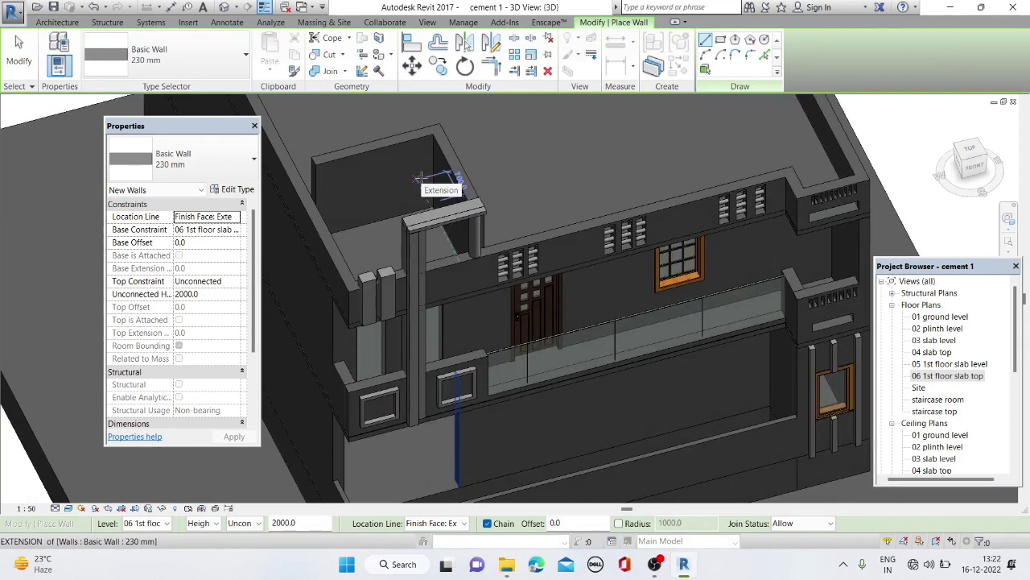
scroll(419, 177, up, 2)
scroll(435, 179, down, 1)
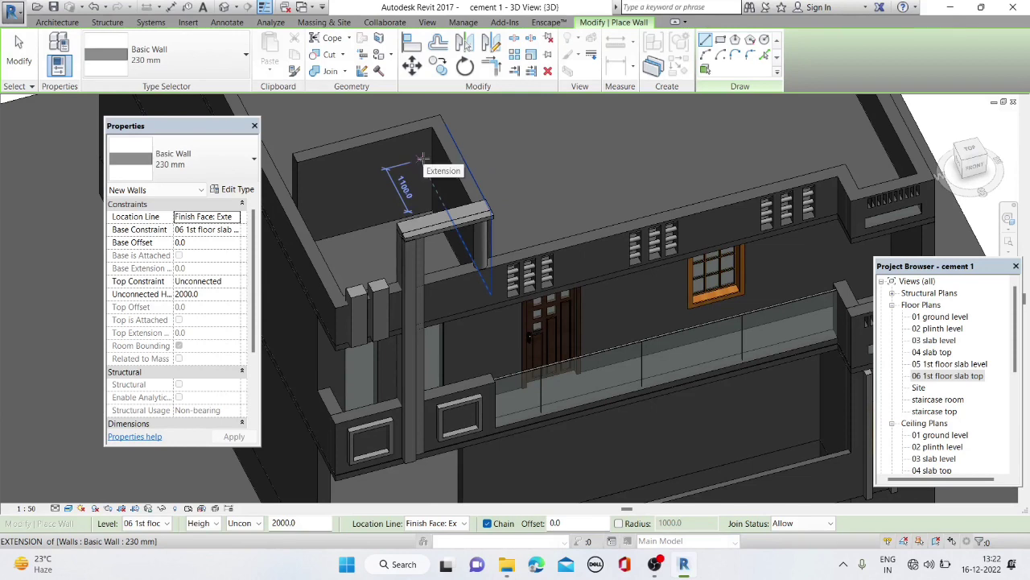
scroll(419, 177, down, 1)
scroll(415, 193, down, 1)
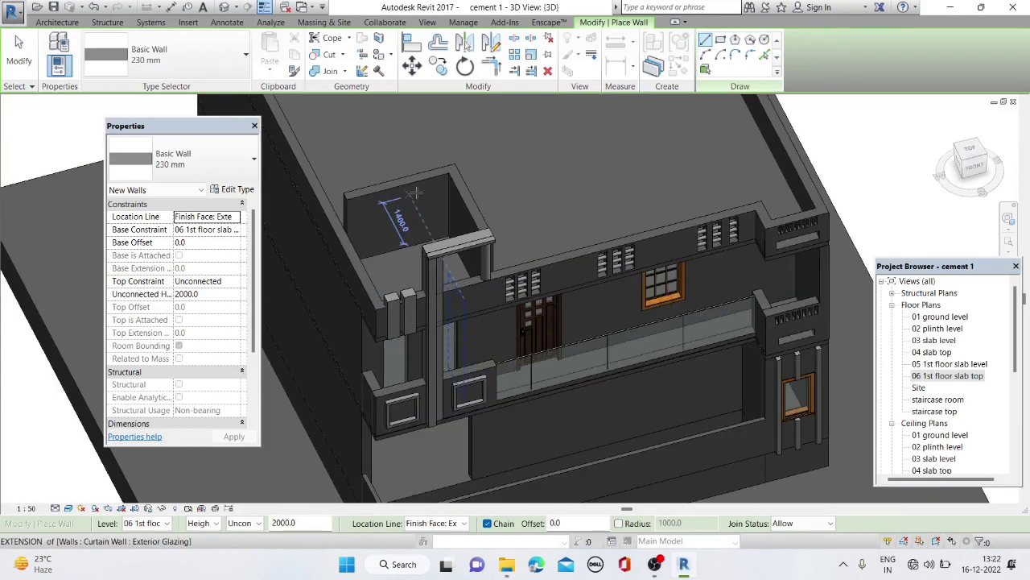
double_click(948, 375)
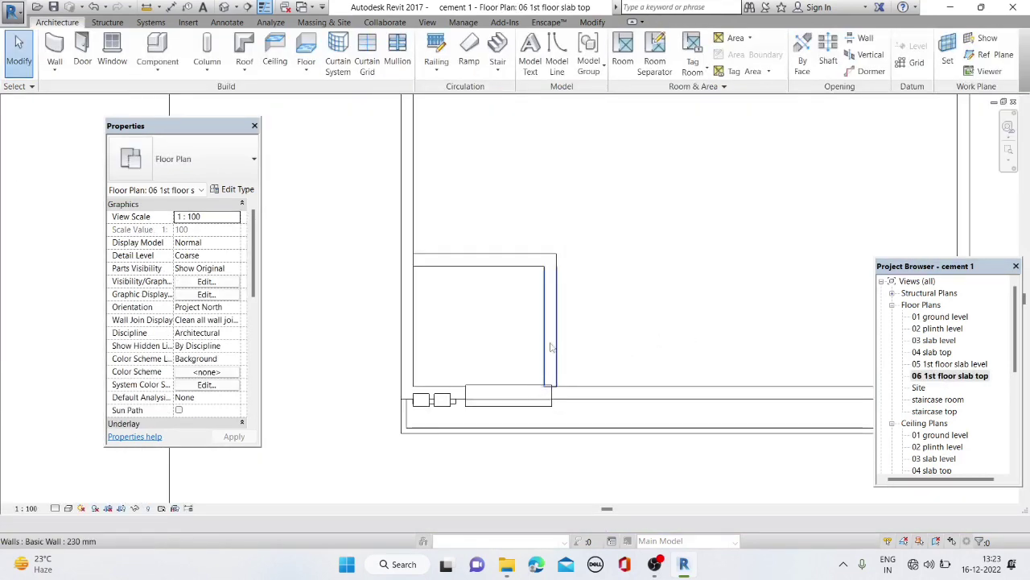
Nudge the small room's top wall up and shorten its right wall by raising its lower end
click(502, 262)
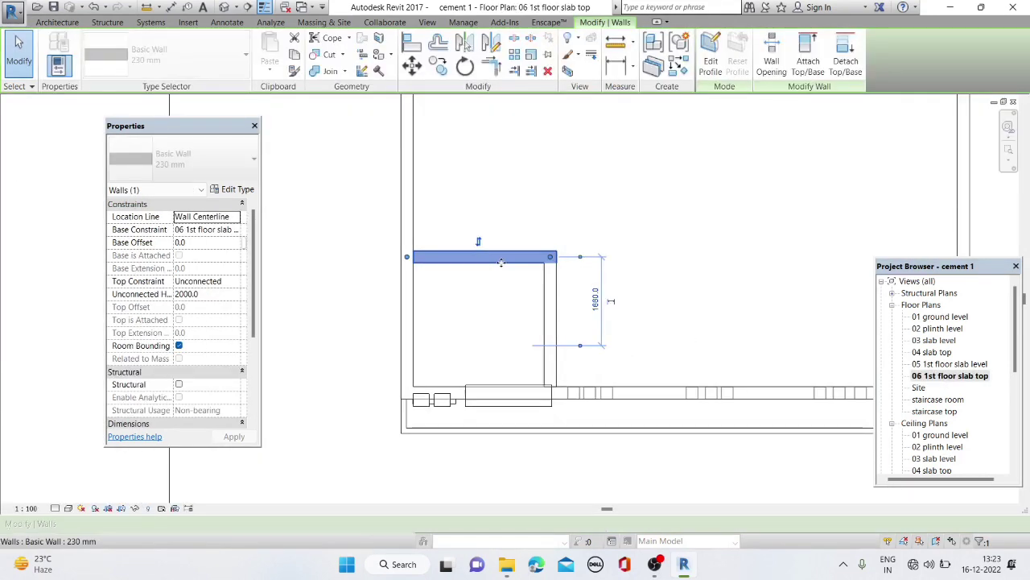
key(Up)
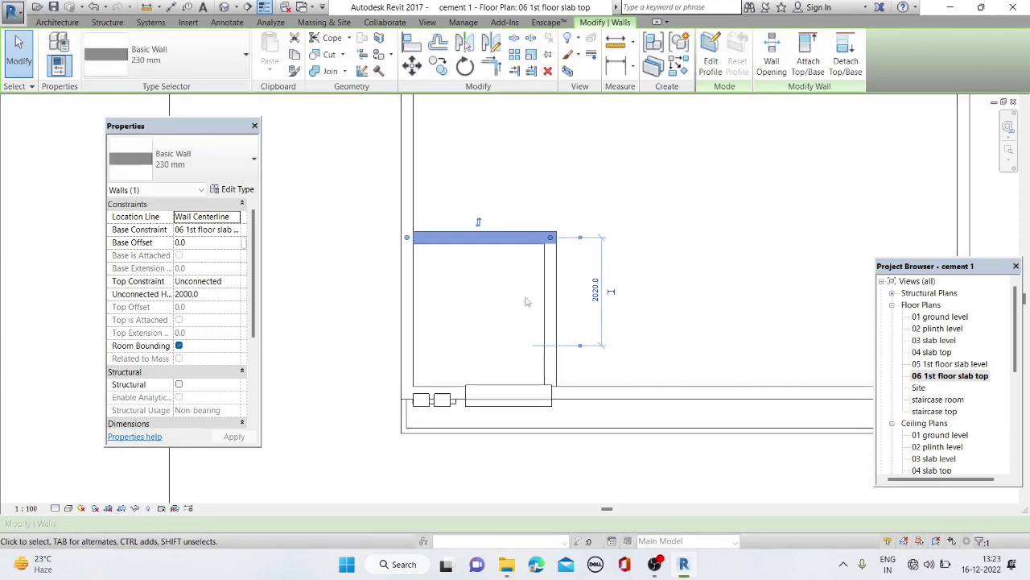
click(552, 393)
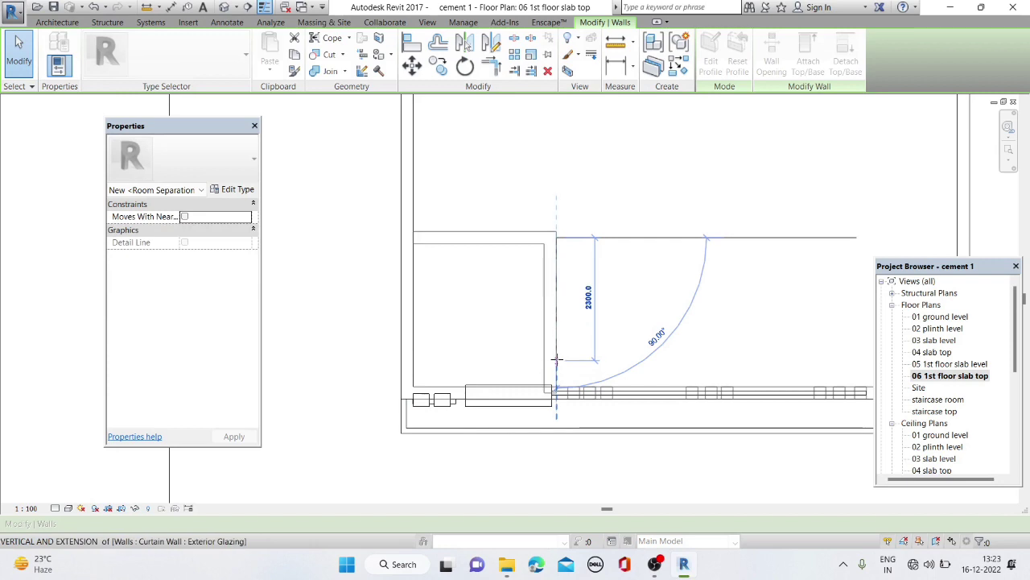
click(556, 357)
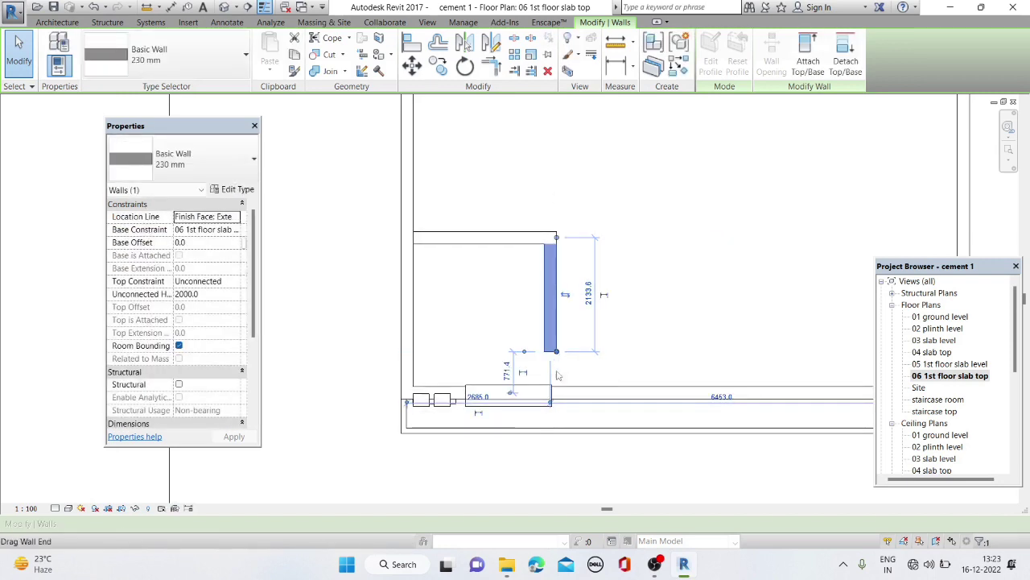
click(182, 58)
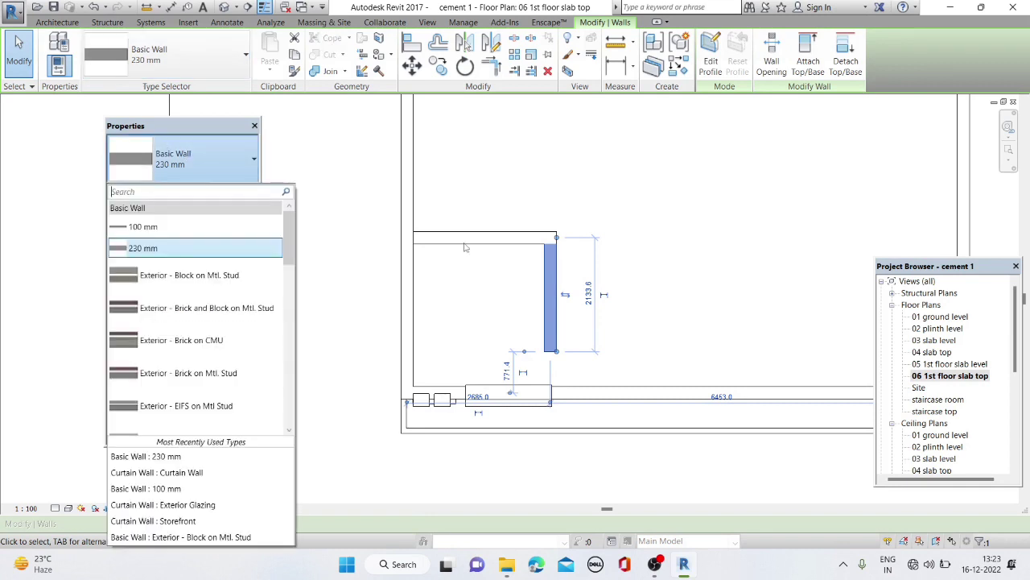
key(Escape)
key(Escape)
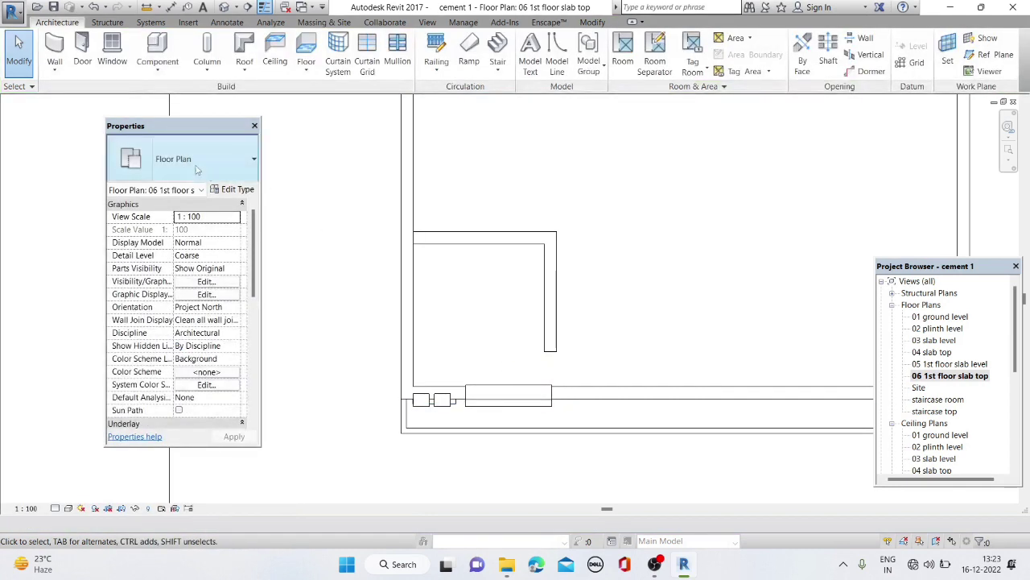
Draw a bottom wall from the right wall's end to the left wall, then switch to 3D
click(50, 49)
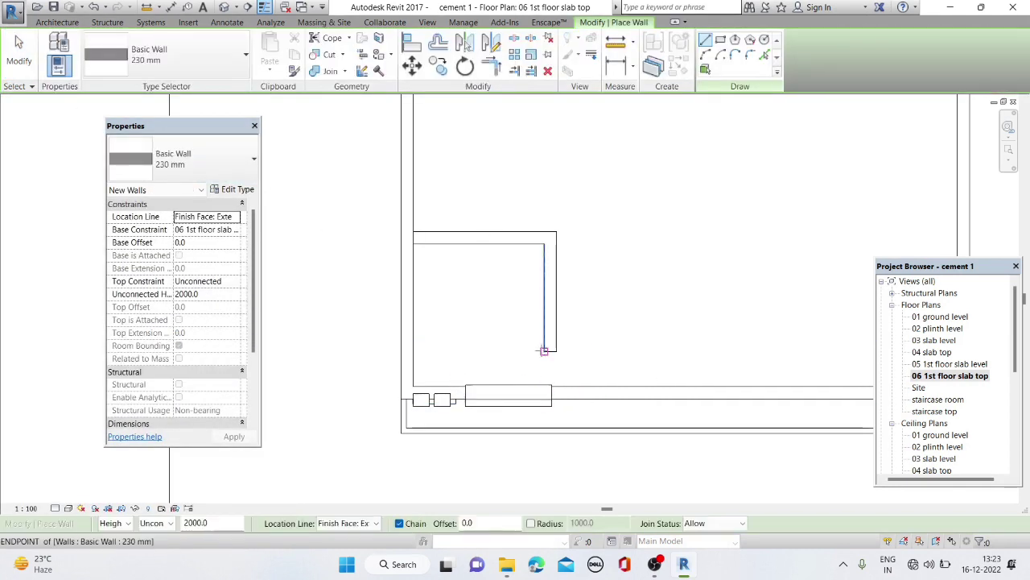
click(546, 348)
click(413, 352)
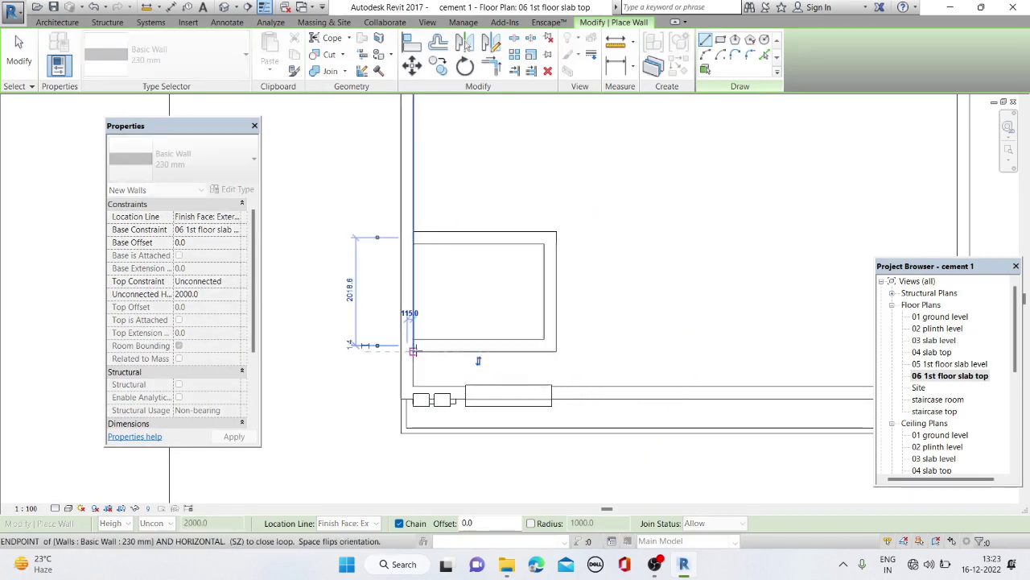
key(Escape)
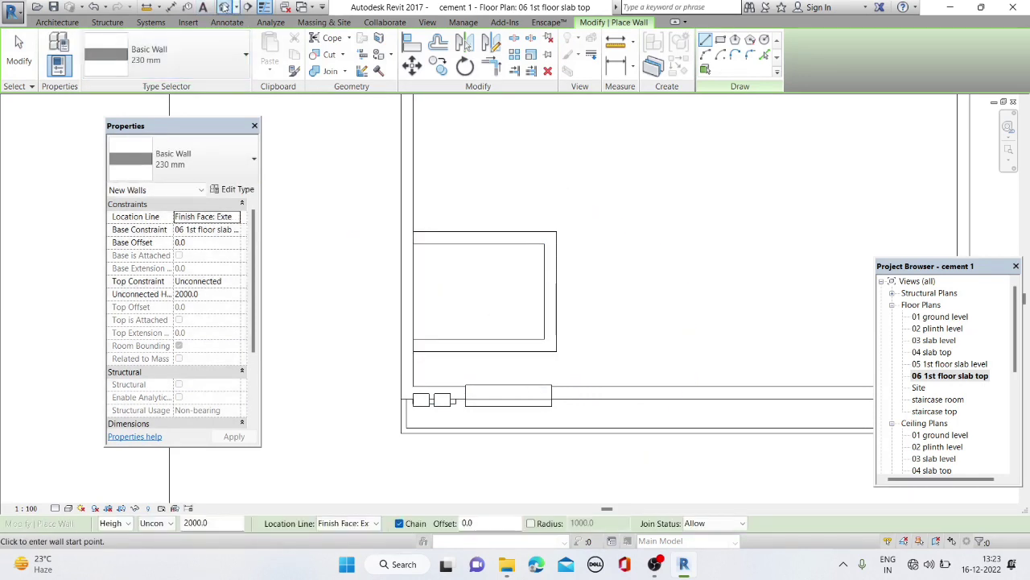
key(ctrl+Tab)
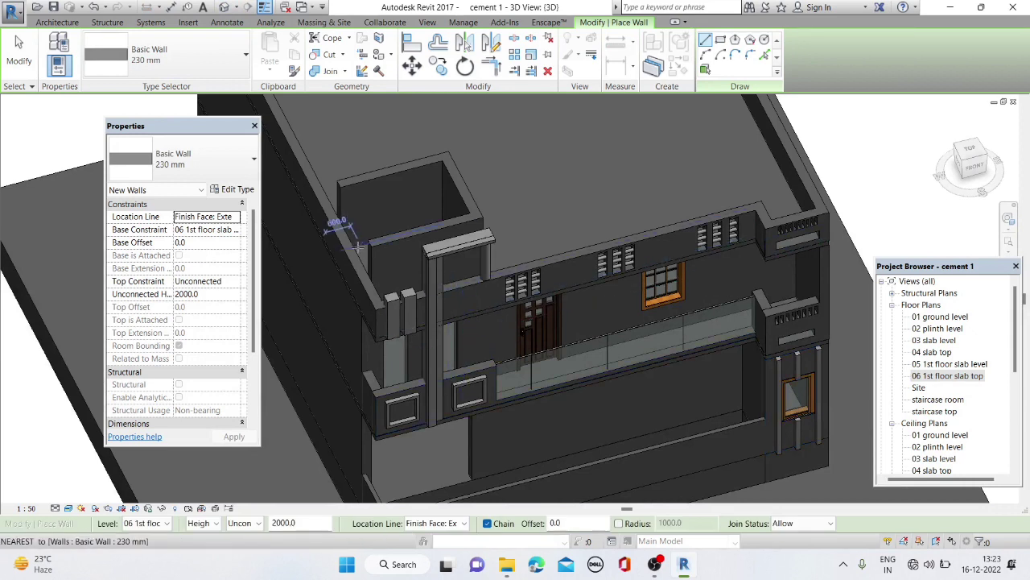
Orbit and zoom the 3D model to inspect the low parapet wall from the left
shift+middle_drag(345, 311, 494, 285)
scroll(466, 291, down, 3)
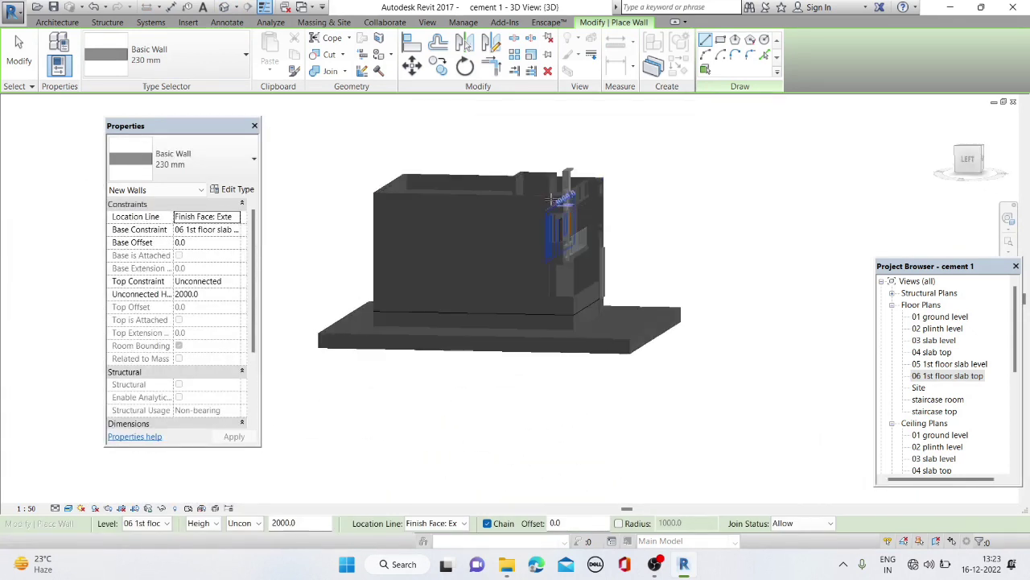
scroll(534, 191, up, 5)
scroll(534, 190, up, 2)
scroll(534, 191, up, 1)
key(Escape)
key(Escape)
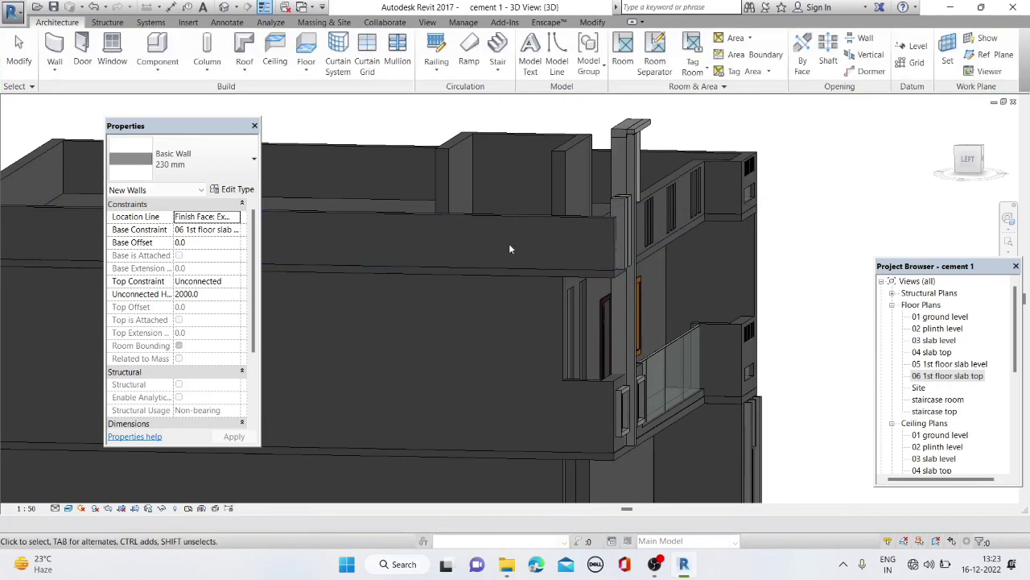
click(509, 223)
mouse_move(507, 305)
shift+middle_down()
mouse_move(552, 282)
mouse_move(846, 355)
shift+middle_up()
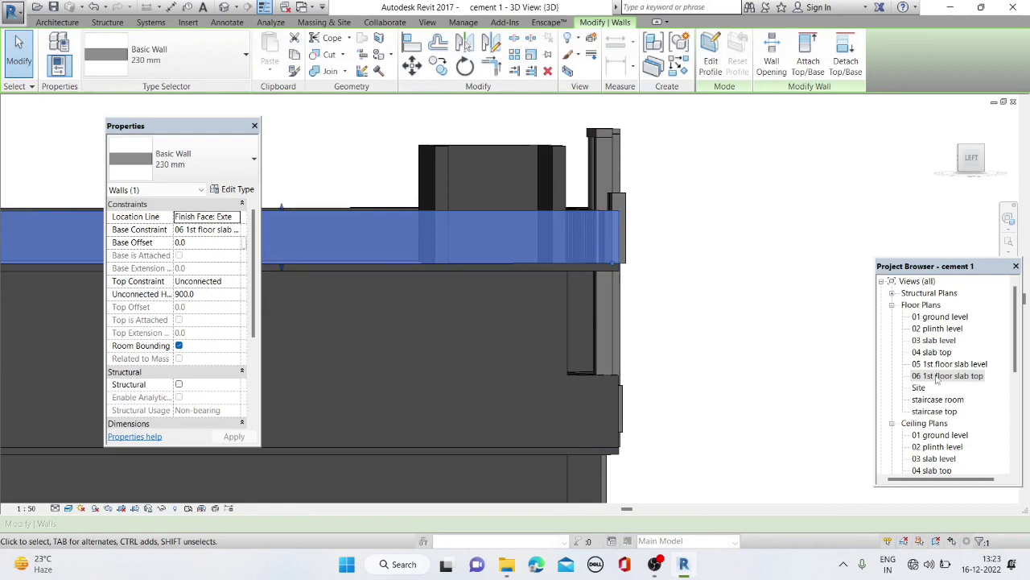
click(971, 157)
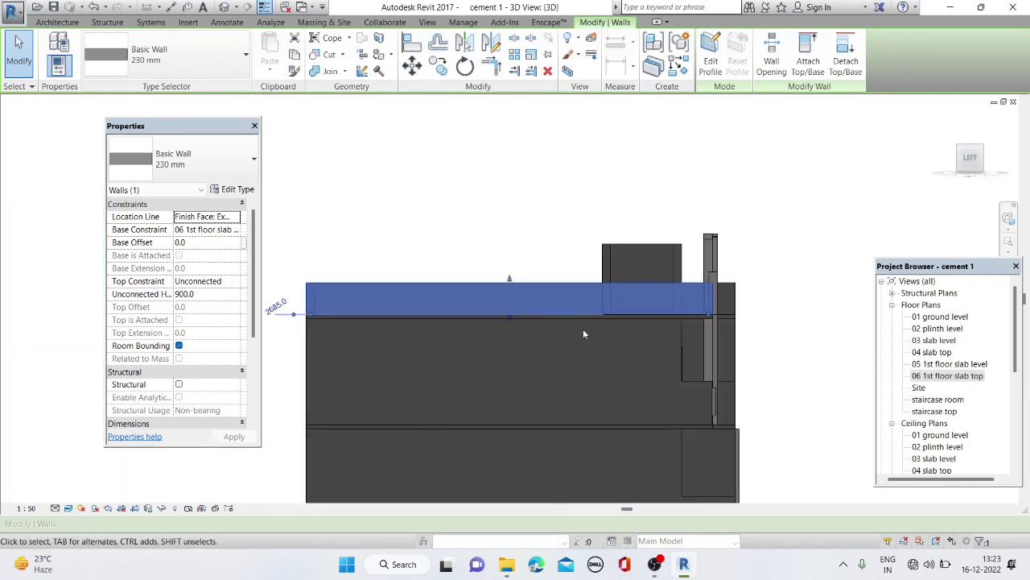
scroll(620, 275, up, 5)
scroll(620, 275, up, 2)
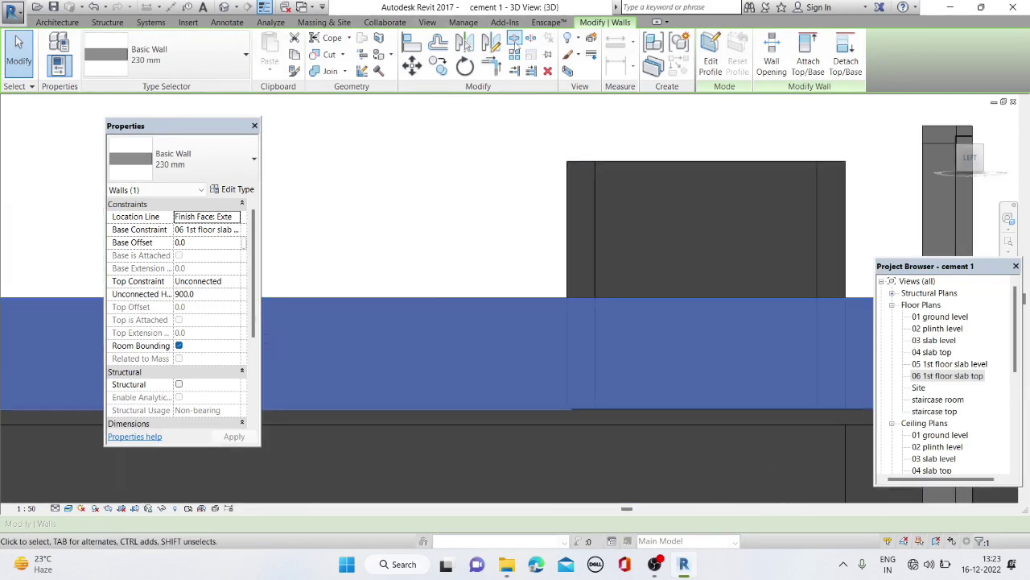
key(Escape)
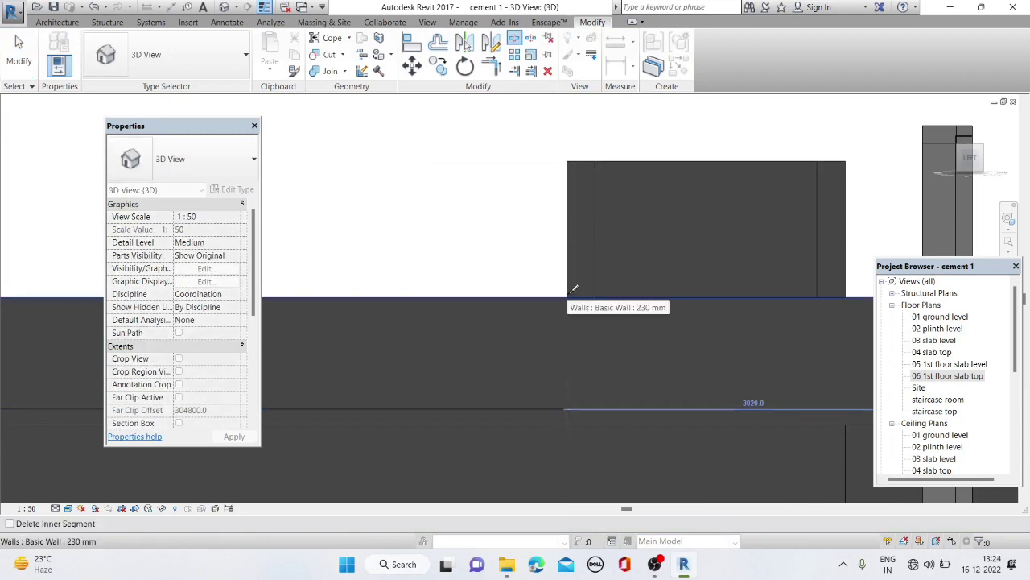
scroll(507, 287, down, 3)
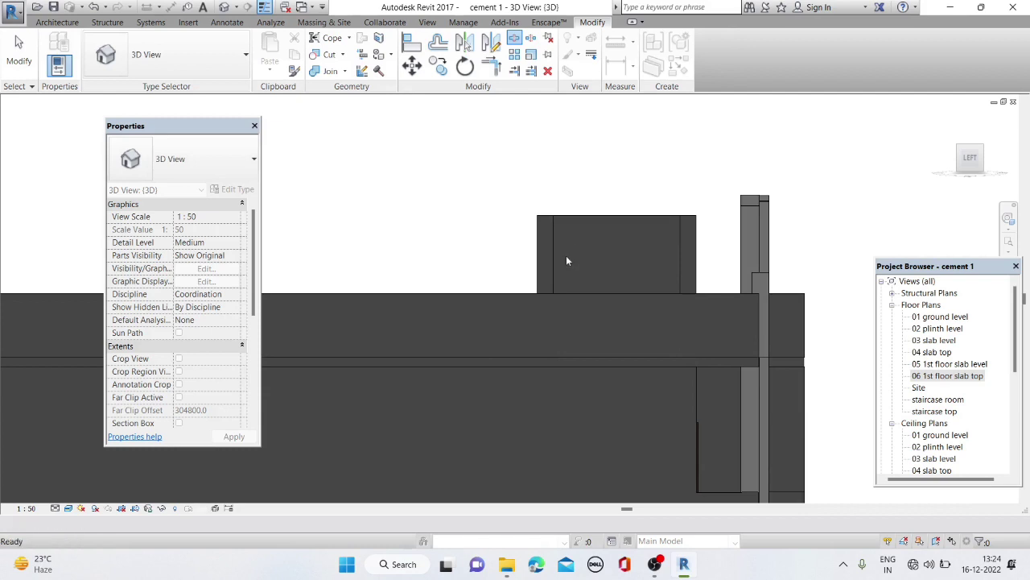
Raise the short wall in front of the staircase room to 1985 mm high
shift+middle_drag(567, 260, 594, 270)
click(596, 275)
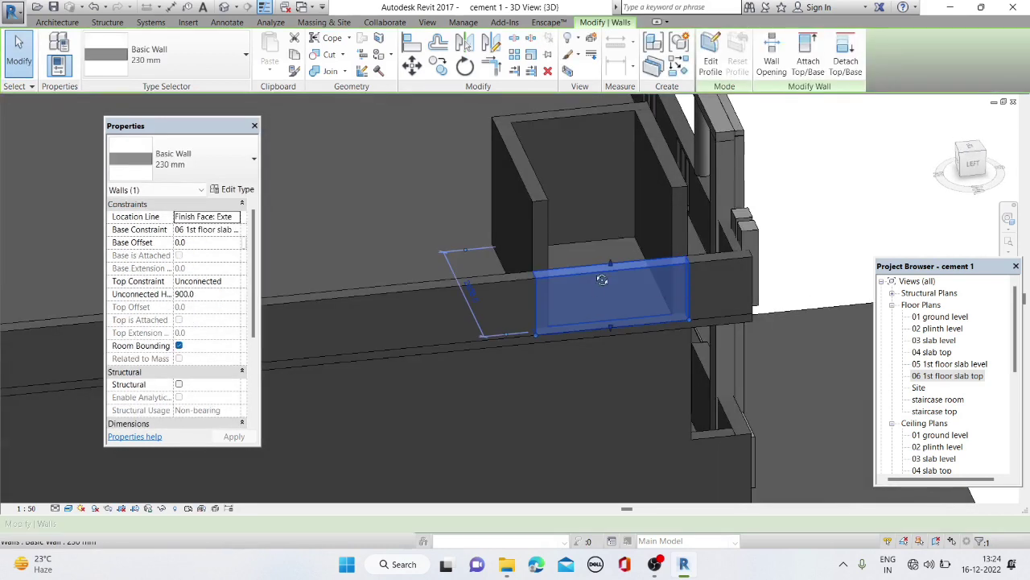
drag(610, 263, 609, 197)
shift+middle_drag(609, 197, 701, 260)
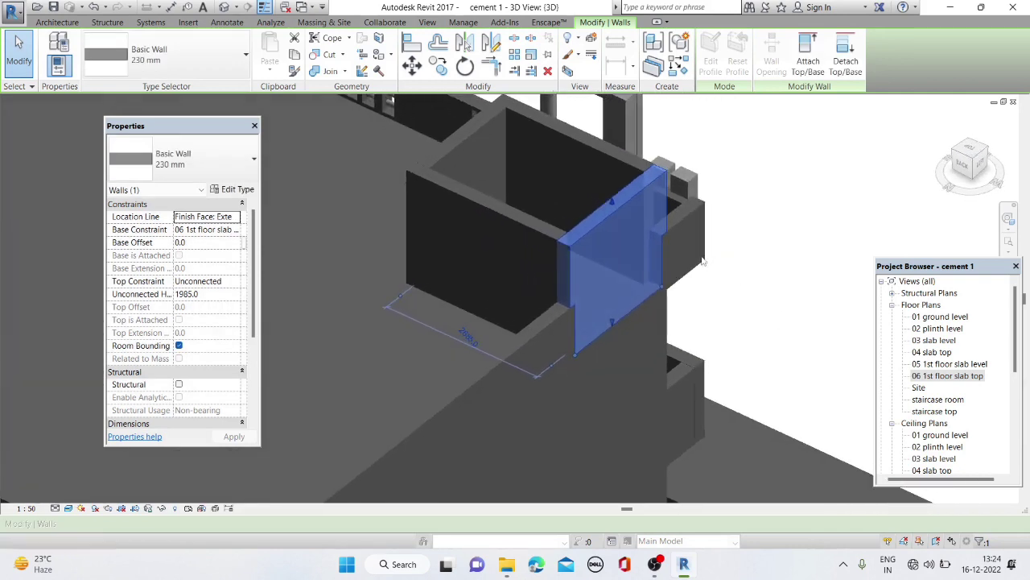
key(Escape)
Orbit to the model's right side and select the staircase room floor plan
shift+middle_drag(393, 308, 773, 268)
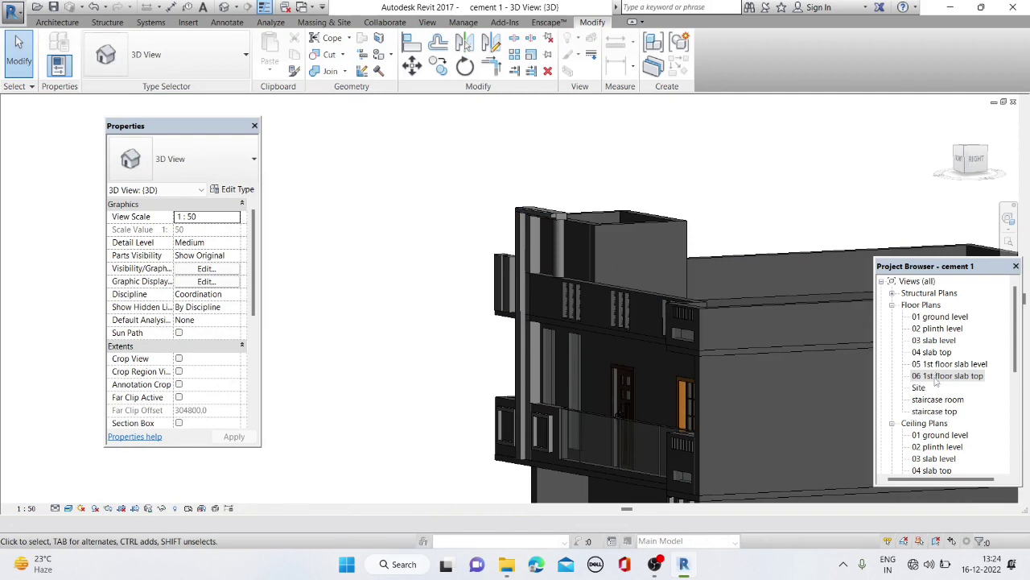
click(937, 377)
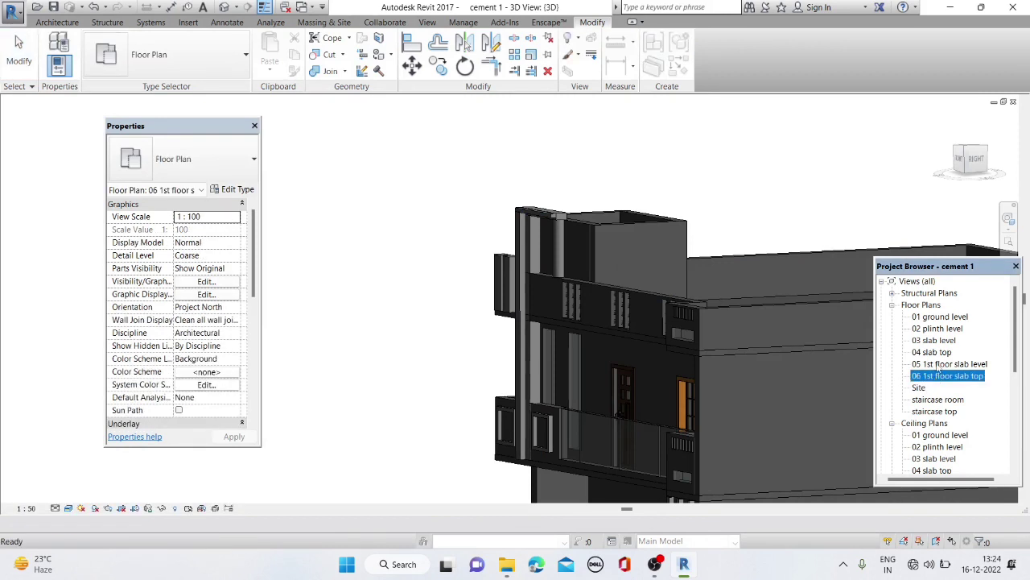
scroll(933, 392, down, 1)
click(933, 389)
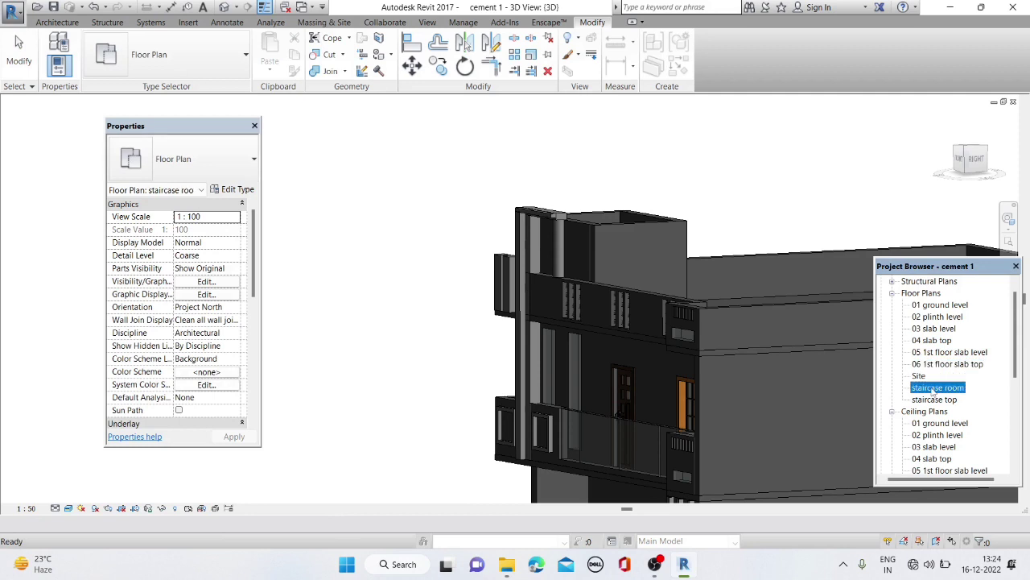
Open the staircase top plan and set its view range top, bottom and depth to Unlimited
double_click(934, 399)
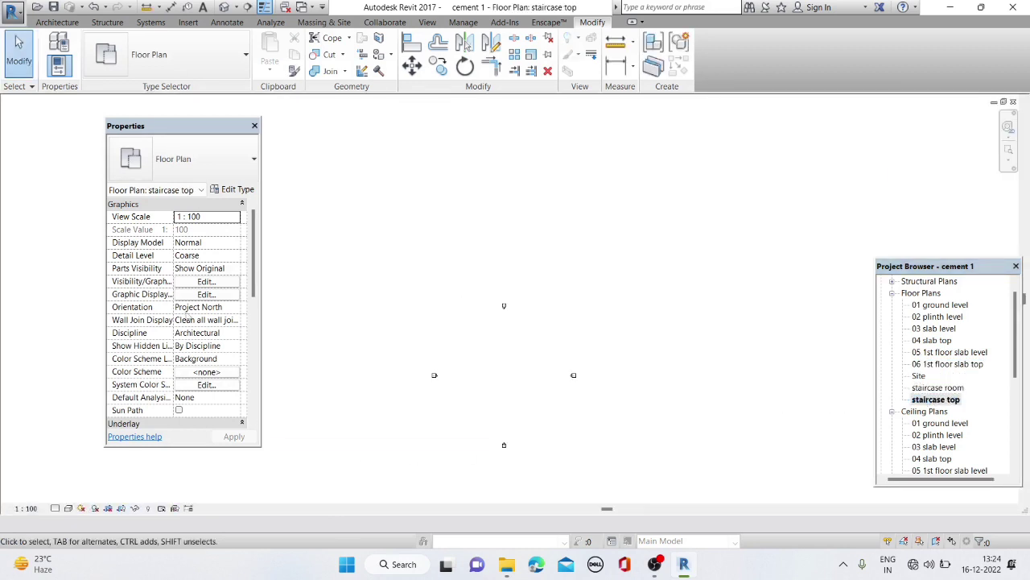
scroll(187, 319, down, 2)
scroll(181, 338, down, 2)
scroll(177, 354, up, 2)
scroll(172, 364, up, 2)
scroll(165, 330, down, 5)
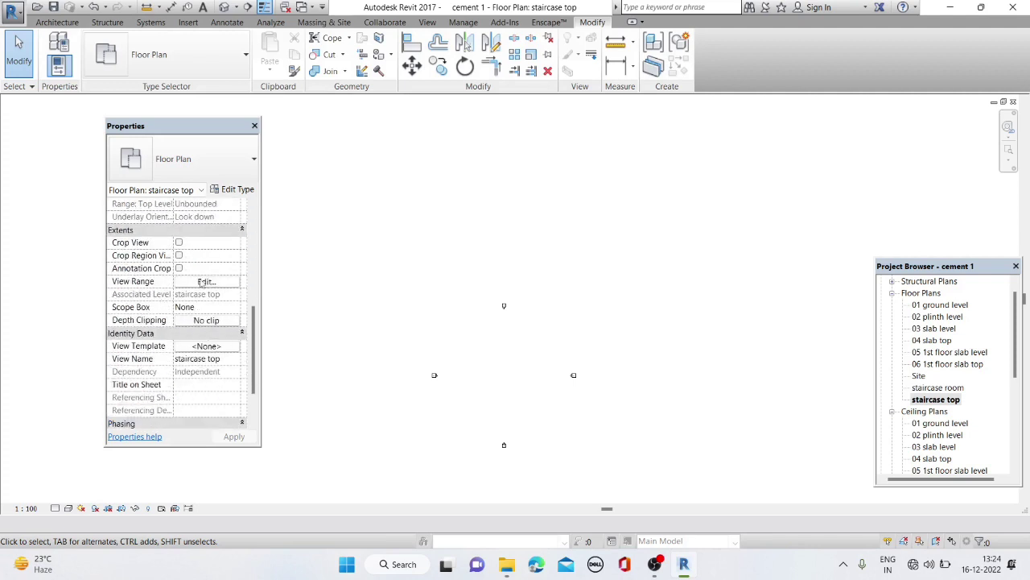
click(205, 281)
click(710, 224)
click(668, 256)
click(666, 267)
click(658, 347)
click(664, 306)
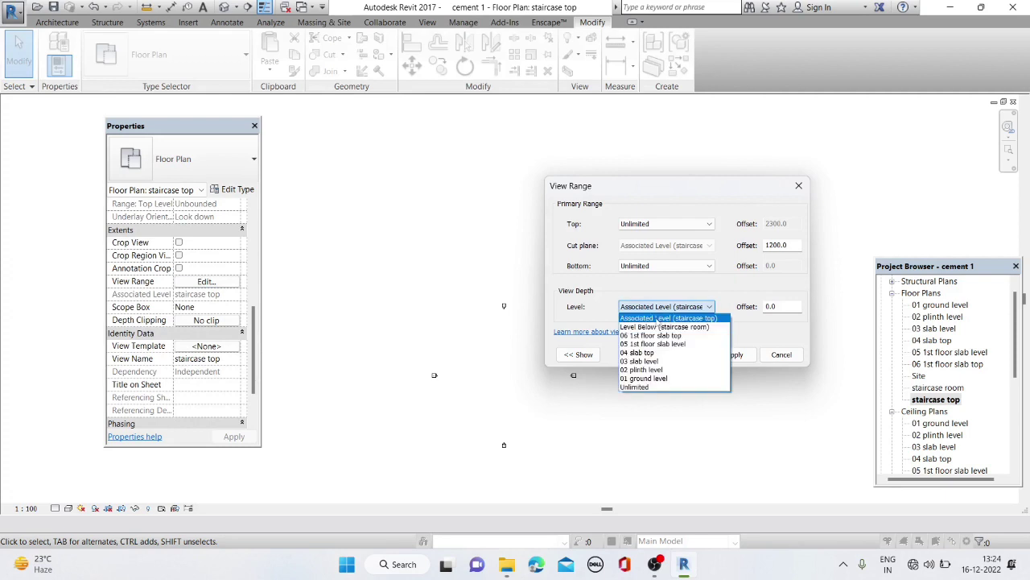
click(658, 388)
click(686, 355)
scroll(733, 337, up, 2)
scroll(728, 330, up, 2)
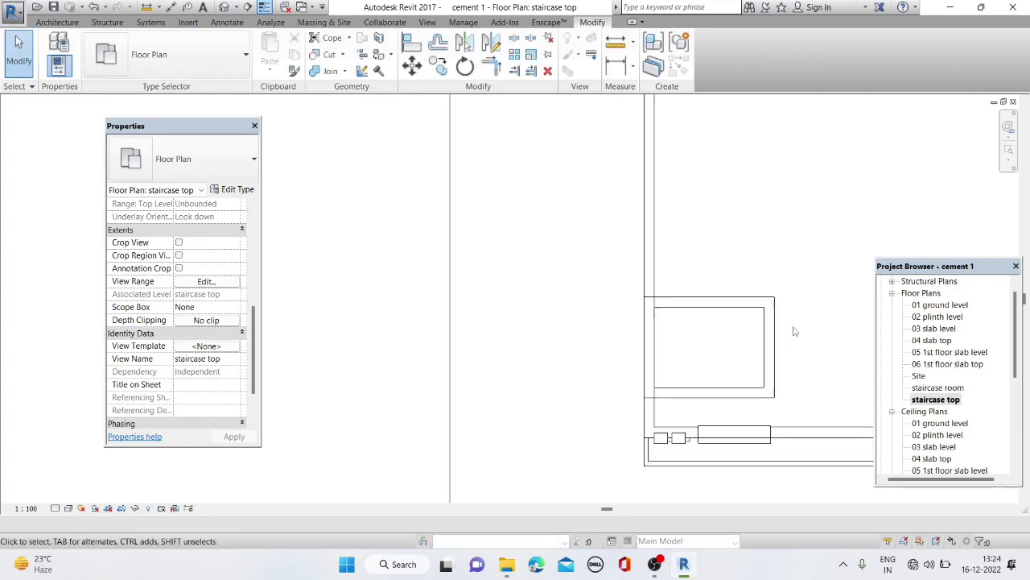
Start a Roof Soffit and duplicate its type as 'slab level 126'
click(58, 22)
click(139, 70)
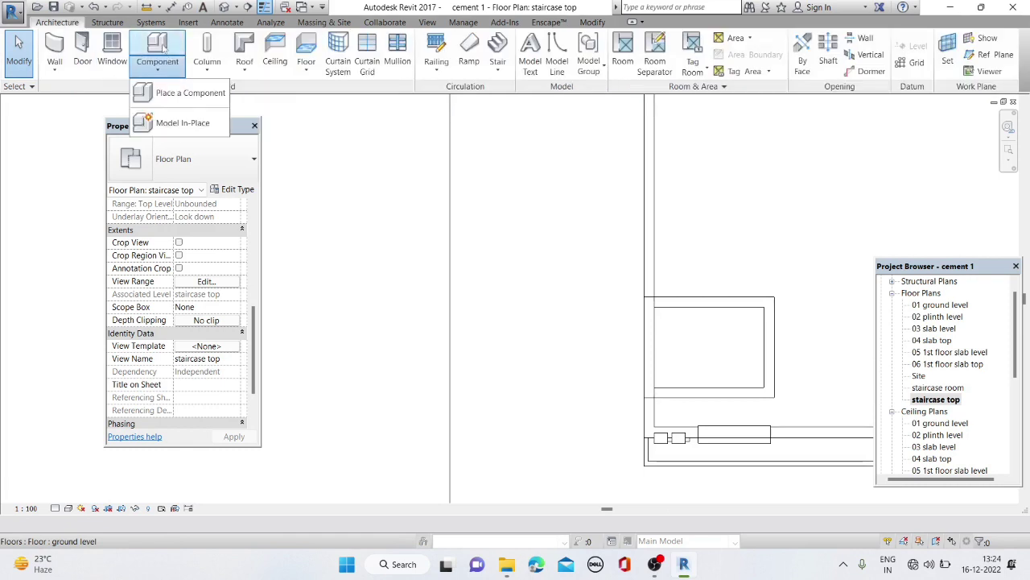
click(187, 92)
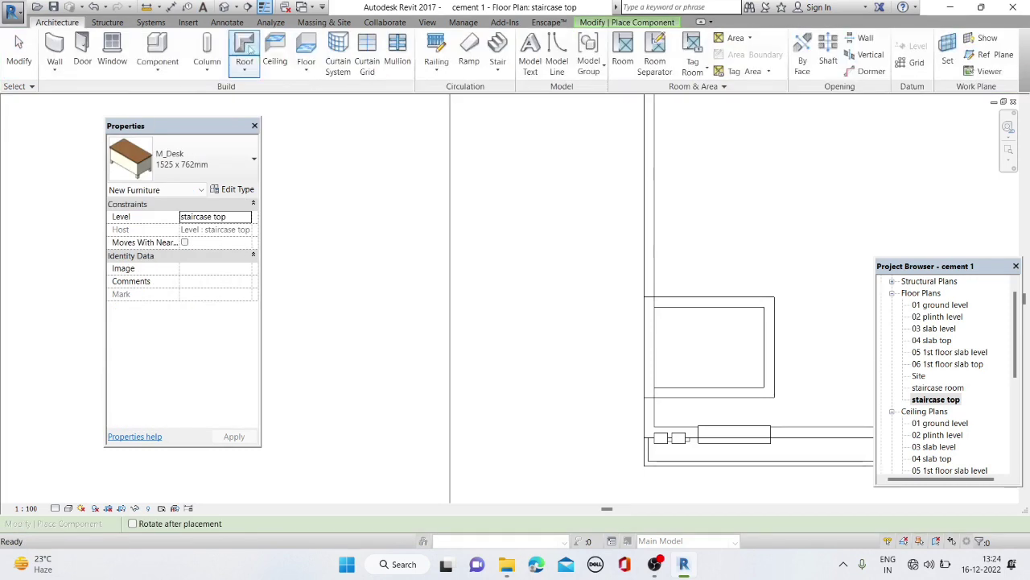
click(244, 70)
click(274, 176)
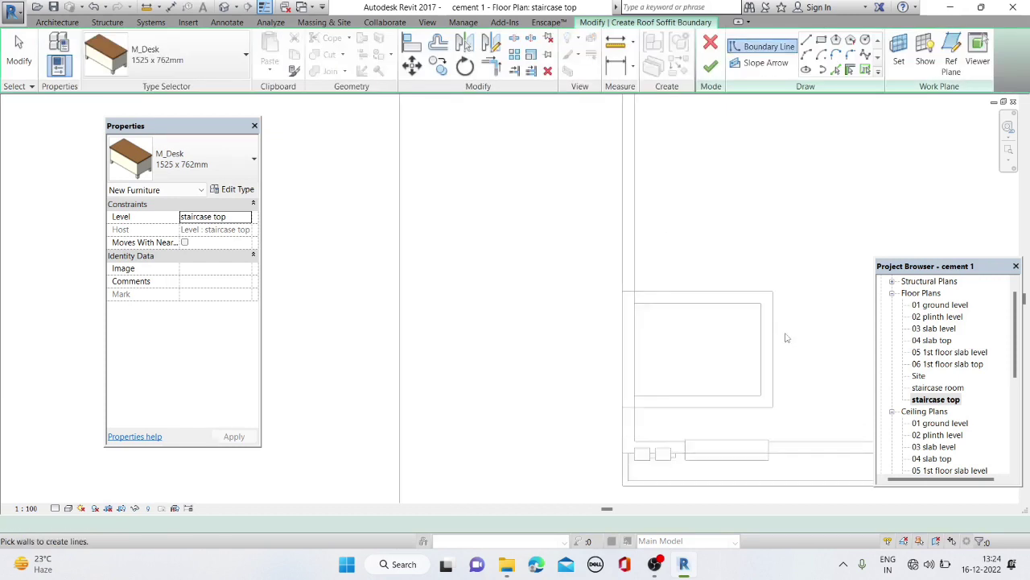
scroll(786, 338, up, 2)
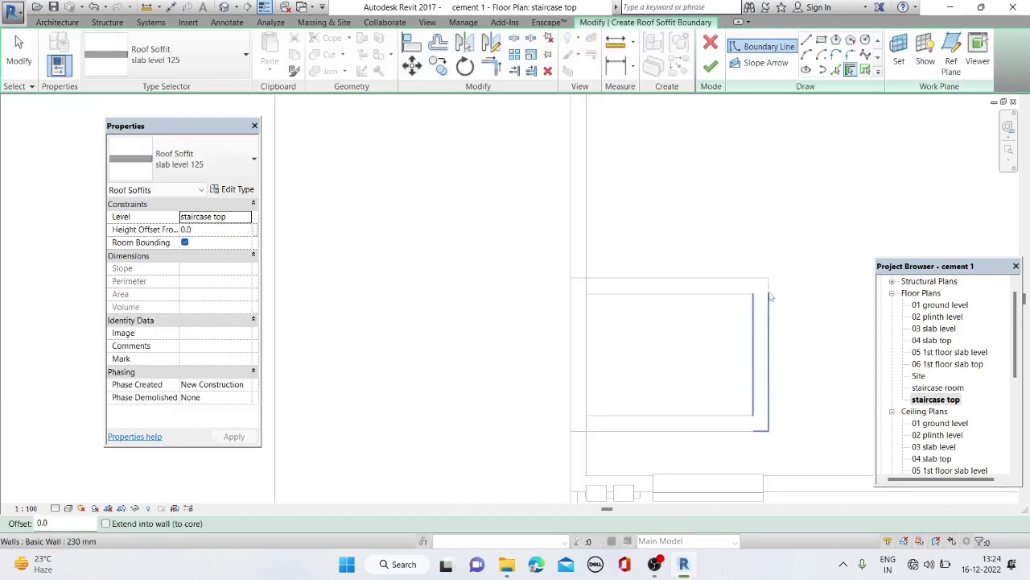
click(236, 189)
click(746, 196)
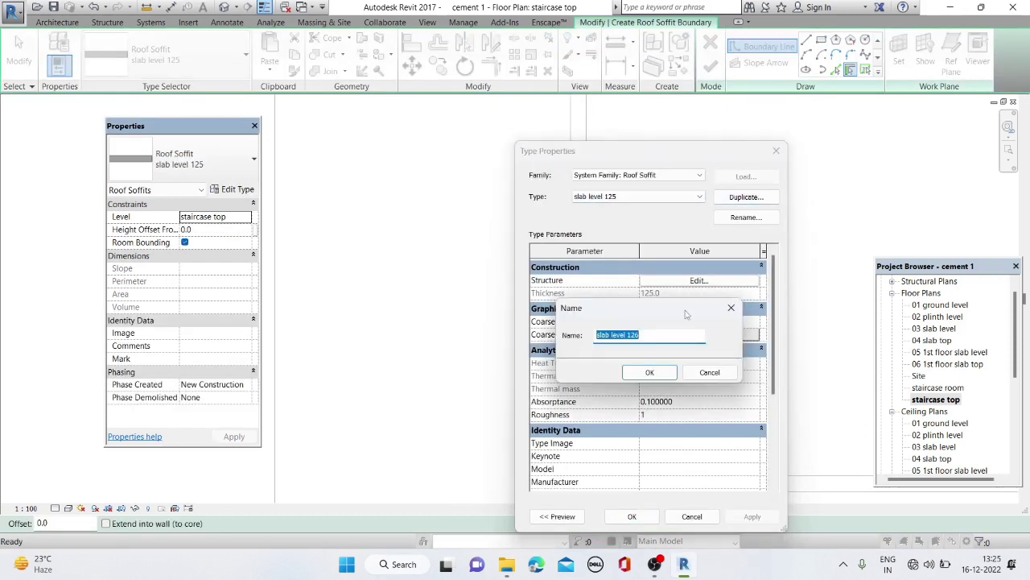
click(650, 372)
click(632, 516)
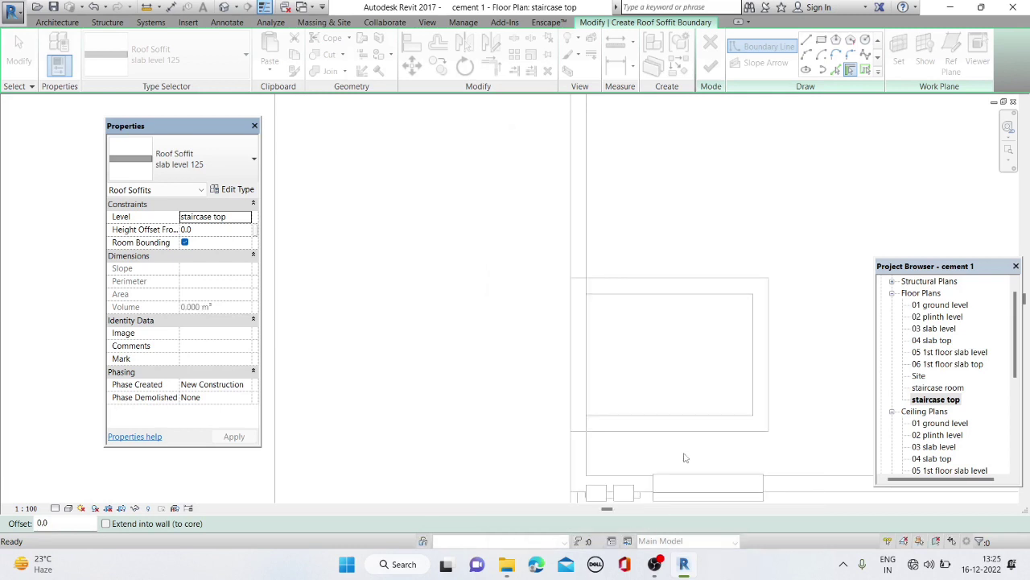
Sketch a 3200 × 2600 rectangular soffit boundary over the staircase and finish
click(821, 40)
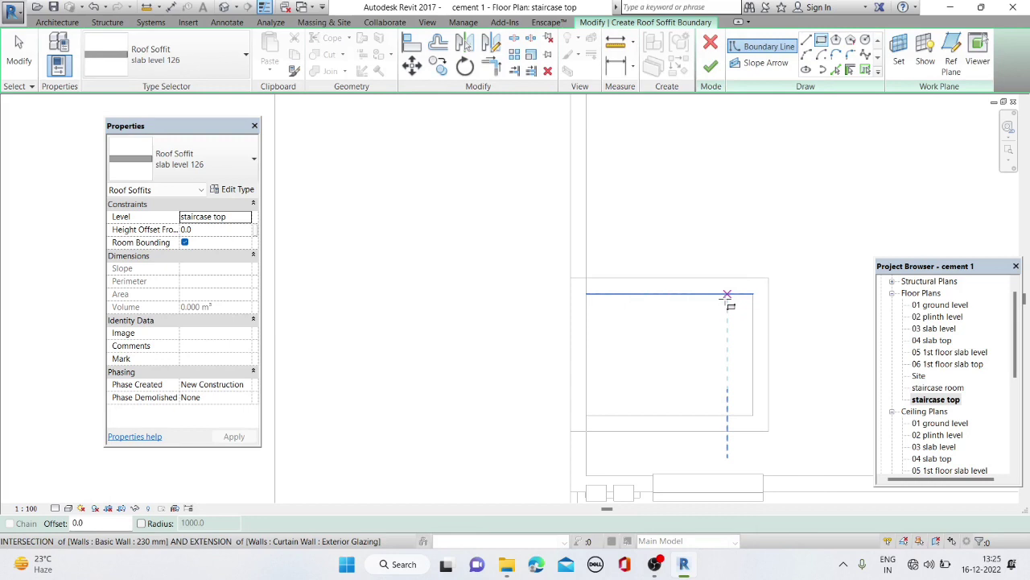
click(571, 278)
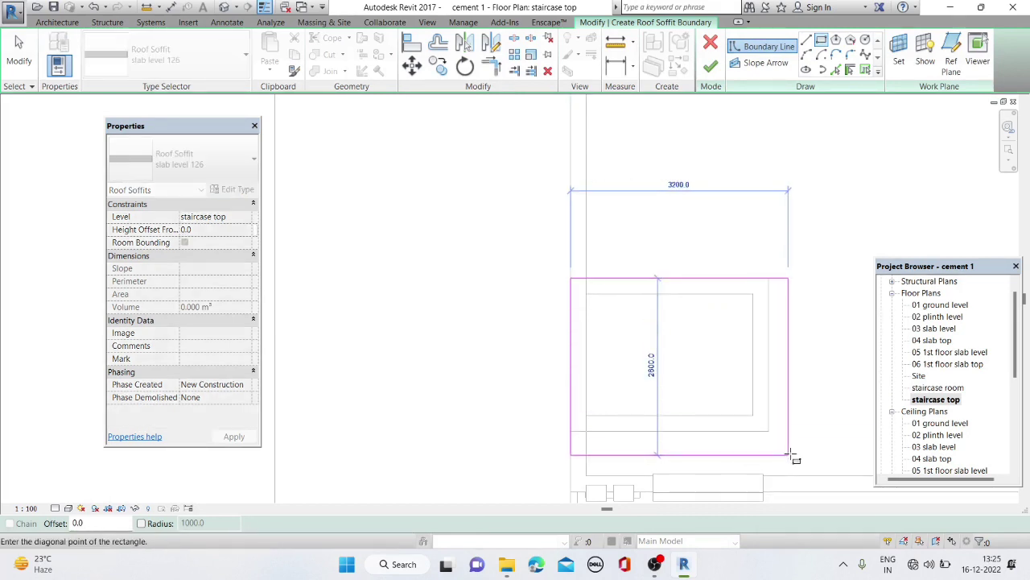
click(790, 456)
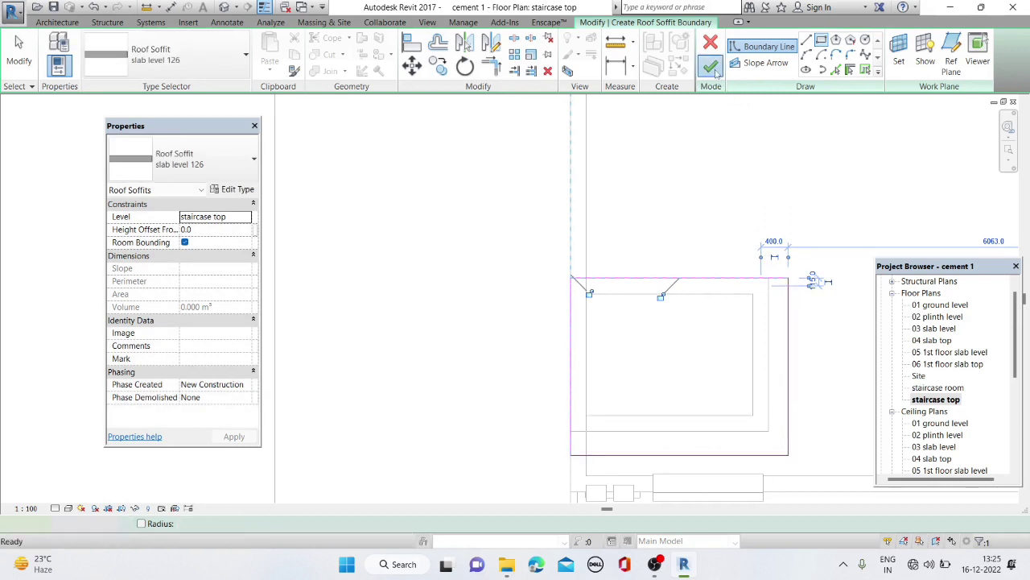
click(712, 68)
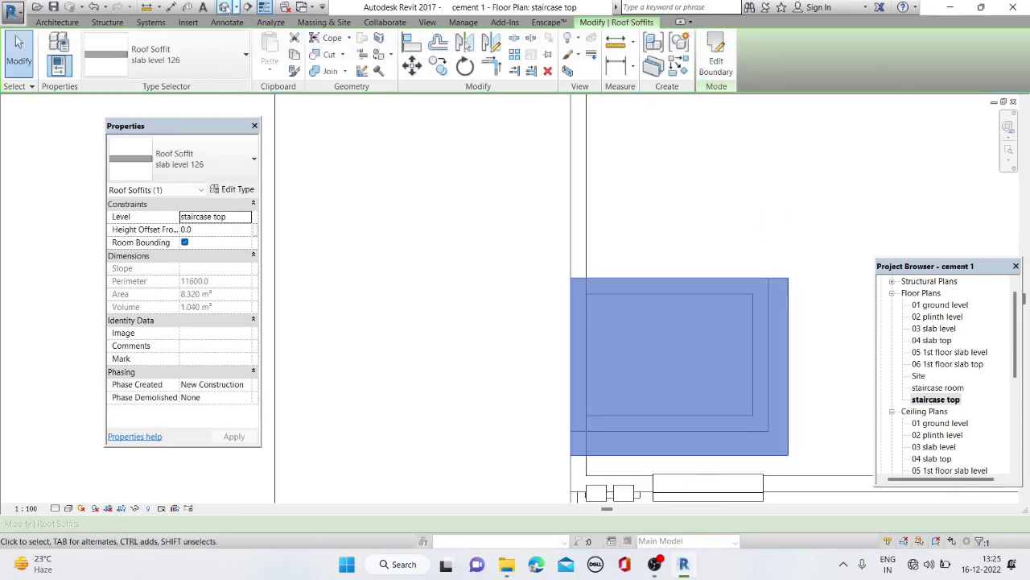
Orbit the 3D view to see the new soffit slab above the staircase walls
mouse_move(496, 209)
shift+middle_down()
mouse_move(651, 232)
mouse_move(643, 215)
shift+middle_up()
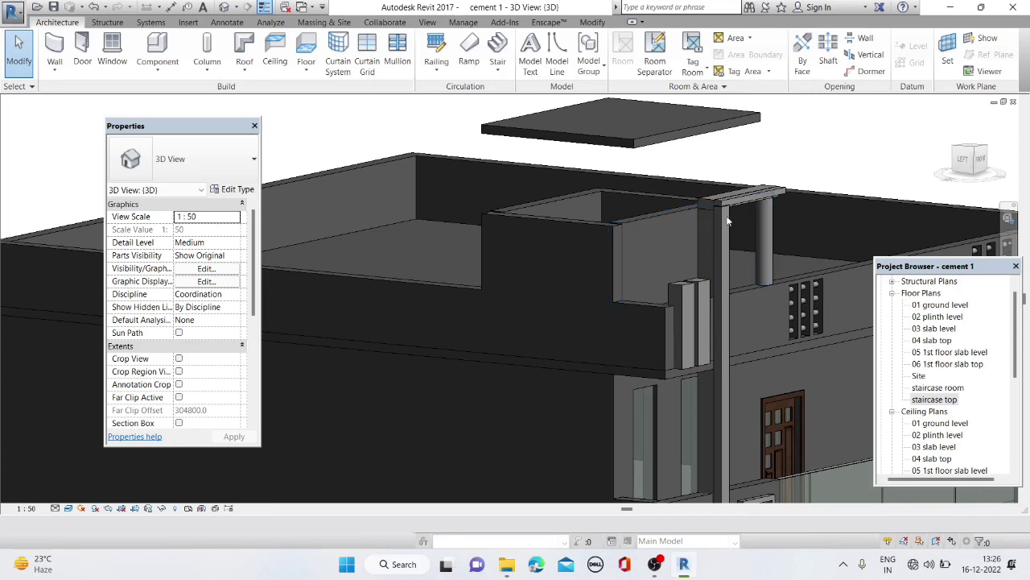
Set the first staircase wall's Unconnected Height to 3000 mm
click(643, 225)
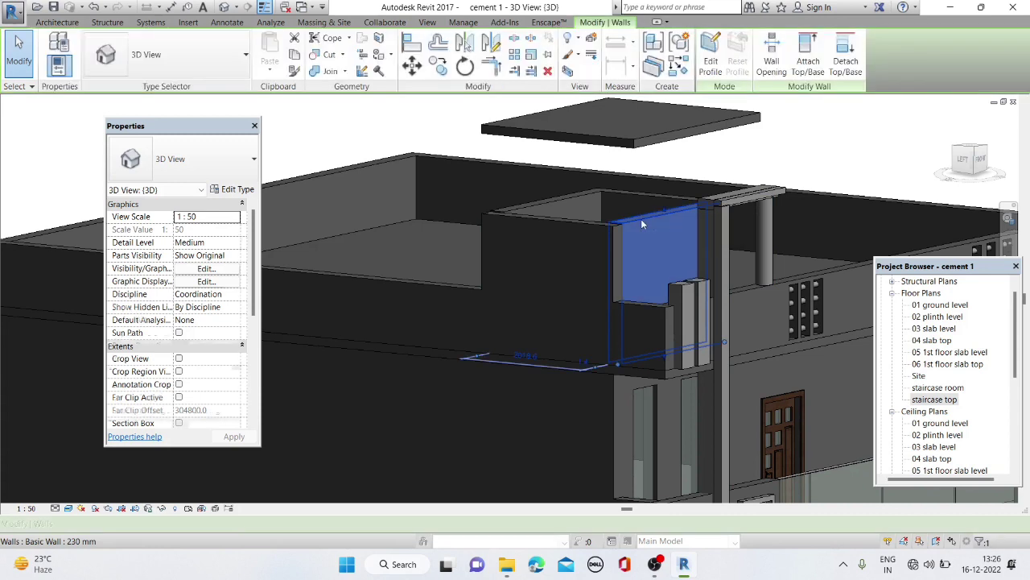
scroll(652, 216, up, 1)
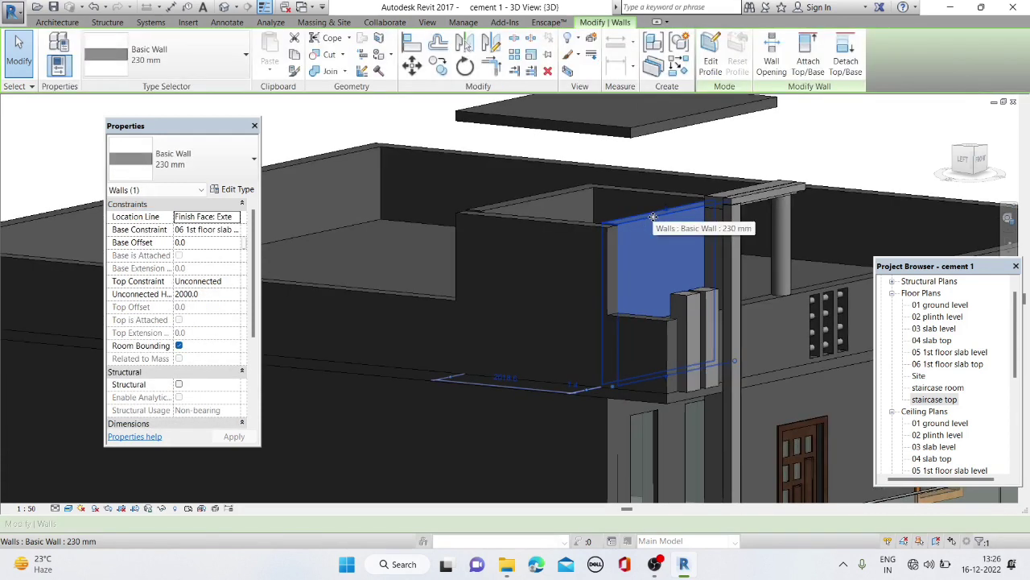
click(177, 294)
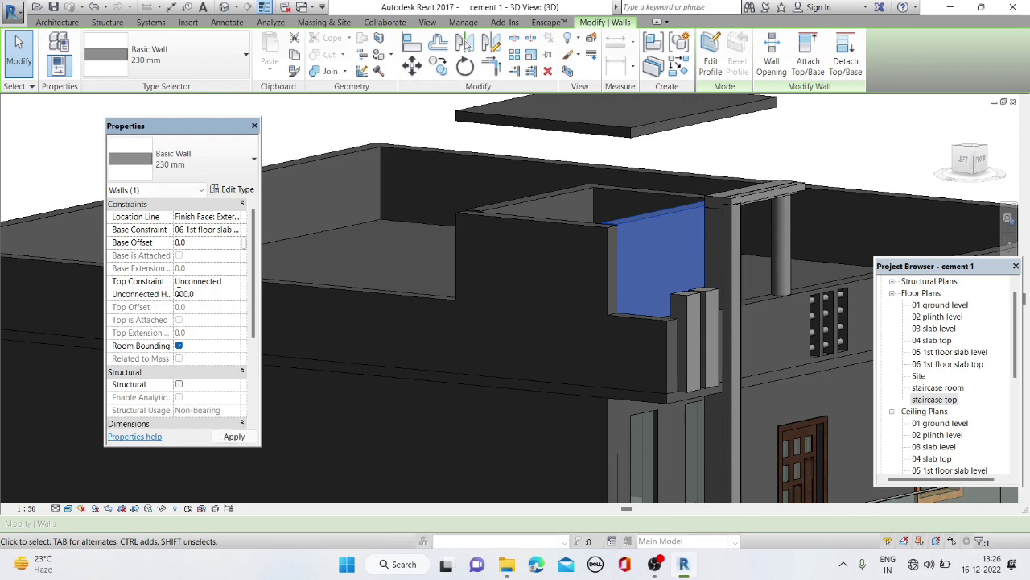
text(30001985)
key(Return)
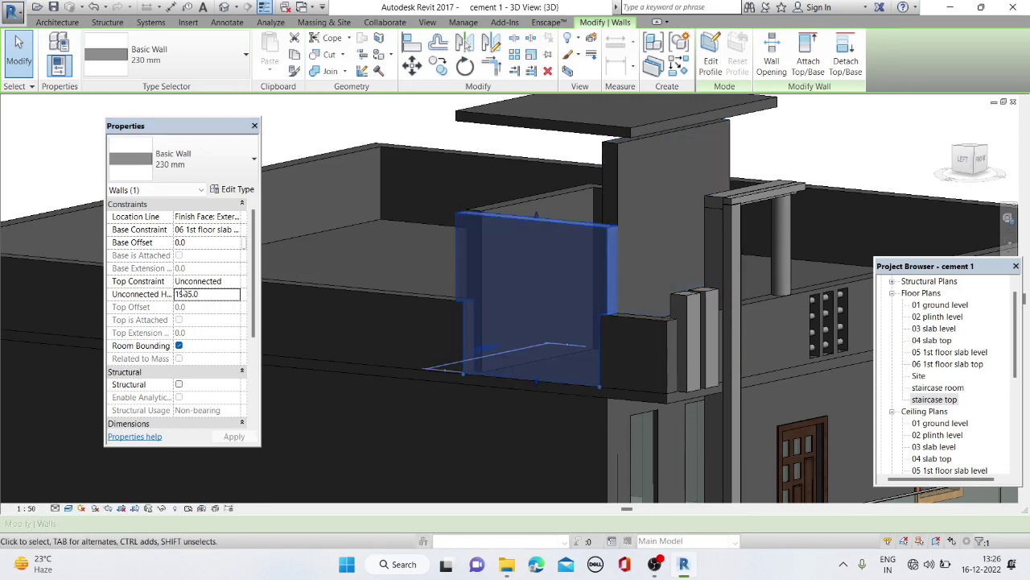
text(3000)
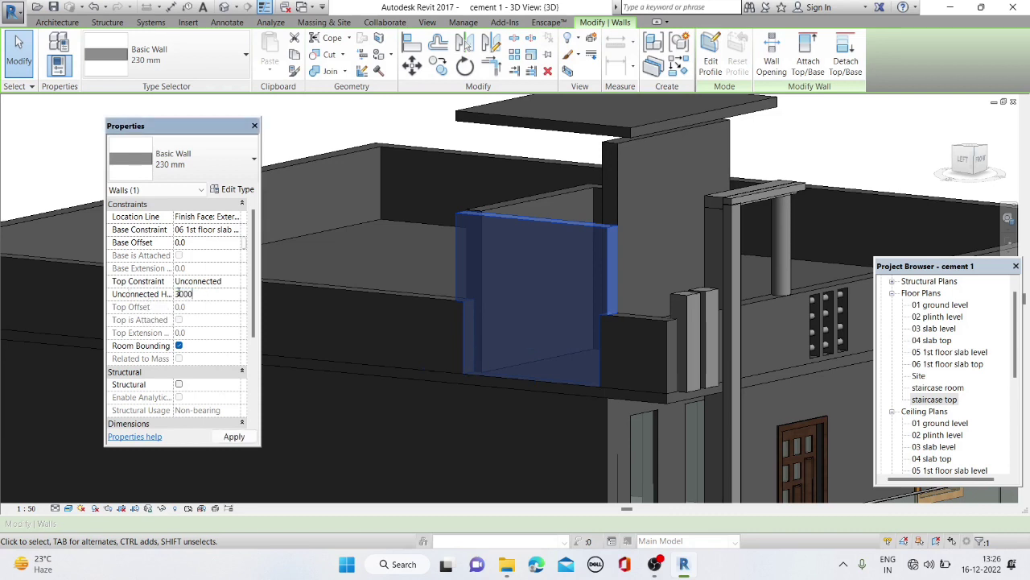
key(Return)
Give the front and side staircase walls the same 3000 mm height
mouse_move(367, 226)
shift+middle_down()
mouse_move(683, 263)
mouse_move(429, 239)
shift+middle_up()
click(428, 249)
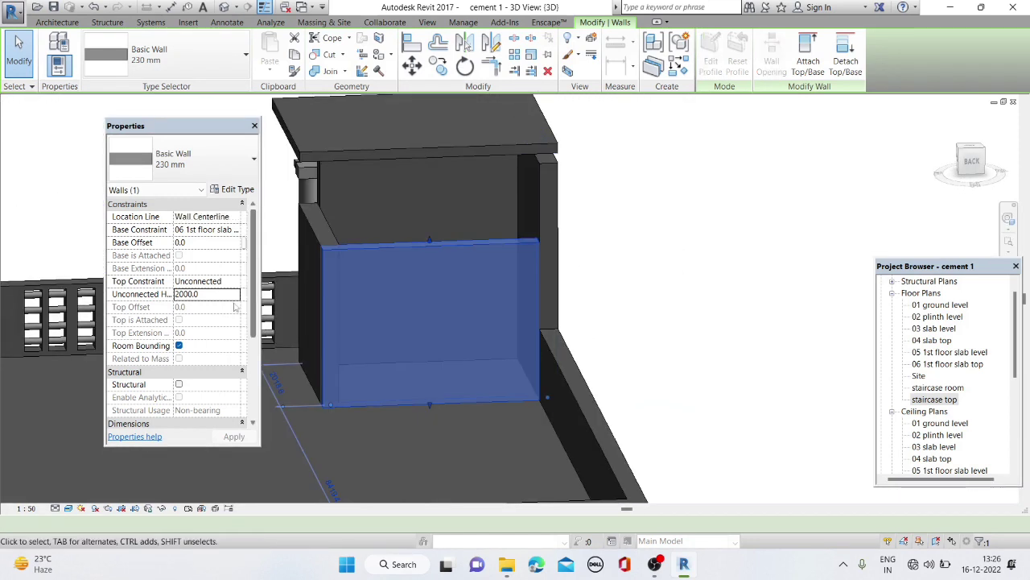
text(30)
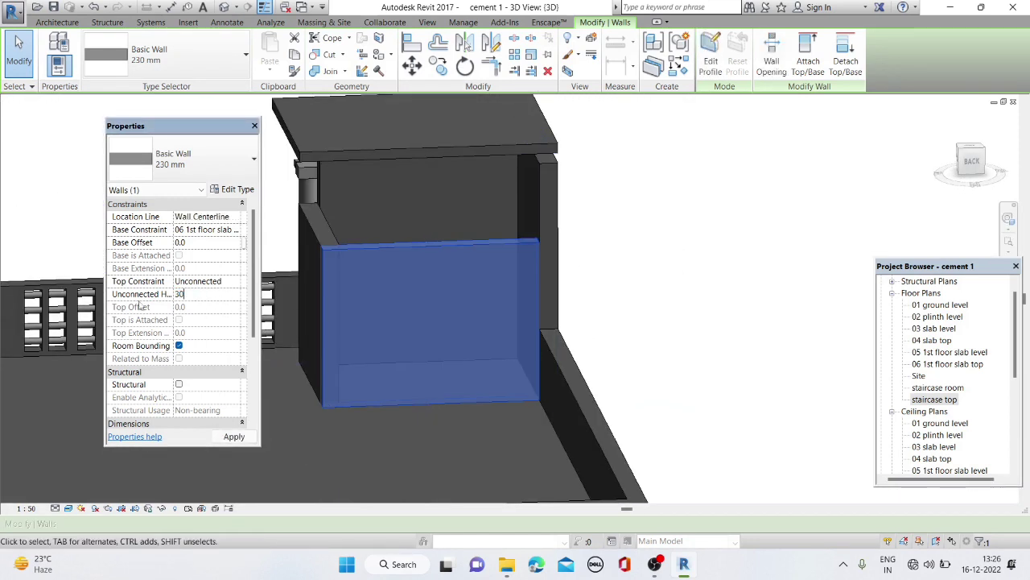
click(314, 226)
mouse_move(314, 225)
shift+middle_down()
mouse_move(415, 237)
mouse_move(147, 283)
shift+middle_up()
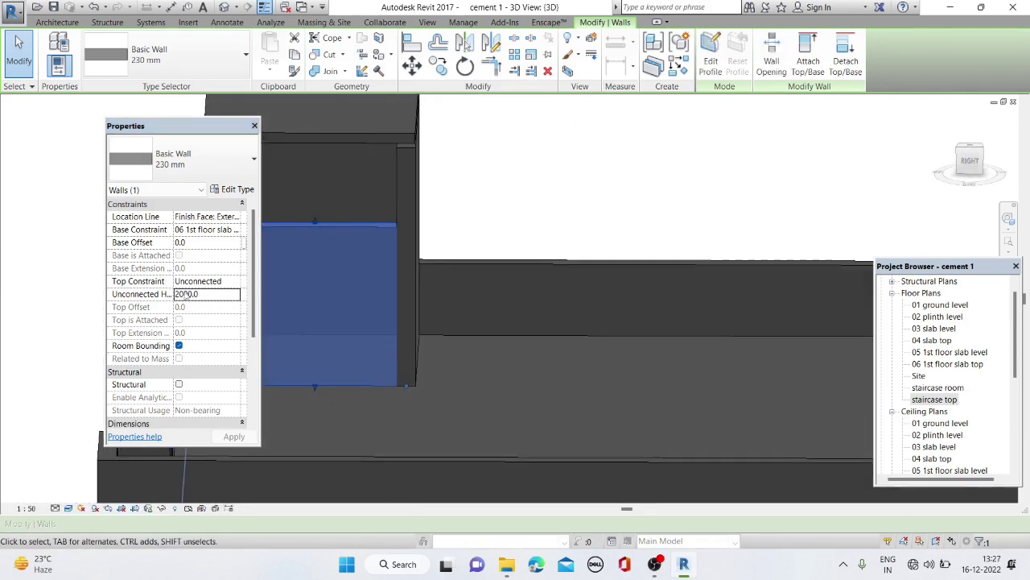
key(Escape)
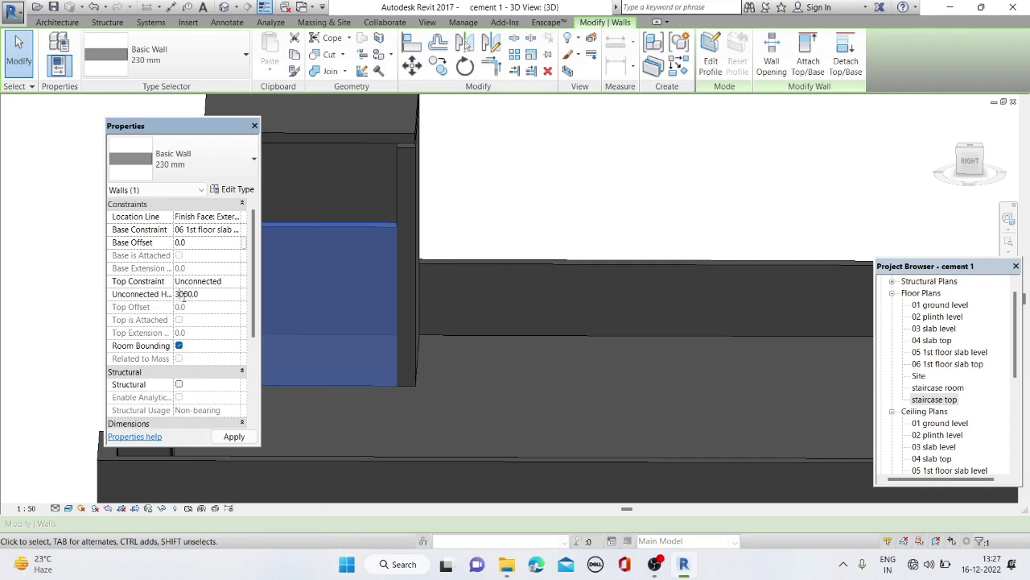
key(Return)
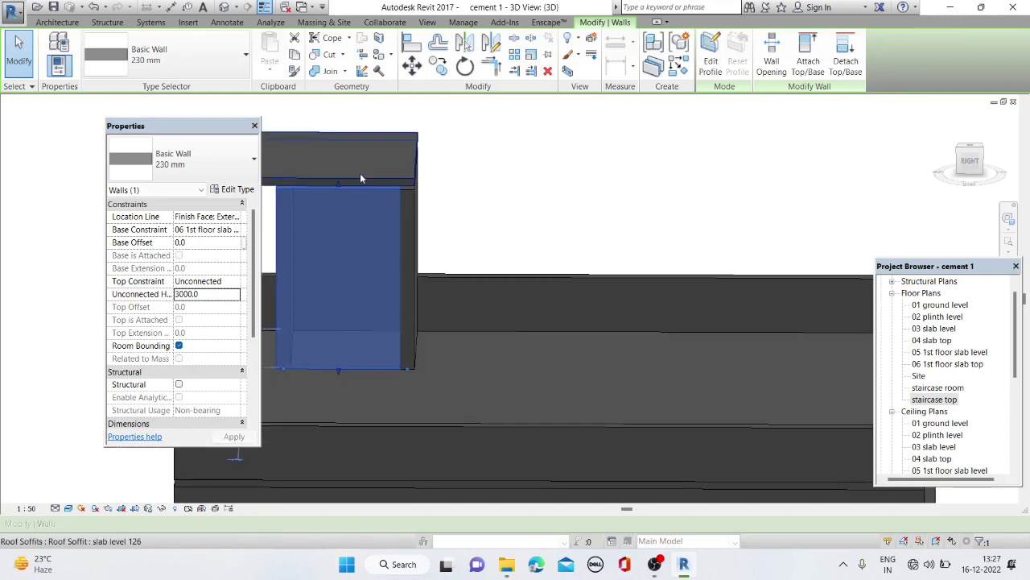
Change the roof soffit's Level to staircase room
click(359, 177)
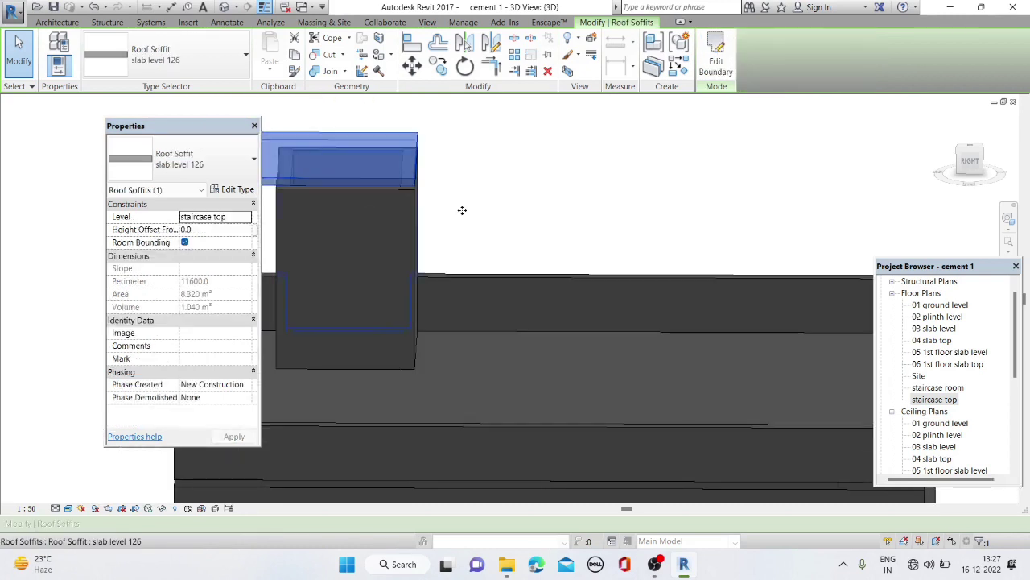
click(216, 218)
click(247, 217)
click(233, 259)
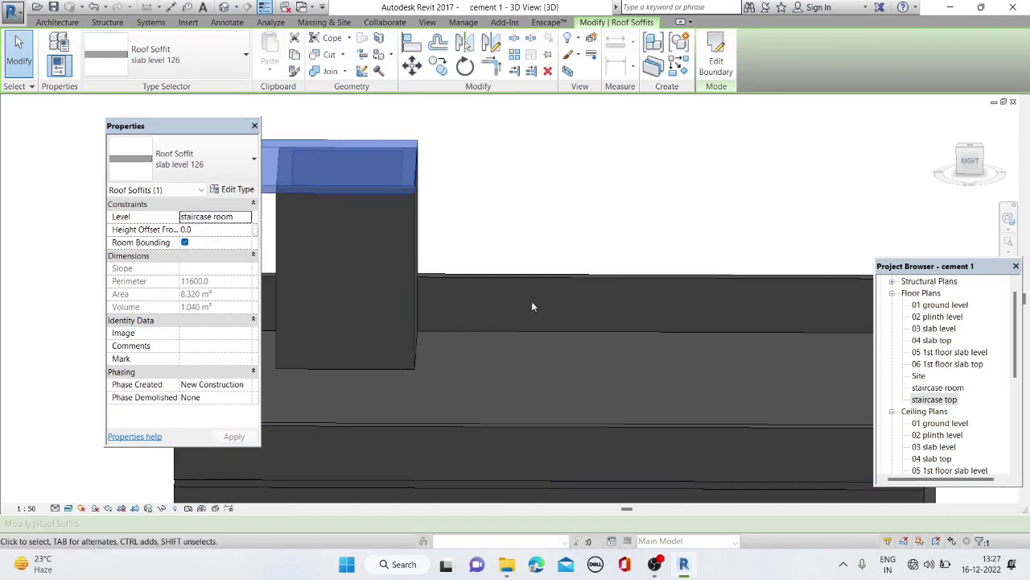
key(Escape)
mouse_move(515, 283)
shift+middle_down()
mouse_move(559, 239)
mouse_move(499, 212)
mouse_move(468, 239)
mouse_move(612, 483)
shift+middle_up()
click(653, 565)
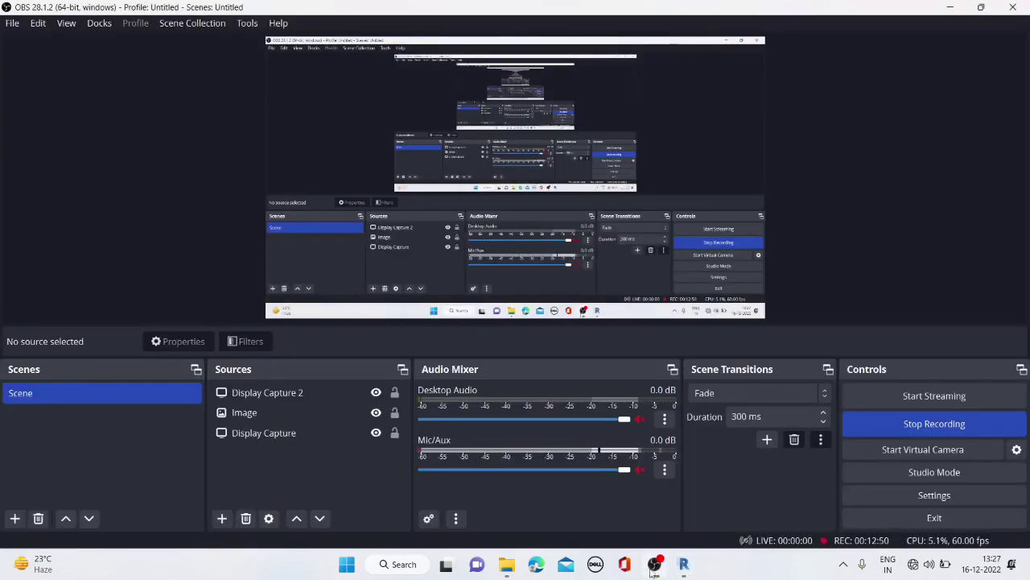
Minimise OBS Studio from the taskbar to show the Revit window again
click(654, 565)
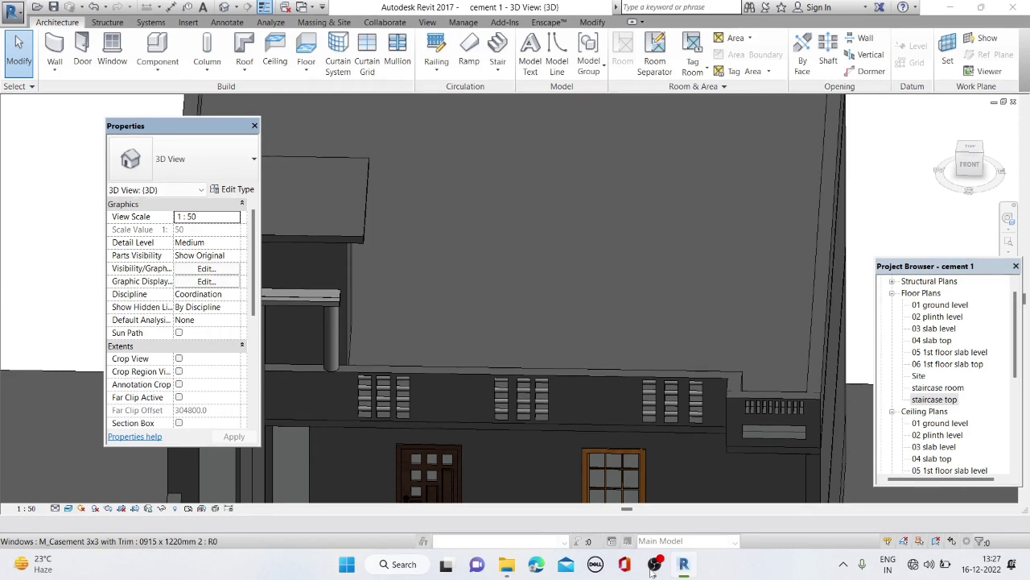
Orbit to a level front view and edit the profile of the upper-left facade wall
shift+middle_drag(480, 368, 315, 317)
scroll(315, 316, down, 1)
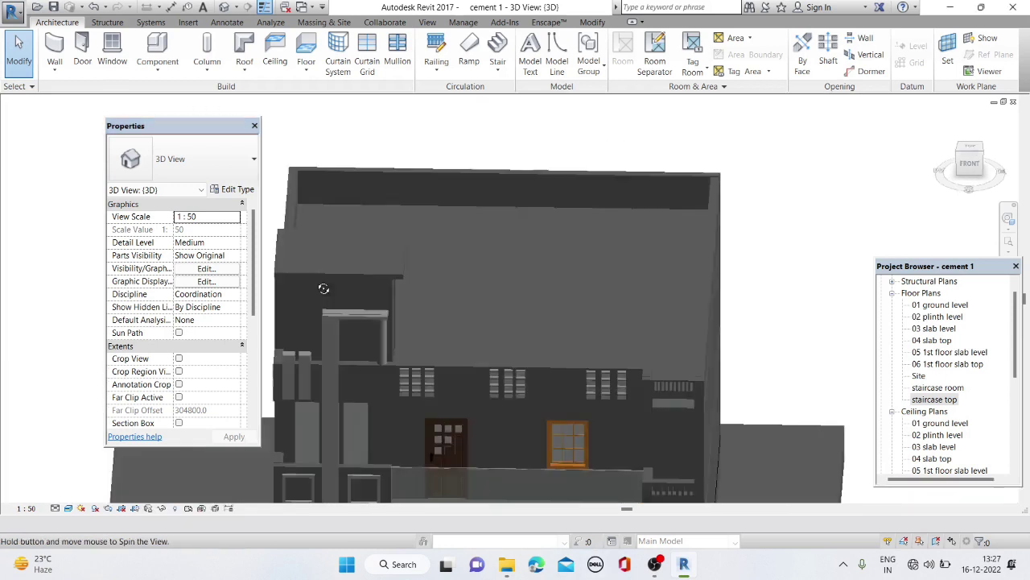
scroll(294, 313, down, 2)
scroll(285, 264, down, 2)
shift+middle_drag(285, 264, 290, 277)
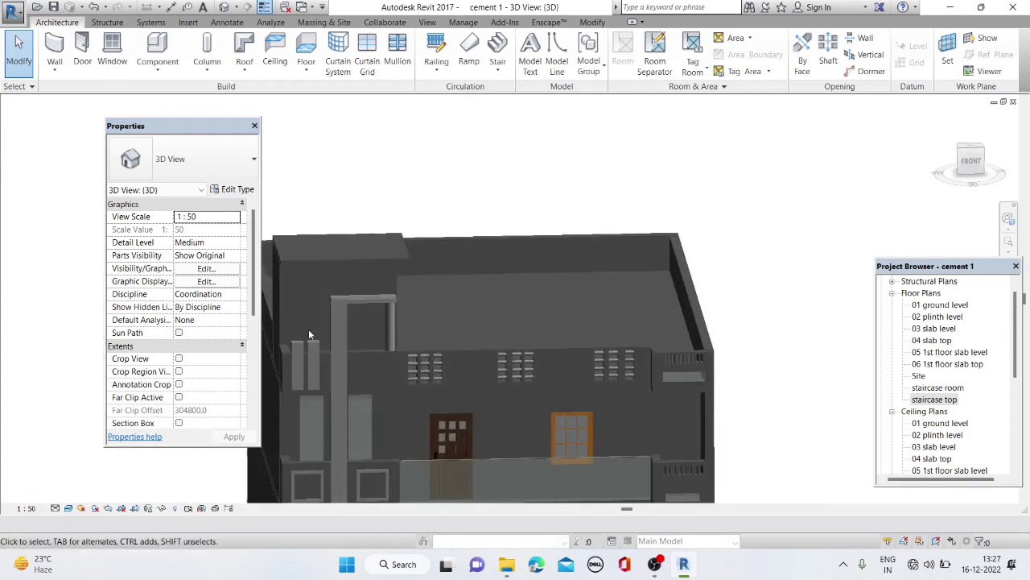
scroll(293, 292, down, 1)
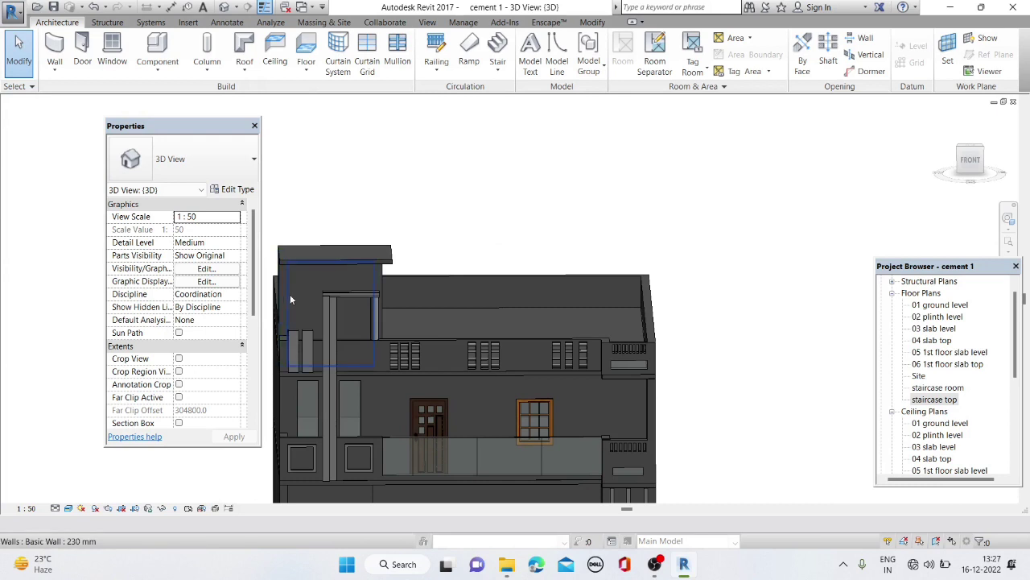
double_click(290, 294)
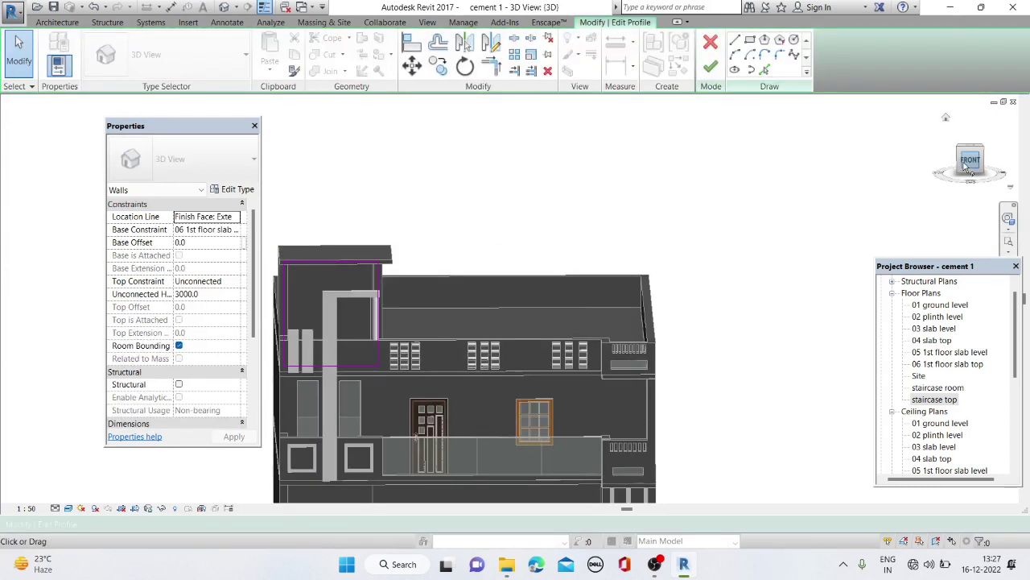
scroll(475, 316, down, 2)
scroll(475, 316, down, 2)
scroll(475, 315, up, 2)
scroll(438, 220, up, 2)
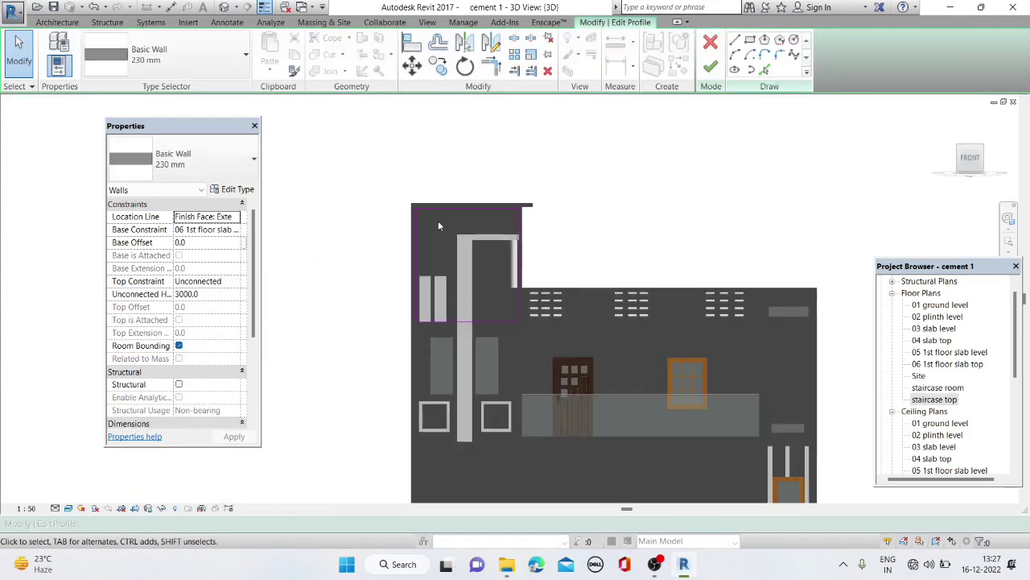
Sketch a 600 × 2500 rectangular opening into the wall profile
click(749, 40)
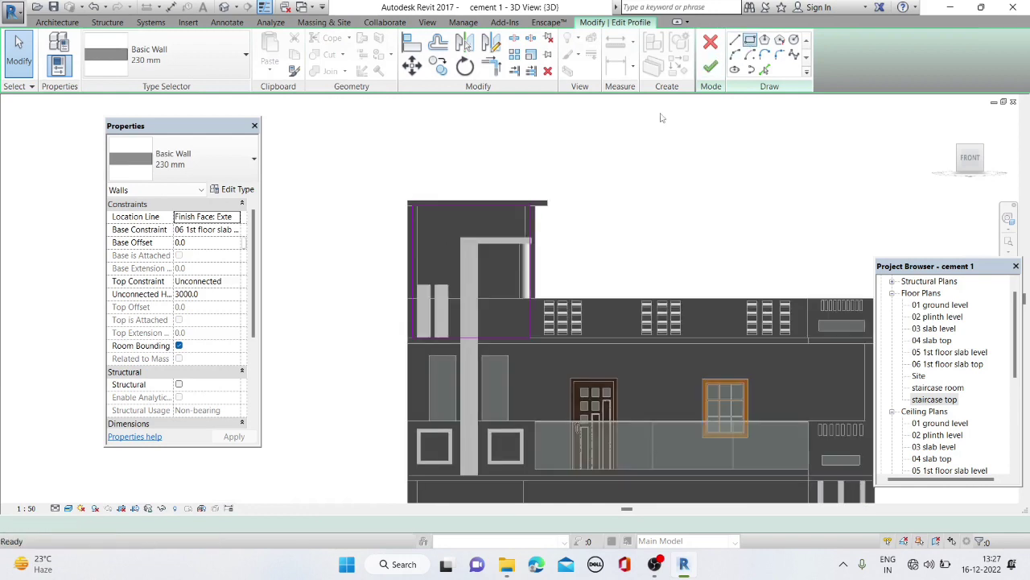
scroll(424, 190, up, 1)
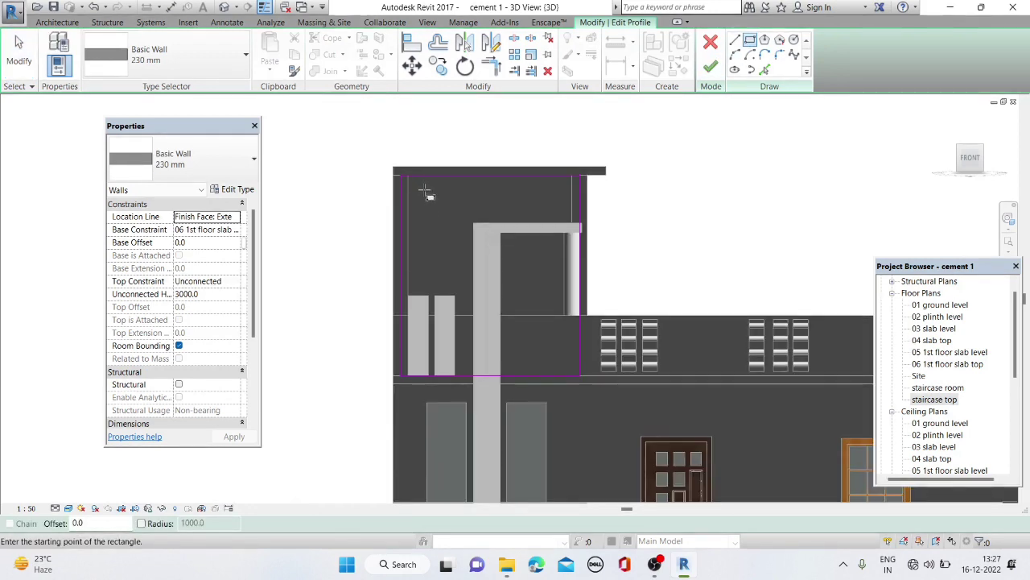
click(423, 186)
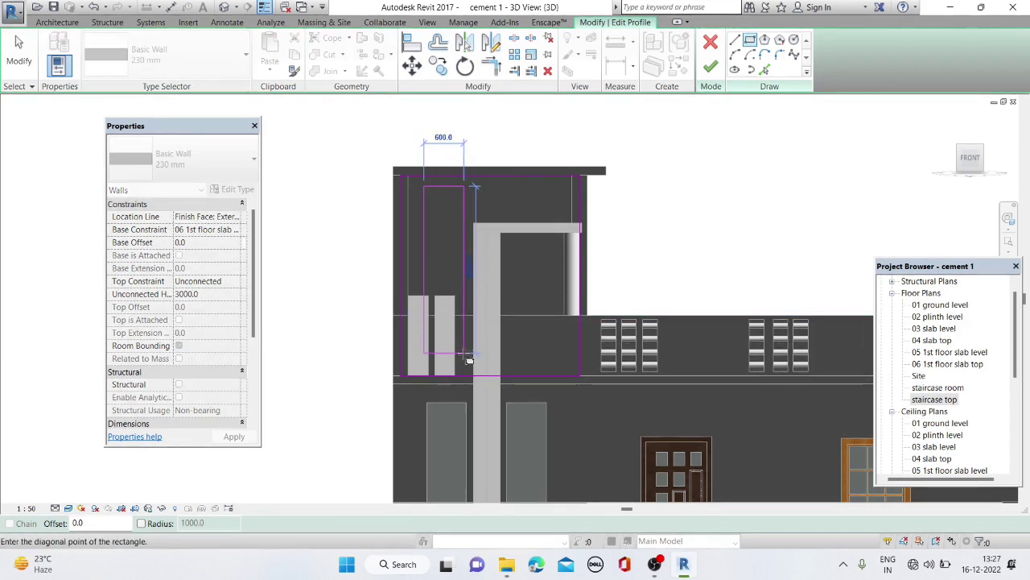
click(469, 360)
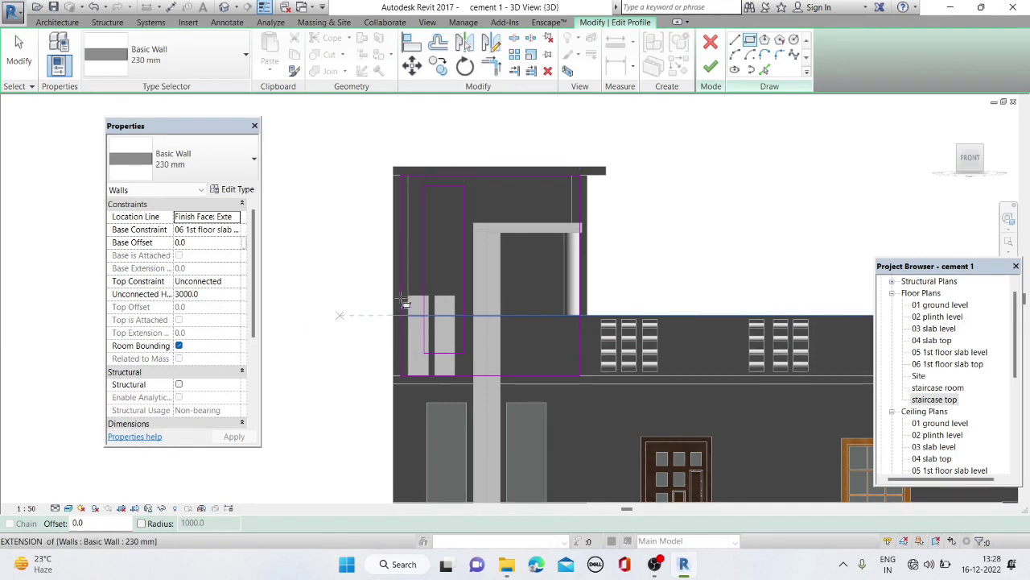
key(Escape)
mouse_move(329, 279)
shift+middle_down()
mouse_move(390, 421)
mouse_move(350, 361)
mouse_move(354, 374)
shift+middle_up()
key(Escape)
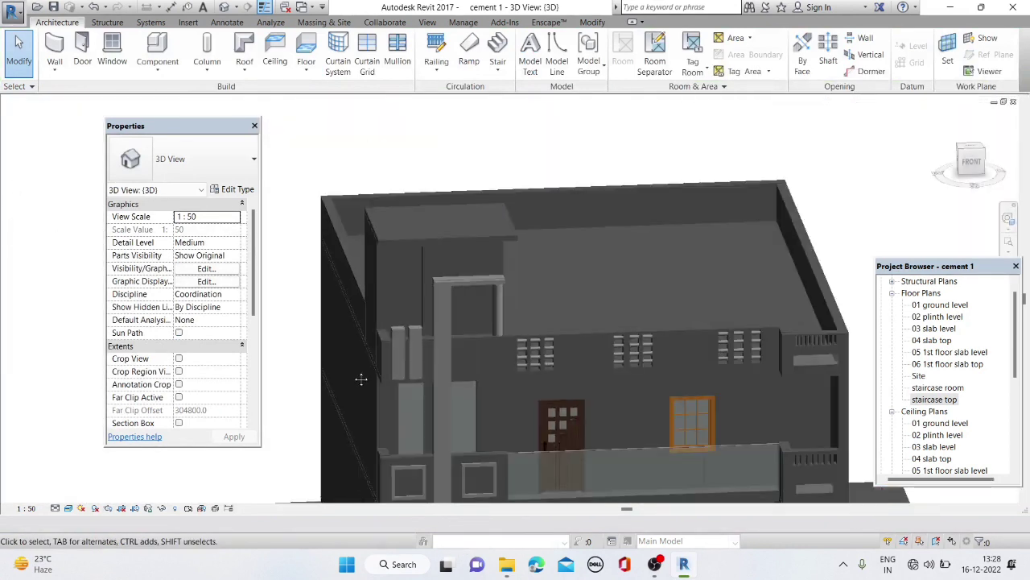
Reopen '06 1st floor slab top' from Floor Plans in the Project Browser
scroll(326, 357, down, 3)
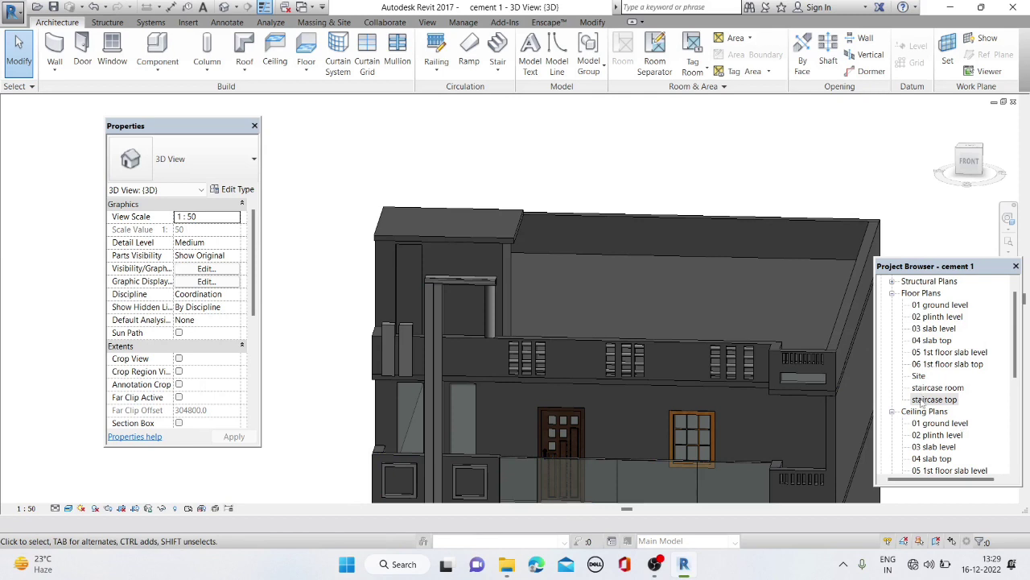
double_click(954, 364)
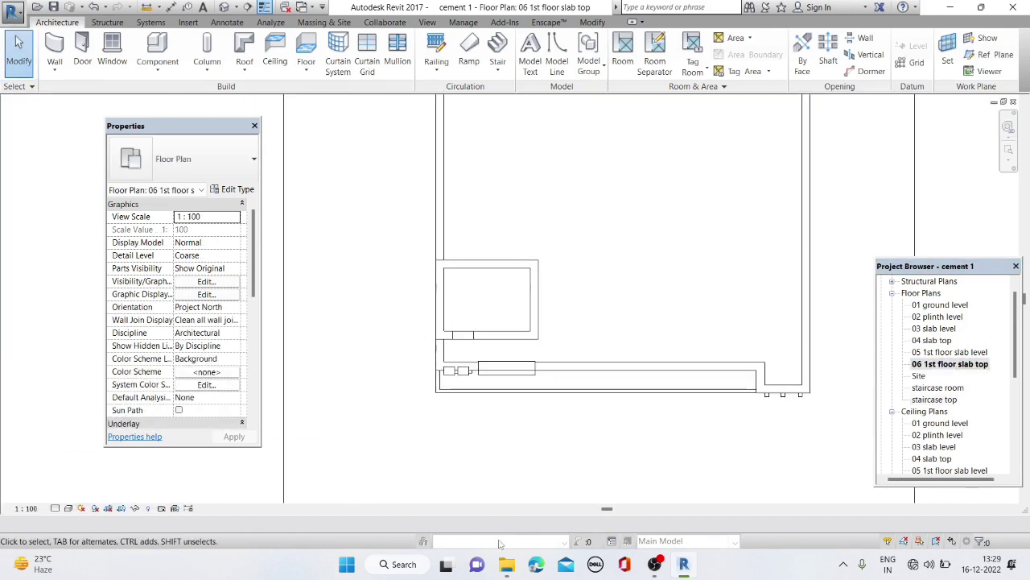
Browse to llibrary > lib_R16.rar > Windows and drag M_Casement Dbl with Trim.rfa into Revit
click(507, 564)
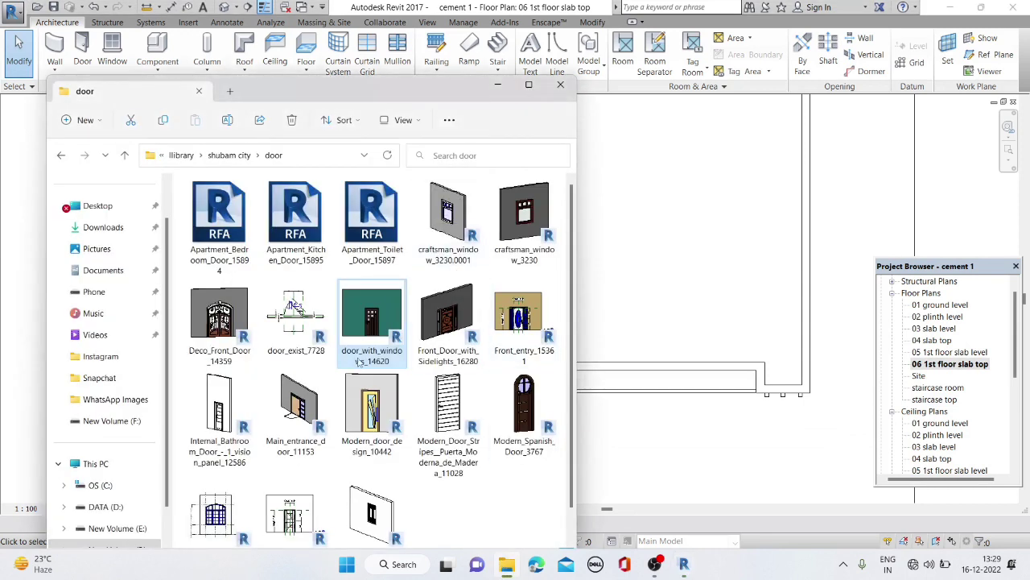
click(60, 155)
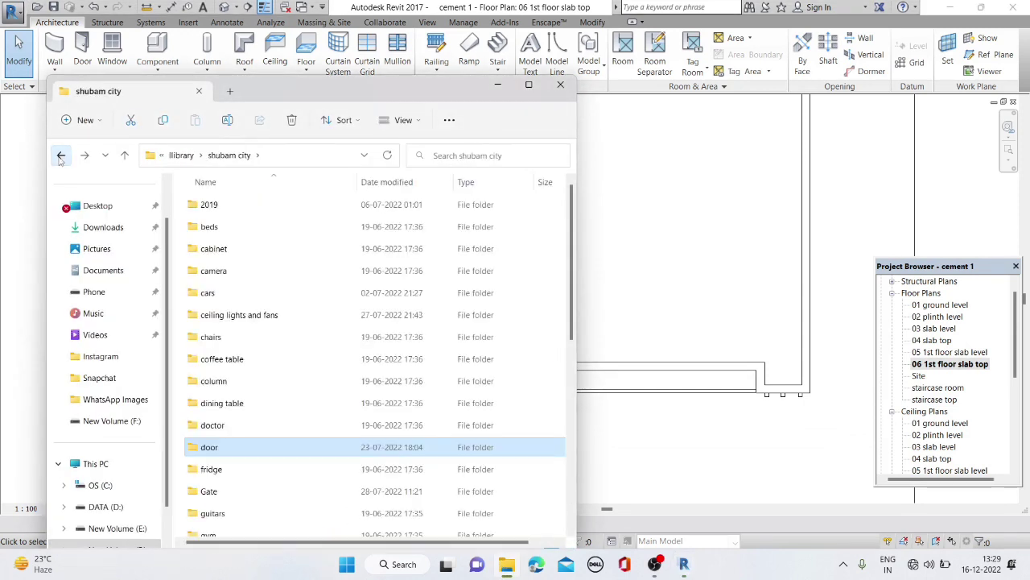
scroll(249, 351, down, 5)
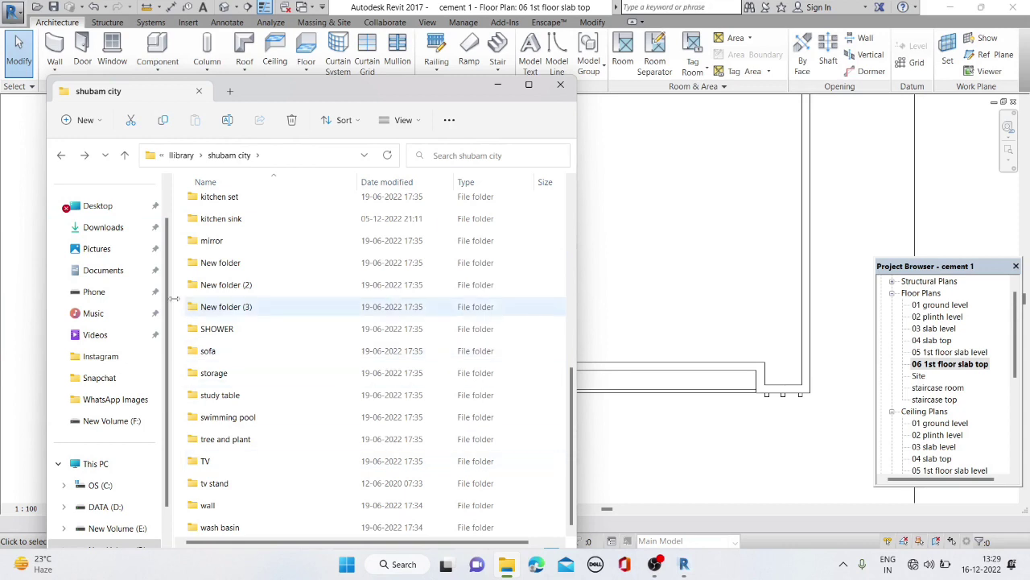
click(61, 156)
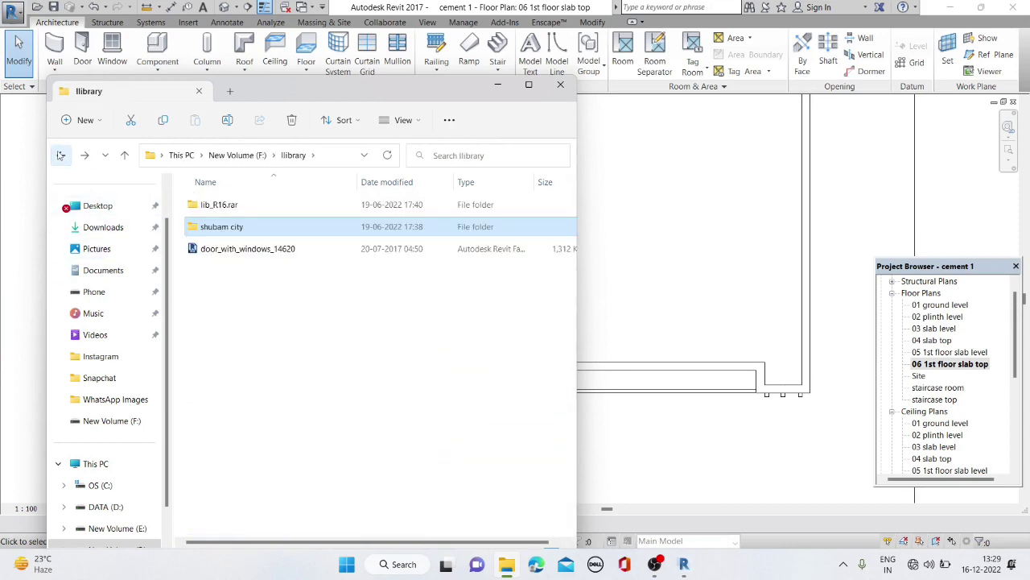
click(60, 155)
double_click(455, 328)
double_click(218, 205)
double_click(302, 525)
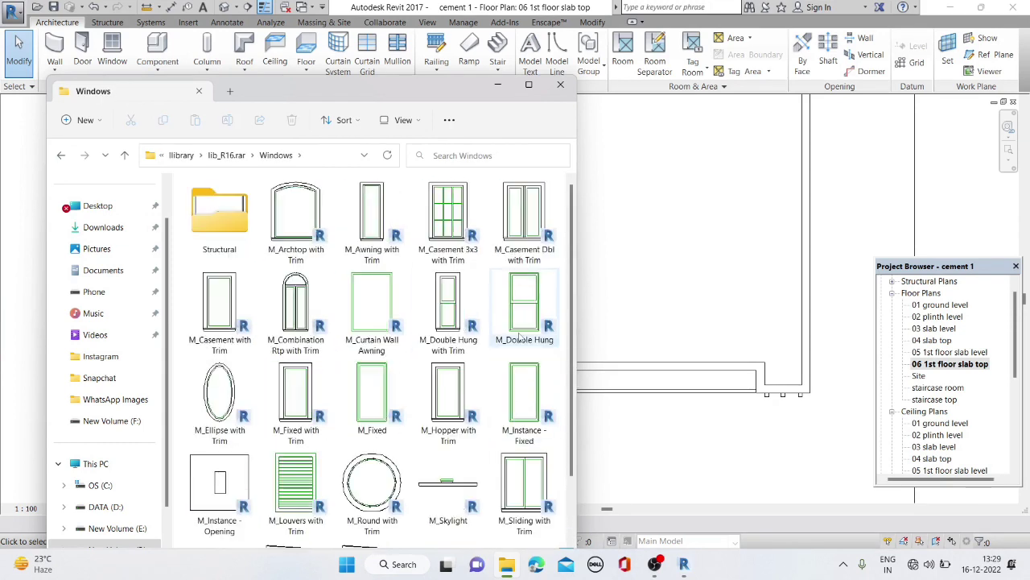
drag(523, 213, 609, 313)
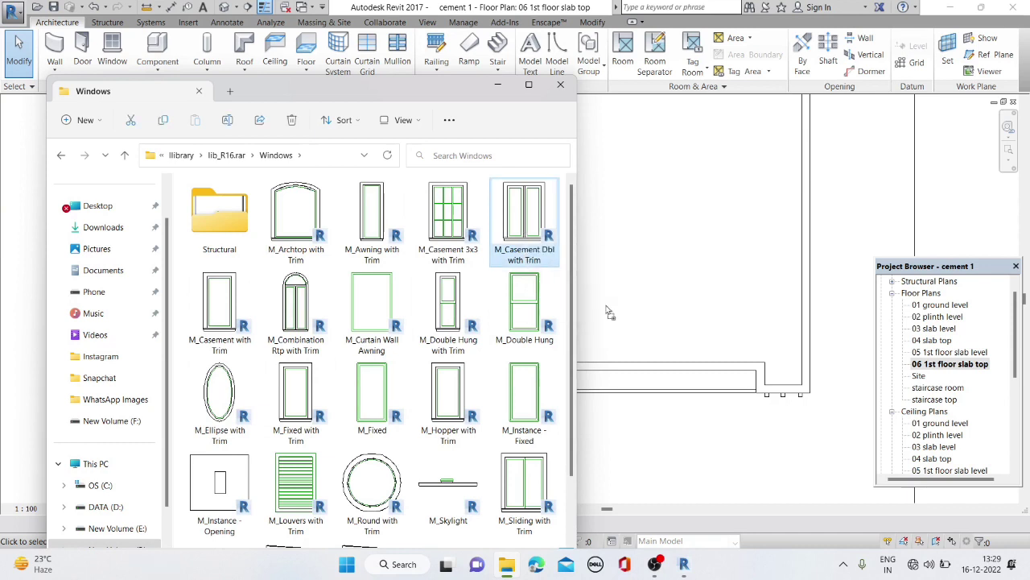
drag(642, 343, 641, 342)
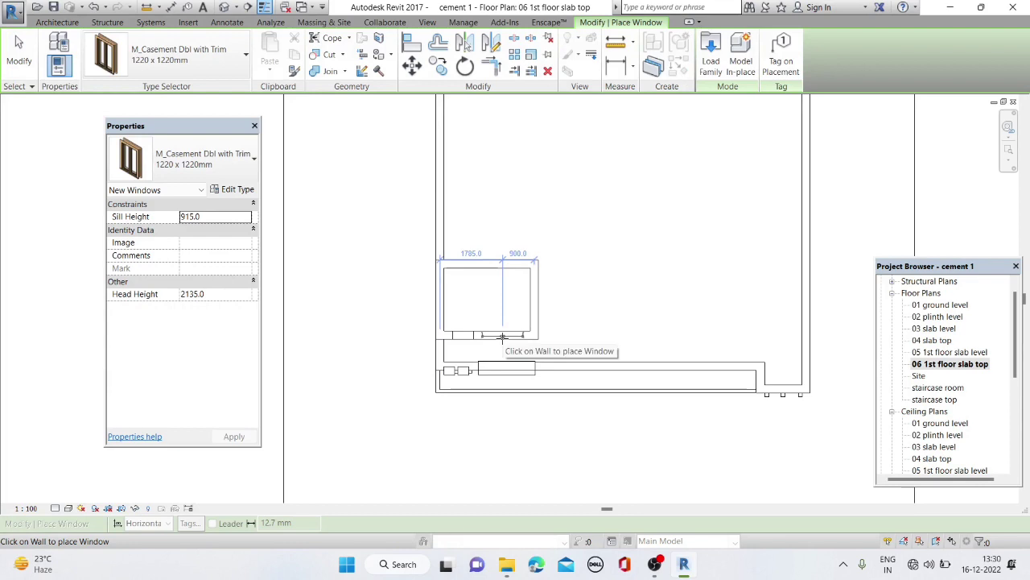
Check the 1220 x 1220mm window type dimensions, then inspect the placed window in 3D
click(235, 189)
scroll(685, 394, down, 3)
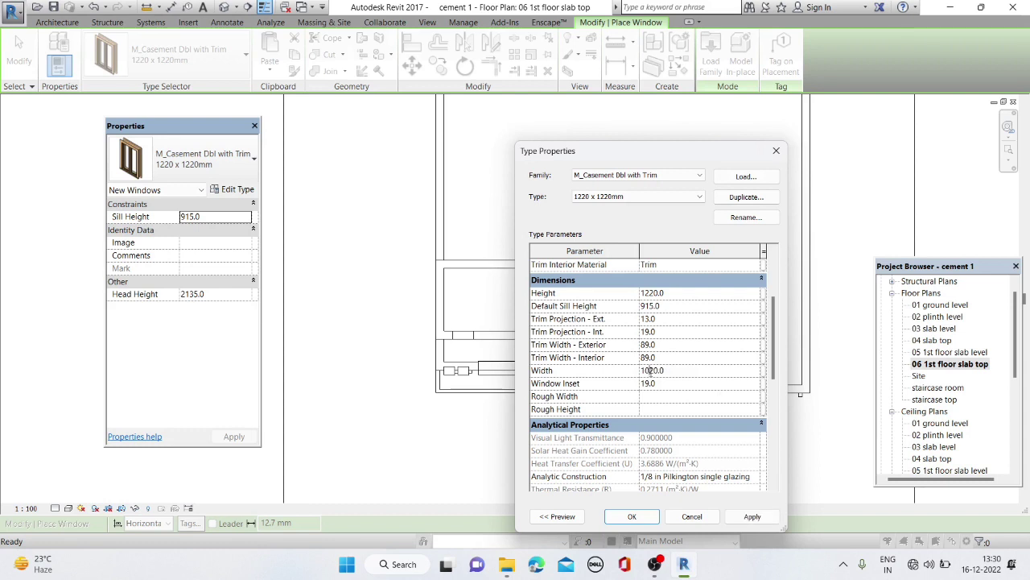
click(632, 516)
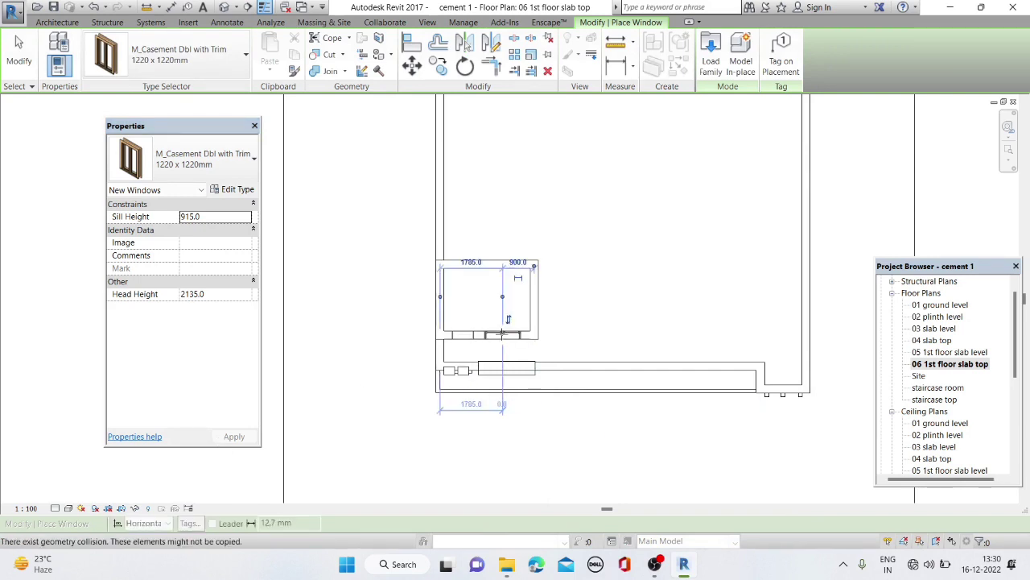
click(232, 8)
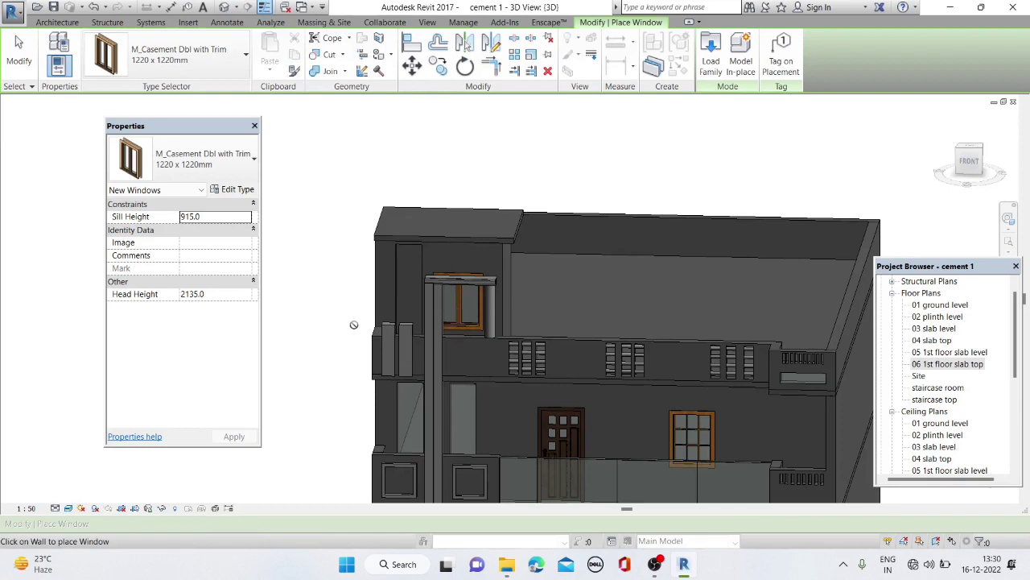
key(Escape)
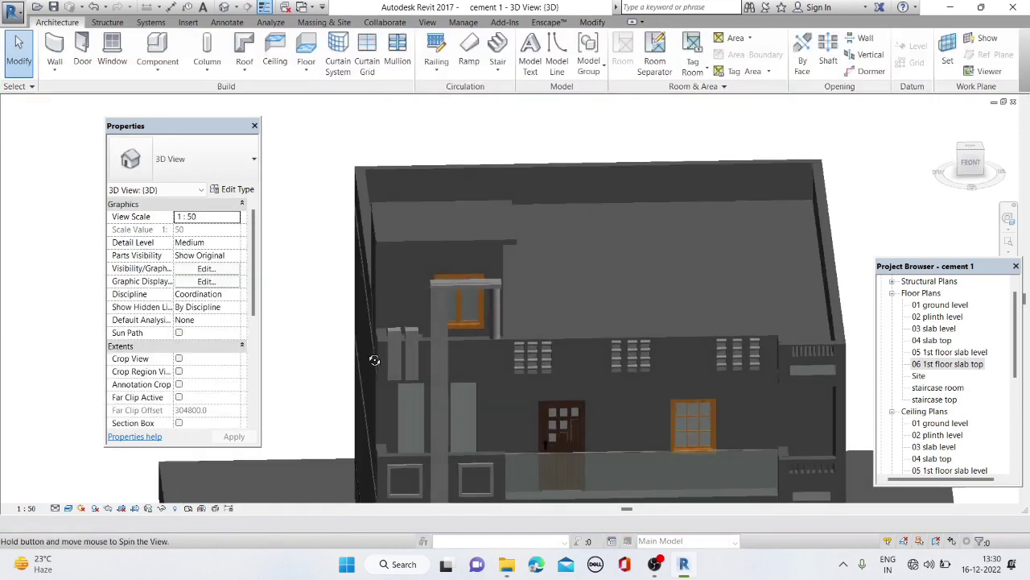
shift+middle_drag(373, 295, 930, 372)
double_click(934, 364)
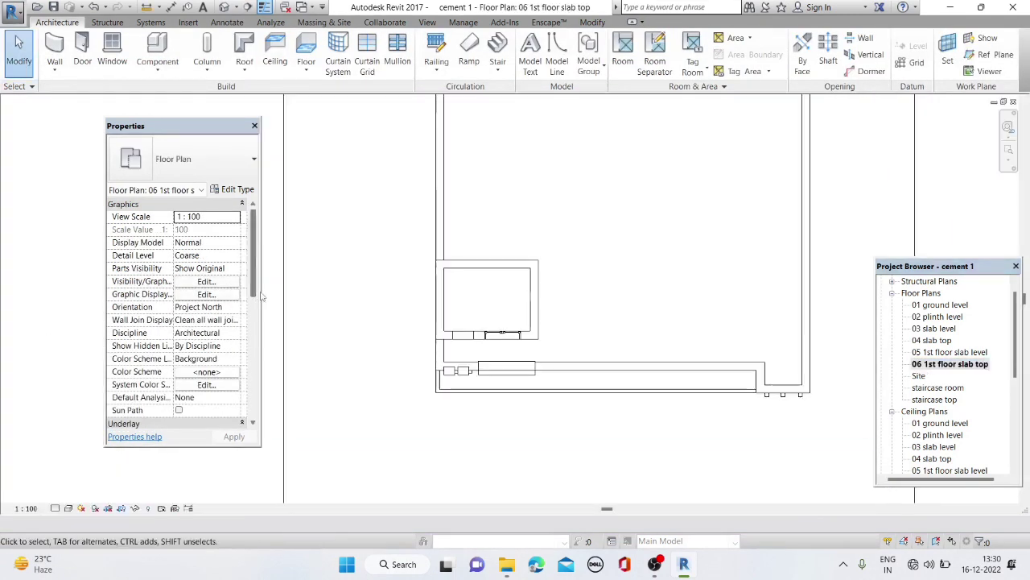
Start a new wall and choose the Curtain Wall type in the Type Selector
click(57, 71)
click(56, 49)
click(56, 48)
click(185, 159)
scroll(176, 322, down, 3)
scroll(176, 352, down, 3)
scroll(177, 352, down, 2)
click(161, 308)
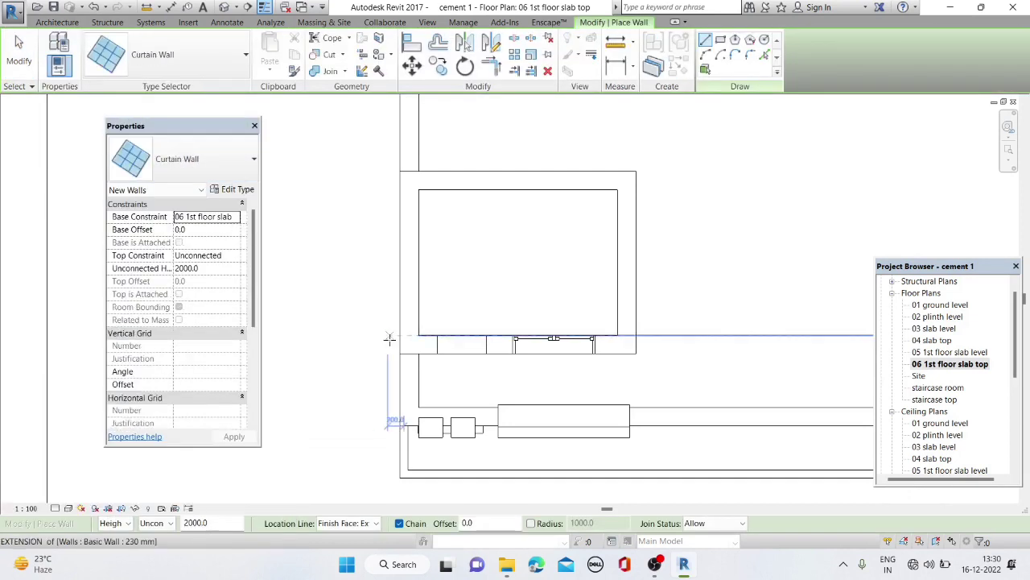
scroll(523, 345, up, 2)
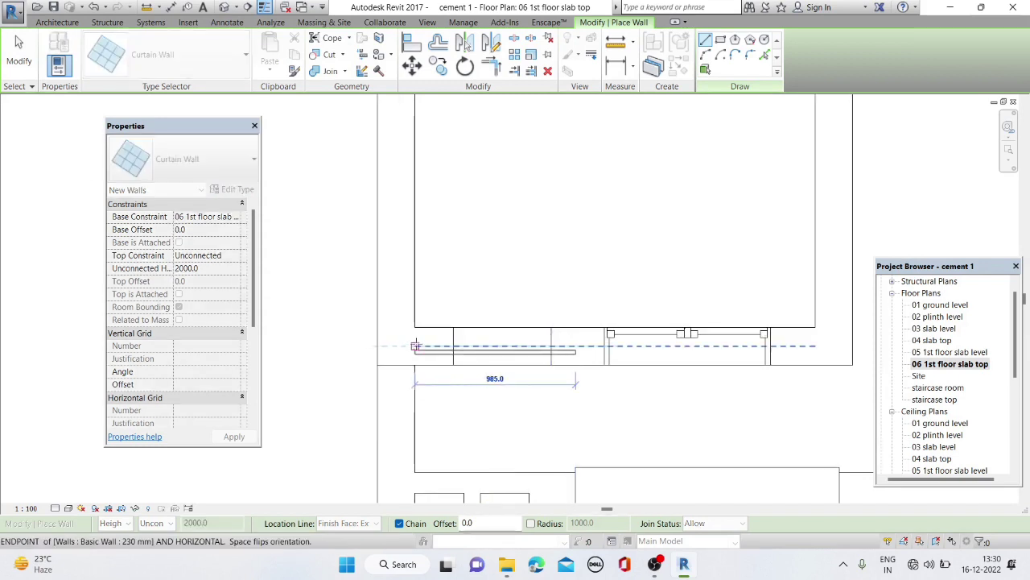
Draw the roughly 985 mm, 2000-high curtain wall across the opening and check it in 3D
click(414, 344)
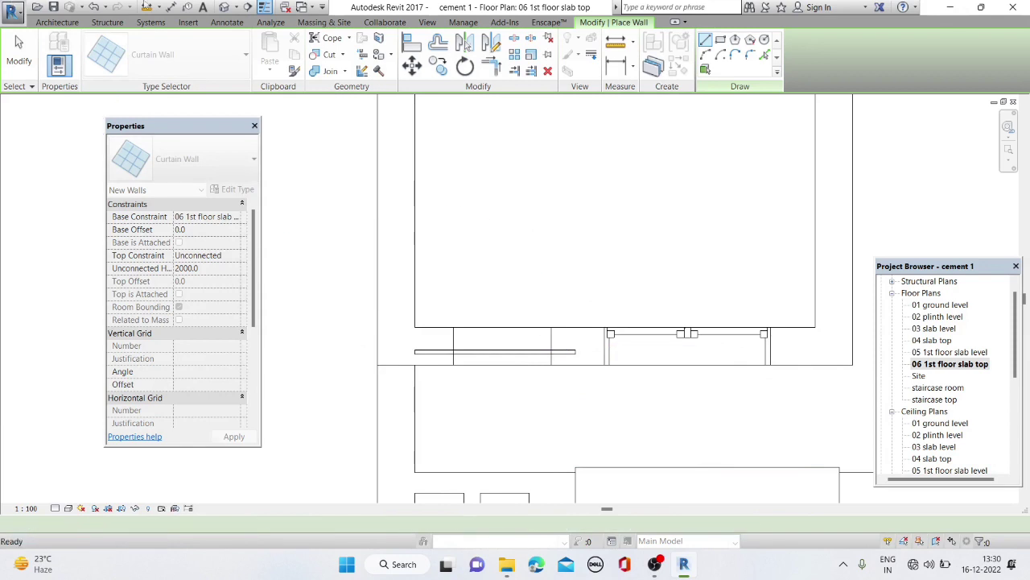
click(225, 7)
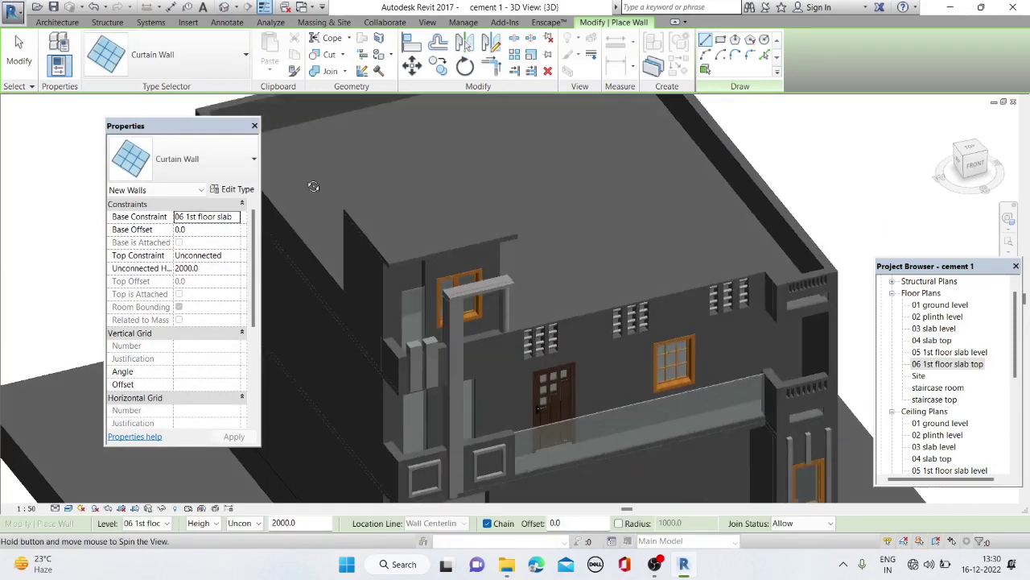
shift+middle_drag(418, 306, 339, 234)
scroll(339, 235, up, 2)
key(Escape)
key(Escape)
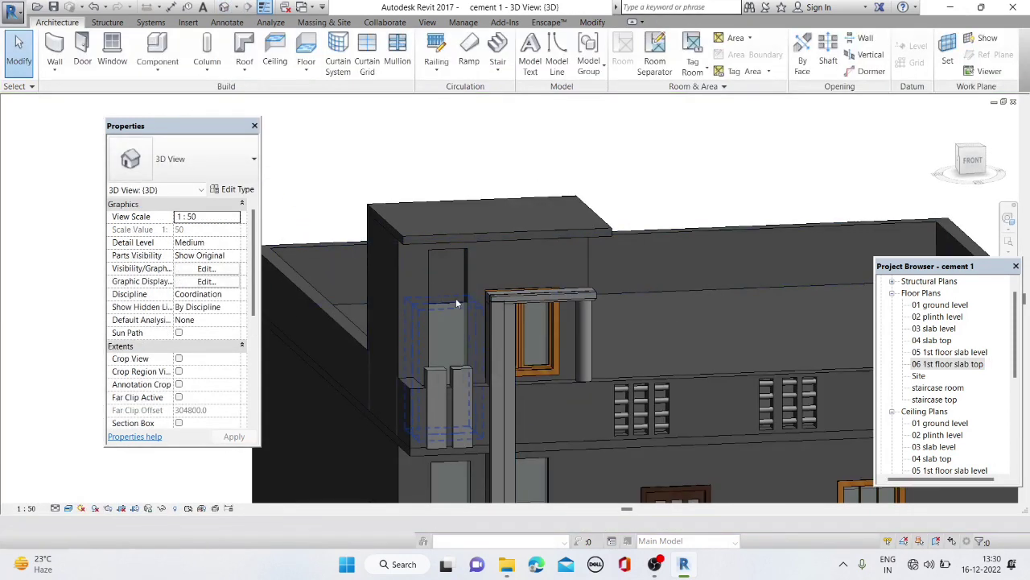
Stretch the curtain wall's top up to the slab, about 2910 high
click(454, 301)
scroll(454, 301, up, 2)
drag(443, 301, 434, 203)
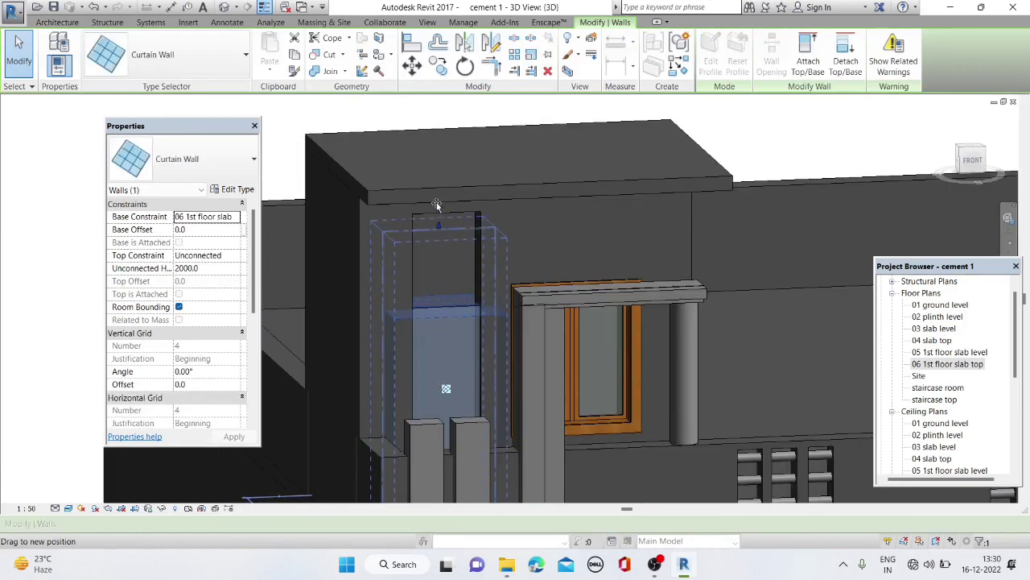
key(Escape)
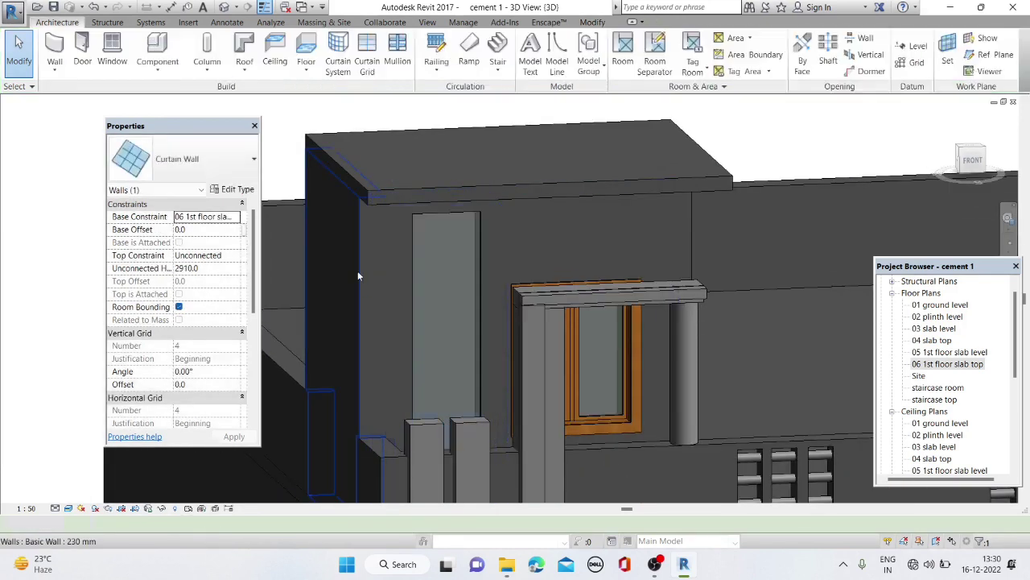
Orbit around the house to inspect the raised curtain wall and the slab over the staircase
mouse_move(377, 286)
shift+middle_down()
mouse_move(488, 292)
mouse_move(369, 281)
mouse_move(441, 241)
mouse_move(413, 304)
mouse_move(422, 178)
mouse_move(437, 253)
mouse_move(458, 294)
shift+middle_up()
scroll(369, 281, down, 4)
scroll(423, 178, up, 3)
scroll(424, 207, up, 2)
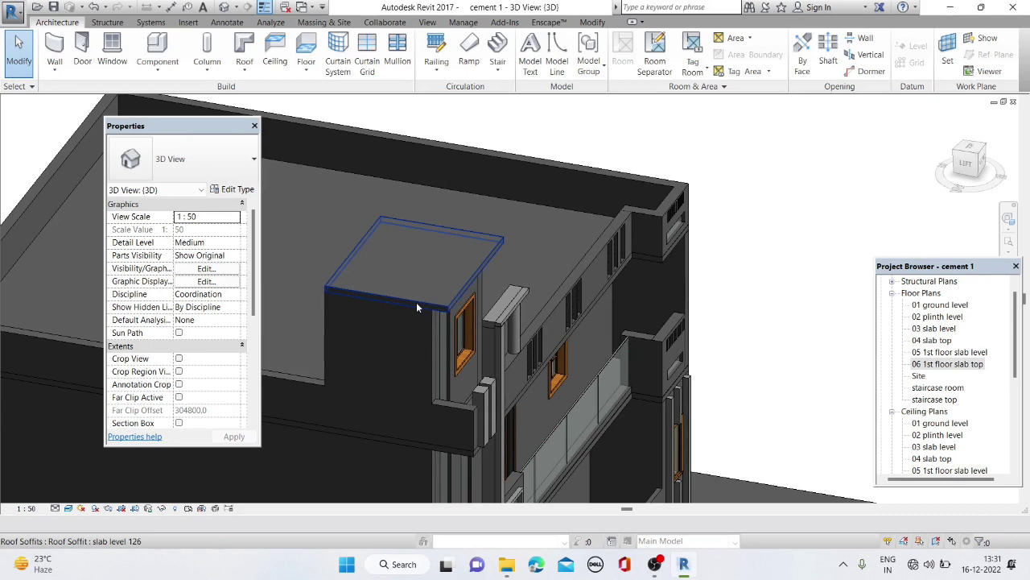
mouse_move(430, 353)
shift+middle_down()
mouse_move(472, 292)
mouse_move(348, 313)
mouse_move(353, 262)
mouse_move(382, 267)
shift+middle_up()
mouse_move(451, 290)
shift+middle_down()
mouse_move(437, 297)
mouse_move(272, 265)
mouse_move(449, 274)
mouse_move(461, 299)
shift+middle_up()
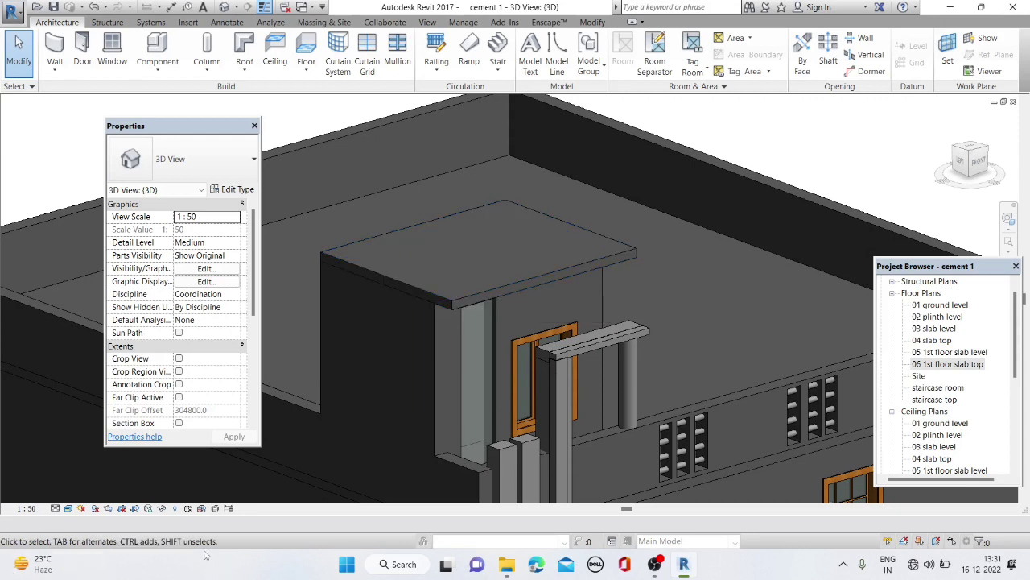
mouse_move(230, 454)
shift+middle_down()
mouse_move(392, 349)
mouse_move(478, 367)
mouse_move(352, 395)
mouse_move(492, 381)
mouse_move(508, 403)
mouse_move(366, 443)
mouse_move(455, 374)
mouse_move(449, 427)
mouse_move(320, 421)
mouse_move(414, 429)
mouse_move(418, 414)
mouse_move(423, 433)
mouse_move(456, 378)
mouse_move(464, 444)
mouse_move(457, 386)
shift+middle_up()
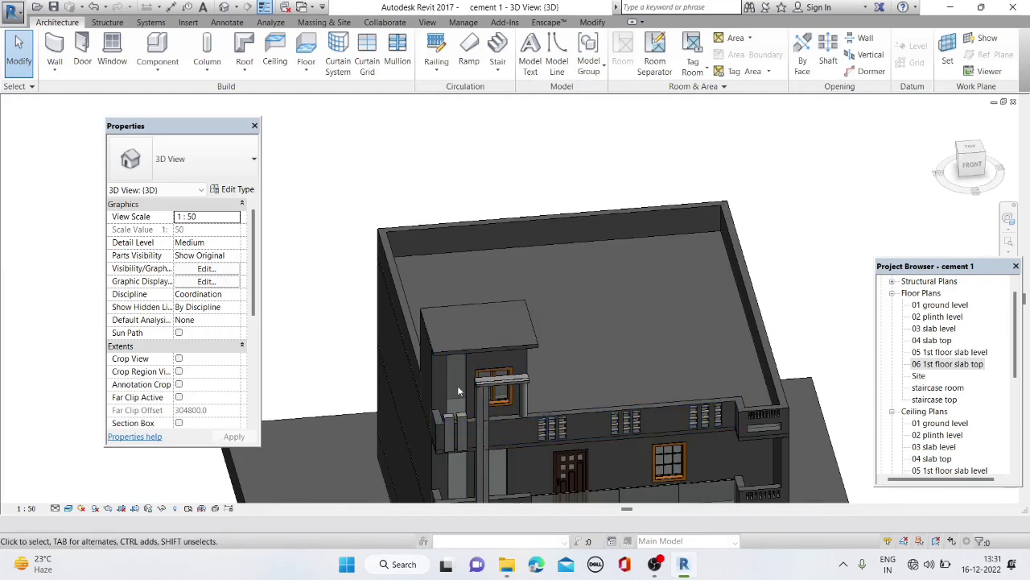
Delete the first glass curtain wall from the rooftop room
click(465, 386)
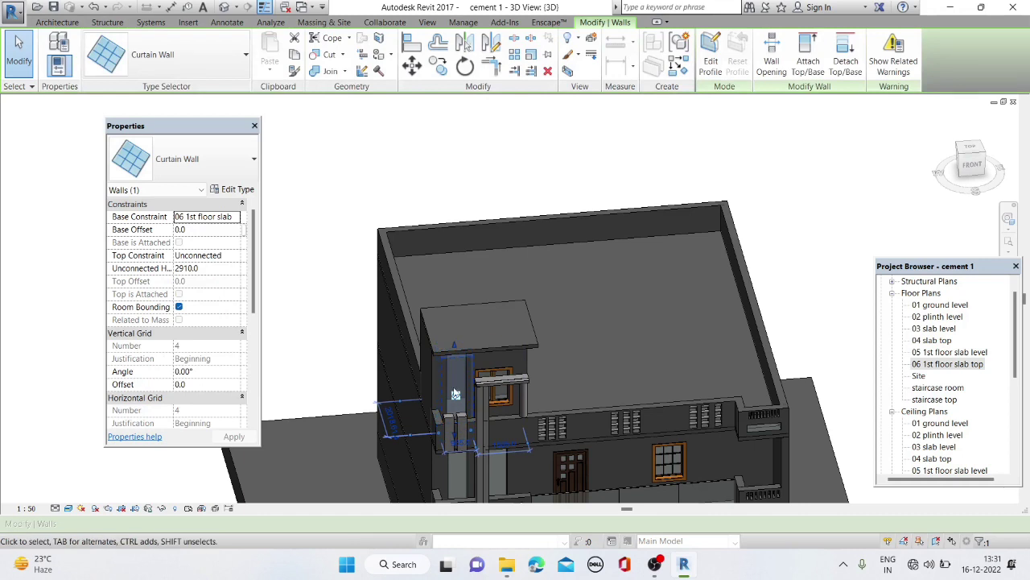
right_click(455, 393)
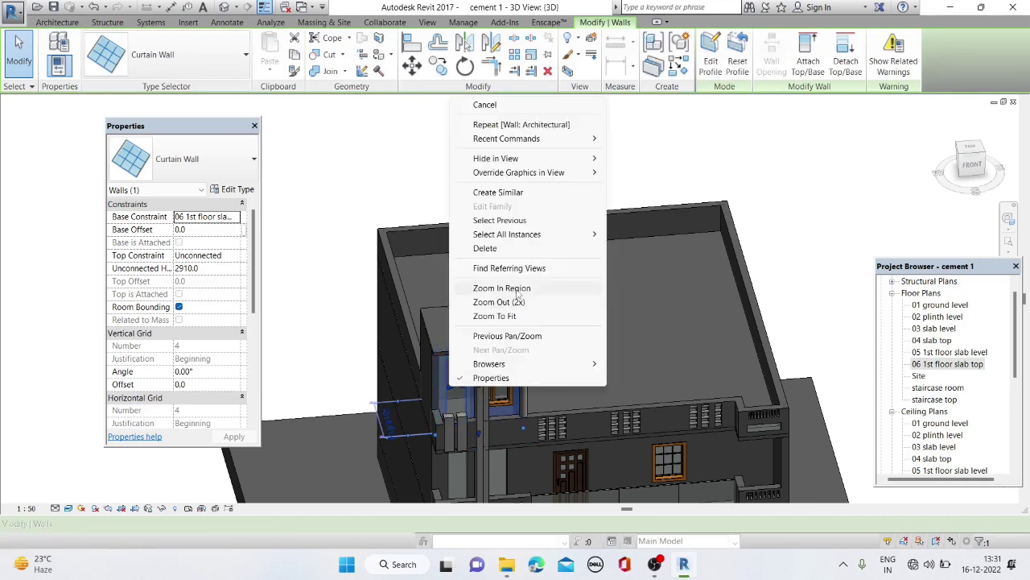
click(482, 249)
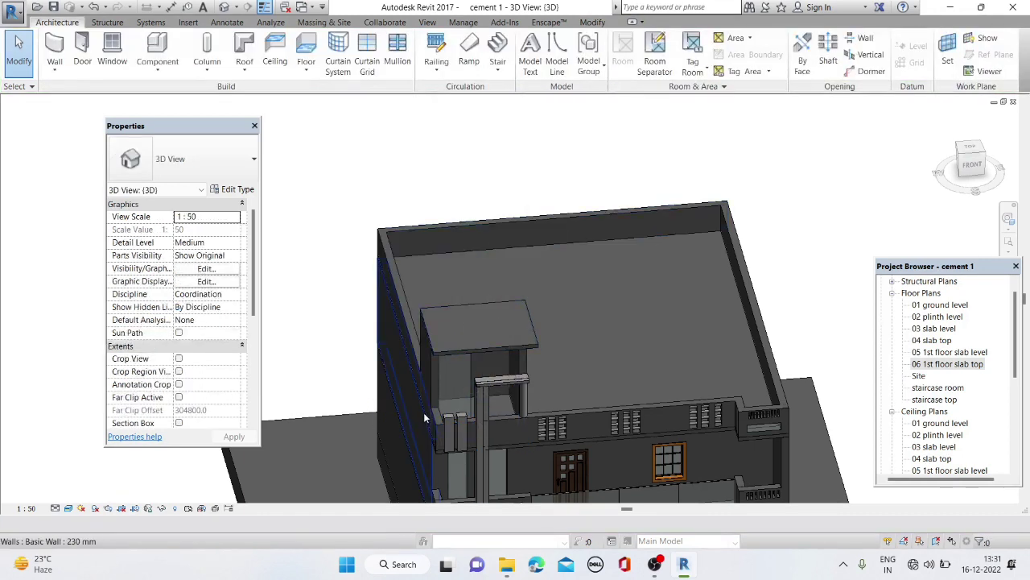
right_click(465, 378)
click(493, 20)
mouse_move(422, 293)
shift+middle_down()
mouse_move(500, 342)
mouse_move(486, 395)
shift+middle_up()
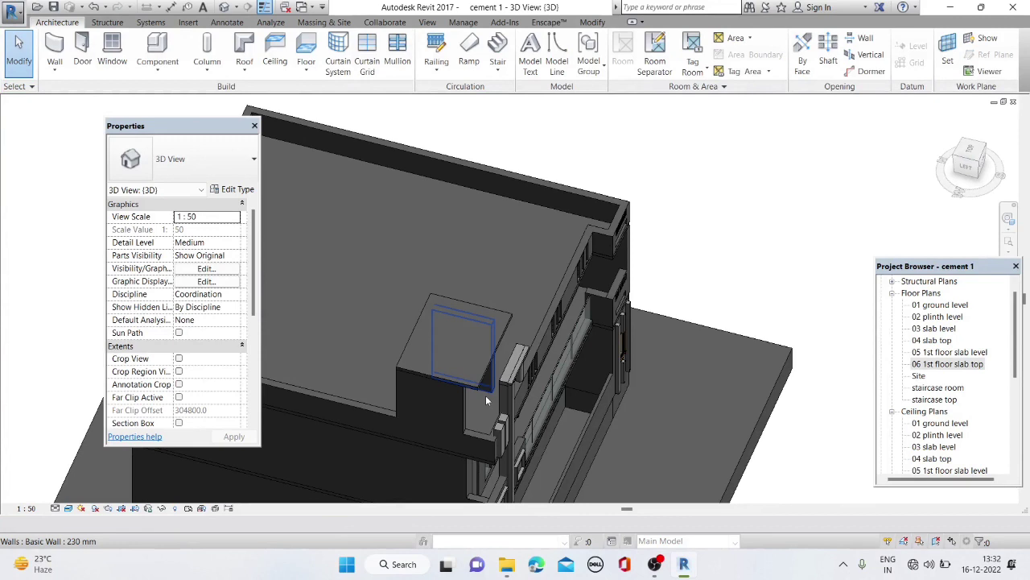
Undo the accidental deletion of the rooftop room's front wall, restoring it with its window
click(93, 7)
mouse_move(483, 403)
shift+middle_down()
mouse_move(465, 433)
mouse_move(381, 363)
mouse_move(391, 370)
shift+middle_up()
scroll(471, 406, up, 3)
scroll(472, 406, up, 2)
click(391, 371)
right_click(391, 370)
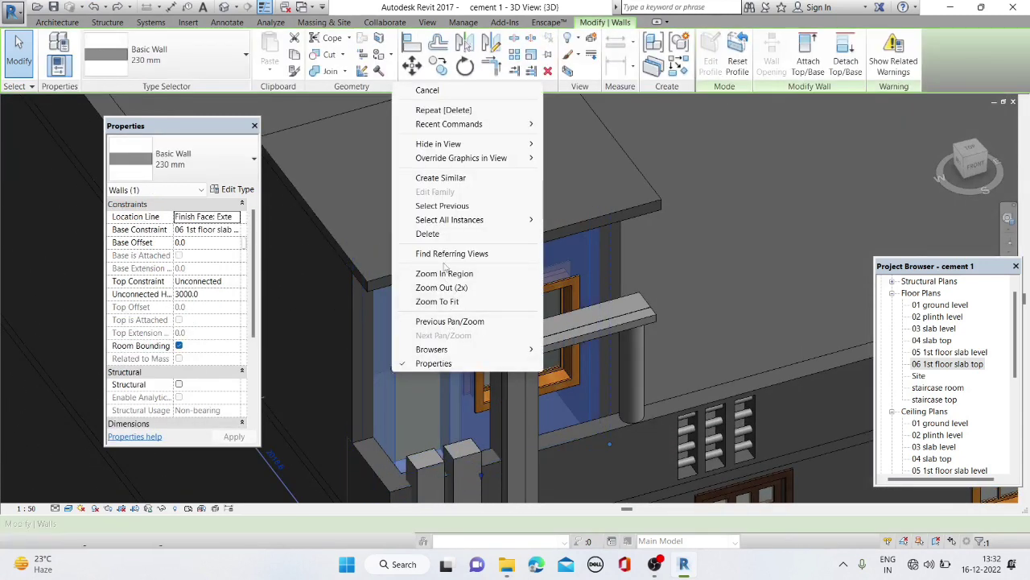
click(427, 234)
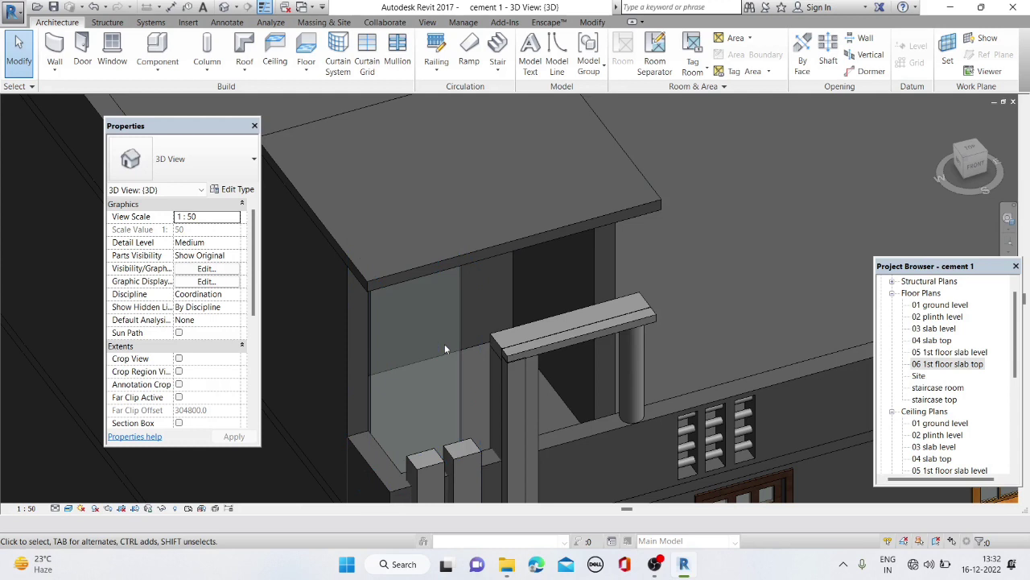
click(92, 7)
Temporarily hide the window, delete the remaining curtain wall, then reset the temporary hide
click(484, 310)
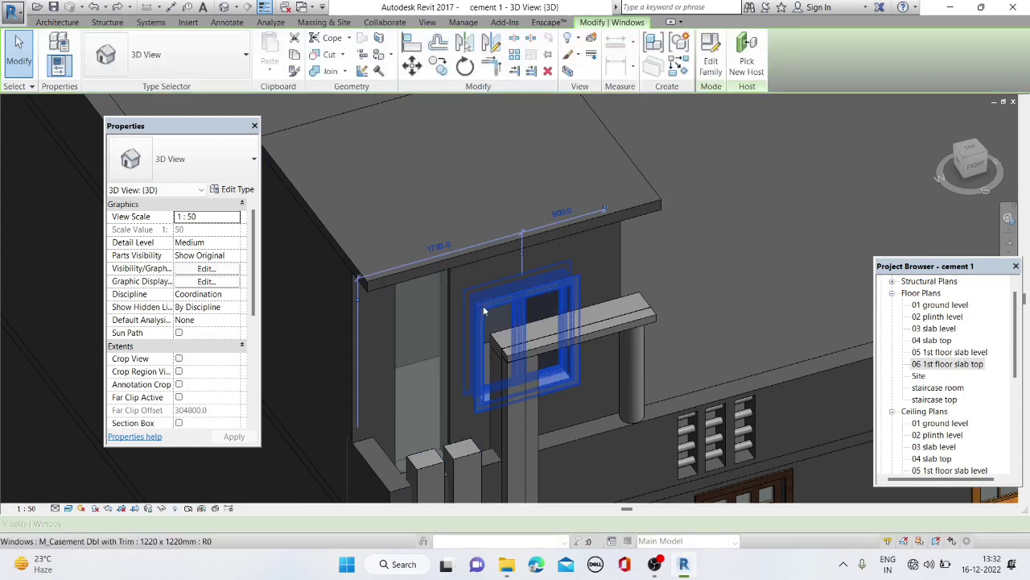
click(161, 509)
click(197, 538)
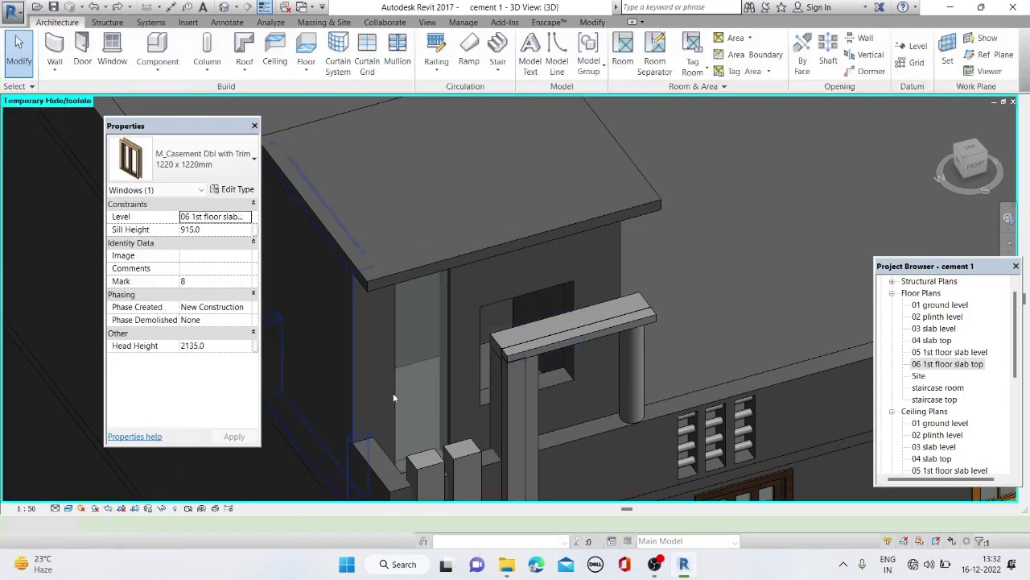
click(441, 338)
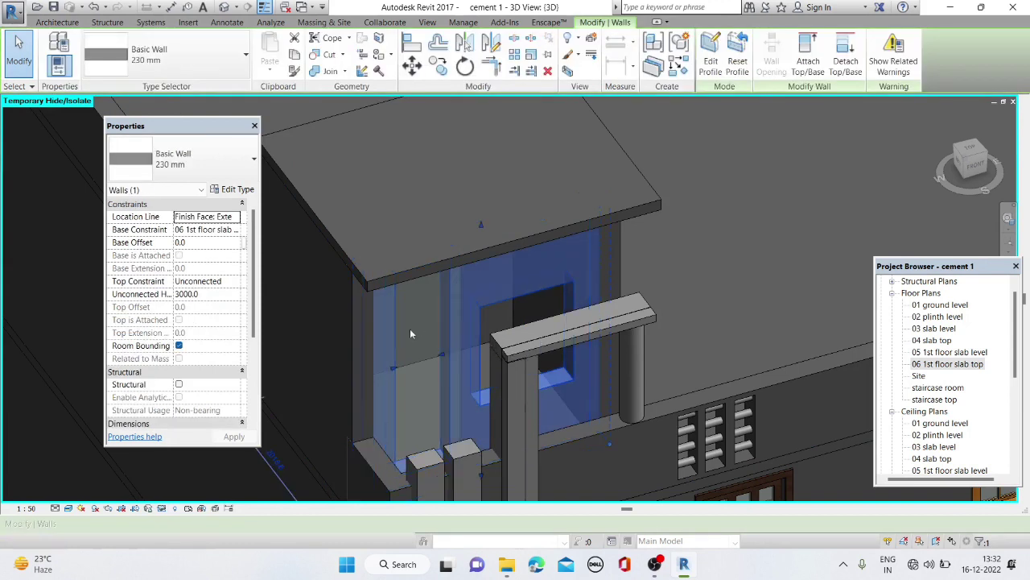
key(Escape)
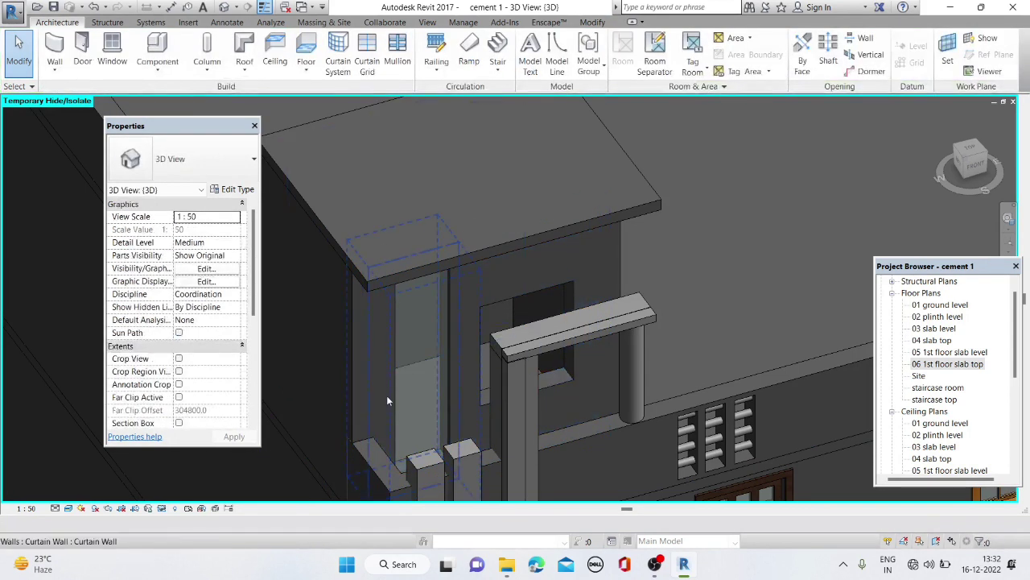
right_click(386, 395)
click(427, 259)
click(162, 509)
click(230, 555)
Edit the front wall's profile and delete its inner vertical sketch line
click(437, 363)
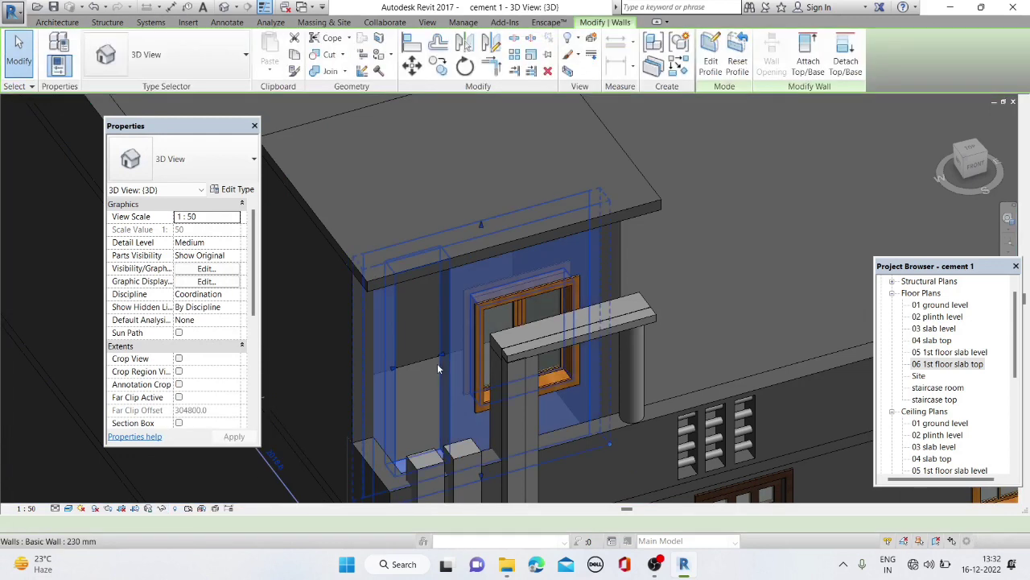
double_click(437, 363)
mouse_move(437, 363)
shift+middle_down()
mouse_move(420, 337)
mouse_move(424, 351)
shift+middle_up()
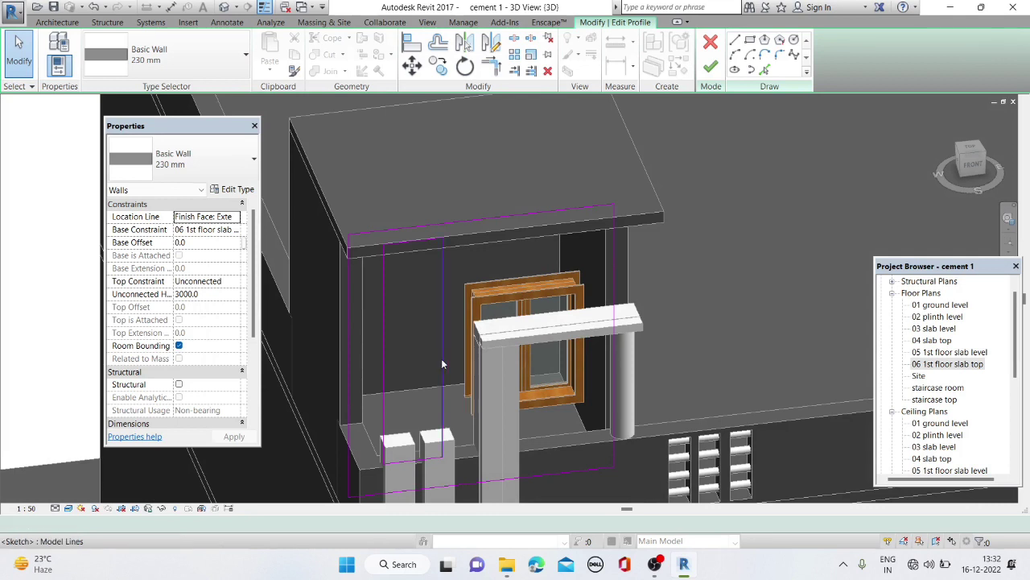
right_click(441, 358)
click(471, 59)
Check the remaining profile sketch lines and finish the wall profile edit
click(424, 246)
right_click(425, 247)
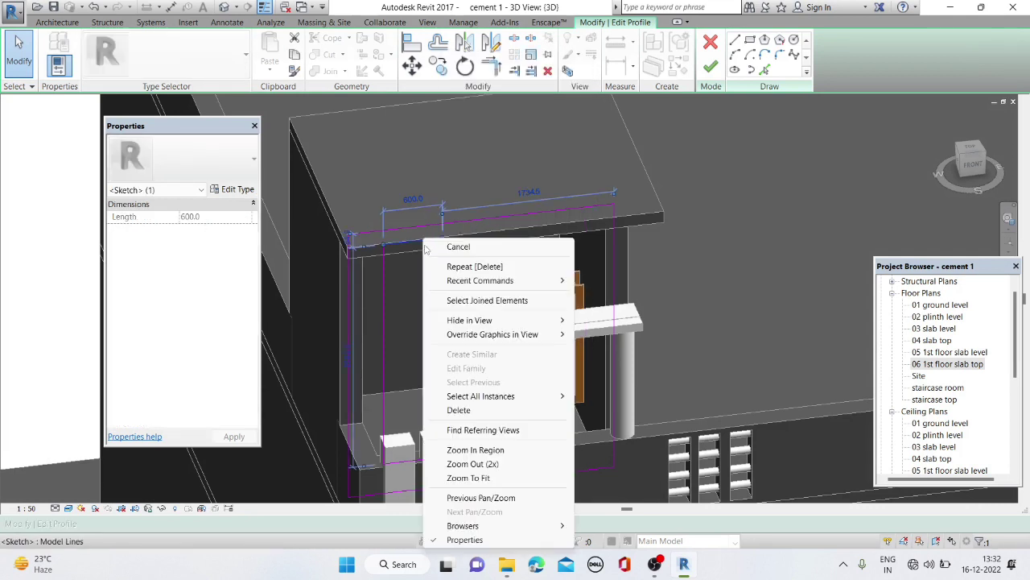
click(397, 372)
click(380, 355)
right_click(380, 361)
click(427, 408)
right_click(412, 354)
key(Escape)
mouse_move(429, 347)
shift+middle_down()
mouse_move(495, 347)
mouse_move(378, 338)
mouse_move(439, 260)
shift+middle_up()
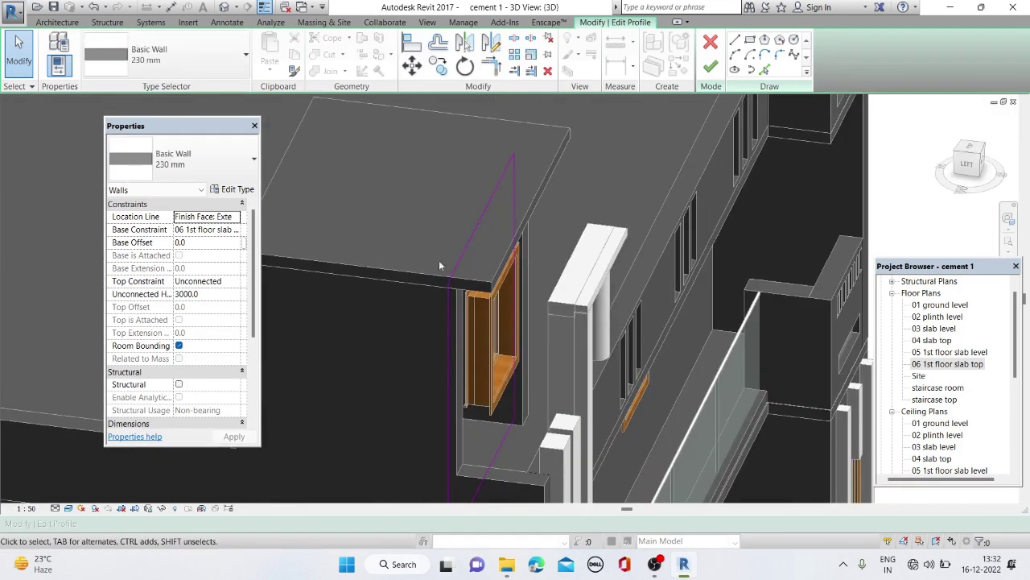
click(719, 69)
Open the 06 1st floor slab top floor plan
shift+middle_drag(602, 192, 374, 328)
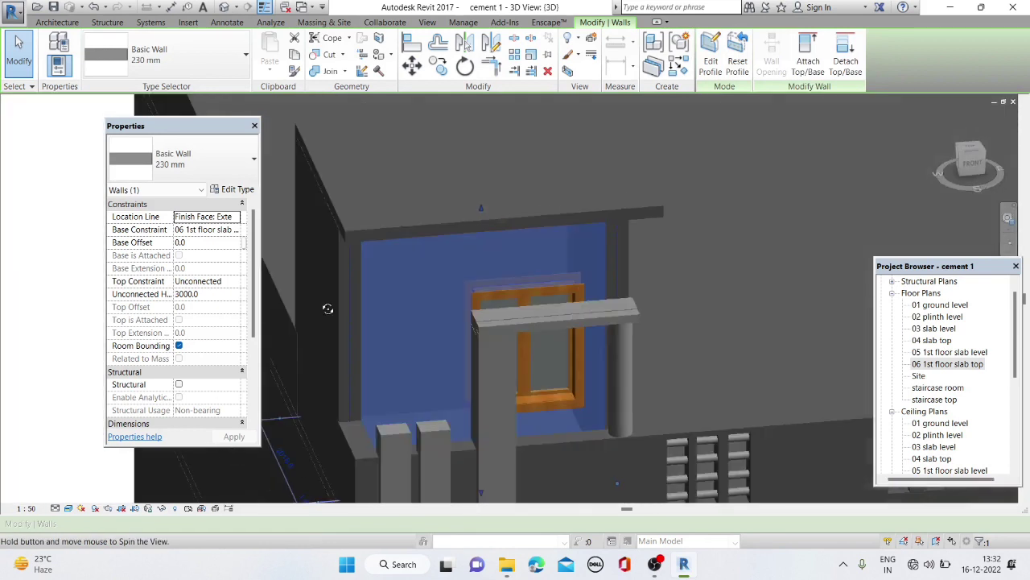
key(Escape)
click(942, 364)
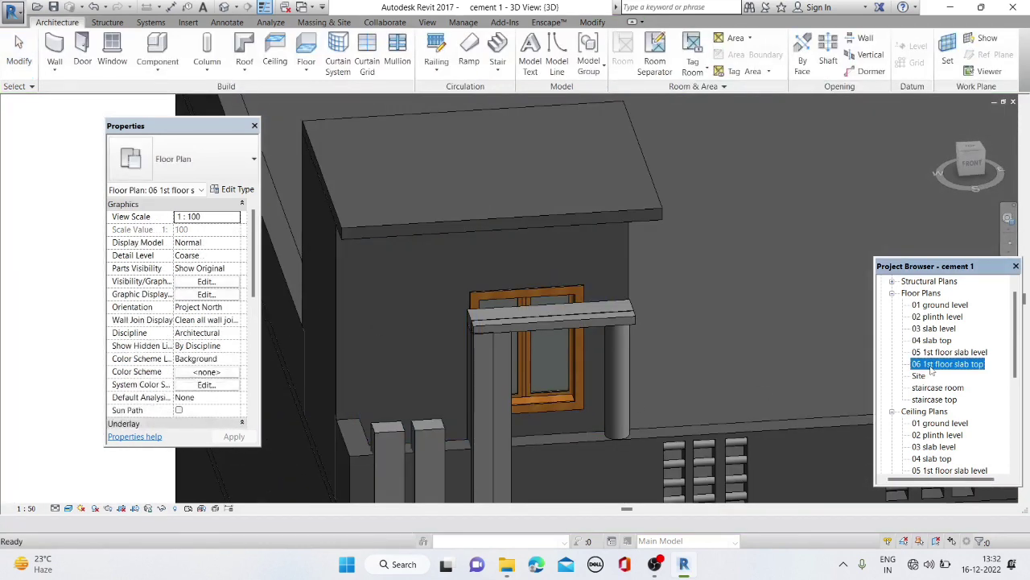
double_click(934, 365)
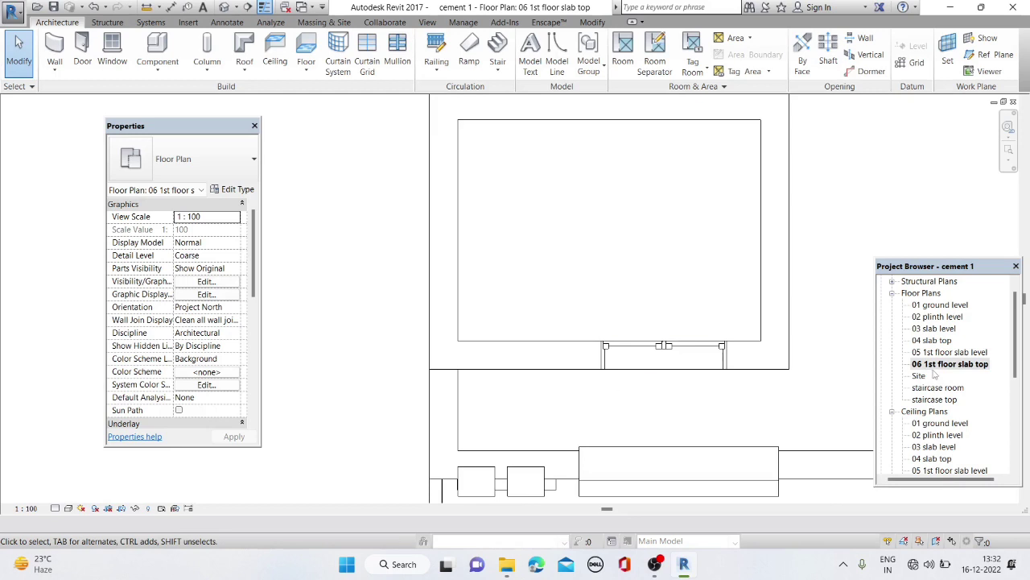
Open Doors > Commercial in lib_R16.rar and drag a commercial door family into Revit
key(alt+Tab)
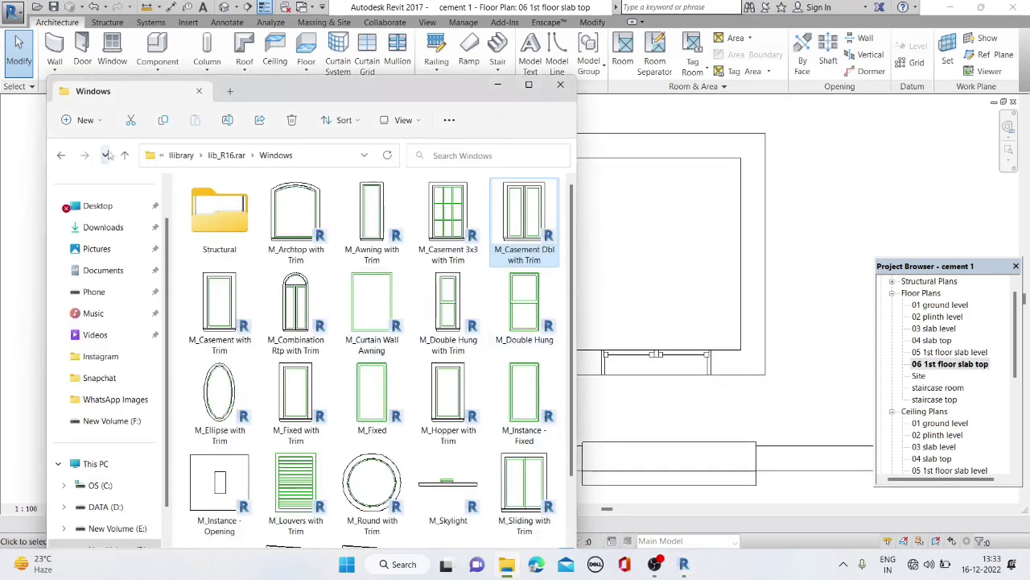
click(61, 155)
scroll(218, 356, up, 5)
scroll(281, 338, up, 5)
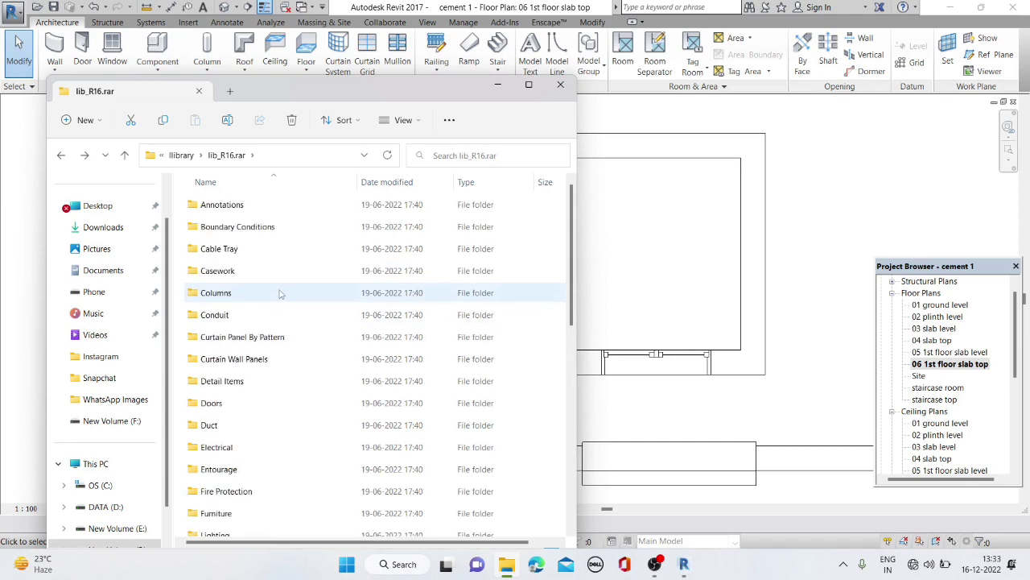
double_click(242, 402)
scroll(281, 337, down, 2)
scroll(281, 337, up, 2)
click(245, 229)
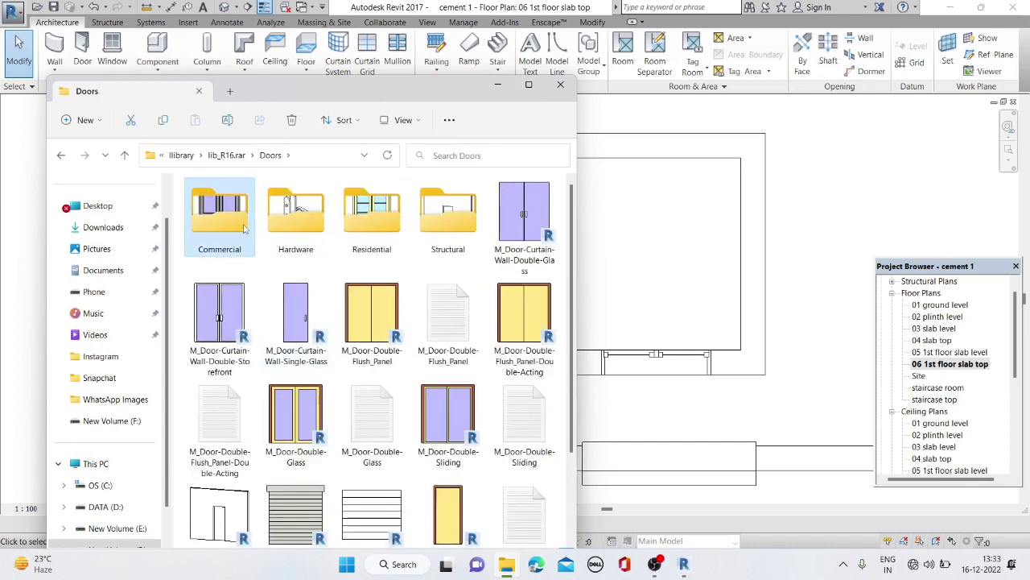
double_click(244, 229)
drag(524, 414, 479, 376)
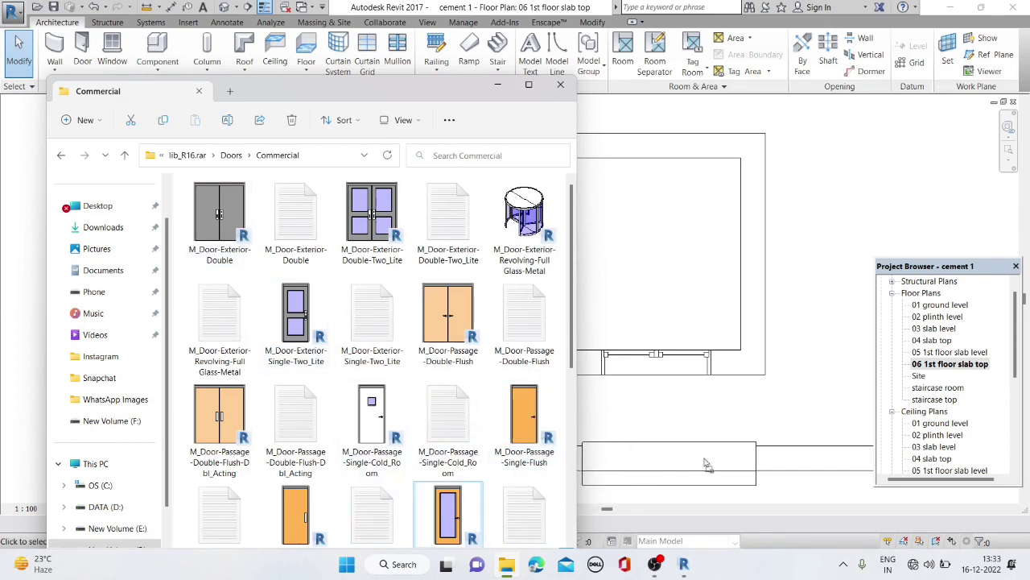
drag(404, 500, 708, 465)
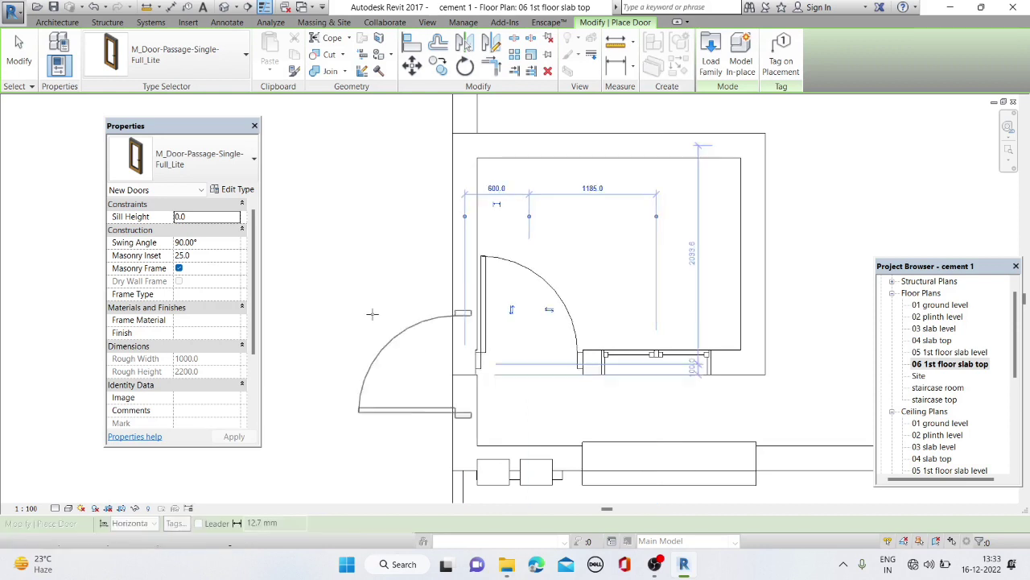
Finish placing the M_Door-Passage-Single-Full_Lite door and view the whole house in 3D
click(264, 7)
key(Escape)
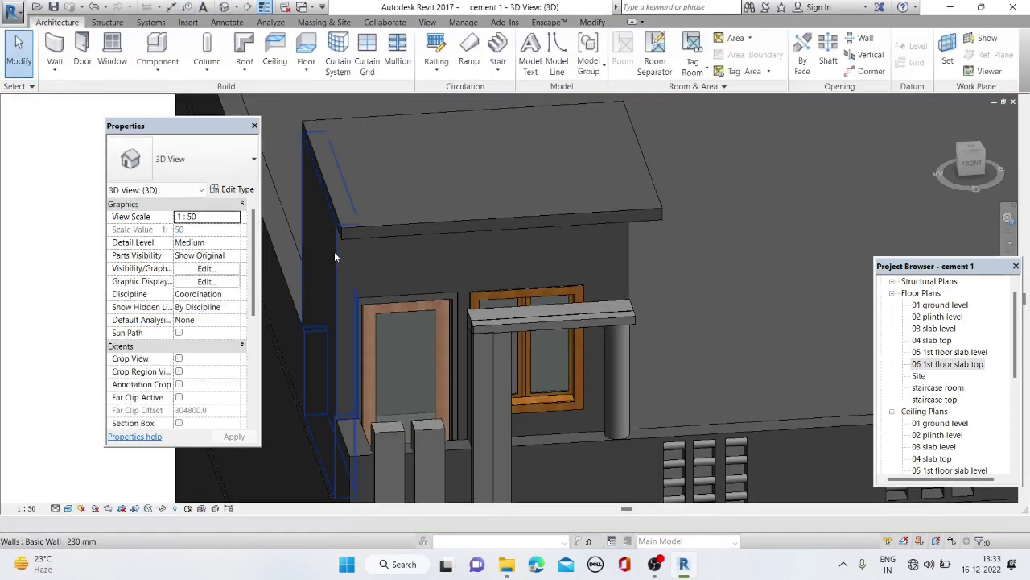
mouse_move(419, 264)
shift+middle_down()
mouse_move(353, 261)
mouse_move(391, 161)
mouse_move(341, 287)
mouse_move(437, 421)
mouse_move(259, 573)
mouse_move(350, 318)
mouse_move(432, 291)
mouse_move(438, 258)
mouse_move(360, 370)
mouse_move(337, 346)
mouse_move(383, 449)
mouse_move(325, 418)
shift+middle_up()
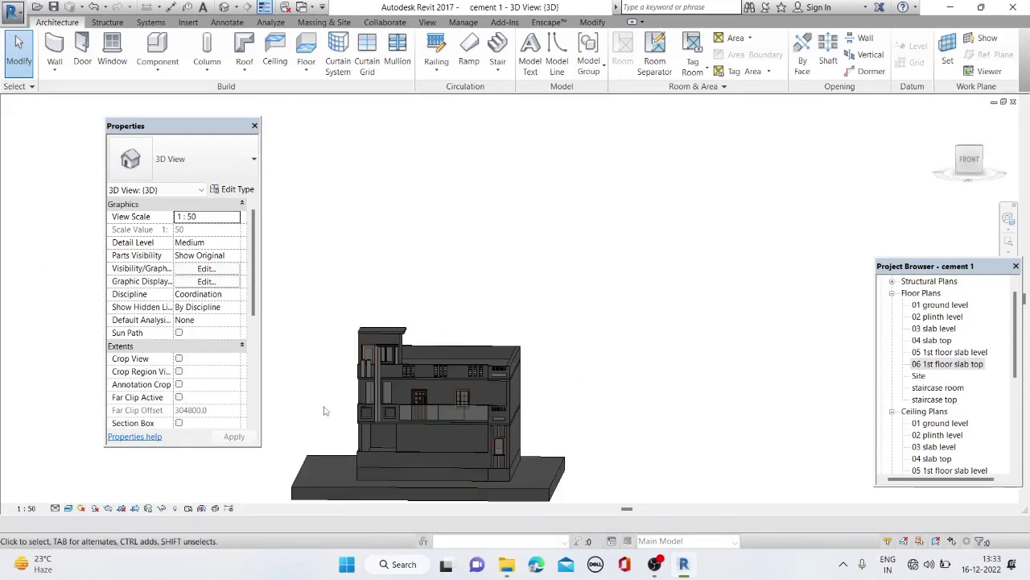
Switch through the floor plans to open the 02 plinth level plan
double_click(948, 365)
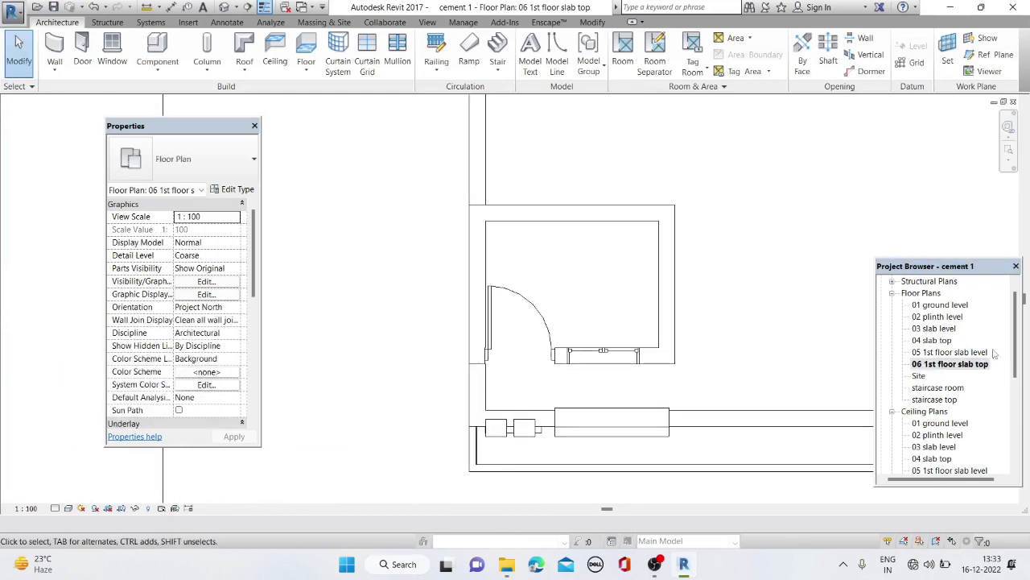
double_click(940, 317)
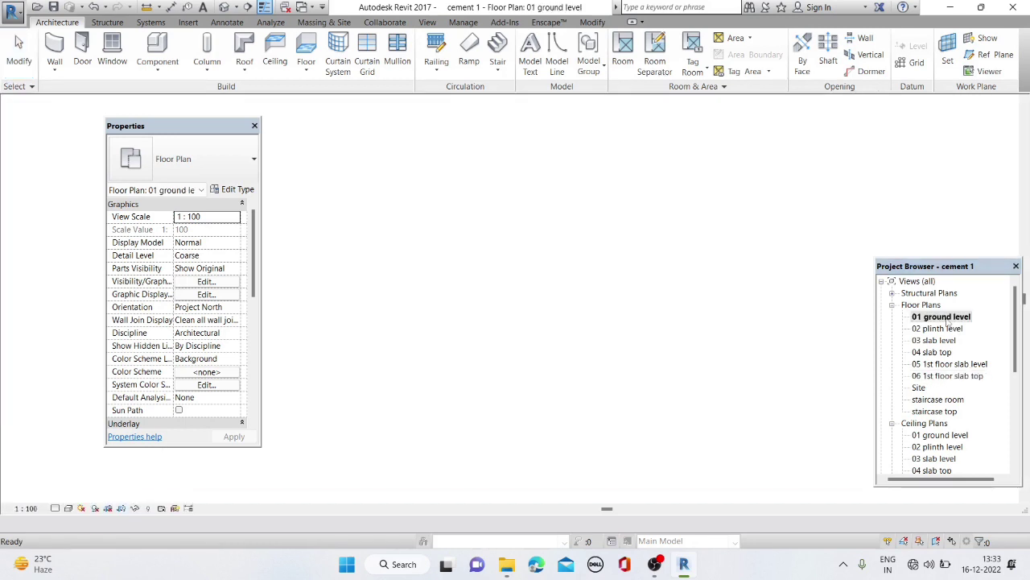
double_click(938, 329)
scroll(585, 362, up, 5)
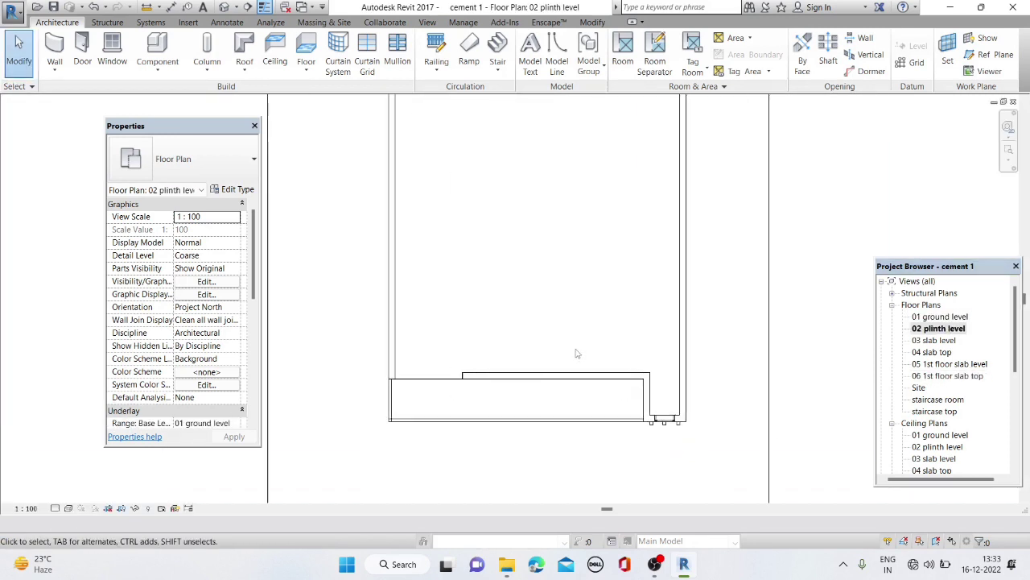
Open the Windows folder in lib_R16.rar and load the M_Casement 3x3 with Trim family
click(507, 563)
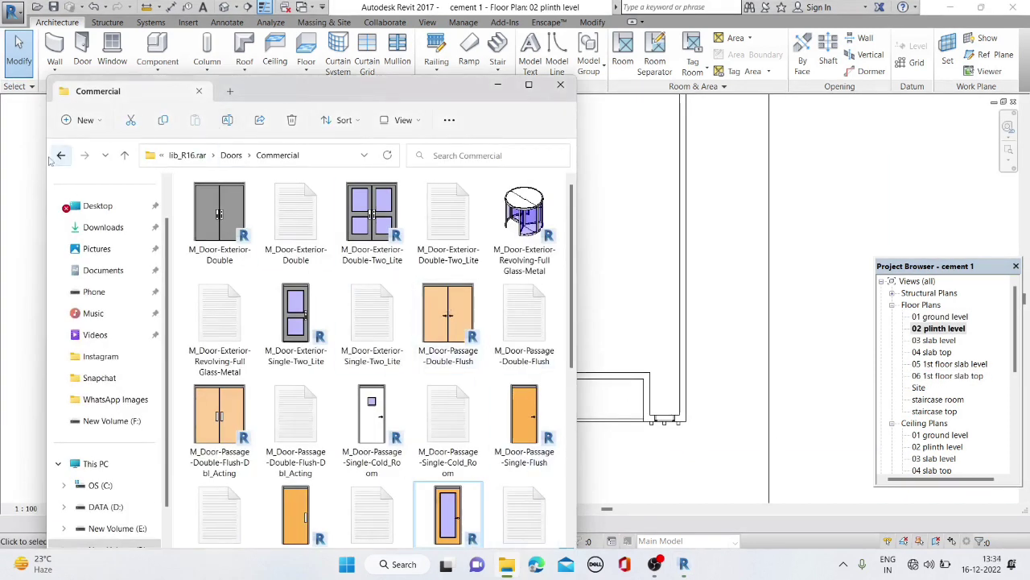
click(59, 156)
click(60, 155)
scroll(306, 483, down, 6)
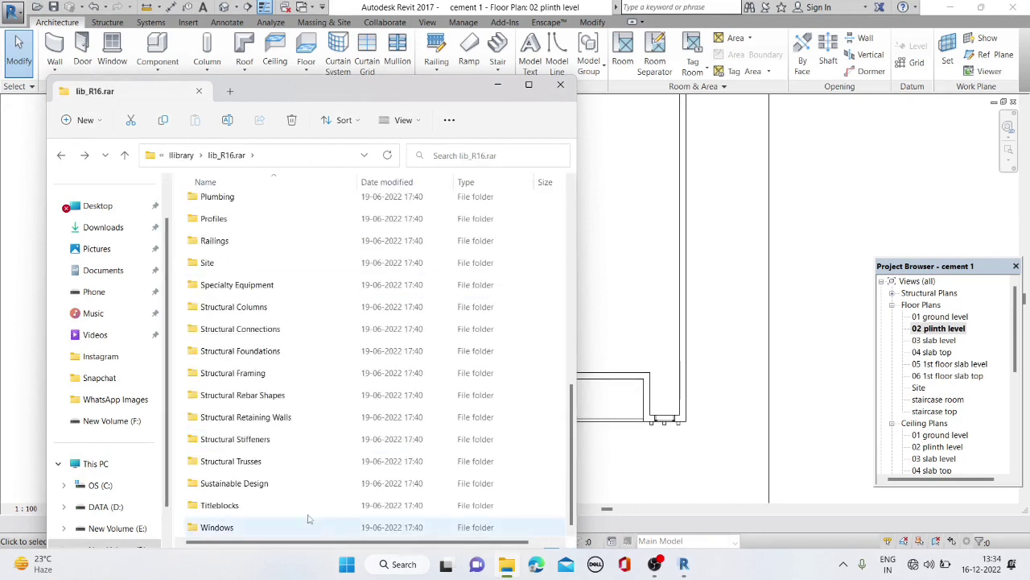
double_click(306, 527)
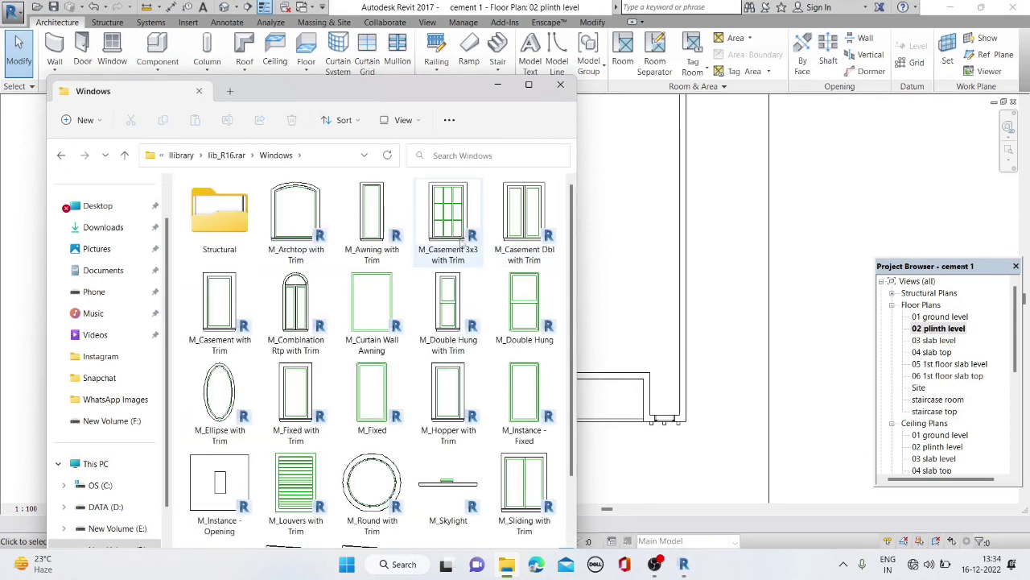
double_click(462, 245)
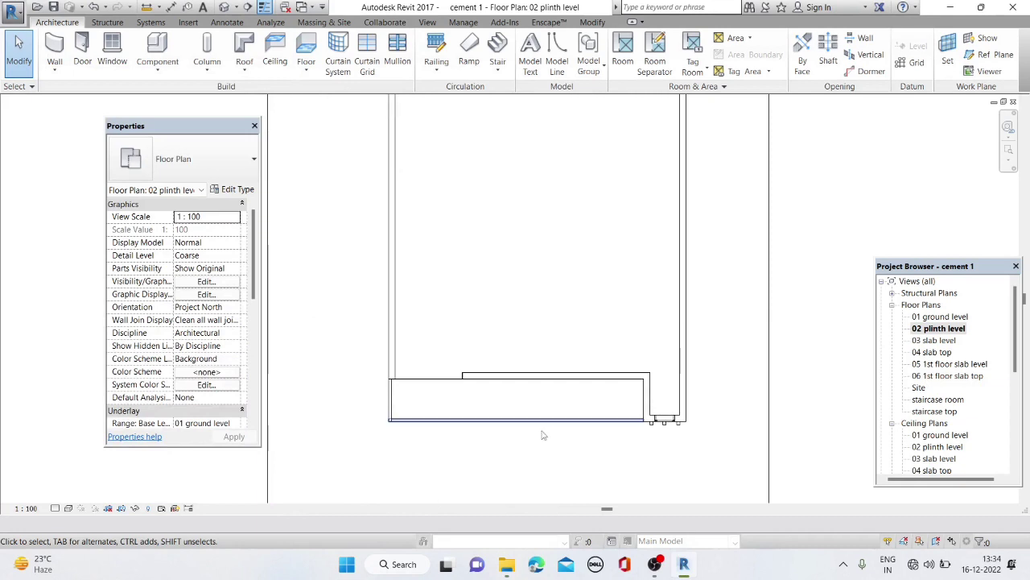
Start placing a loadable component, then bring the Windows library folder back up
click(157, 64)
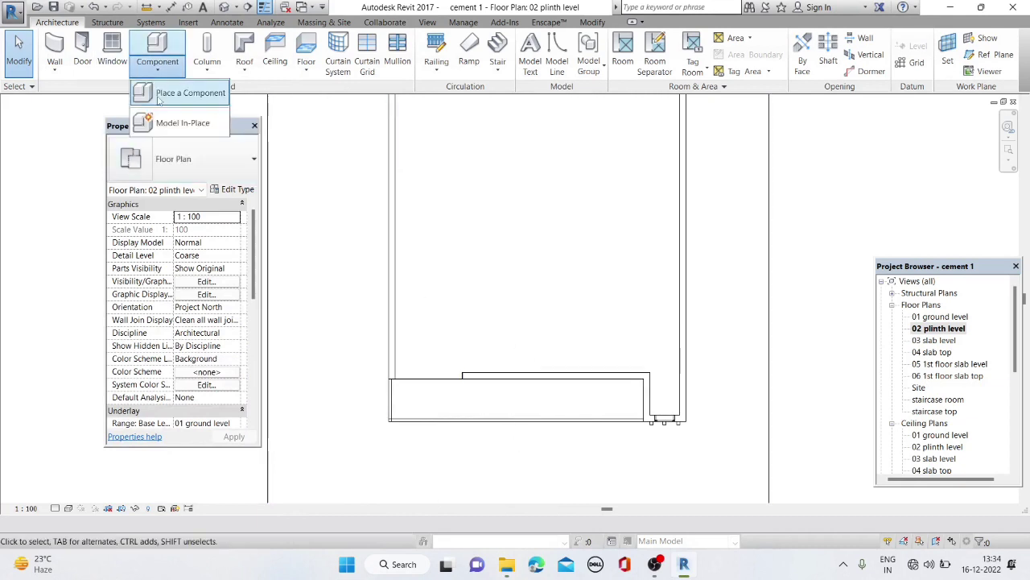
click(159, 95)
click(193, 159)
scroll(227, 402, down, 4)
scroll(227, 439, down, 1)
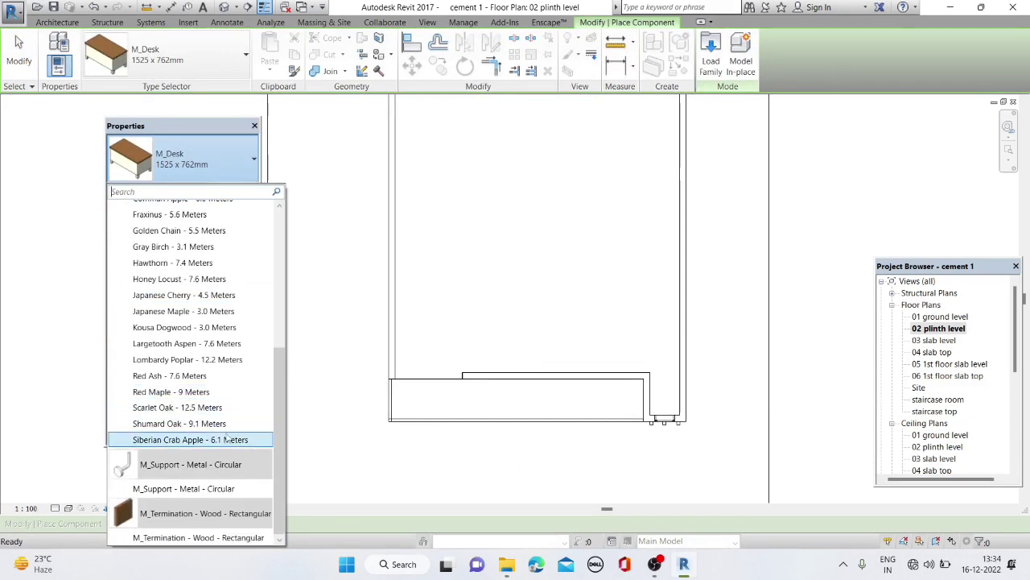
scroll(227, 439, up, 4)
click(507, 564)
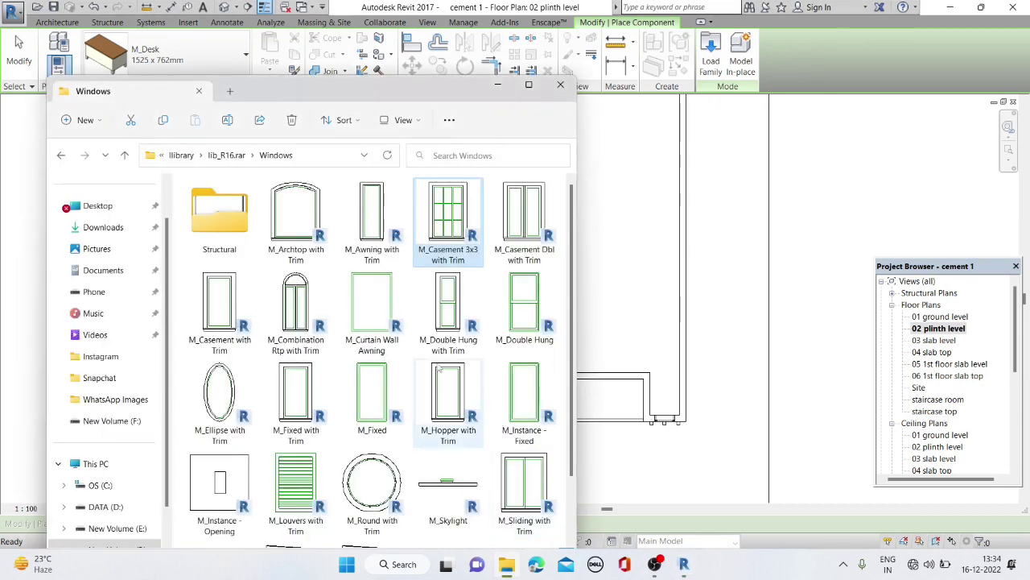
scroll(439, 369, down, 2)
Load the M_Sliding with Trim window and set its type width to 1400
drag(527, 427, 652, 455)
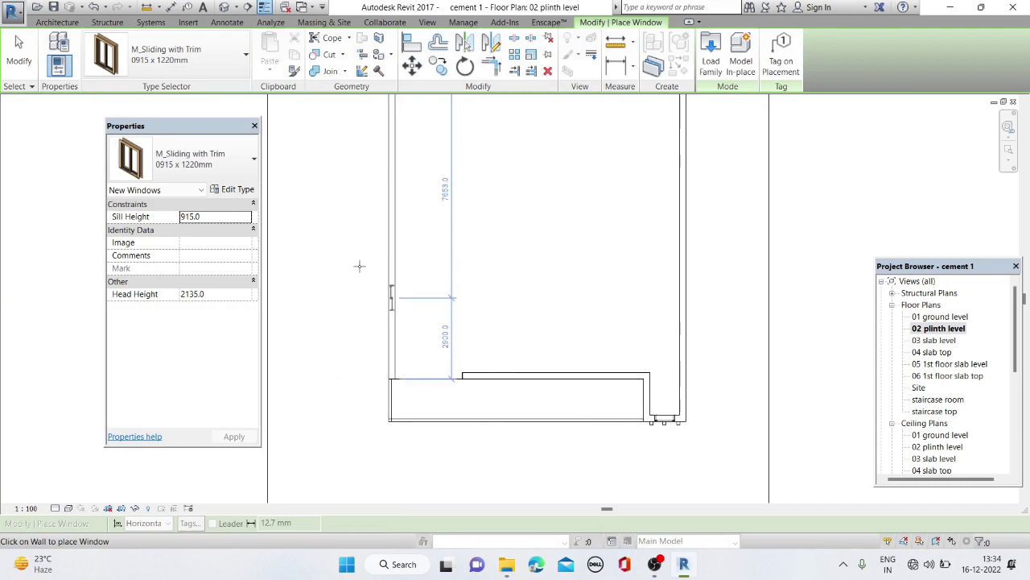
click(235, 189)
scroll(644, 293, down, 5)
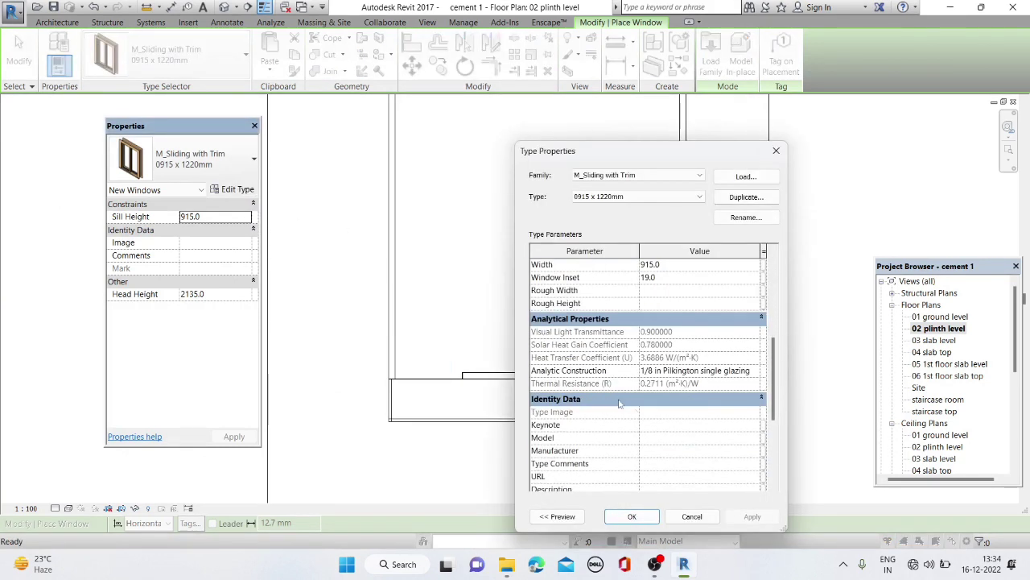
scroll(656, 330, up, 3)
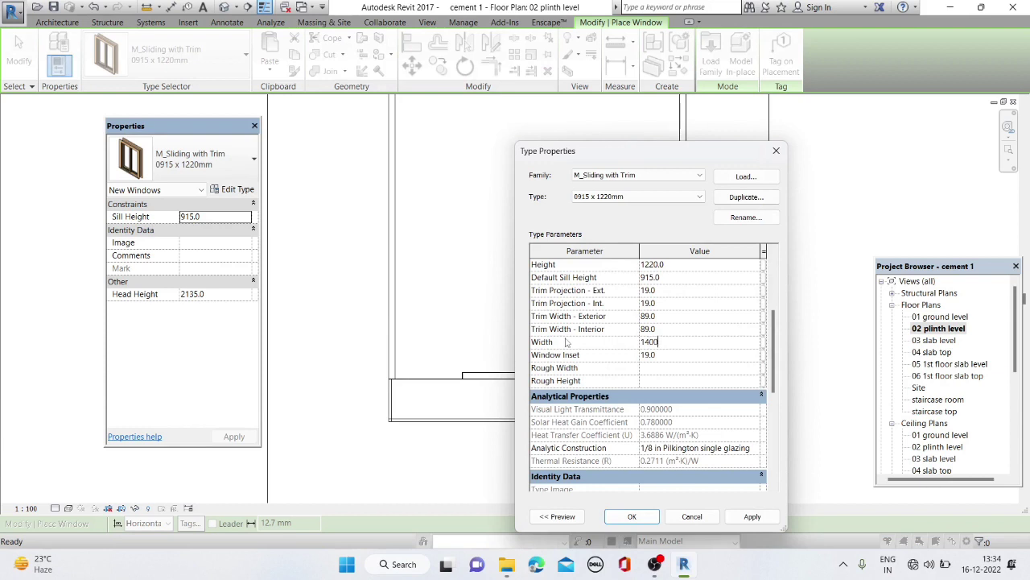
click(632, 516)
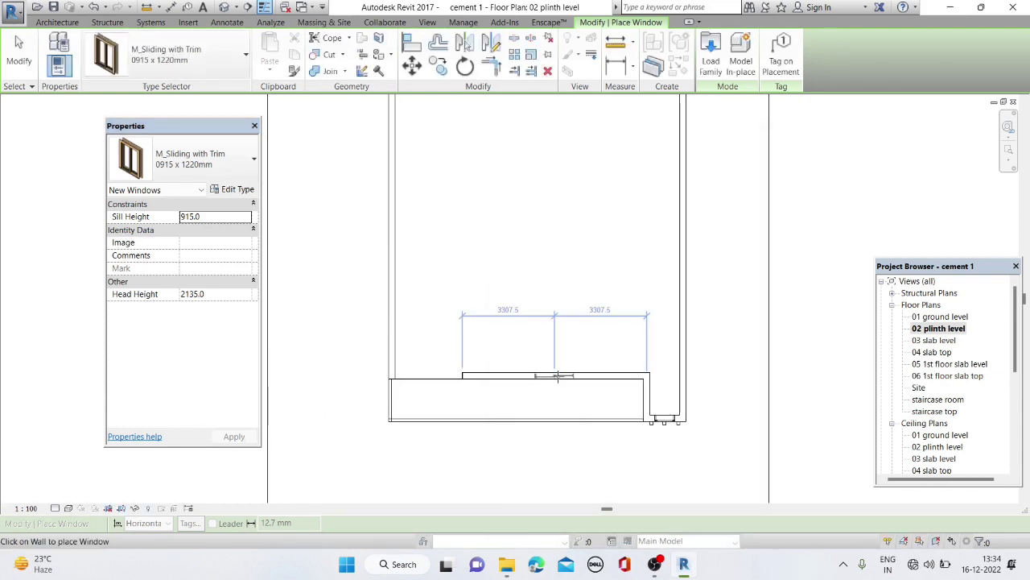
click(230, 192)
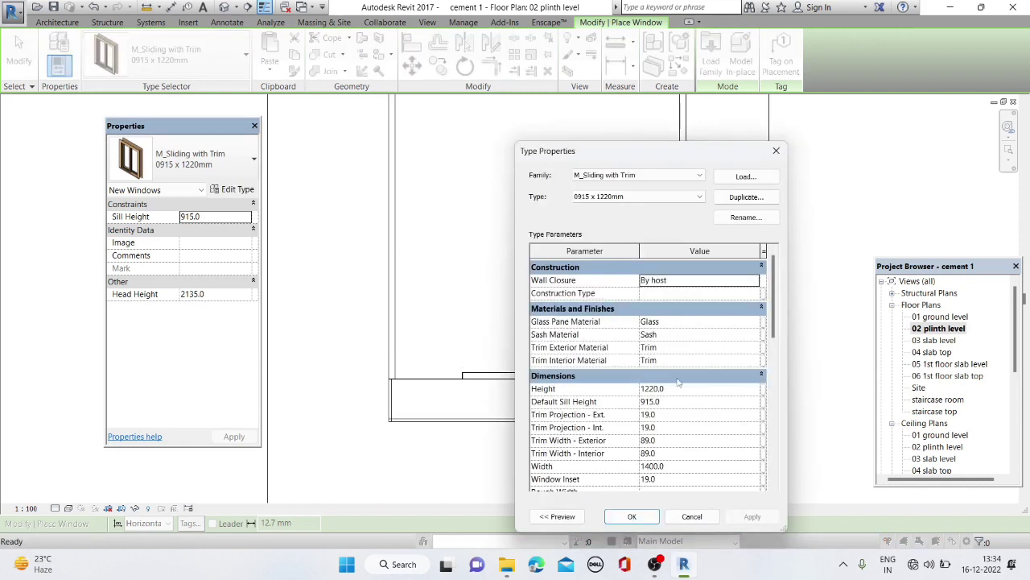
scroll(678, 384, down, 3)
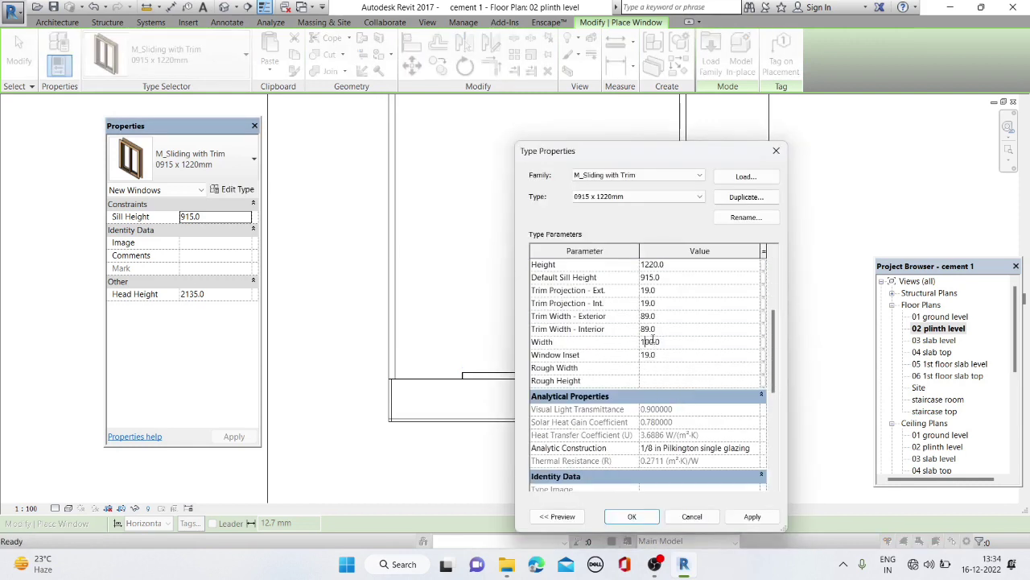
click(631, 513)
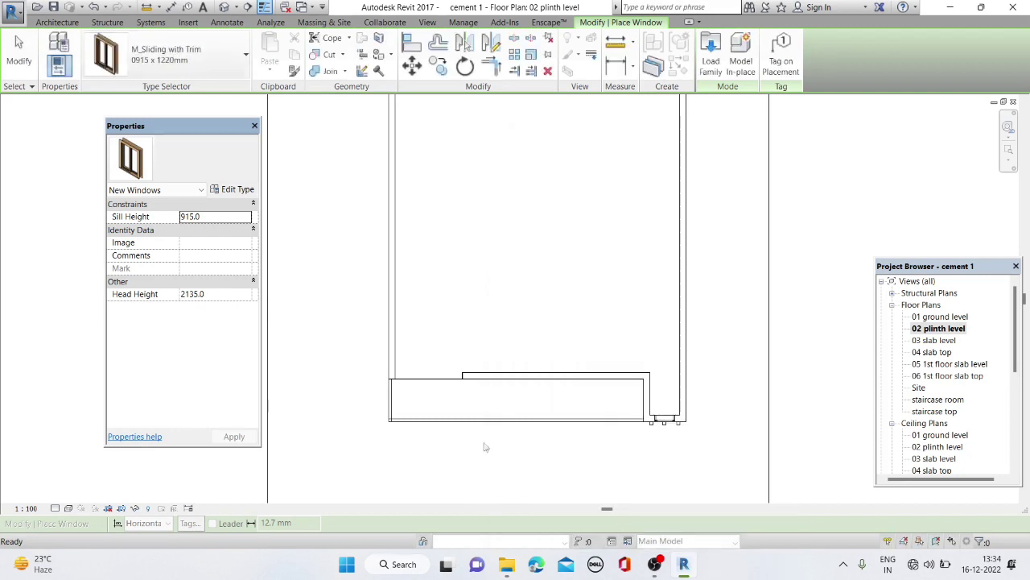
Place the sliding window in the plinth-level wall and check it in 3D
click(546, 373)
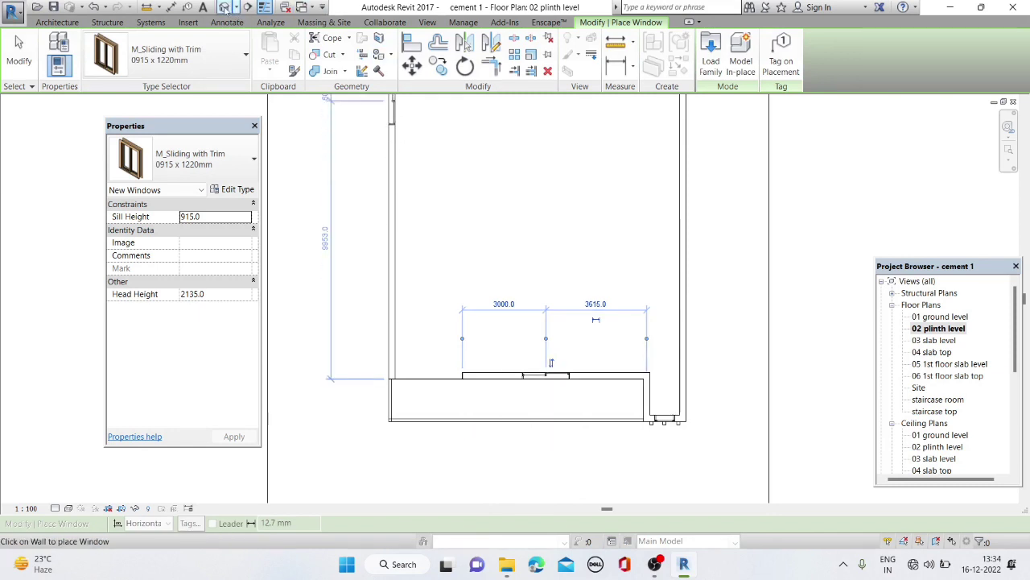
click(224, 7)
mouse_move(353, 364)
shift+middle_down()
mouse_move(468, 433)
mouse_move(439, 490)
mouse_move(380, 476)
mouse_move(367, 380)
shift+middle_up()
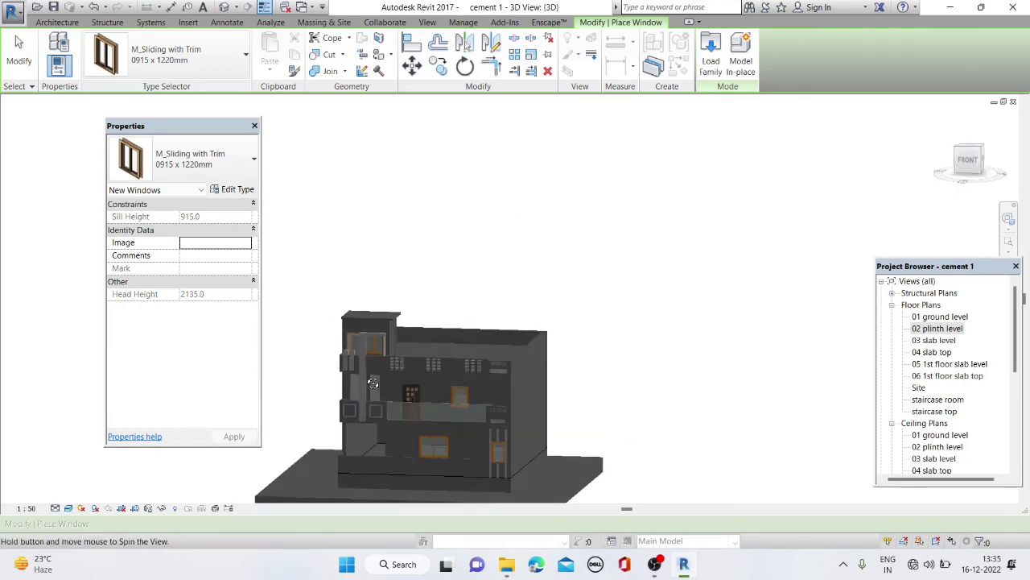
Stop placing windows and open the 01 ground level floor plan
key(Escape)
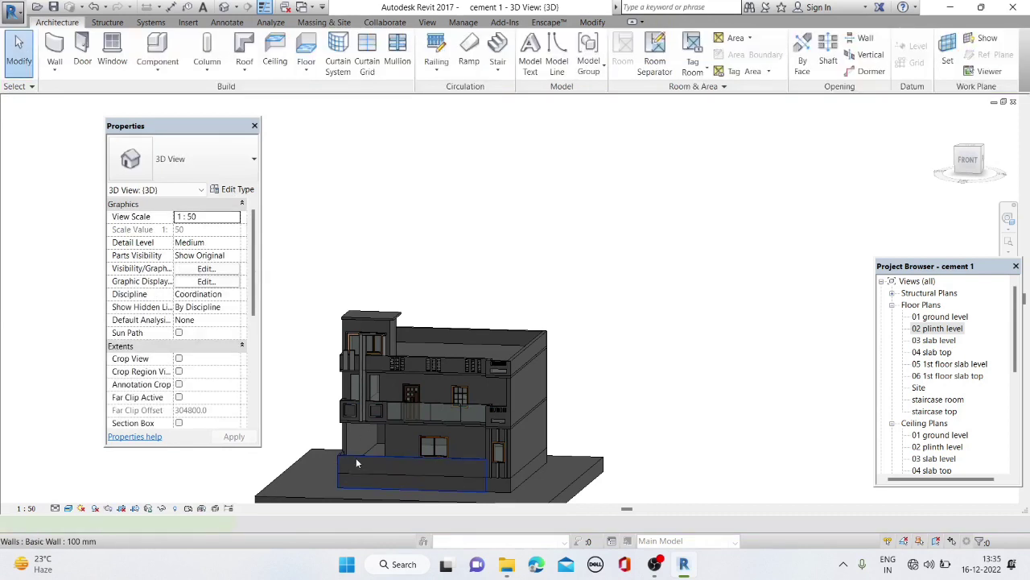
click(356, 463)
mouse_move(356, 463)
shift+middle_down()
mouse_move(364, 440)
mouse_move(352, 430)
shift+middle_up()
key(Escape)
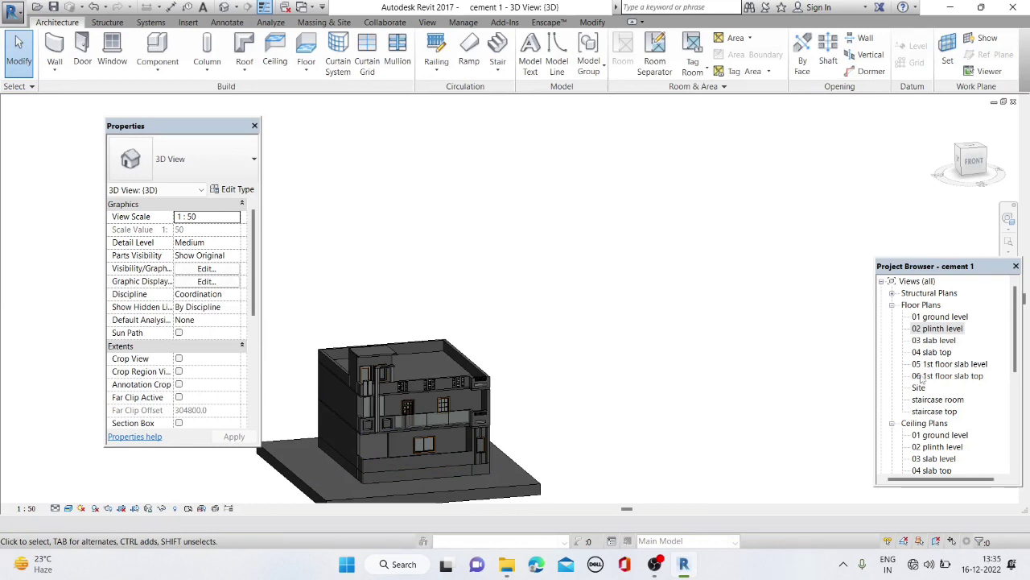
double_click(946, 317)
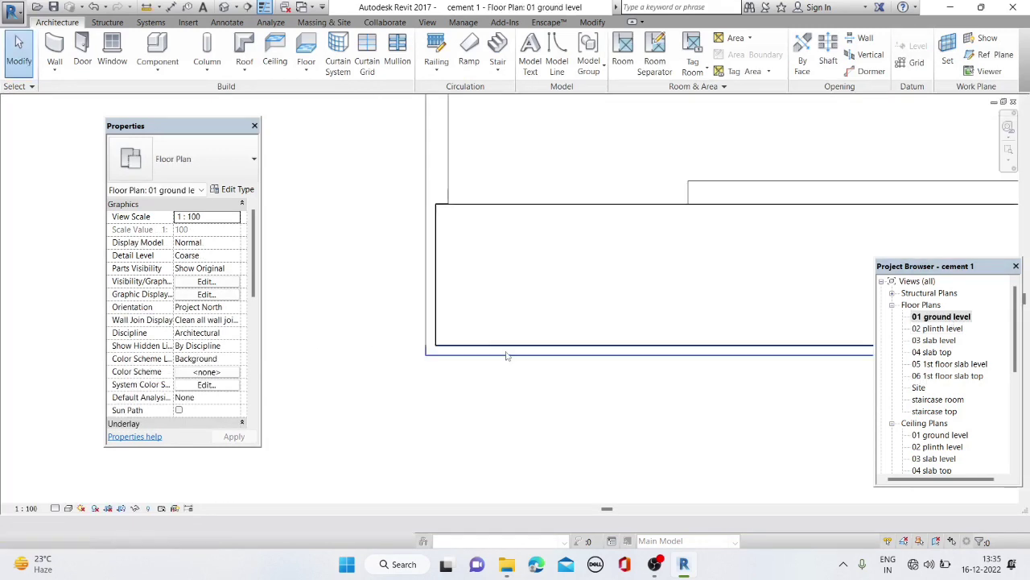
Load the SHUBHAM GATE.0006 family from the shubam city > Gate library folder
click(507, 566)
click(58, 154)
click(60, 154)
double_click(230, 227)
scroll(263, 332, down, 3)
scroll(248, 327, up, 2)
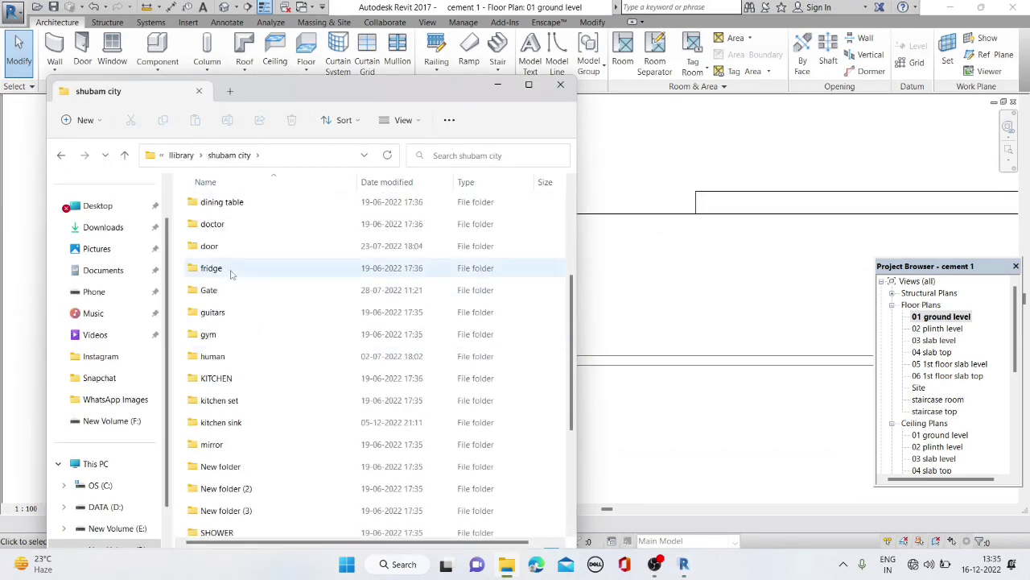
double_click(232, 291)
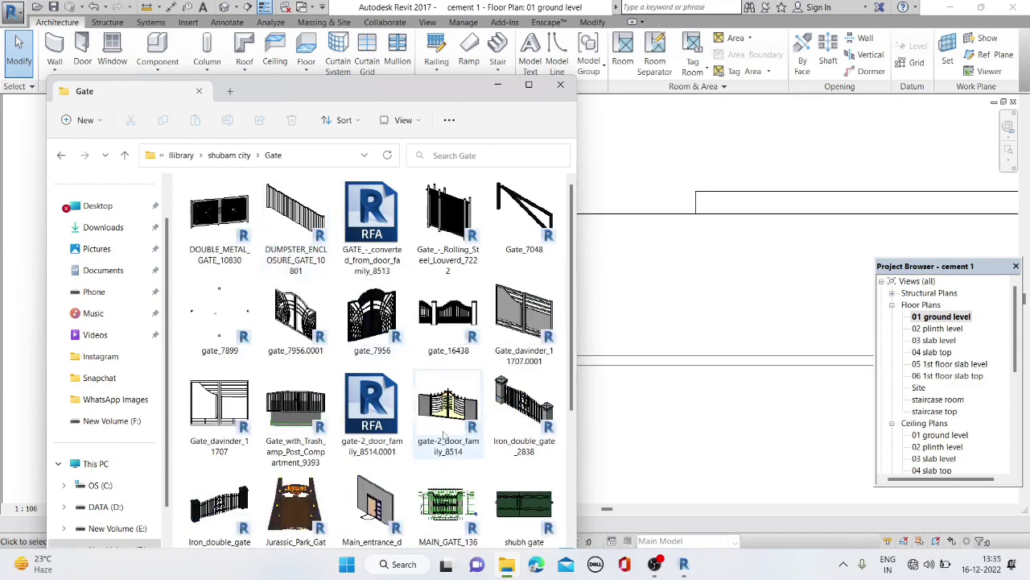
scroll(443, 402, down, 1)
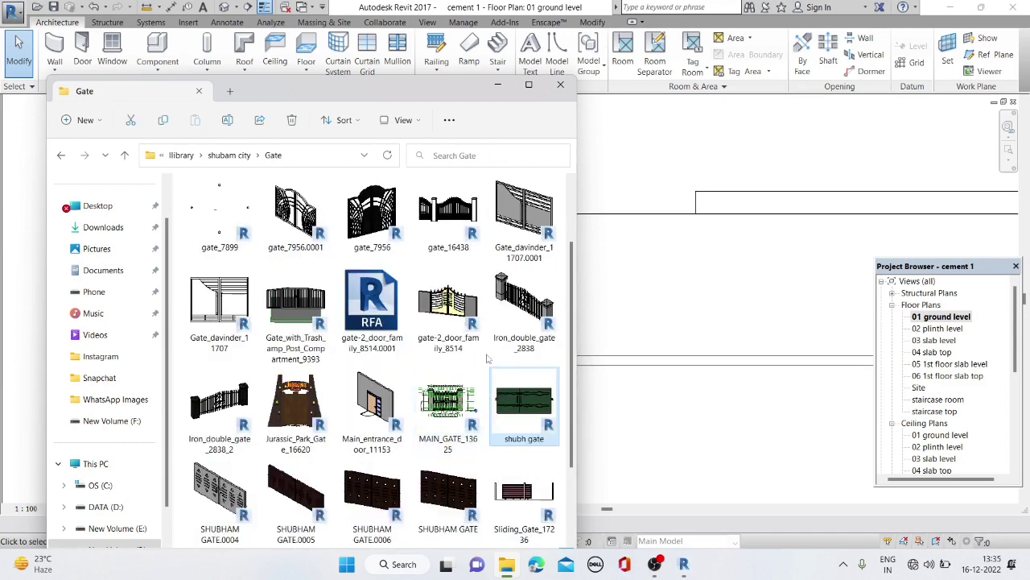
click(372, 491)
drag(688, 462, 691, 463)
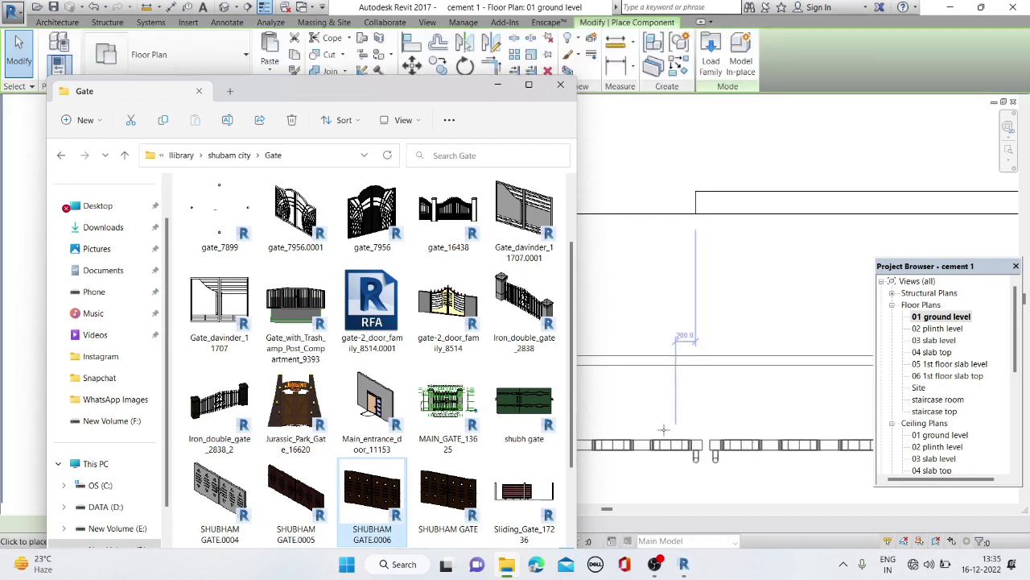
Place the gate at the front low wall and check it in 3D
scroll(459, 357, down, 2)
scroll(453, 362, up, 2)
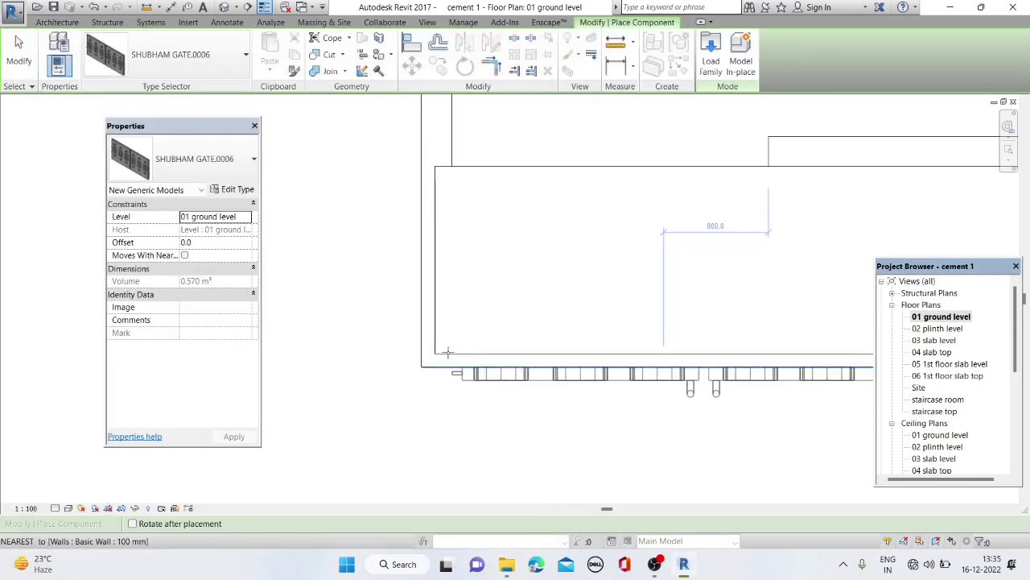
scroll(385, 344, down, 2)
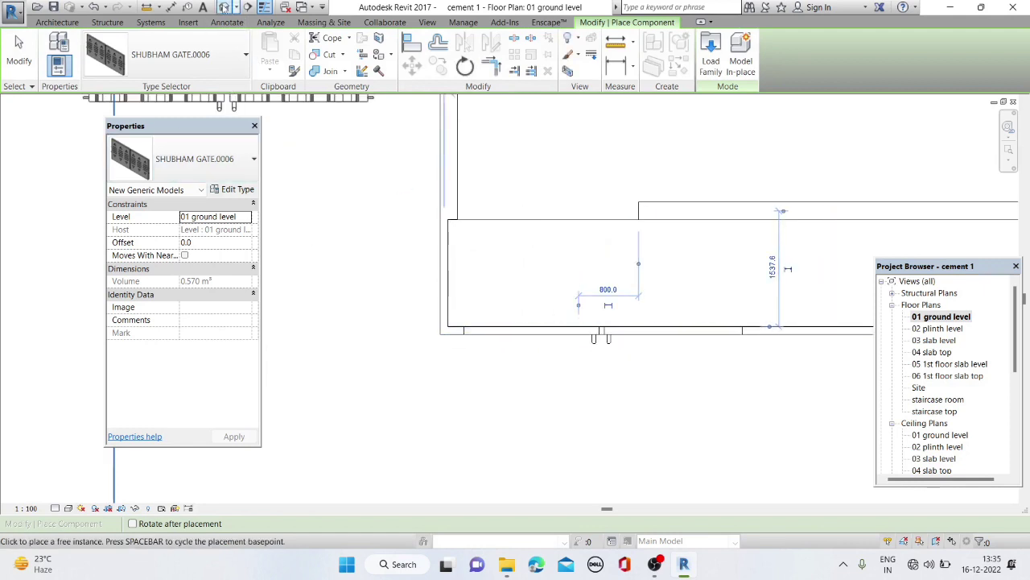
click(223, 7)
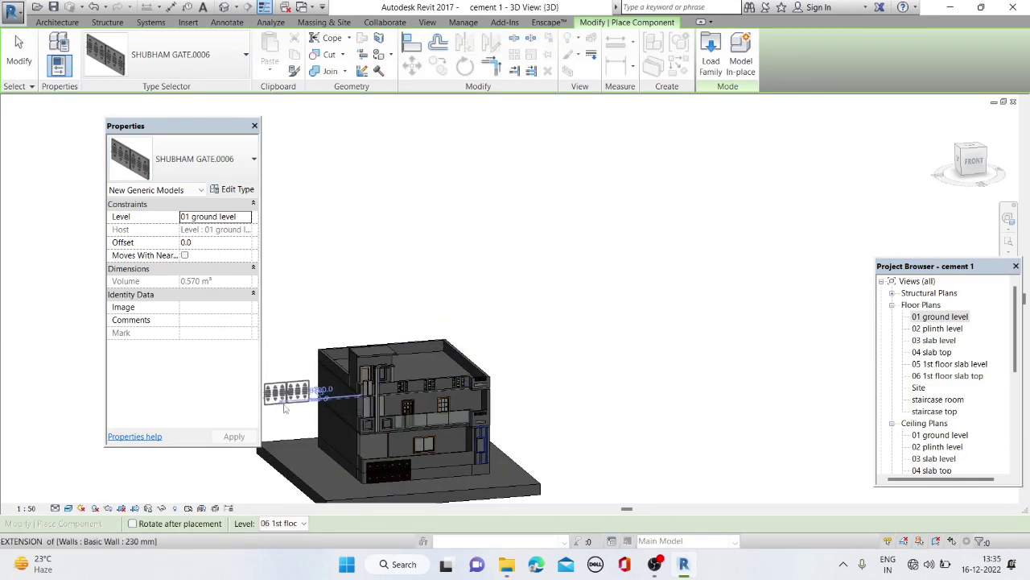
key(Escape)
right_click(455, 273)
click(465, 276)
Select the gate and the wall behind it, then switch to a straight front view
click(372, 476)
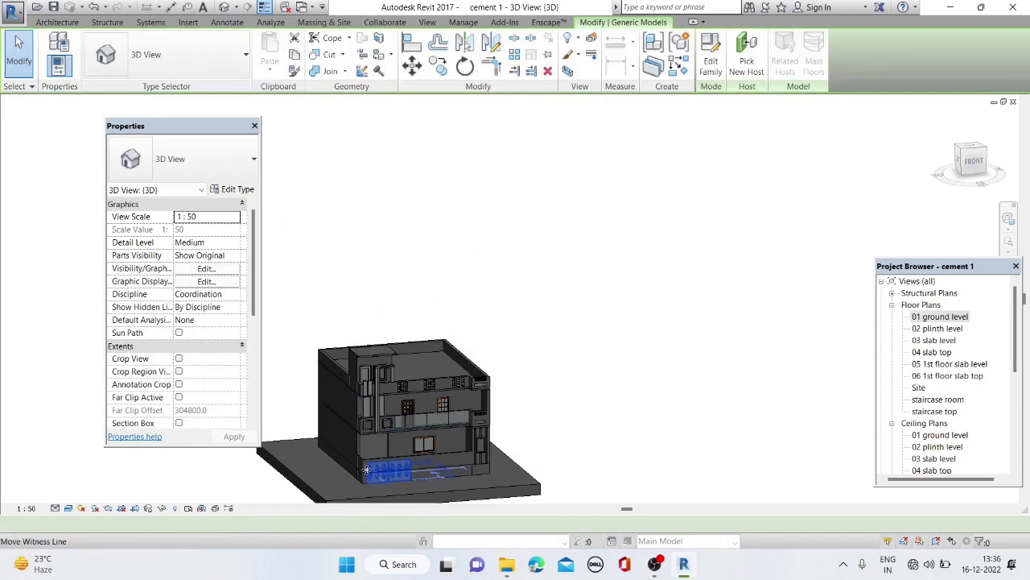
click(386, 472)
scroll(387, 472, up, 3)
scroll(386, 472, down, 3)
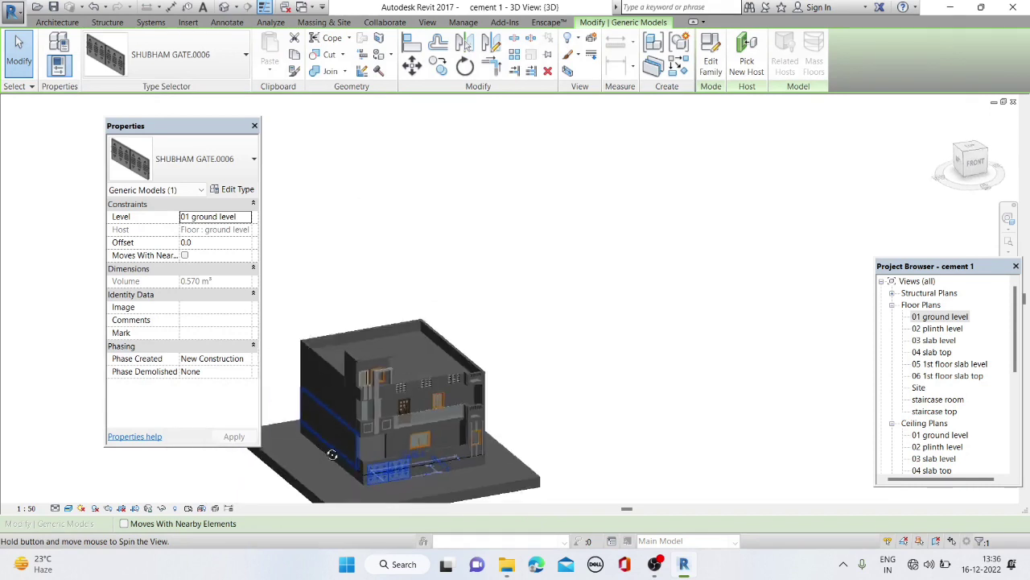
scroll(400, 478, up, 1)
scroll(400, 478, up, 2)
scroll(386, 459, up, 2)
scroll(368, 410, up, 1)
click(368, 410)
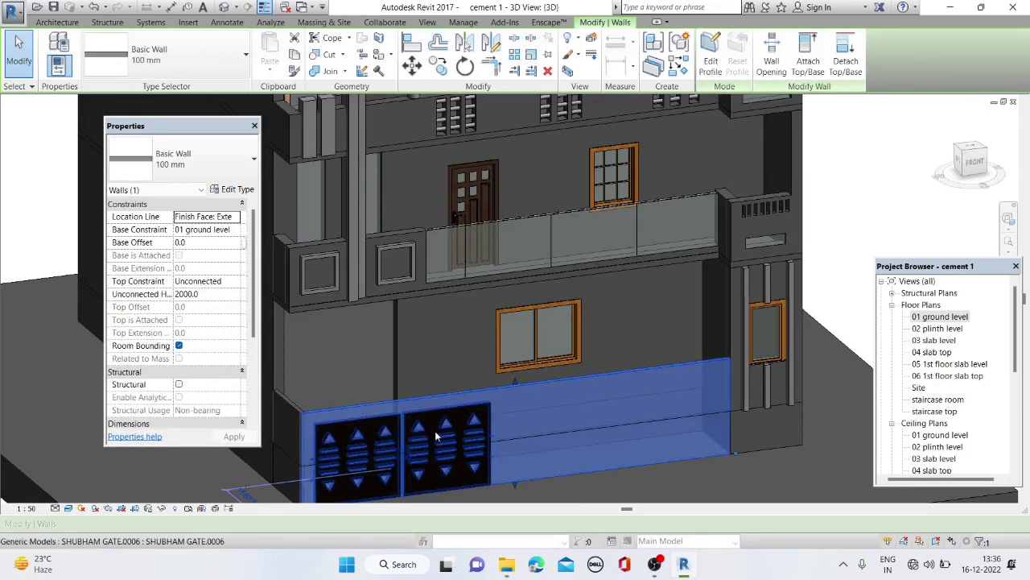
scroll(300, 449, down, 2)
scroll(343, 438, down, 1)
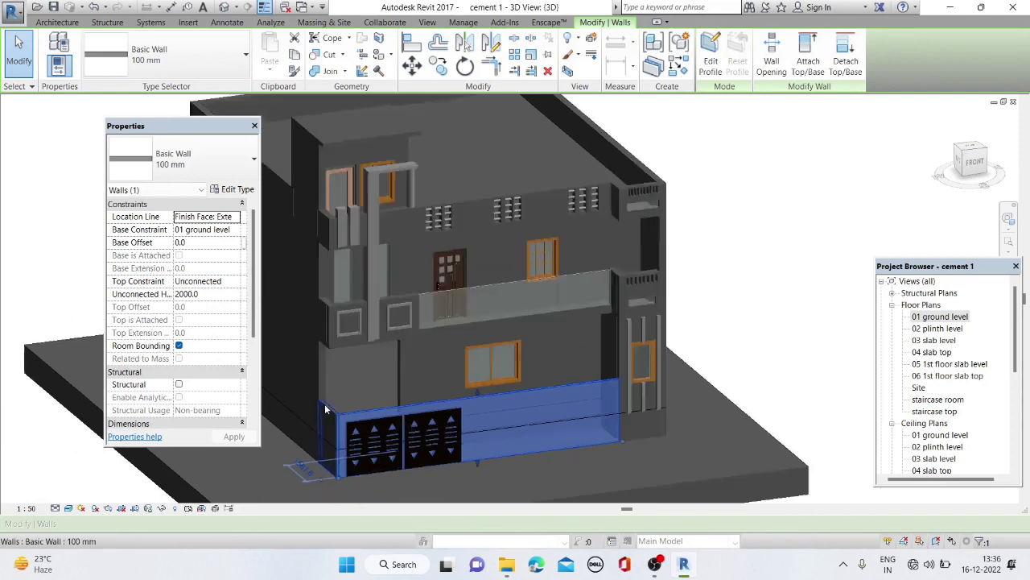
scroll(342, 438, down, 2)
scroll(343, 438, down, 1)
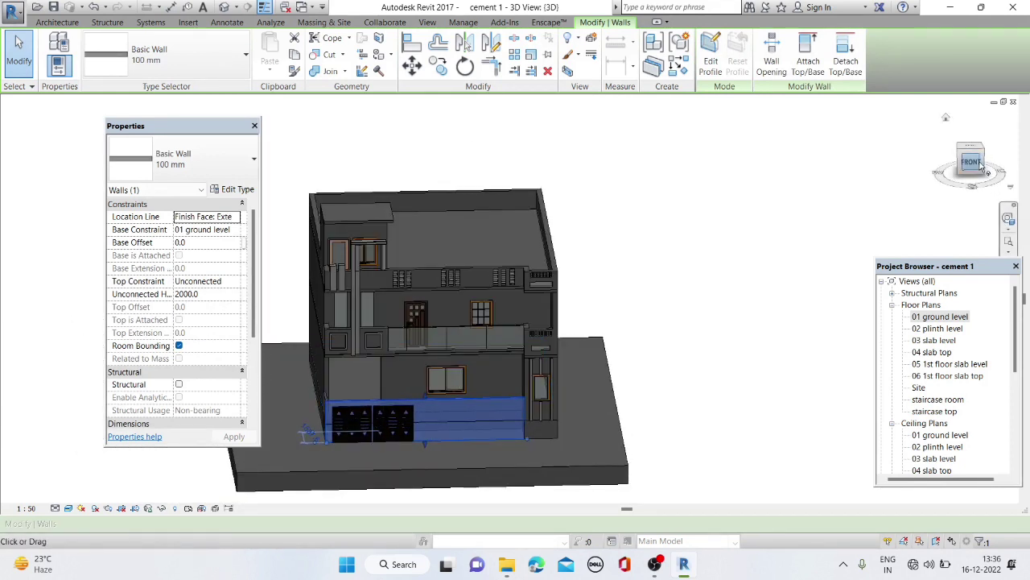
click(974, 163)
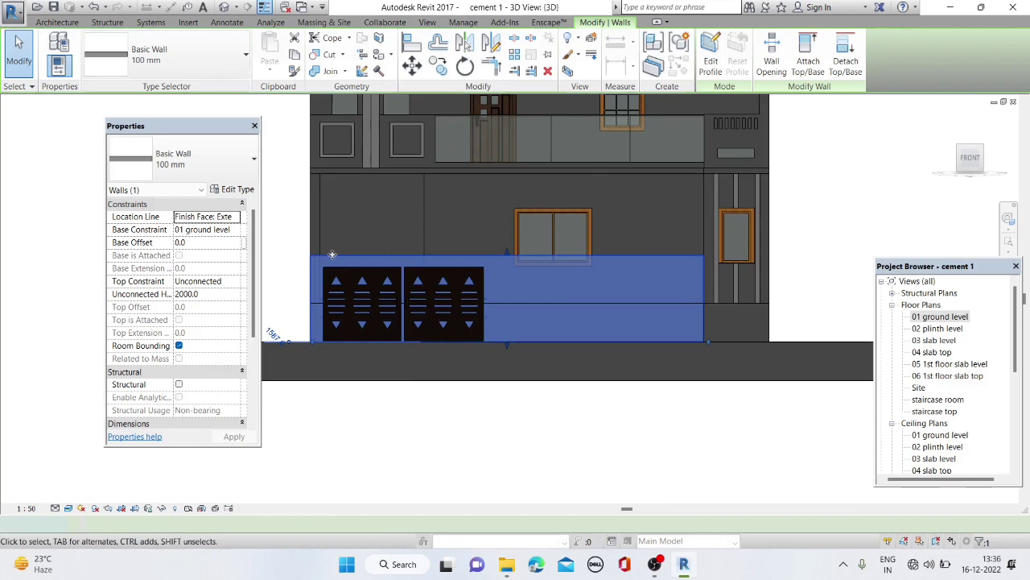
Edit the wall profile: align an edge to the gate's right side and lower the top edge there
double_click(332, 255)
click(498, 318)
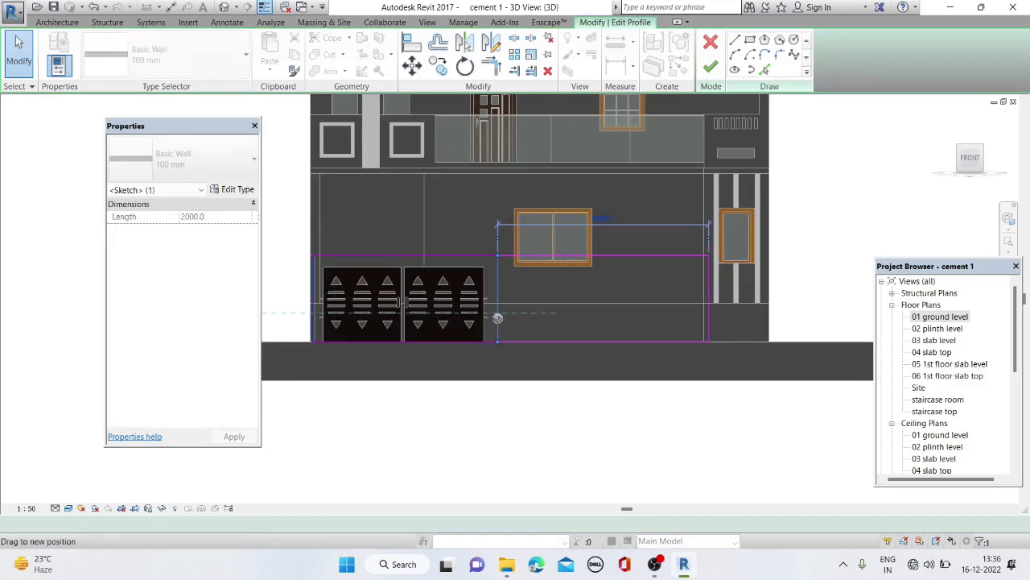
drag(498, 318, 494, 315)
click(824, 532)
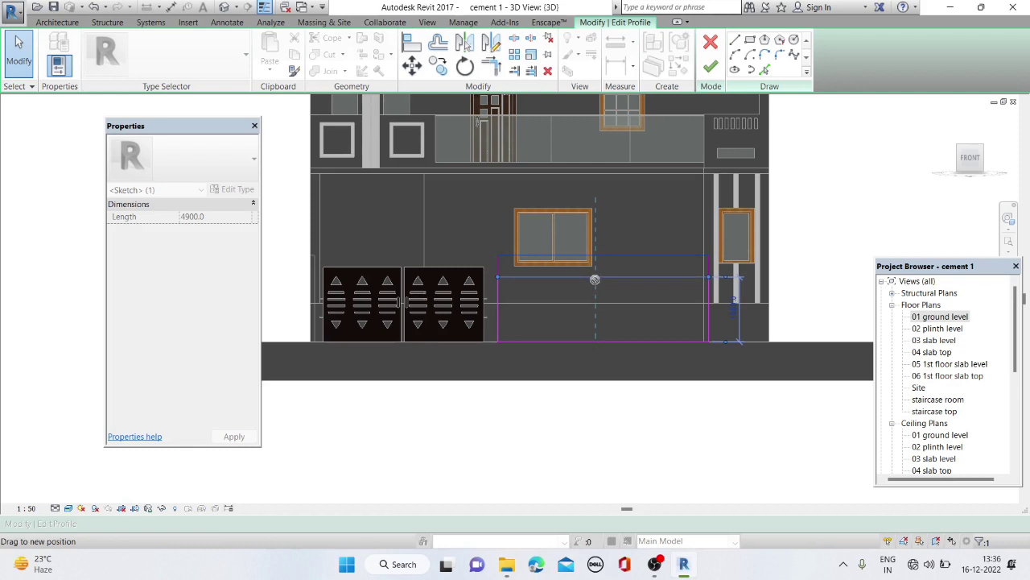
drag(595, 279, 594, 278)
click(802, 533)
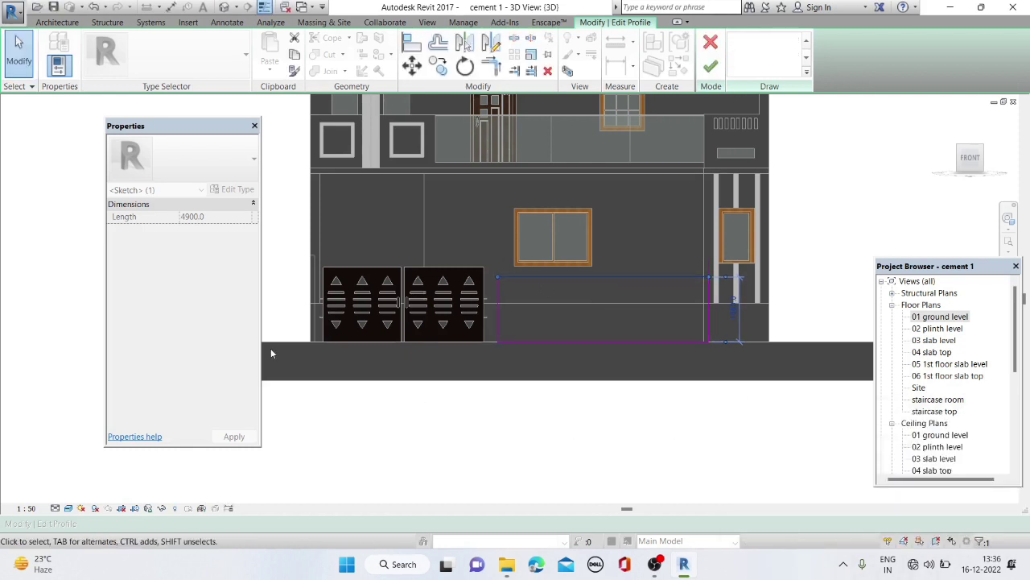
click(710, 68)
Lower the wall left of the gate and open the 01 ground level plan
mouse_move(451, 386)
shift+middle_down()
mouse_move(297, 429)
mouse_move(297, 417)
mouse_move(434, 339)
shift+middle_up()
key(Escape)
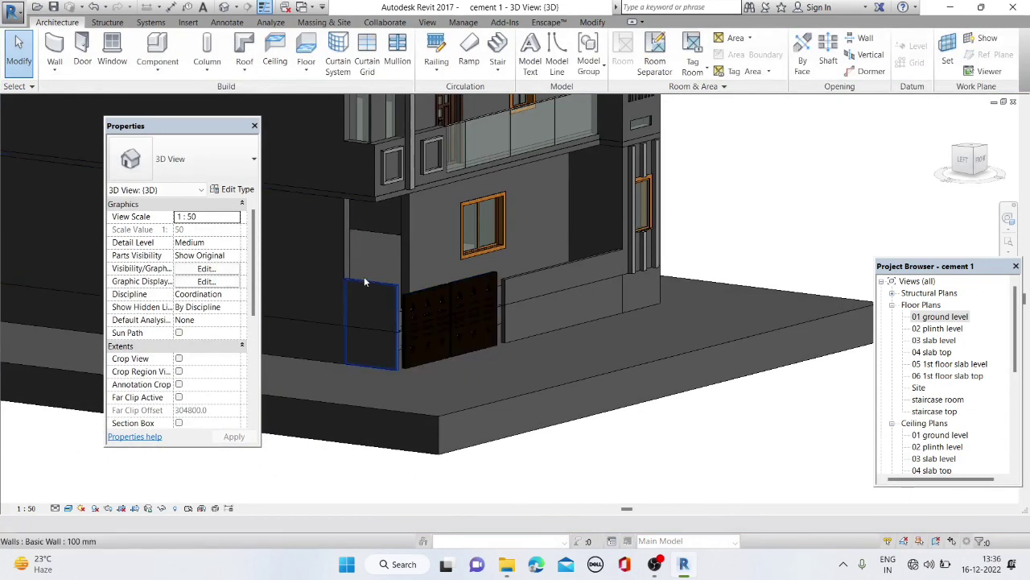
click(370, 285)
drag(370, 285, 371, 302)
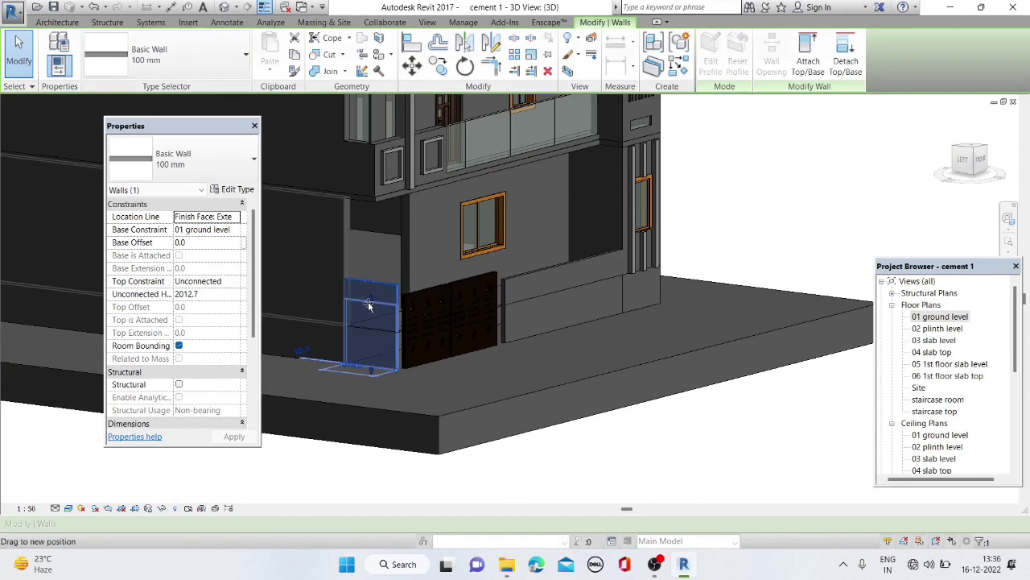
mouse_move(370, 302)
shift+middle_down()
mouse_move(414, 323)
mouse_move(292, 426)
mouse_move(422, 301)
shift+middle_up()
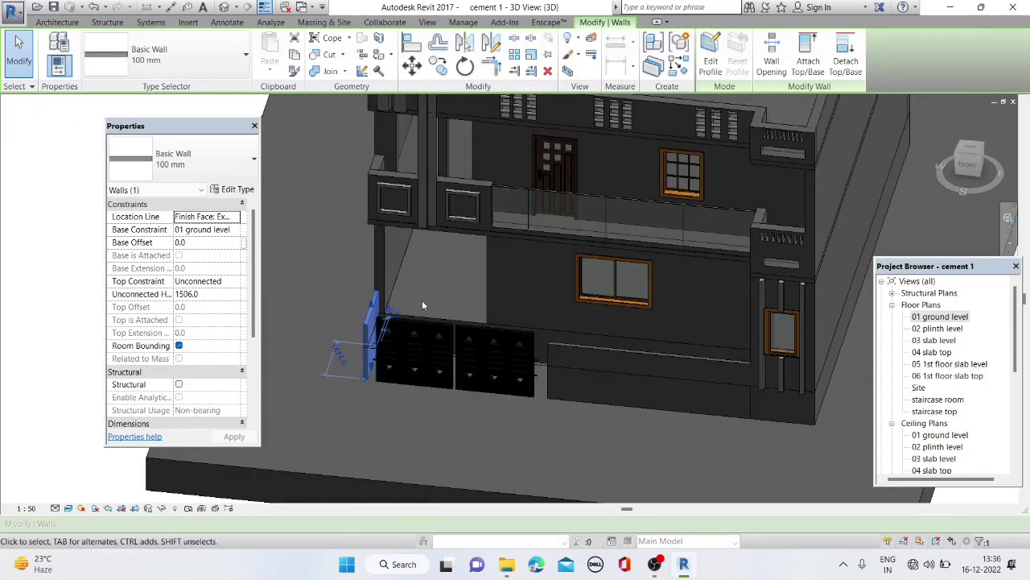
double_click(926, 317)
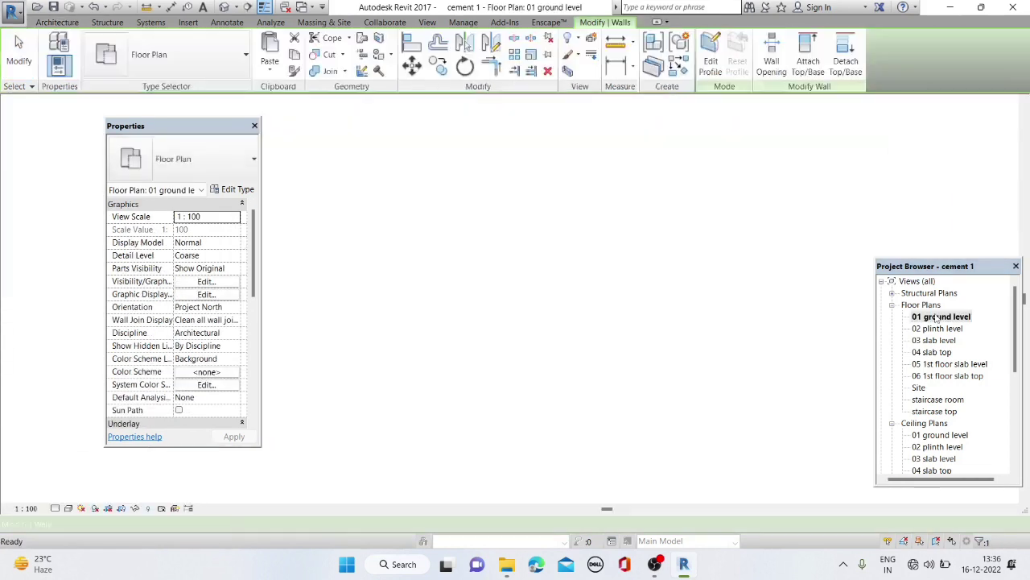
Deselect the wall and start a new Model In-Place element from Component on the ground level plan
scroll(348, 280, up, 1)
scroll(384, 313, up, 1)
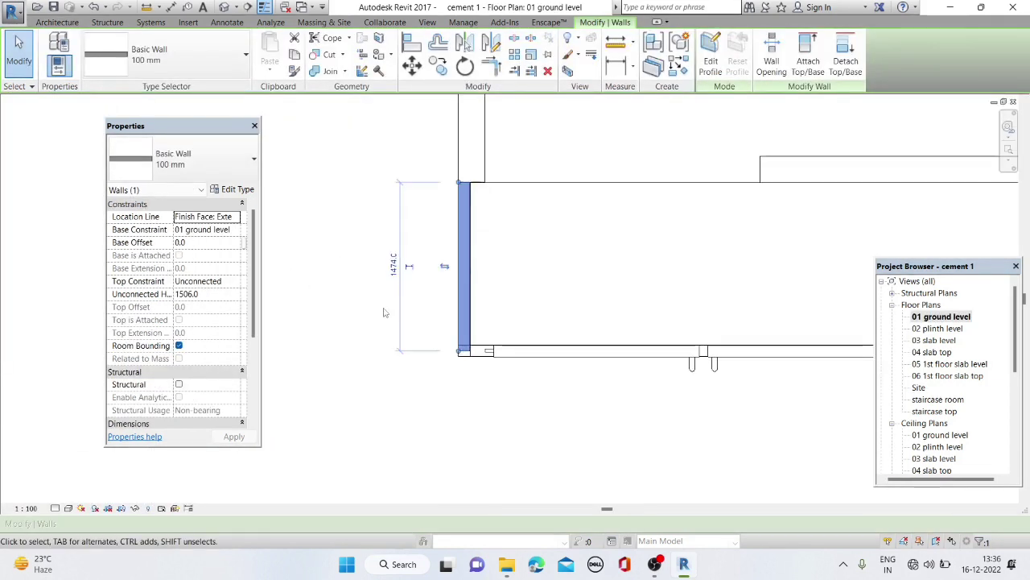
click(351, 267)
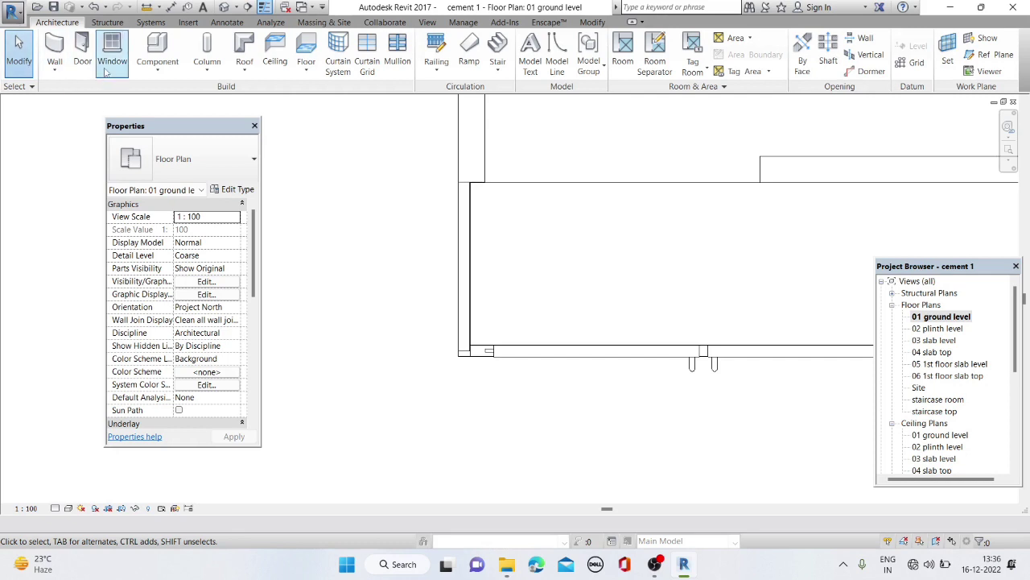
click(157, 70)
click(177, 115)
scroll(468, 257, down, 2)
scroll(465, 264, down, 1)
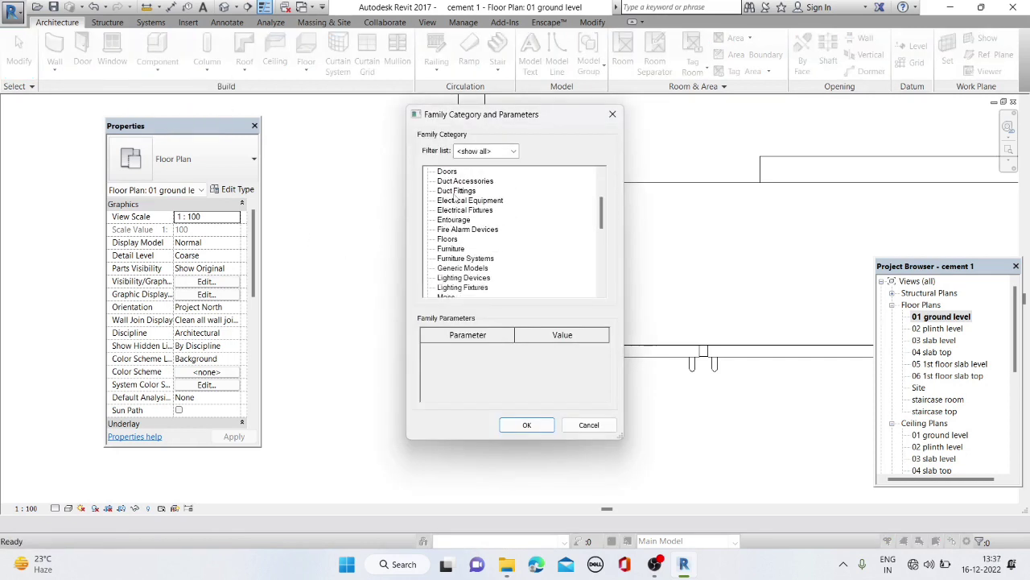
Create a Generic Models in-place family with the default name on the ground level work plane
click(526, 424)
click(651, 373)
click(793, 50)
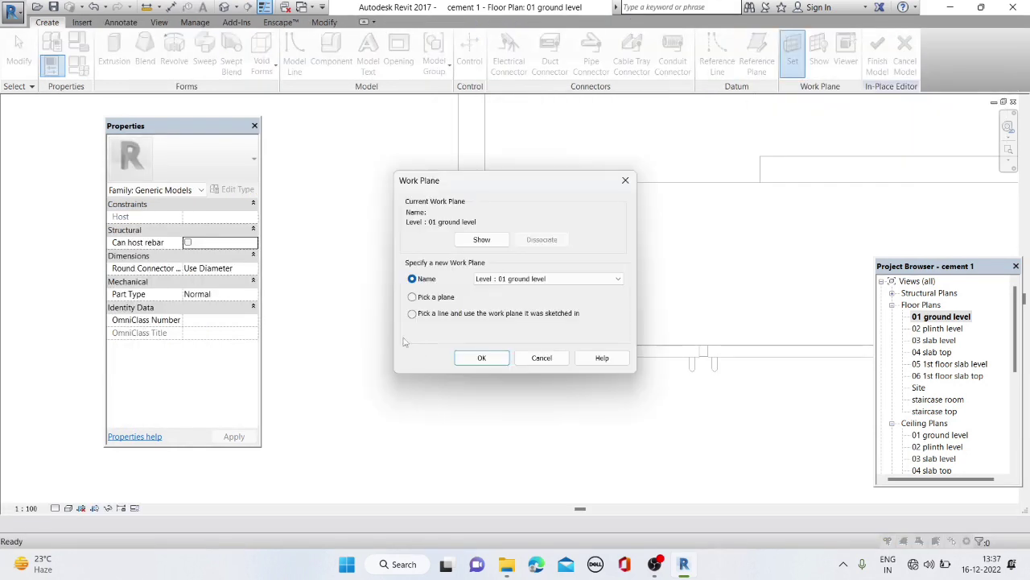
click(481, 357)
Sketch a rectangular extrusion profile for the post at the wall corner
click(114, 50)
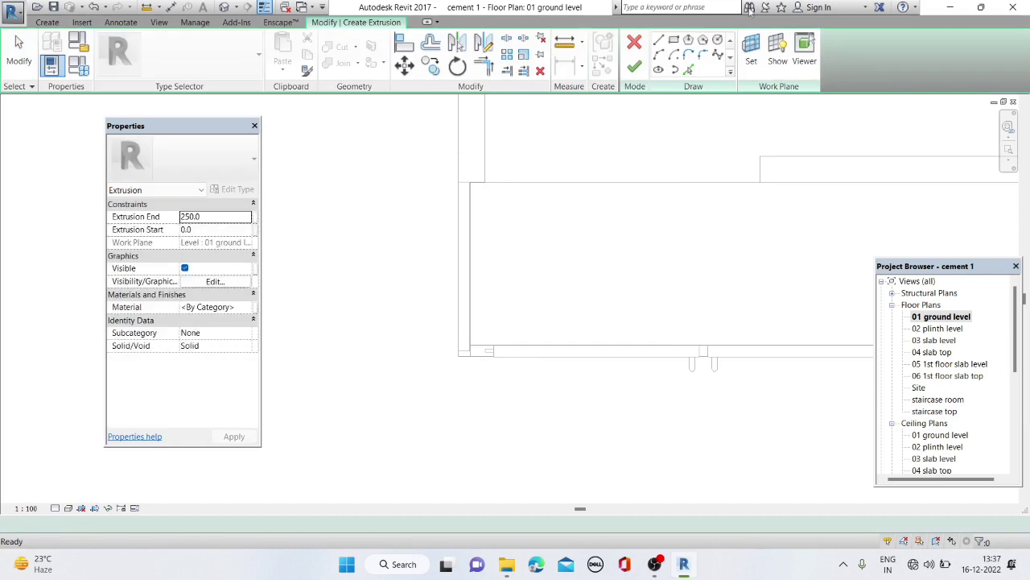
click(674, 40)
scroll(474, 361, up, 2)
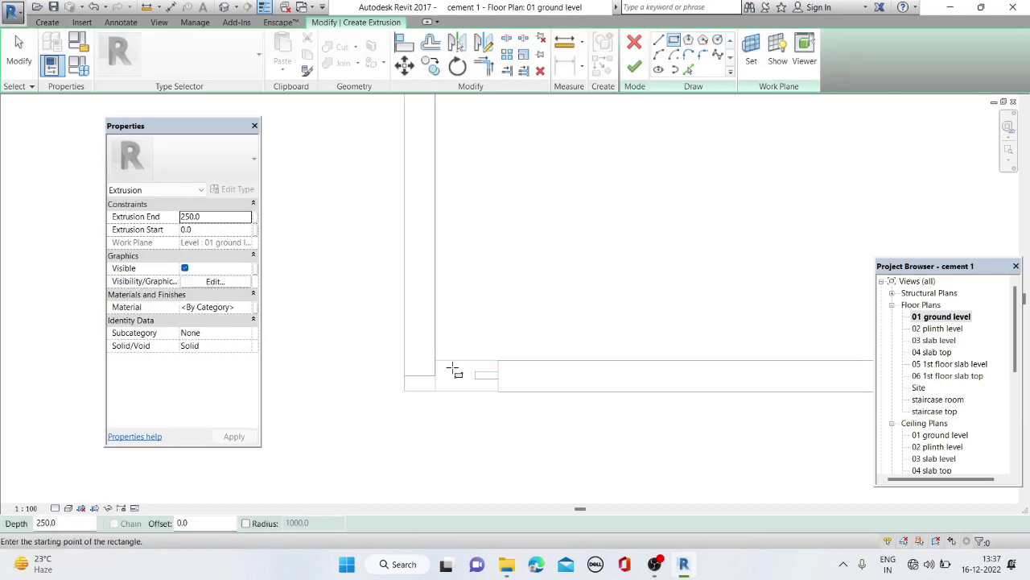
click(435, 361)
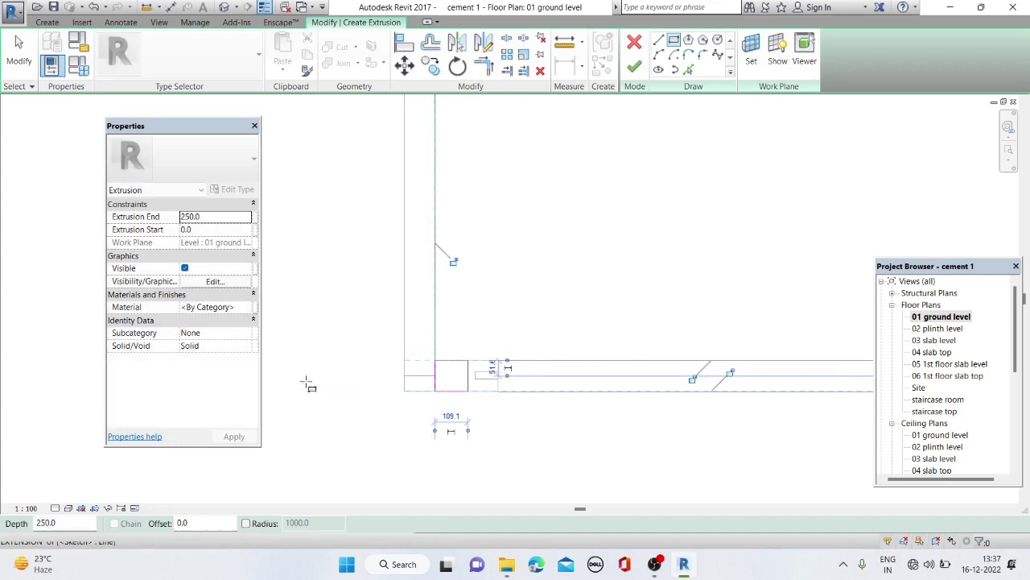
key(Escape)
key(Escape)
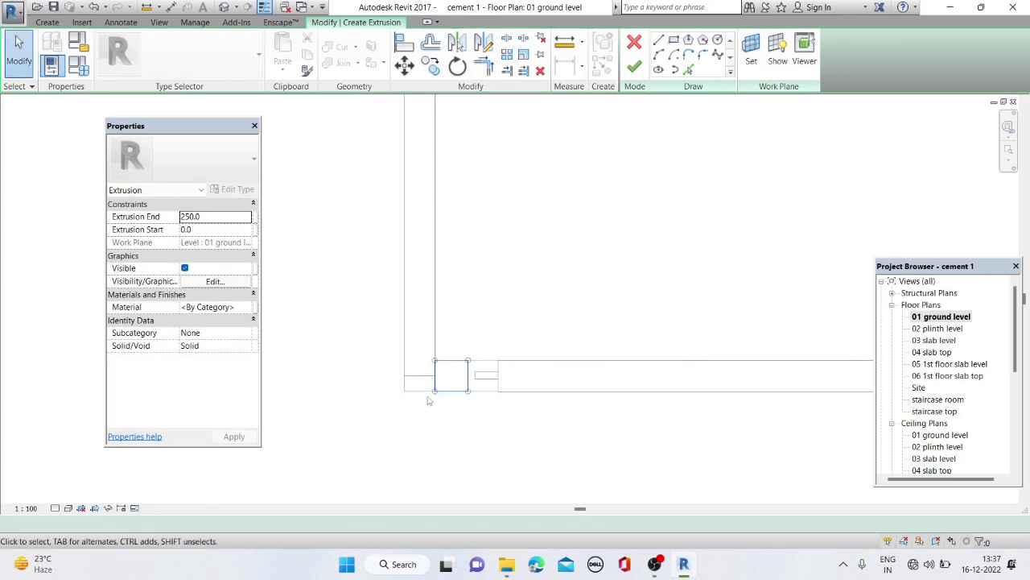
click(433, 390)
Copy the post rectangle 3980 along the wall and finish the extrusion sketch
click(431, 66)
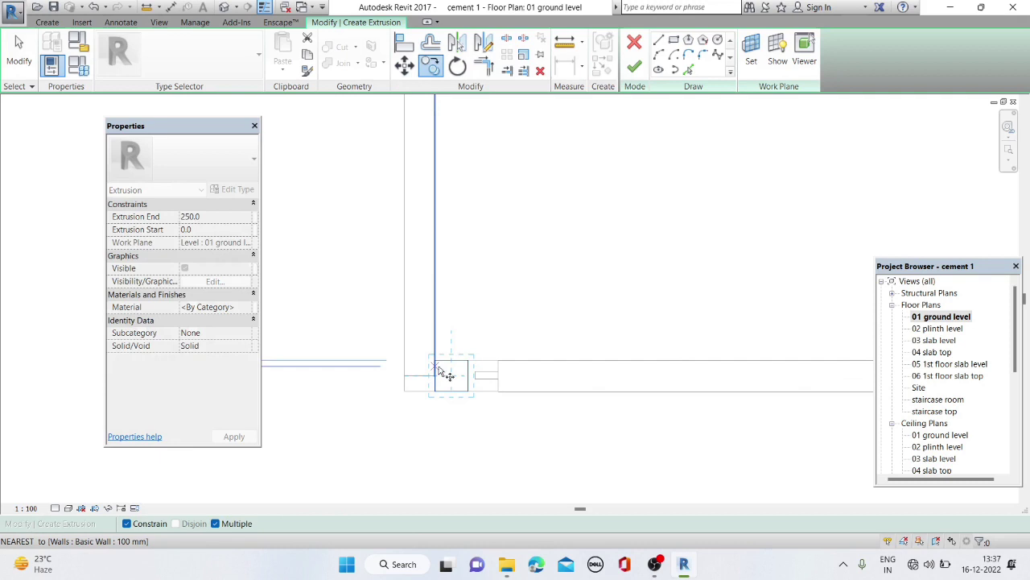
click(409, 354)
scroll(727, 329, up, 2)
scroll(732, 350, up, 1)
scroll(387, 357, down, 3)
scroll(513, 349, up, 4)
scroll(596, 355, up, 2)
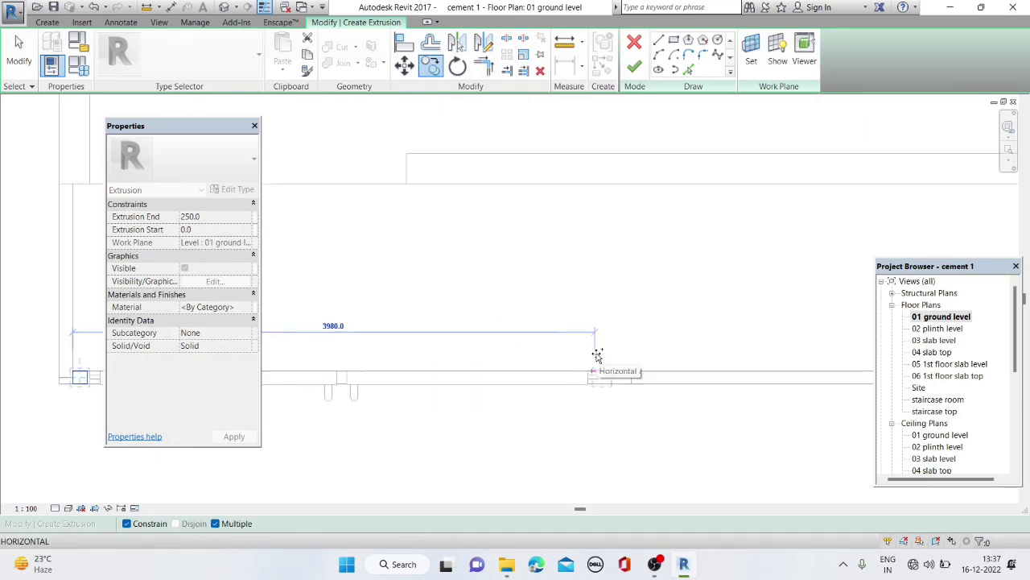
click(581, 354)
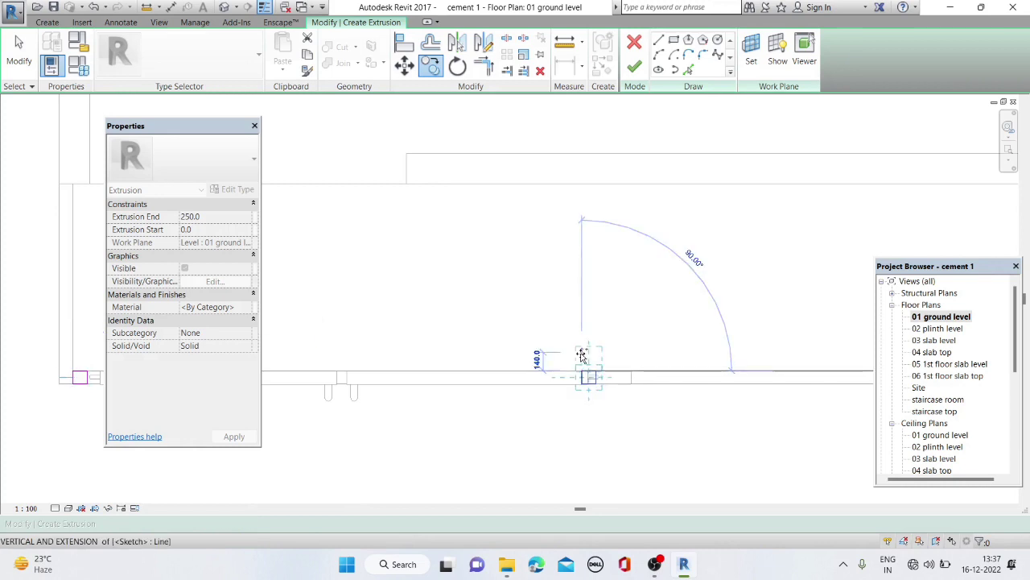
key(Escape)
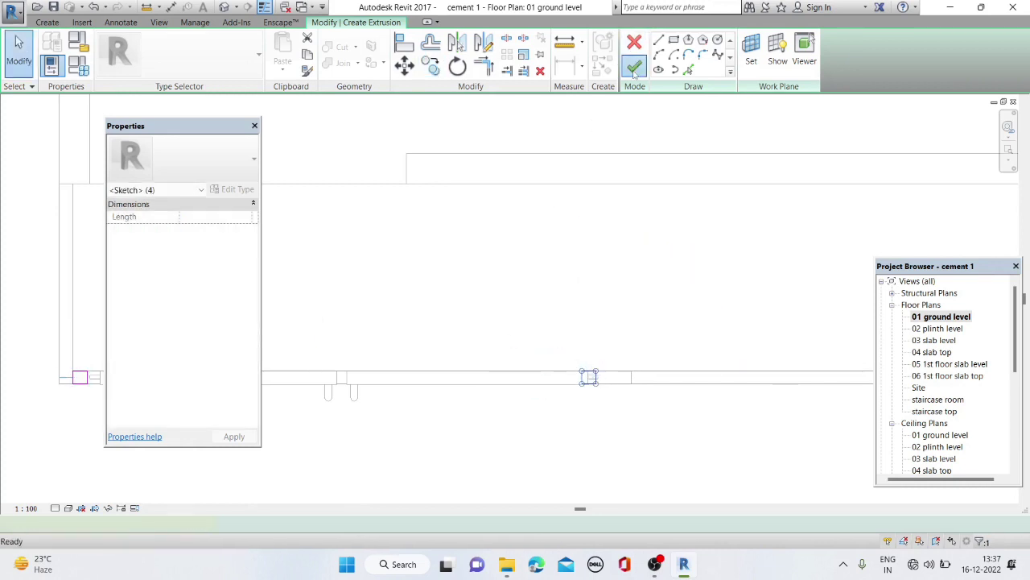
click(635, 68)
Check the 250-high post extrusion in 3D and finish the in-place model
click(225, 6)
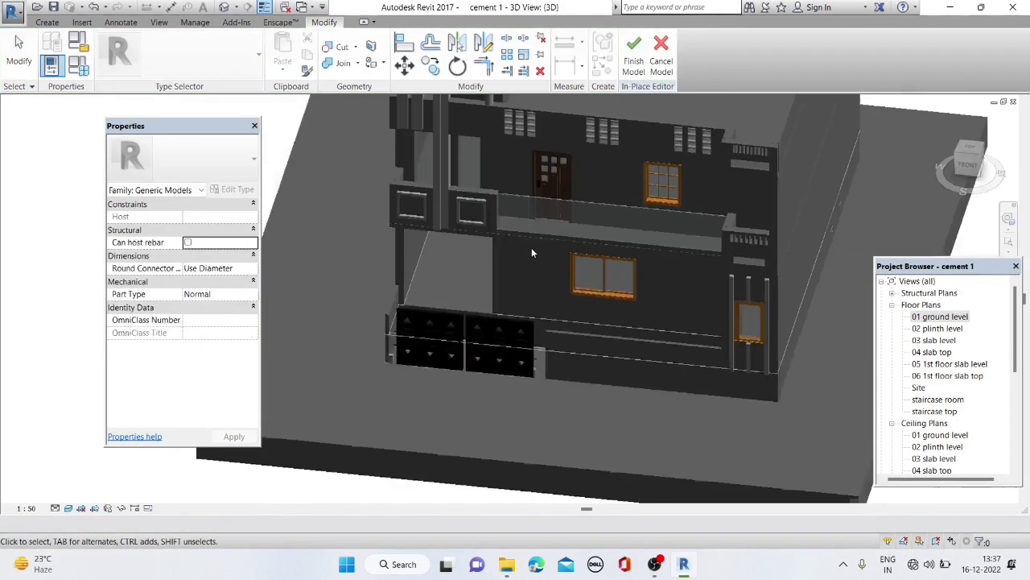
scroll(387, 348, up, 2)
scroll(389, 369, up, 3)
scroll(389, 369, up, 3)
scroll(390, 366, up, 2)
click(393, 364)
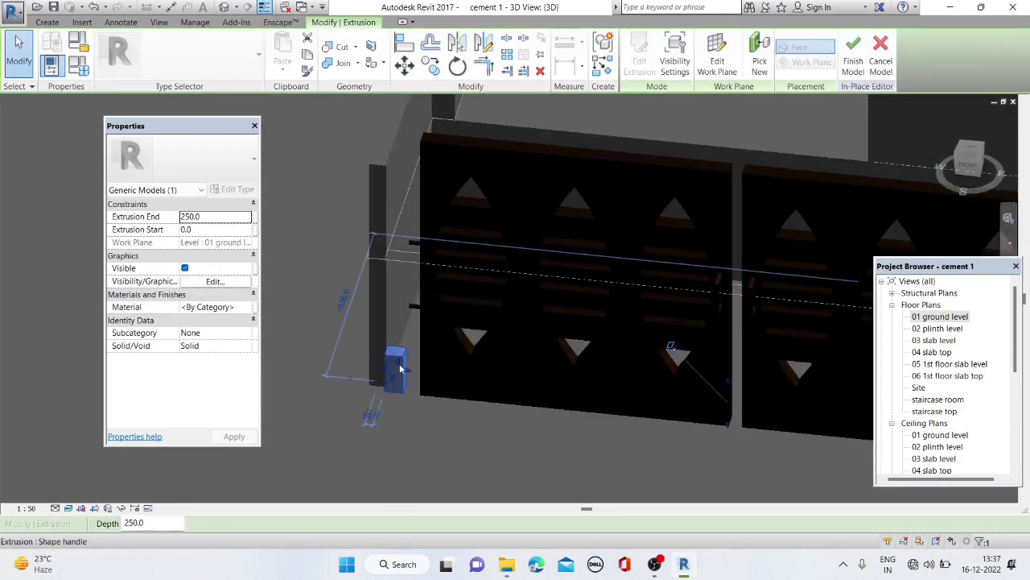
click(451, 424)
middle_drag(485, 427, 493, 378)
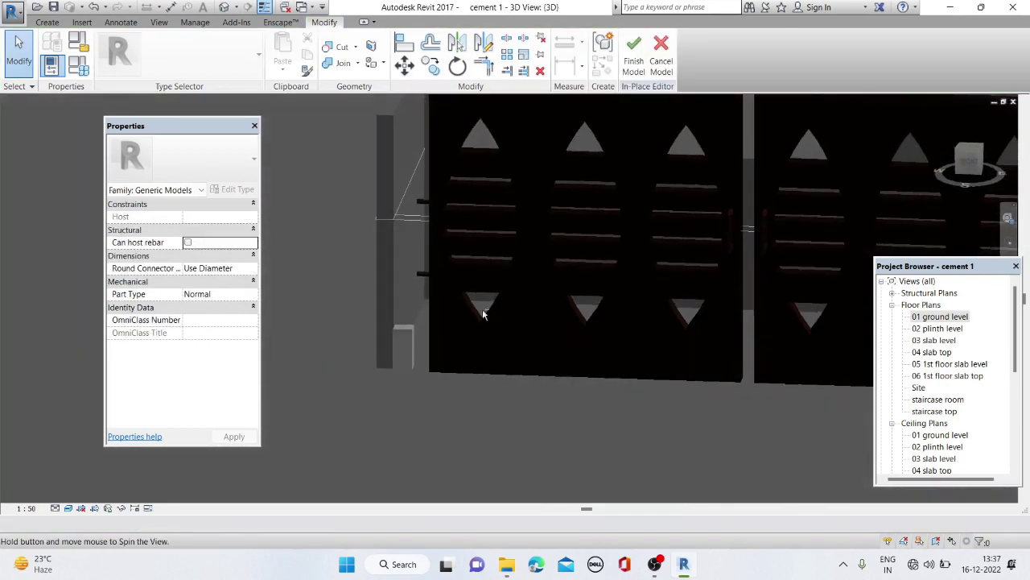
click(402, 347)
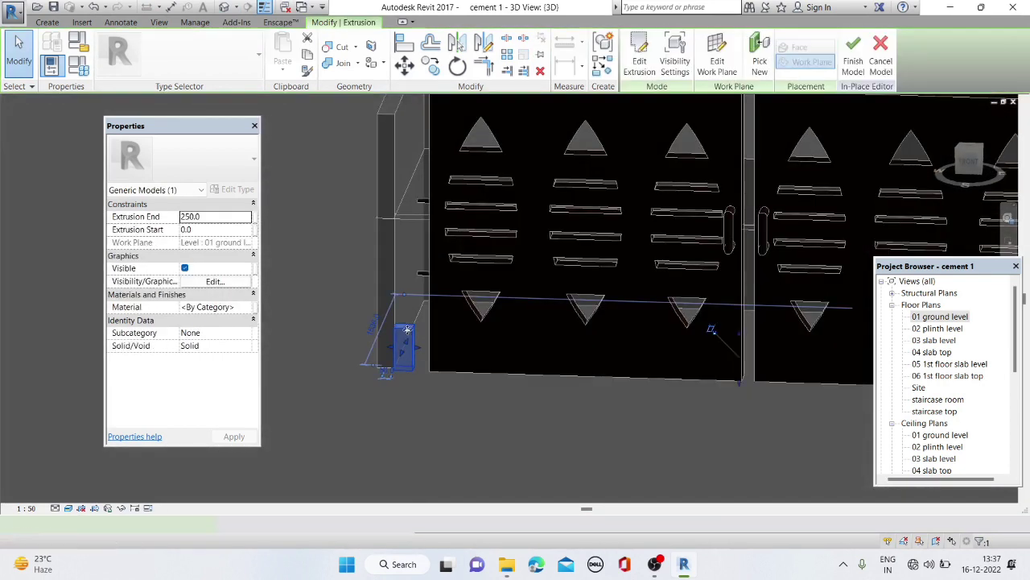
click(853, 56)
Orbit around the finished post to inspect it, then return to the 01 ground level plan
click(406, 348)
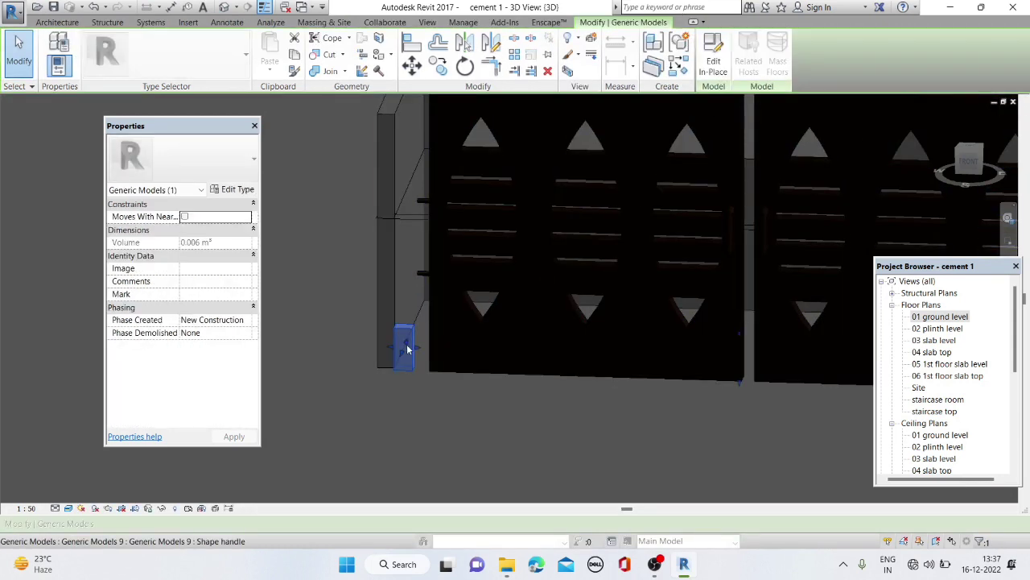
shift+middle_drag(407, 348, 406, 325)
key(Escape)
click(400, 347)
mouse_move(395, 361)
shift+middle_down()
mouse_move(467, 384)
mouse_move(486, 409)
mouse_move(451, 396)
mouse_move(494, 416)
mouse_move(553, 421)
shift+middle_up()
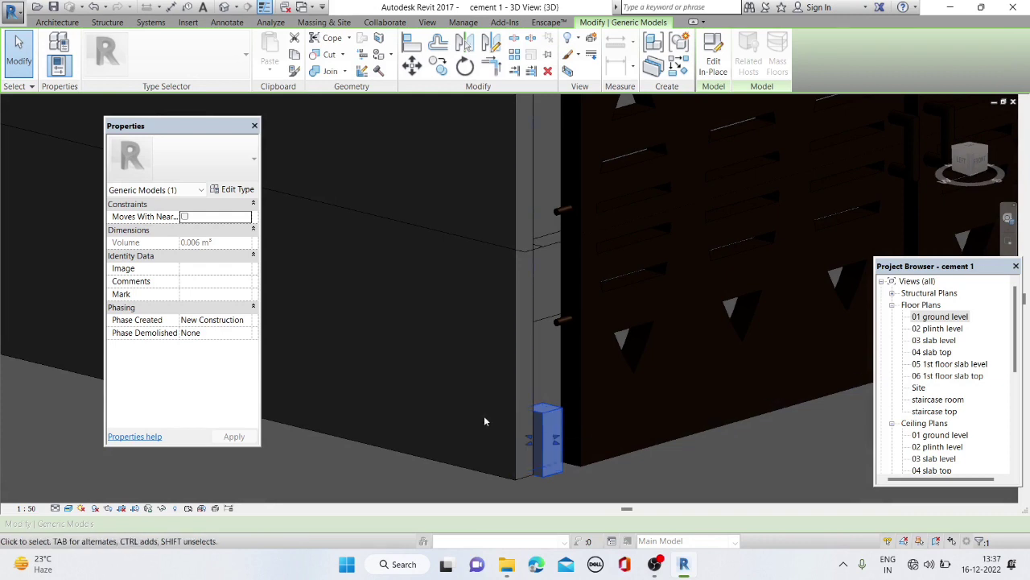
key(Escape)
click(552, 436)
mouse_move(551, 436)
shift+middle_down()
mouse_move(472, 454)
mouse_move(400, 405)
mouse_move(619, 360)
mouse_move(363, 361)
shift+middle_up()
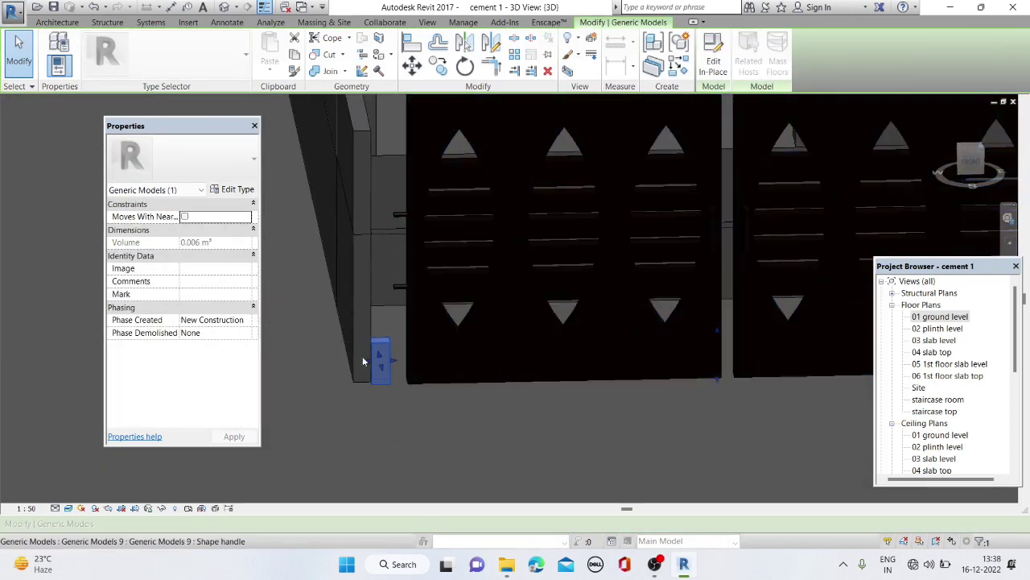
right_click(384, 359)
click(527, 69)
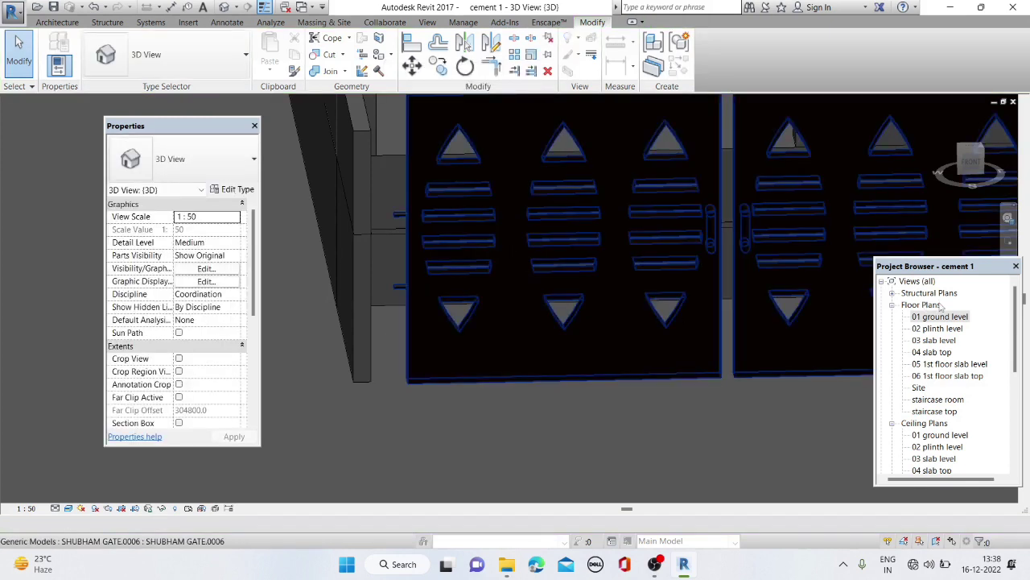
double_click(940, 315)
Start another Model In-Place element in the Generic Models category with the default name
click(58, 22)
click(155, 71)
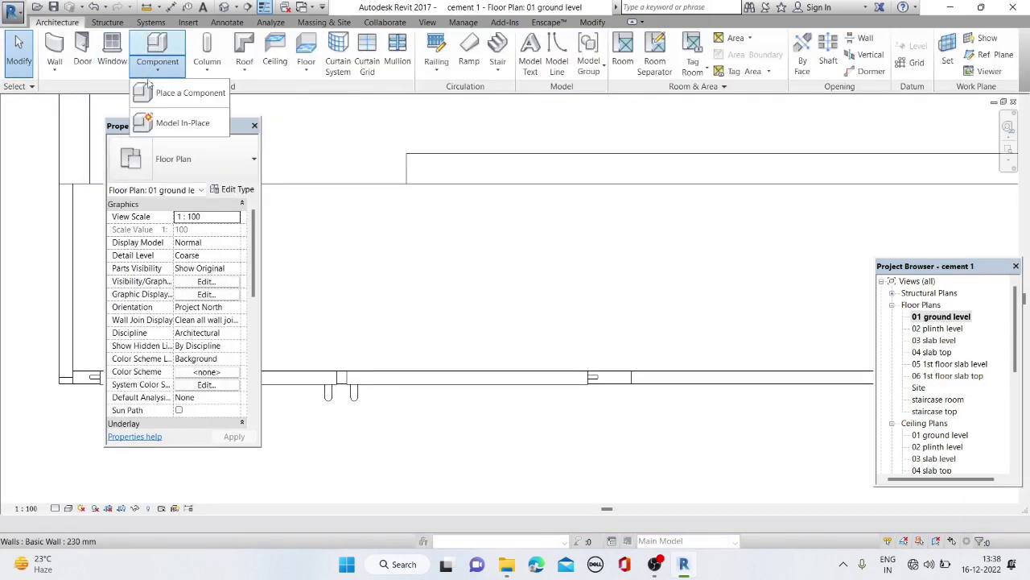
click(183, 124)
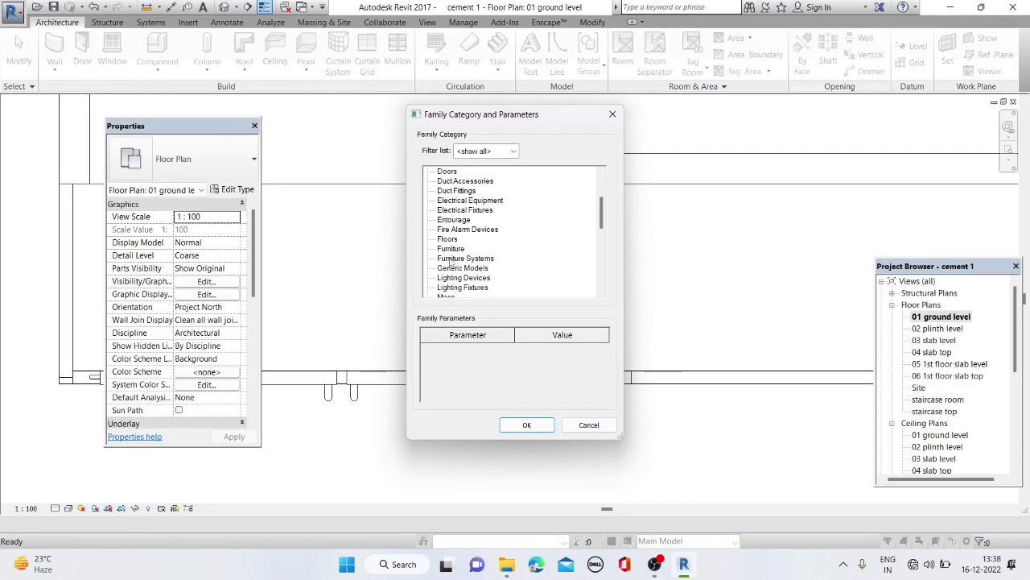
click(526, 424)
click(650, 372)
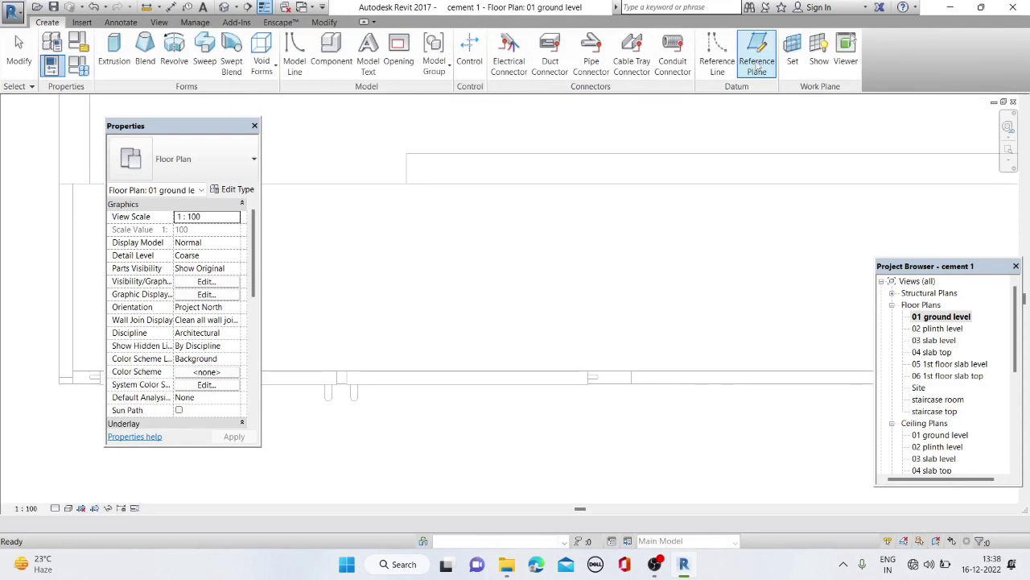
Set its work plane using Pick a plane in 3D, then return to the ground level plan
click(797, 65)
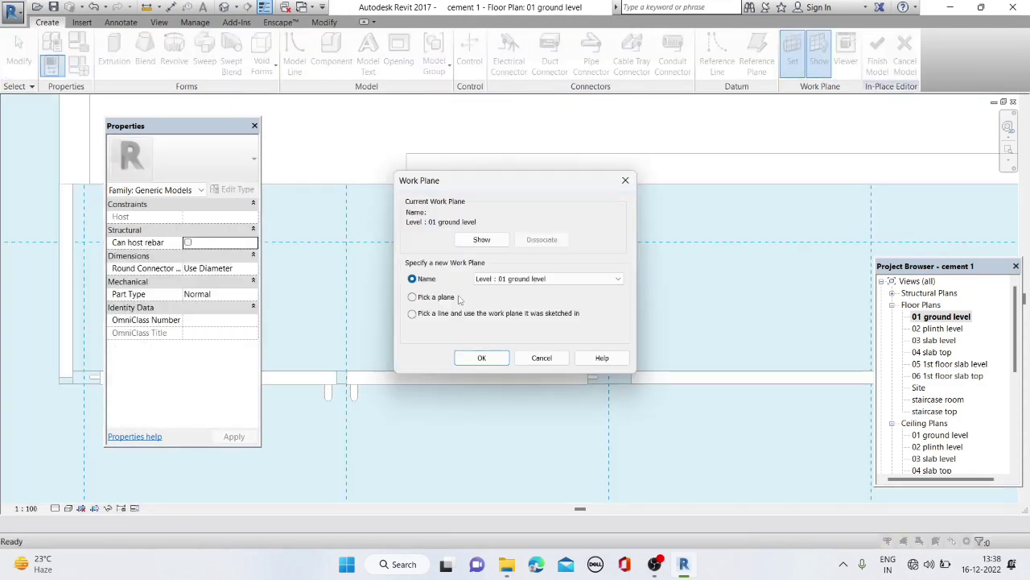
click(482, 357)
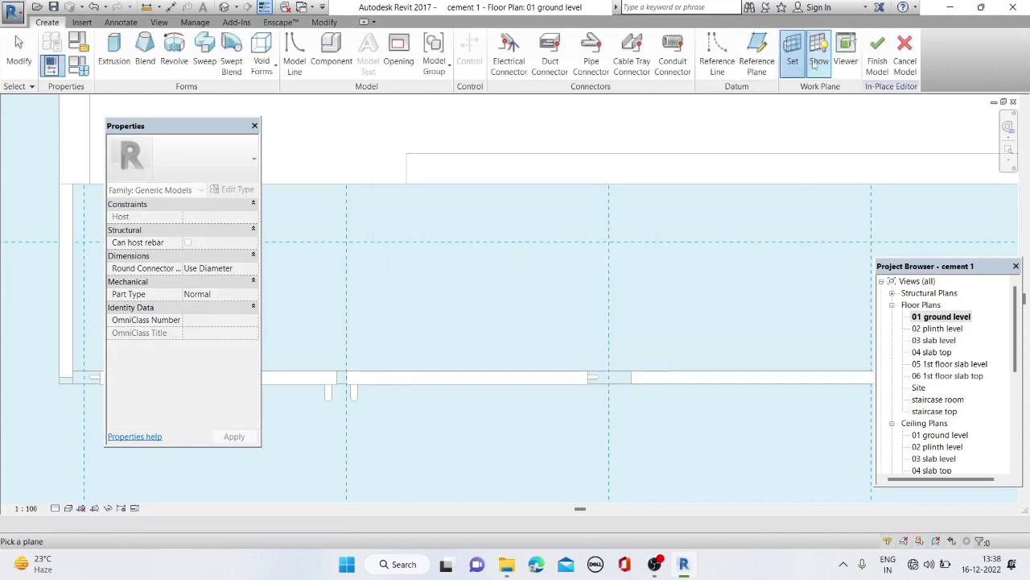
click(793, 61)
click(481, 358)
scroll(414, 319, down, 2)
click(224, 8)
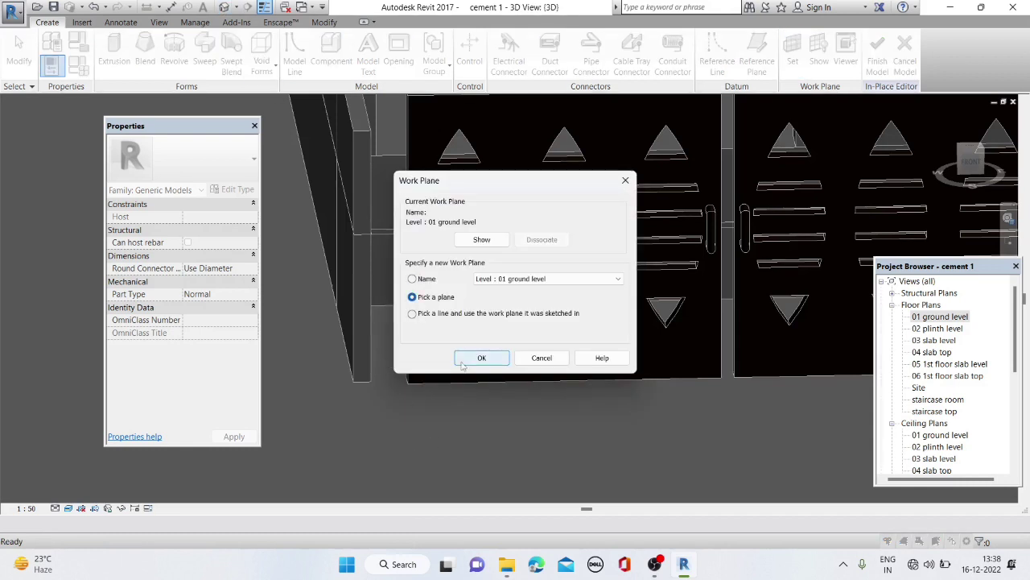
click(482, 357)
scroll(418, 334, down, 2)
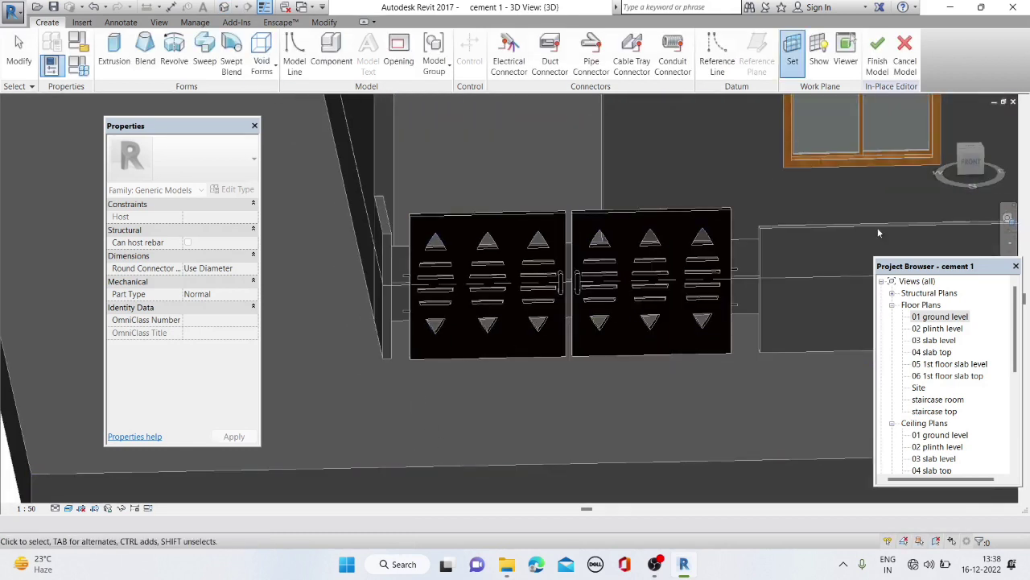
key(ctrl+Tab)
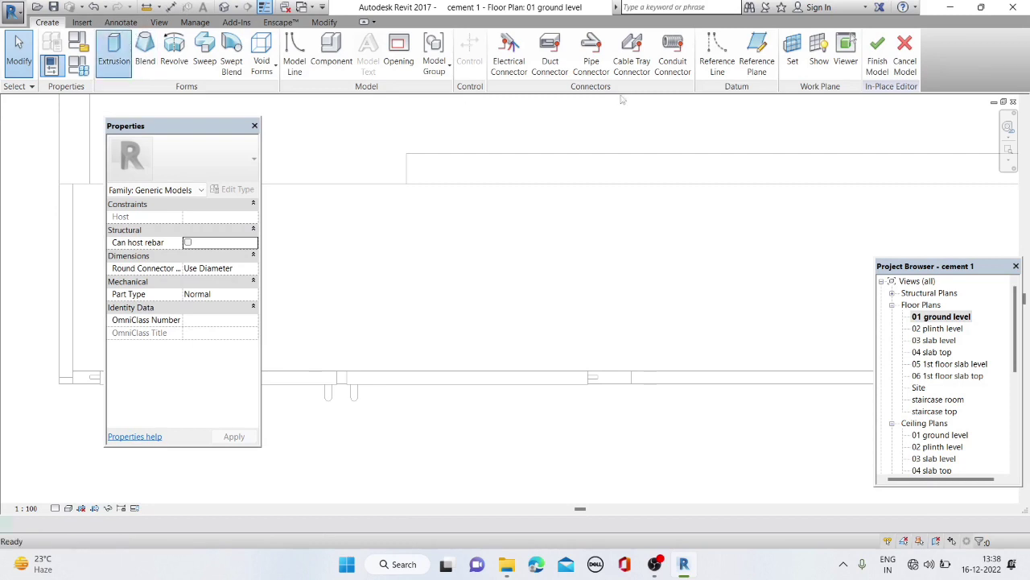
Sketch a small rectangular post profile at the wall corner
click(673, 39)
scroll(407, 212, up, 2)
scroll(459, 242, up, 1)
scroll(308, 246, up, 1)
click(319, 261)
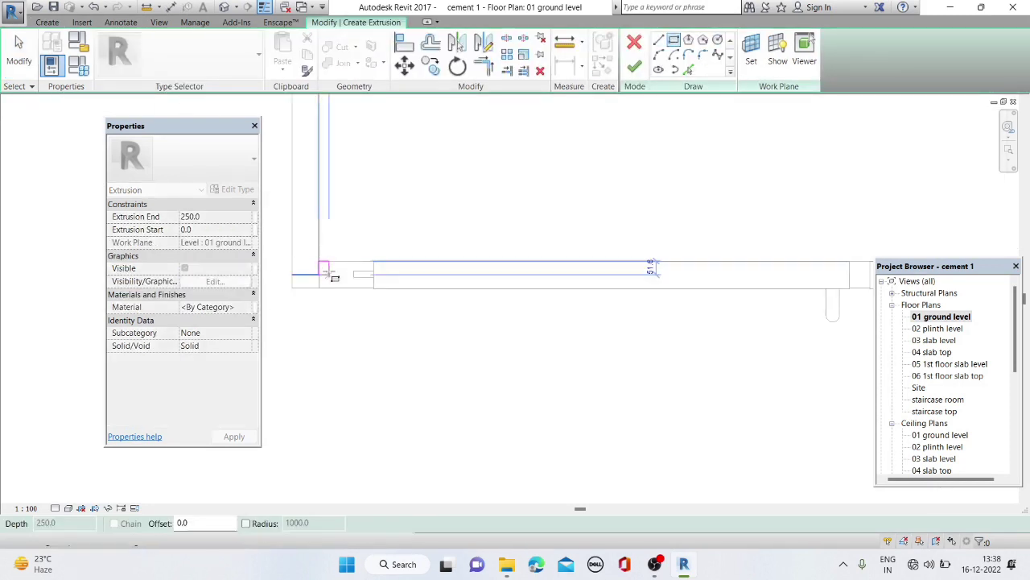
click(346, 289)
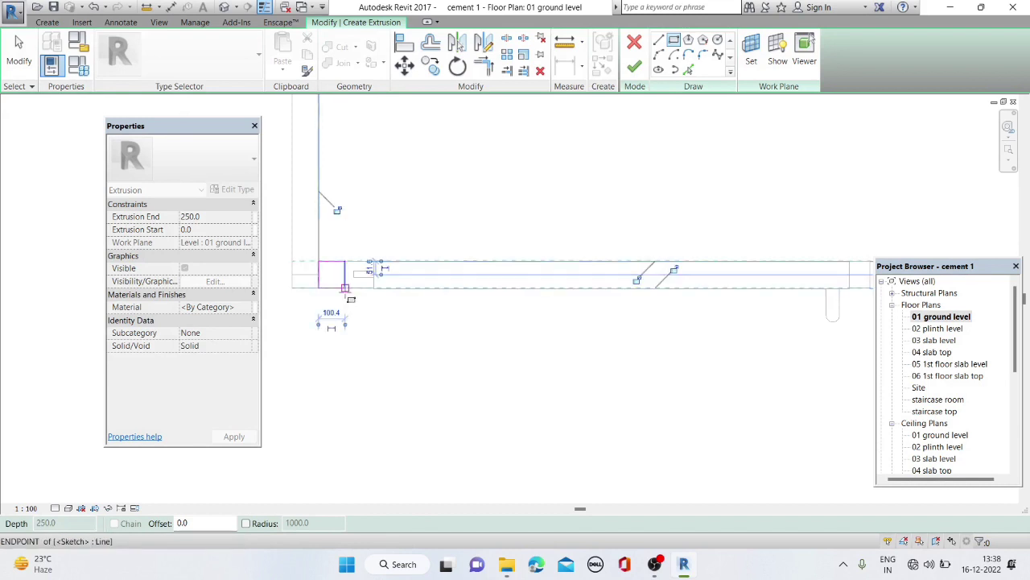
key(Escape)
Shift the four post outline lines 3840 along the gate wall and finish the extrusion
click(345, 277)
click(375, 243)
drag(314, 317, 314, 318)
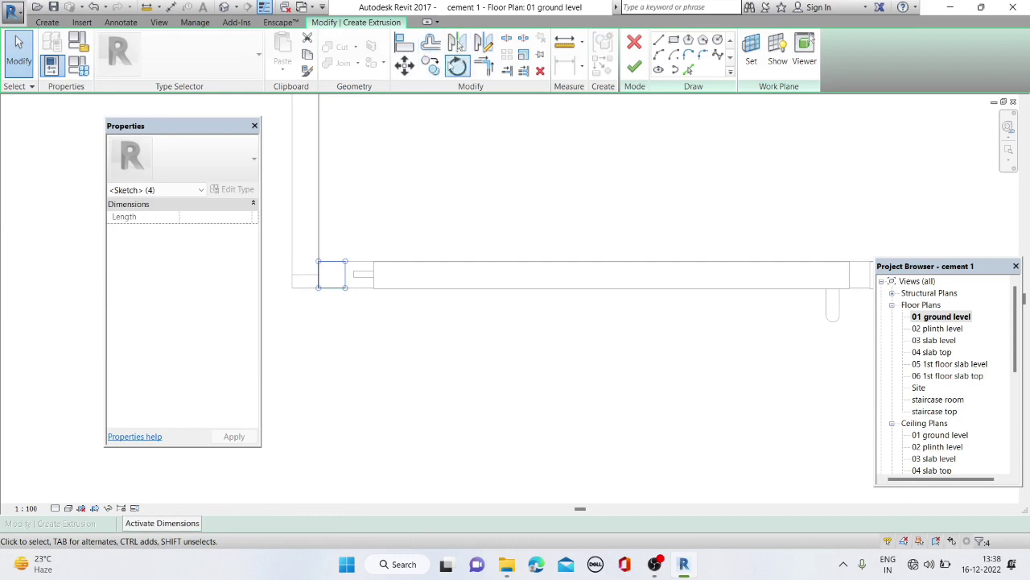
click(431, 66)
scroll(318, 257, down, 3)
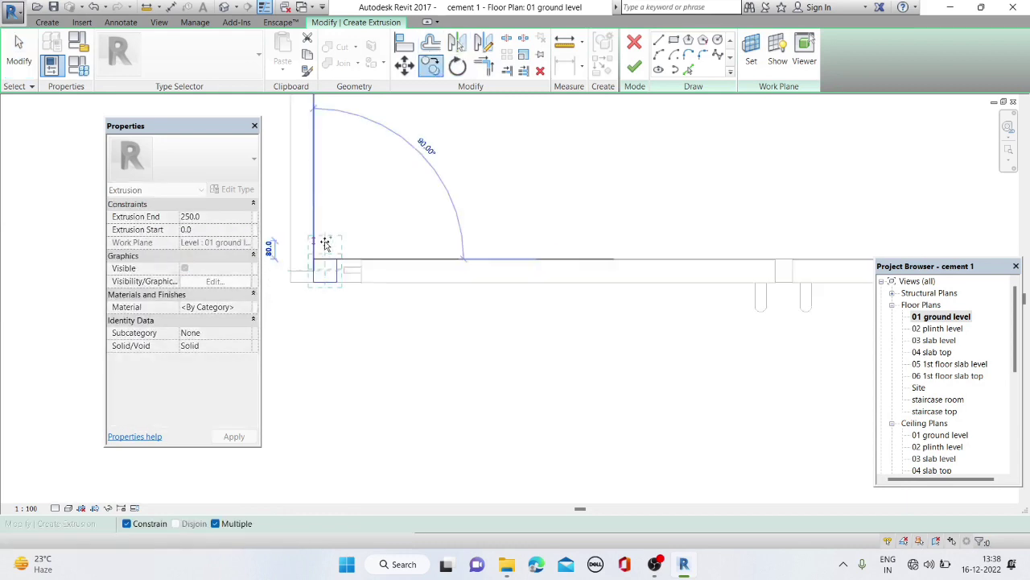
scroll(777, 259, up, 4)
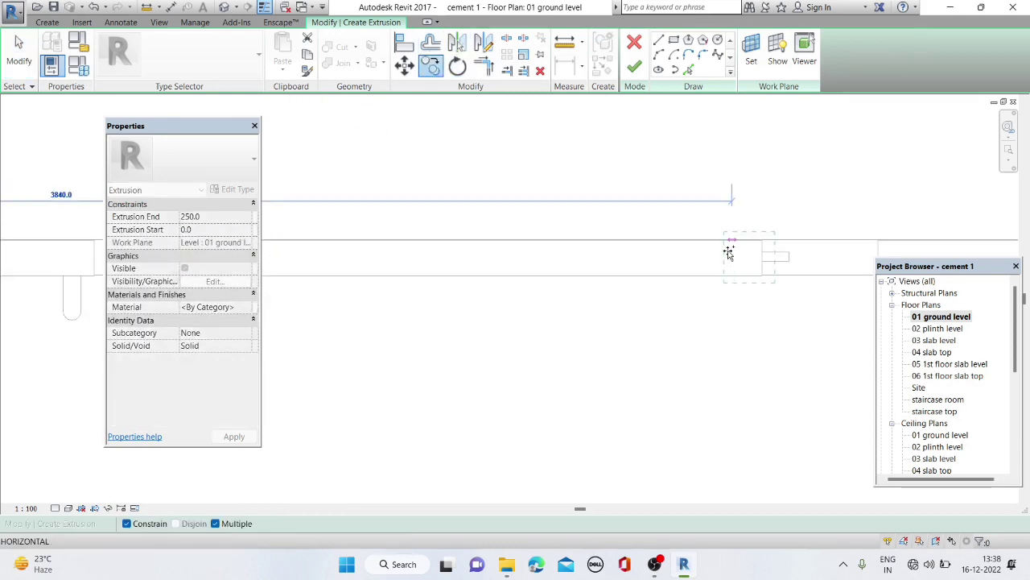
click(635, 69)
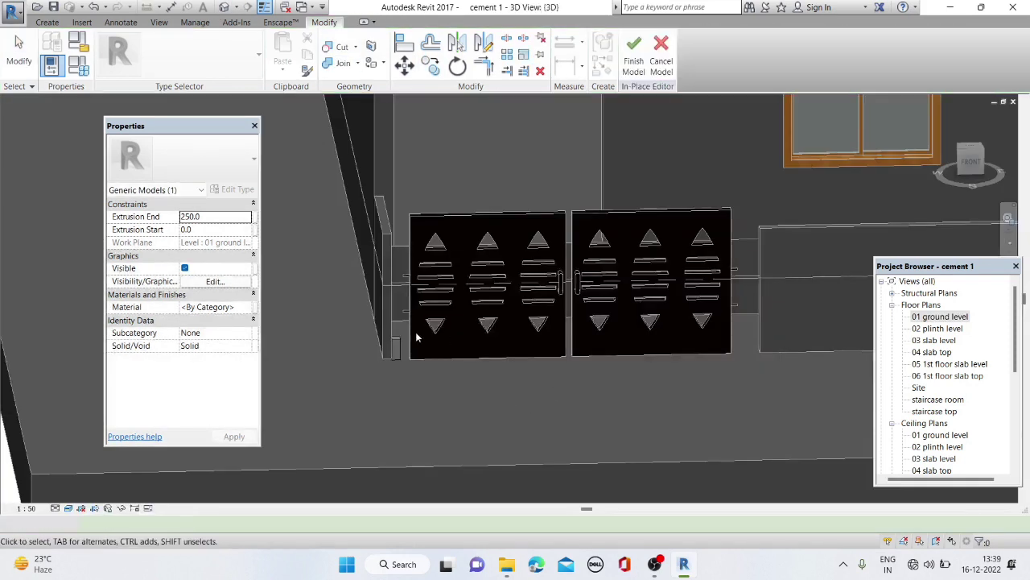
Reopen the post extrusion, drag its top up to an extrusion end of 2000, and finish the model
scroll(391, 362, up, 3)
scroll(384, 372, up, 2)
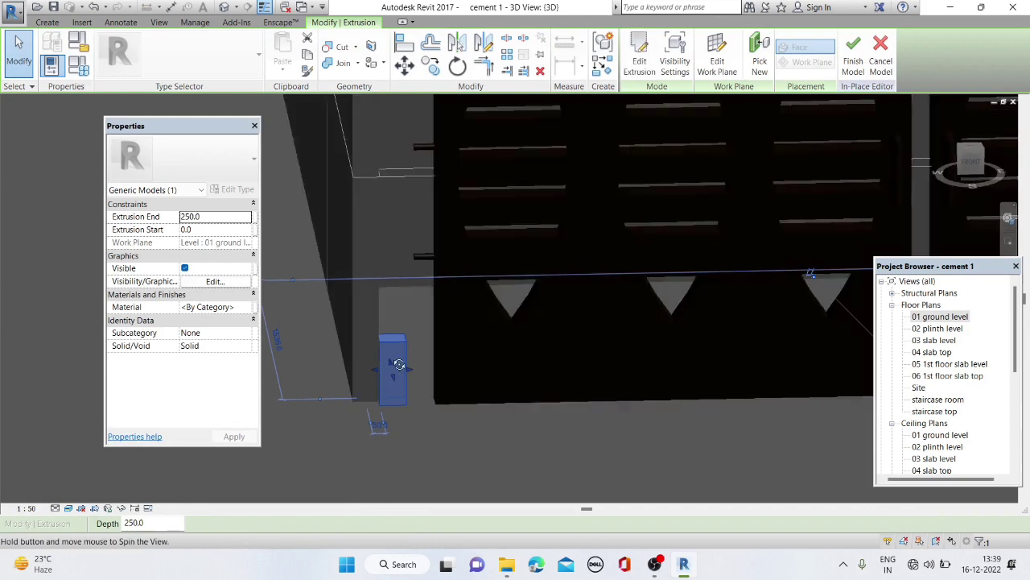
shift+middle_drag(385, 371, 409, 352)
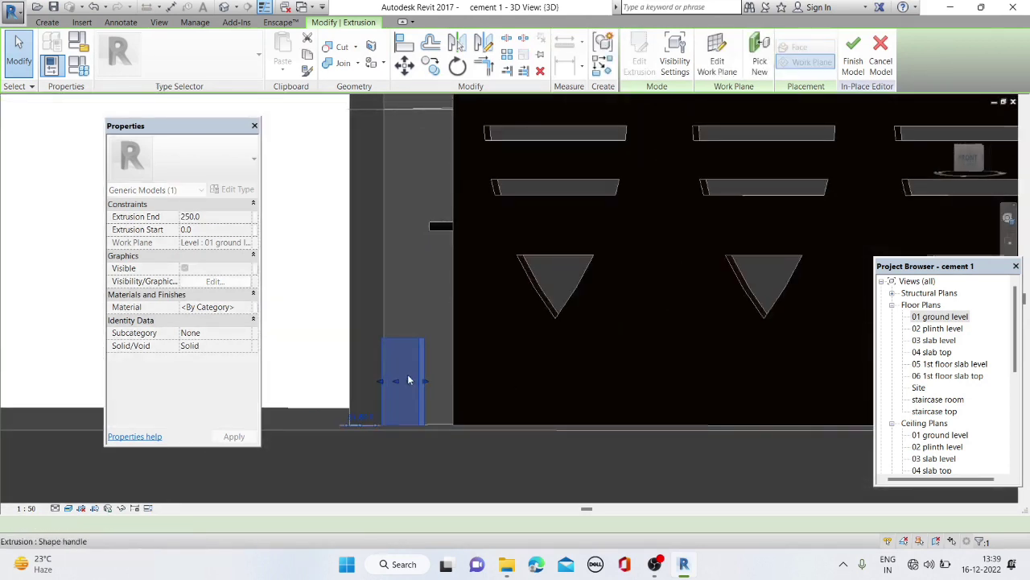
key(Escape)
double_click(407, 348)
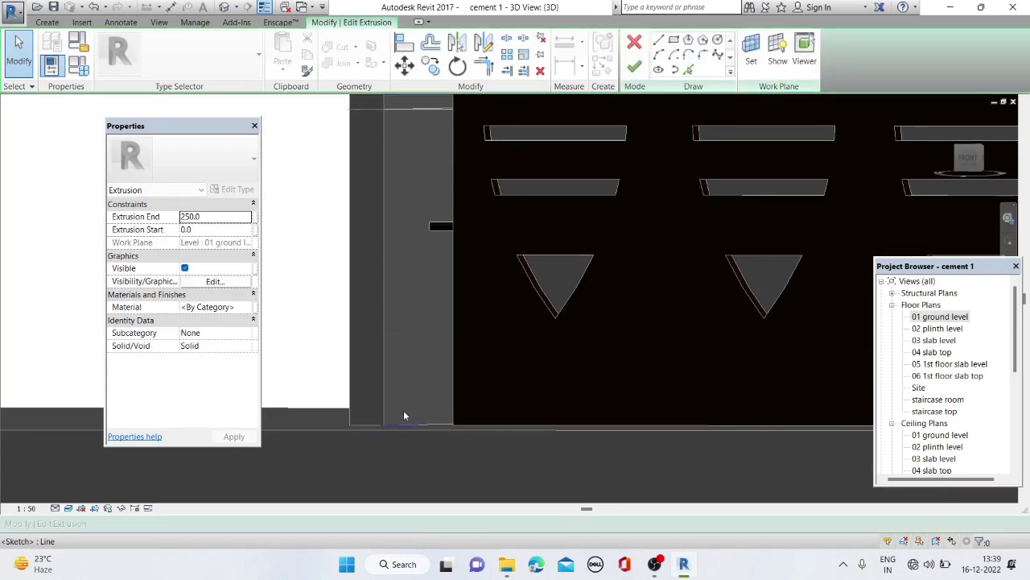
scroll(403, 410, down, 3)
scroll(397, 408, down, 2)
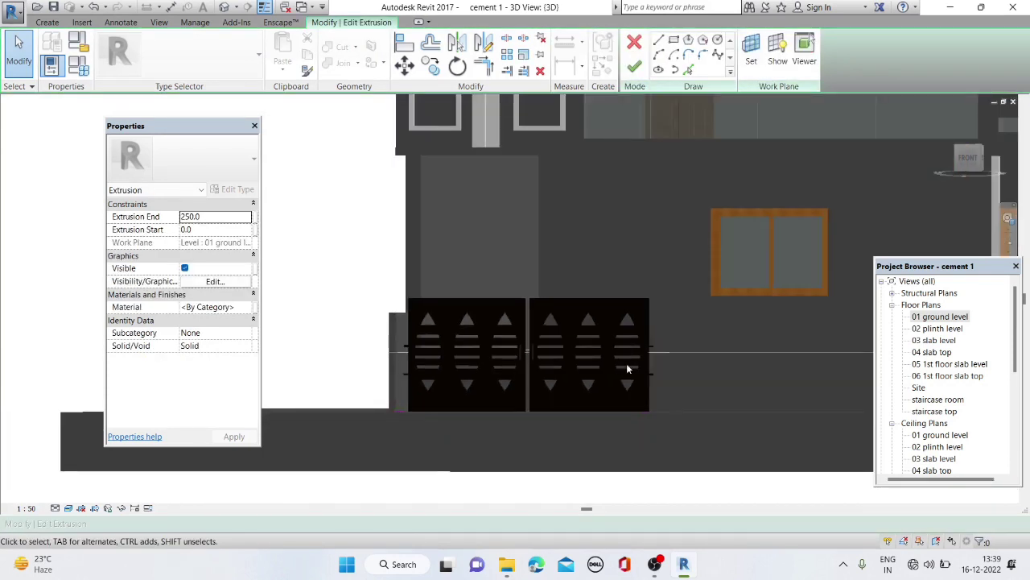
click(642, 69)
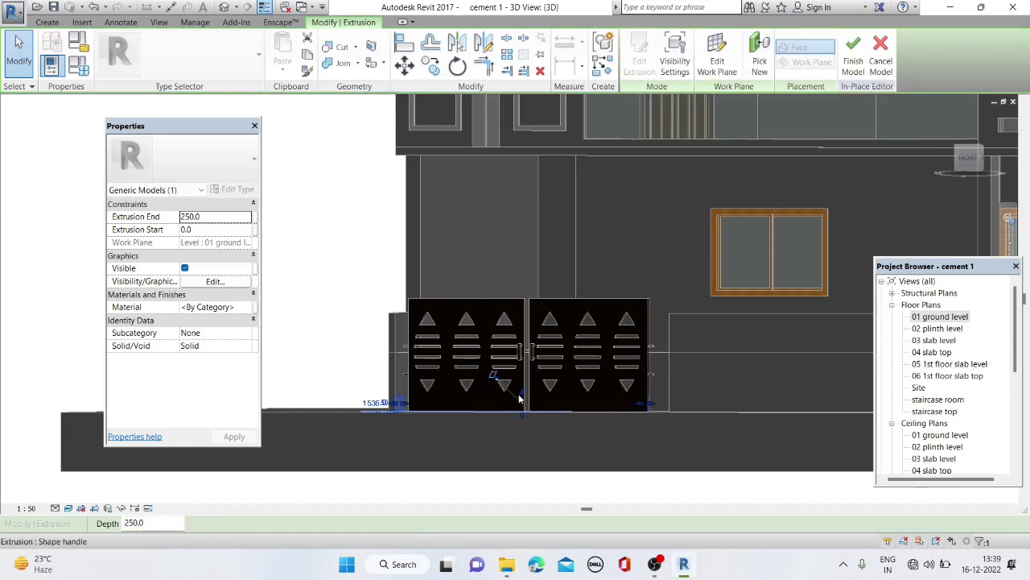
drag(519, 397, 512, 304)
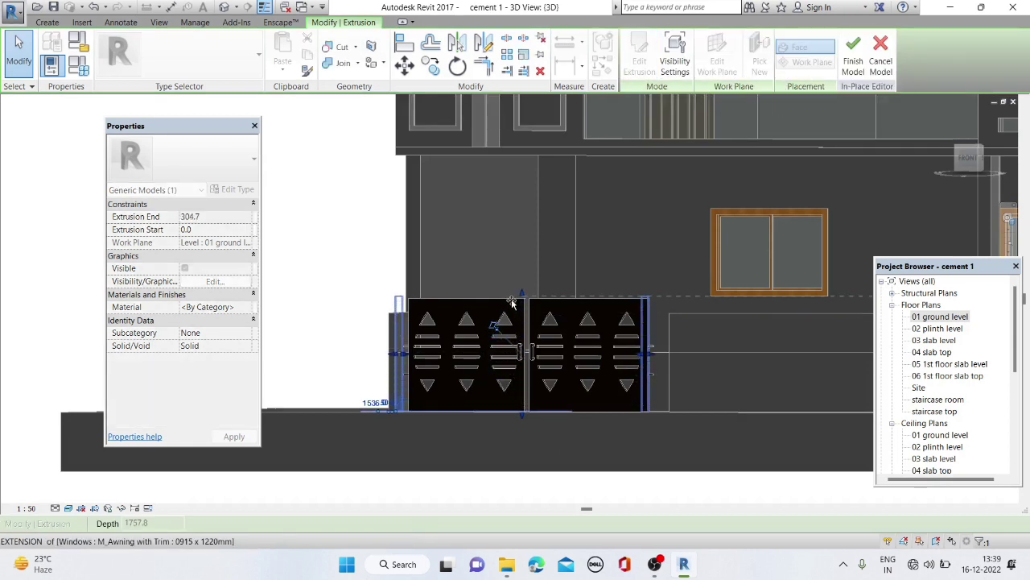
drag(510, 283, 512, 287)
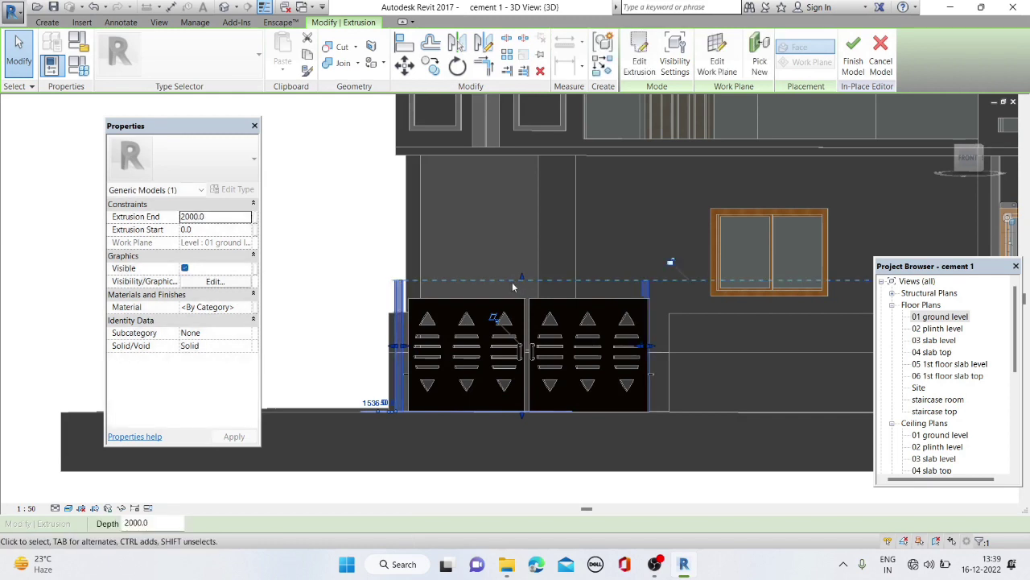
click(849, 71)
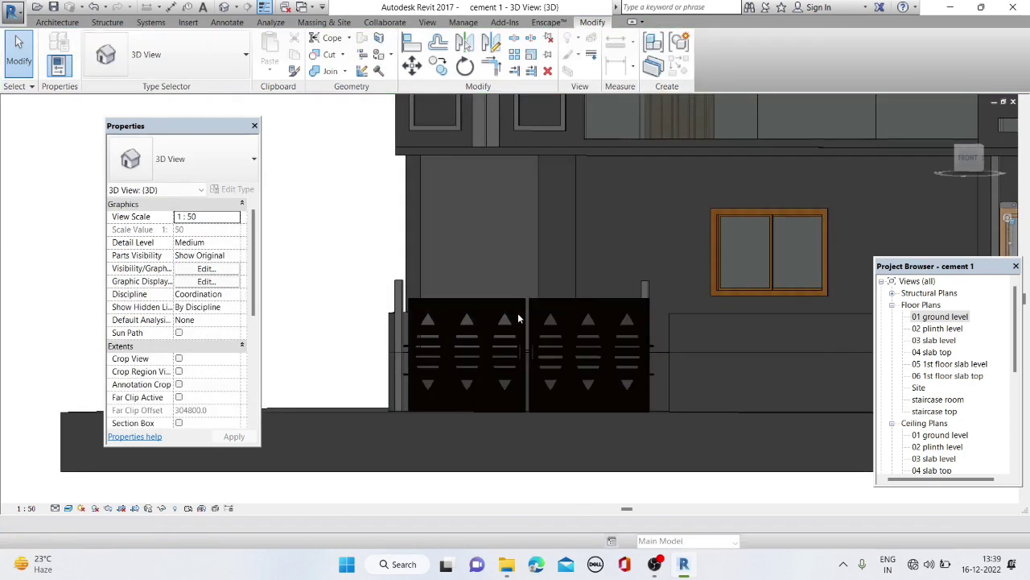
Select the thin gate post and widen it sideways with its shape handles
click(515, 302)
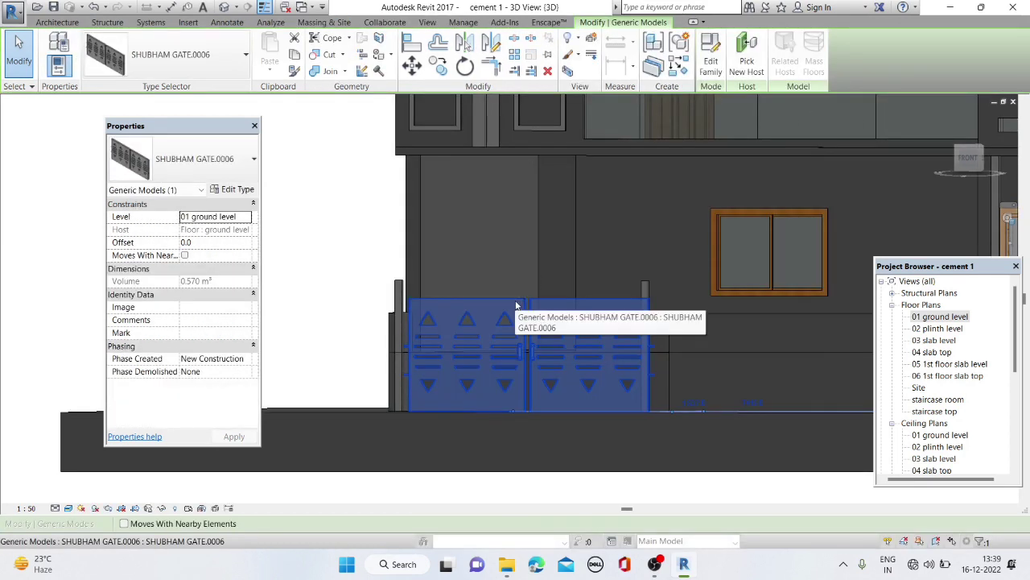
scroll(668, 294, up, 2)
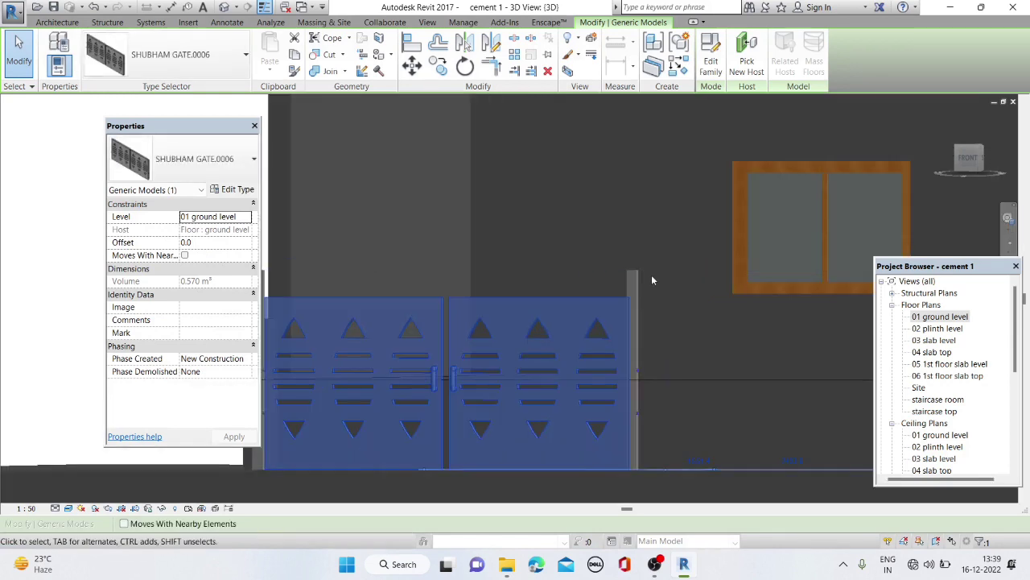
click(635, 279)
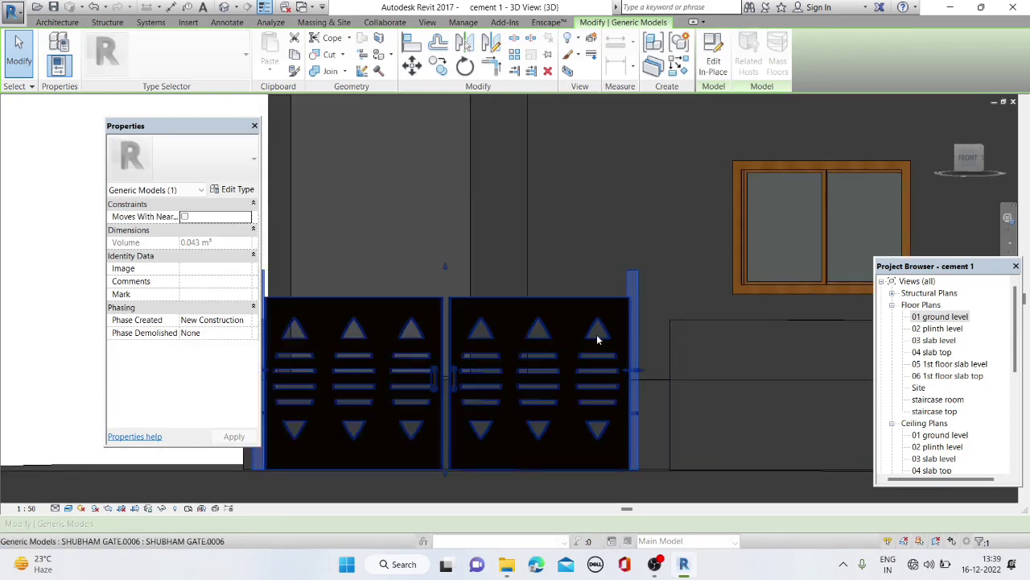
scroll(662, 373, up, 2)
scroll(677, 394, up, 1)
scroll(677, 394, up, 2)
scroll(633, 408, up, 1)
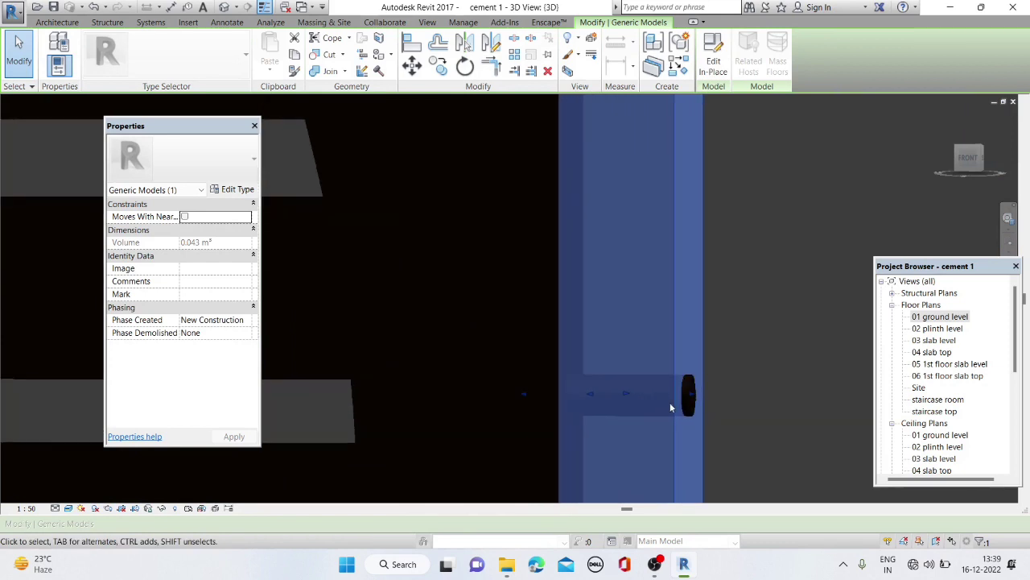
drag(693, 398, 718, 394)
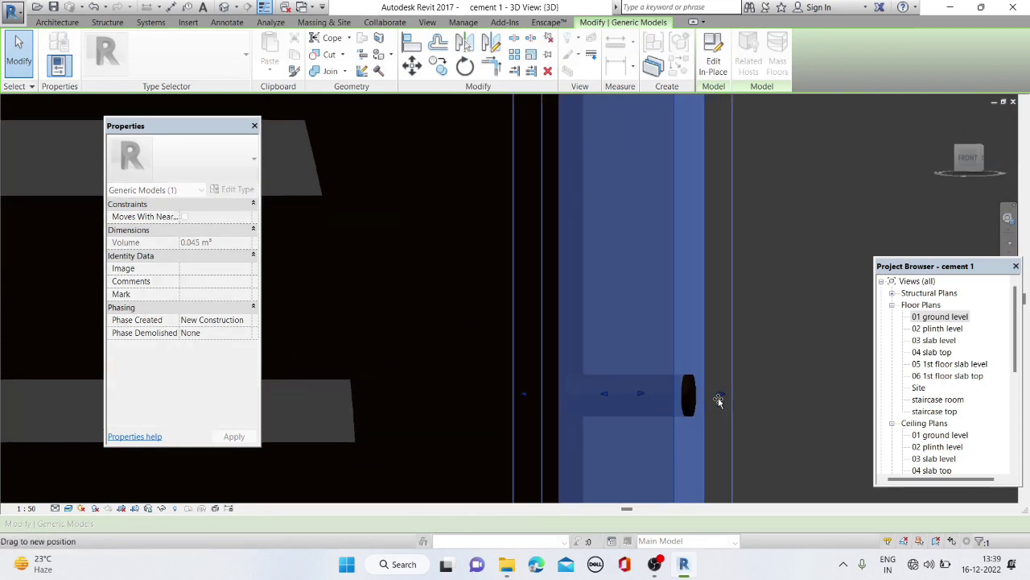
drag(523, 396, 571, 400)
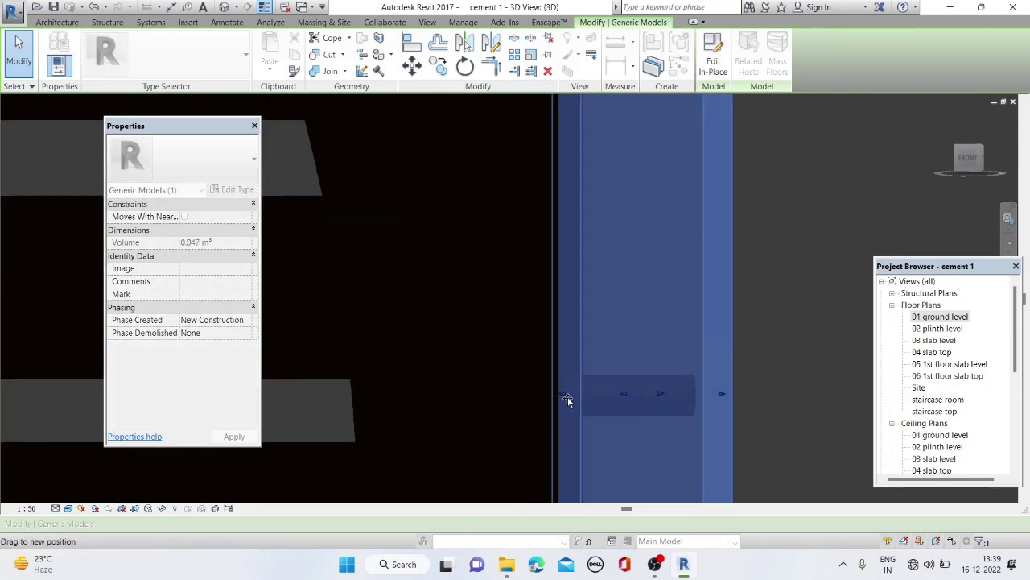
From a front view of the gate, stretch the left and right posts thicker
mouse_move(571, 398)
shift+middle_down()
mouse_move(276, 387)
mouse_move(375, 416)
shift+middle_up()
scroll(375, 416, up, 3)
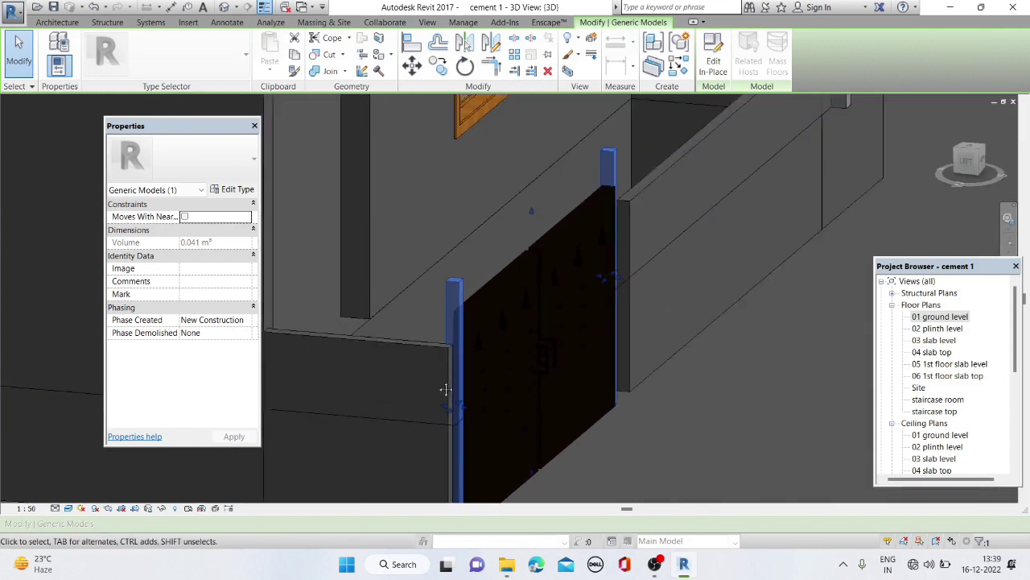
scroll(443, 384, up, 3)
mouse_move(445, 339)
shift+middle_down()
mouse_move(356, 428)
mouse_move(395, 356)
mouse_move(315, 357)
shift+middle_up()
scroll(364, 362, down, 3)
scroll(351, 346, up, 3)
scroll(393, 349, up, 3)
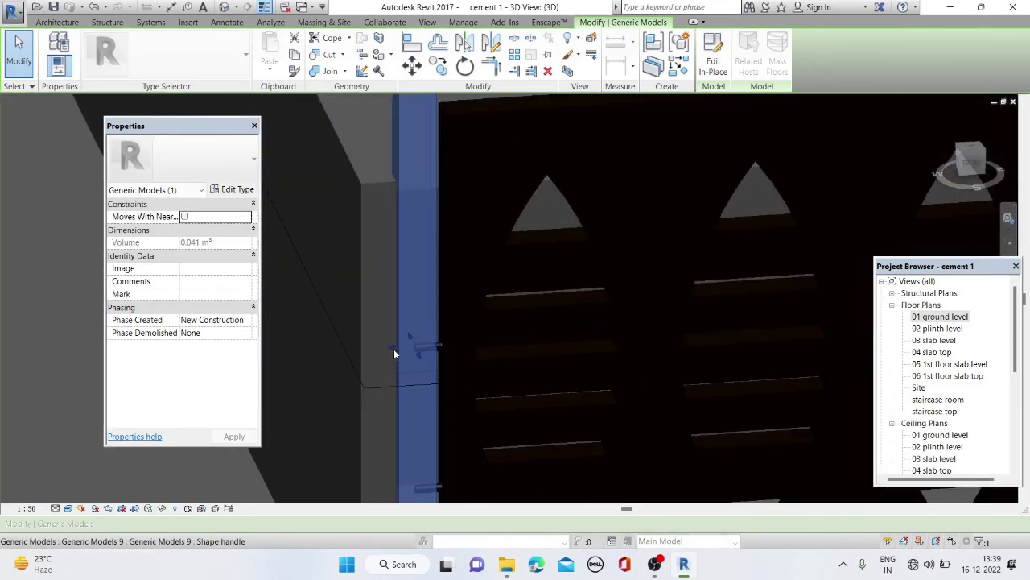
drag(393, 351, 366, 346)
mouse_move(366, 346)
shift+middle_down()
mouse_move(422, 369)
mouse_move(635, 308)
mouse_move(627, 296)
shift+middle_up()
scroll(418, 355, down, 2)
scroll(378, 373, down, 3)
scroll(626, 296, up, 5)
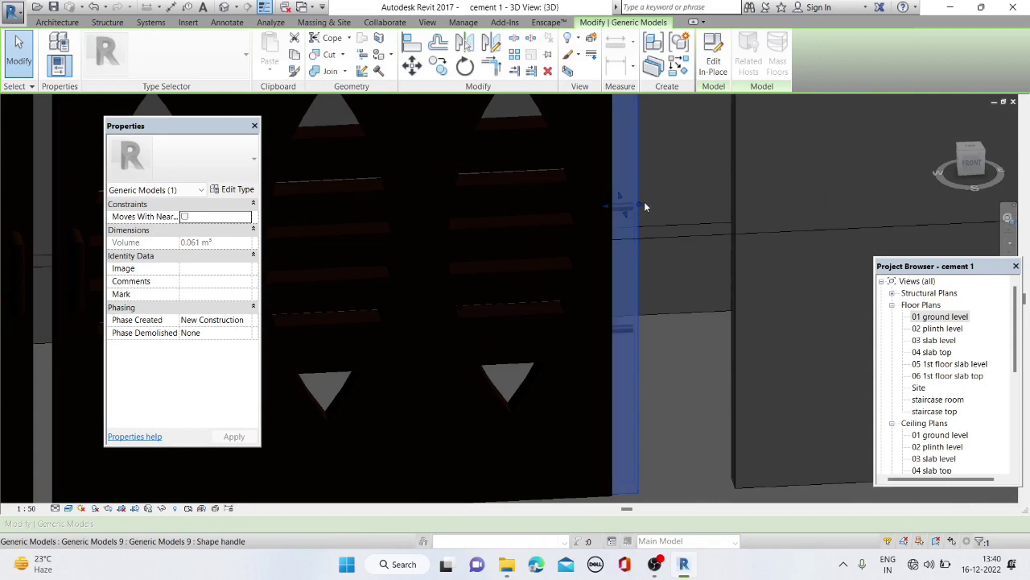
scroll(638, 210, up, 2)
mouse_move(638, 209)
mouse_down()
mouse_move(655, 212)
mouse_move(651, 231)
mouse_up()
scroll(651, 230, down, 4)
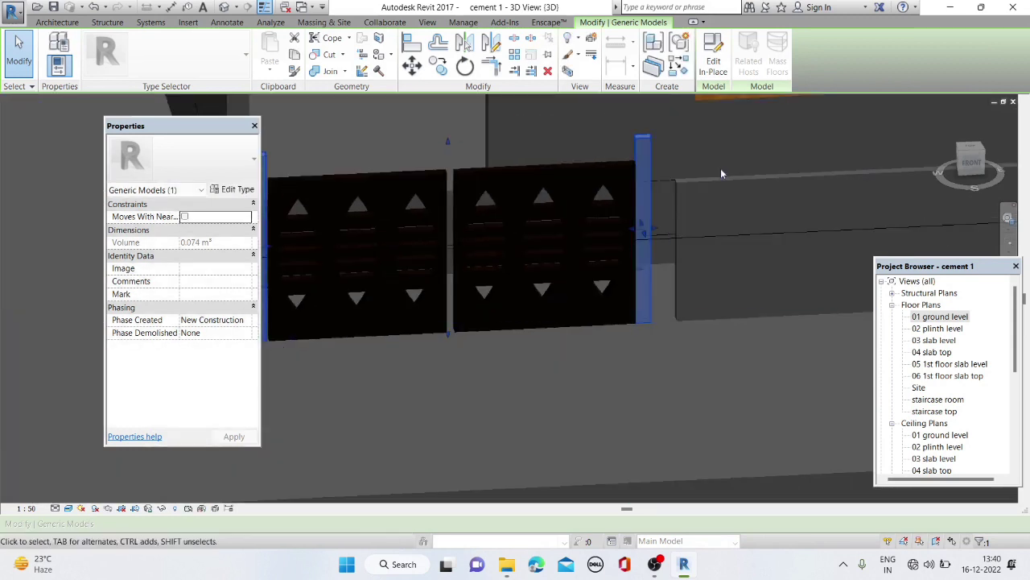
click(697, 191)
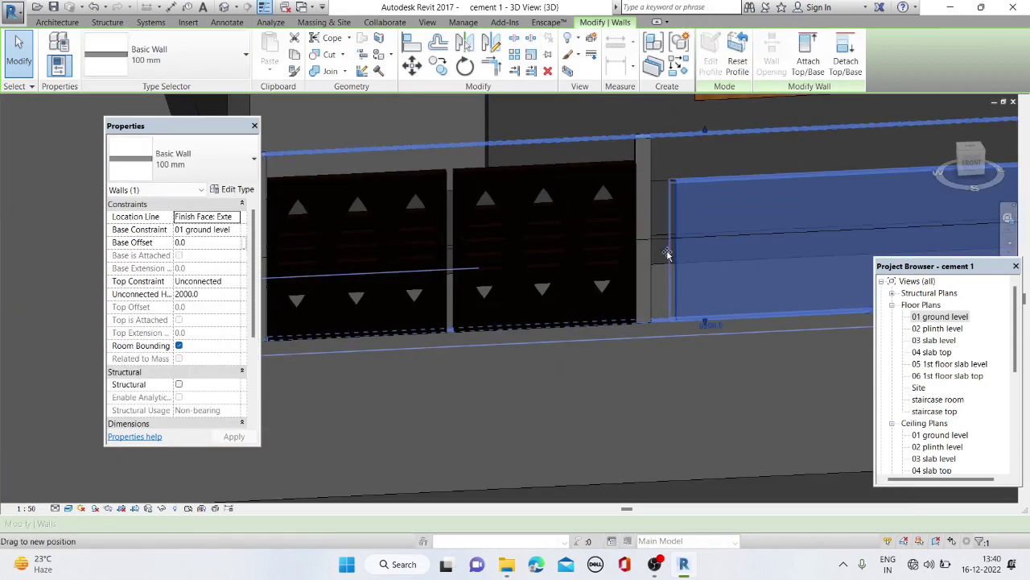
scroll(678, 293, down, 2)
scroll(528, 324, down, 3)
key(Escape)
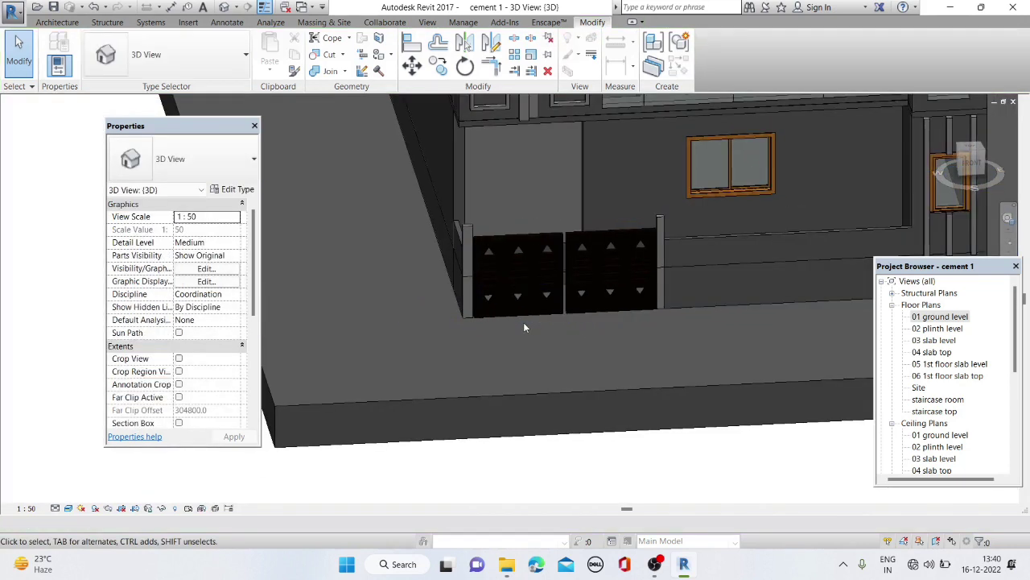
scroll(523, 322, down, 2)
shift+middle_drag(516, 322, 524, 230)
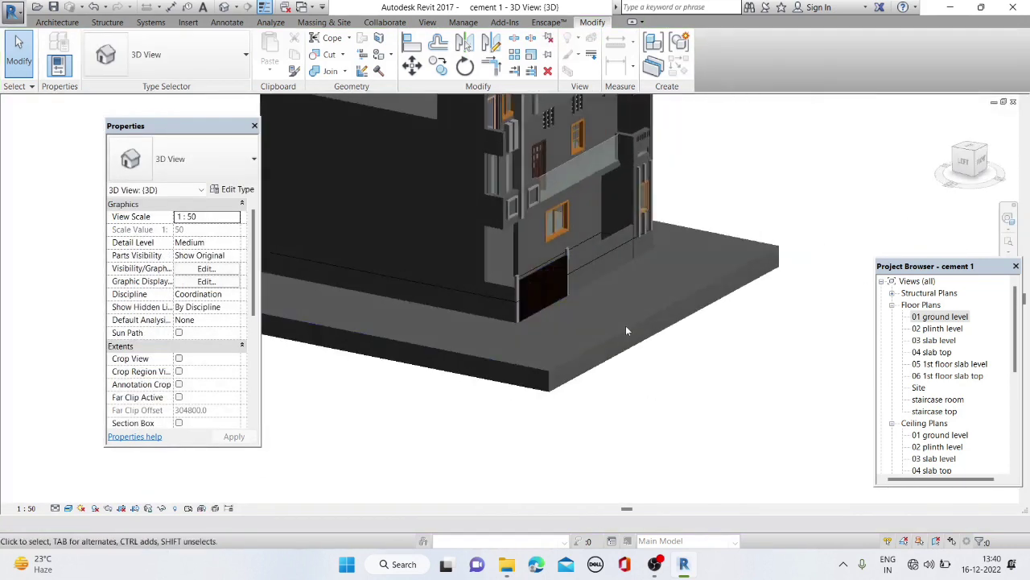
scroll(523, 229, down, 3)
scroll(562, 183, up, 2)
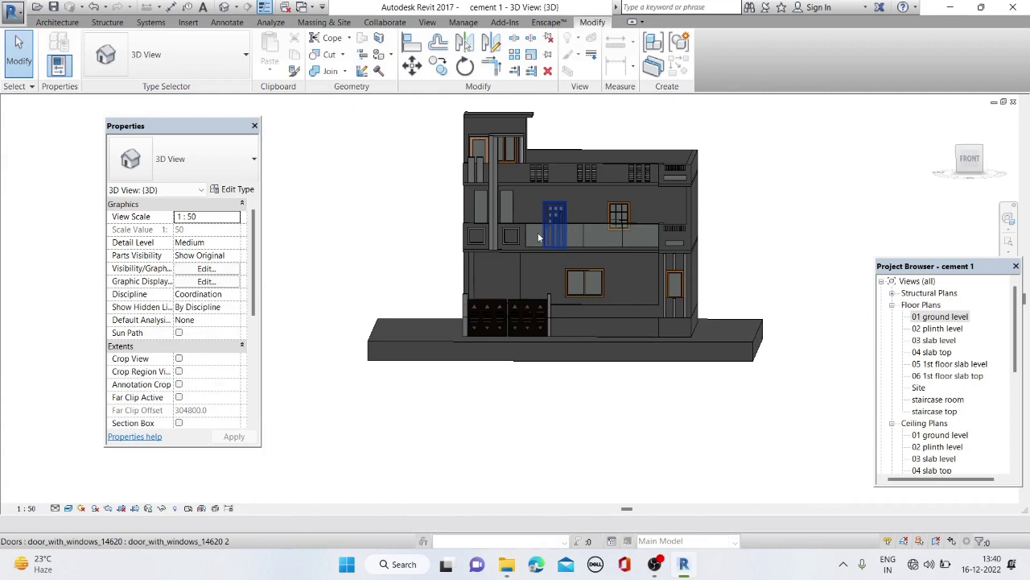
scroll(577, 348, up, 3)
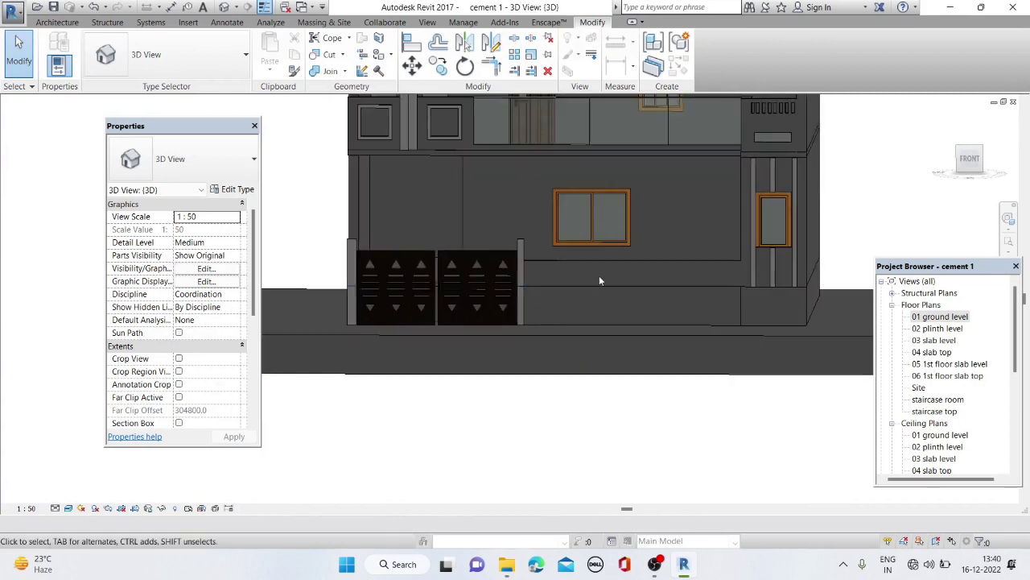
click(552, 298)
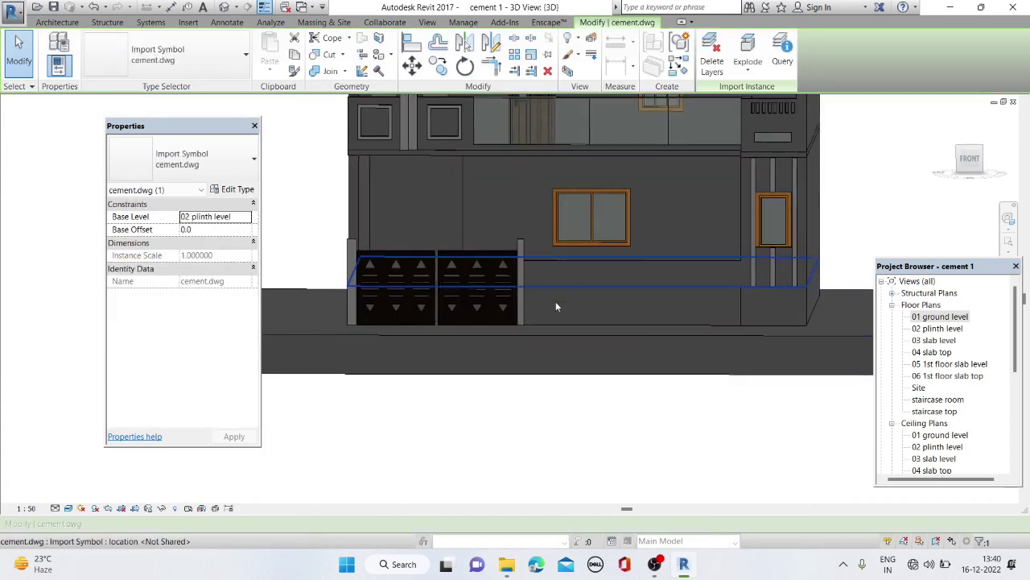
click(576, 327)
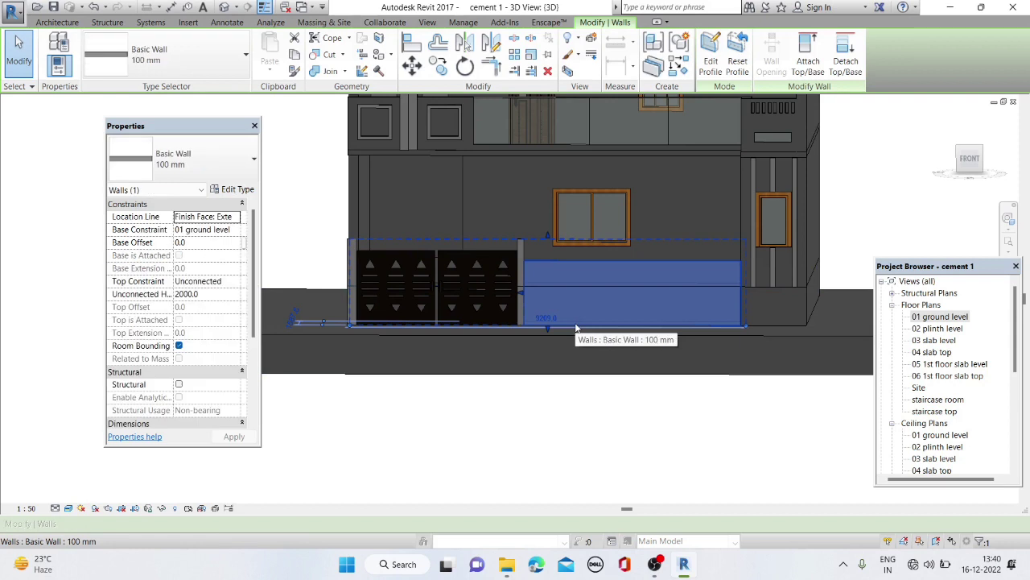
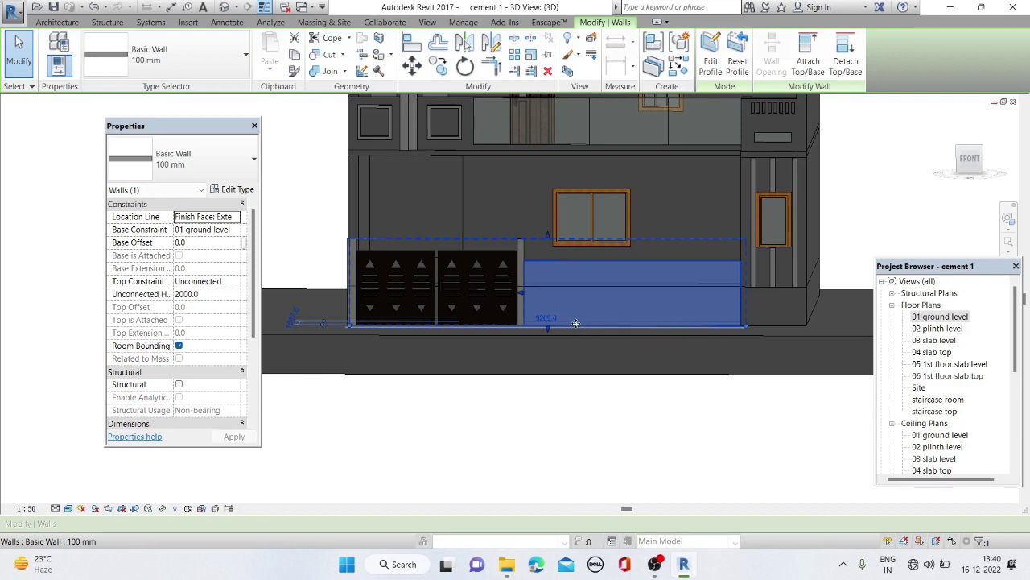
Start an in-place Generic Models family and set the wall face beside the gate as work plane
click(966, 160)
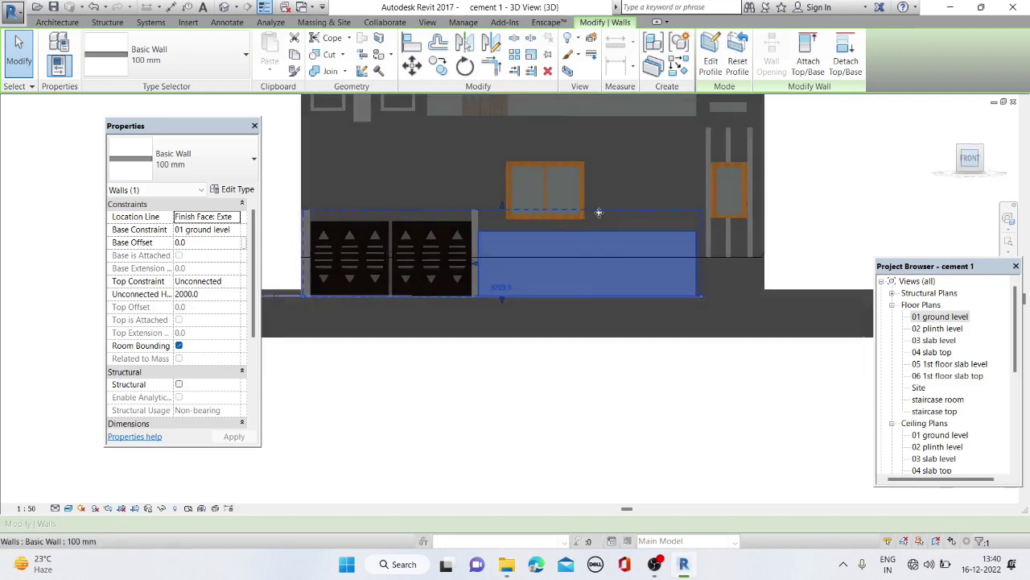
key(Escape)
click(157, 71)
click(169, 111)
scroll(474, 282, down, 3)
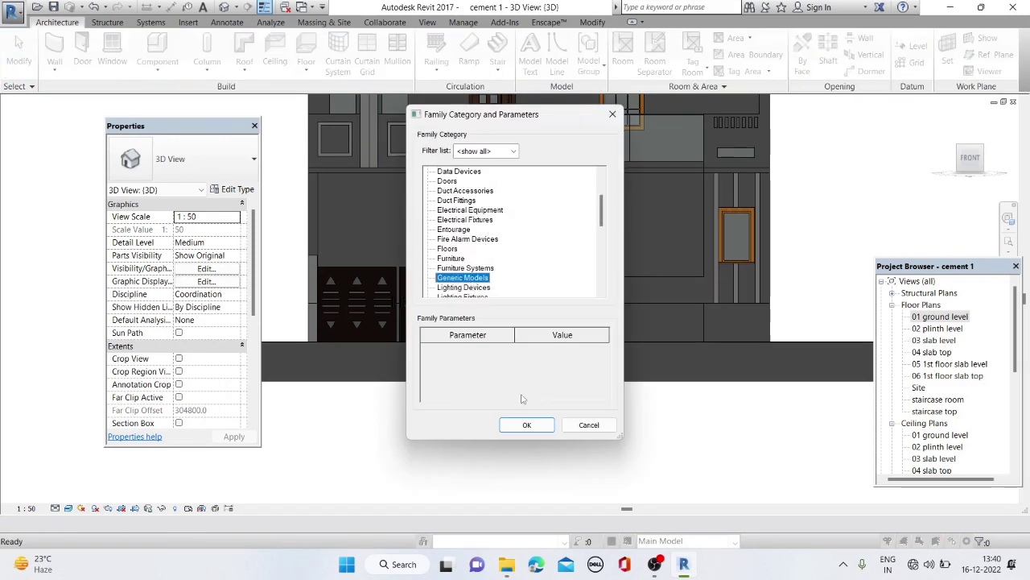
click(527, 424)
click(636, 368)
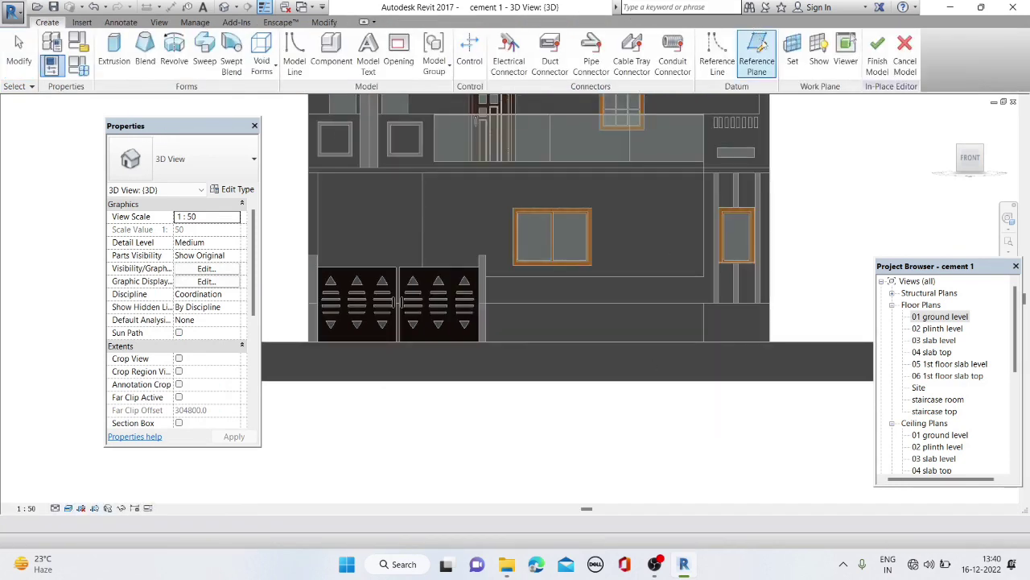
click(793, 55)
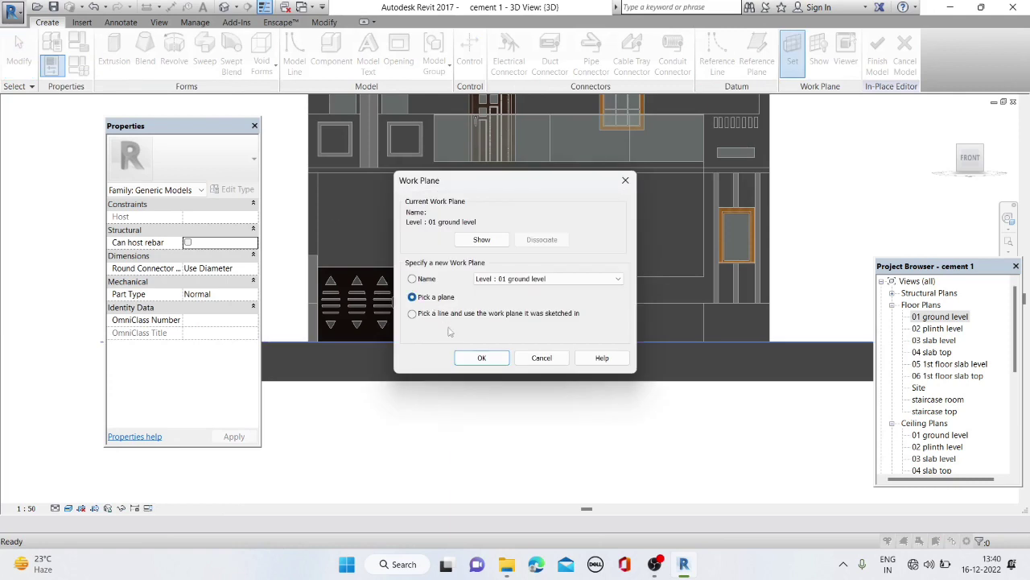
click(467, 354)
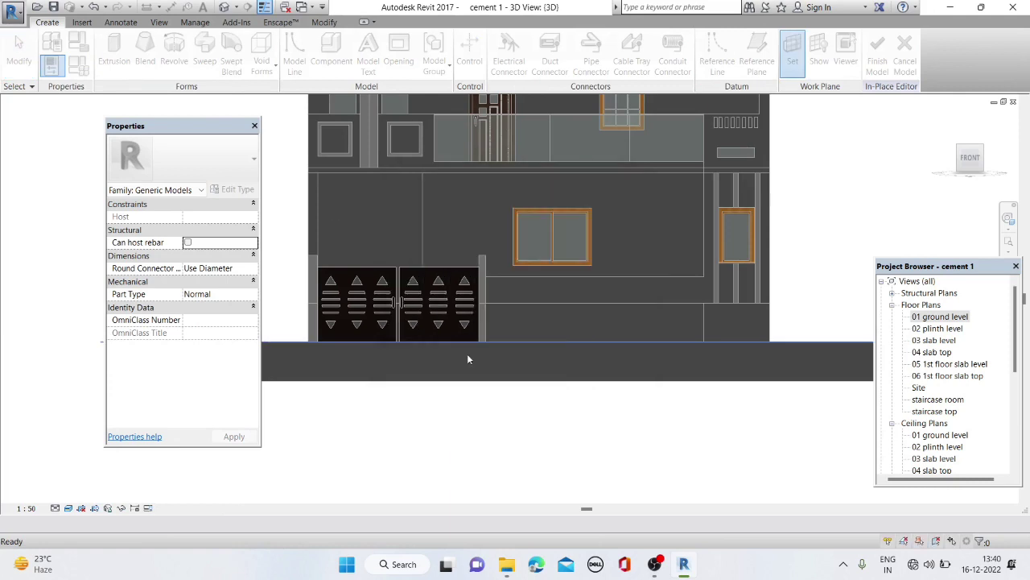
click(611, 281)
Sketch an extrusion outline of the frame with a central opening using lines
click(113, 55)
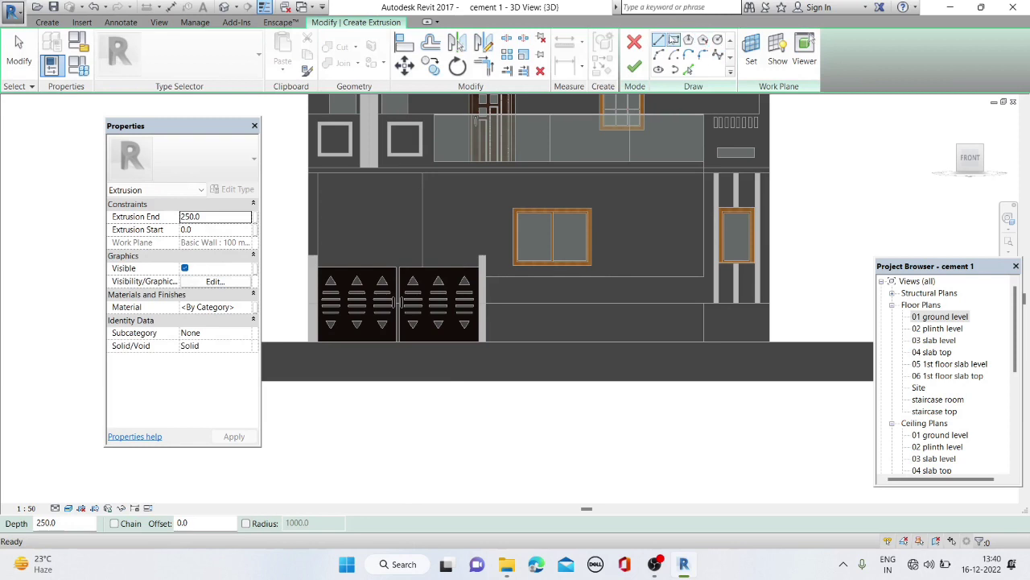
click(674, 41)
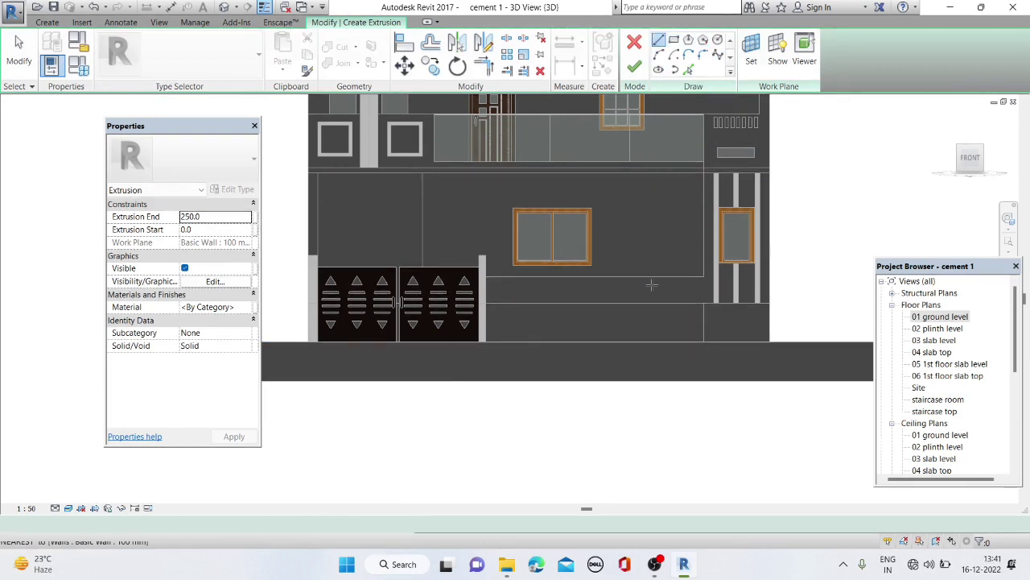
click(686, 342)
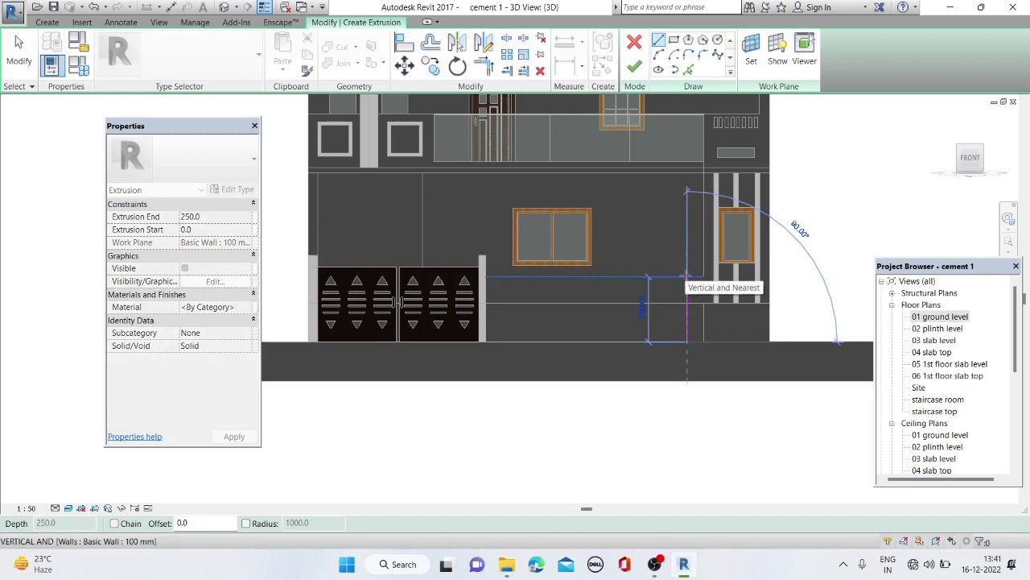
click(687, 276)
key(Escape)
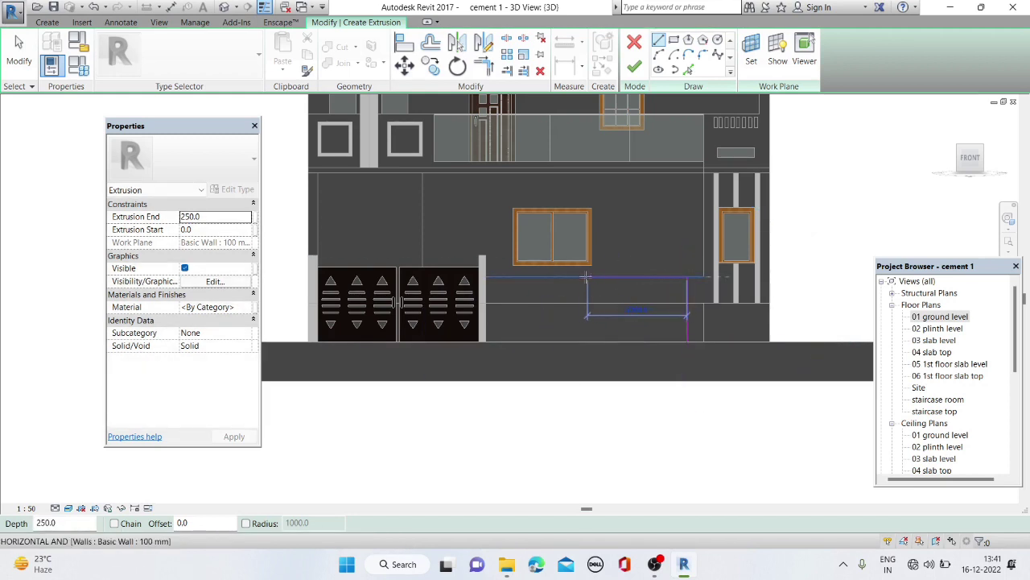
click(585, 277)
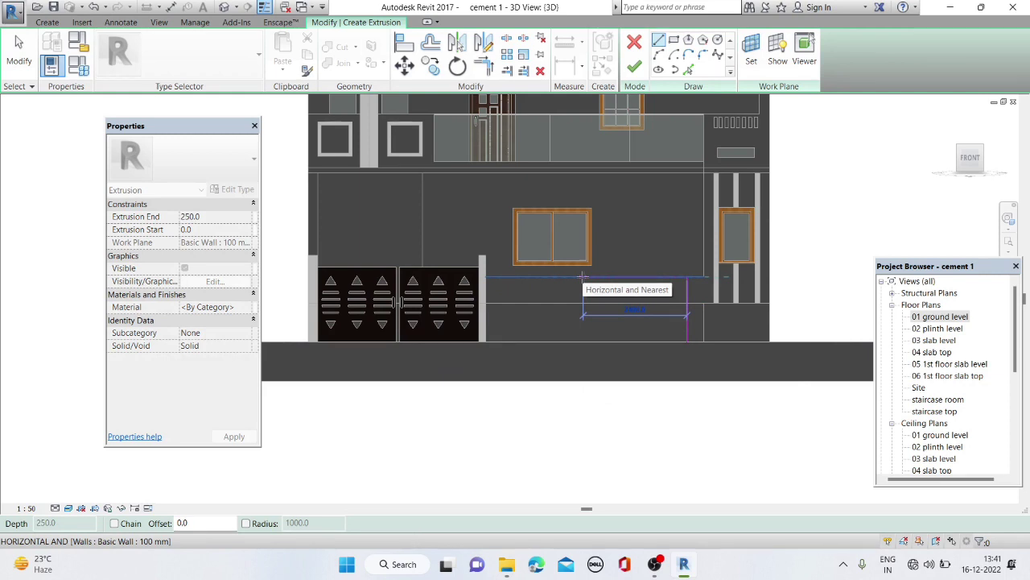
click(583, 277)
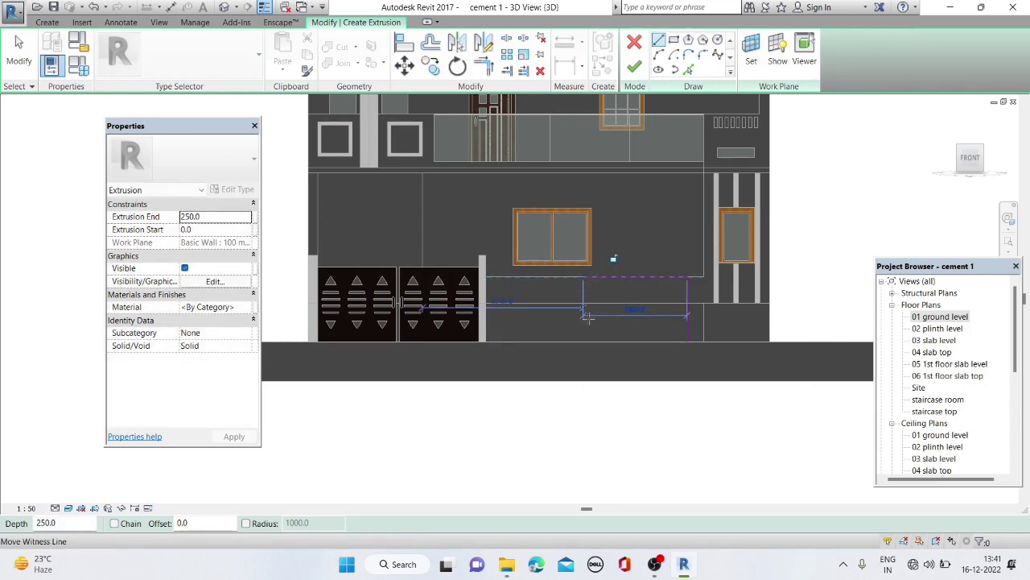
click(582, 277)
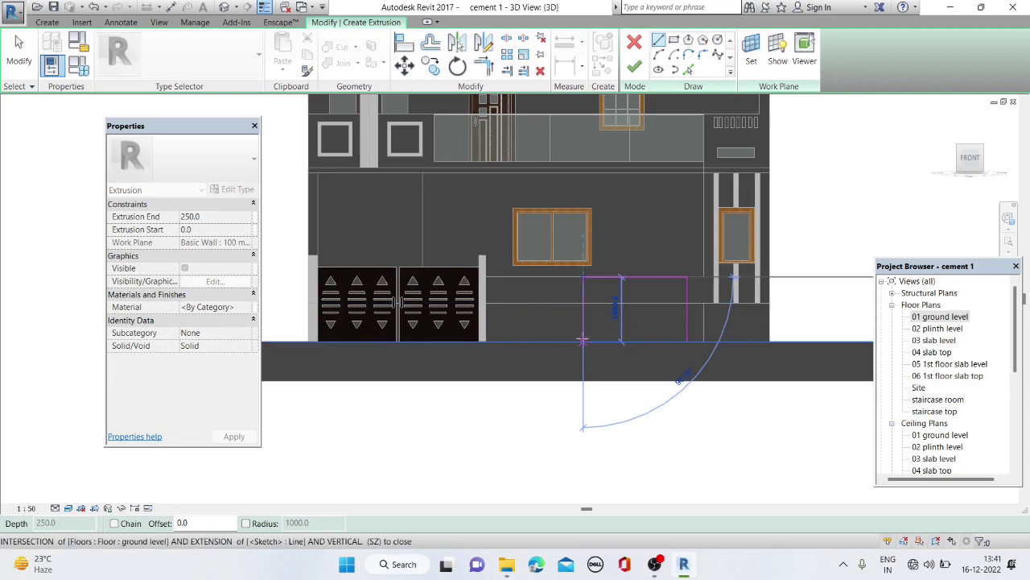
click(583, 341)
click(686, 341)
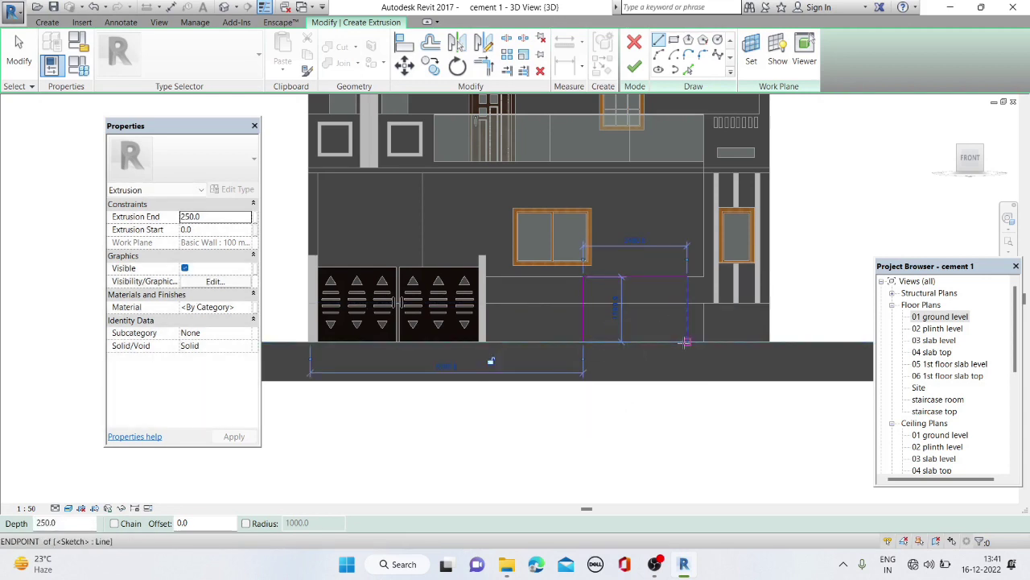
click(650, 342)
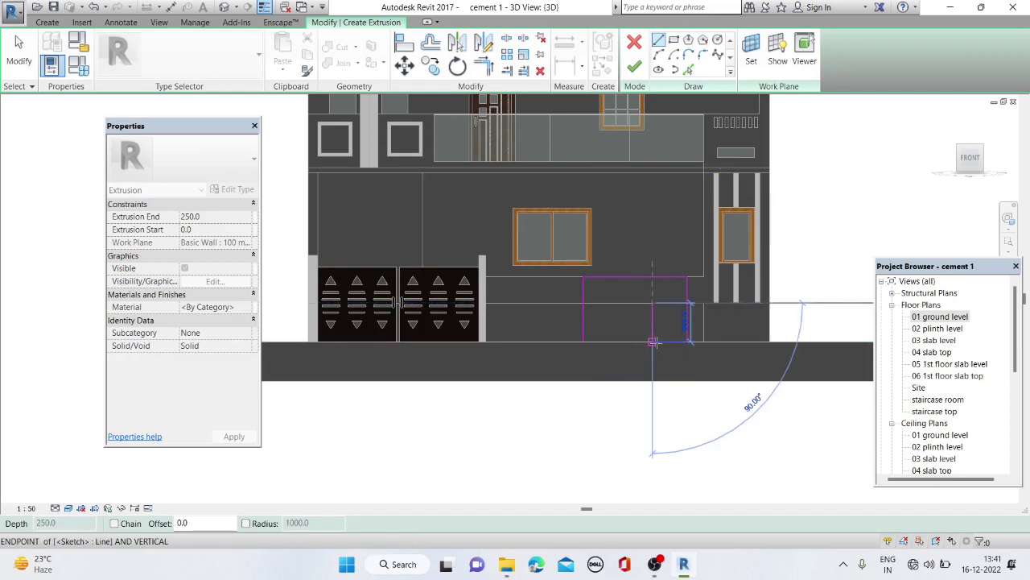
click(652, 305)
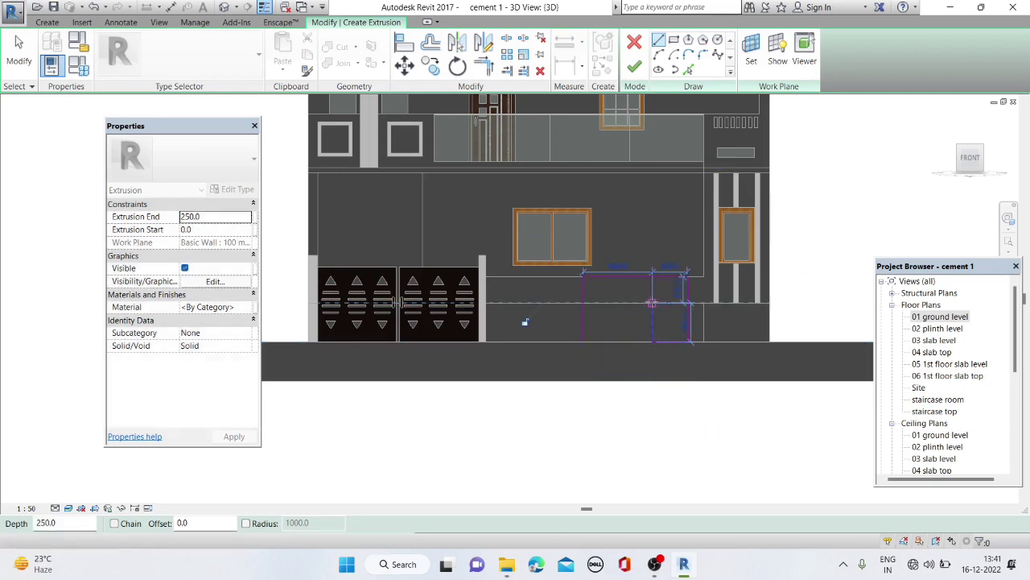
click(602, 305)
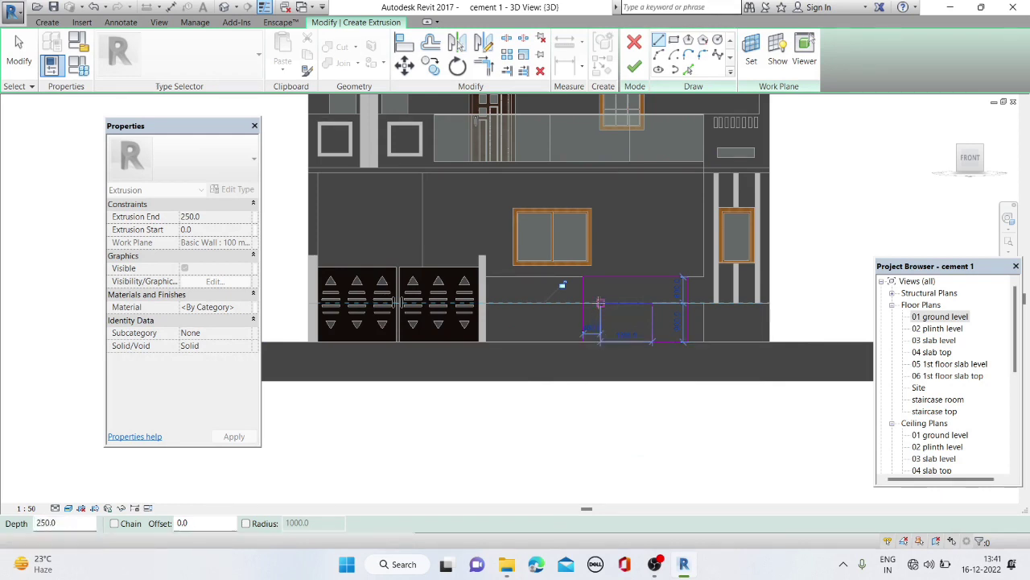
click(600, 342)
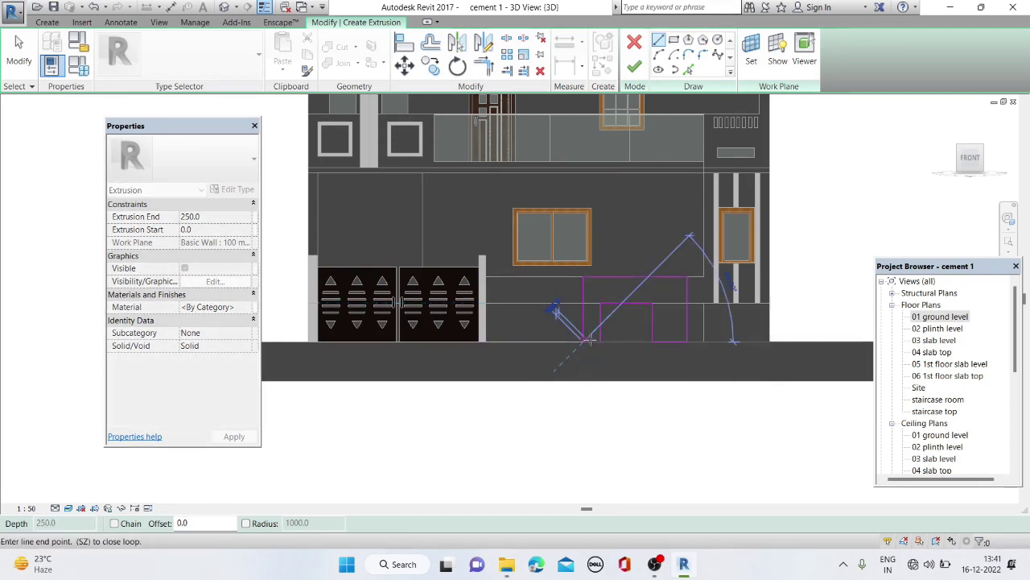
Finish the frame extrusion and set its Extrusion End to 150
click(634, 66)
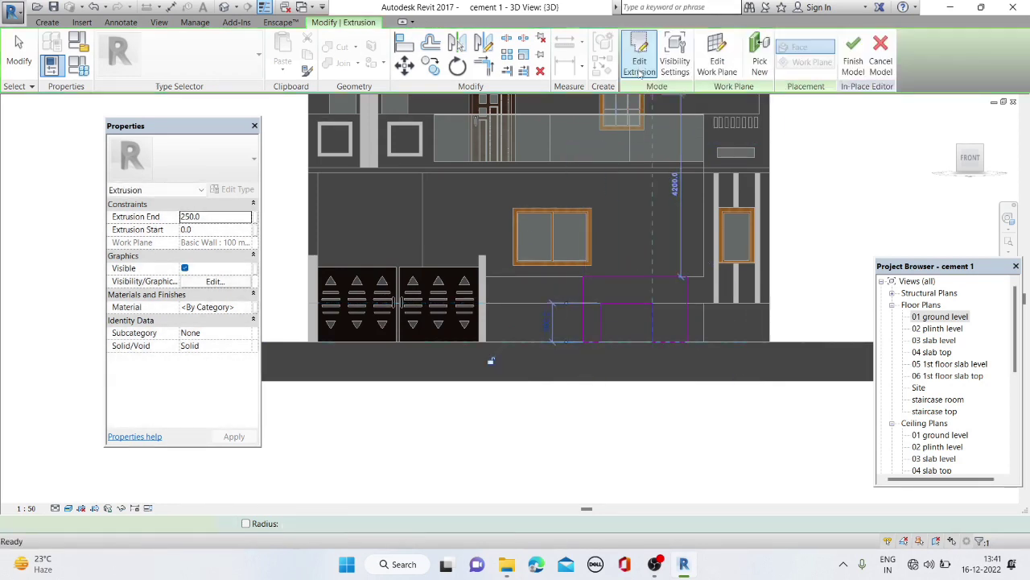
click(197, 218)
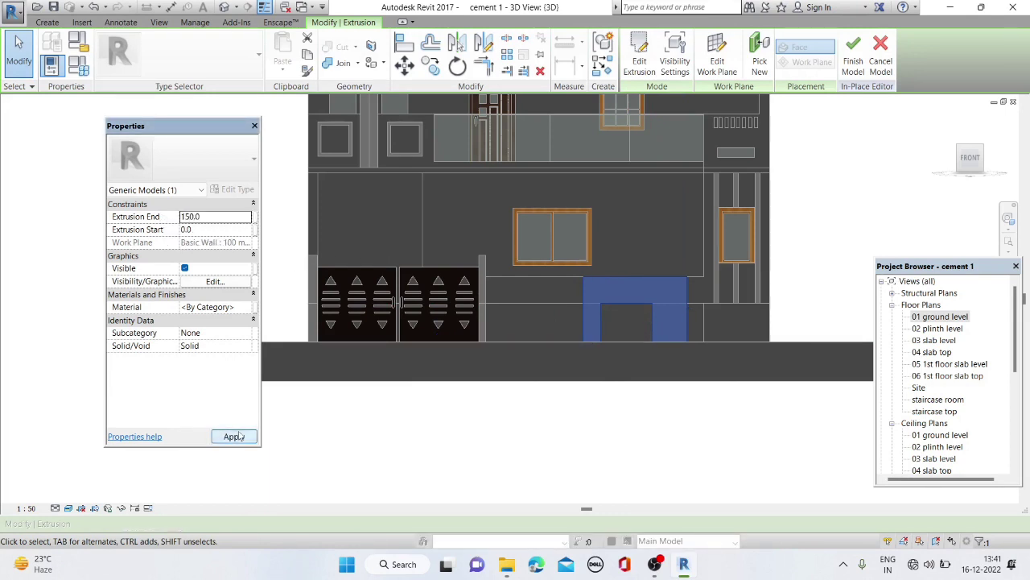
click(233, 435)
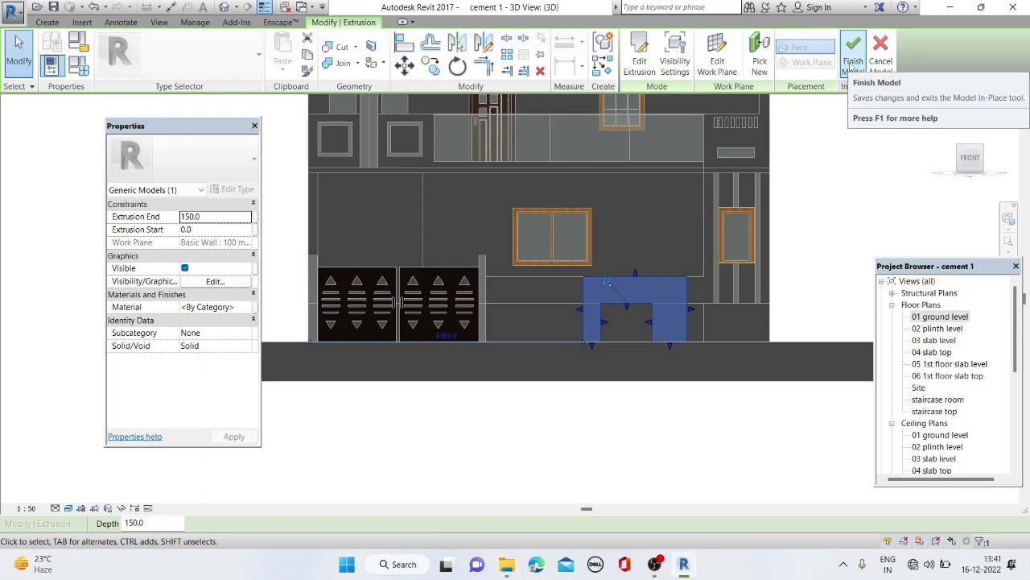
click(426, 241)
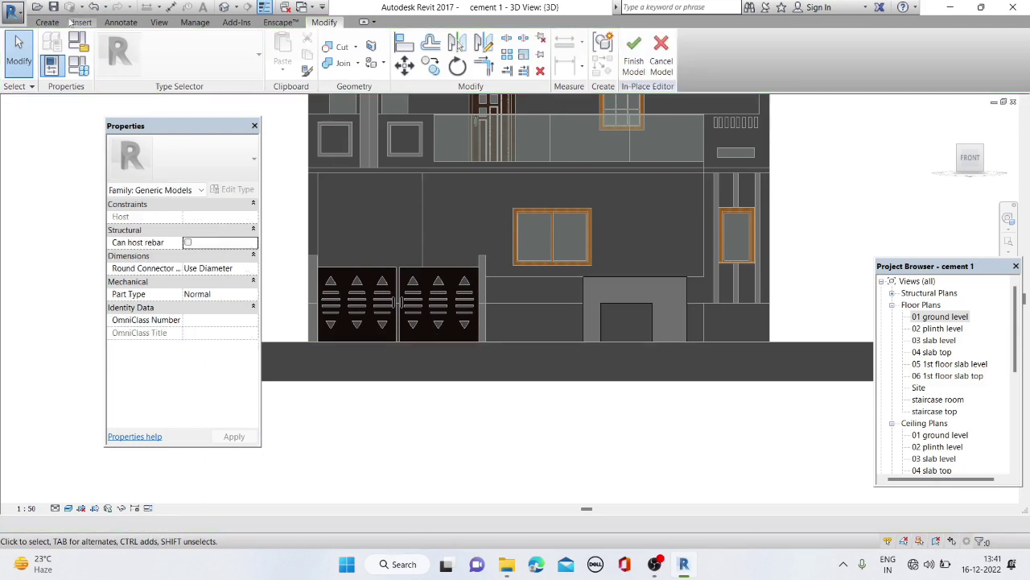
Sketch a second extrusion as a rectangle on the wall left of the frame
click(50, 21)
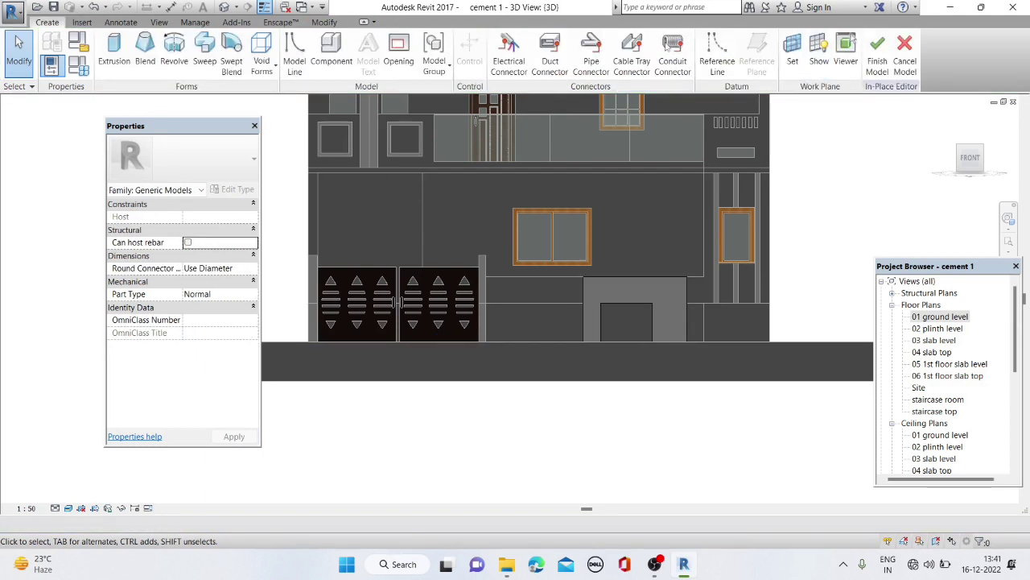
click(114, 50)
click(674, 40)
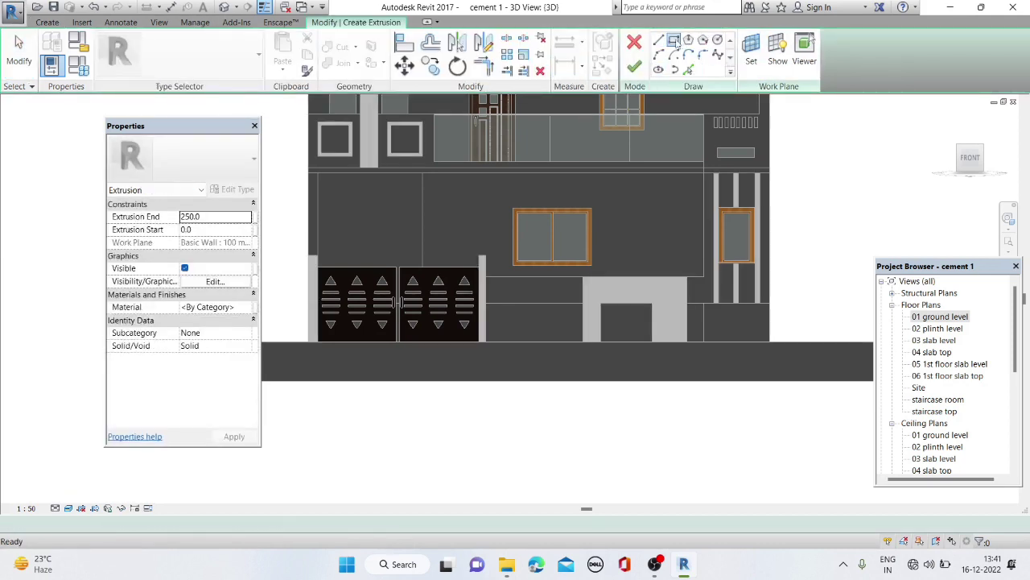
scroll(502, 276, up, 2)
click(470, 261)
click(571, 392)
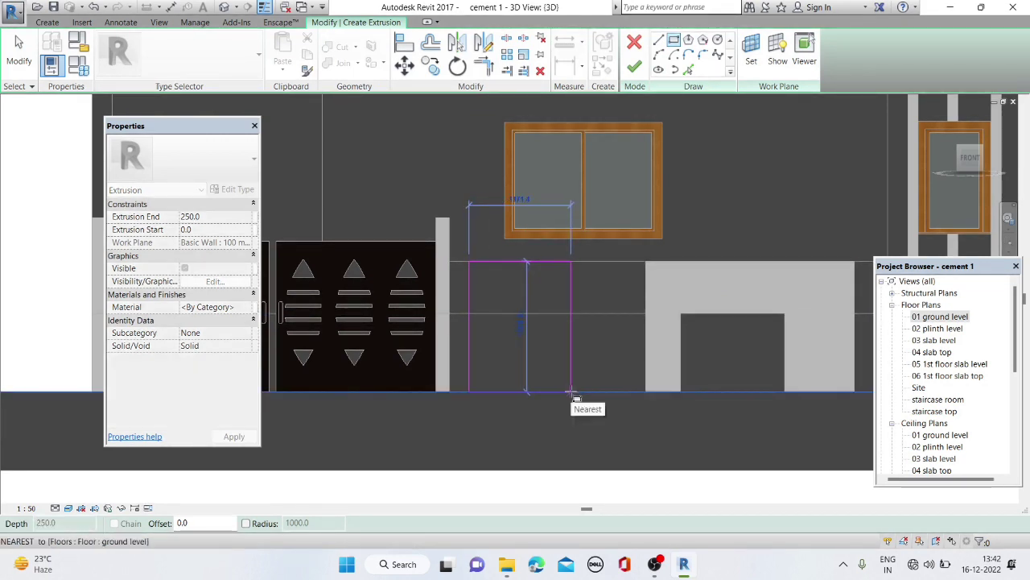
key(Escape)
click(473, 292)
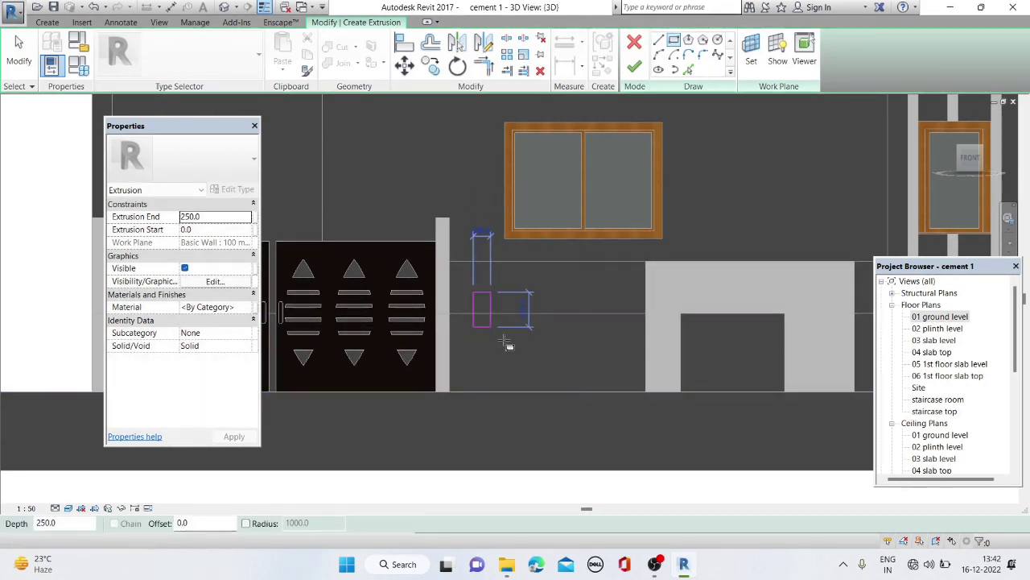
click(561, 371)
Finish the block with an Extrusion End of 100 and complete the in-place model
click(634, 66)
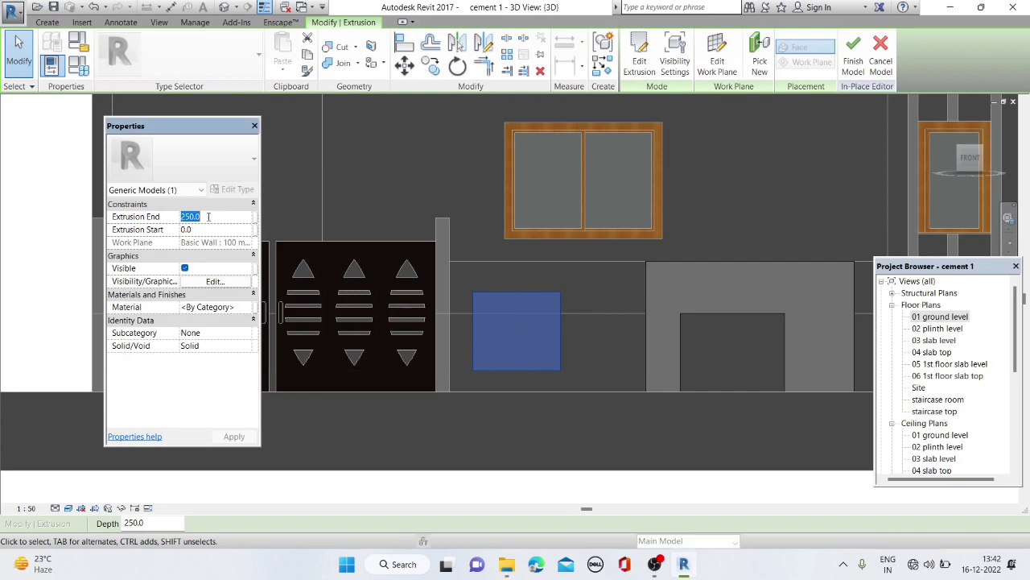
click(152, 222)
text(00)
key(Return)
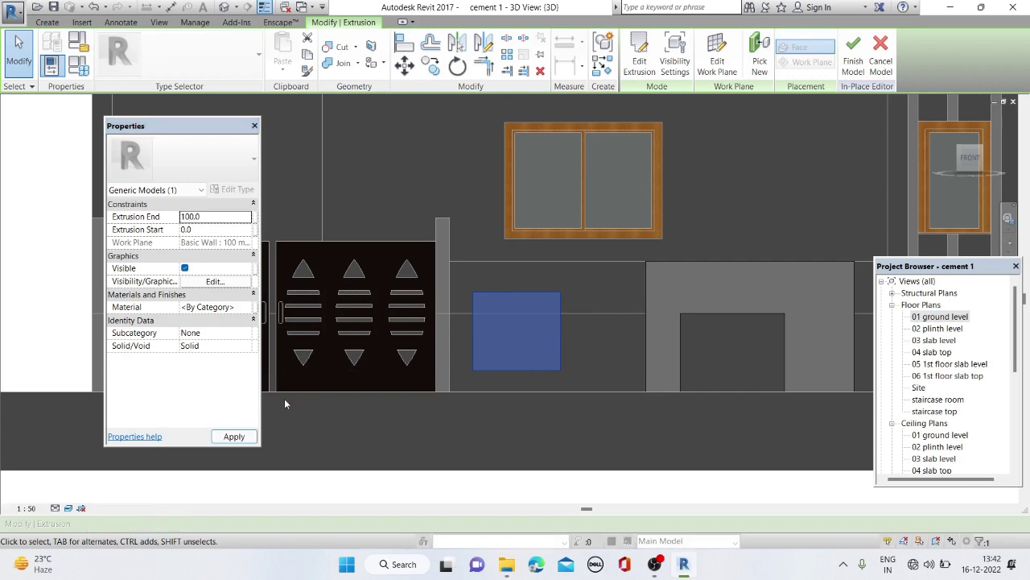
click(852, 64)
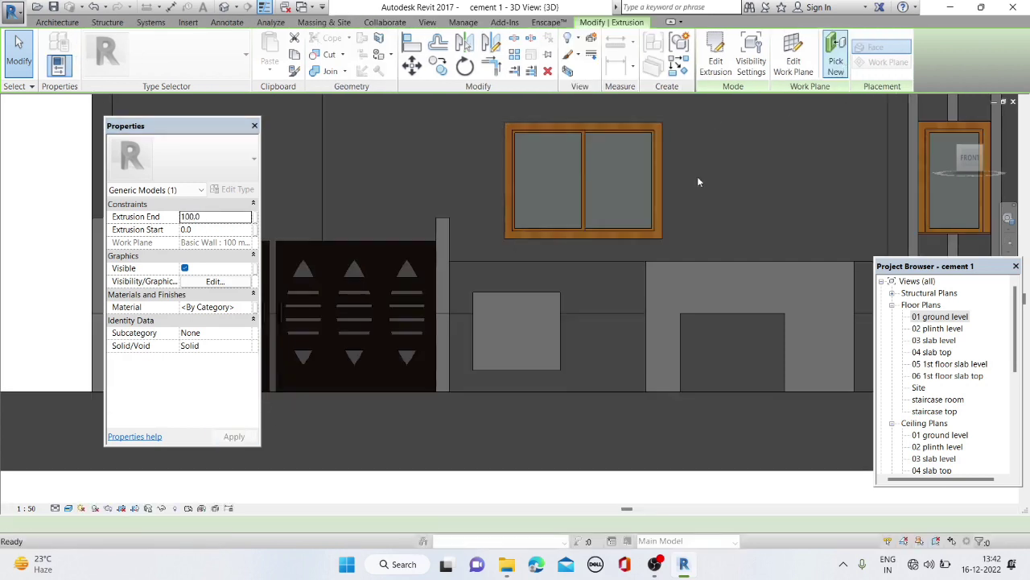
Reopen the plinth extrusion's sketch and draw a narrow vertical rectangle beside the opening
mouse_move(544, 218)
shift+middle_down()
mouse_move(676, 352)
mouse_move(621, 351)
mouse_move(597, 330)
mouse_move(601, 261)
mouse_move(590, 217)
mouse_move(606, 182)
shift+middle_up()
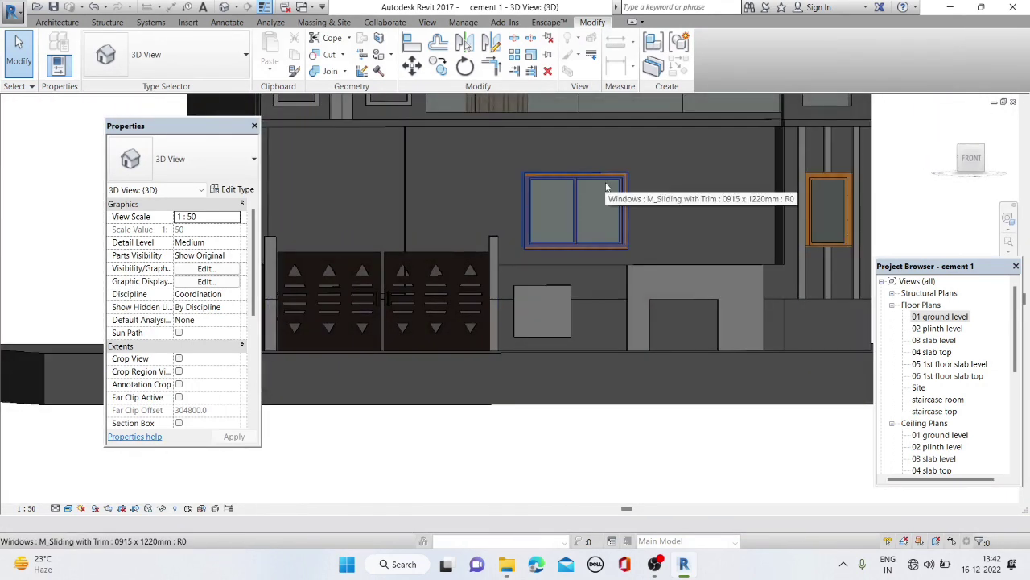
scroll(730, 320, up, 3)
double_click(706, 290)
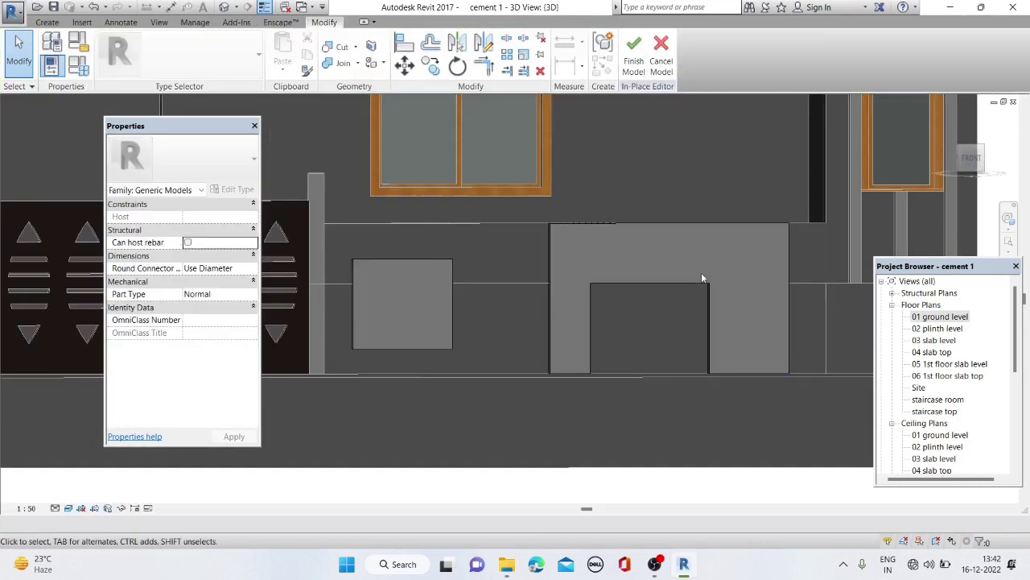
double_click(702, 286)
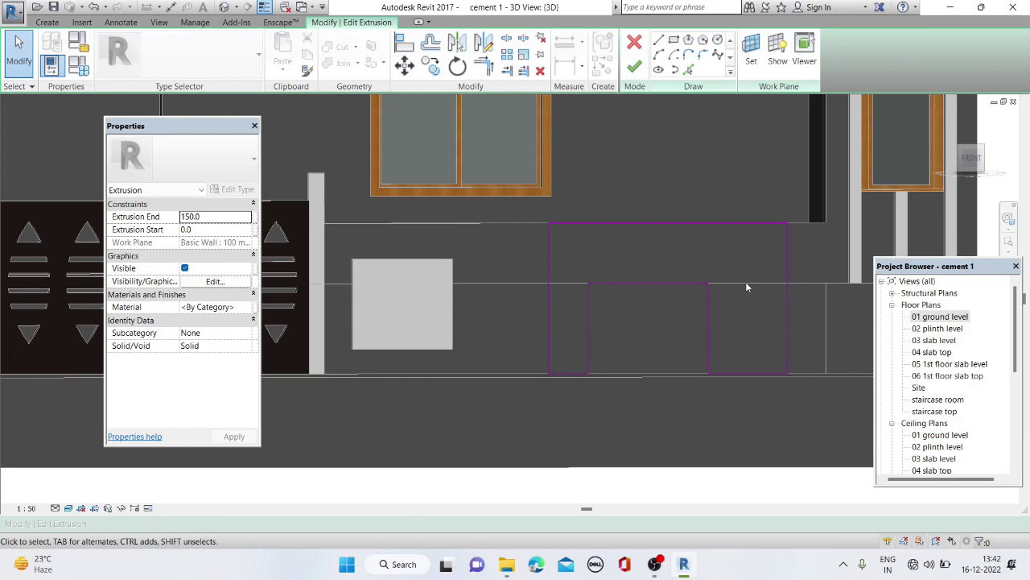
click(674, 40)
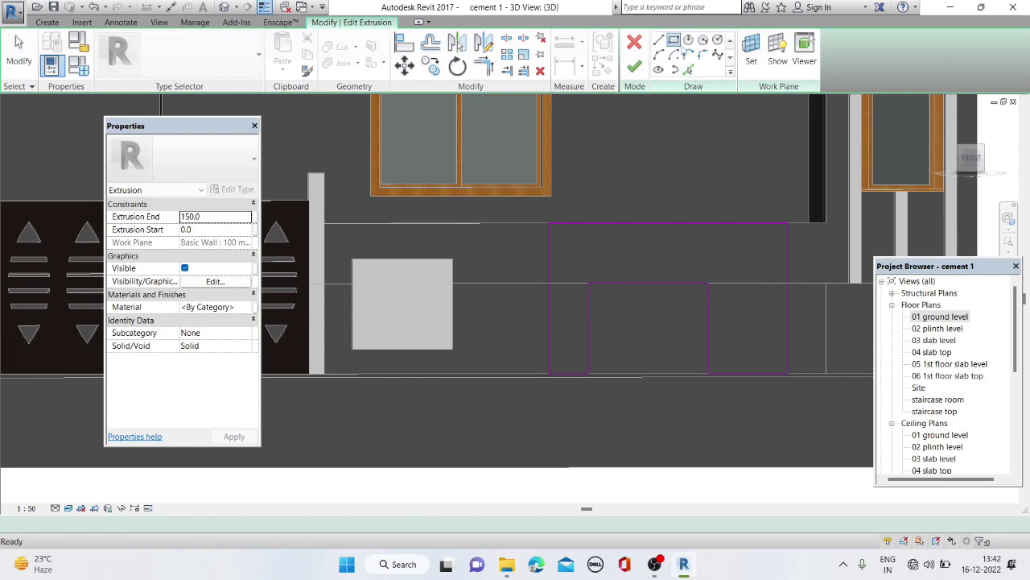
click(779, 240)
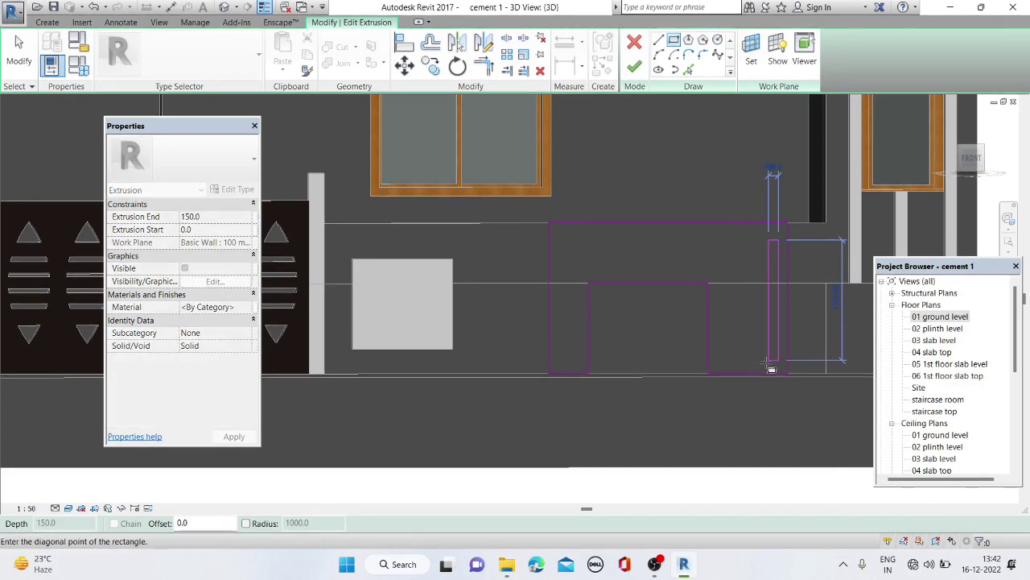
click(769, 367)
key(Escape)
key(Escape)
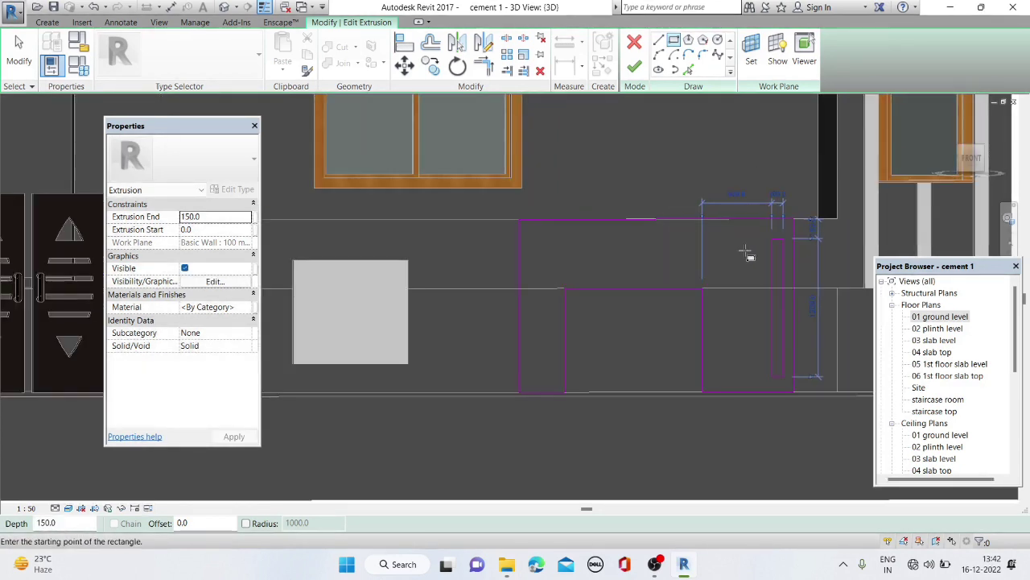
Copy the narrow rectangle twice to the left and nudge all three slightly left
scroll(775, 256, up, 2)
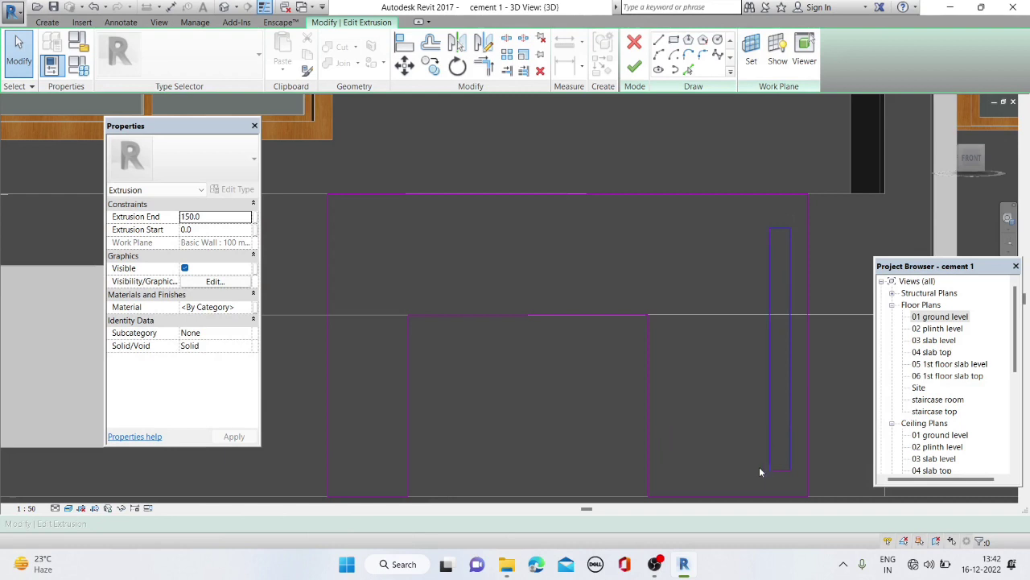
drag(758, 470, 799, 219)
click(430, 66)
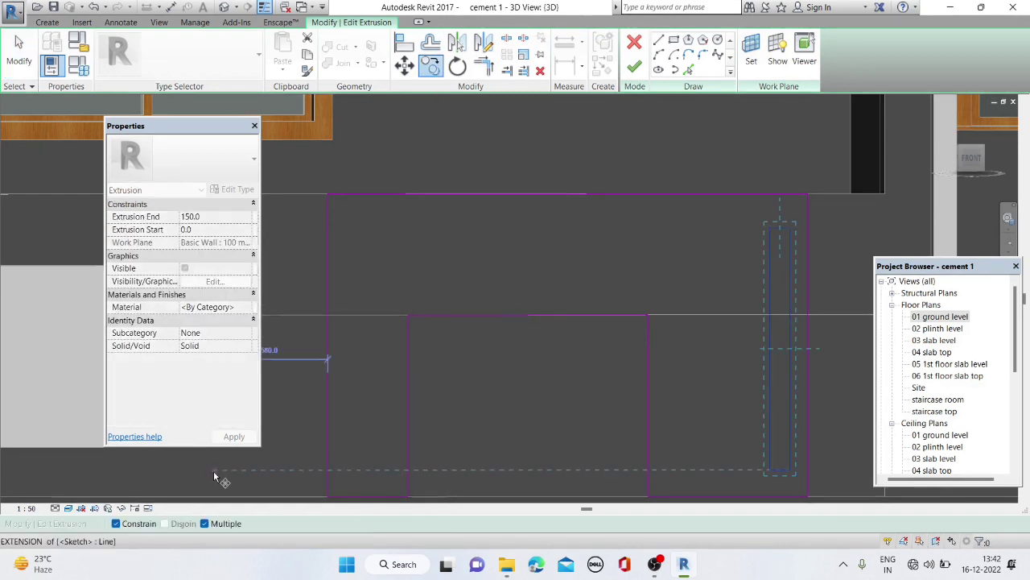
click(794, 231)
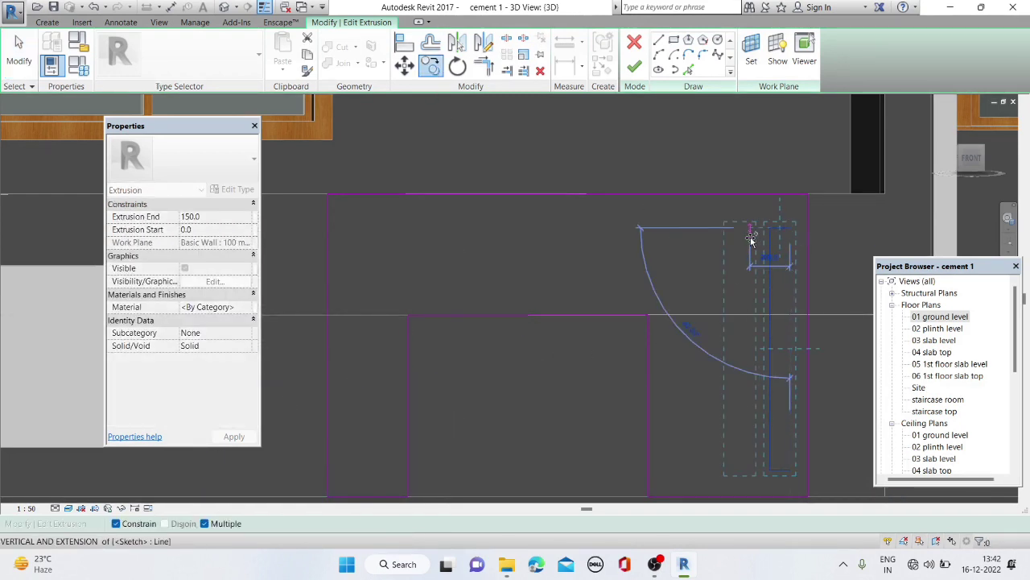
click(759, 231)
click(726, 230)
key(Escape)
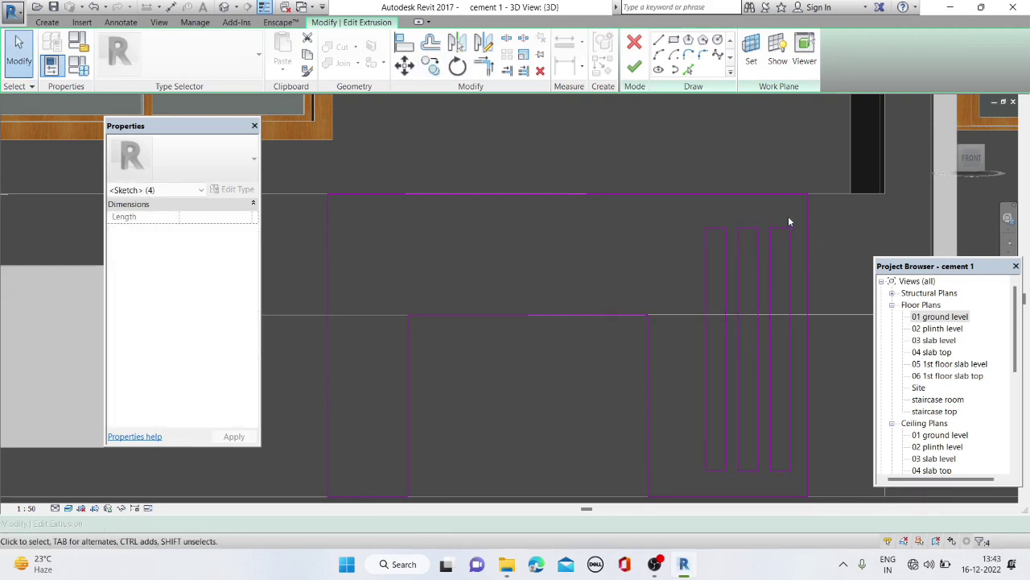
key(Escape)
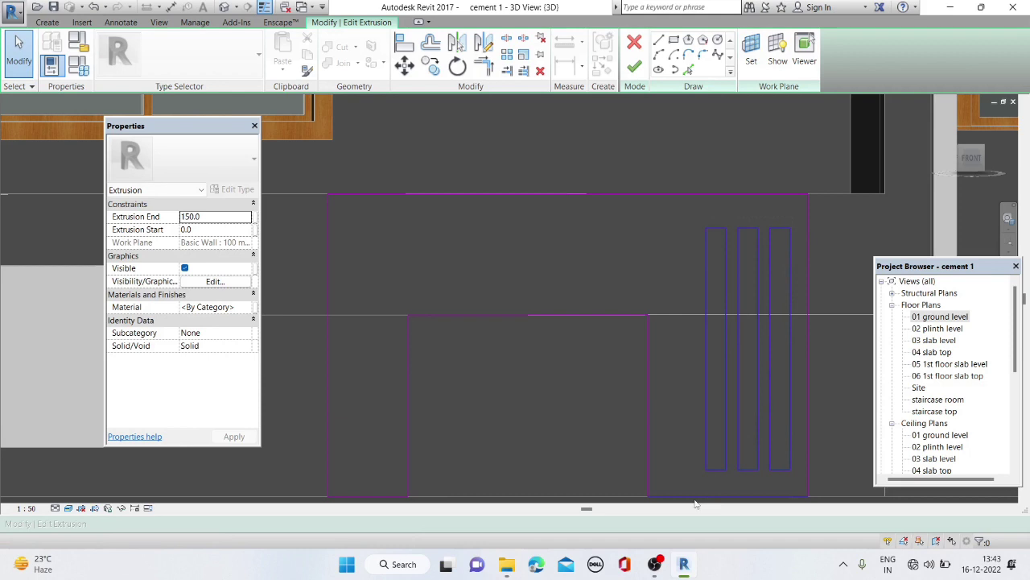
key(ctrl+Left)
key(Left)
key(Left)
key(Left)
key(Left)
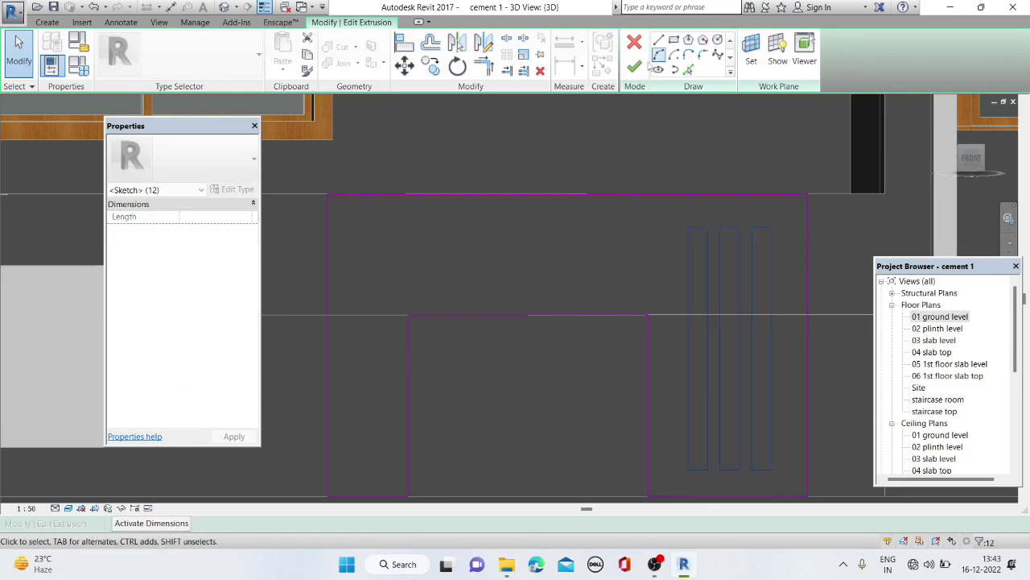
Finish the sketch with the three fins and complete the in-place model
click(635, 66)
key(Escape)
mouse_move(534, 319)
shift+middle_down()
mouse_move(488, 368)
mouse_move(483, 338)
shift+middle_up()
scroll(488, 368, down, 3)
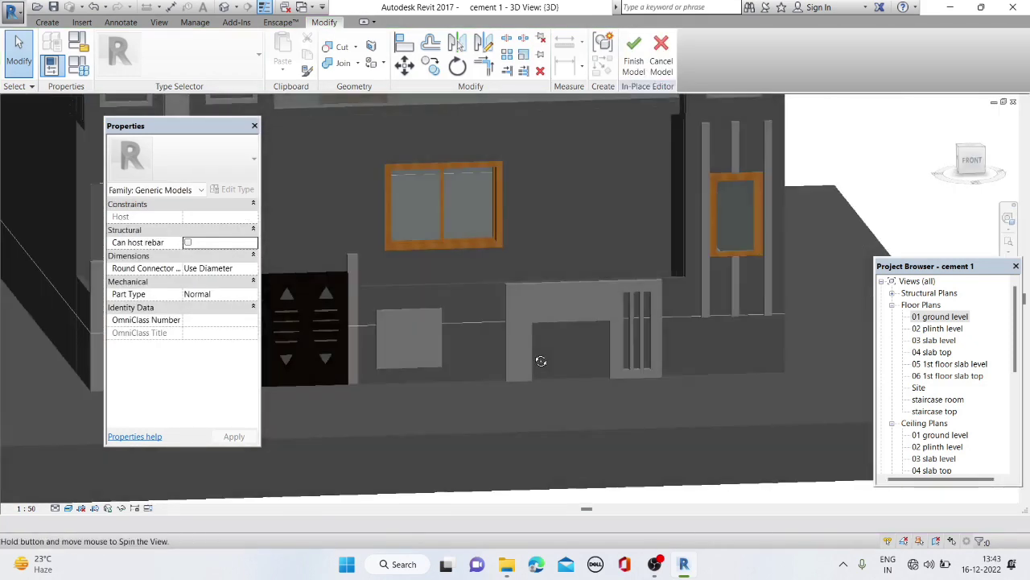
scroll(445, 336, down, 2)
shift+middle_drag(412, 313, 420, 309)
scroll(422, 312, up, 2)
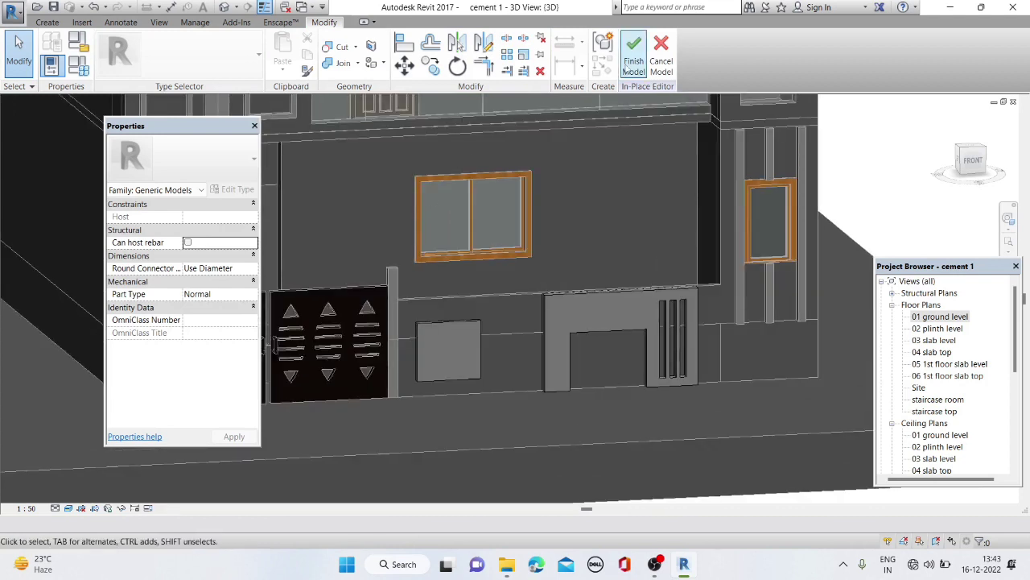
click(634, 53)
Create a NAME text type by duplicating the 2.5mm Arial text type
click(974, 160)
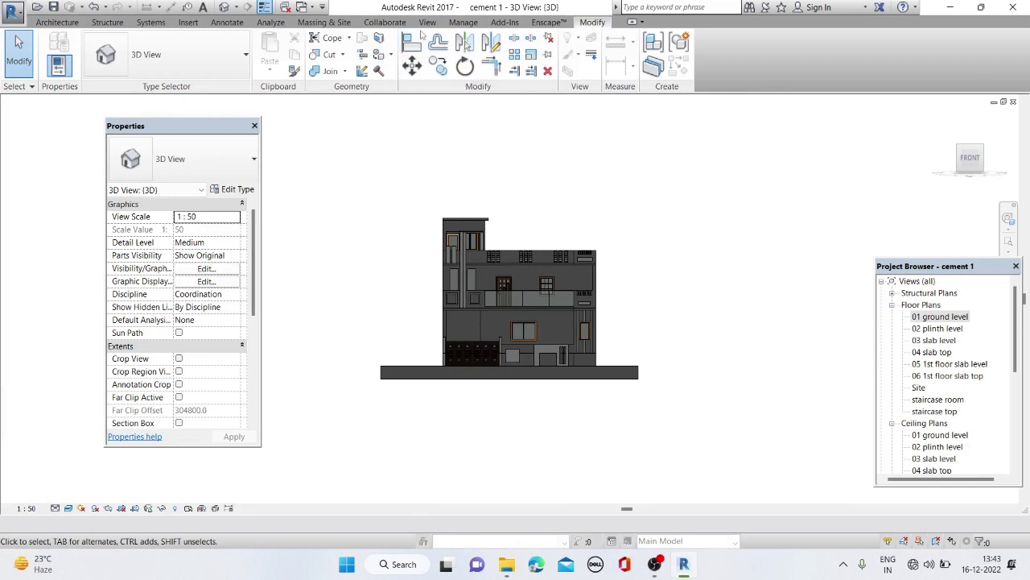
click(203, 7)
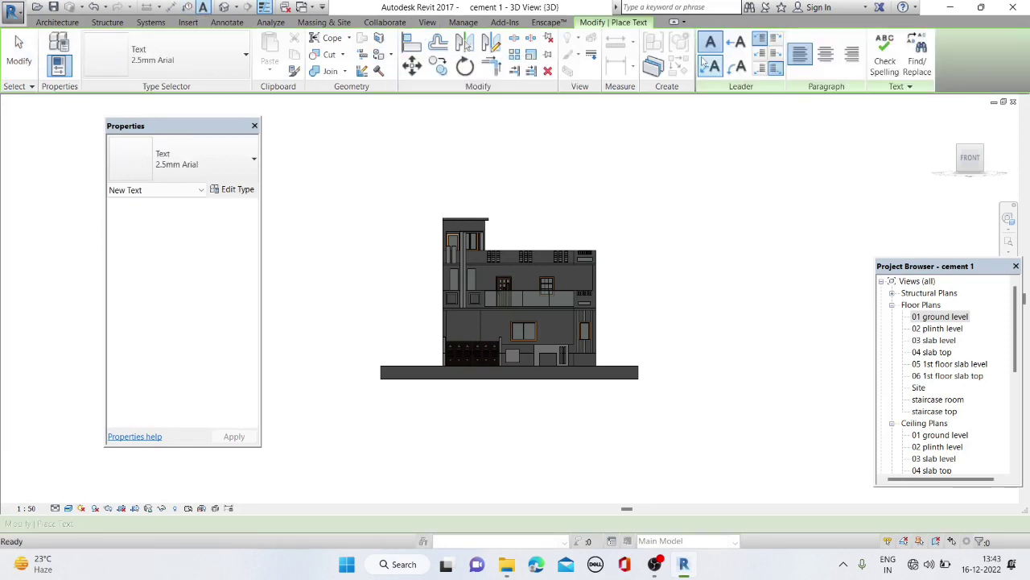
click(180, 189)
click(180, 190)
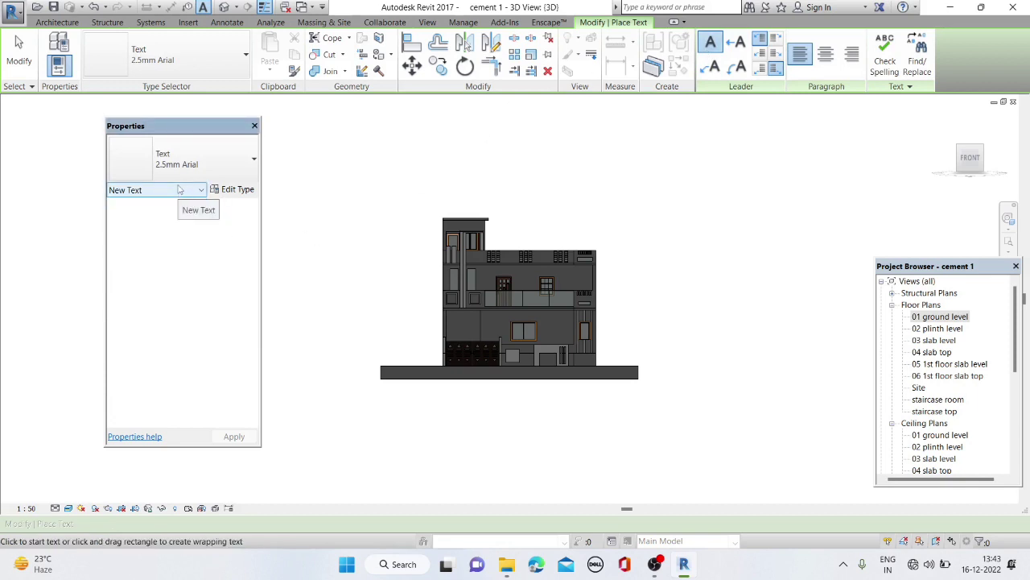
click(181, 173)
click(183, 176)
click(223, 189)
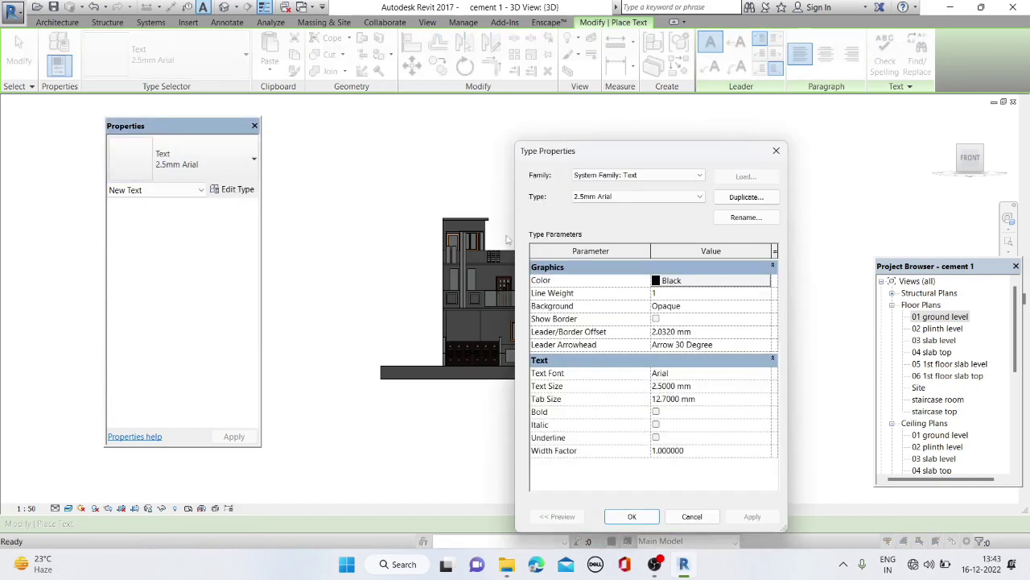
click(746, 196)
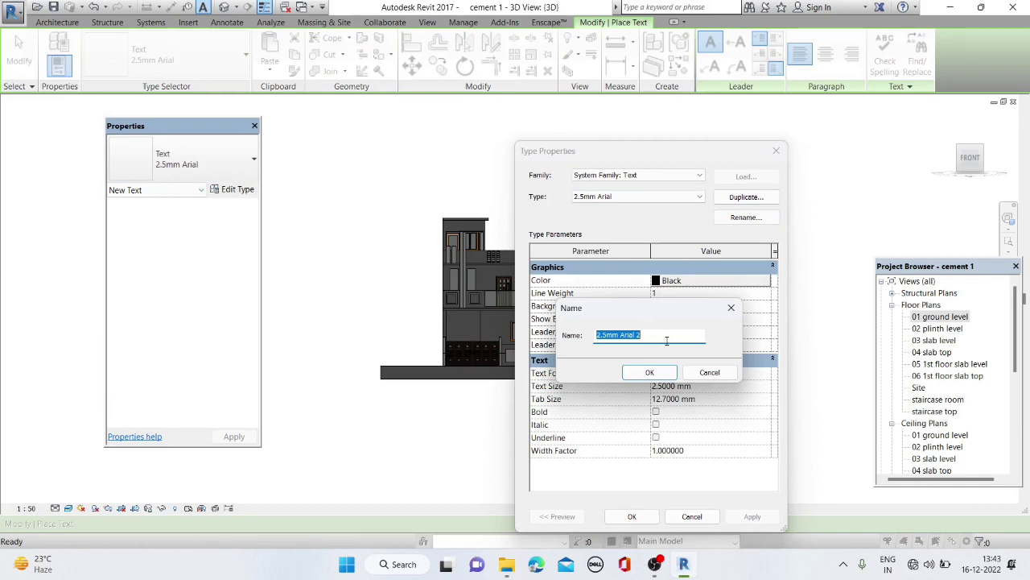
key(BackSpace)
text(NAME)
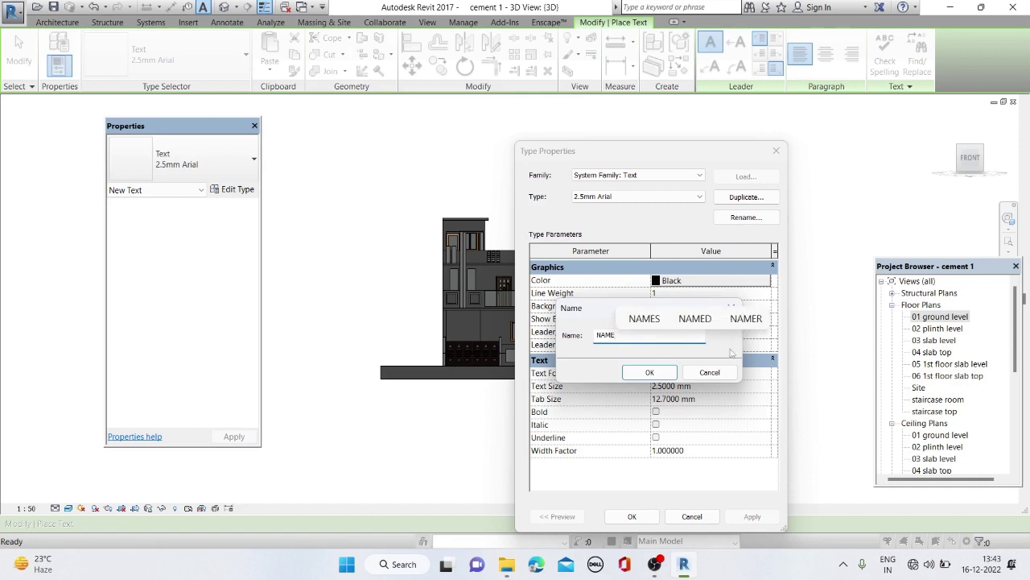
click(665, 372)
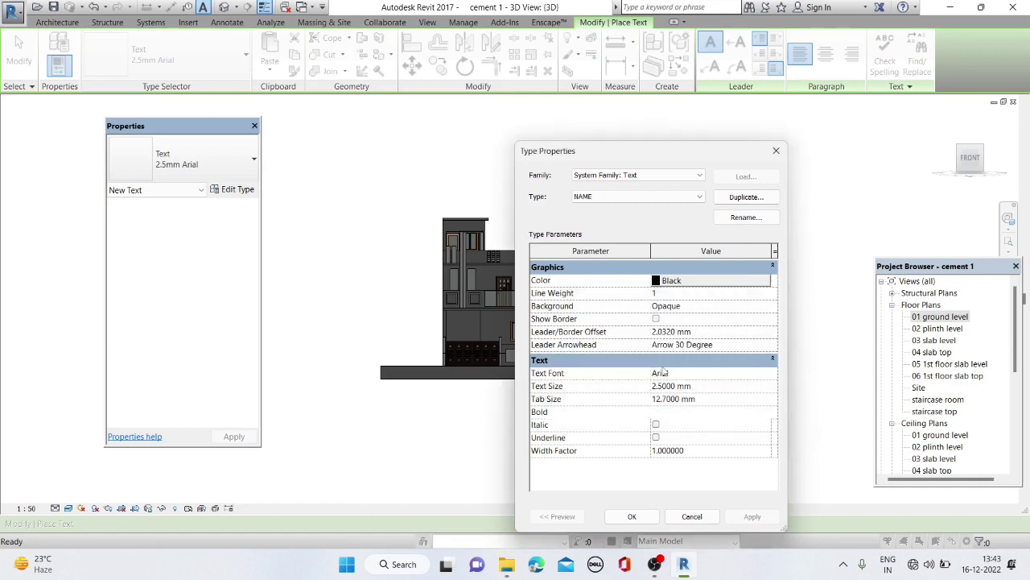
click(632, 517)
Place the text 'NAME' on the square name plate and widen its text box
scroll(506, 339, up, 3)
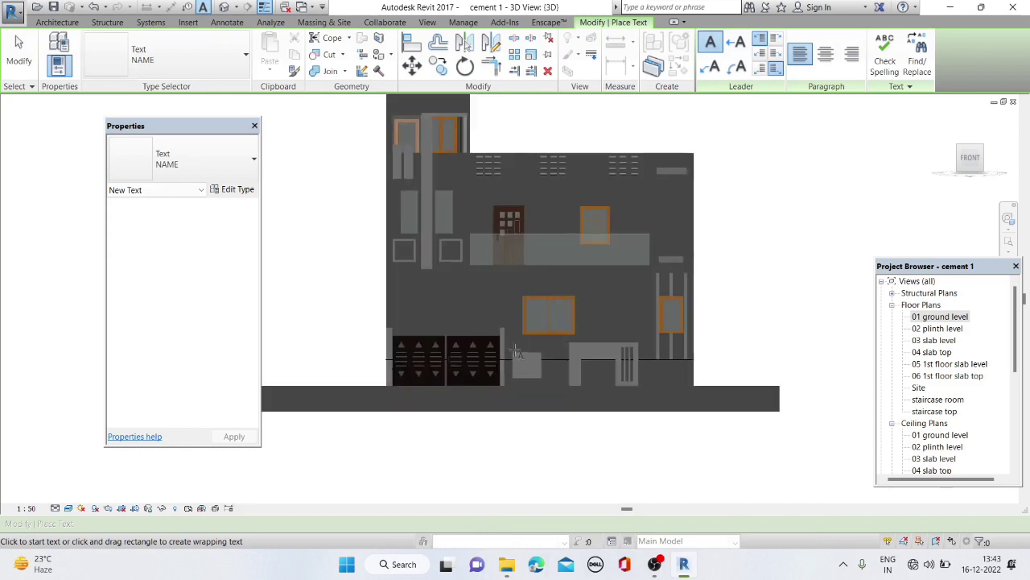
scroll(507, 345, up, 3)
scroll(512, 354, up, 2)
click(515, 356)
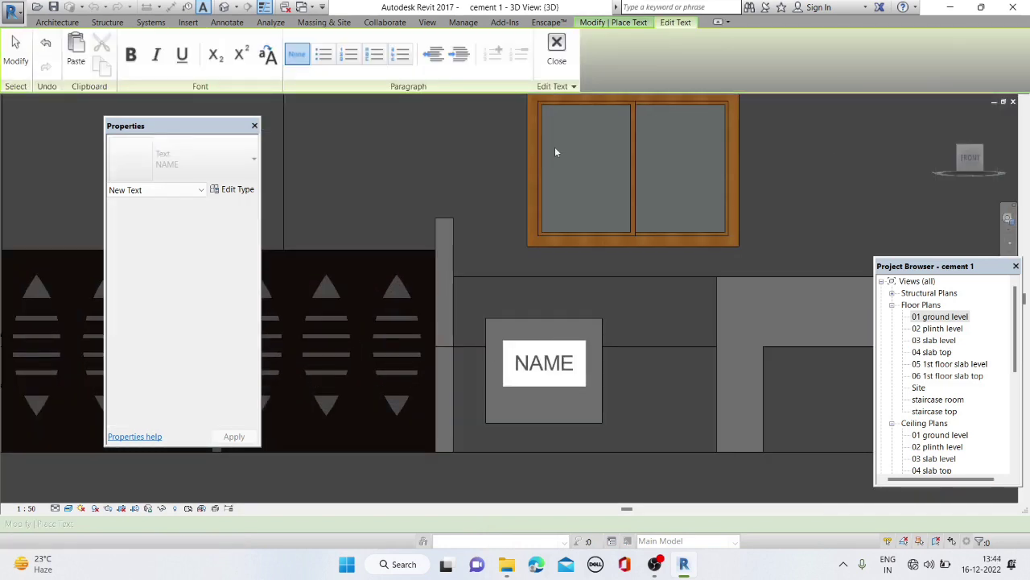
key(Return)
click(472, 262)
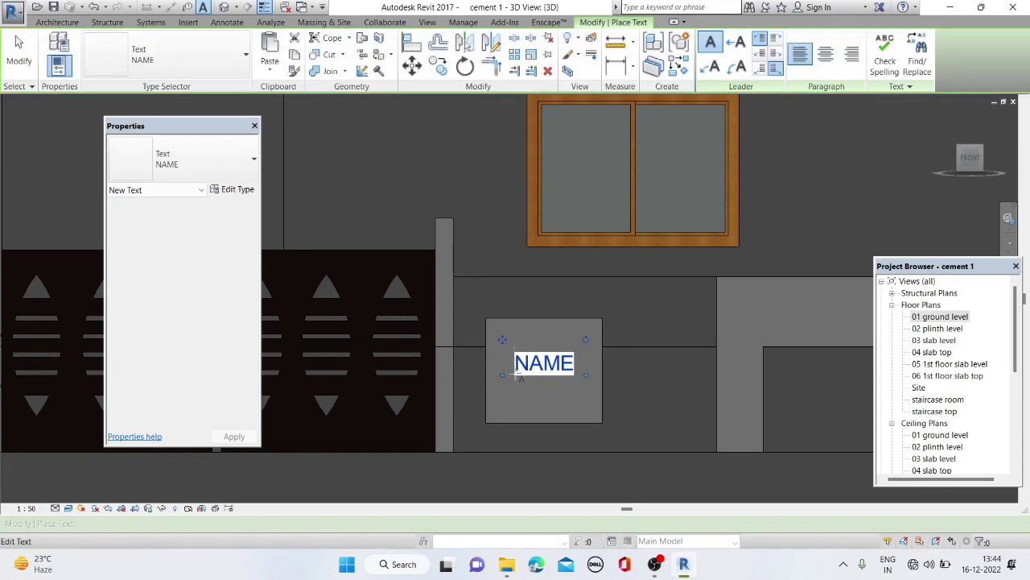
scroll(515, 378, up, 1)
drag(607, 375, 618, 395)
key(Escape)
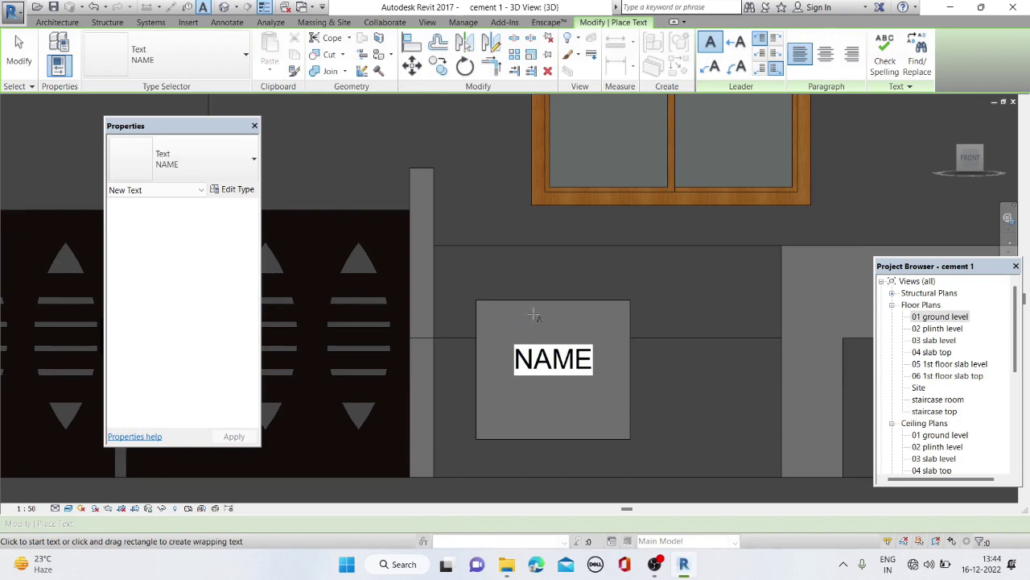
key(Escape)
shift+middle_drag(493, 275, 484, 287)
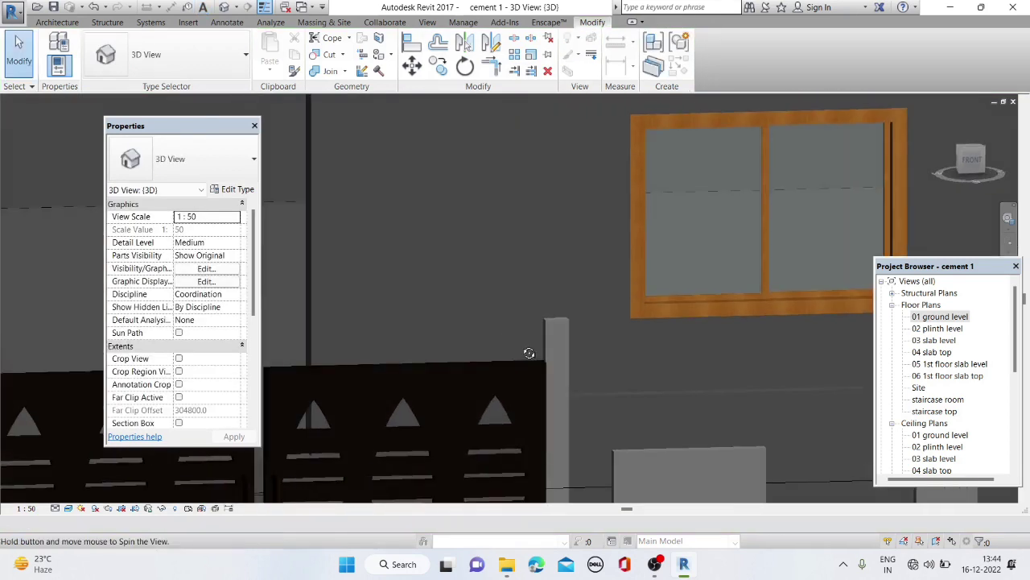
scroll(473, 278, down, 3)
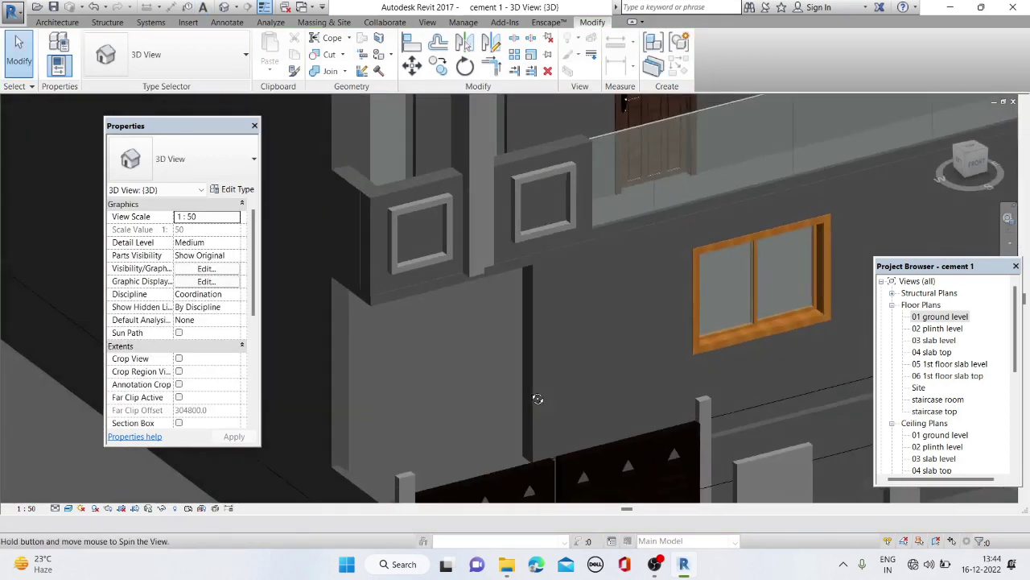
scroll(504, 365, down, 3)
mouse_move(505, 365)
shift+middle_down()
mouse_move(625, 451)
mouse_move(637, 357)
mouse_move(636, 384)
shift+middle_up()
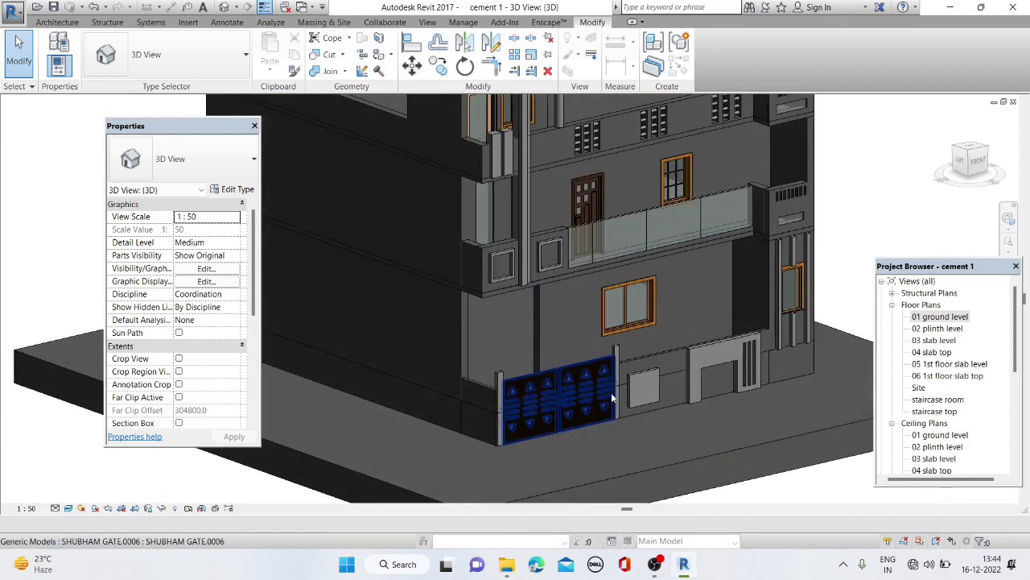
click(636, 384)
scroll(636, 384, up, 3)
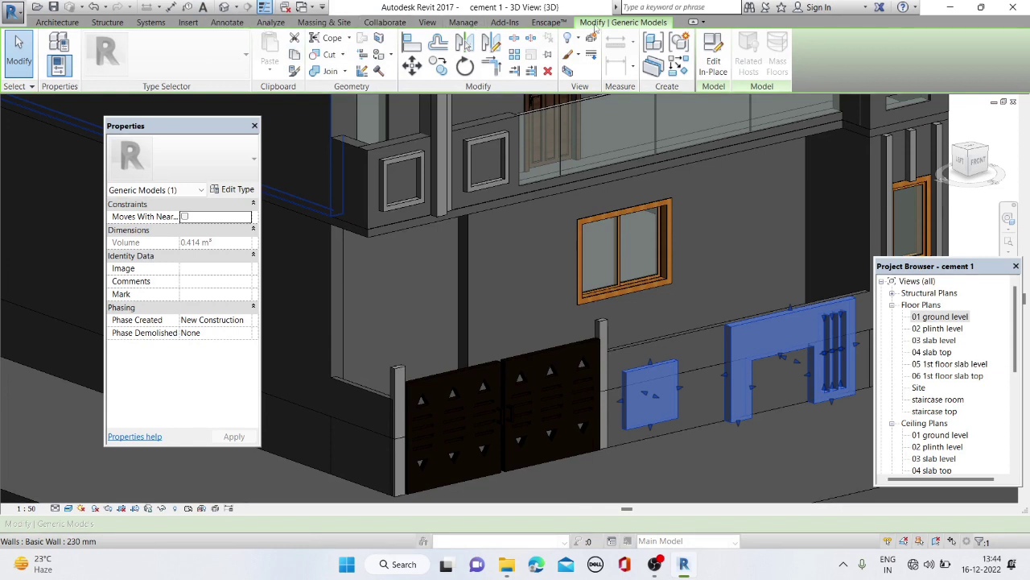
click(57, 22)
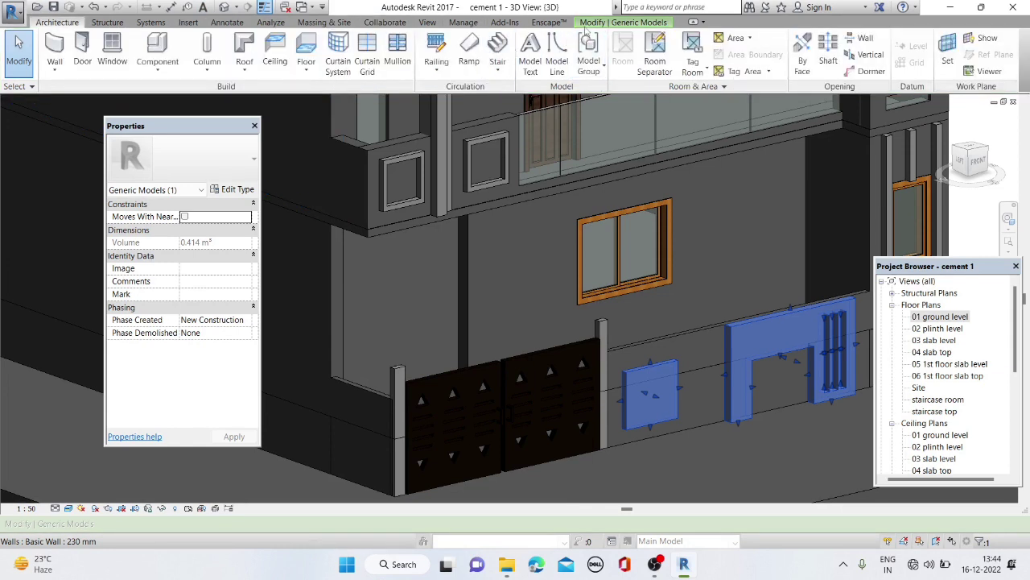
click(586, 24)
key(Escape)
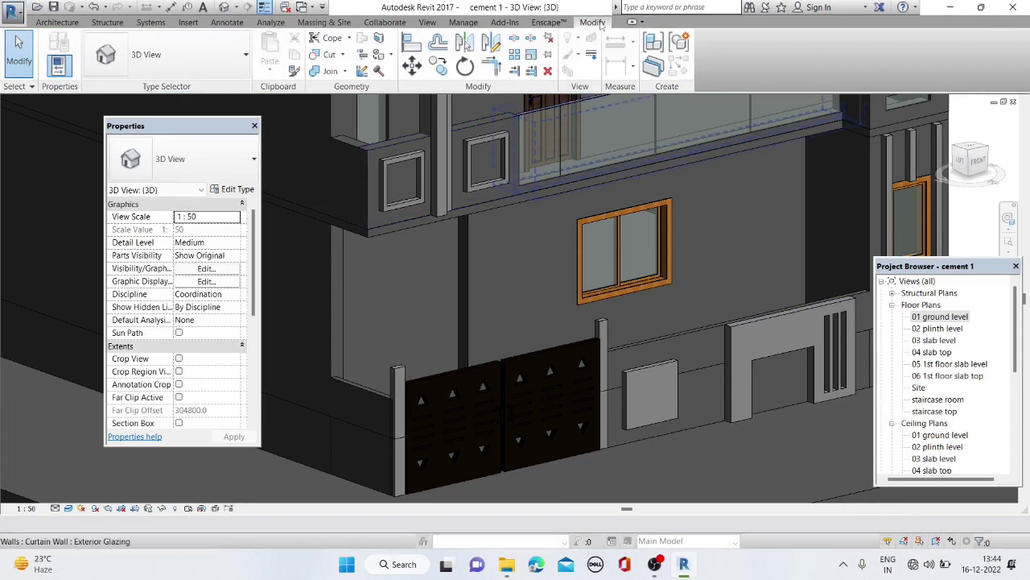
click(202, 7)
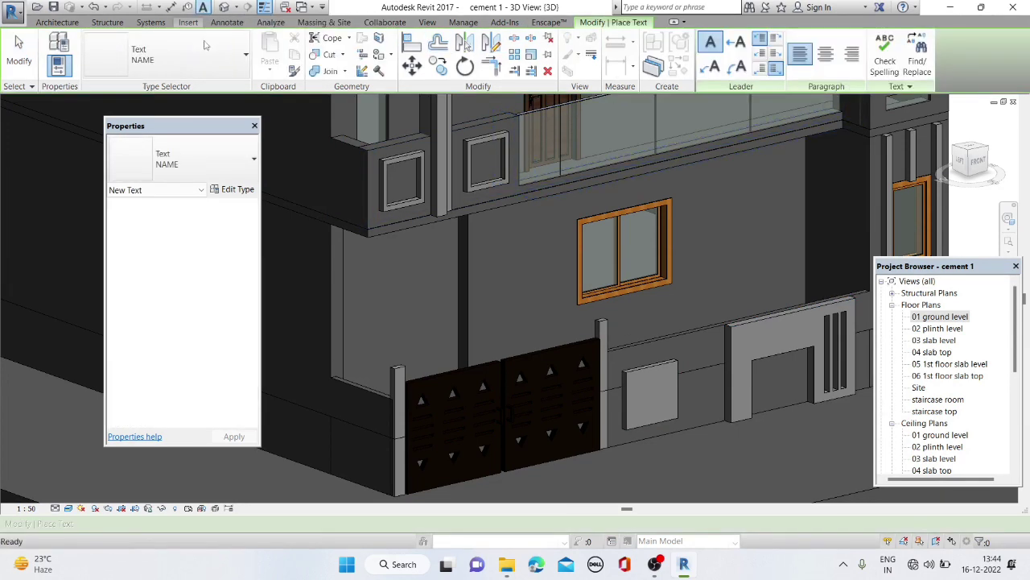
click(185, 162)
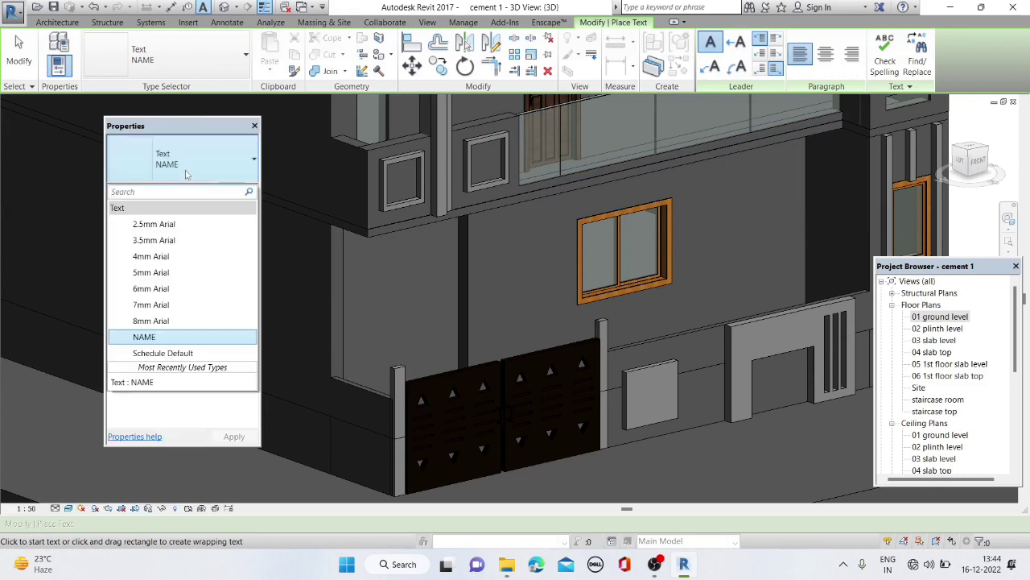
click(186, 173)
click(173, 190)
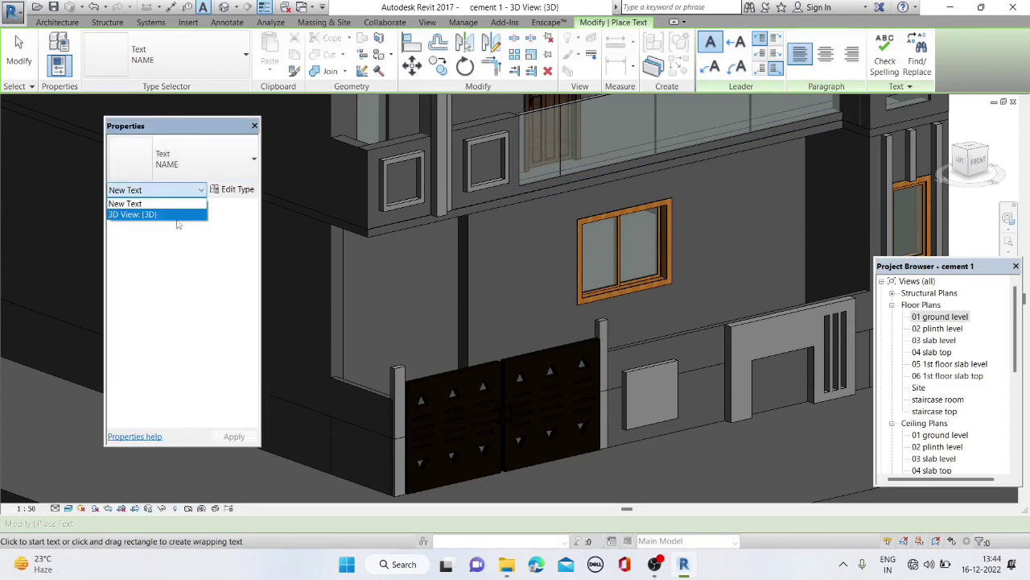
click(178, 215)
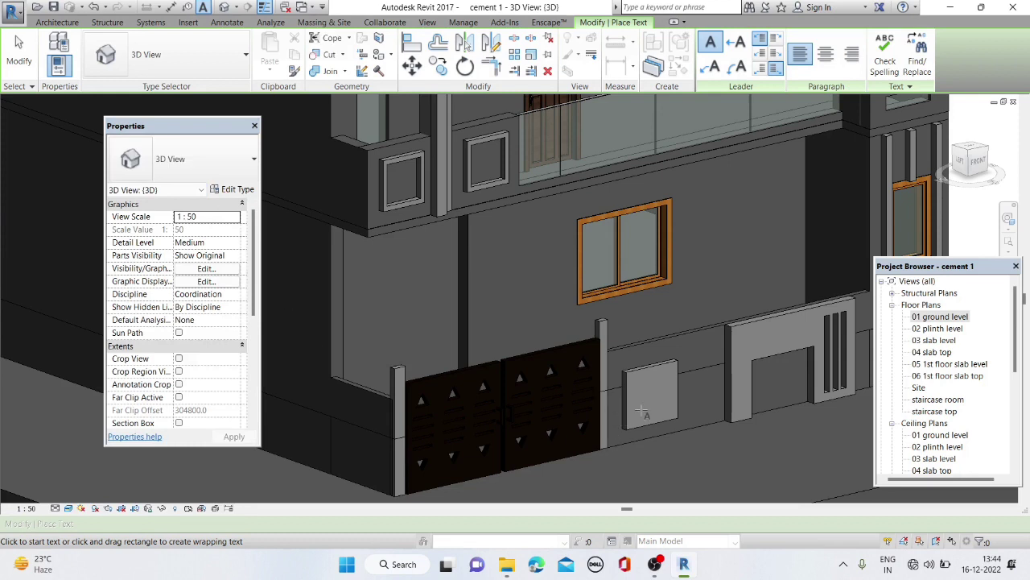
click(977, 161)
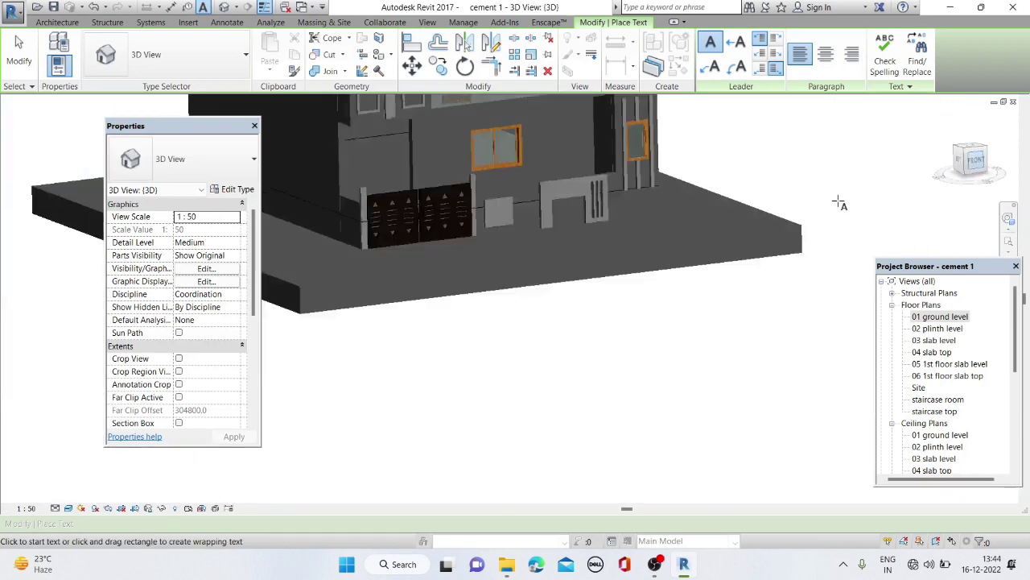
scroll(558, 441, up, 3)
scroll(558, 441, up, 2)
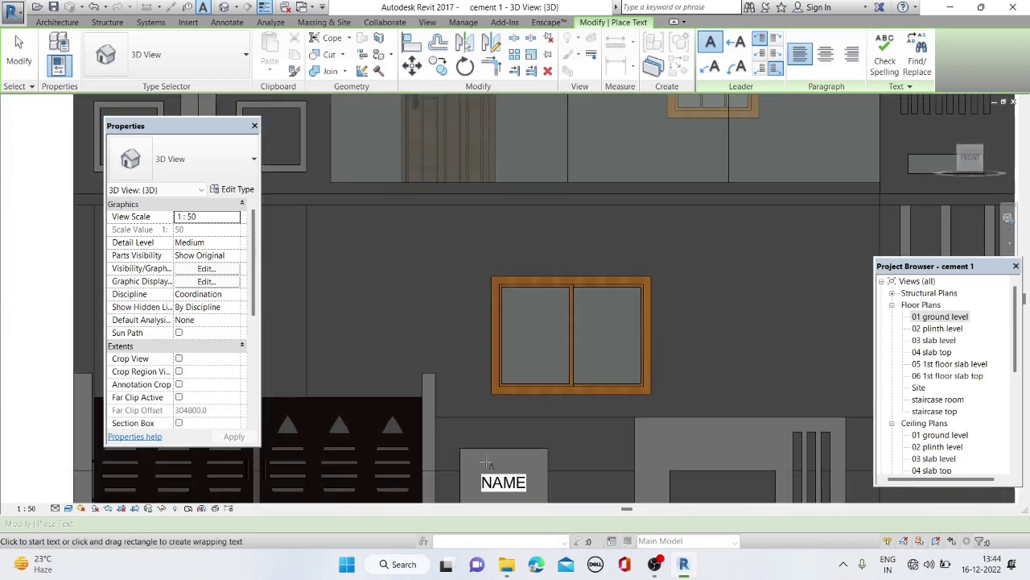
click(483, 459)
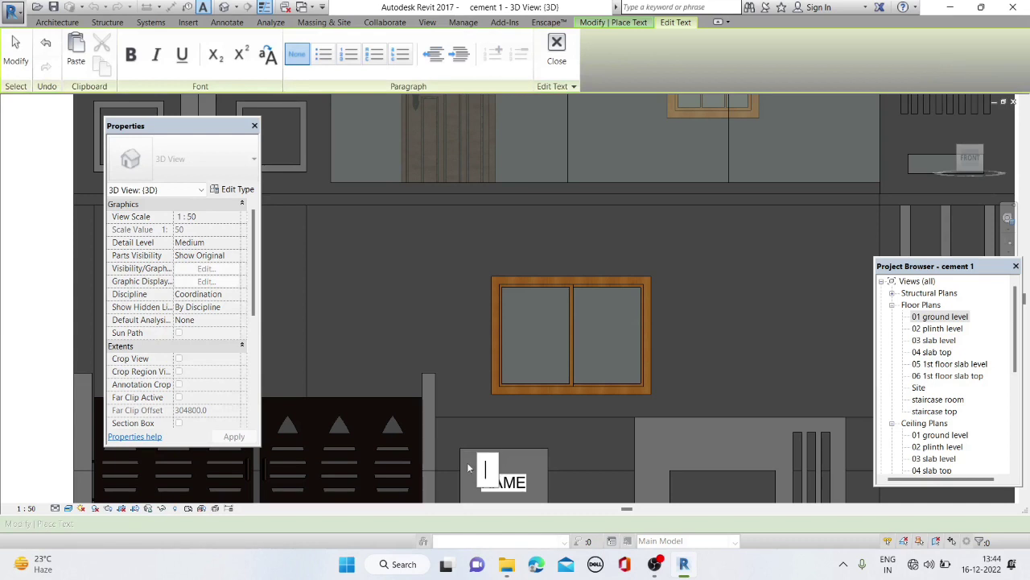
key(Escape)
key(Escape)
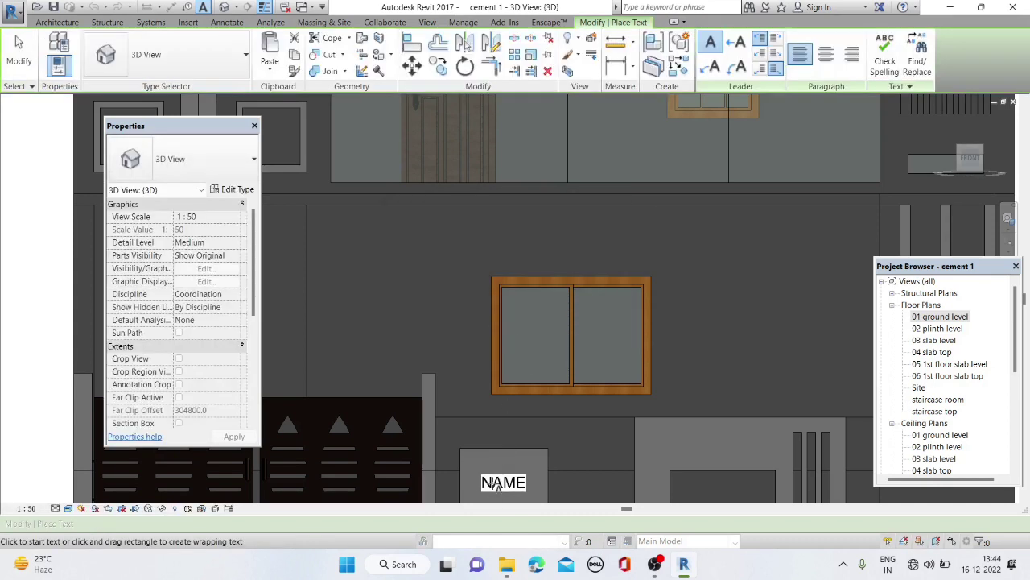
key(Escape)
key(Escape)
key(Escape)
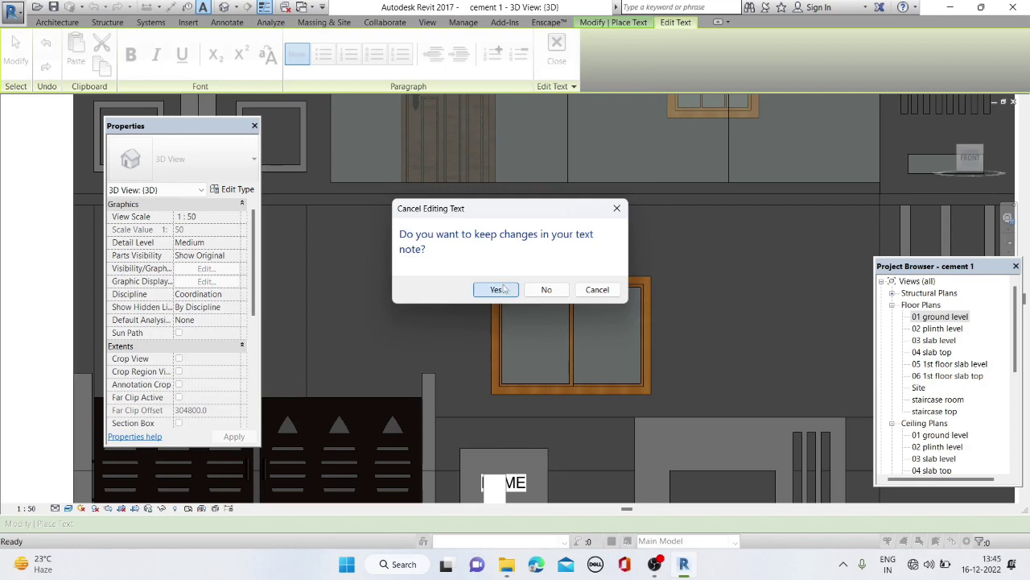
key(Return)
key(Escape)
click(512, 489)
scroll(515, 471, down, 2)
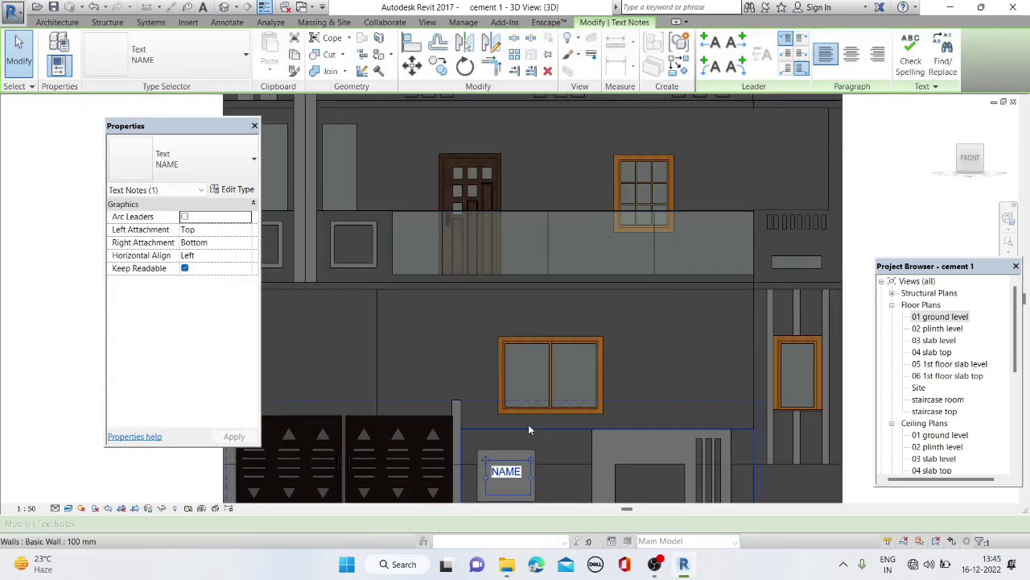
right_click(507, 470)
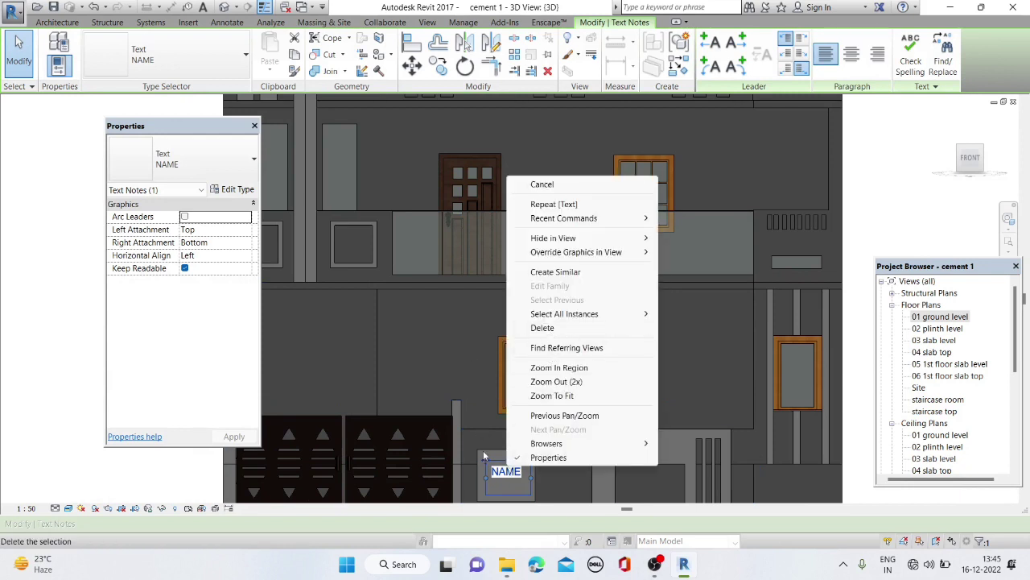
click(483, 452)
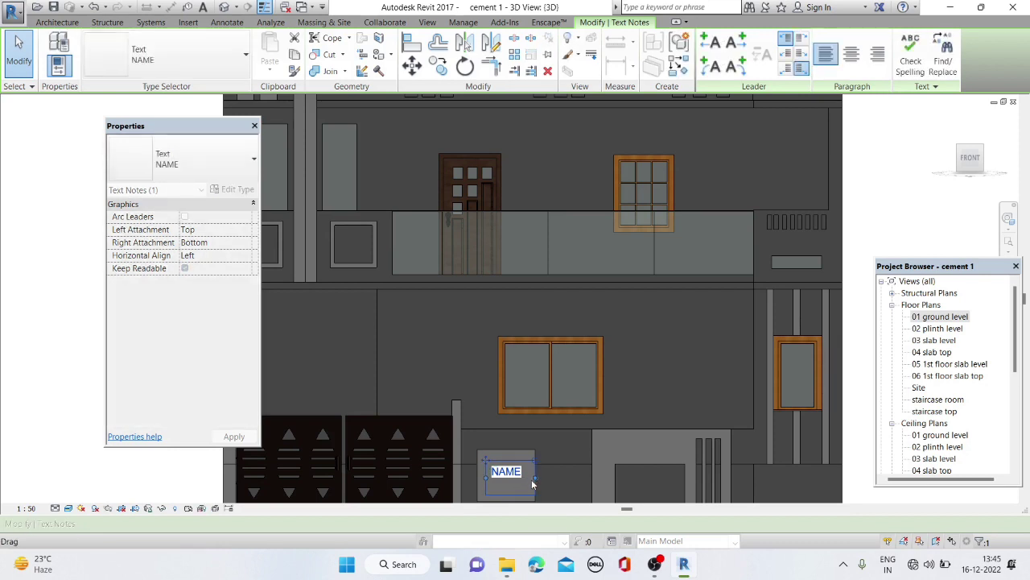
double_click(515, 473)
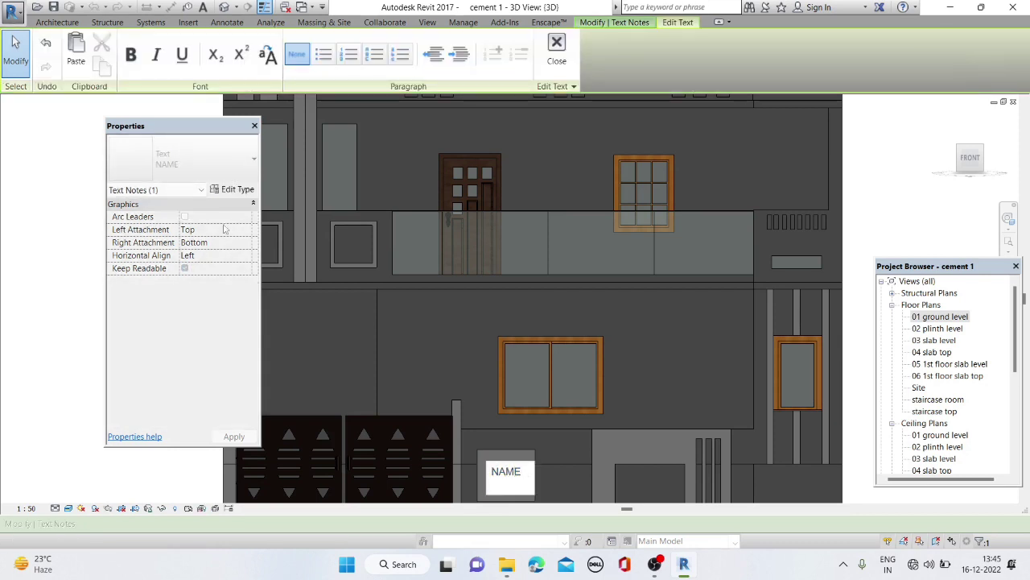
click(234, 189)
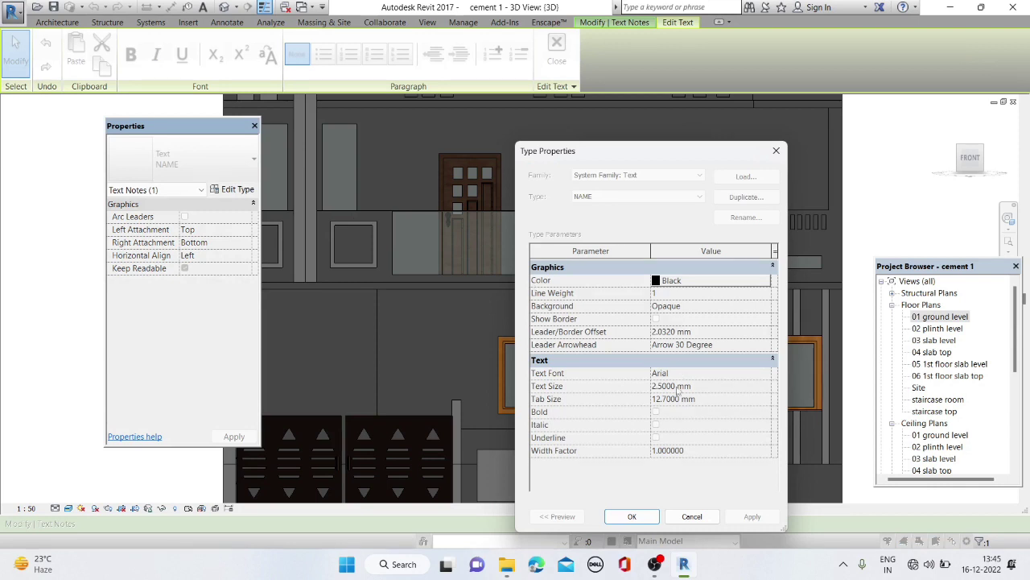
click(693, 516)
key(Escape)
click(497, 296)
right_click(485, 187)
click(536, 338)
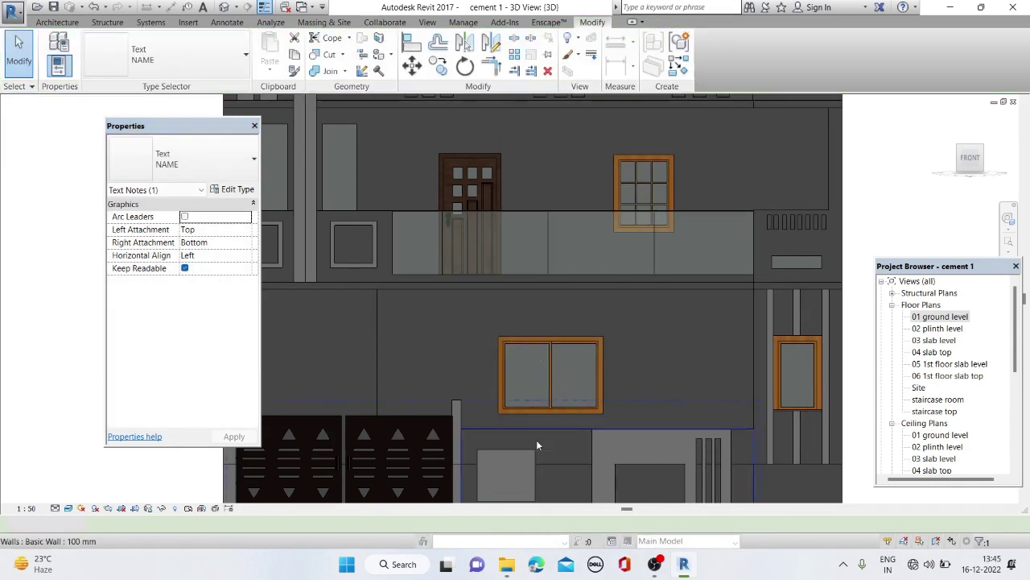
shift+middle_drag(502, 443, 619, 456)
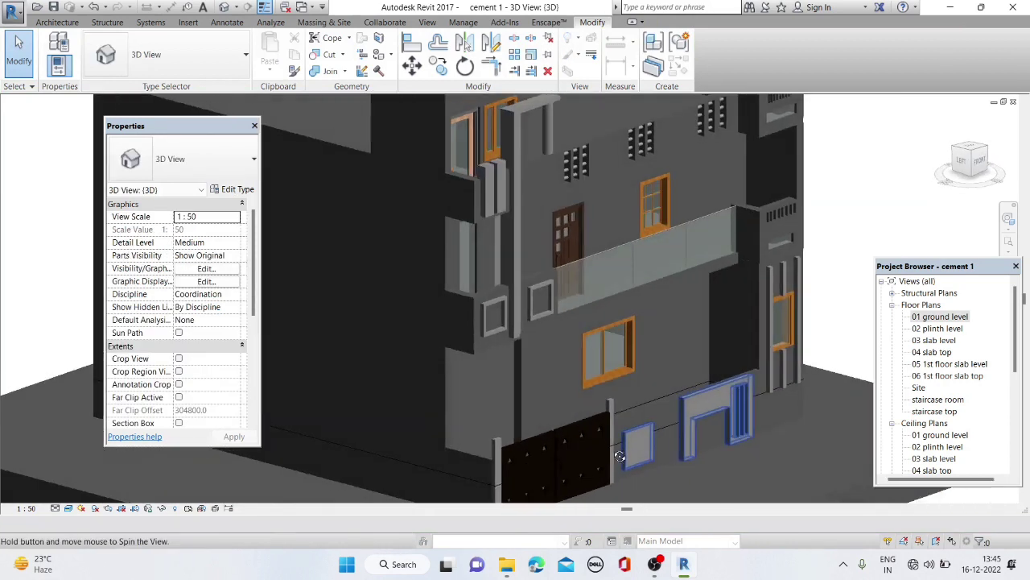
Temporarily hide the entrance gate in the 3D view
scroll(619, 456, down, 5)
scroll(456, 199, up, 4)
scroll(450, 191, up, 2)
scroll(451, 191, down, 3)
mouse_move(450, 190)
shift+middle_down()
mouse_move(444, 300)
mouse_move(436, 284)
shift+middle_up()
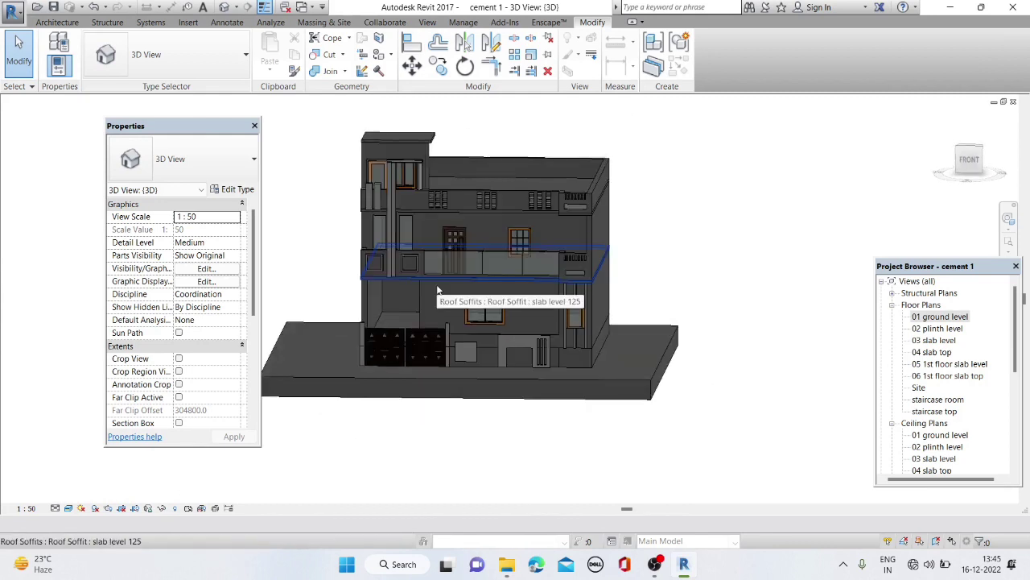
scroll(565, 362, up, 3)
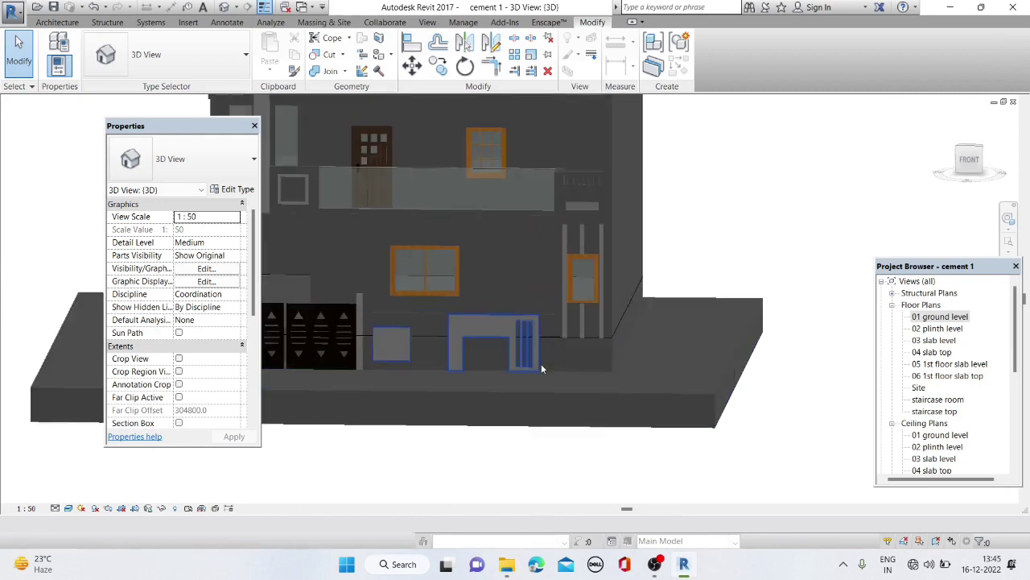
scroll(558, 348, up, 2)
mouse_move(559, 349)
shift+middle_down()
mouse_move(606, 374)
mouse_move(600, 364)
mouse_move(543, 372)
mouse_move(549, 368)
mouse_move(571, 440)
mouse_move(623, 406)
mouse_move(596, 388)
mouse_move(588, 453)
mouse_move(495, 437)
mouse_move(475, 417)
shift+middle_up()
click(466, 415)
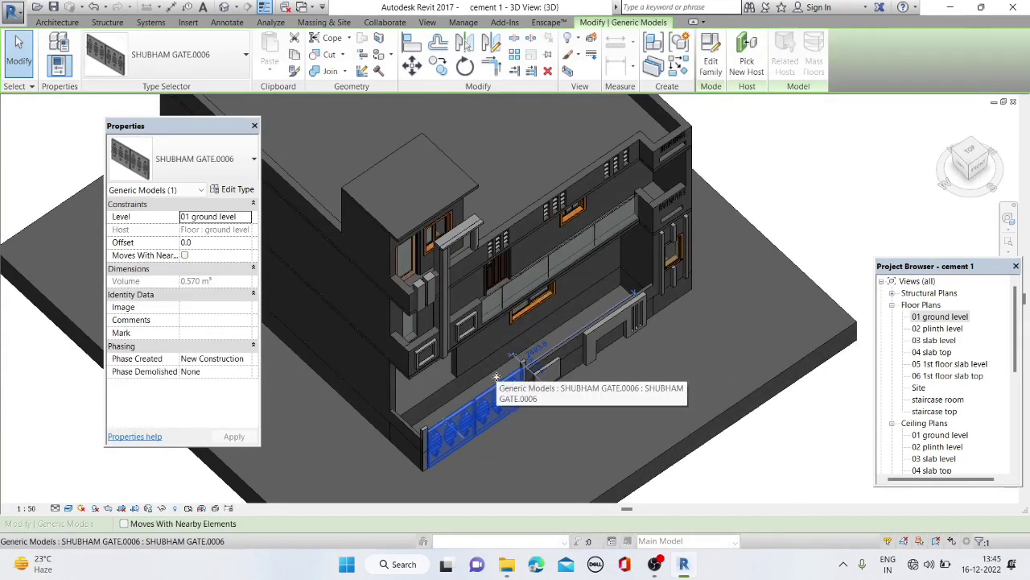
click(160, 508)
click(193, 495)
Turn the view to face the front, then open the 02 plinth level floor plan
shift+middle_drag(483, 407, 429, 361)
scroll(280, 340, down, 3)
scroll(483, 338, up, 5)
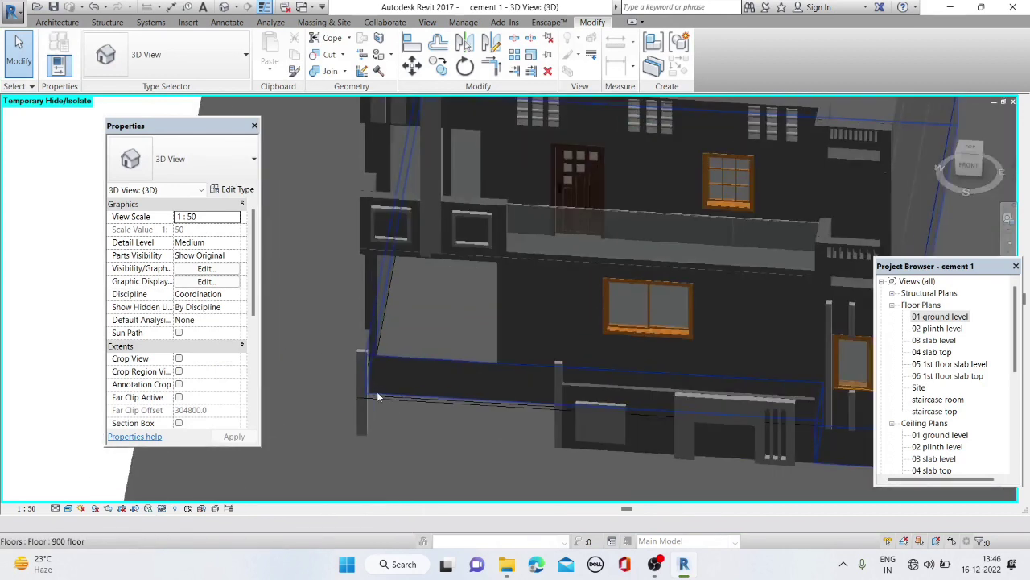
click(969, 165)
scroll(485, 334, up, 2)
scroll(469, 357, up, 3)
scroll(470, 357, up, 2)
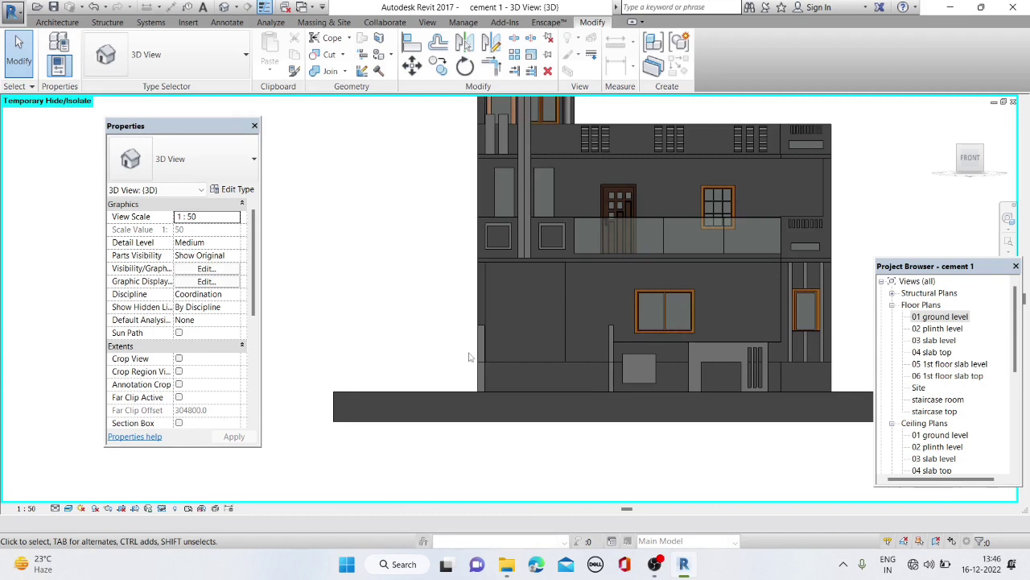
double_click(938, 328)
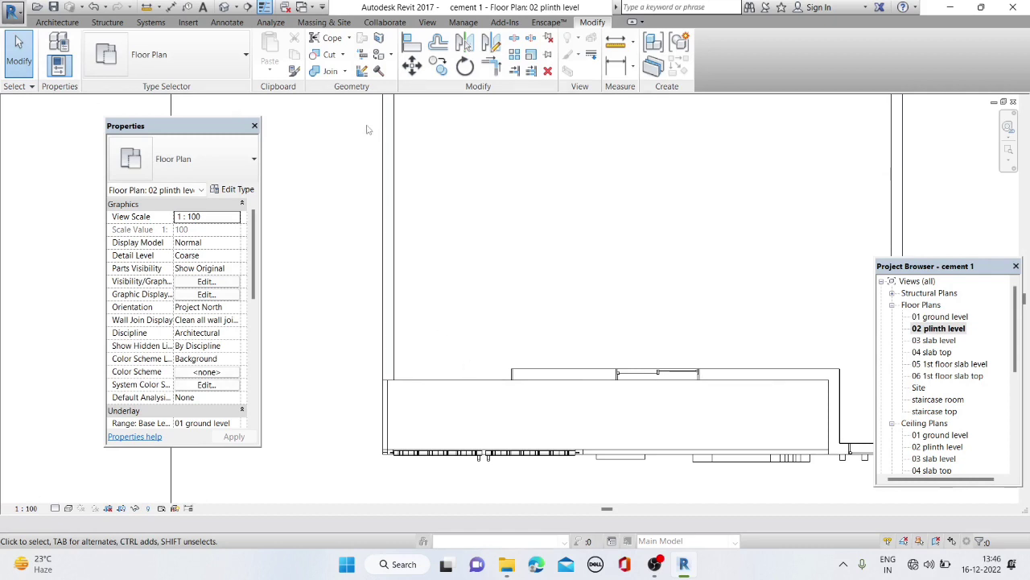
Start an architectural floor and duplicate its type as a new 700 mm thick floor type
click(56, 21)
click(305, 71)
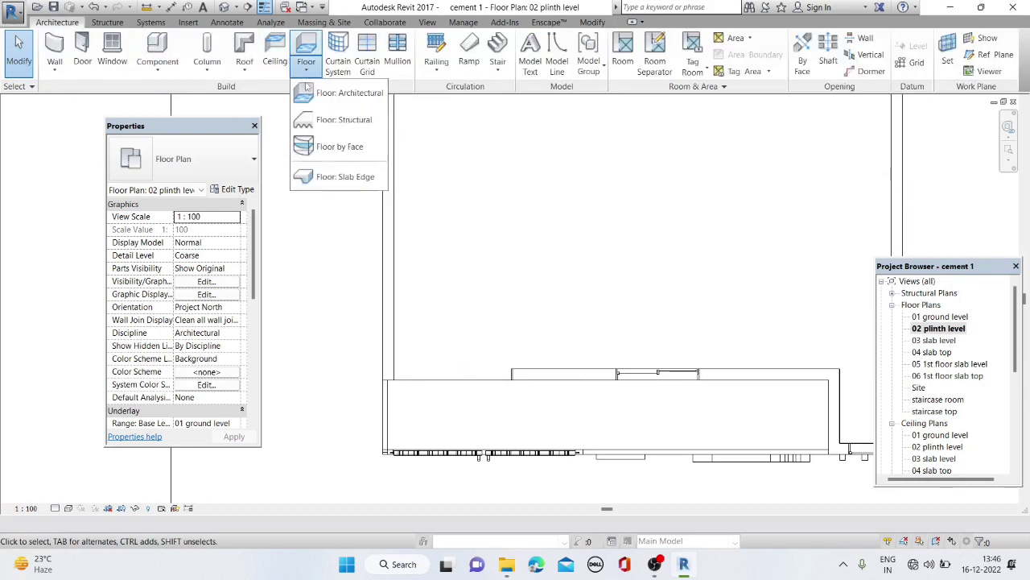
click(621, 167)
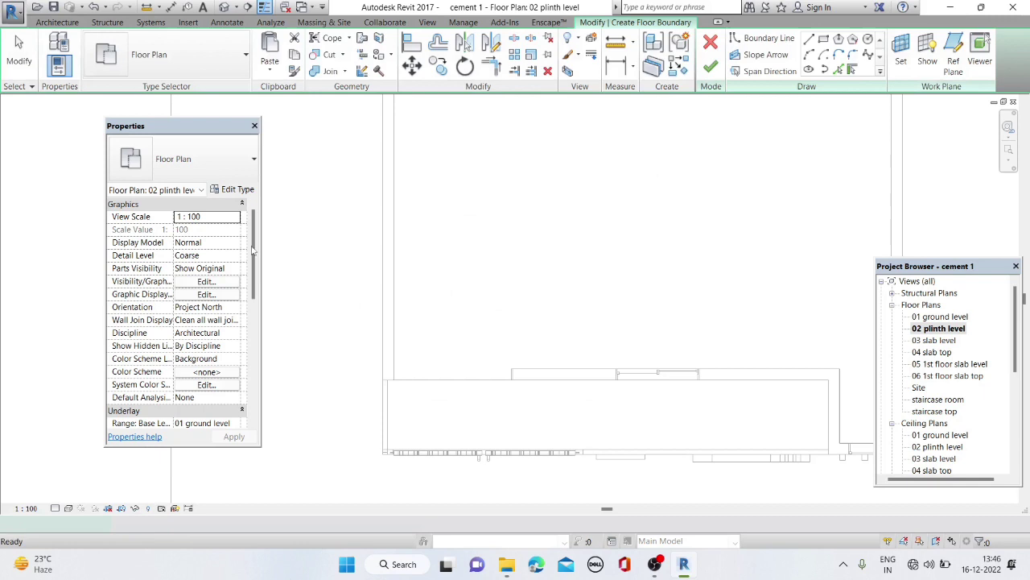
click(233, 189)
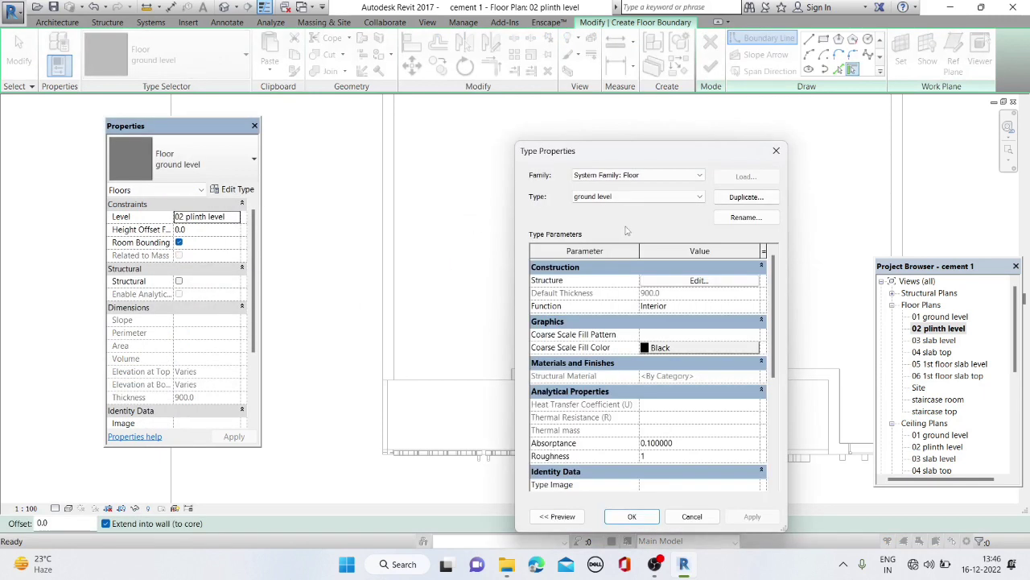
click(721, 200)
text(700)
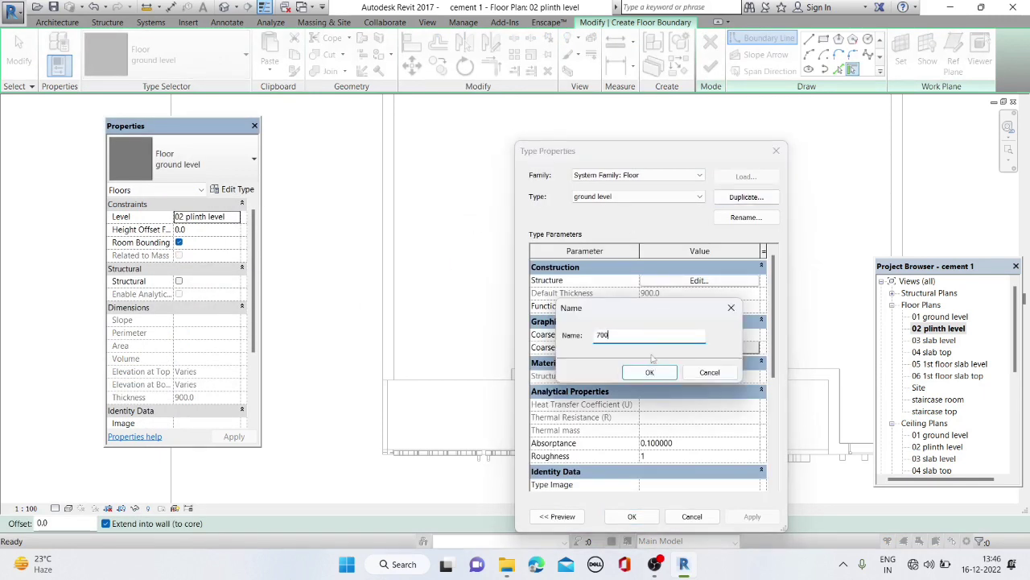
click(651, 373)
click(654, 280)
text(700)
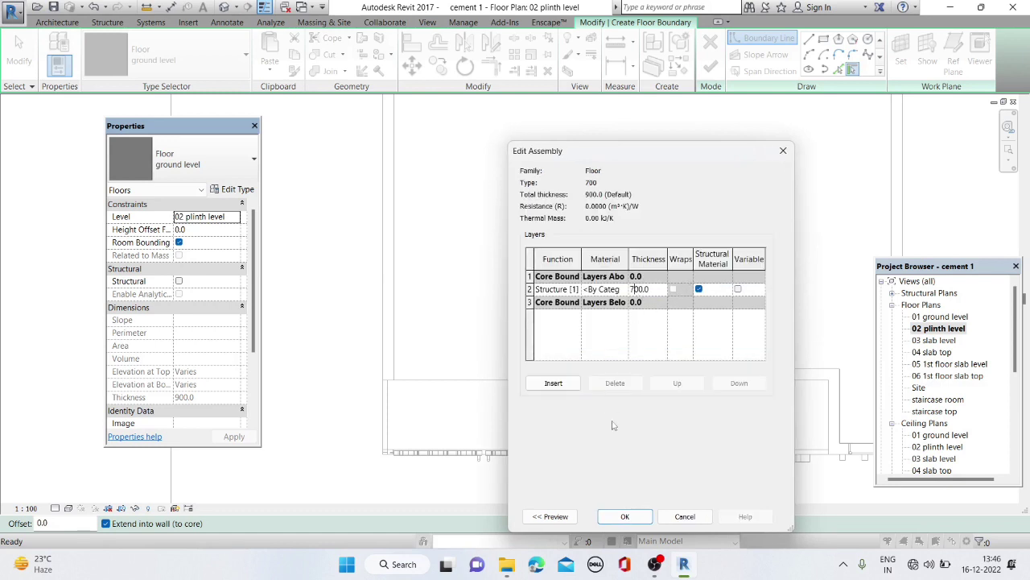
click(626, 516)
click(635, 513)
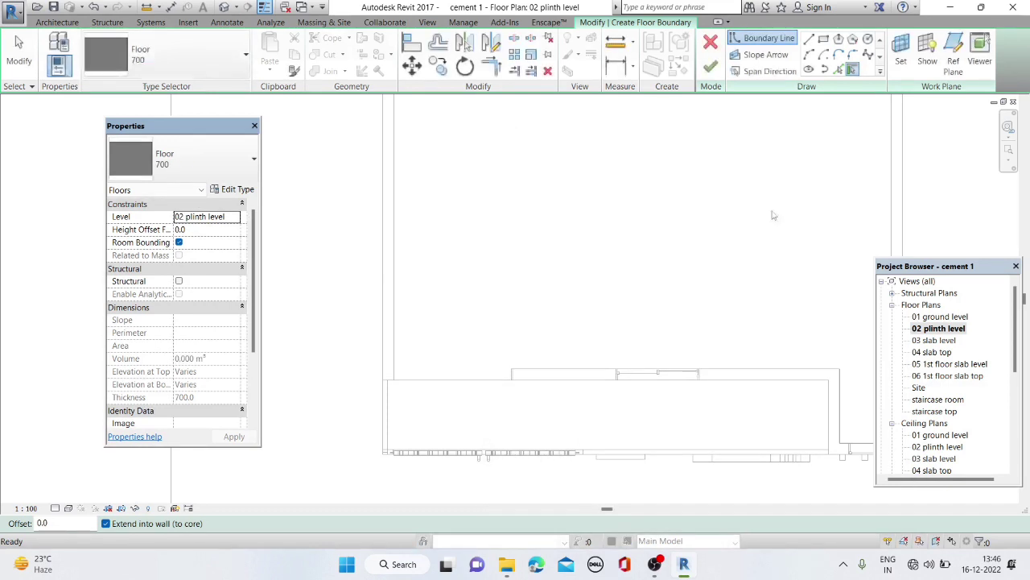
Sketch the front boundary line along the wall and pick a second edge line offset 250
click(812, 40)
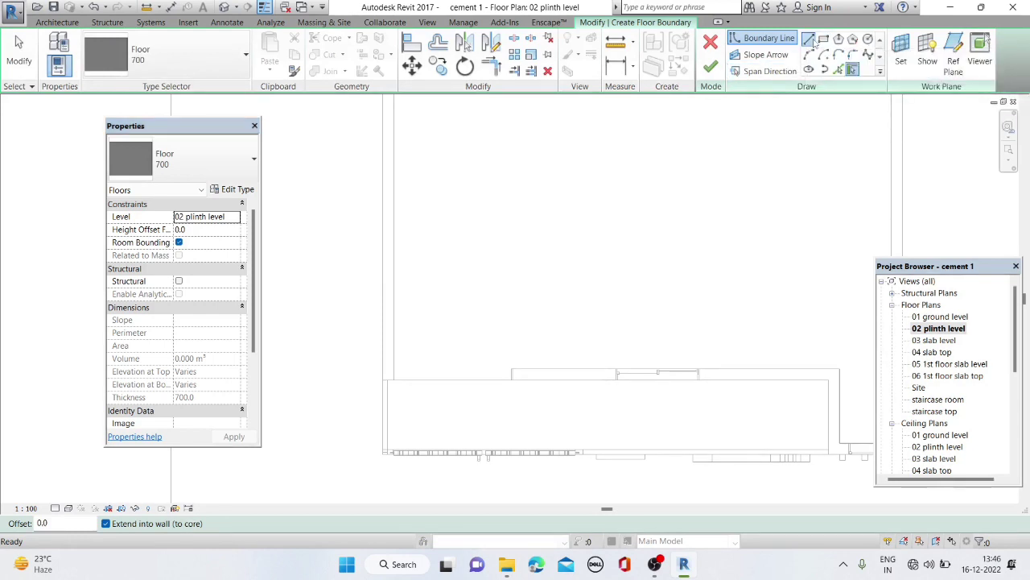
click(388, 379)
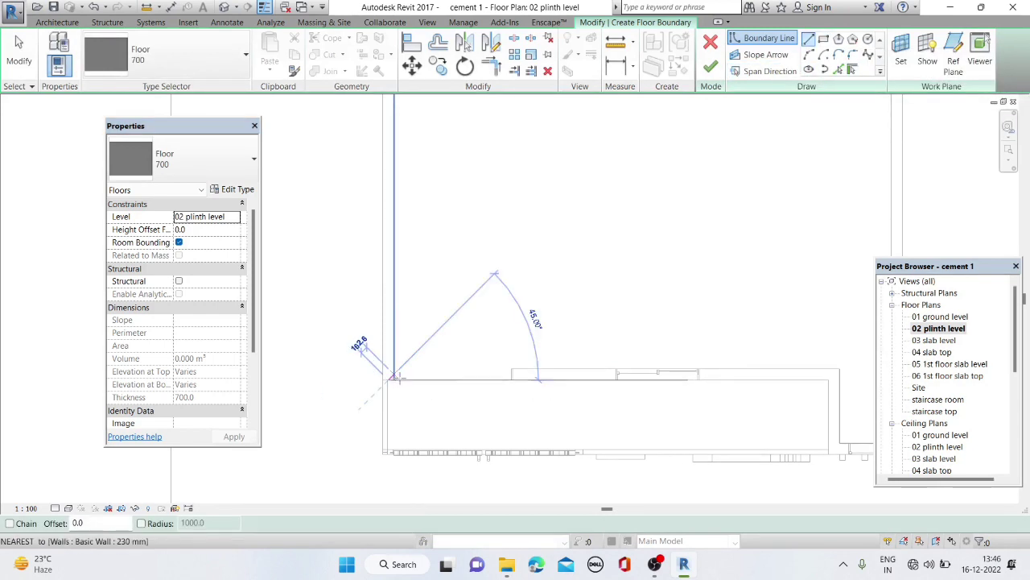
click(529, 379)
key(Escape)
key(Escape)
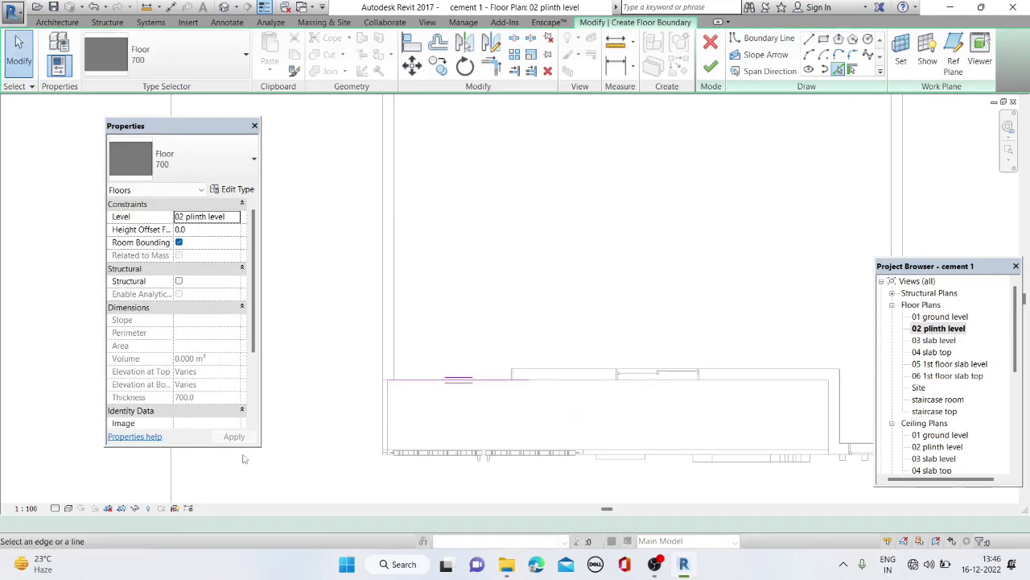
key(Return)
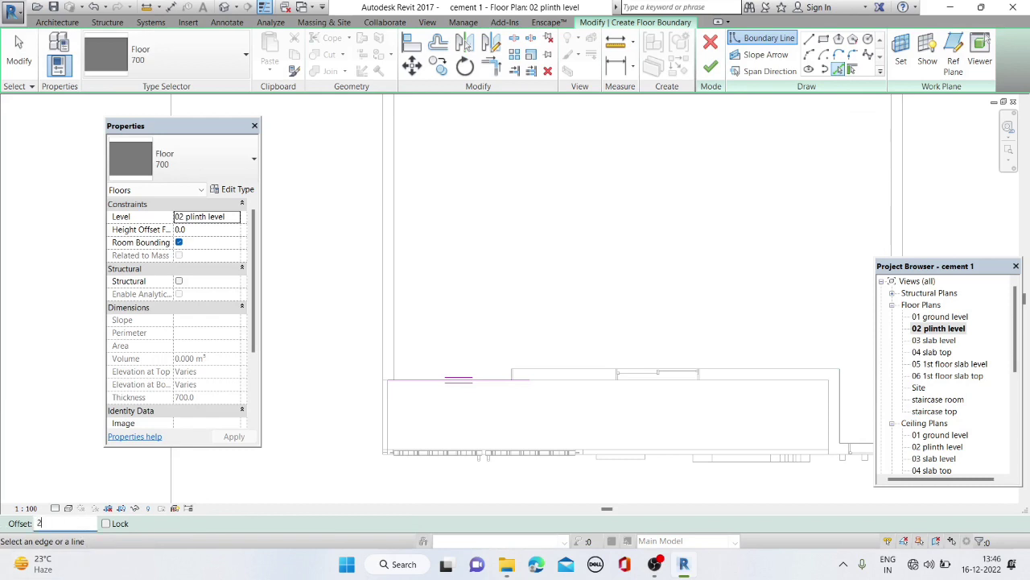
click(428, 385)
scroll(495, 391, up, 2)
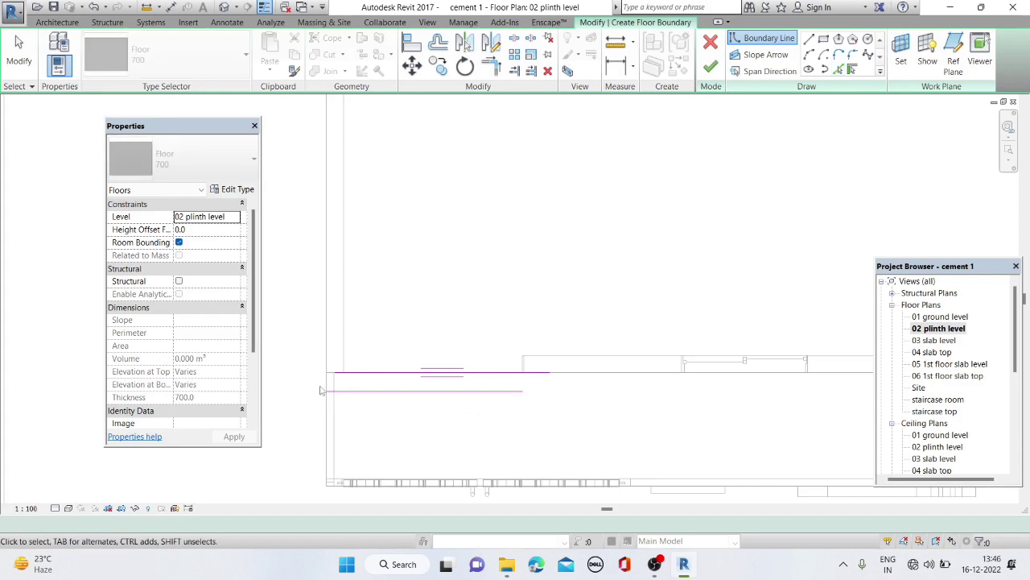
key(Escape)
scroll(329, 395, up, 2)
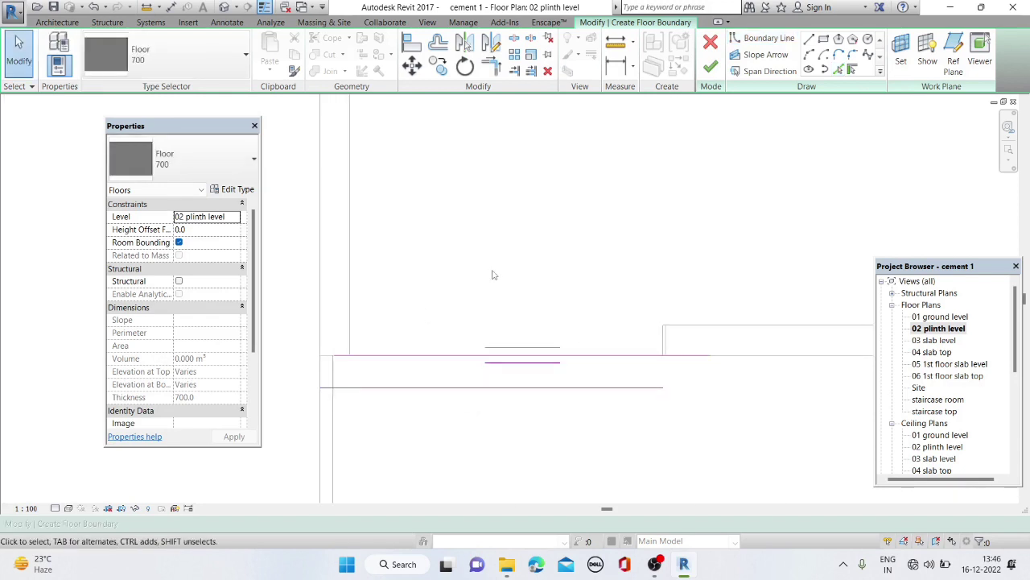
Draw the left and right boundary sides to close the strip outline
click(808, 38)
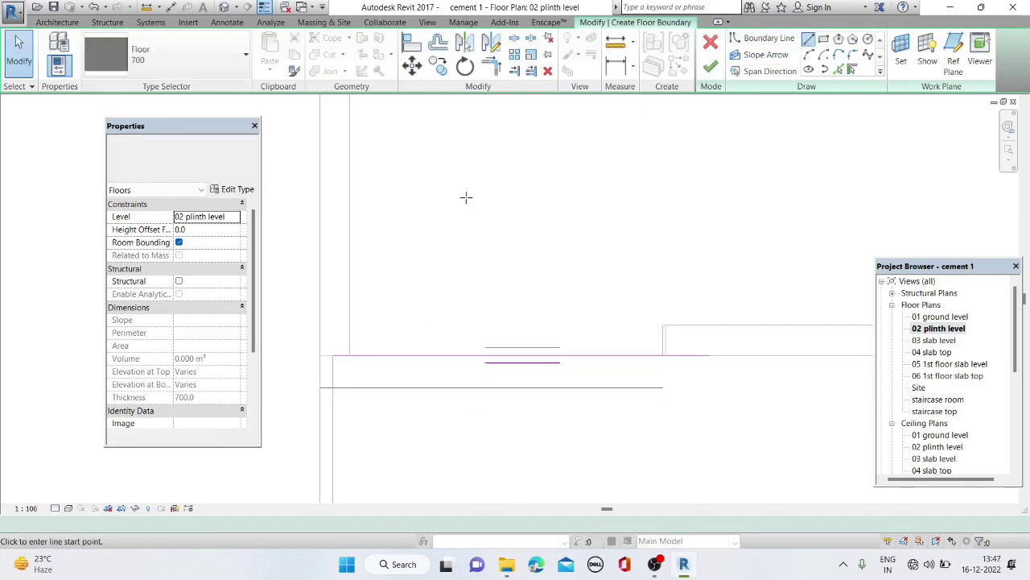
click(334, 355)
click(334, 387)
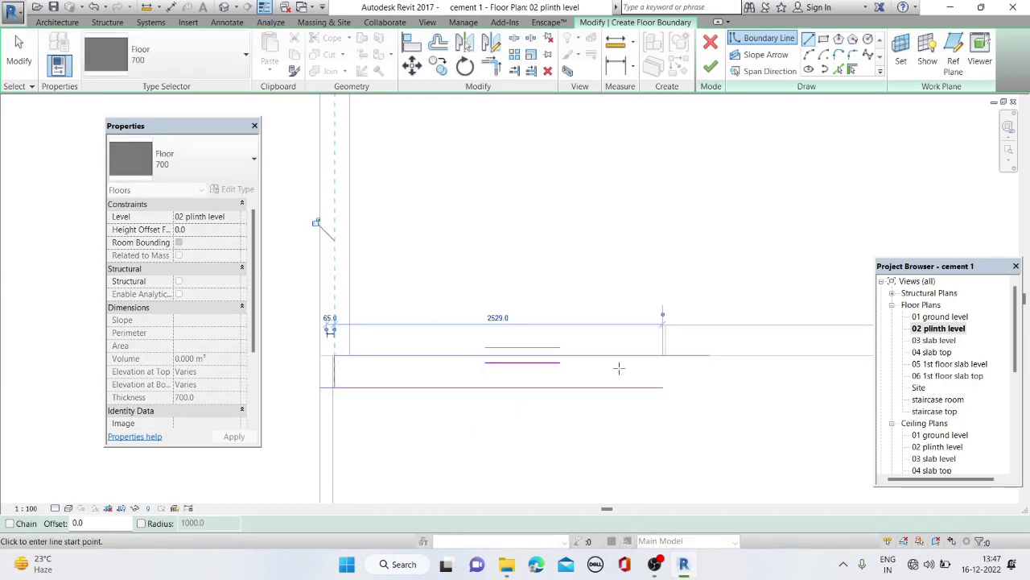
click(663, 387)
click(663, 358)
key(Escape)
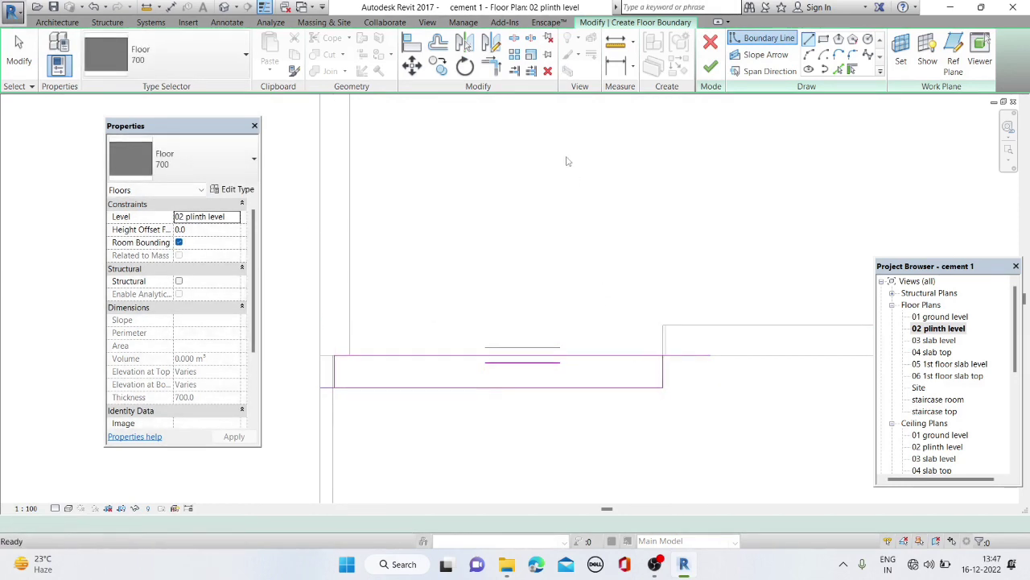
key(Escape)
Trim the boundary corners with TR and finish the 700 floor sketch
key(t)
key(r)
click(611, 355)
click(662, 375)
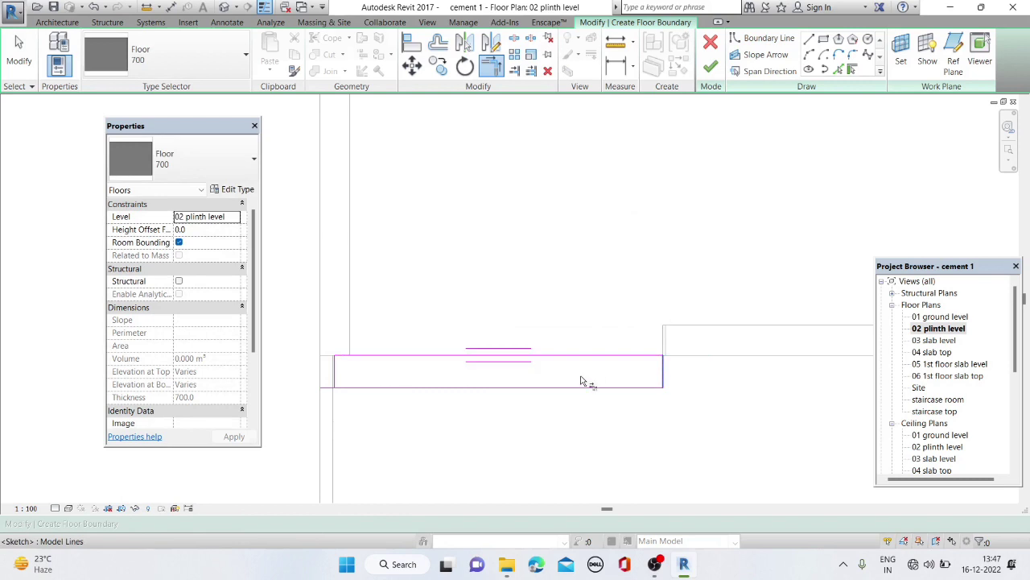
click(337, 373)
click(350, 388)
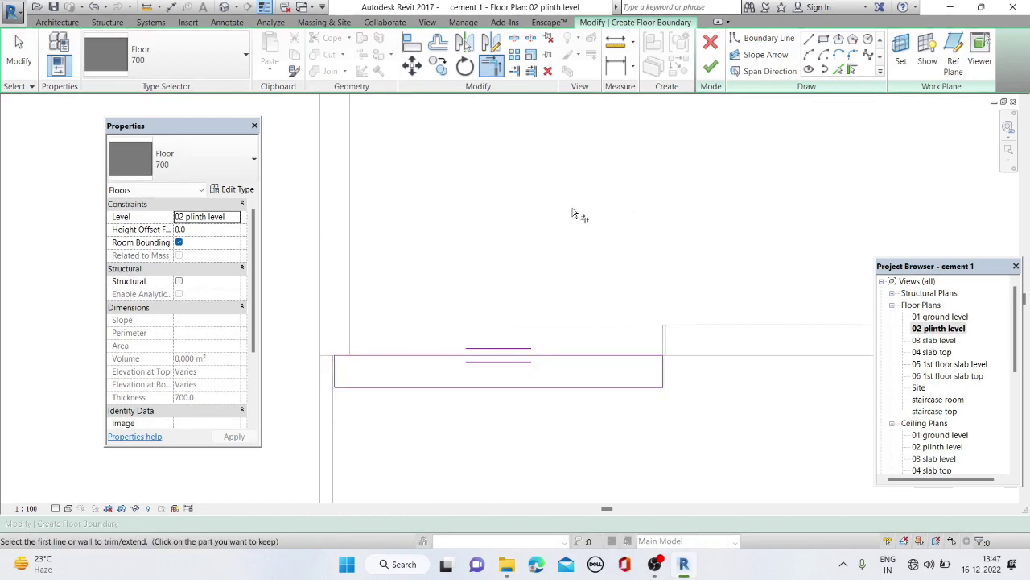
click(710, 67)
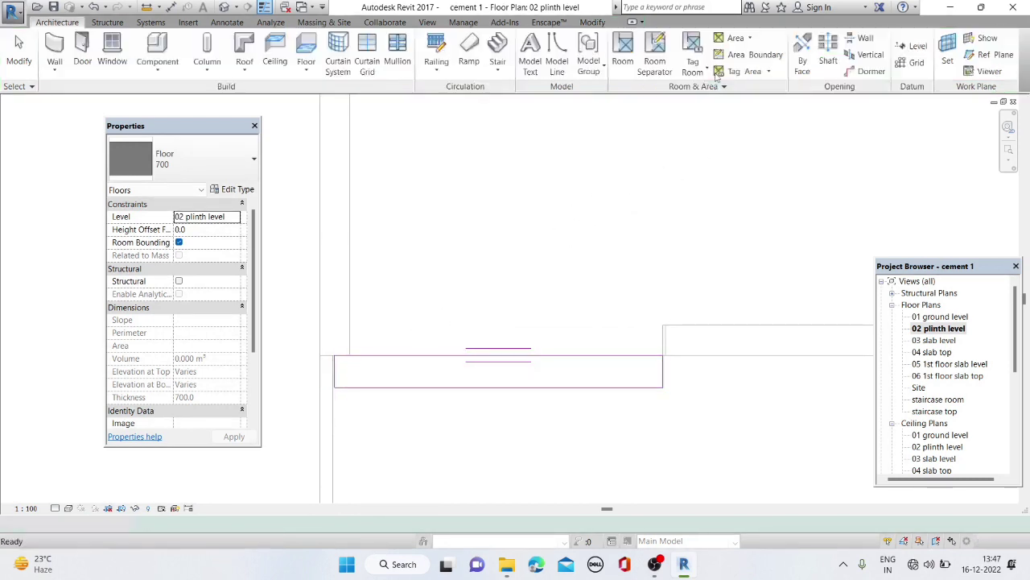
click(57, 22)
Start a new floor, trace the first step's front edge, and pick a line offset 250
click(300, 73)
click(330, 92)
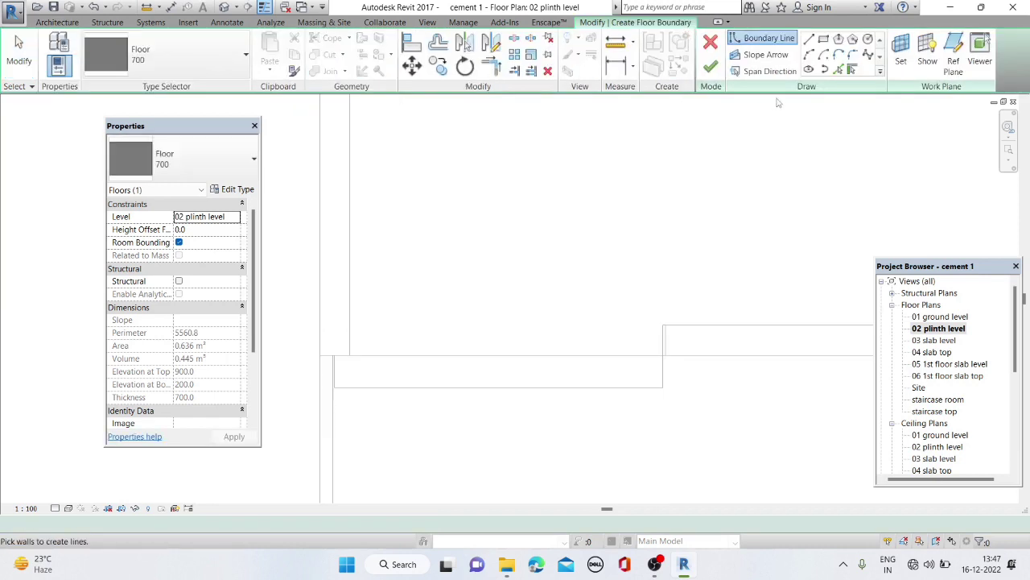
click(809, 38)
click(663, 387)
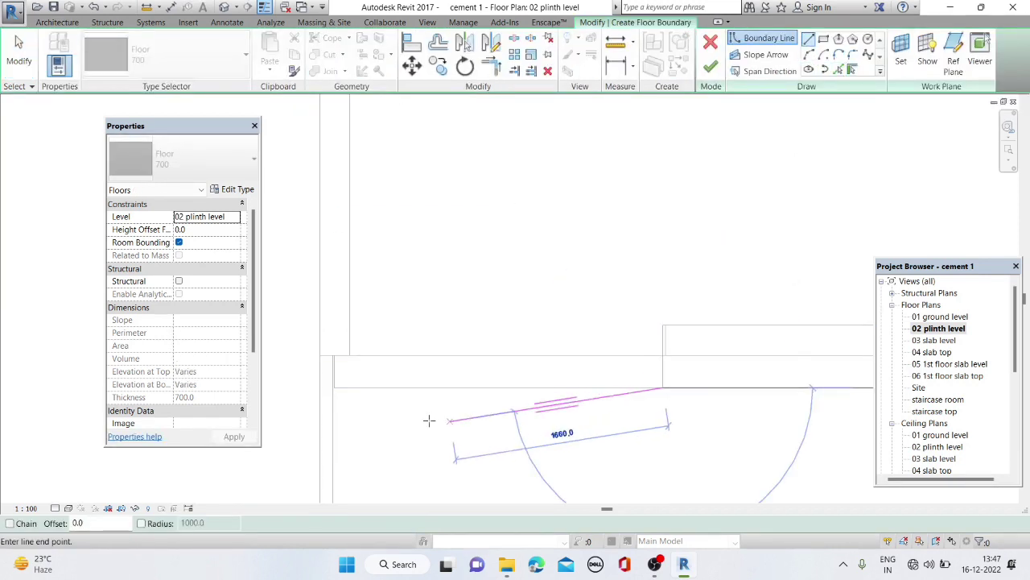
click(335, 387)
key(Escape)
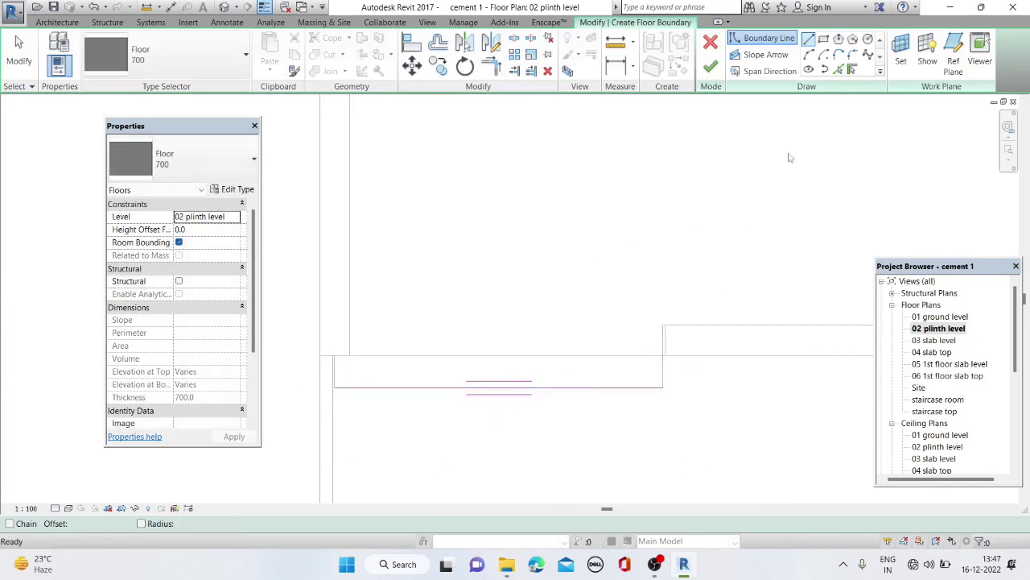
key(Escape)
click(838, 70)
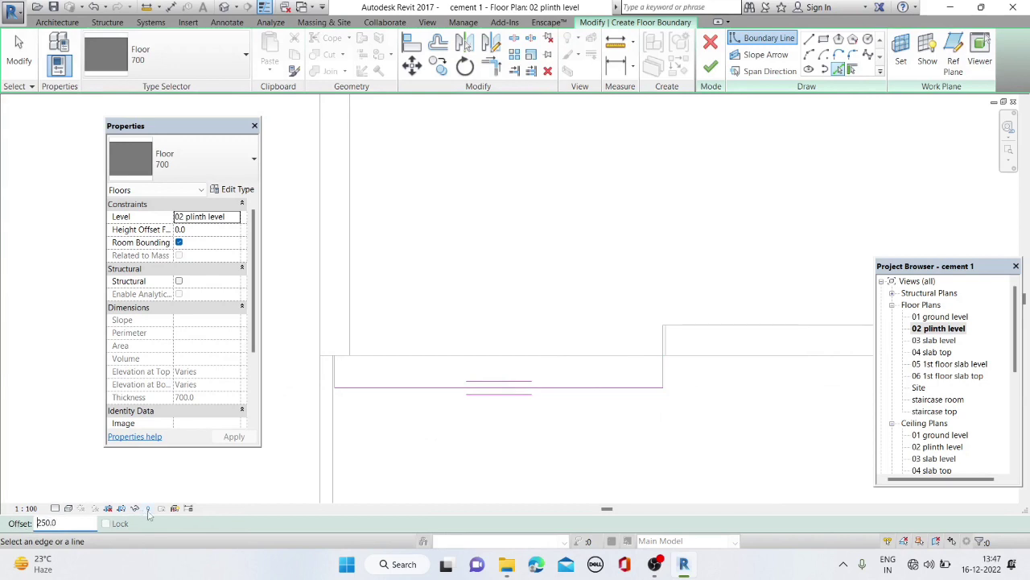
click(431, 397)
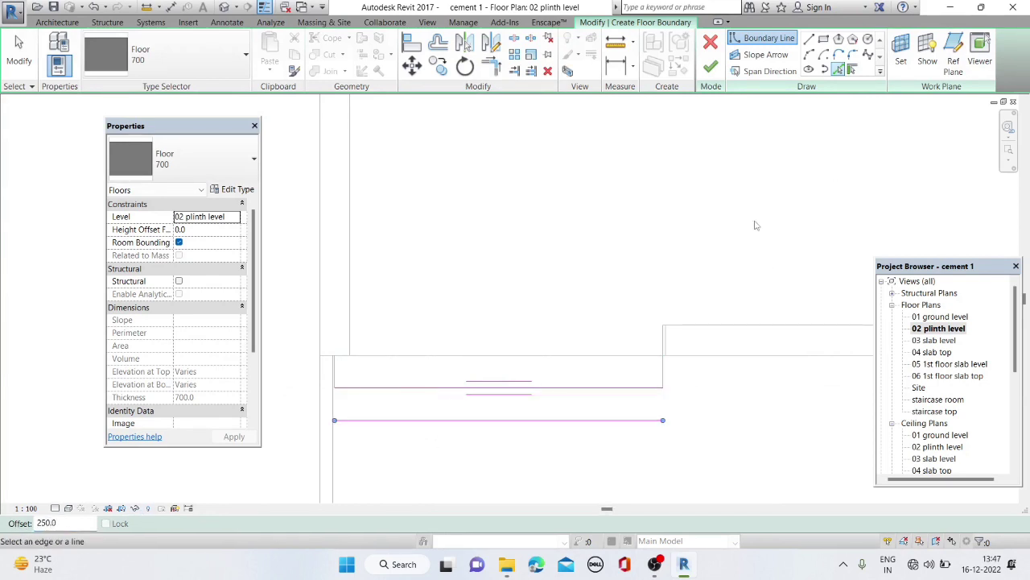
Close the rectangular boundary with straight lines on the right and left sides
key(l)
key(i)
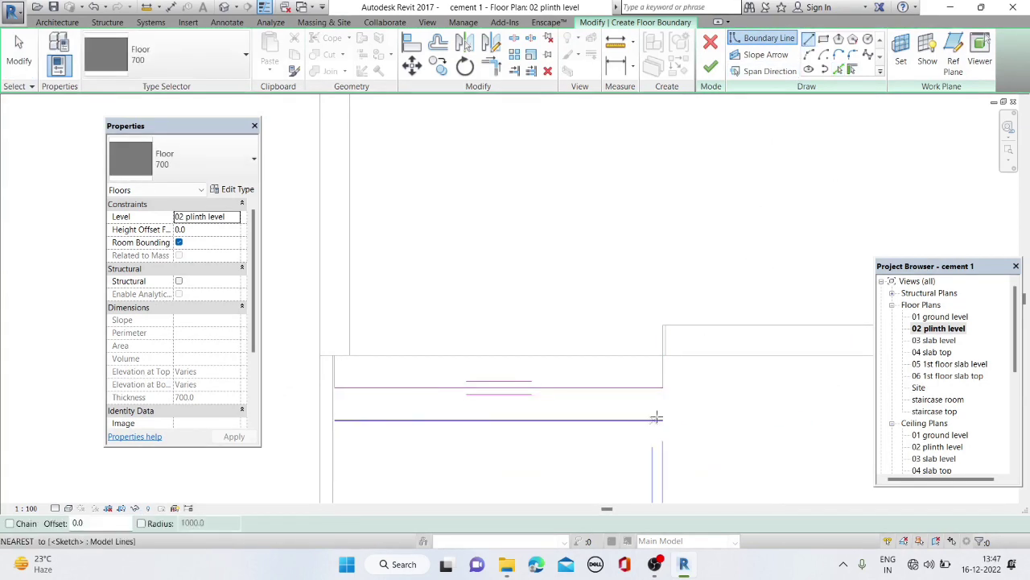
click(662, 419)
click(662, 387)
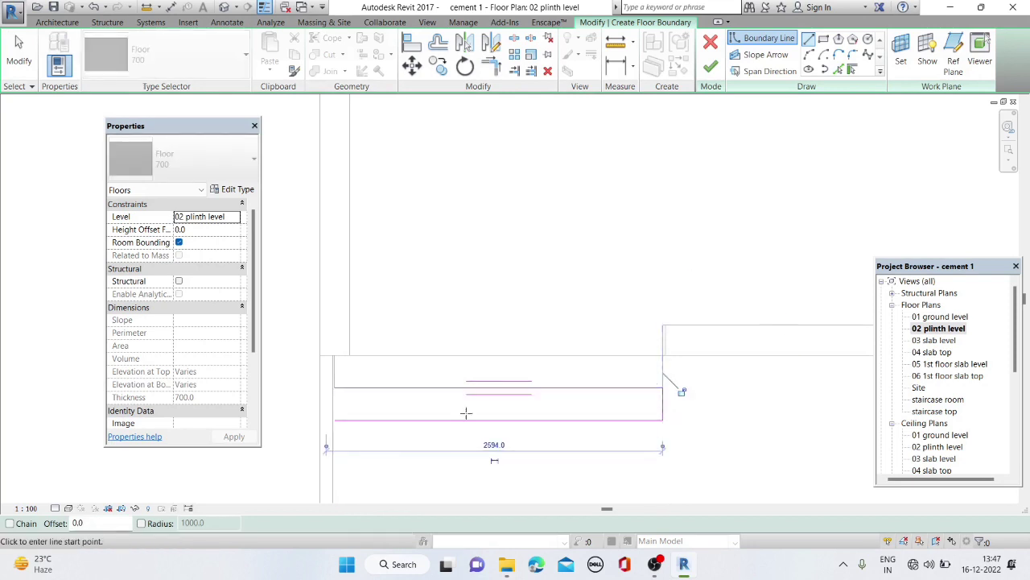
click(334, 387)
key(Escape)
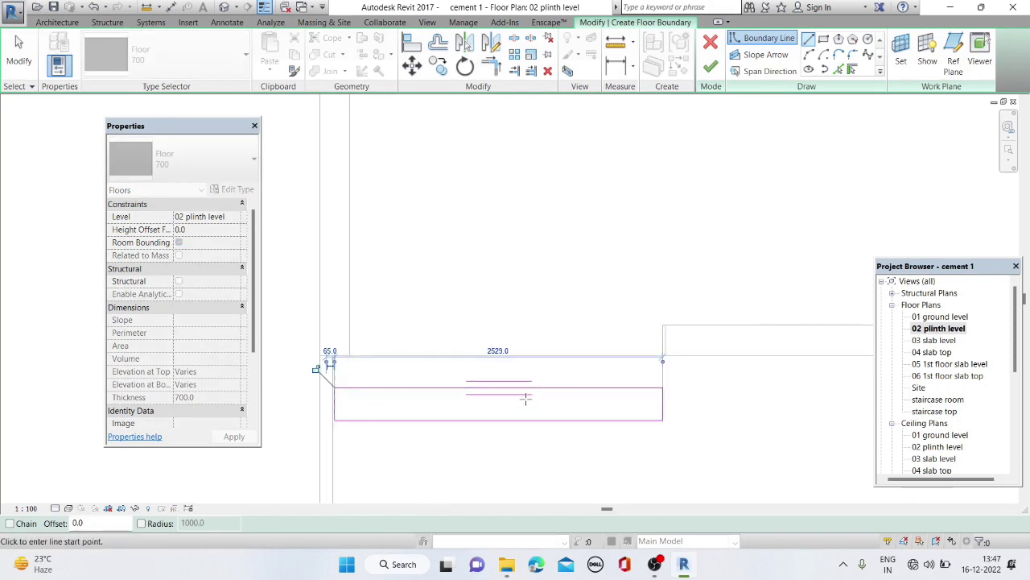
key(Escape)
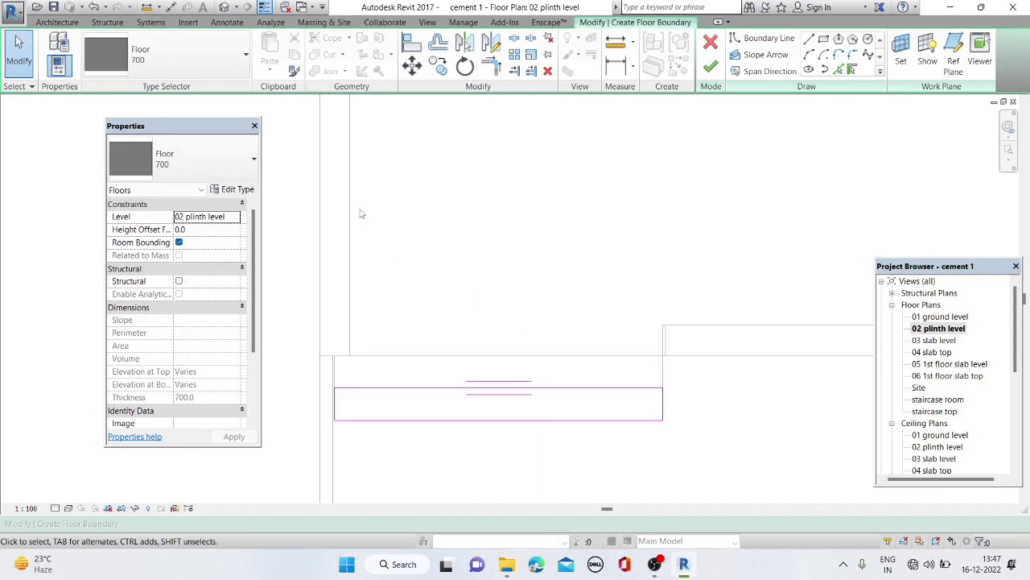
Set the floor type's structure layer to 500 mm thick and finish the floor
click(231, 192)
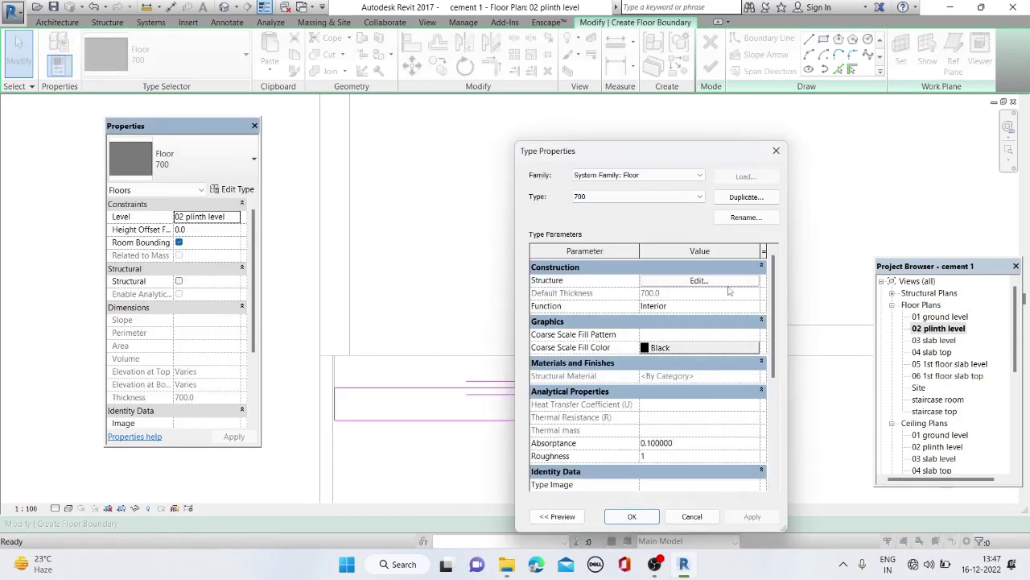
click(700, 281)
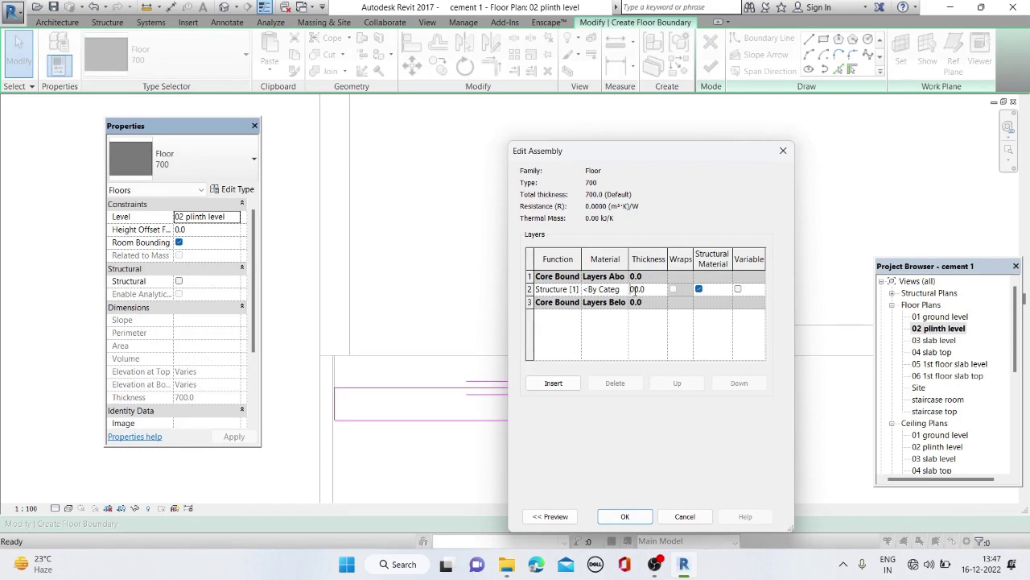
text(500)
click(625, 516)
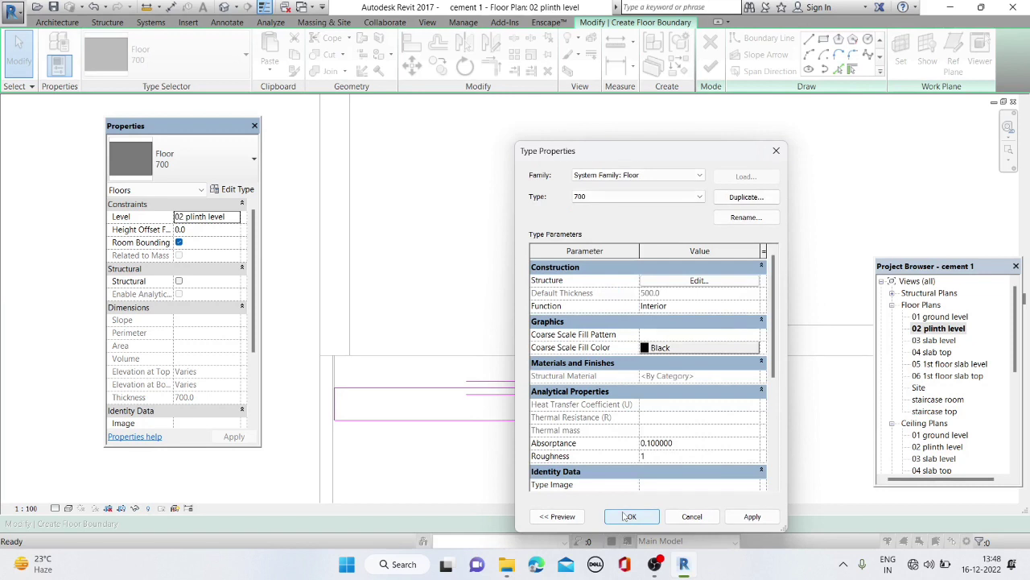
key(Return)
click(712, 71)
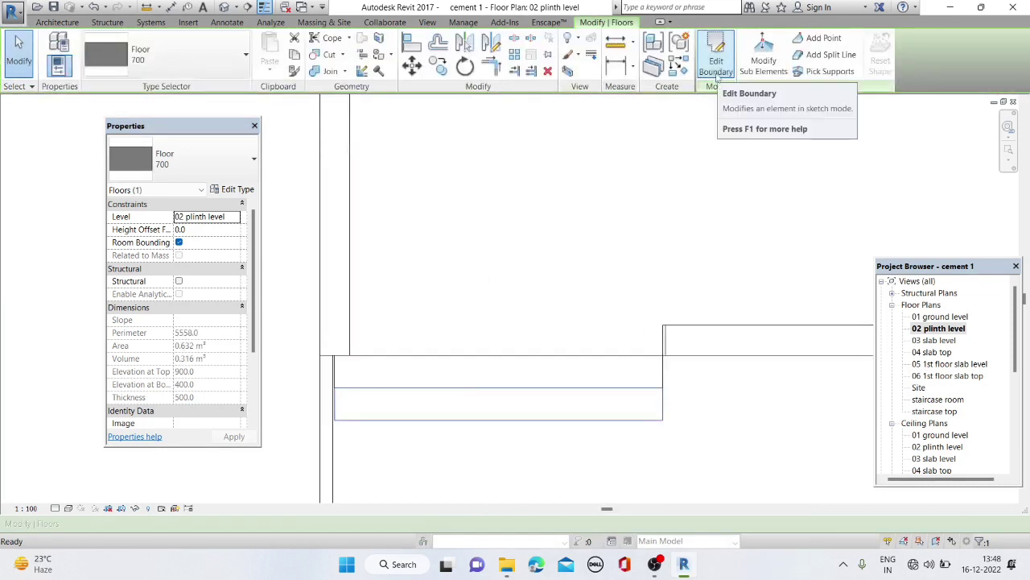
Start another floor and duplicate its type as '300' with a 300 mm structure layer
click(68, 19)
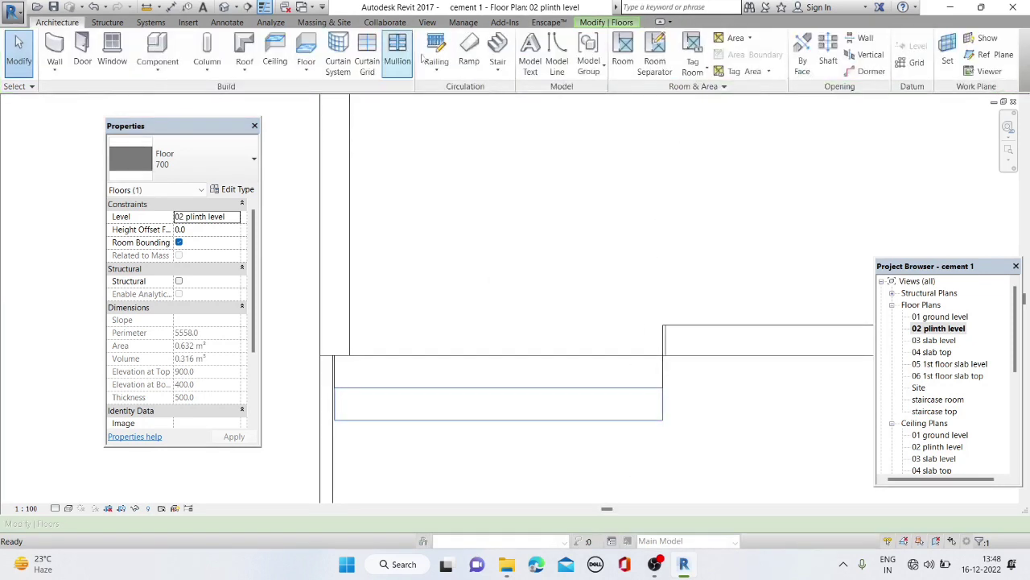
click(306, 70)
click(317, 94)
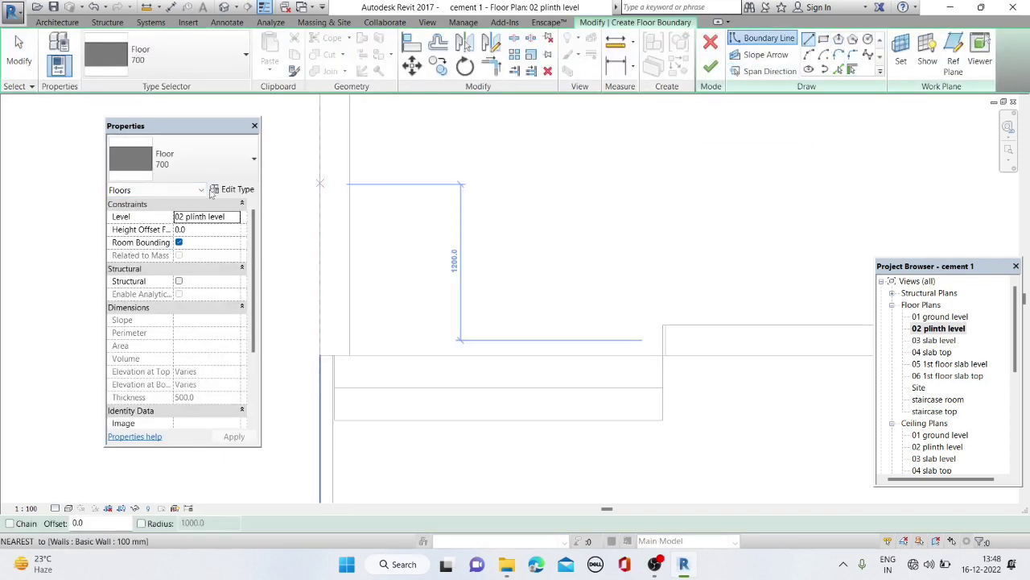
click(234, 189)
click(734, 202)
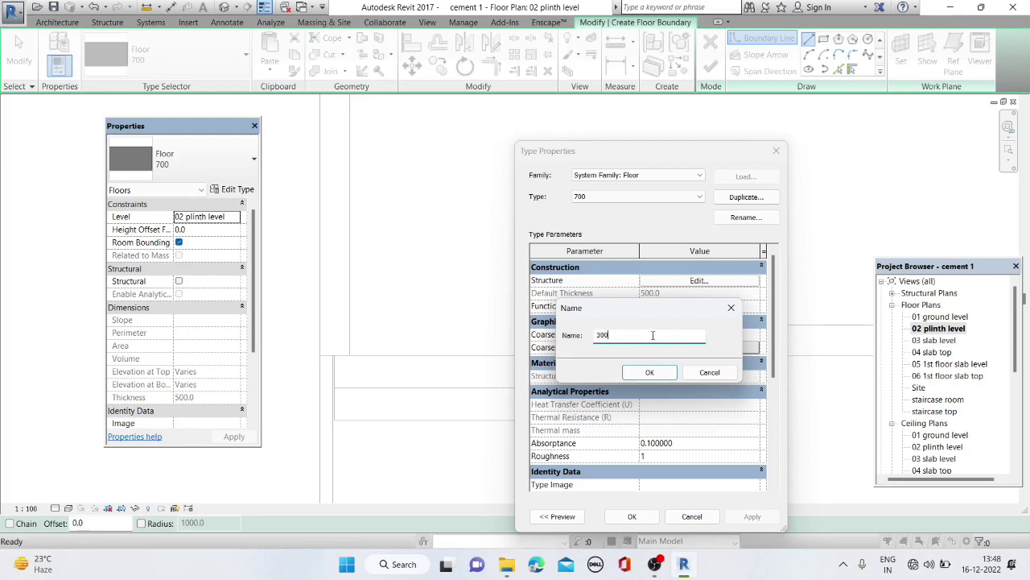
key(Return)
click(672, 280)
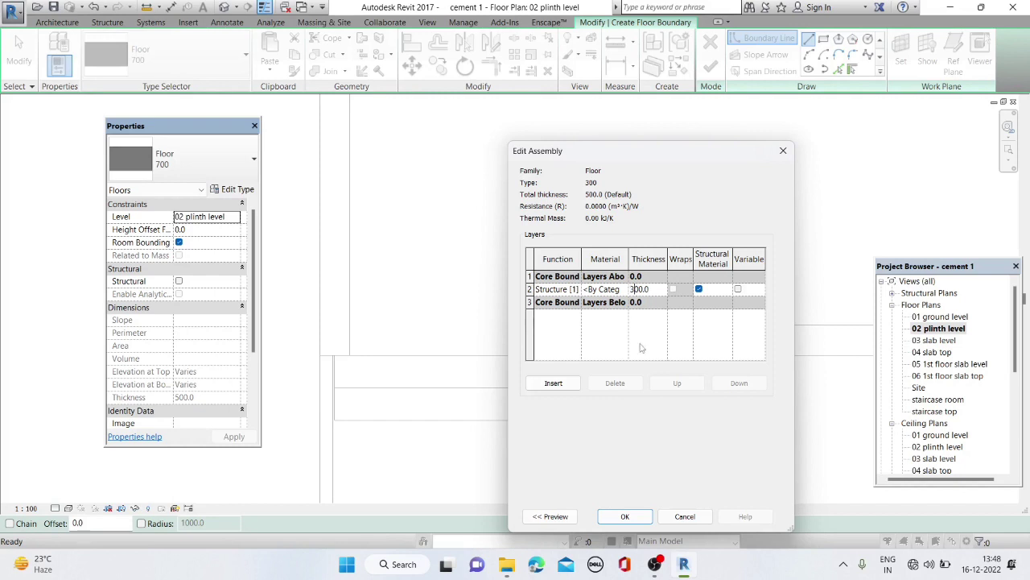
click(633, 516)
click(633, 517)
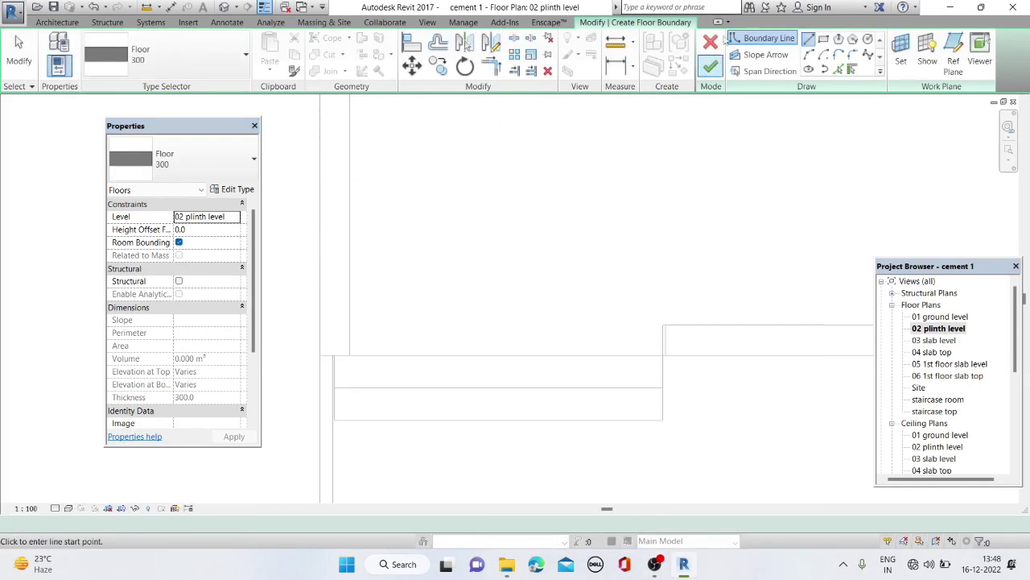
Draw the boundary along the 500 step's front edge and pick a line 250 further out
click(663, 419)
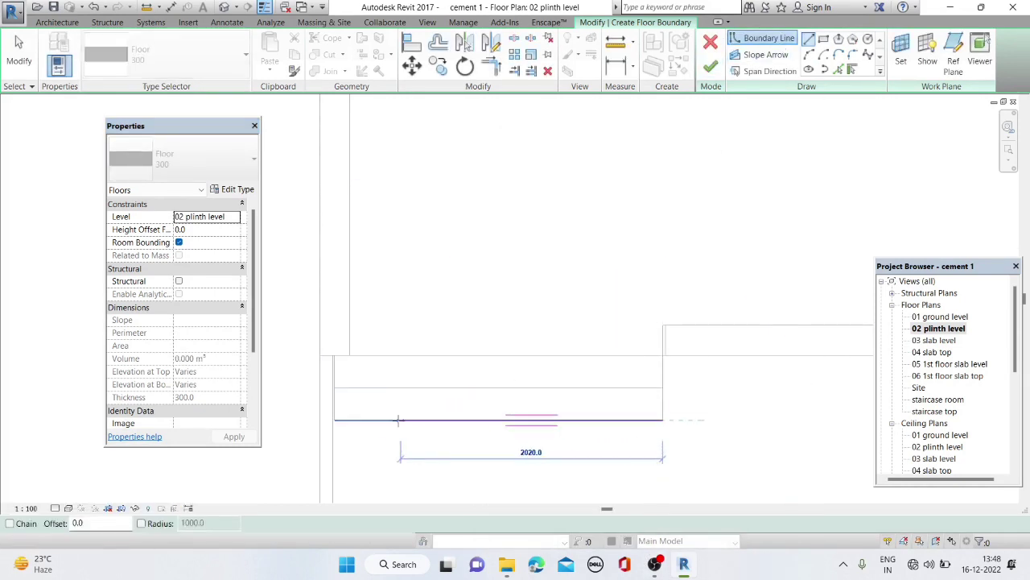
click(334, 420)
key(Escape)
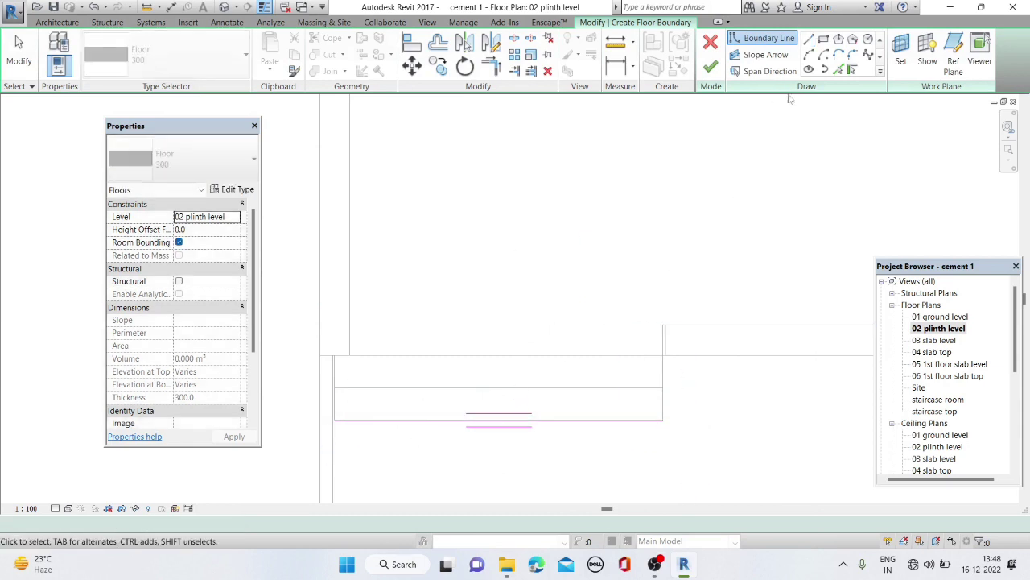
click(838, 70)
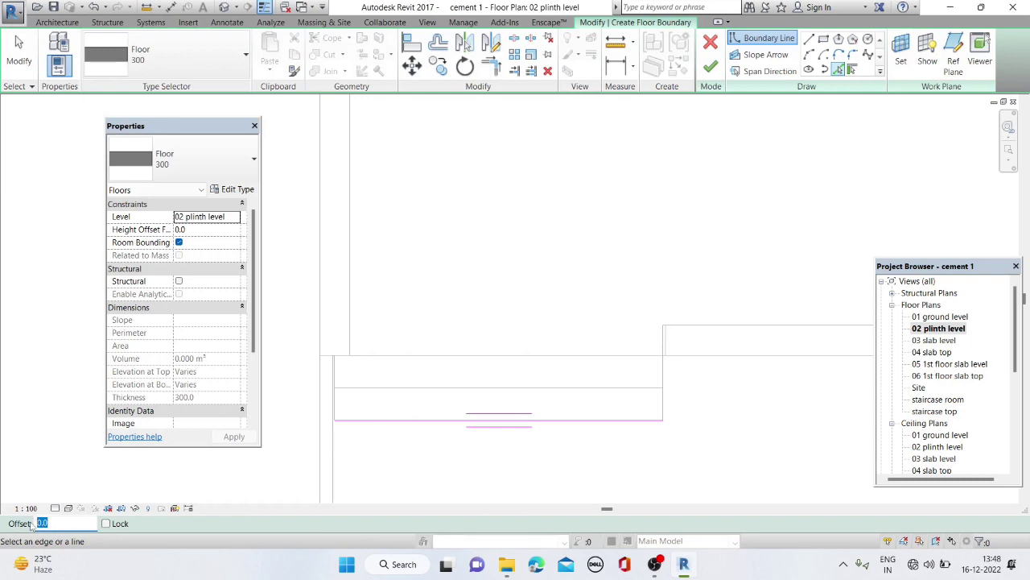
text(250)
click(413, 423)
Close the boundary's left and right sides and finish the Floor 300 step
click(808, 38)
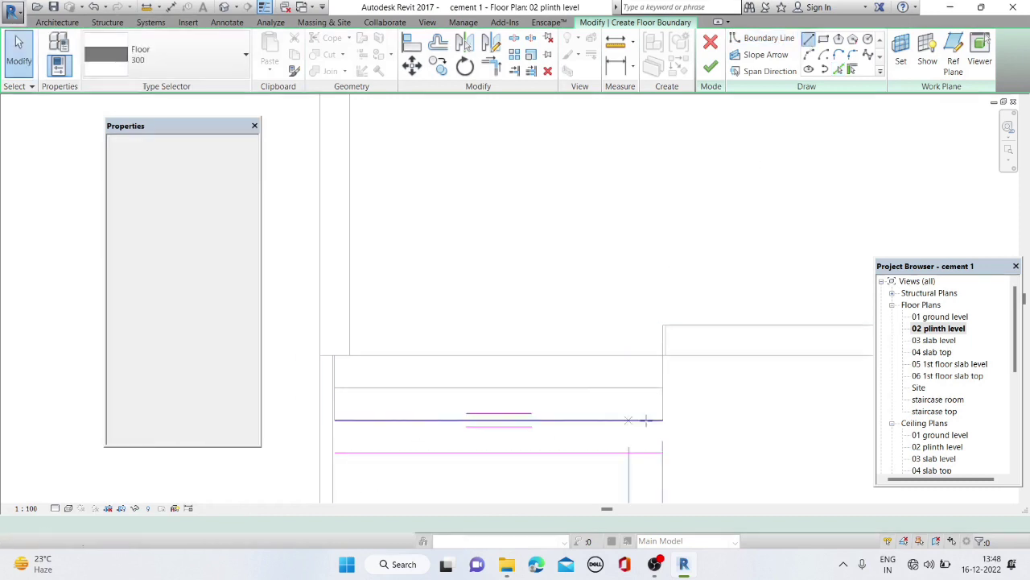
click(663, 420)
click(662, 451)
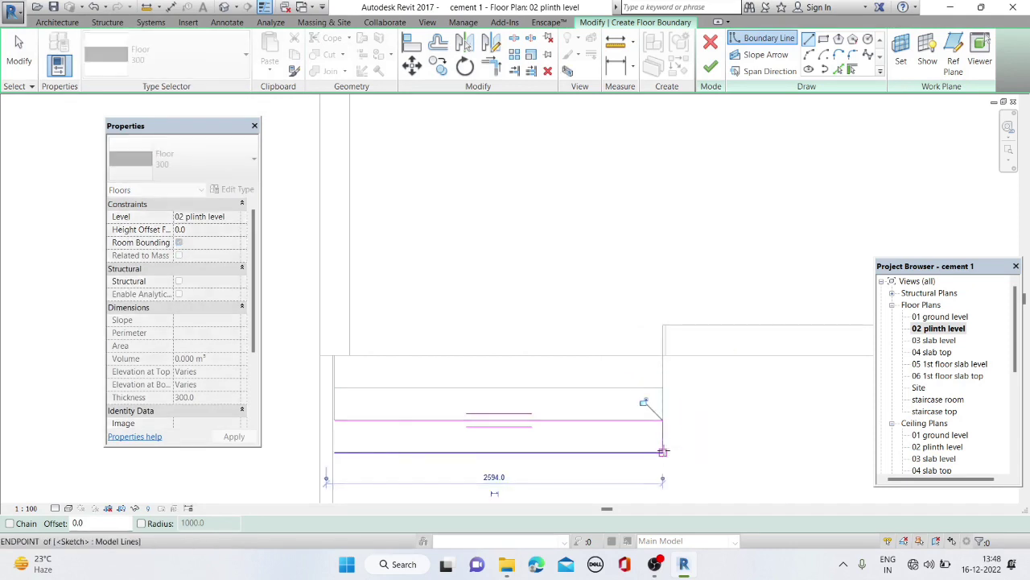
click(335, 419)
click(335, 452)
key(Escape)
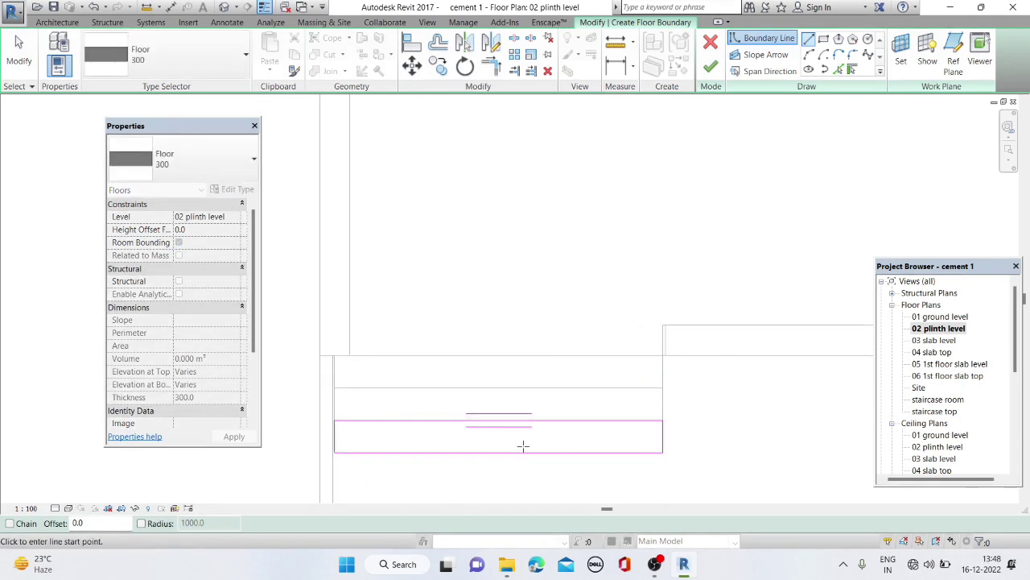
key(Escape)
scroll(577, 395, down, 1)
click(710, 66)
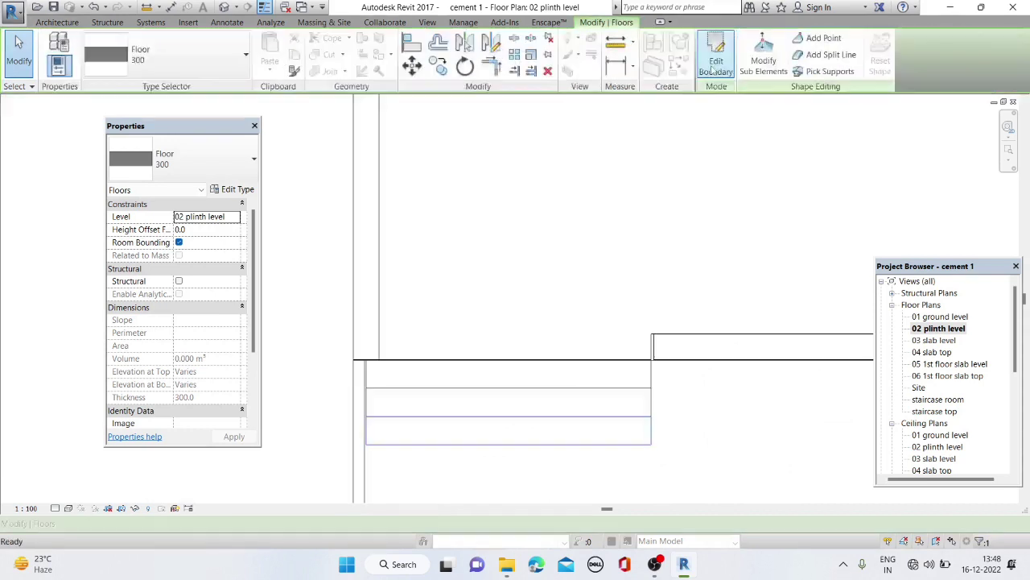
Start a new floor and duplicate its type as '100' with a 100 mm structure layer
click(57, 22)
click(306, 71)
click(338, 89)
click(809, 40)
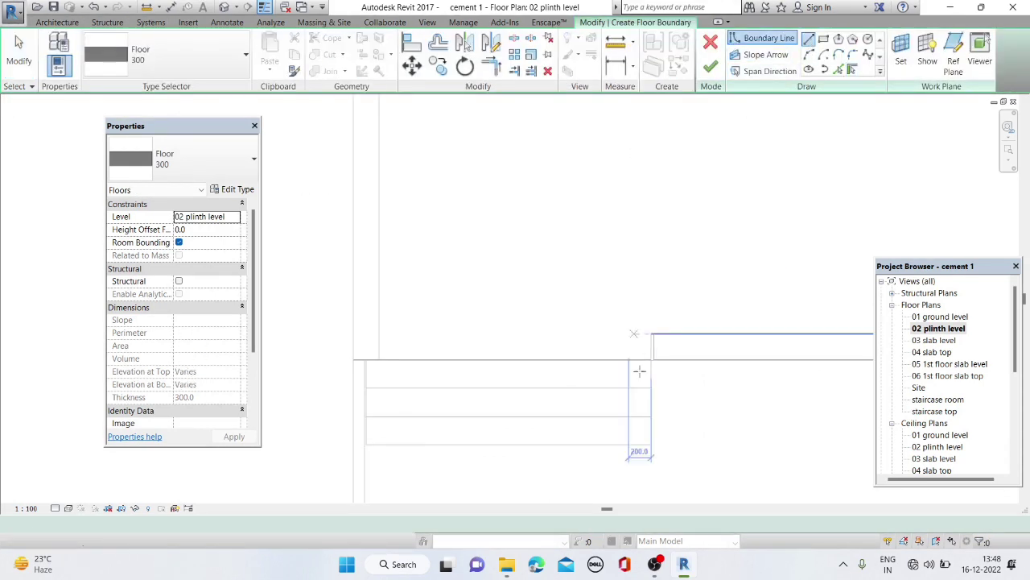
click(233, 189)
click(746, 197)
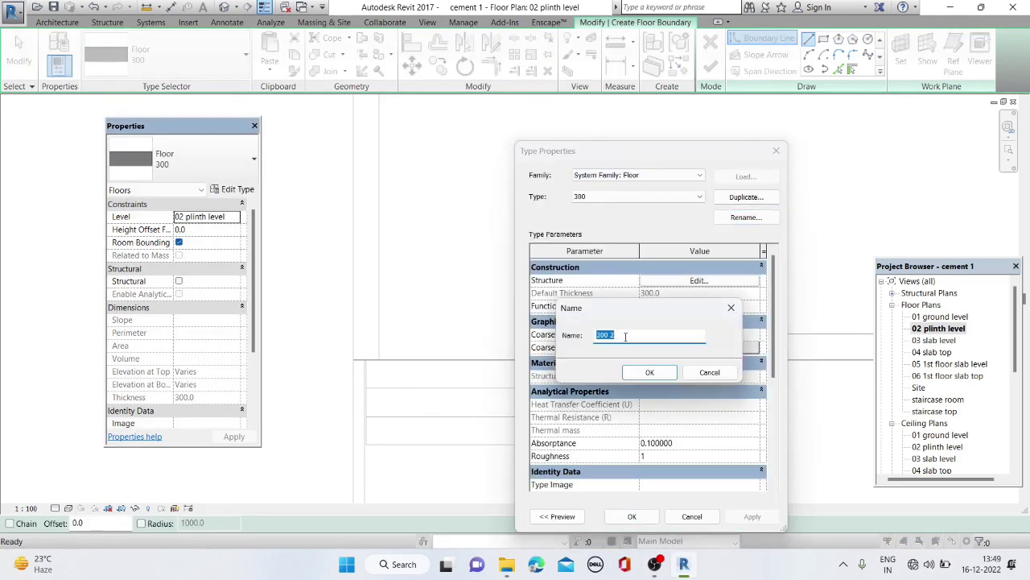
text(100)
click(644, 371)
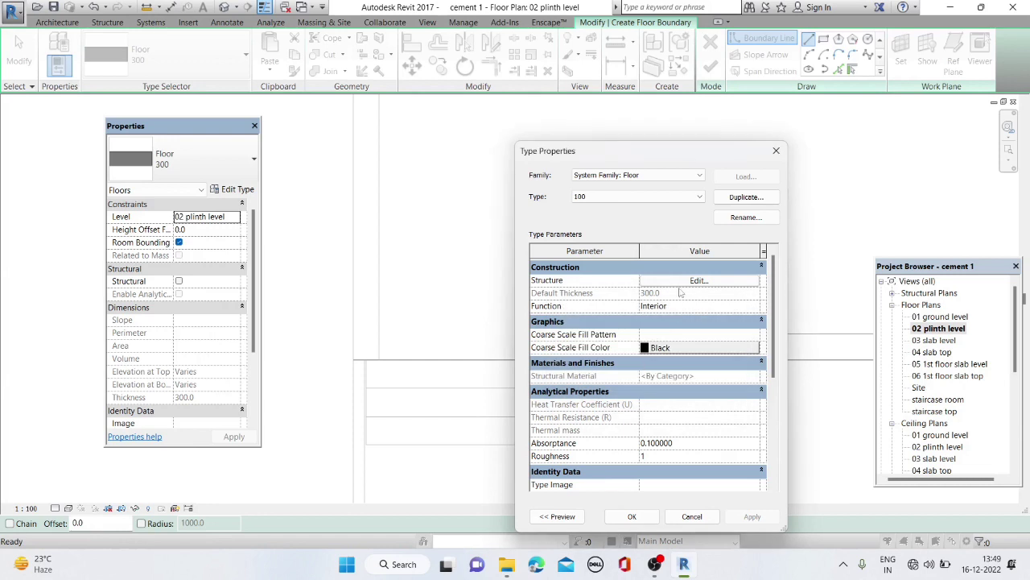
click(681, 282)
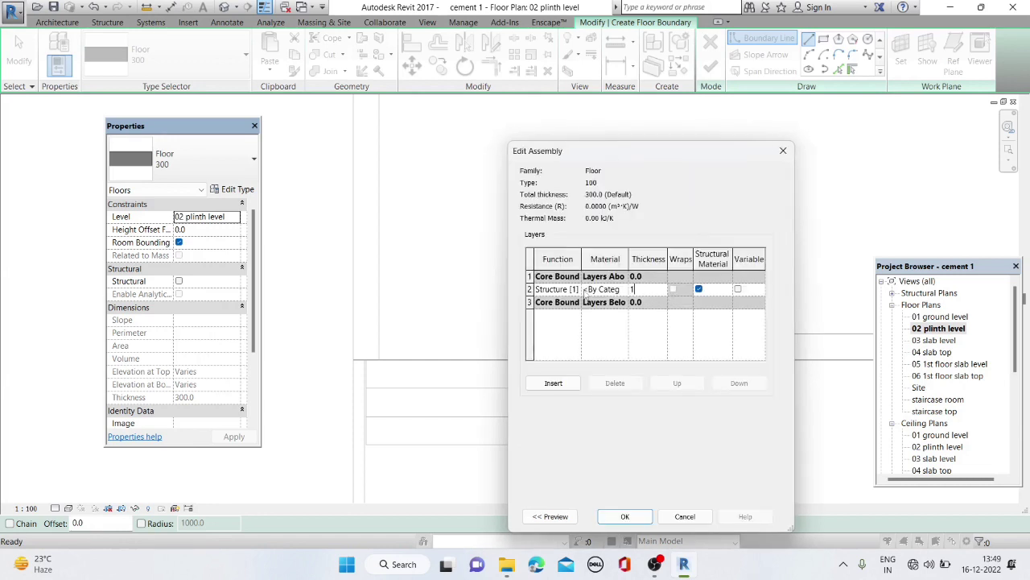
click(636, 519)
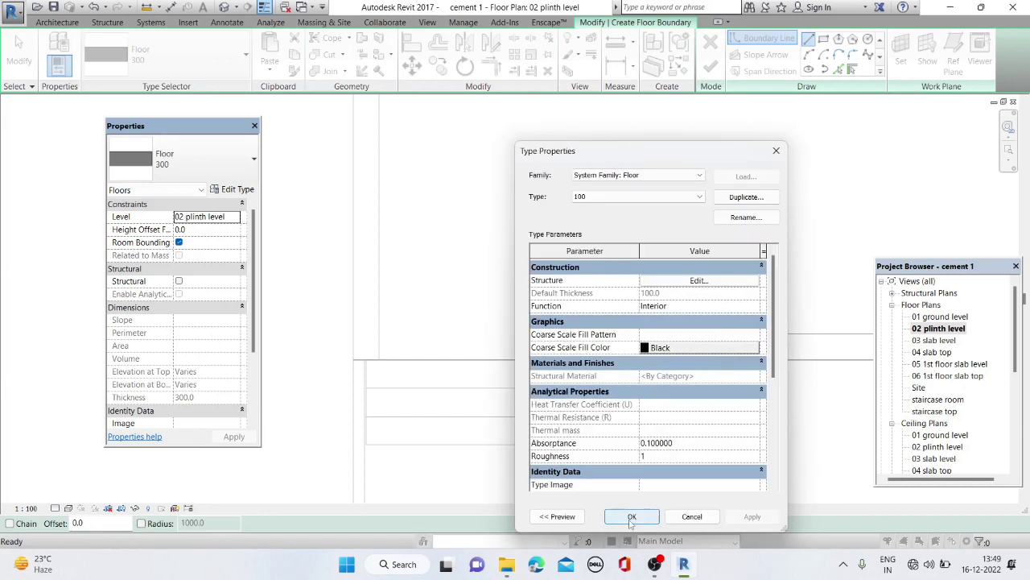
click(632, 516)
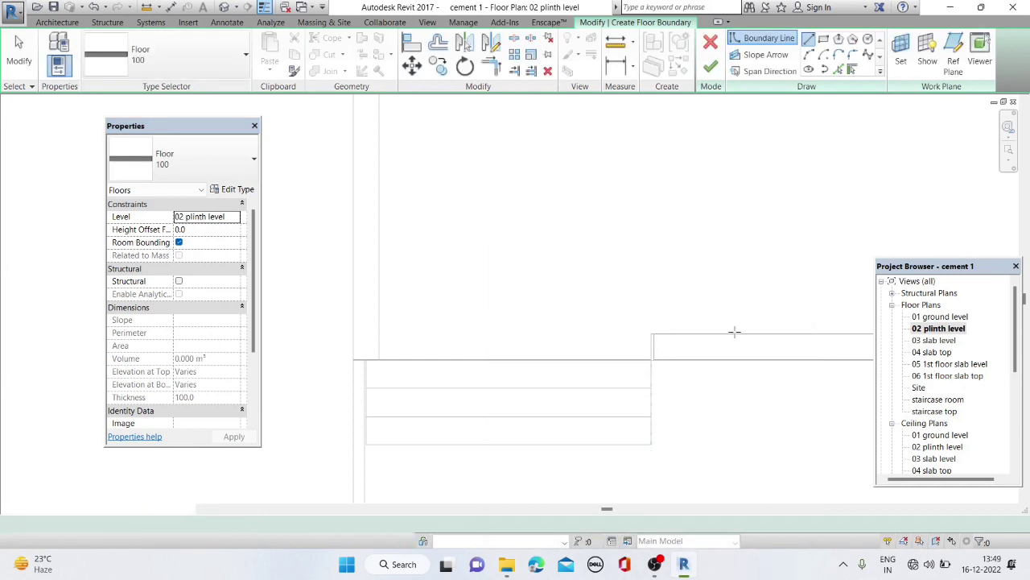
Sketch a 250-deep boundary in front of the 300 step and finish the Floor 100 step
click(651, 443)
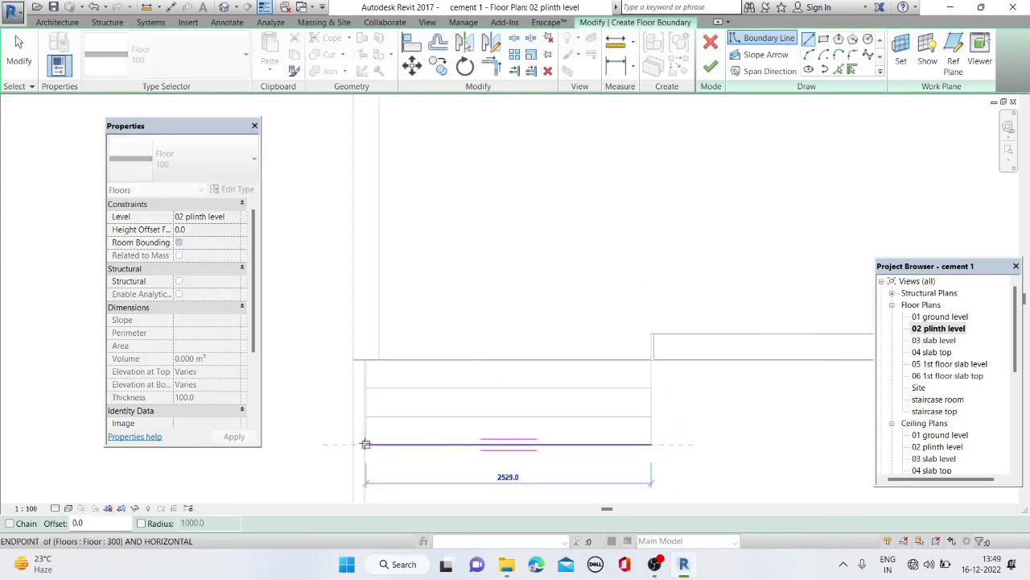
click(365, 443)
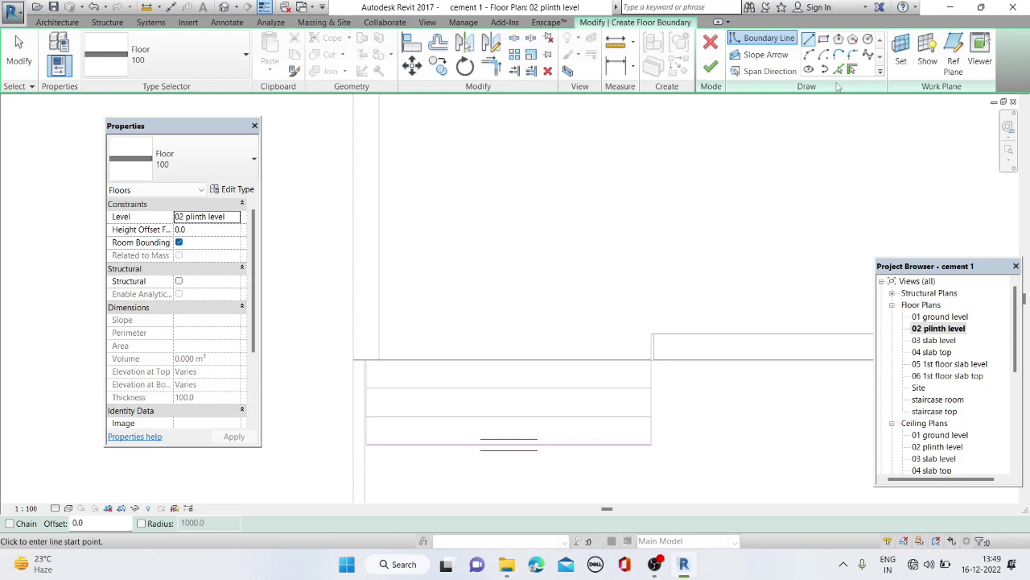
click(838, 69)
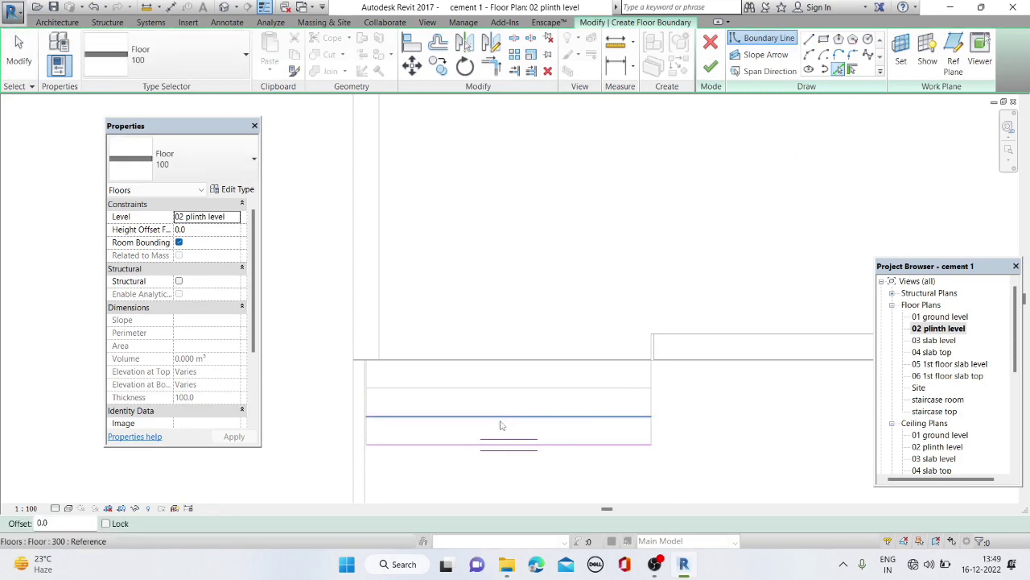
text(25)
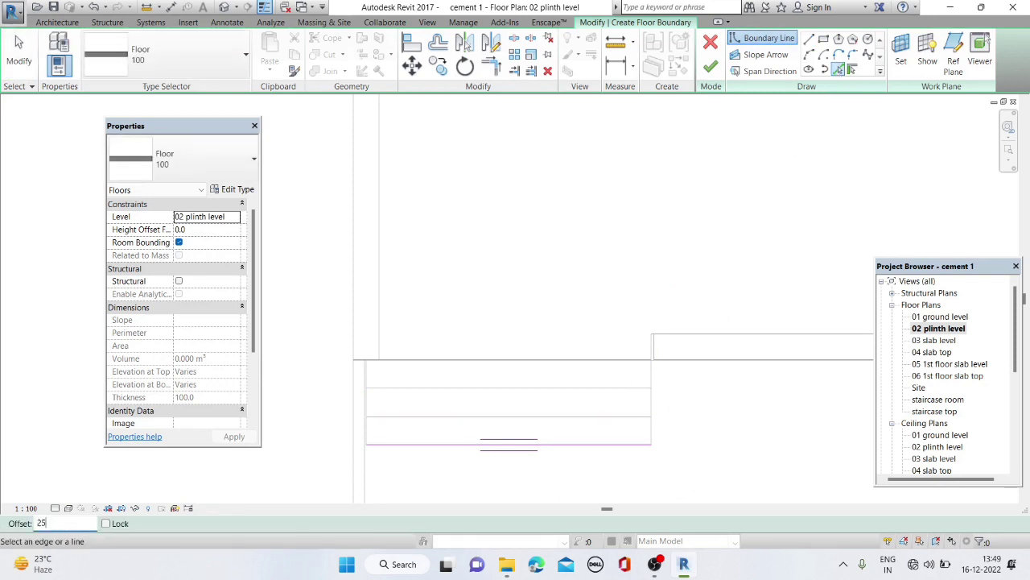
text(0)
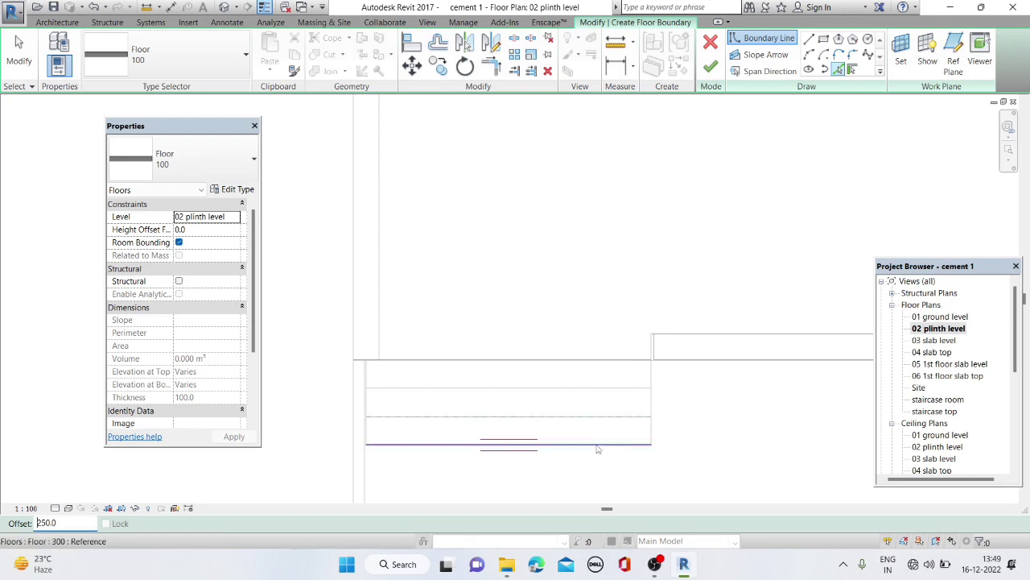
click(595, 448)
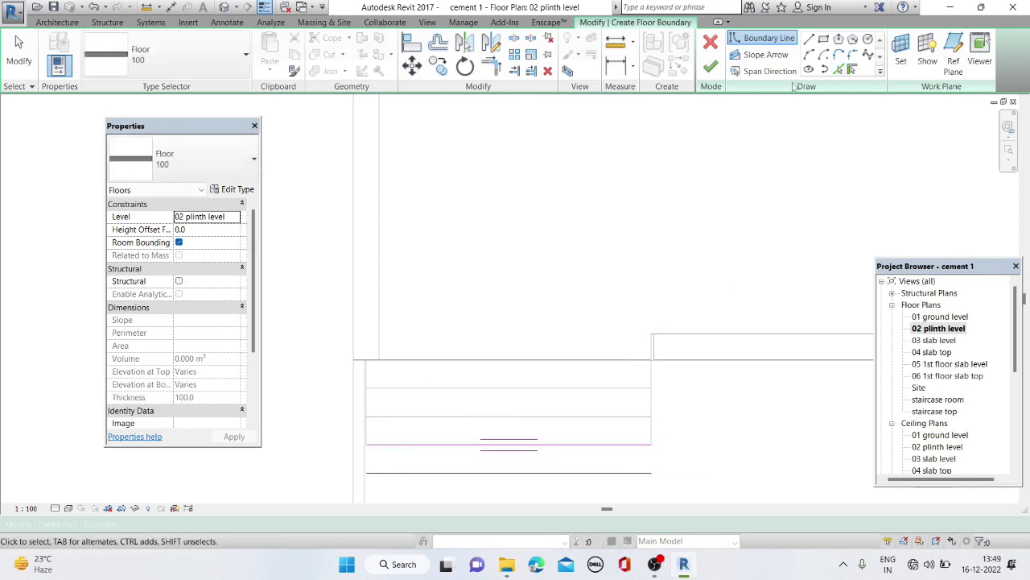
click(809, 38)
click(649, 473)
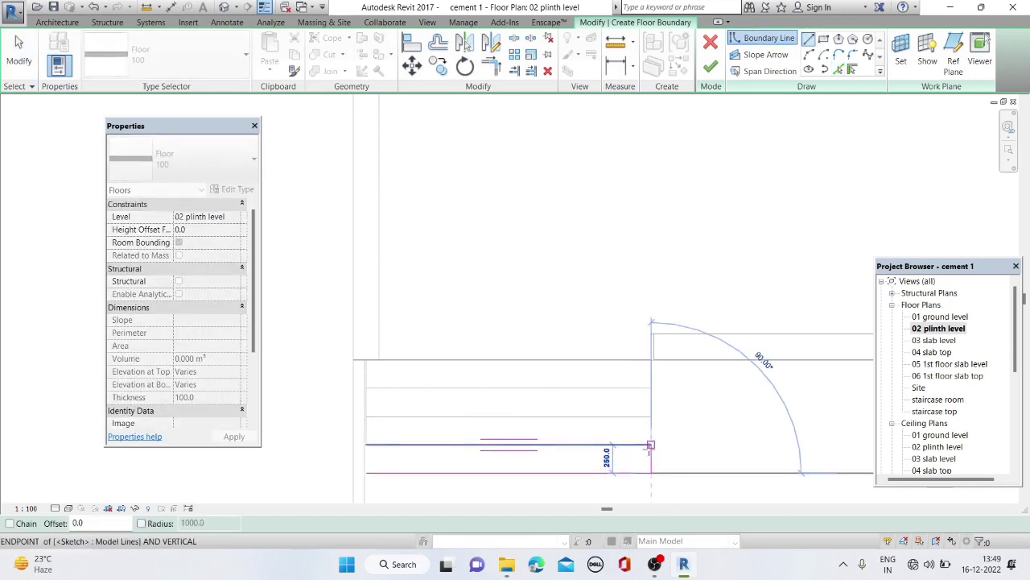
click(366, 463)
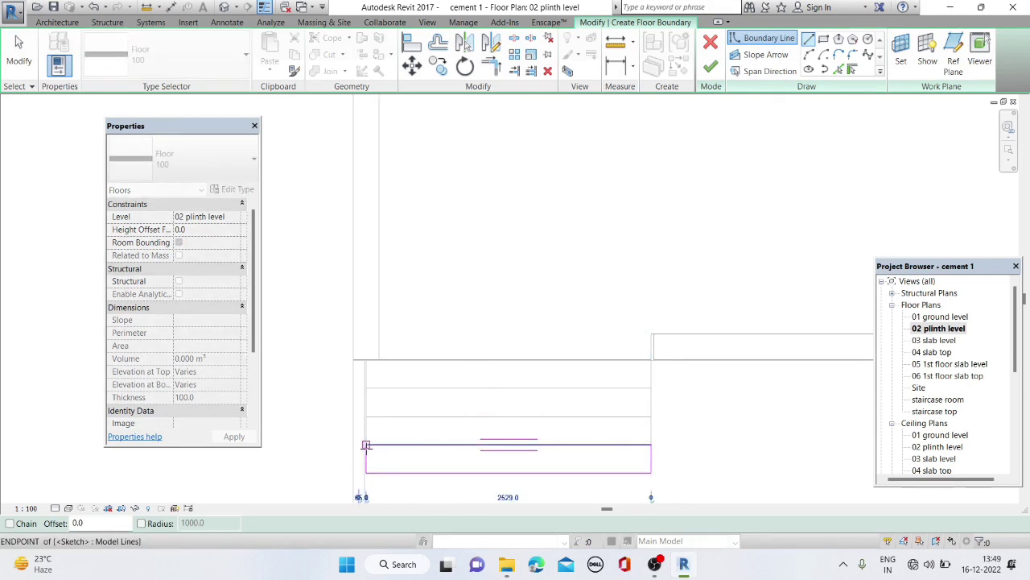
click(711, 66)
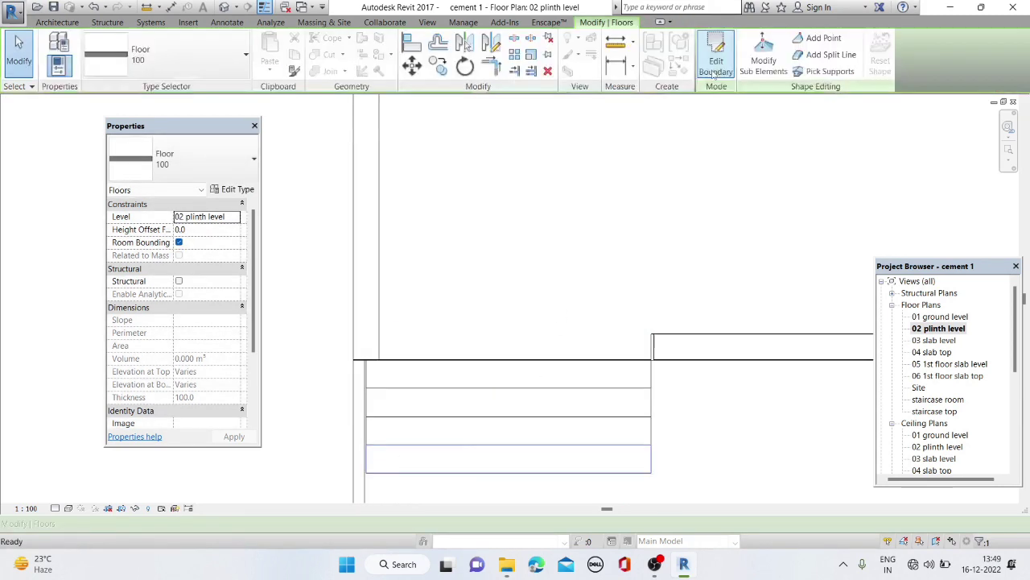
In the 3D view, delete the imported cement DWG drawing
click(228, 7)
mouse_move(490, 363)
shift+middle_down()
mouse_move(555, 430)
mouse_move(585, 503)
mouse_move(651, 445)
mouse_move(635, 430)
mouse_move(523, 419)
mouse_move(374, 367)
shift+middle_up()
click(372, 367)
right_click(373, 367)
click(410, 228)
Set the Floor 700 step's Height Offset to -400 and open its boundary for editing
scroll(532, 378, up, 3)
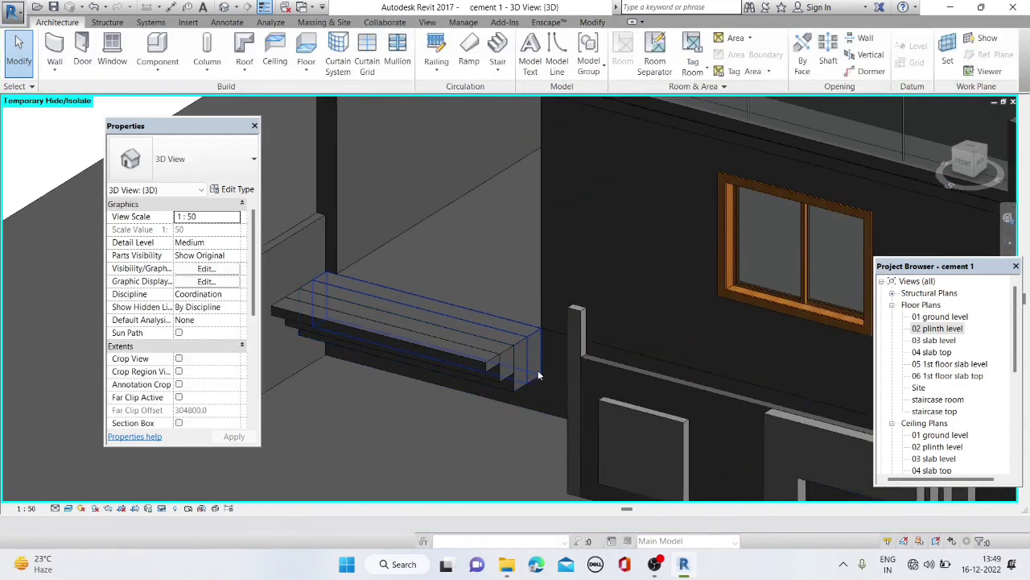
click(538, 375)
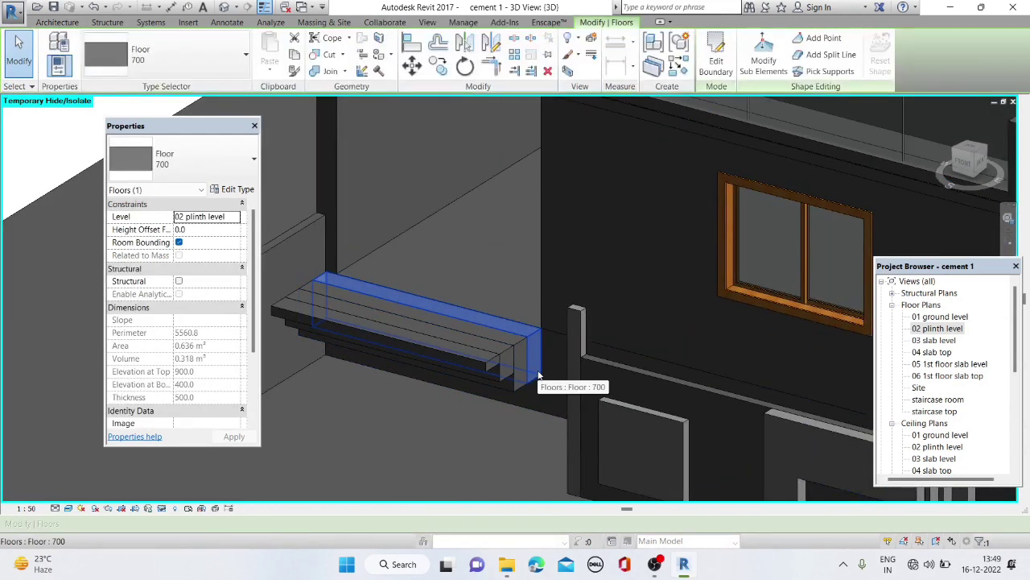
click(187, 231)
text(-200)
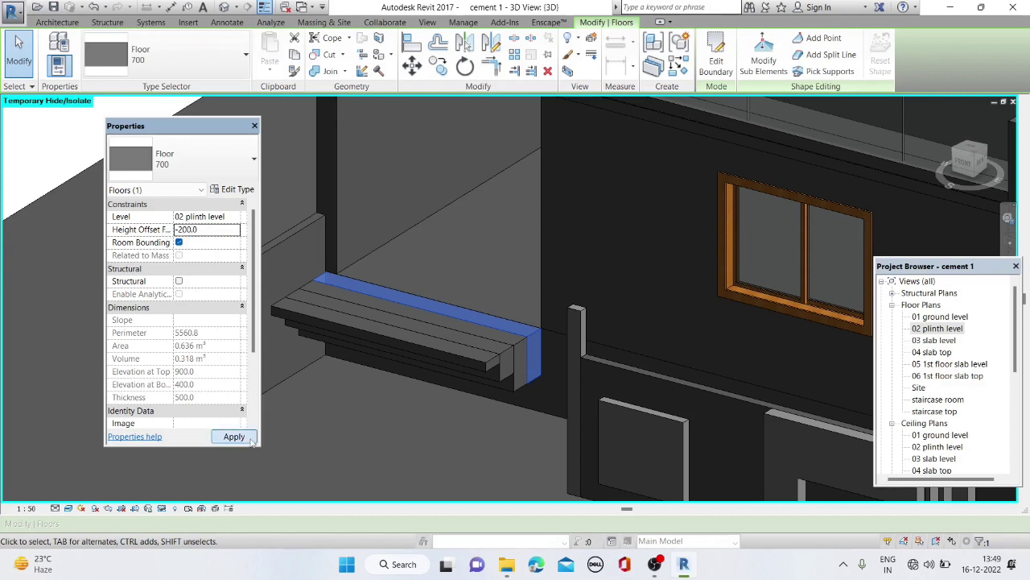
click(251, 439)
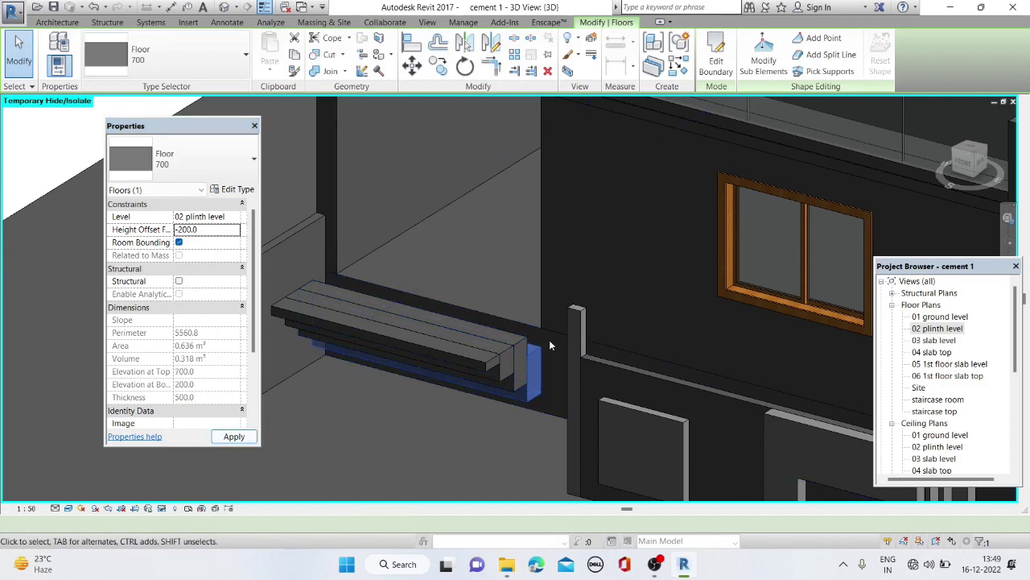
mouse_move(498, 445)
shift+middle_down()
mouse_move(505, 357)
mouse_move(580, 371)
mouse_move(526, 384)
mouse_move(495, 364)
mouse_move(509, 360)
shift+middle_up()
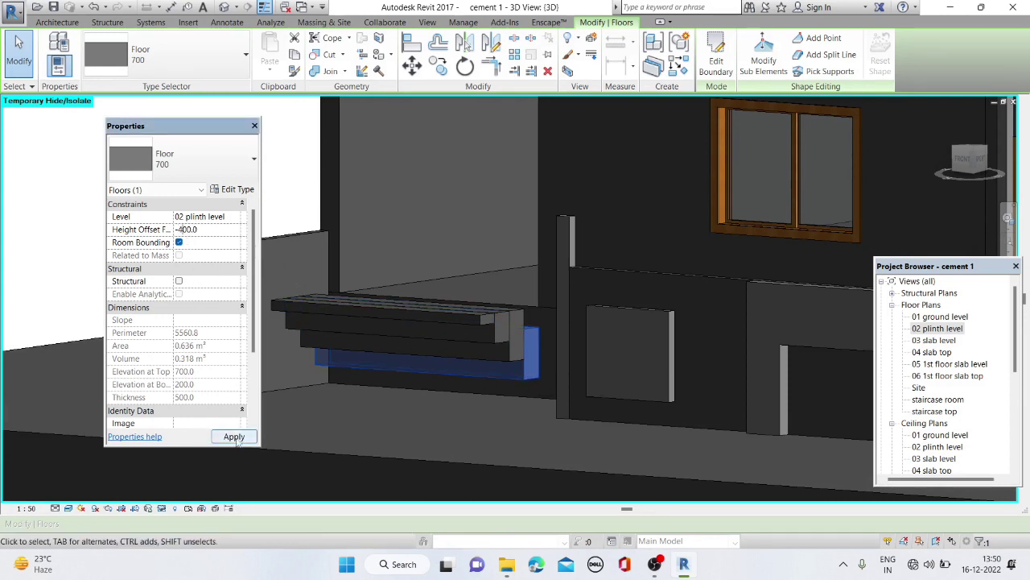
click(236, 438)
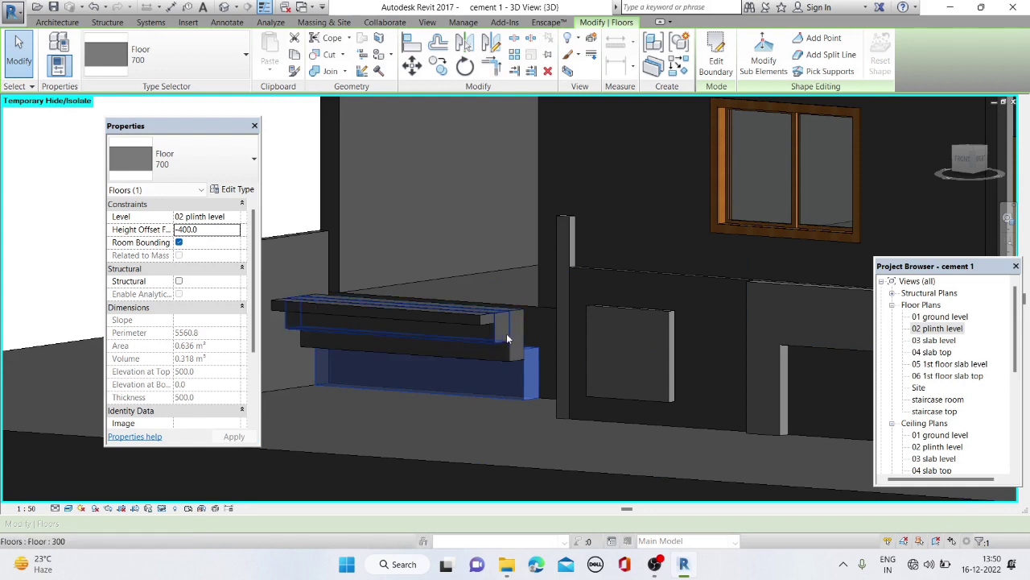
scroll(535, 351, up, 2)
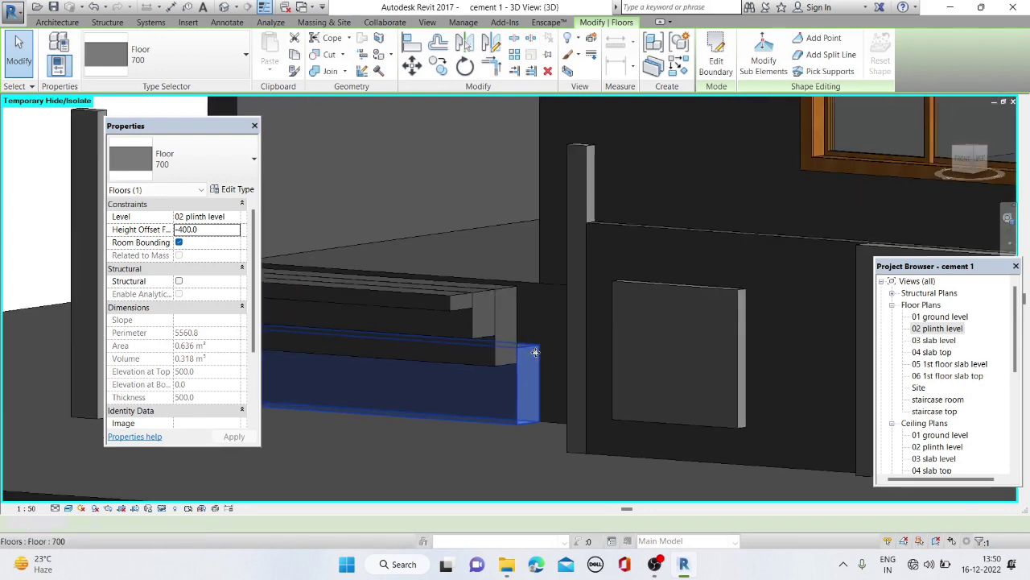
double_click(536, 352)
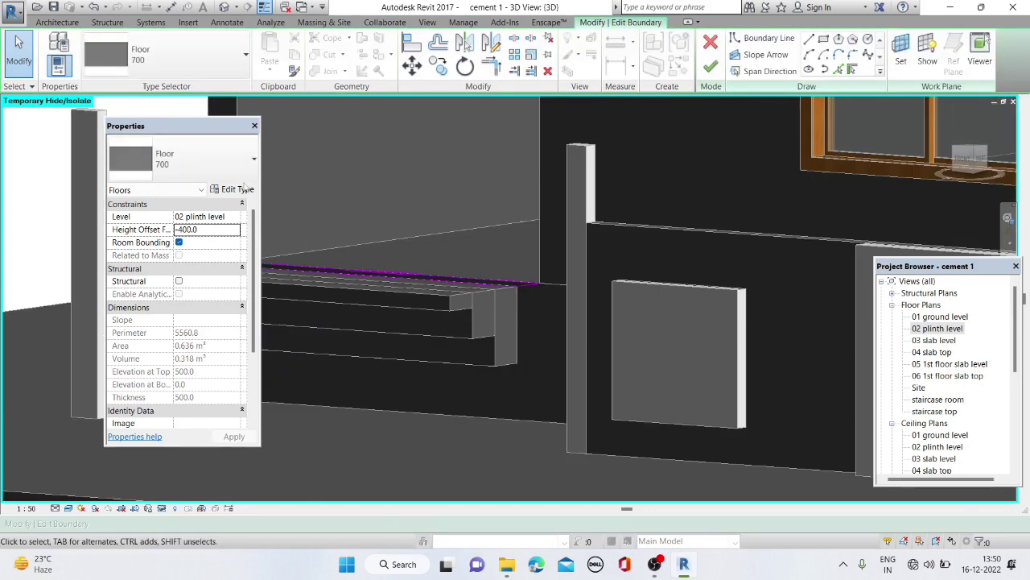
Adjust the Floor 700 type's layer structure in Type Properties
click(238, 189)
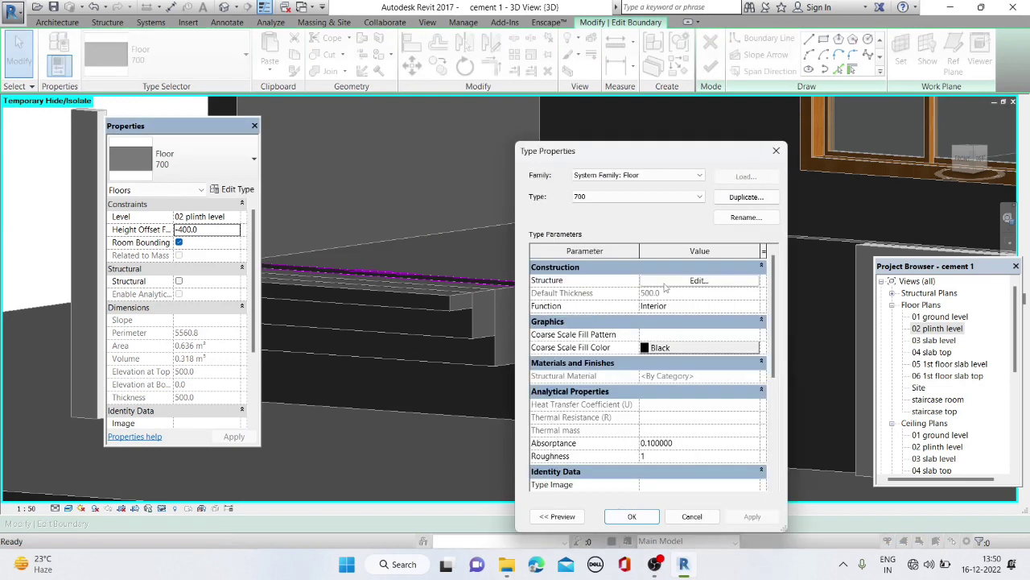
click(665, 284)
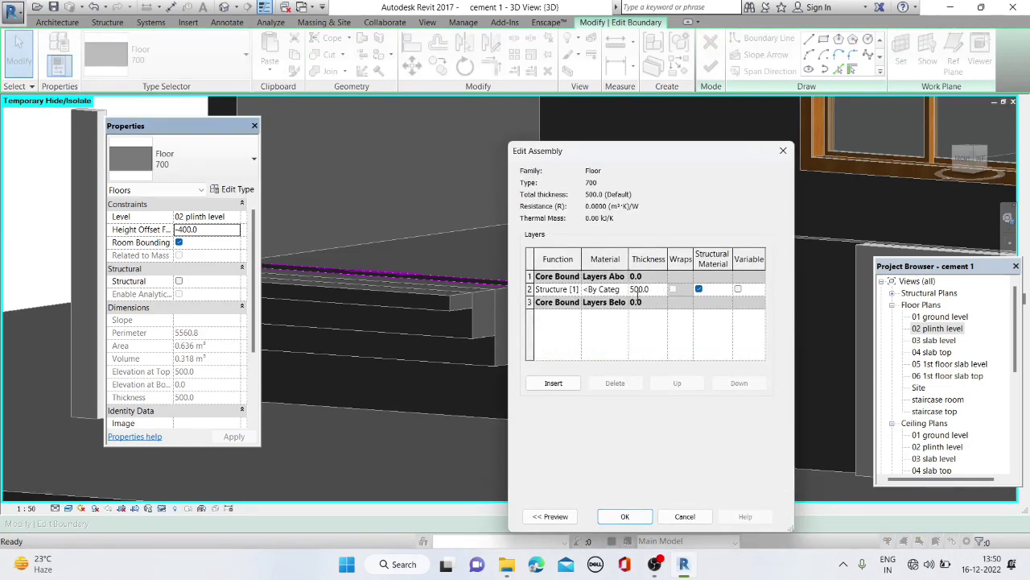
click(639, 520)
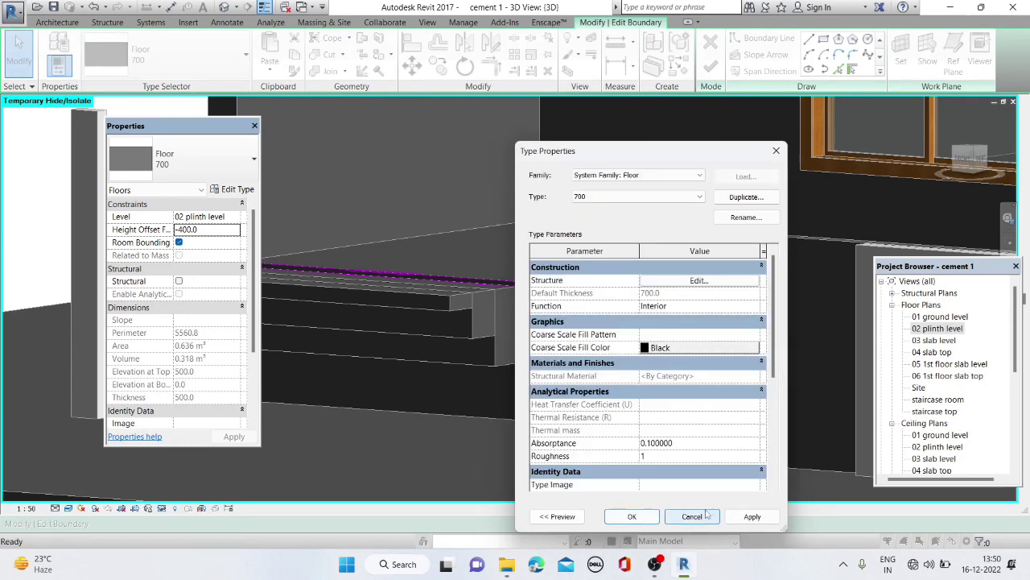
click(750, 519)
click(632, 517)
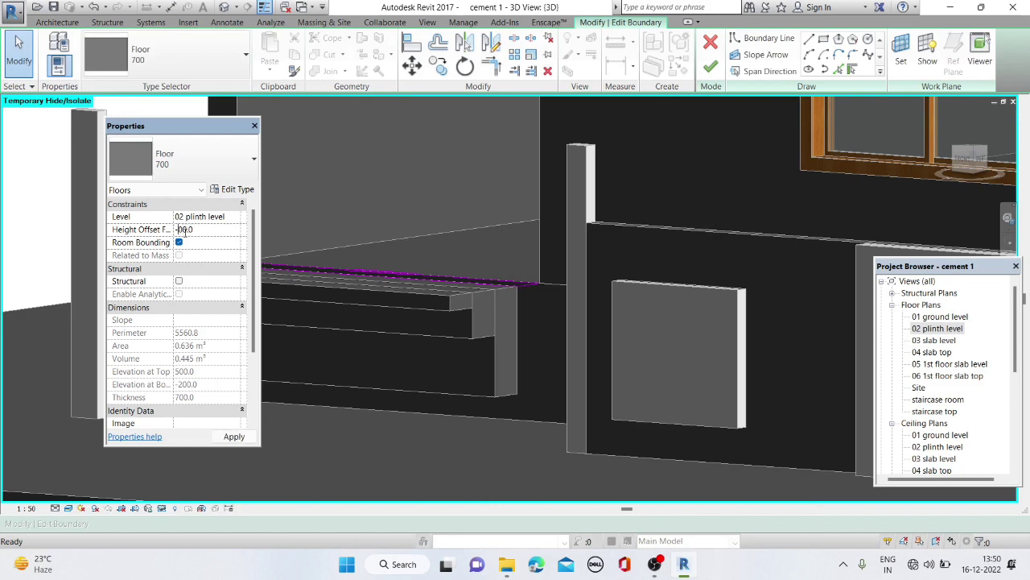
Apply, finish the boundary edit, and set the floor's Height Offset to 0
click(235, 437)
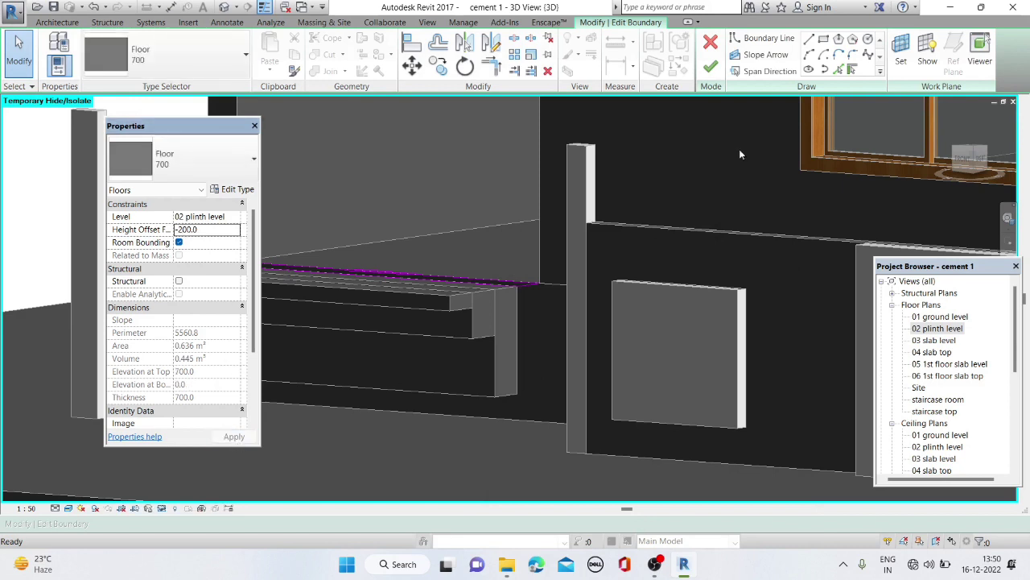
click(711, 67)
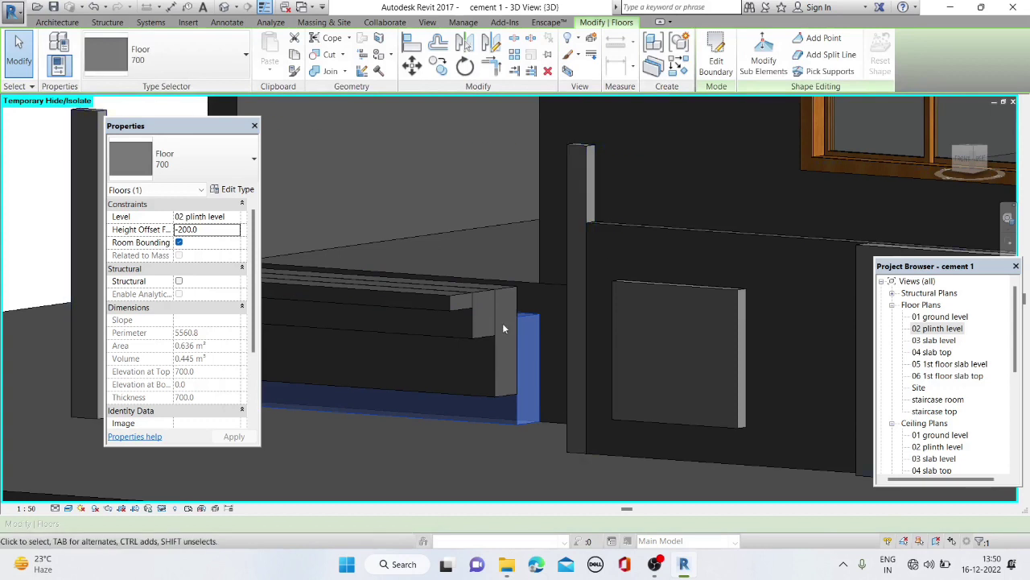
text(0)
key(Return)
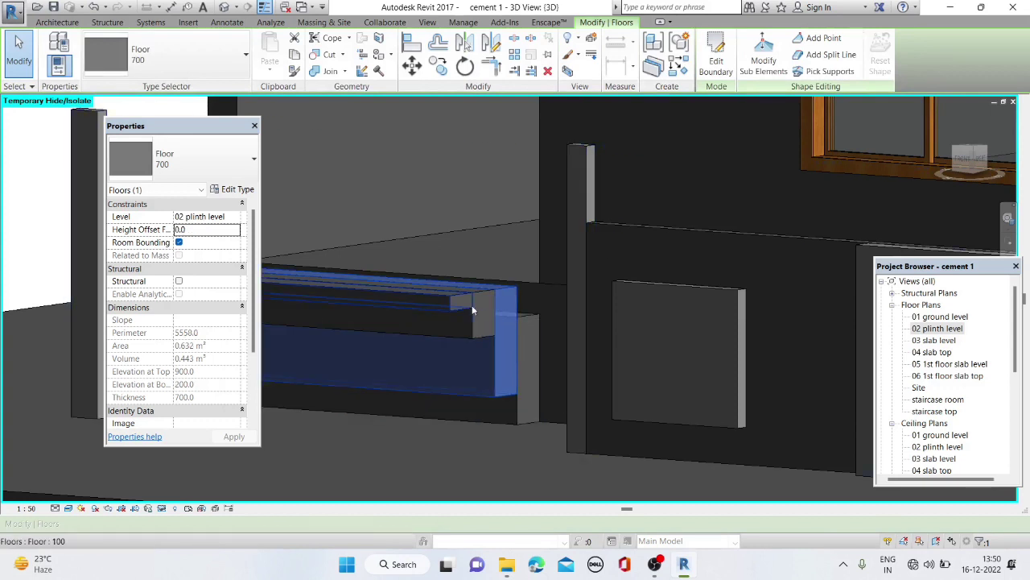
Set the 300 mm slab's Height Offset to -600 and the 100 mm slab's to -800
click(476, 311)
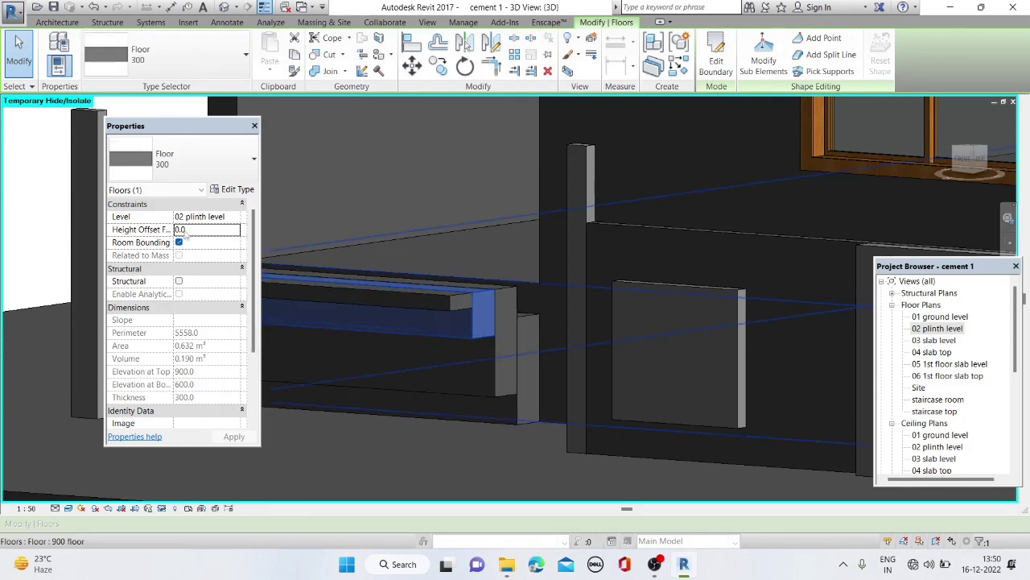
click(201, 229)
text(-600)
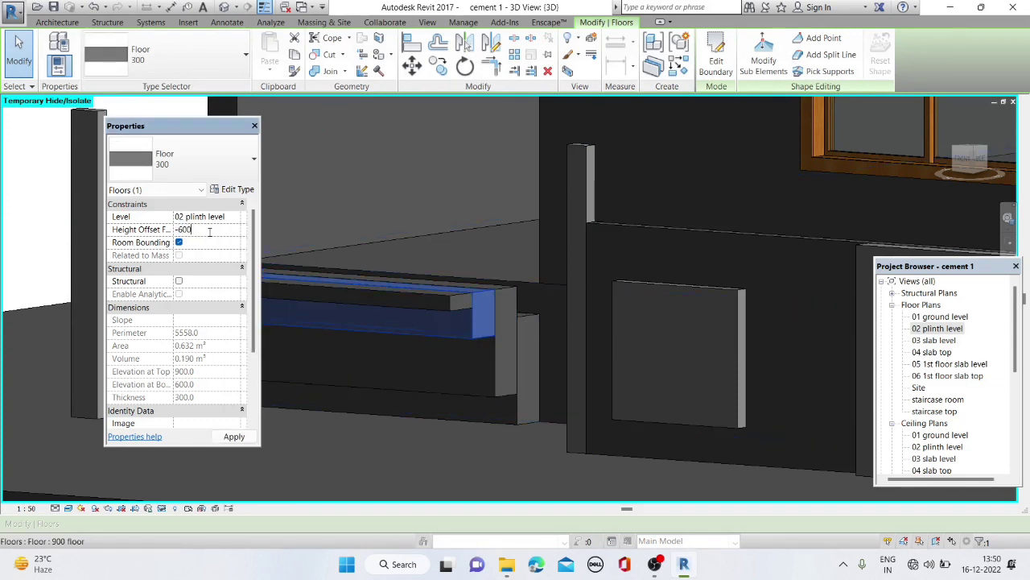
click(267, 419)
click(433, 292)
click(188, 231)
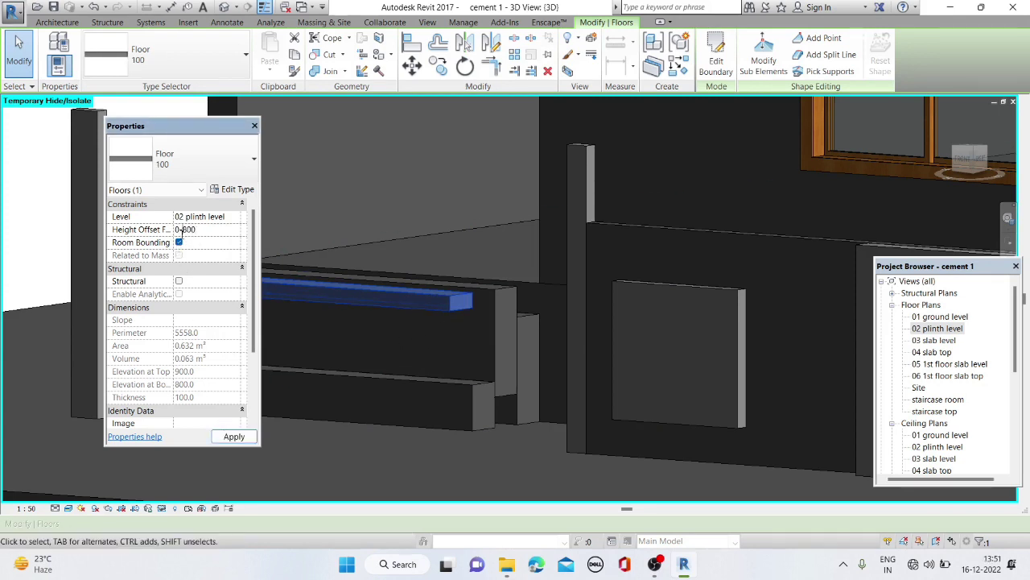
click(234, 437)
Hide the 700 mm floor in the 3D view, then open the 02 plinth floor plan
click(501, 290)
right_click(501, 297)
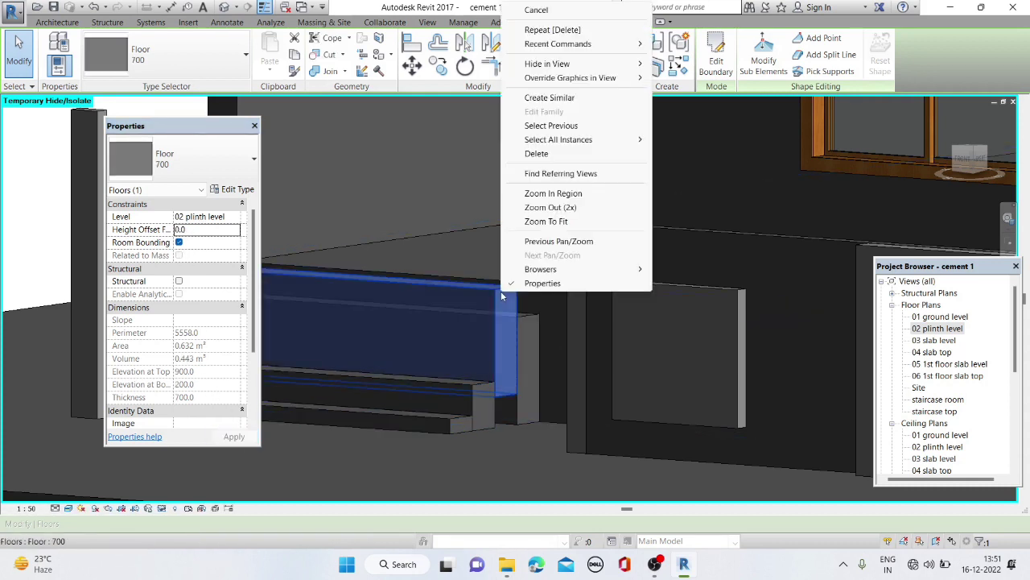
click(536, 153)
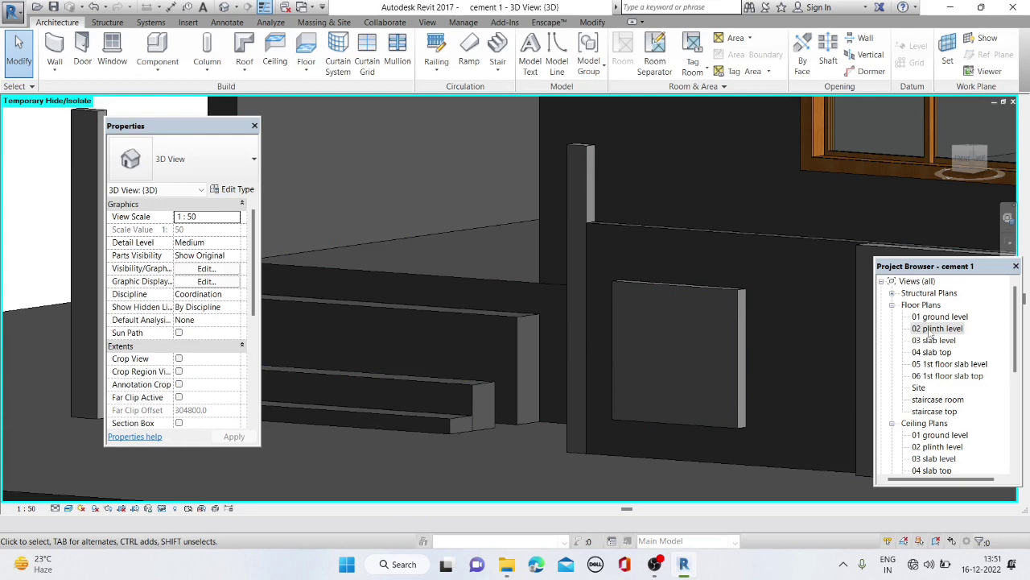
double_click(934, 328)
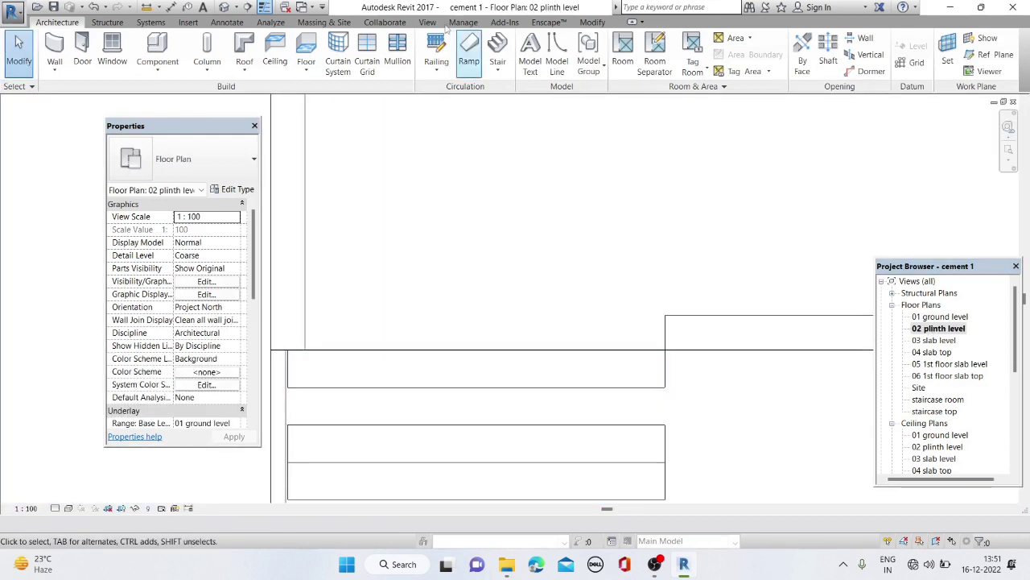
Start an architectural floor and duplicate the floor type as '500' with 500 mm thickness
click(306, 71)
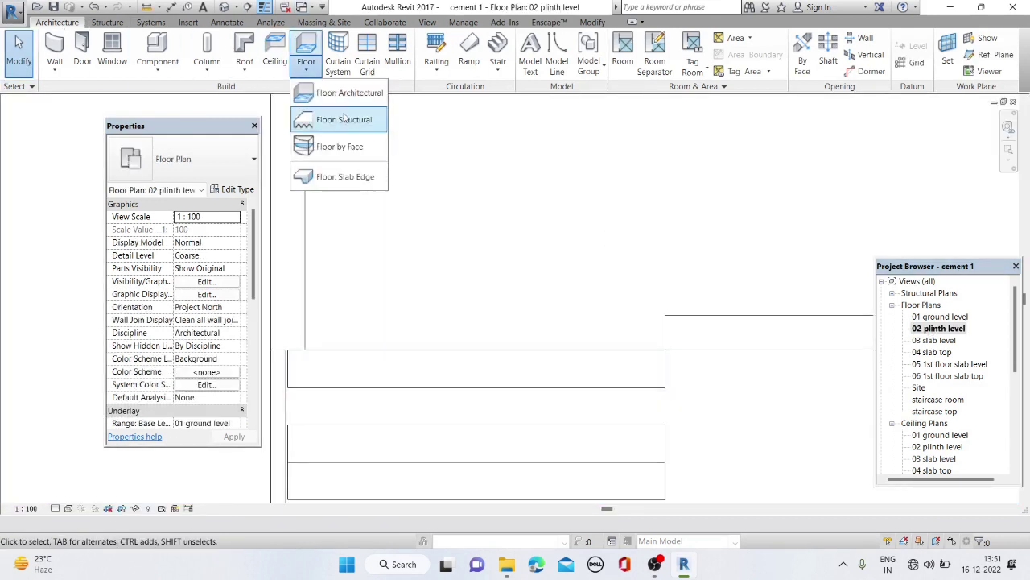
click(337, 90)
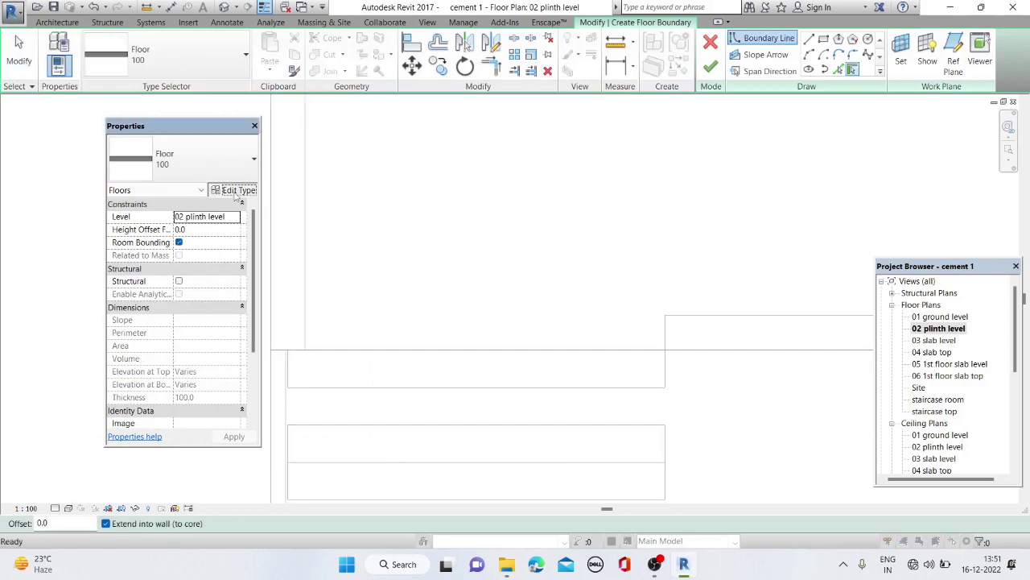
click(238, 189)
click(741, 199)
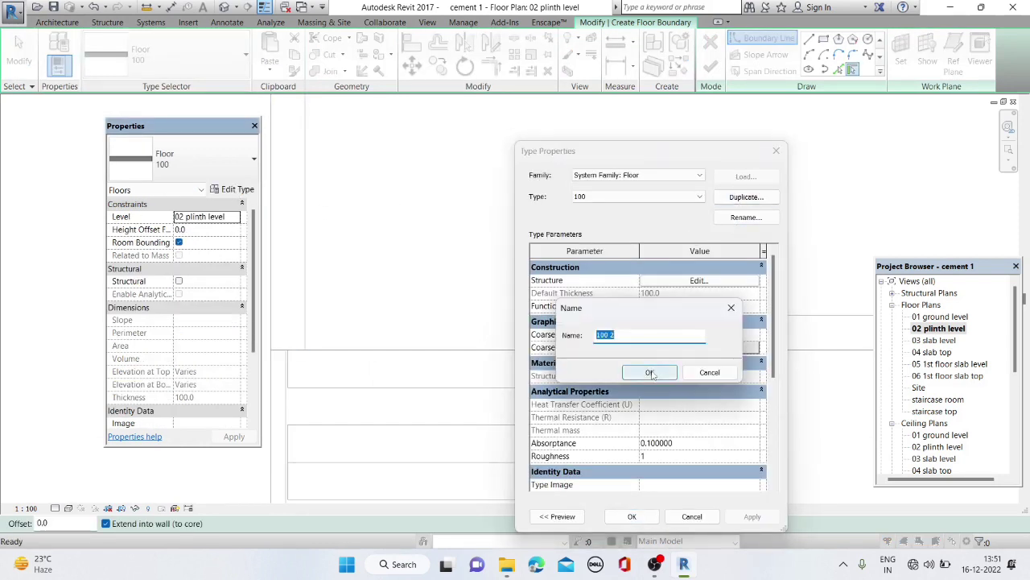
click(654, 370)
click(690, 281)
text(500)
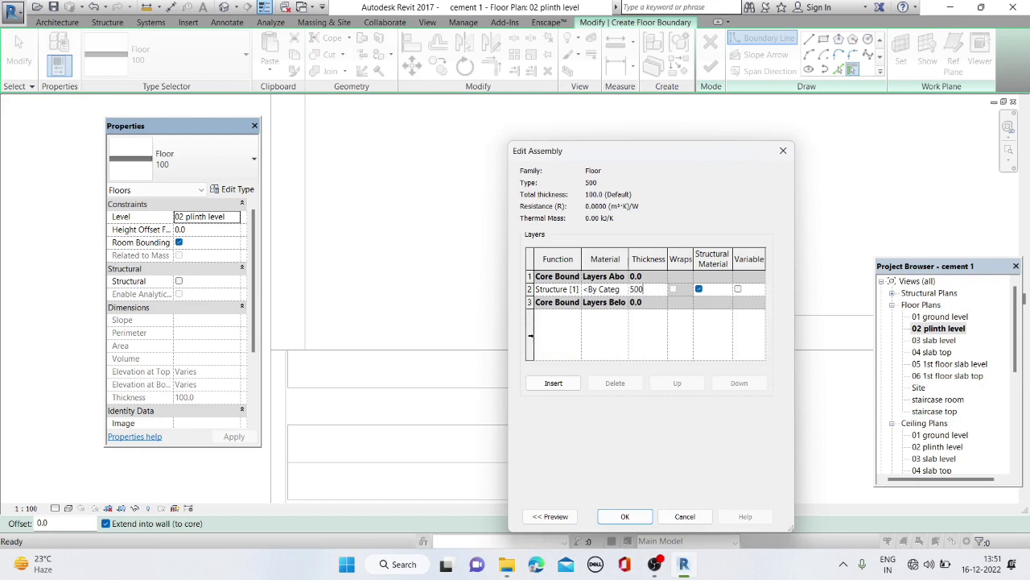
click(624, 516)
click(632, 517)
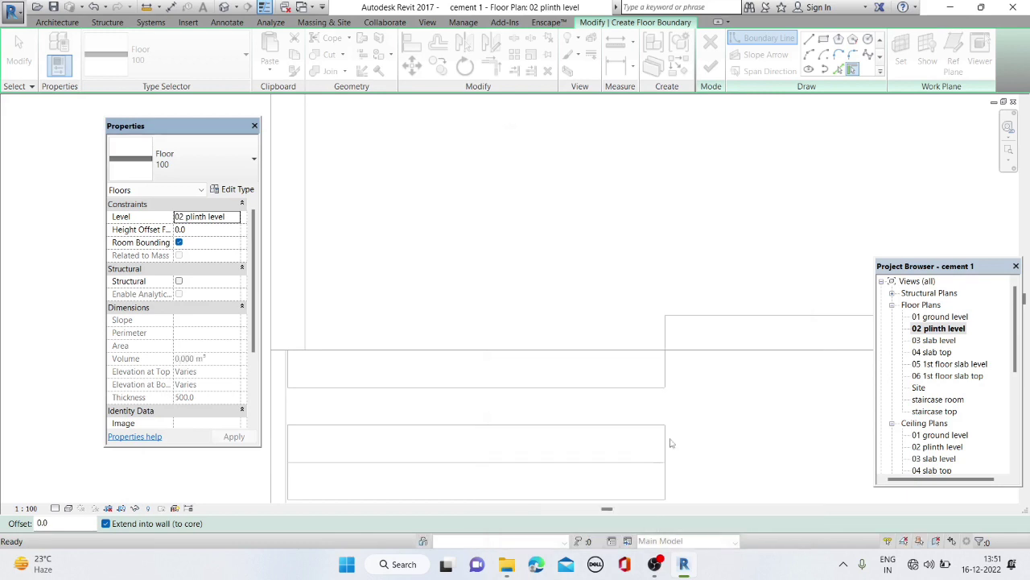
Draw the front boundary line across the plinth and set a 250 offset for picked lines
click(809, 38)
click(665, 387)
click(288, 387)
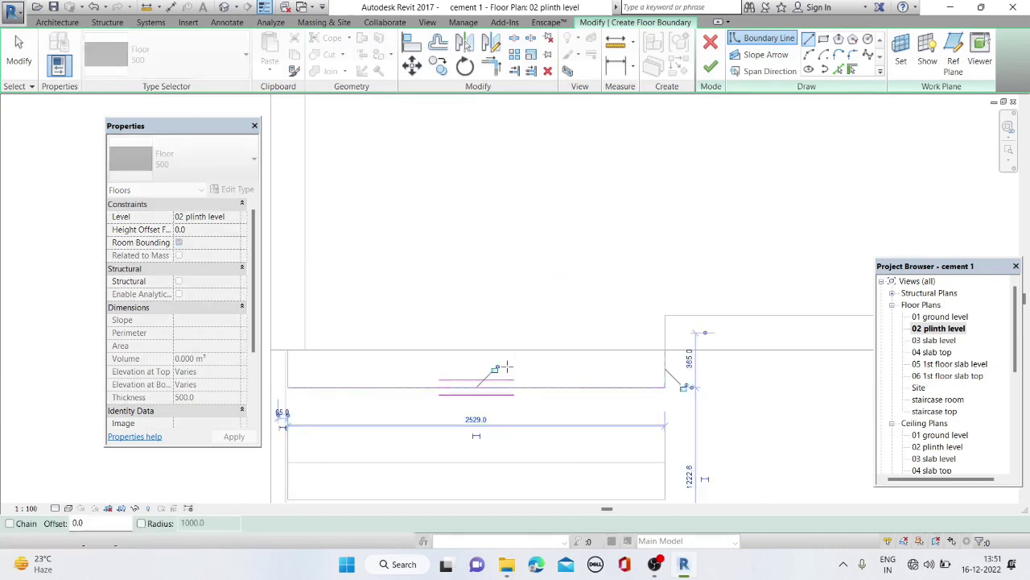
key(Escape)
key(Escape)
click(839, 69)
text(250)
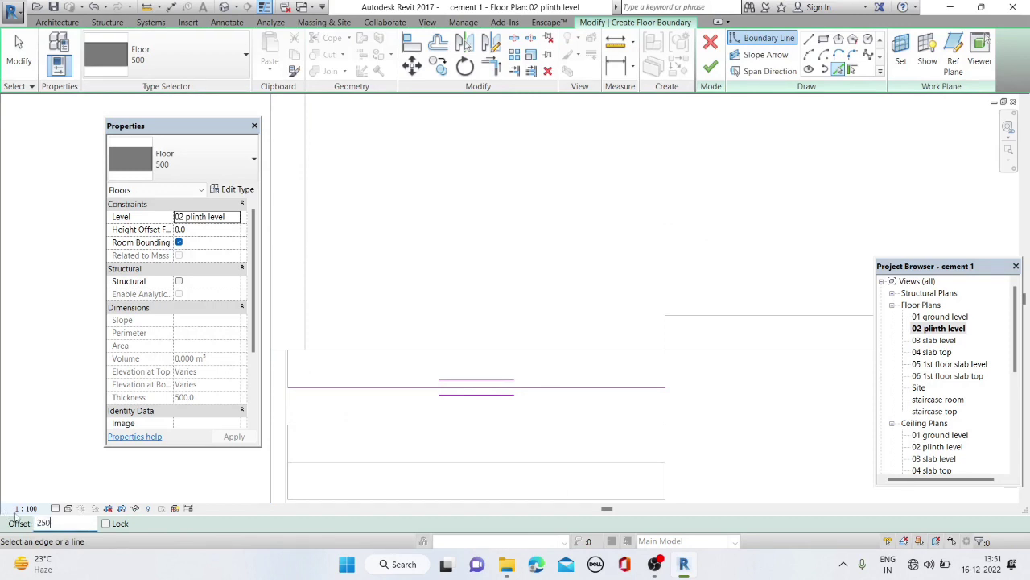
key(Return)
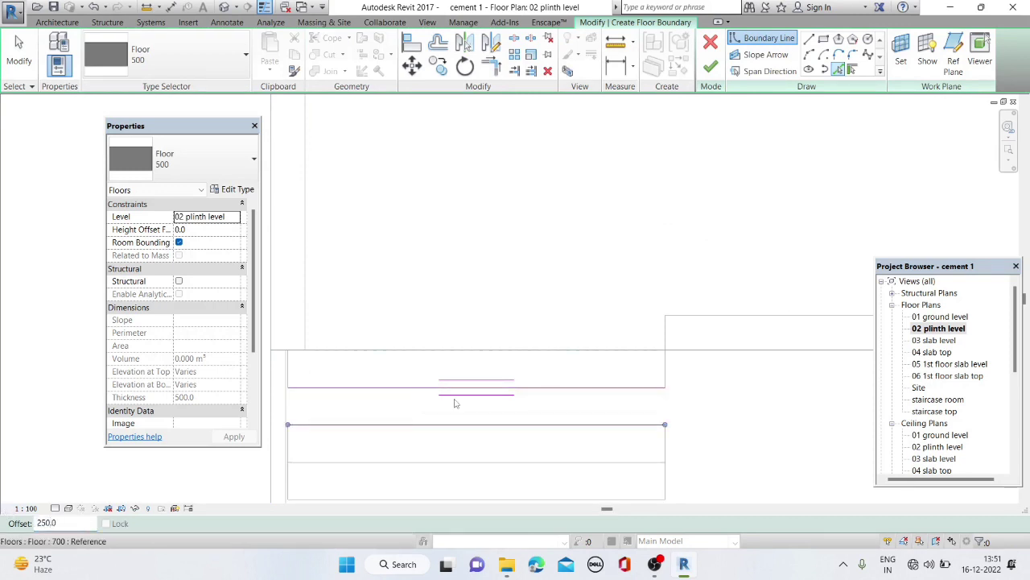
Close the 250 mm deep rectangular boundary and finish the floor sketch
click(809, 39)
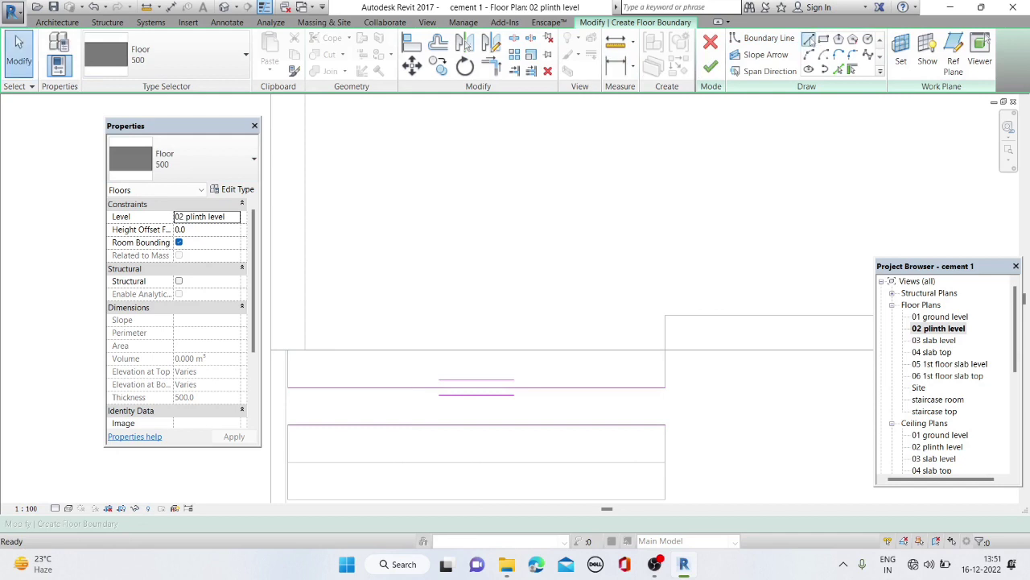
click(666, 424)
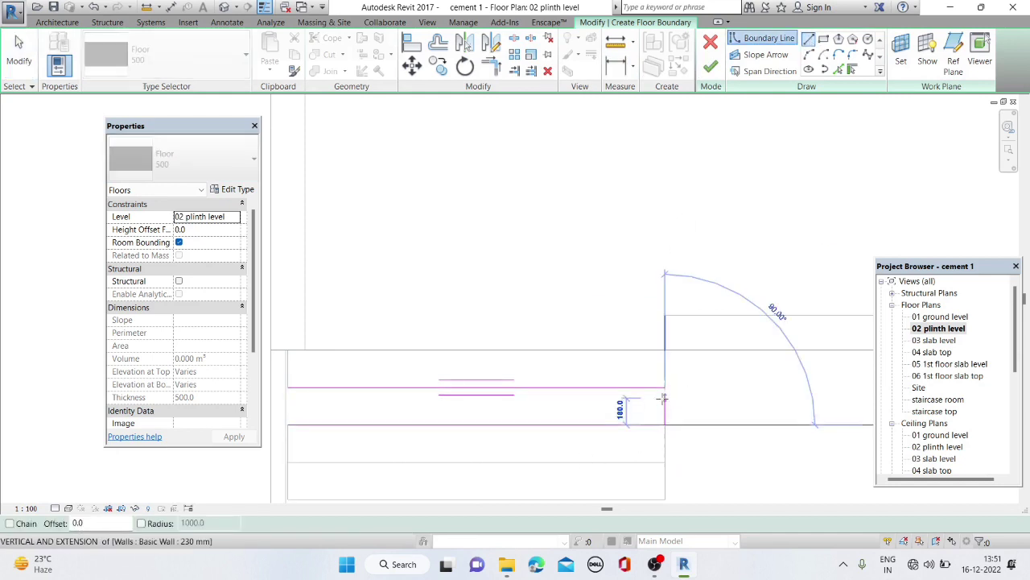
click(665, 387)
click(288, 387)
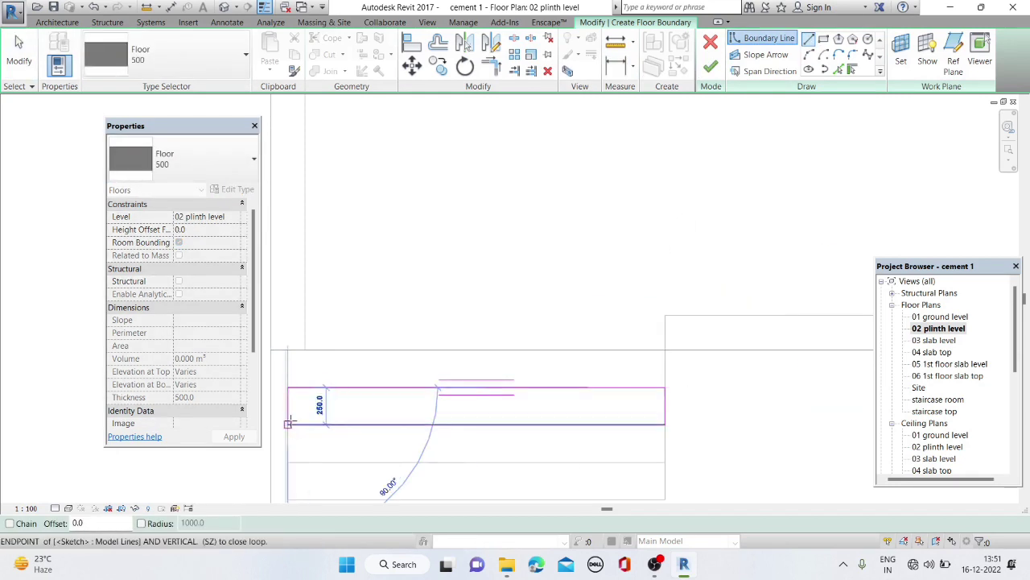
click(288, 424)
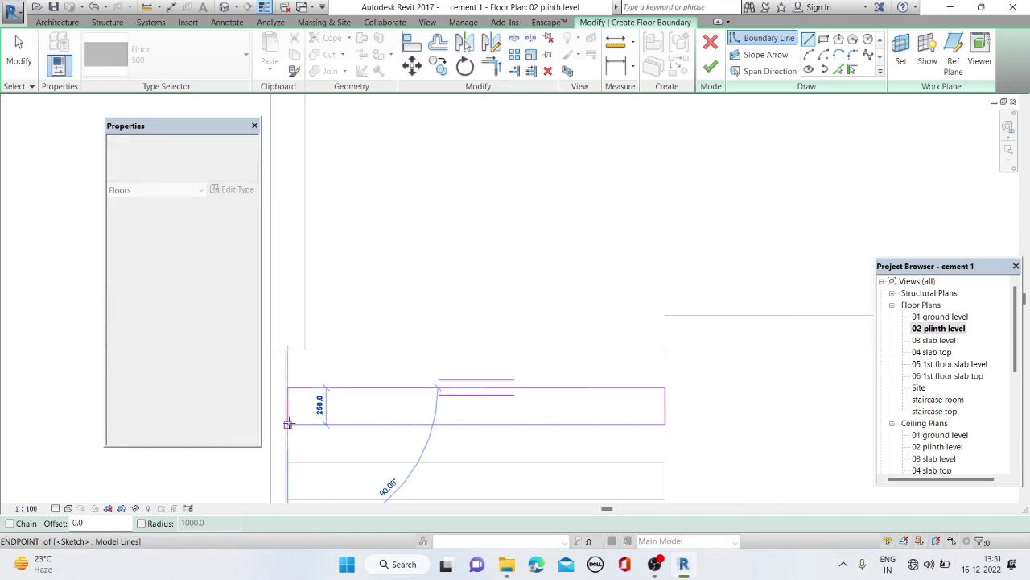
click(711, 66)
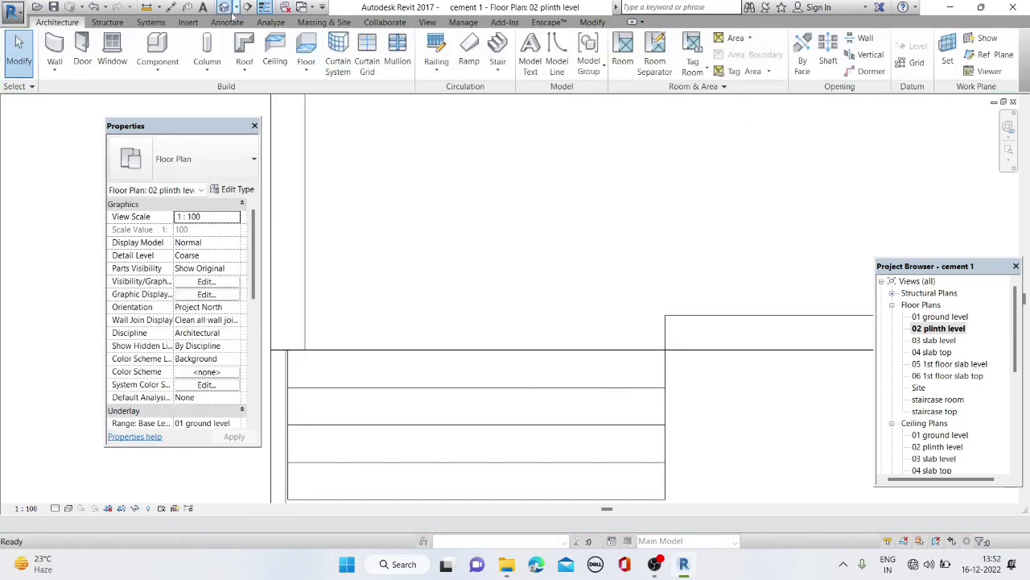
In the 3D view, set the new 500 floor's Height Offset From Level to -400
click(219, 6)
scroll(381, 266, up, 2)
click(395, 285)
click(179, 229)
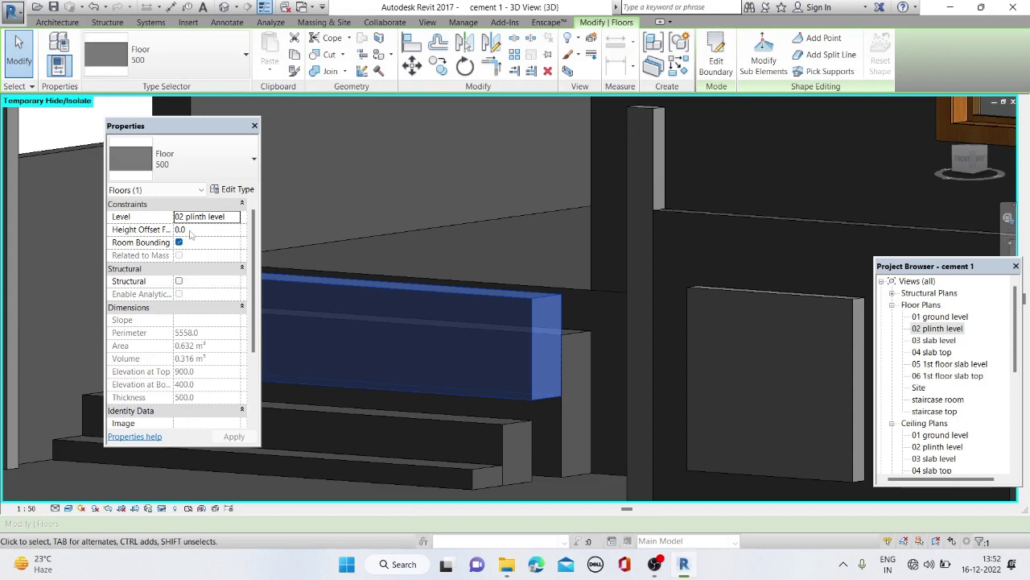
text(40)
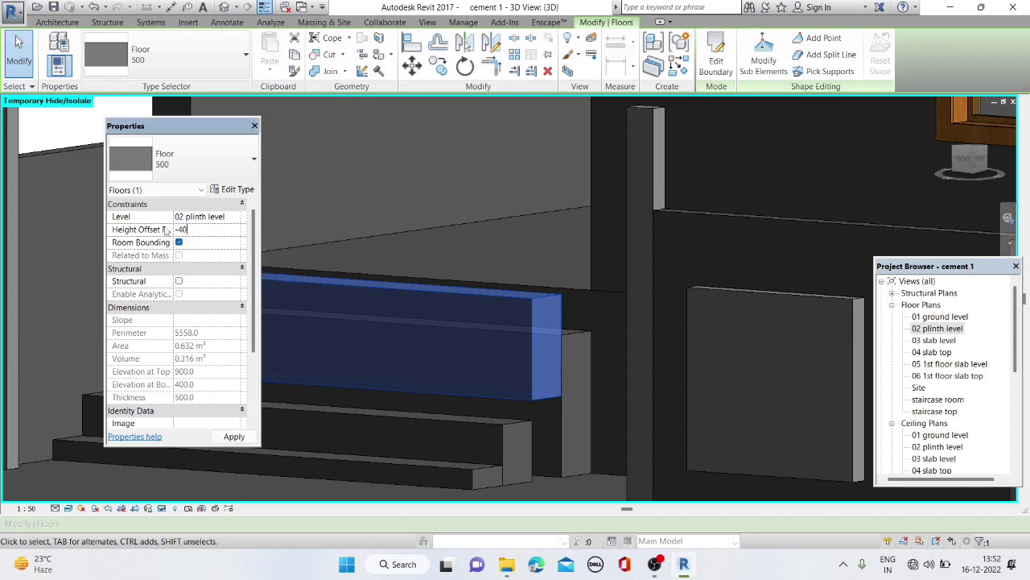
click(234, 435)
key(Escape)
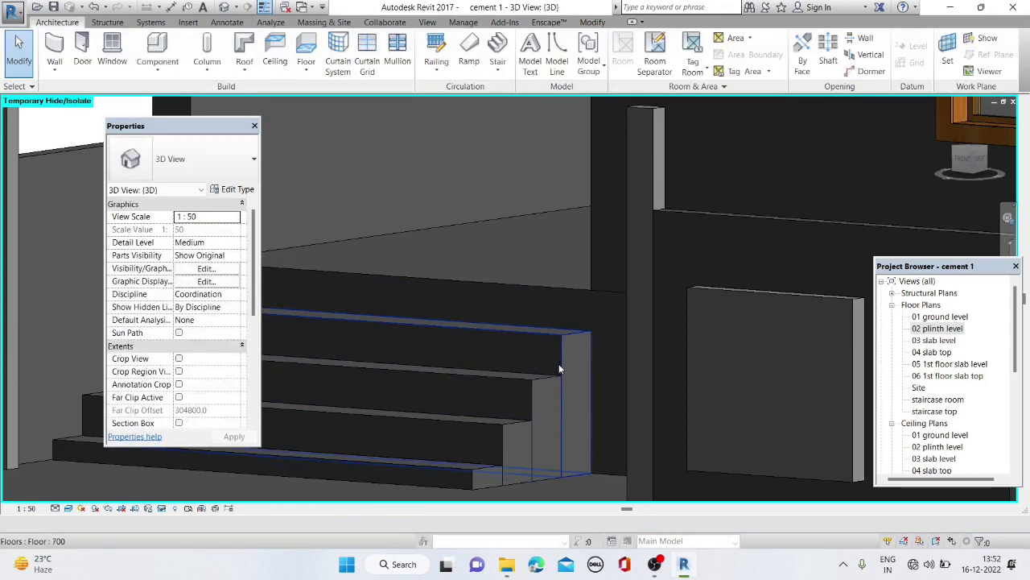
scroll(493, 363, down, 2)
scroll(549, 379, down, 2)
scroll(568, 442, up, 1)
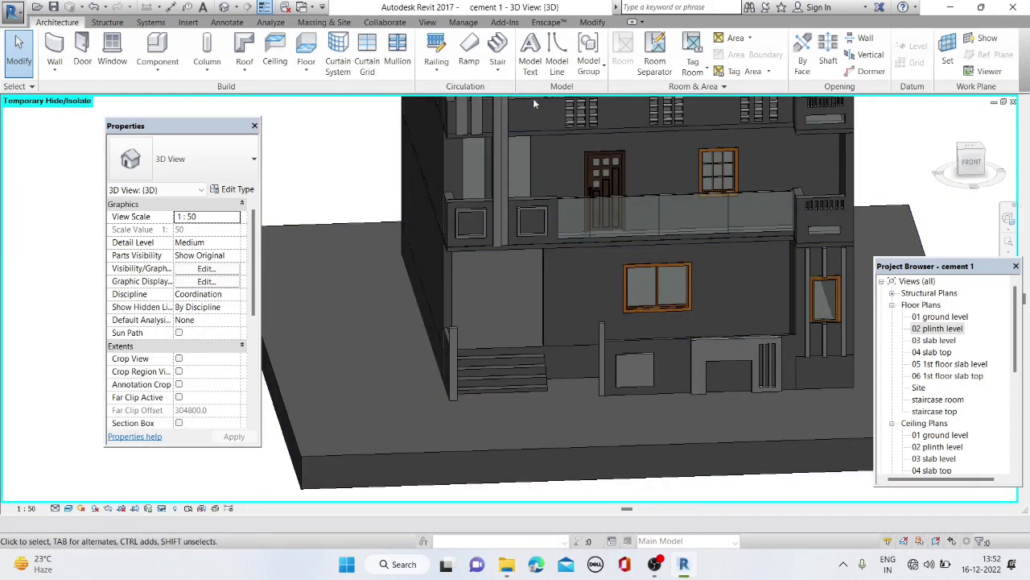
Try adding 'NAME' as model text, then cancel it
click(530, 53)
text(NAME)
click(531, 368)
scroll(592, 387, up, 2)
scroll(592, 387, up, 1)
scroll(592, 387, down, 3)
key(Escape)
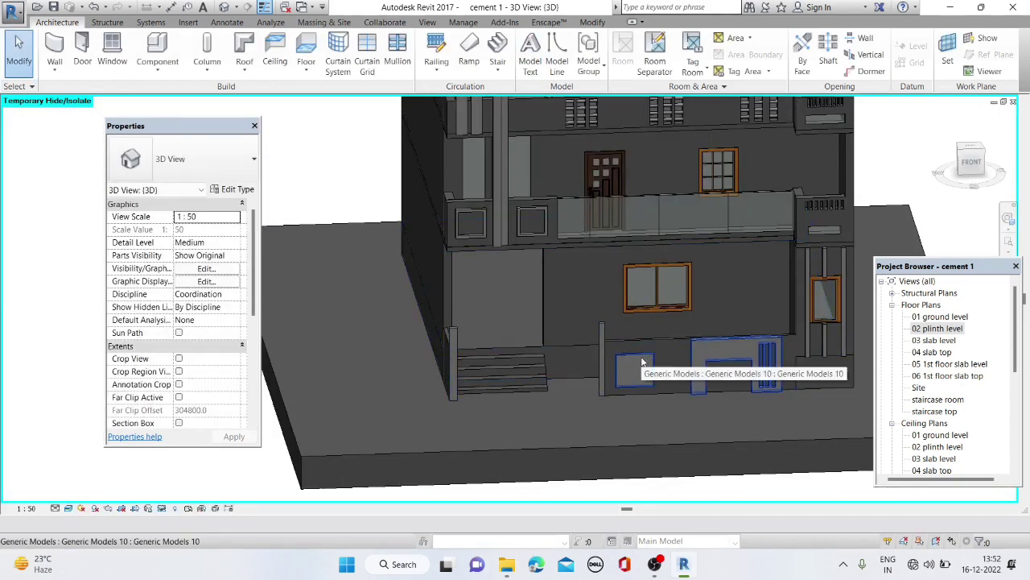
click(529, 57)
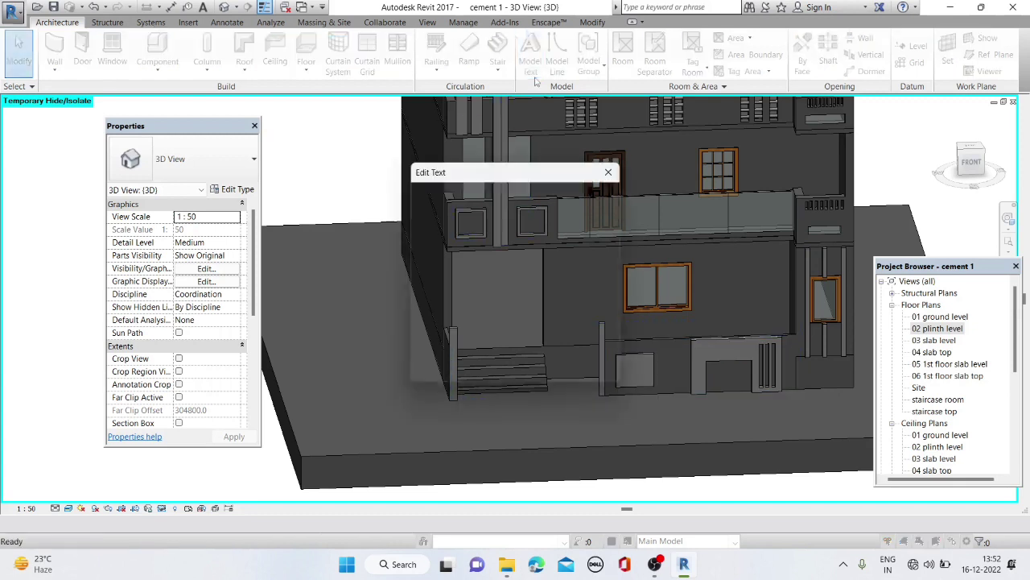
click(612, 172)
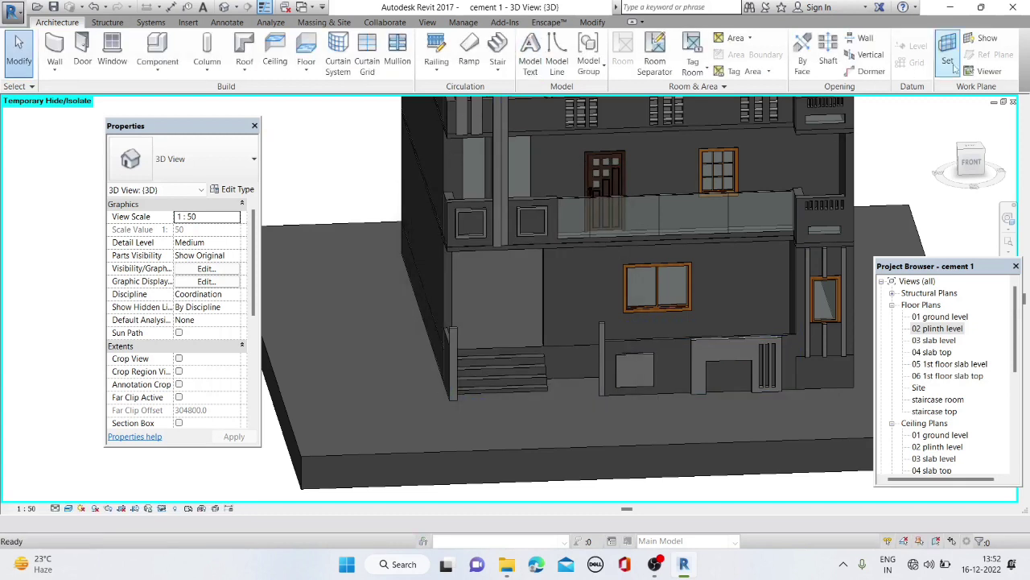
Turn to the FRONT view, zoom in and choose Pick a plane for a new work plane
click(978, 173)
scroll(447, 250, up, 2)
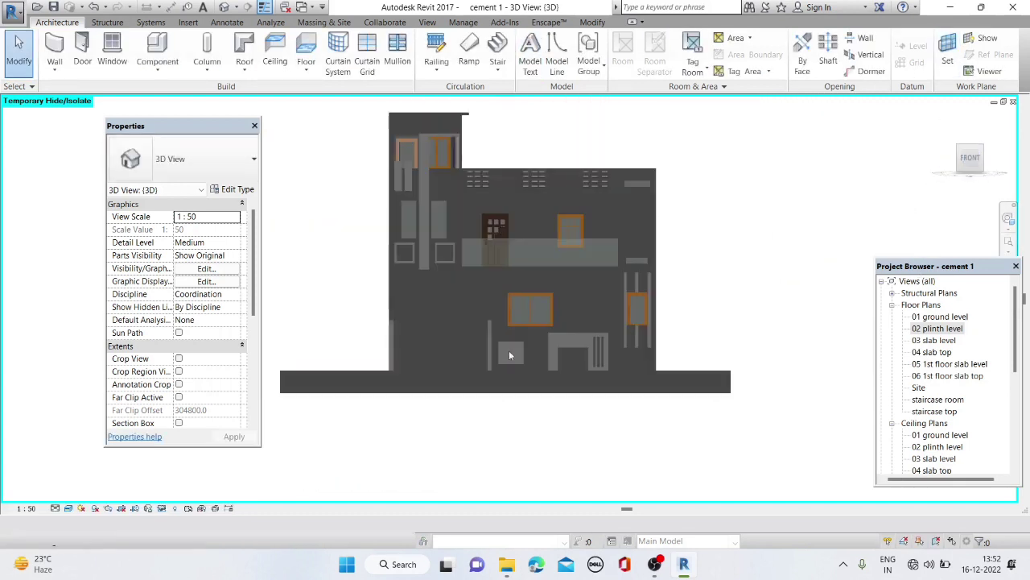
scroll(447, 249, up, 5)
scroll(447, 249, up, 2)
click(948, 50)
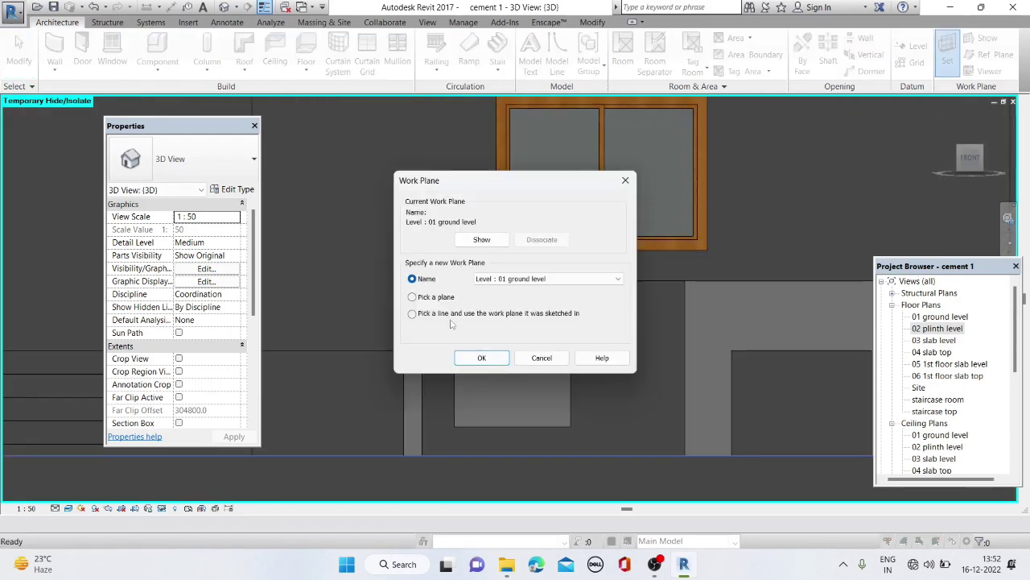
click(471, 358)
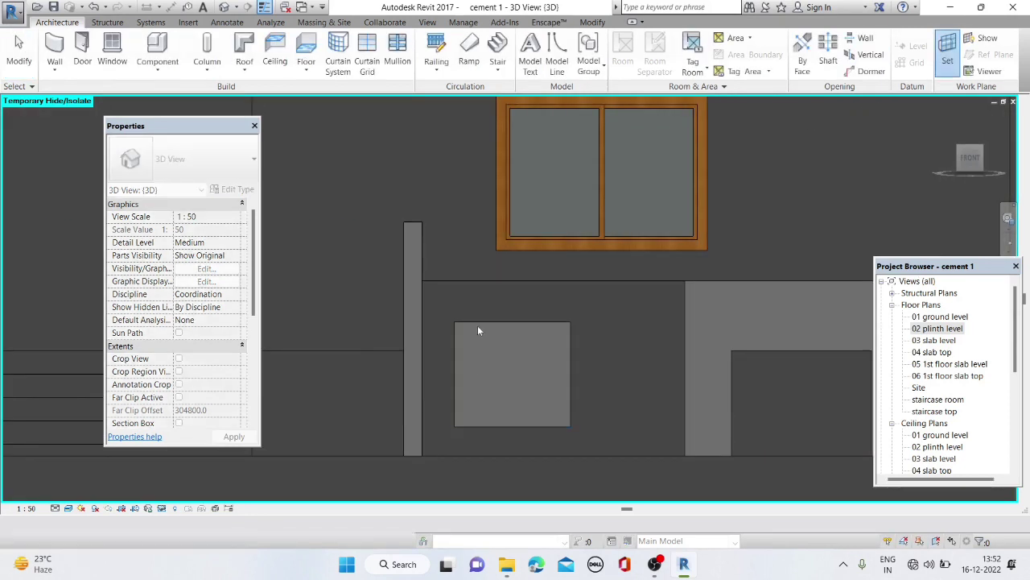
click(477, 325)
Pick the front wall face and enter 'AK HOUSE BOARD' as model text, then cancel placement
click(530, 56)
text(AME)
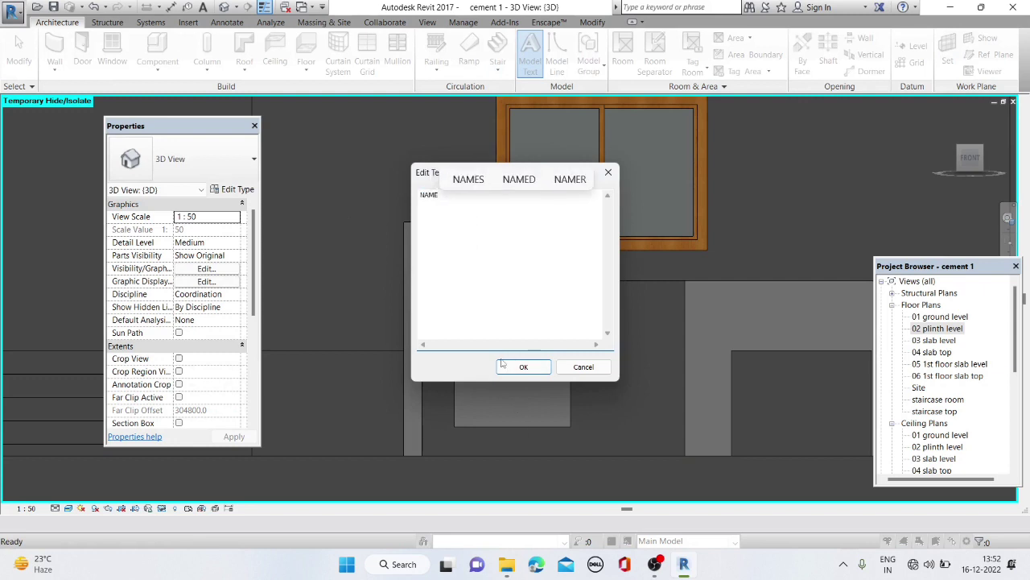
key(BackSpace)
key(BackSpace)
key(BackSpace)
text(AK)
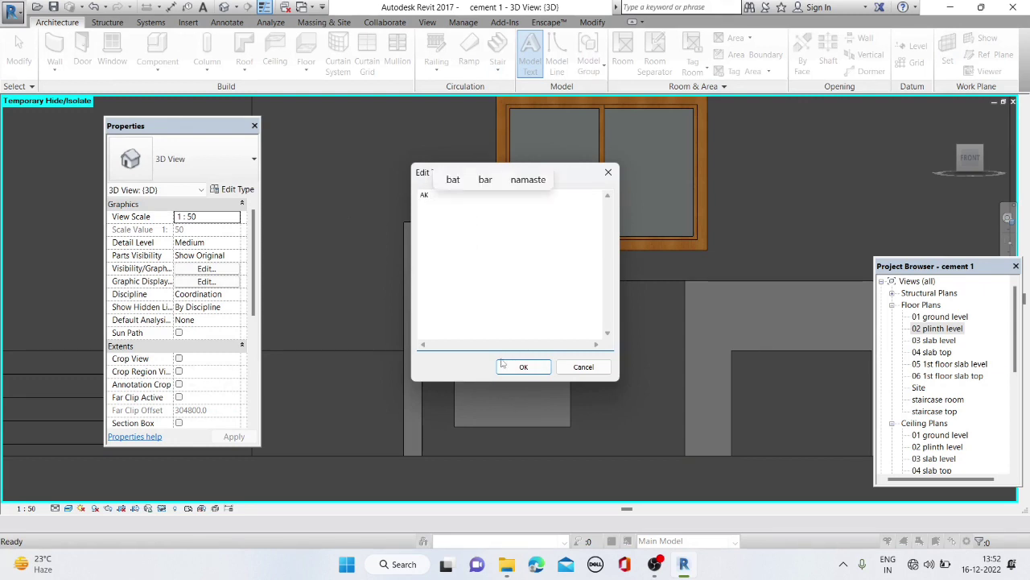
text( HOUSE BOAR)
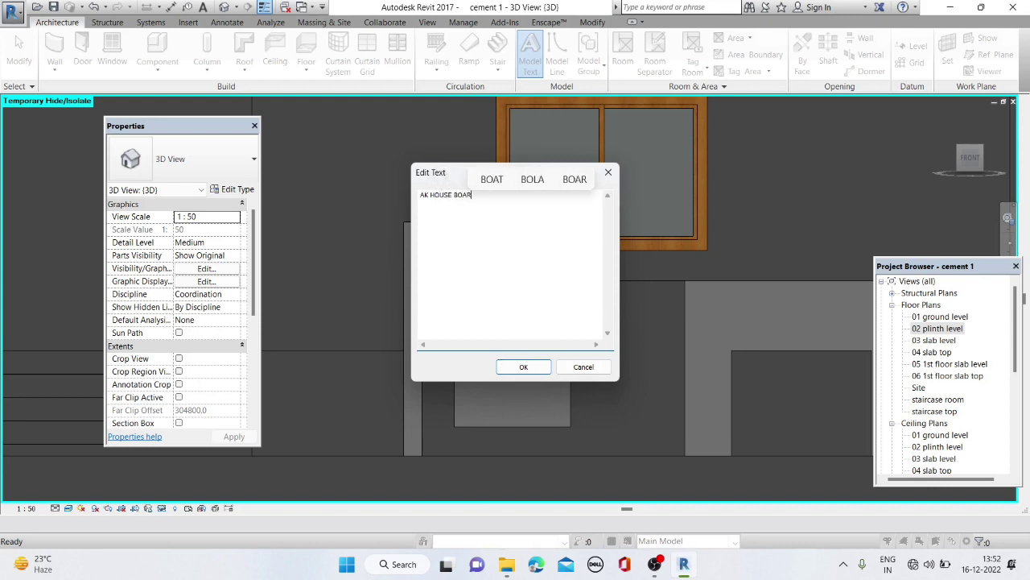
text(D)
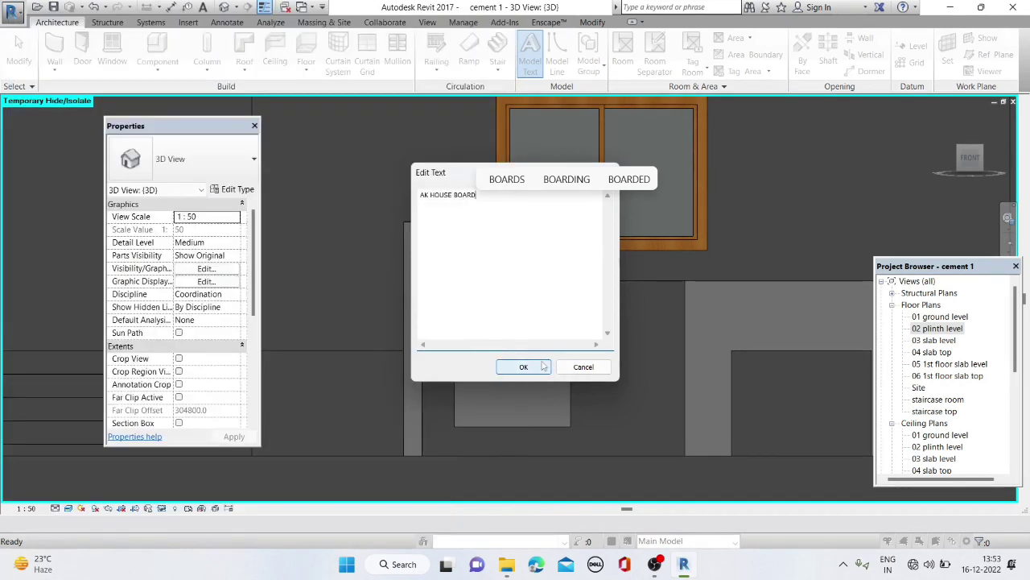
click(523, 366)
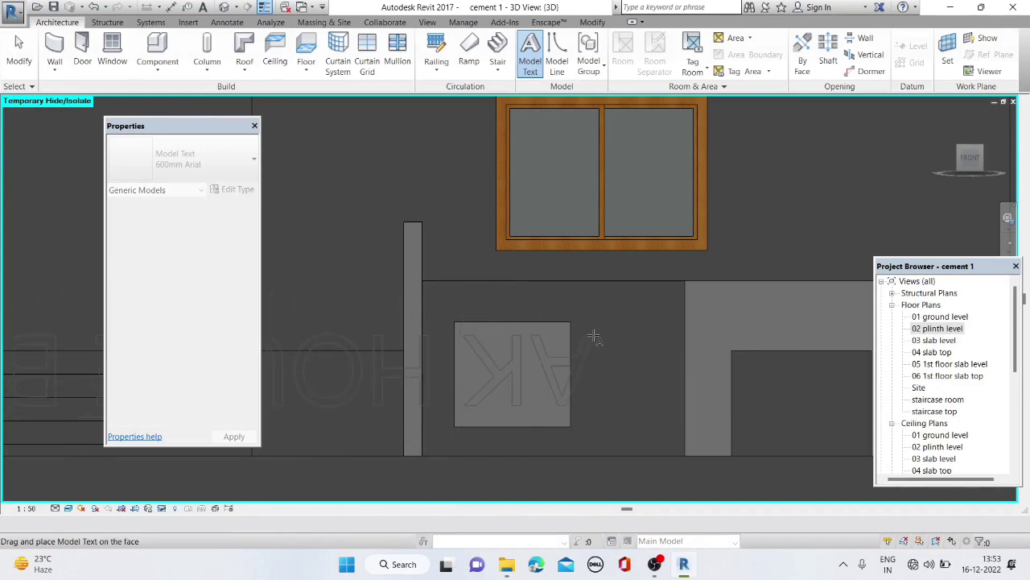
key(Escape)
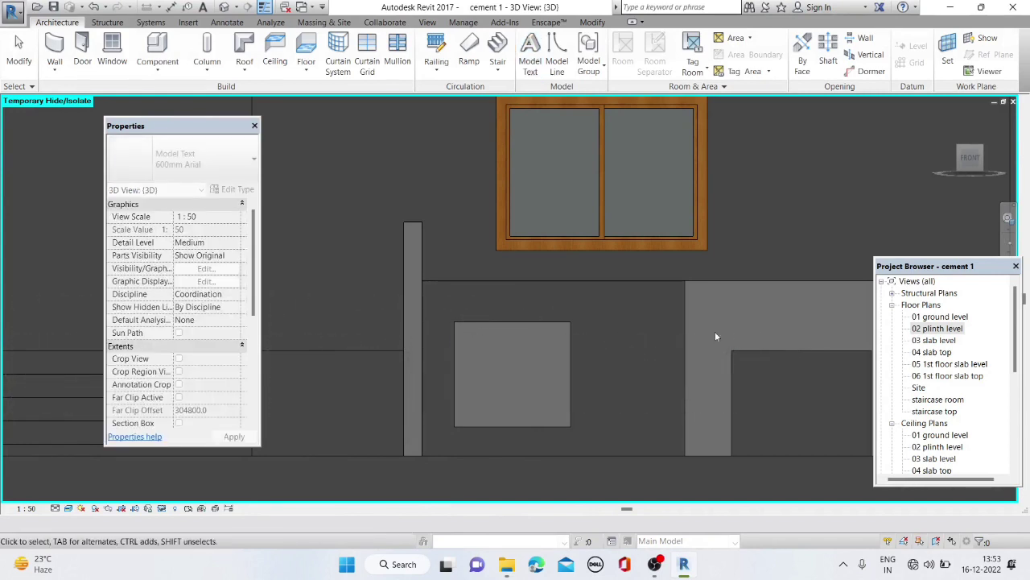
Create the model text 'AK HOUSE BOARD' again and confirm it
click(528, 58)
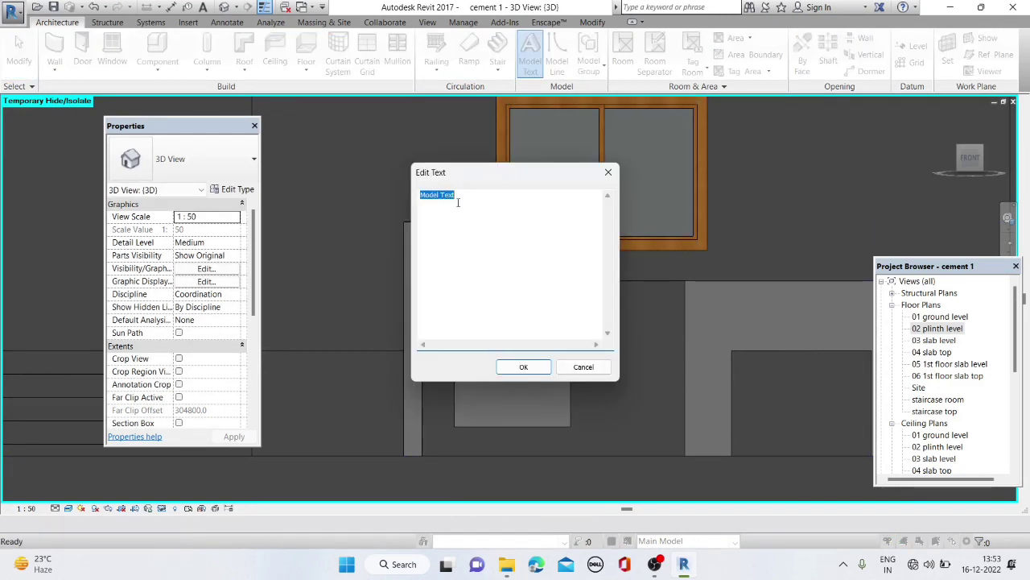
text(AK)
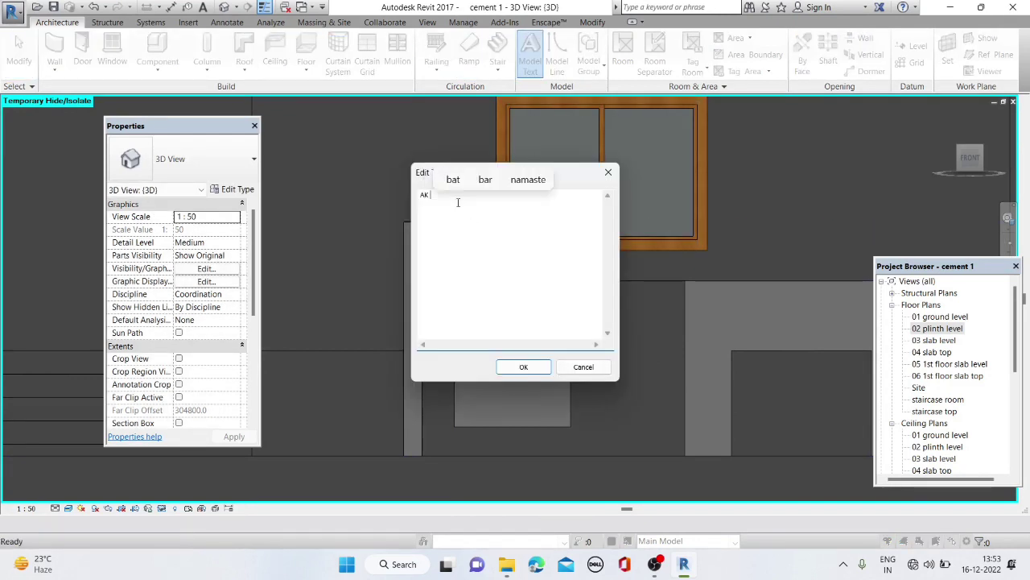
text( HOUS)
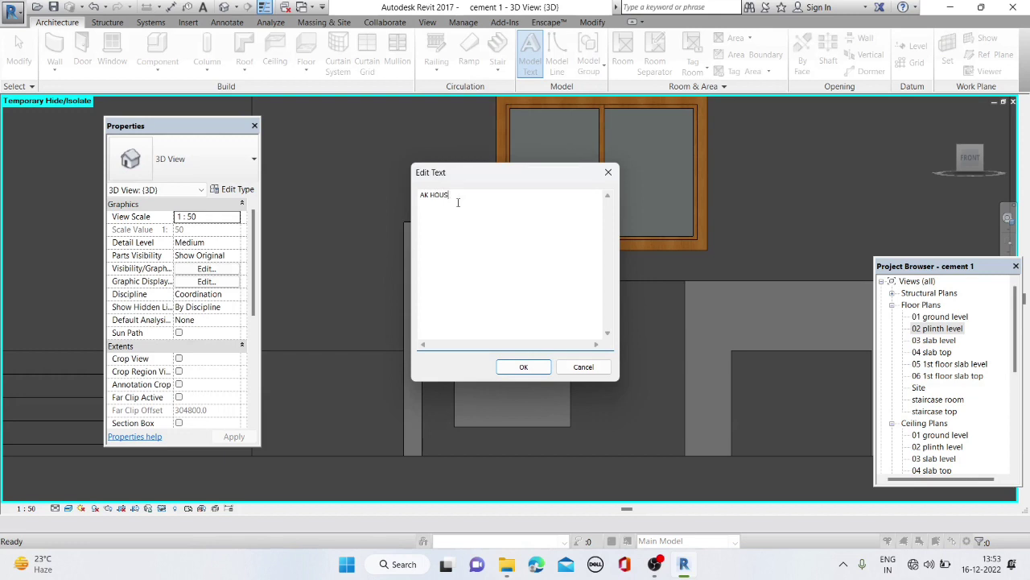
text(E BOAR)
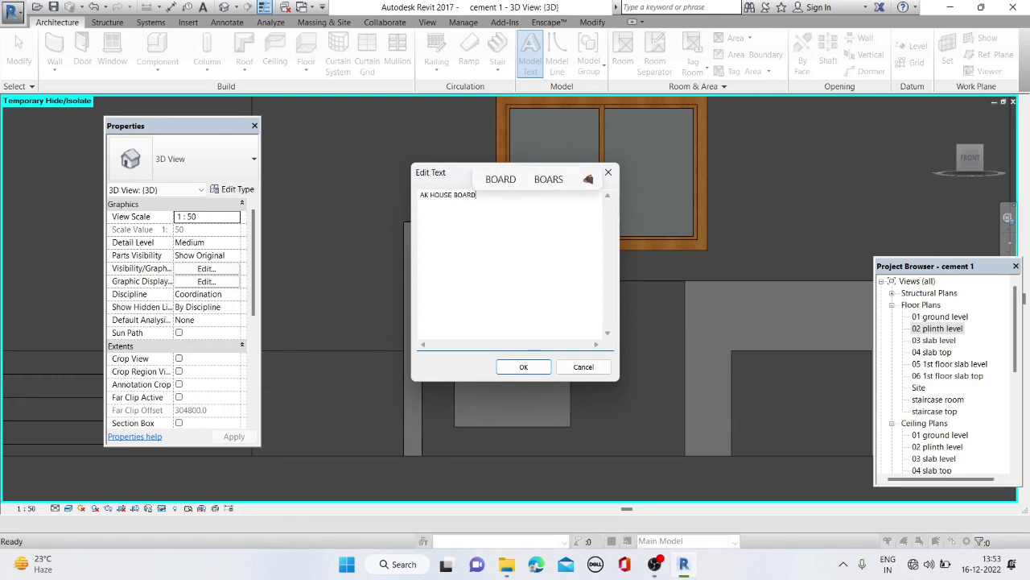
text(D)
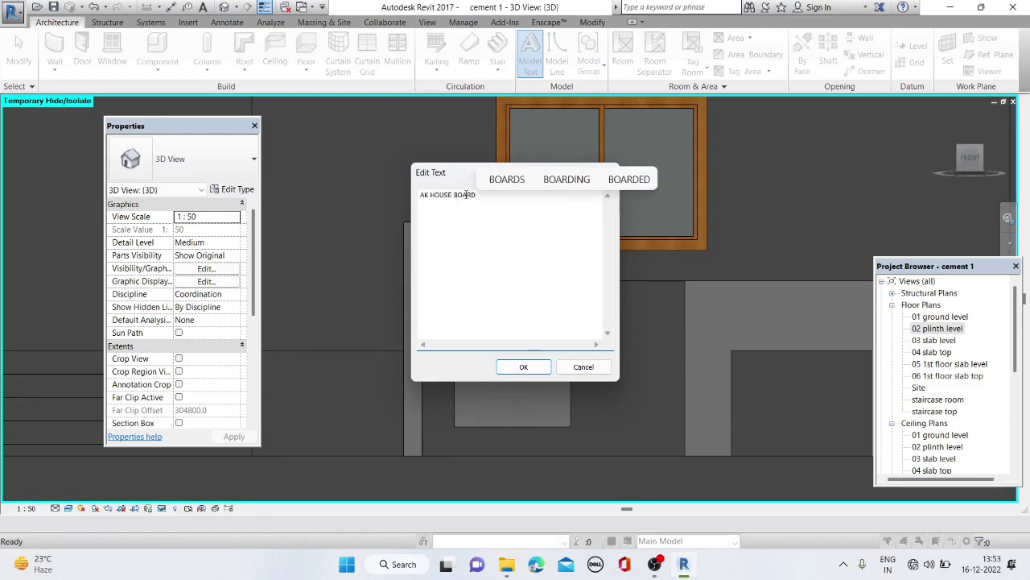
drag(426, 194, 456, 195)
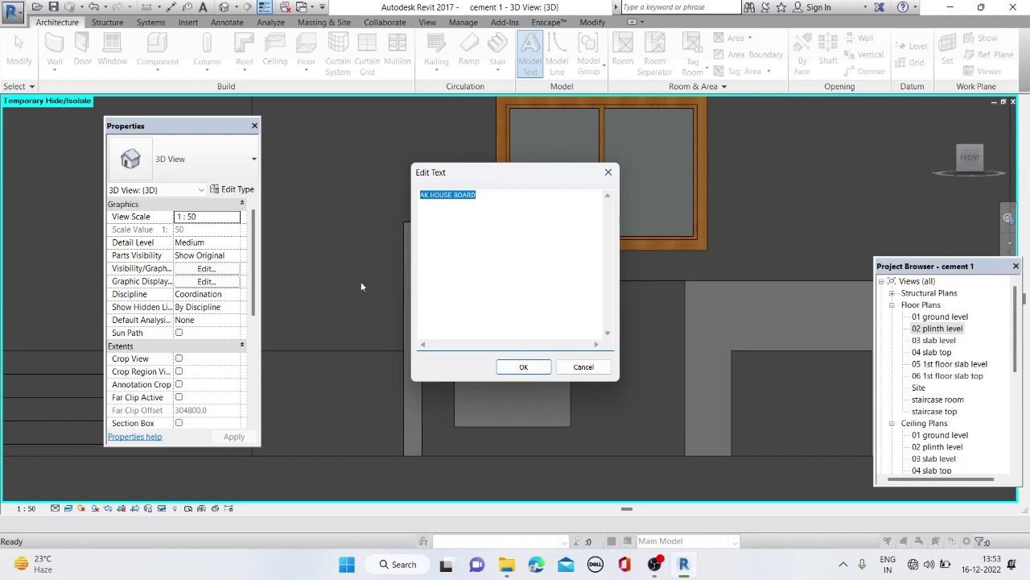
click(522, 367)
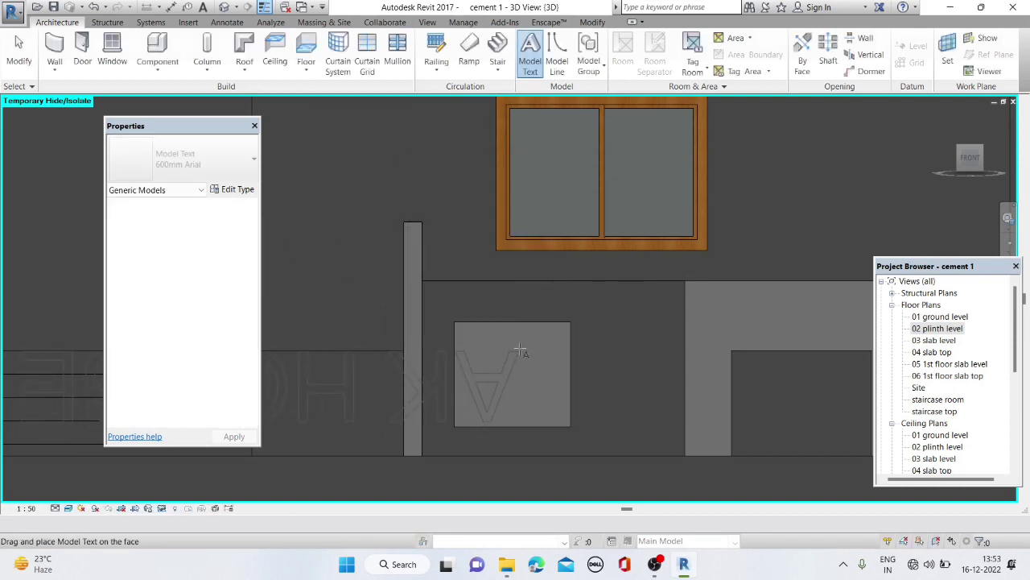
Place the AK HOUSE BOARD text on the front wall and rotate it 180° to read correctly
click(519, 366)
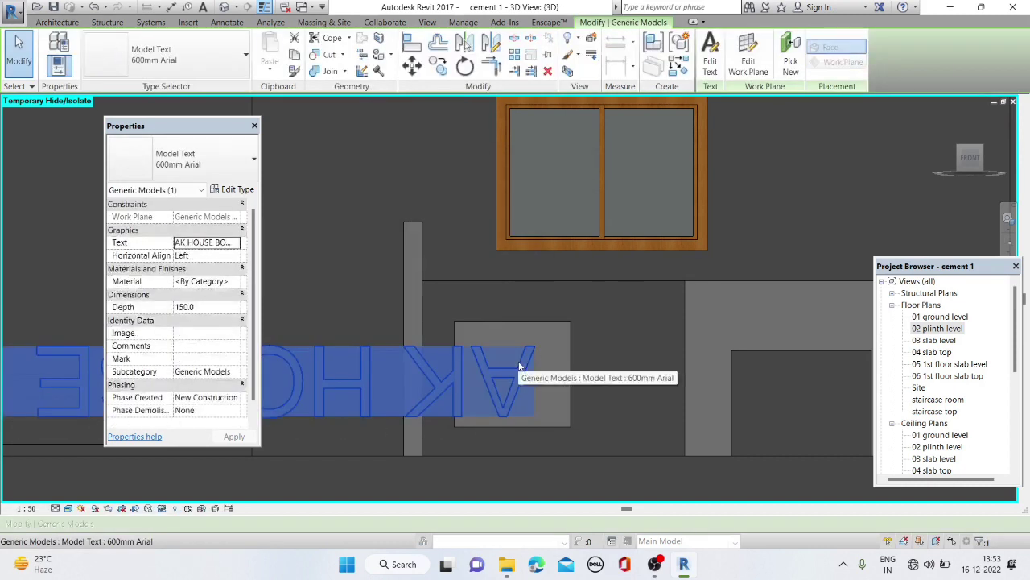
click(465, 66)
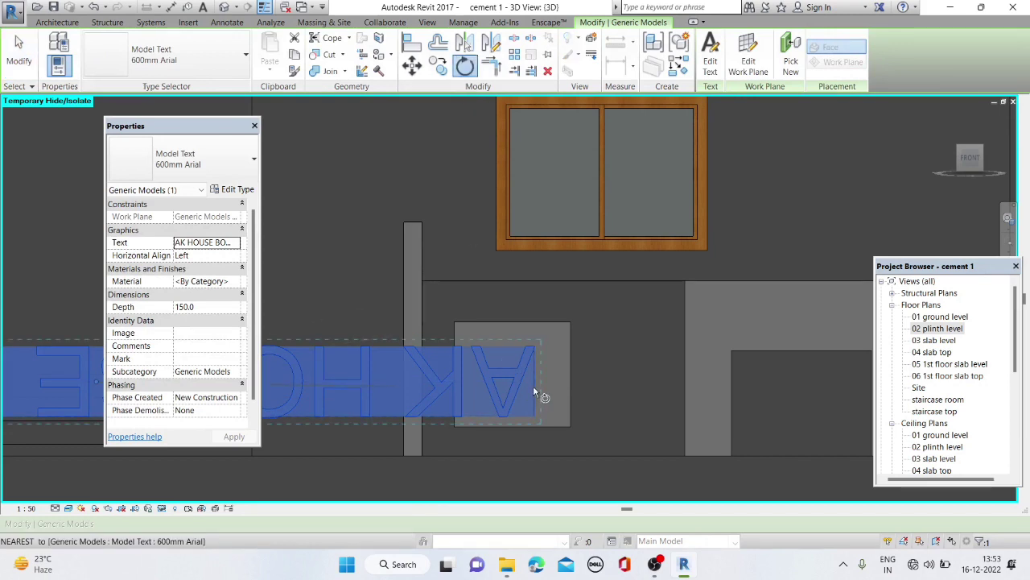
click(535, 385)
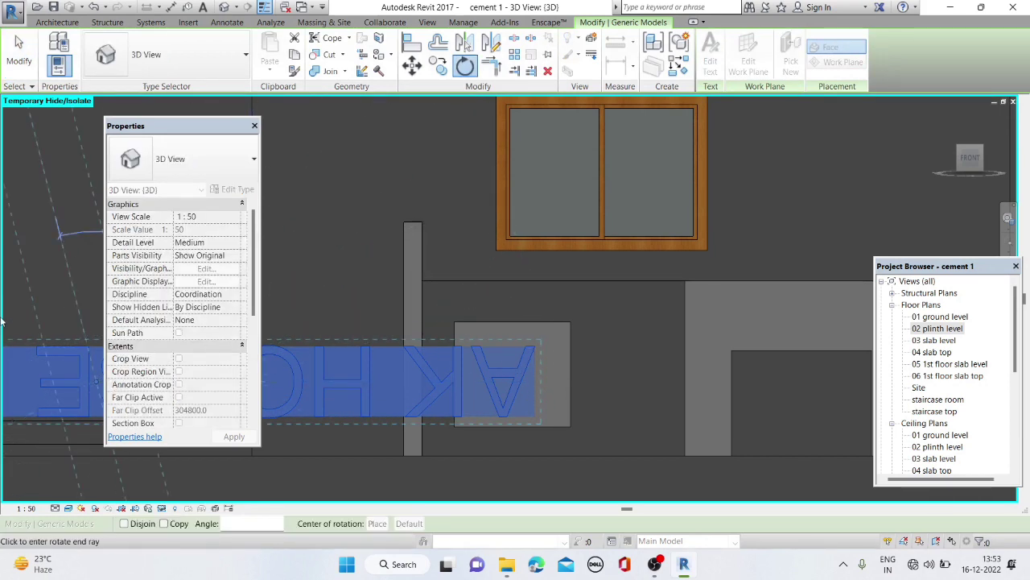
click(12, 383)
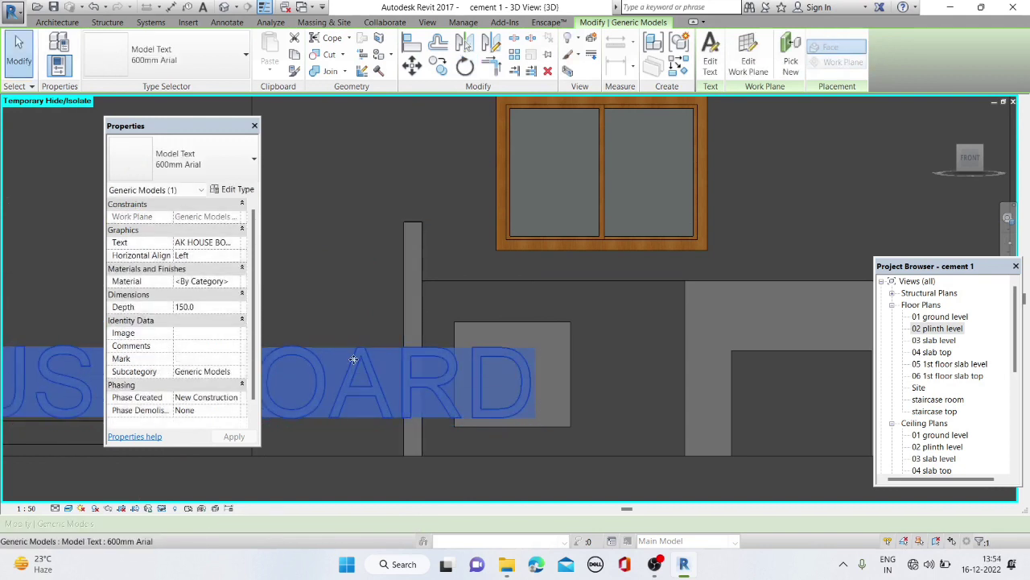
Set the name text's Depth to 20
click(188, 309)
text(20)
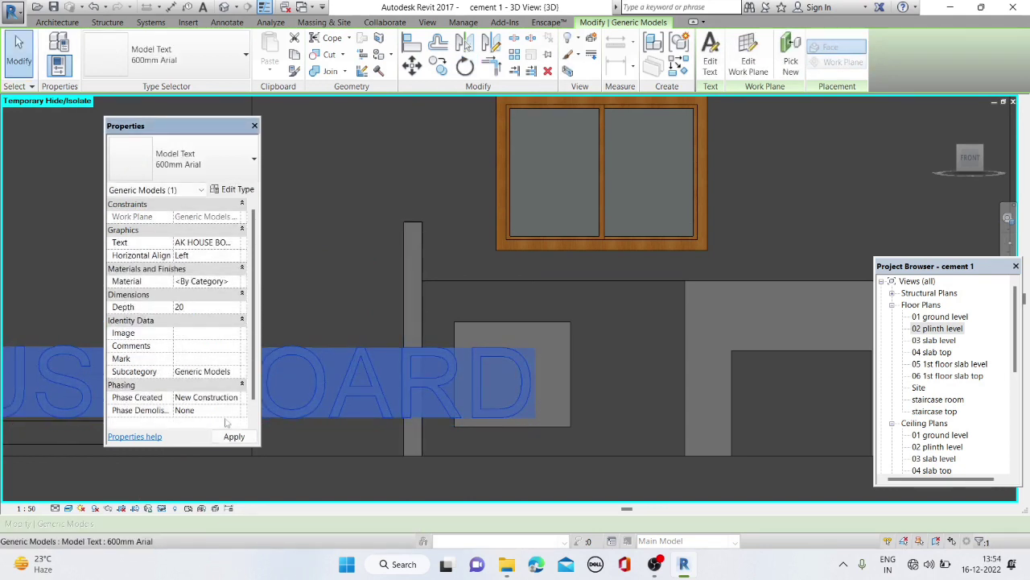
click(233, 436)
scroll(523, 382, down, 1)
scroll(523, 382, down, 3)
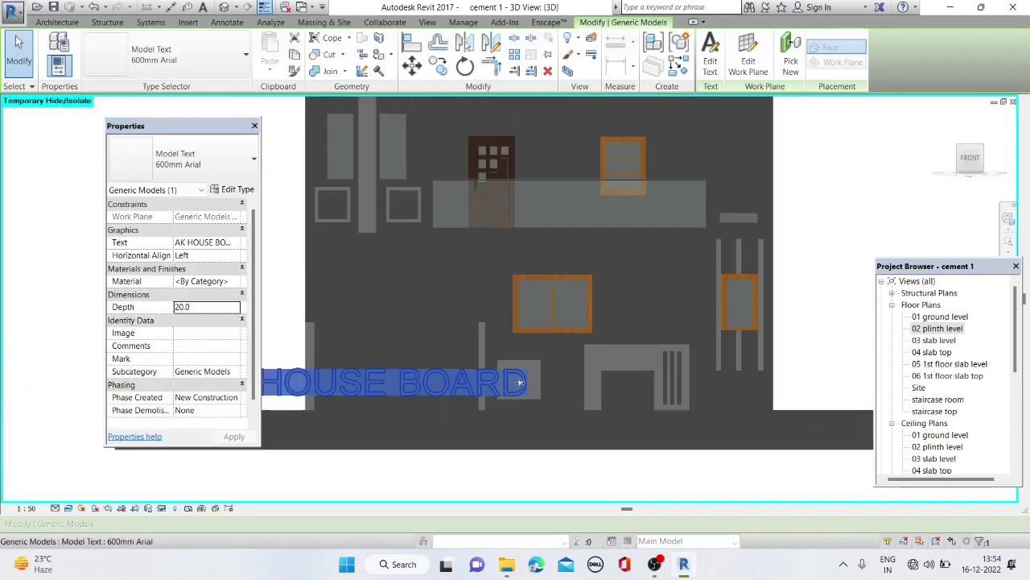
scroll(332, 381, down, 2)
scroll(327, 377, down, 2)
scroll(347, 387, up, 5)
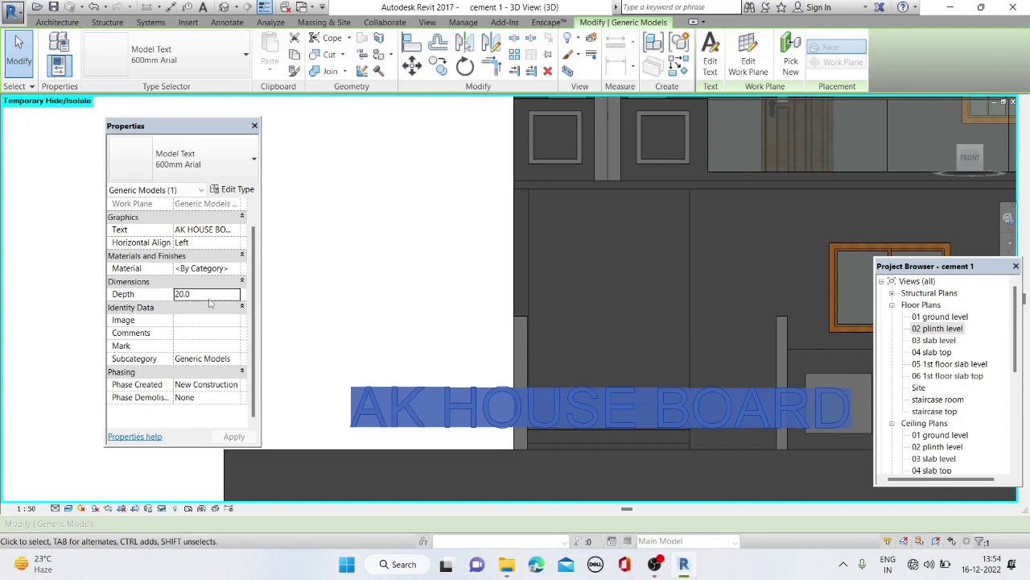
Set the model text type's Text Size to 20
click(222, 190)
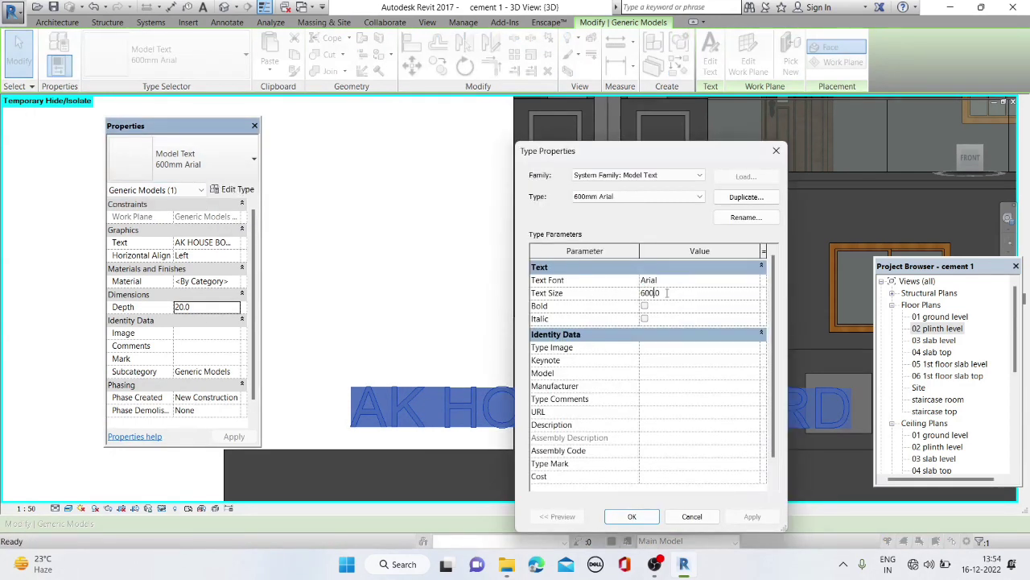
text(20)
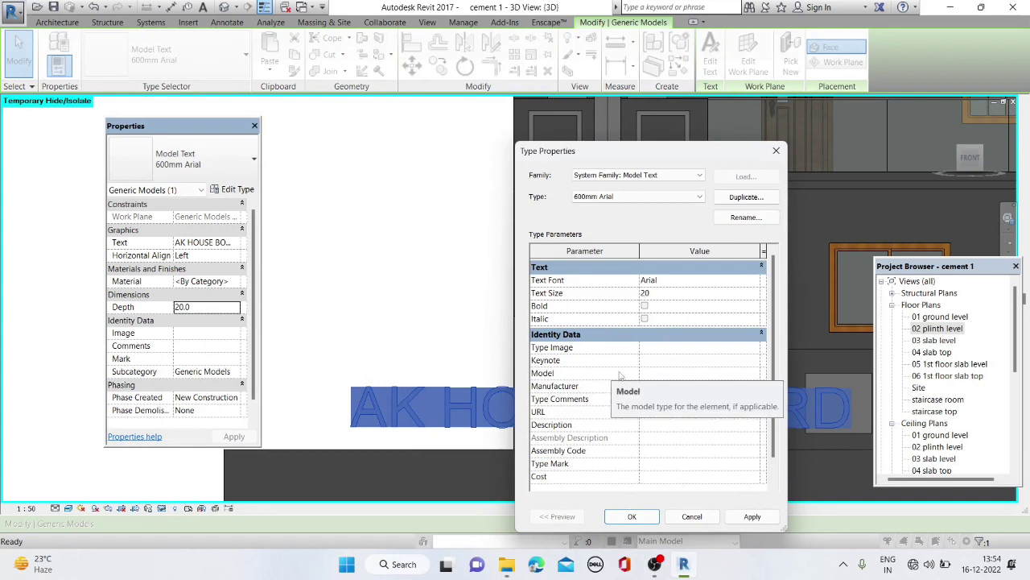
click(752, 516)
click(632, 516)
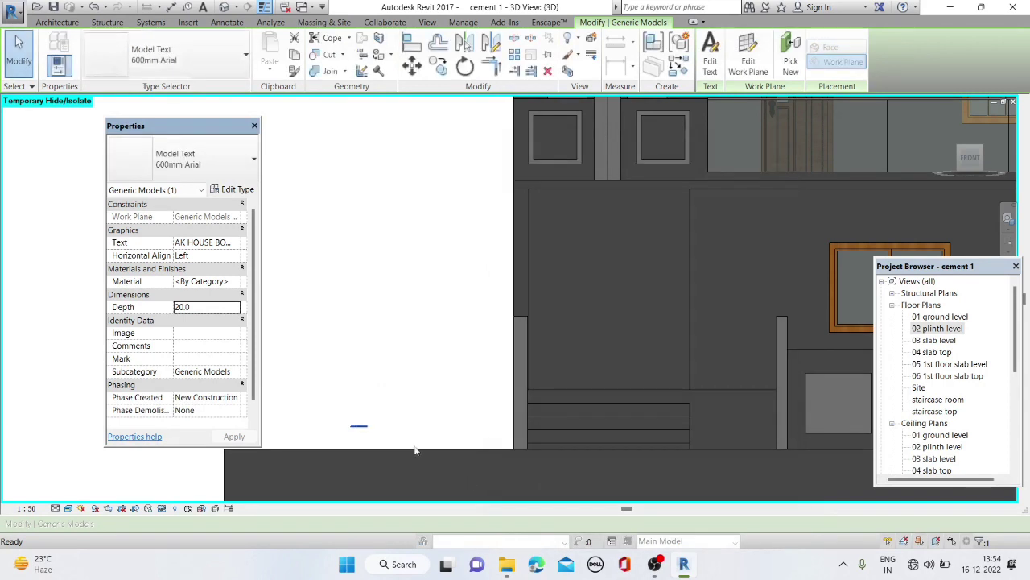
Move the floating Properties panel off the model
scroll(755, 395, up, 3)
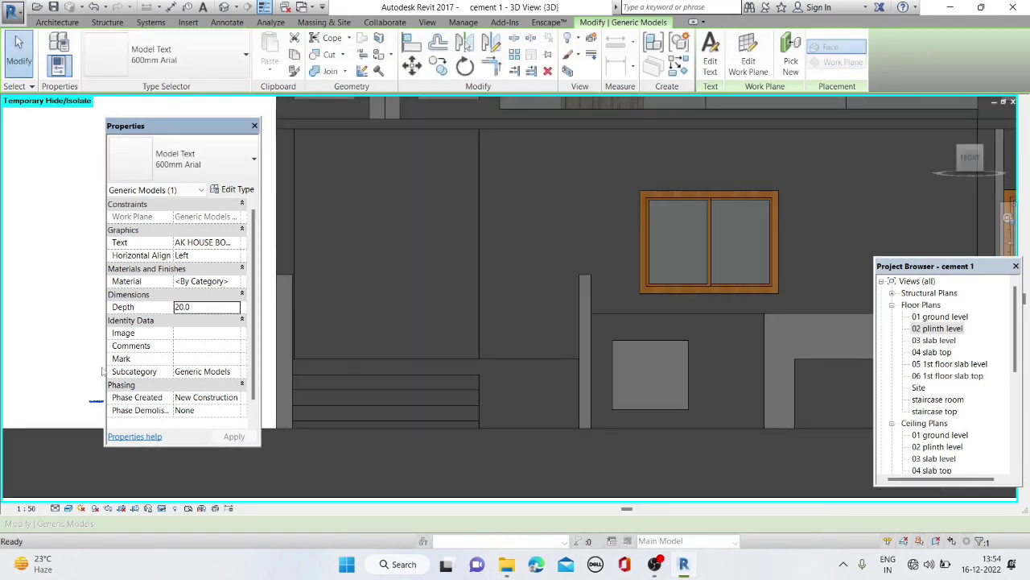
scroll(96, 400, up, 3)
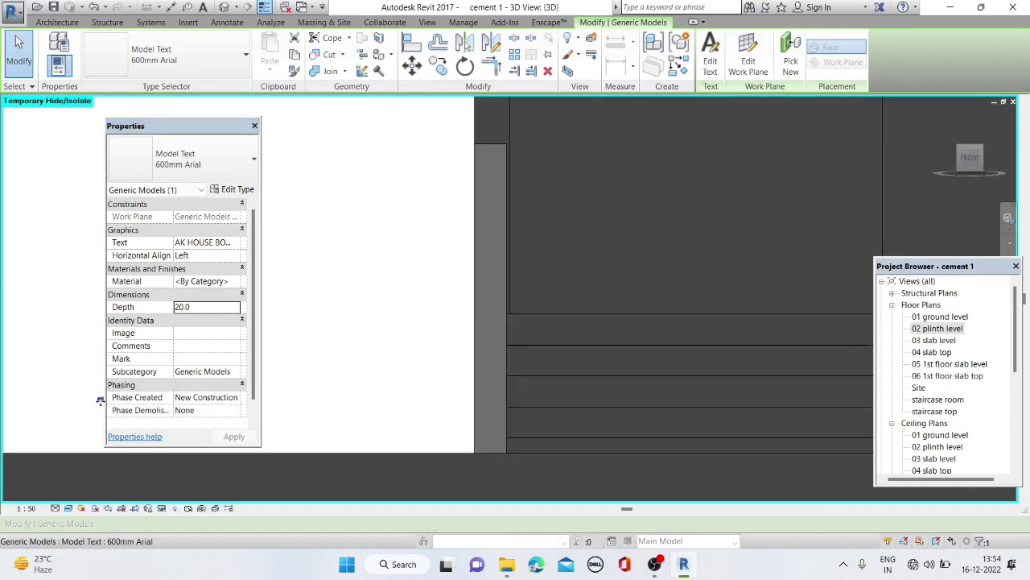
scroll(88, 398, up, 3)
drag(163, 126, 327, 172)
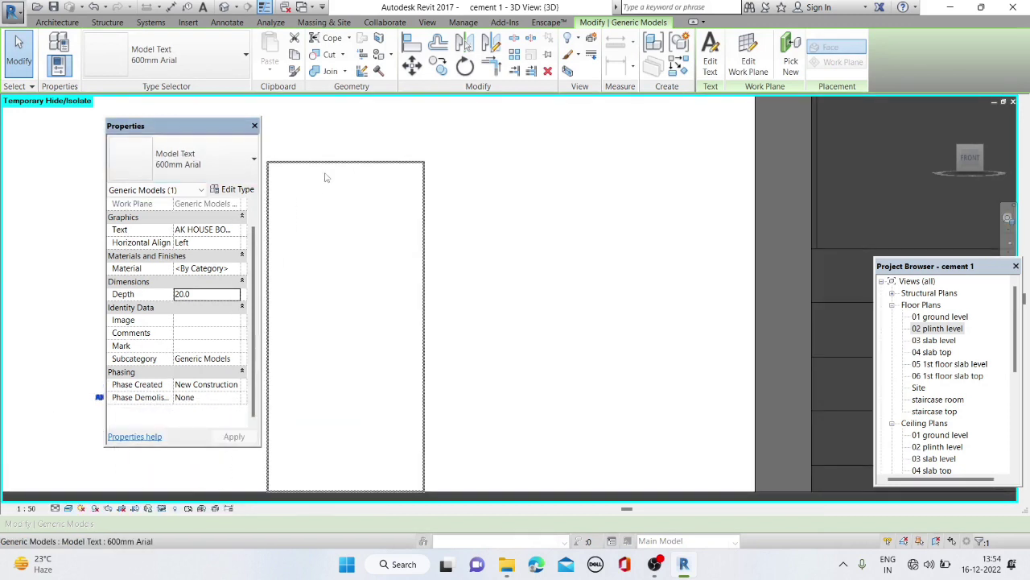
drag(148, 392, 699, 365)
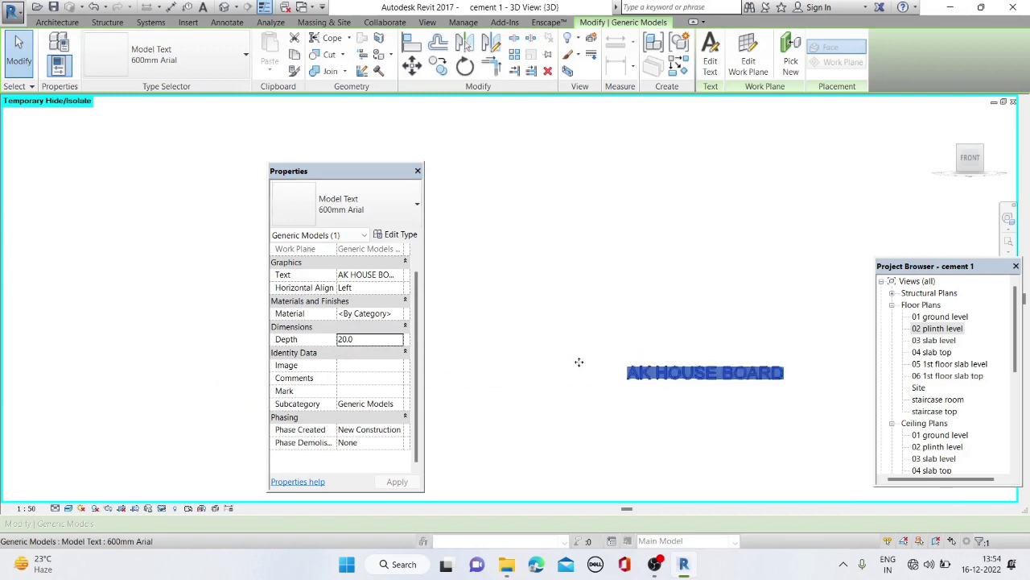
Drag the AK HOUSE BOARD text onto the square panel of the plinth wall
scroll(539, 338, down, 3)
scroll(438, 330, down, 2)
scroll(437, 330, down, 2)
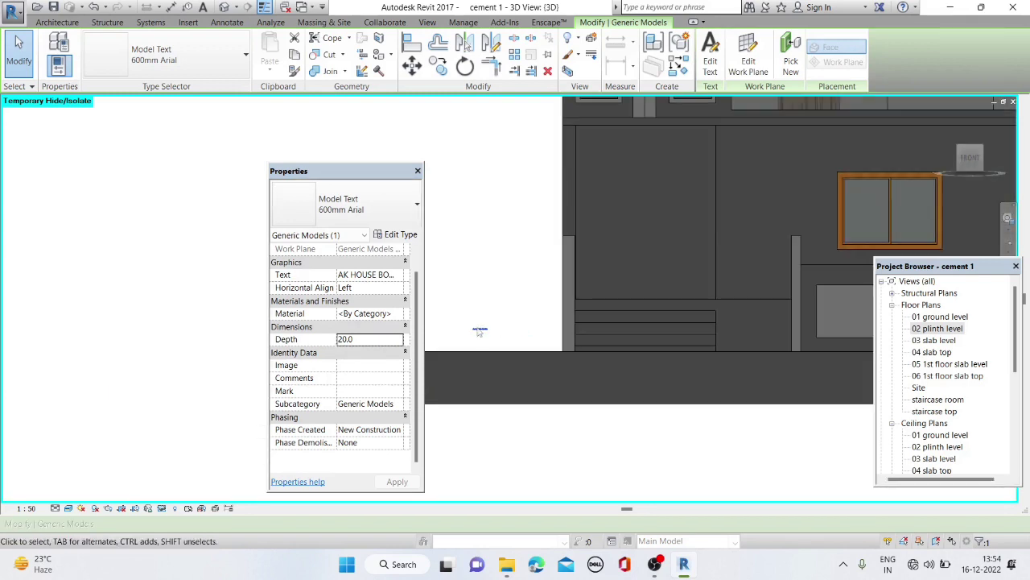
scroll(475, 327, up, 2)
drag(488, 326, 628, 326)
drag(833, 235, 833, 236)
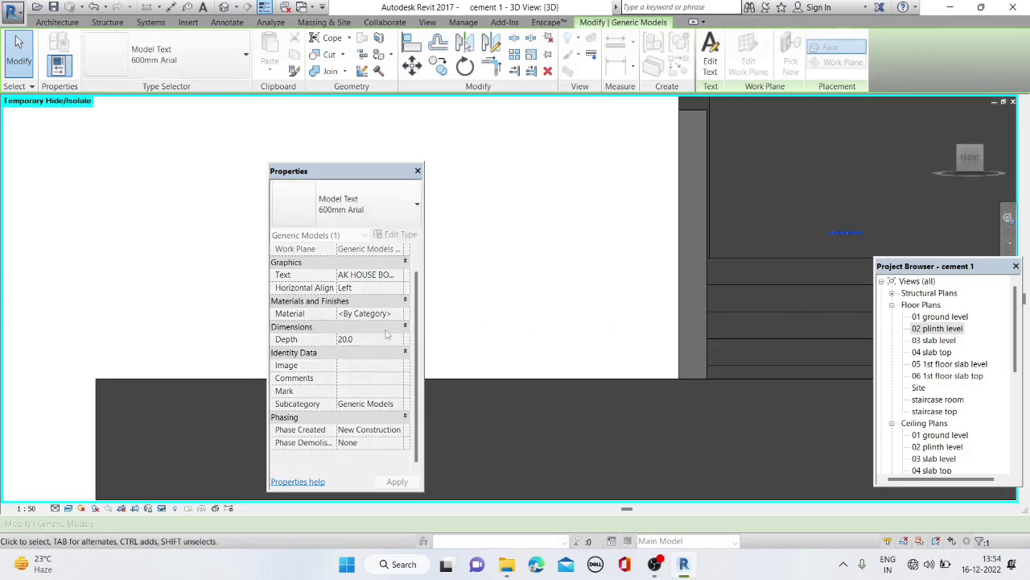
scroll(668, 220, up, 2)
scroll(685, 224, up, 2)
scroll(536, 232, up, 2)
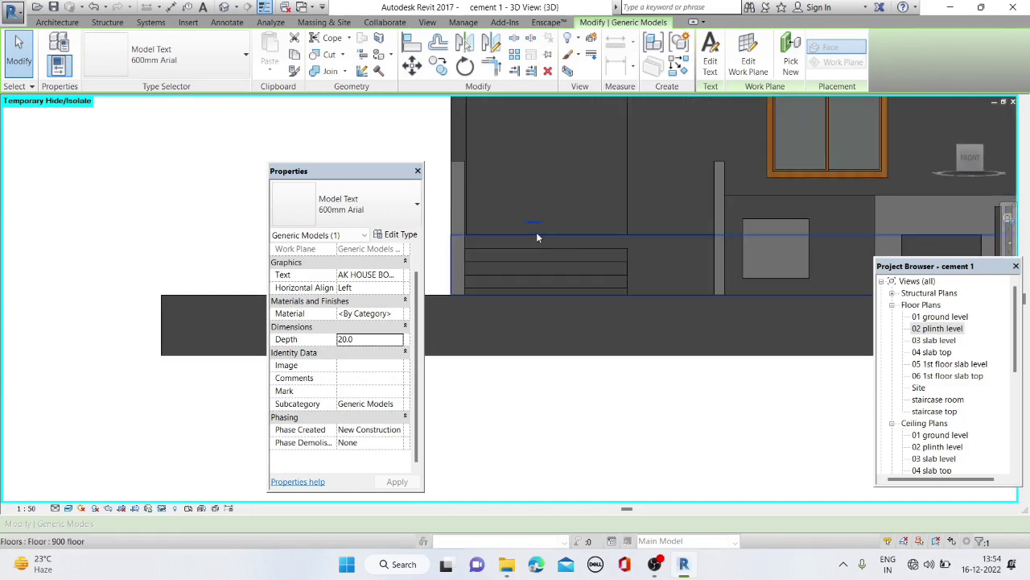
scroll(536, 232, up, 2)
scroll(536, 232, down, 1)
mouse_move(533, 229)
mouse_down()
mouse_move(980, 253)
mouse_move(861, 232)
mouse_up()
scroll(861, 232, down, 2)
scroll(739, 246, down, 2)
scroll(820, 245, up, 3)
scroll(820, 246, up, 3)
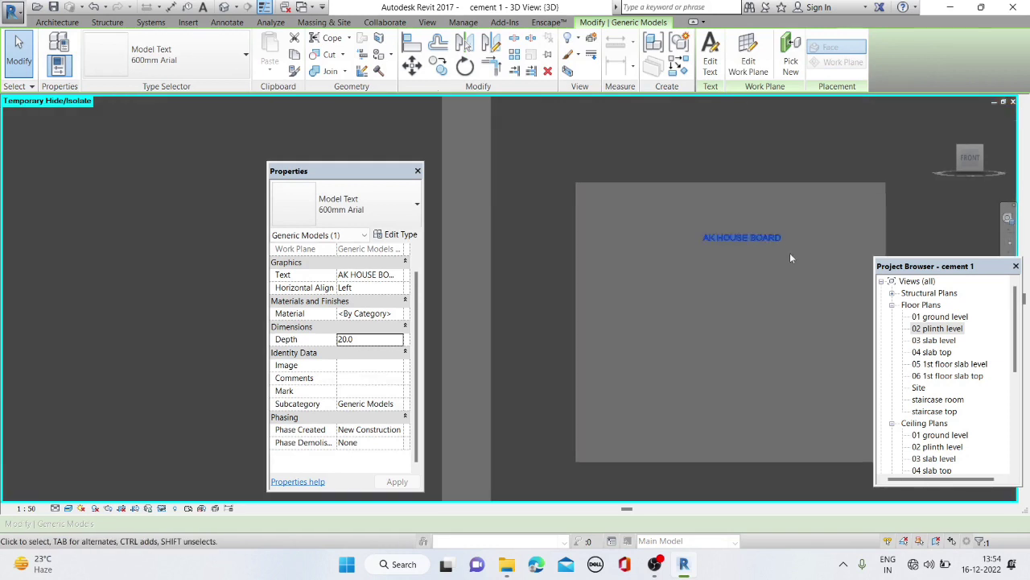
Break the AK HOUSE BOARD text onto two lines
double_click(743, 237)
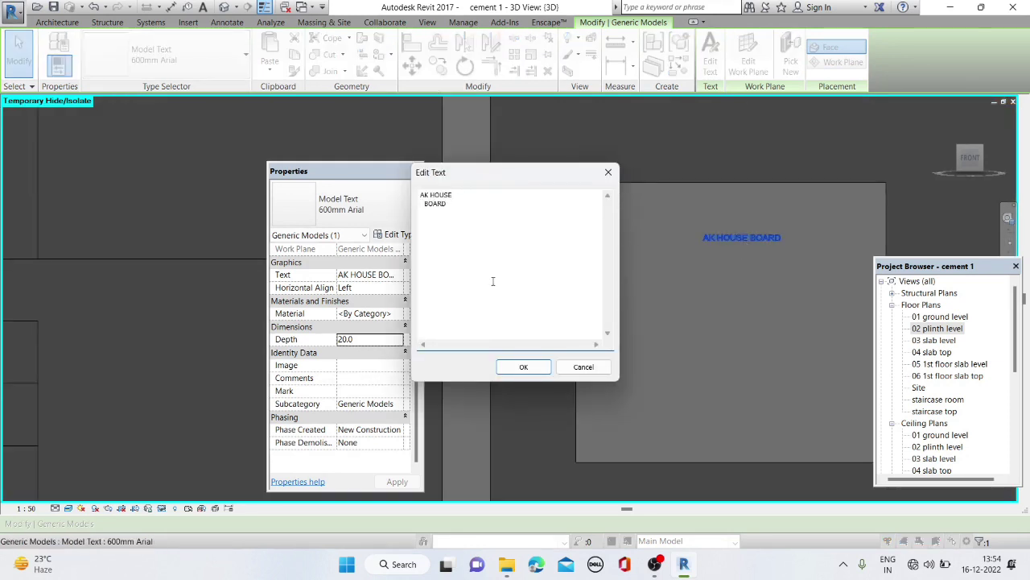
click(525, 367)
scroll(729, 241, up, 1)
scroll(728, 241, up, 1)
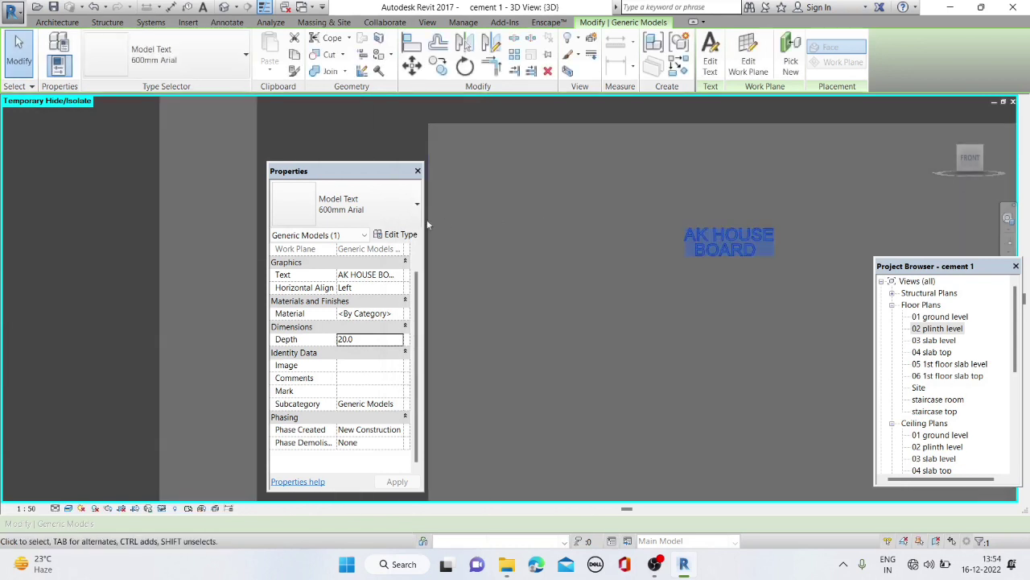
Enlarge the model text type's Text Size to 100
click(395, 235)
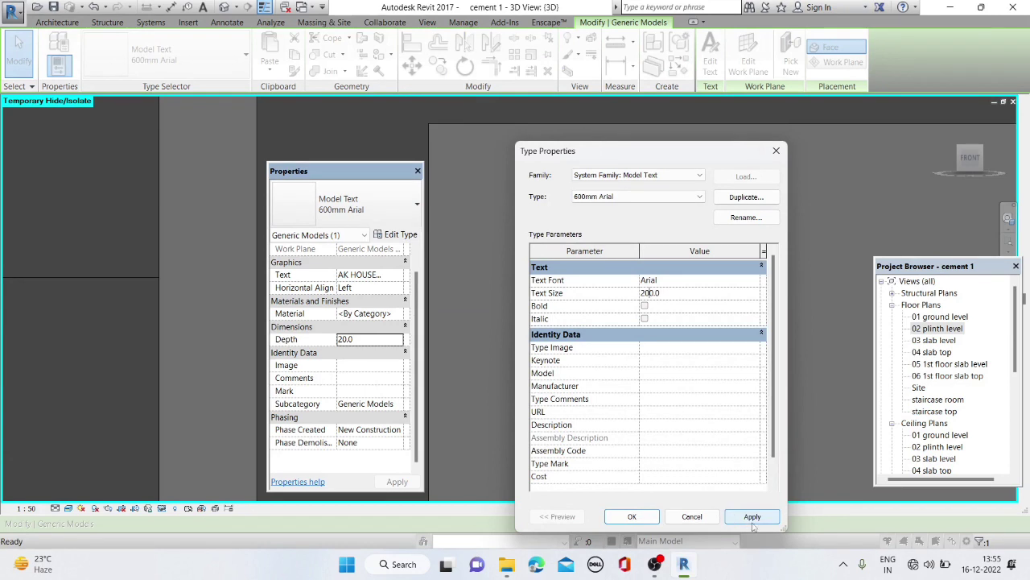
click(752, 516)
click(632, 515)
scroll(606, 361, down, 2)
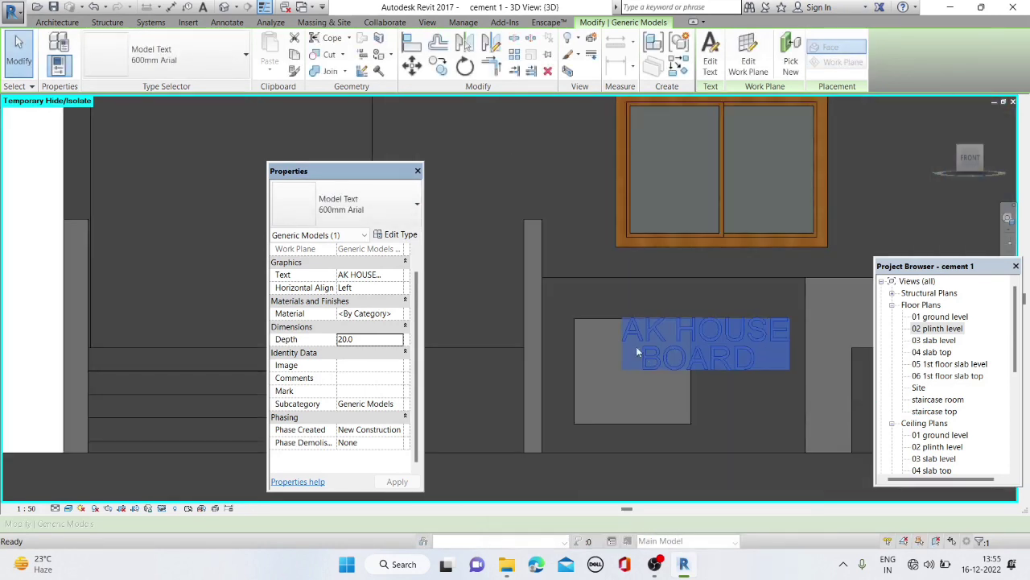
click(383, 235)
click(665, 293)
text(00)
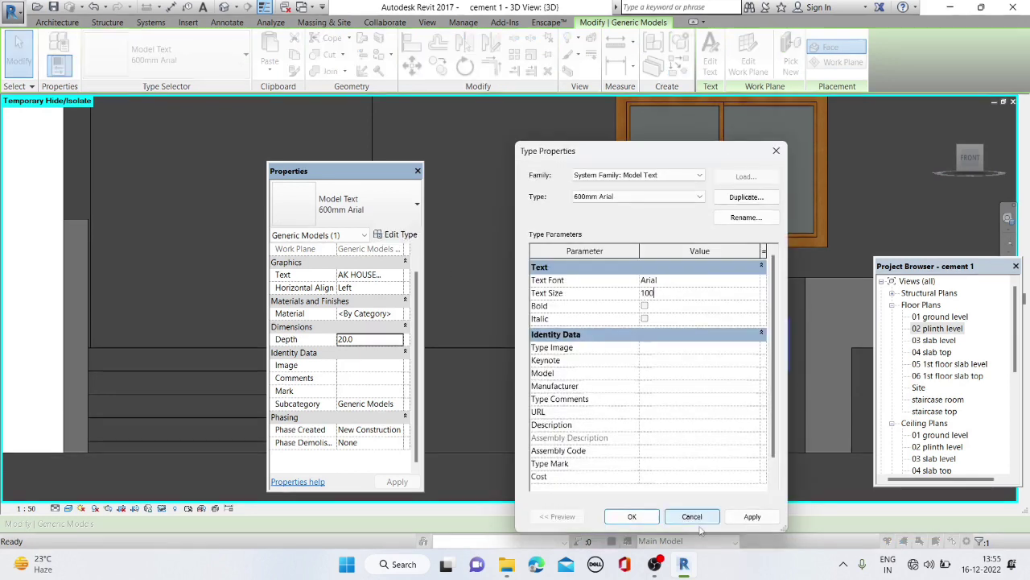
click(632, 516)
Reposition the name text on the panel and set its Depth to 6
drag(652, 356, 616, 383)
scroll(615, 382, up, 3)
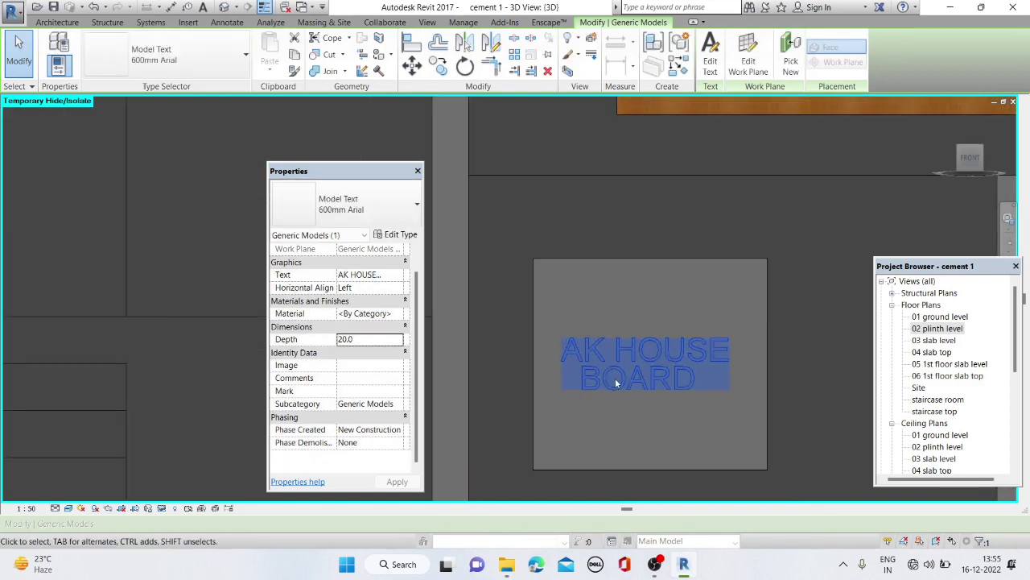
click(613, 418)
click(636, 366)
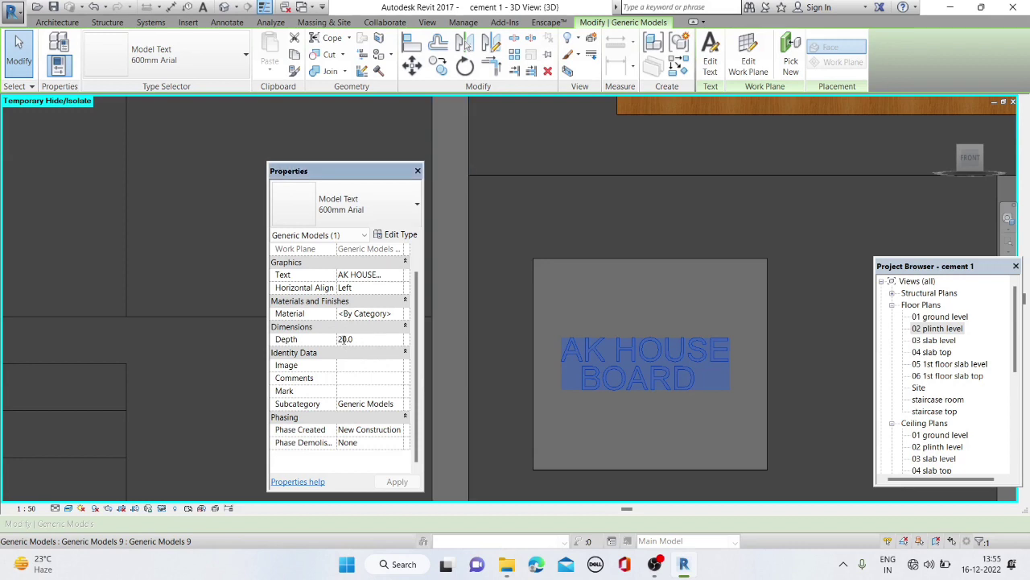
text(6)
click(526, 398)
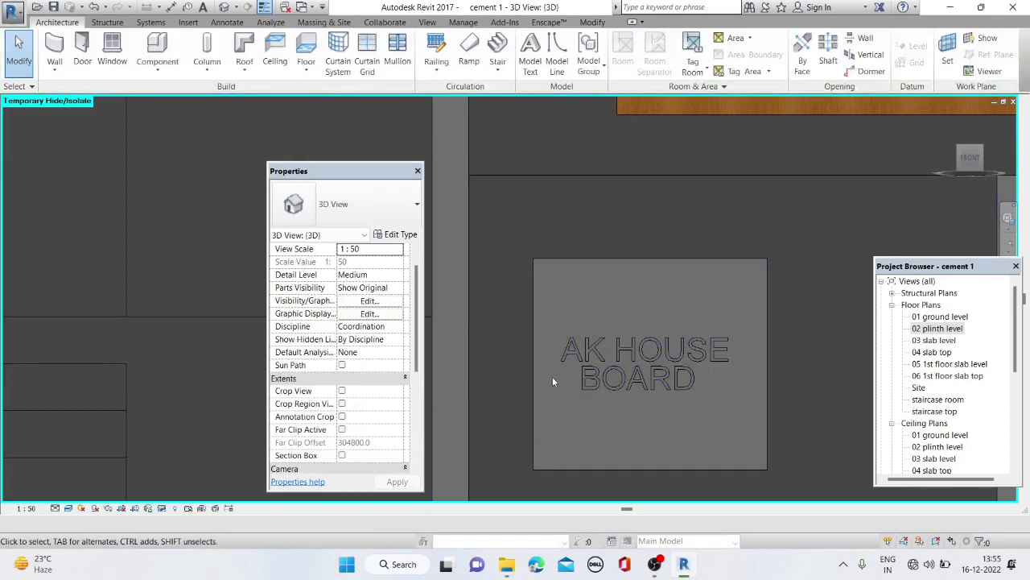
scroll(552, 382, down, 3)
scroll(562, 358, down, 3)
scroll(698, 400, down, 2)
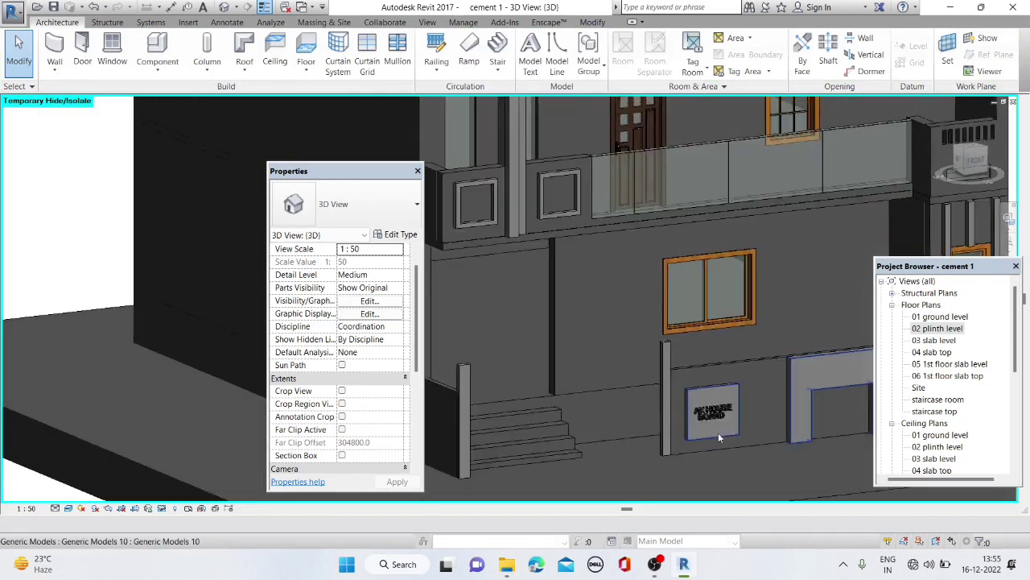
scroll(724, 438, up, 3)
scroll(761, 452, up, 1)
mouse_move(764, 452)
shift+middle_down()
mouse_move(722, 392)
mouse_move(782, 424)
shift+middle_up()
scroll(645, 375, up, 2)
scroll(635, 359, down, 2)
shift+middle_drag(634, 358, 823, 359)
click(977, 164)
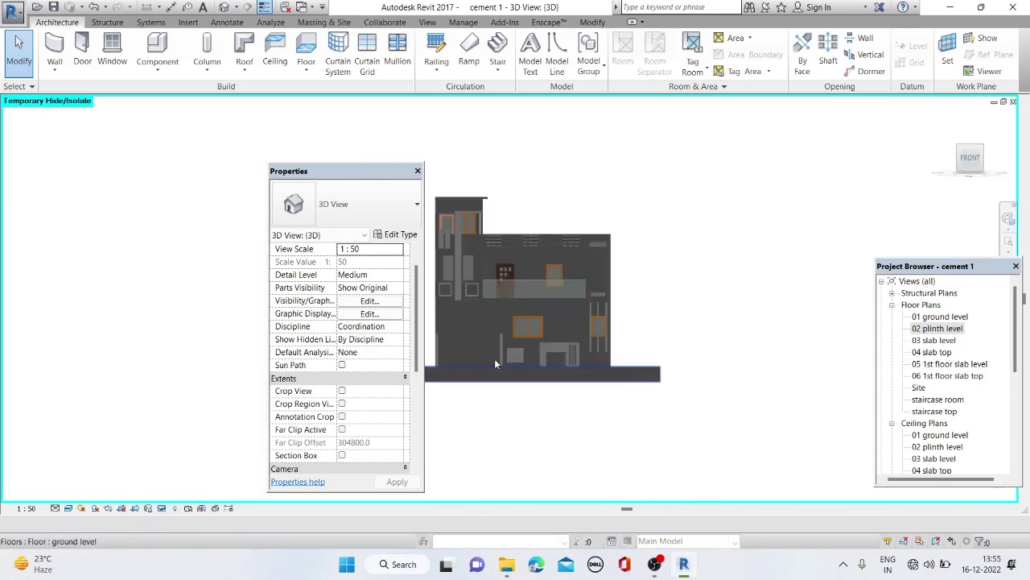
scroll(495, 363, up, 3)
mouse_move(524, 386)
shift+middle_down()
mouse_move(635, 422)
mouse_move(538, 378)
shift+middle_up()
scroll(515, 354, down, 2)
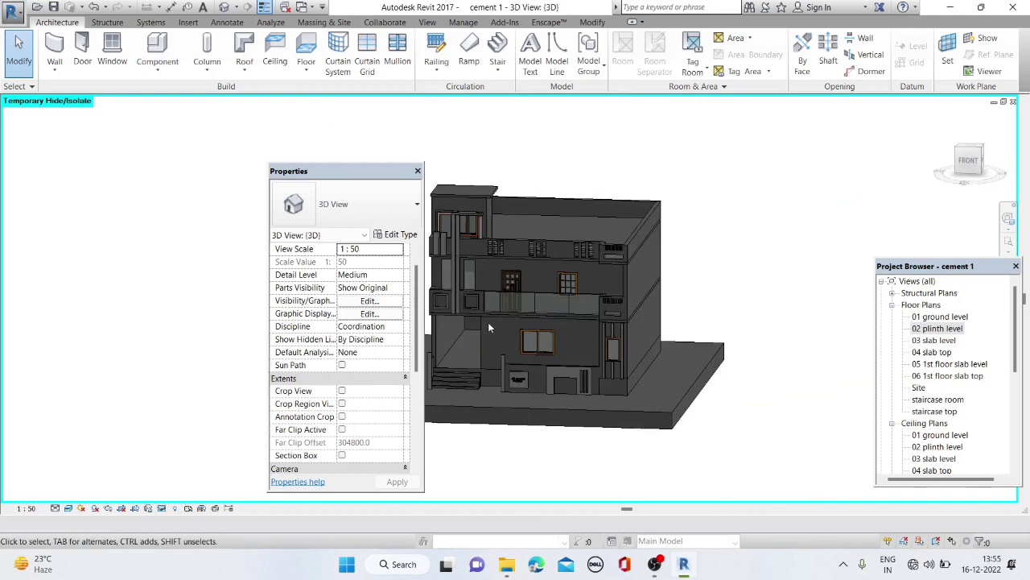
shift+middle_drag(488, 326, 530, 325)
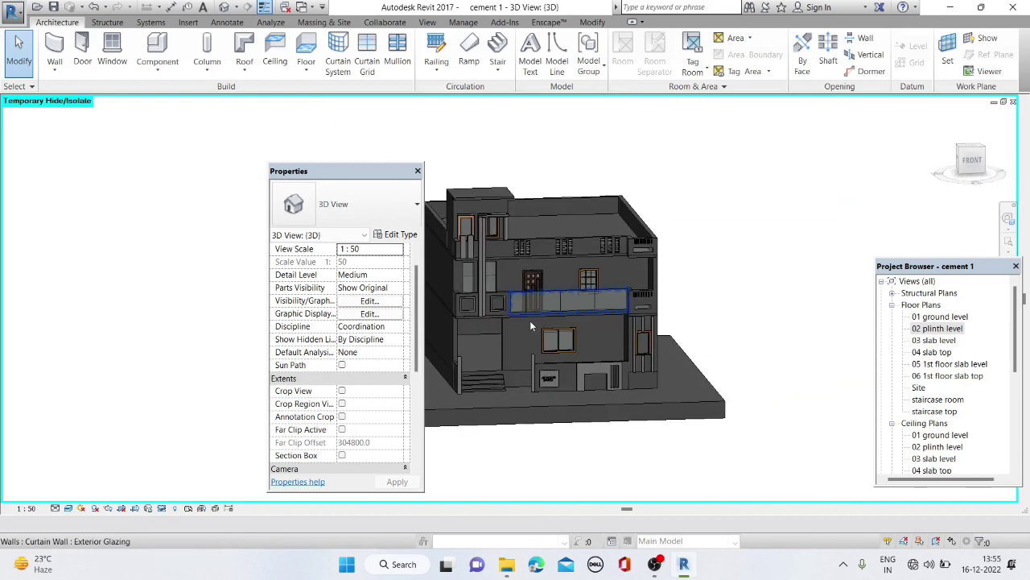
mouse_move(571, 262)
shift+middle_down()
mouse_move(651, 305)
mouse_move(587, 291)
shift+middle_up()
mouse_move(420, 344)
shift+middle_down()
mouse_move(506, 428)
mouse_move(698, 432)
shift+middle_up()
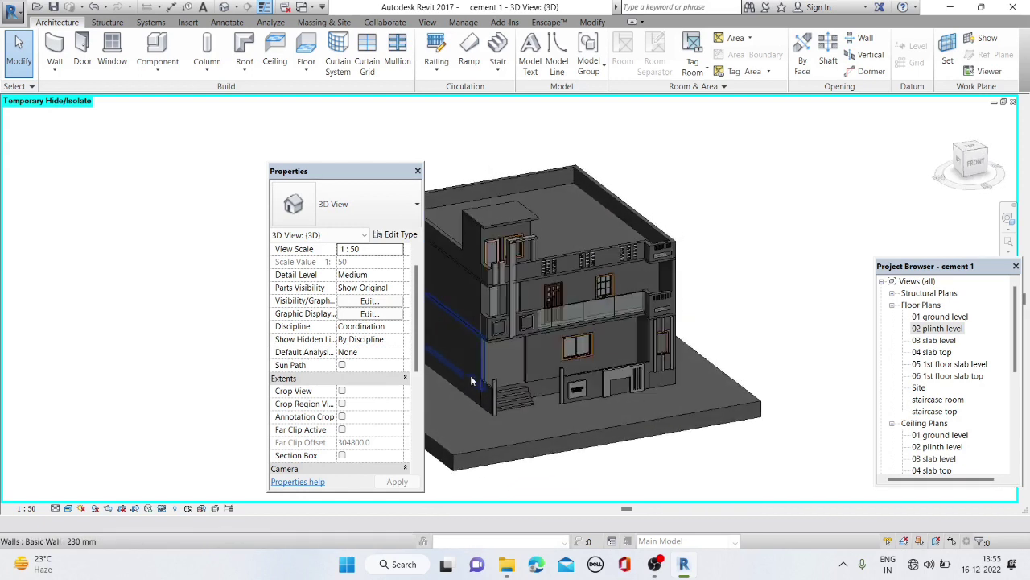
Open the 02 plinth level plan and drag Deco_Front_Door_14359 in from library > shubam city > door
double_click(937, 328)
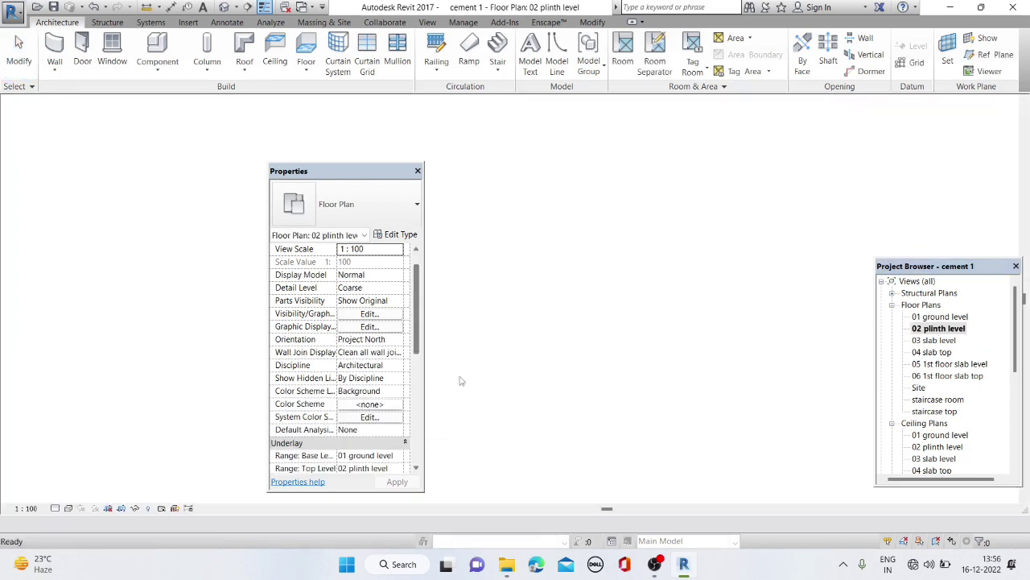
click(506, 563)
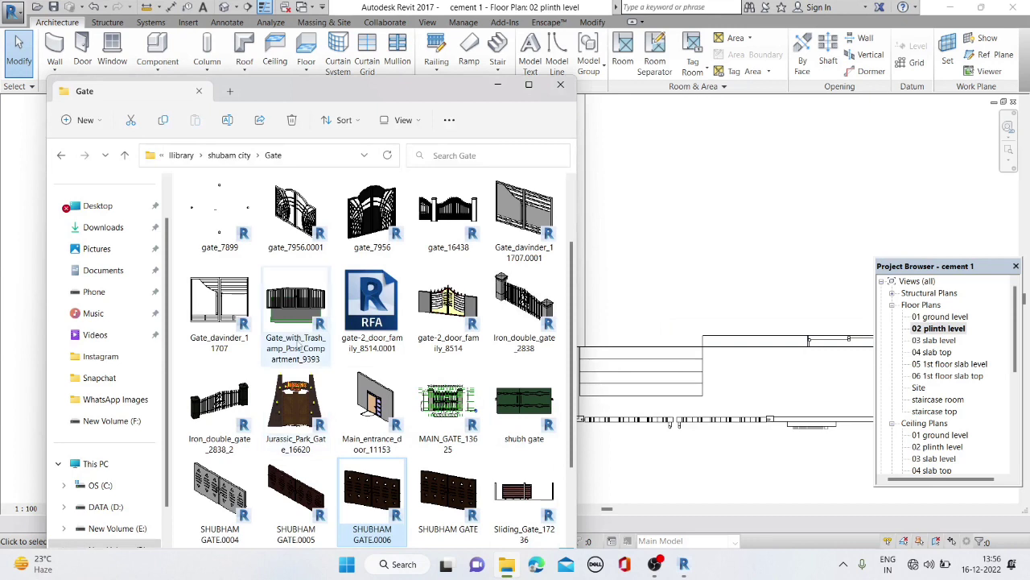
click(60, 154)
click(61, 155)
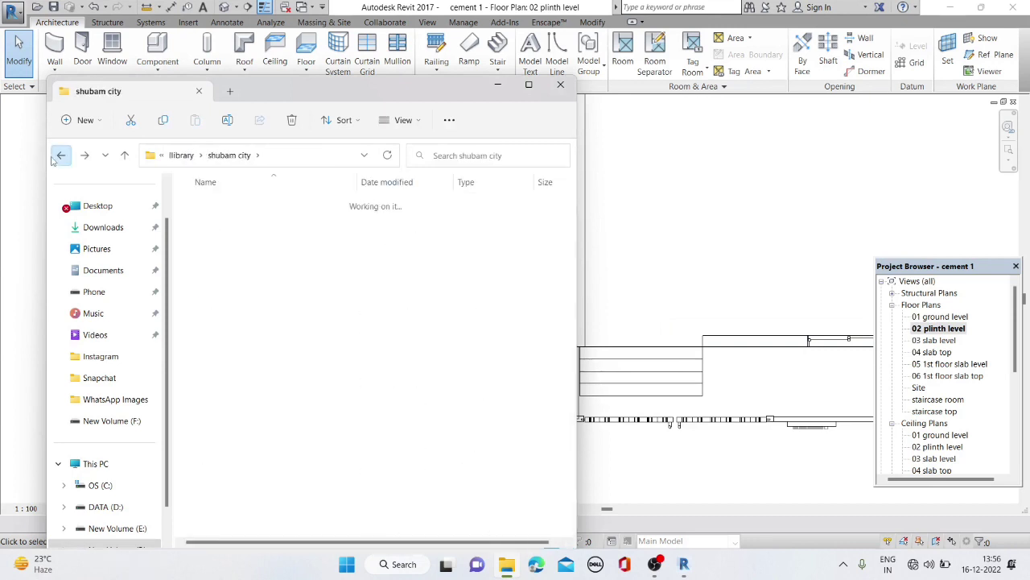
double_click(215, 229)
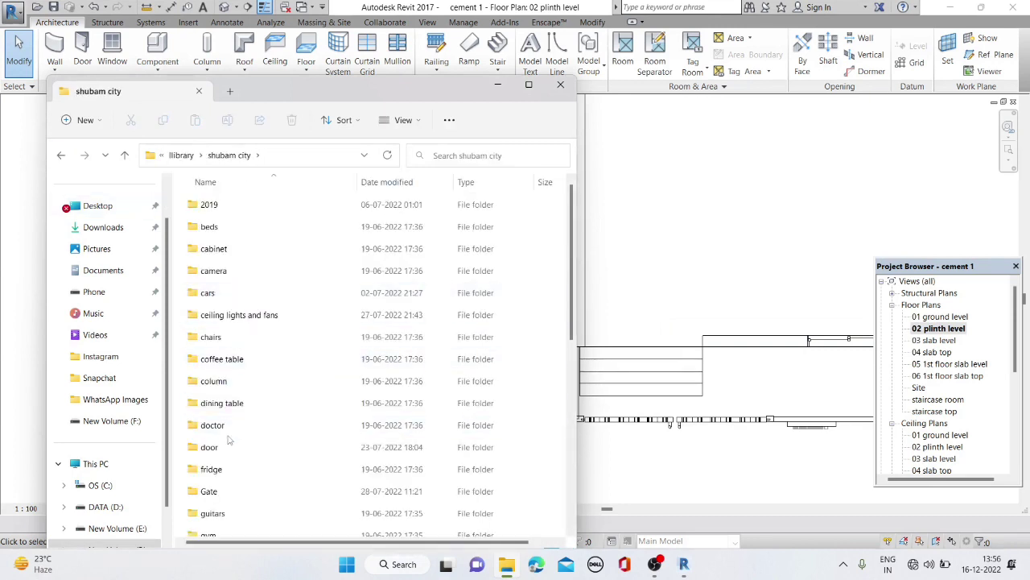
double_click(230, 443)
drag(219, 314, 674, 394)
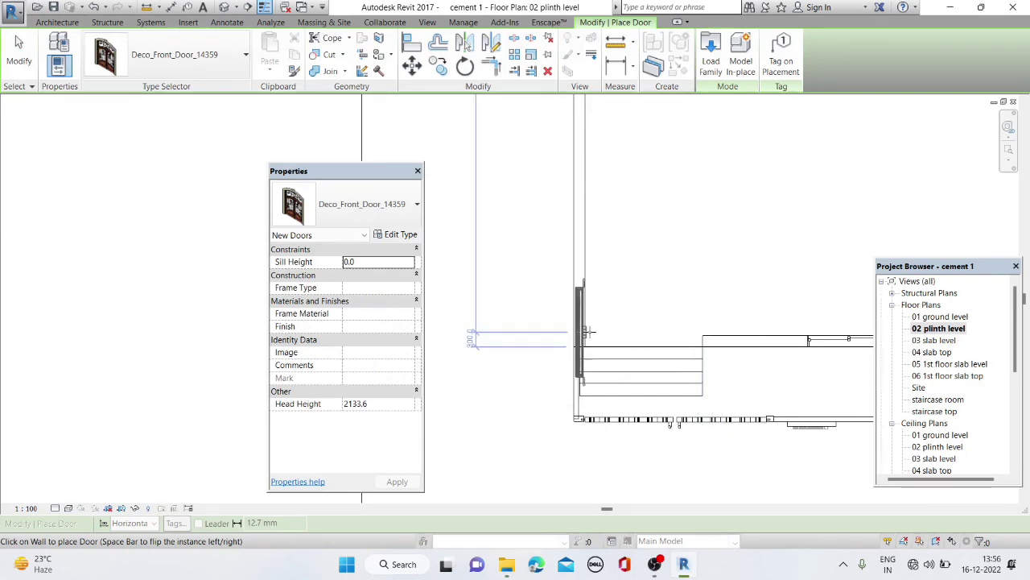
Extend the front plinth wall left to meet the side wall
scroll(615, 302, down, 2)
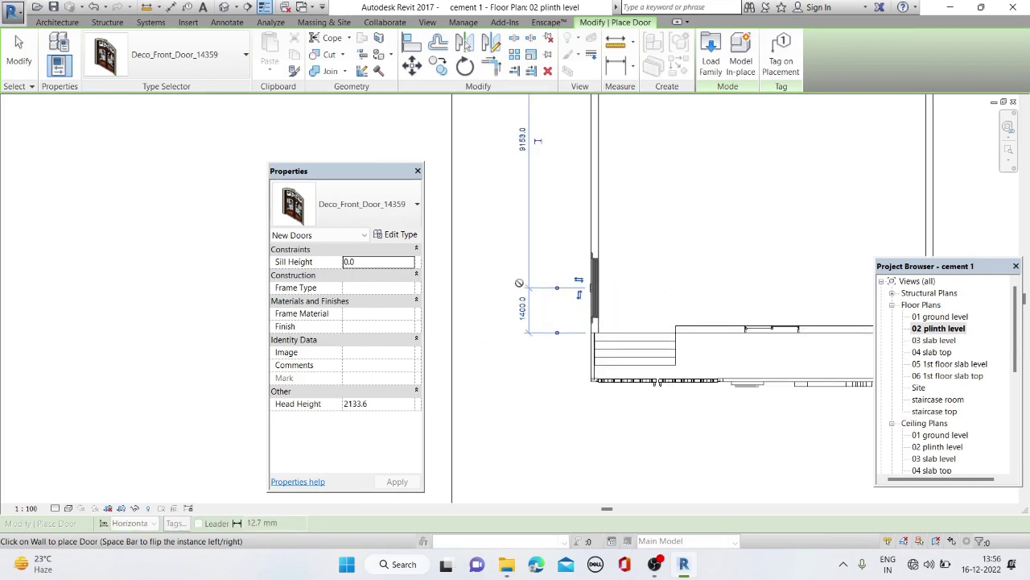
key(Escape)
key(Escape)
click(676, 330)
scroll(676, 330, up, 2)
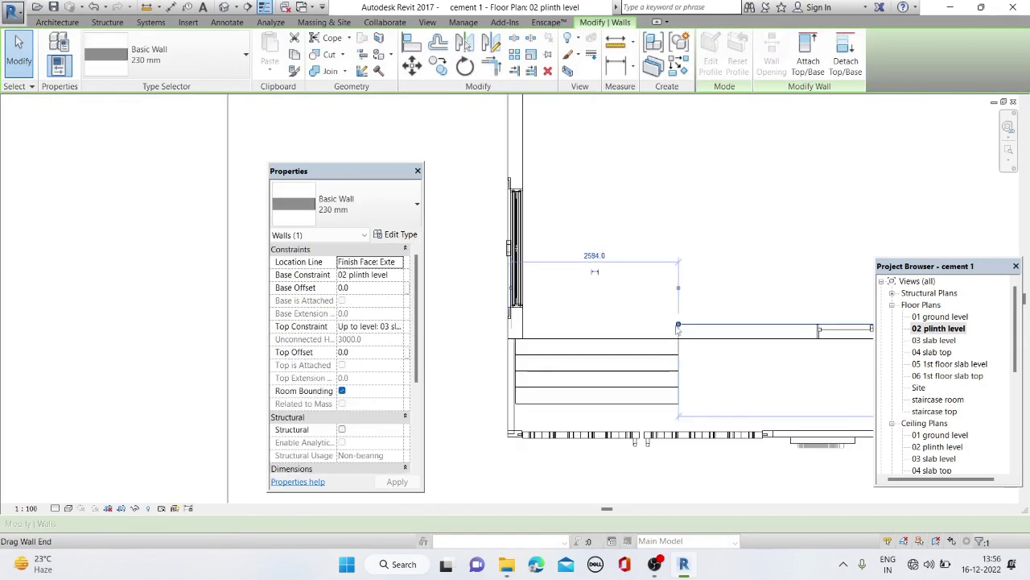
drag(676, 327, 522, 327)
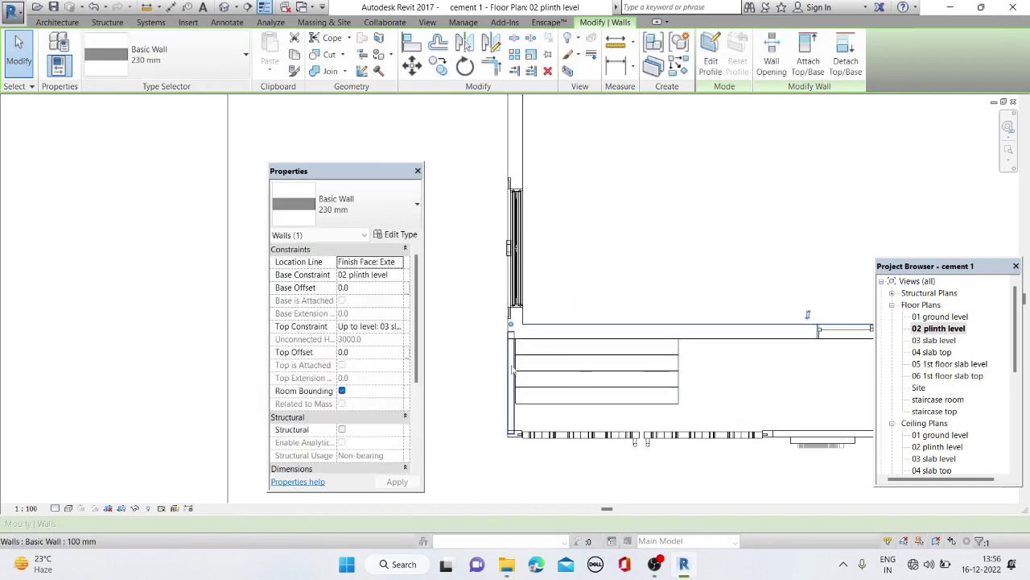
key(Escape)
Move the decorative gate door along the left wall to the entrance
click(518, 260)
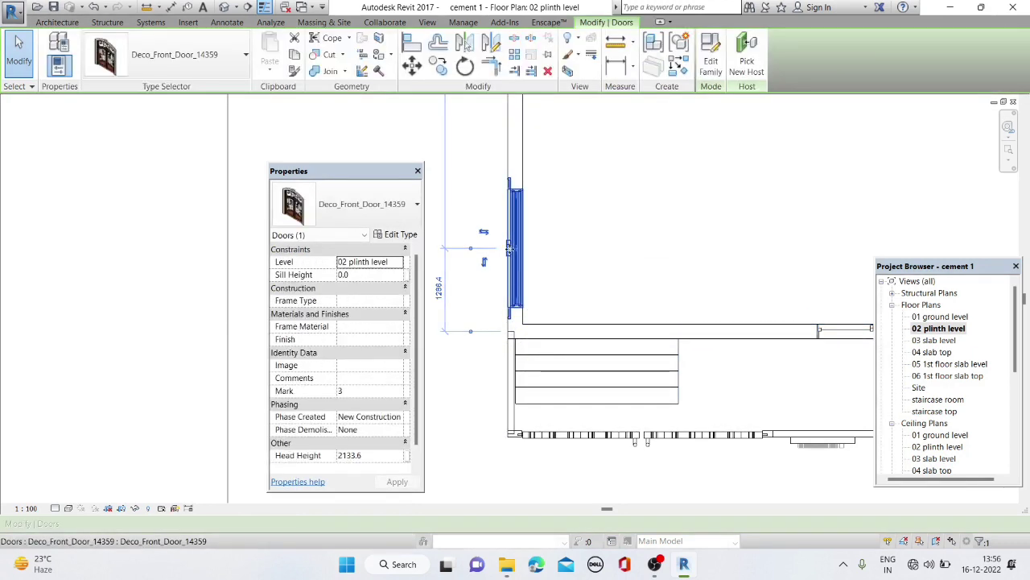
drag(508, 250, 771, 340)
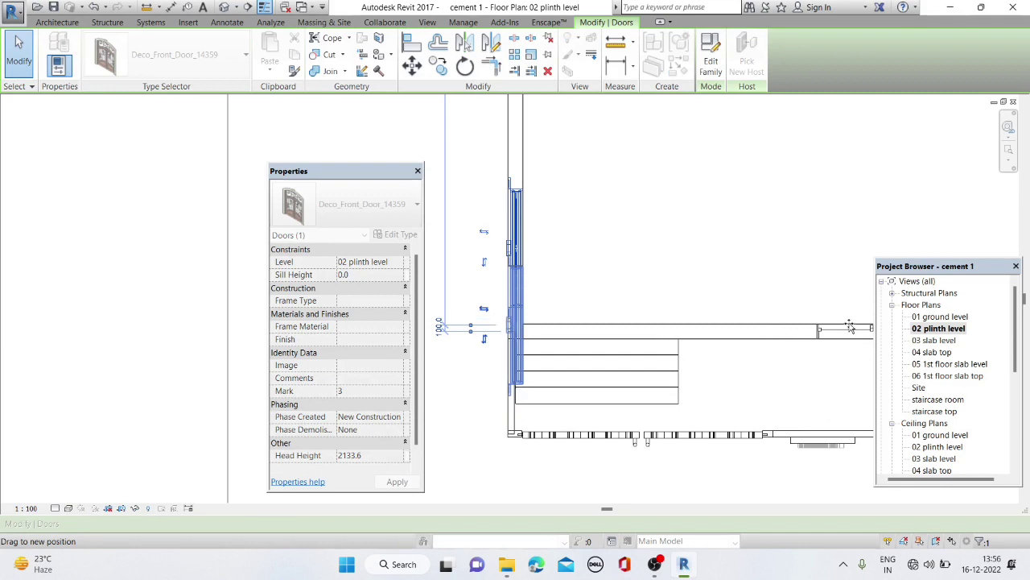
drag(849, 326, 724, 352)
drag(515, 346, 502, 303)
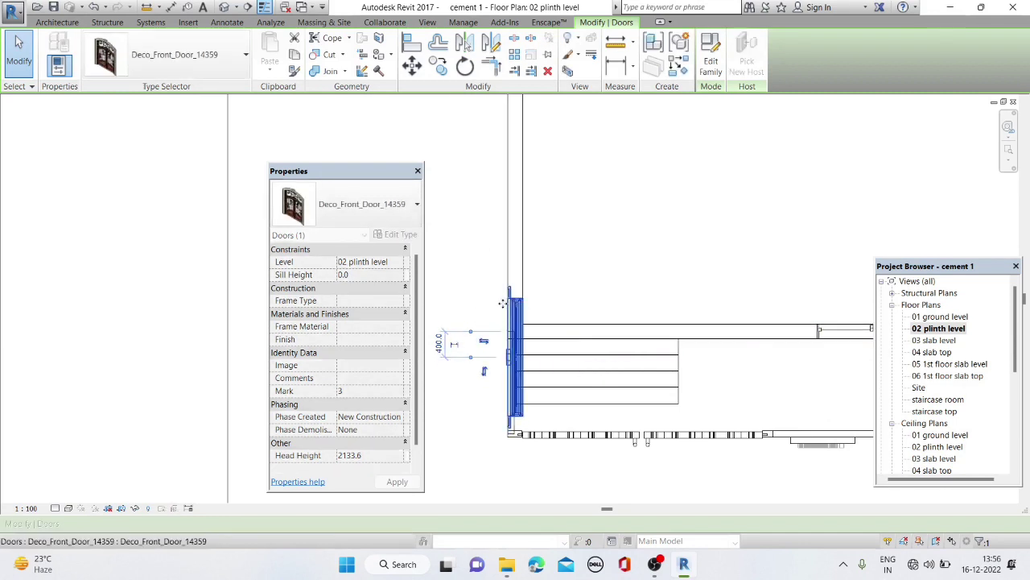
click(411, 66)
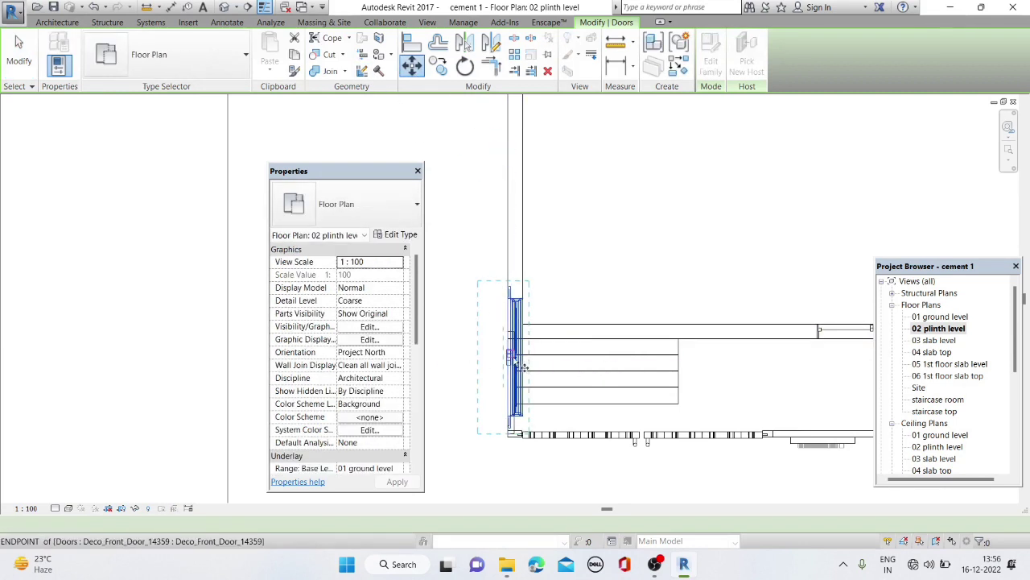
click(478, 355)
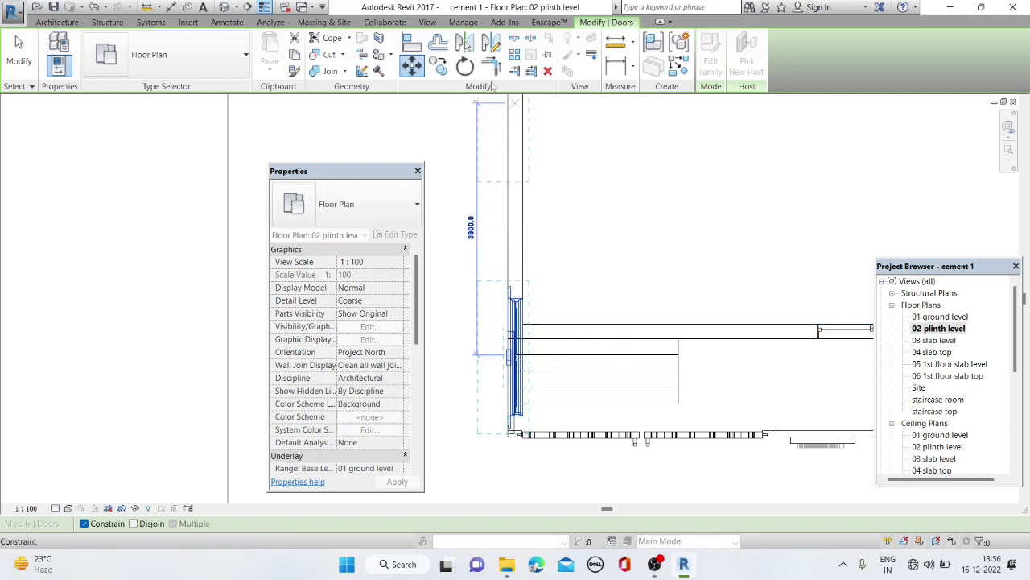
Rotate the gate door to stand along the plinth wall
click(465, 66)
click(515, 205)
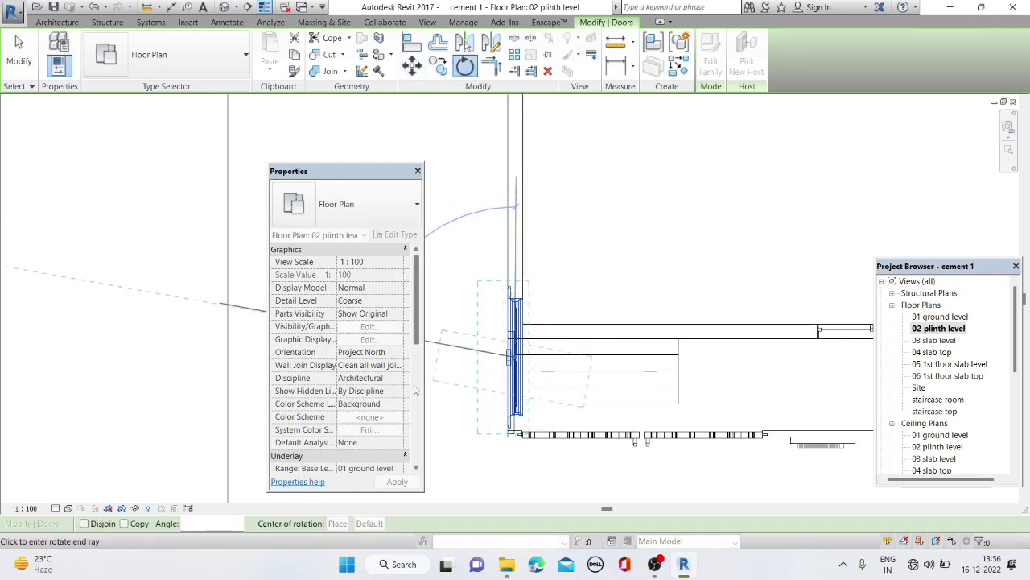
click(448, 355)
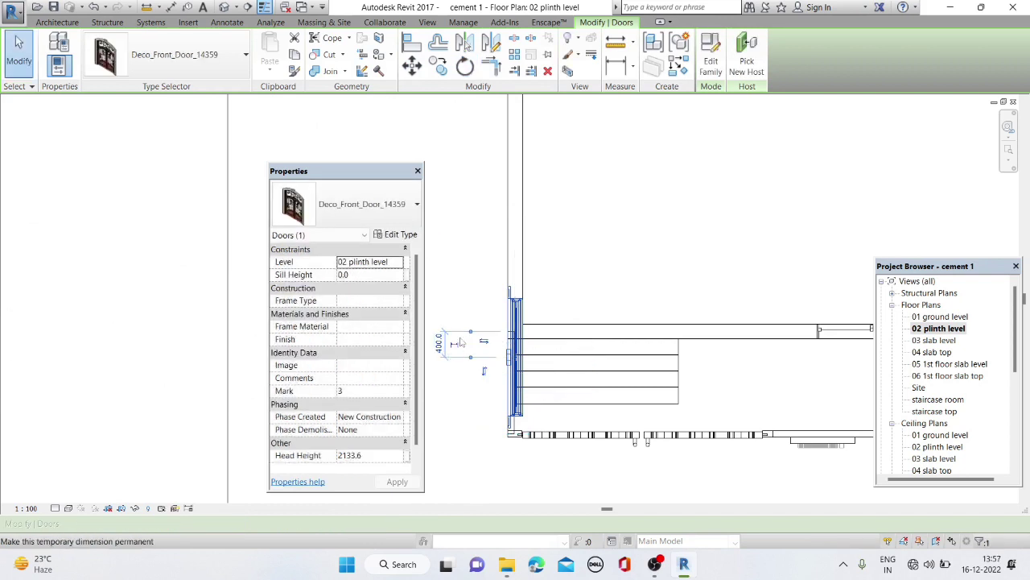
click(461, 338)
click(513, 331)
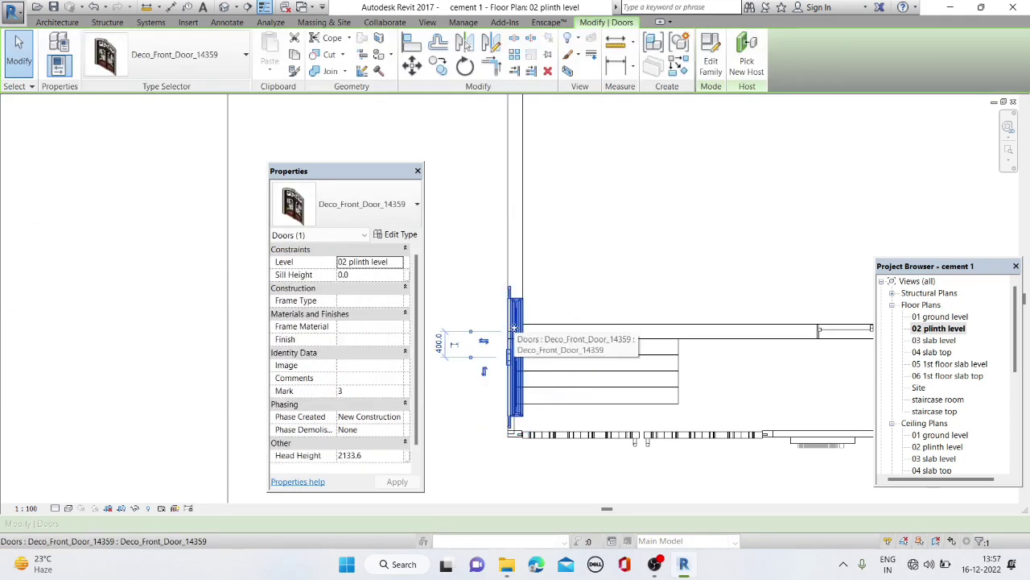
Copy the Deco_Front_Door_14359 gate door to a new spot along the plinth wall
right_click(515, 333)
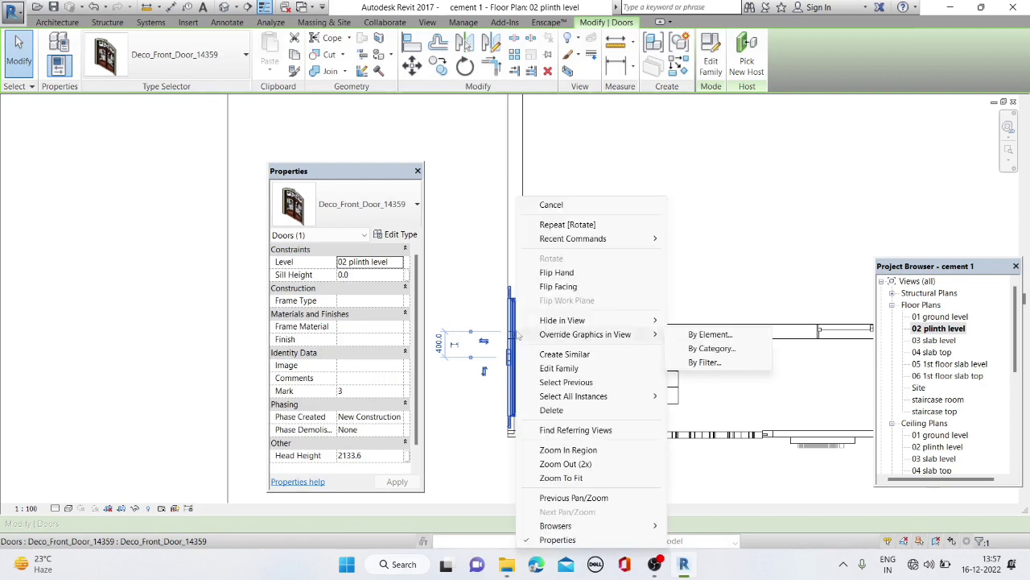
key(Escape)
click(438, 66)
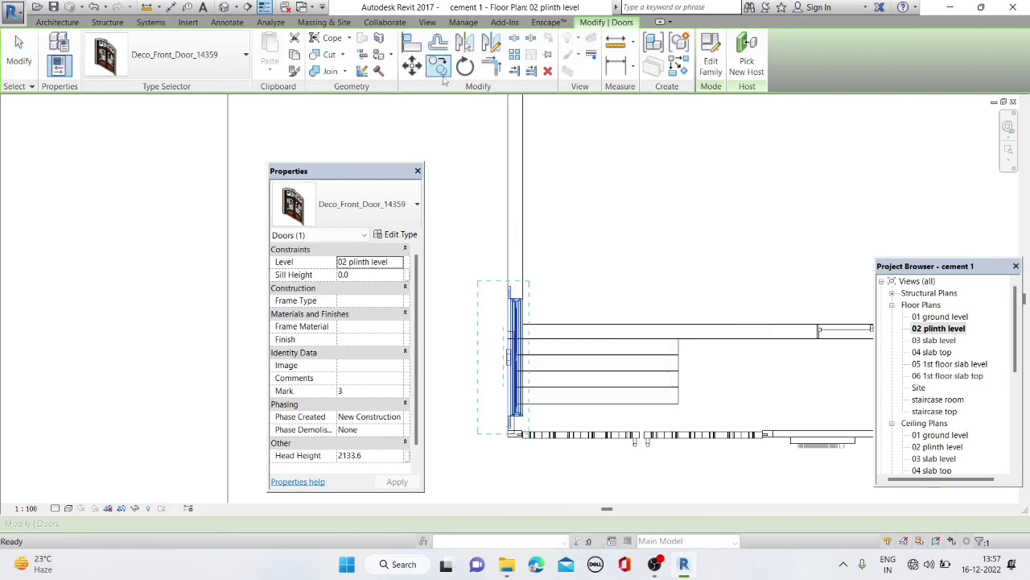
click(603, 332)
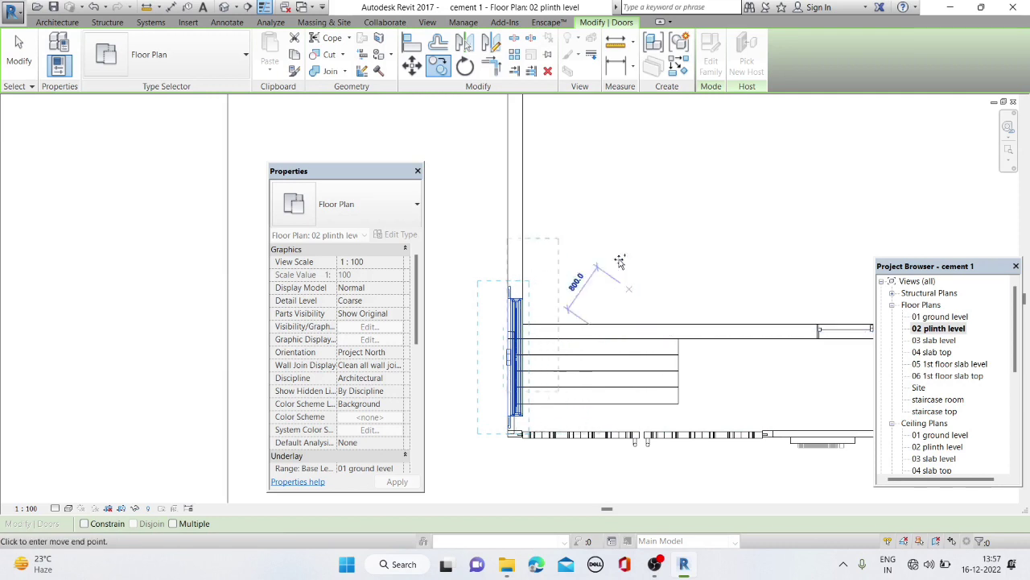
click(712, 314)
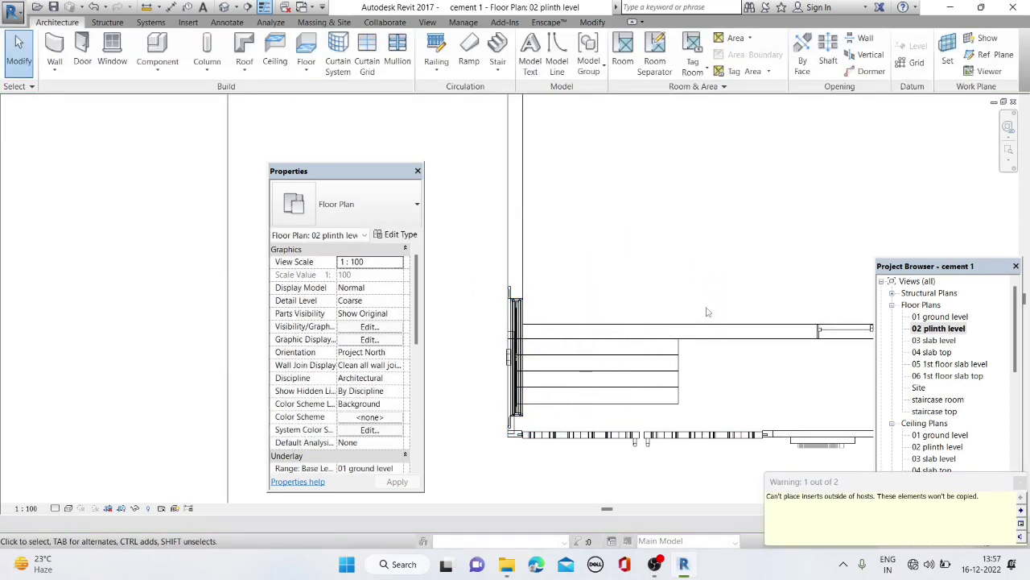
Rotate the gate door so it faces left
click(515, 345)
click(465, 66)
click(514, 211)
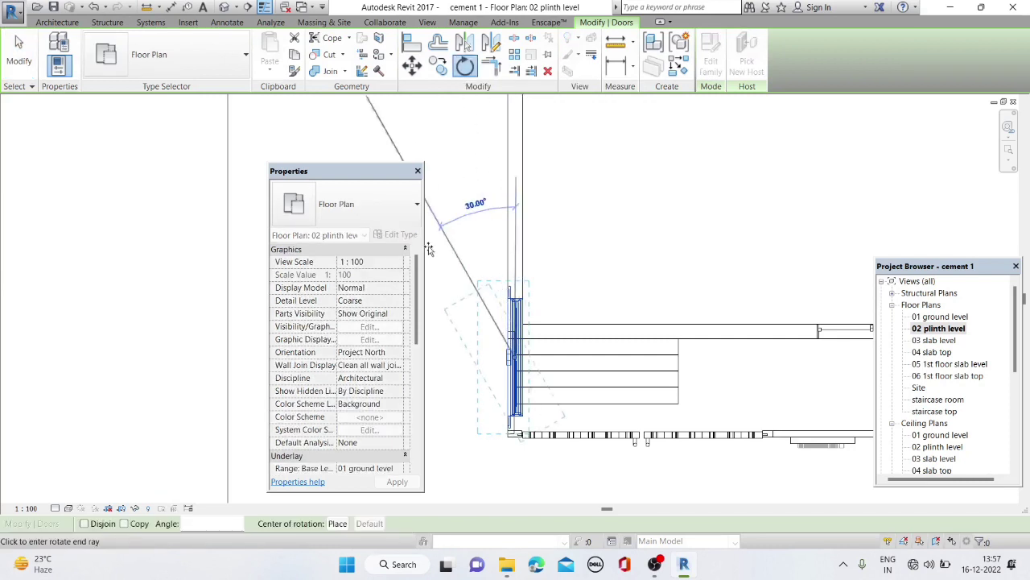
click(187, 360)
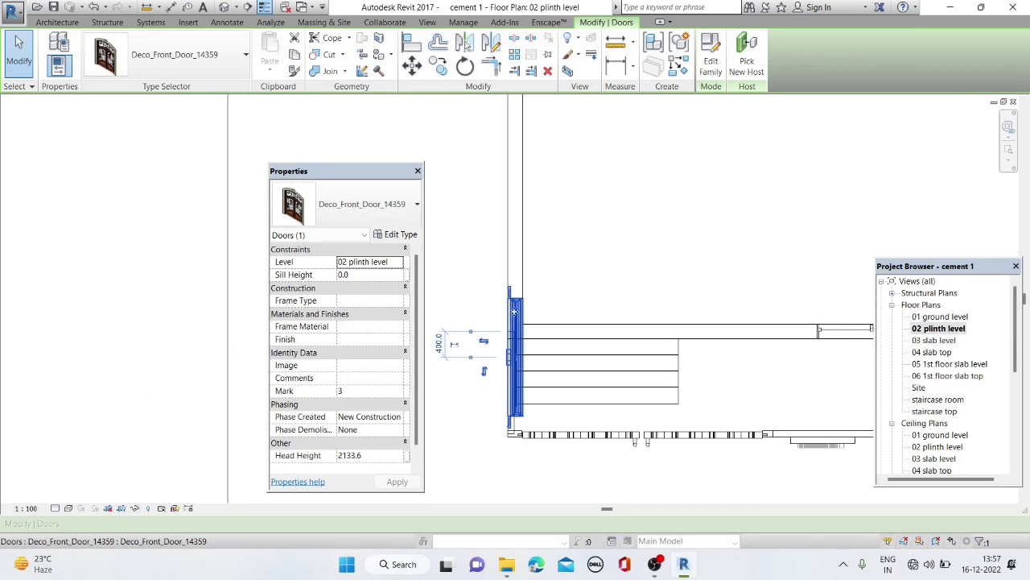
Slide the gate door up the wall and rotate it from a vertical reference
mouse_move(514, 303)
mouse_down()
mouse_move(507, 206)
mouse_move(509, 277)
mouse_up()
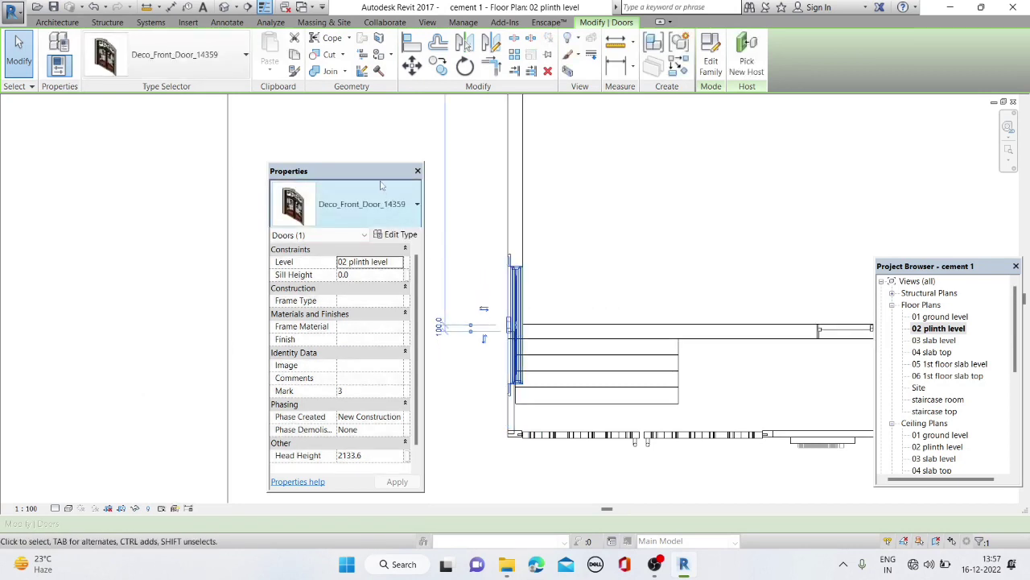
drag(810, 208, 879, 194)
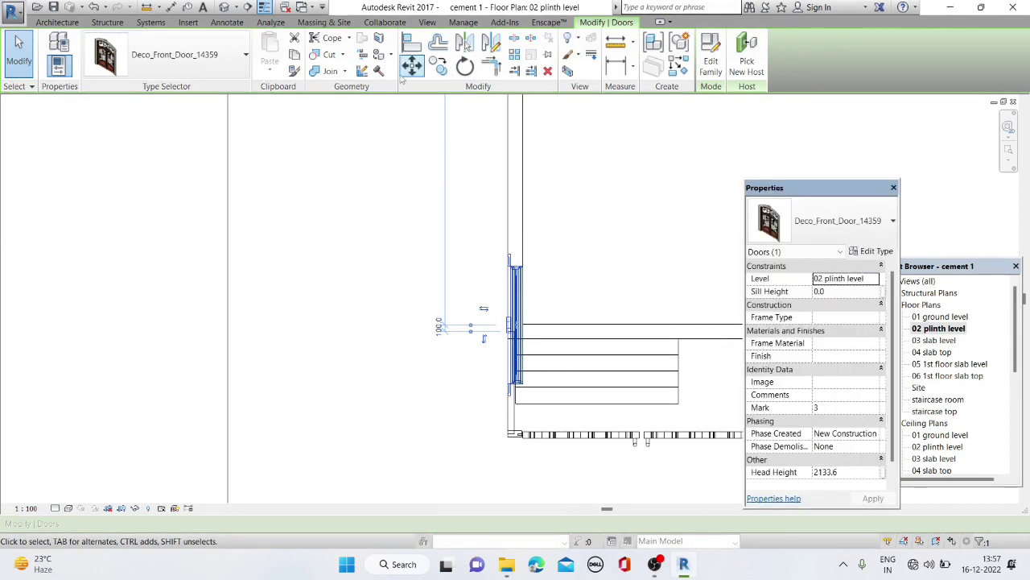
click(465, 66)
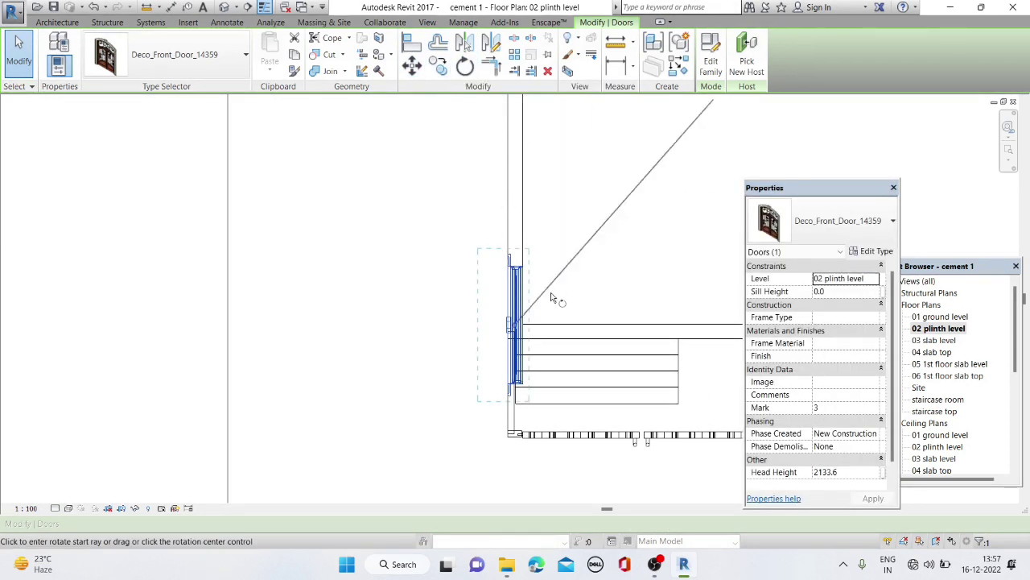
click(521, 256)
click(518, 245)
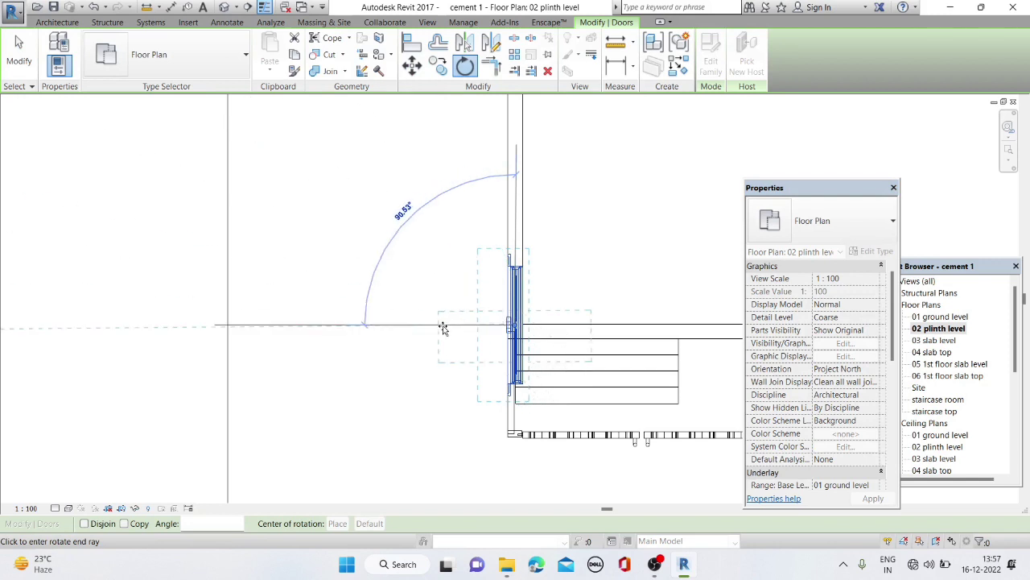
click(443, 328)
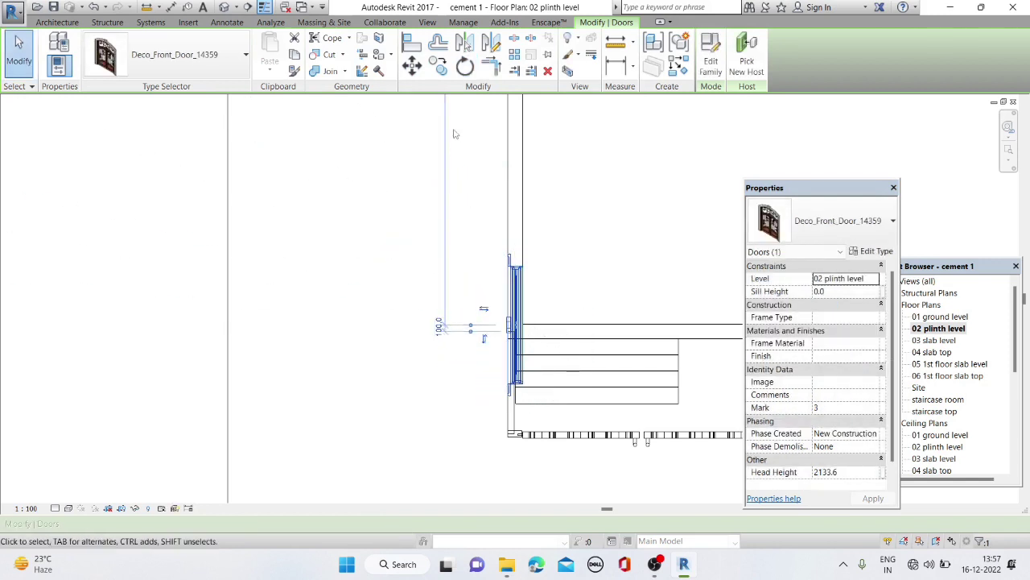
Rotate the gate door again with RO to realign it in the wall
key(r)
key(o)
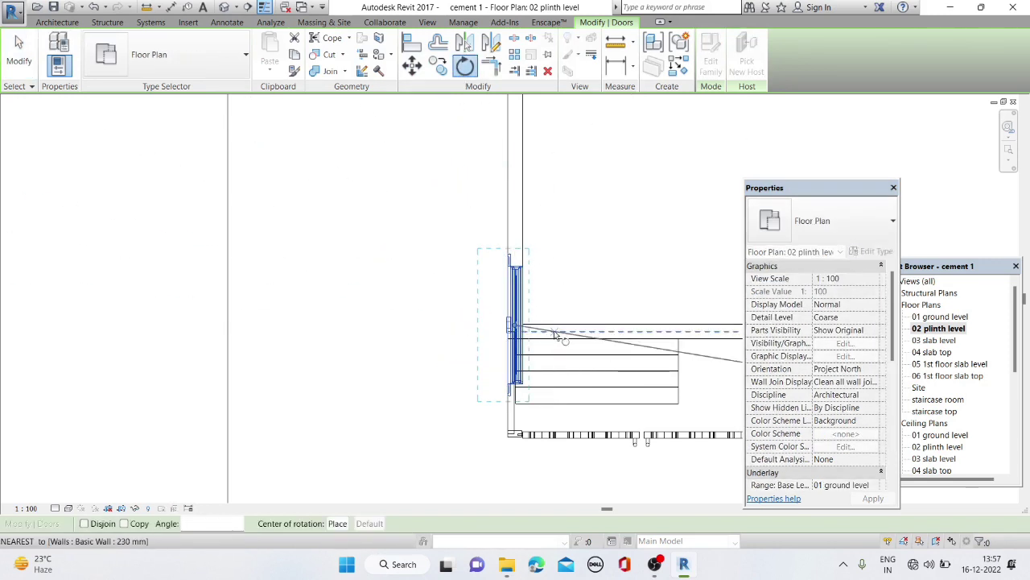
click(569, 326)
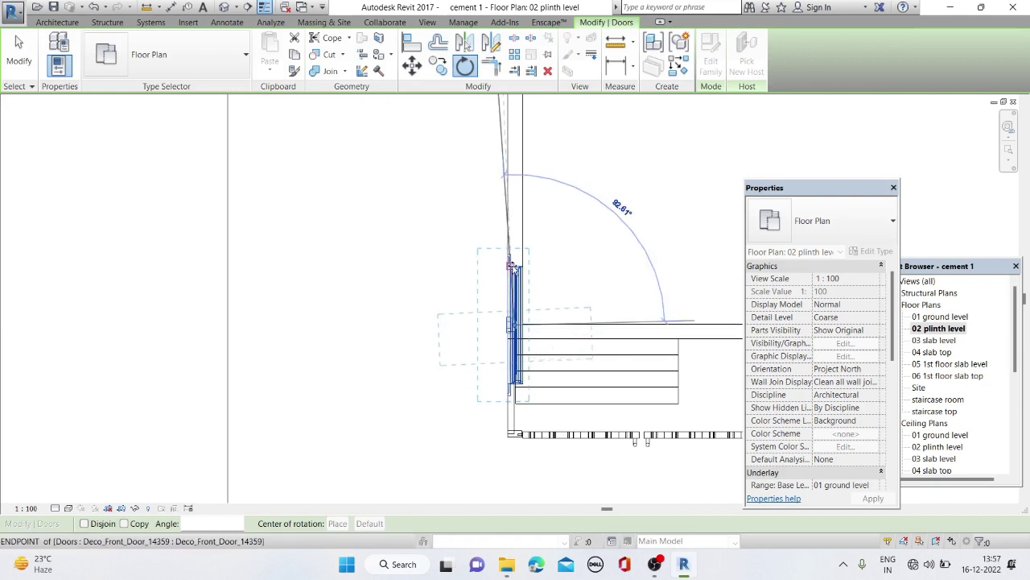
click(568, 296)
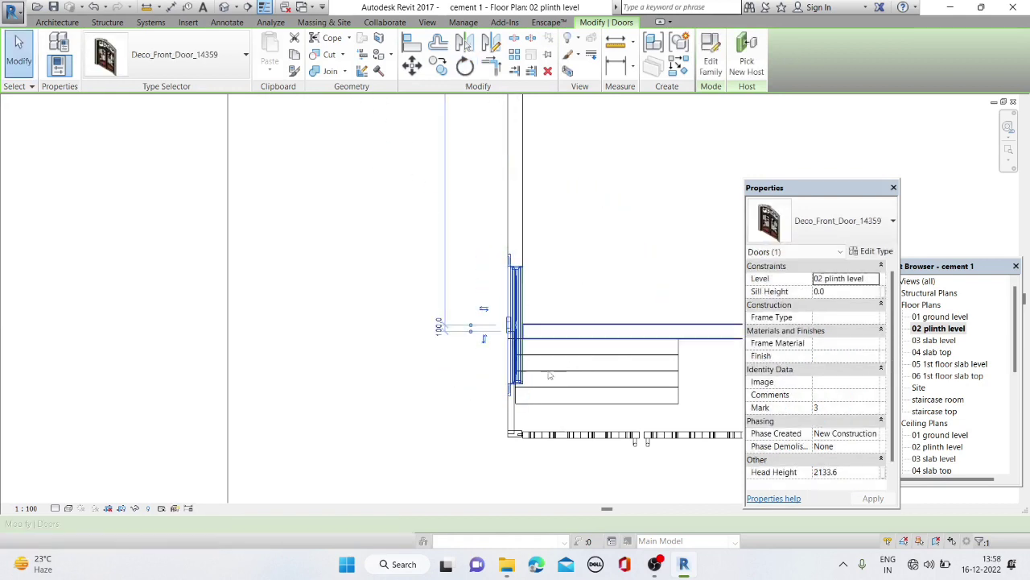
Reload the door family from Explorer and keep the Deco_Front_Door_14359 type
click(506, 563)
drag(363, 311, 649, 358)
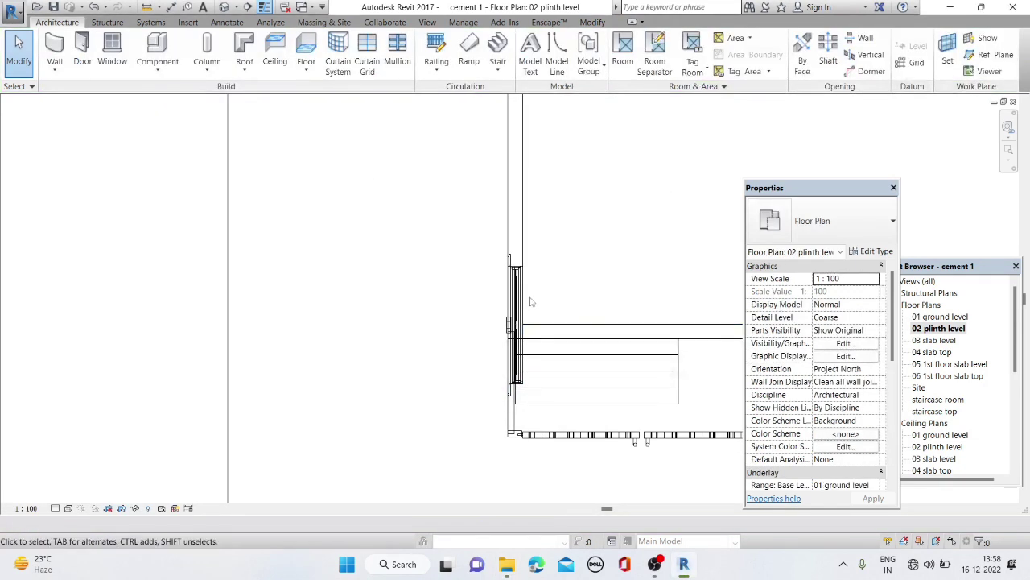
click(514, 300)
click(838, 221)
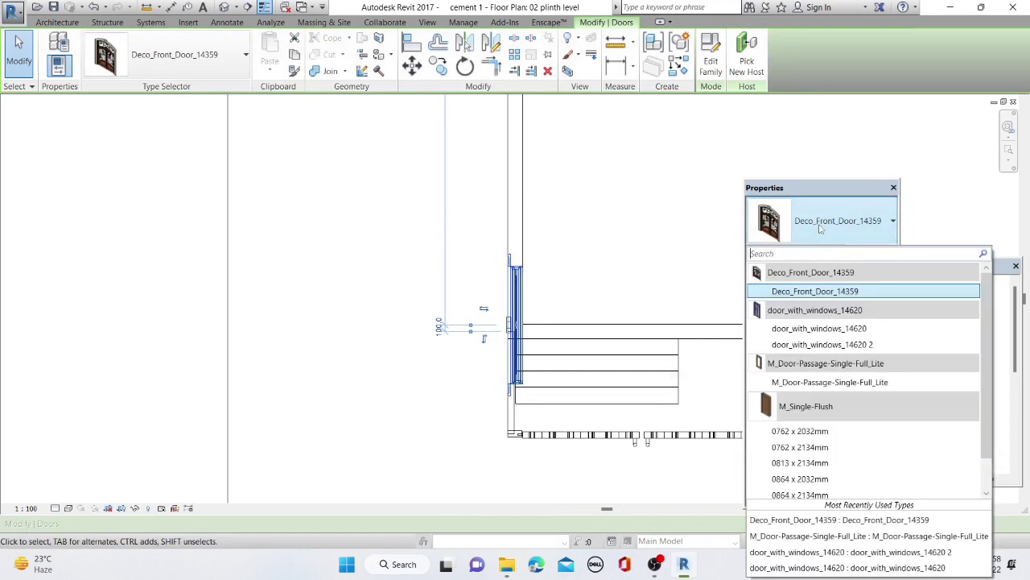
click(787, 292)
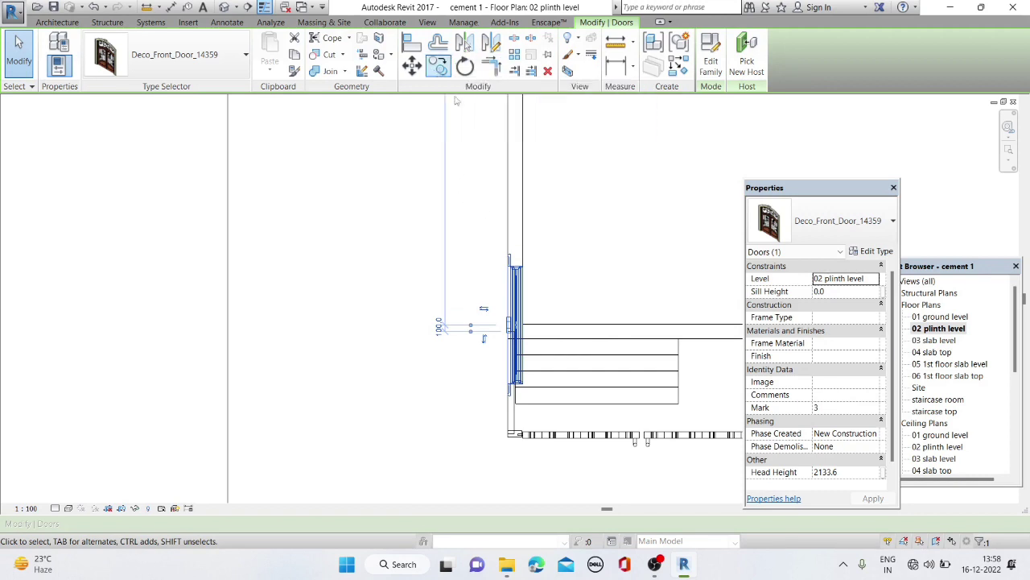
Reposition the gate door along the wall to a 500.0 offset, using MV for the fine shift
drag(515, 304, 634, 275)
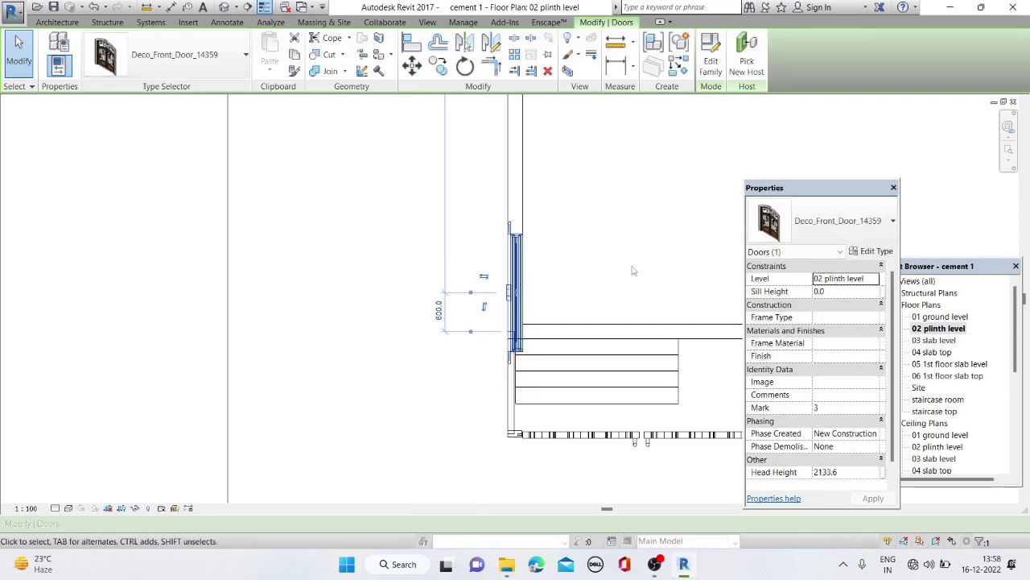
drag(543, 240, 546, 196)
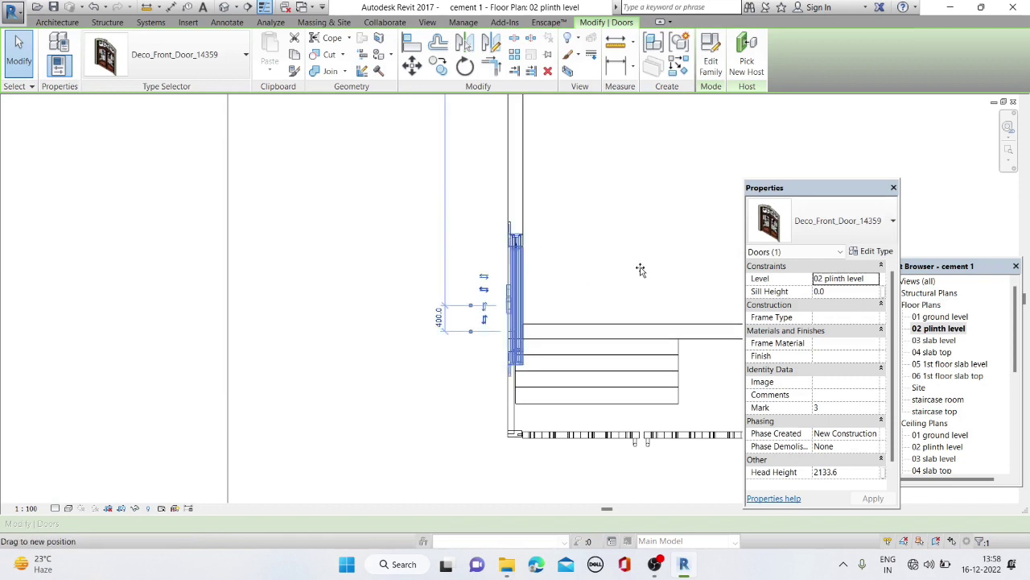
key(m)
key(v)
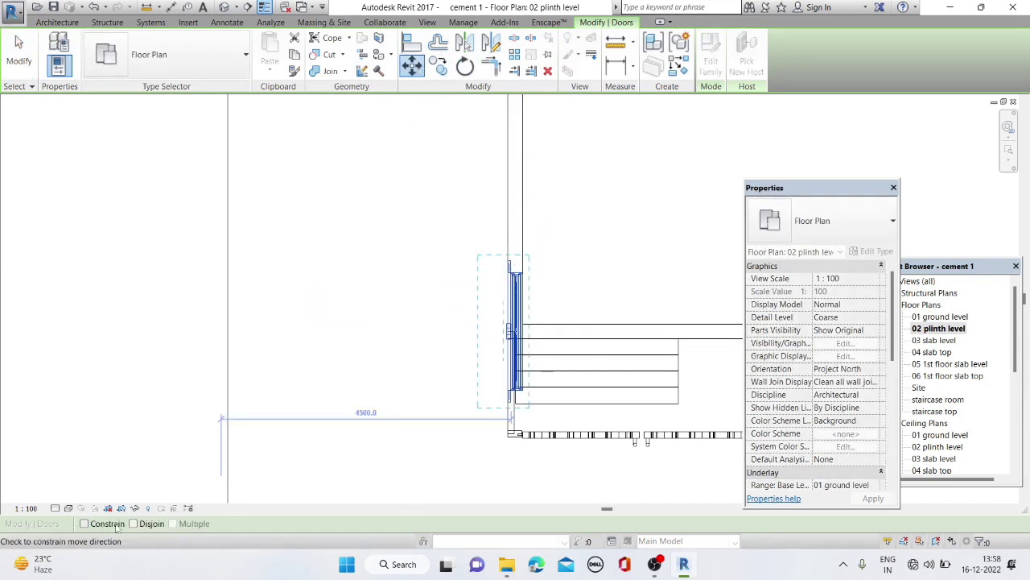
click(522, 277)
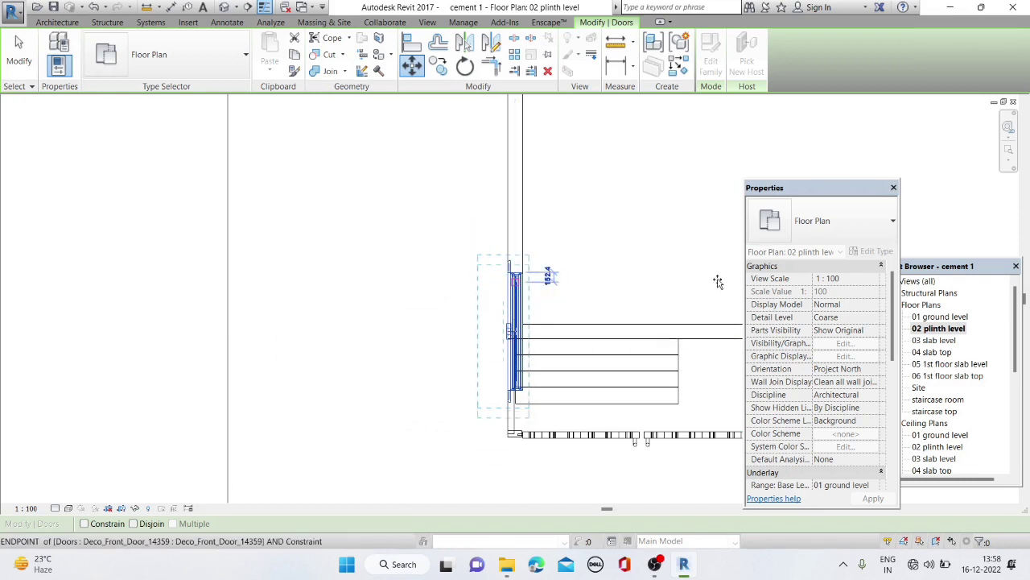
click(520, 342)
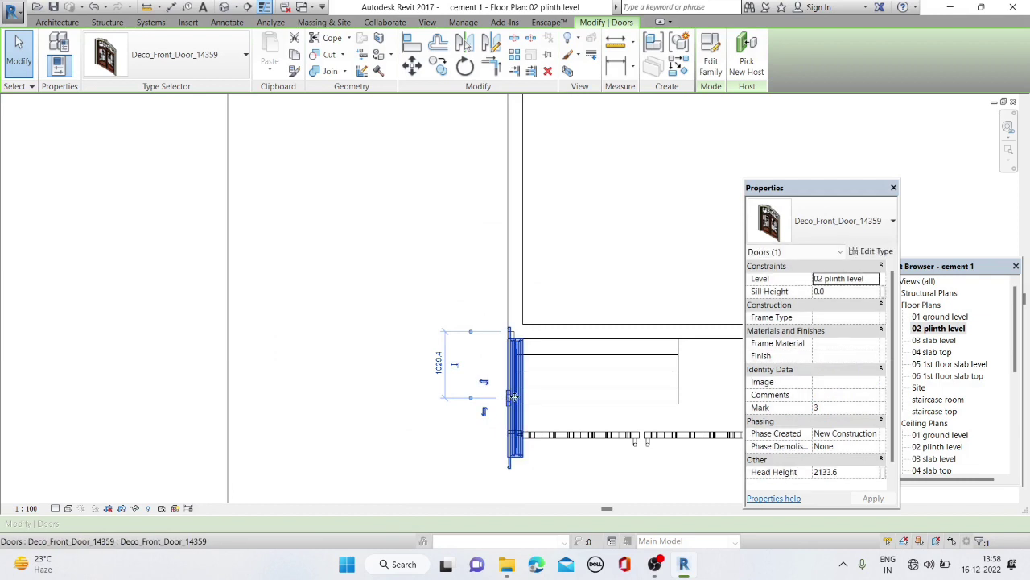
drag(513, 397, 516, 354)
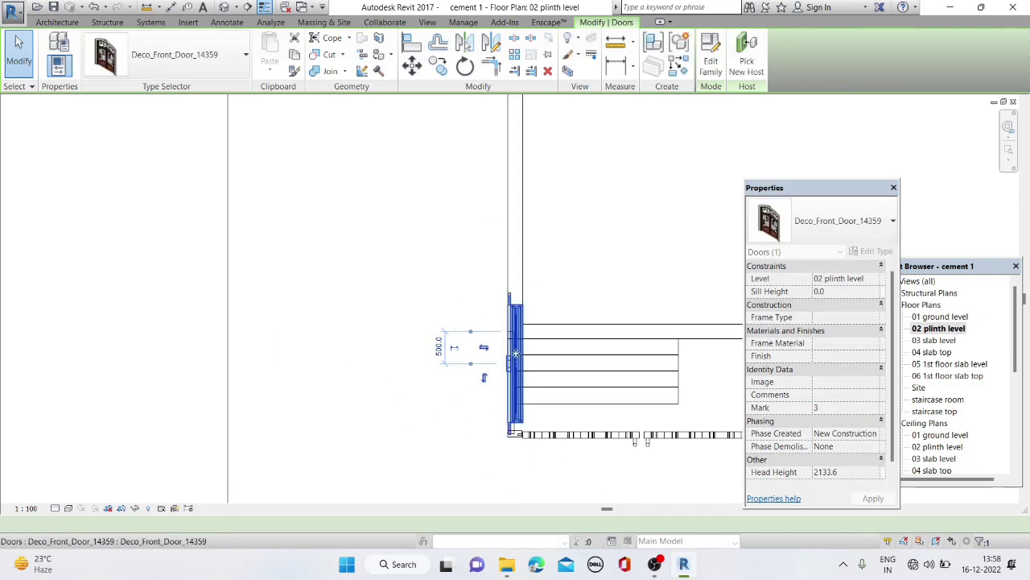
click(465, 66)
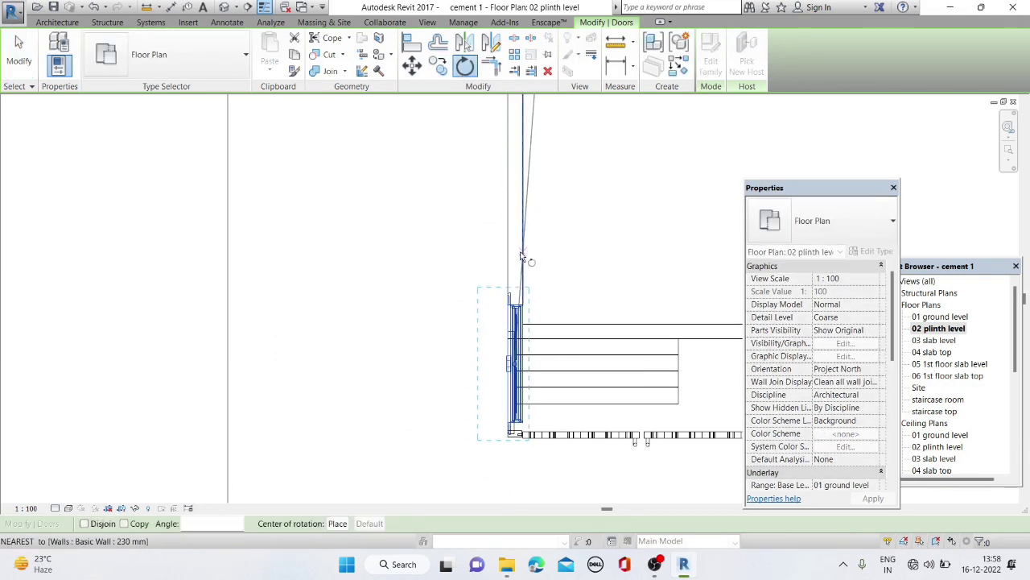
key(Escape)
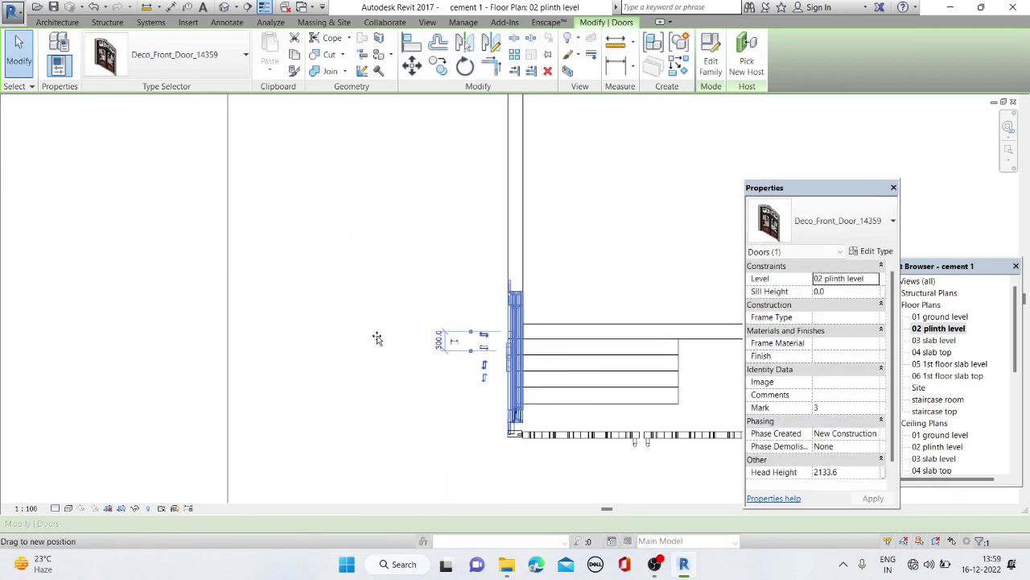
scroll(475, 346, down, 5)
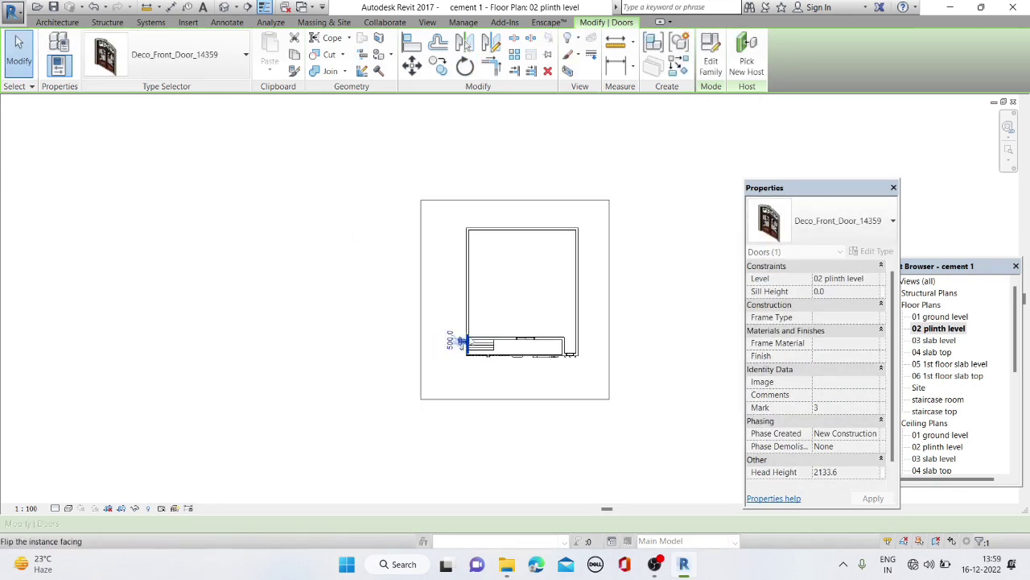
scroll(461, 342, up, 1)
scroll(473, 335, up, 2)
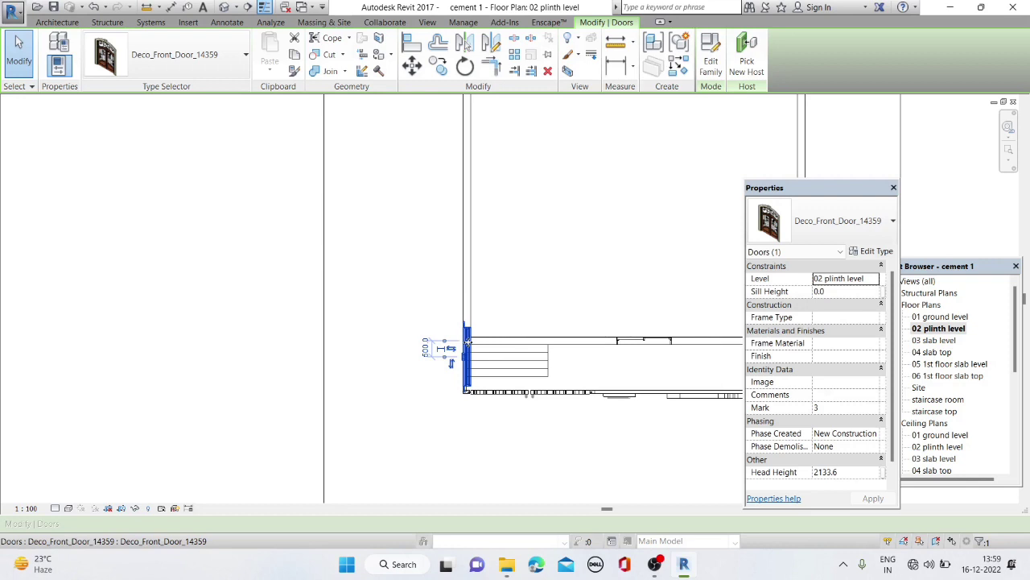
Copy the door into the plinth plan and close the inserts-outside-hosts warning
click(435, 71)
click(474, 360)
scroll(557, 341, up, 2)
click(559, 345)
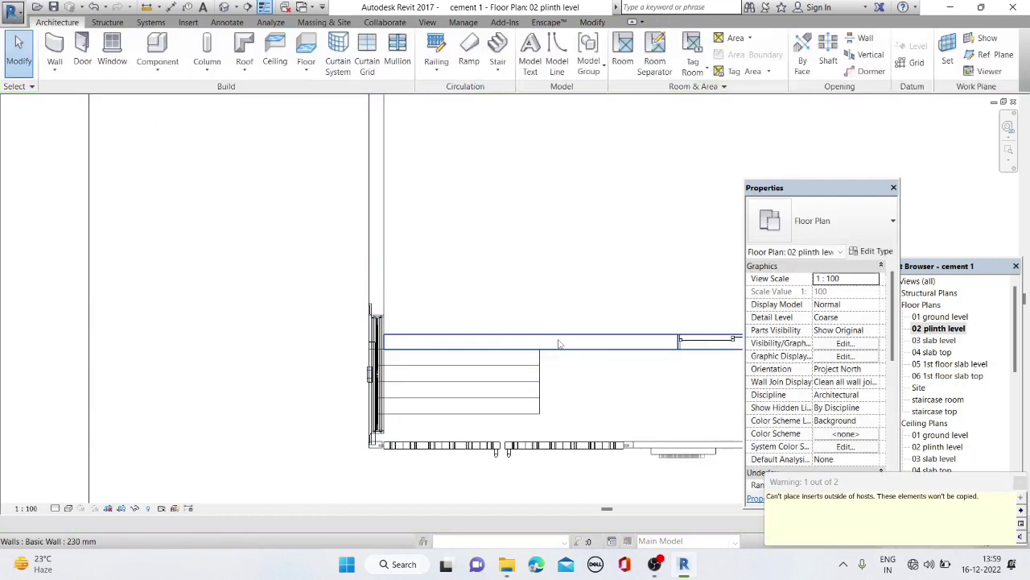
scroll(560, 344, down, 2)
click(1021, 481)
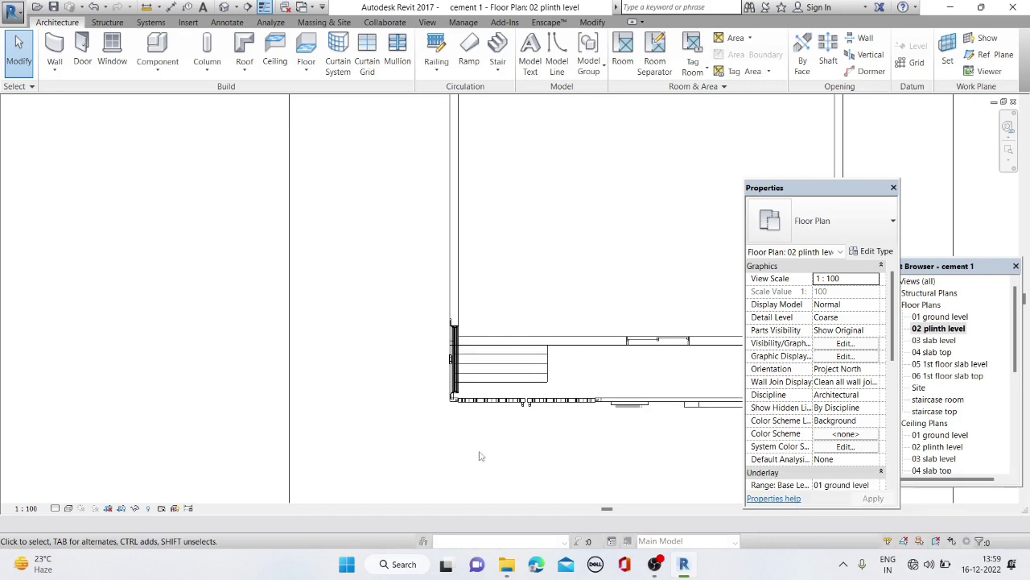
scroll(481, 453, down, 2)
Delete the stray Deco_Front_Door copy from the floor plan
key(super+e)
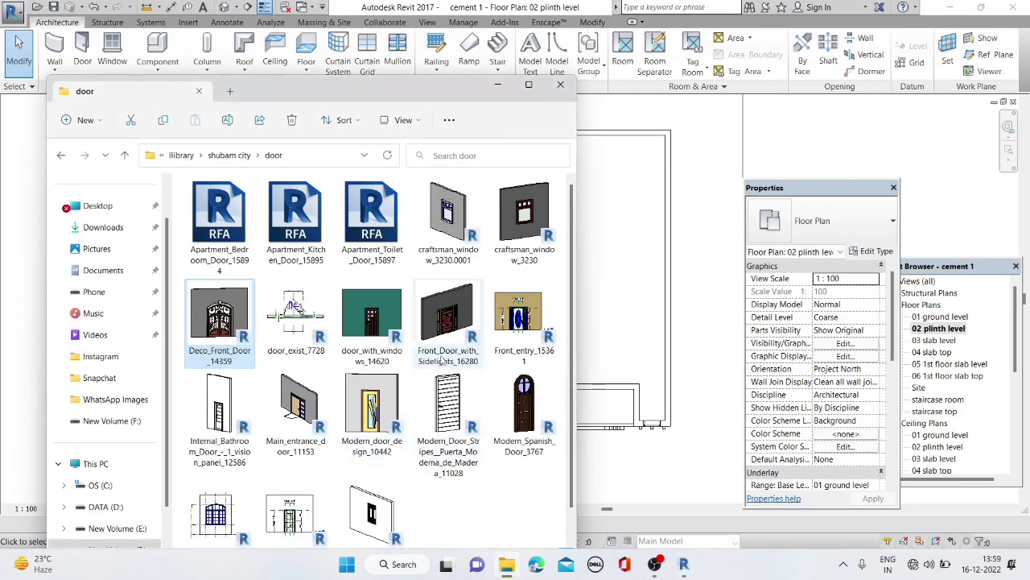
click(498, 85)
scroll(420, 467, up, 3)
scroll(419, 434, up, 3)
click(423, 407)
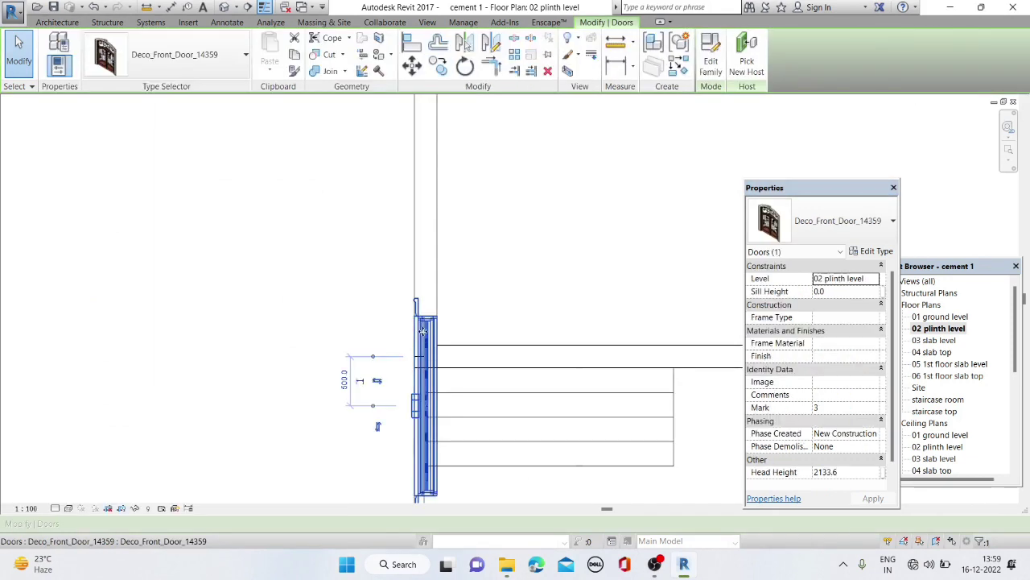
right_click(425, 407)
click(451, 408)
Drag Front_Door_with_Sidelights_16280.rfa from Explorer into the Revit project
scroll(457, 433, down, 3)
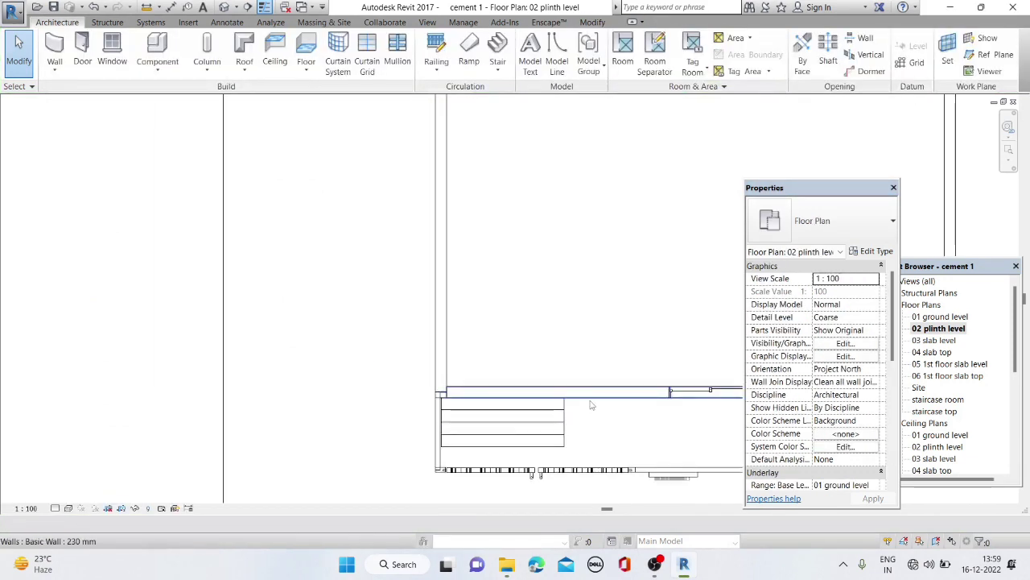
click(506, 563)
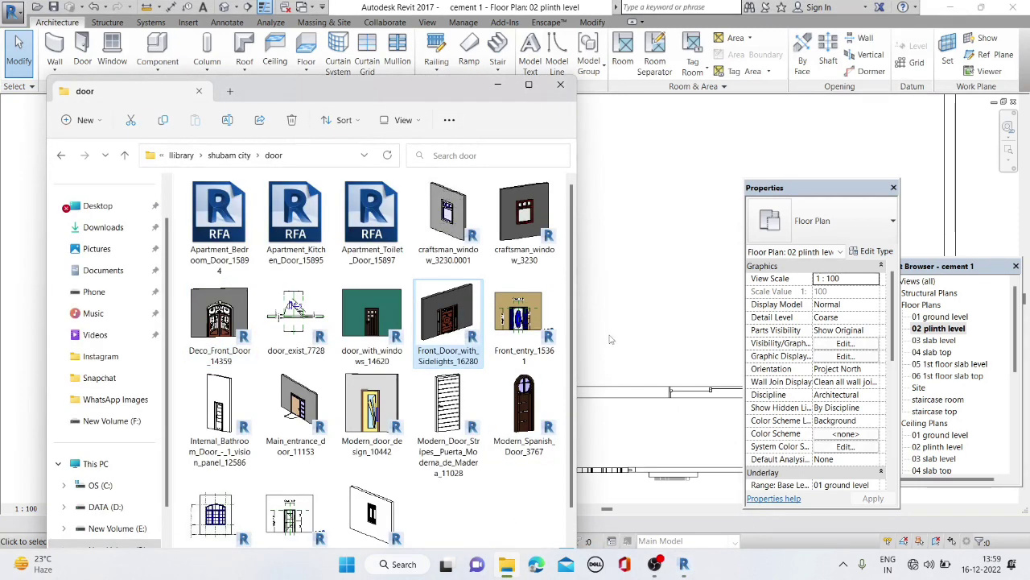
drag(610, 339, 681, 345)
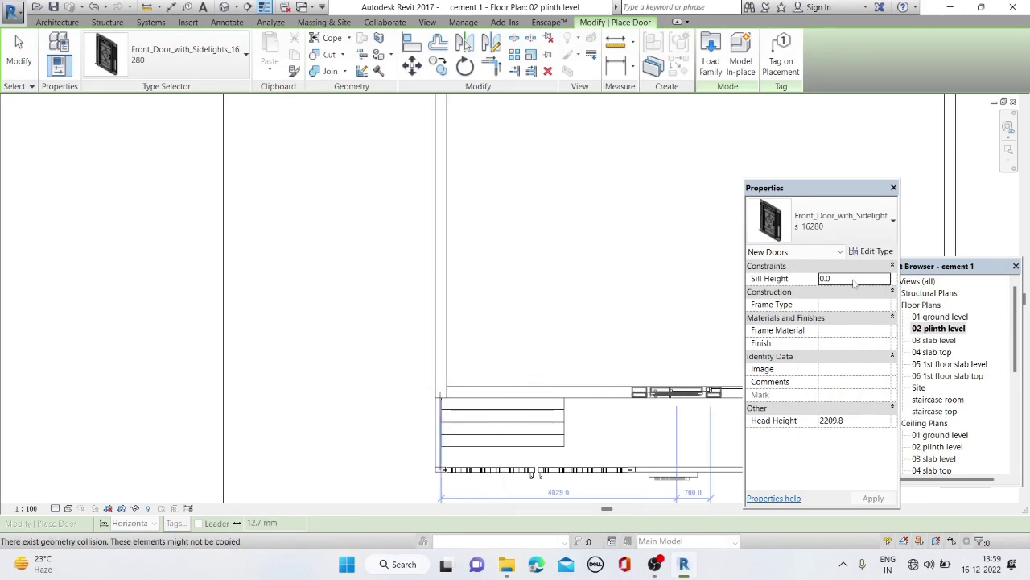
Set the Front_Door_with_Sidelights_16280 type Width to 1700, cancelling the can't-make-type error
click(874, 252)
scroll(637, 369, down, 1)
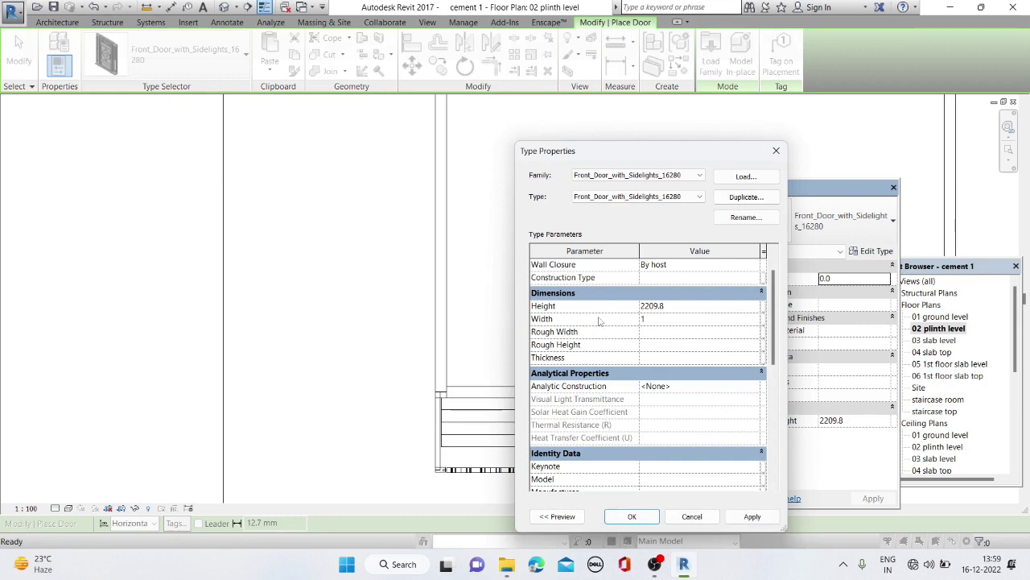
click(641, 518)
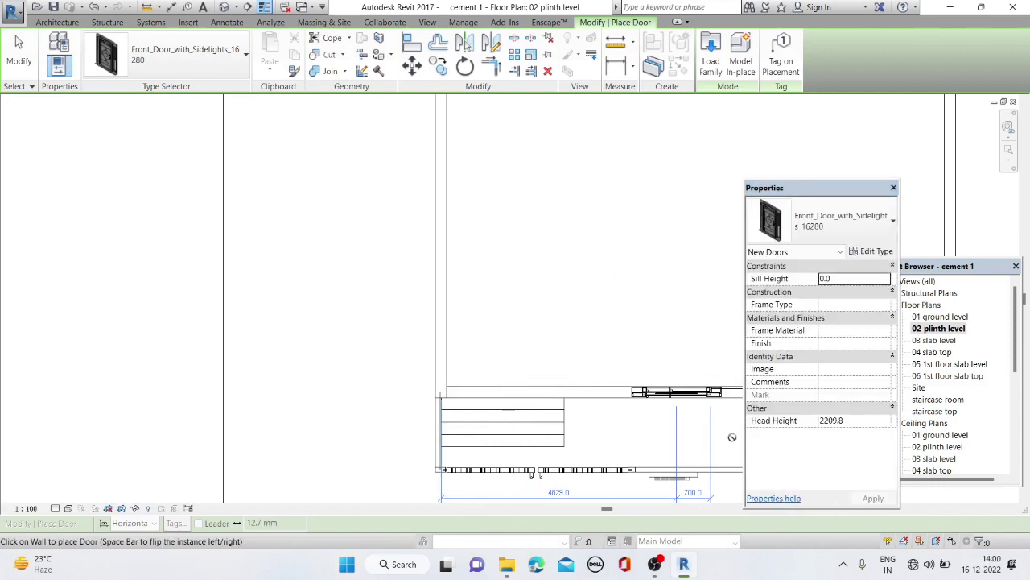
click(869, 252)
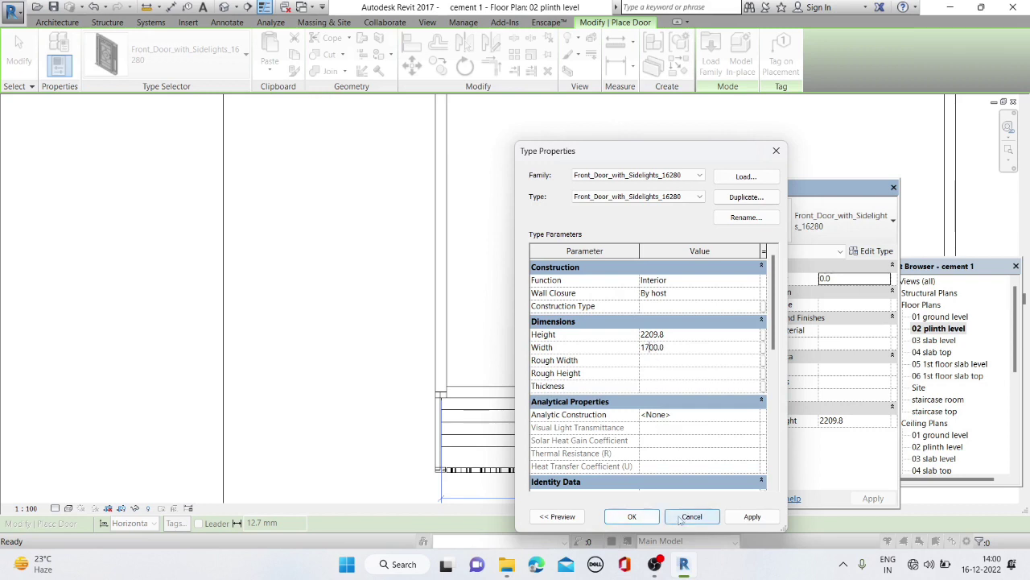
click(628, 516)
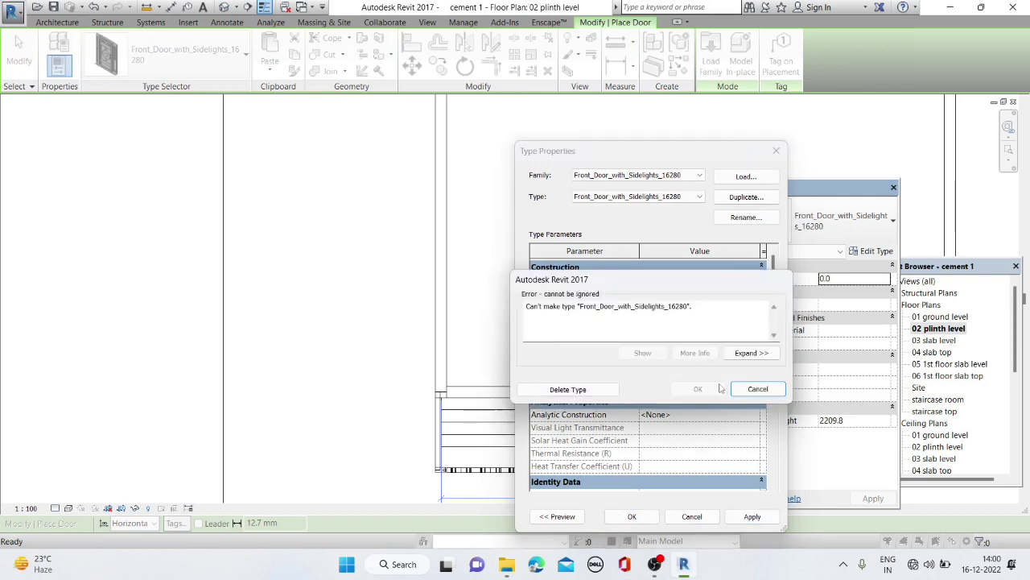
click(760, 392)
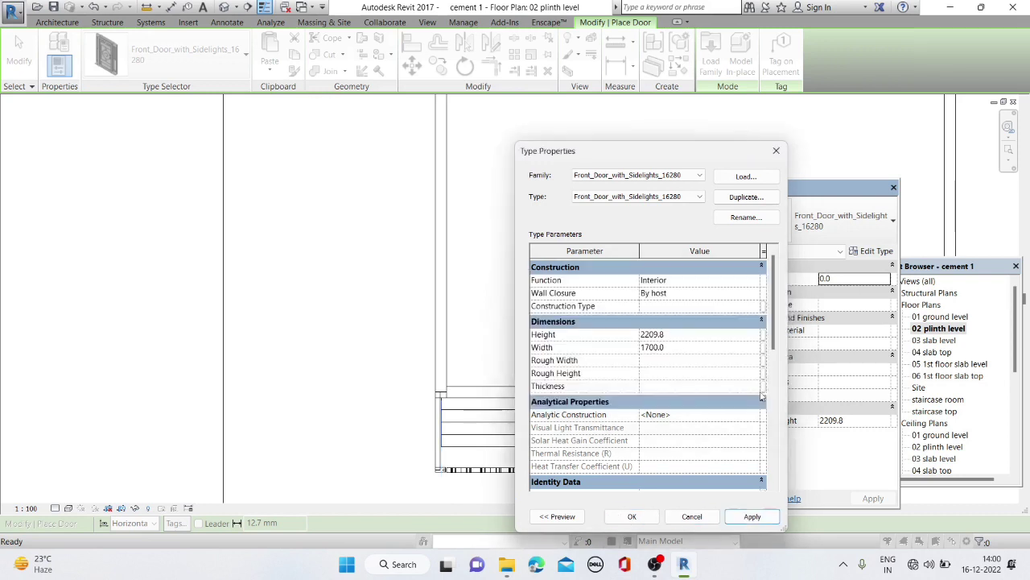
click(650, 514)
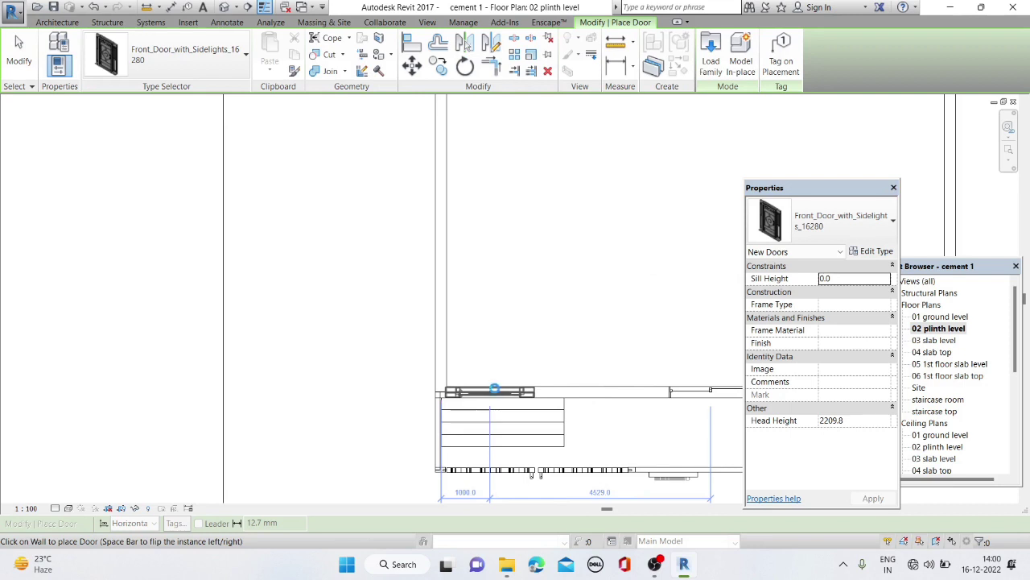
Switch to the 3D view, exit door placement and orbit to the entrance
click(224, 7)
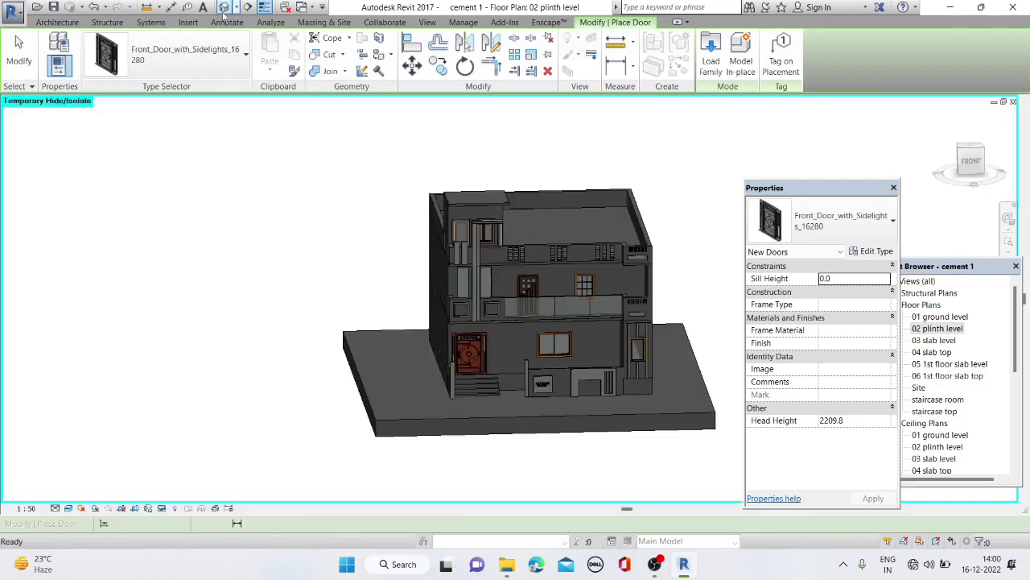
scroll(400, 249, up, 2)
scroll(436, 381, up, 2)
shift+middle_drag(435, 381, 292, 265)
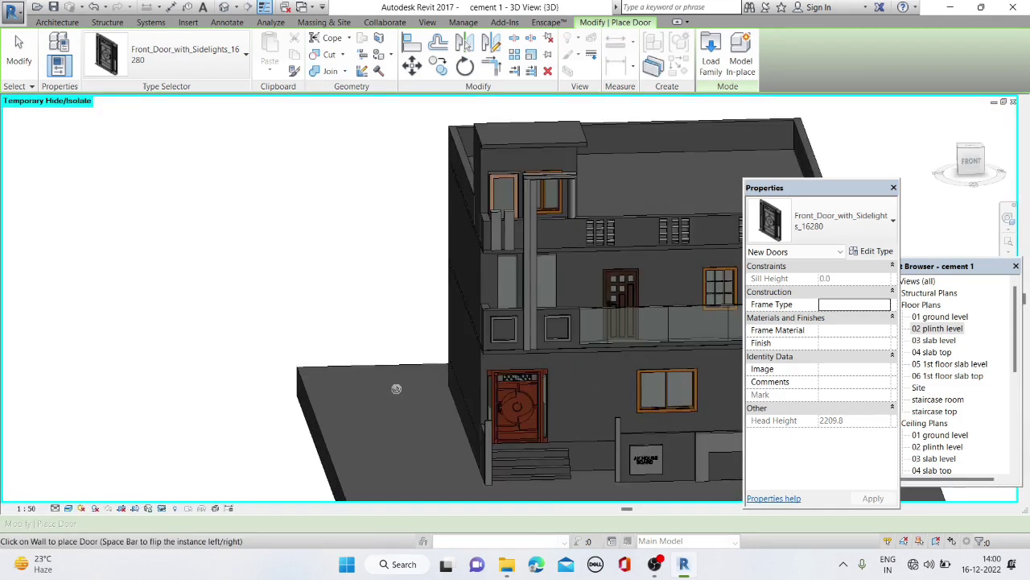
key(Escape)
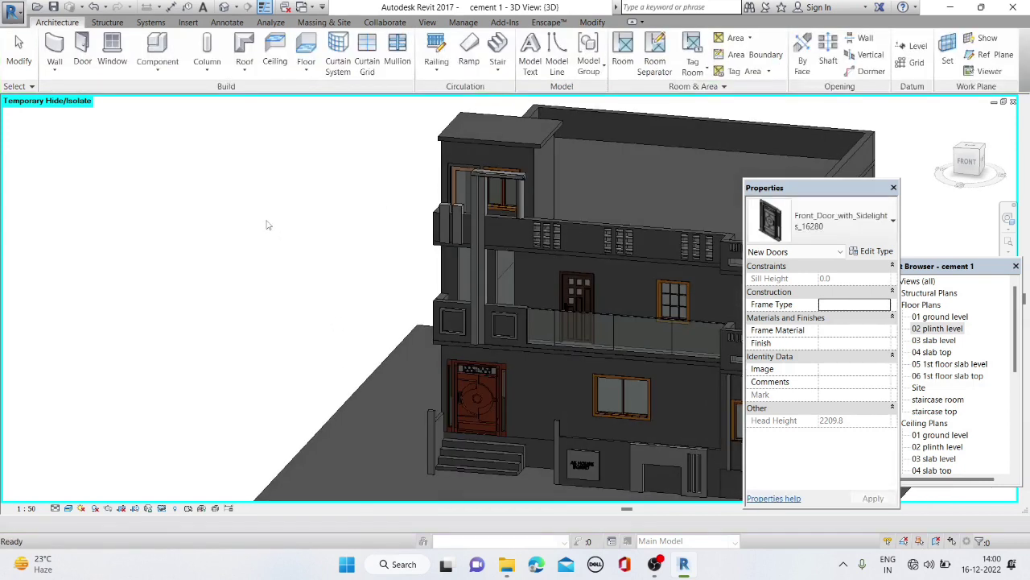
key(Escape)
shift+middle_drag(269, 223, 382, 330)
scroll(203, 464, down, 3)
Reset Temporary Hide/Isolate to show the whole house, orbit it, and move Properties left
click(162, 508)
click(241, 494)
mouse_move(362, 402)
shift+middle_down()
mouse_move(401, 376)
mouse_move(578, 332)
shift+middle_up()
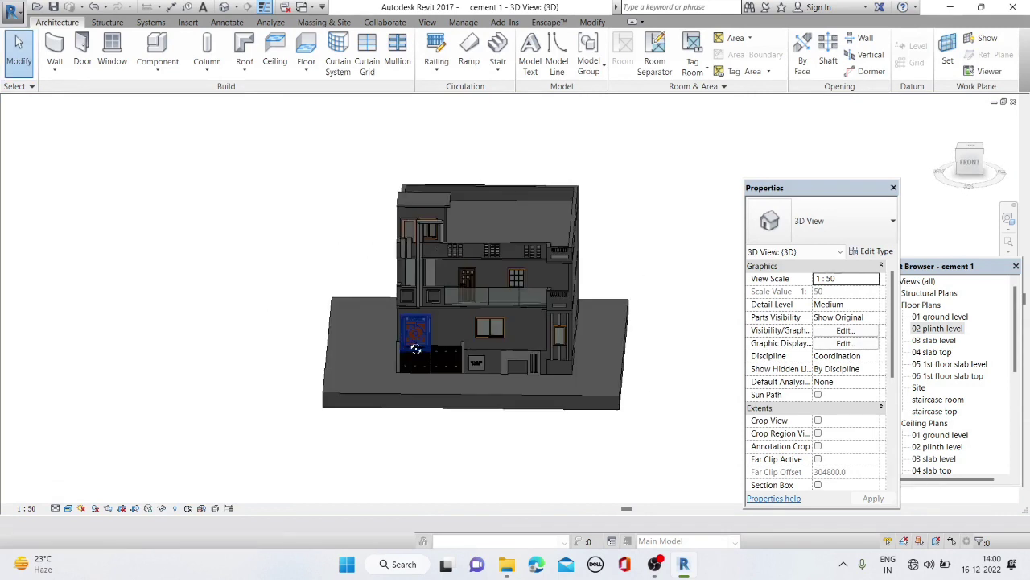
mouse_move(577, 398)
shift+middle_down()
mouse_move(525, 458)
mouse_move(523, 438)
mouse_move(581, 401)
shift+middle_up()
drag(797, 198, 151, 170)
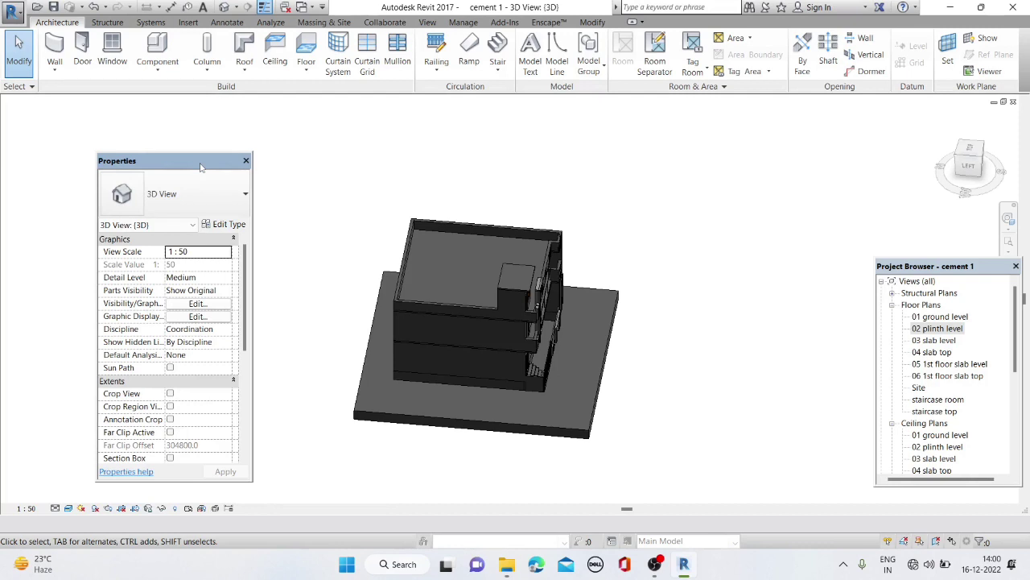
scroll(562, 460, up, 5)
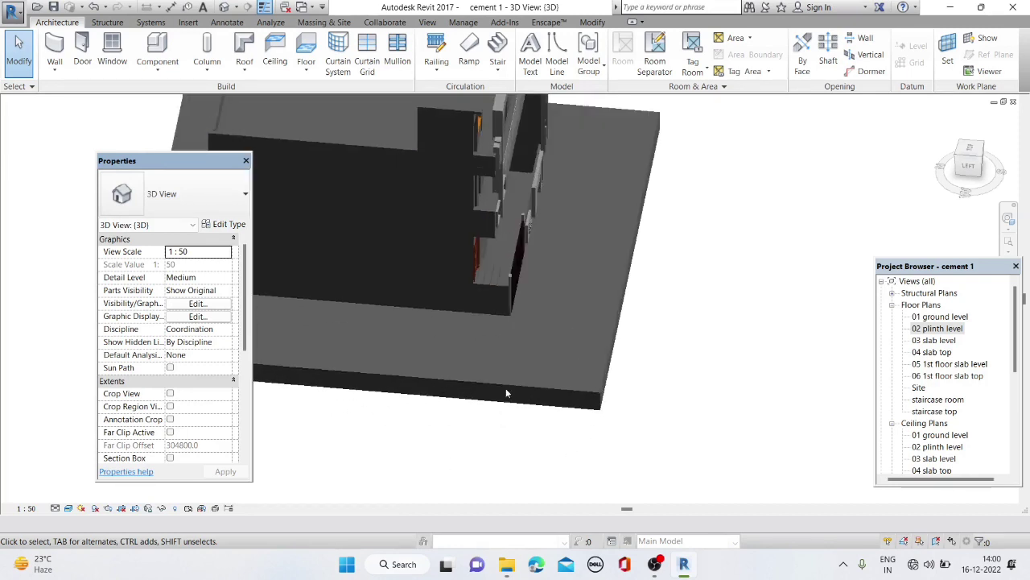
scroll(562, 461, down, 3)
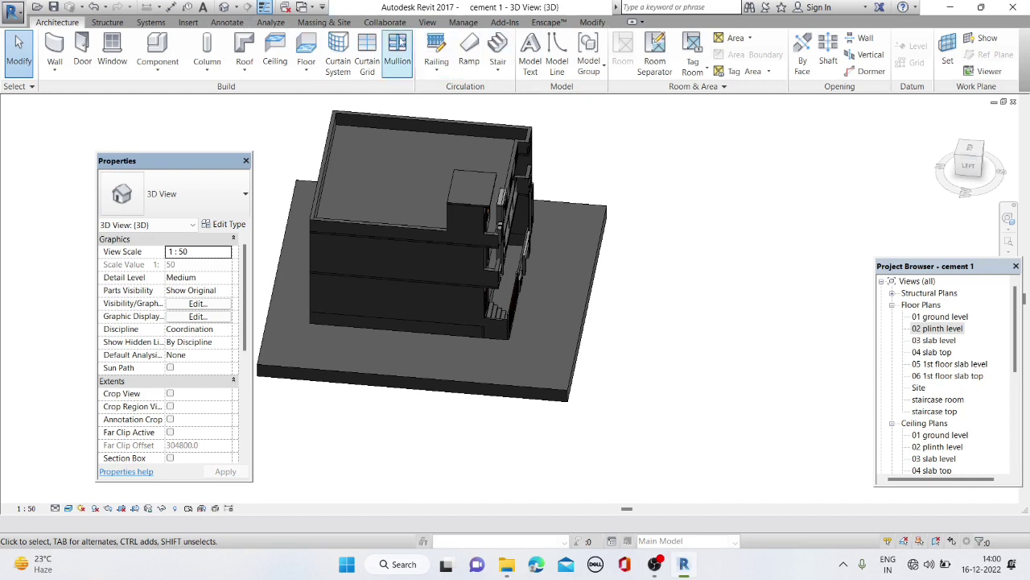
click(592, 22)
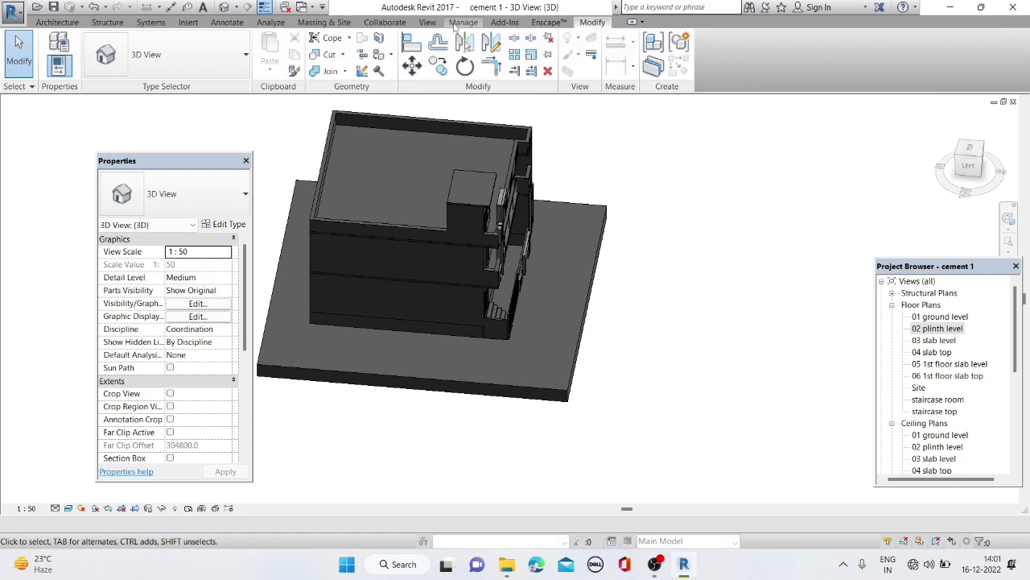
click(463, 22)
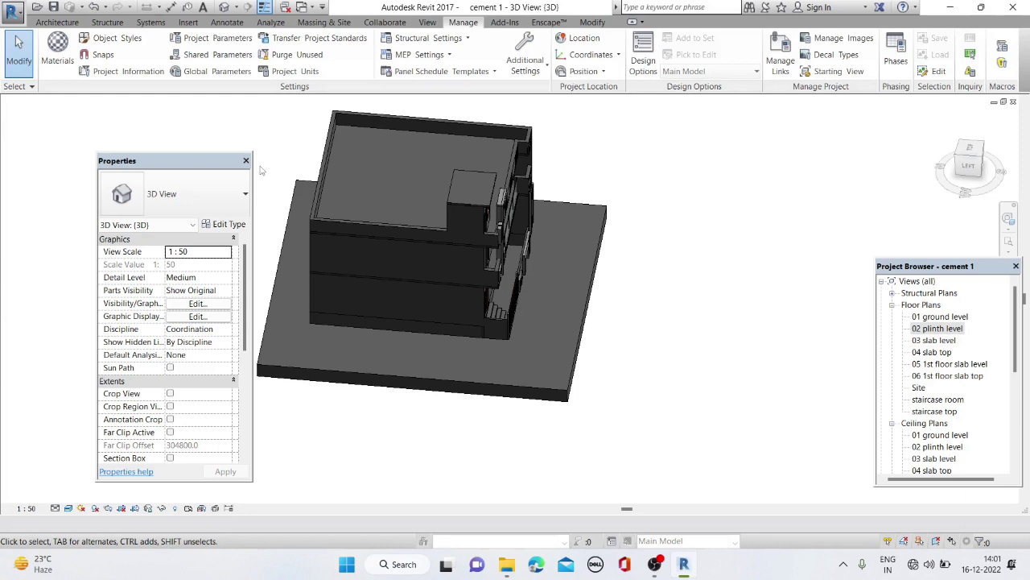
In the Material Browser, add a new blank project material and rename it GARDEN
click(44, 61)
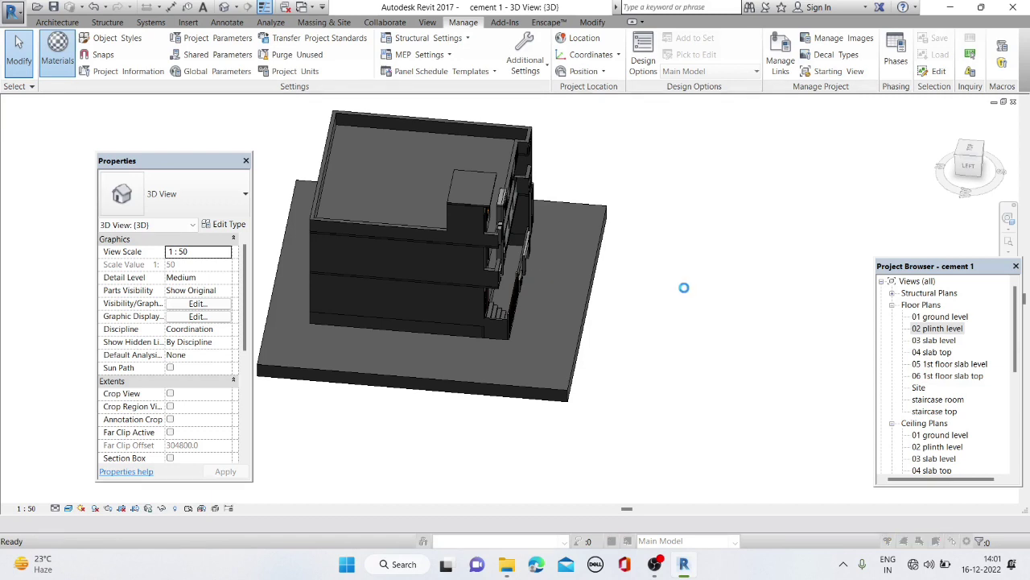
scroll(648, 338, down, 2)
scroll(636, 342, down, 1)
scroll(626, 343, down, 2)
scroll(626, 342, down, 4)
click(605, 449)
click(632, 466)
scroll(648, 345, down, 1)
right_click(629, 292)
click(642, 328)
text(GAR)
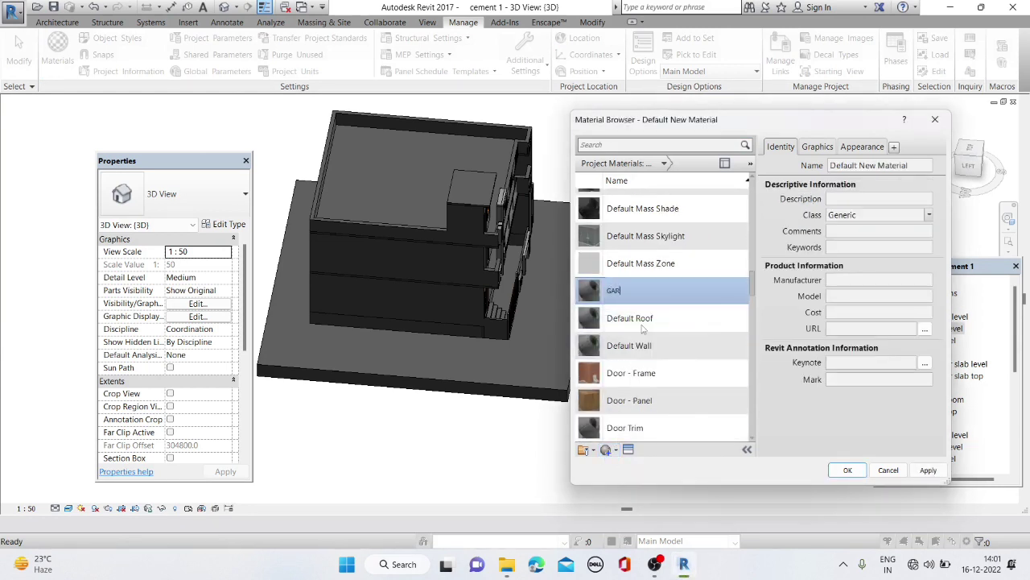
key(Return)
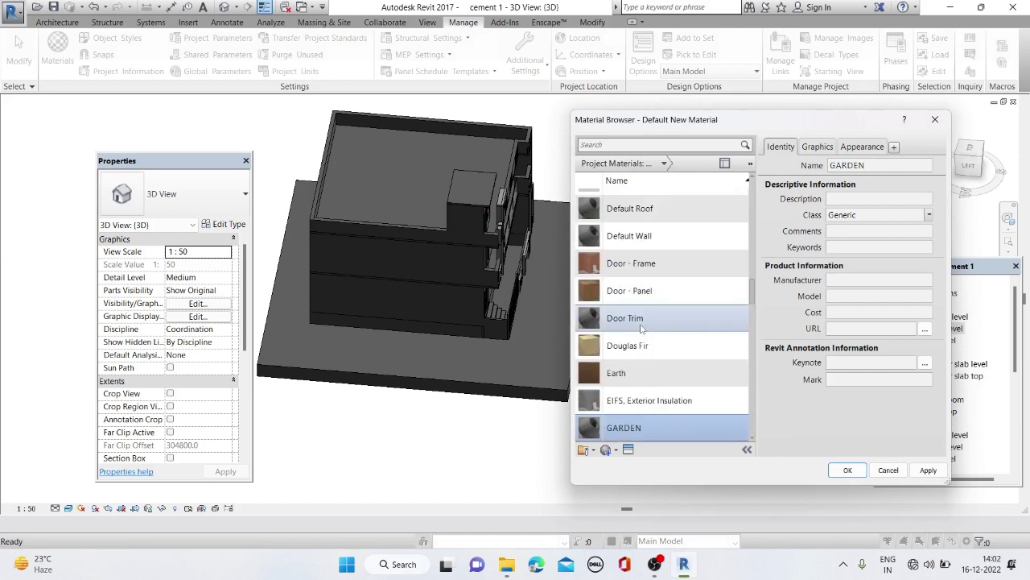
click(628, 449)
Replace GARDEN's appearance with Grass - Dark Rye from the Sitework appearance library
click(282, 253)
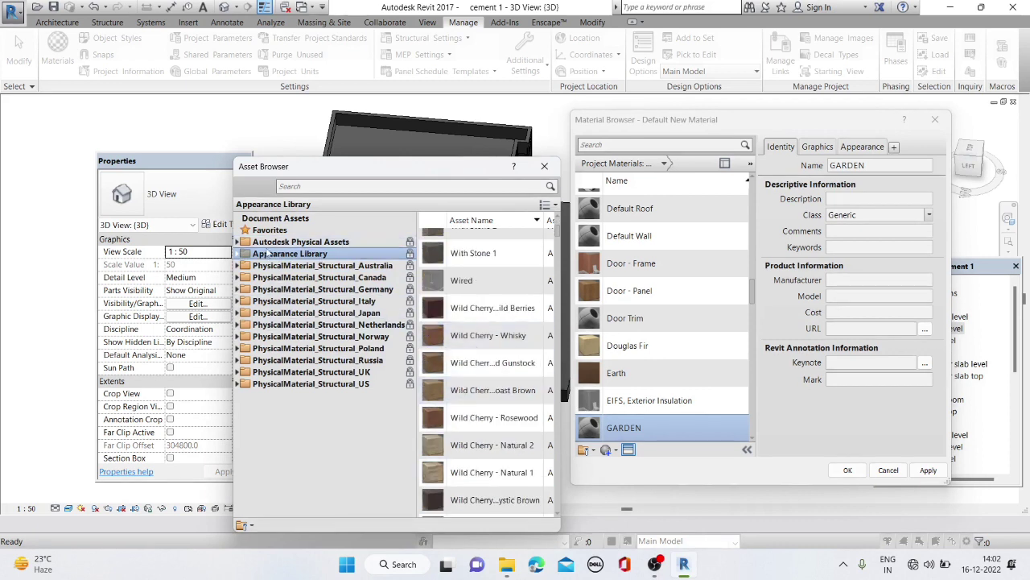
click(242, 254)
scroll(254, 259, down, 4)
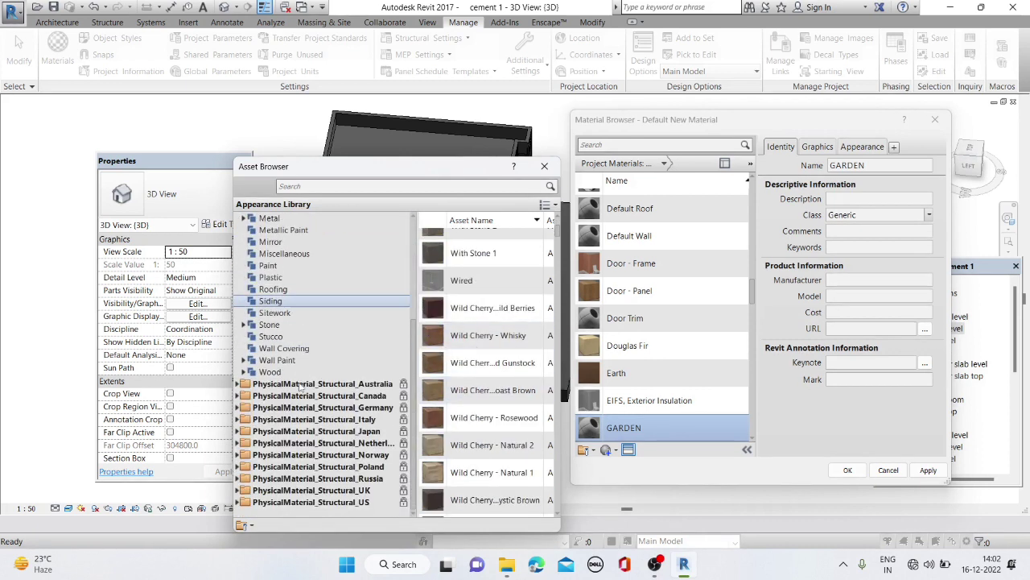
click(274, 312)
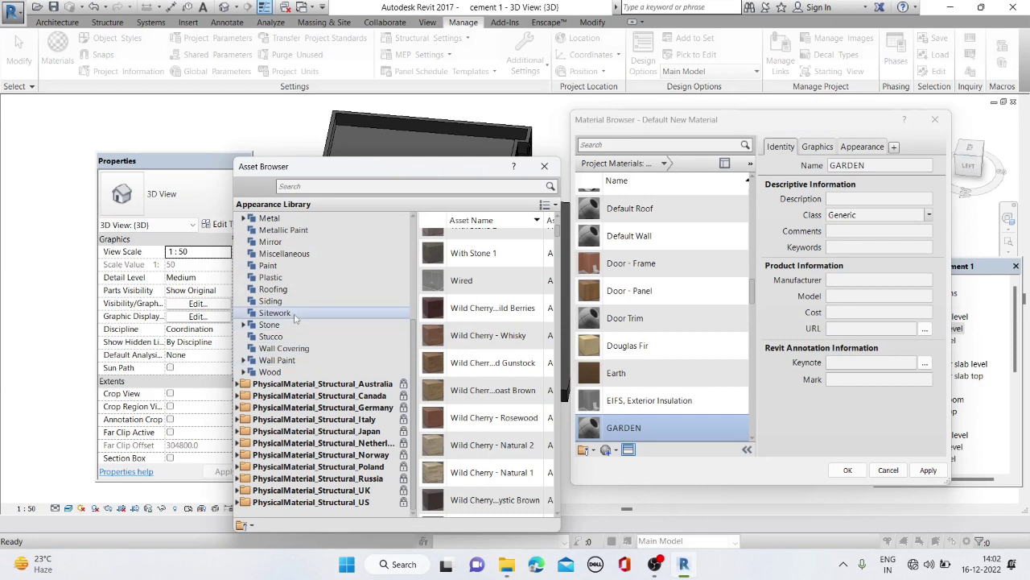
scroll(483, 362, down, 5)
scroll(479, 360, up, 1)
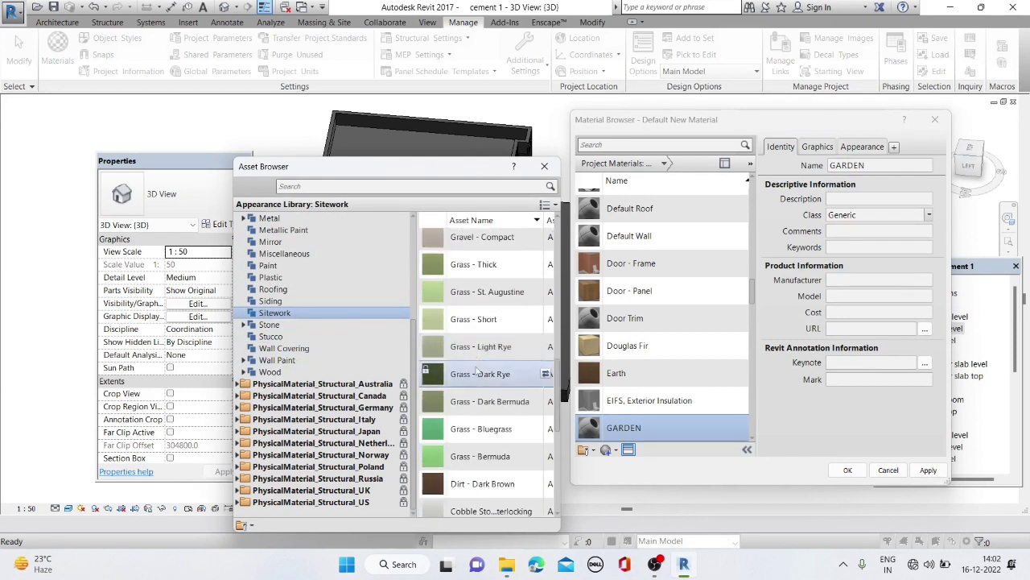
scroll(483, 355, down, 3)
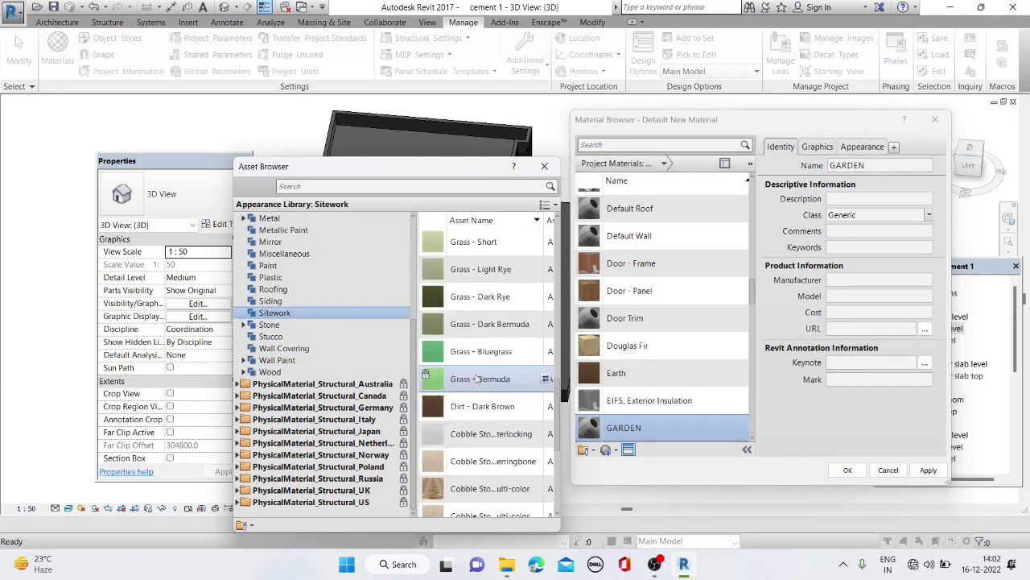
click(546, 297)
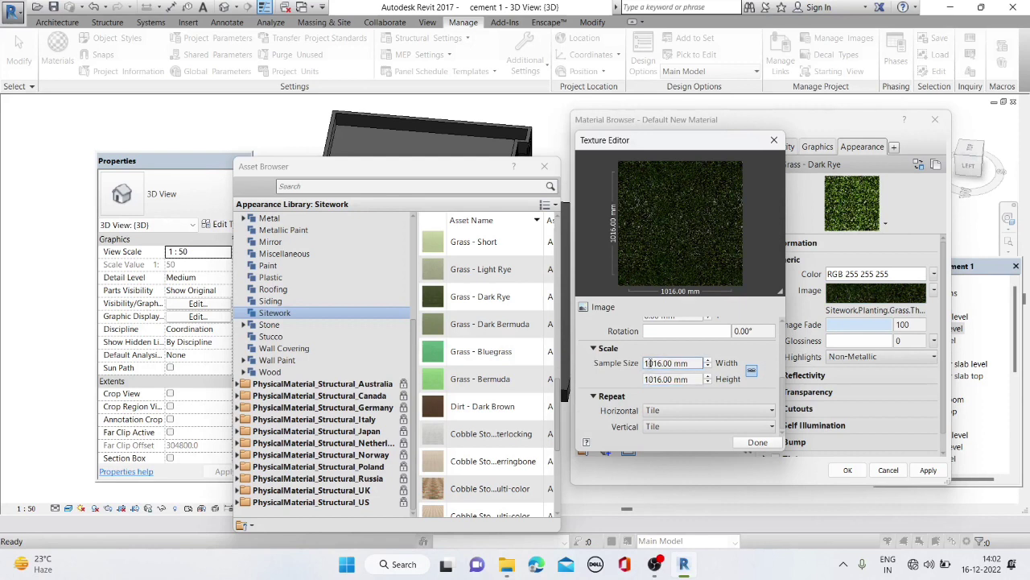
Enlarge the grass texture sample width and apply the GARDEN material changes
double_click(648, 363)
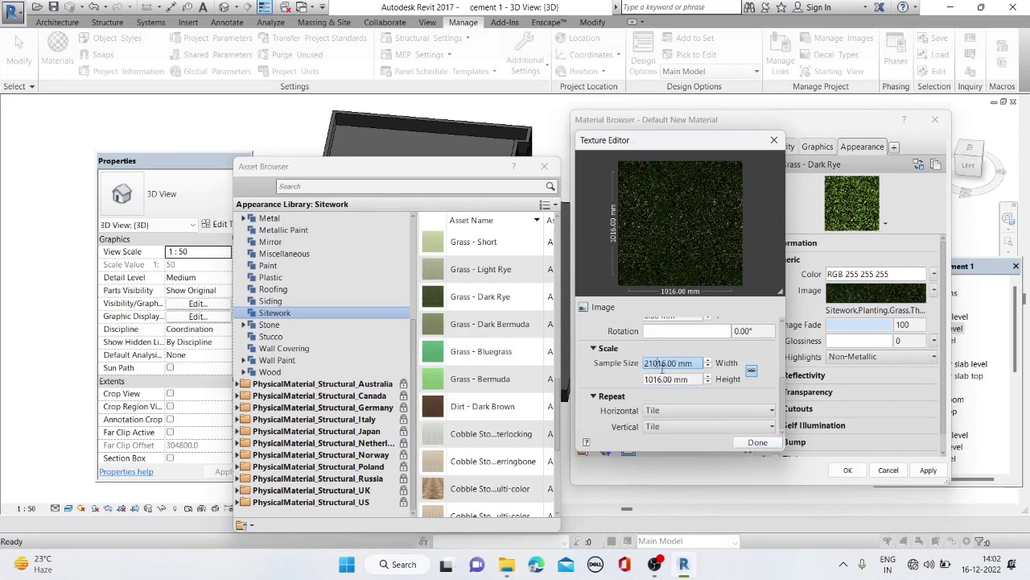
click(756, 442)
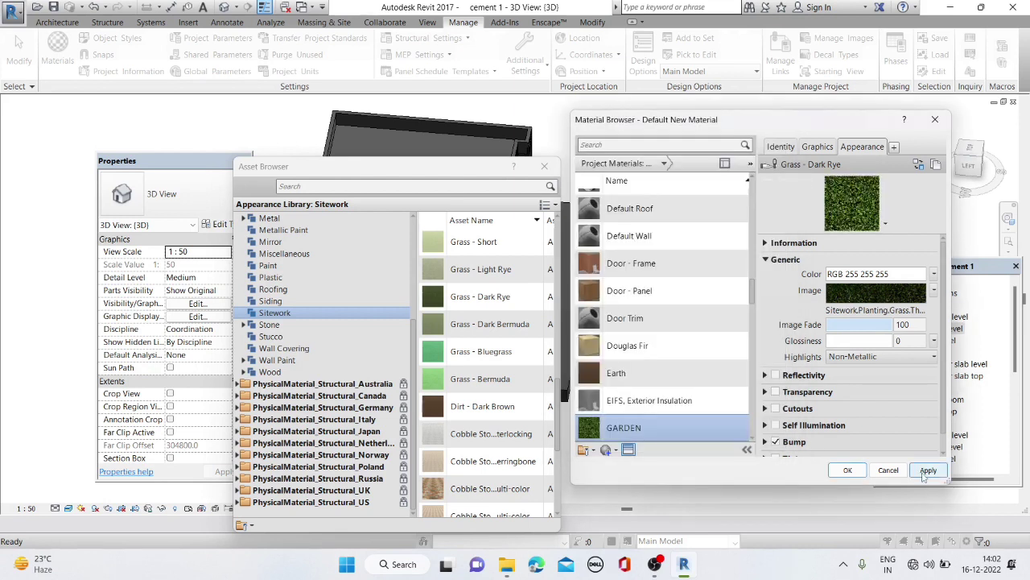
click(928, 470)
click(608, 450)
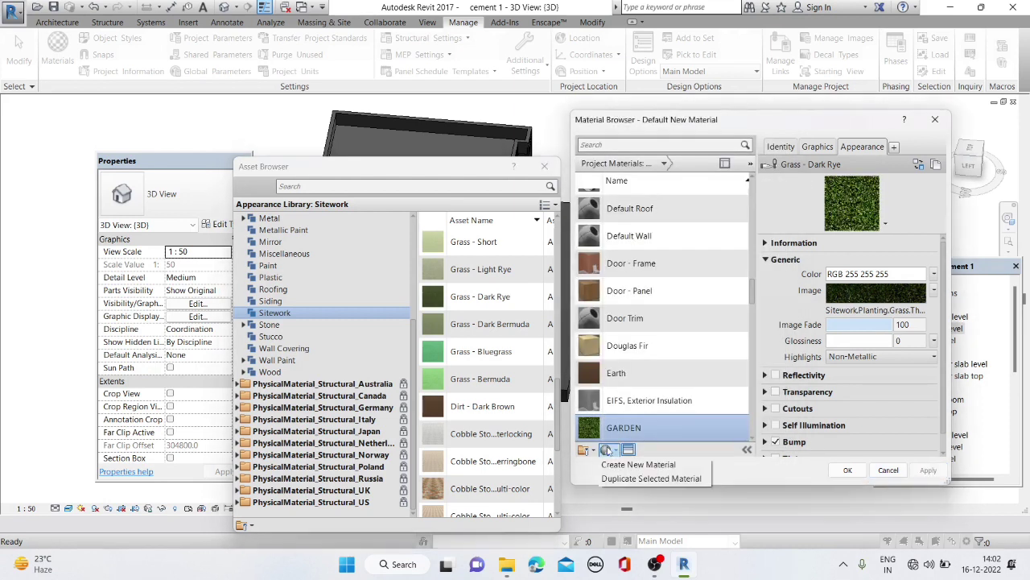
Create a material named 001 white with the White wall paint appearance and apply it
click(619, 462)
right_click(609, 314)
click(631, 358)
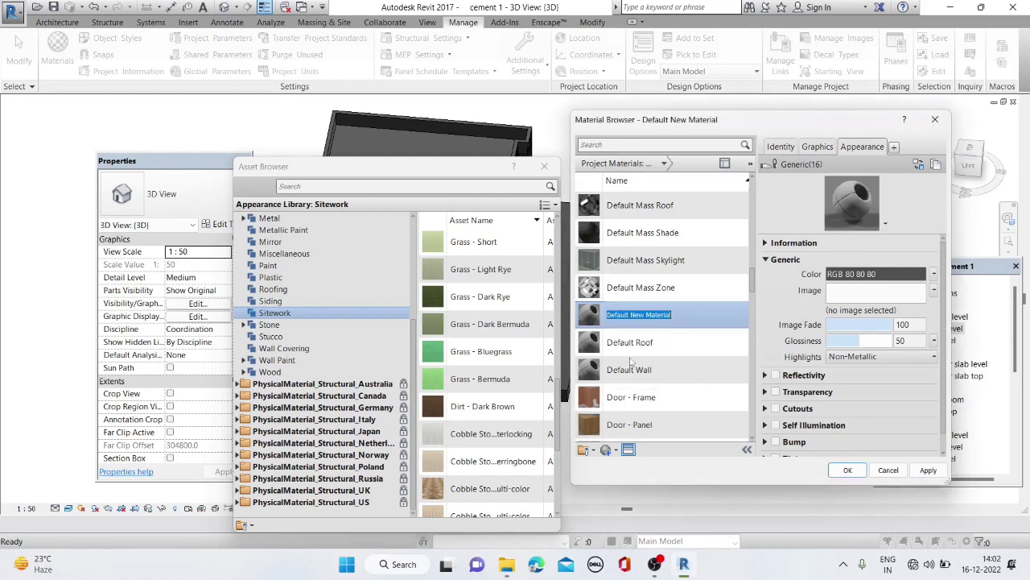
text(whit)
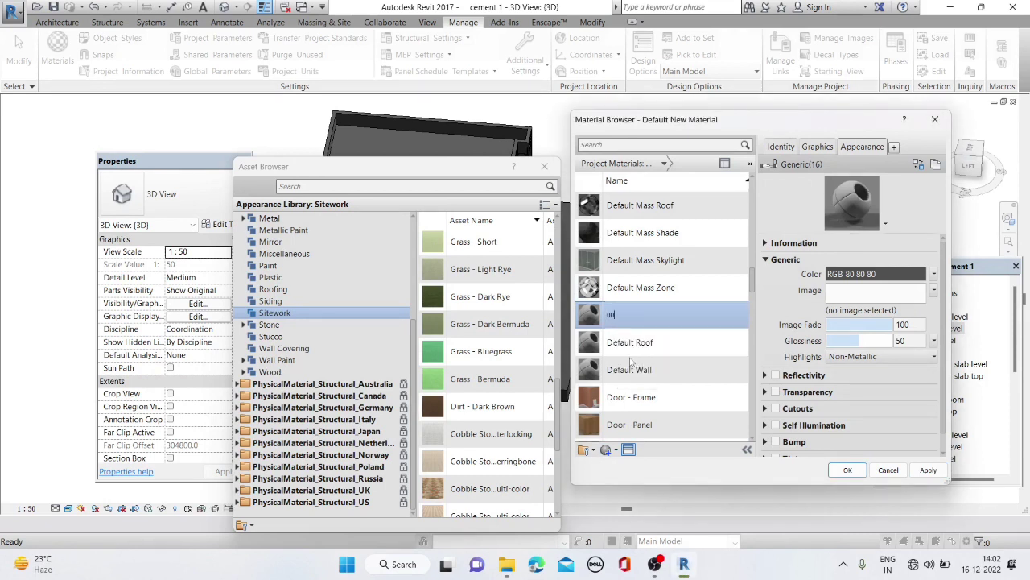
text(e)
key(Return)
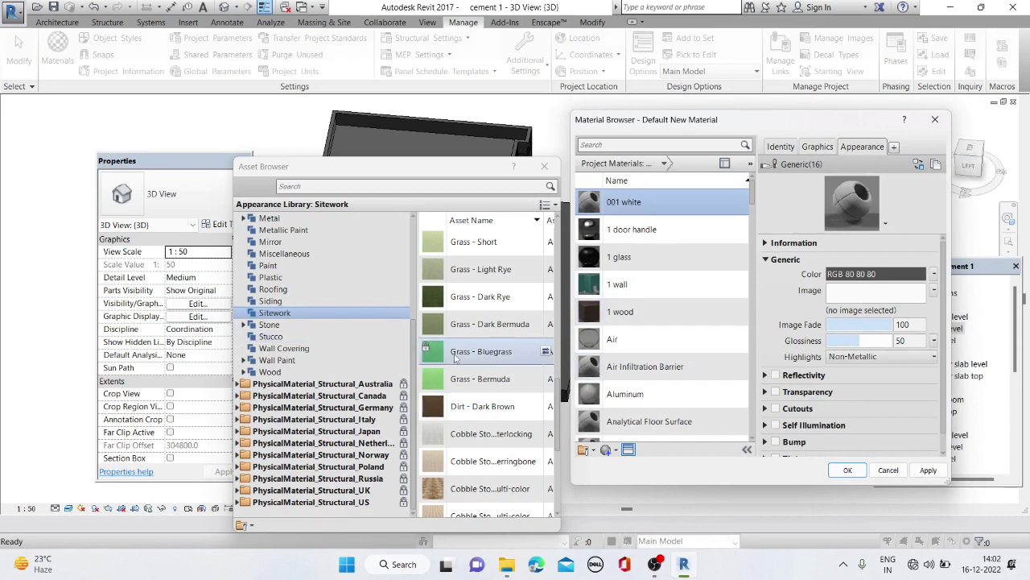
scroll(449, 339, up, 5)
scroll(451, 346, down, 3)
scroll(289, 338, up, 4)
scroll(286, 350, down, 4)
click(282, 360)
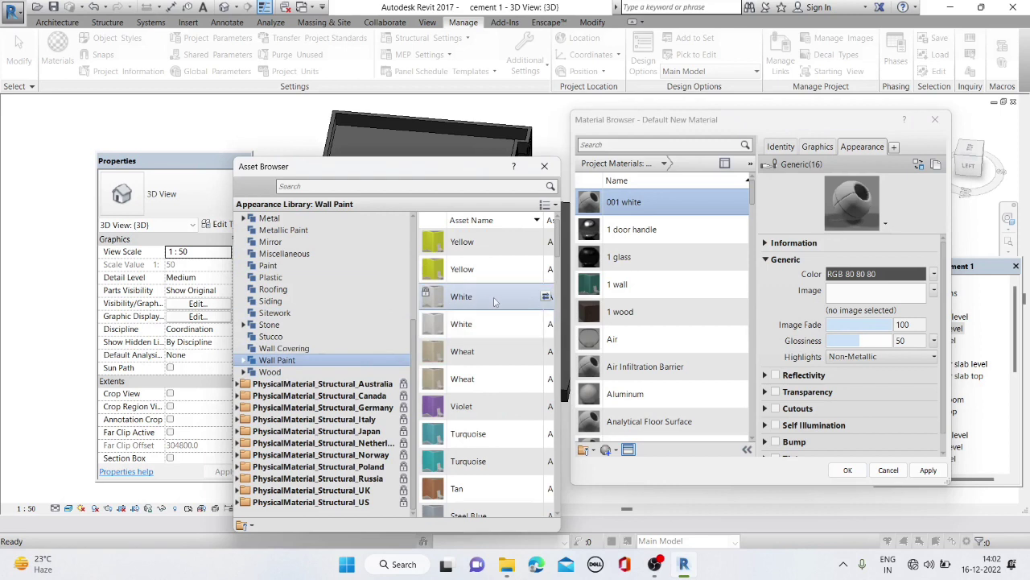
click(546, 324)
click(929, 469)
Create another new material and name it 002 colour
scroll(620, 412, down, 1)
click(584, 449)
click(635, 463)
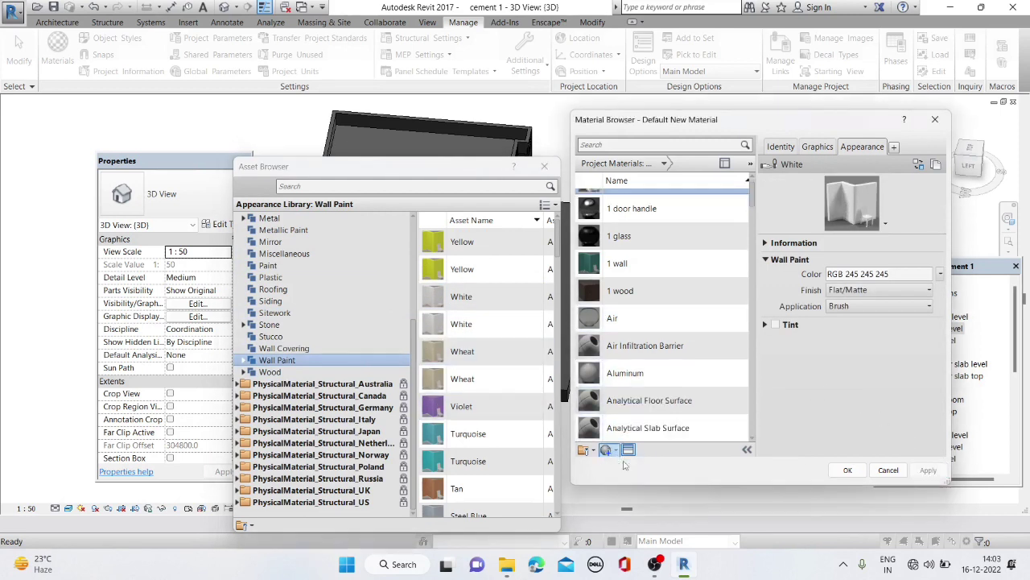
right_click(642, 292)
click(650, 321)
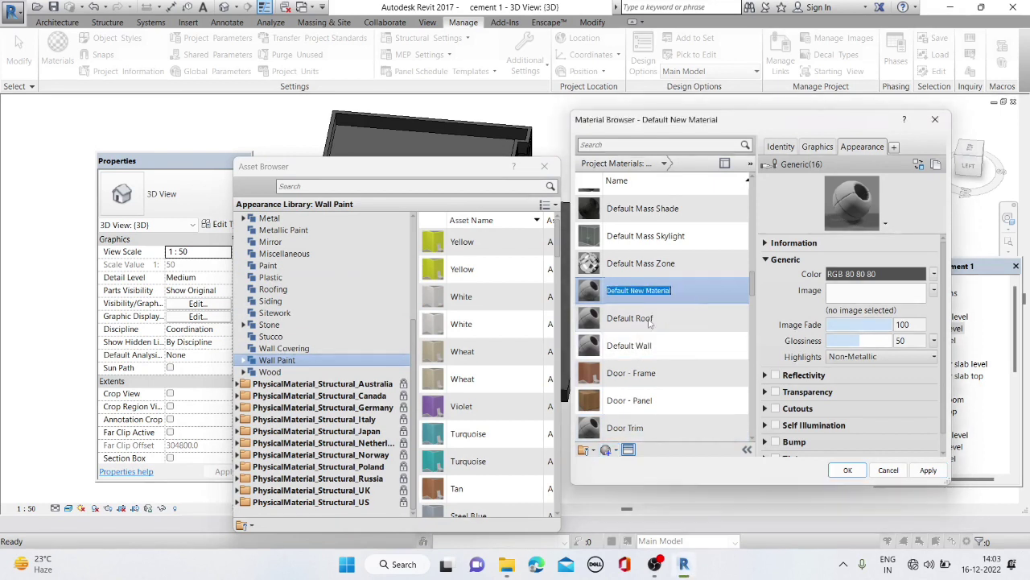
text(002 c)
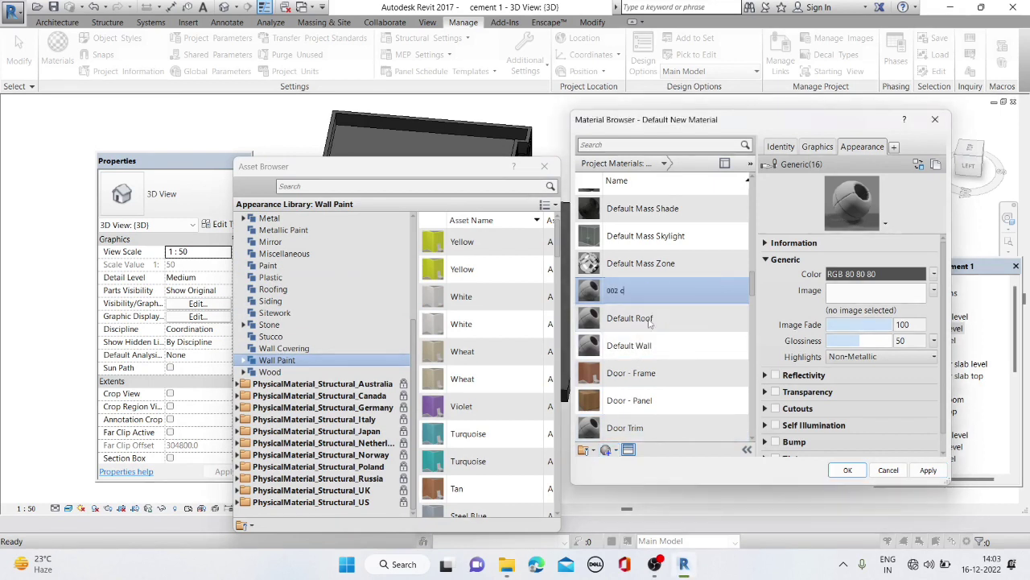
text(olour)
key(Return)
mouse_move(483, 352)
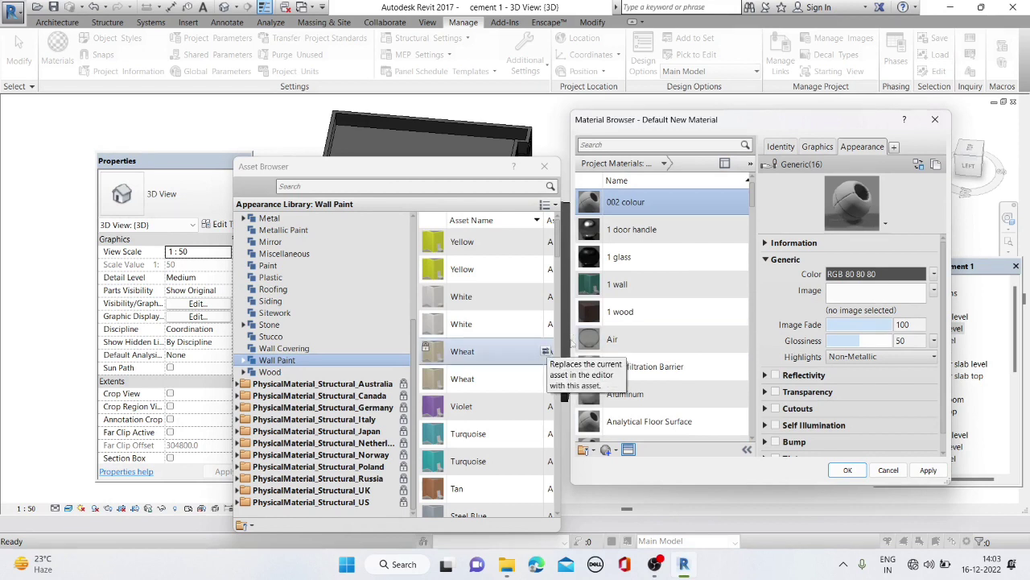
Give 002 colour Aquamarine wall paint darkened to RGB 20 65 62, and apply
scroll(483, 378, down, 3)
scroll(483, 382, down, 10)
scroll(480, 390, down, 8)
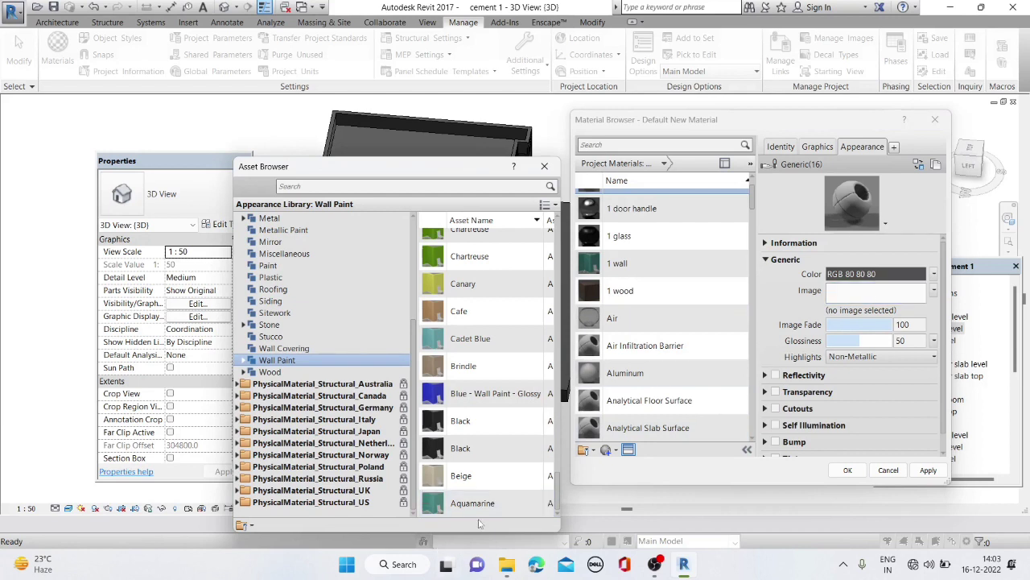
click(550, 502)
click(853, 275)
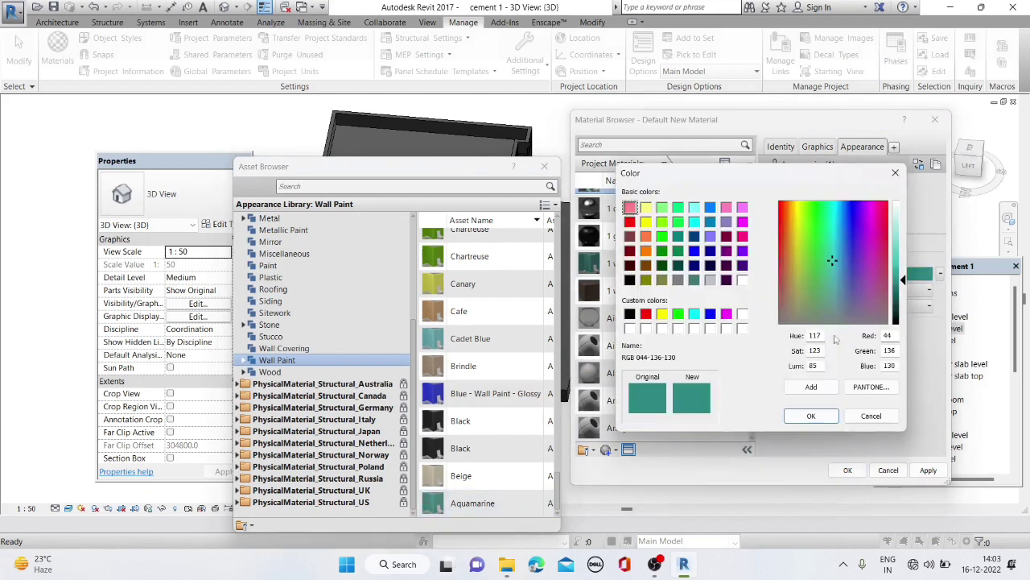
drag(903, 280, 901, 310)
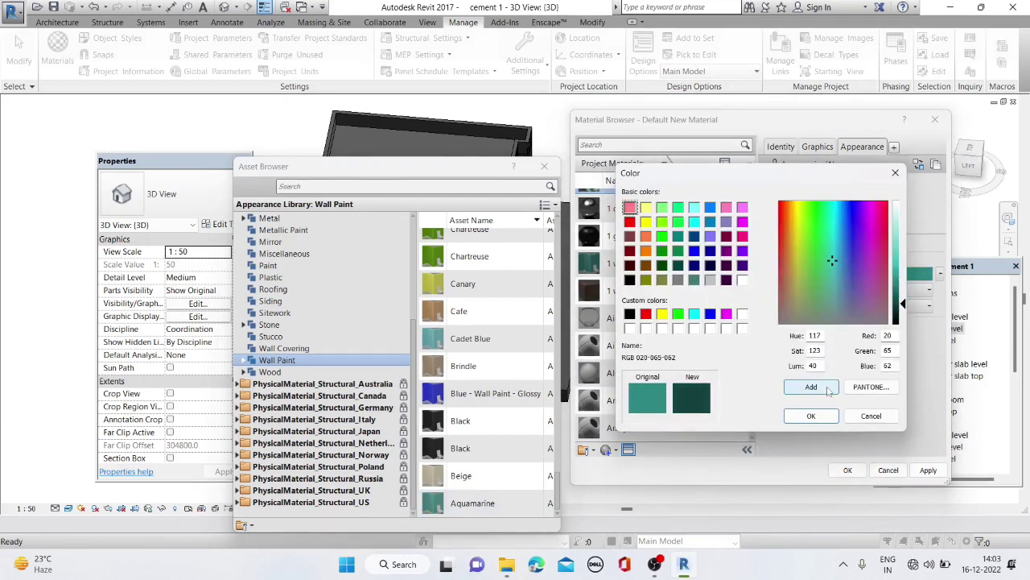
click(810, 415)
click(928, 469)
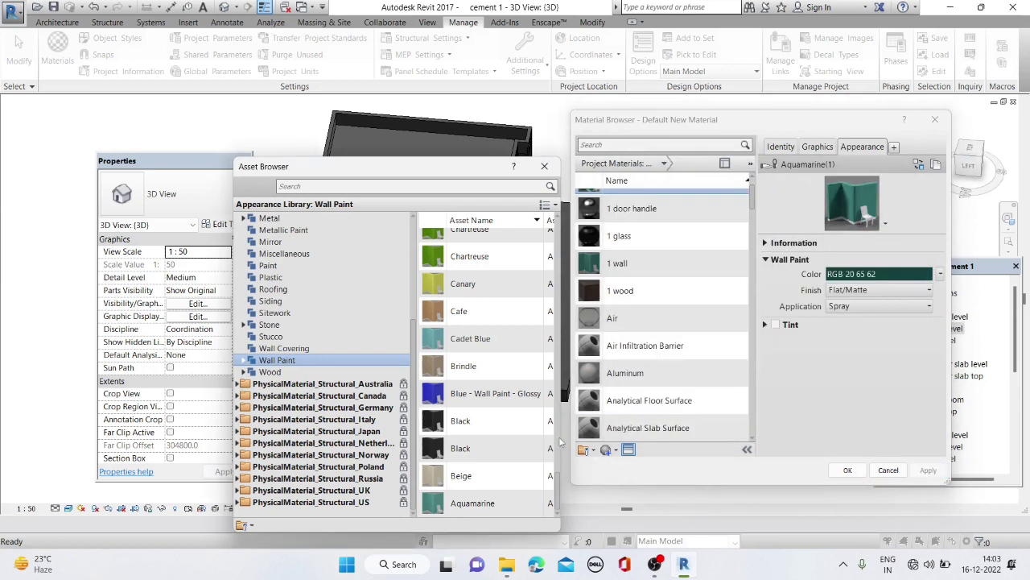
click(615, 450)
Delete an unwanted extra material and create a 003 coloue material with Brindle wall paint
click(640, 466)
right_click(638, 313)
click(667, 357)
click(616, 450)
click(639, 465)
click(636, 360)
text(003 colo)
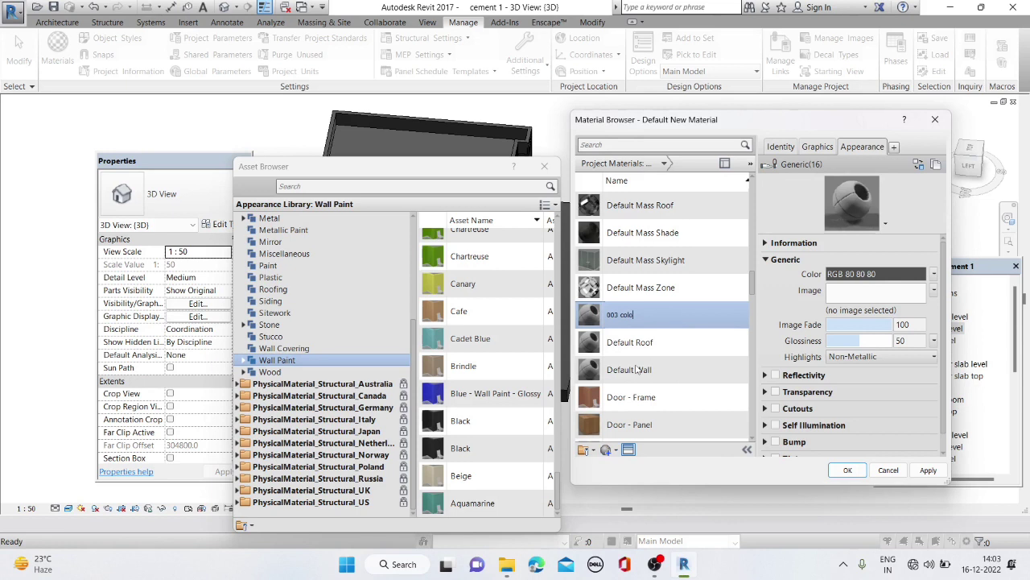
text(ue)
key(Return)
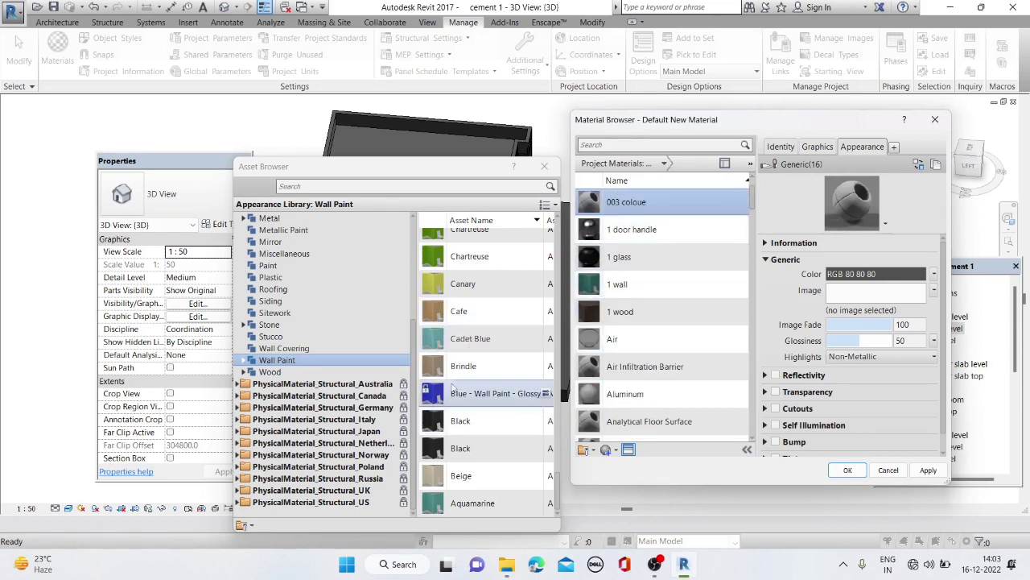
click(545, 367)
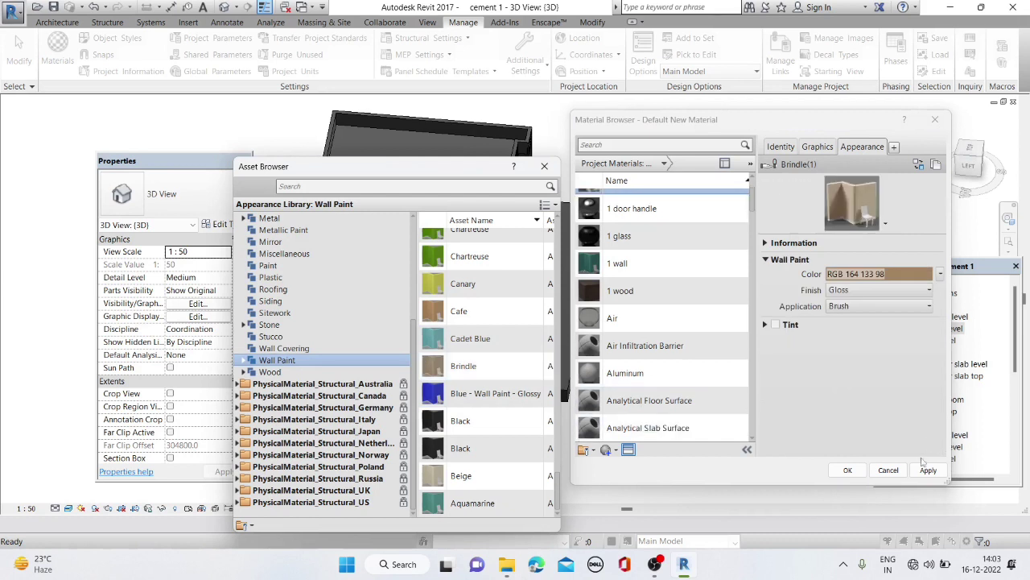
Create another new material and name it 004 colour
click(607, 449)
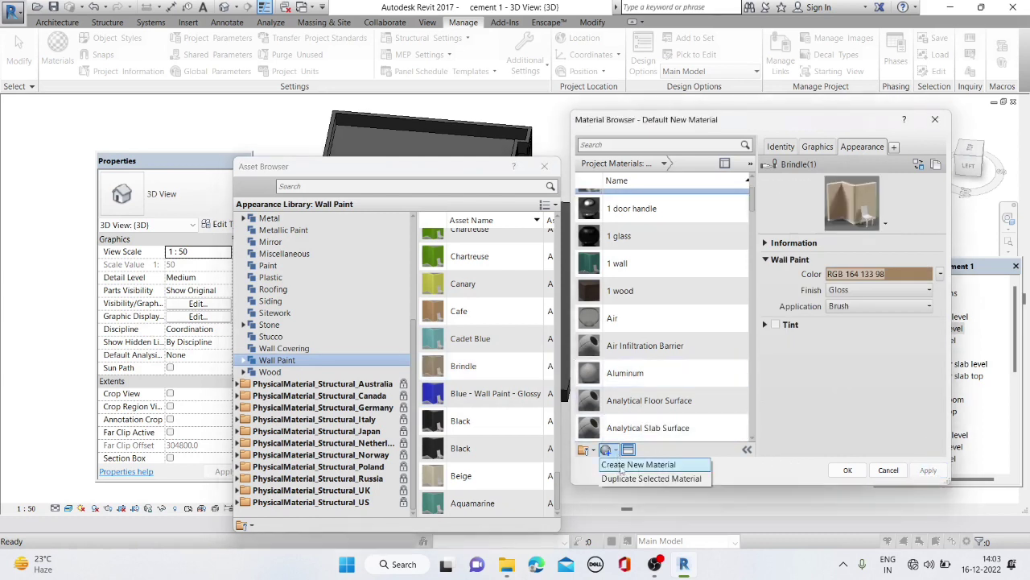
click(636, 464)
right_click(628, 314)
click(642, 345)
text(004 colou)
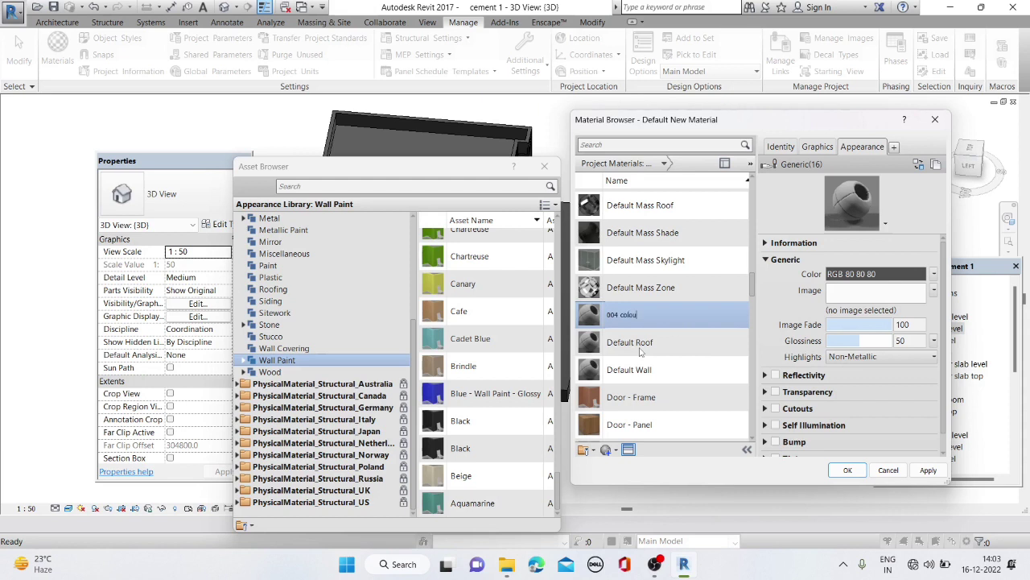
text(r)
key(Return)
Give 004 colour the Cocobolo wood appearance from the Wood library and apply it
scroll(505, 338, up, 4)
scroll(288, 314, up, 2)
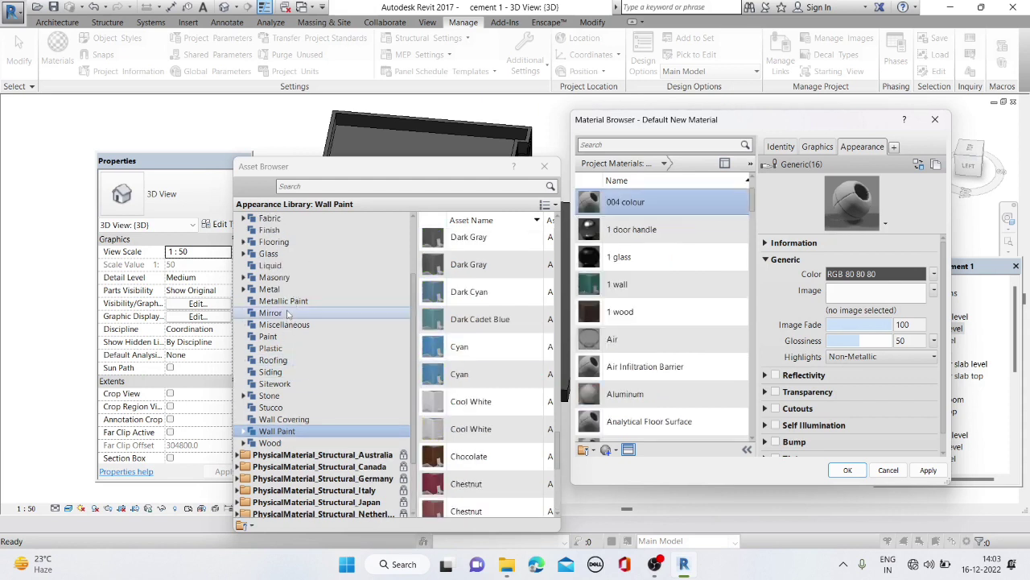
scroll(287, 322, up, 1)
scroll(282, 354, down, 1)
click(270, 443)
scroll(455, 333, down, 5)
scroll(459, 322, down, 3)
scroll(471, 306, down, 5)
scroll(483, 282, down, 5)
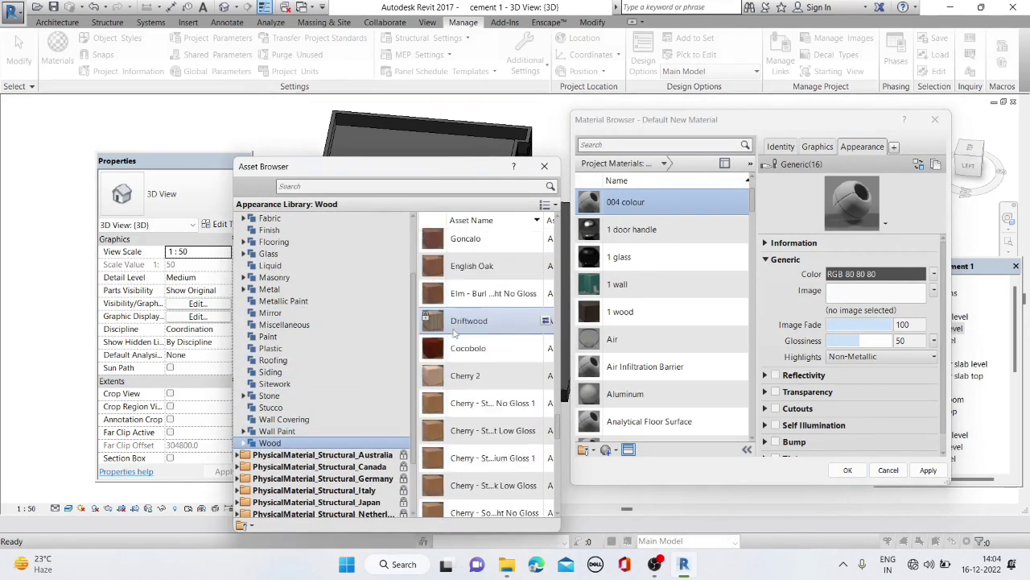
scroll(500, 255, down, 2)
click(546, 270)
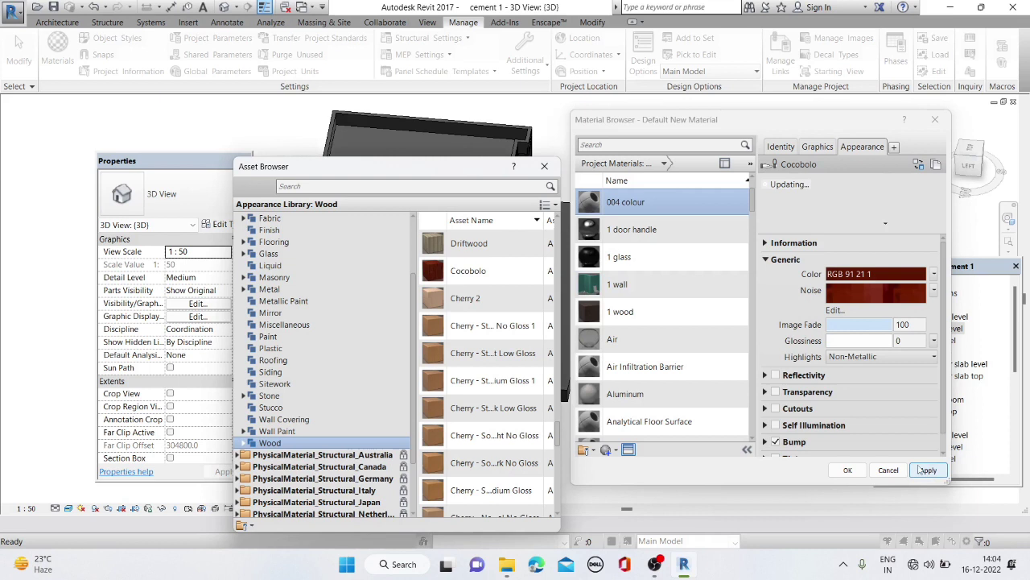
click(926, 469)
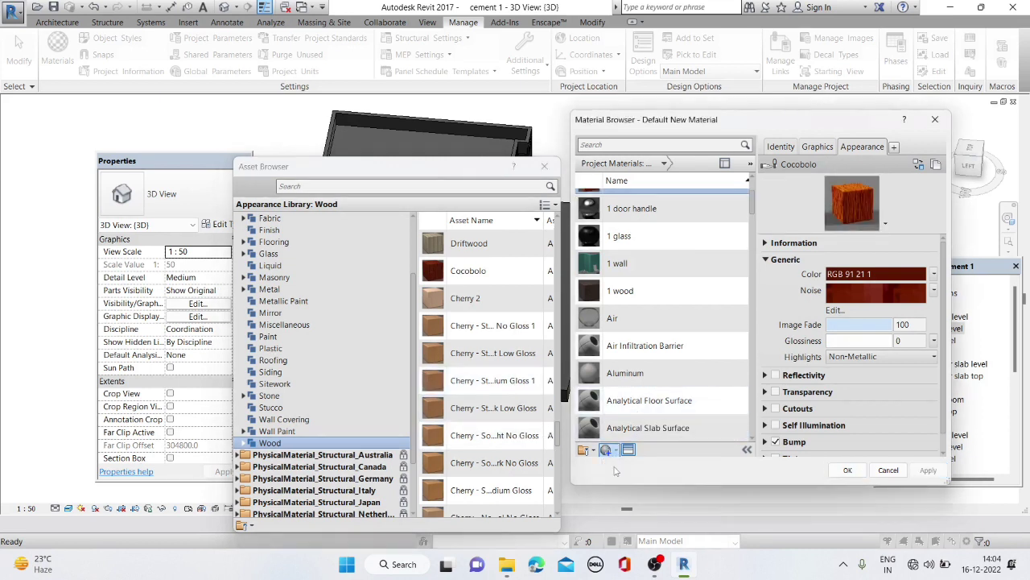
Name the new material 005 colour and browse the Wall Paint appearance assets
right_click(625, 313)
click(652, 350)
text(005 colou)
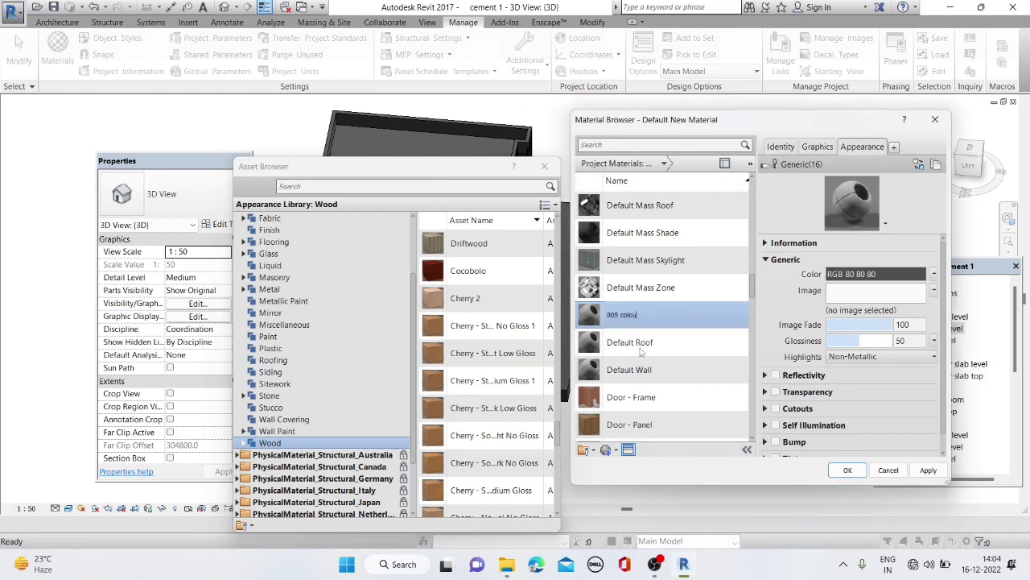
text(r)
key(Return)
scroll(482, 325, up, 3)
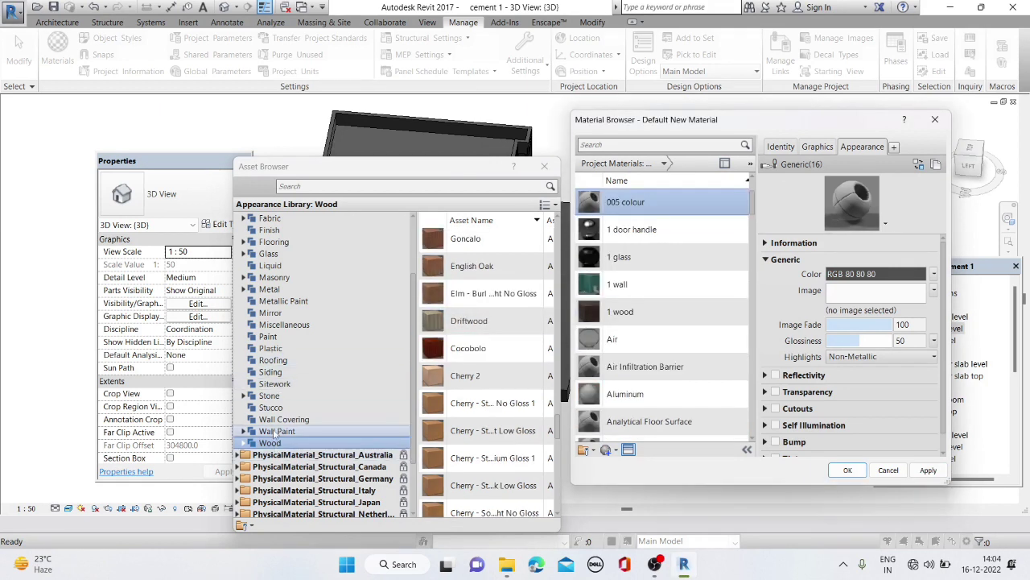
click(274, 431)
scroll(501, 356, down, 5)
scroll(501, 356, down, 5)
scroll(501, 356, down, 5)
scroll(500, 355, down, 5)
scroll(500, 355, down, 5)
scroll(500, 355, down, 5)
scroll(500, 354, down, 5)
scroll(499, 357, up, 5)
scroll(499, 356, up, 5)
scroll(499, 356, up, 5)
scroll(499, 356, up, 5)
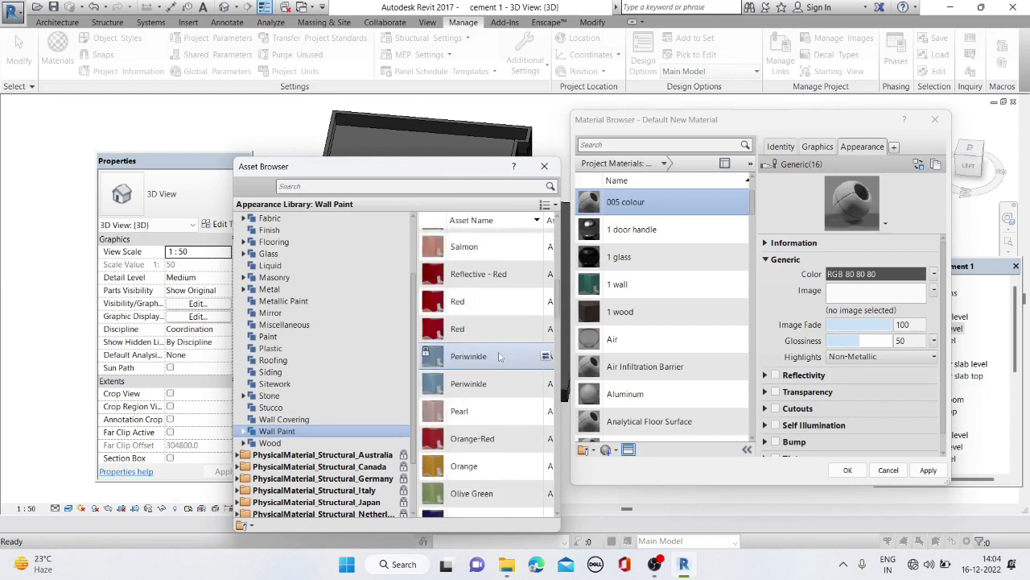
scroll(499, 357, up, 5)
Close the Asset Browser and Material Browser and orbit the 3D house view
click(544, 166)
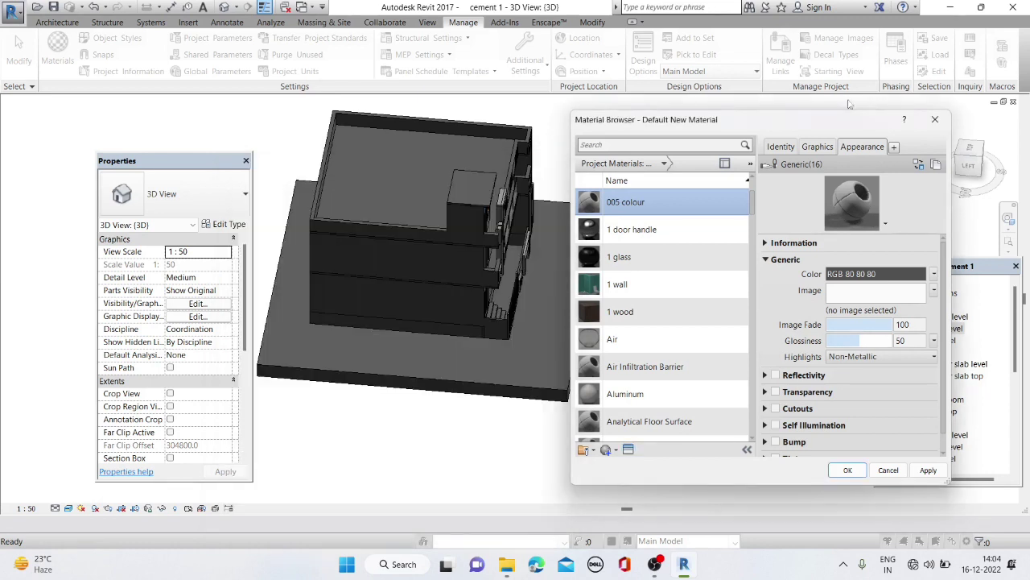
click(934, 119)
mouse_move(346, 281)
shift+middle_down()
mouse_move(419, 352)
mouse_move(483, 306)
shift+middle_up()
scroll(420, 353, up, 5)
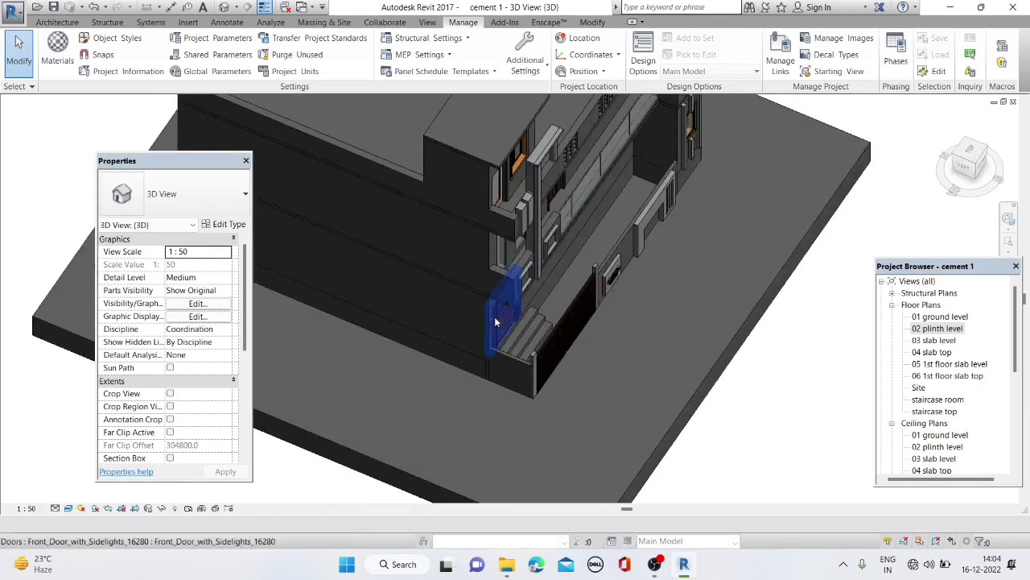
Paint the ground slab around the house with GARDEN, found by searching 'gar', then clear the search
click(596, 23)
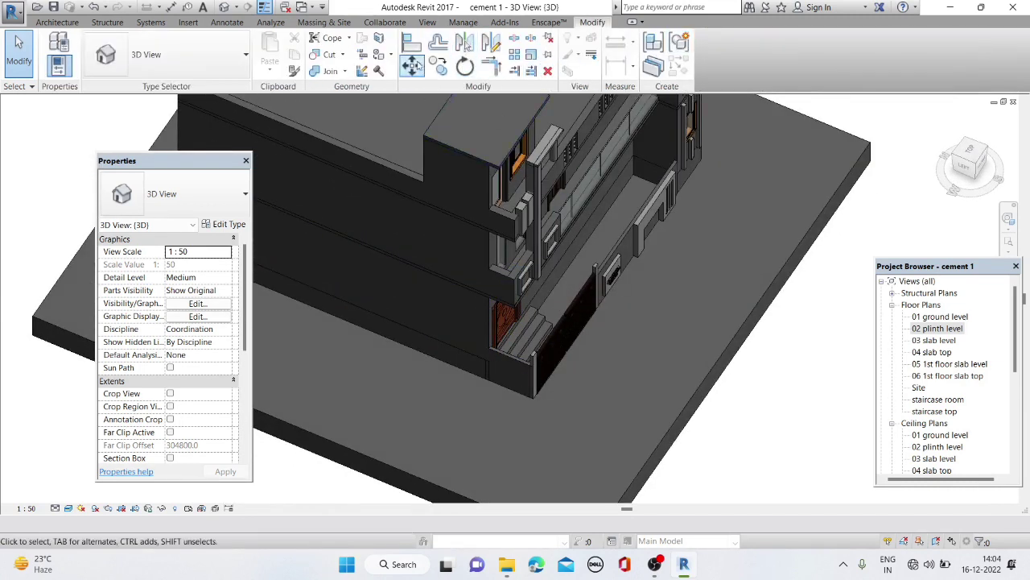
click(391, 54)
click(394, 81)
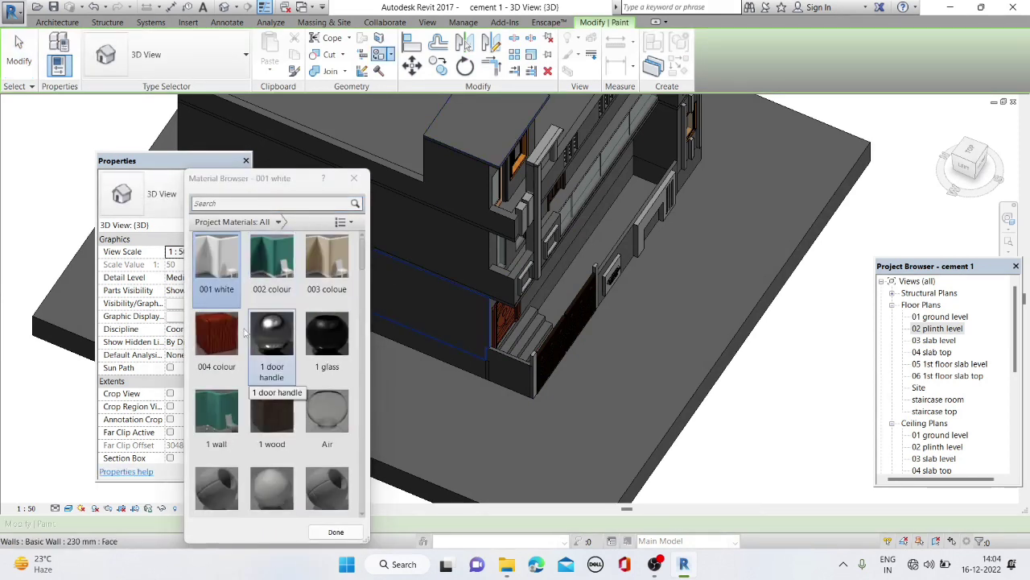
click(238, 203)
text(gar)
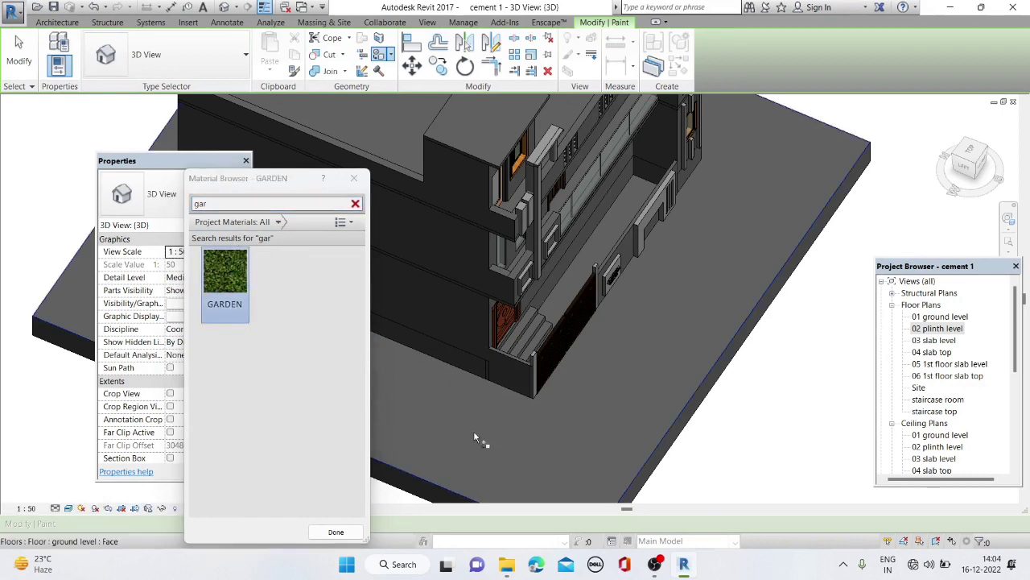
click(475, 439)
mouse_move(474, 438)
shift+middle_down()
mouse_move(632, 386)
mouse_move(468, 489)
mouse_move(518, 352)
mouse_move(517, 414)
shift+middle_up()
mouse_move(573, 395)
shift+middle_down()
mouse_move(539, 402)
mouse_move(453, 341)
mouse_move(517, 368)
mouse_move(456, 345)
mouse_move(681, 343)
mouse_move(684, 379)
mouse_move(533, 346)
mouse_move(545, 343)
mouse_move(604, 411)
shift+middle_up()
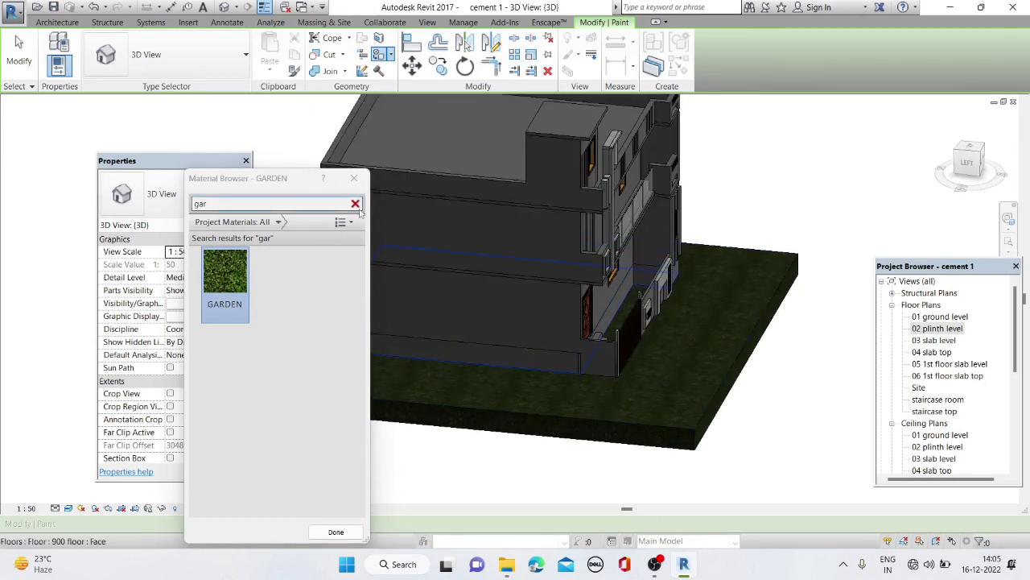
click(355, 204)
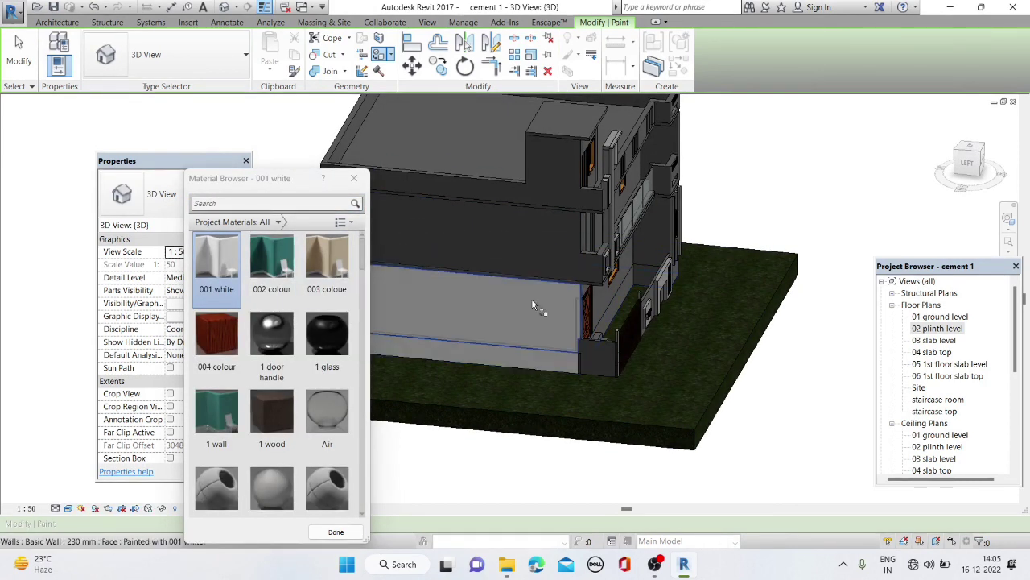
Orbit to the front of the house and paint the roof soffit with 001 white
mouse_move(587, 351)
shift+middle_down()
mouse_move(582, 326)
mouse_move(553, 298)
mouse_move(697, 332)
mouse_move(674, 303)
mouse_move(669, 326)
shift+middle_up()
scroll(670, 326, up, 2)
shift+middle_drag(642, 291, 605, 318)
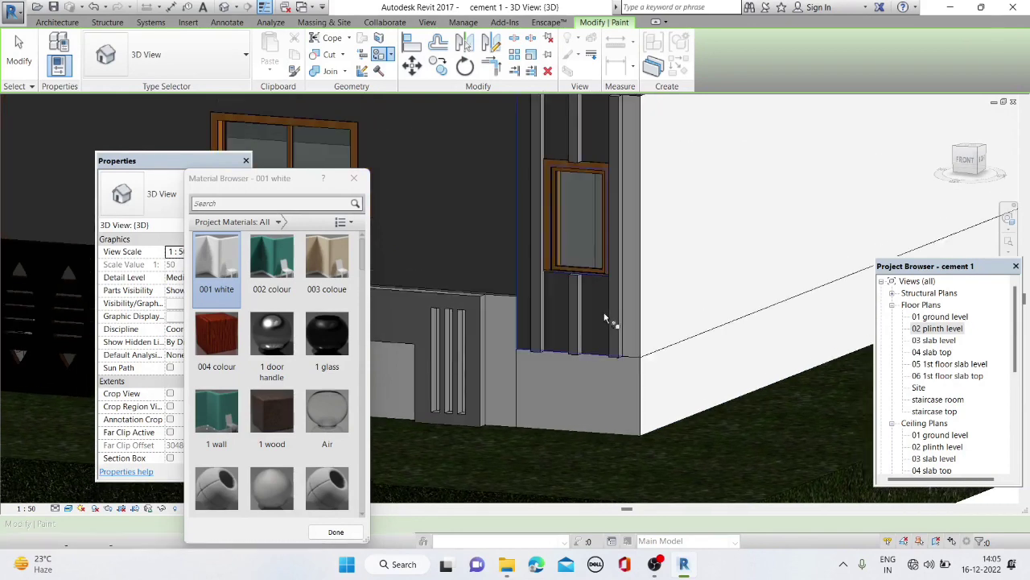
scroll(605, 318, down, 2)
scroll(547, 309, down, 2)
scroll(549, 308, down, 1)
scroll(563, 185, up, 4)
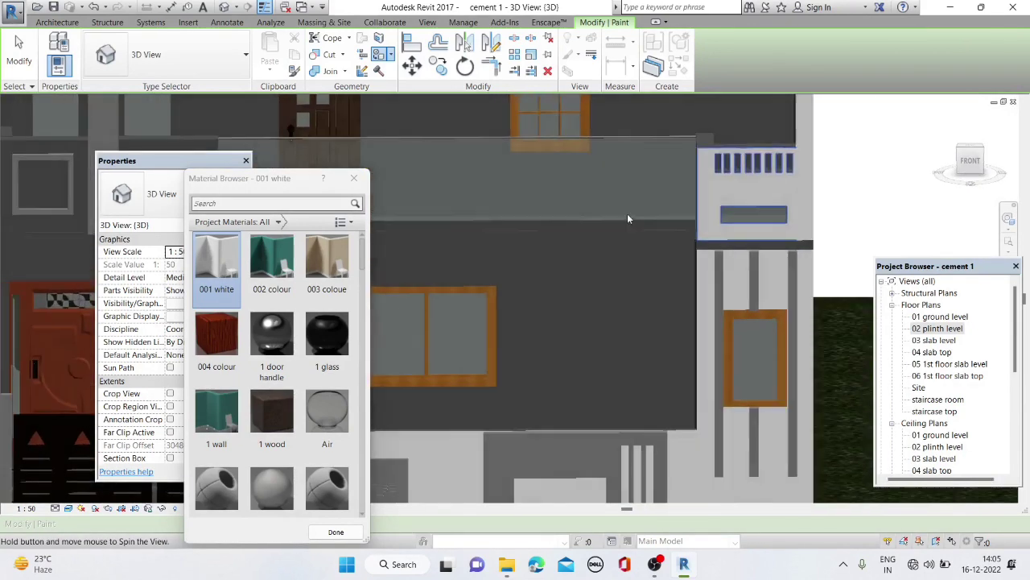
mouse_move(564, 193)
shift+middle_down()
mouse_move(627, 213)
mouse_move(713, 195)
shift+middle_up()
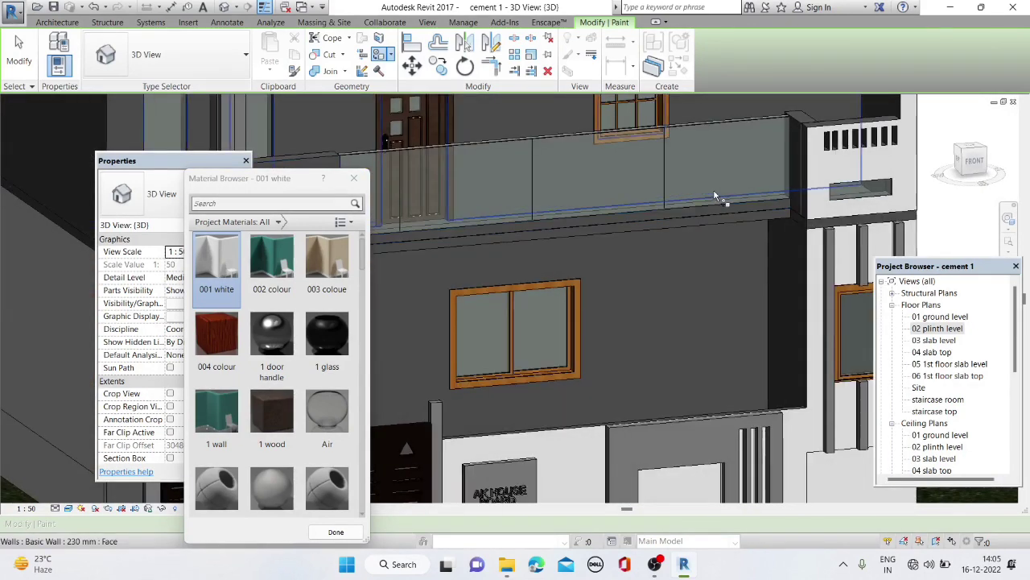
scroll(713, 196, down, 3)
mouse_move(706, 246)
shift+middle_down()
mouse_move(792, 229)
mouse_move(771, 283)
mouse_move(815, 253)
shift+middle_up()
scroll(849, 213, down, 3)
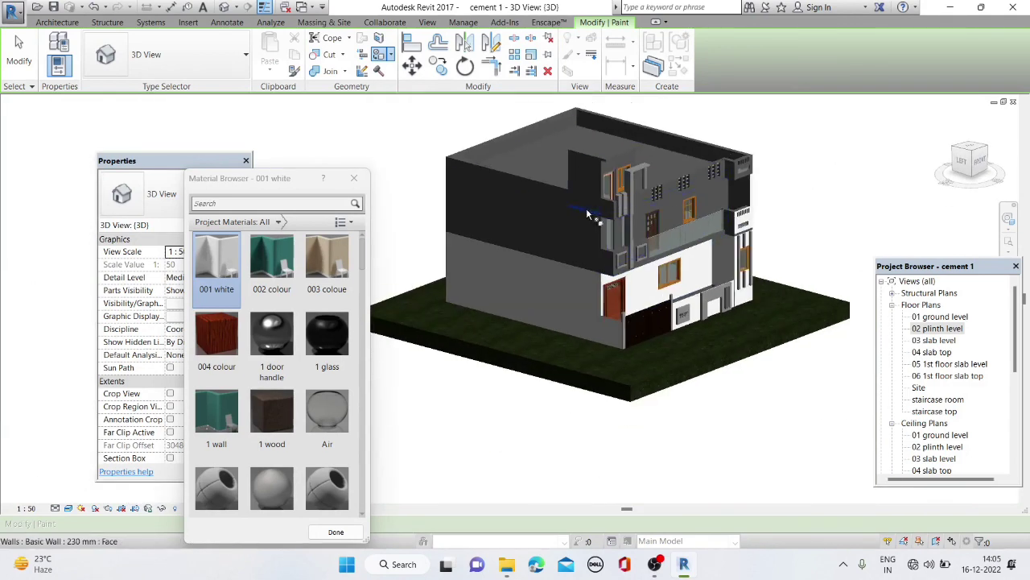
scroll(612, 257, up, 5)
scroll(634, 285, up, 2)
scroll(644, 292, up, 1)
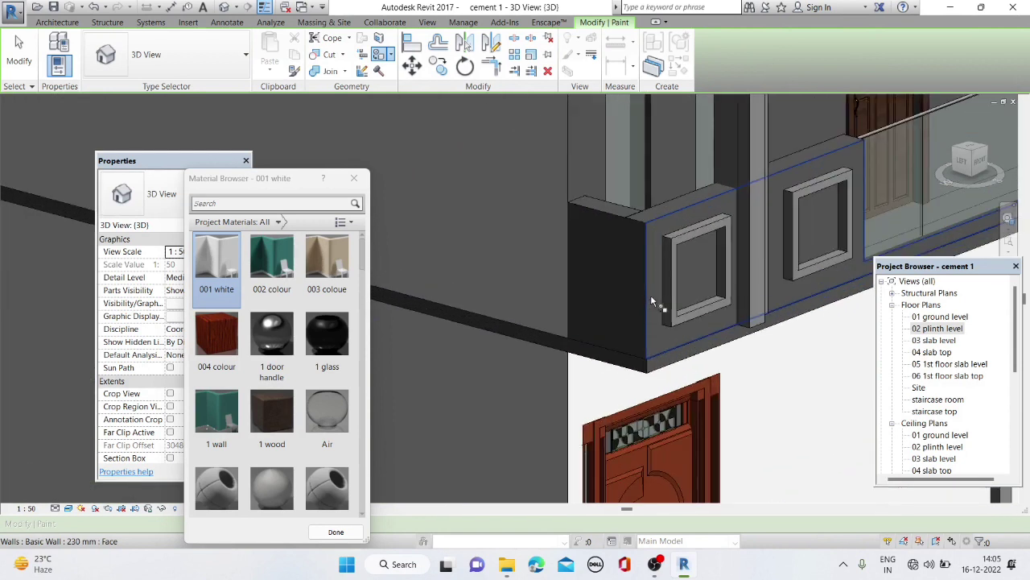
scroll(670, 367, up, 1)
scroll(552, 253, down, 1)
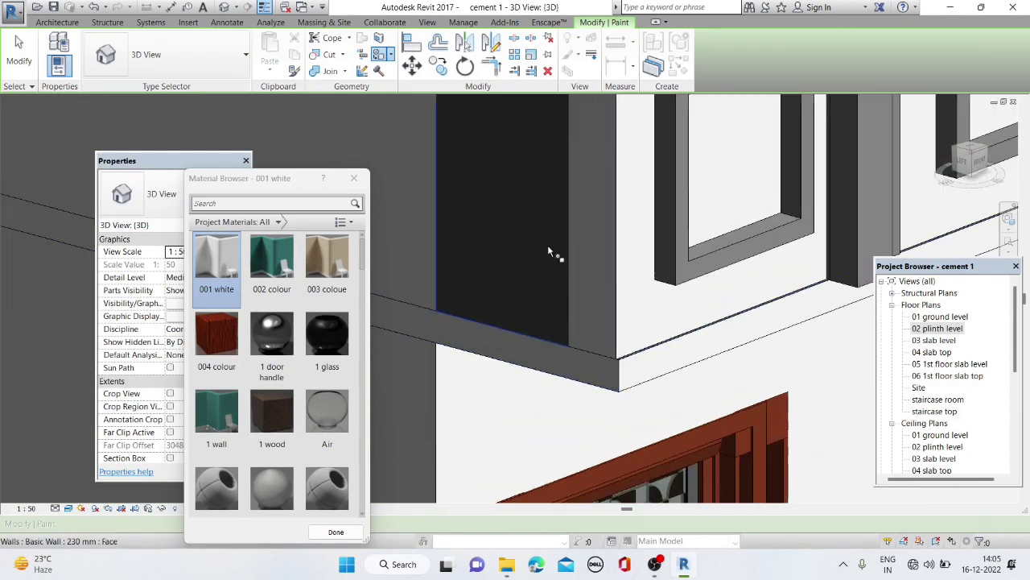
scroll(549, 290, down, 2)
scroll(617, 258, down, 2)
scroll(702, 235, down, 2)
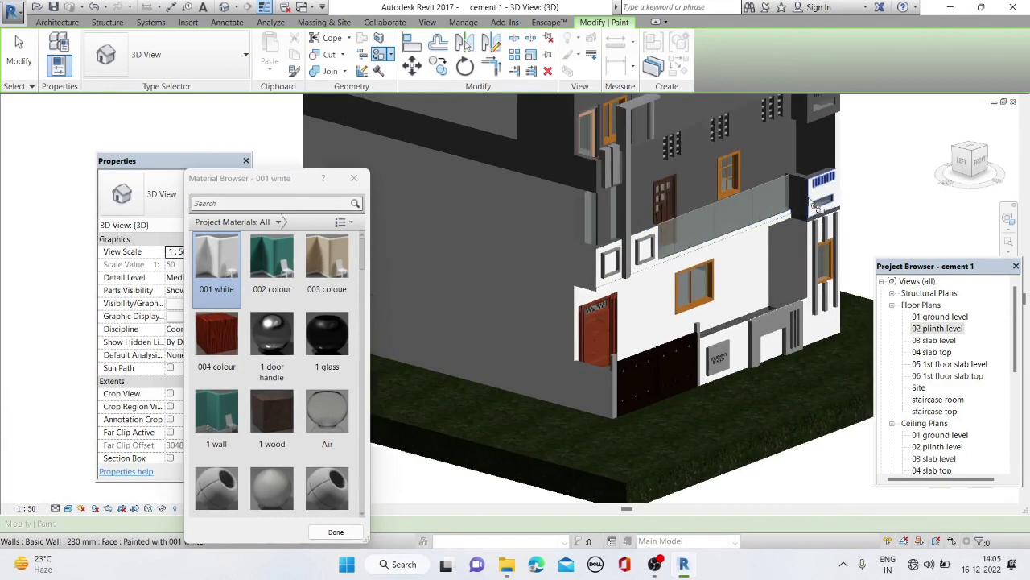
scroll(725, 257, up, 3)
scroll(799, 280, up, 2)
scroll(805, 280, up, 1)
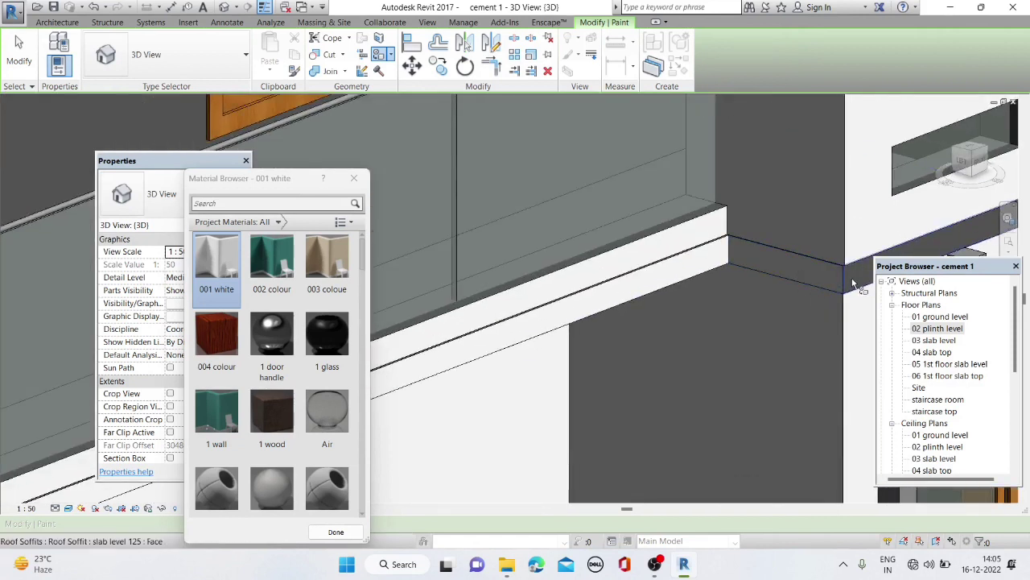
scroll(856, 283, down, 3)
scroll(798, 295, down, 2)
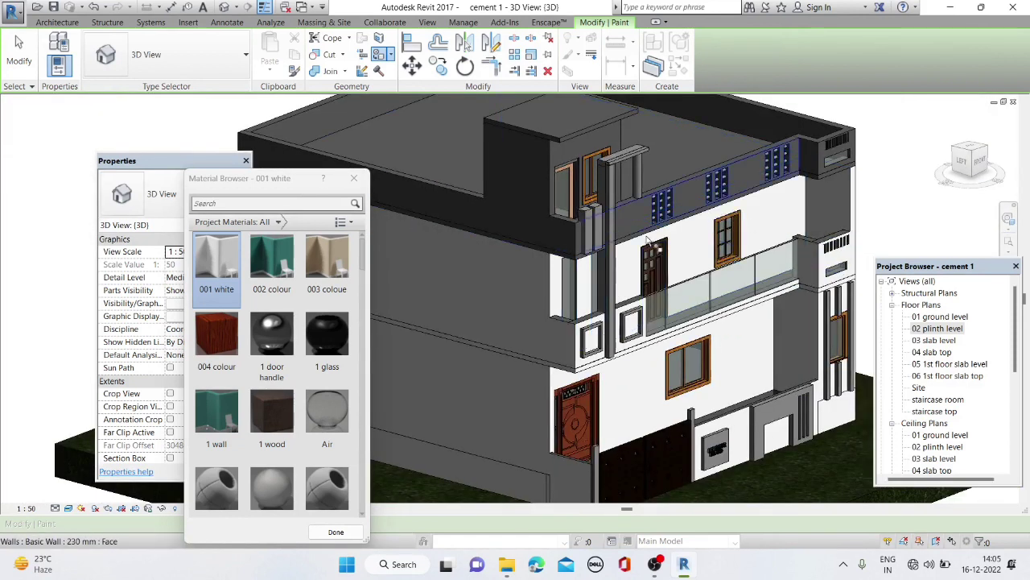
scroll(631, 215, down, 2)
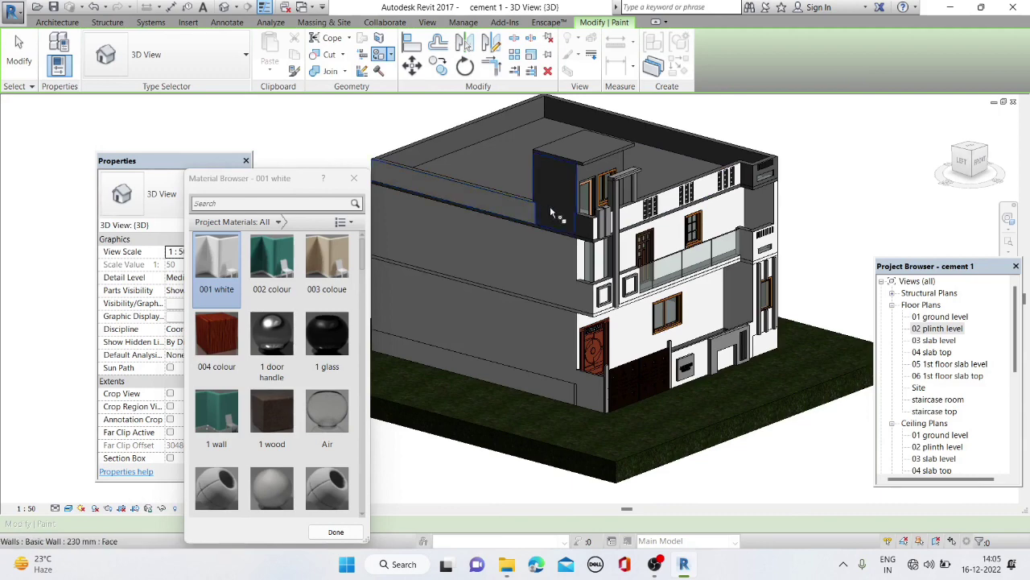
scroll(586, 165, up, 2)
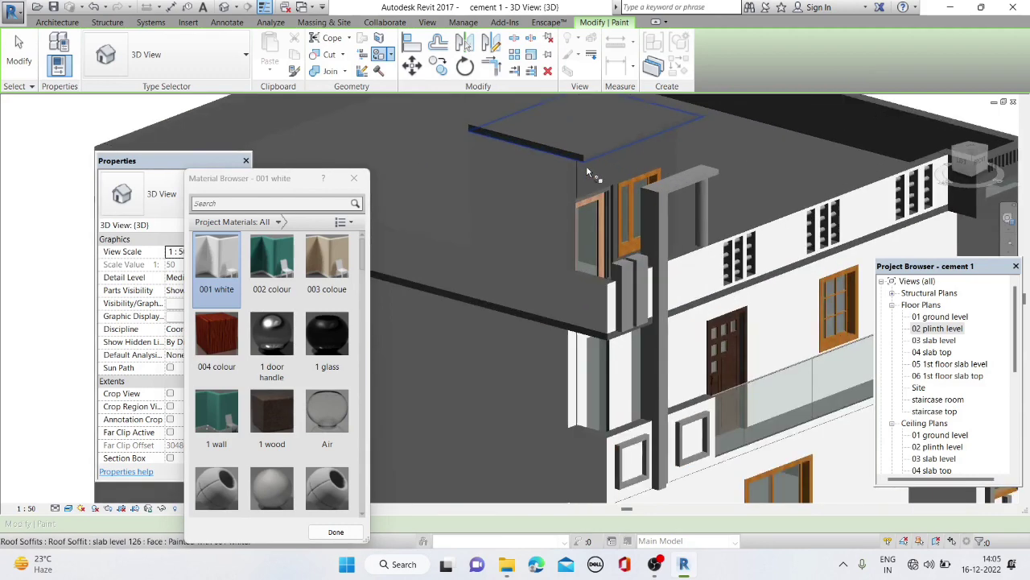
scroll(523, 189, up, 3)
click(519, 191)
Paint the dark soffit strip on another side of the building 001 white
shift+middle_drag(519, 190, 574, 252)
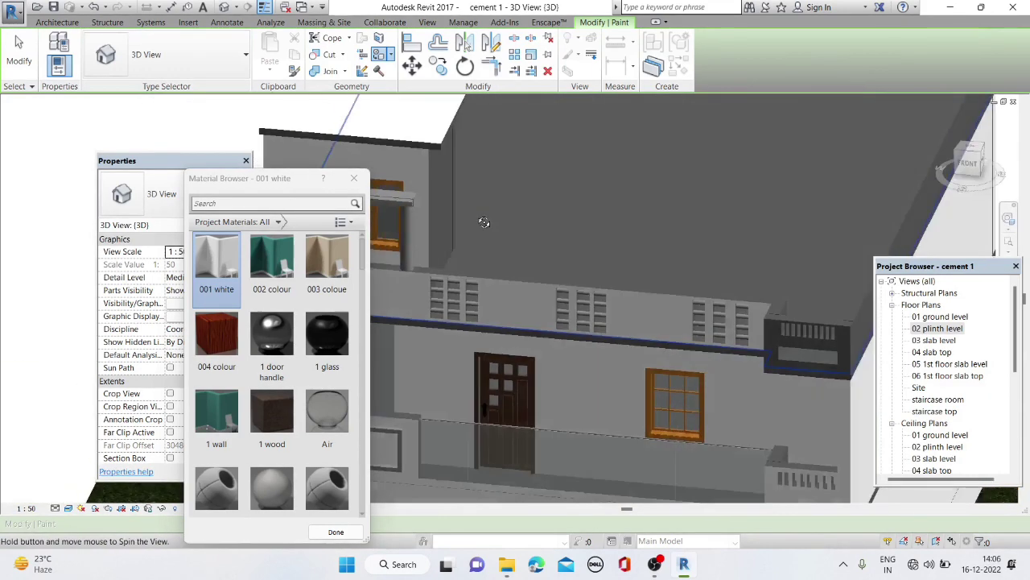
scroll(624, 233, up, 2)
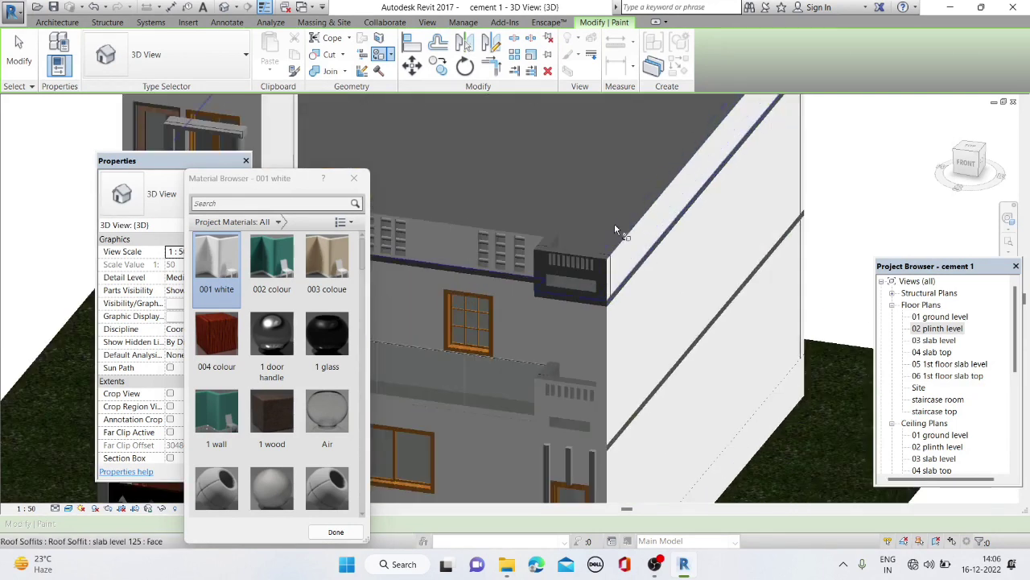
scroll(621, 232, up, 2)
scroll(593, 255, up, 1)
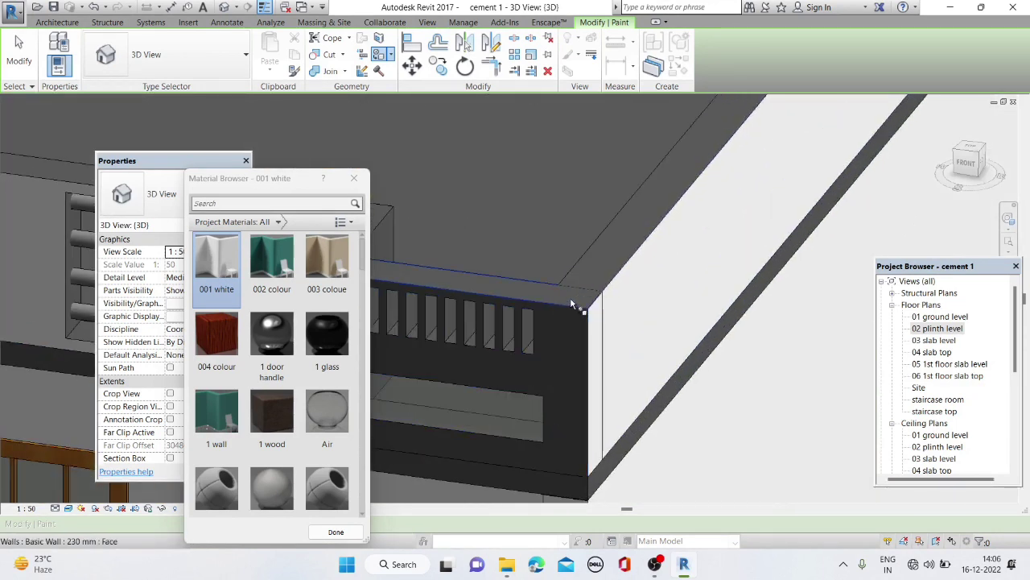
scroll(574, 322, down, 3)
shift+middle_drag(575, 322, 600, 279)
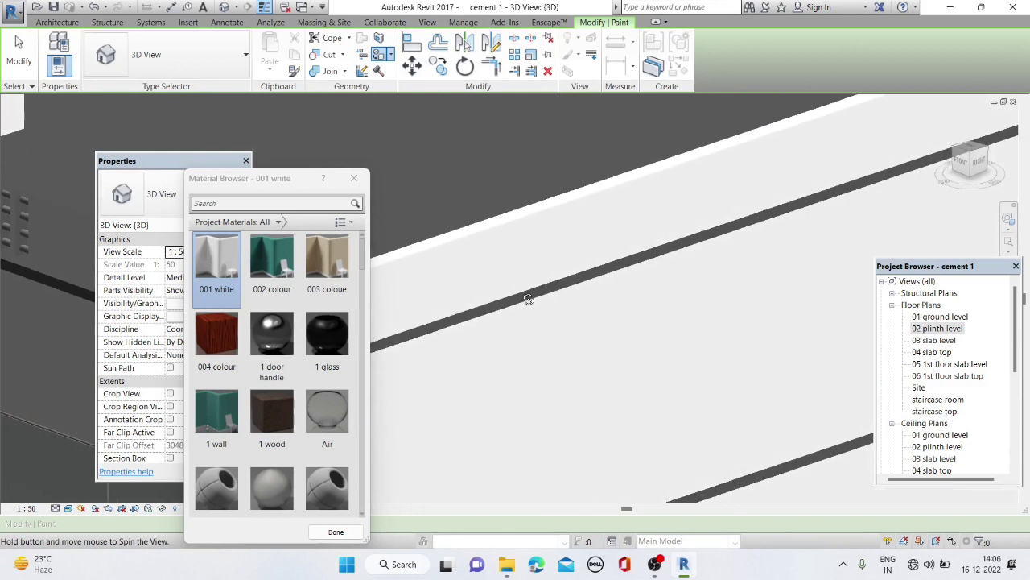
scroll(600, 278, up, 4)
scroll(600, 278, down, 2)
scroll(601, 274, up, 2)
click(601, 274)
Paint the dark lower wall band at the white wall corner 001 white
scroll(642, 330, down, 3)
scroll(642, 330, up, 4)
scroll(615, 340, up, 2)
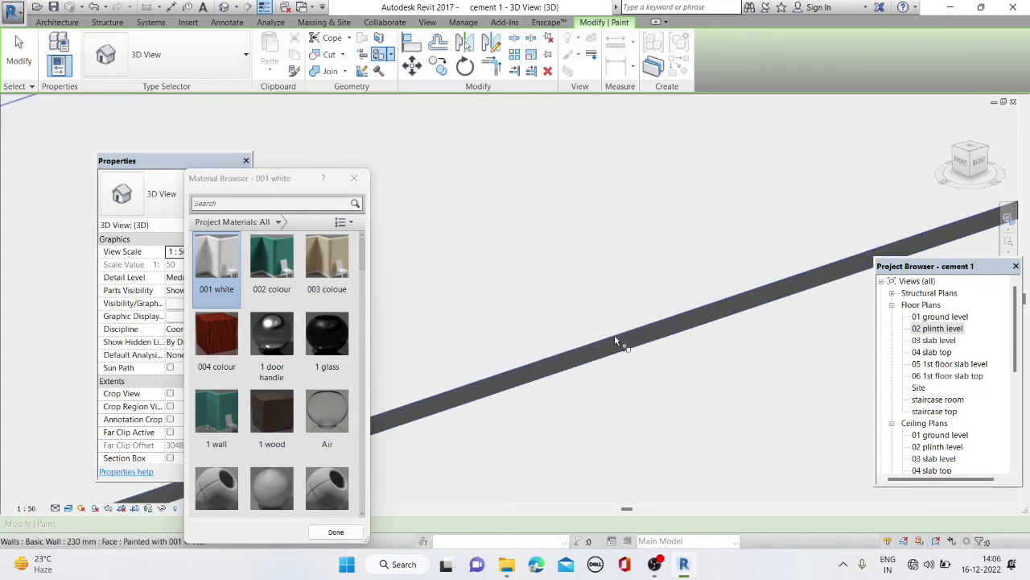
scroll(633, 339, down, 3)
mouse_move(660, 312)
shift+middle_down()
mouse_move(522, 281)
mouse_move(681, 358)
shift+middle_up()
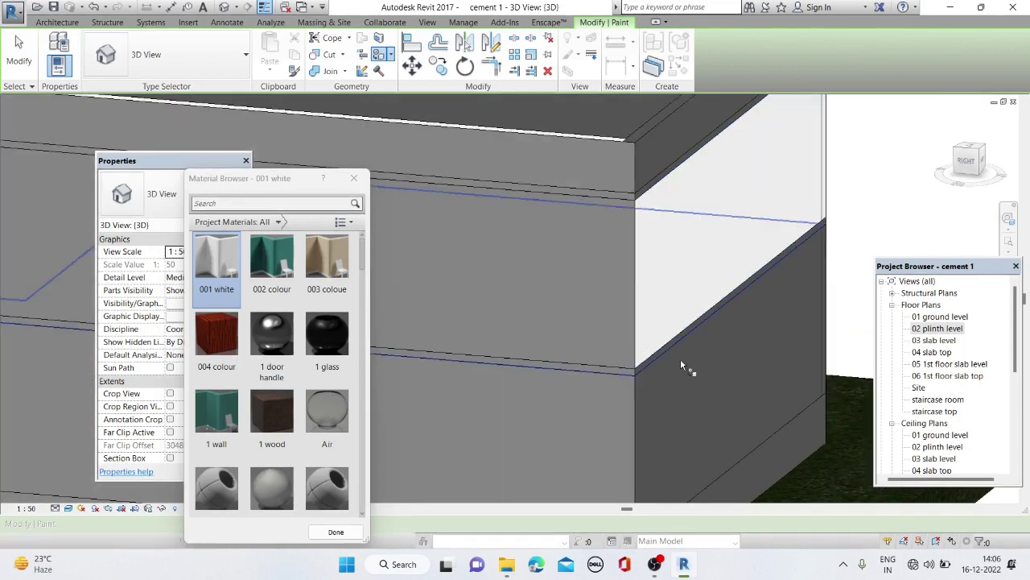
click(686, 379)
scroll(686, 380, down, 4)
scroll(684, 439, up, 3)
scroll(701, 425, up, 1)
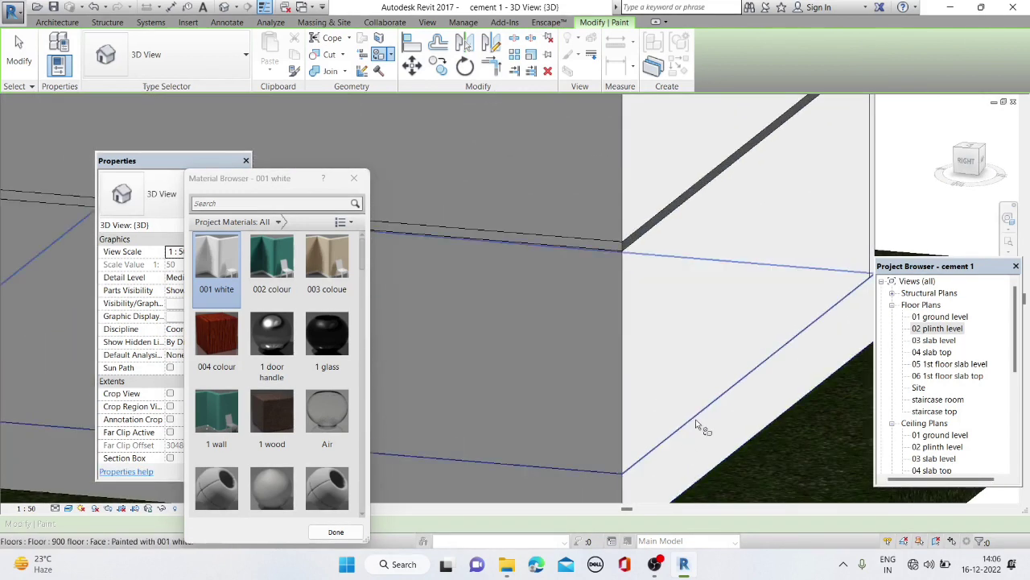
scroll(698, 402, down, 4)
shift+middle_drag(698, 403, 598, 368)
scroll(603, 336, up, 4)
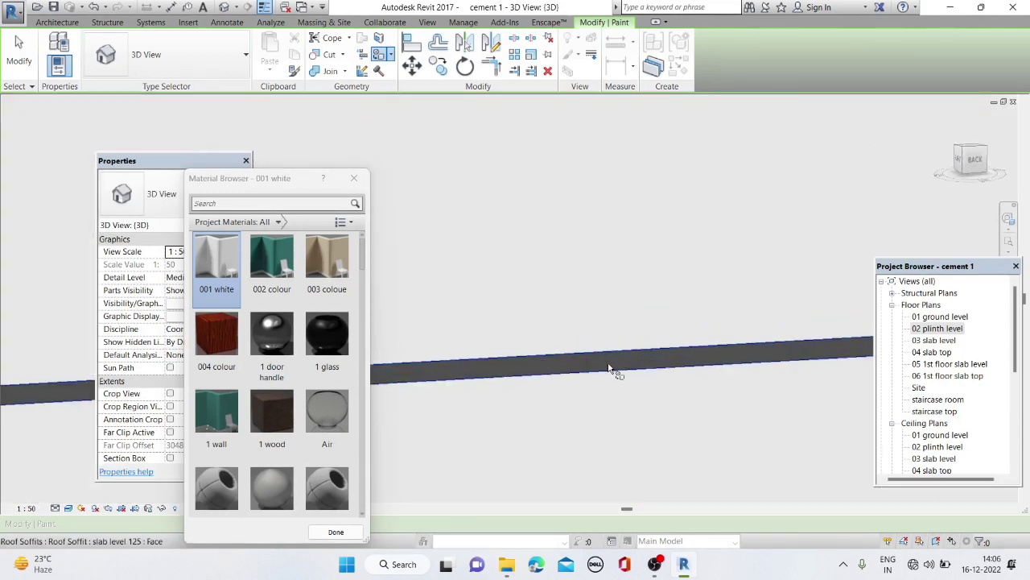
scroll(630, 354, down, 2)
scroll(612, 195, down, 3)
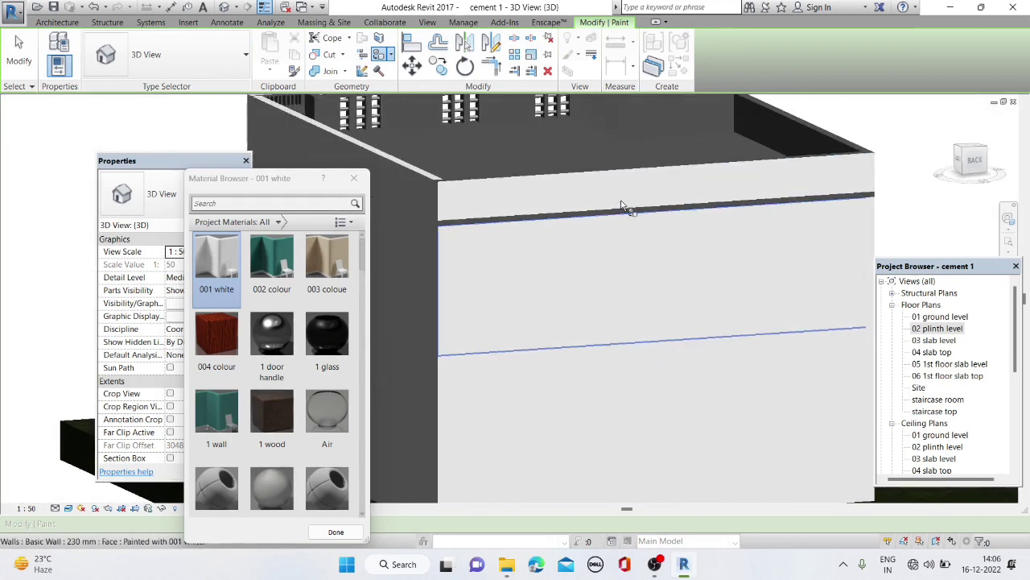
scroll(620, 210, up, 3)
scroll(632, 242, up, 2)
scroll(637, 264, down, 3)
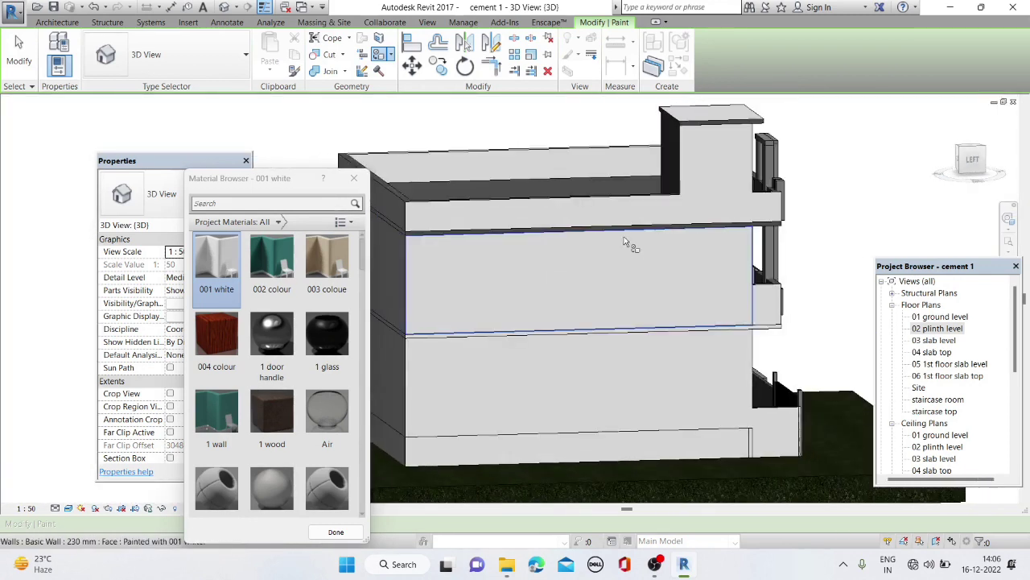
scroll(625, 241, up, 3)
scroll(620, 249, up, 1)
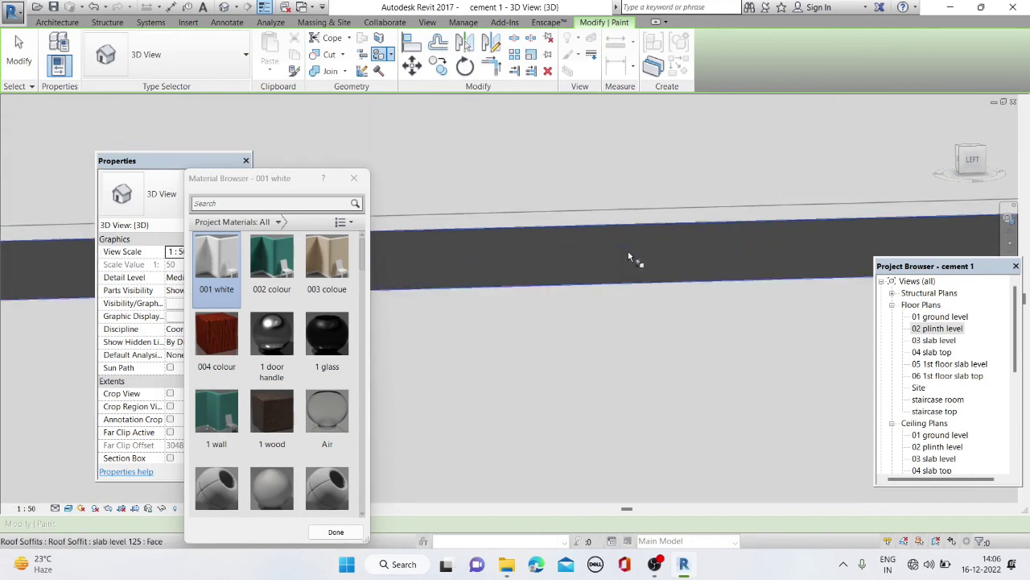
scroll(644, 274, up, 2)
mouse_move(647, 297)
shift+middle_down()
mouse_move(613, 260)
mouse_move(763, 312)
shift+middle_up()
mouse_move(772, 163)
shift+middle_down()
mouse_move(835, 206)
mouse_move(857, 197)
mouse_move(807, 222)
shift+middle_up()
scroll(835, 206, up, 3)
scroll(808, 222, down, 5)
scroll(757, 121, up, 3)
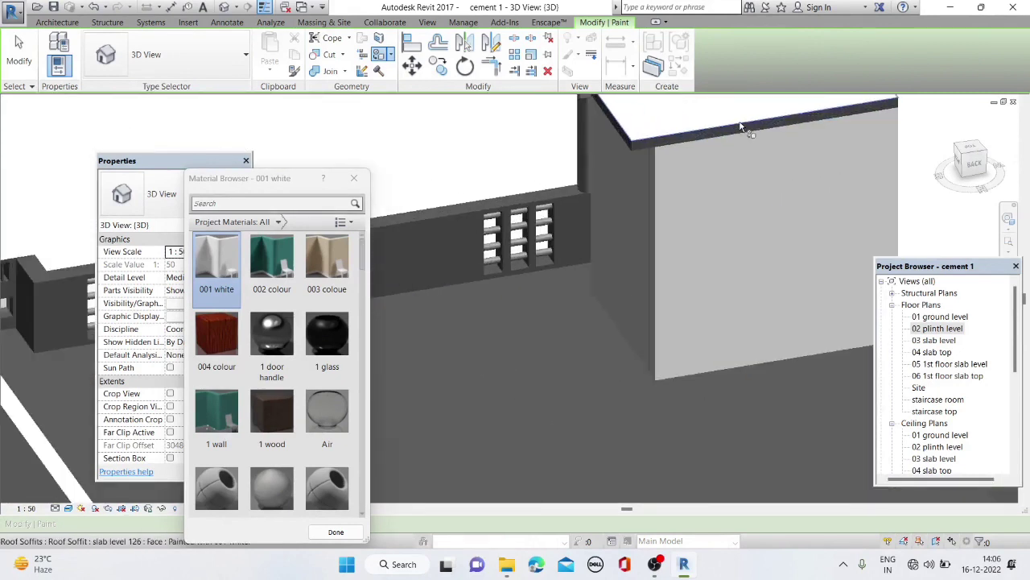
scroll(732, 137, up, 3)
scroll(604, 159, up, 2)
mouse_move(608, 161)
shift+middle_down()
mouse_move(556, 157)
mouse_move(592, 158)
mouse_move(590, 215)
mouse_move(656, 201)
shift+middle_up()
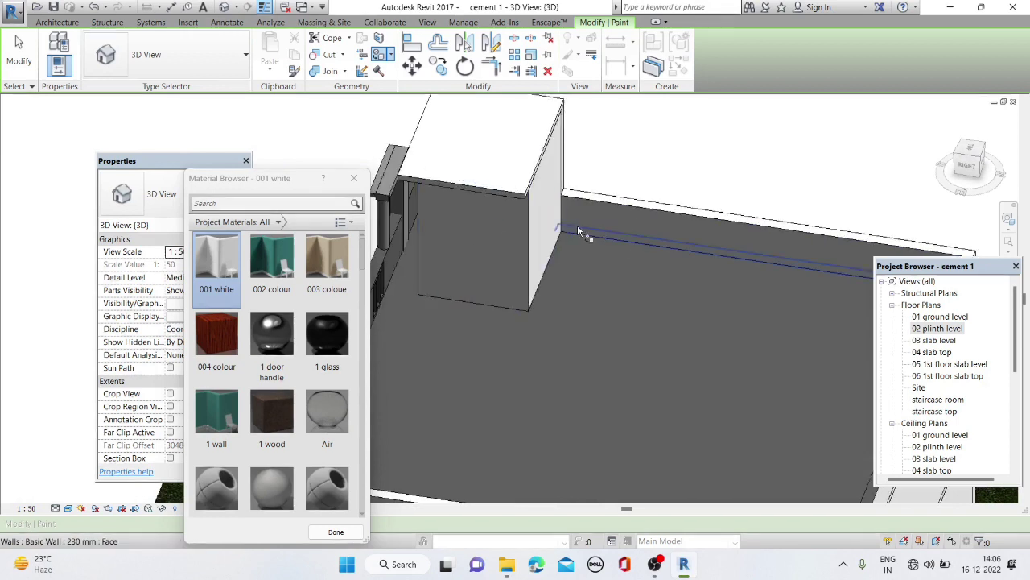
scroll(578, 224, down, 3)
scroll(524, 241, up, 2)
scroll(499, 254, up, 2)
scroll(491, 234, up, 2)
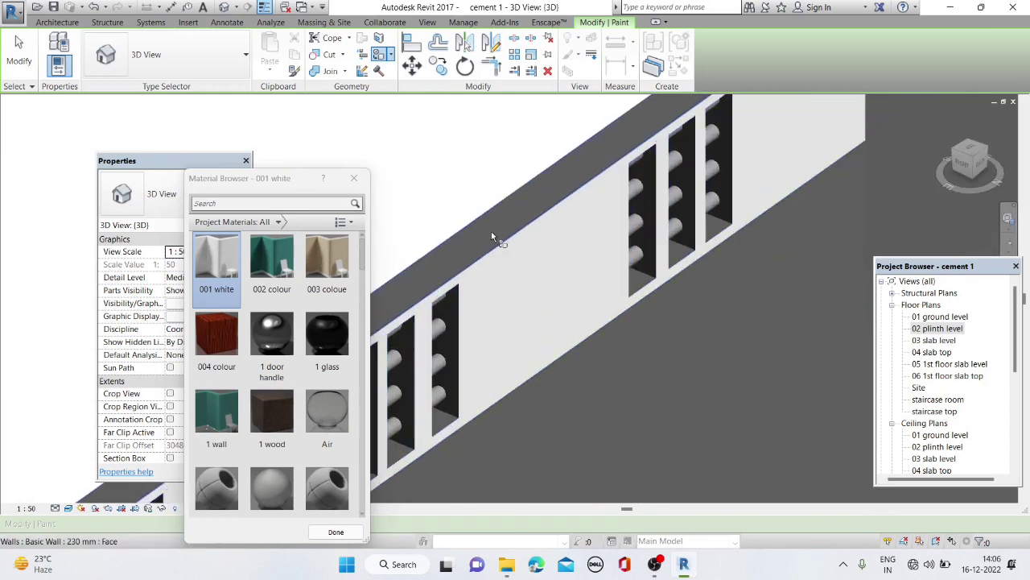
scroll(491, 231, down, 3)
mouse_move(491, 231)
shift+middle_down()
mouse_move(524, 209)
mouse_move(483, 193)
shift+middle_up()
scroll(476, 189, up, 3)
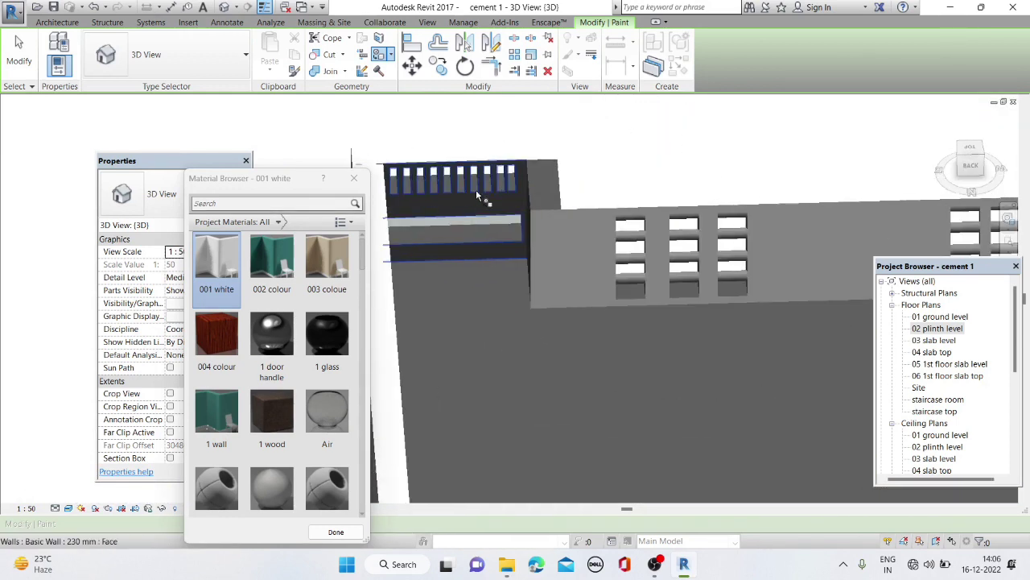
scroll(475, 189, down, 3)
shift+middle_drag(369, 376, 468, 329)
scroll(577, 319, up, 3)
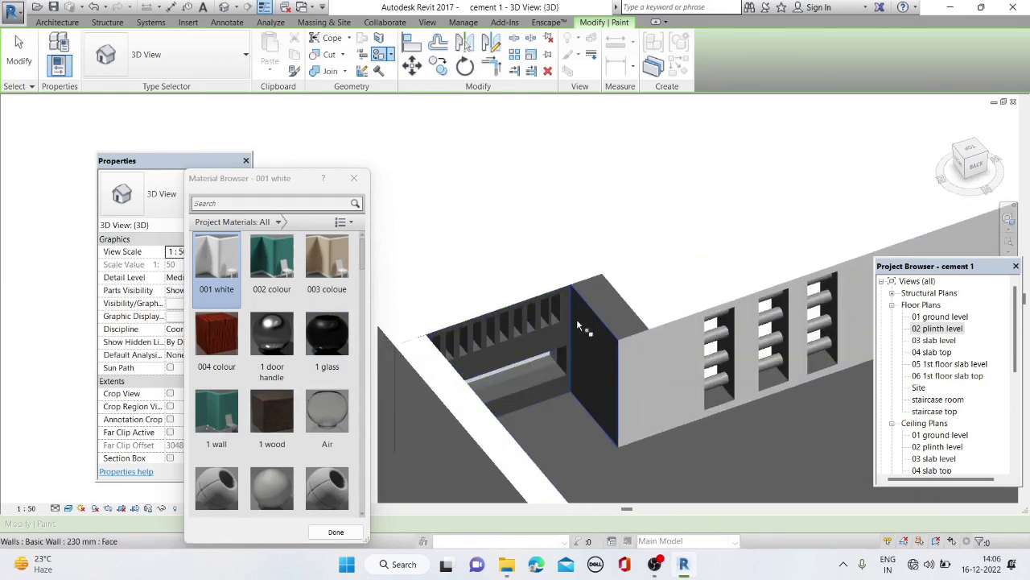
scroll(578, 344, up, 3)
scroll(538, 338, down, 3)
shift+middle_drag(539, 338, 553, 367)
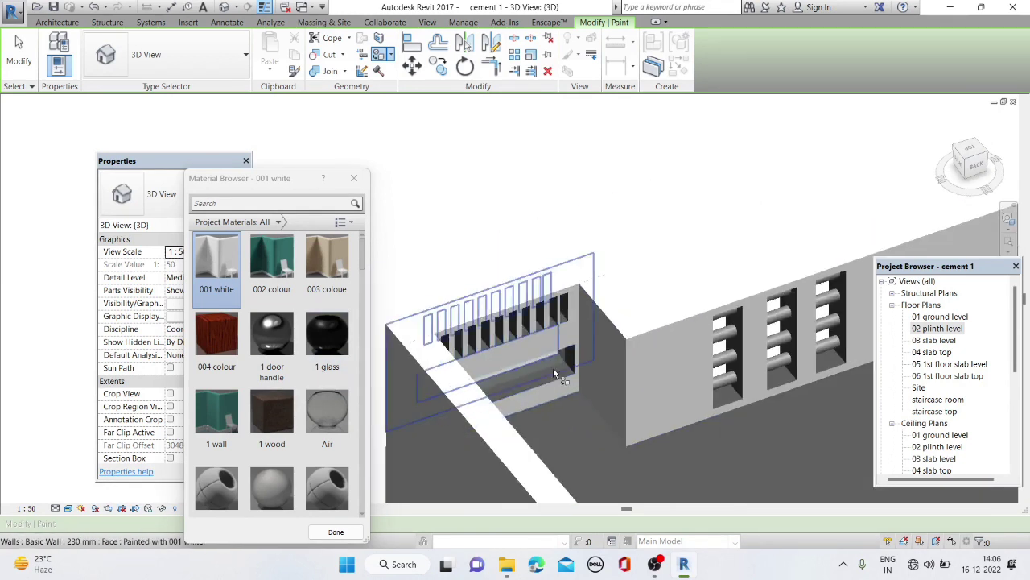
scroll(553, 367, up, 3)
scroll(522, 280, down, 3)
mouse_move(522, 281)
shift+middle_down()
mouse_move(395, 241)
mouse_move(509, 187)
mouse_move(575, 181)
shift+middle_up()
scroll(509, 187, up, 3)
scroll(508, 187, down, 3)
scroll(576, 180, up, 3)
Paint the dark faces of the parapet slats 001 white, including their upper faces
scroll(627, 177, up, 3)
click(648, 194)
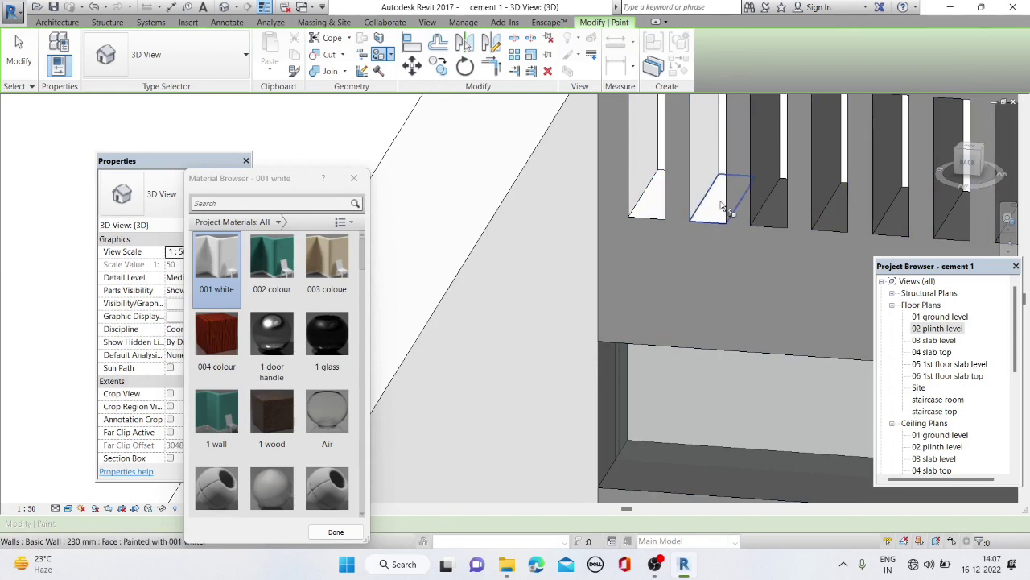
click(763, 177)
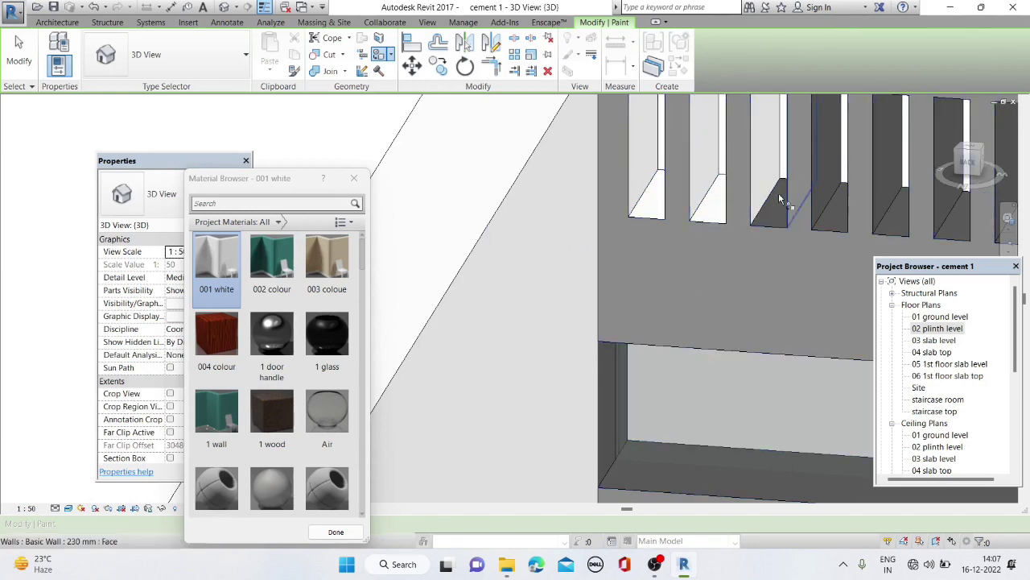
click(827, 157)
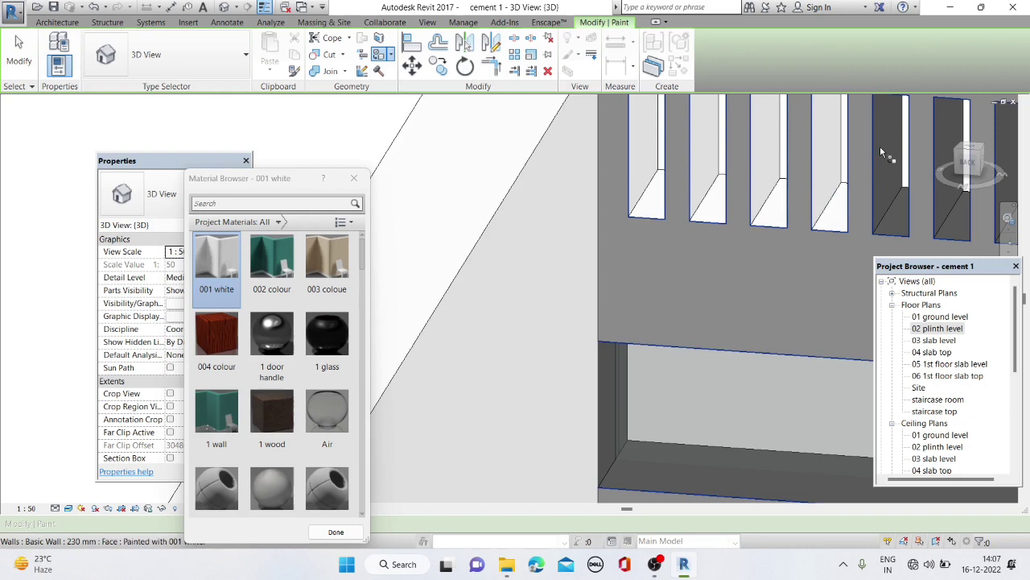
click(941, 133)
mouse_move(942, 132)
shift+middle_down()
mouse_move(746, 168)
mouse_move(870, 162)
mouse_move(878, 149)
shift+middle_up()
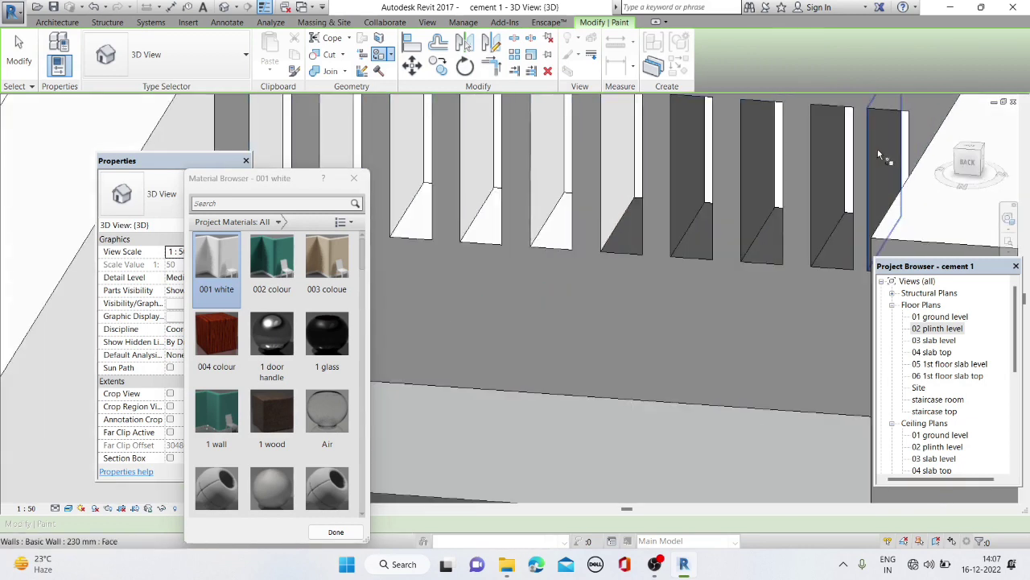
click(845, 246)
click(686, 145)
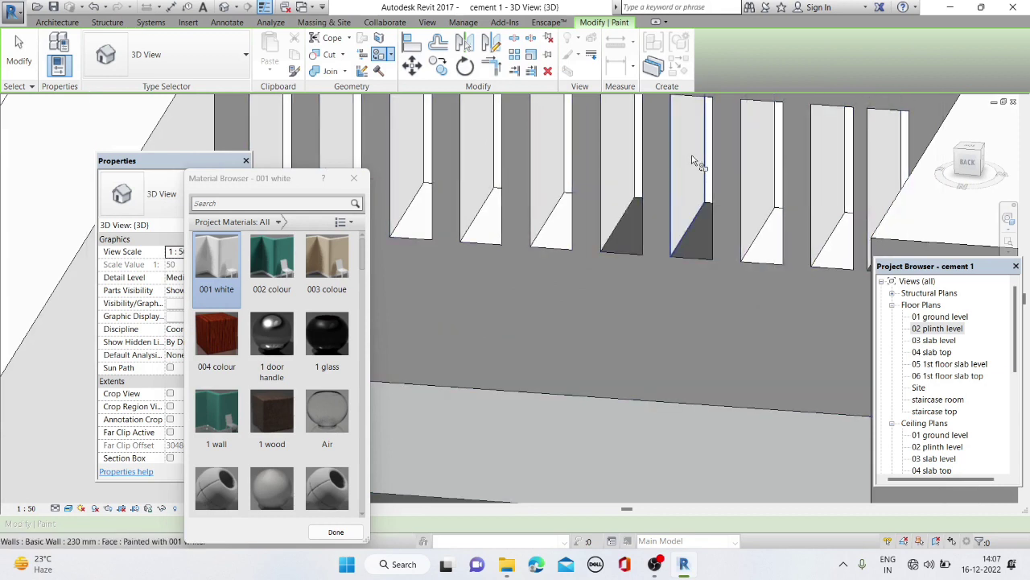
Paint the dark vent openings along the long wall 001 white
shift+middle_drag(697, 248, 622, 241)
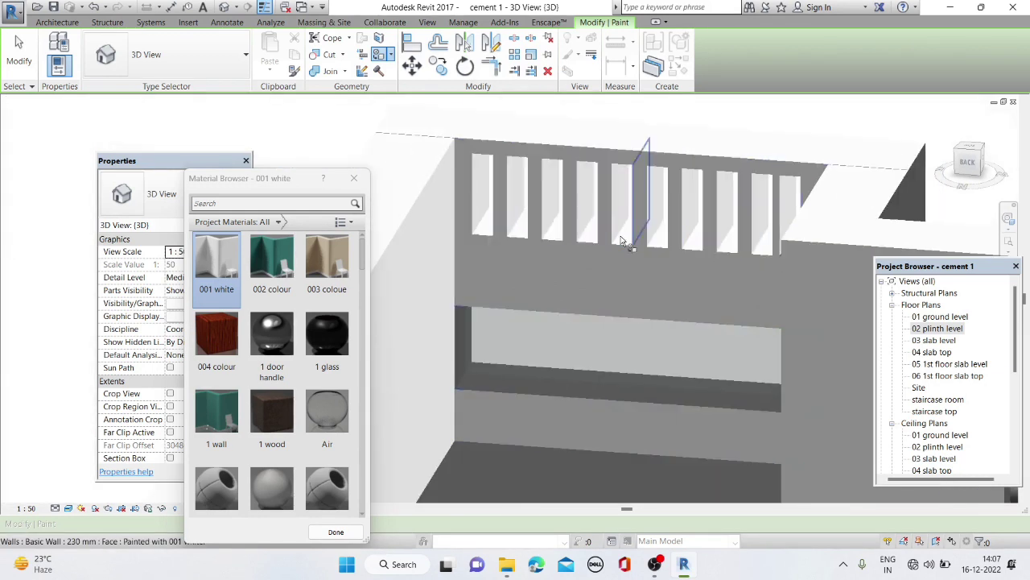
shift+middle_drag(487, 243, 587, 269)
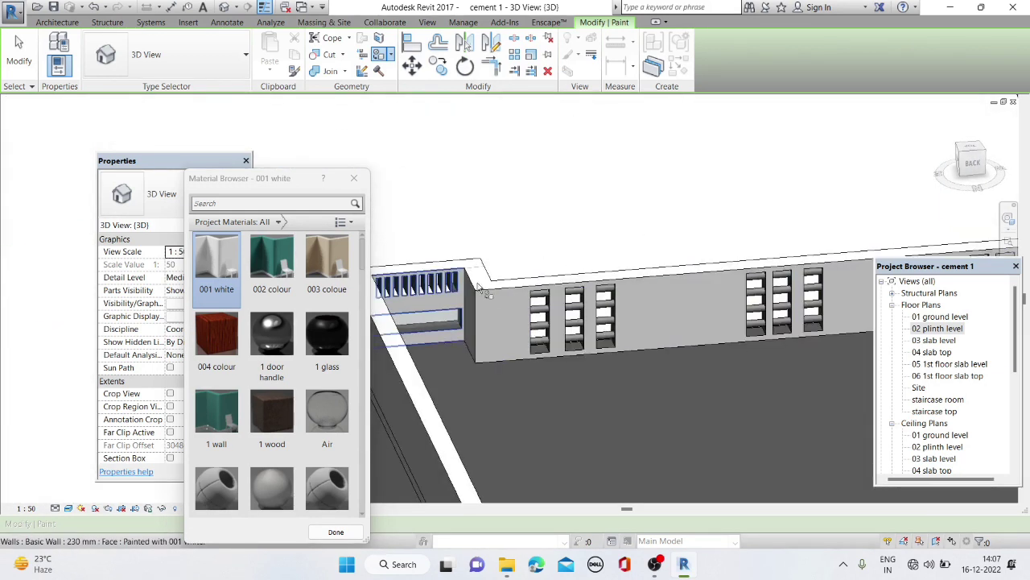
shift+middle_drag(482, 288, 443, 322)
scroll(450, 337, up, 4)
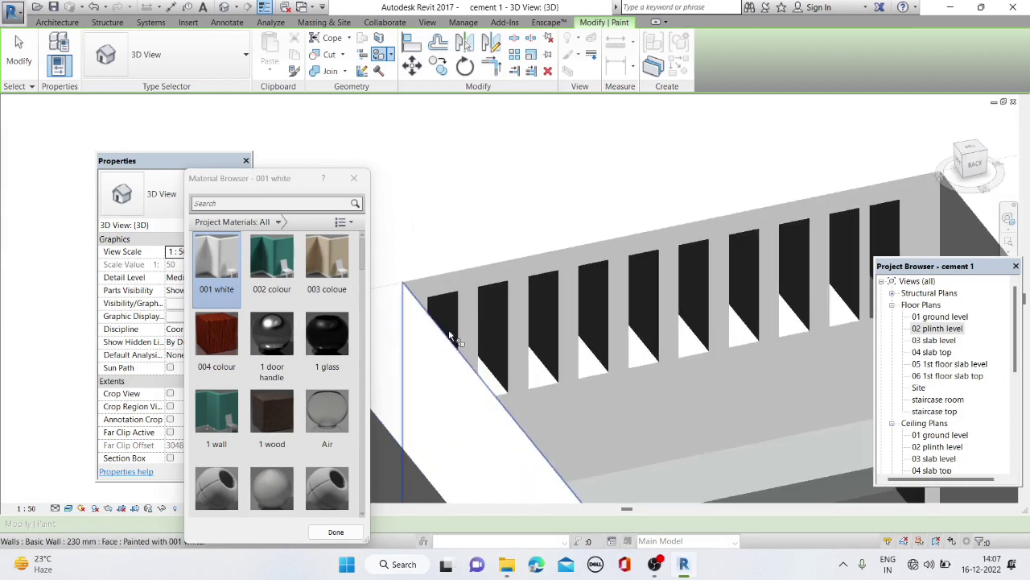
click(449, 314)
click(490, 326)
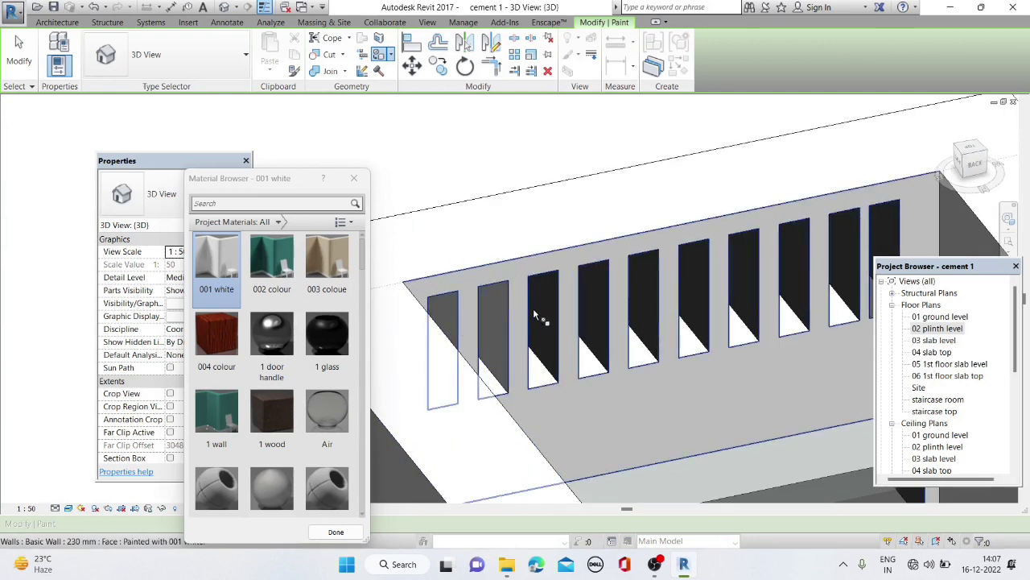
click(599, 307)
click(629, 293)
click(687, 288)
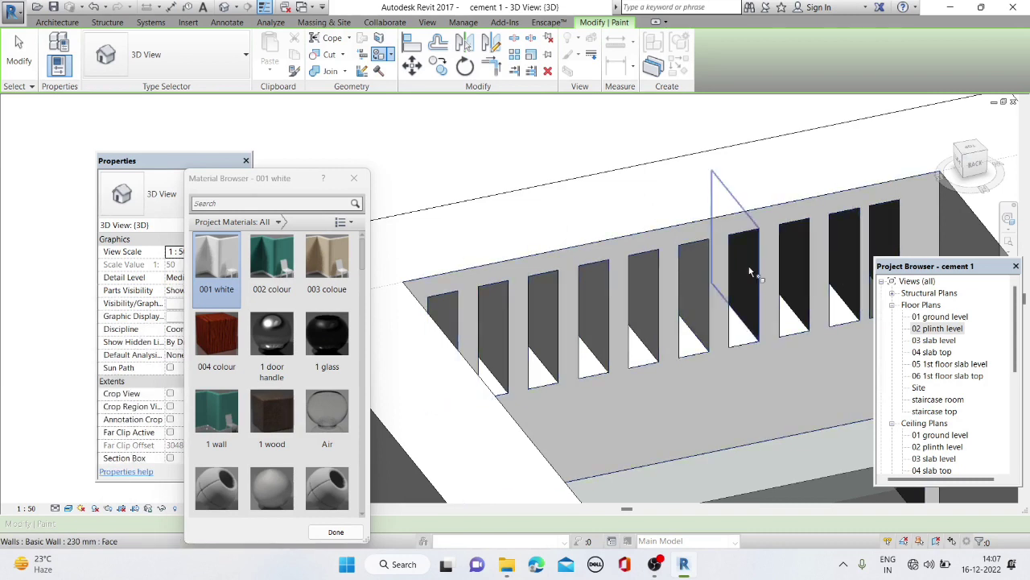
click(844, 257)
Paint the wall face beside the opening 001 white
scroll(805, 257, down, 5)
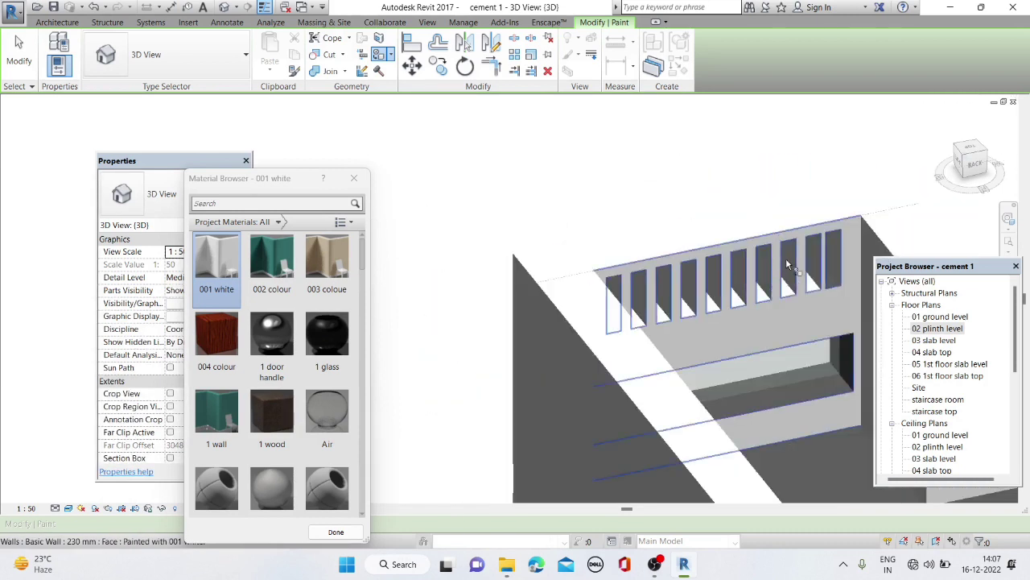
mouse_move(786, 258)
shift+middle_down()
mouse_move(665, 241)
mouse_move(749, 328)
shift+middle_up()
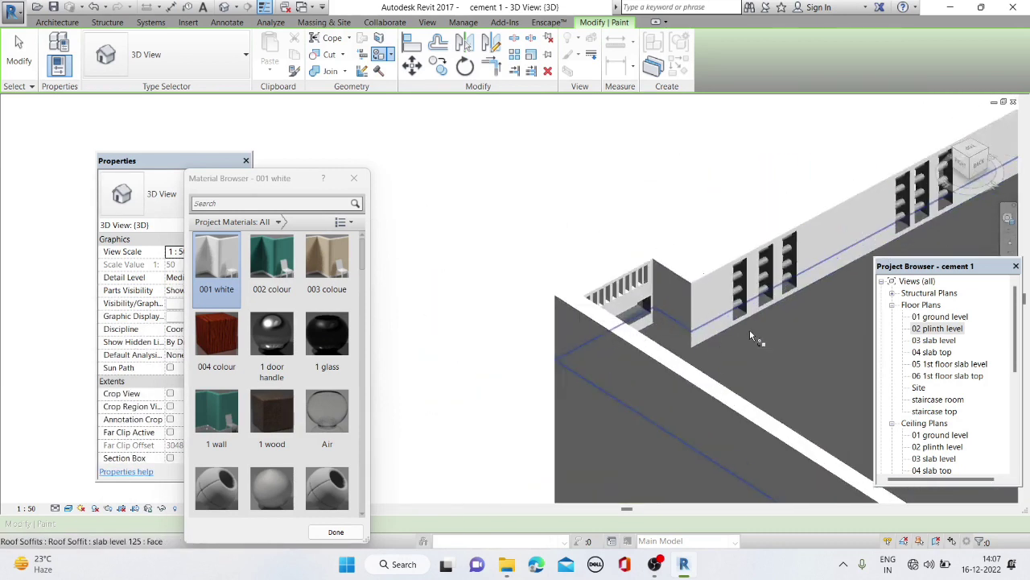
scroll(735, 309, up, 3)
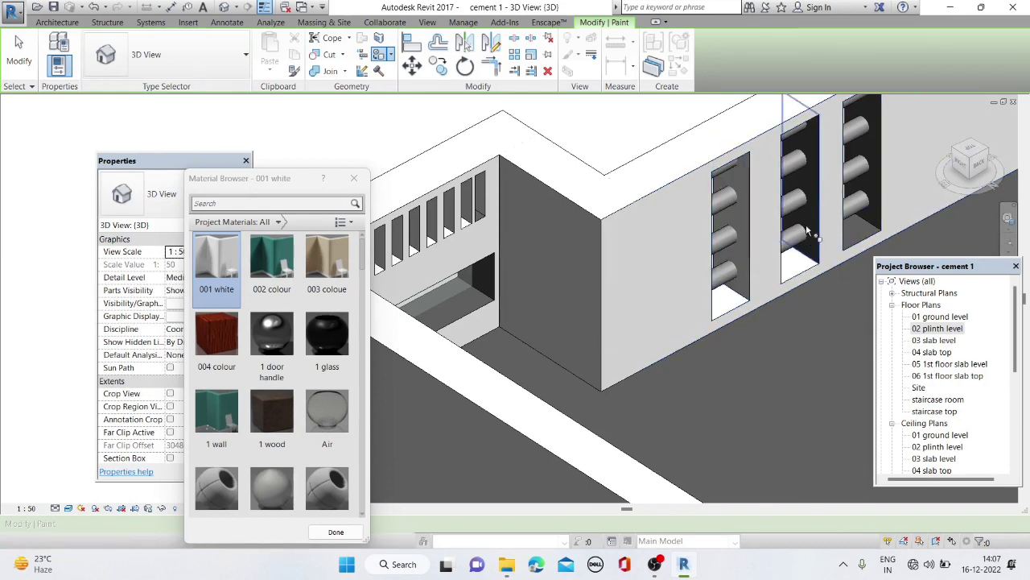
scroll(855, 229, down, 5)
shift+middle_drag(856, 229, 642, 206)
scroll(796, 142, up, 3)
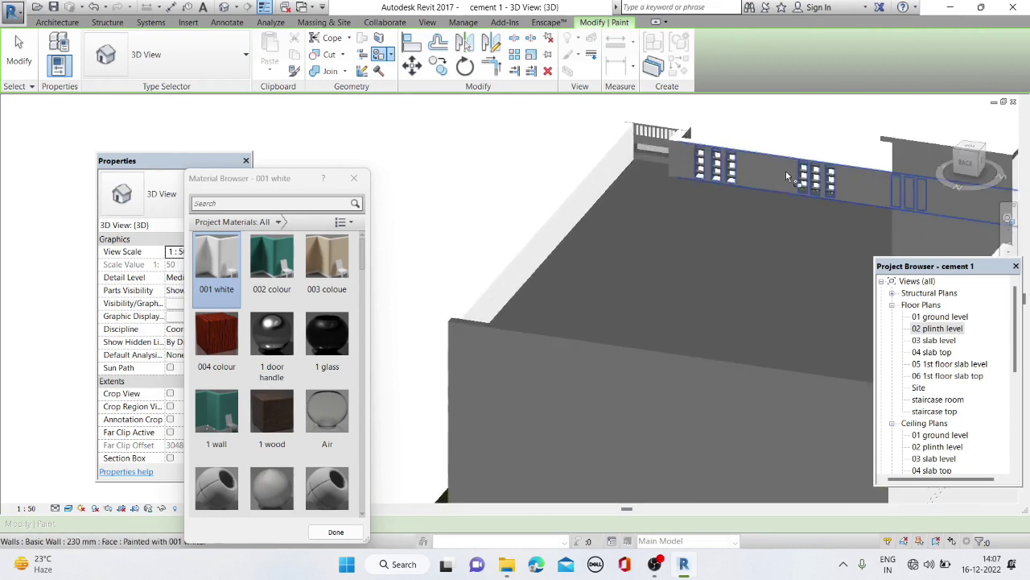
scroll(788, 172, up, 3)
scroll(816, 212, up, 2)
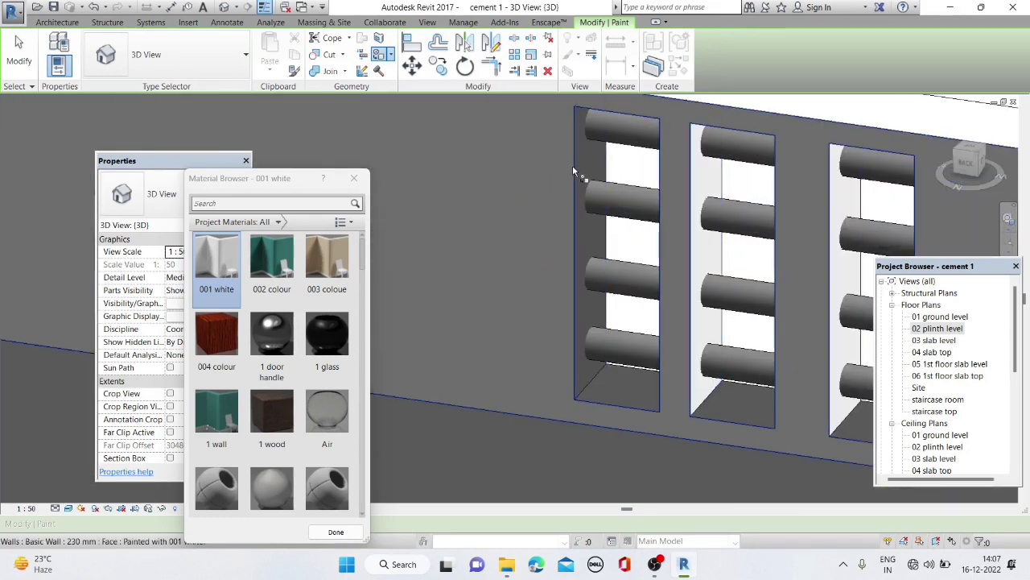
shift+middle_drag(572, 165, 570, 245)
scroll(570, 245, up, 3)
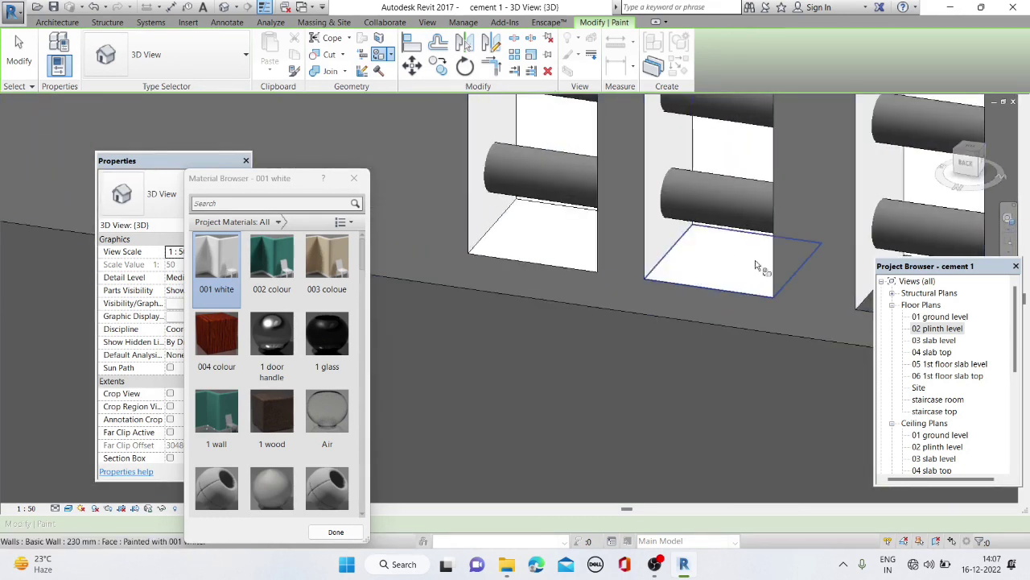
shift+middle_drag(757, 265, 708, 225)
scroll(708, 225, down, 2)
scroll(571, 185, down, 2)
scroll(656, 205, up, 4)
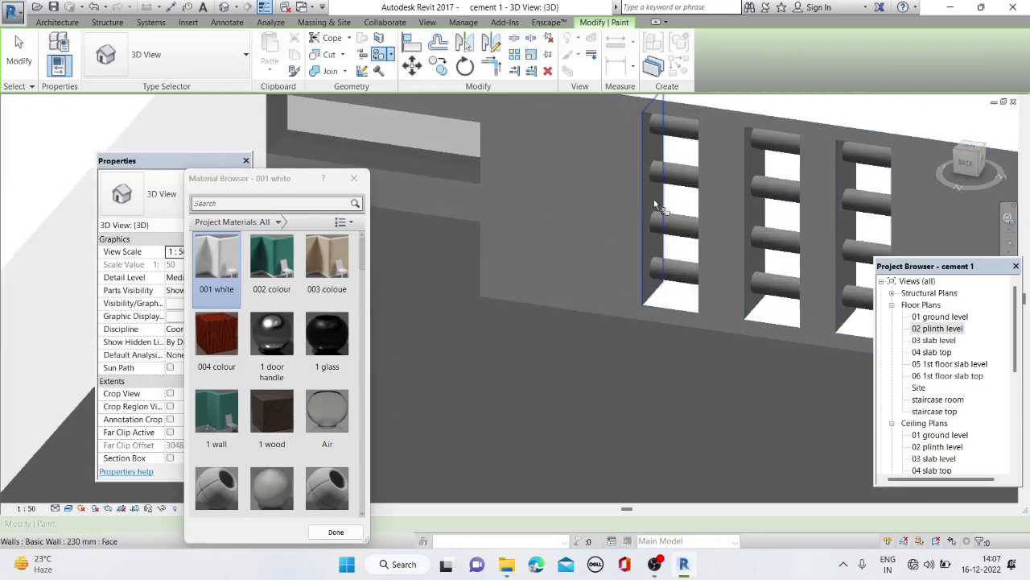
click(656, 205)
Orbit around the building to check its left side from a front-left view
scroll(841, 205, down, 3)
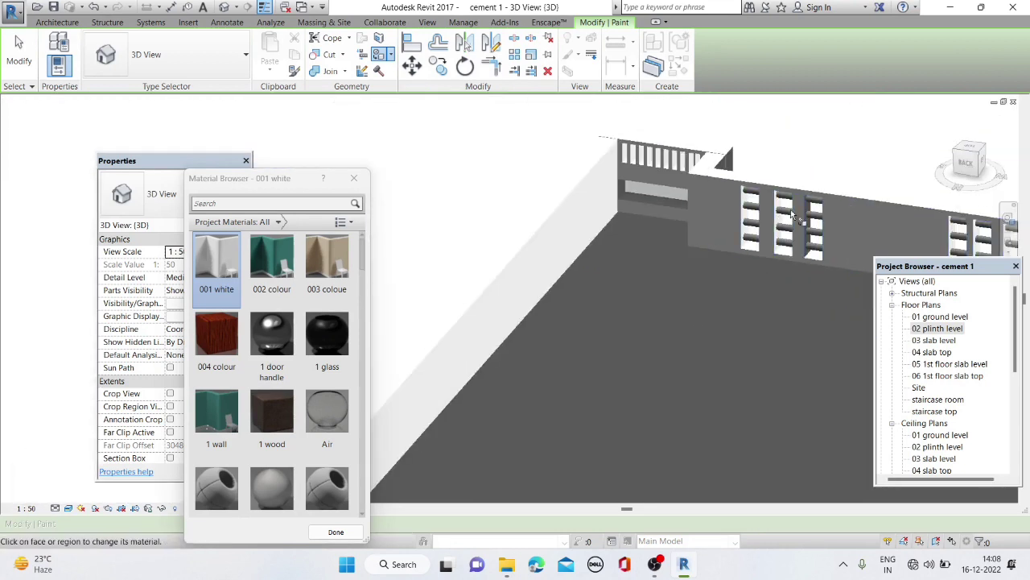
scroll(834, 234, up, 4)
scroll(852, 259, down, 3)
shift+middle_drag(837, 242, 574, 232)
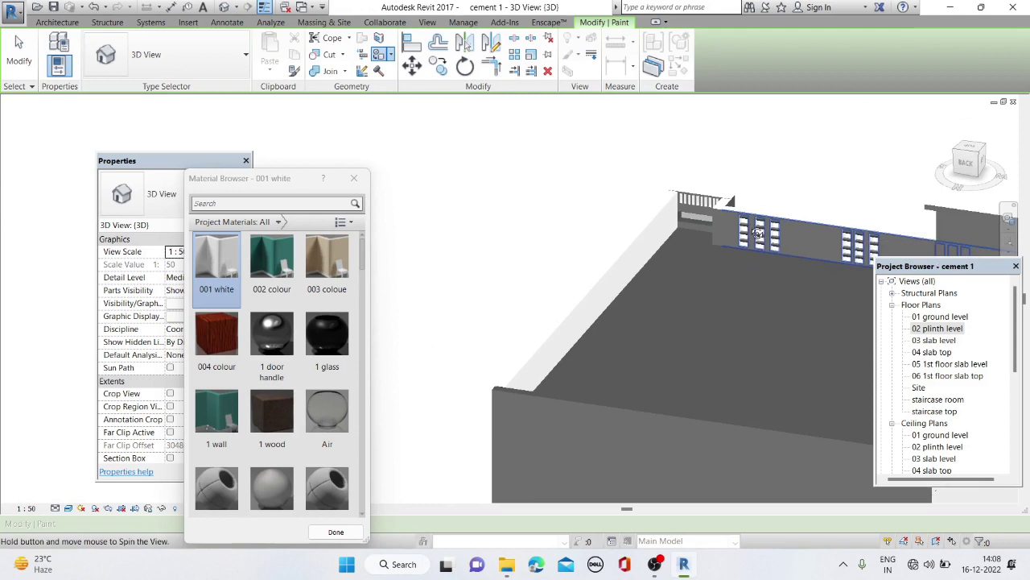
scroll(574, 233, down, 3)
scroll(585, 223, up, 5)
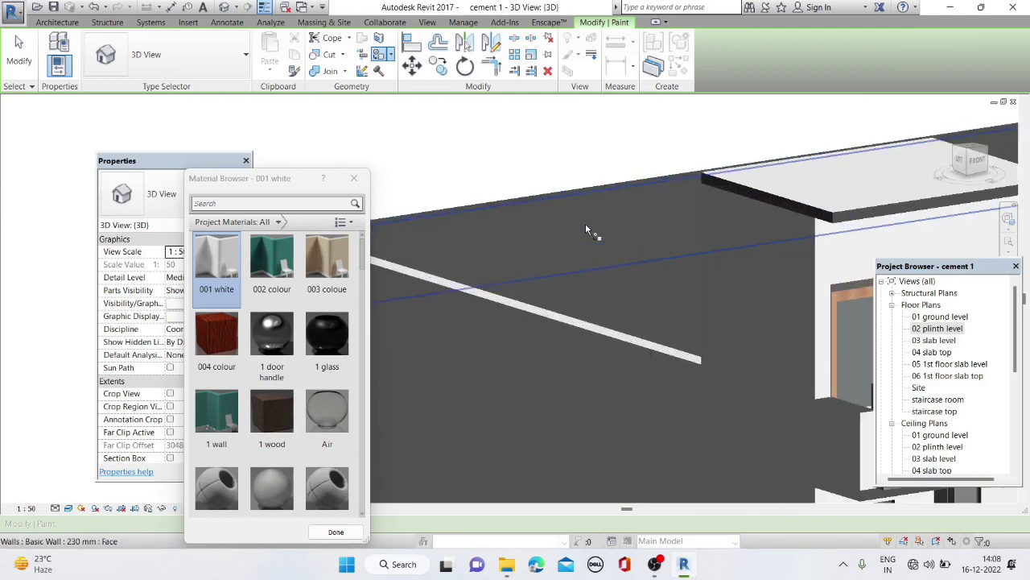
scroll(505, 190, up, 2)
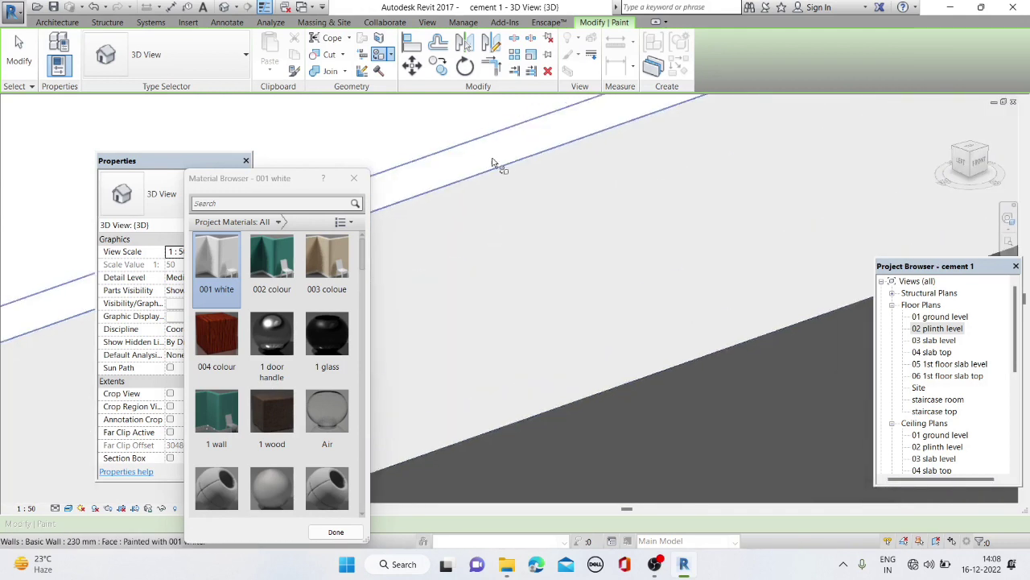
scroll(565, 203, down, 5)
shift+middle_drag(565, 202, 648, 231)
scroll(648, 231, up, 2)
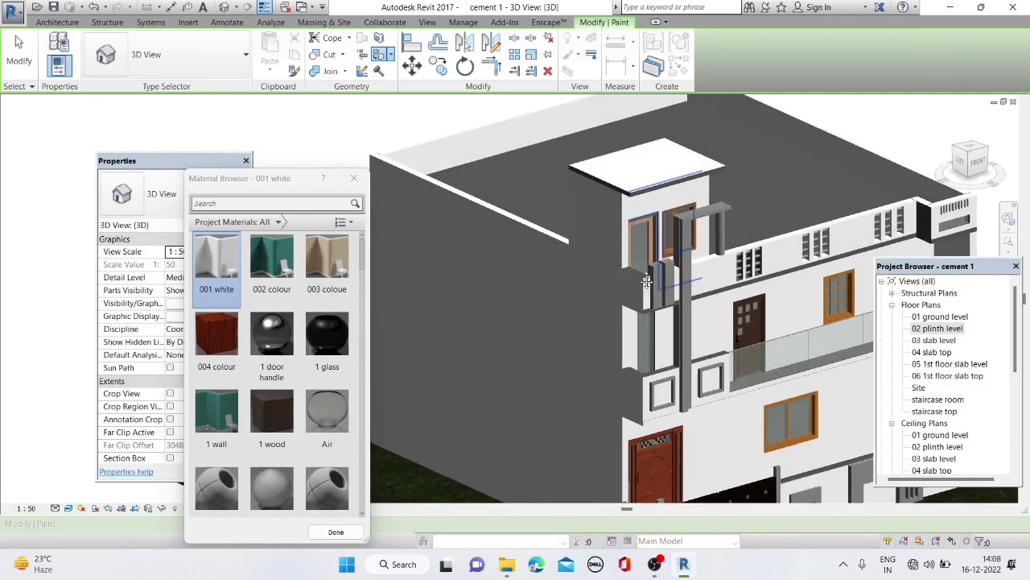
scroll(652, 229, up, 1)
scroll(656, 227, up, 3)
scroll(656, 226, up, 2)
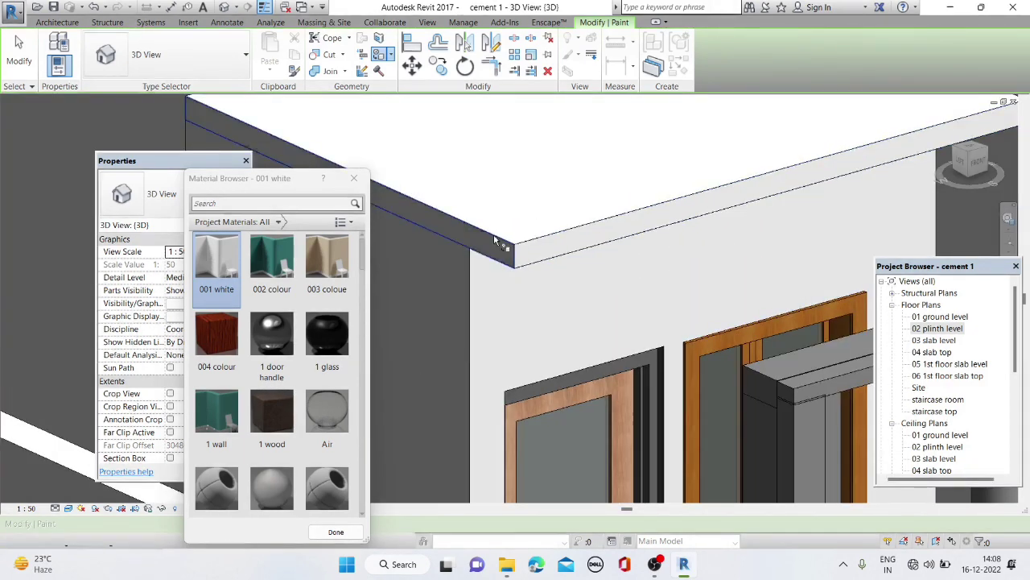
scroll(494, 240, down, 5)
scroll(629, 227, up, 2)
scroll(564, 226, down, 2)
scroll(555, 242, up, 4)
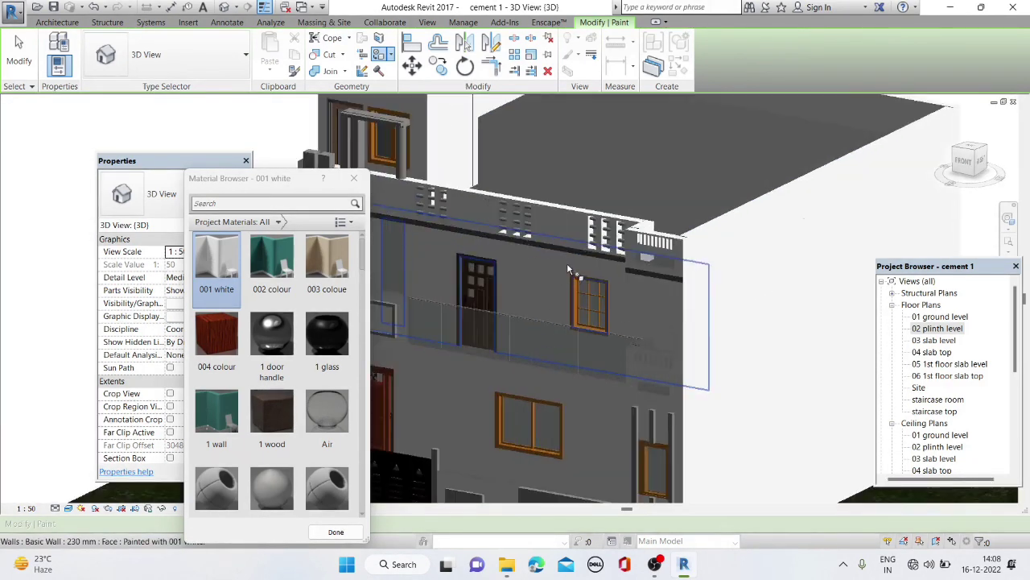
scroll(584, 249, up, 2)
scroll(596, 229, down, 1)
scroll(596, 229, down, 2)
scroll(587, 206, down, 2)
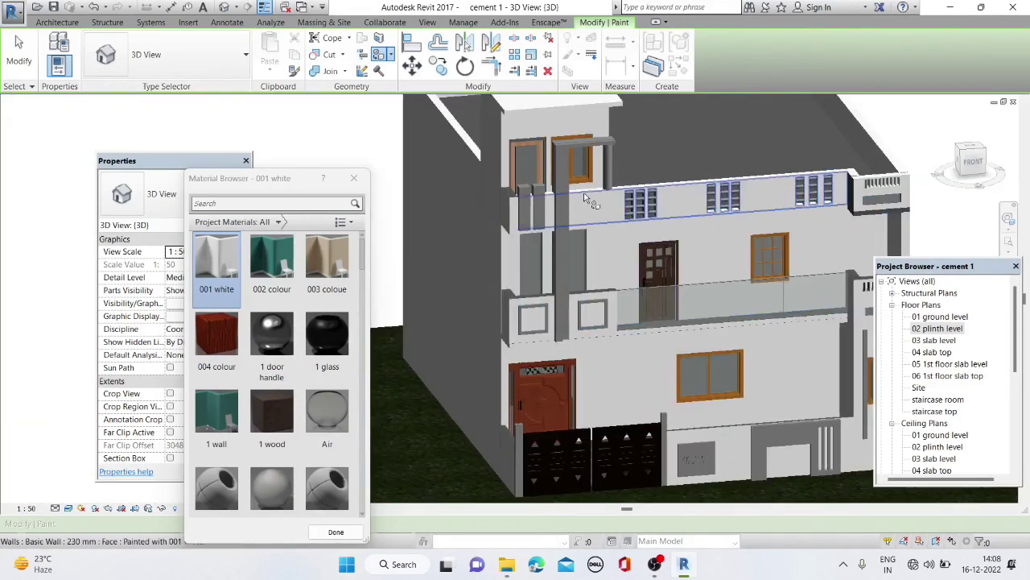
scroll(586, 199, down, 2)
scroll(596, 201, up, 3)
shift+middle_drag(709, 201, 781, 202)
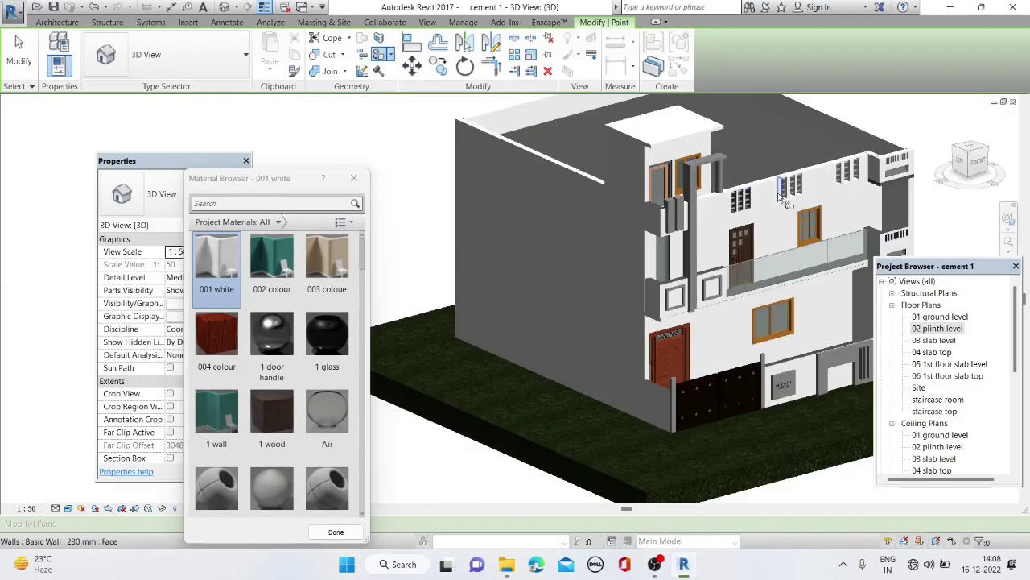
scroll(829, 184, up, 2)
scroll(869, 157, up, 3)
scroll(767, 143, down, 3)
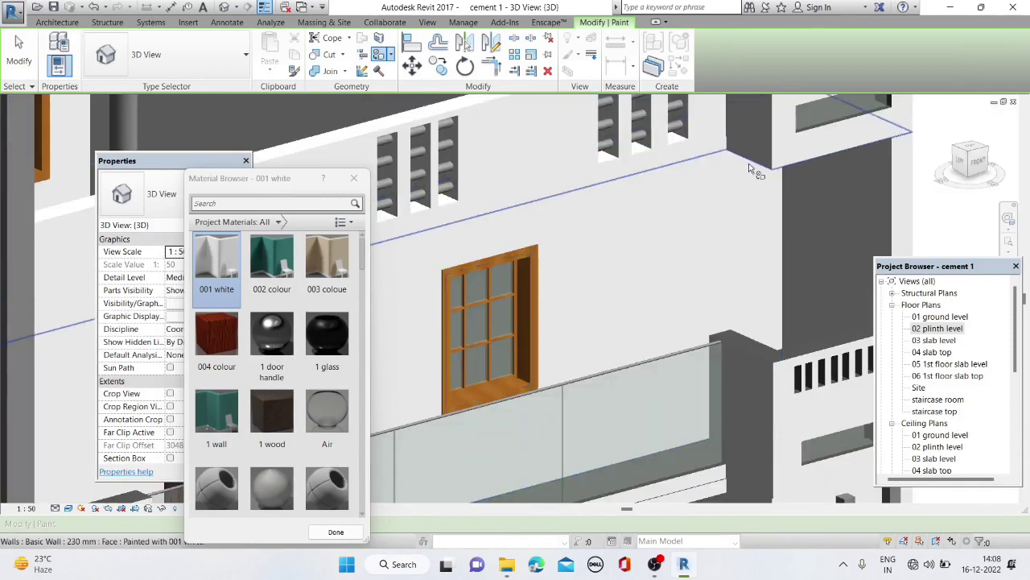
scroll(791, 216, down, 2)
scroll(790, 215, down, 2)
mouse_move(797, 242)
shift+middle_down()
mouse_move(826, 346)
mouse_move(725, 339)
shift+middle_up()
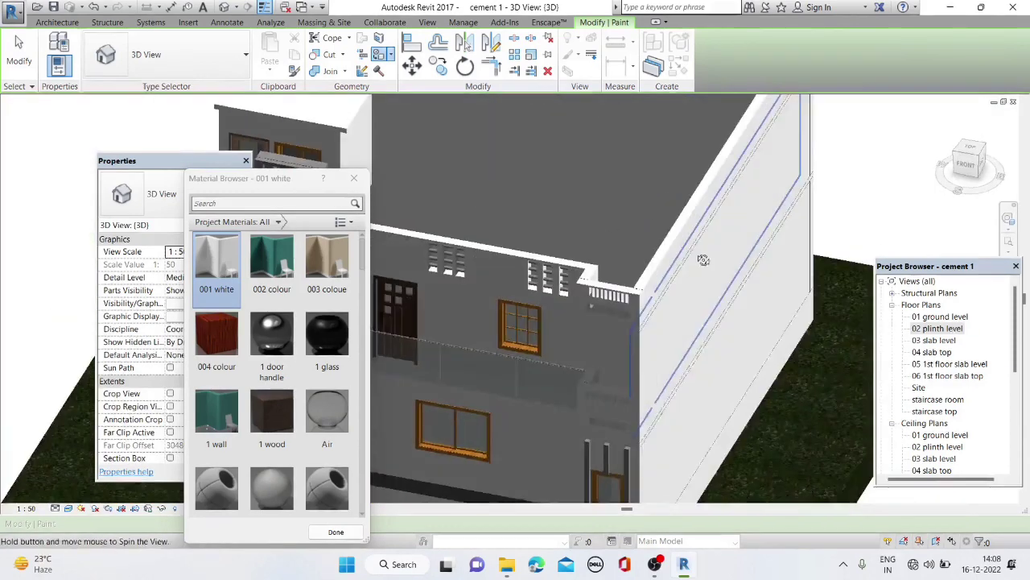
scroll(578, 323, down, 3)
mouse_move(578, 324)
shift+middle_down()
mouse_move(701, 278)
mouse_move(593, 338)
mouse_move(644, 326)
shift+middle_up()
scroll(593, 338, up, 4)
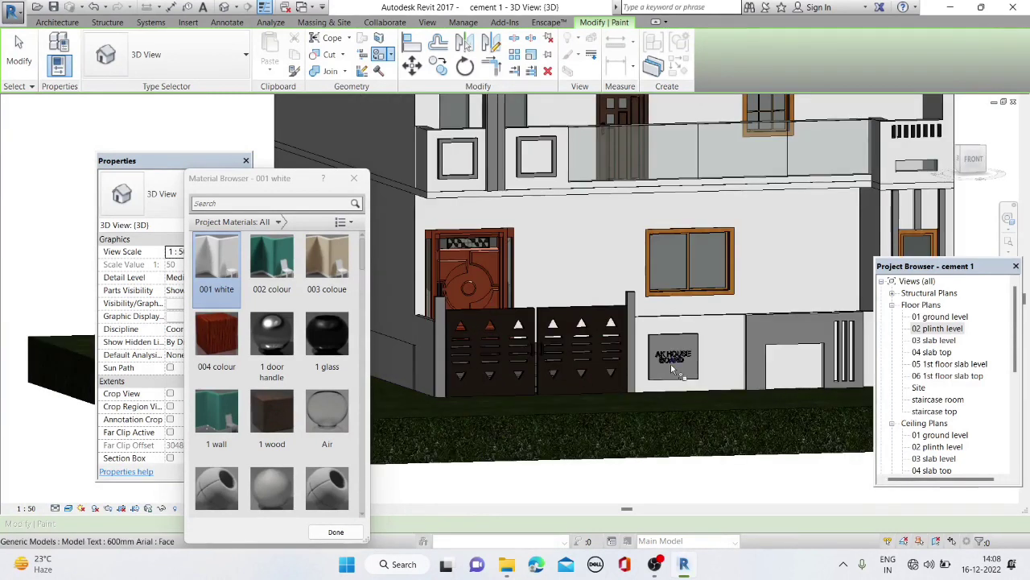
Assign the 004 colour material to the AK HOUSE BOARD model text through its Properties Material field
key(Escape)
click(673, 354)
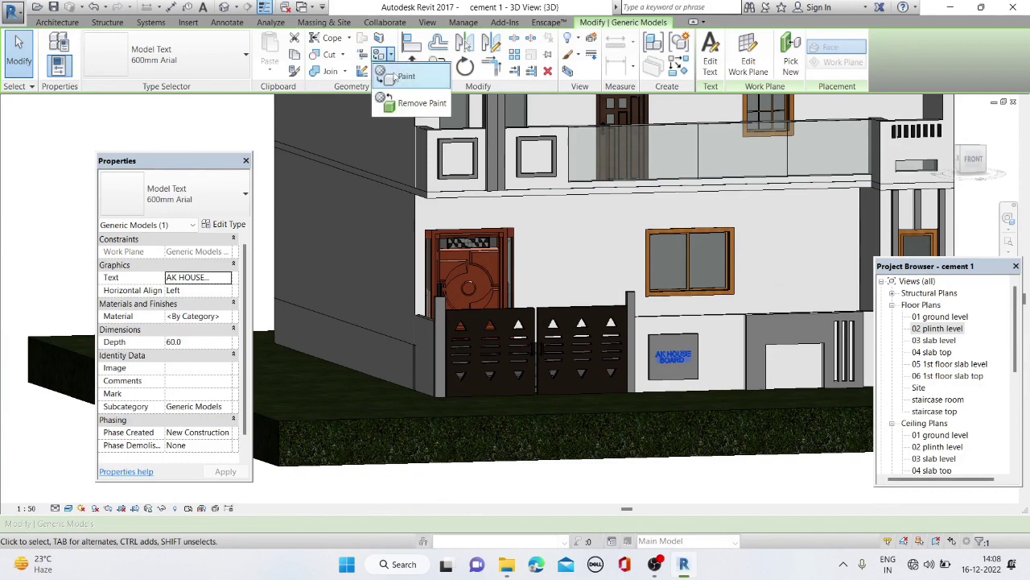
key(p)
key(t)
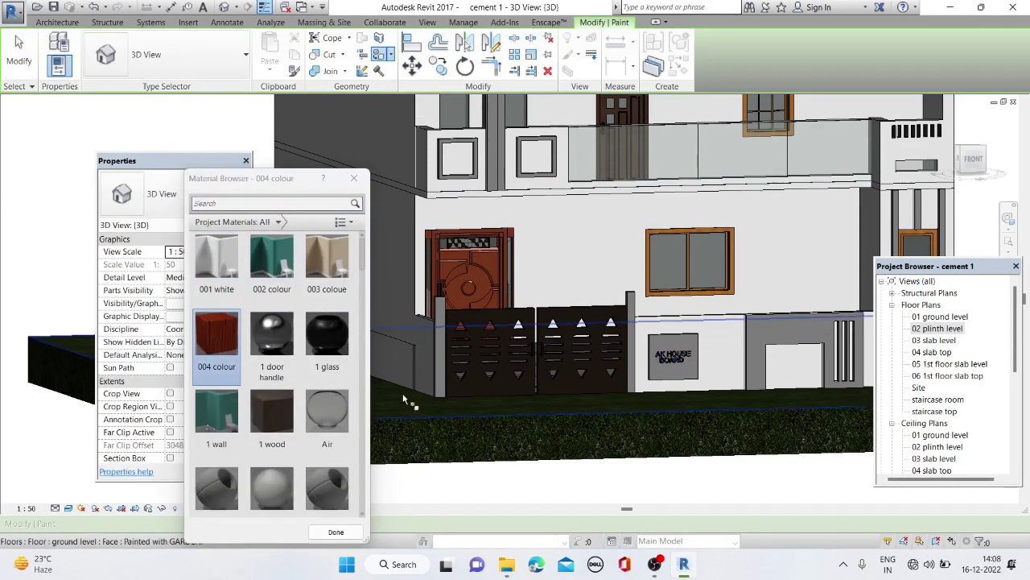
scroll(483, 378, up, 2)
scroll(626, 343, up, 2)
scroll(725, 346, up, 2)
scroll(719, 324, up, 1)
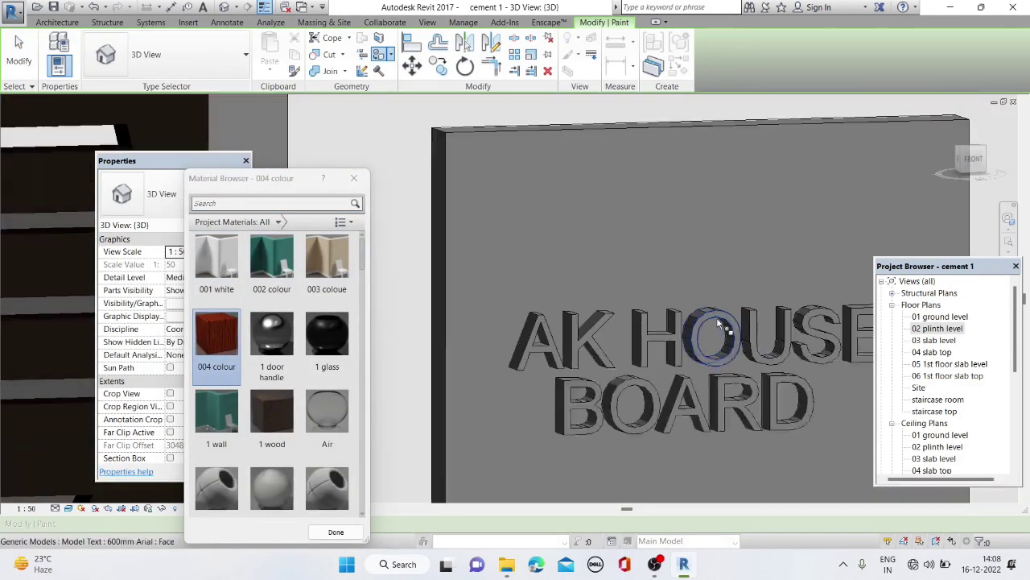
key(Escape)
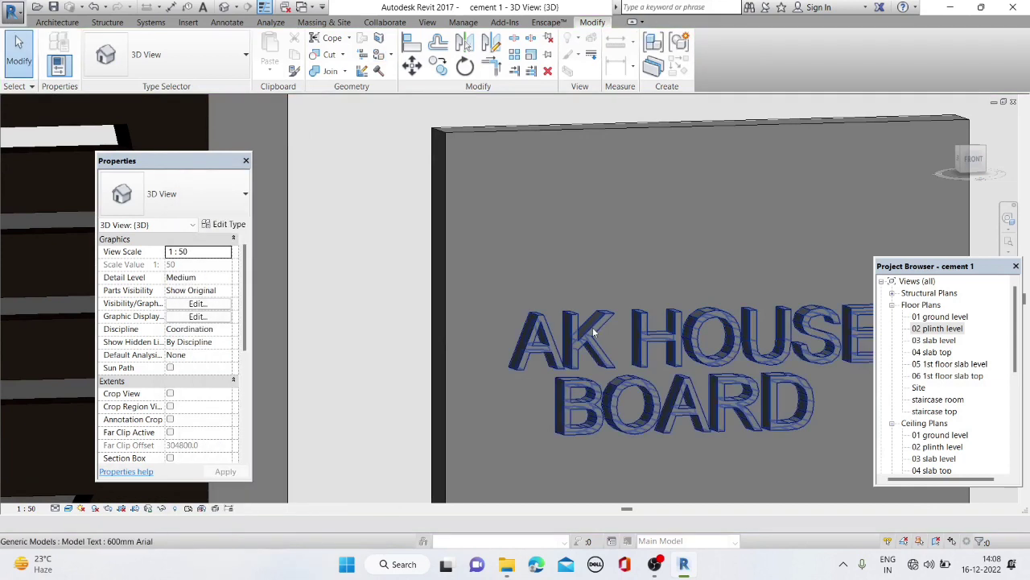
click(602, 334)
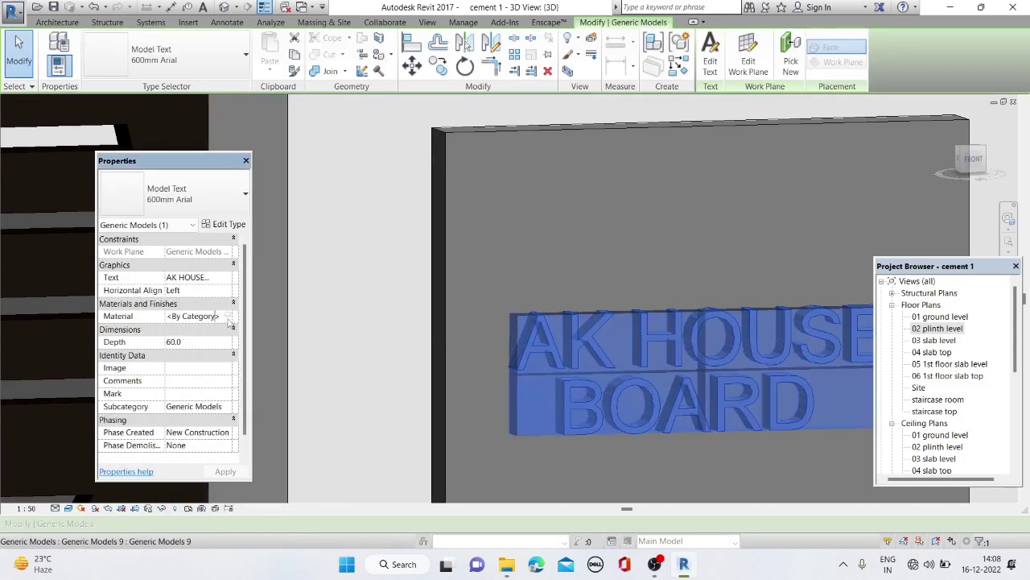
click(229, 316)
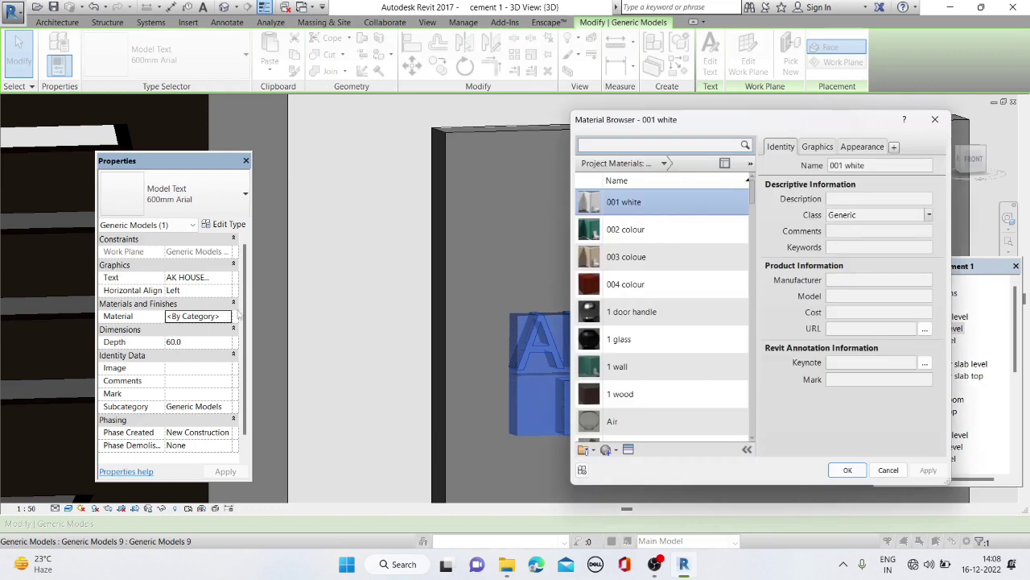
click(854, 471)
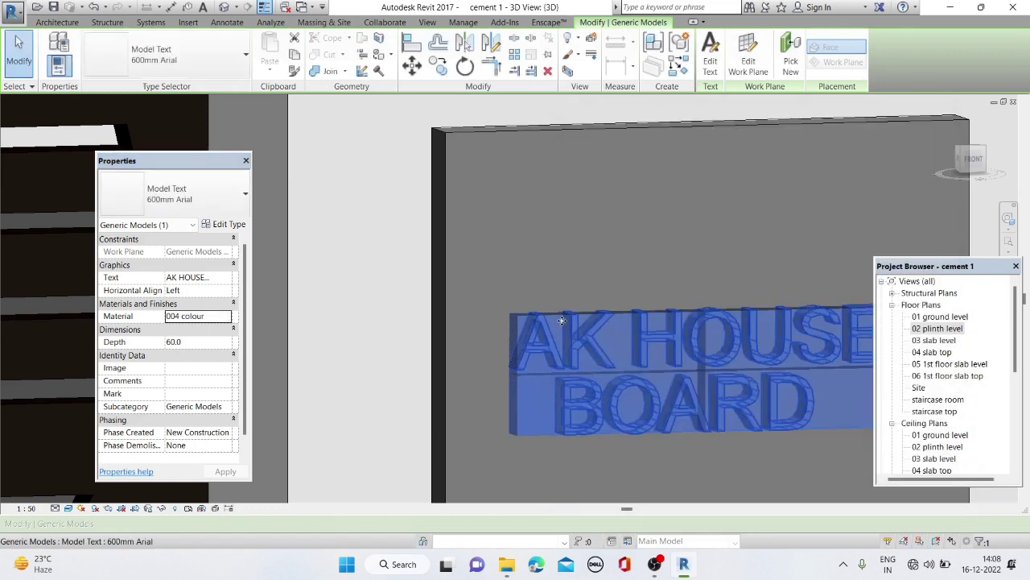
key(Escape)
scroll(493, 301, down, 3)
Select the sign's back panel and start Paint (PT) to browse the material list
click(467, 233)
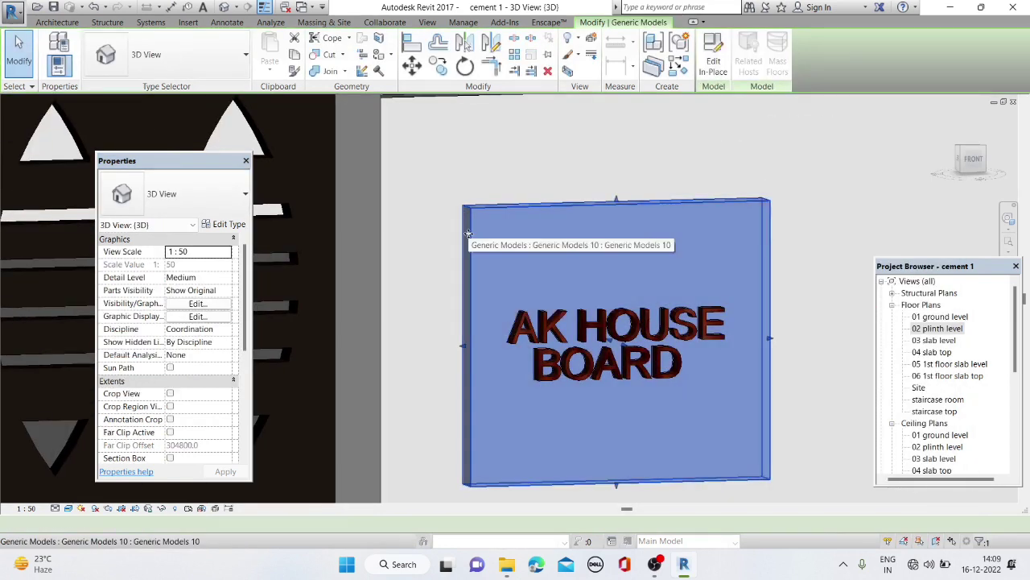
click(468, 233)
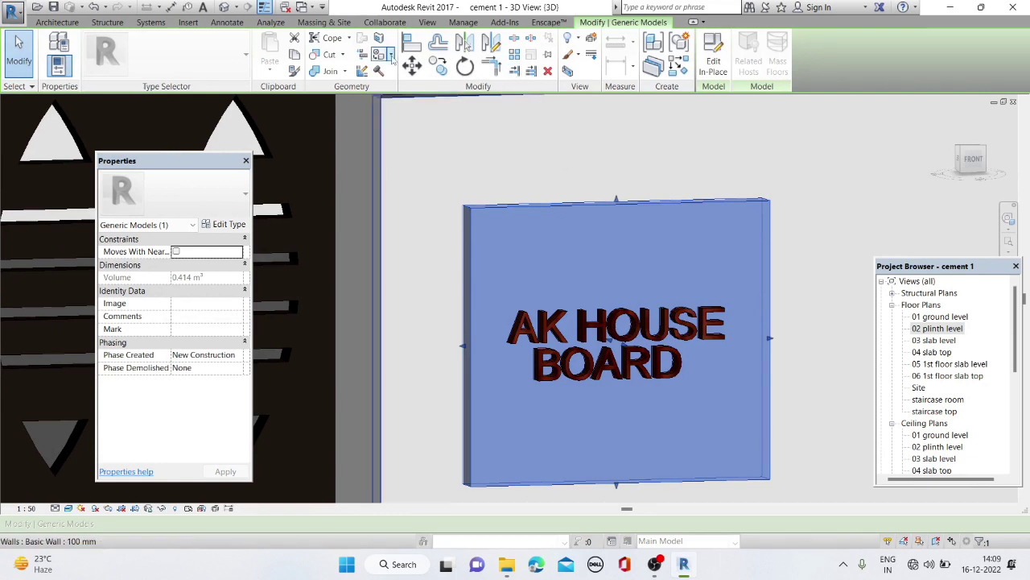
key(p)
key(t)
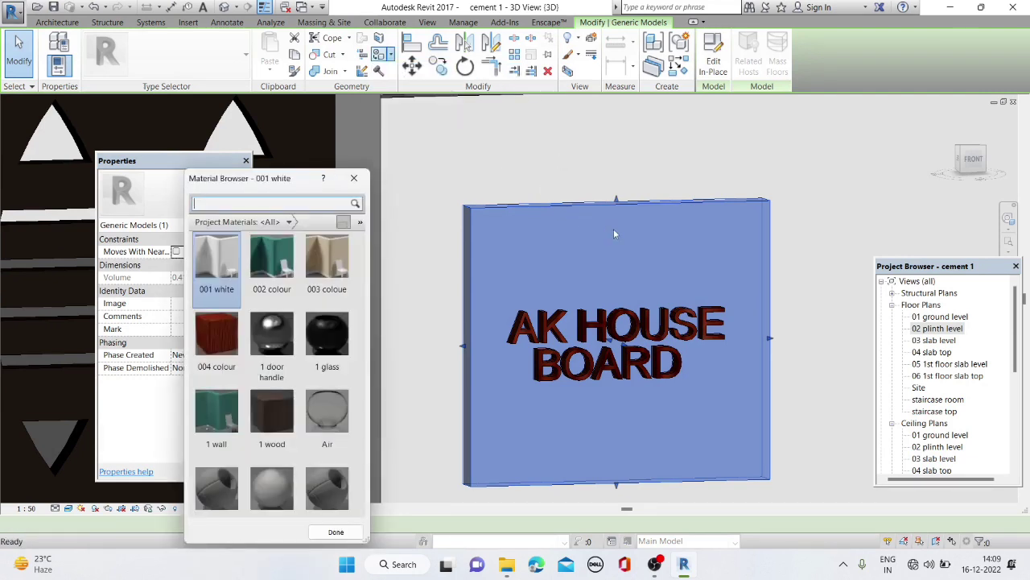
scroll(220, 263, down, 5)
scroll(214, 301, down, 5)
scroll(214, 301, down, 5)
scroll(241, 305, up, 3)
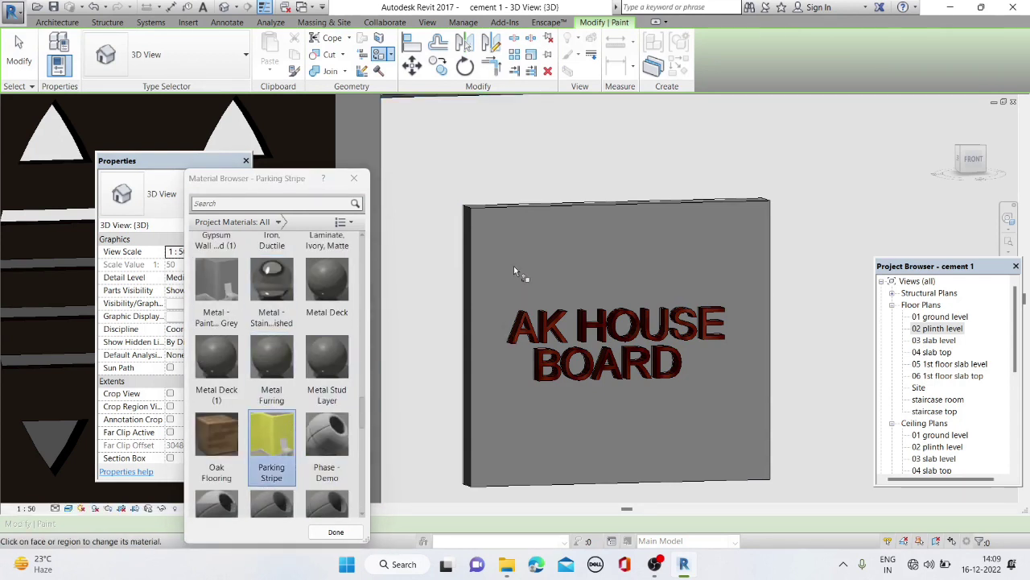
scroll(513, 266, up, 2)
Cancel painting, reselect the sign's back panel and open it with Edit In-Place
click(362, 181)
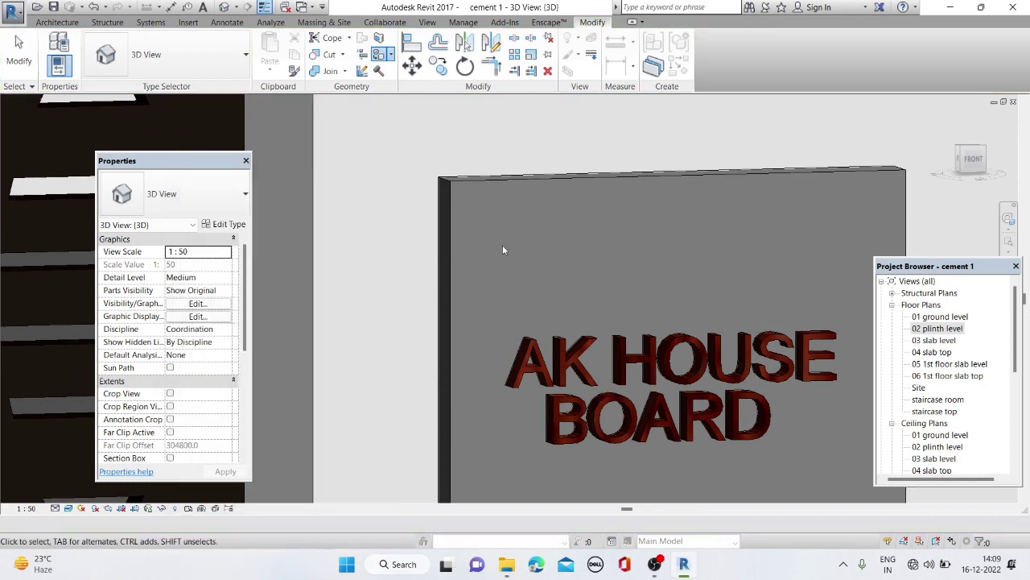
click(473, 179)
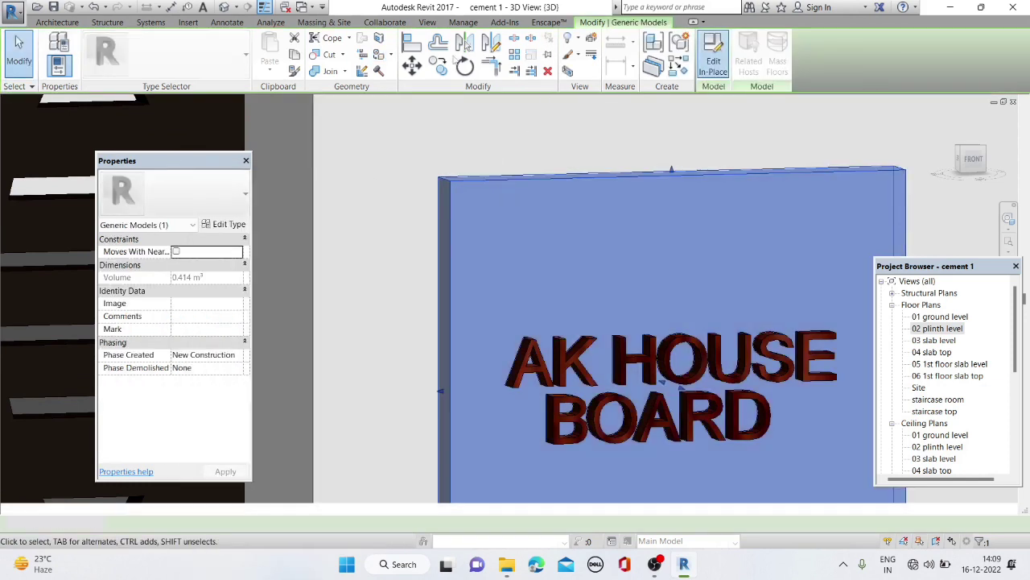
click(713, 61)
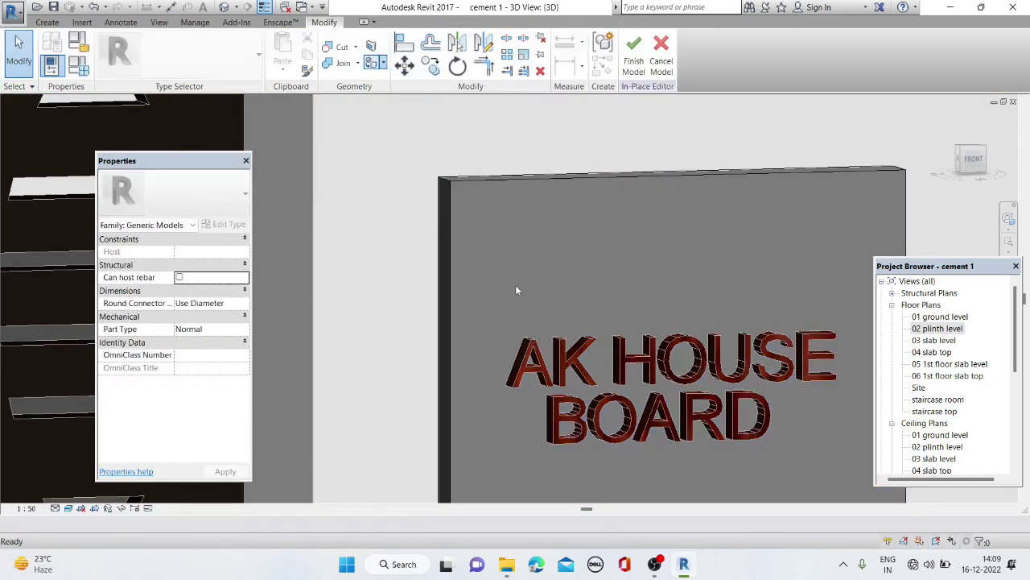
Paint the sign's back board with 003 coloue inside the in-place model using PT
key(p)
key(t)
scroll(256, 334, down, 5)
scroll(256, 334, down, 5)
scroll(256, 334, up, 2)
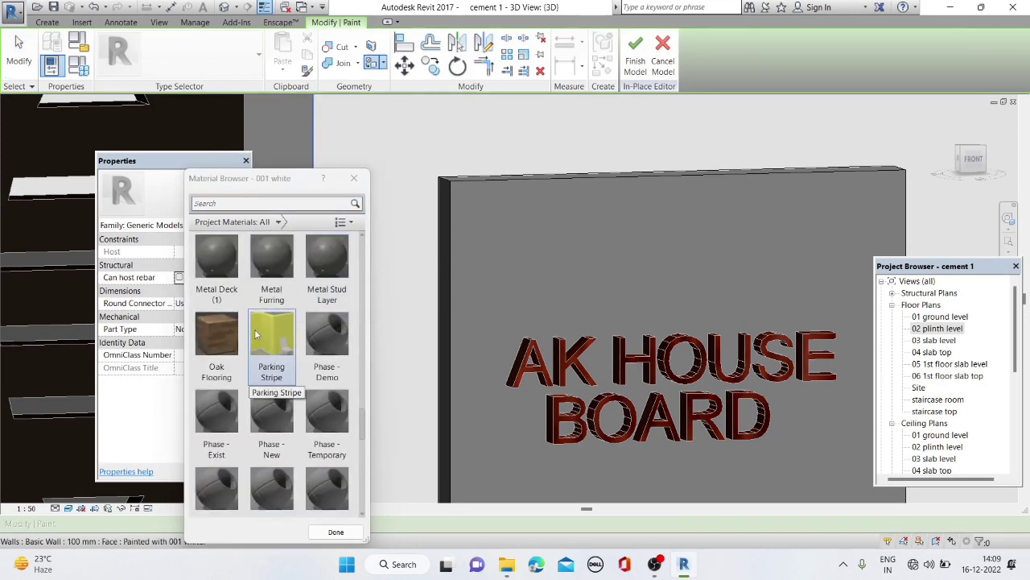
scroll(421, 269, down, 3)
scroll(488, 298, down, 2)
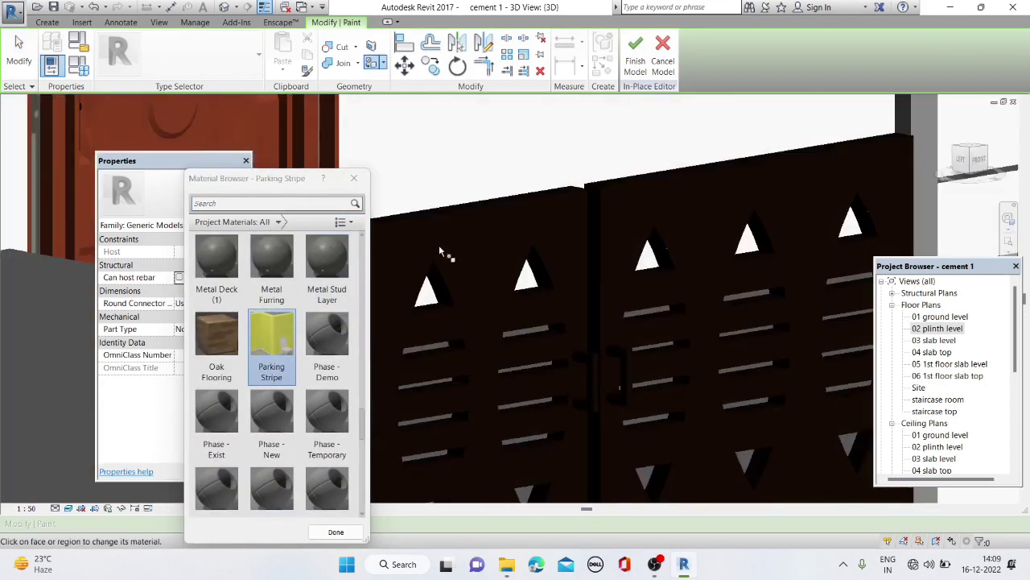
scroll(444, 253, down, 2)
scroll(637, 275, up, 3)
mouse_move(637, 276)
shift+middle_down()
mouse_move(719, 195)
mouse_move(704, 233)
mouse_move(678, 245)
shift+middle_up()
scroll(704, 233, down, 3)
scroll(704, 233, down, 2)
scroll(644, 229, up, 2)
scroll(644, 229, down, 3)
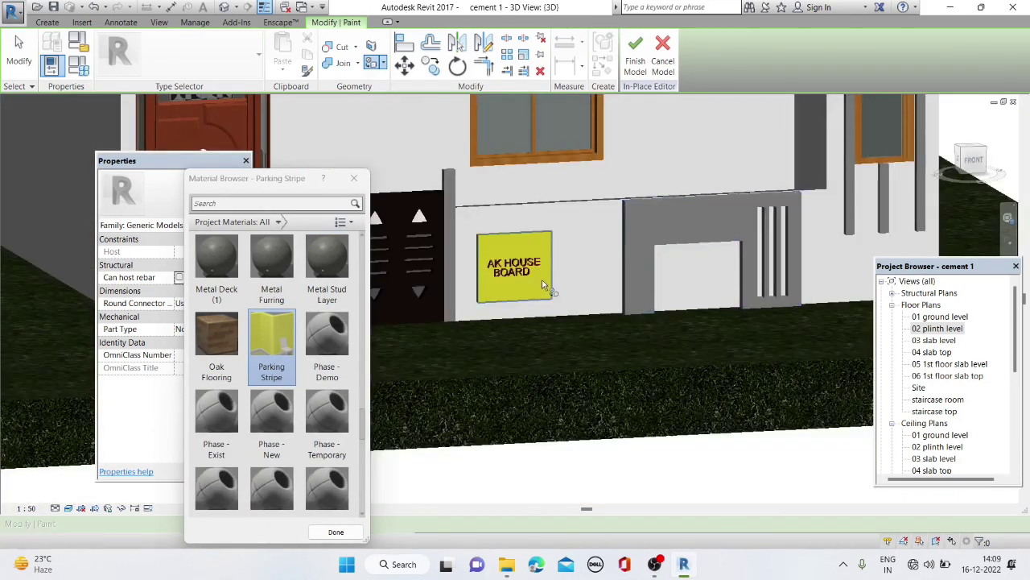
scroll(492, 273, up, 2)
scroll(450, 281, down, 2)
scroll(437, 288, down, 2)
scroll(437, 241, up, 3)
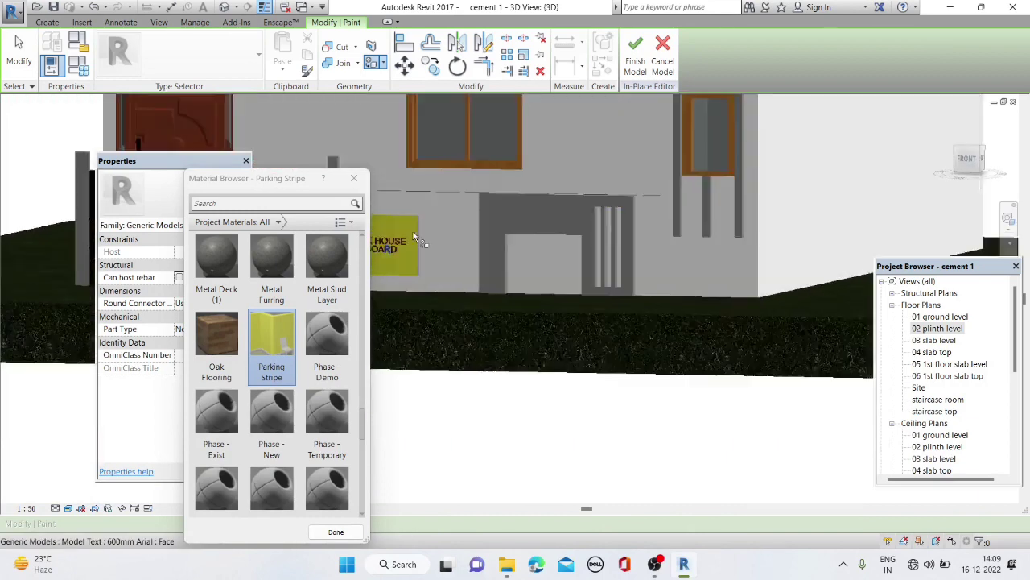
scroll(442, 228, up, 3)
scroll(442, 228, down, 2)
scroll(446, 223, down, 2)
scroll(292, 332, up, 10)
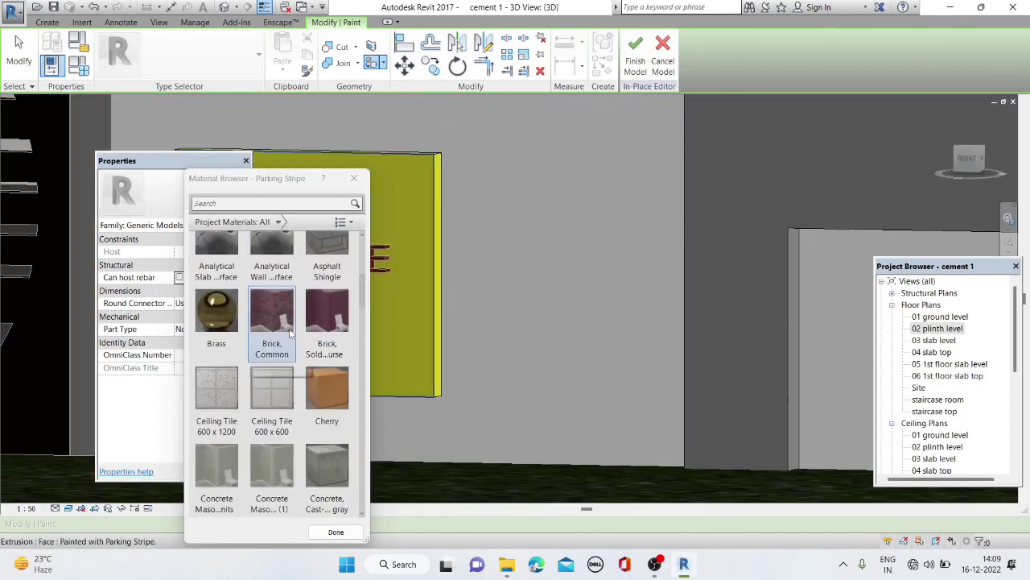
scroll(291, 332, up, 5)
scroll(445, 203, down, 2)
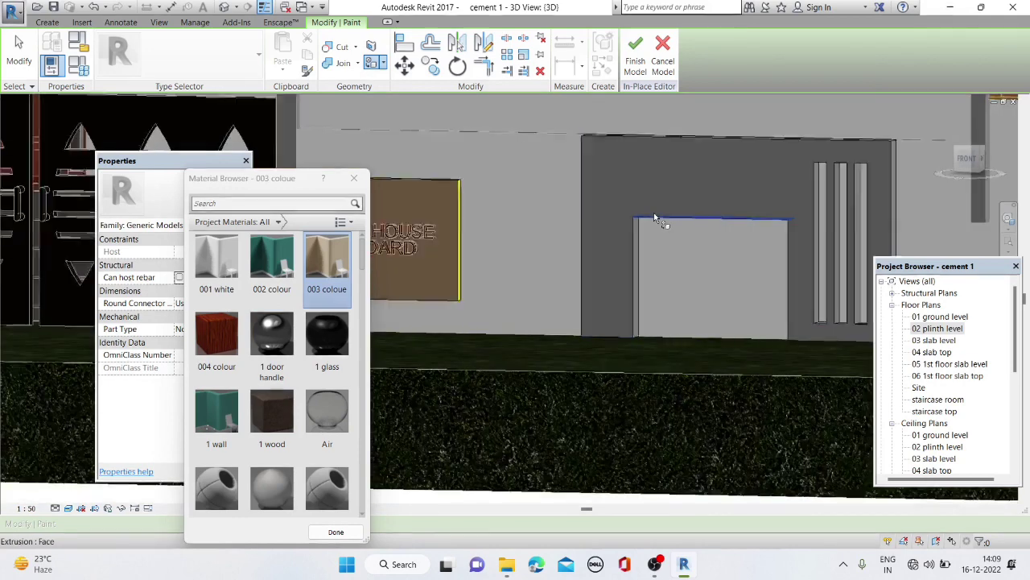
scroll(445, 225, down, 2)
scroll(445, 240, up, 3)
shift+middle_drag(445, 240, 755, 315)
scroll(755, 315, down, 2)
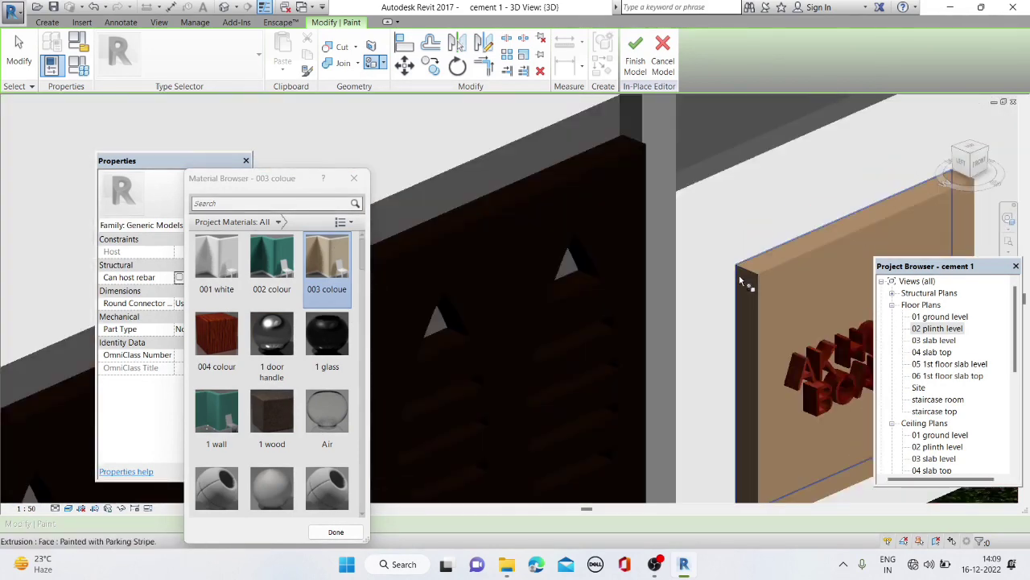
scroll(755, 314, down, 2)
scroll(755, 310, up, 4)
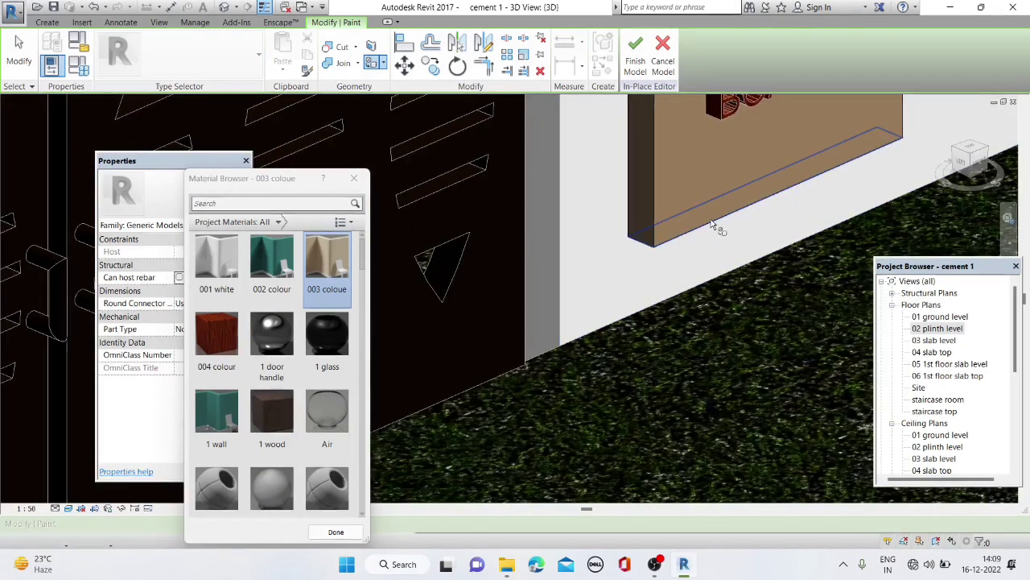
scroll(766, 267, down, 2)
scroll(779, 167, down, 5)
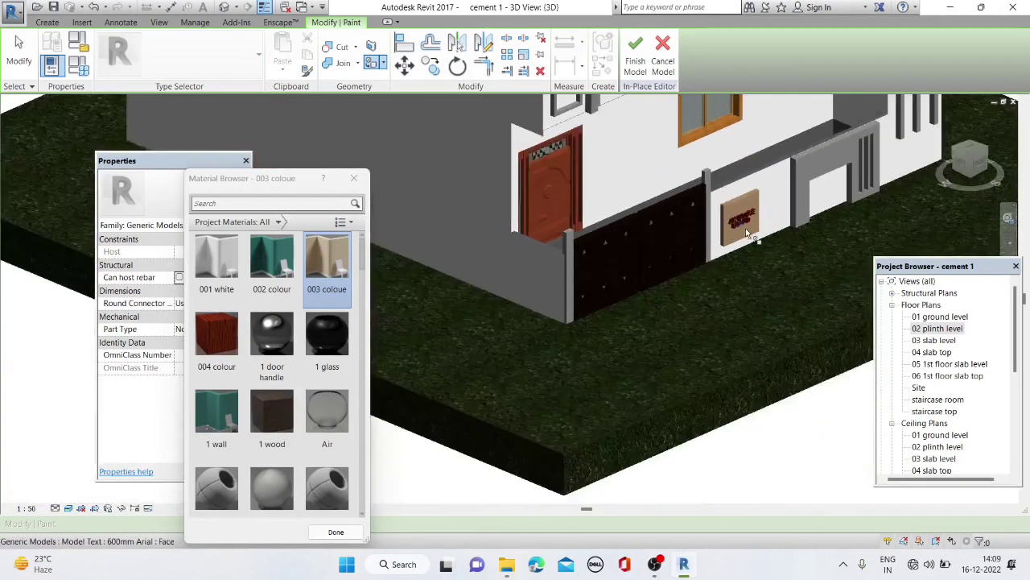
scroll(745, 228, up, 2)
scroll(455, 269, down, 2)
scroll(497, 272, up, 3)
mouse_move(497, 271)
shift+middle_down()
mouse_move(533, 243)
mouse_move(531, 215)
shift+middle_up()
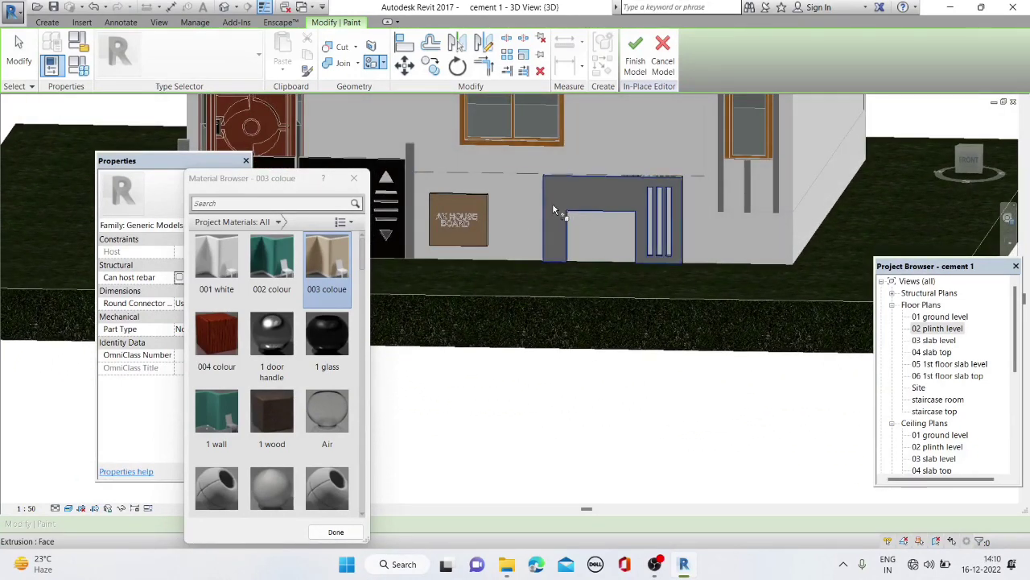
Finish the in-place model, then reselect the panel-and-sign generic model and reopen it in place
click(635, 64)
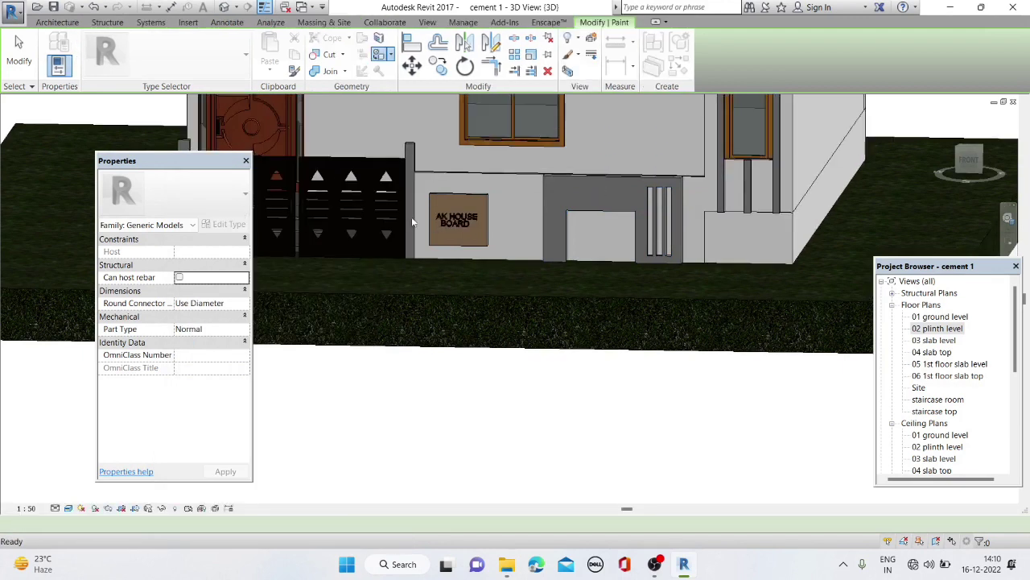
scroll(576, 190, up, 2)
click(540, 159)
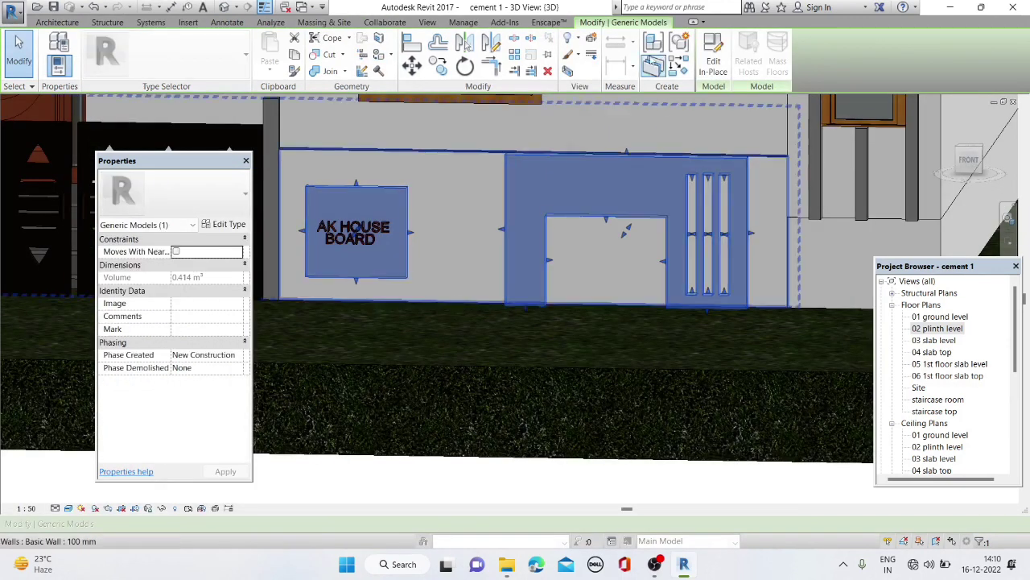
click(712, 66)
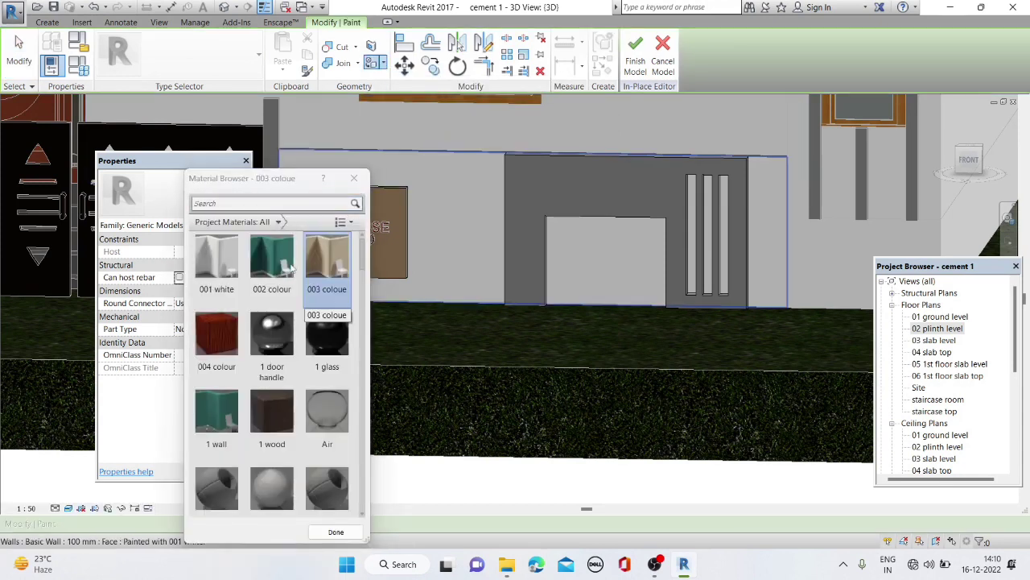
Paint the front panel face in 003 coloue, replacing the 002 colour first applied
click(550, 176)
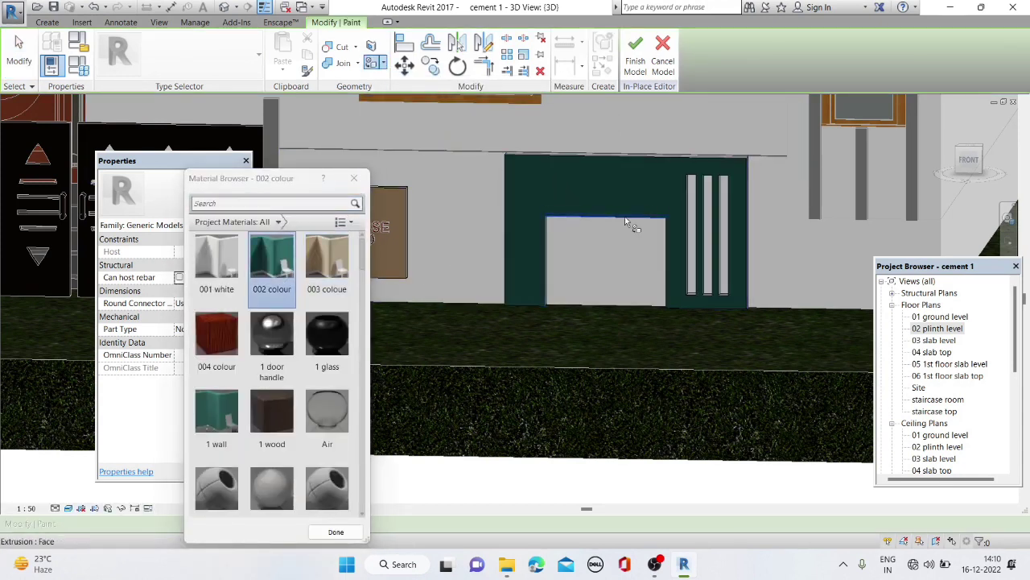
click(531, 242)
scroll(573, 232, down, 2)
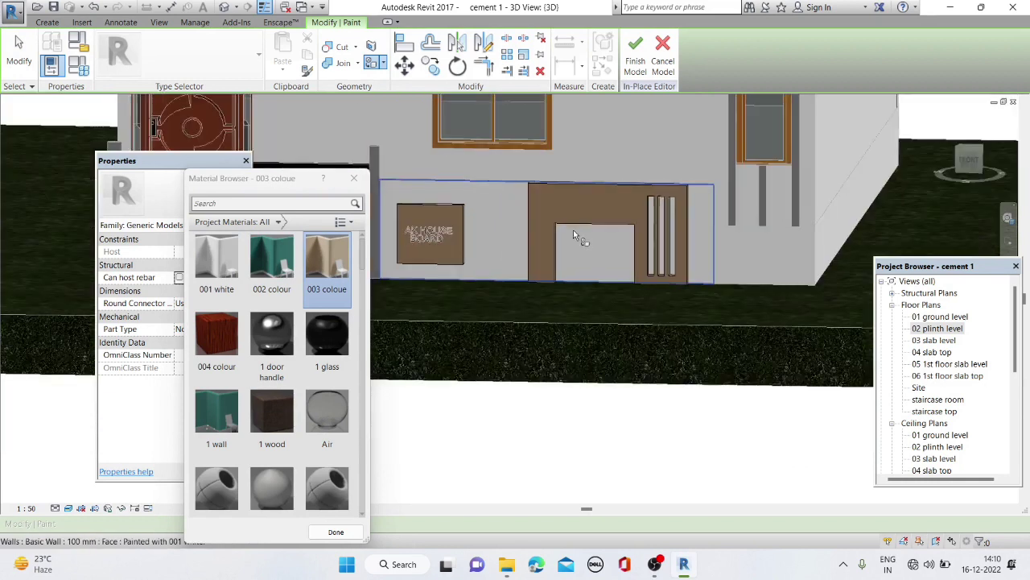
scroll(338, 322, down, 10)
scroll(330, 338, up, 2)
scroll(330, 338, up, 3)
scroll(328, 351, down, 5)
scroll(326, 338, up, 3)
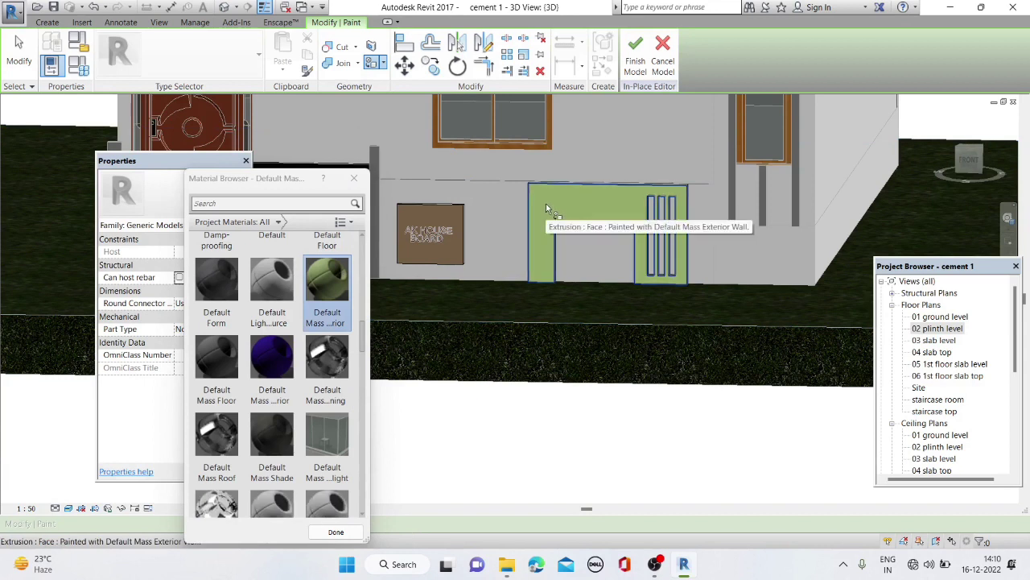
shift+middle_drag(546, 207, 556, 211)
scroll(301, 303, up, 7)
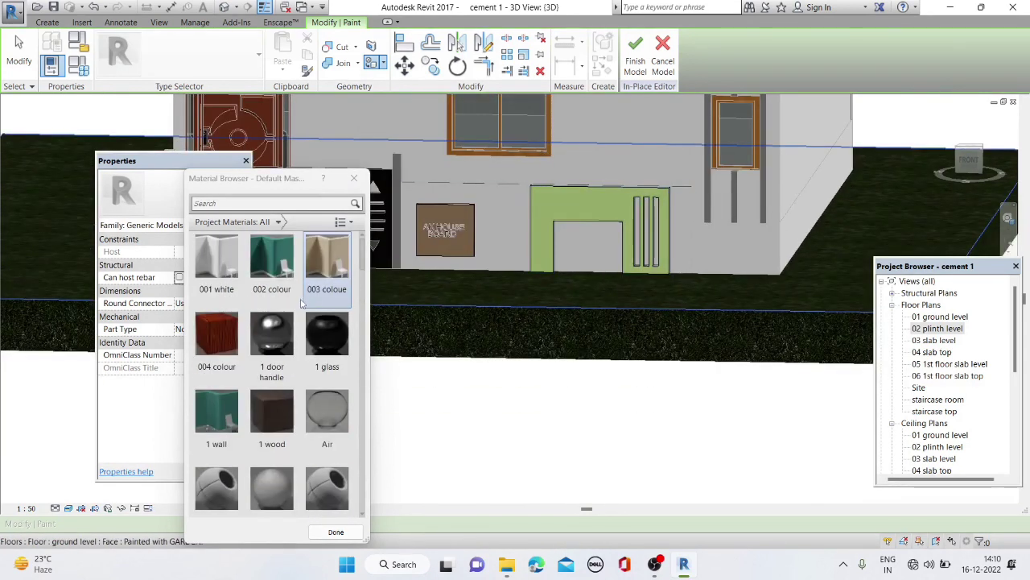
mouse_move(585, 194)
shift+middle_down()
mouse_move(567, 206)
mouse_move(431, 217)
mouse_move(518, 201)
shift+middle_up()
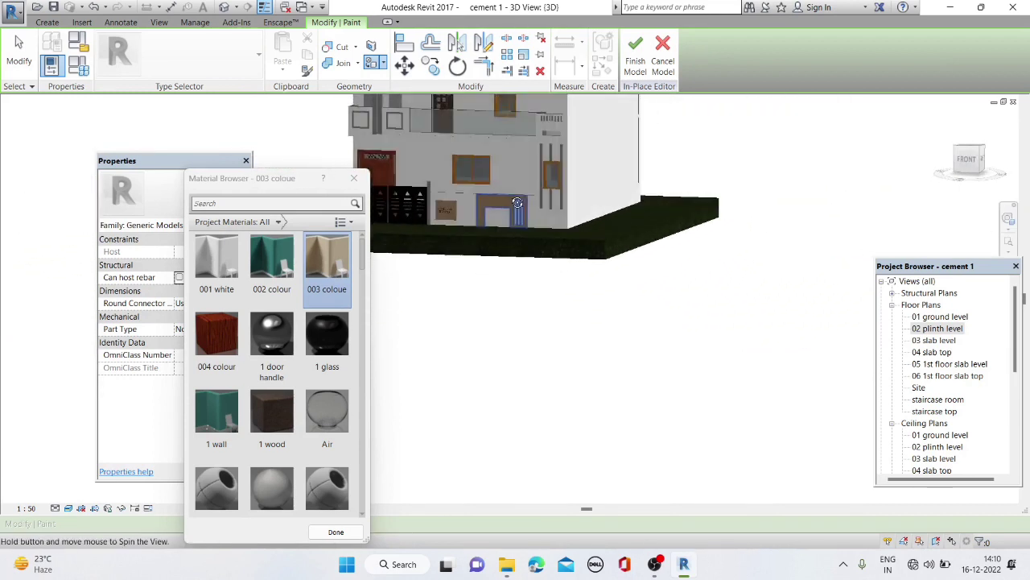
scroll(518, 197, up, 2)
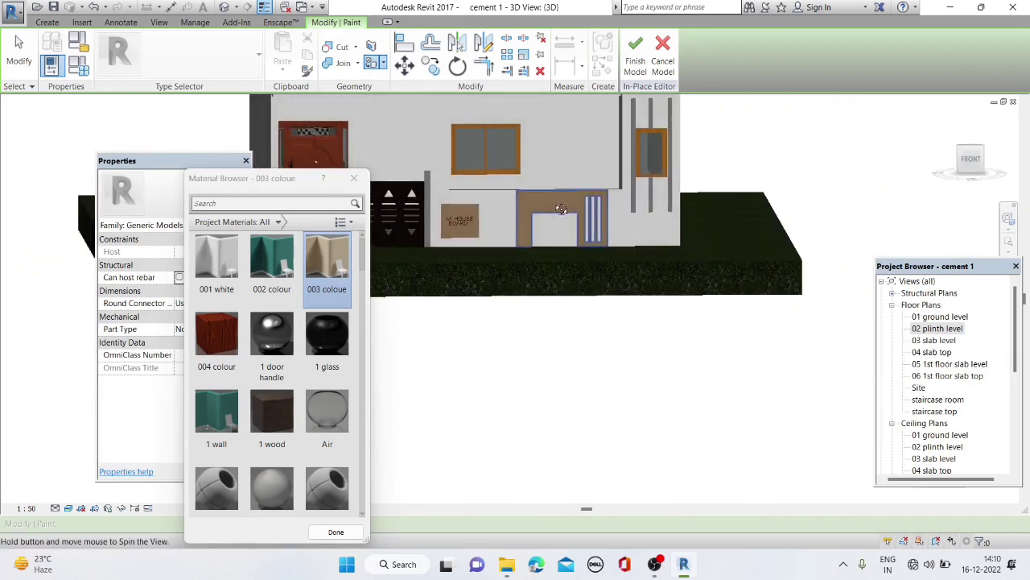
scroll(555, 207, up, 2)
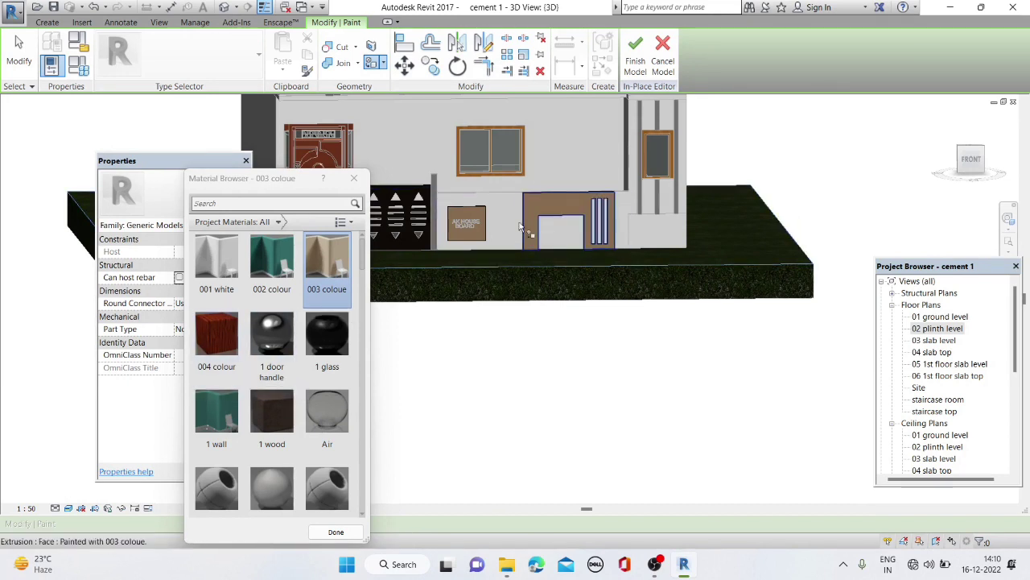
shift+middle_drag(520, 227, 623, 266)
Paint the four vertical slat faces of the entrance panel with 003 coloue
scroll(655, 218, up, 4)
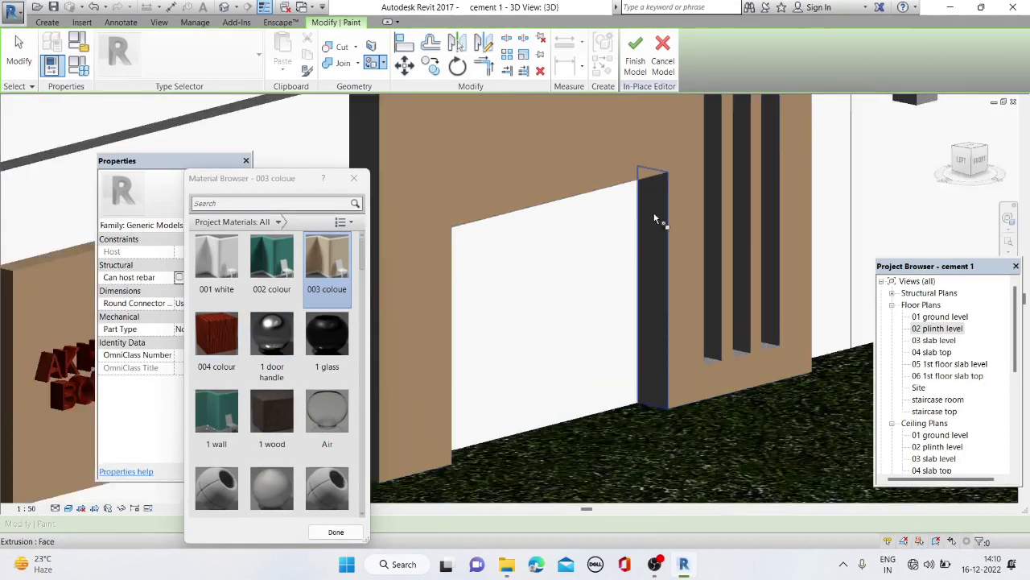
scroll(725, 201, up, 2)
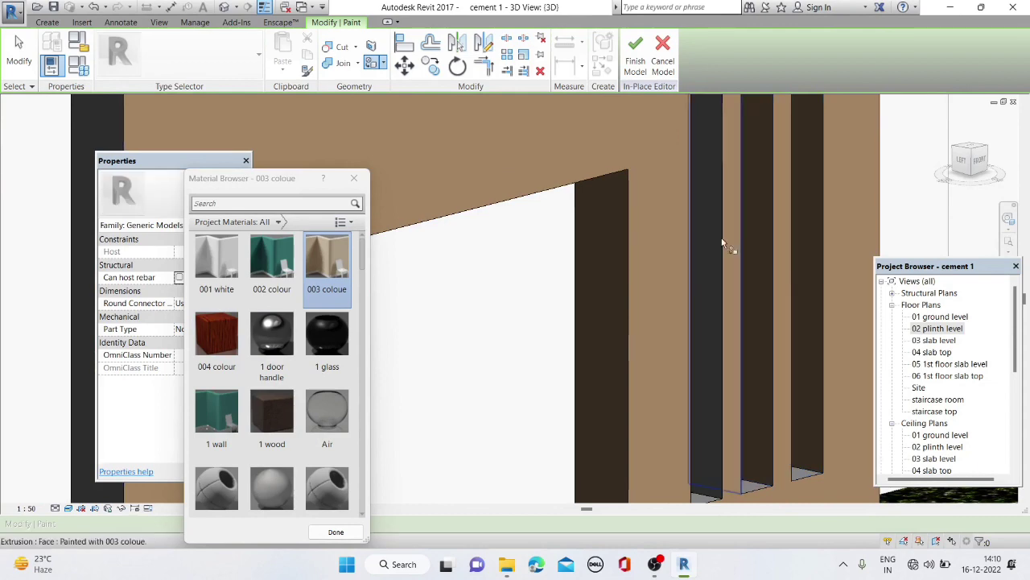
scroll(497, 235, down, 4)
scroll(476, 214, up, 2)
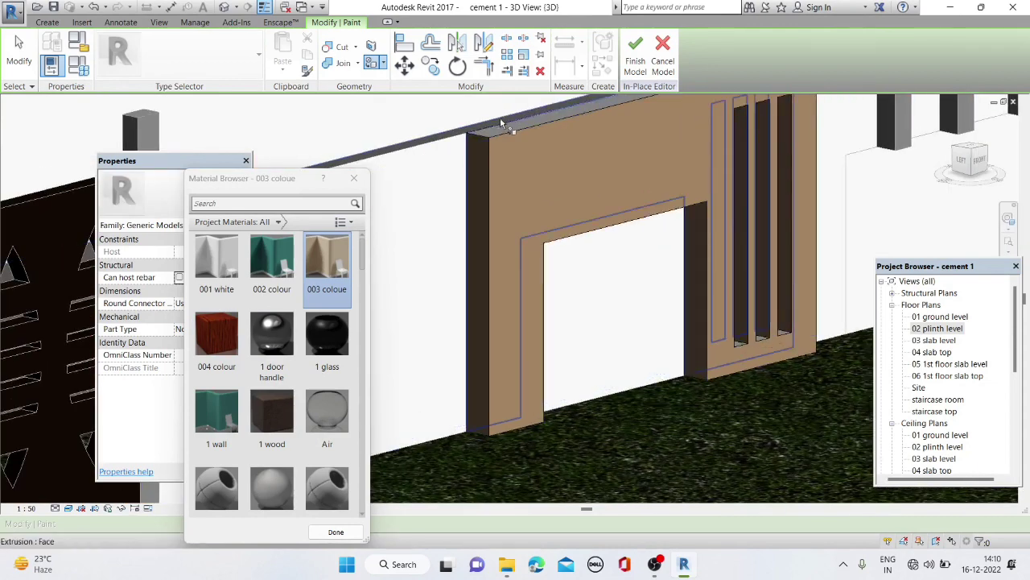
scroll(506, 146, up, 3)
scroll(507, 145, down, 5)
scroll(482, 202, up, 2)
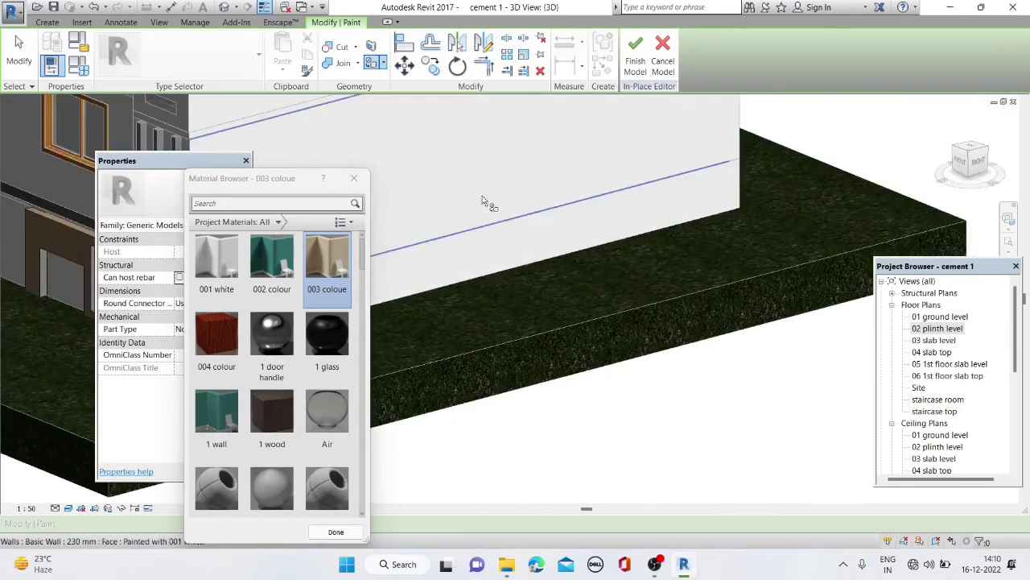
scroll(539, 222, down, 3)
scroll(539, 222, up, 3)
scroll(550, 227, up, 3)
scroll(550, 227, up, 2)
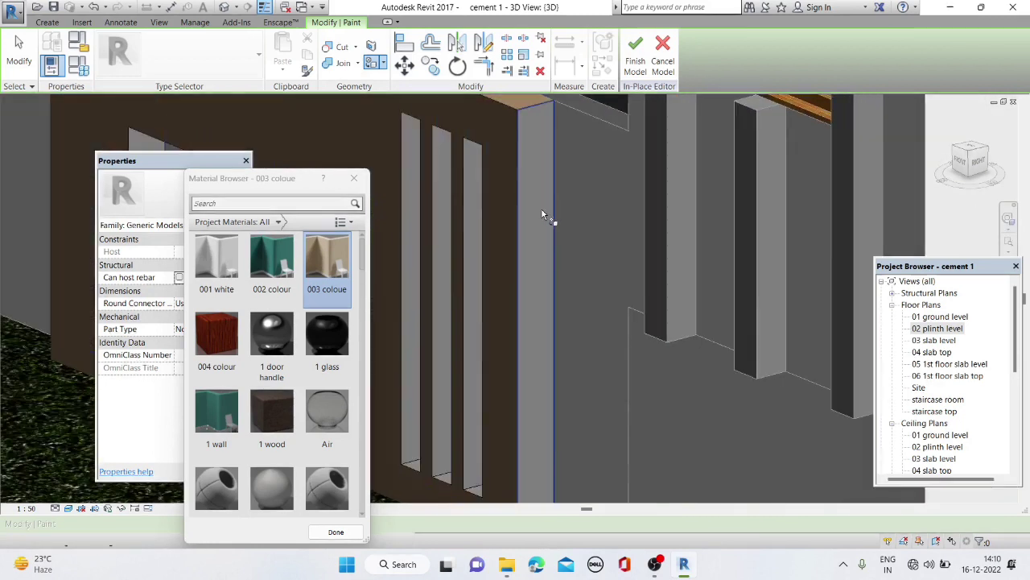
click(475, 180)
click(440, 157)
click(410, 149)
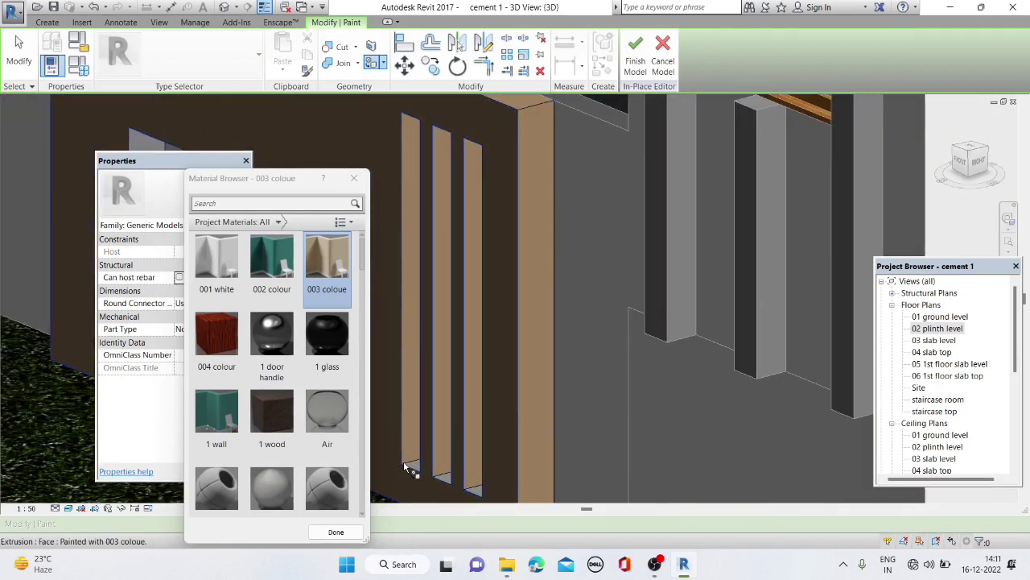
scroll(418, 469, up, 3)
click(418, 469)
Commit the painted slats by finishing the in-place model
scroll(439, 454, down, 2)
scroll(447, 442, up, 2)
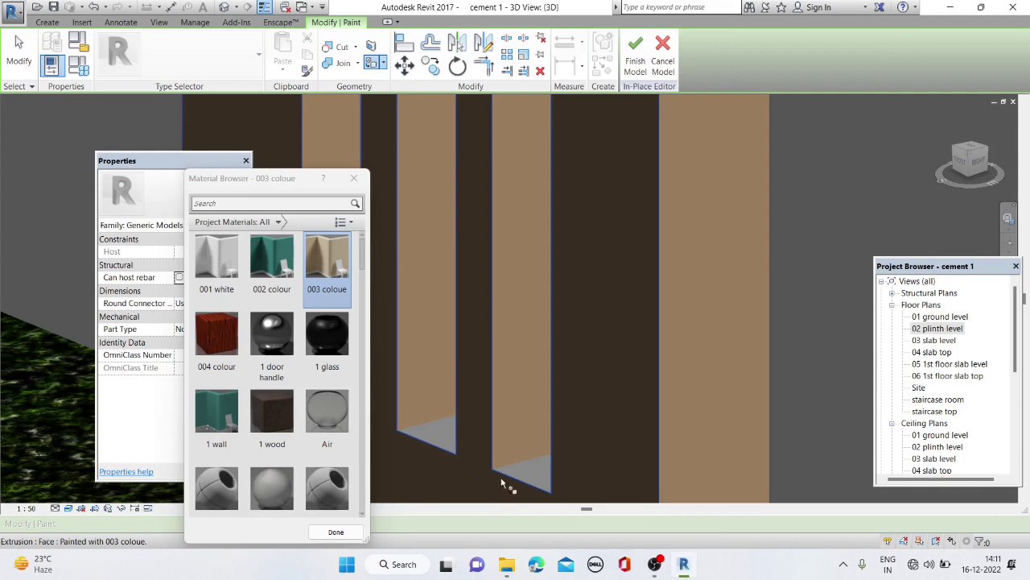
scroll(448, 438, up, 2)
scroll(612, 334, down, 2)
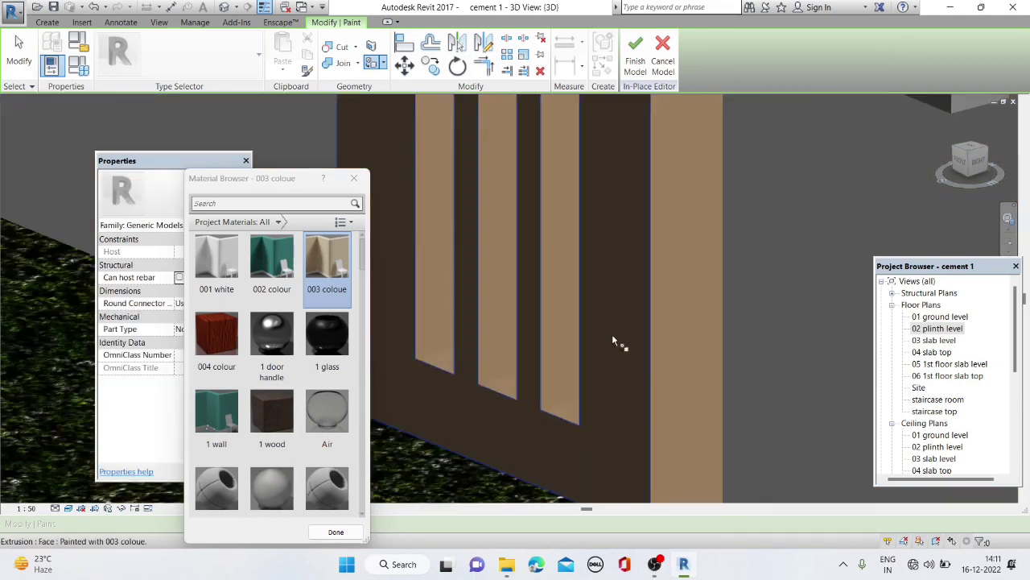
scroll(523, 241, down, 2)
scroll(442, 185, down, 2)
scroll(354, 132, up, 3)
scroll(386, 169, down, 3)
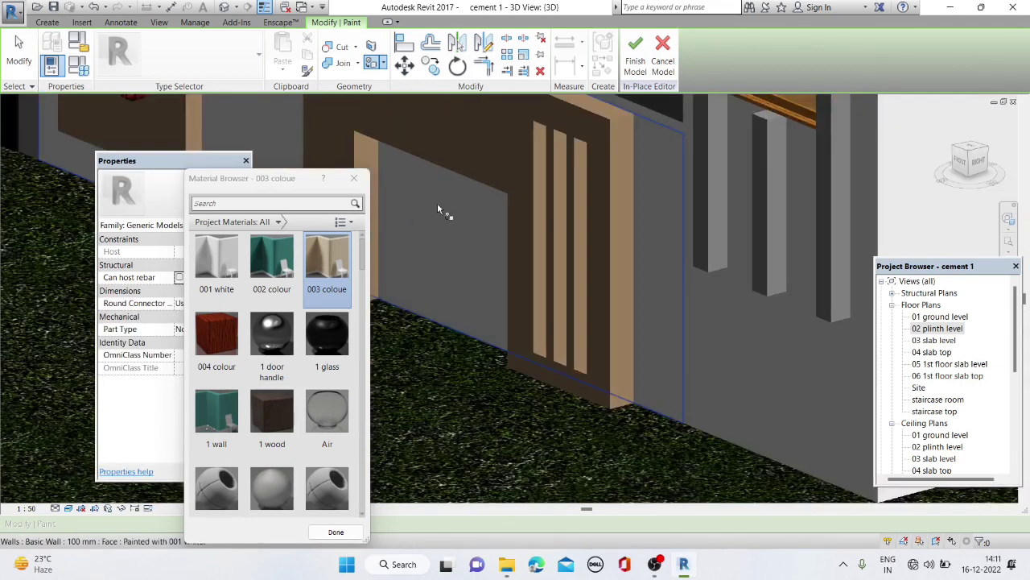
scroll(467, 229, down, 2)
scroll(547, 241, up, 2)
mouse_move(559, 242)
shift+middle_down()
mouse_move(733, 256)
mouse_move(805, 202)
shift+middle_up()
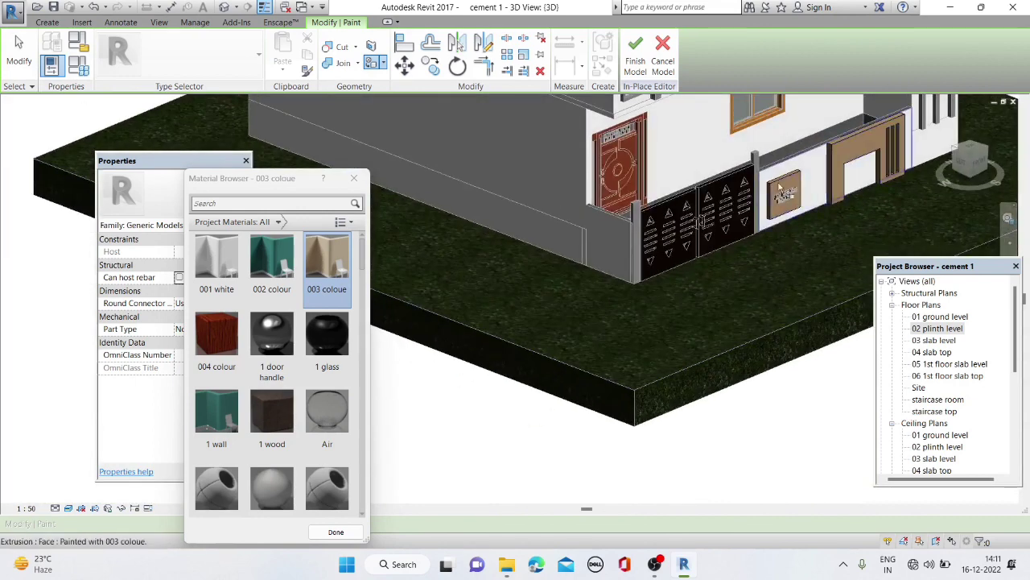
scroll(805, 201, down, 3)
scroll(880, 129, up, 4)
scroll(873, 123, up, 1)
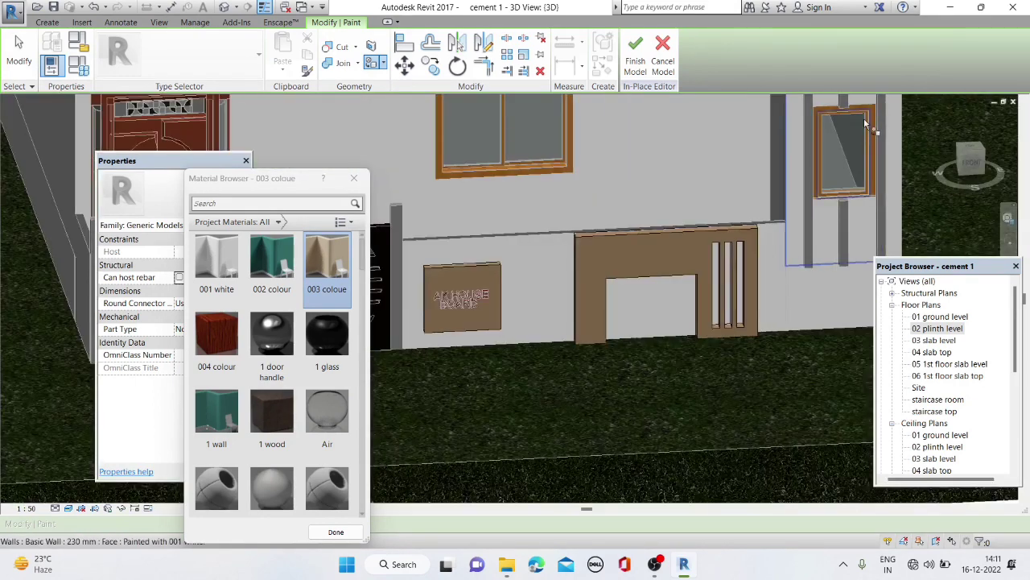
click(635, 60)
scroll(882, 177, up, 4)
Select the three slender columns beside the upper window and start the Paint tool with PT
key(Escape)
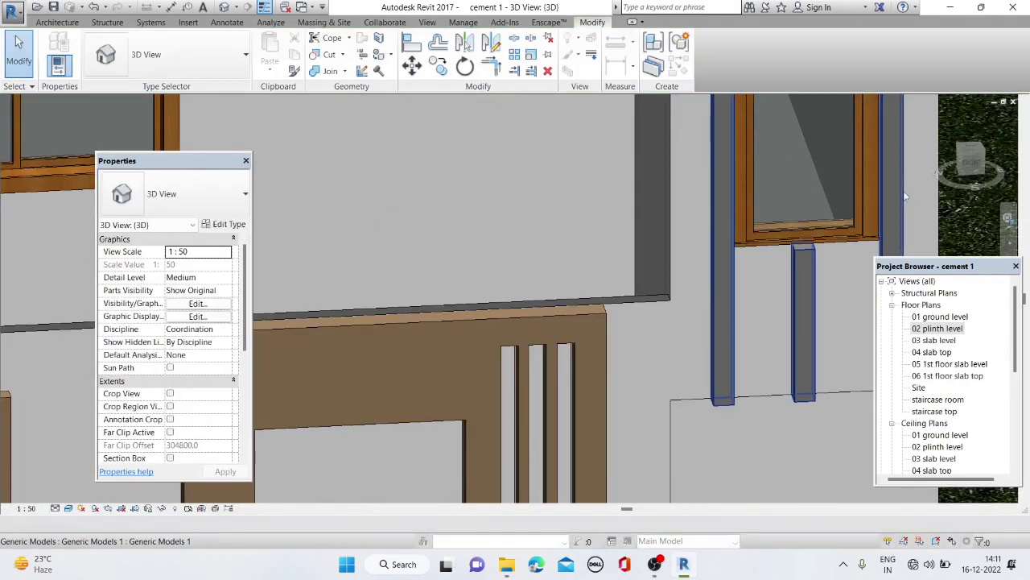
click(891, 193)
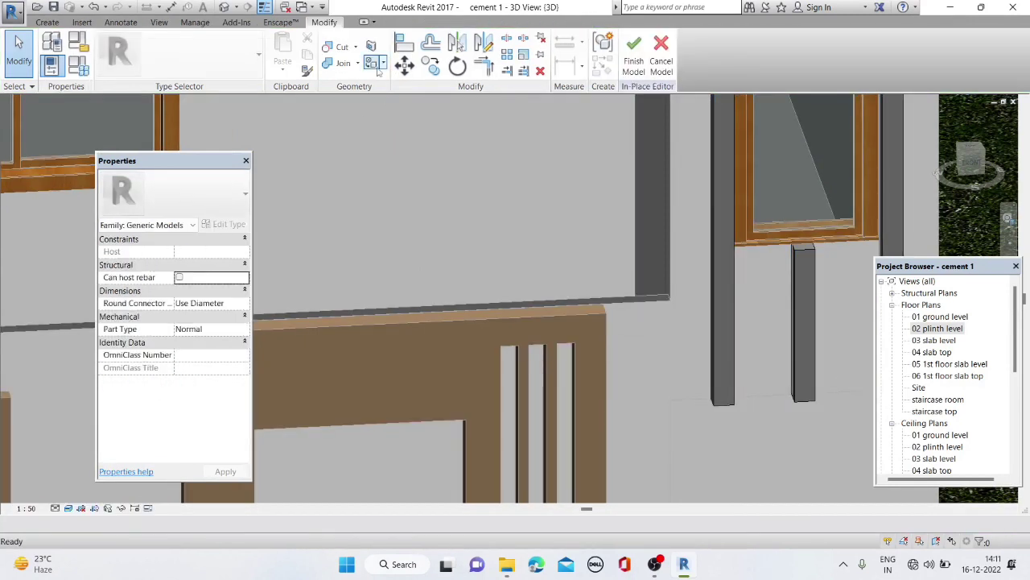
key(p)
key(t)
scroll(375, 234, down, 2)
scroll(371, 240, down, 2)
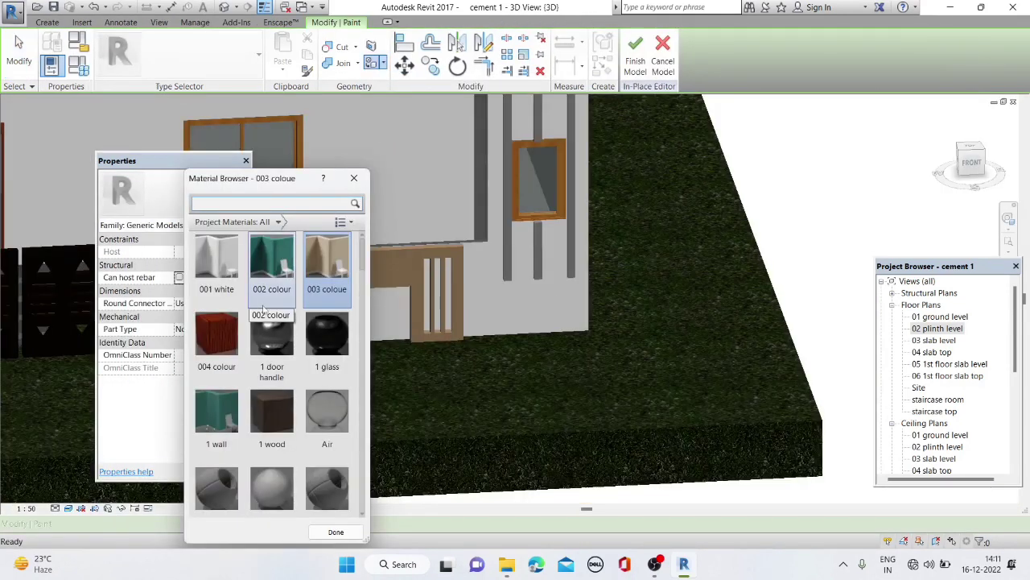
scroll(527, 161, up, 3)
scroll(497, 123, up, 2)
Paint the first column face and the strip beside the window with red 004 colour
click(494, 125)
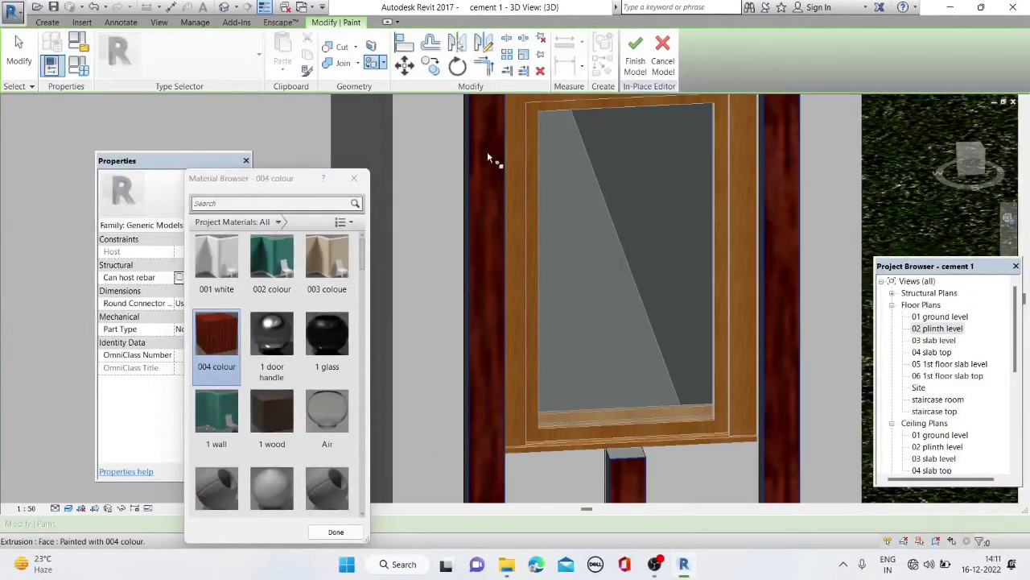
scroll(494, 265, down, 2)
scroll(494, 260, down, 3)
shift+middle_drag(469, 227, 545, 225)
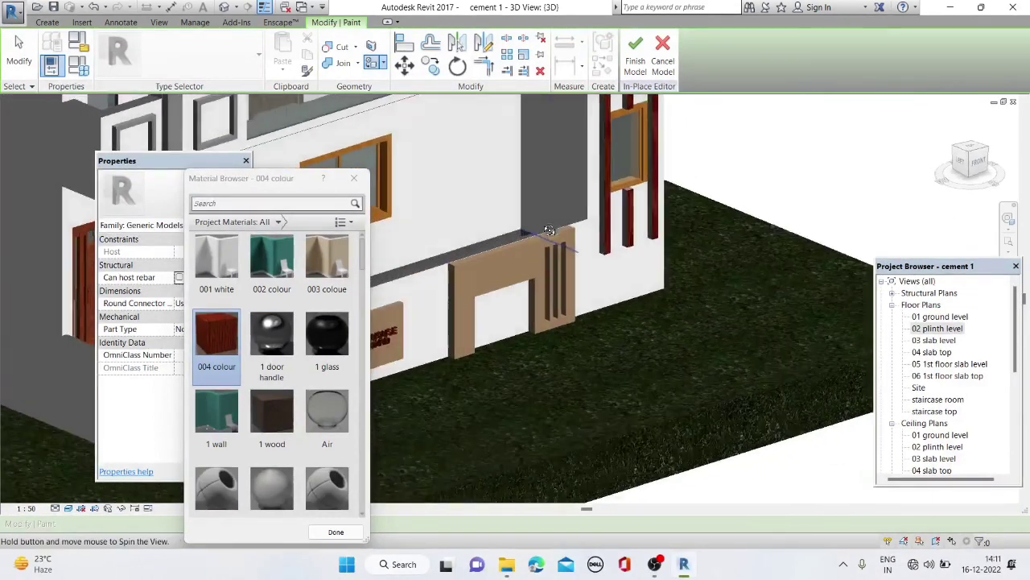
scroll(605, 138, up, 3)
scroll(619, 150, up, 2)
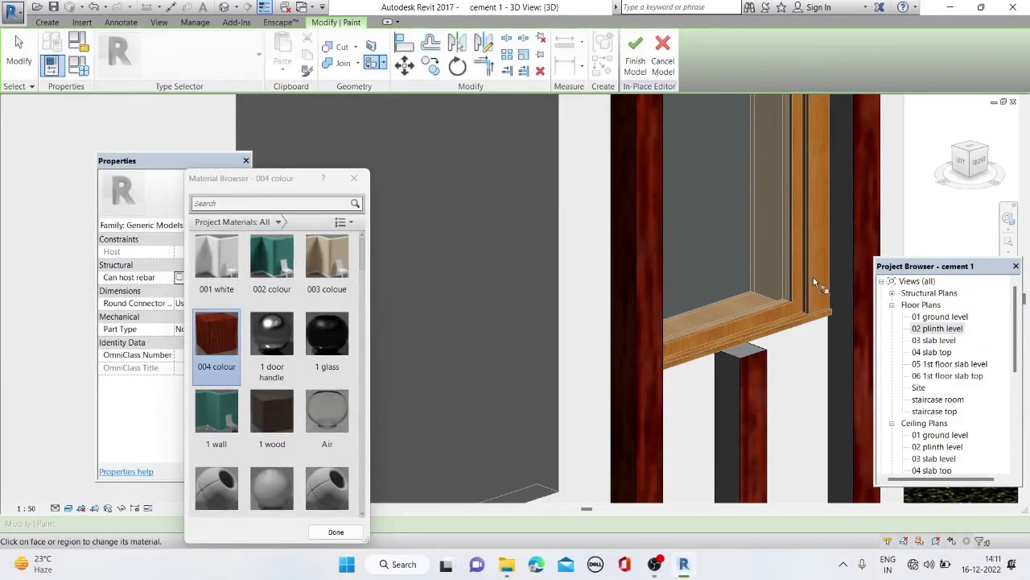
click(838, 284)
scroll(734, 348, up, 2)
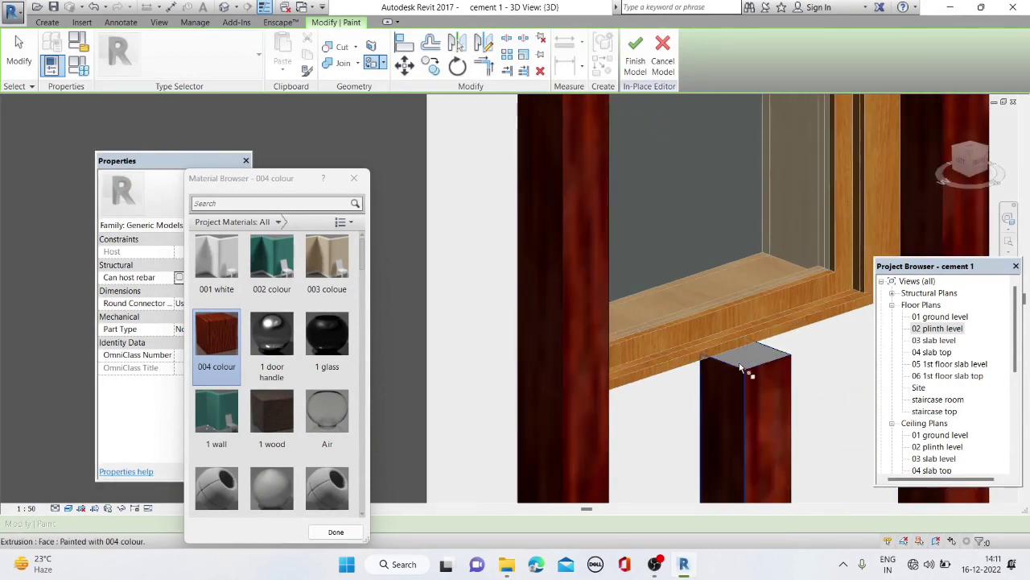
scroll(742, 360, down, 5)
shift+middle_drag(673, 304, 700, 241)
scroll(707, 211, up, 4)
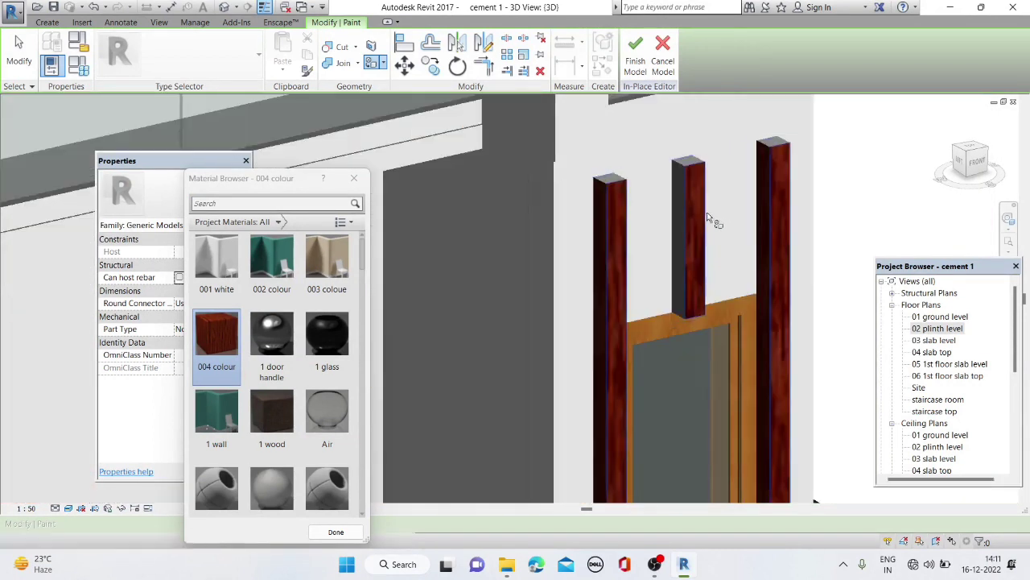
scroll(682, 211, up, 2)
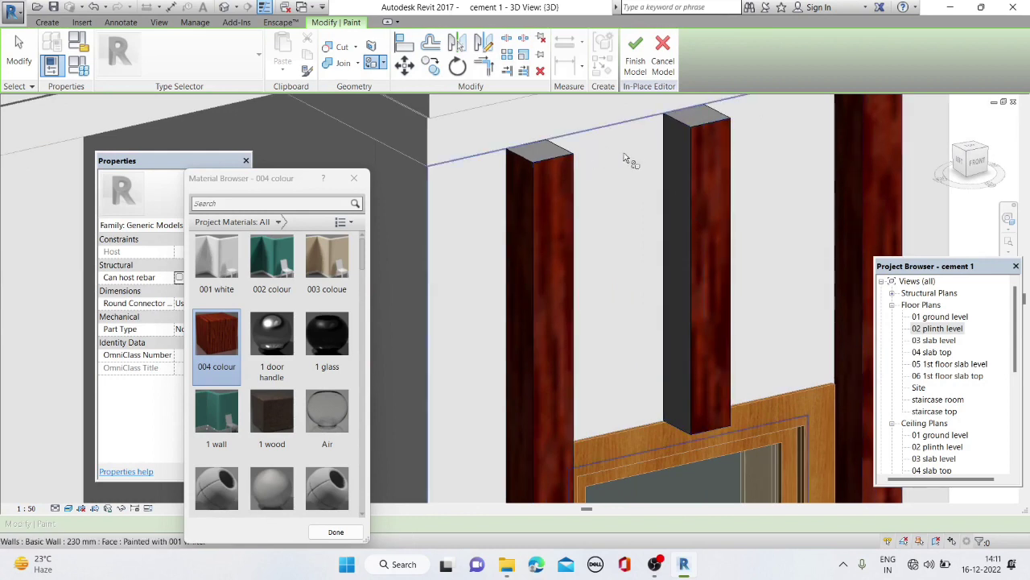
scroll(509, 129, up, 2)
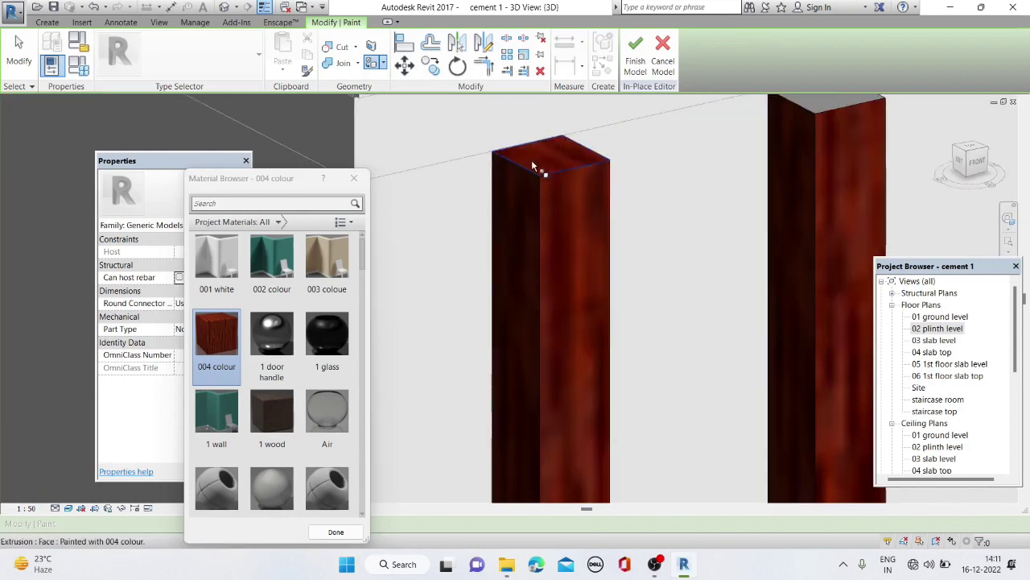
scroll(656, 139, down, 3)
scroll(644, 137, up, 4)
Paint the middle and right columns' top faces and the remaining grey face red 004
click(636, 134)
scroll(636, 134, down, 3)
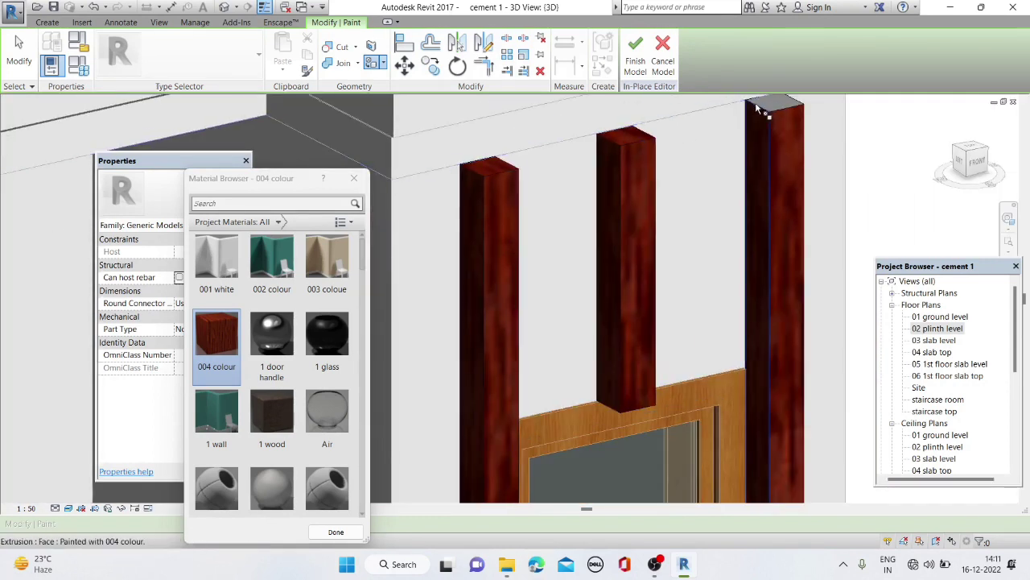
scroll(761, 103, up, 2)
click(783, 104)
scroll(783, 104, down, 2)
scroll(706, 182, down, 3)
scroll(705, 182, up, 3)
scroll(597, 204, down, 5)
shift+middle_drag(597, 203, 612, 204)
scroll(612, 204, up, 4)
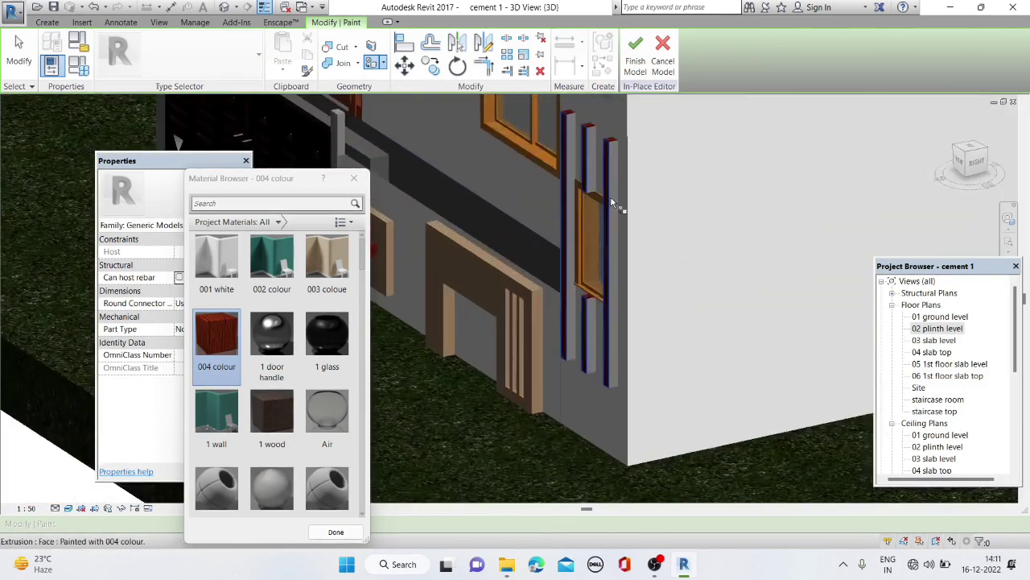
scroll(613, 204, up, 3)
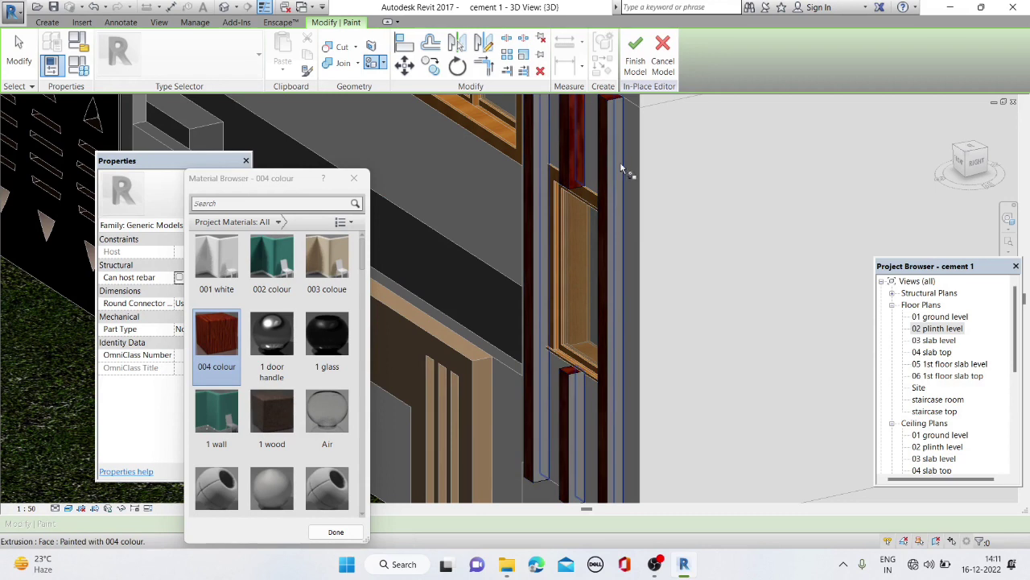
click(535, 115)
scroll(536, 118, up, 2)
scroll(538, 121, down, 2)
scroll(539, 125, down, 3)
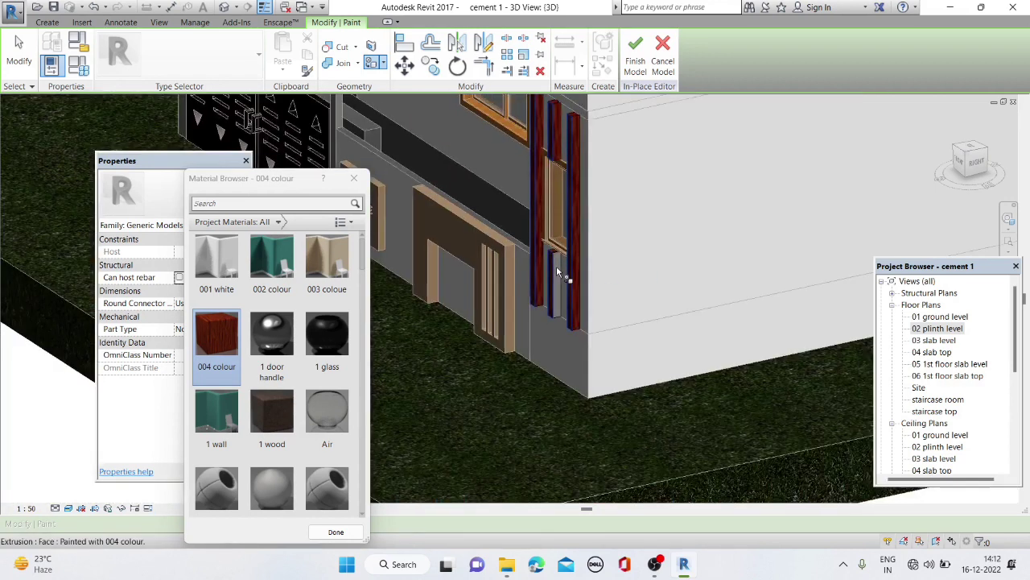
scroll(556, 263, up, 3)
scroll(555, 235, down, 2)
shift+middle_drag(554, 235, 636, 213)
scroll(545, 246, down, 5)
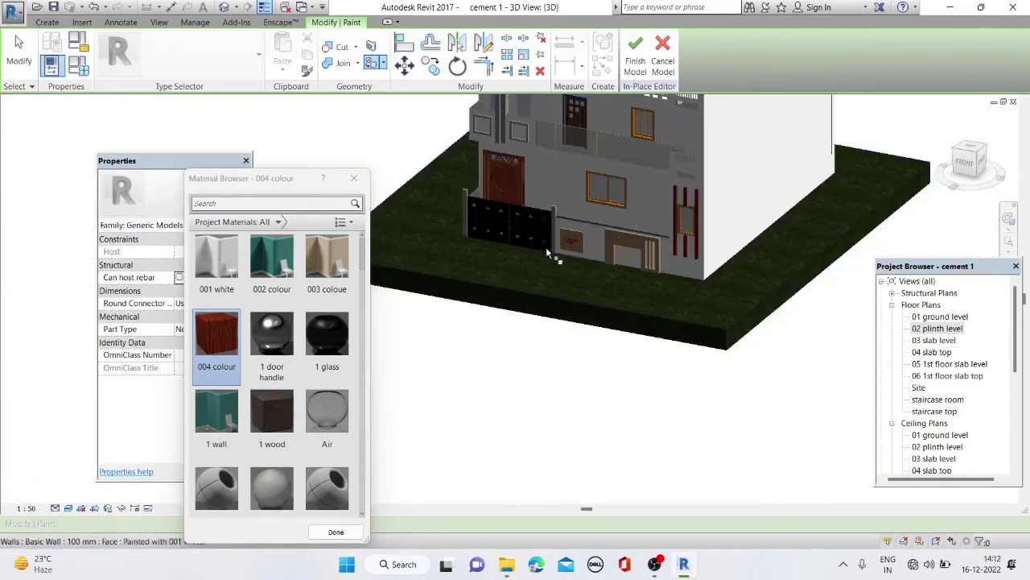
scroll(555, 201, down, 2)
scroll(566, 131, up, 1)
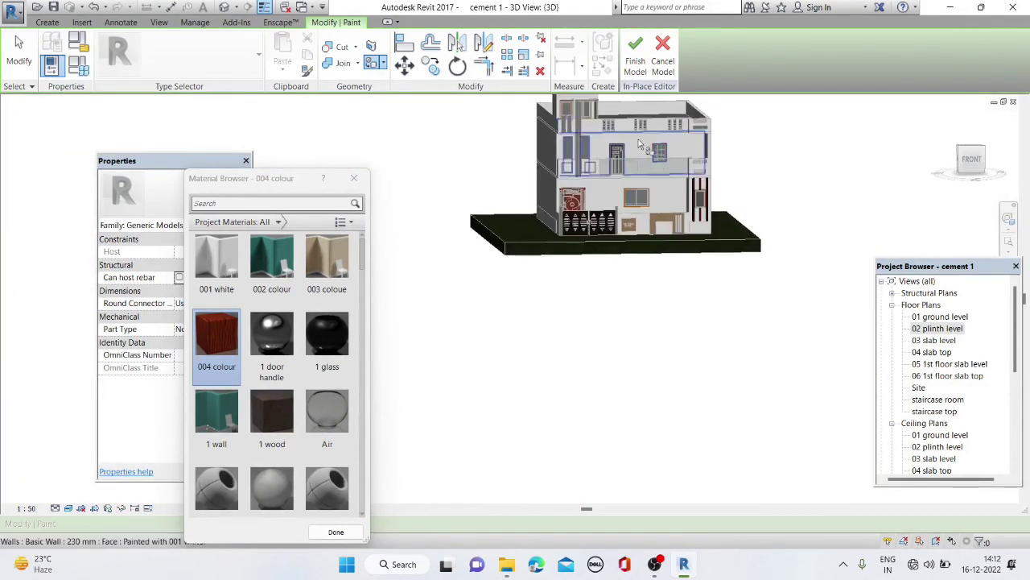
scroll(640, 145, up, 3)
Commit the column edit, then open the beam above the top-floor column for in-place editing
click(635, 64)
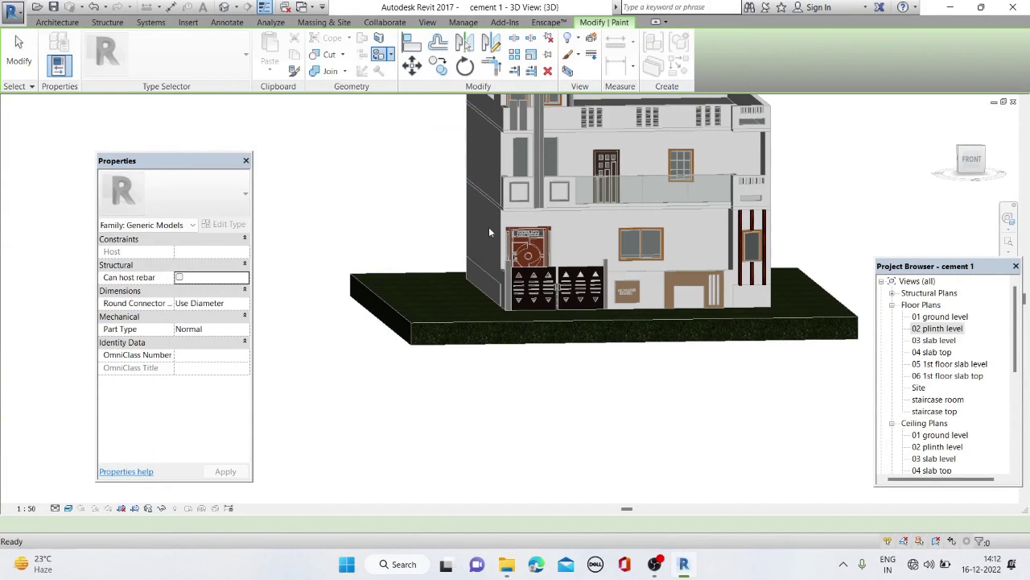
scroll(529, 141, up, 3)
scroll(528, 141, down, 4)
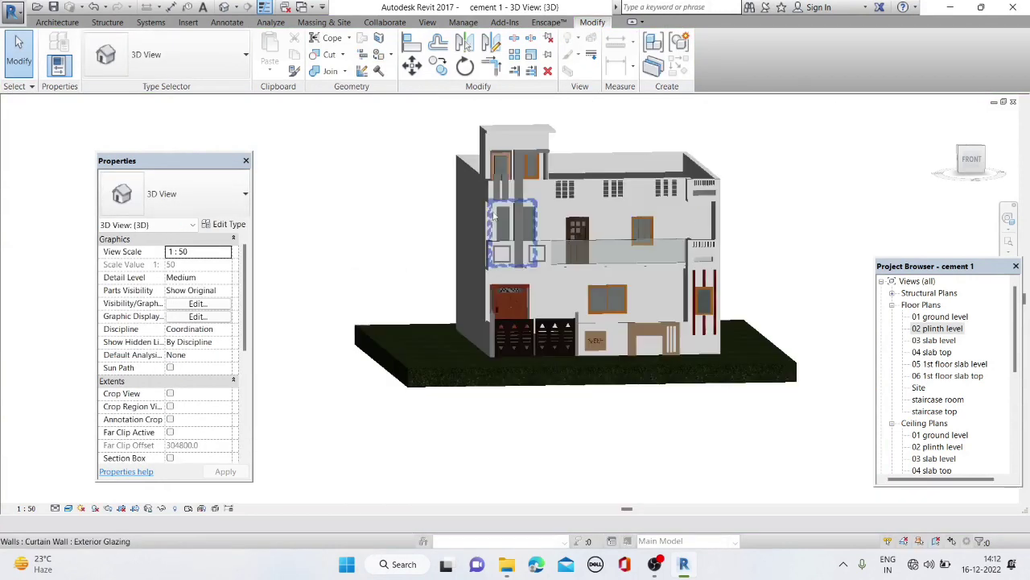
scroll(507, 149, up, 4)
scroll(503, 153, up, 1)
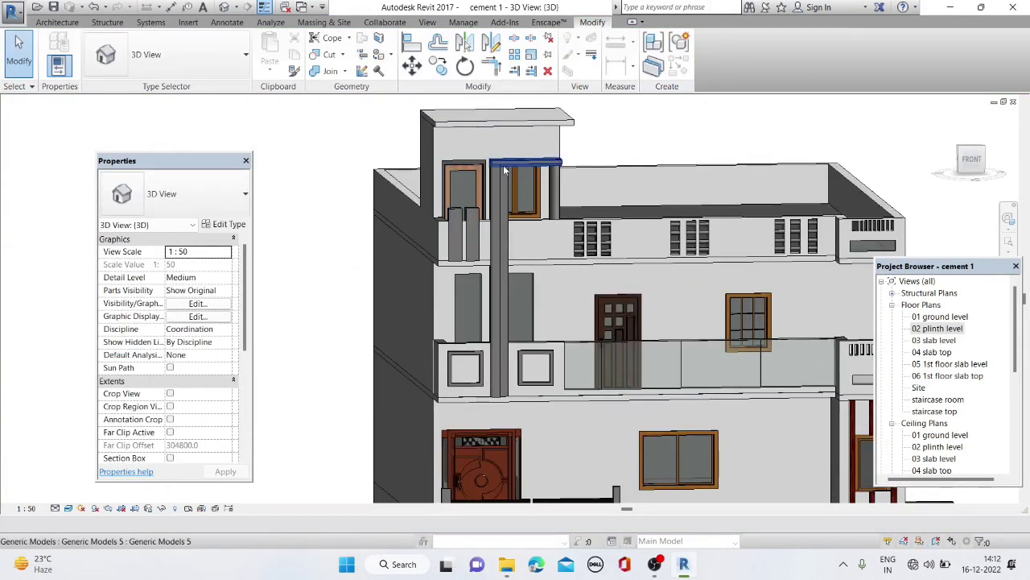
click(505, 170)
scroll(496, 182, up, 2)
scroll(513, 206, up, 1)
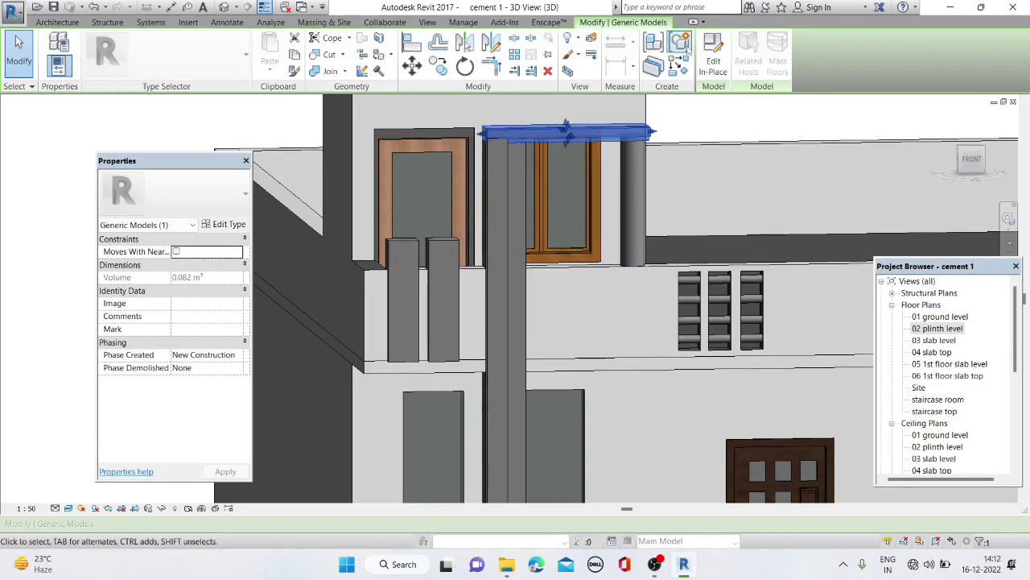
click(701, 72)
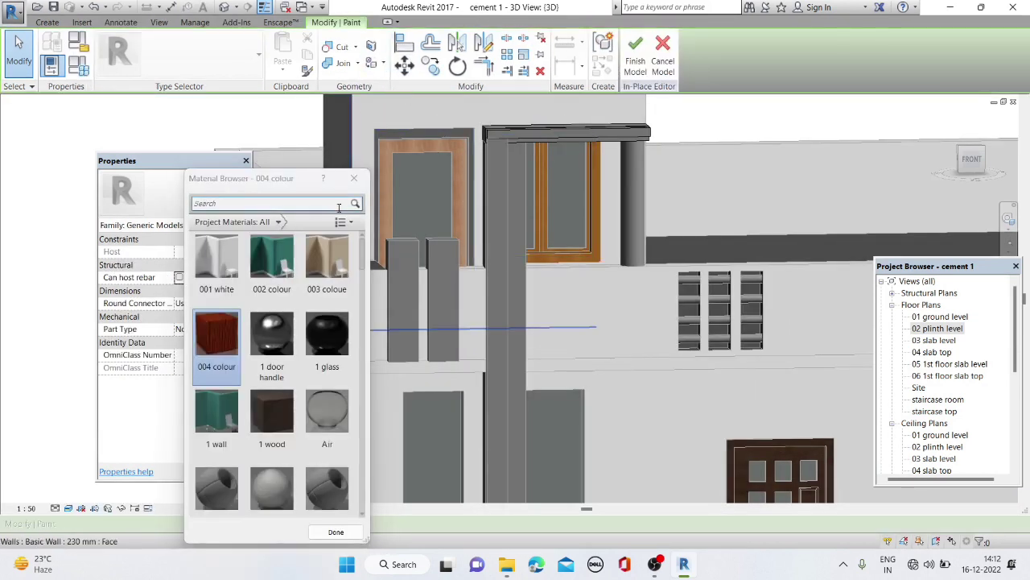
Paint the beam's front and top faces with the 001 white material
scroll(532, 153, up, 3)
click(529, 167)
mouse_move(529, 164)
shift+middle_down()
mouse_move(500, 170)
mouse_move(514, 214)
mouse_move(528, 211)
mouse_move(620, 275)
shift+middle_up()
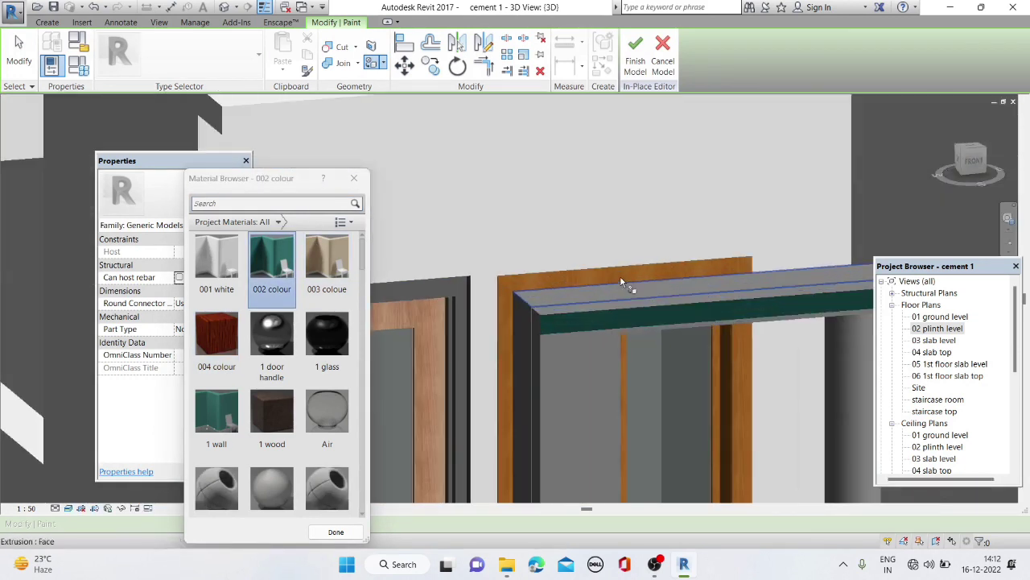
click(561, 300)
scroll(527, 299, up, 3)
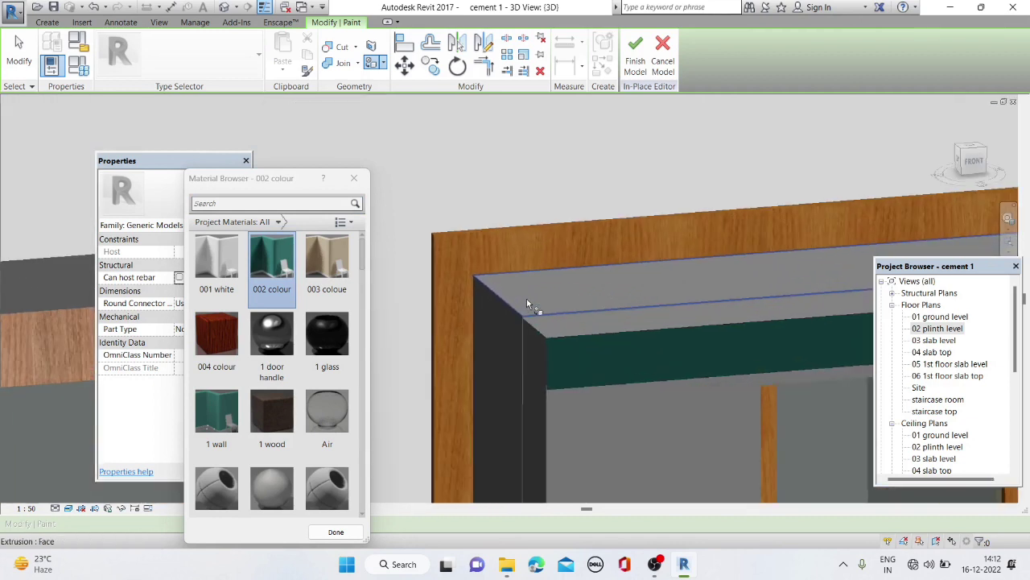
scroll(515, 314, up, 1)
scroll(503, 327, down, 3)
Orbit and zoom around the facade to check the painted beam faces
mouse_move(627, 340)
shift+middle_down()
mouse_move(650, 349)
mouse_move(616, 327)
mouse_move(612, 306)
shift+middle_up()
scroll(611, 307, down, 2)
scroll(604, 241, down, 1)
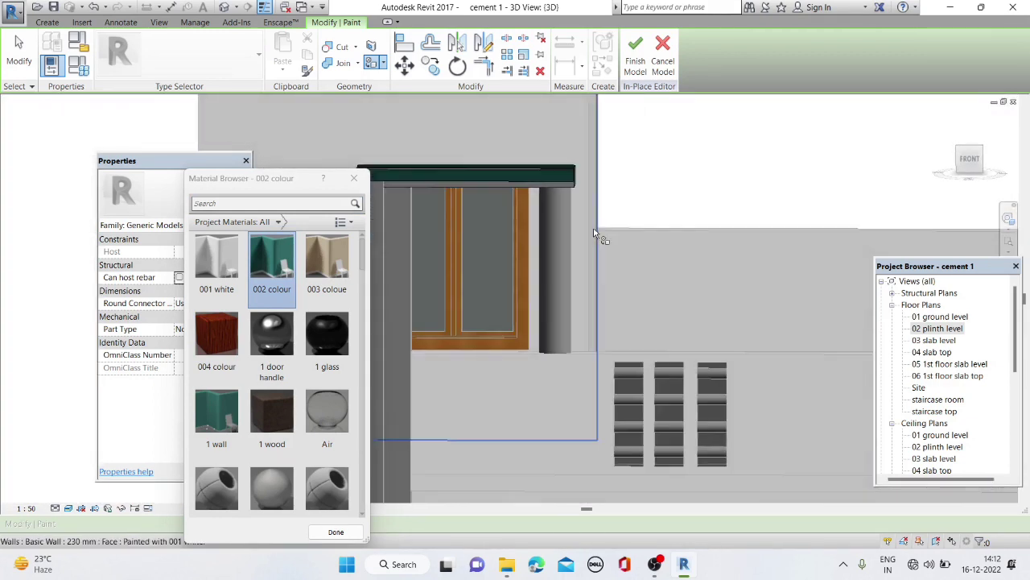
scroll(596, 180, down, 1)
shift+middle_drag(550, 193, 489, 195)
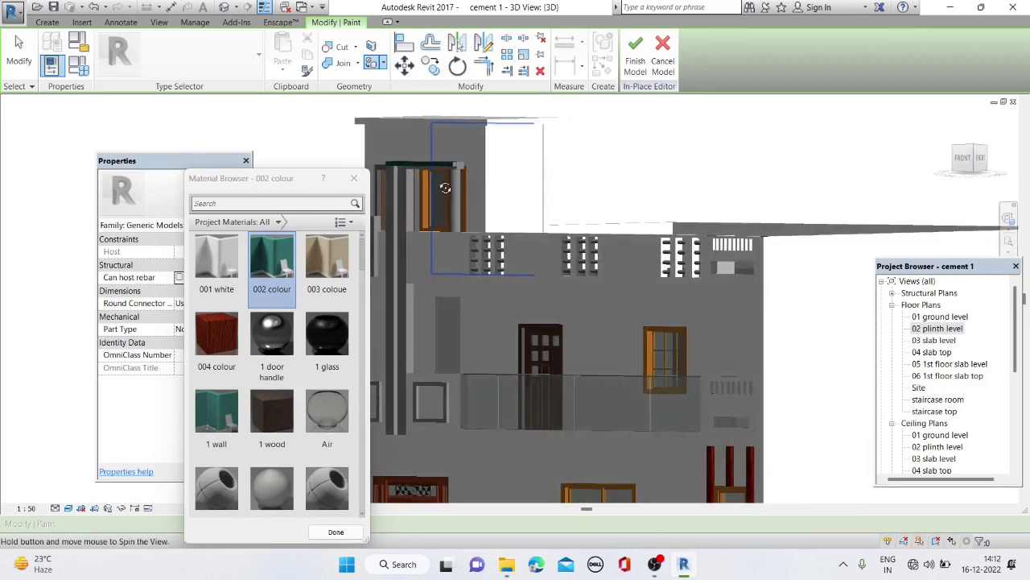
scroll(436, 161, up, 2)
scroll(469, 169, up, 2)
scroll(416, 178, up, 2)
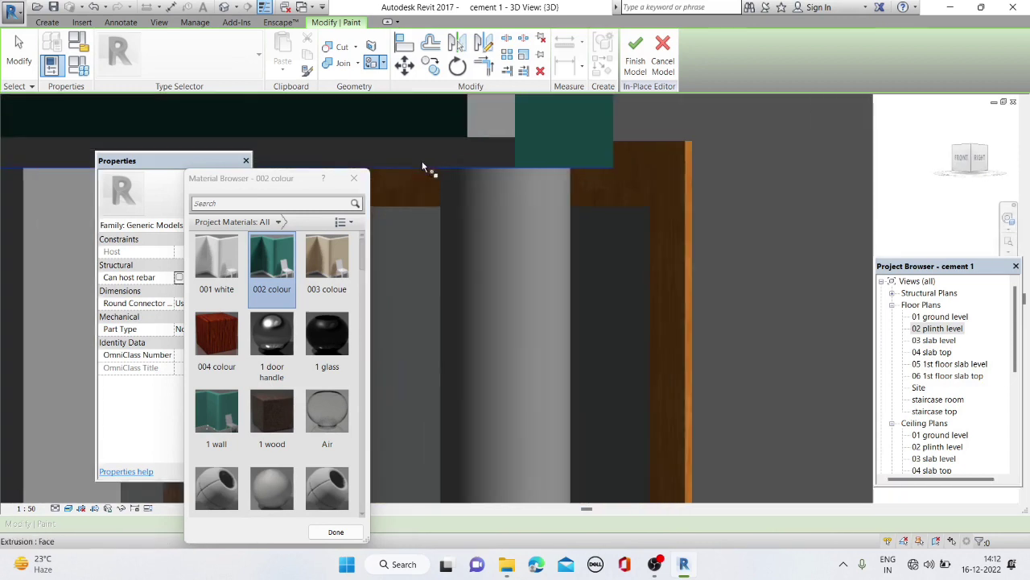
scroll(471, 144, down, 2)
mouse_move(444, 161)
shift+middle_down()
mouse_move(467, 184)
mouse_move(519, 176)
shift+middle_up()
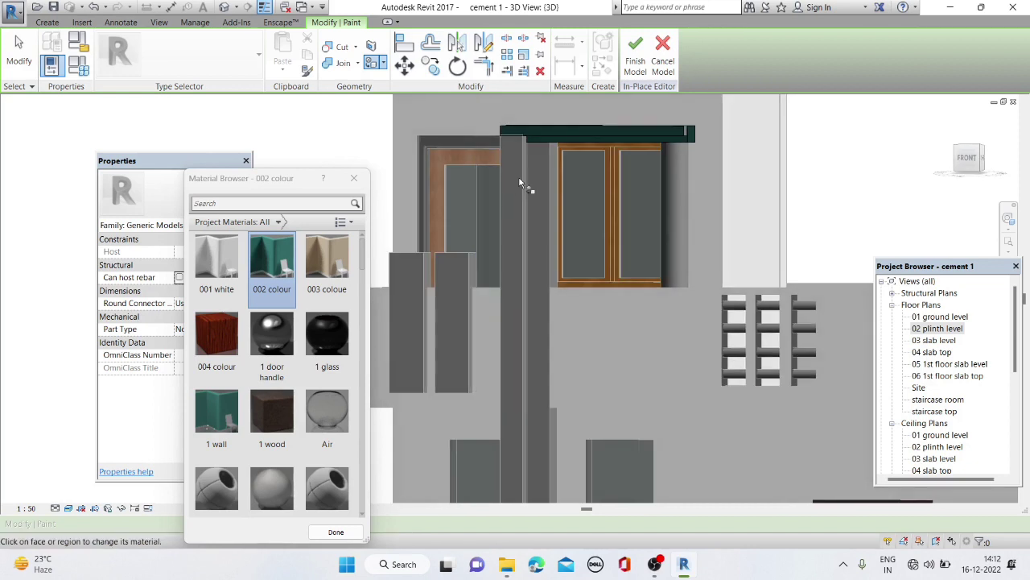
scroll(518, 177, down, 2)
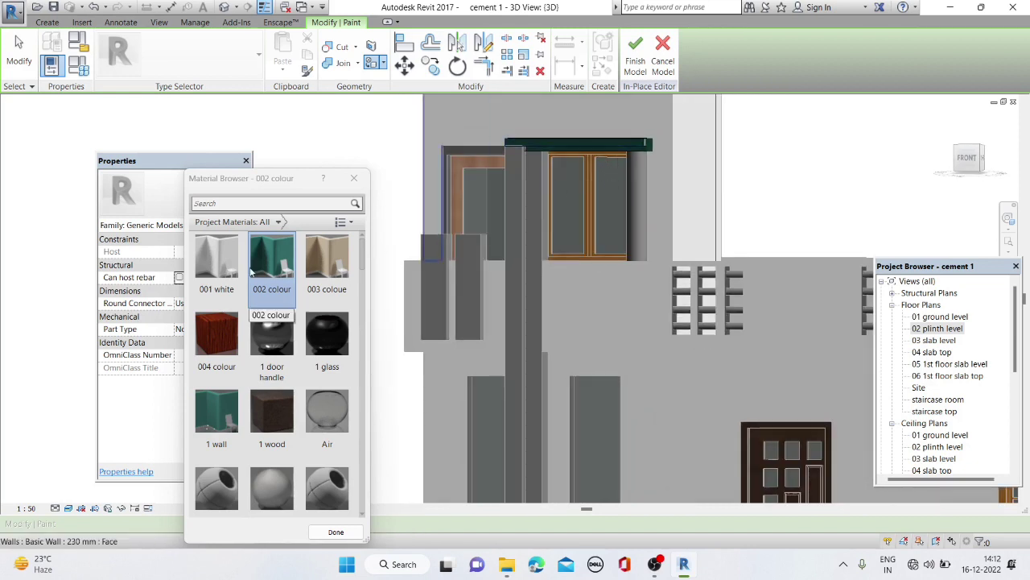
scroll(648, 144, up, 3)
scroll(623, 161, down, 1)
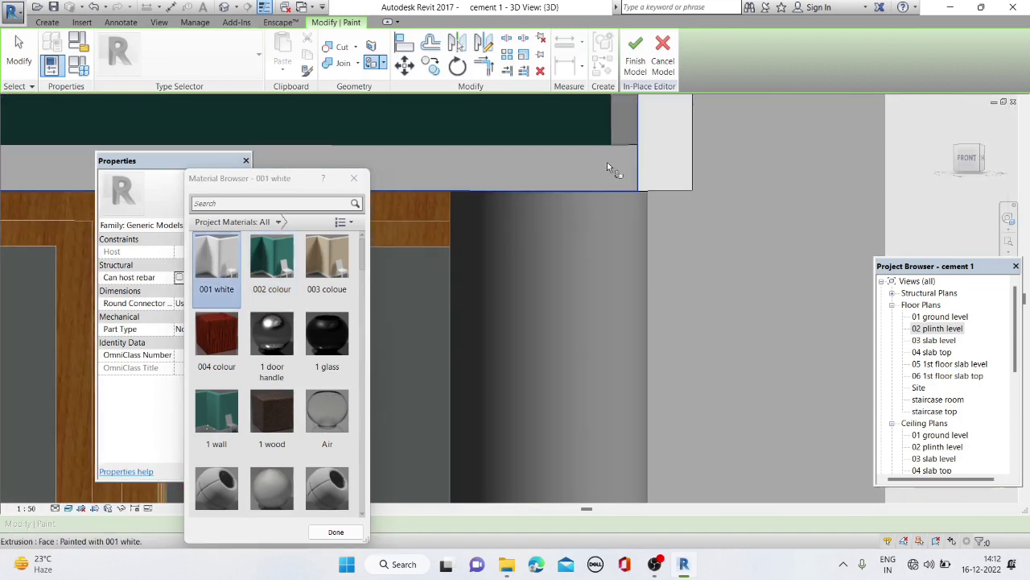
scroll(607, 162, down, 1)
scroll(600, 163, up, 2)
scroll(638, 328, up, 1)
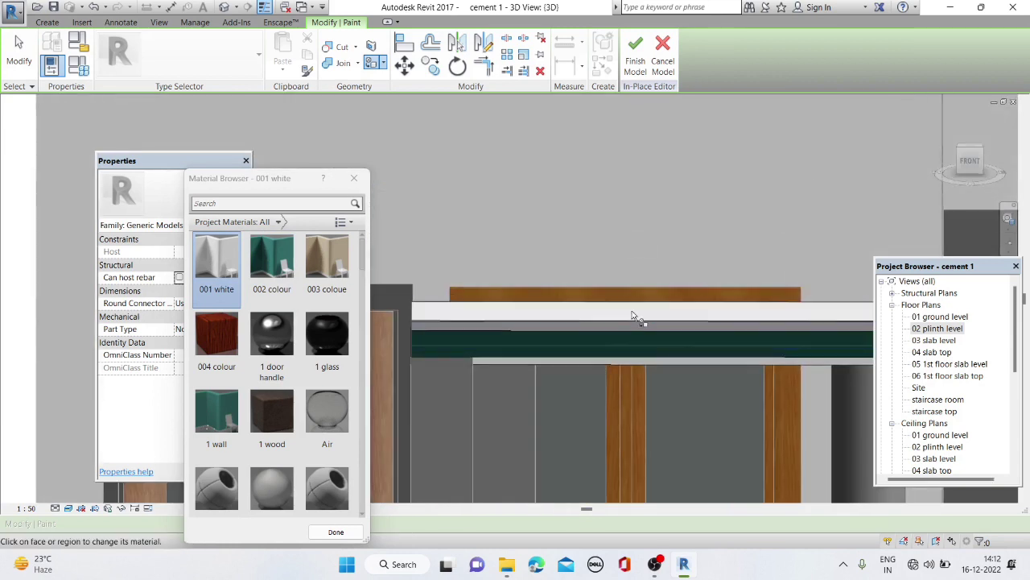
scroll(634, 306, down, 3)
shift+middle_drag(635, 287, 758, 293)
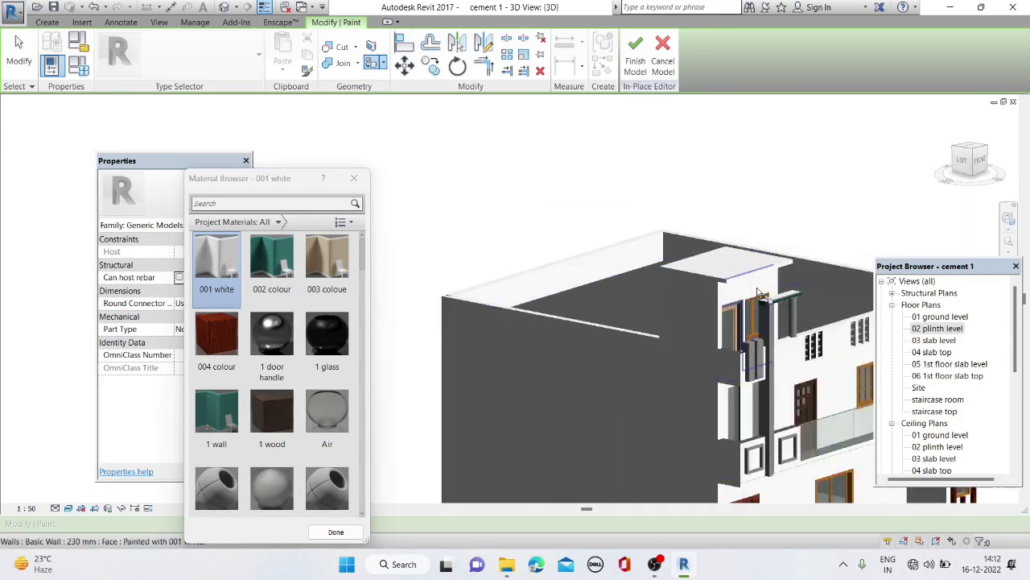
scroll(759, 293, up, 2)
scroll(761, 295, up, 1)
scroll(768, 297, down, 3)
shift+middle_drag(771, 298, 783, 298)
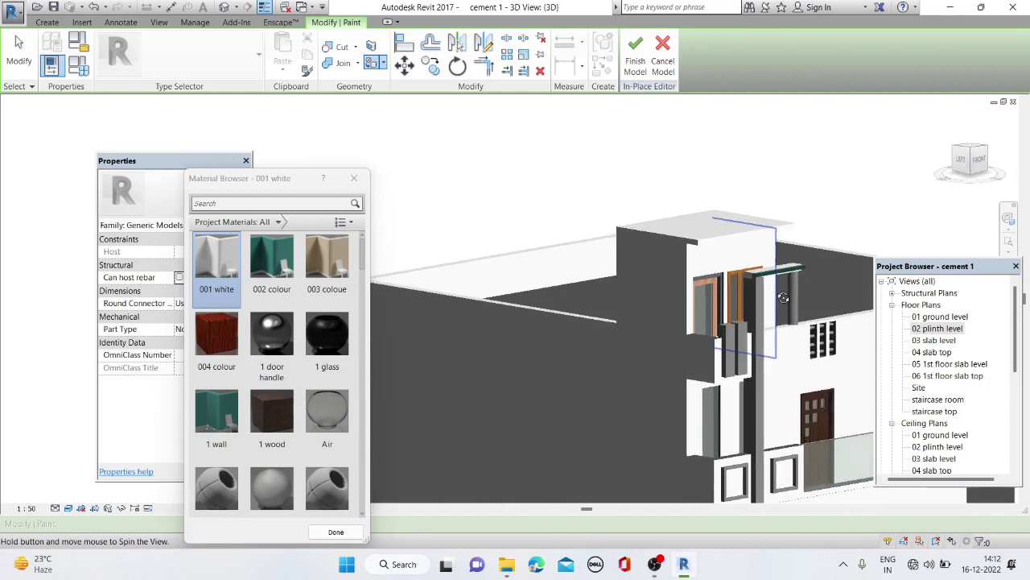
scroll(782, 282, up, 3)
Finish the beam edit and open the tall post beside the door for in-place editing
click(633, 78)
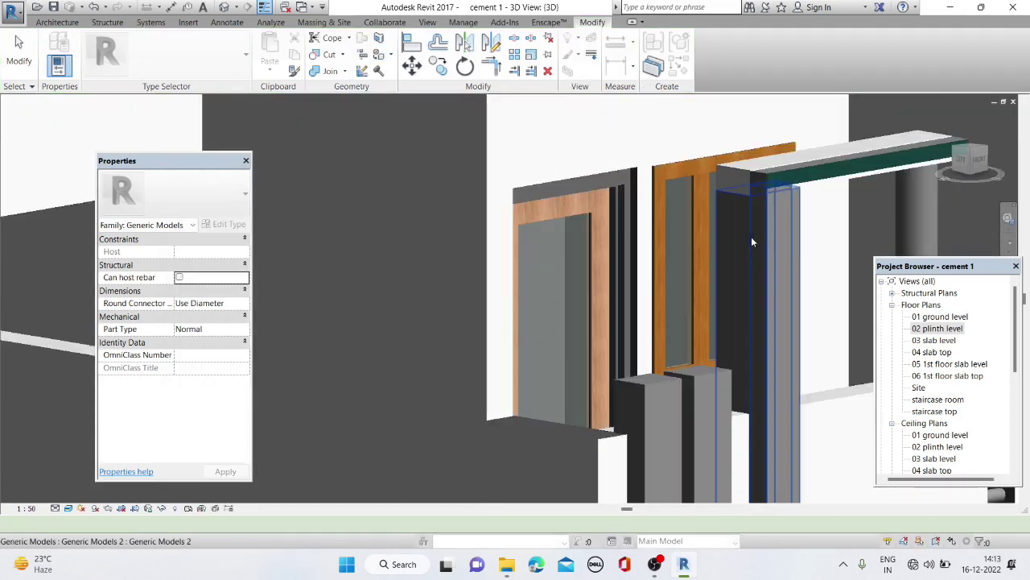
shift+middle_drag(728, 229, 751, 237)
double_click(744, 238)
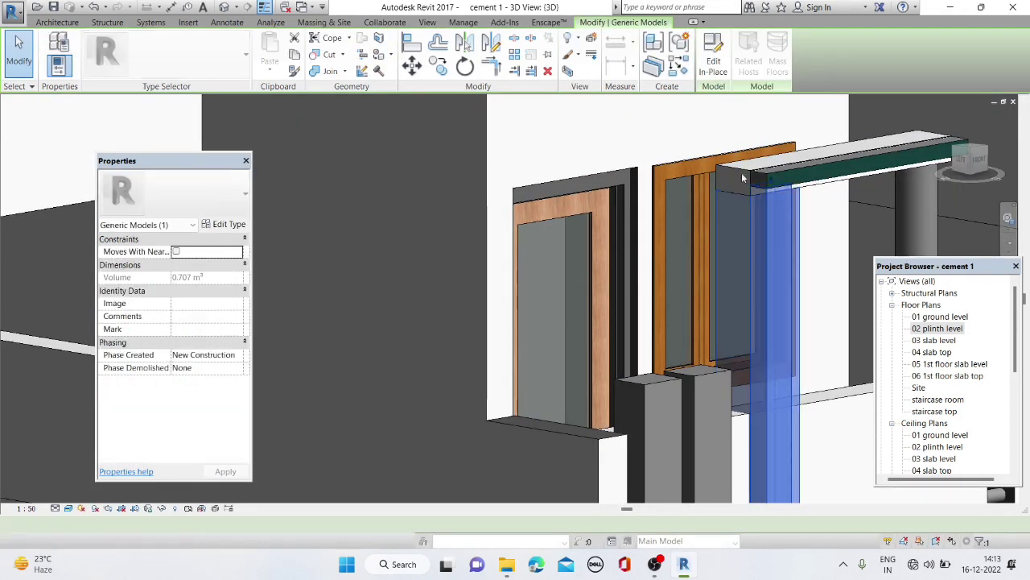
key(Escape)
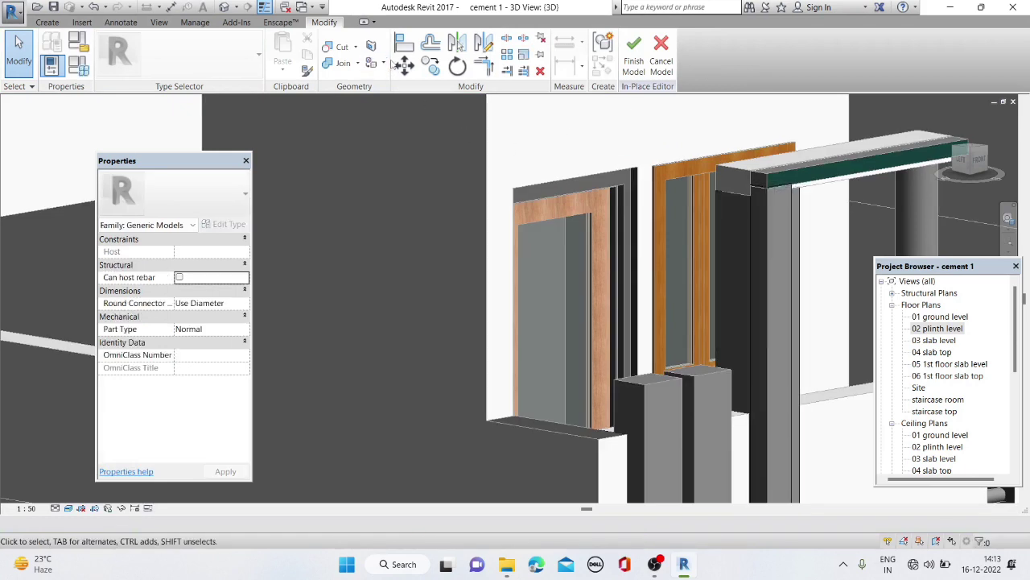
Start the Paint tool with PT and orbit to a side view of the facade
key(p)
key(t)
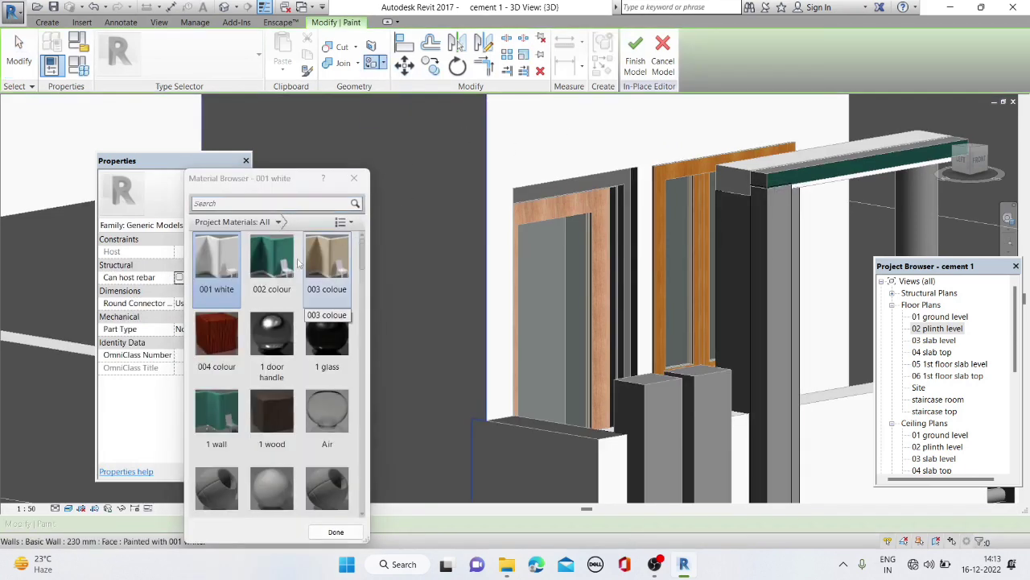
scroll(730, 272, down, 3)
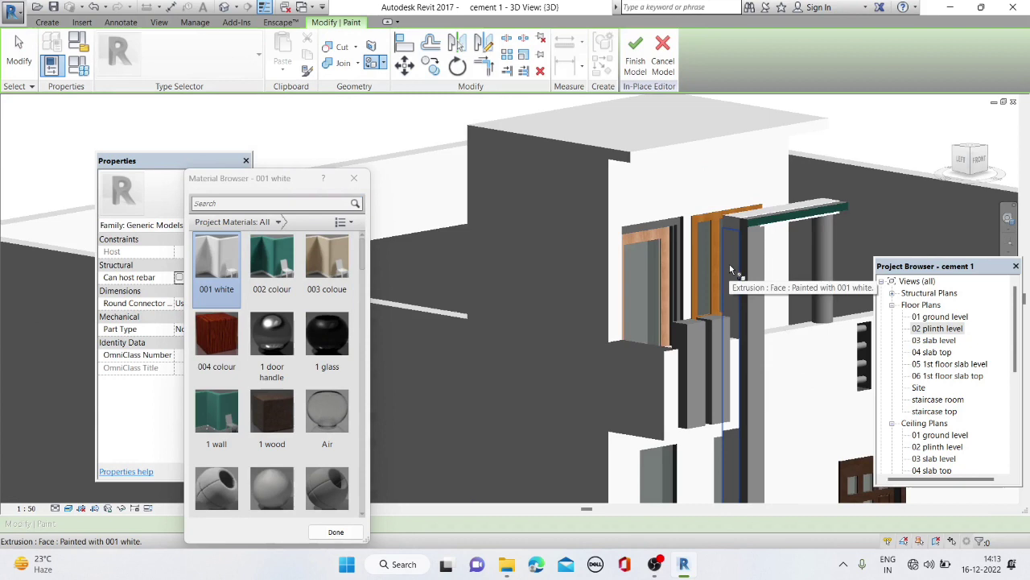
shift+middle_drag(644, 282, 725, 165)
scroll(725, 165, down, 5)
mouse_move(631, 191)
shift+middle_down()
mouse_move(616, 162)
mouse_move(801, 161)
mouse_move(721, 196)
shift+middle_up()
scroll(616, 162, up, 5)
scroll(637, 170, up, 3)
scroll(713, 185, up, 2)
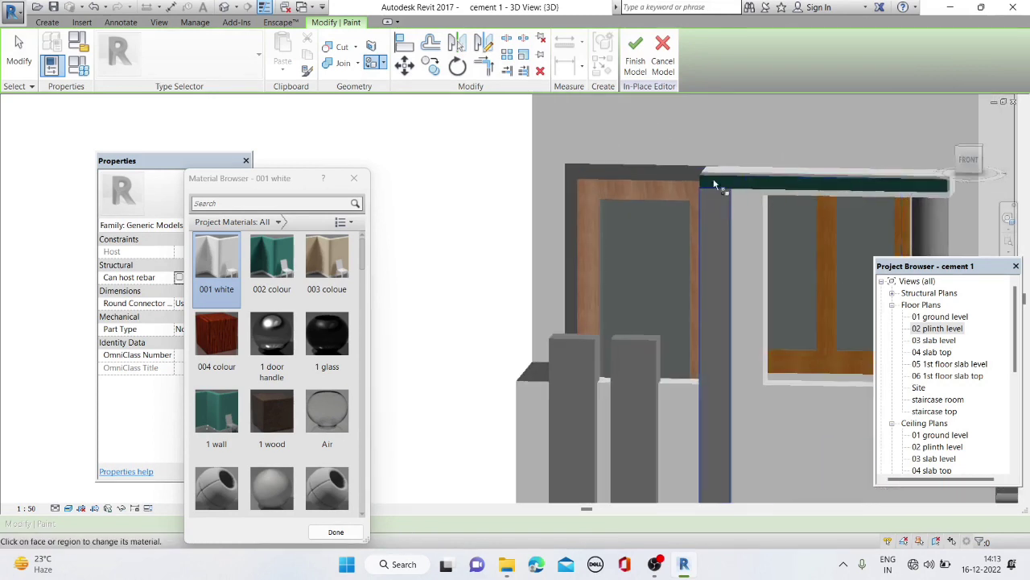
Finish the current edit, reopen the tall post in place, and start Paint with PT
click(635, 58)
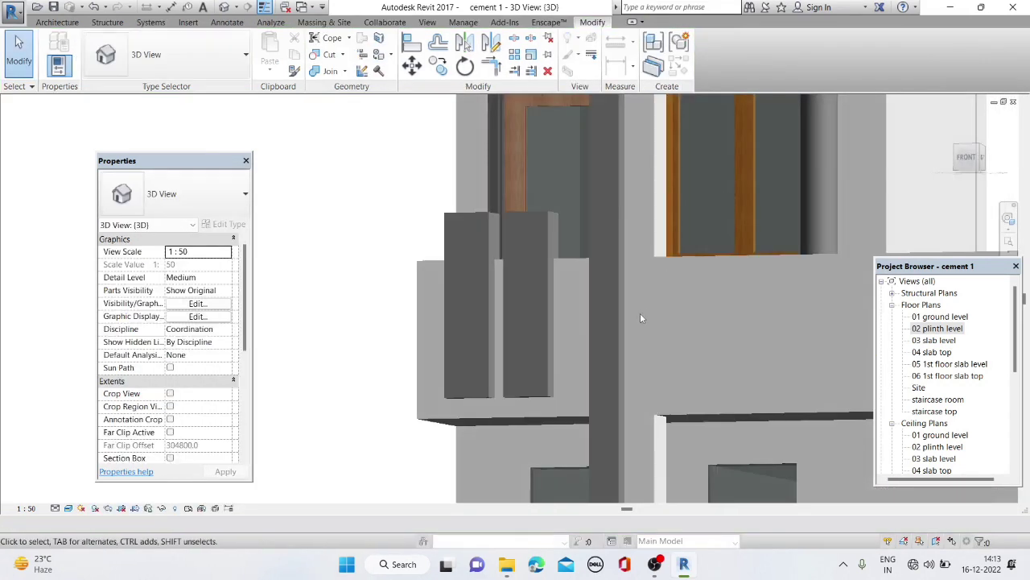
scroll(644, 290, down, 4)
scroll(650, 276, up, 2)
scroll(585, 255, up, 2)
click(579, 251)
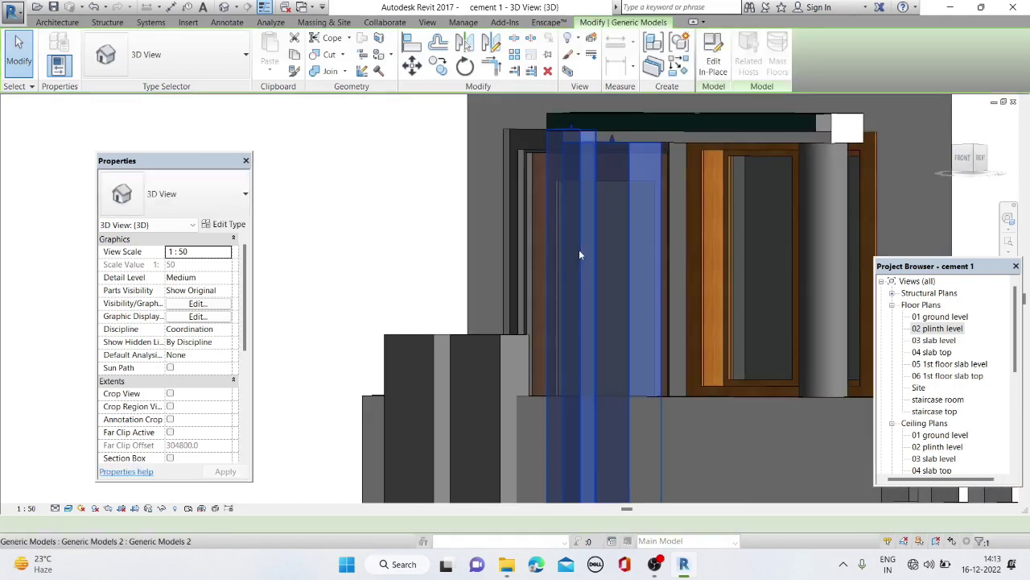
click(713, 58)
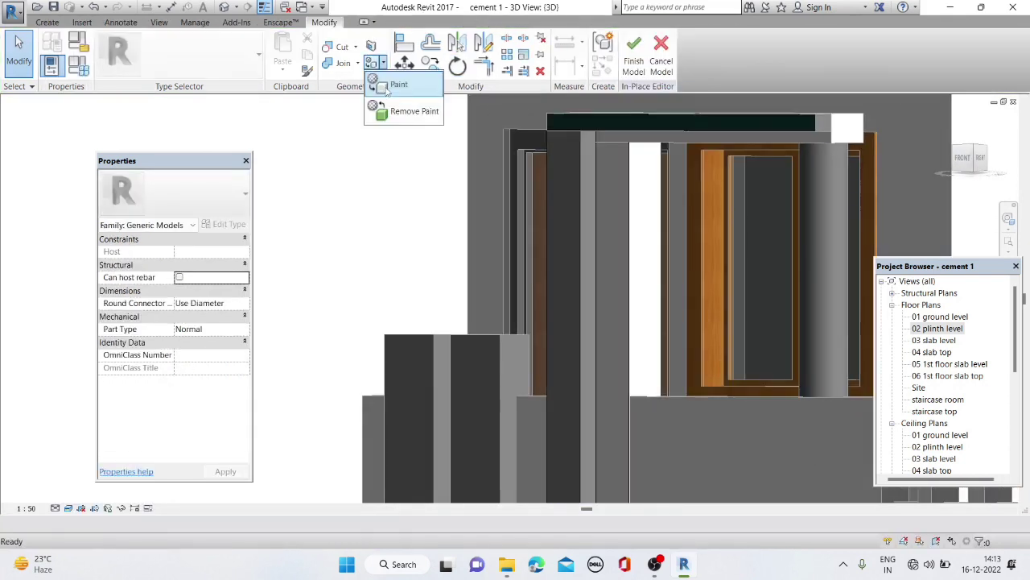
key(p)
key(t)
Paint the post's front face with red 004 colour
scroll(551, 240, up, 2)
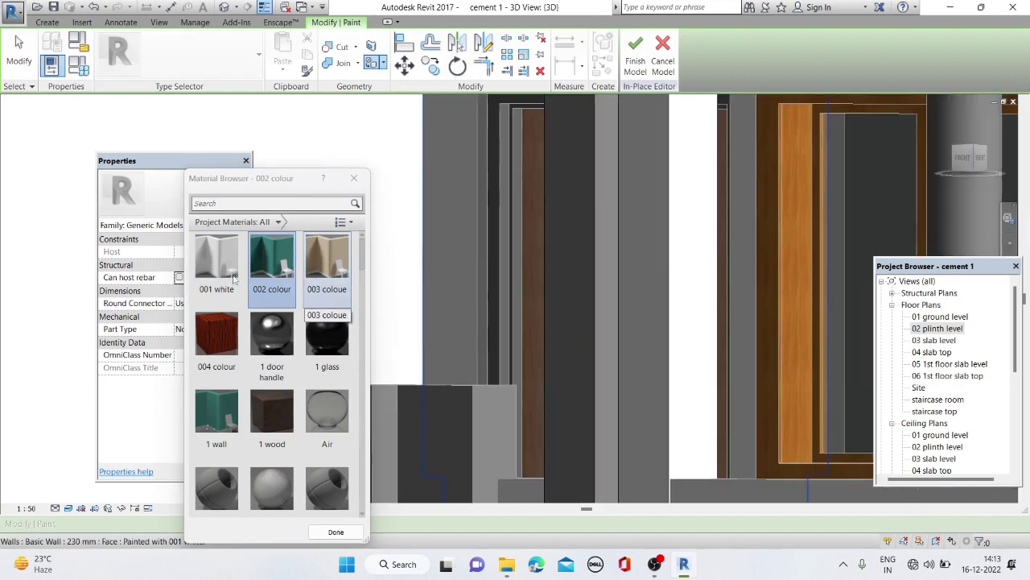
click(596, 287)
scroll(595, 281, down, 2)
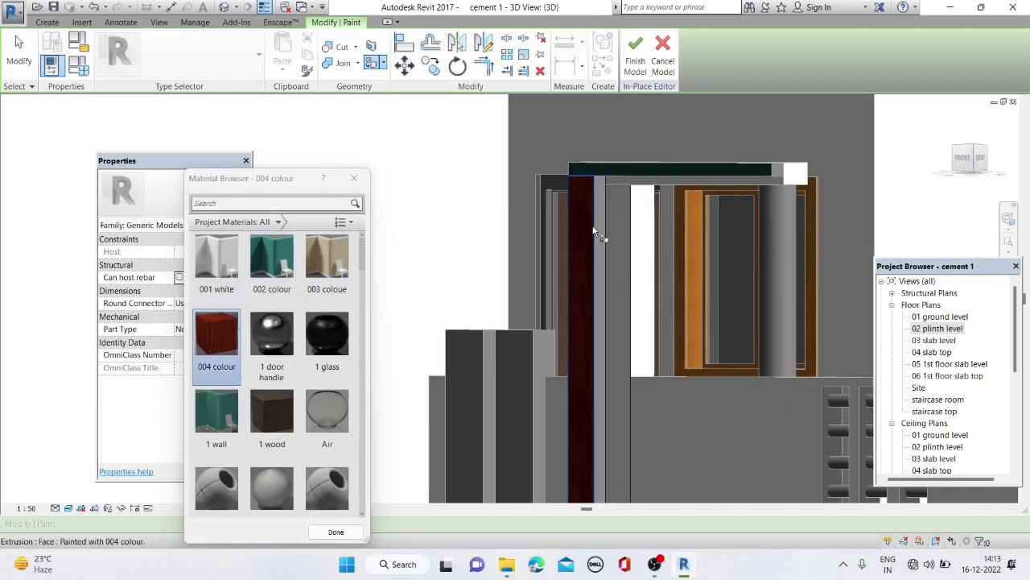
scroll(595, 231, up, 2)
scroll(610, 126, down, 1)
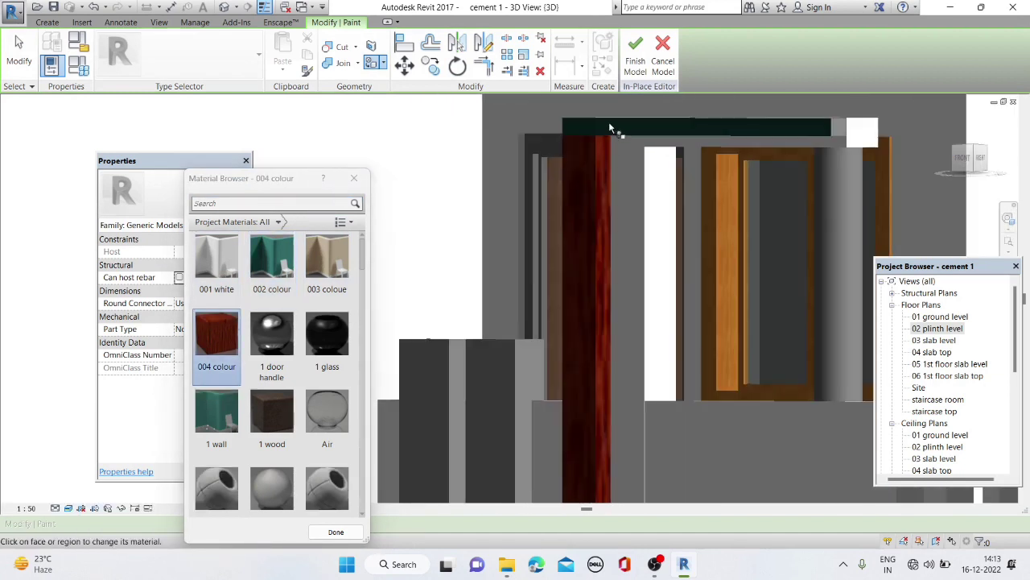
scroll(596, 163, down, 2)
From an angled view, paint another face of the post red 004
mouse_move(566, 217)
shift+middle_down()
mouse_move(707, 335)
mouse_move(721, 222)
mouse_move(644, 258)
mouse_move(871, 205)
mouse_move(708, 225)
shift+middle_up()
scroll(721, 223, up, 2)
scroll(720, 222, up, 1)
scroll(872, 204, up, 3)
scroll(840, 225, down, 2)
scroll(813, 337, up, 2)
scroll(813, 337, down, 3)
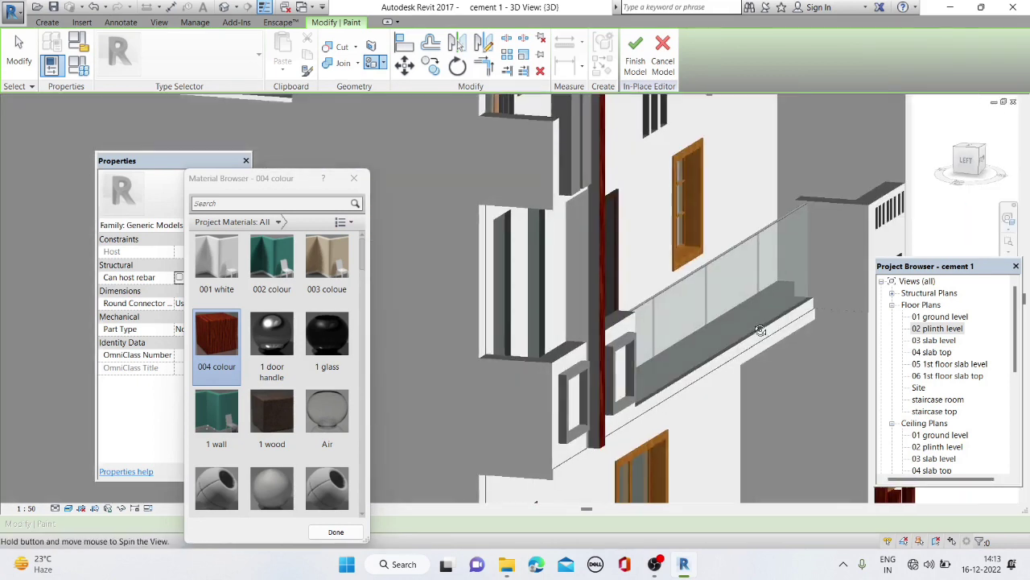
scroll(593, 217, up, 4)
click(592, 218)
scroll(591, 215, down, 4)
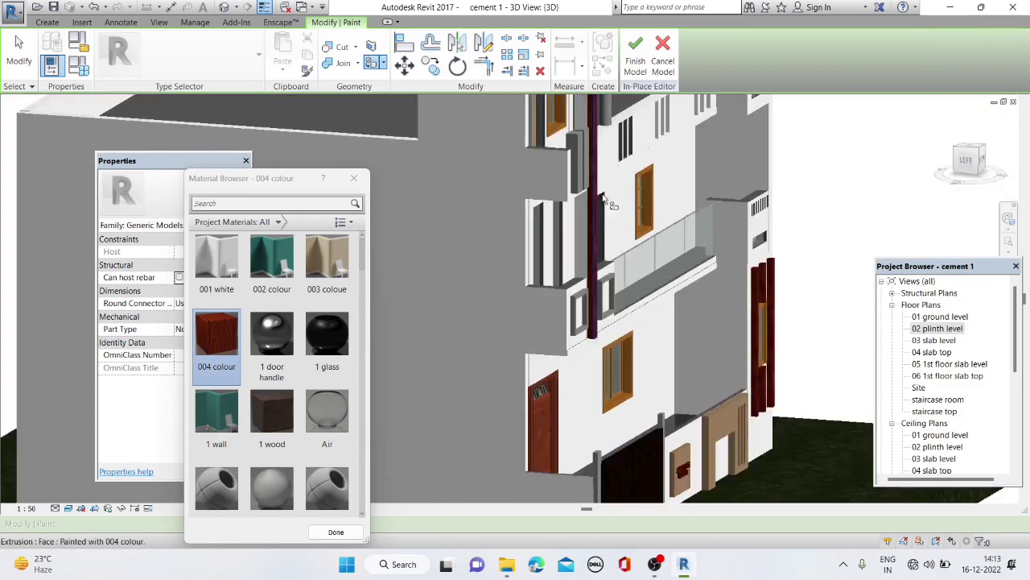
shift+middle_drag(591, 214, 292, 151)
scroll(291, 151, up, 3)
scroll(294, 151, up, 3)
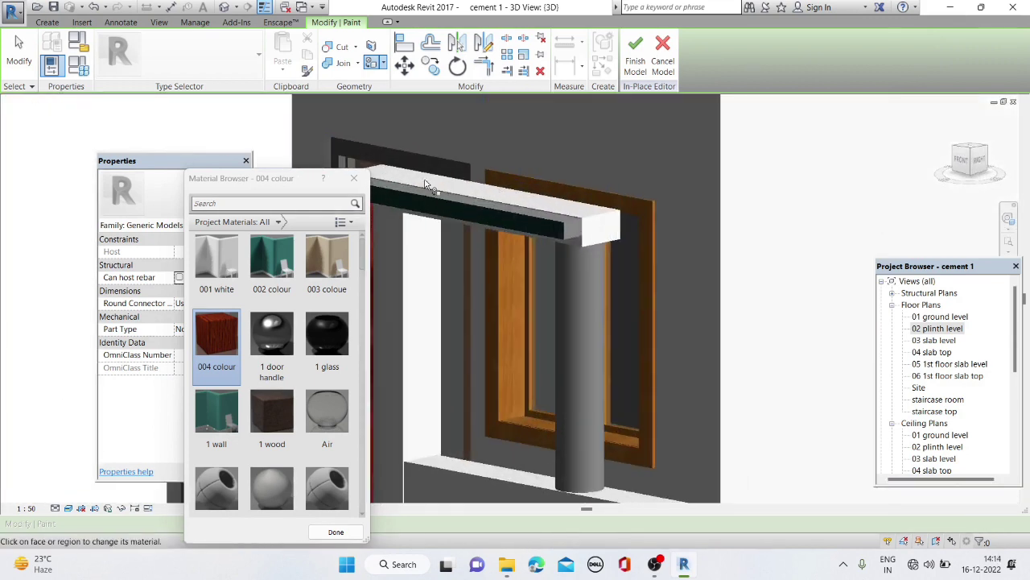
scroll(417, 246, down, 3)
scroll(418, 248, up, 3)
Finish the post model, then paint the beam's front face above the door with 004 colour
click(636, 63)
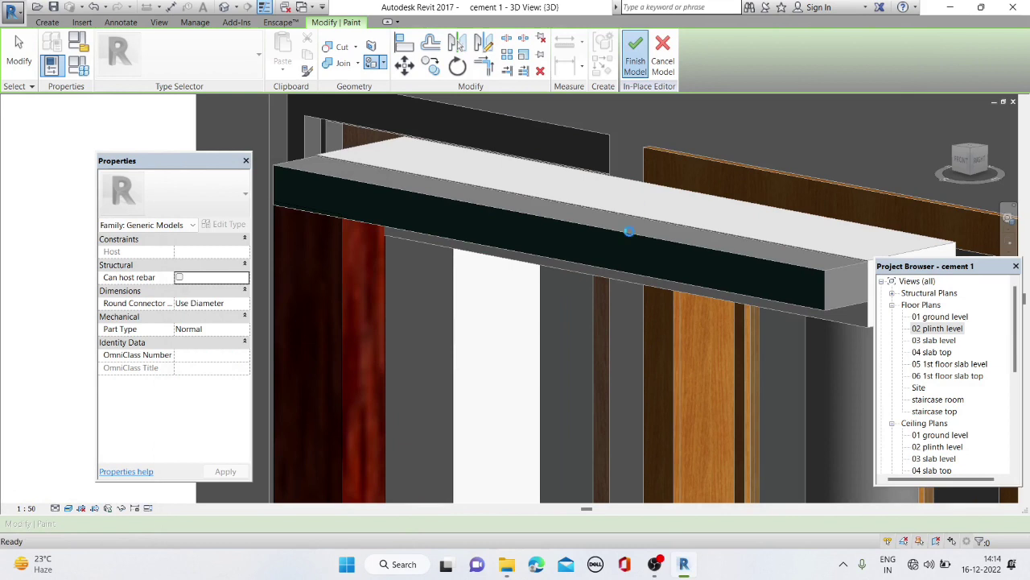
click(633, 232)
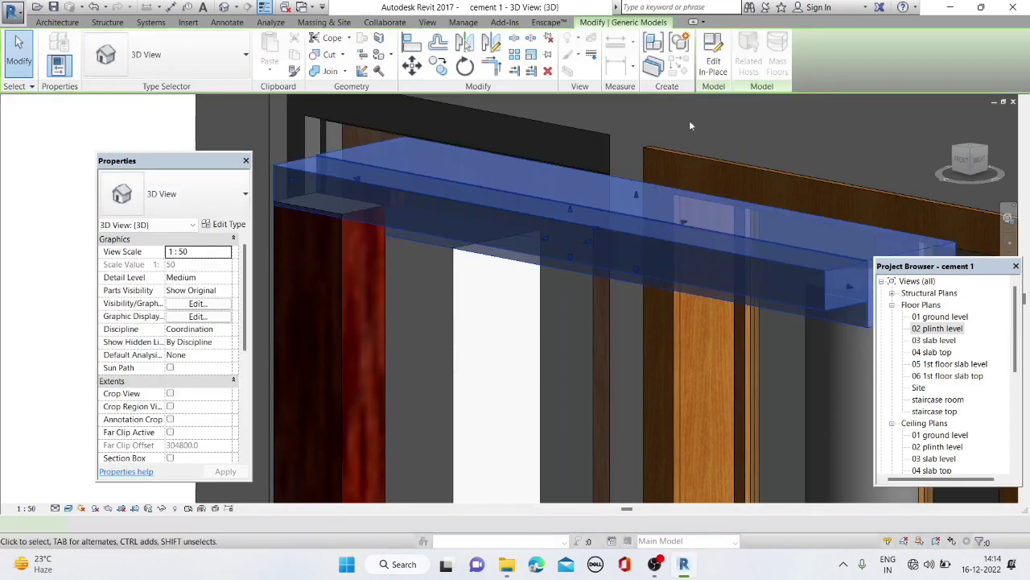
click(713, 56)
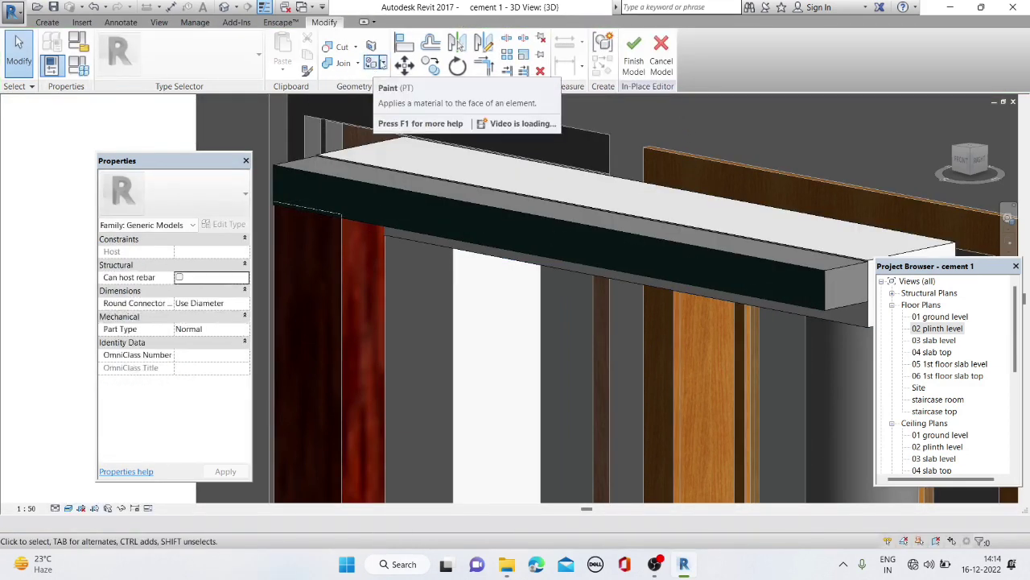
key(p)
key(t)
click(440, 225)
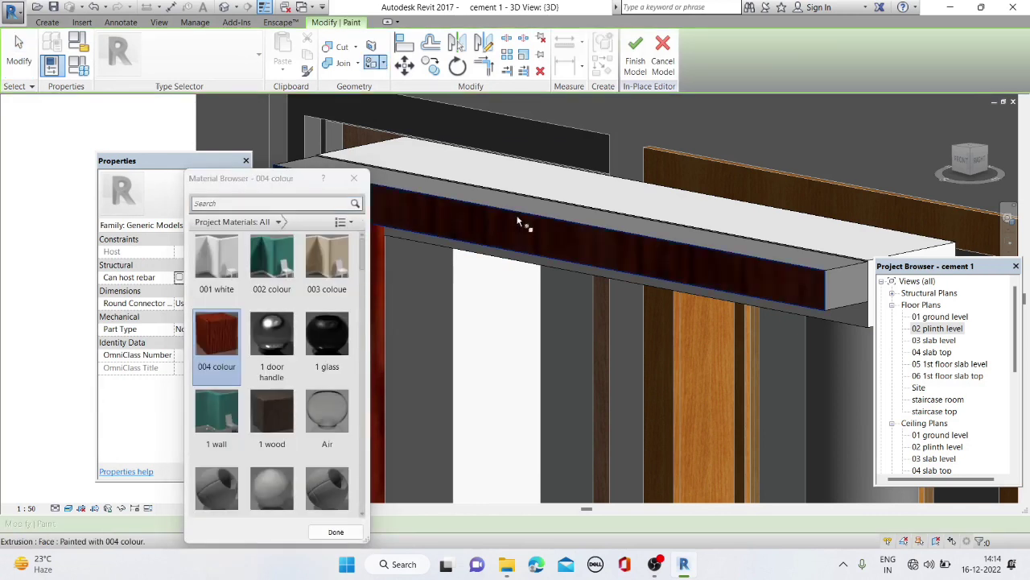
Check the painted beam from below and from the front, then finish the beam model
scroll(563, 224, up, 2)
scroll(798, 281, down, 3)
scroll(824, 291, up, 1)
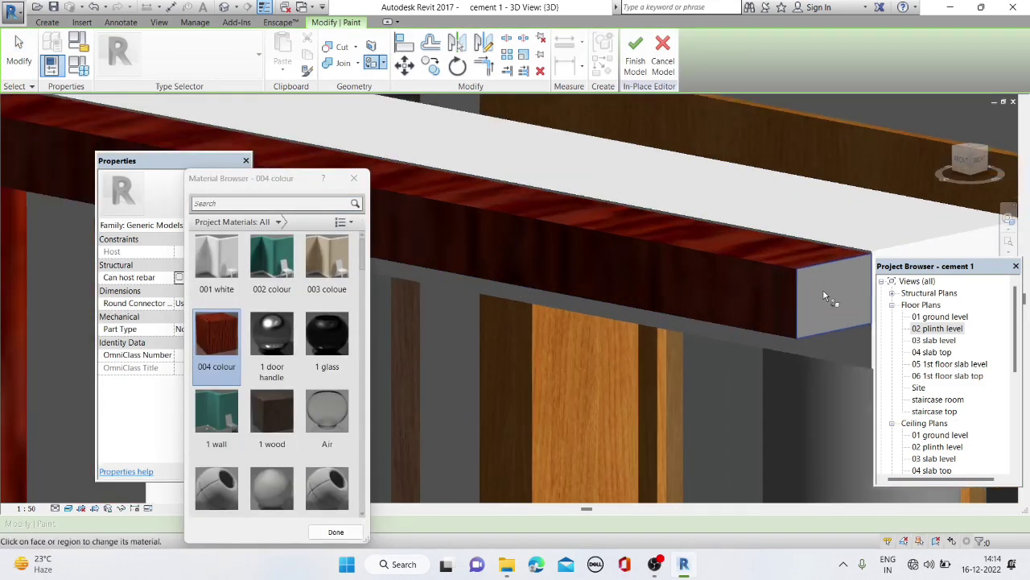
scroll(736, 254, down, 2)
scroll(625, 252, down, 2)
scroll(624, 256, up, 2)
shift+middle_drag(624, 261, 604, 135)
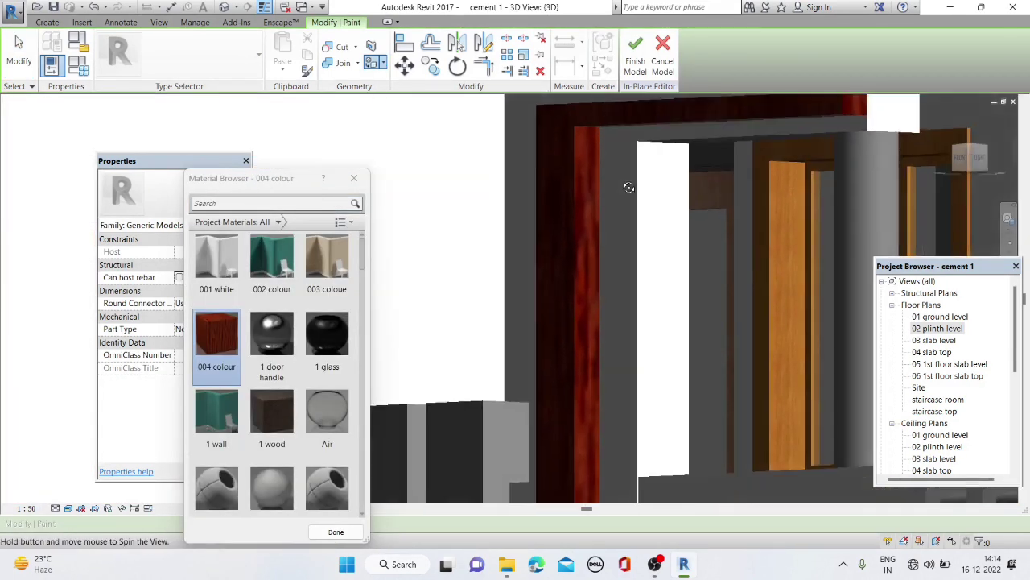
scroll(603, 136, down, 3)
scroll(558, 164, down, 2)
shift+middle_drag(558, 164, 643, 245)
scroll(644, 245, down, 2)
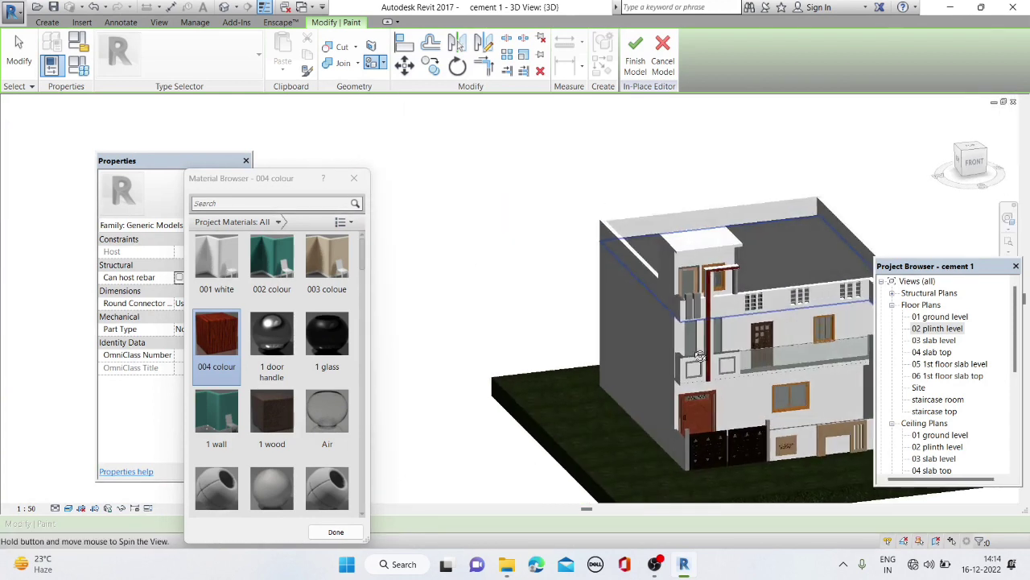
scroll(708, 241, up, 3)
scroll(716, 242, up, 1)
click(635, 70)
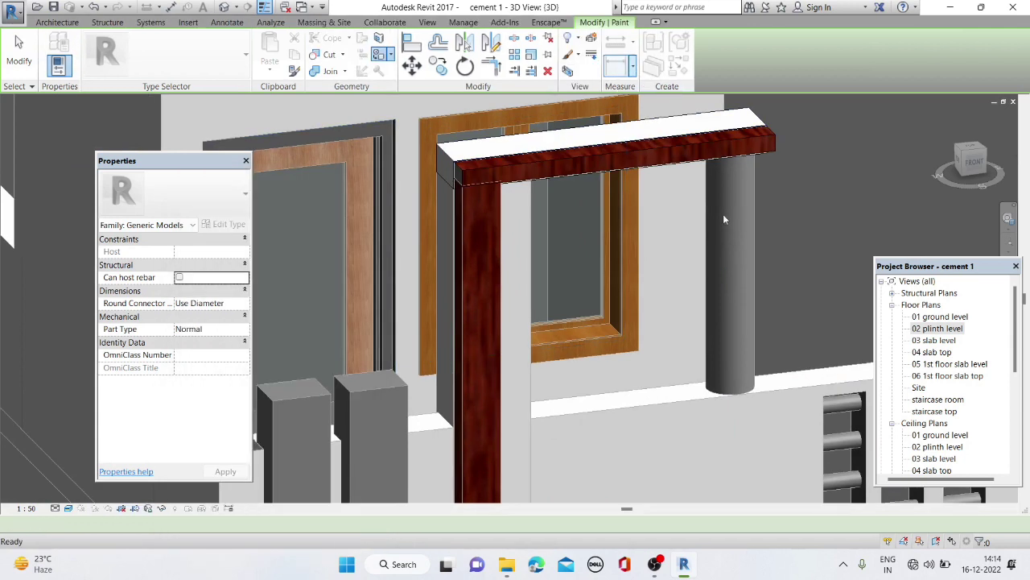
Paint the grey round column 001 white and finish the in-place model
click(753, 242)
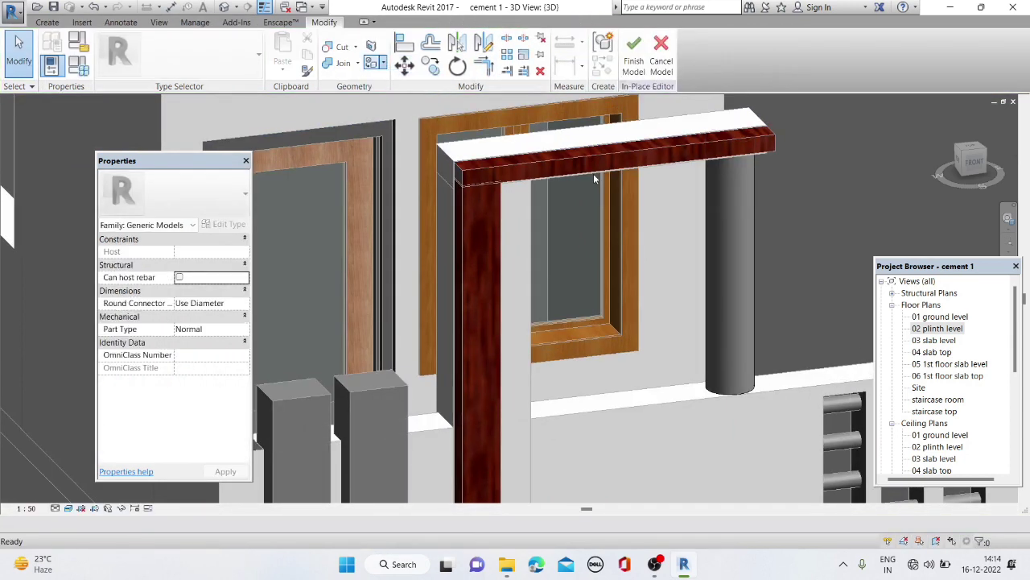
key(p)
key(t)
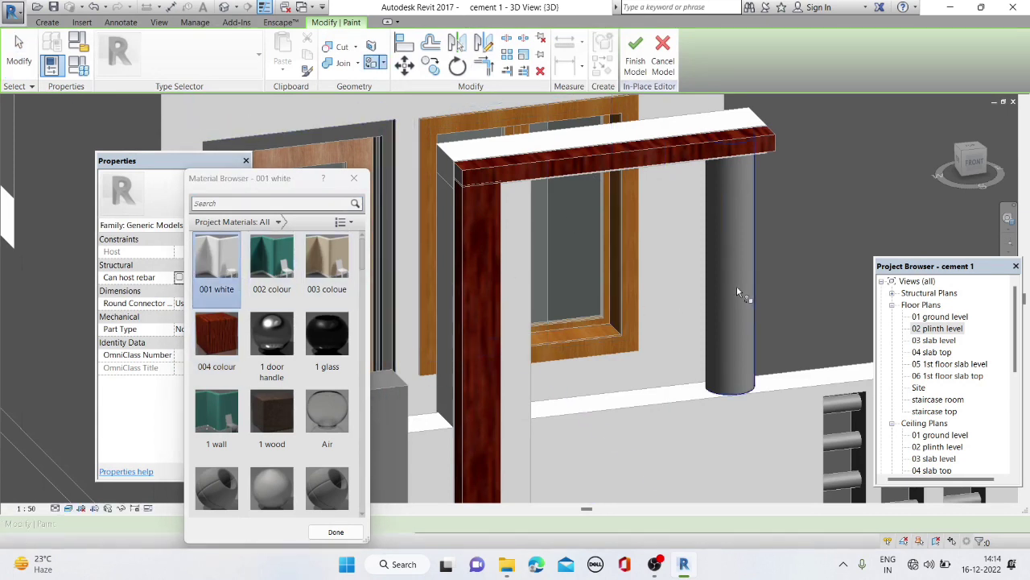
click(737, 286)
shift+middle_drag(737, 287, 724, 283)
mouse_move(712, 282)
shift+middle_down()
mouse_move(626, 282)
mouse_move(626, 253)
mouse_move(481, 200)
shift+middle_up()
scroll(481, 199, up, 3)
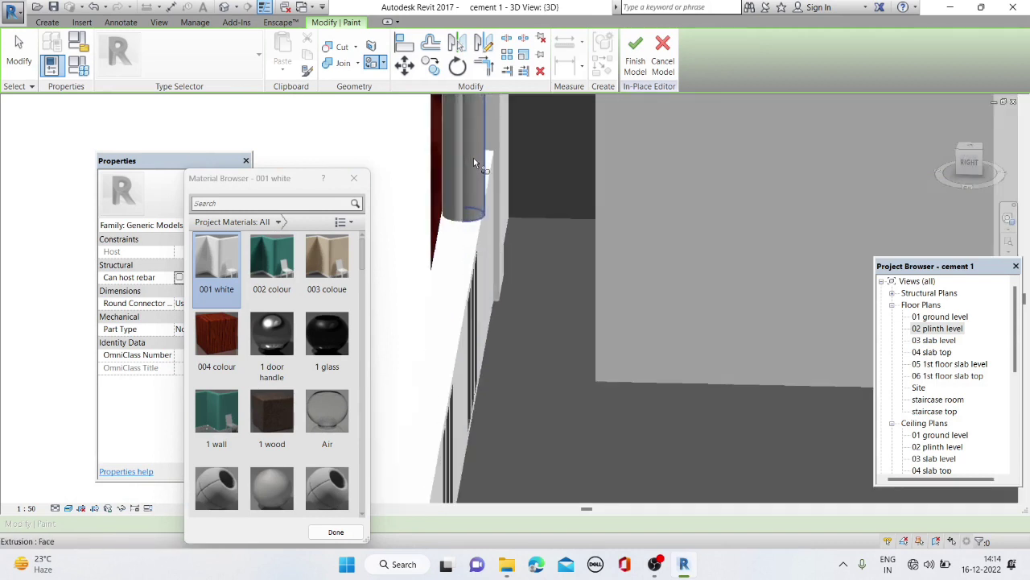
click(635, 60)
Edit the blue generic model in place and paint the two tall panels teal with 002 colour
scroll(379, 202, down, 3)
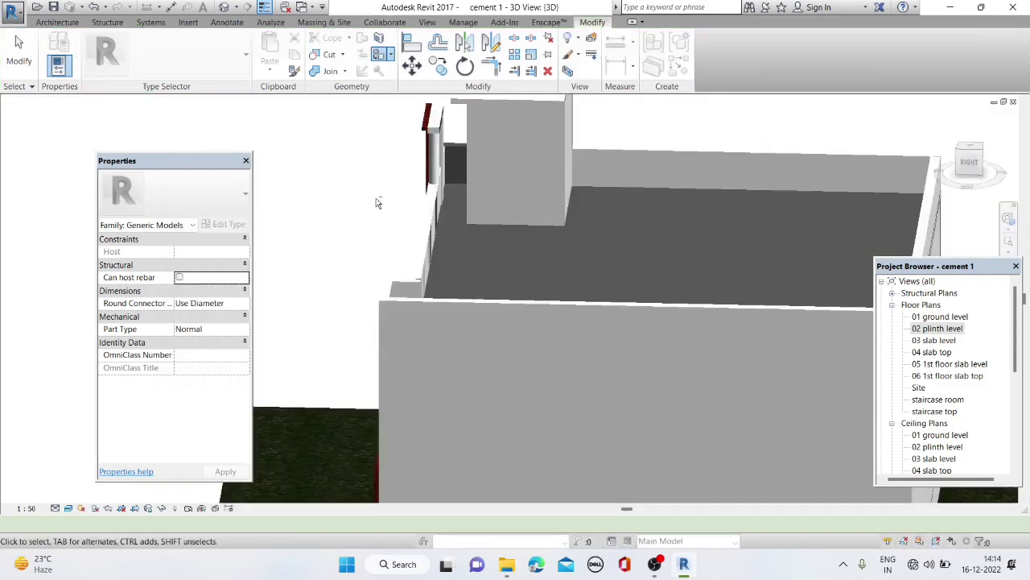
shift+middle_drag(379, 202, 438, 239)
scroll(439, 239, up, 3)
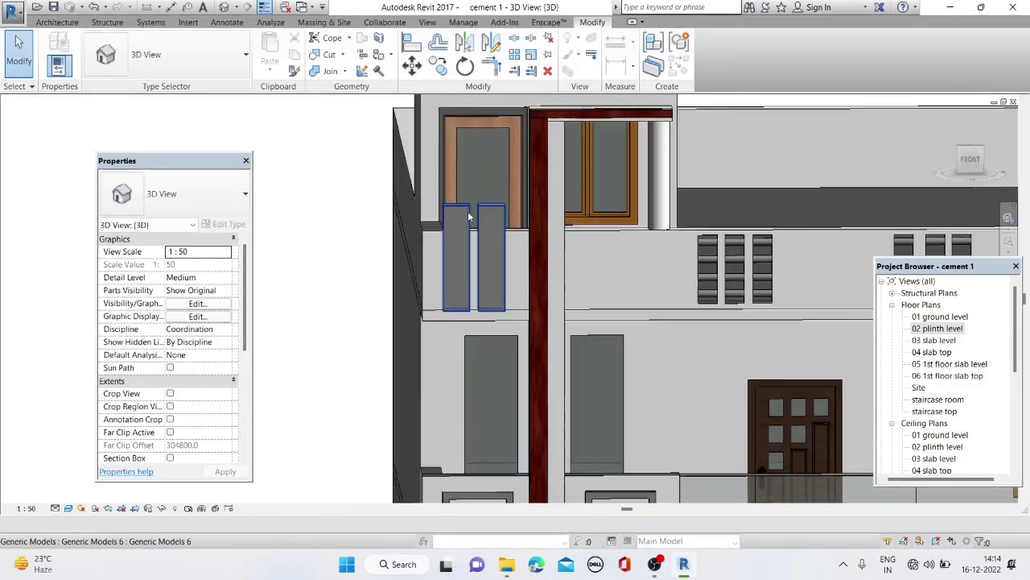
double_click(475, 257)
click(294, 121)
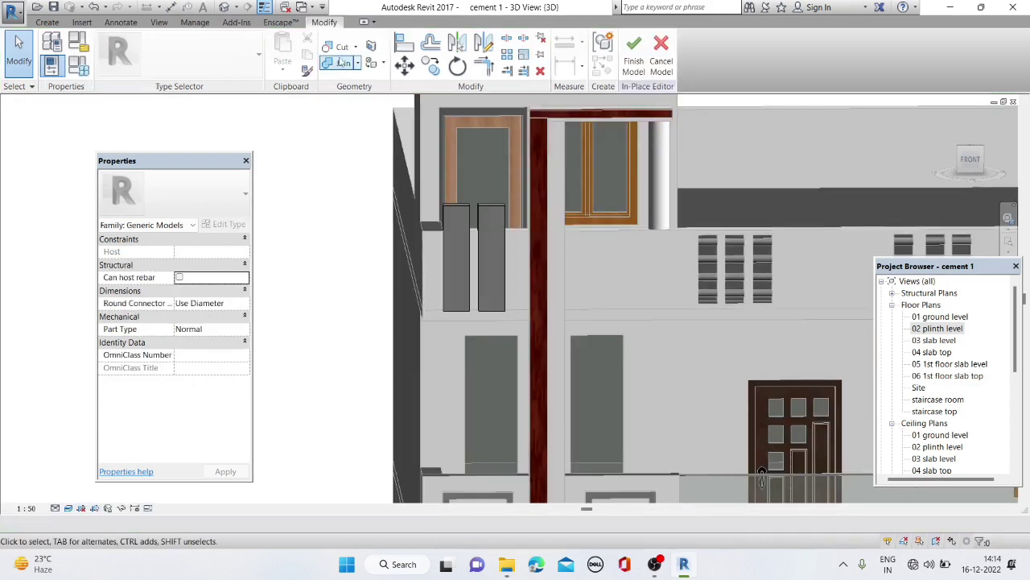
key(p)
key(t)
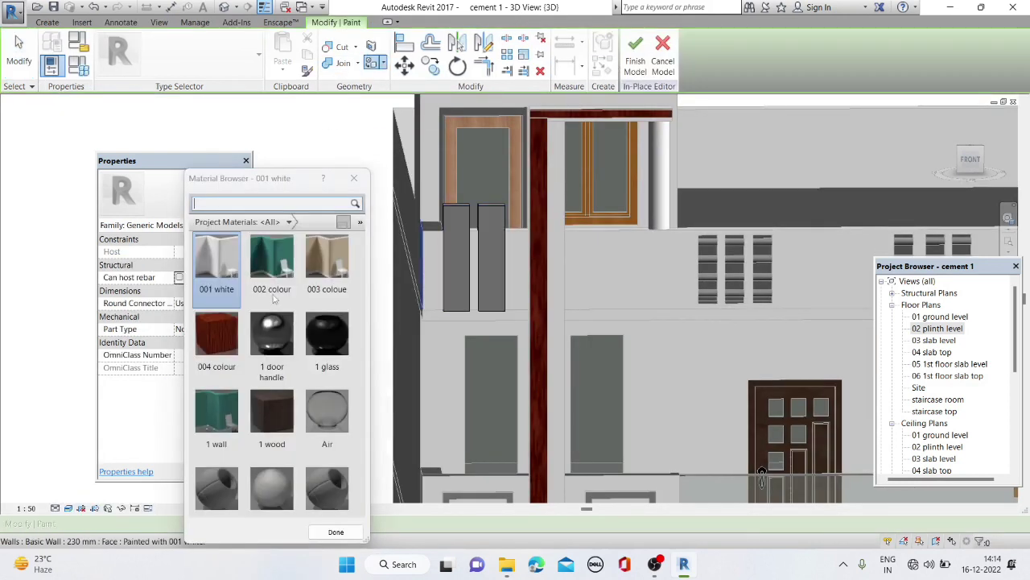
scroll(454, 252, down, 2)
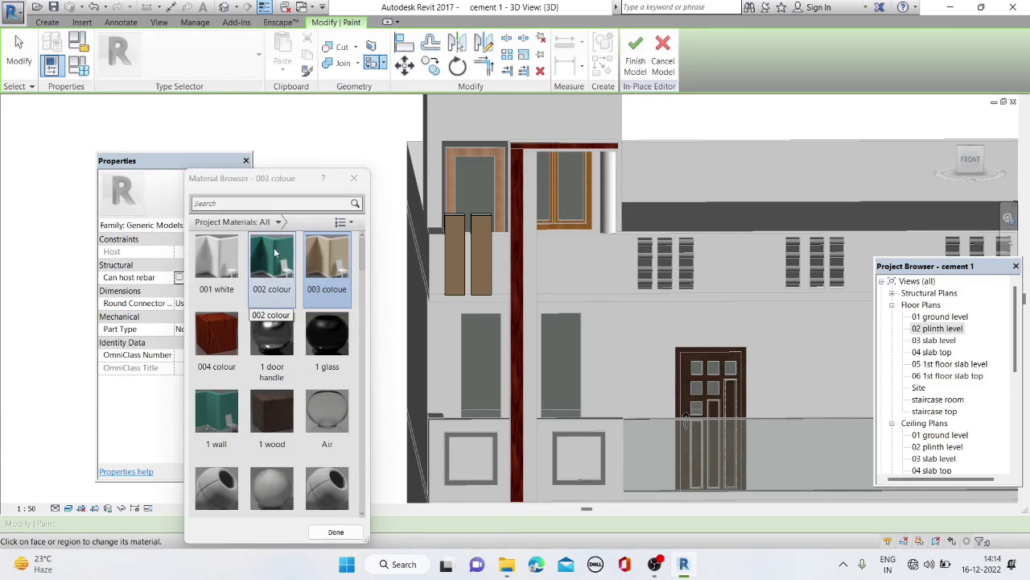
click(271, 258)
click(456, 242)
Paint the box face beside the column teal 002 colour and finish the model
scroll(455, 245, down, 2)
shift+middle_drag(455, 246, 469, 260)
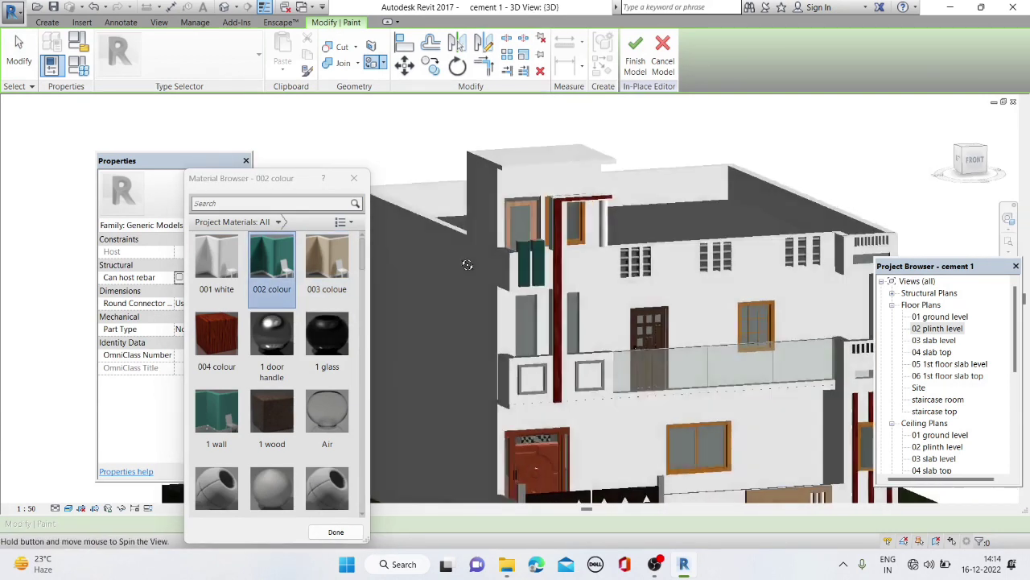
scroll(612, 306, up, 5)
scroll(800, 245, up, 2)
scroll(799, 240, up, 2)
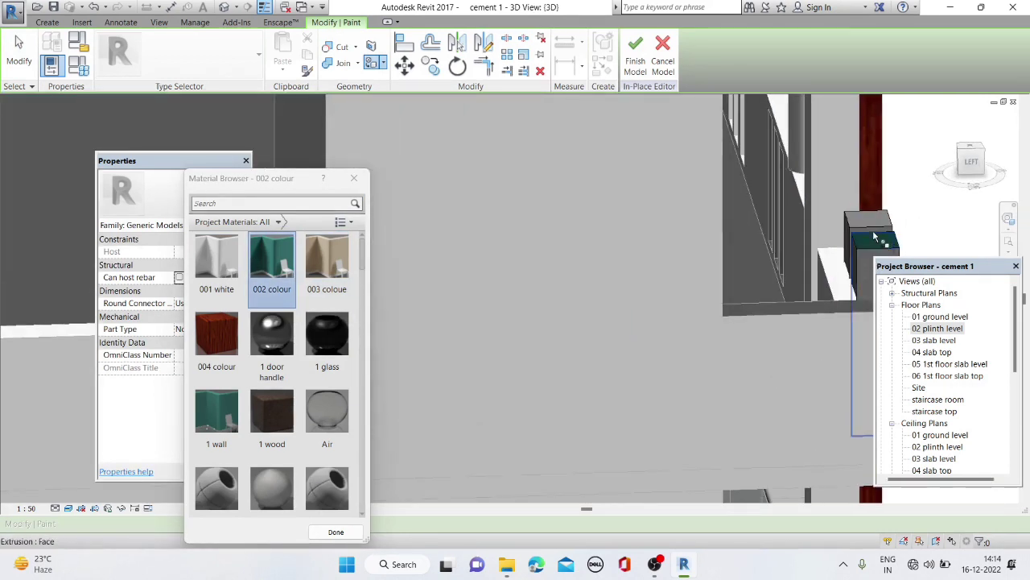
click(862, 225)
scroll(860, 217, up, 2)
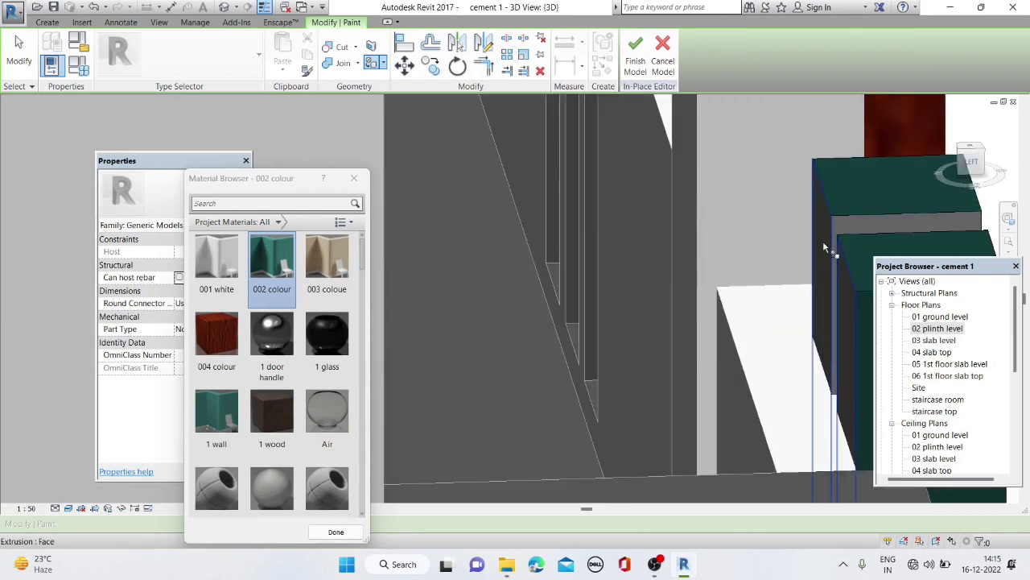
scroll(849, 220, up, 3)
scroll(849, 220, down, 2)
scroll(831, 216, down, 2)
scroll(831, 215, down, 2)
scroll(690, 238, down, 2)
scroll(690, 238, down, 3)
scroll(691, 238, down, 3)
mouse_move(628, 234)
shift+middle_down()
mouse_move(547, 231)
mouse_move(594, 344)
mouse_move(538, 159)
shift+middle_up()
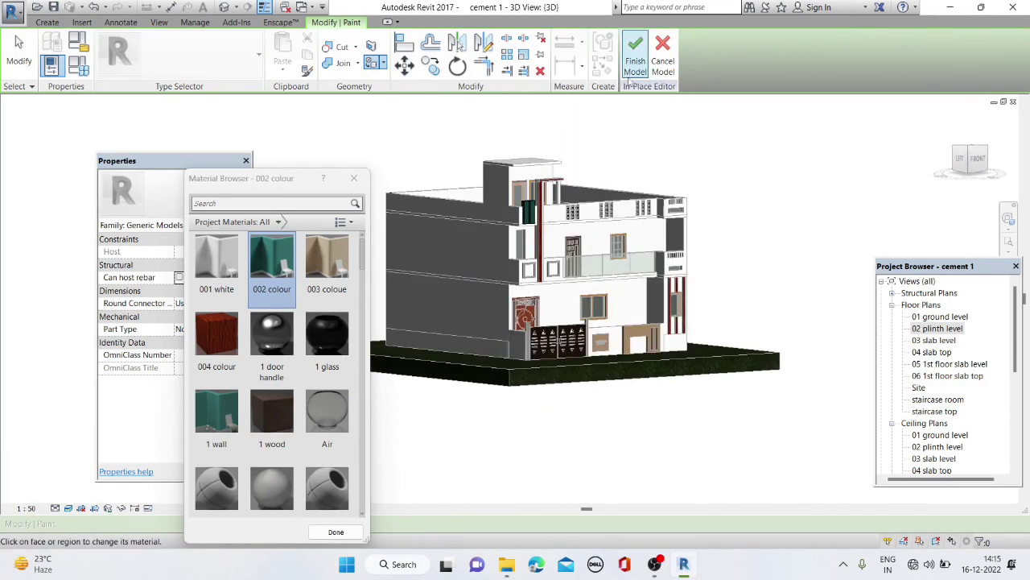
click(631, 74)
scroll(507, 341, up, 3)
scroll(508, 342, up, 2)
Edit the pillar model in place and paint the pillar beside the door tan with 003 colour
double_click(699, 167)
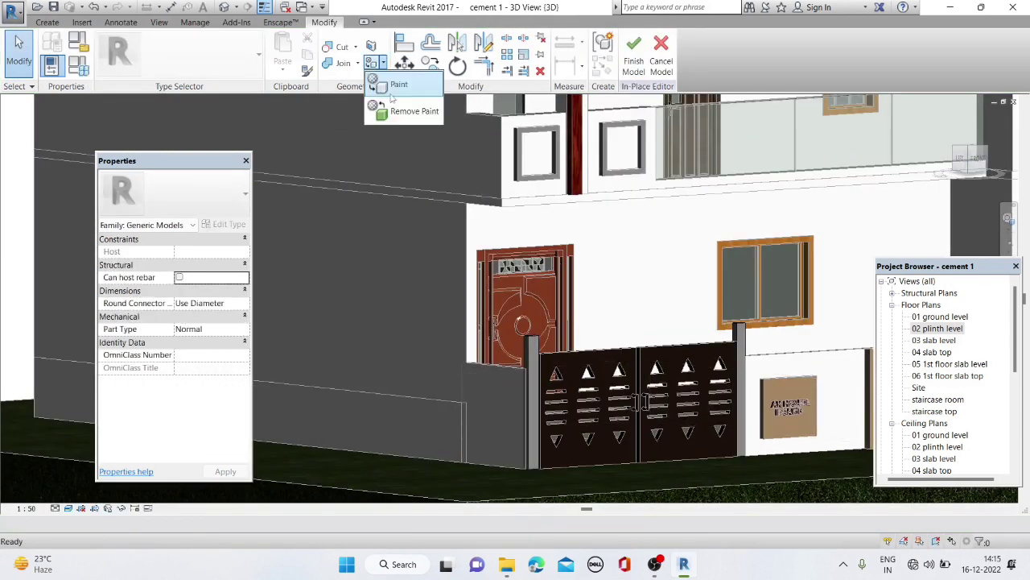
key(p)
key(t)
click(327, 262)
scroll(522, 348, up, 3)
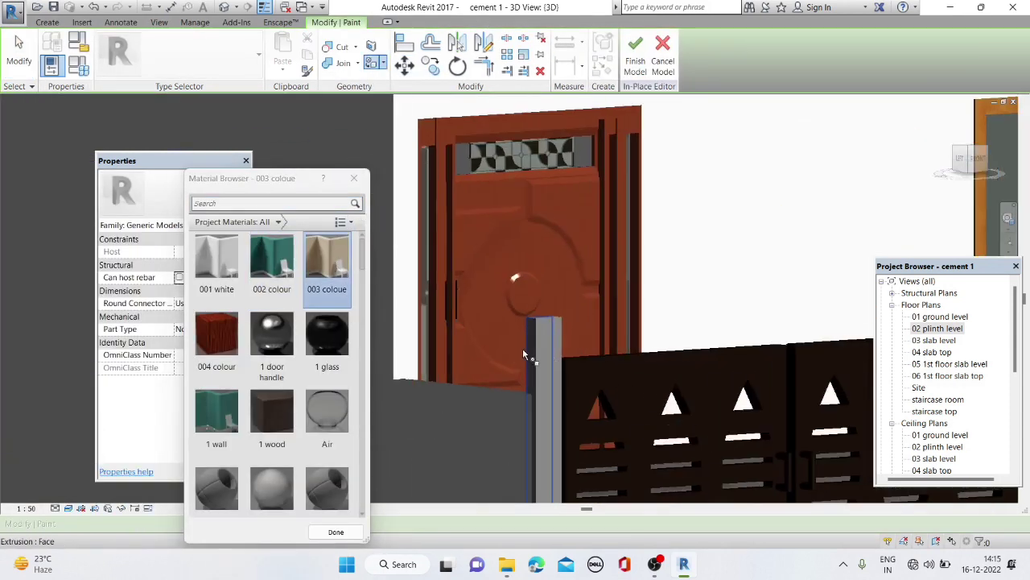
scroll(522, 348, up, 2)
scroll(522, 346, up, 1)
scroll(531, 330, up, 2)
scroll(539, 315, up, 2)
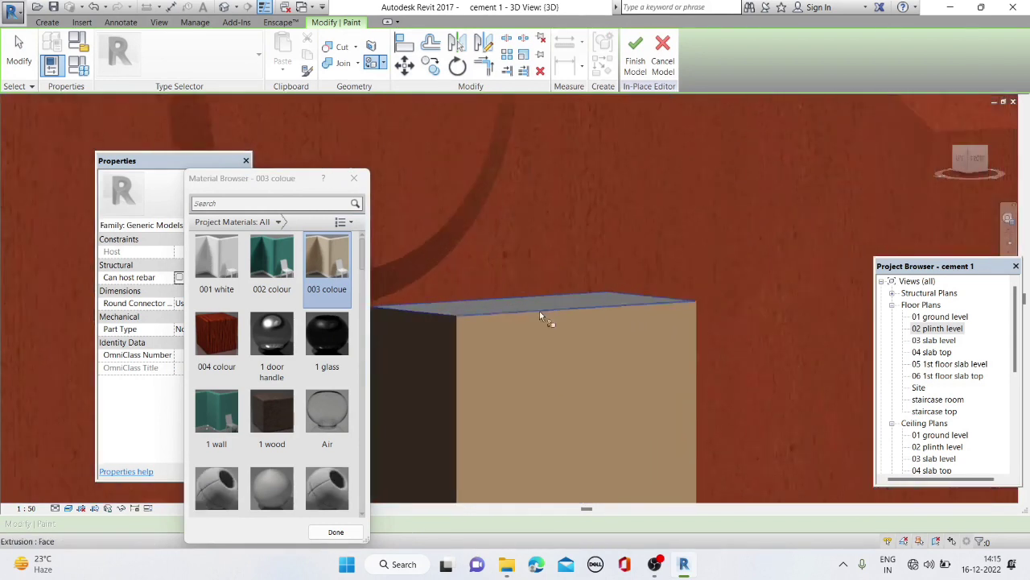
scroll(555, 304, down, 3)
scroll(564, 306, down, 2)
scroll(450, 318, up, 1)
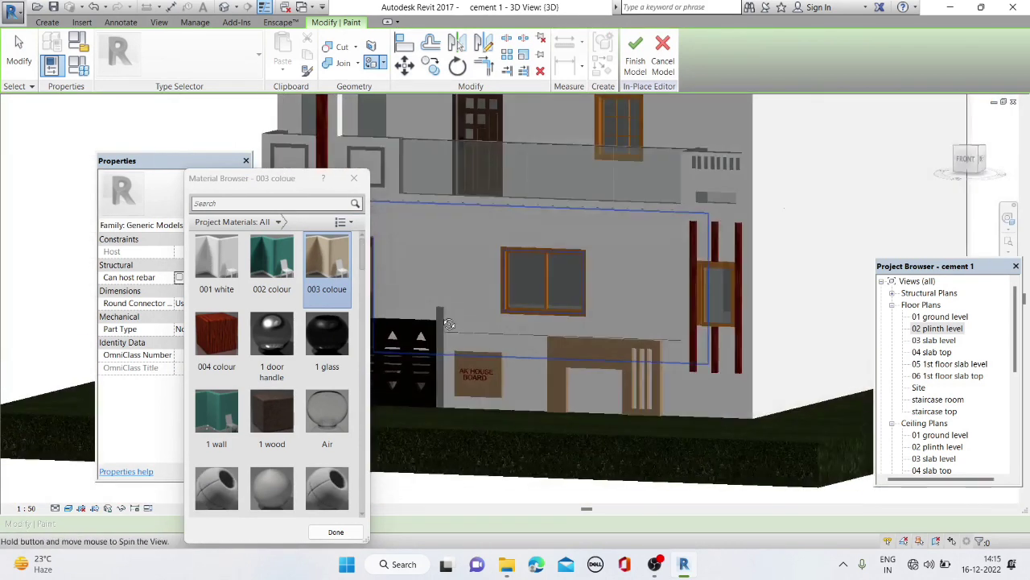
scroll(443, 320, up, 2)
click(443, 319)
Paint the other gate pillar tan 003 colour, end painting and finish the model
scroll(451, 316, up, 1)
scroll(459, 310, up, 2)
scroll(459, 289, up, 2)
scroll(443, 225, up, 2)
scroll(432, 182, down, 3)
scroll(477, 212, down, 3)
scroll(477, 211, down, 2)
mouse_move(478, 212)
shift+middle_down()
mouse_move(419, 244)
mouse_move(437, 253)
shift+middle_up()
scroll(437, 253, up, 3)
scroll(483, 238, up, 2)
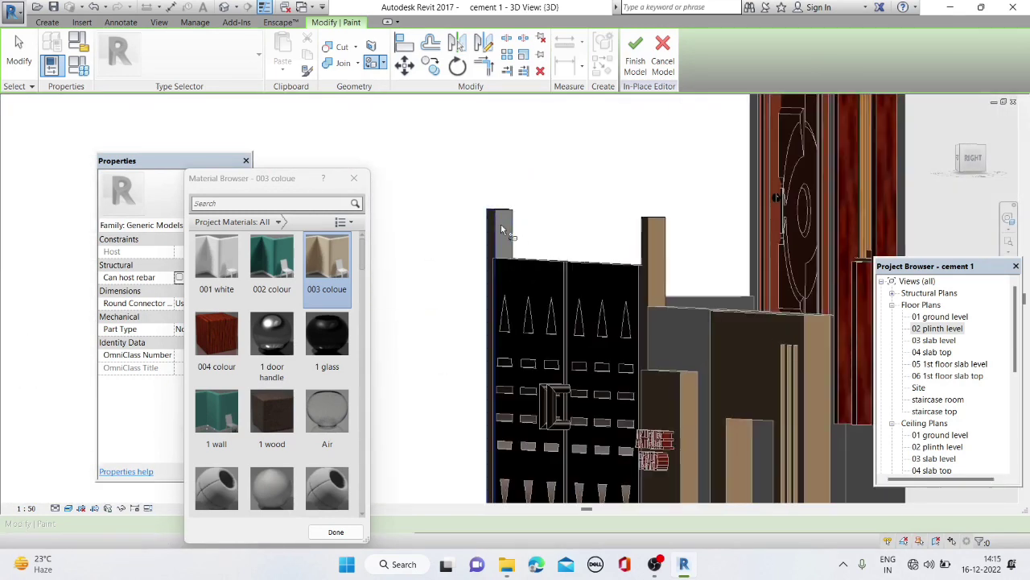
scroll(507, 230, up, 2)
click(507, 229)
scroll(500, 225, down, 3)
scroll(531, 249, down, 3)
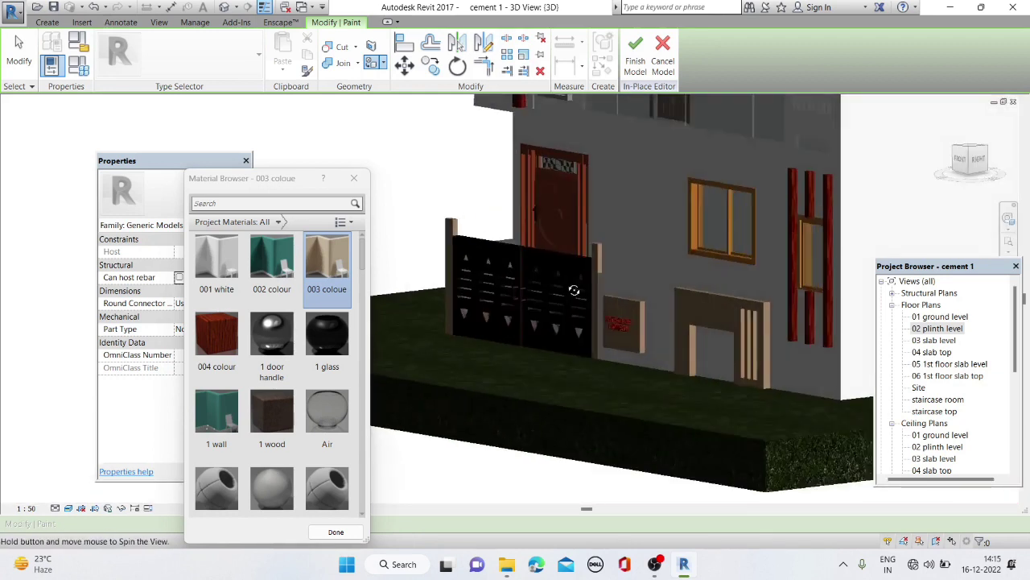
scroll(567, 274, down, 2)
shift+middle_drag(563, 274, 596, 265)
scroll(596, 266, down, 3)
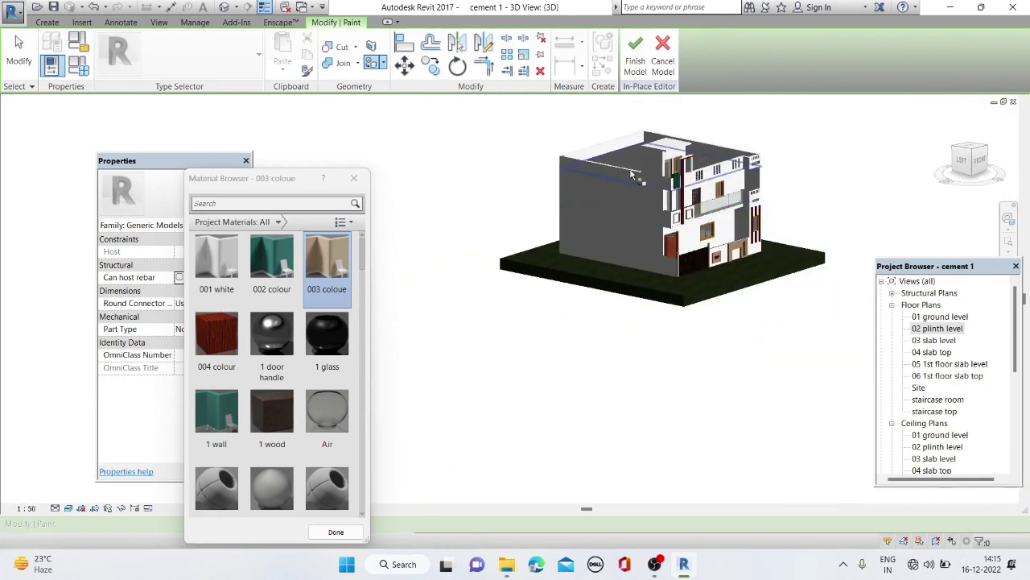
key(Escape)
click(633, 60)
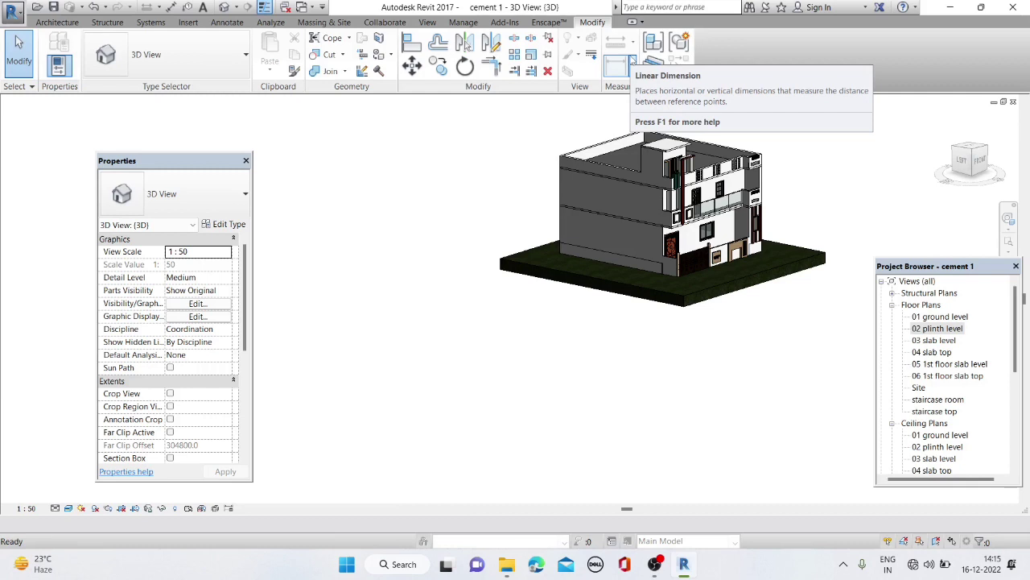
Start the Paint tool with 001 white as the material and bring the front yard floor into view
scroll(657, 306, up, 5)
scroll(609, 341, down, 2)
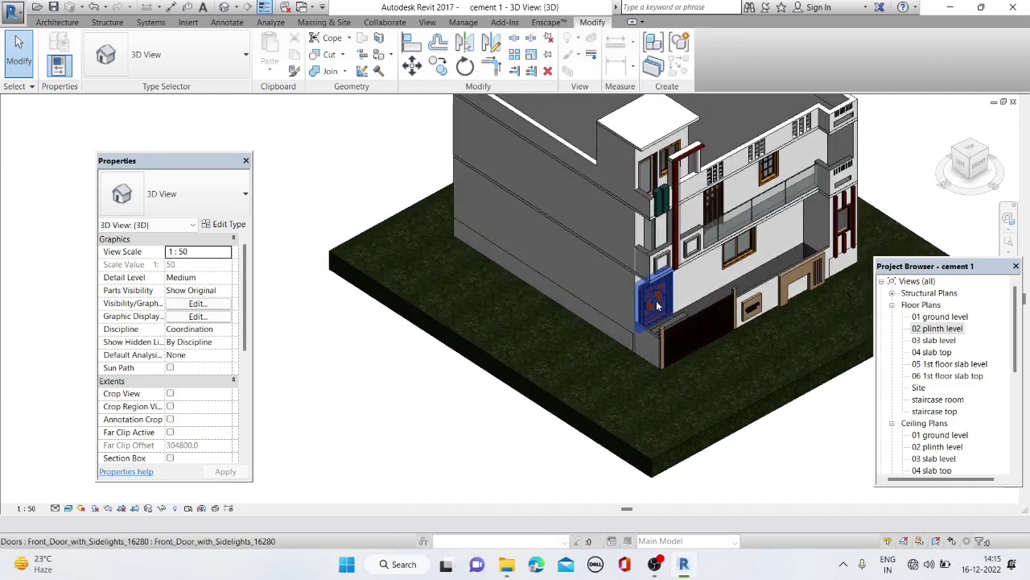
scroll(657, 306, down, 2)
shift+middle_drag(657, 306, 625, 197)
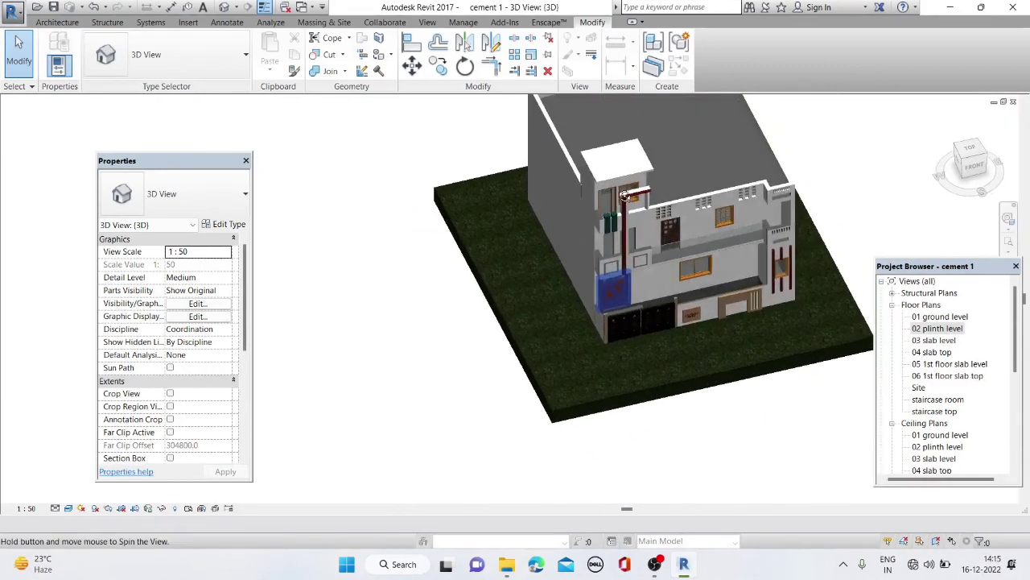
scroll(645, 306, up, 4)
scroll(644, 306, down, 1)
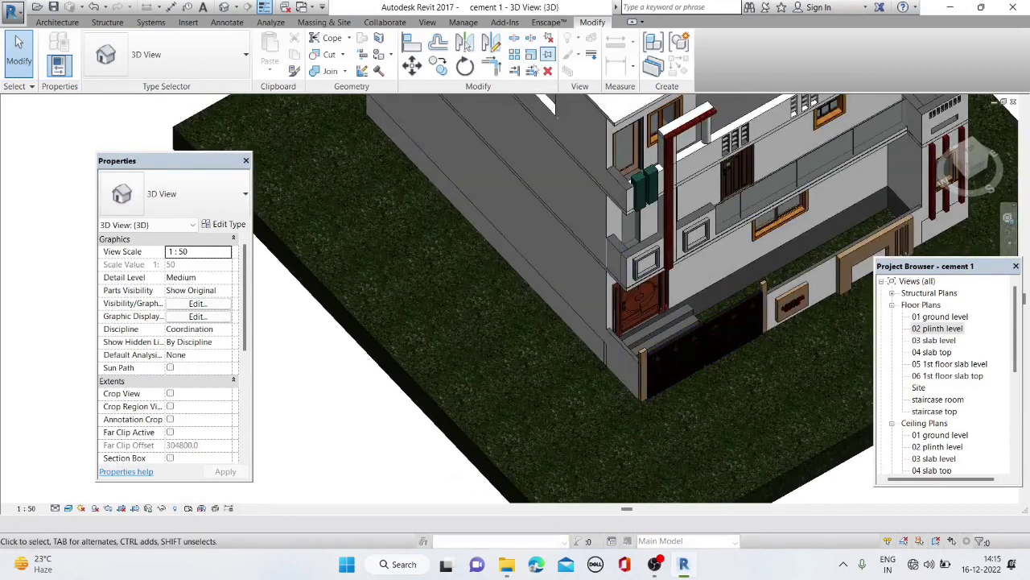
click(405, 76)
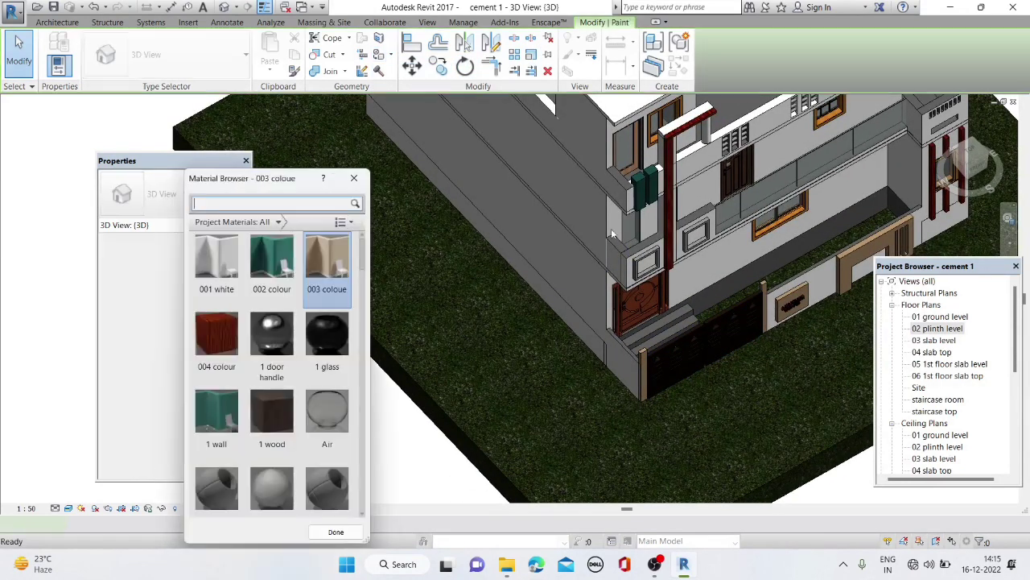
click(207, 273)
scroll(742, 272, up, 3)
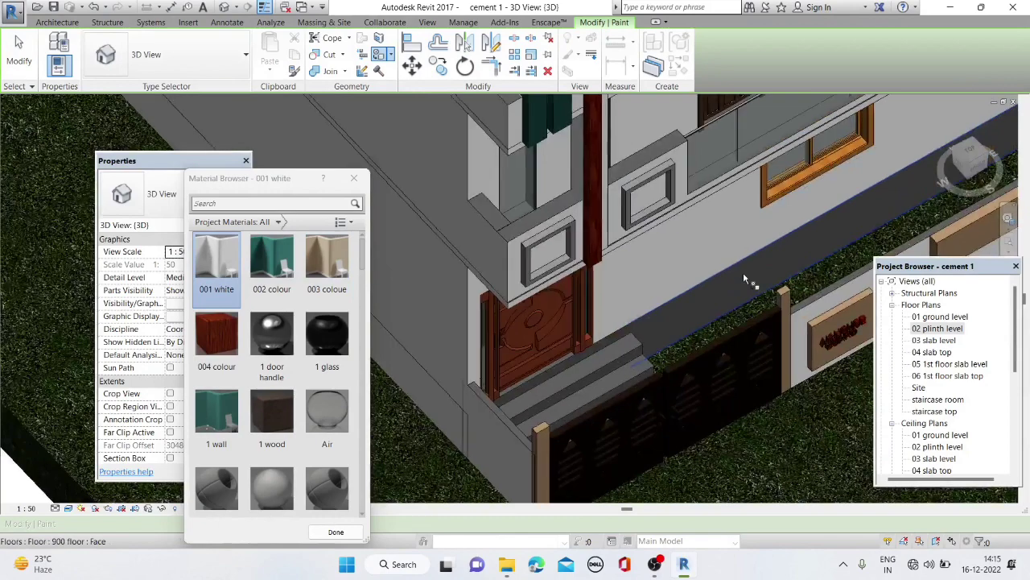
scroll(743, 272, down, 1)
mouse_move(743, 272)
middle_down()
mouse_move(819, 223)
mouse_move(845, 242)
middle_up()
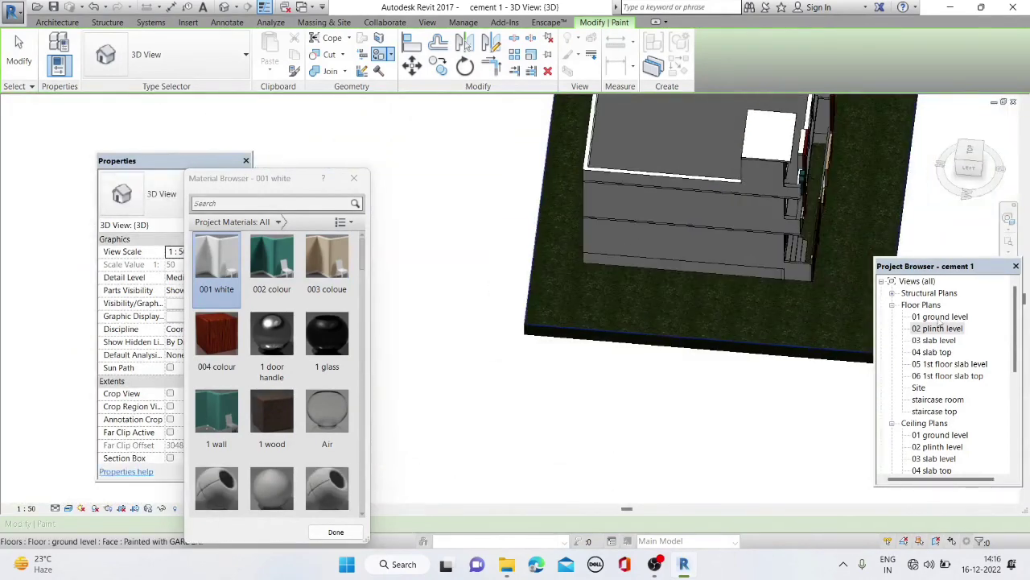
In the 01 ground level plan, set the view range Top, Bottom and View Depth to Unlimited
double_click(939, 316)
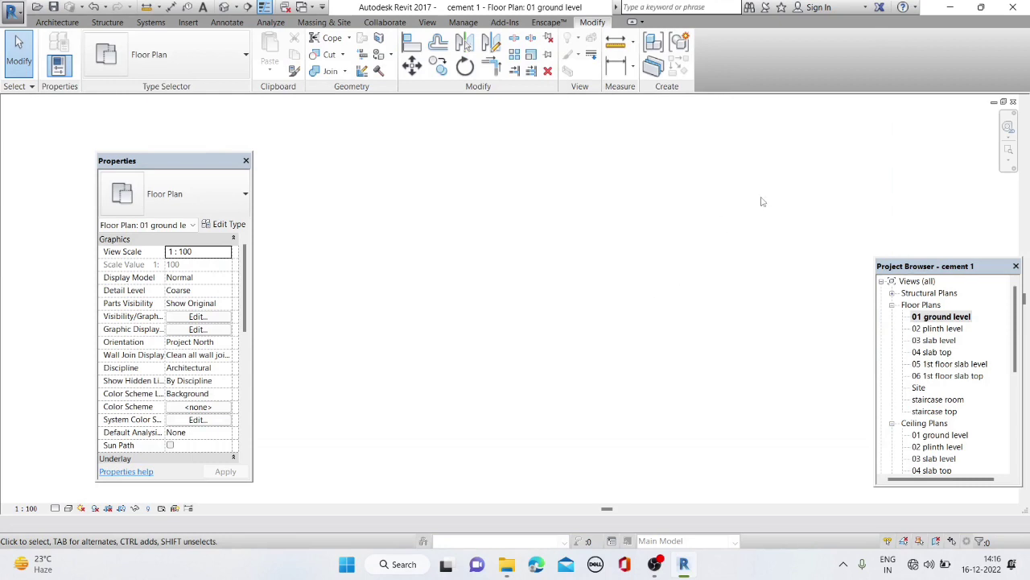
scroll(210, 352, down, 5)
click(197, 319)
click(667, 223)
click(635, 304)
click(667, 266)
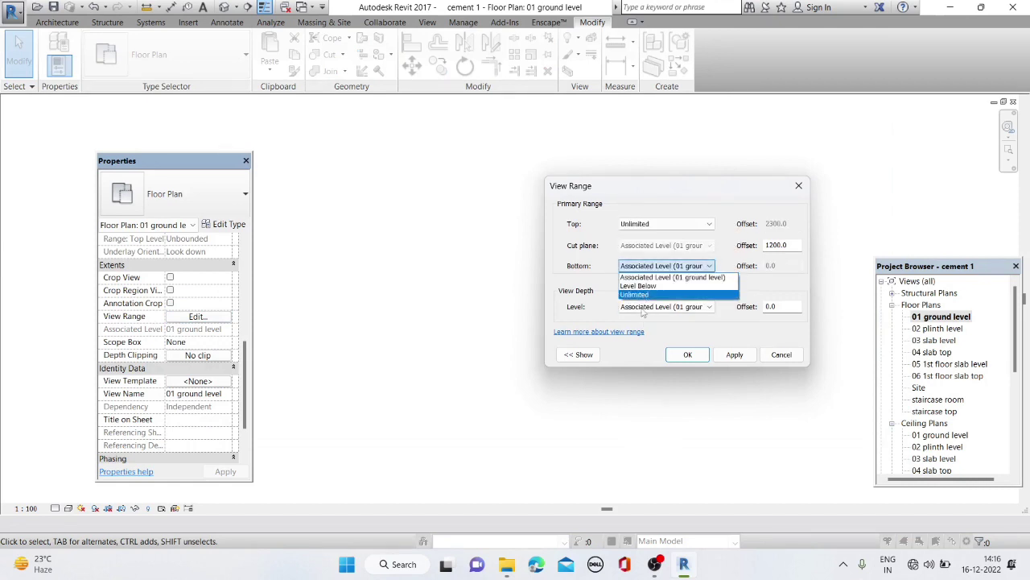
click(636, 335)
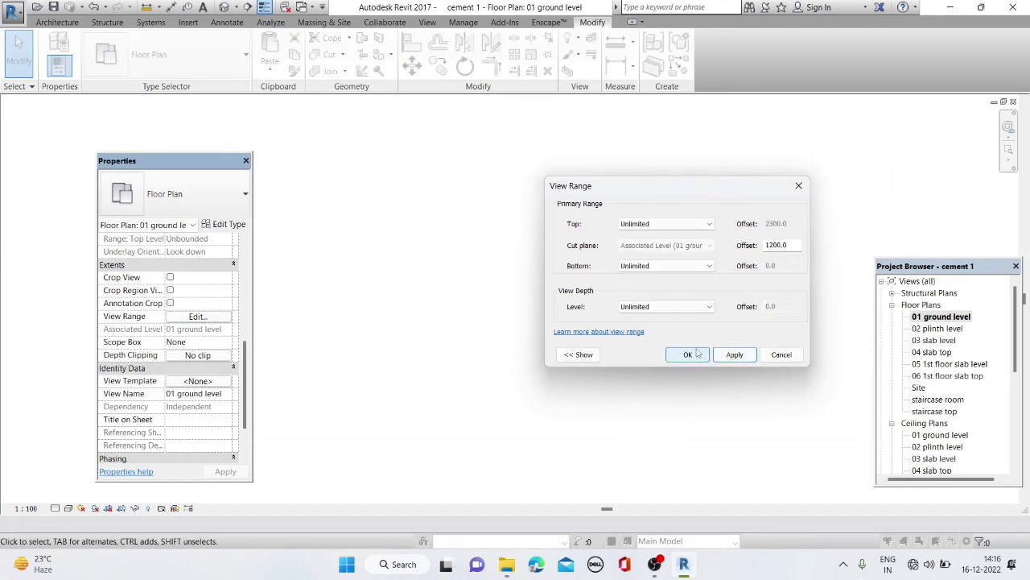
click(688, 354)
click(936, 318)
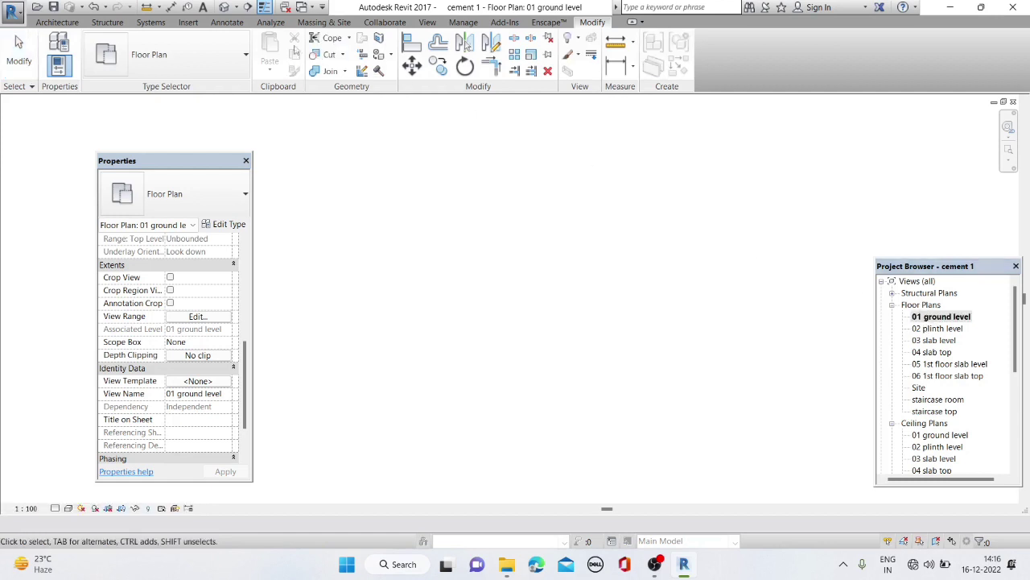
click(511, 250)
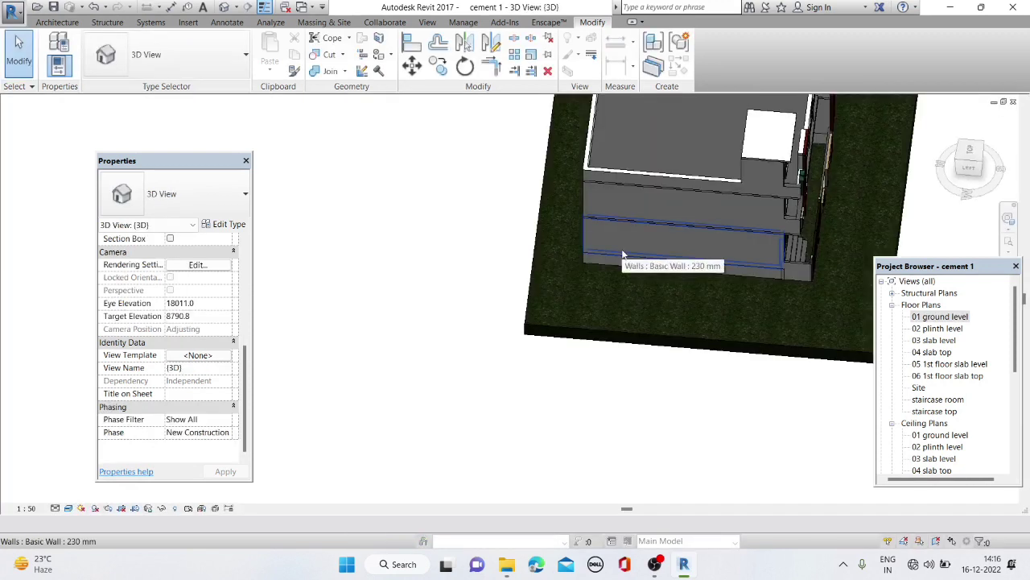
double_click(933, 320)
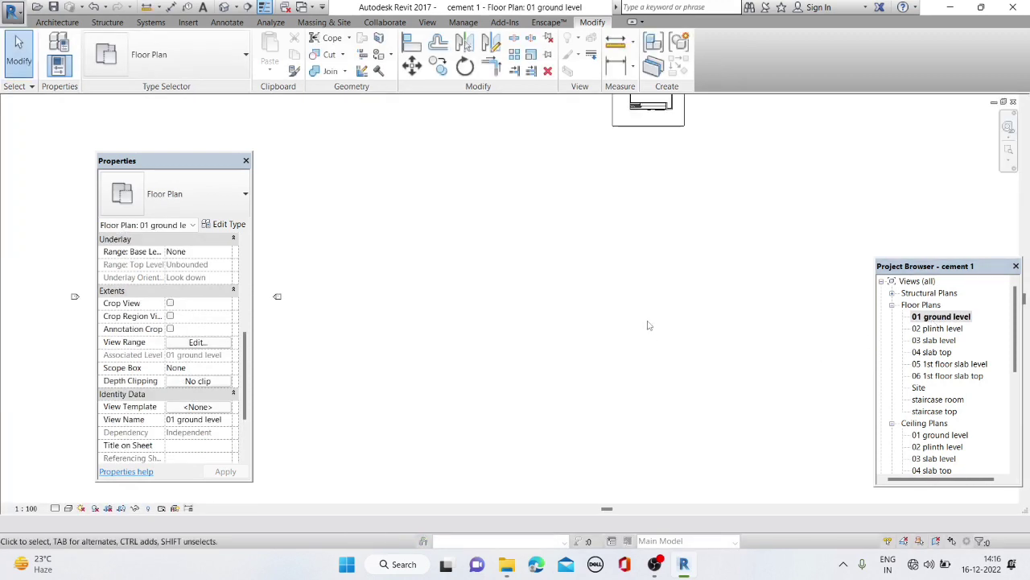
scroll(648, 193, up, 2)
scroll(652, 185, up, 2)
scroll(668, 153, up, 2)
scroll(680, 122, up, 2)
scroll(689, 169, down, 1)
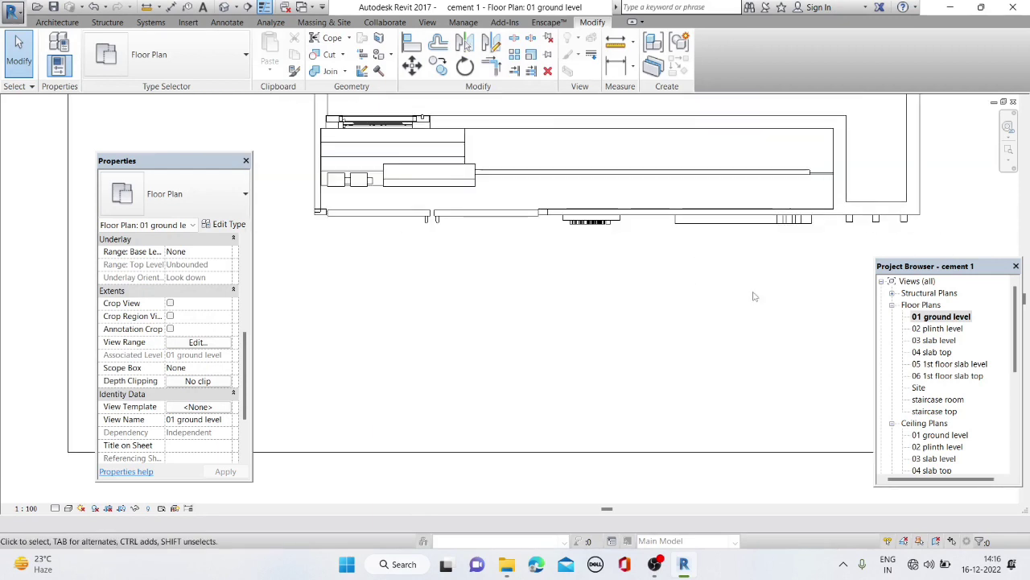
scroll(712, 315, down, 1)
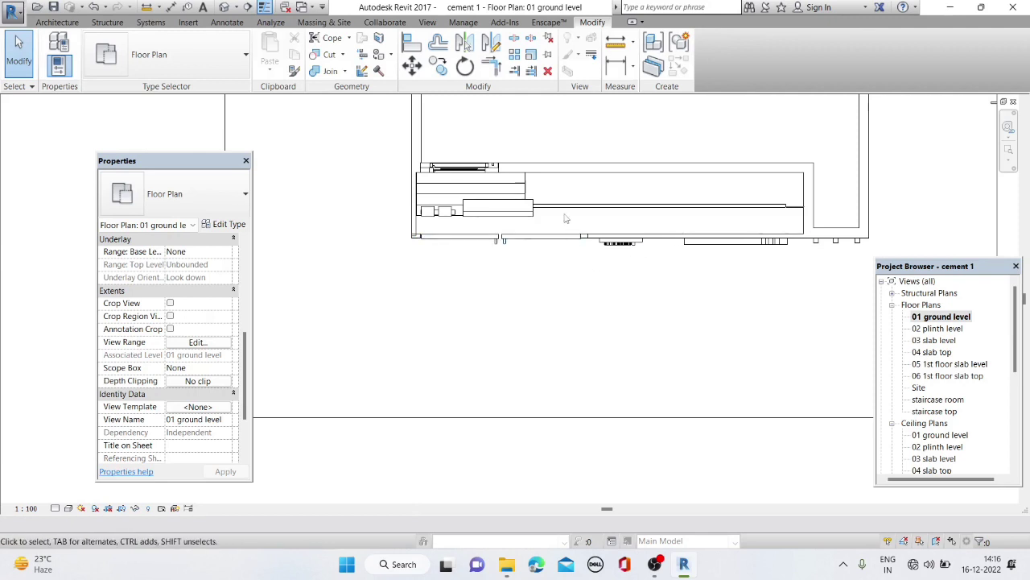
click(619, 207)
click(225, 7)
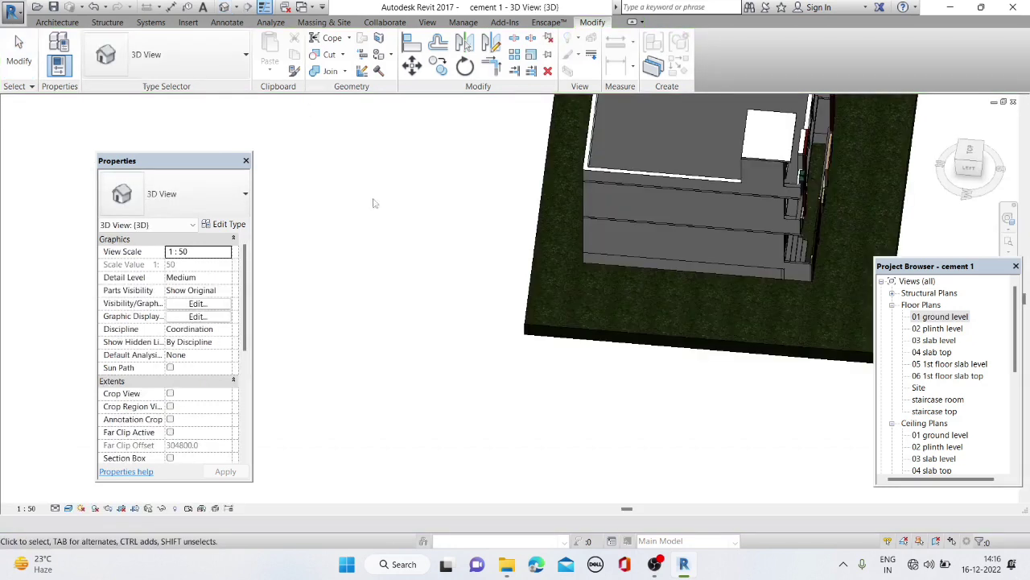
mouse_move(797, 309)
shift+middle_down()
mouse_move(735, 357)
mouse_move(835, 252)
shift+middle_up()
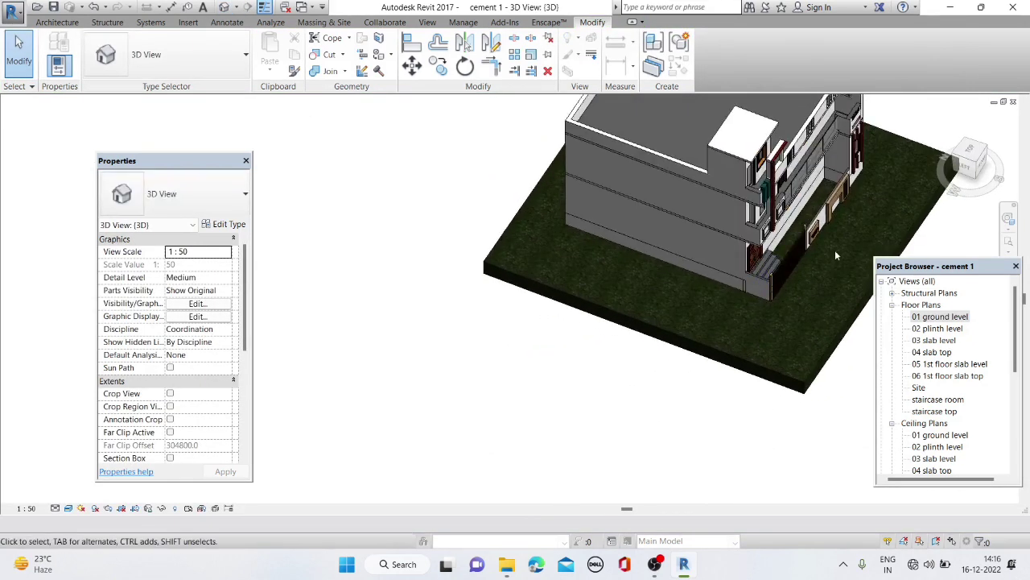
click(813, 231)
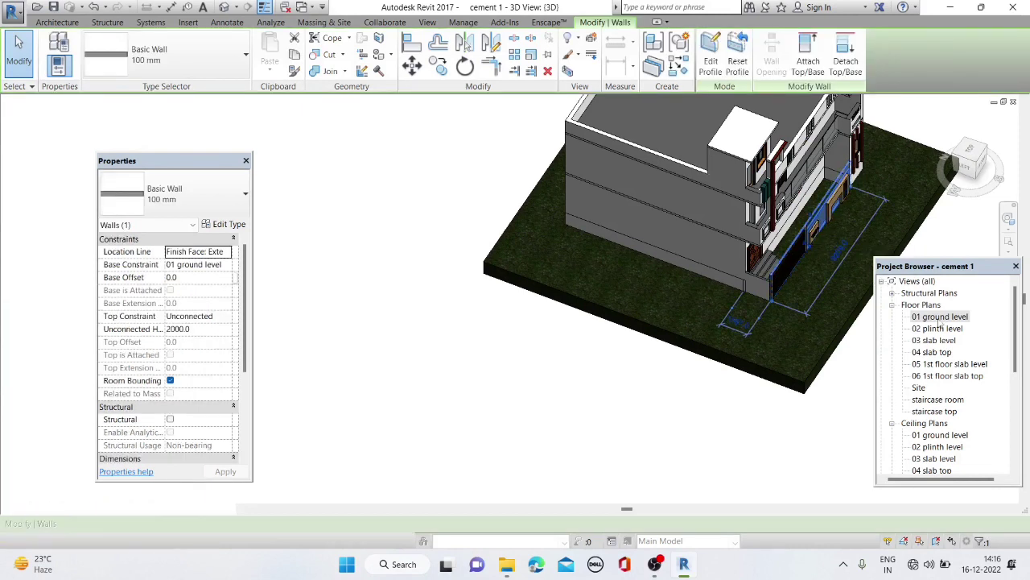
Inspect the short generic model, entrance floor slab, front door and 230 mm wall in plan and 3D
double_click(939, 319)
click(626, 288)
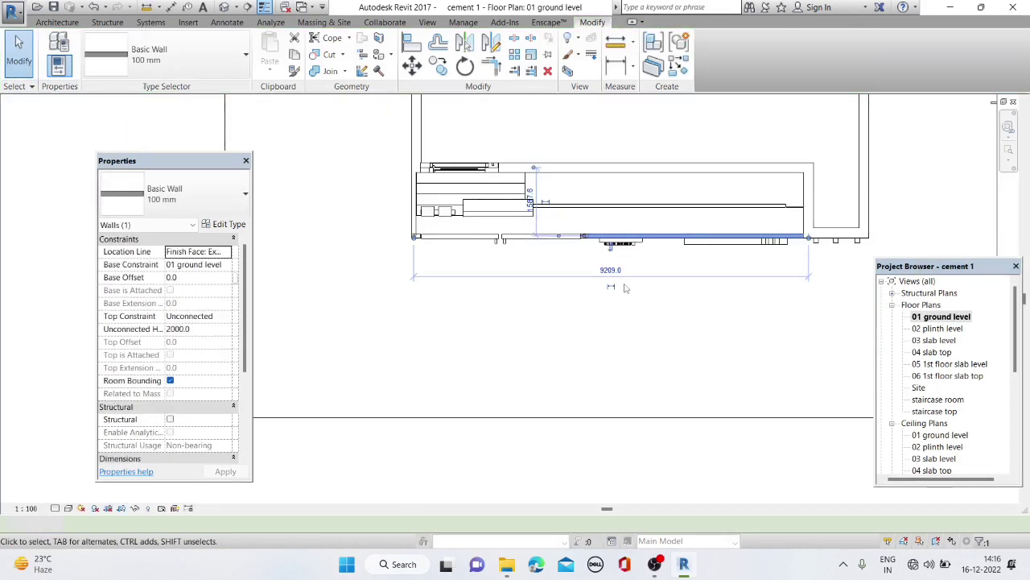
click(476, 216)
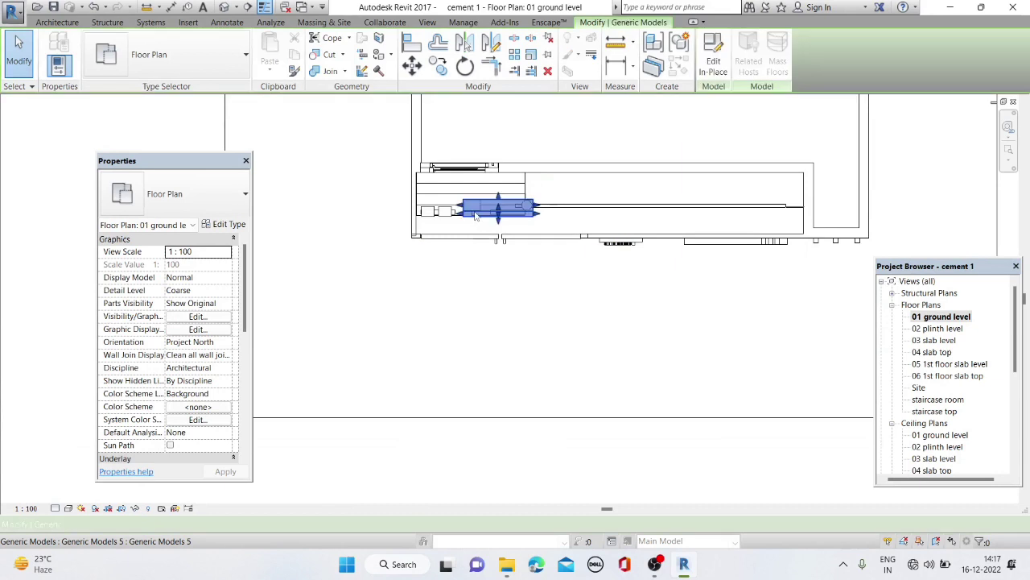
click(226, 6)
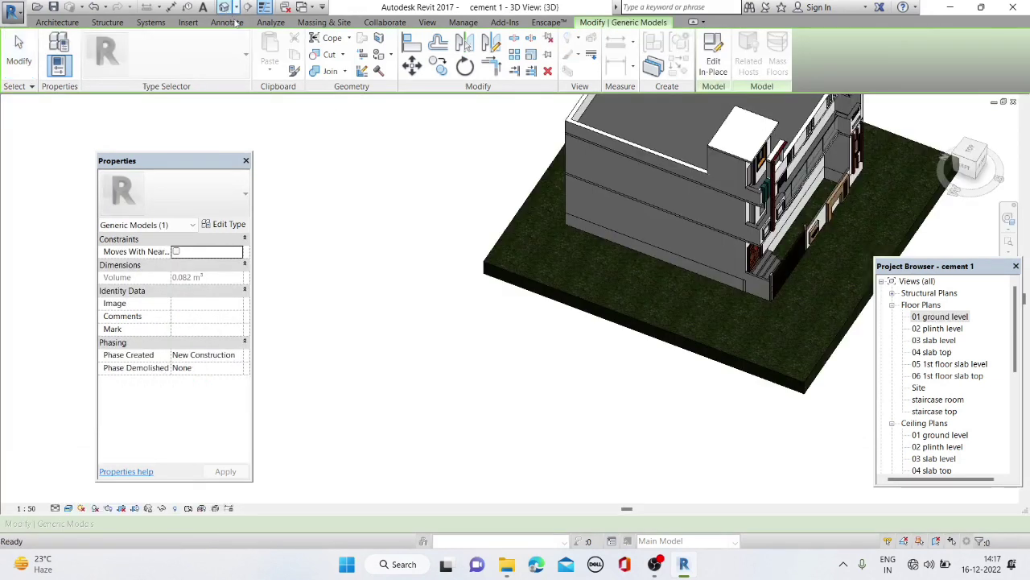
scroll(823, 254, up, 3)
scroll(760, 240, up, 2)
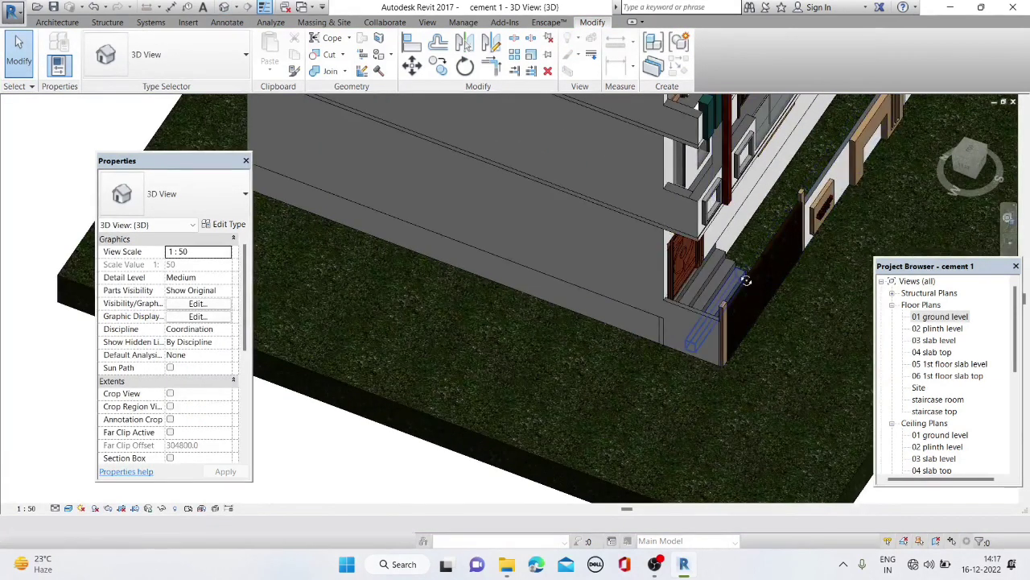
shift+middle_drag(746, 280, 810, 275)
scroll(810, 275, up, 3)
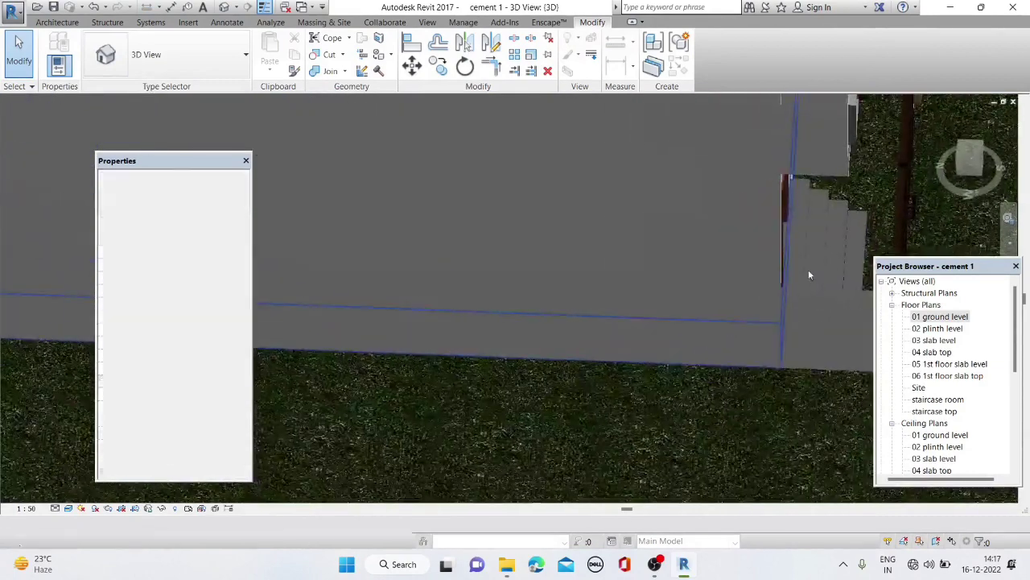
click(827, 234)
shift+middle_drag(828, 235, 823, 178)
scroll(823, 161, down, 2)
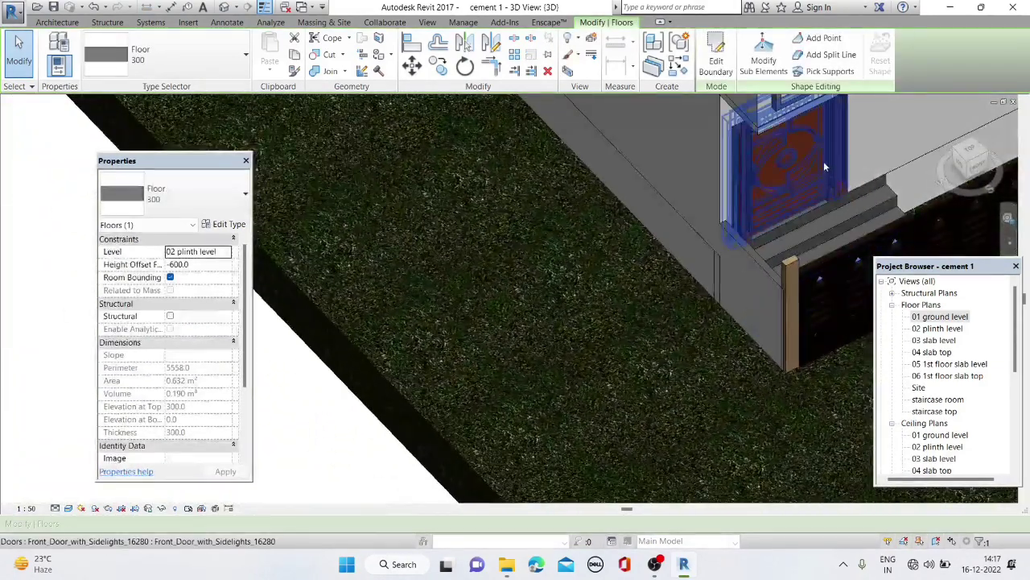
click(915, 177)
click(886, 187)
shift+middle_drag(885, 187, 873, 174)
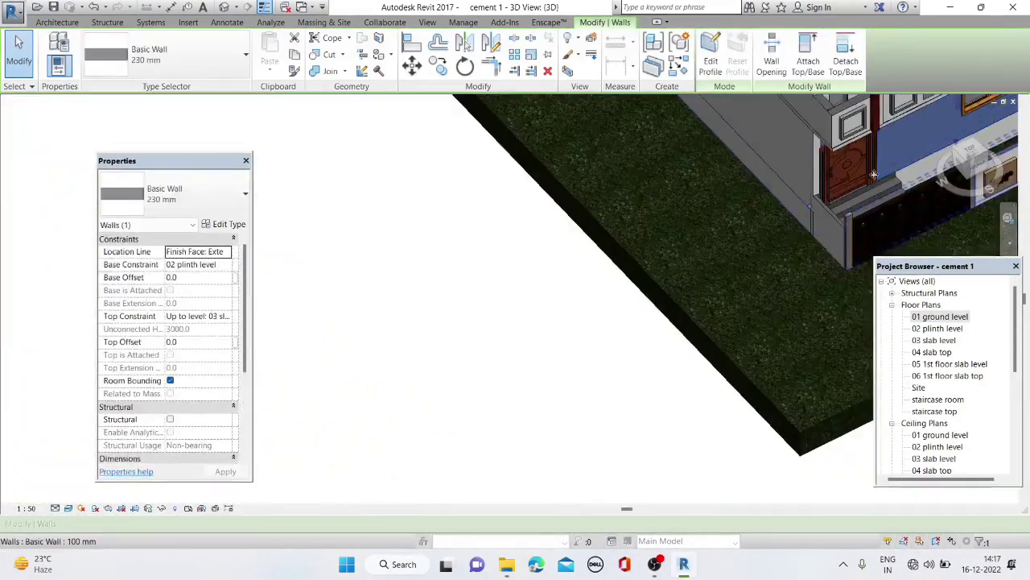
scroll(873, 173, down, 4)
shift+middle_drag(713, 166, 813, 242)
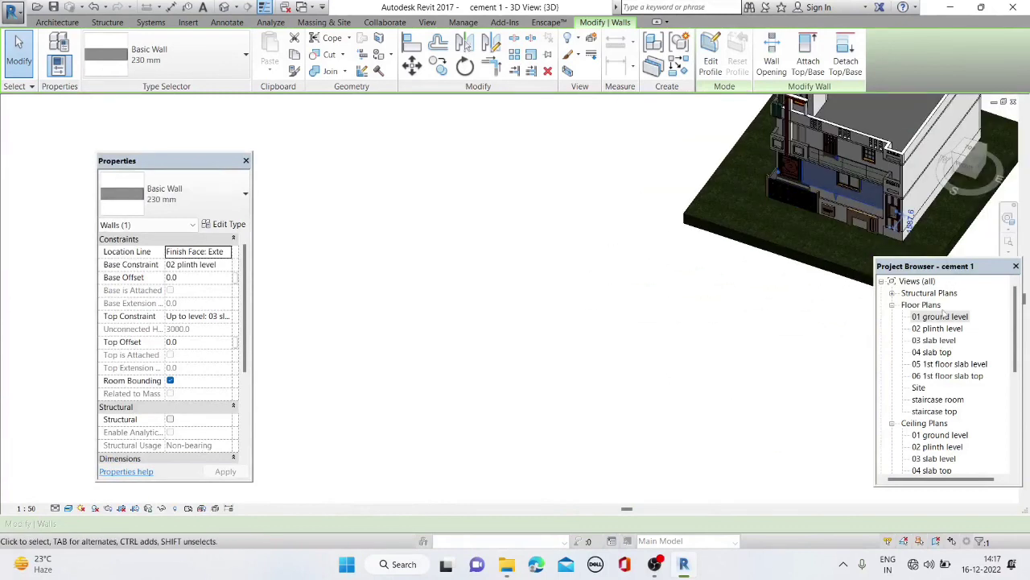
Delete the two long Generic Models 8 strips from the 01 ground level plan
double_click(940, 316)
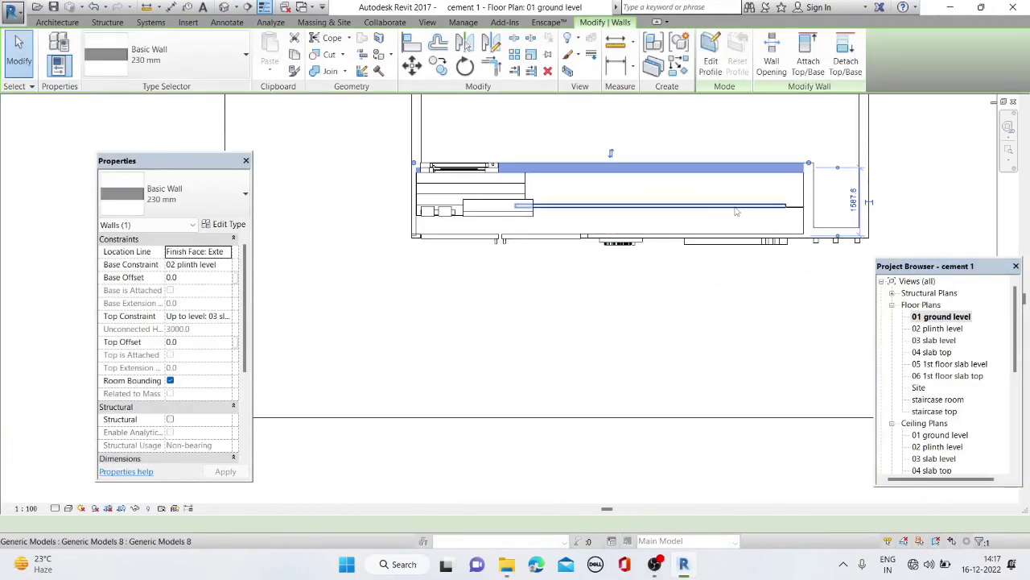
click(734, 211)
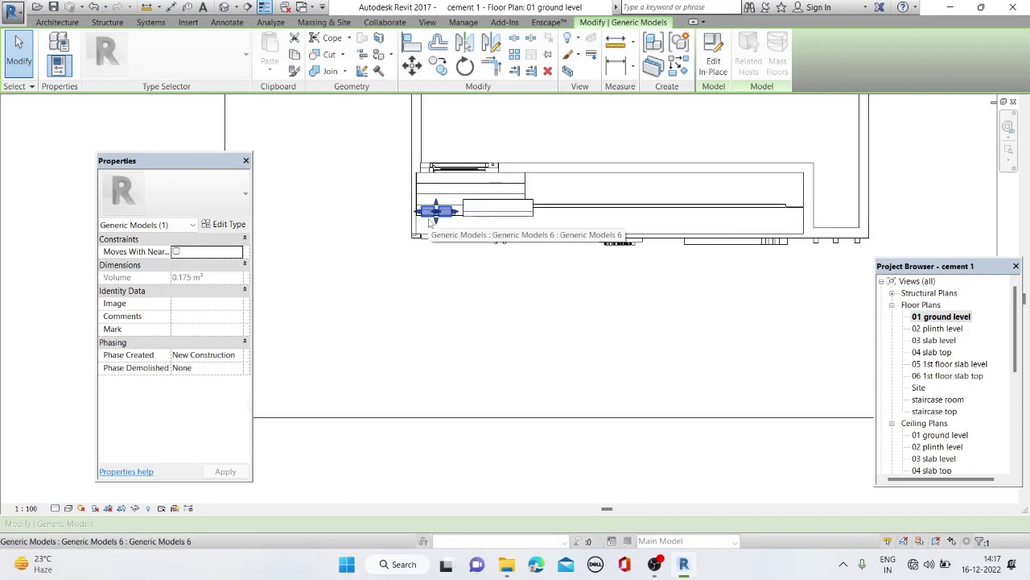
right_click(551, 206)
click(593, 351)
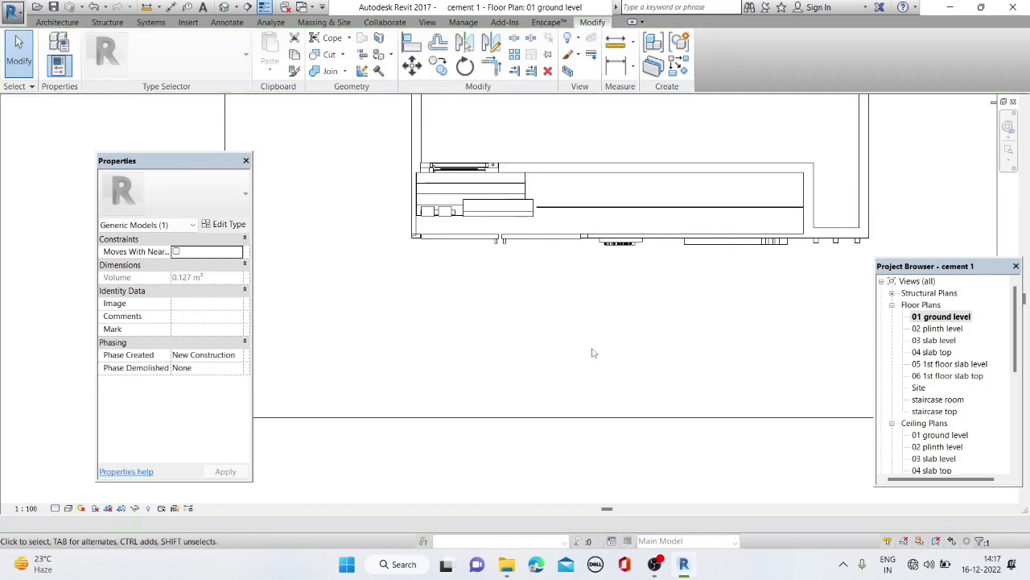
click(567, 206)
right_click(567, 206)
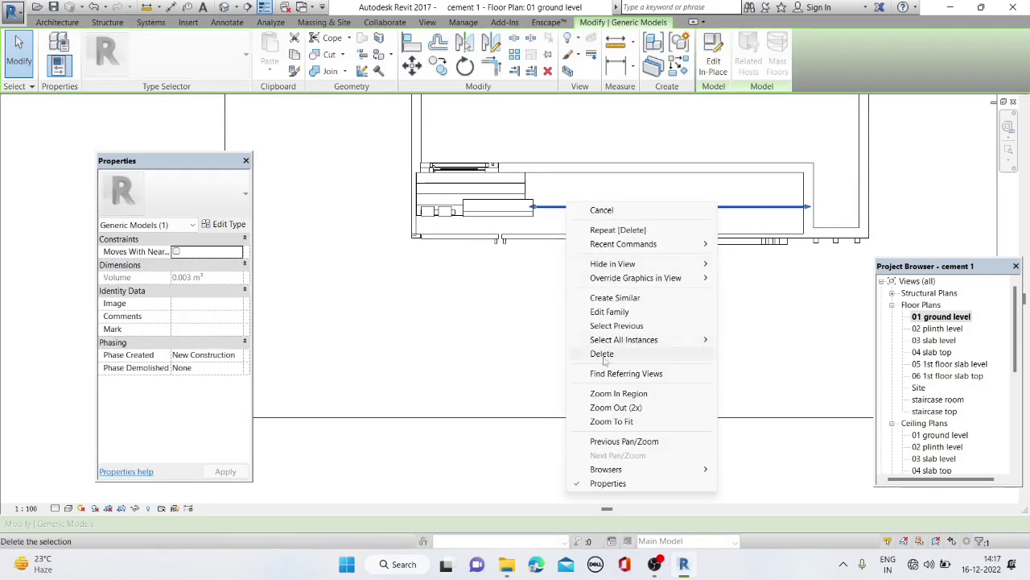
click(593, 352)
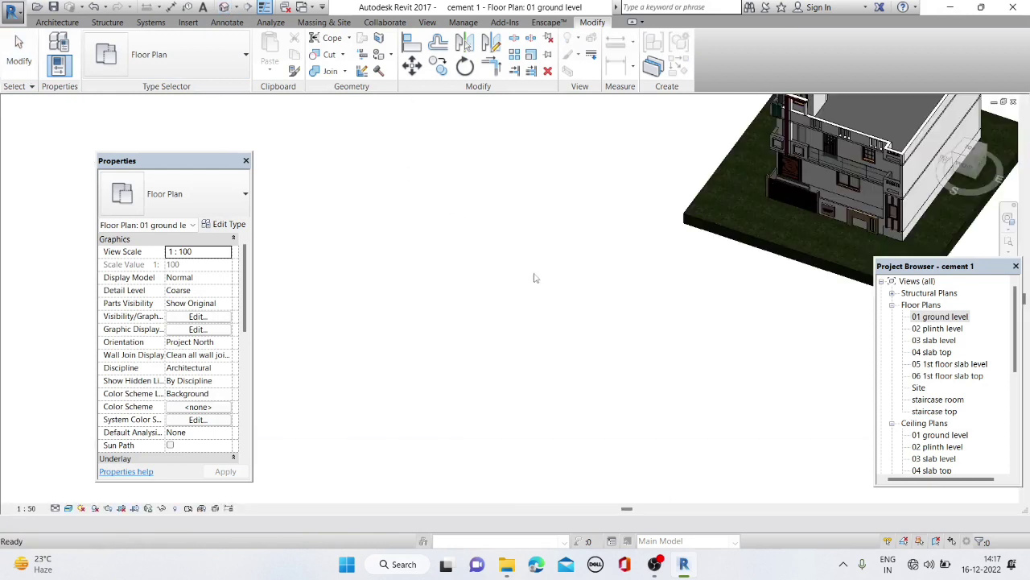
Orbit the 3D house to an oblique front view from above
shift+middle_drag(741, 205, 827, 207)
scroll(827, 206, up, 3)
scroll(827, 206, down, 3)
shift+middle_drag(756, 384, 753, 317)
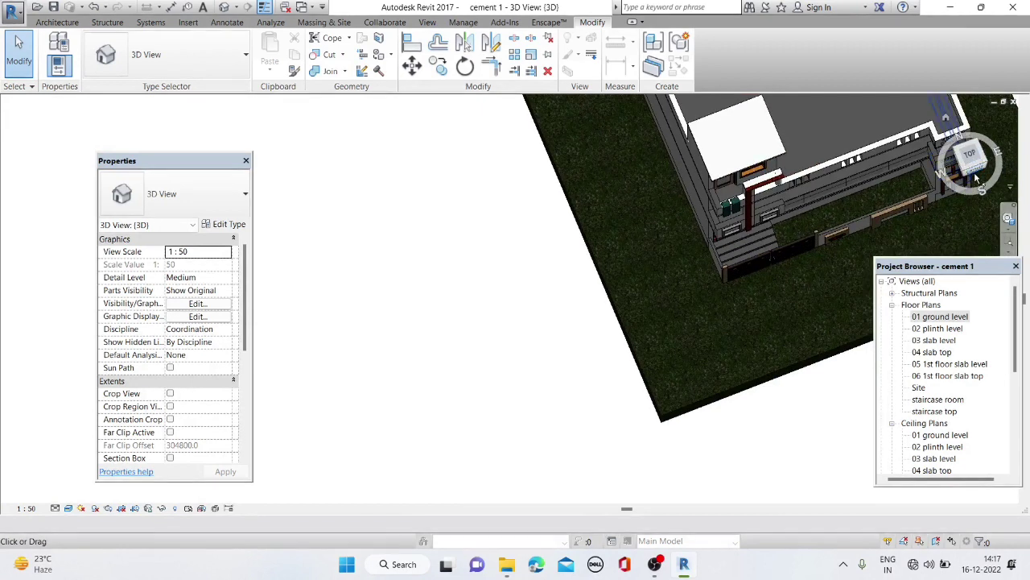
click(976, 179)
drag(970, 195, 962, 173)
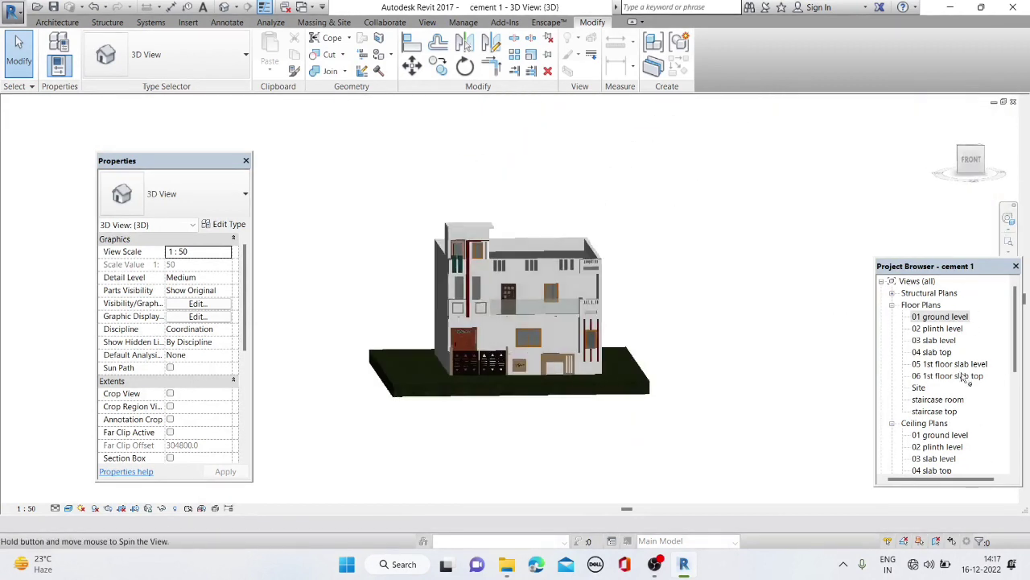
mouse_move(563, 322)
shift+middle_down()
mouse_move(553, 339)
mouse_move(564, 394)
mouse_move(490, 435)
mouse_move(541, 428)
mouse_move(386, 266)
mouse_move(516, 328)
shift+middle_up()
scroll(554, 339, up, 3)
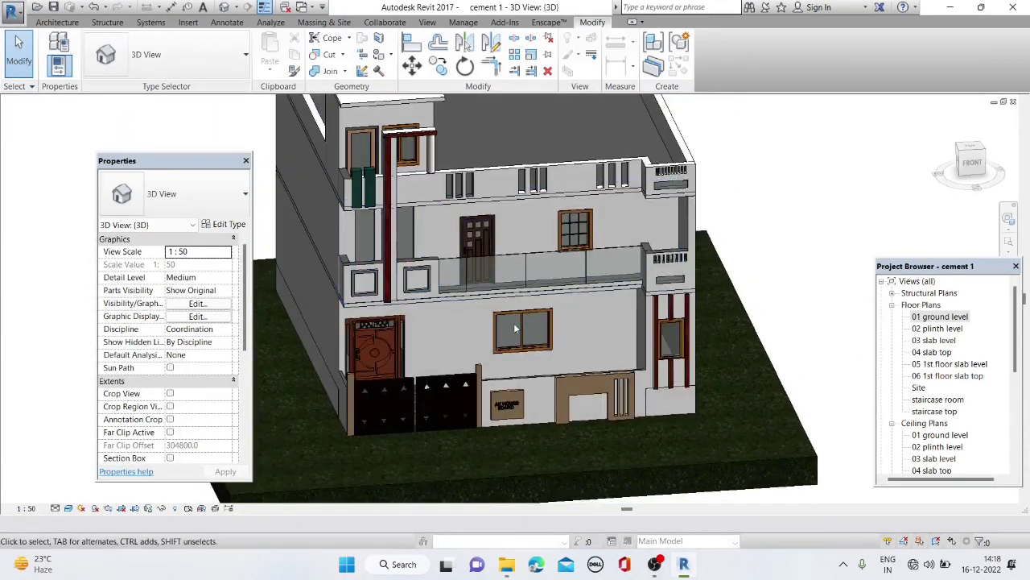
On the 01 ground level plan, delete three stray generic models near the stairs, including Generic Models 7
double_click(949, 318)
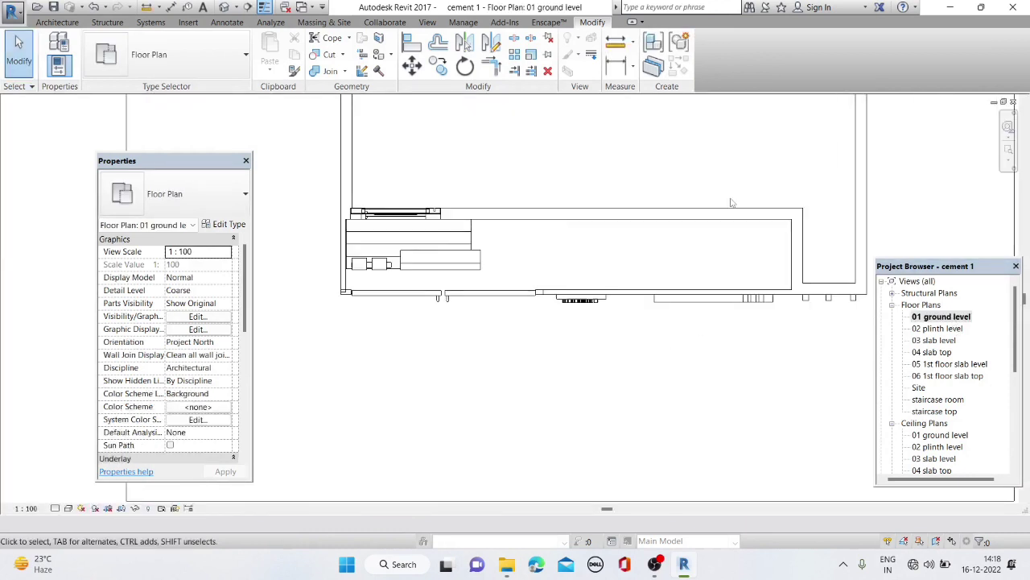
click(481, 254)
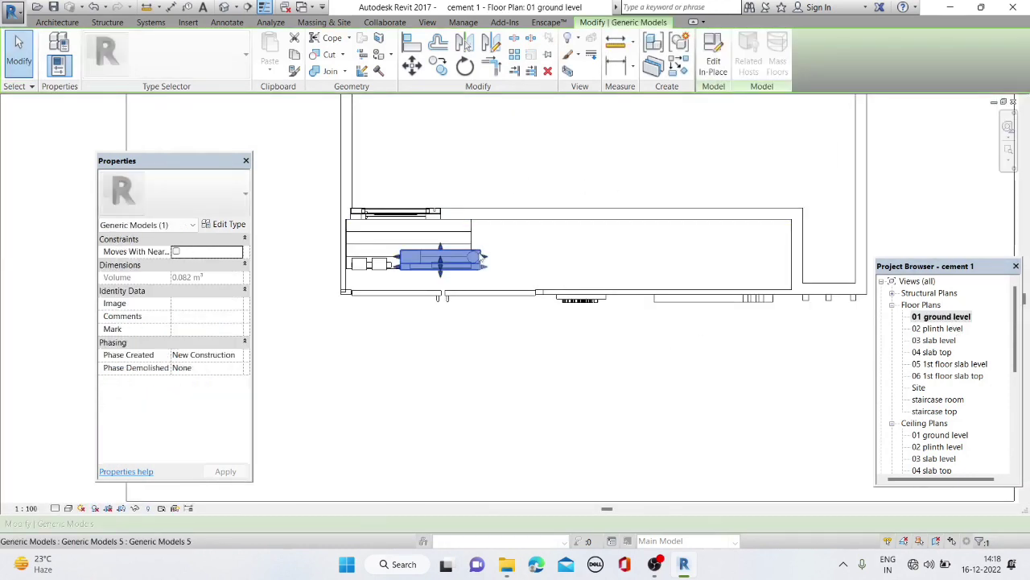
right_click(481, 256)
click(531, 409)
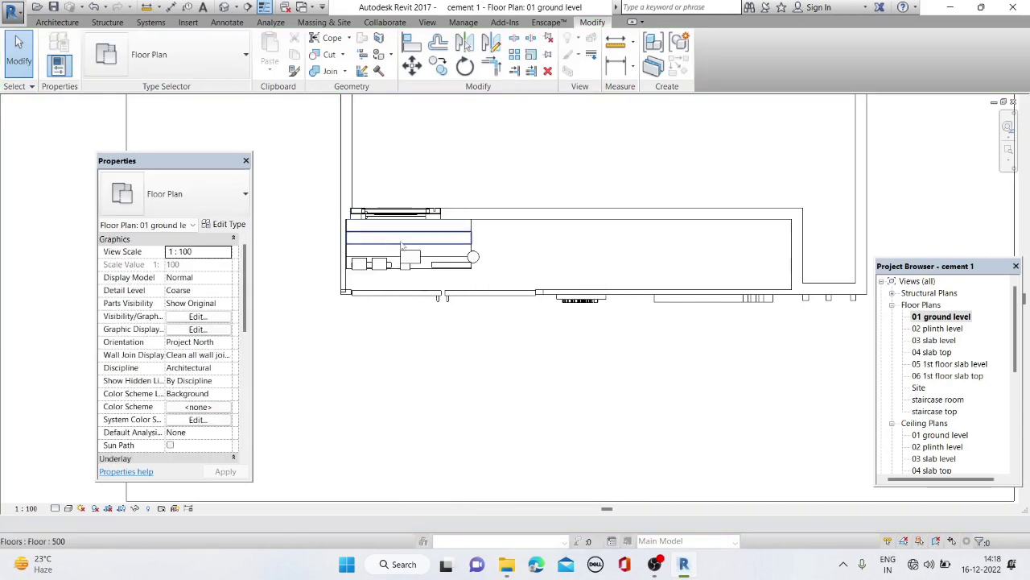
click(418, 264)
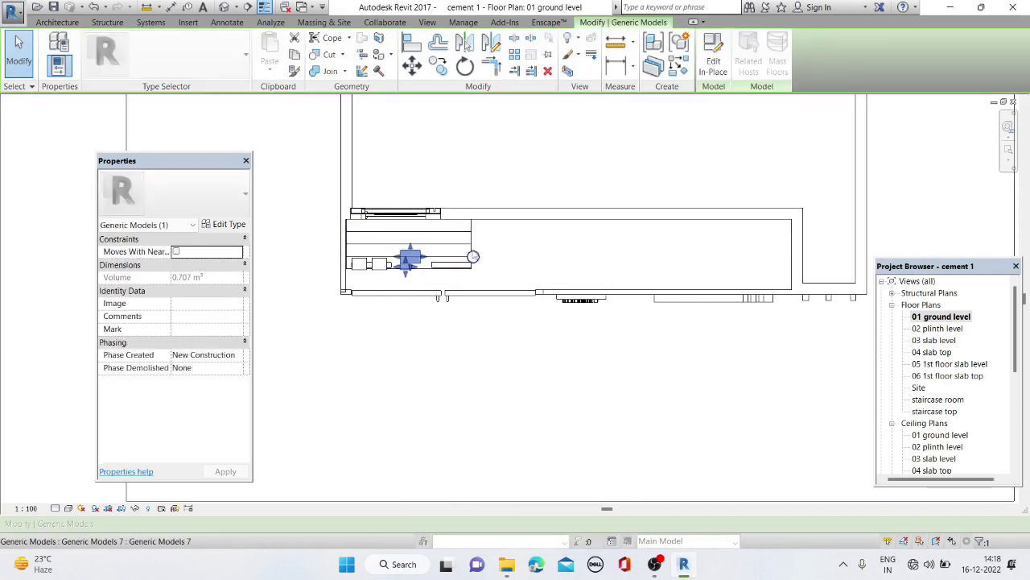
right_click(473, 256)
click(519, 403)
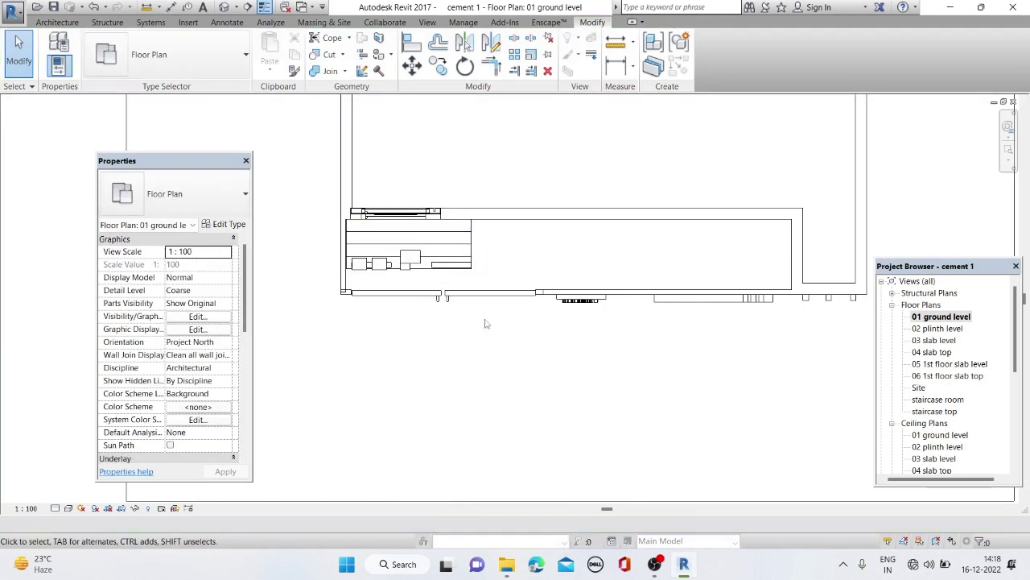
click(408, 265)
right_click(410, 269)
click(463, 414)
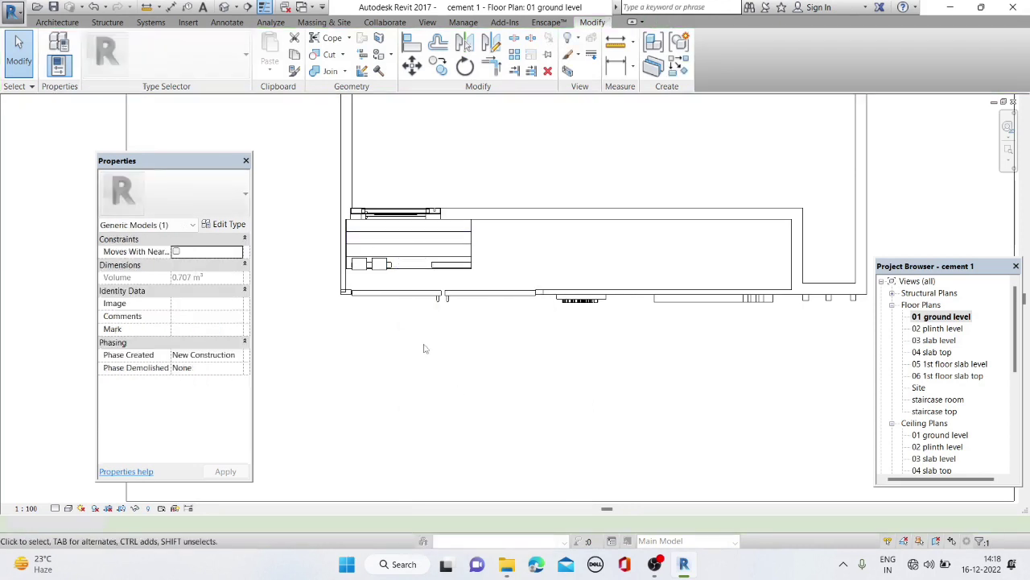
Undo the stray gate and door in-place model edits
click(225, 8)
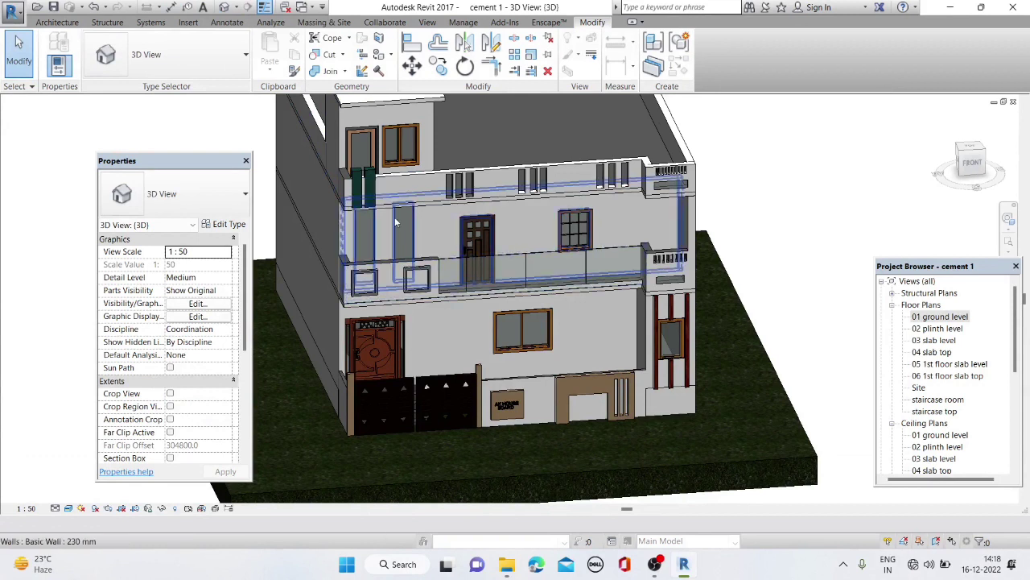
click(94, 7)
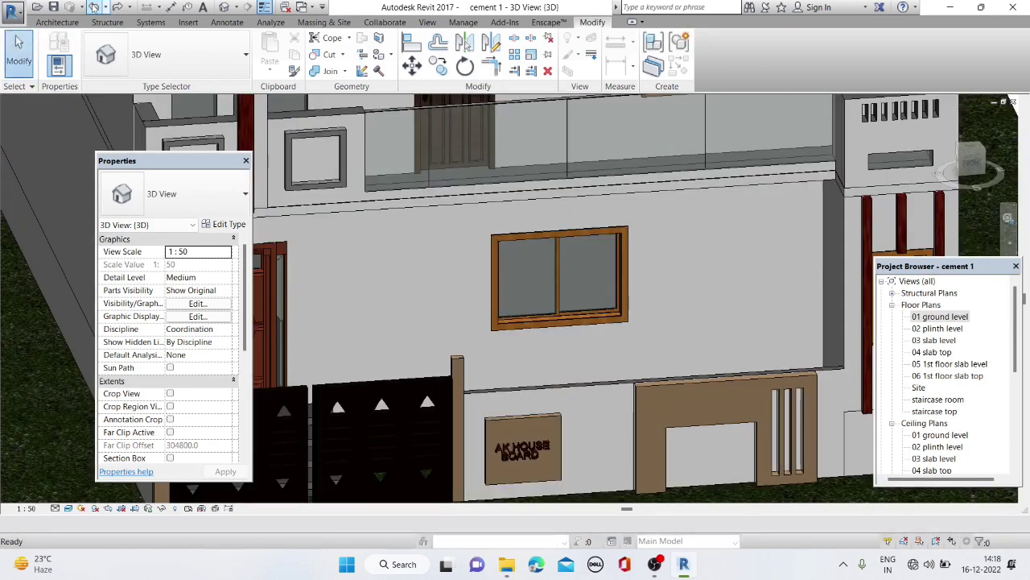
click(94, 6)
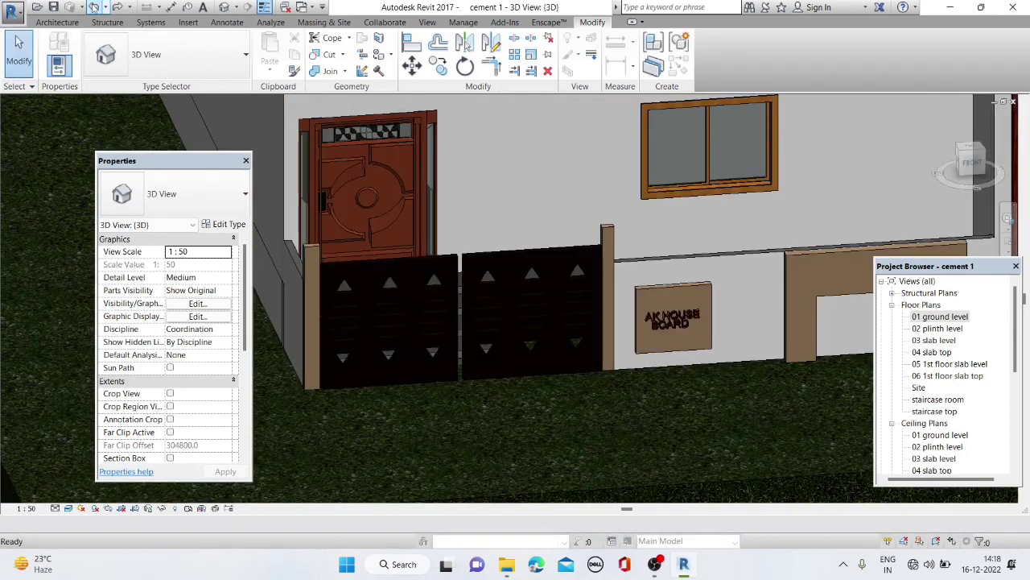
click(94, 6)
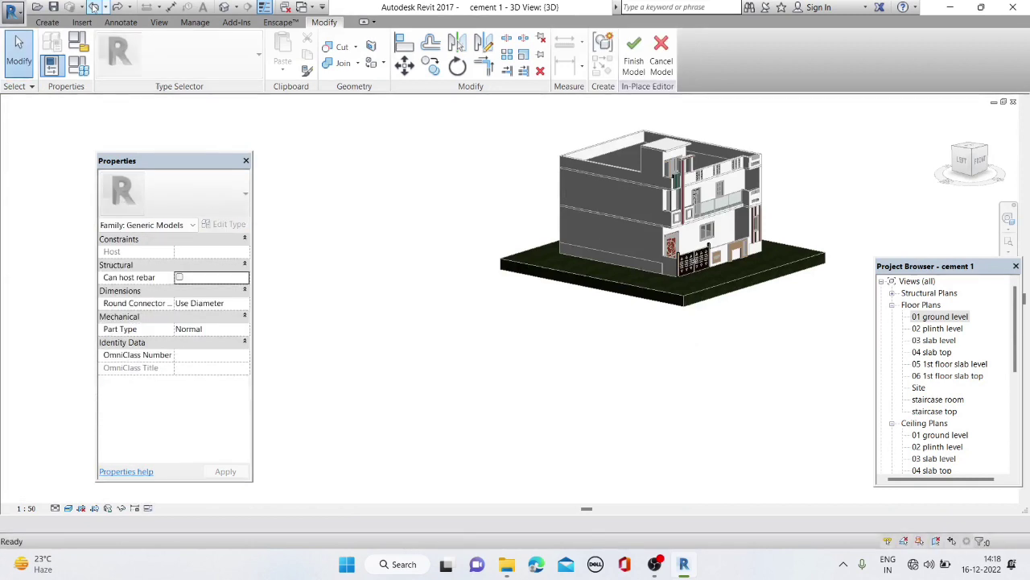
click(94, 7)
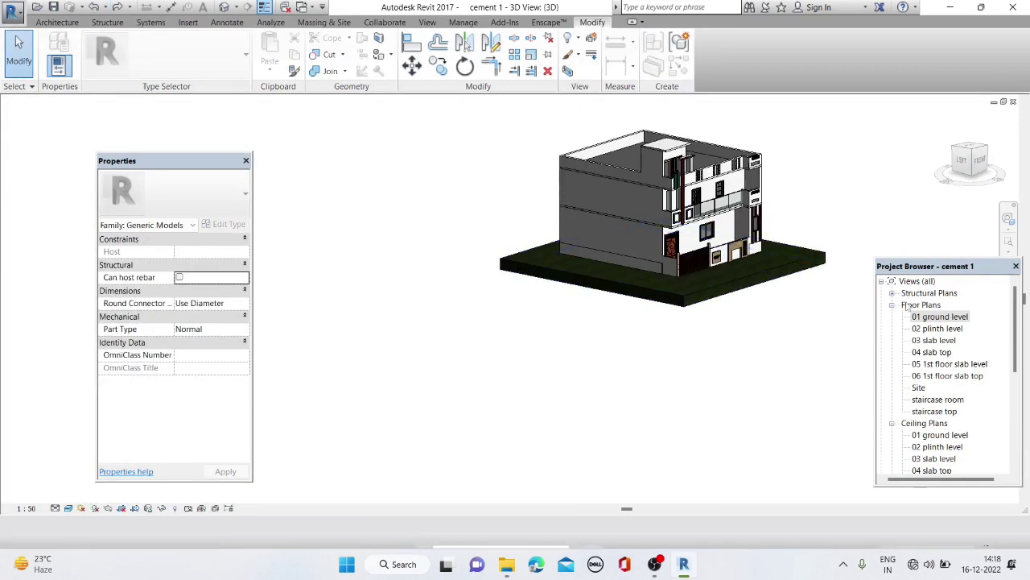
double_click(939, 317)
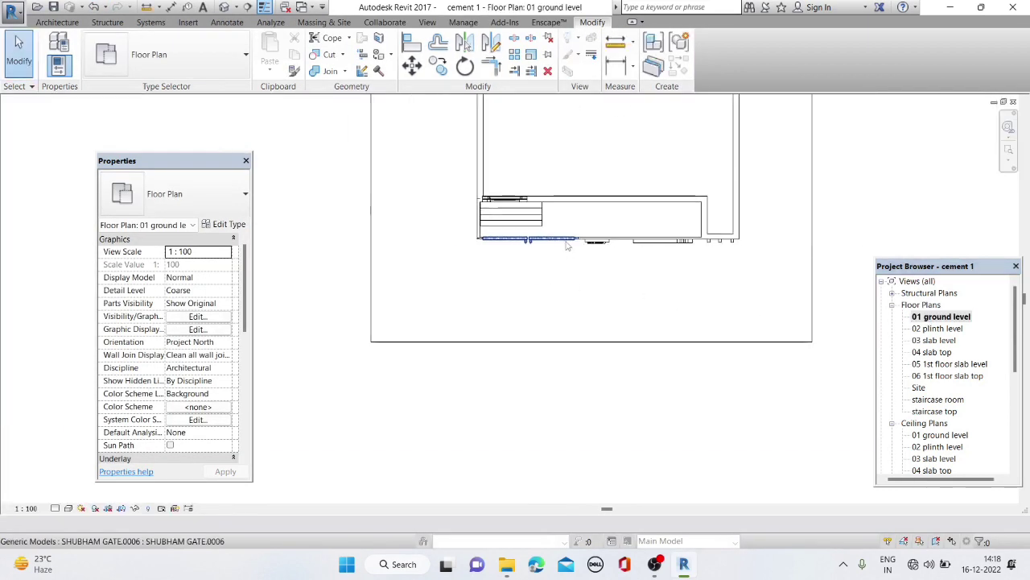
click(224, 7)
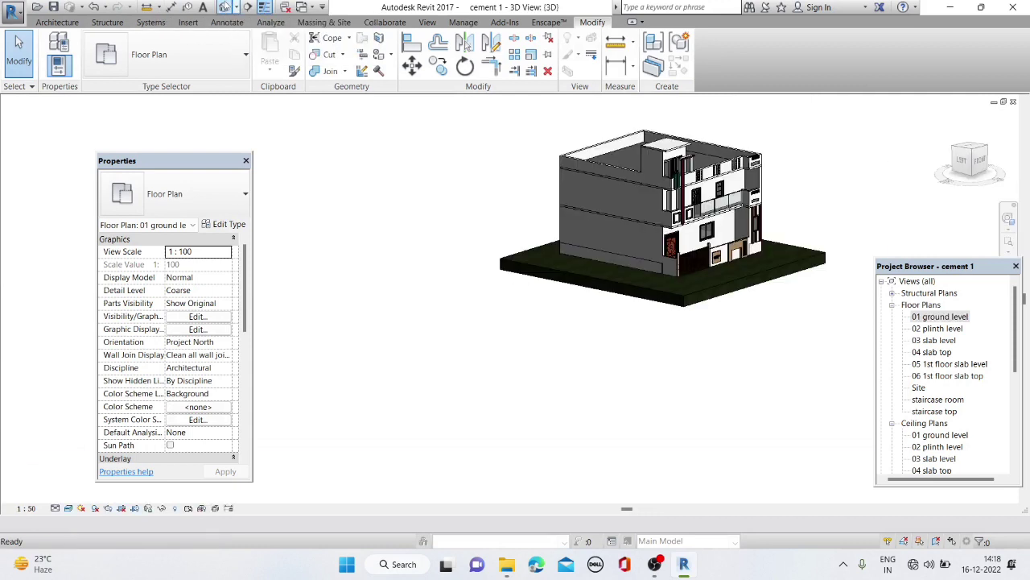
click(95, 7)
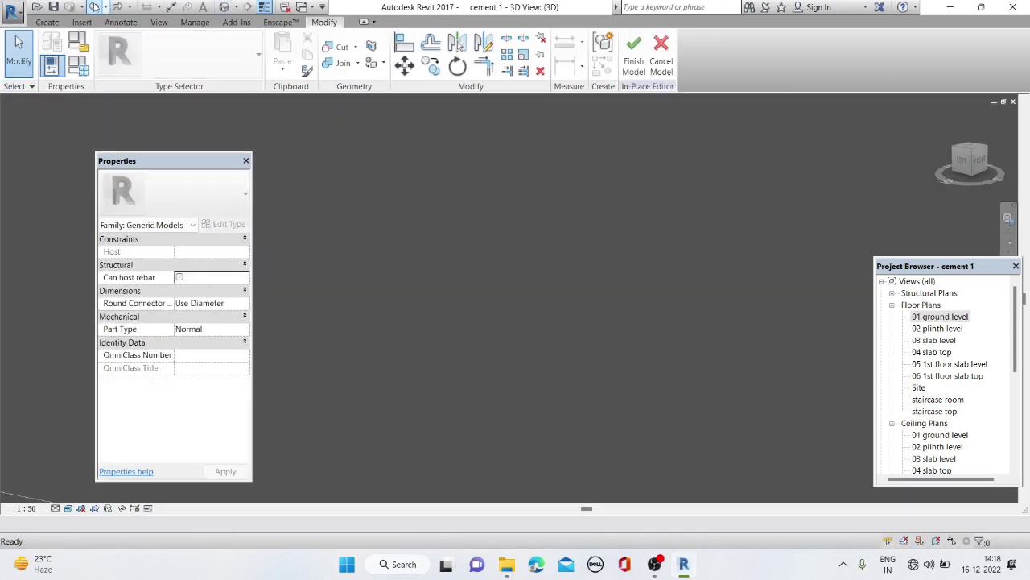
Leave in-place model editing, orbit to the front yard, and reopen the 01 ground level plan
click(117, 7)
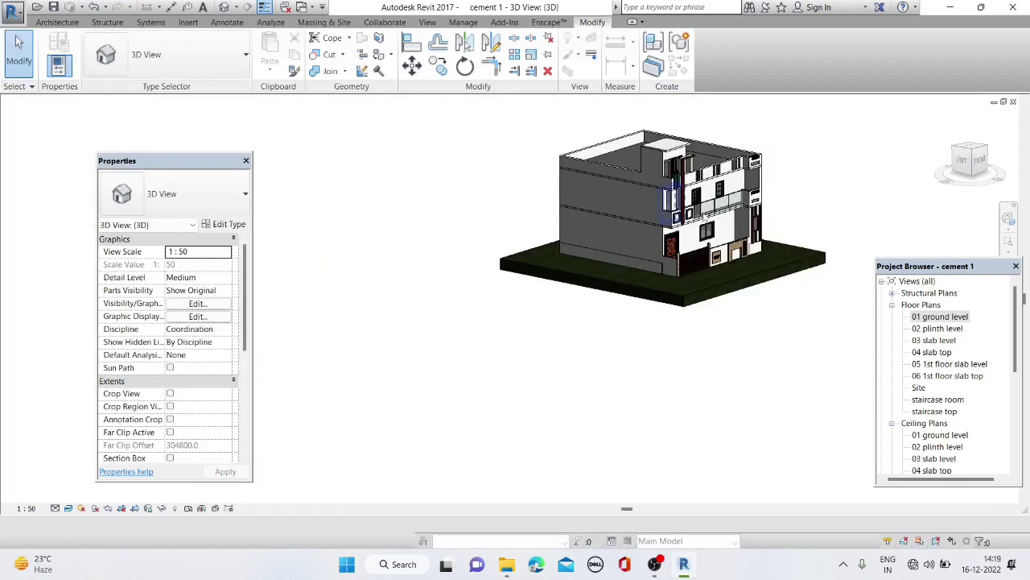
scroll(643, 237, up, 5)
scroll(642, 237, up, 2)
mouse_move(643, 236)
shift+middle_down()
mouse_move(653, 395)
mouse_move(798, 333)
shift+middle_up()
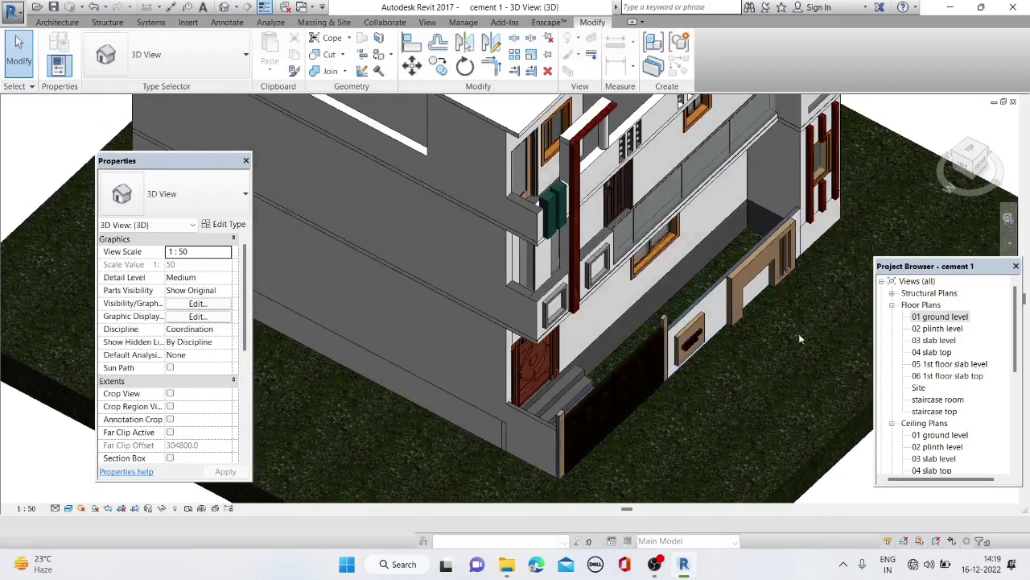
double_click(940, 317)
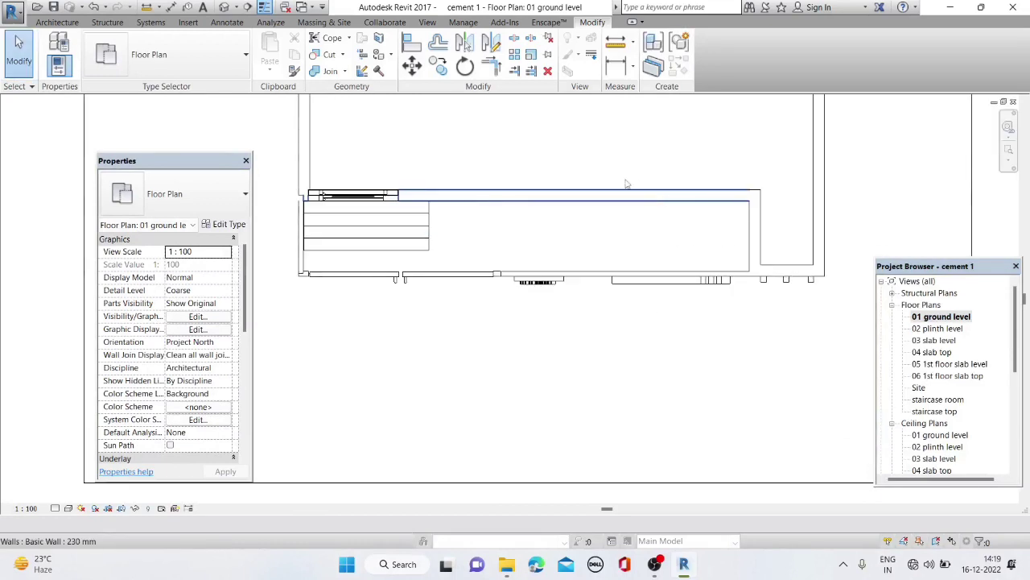
Start a new Generic Models in-place model and pick its work plane
click(71, 23)
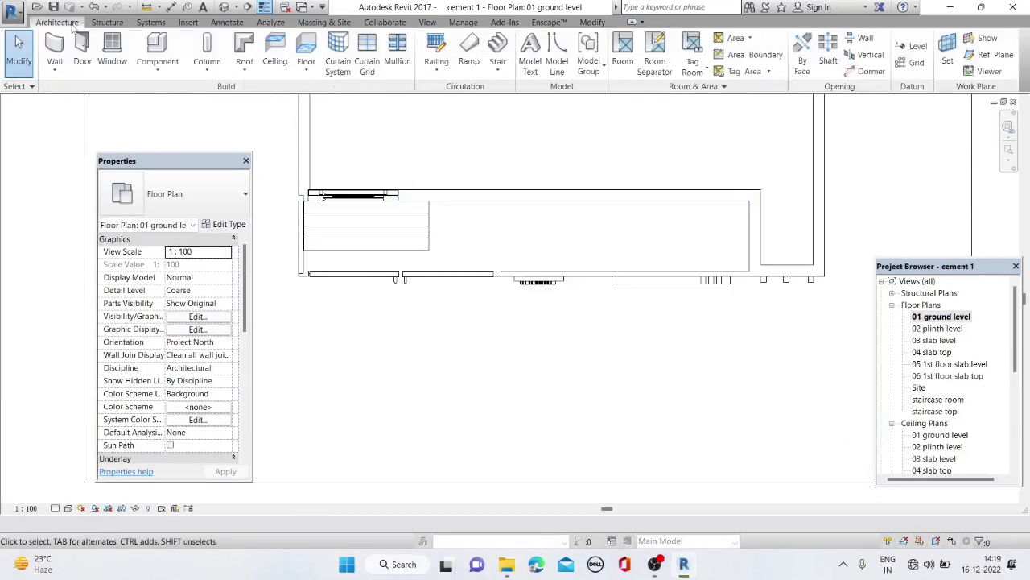
click(150, 68)
click(171, 111)
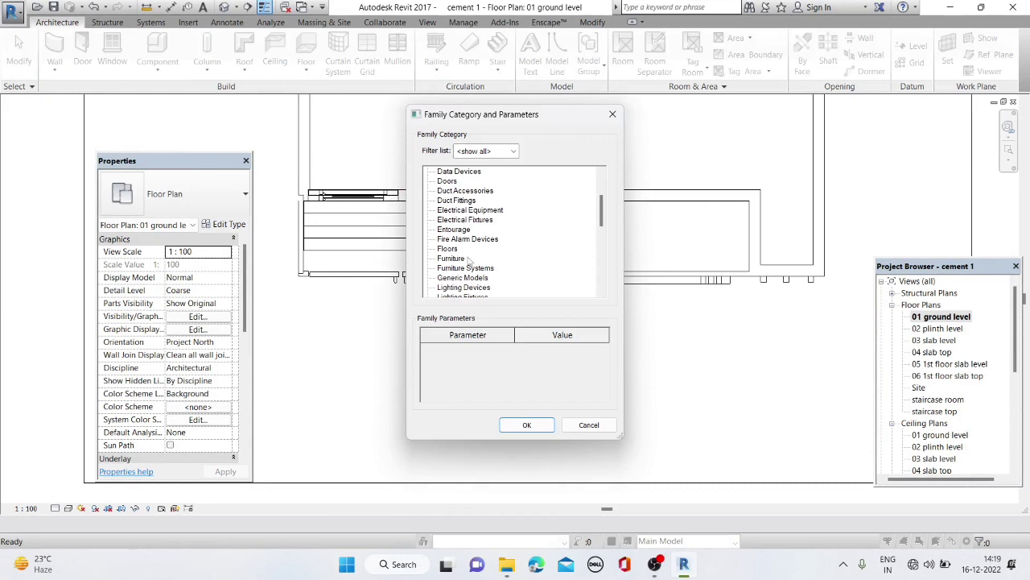
click(543, 430)
click(650, 370)
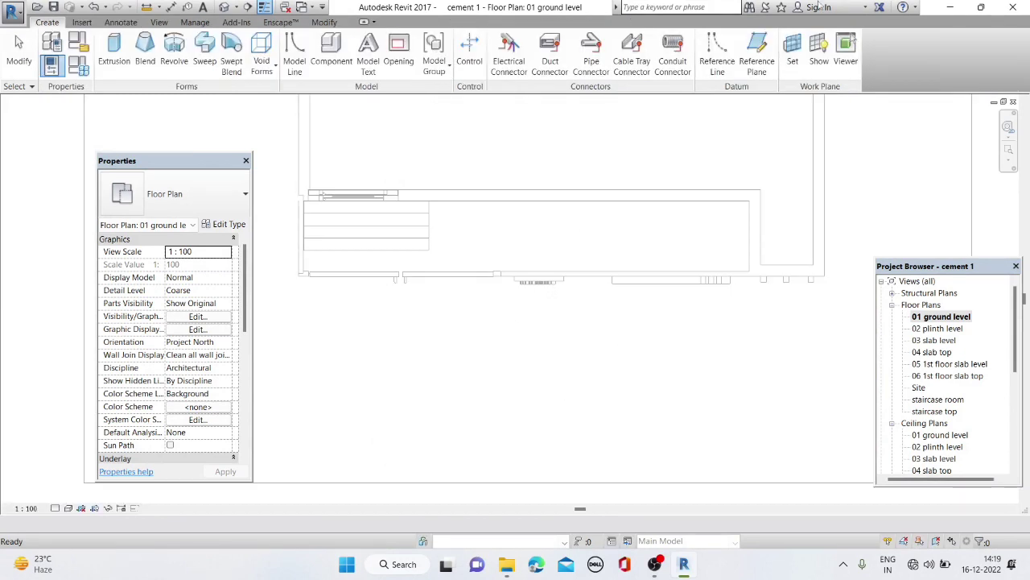
click(227, 6)
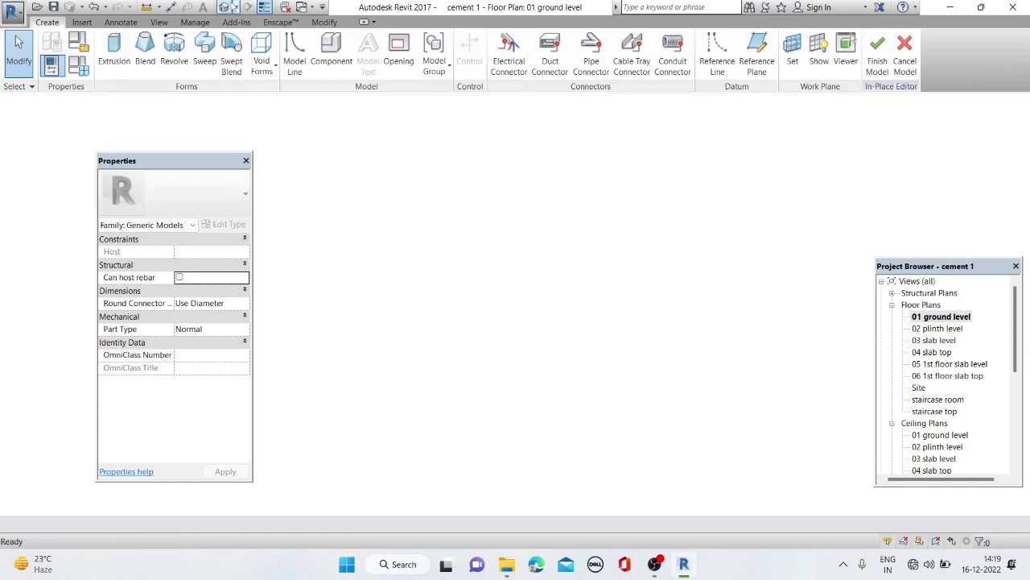
click(793, 48)
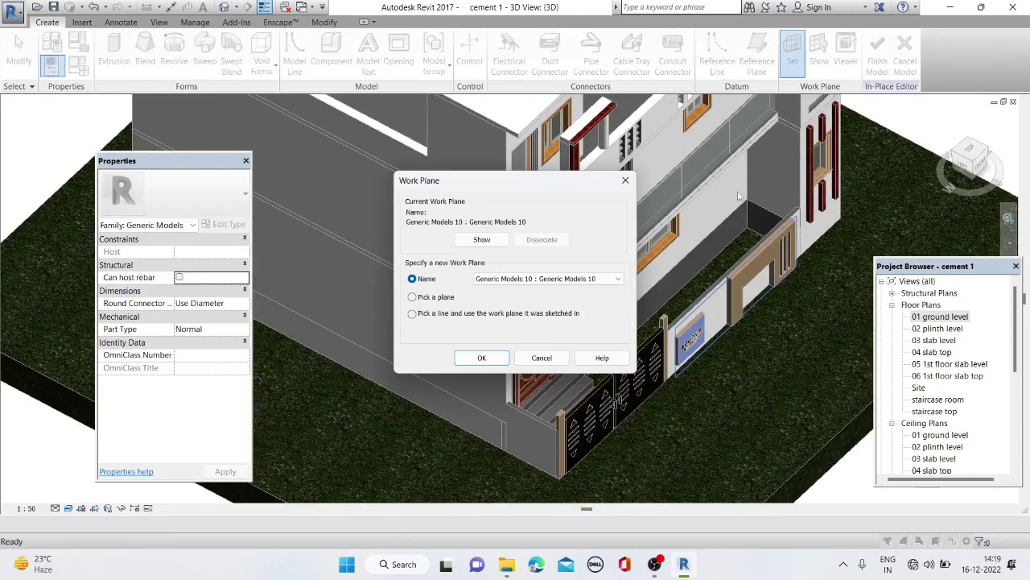
click(481, 358)
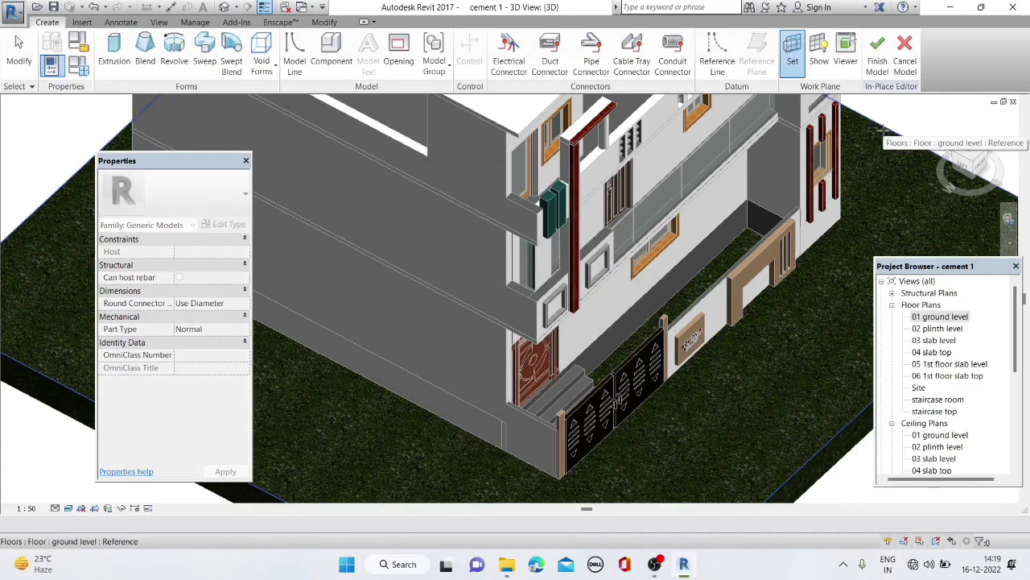
double_click(939, 316)
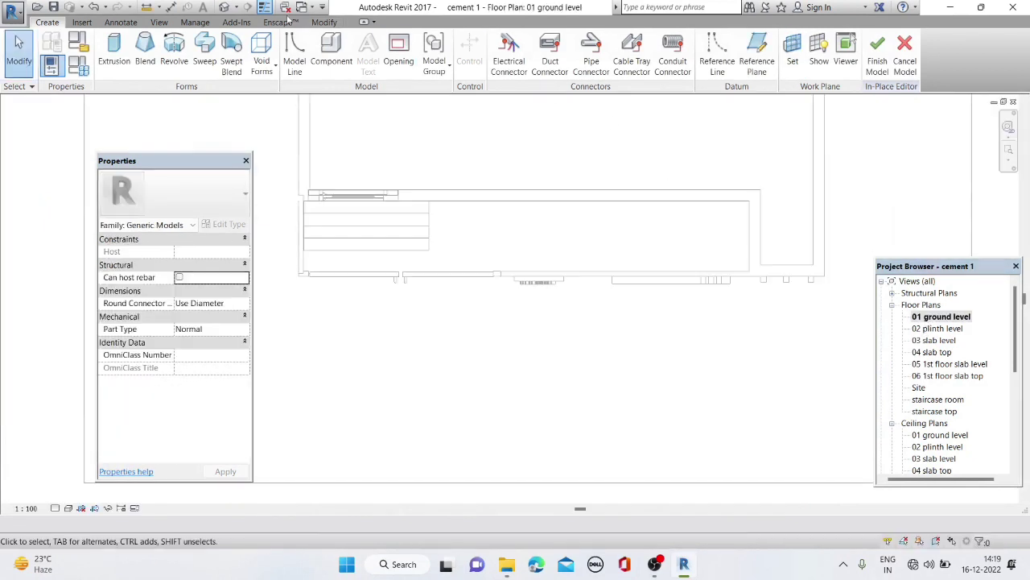
Sketch a rectangular extrusion 50.0 deep across the front yard and finish the model
click(114, 56)
click(304, 201)
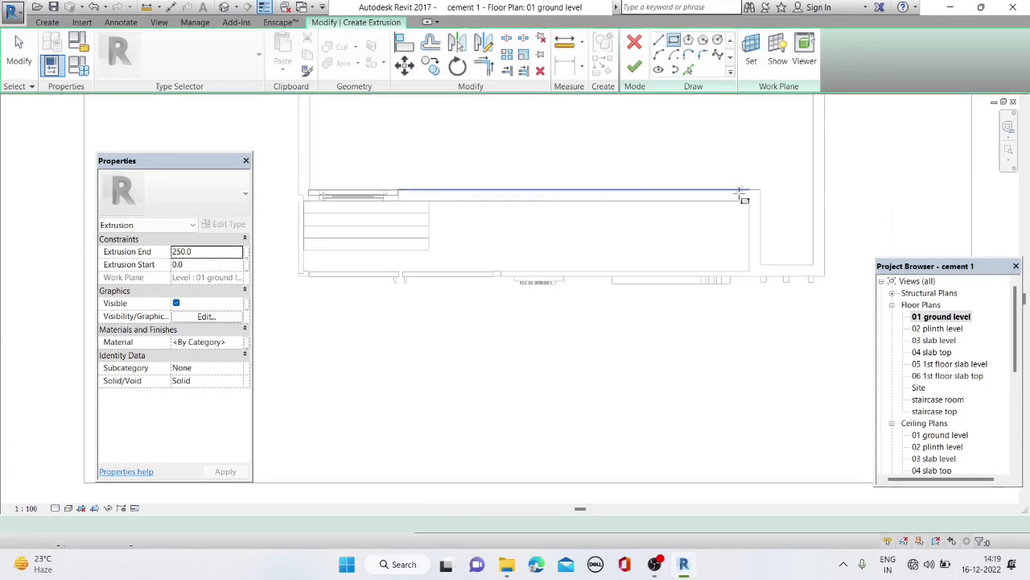
click(749, 200)
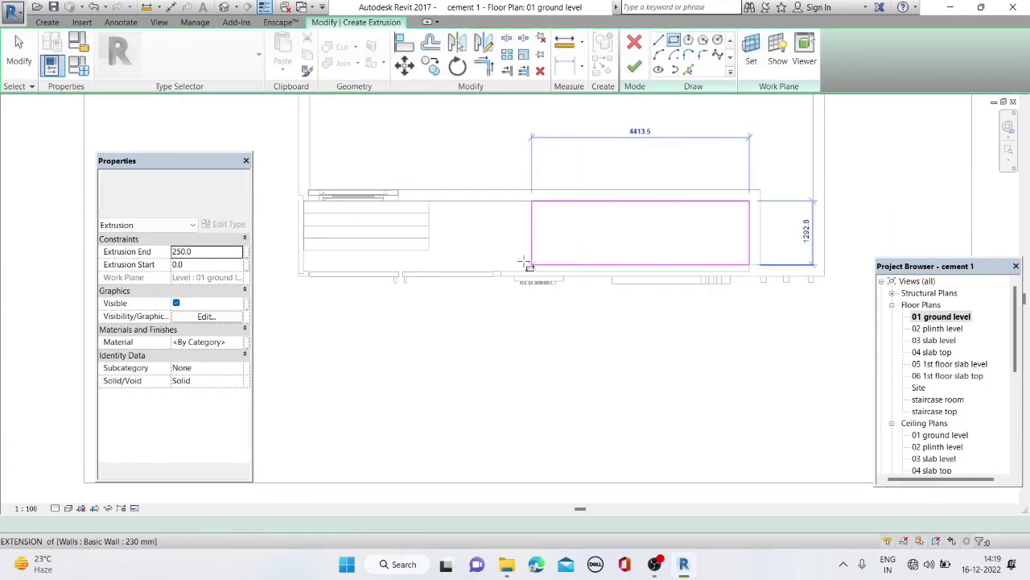
click(431, 271)
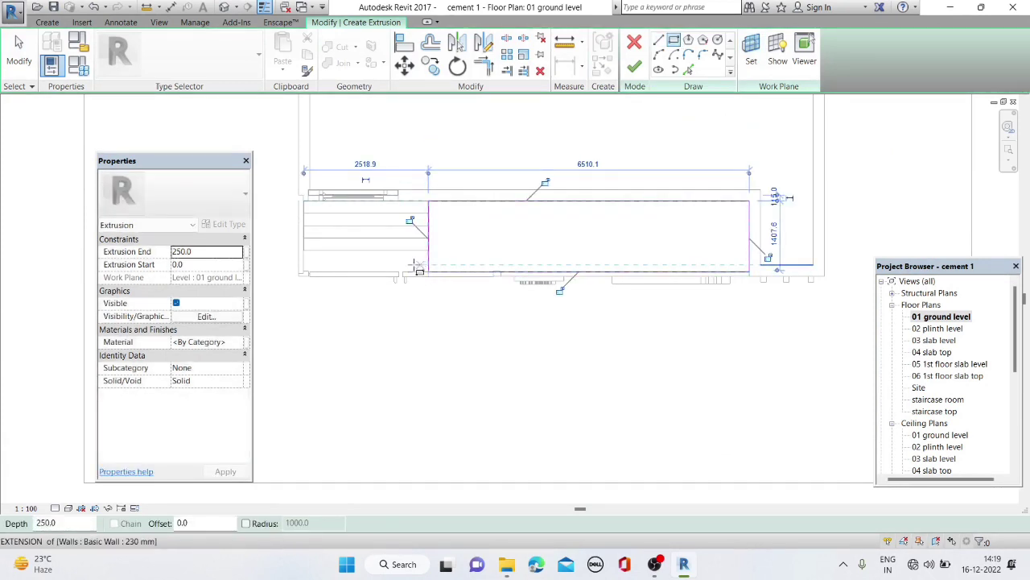
click(633, 67)
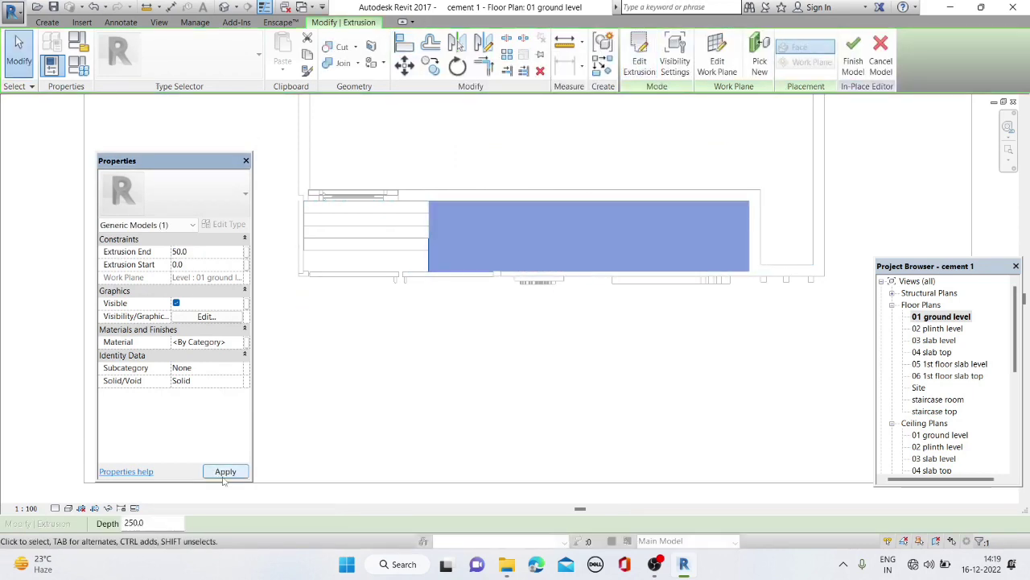
click(854, 58)
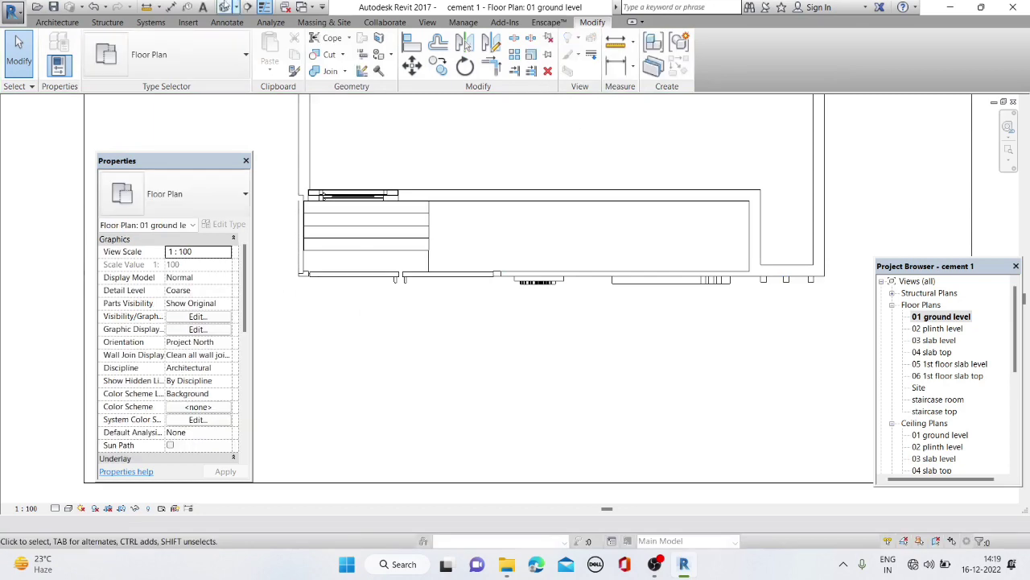
In the default 3D view, orbit to the front yard and start Paint with 001 white
click(226, 7)
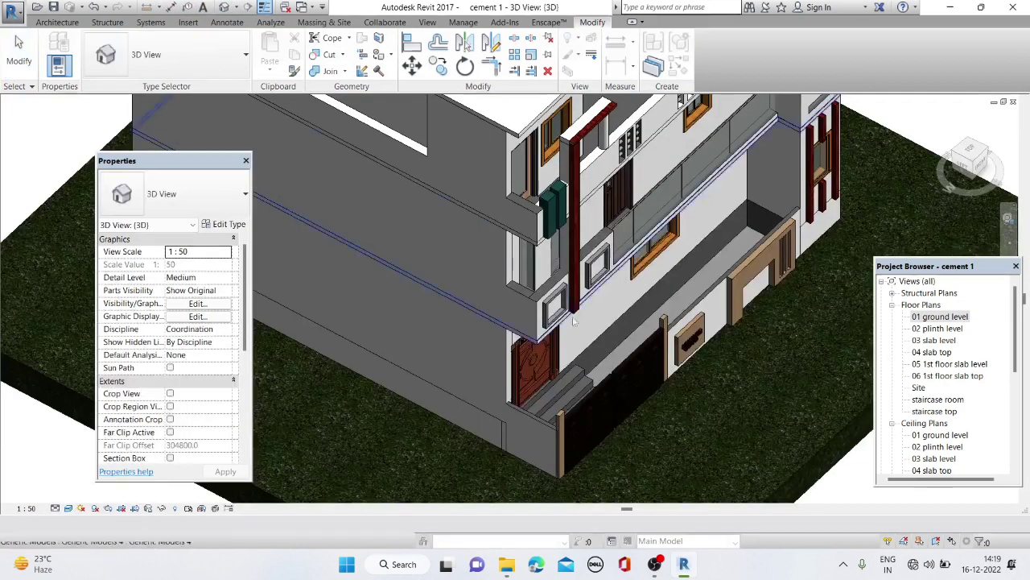
mouse_move(611, 370)
shift+middle_down()
mouse_move(645, 380)
mouse_move(585, 319)
shift+middle_up()
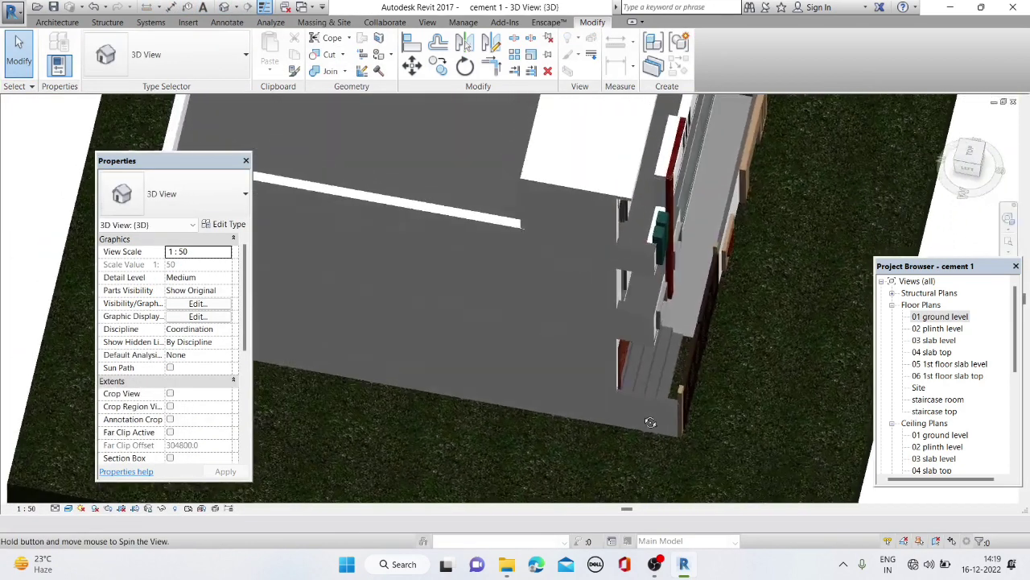
click(390, 54)
click(402, 74)
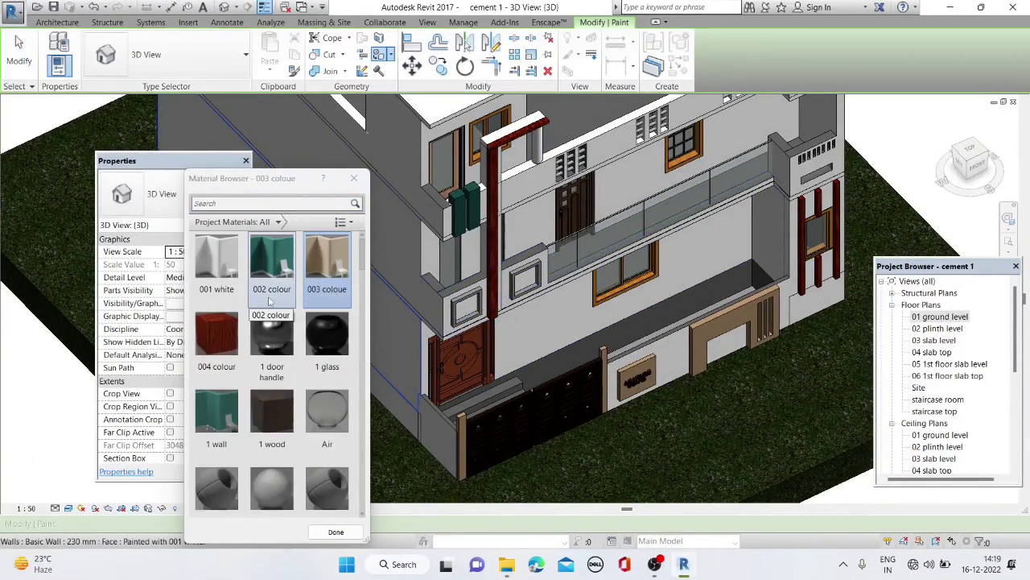
click(216, 257)
scroll(552, 368, up, 3)
scroll(534, 338, up, 2)
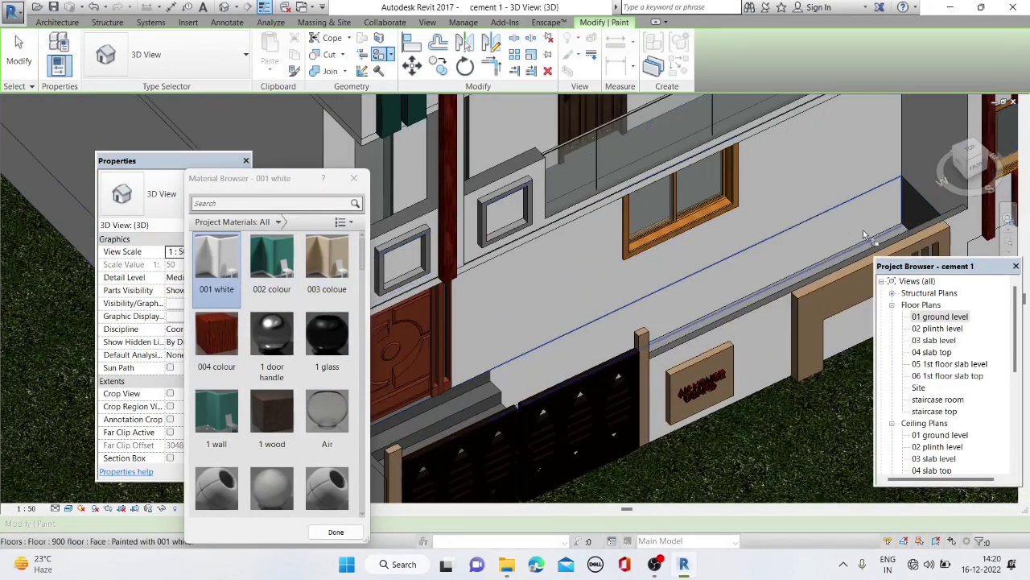
scroll(910, 201, down, 1)
scroll(908, 193, down, 2)
scroll(908, 193, down, 3)
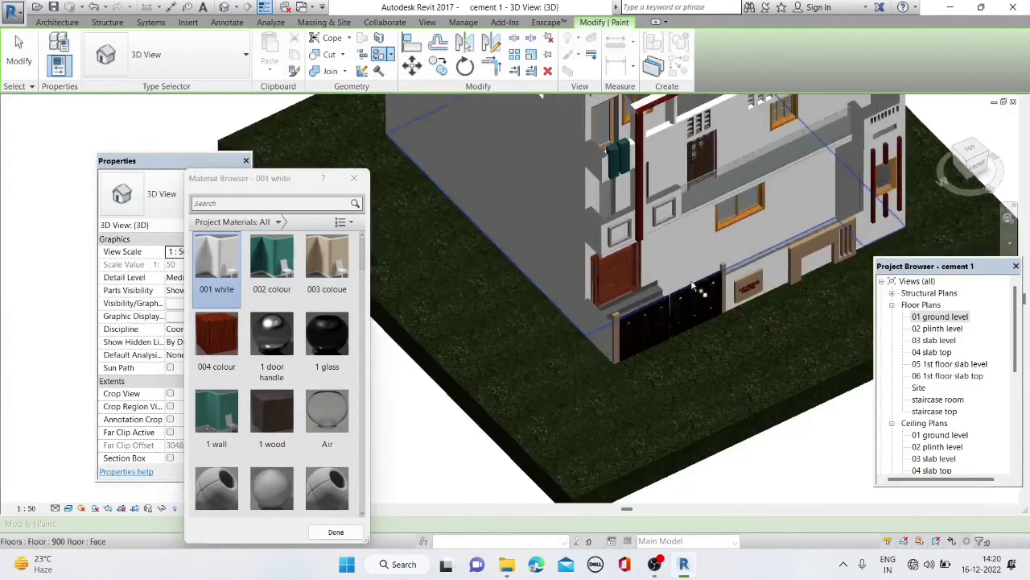
scroll(654, 332, down, 4)
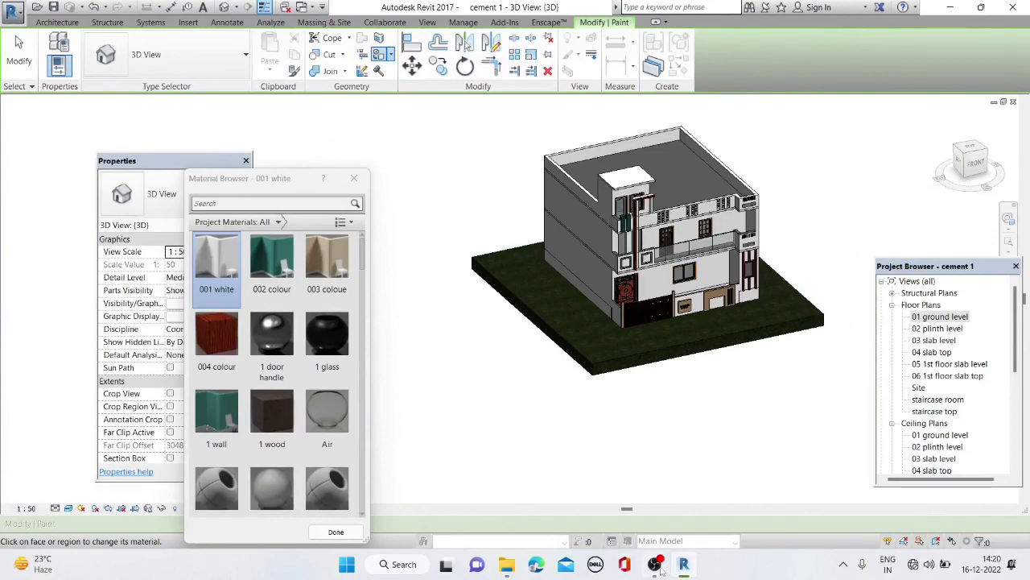